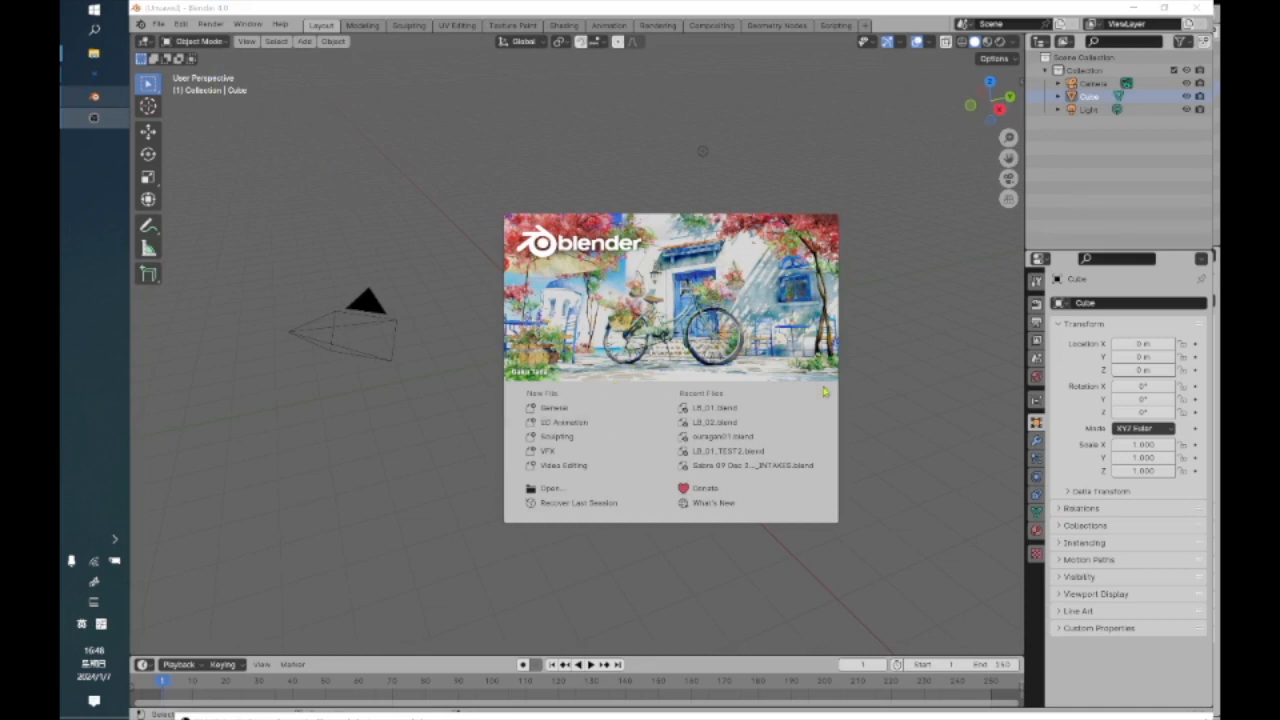
Dismiss the splash screen and clear the selection of the default cube
left_click(580, 410)
left_click(576, 414)
scroll(416, 247, "up", 5)
scroll(416, 247, "down", 2)
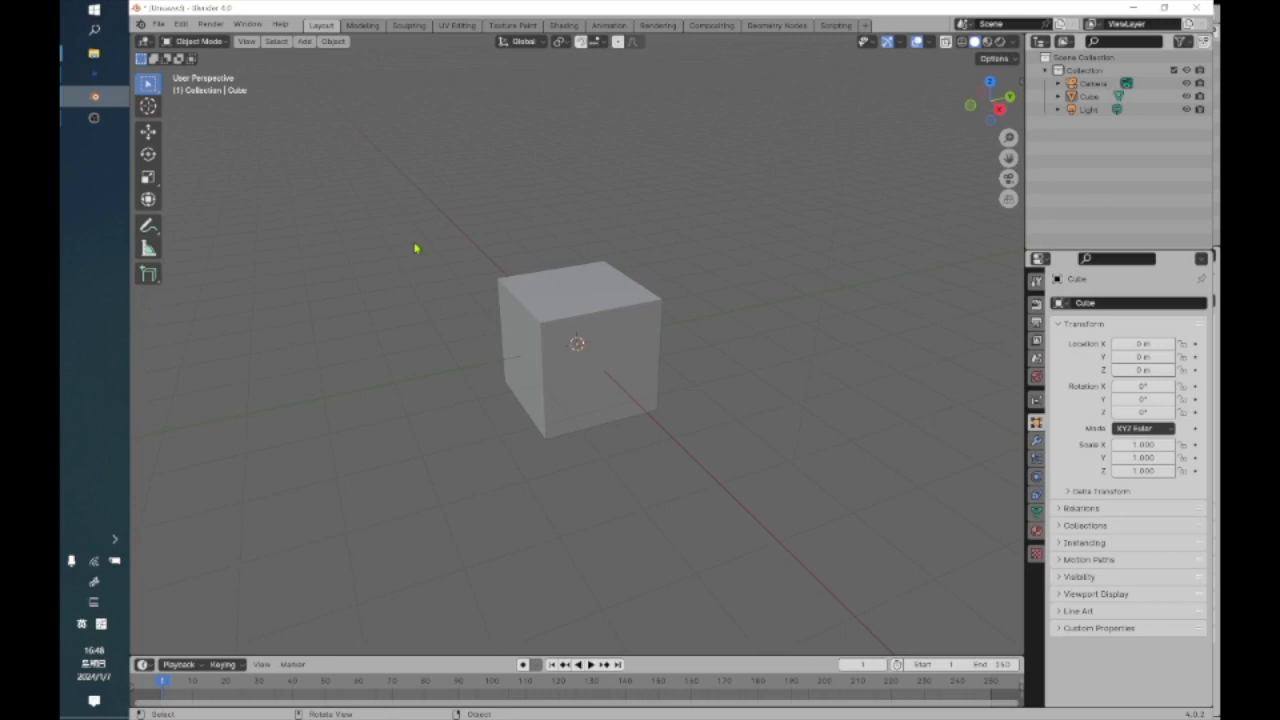
Select the default cube in Object Mode and clear the selection again
left_click(218, 44)
scroll(410, 155, "down", 2)
scroll(410, 155, "up", 1)
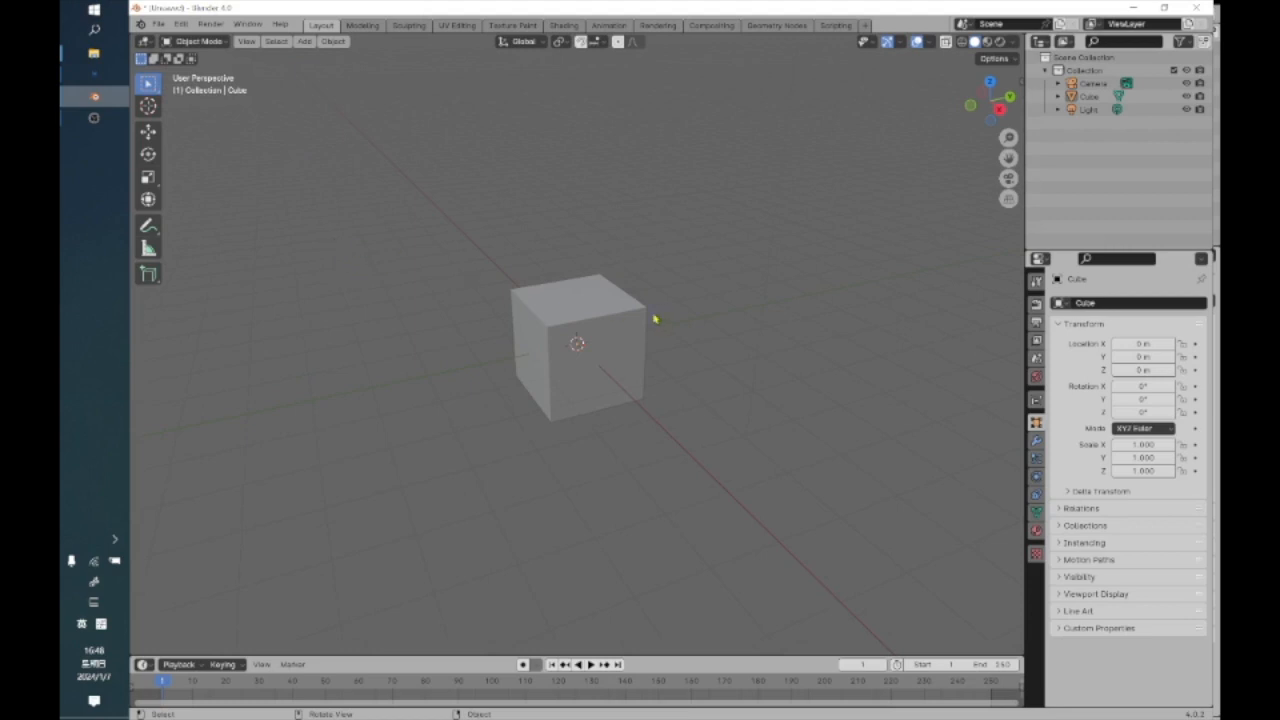
left_click(602, 307)
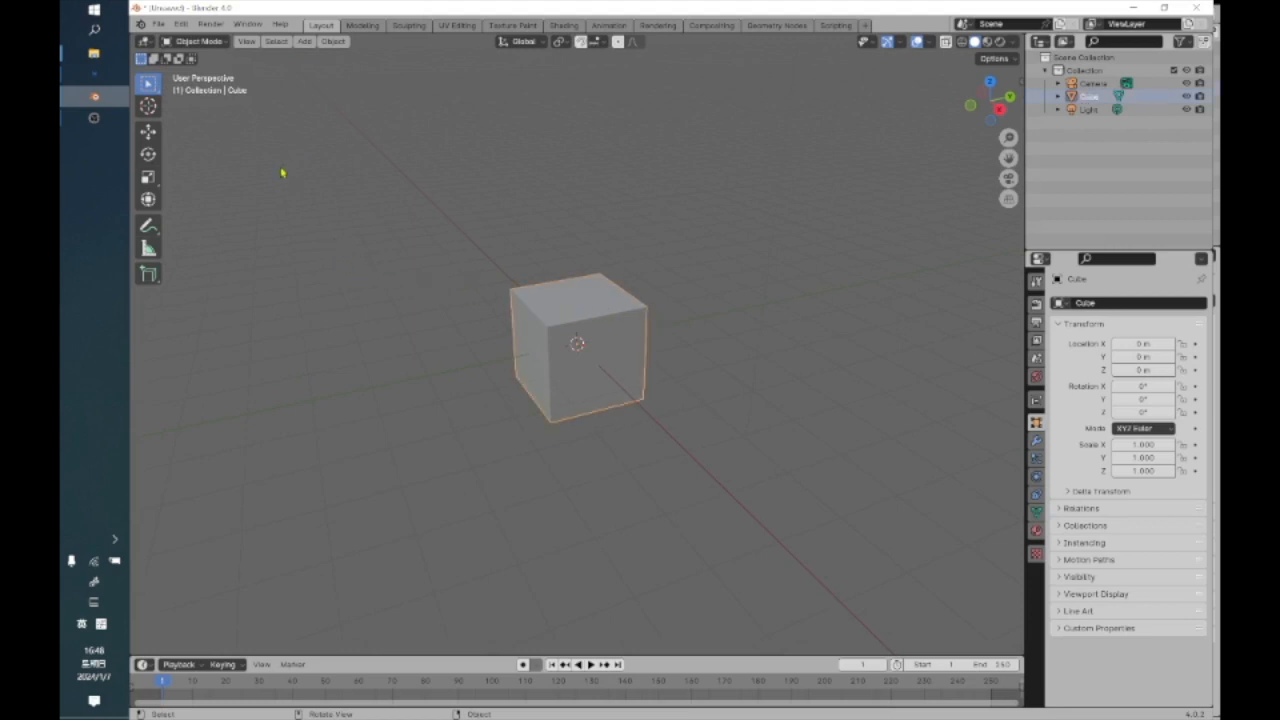
left_click(414, 189)
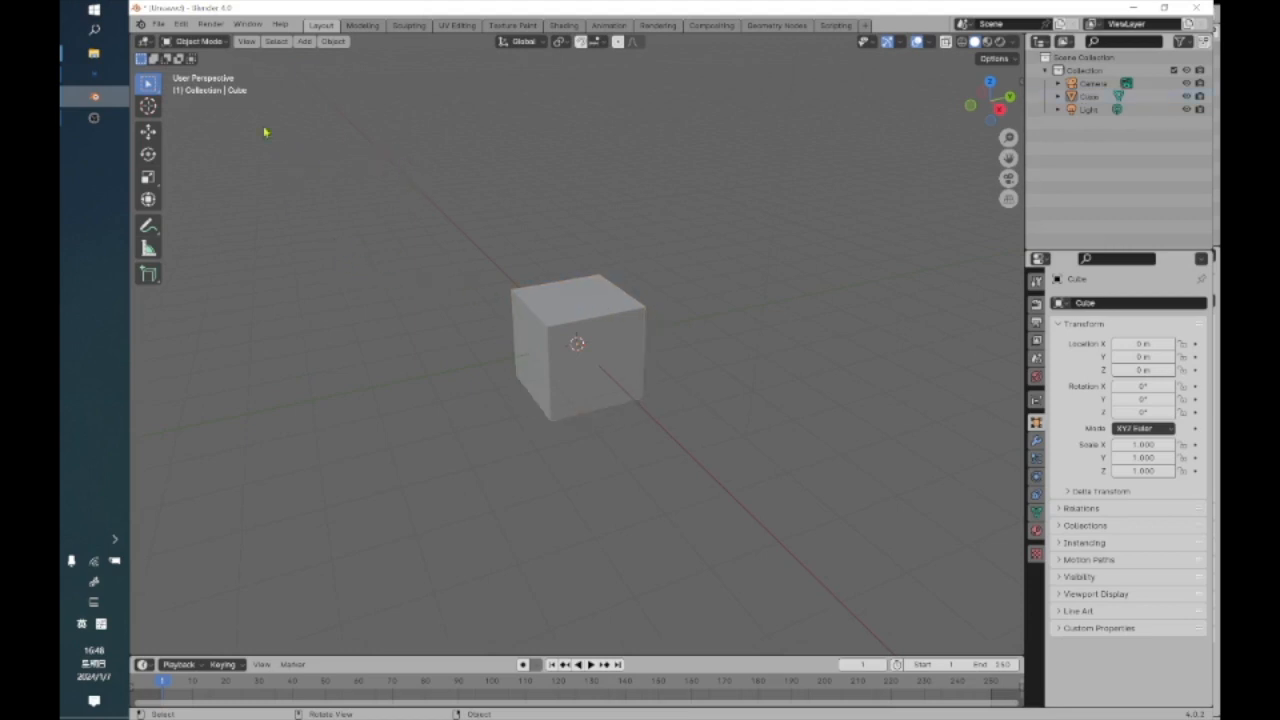
Switch the cube to Edit Mode and choose the Tweak selection tool
left_click(200, 41)
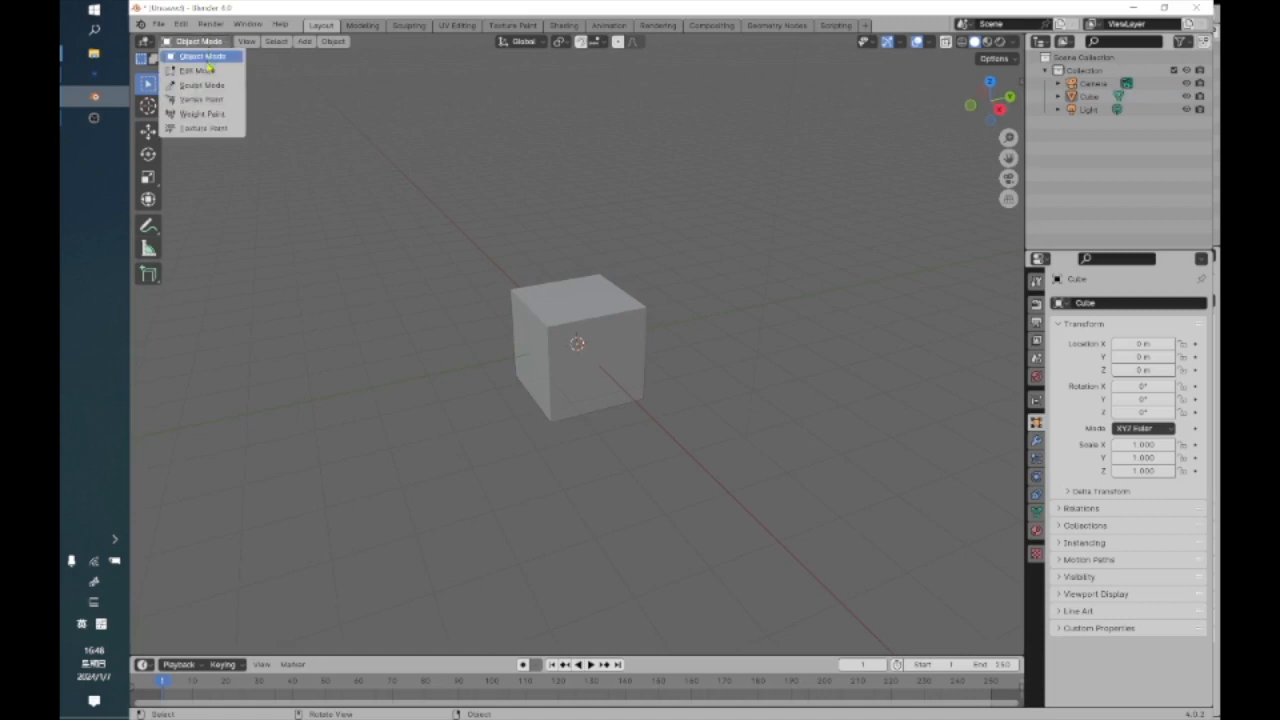
left_click(208, 69)
left_click(206, 69)
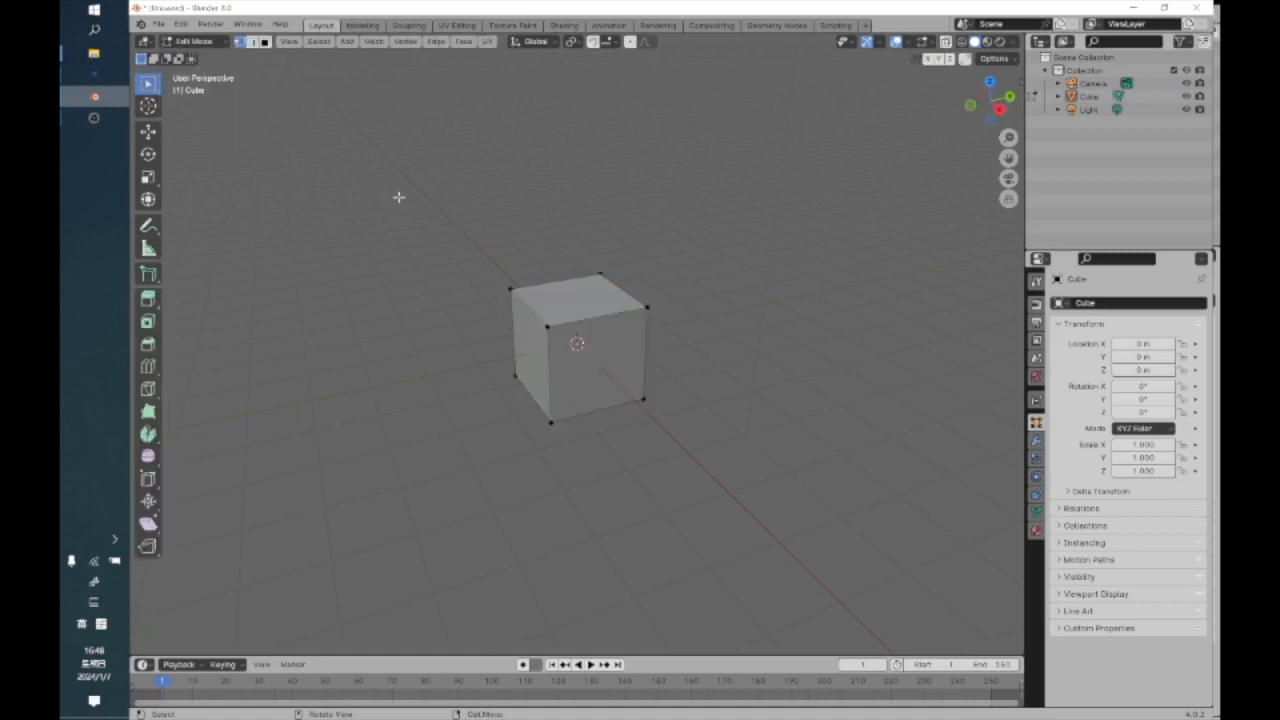
left_click(148, 87)
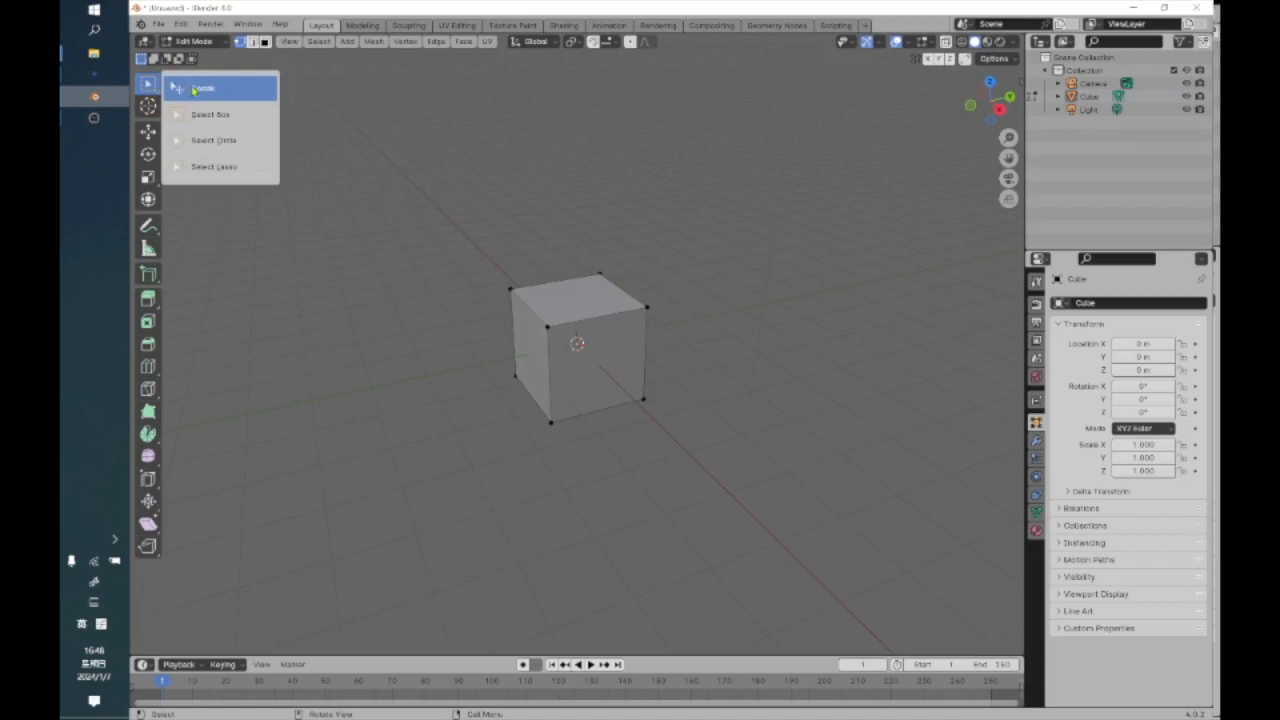
left_click(196, 89)
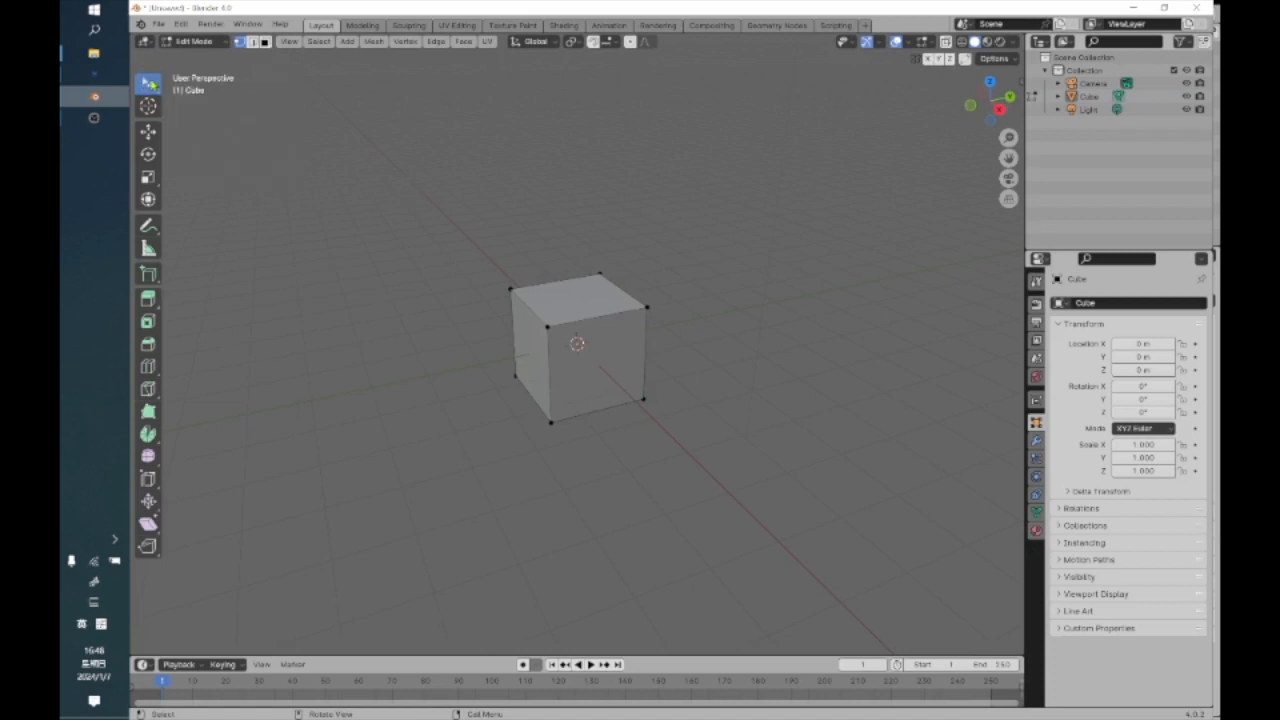
Return to Object Mode and select the camera to check which interaction modes it offers
left_click(195, 41)
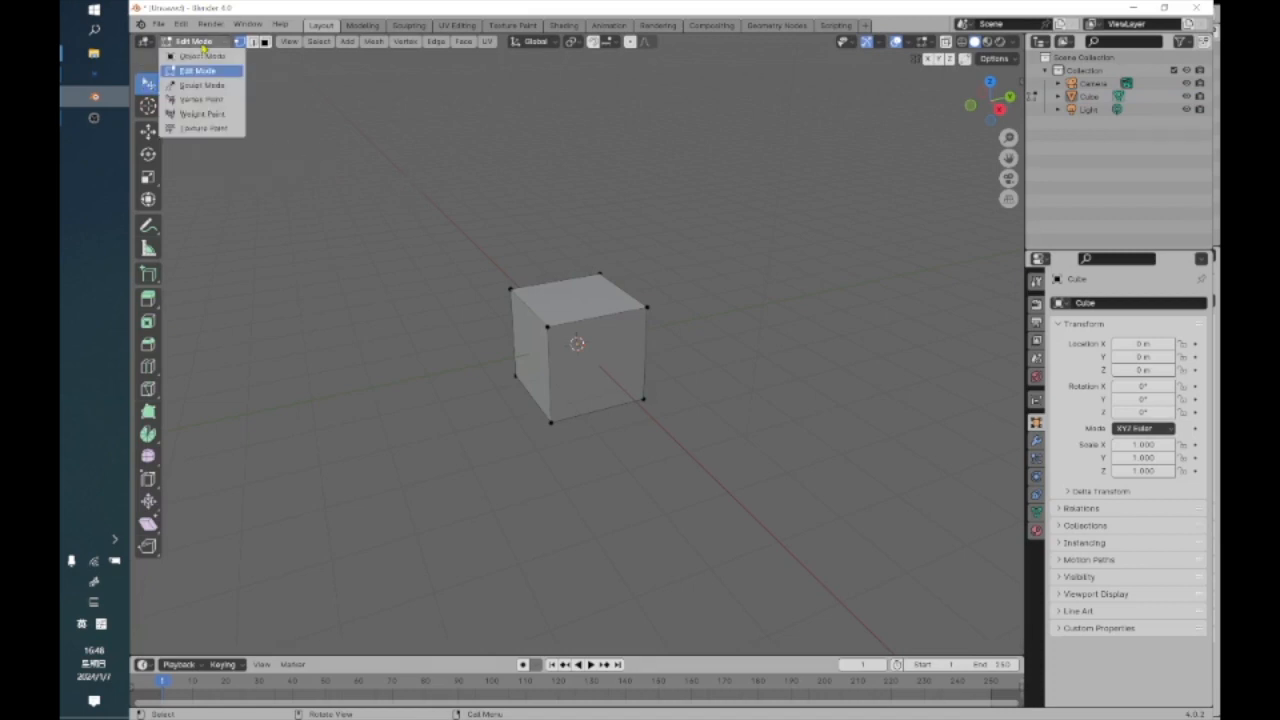
left_click(200, 55)
scroll(355, 206, "down", 4)
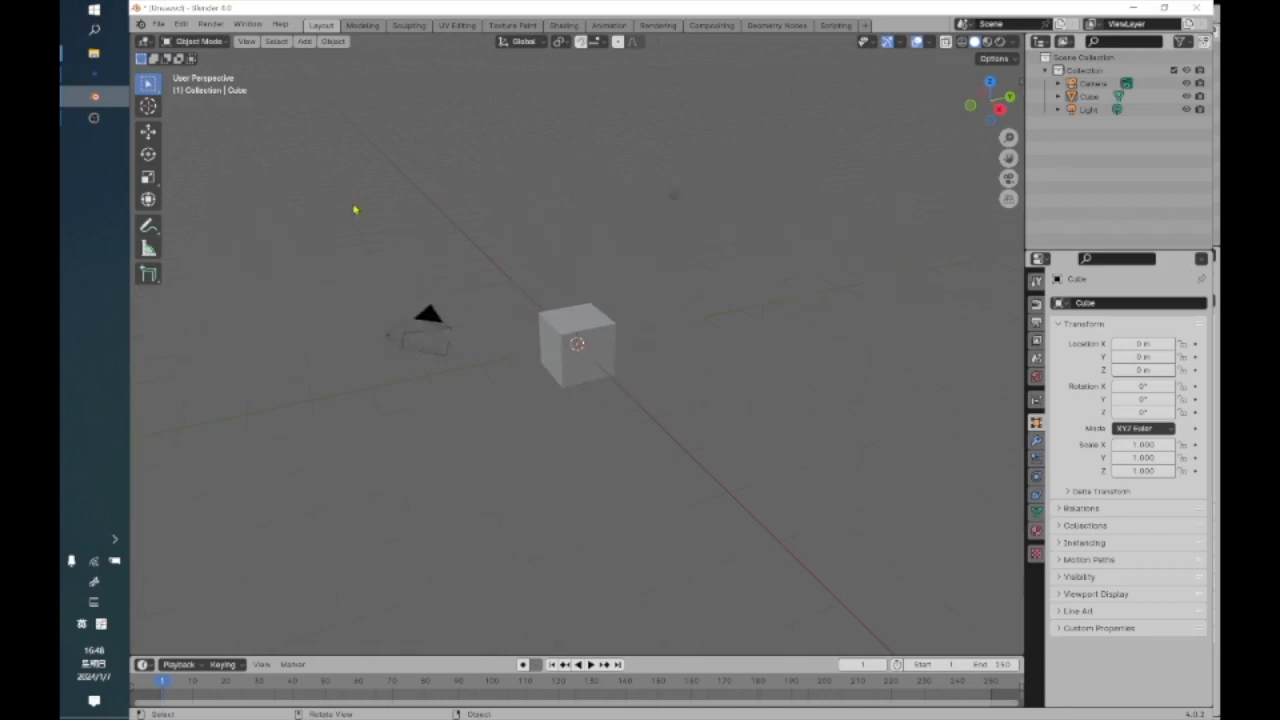
scroll(355, 208, "up", 4)
scroll(355, 209, "down", 2)
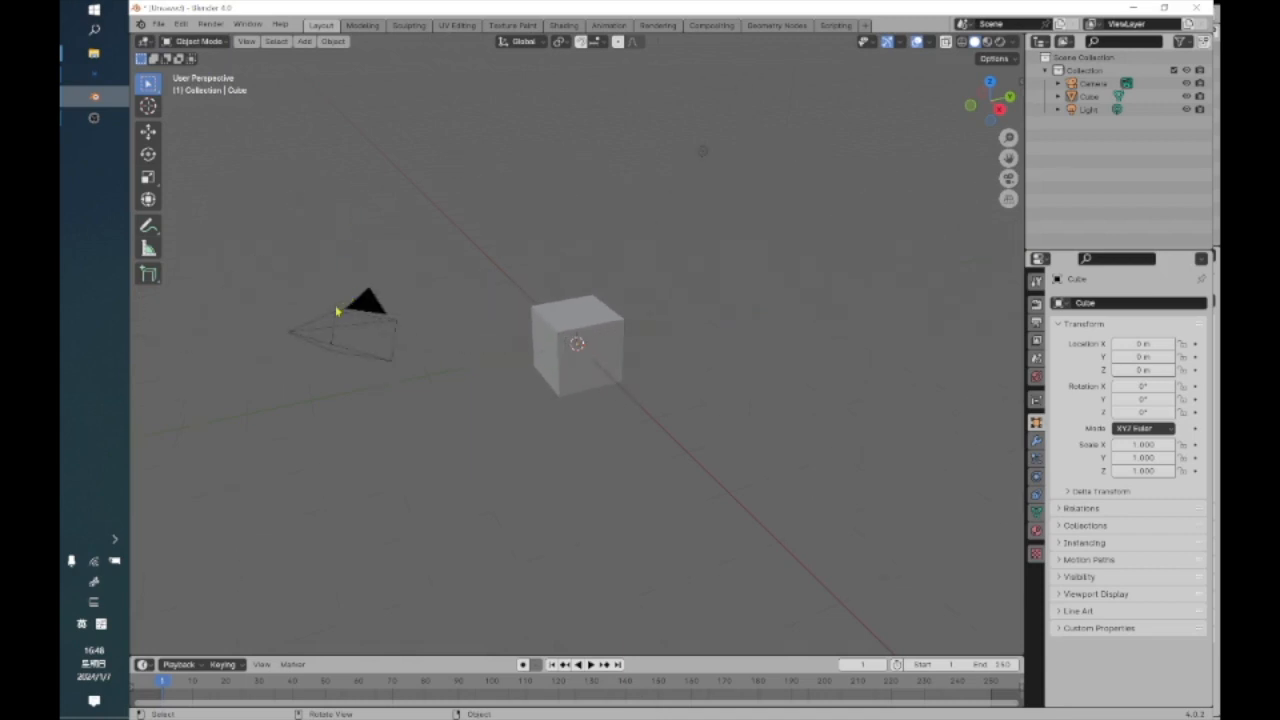
left_click(314, 334)
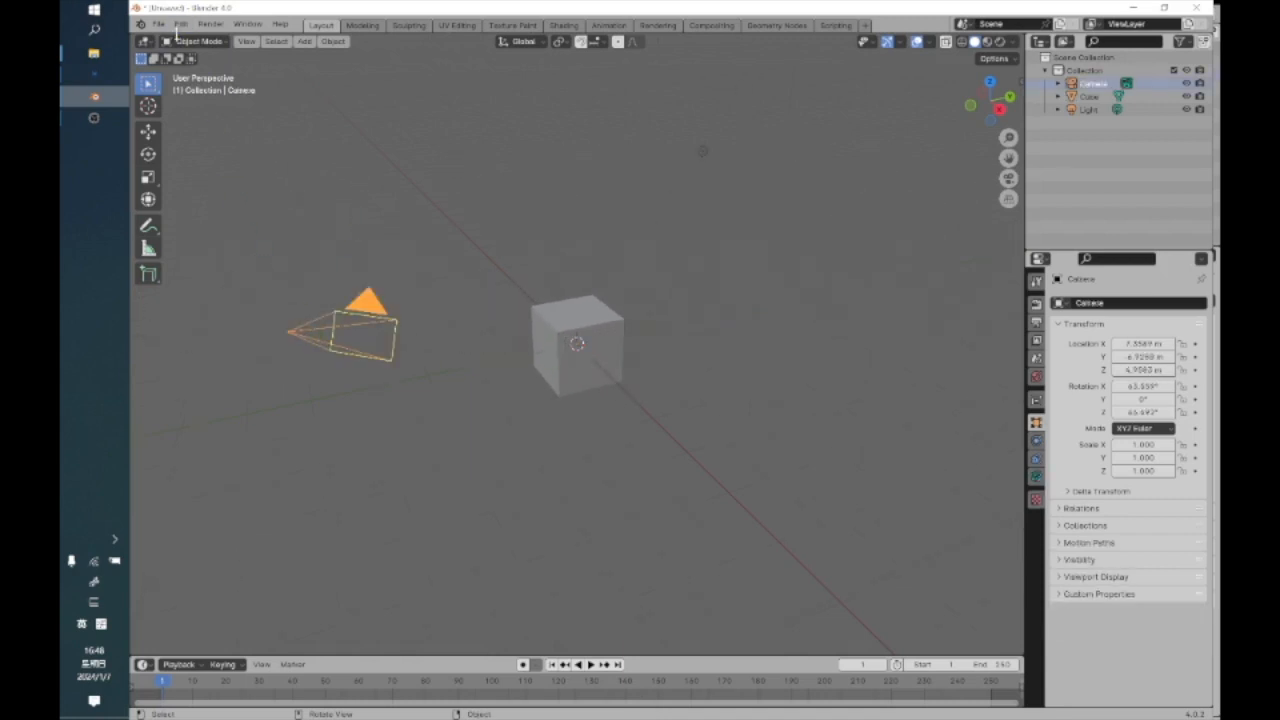
left_click(199, 42)
Select the cube and enter Edit Mode on it
left_click(601, 316)
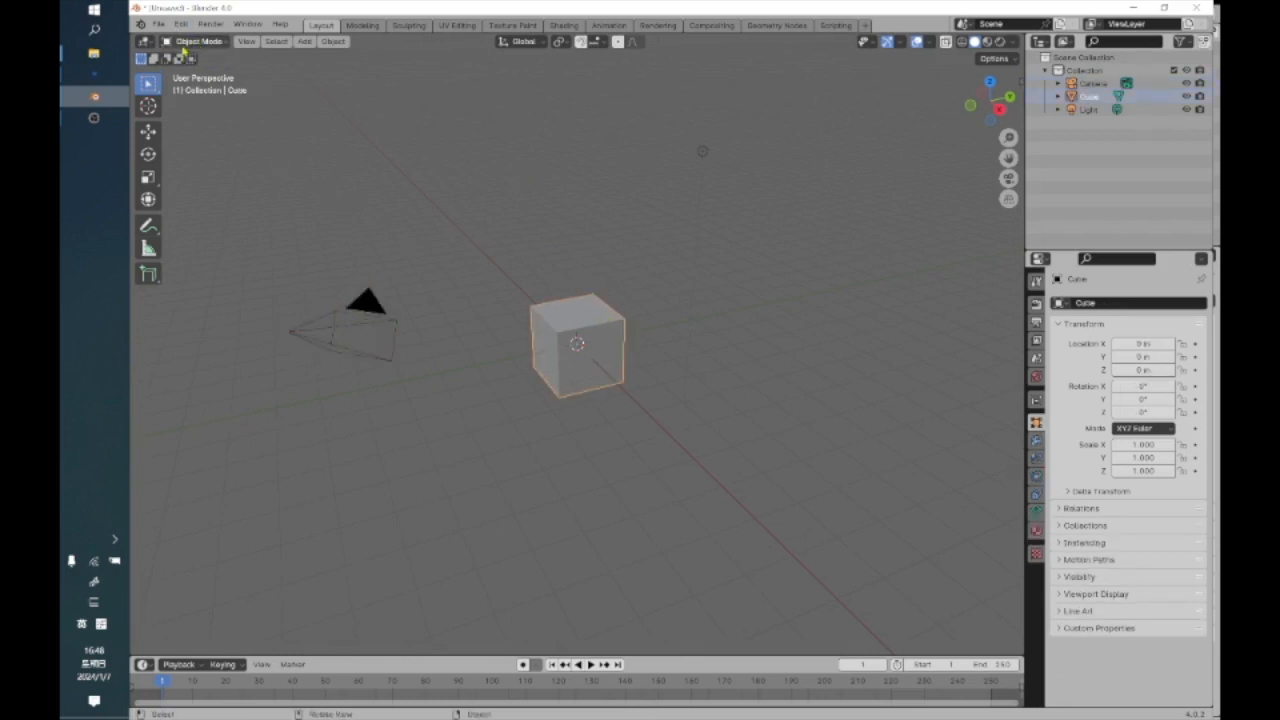
left_click(197, 42)
left_click(191, 68)
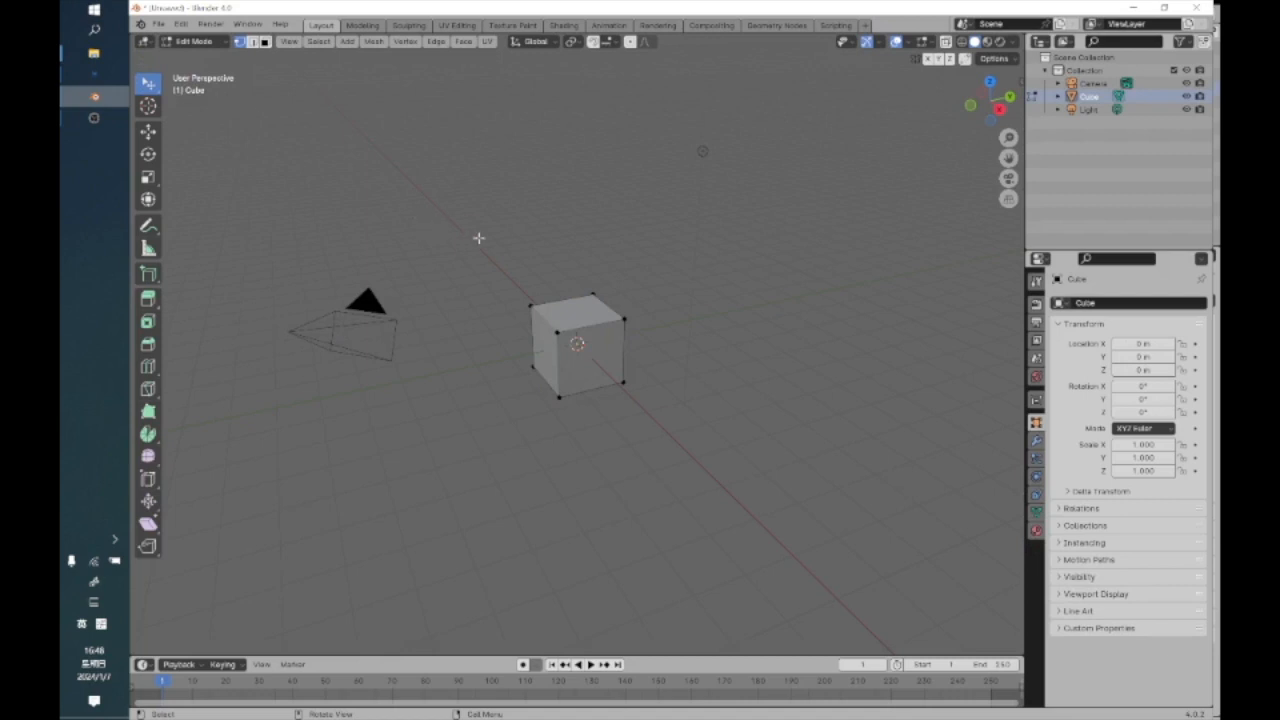
scroll(480, 237, "up", 4)
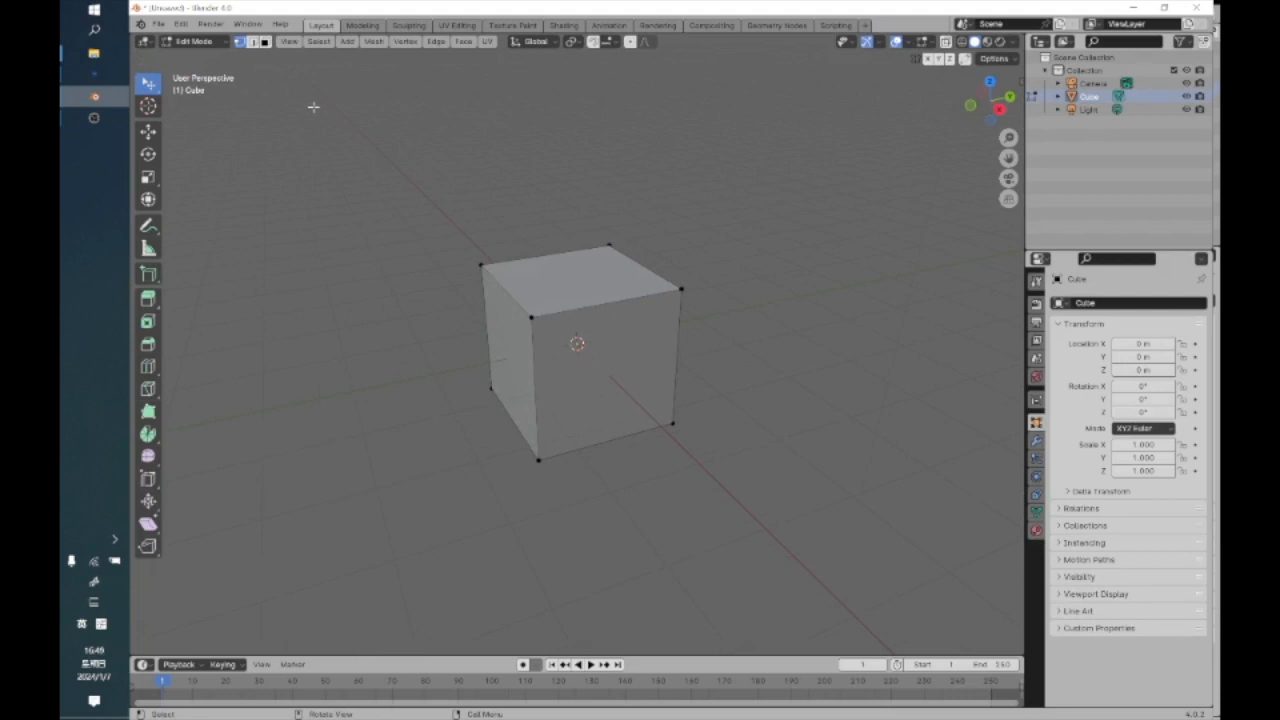
Activate vertex selection and select a single upper corner vertex of the cube
left_click(254, 42)
left_click(240, 42)
scroll(333, 113, "up", 4)
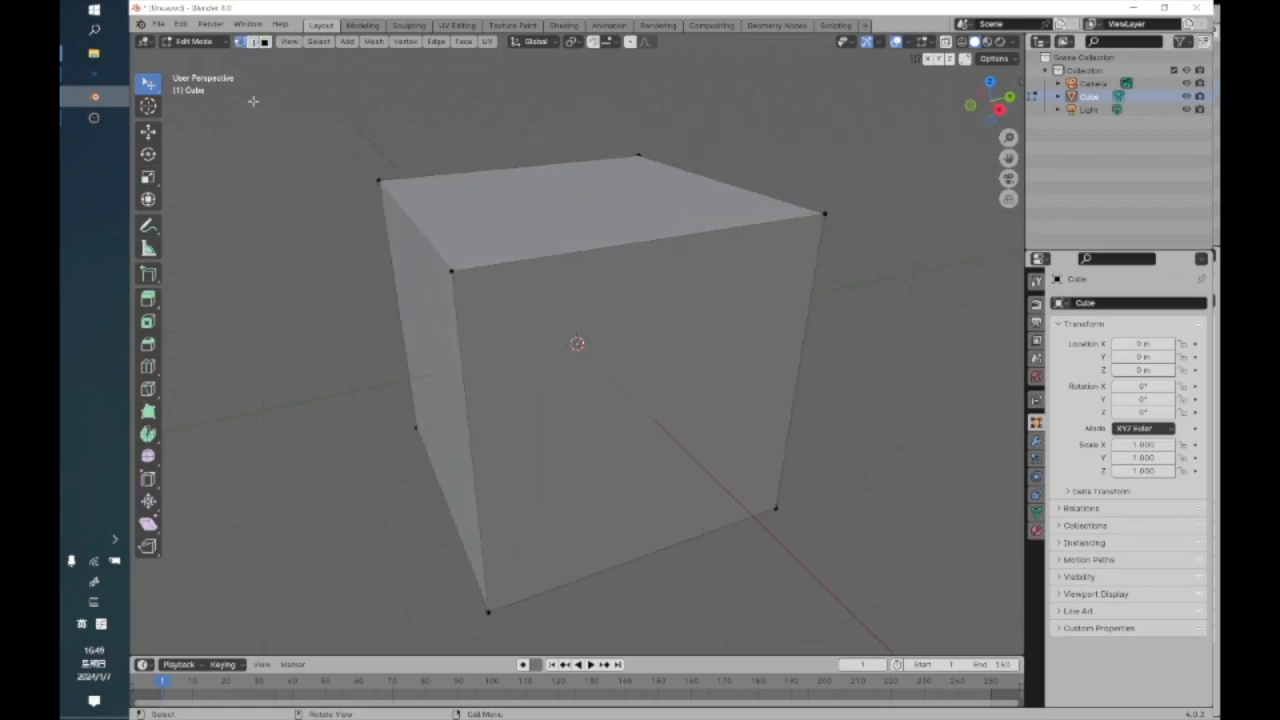
scroll(249, 97, "down", 1)
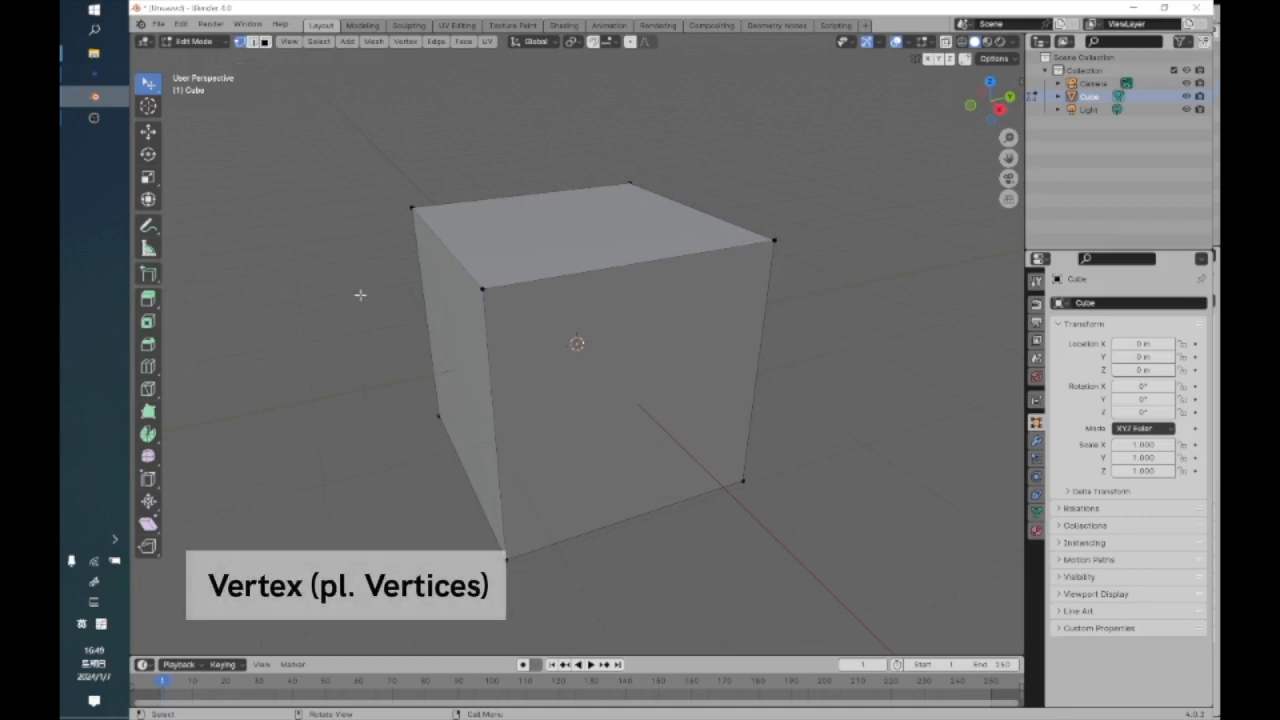
middle_click_drag(360, 294, 597, 346)
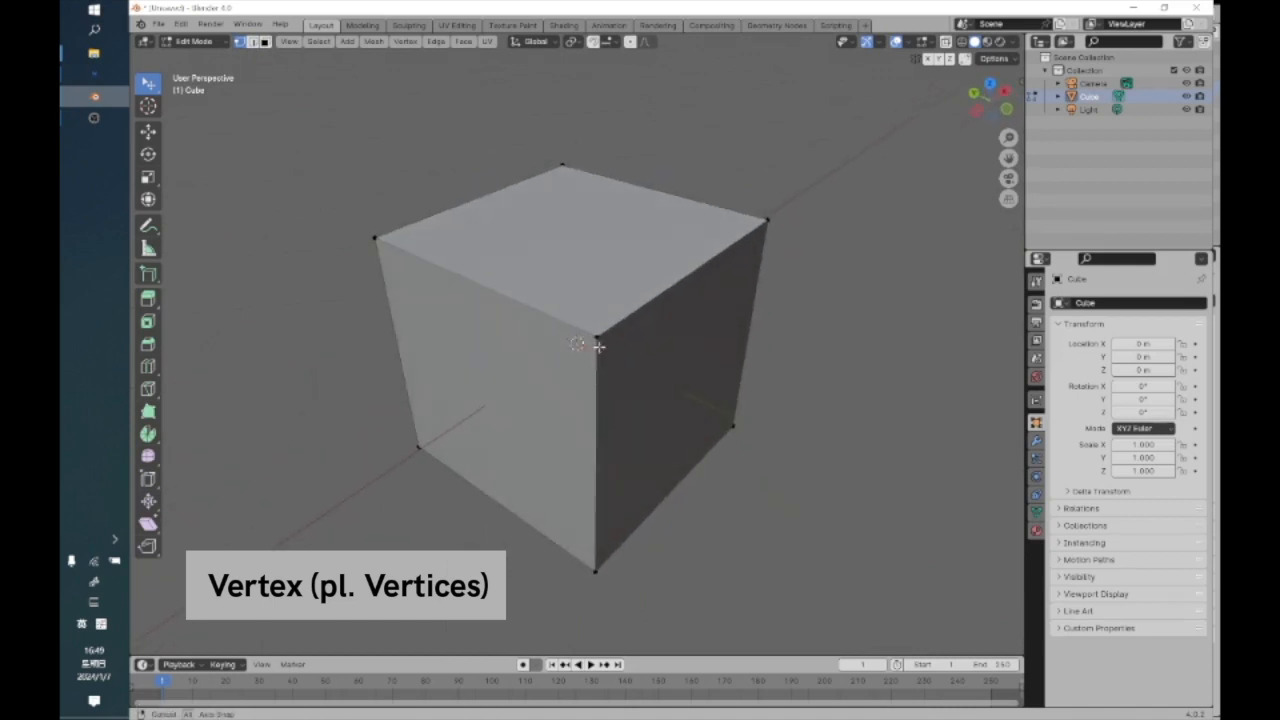
left_click(597, 335)
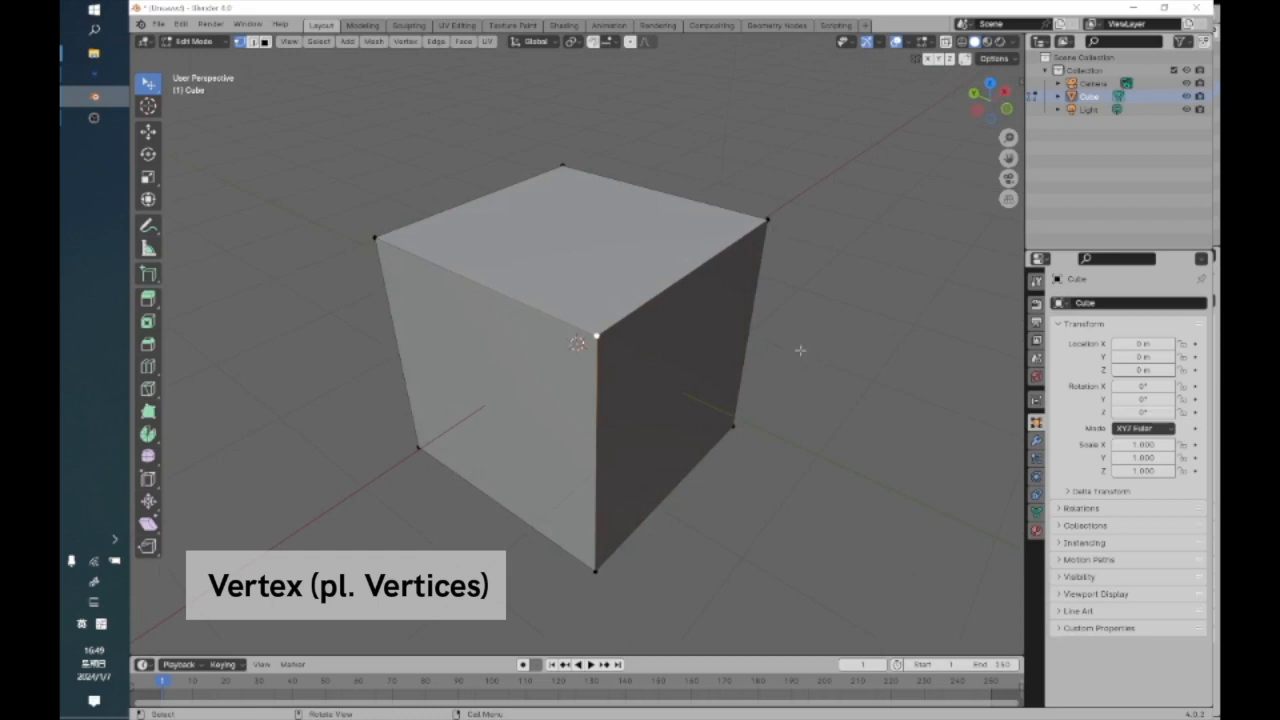
Open the viewport sidebar with the Transform values of the selected vertex
middle_click_drag(766, 437, 709, 451)
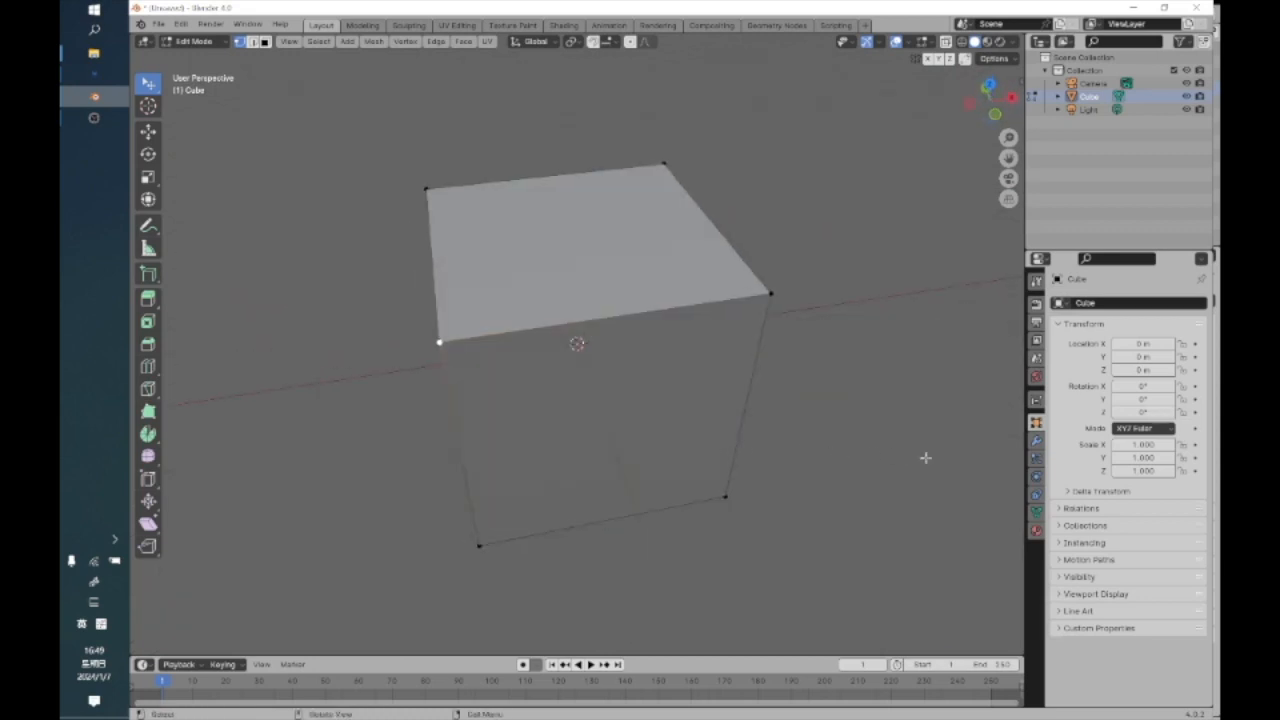
left_click(1019, 78)
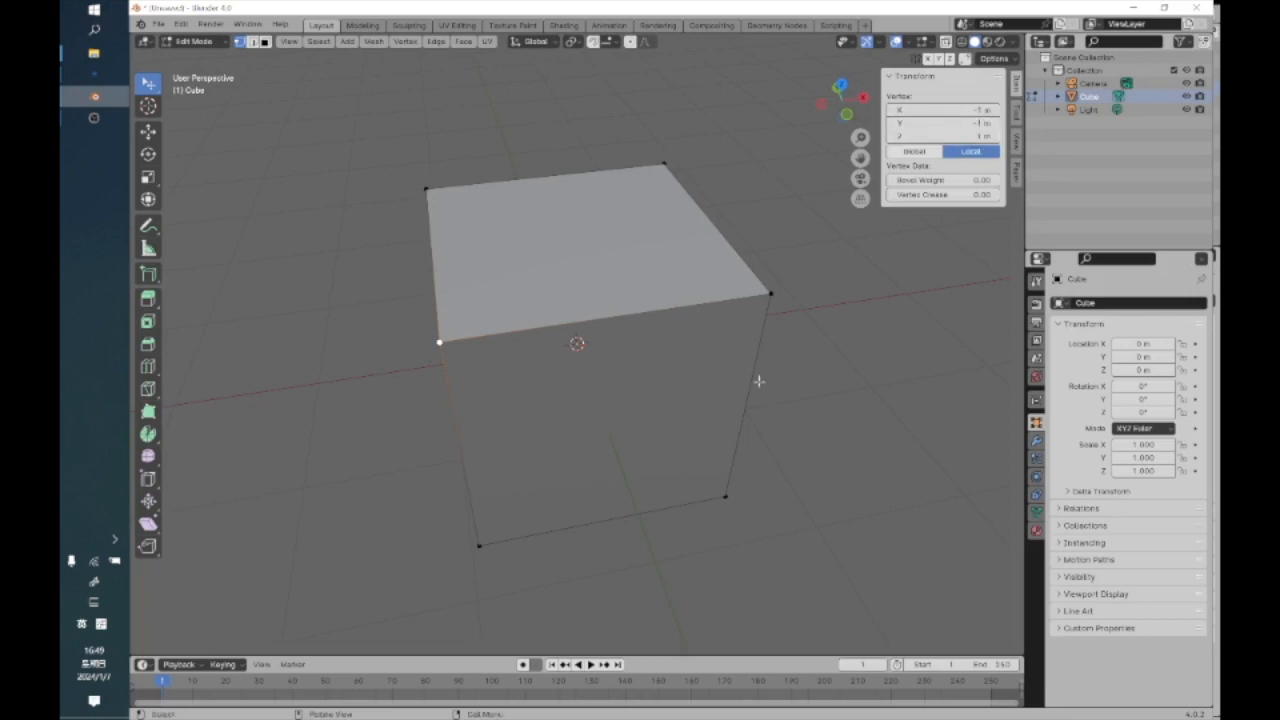
scroll(774, 384, "down", 4)
scroll(774, 384, "up", 3)
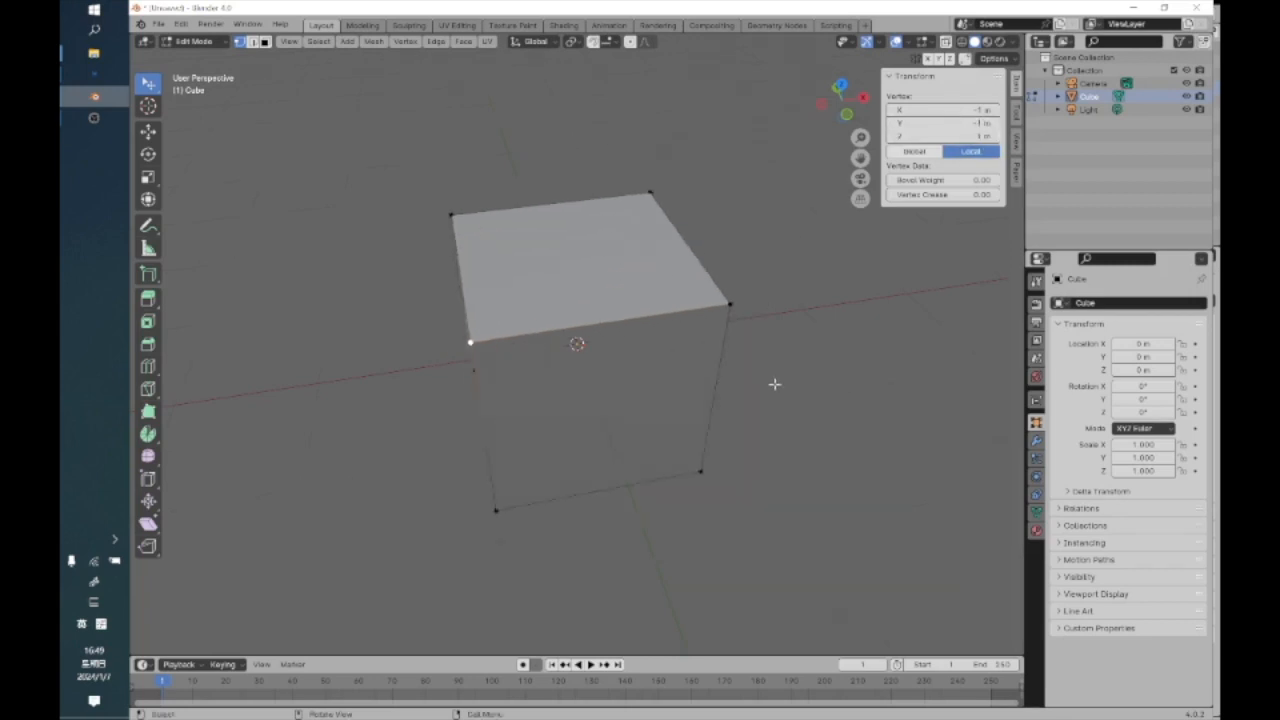
Return to Object Mode and select the whole cube to examine its location, rotation, scale and dimensions
left_click(198, 44)
left_click(202, 56)
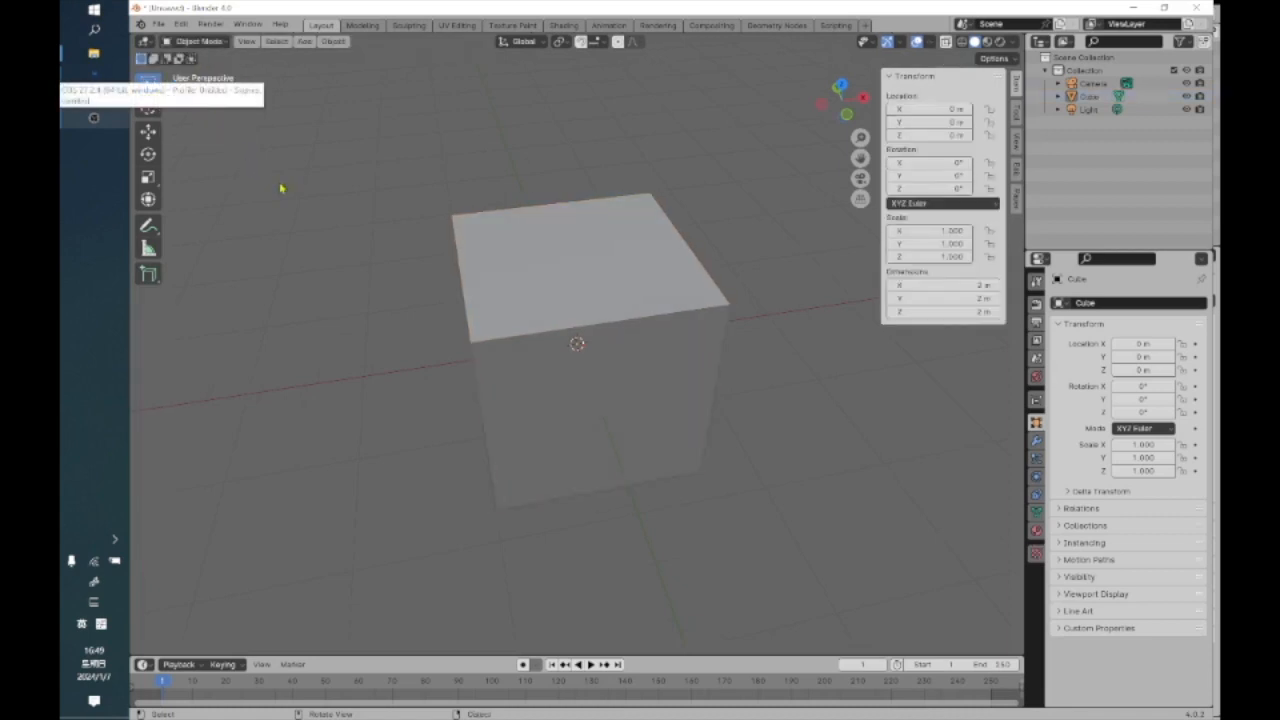
left_click(560, 253)
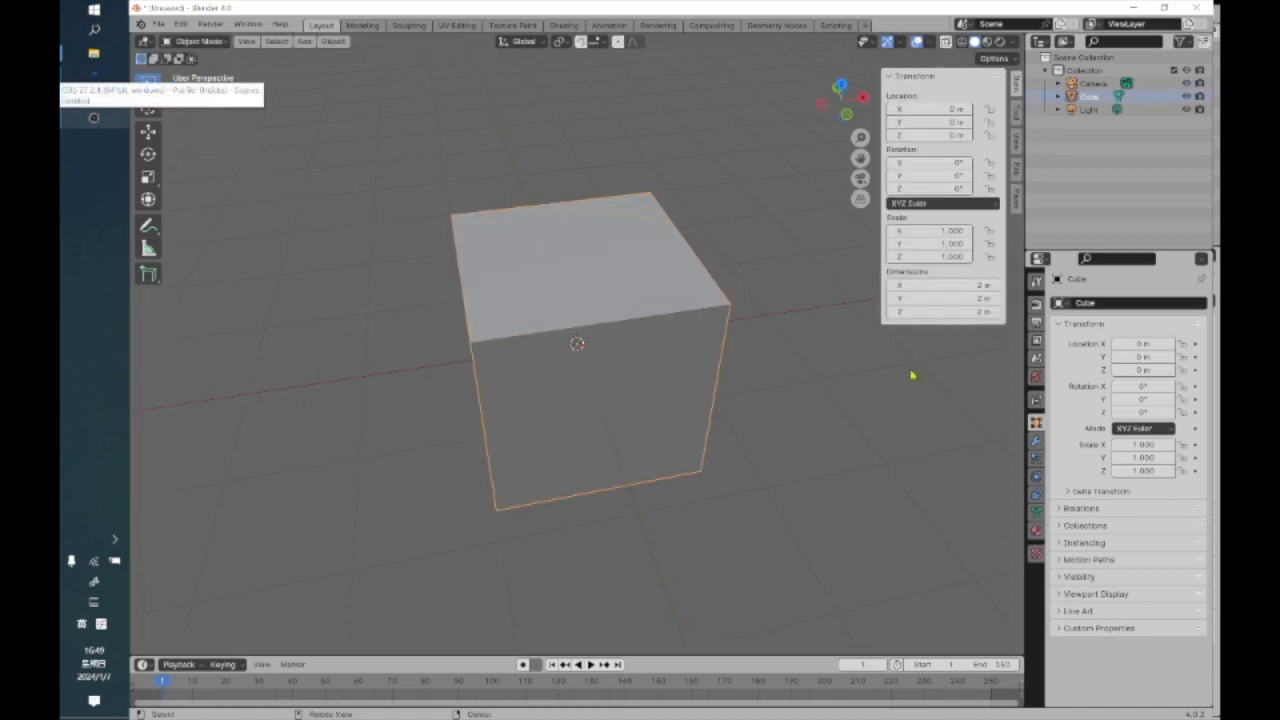
middle_click_drag(569, 416, 420, 358)
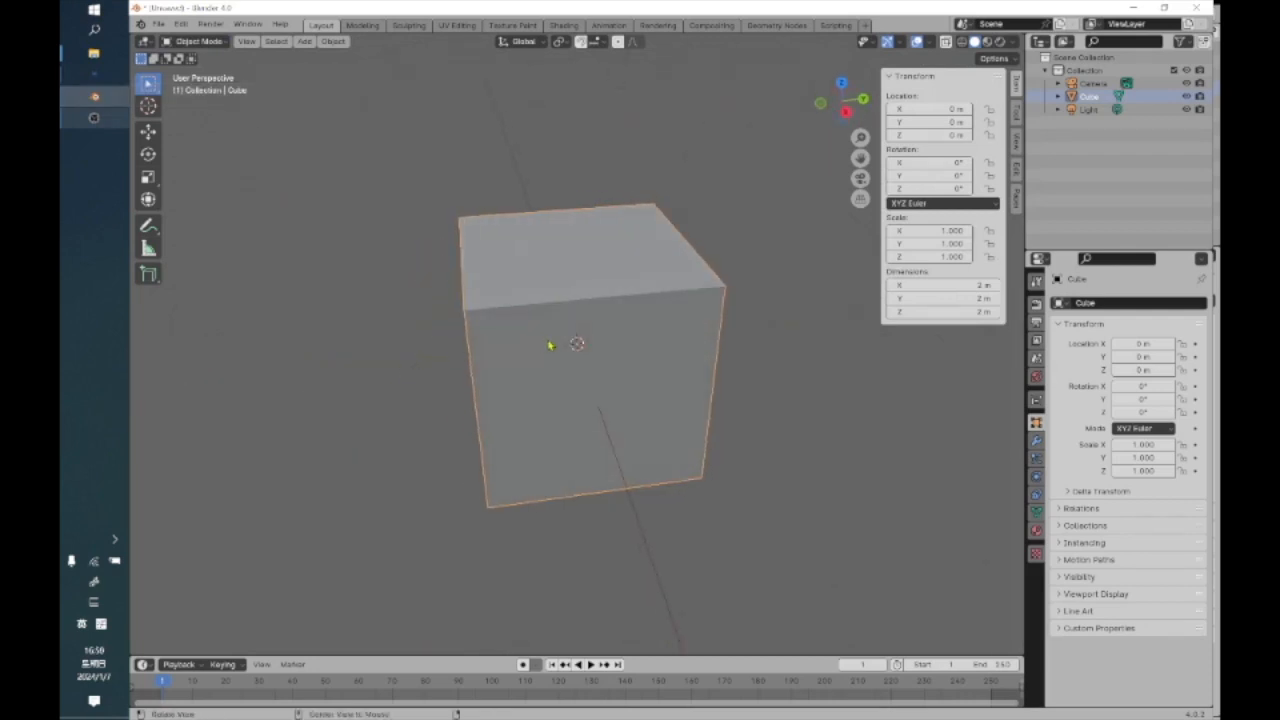
middle_click_drag(549, 345, 726, 366)
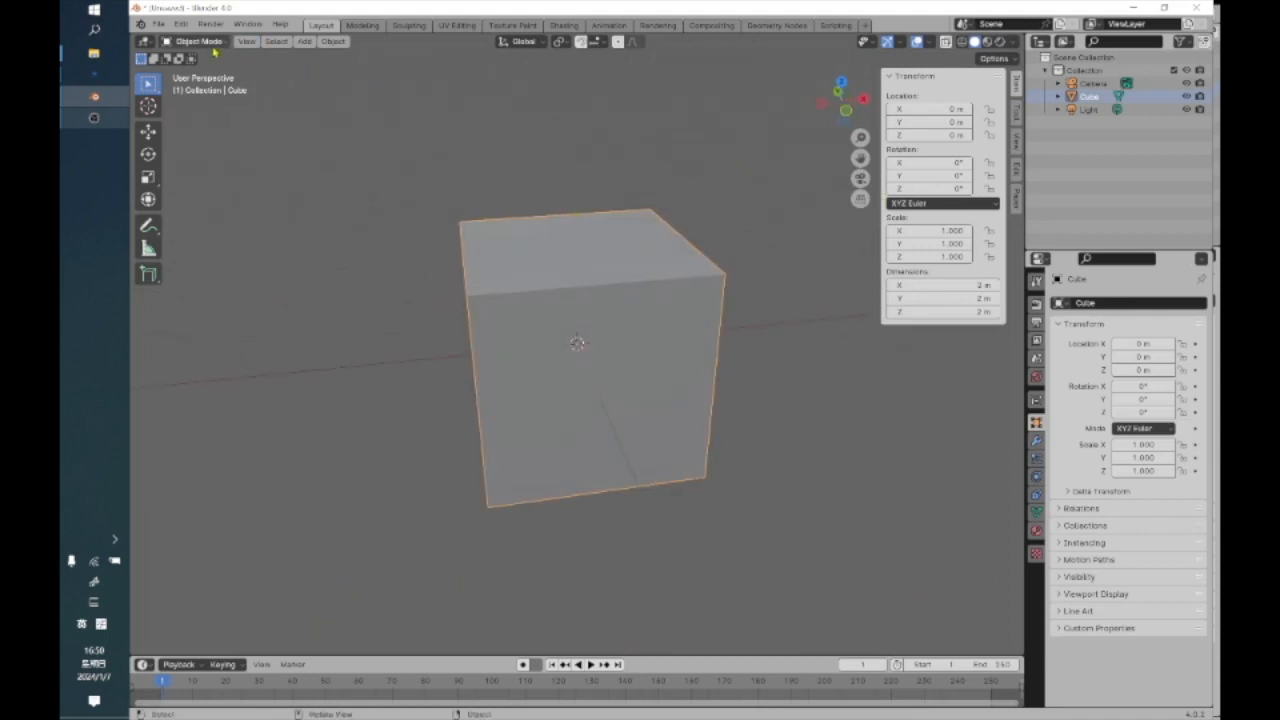
Put the cube back into Edit Mode and clear its vertex selection
left_click(199, 41)
left_click(192, 69)
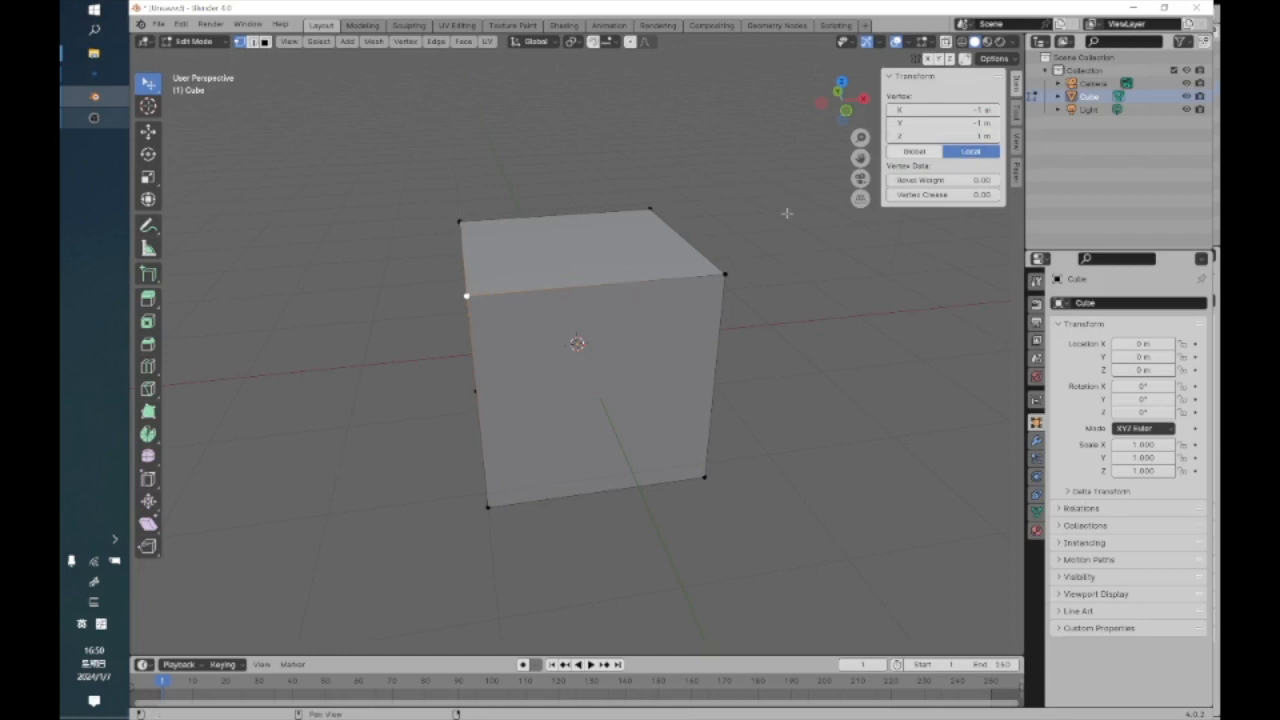
key("space")
middle_click_drag(575, 388, 609, 363)
key("space")
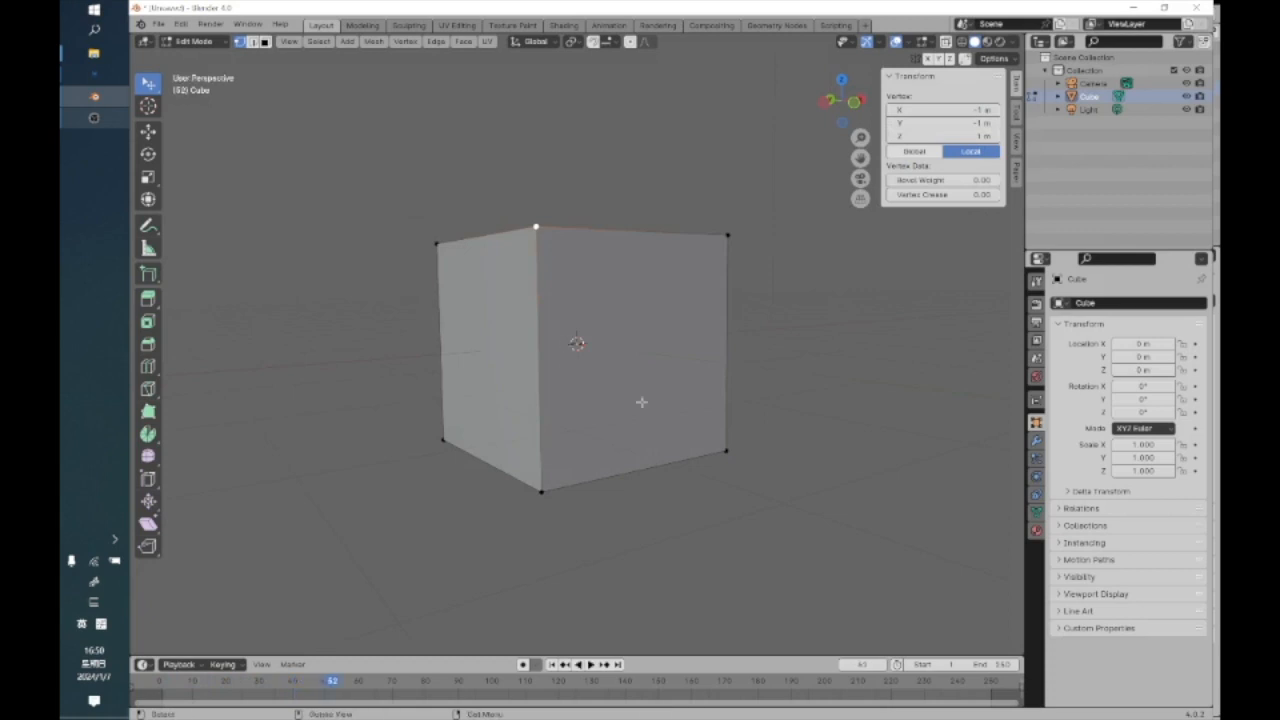
middle_click_drag(640, 380, 640, 423)
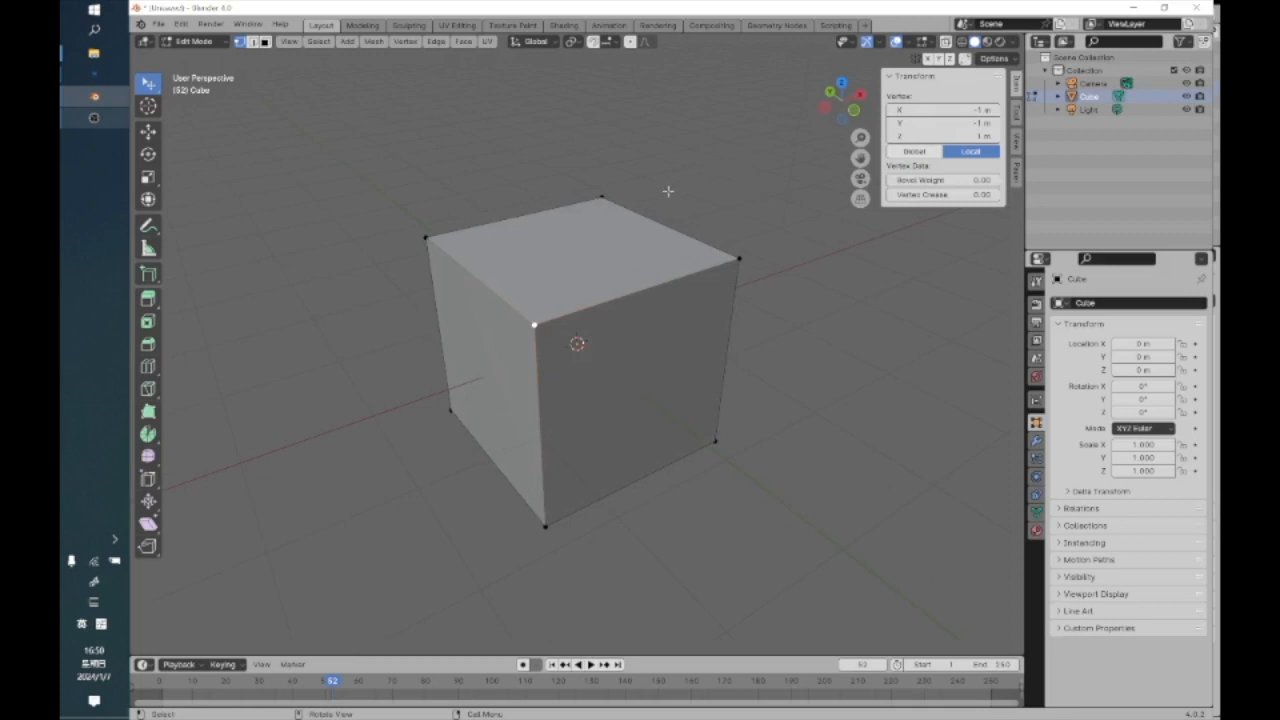
scroll(603, 189, "up", 3)
scroll(598, 190, "down", 3)
left_click(346, 118)
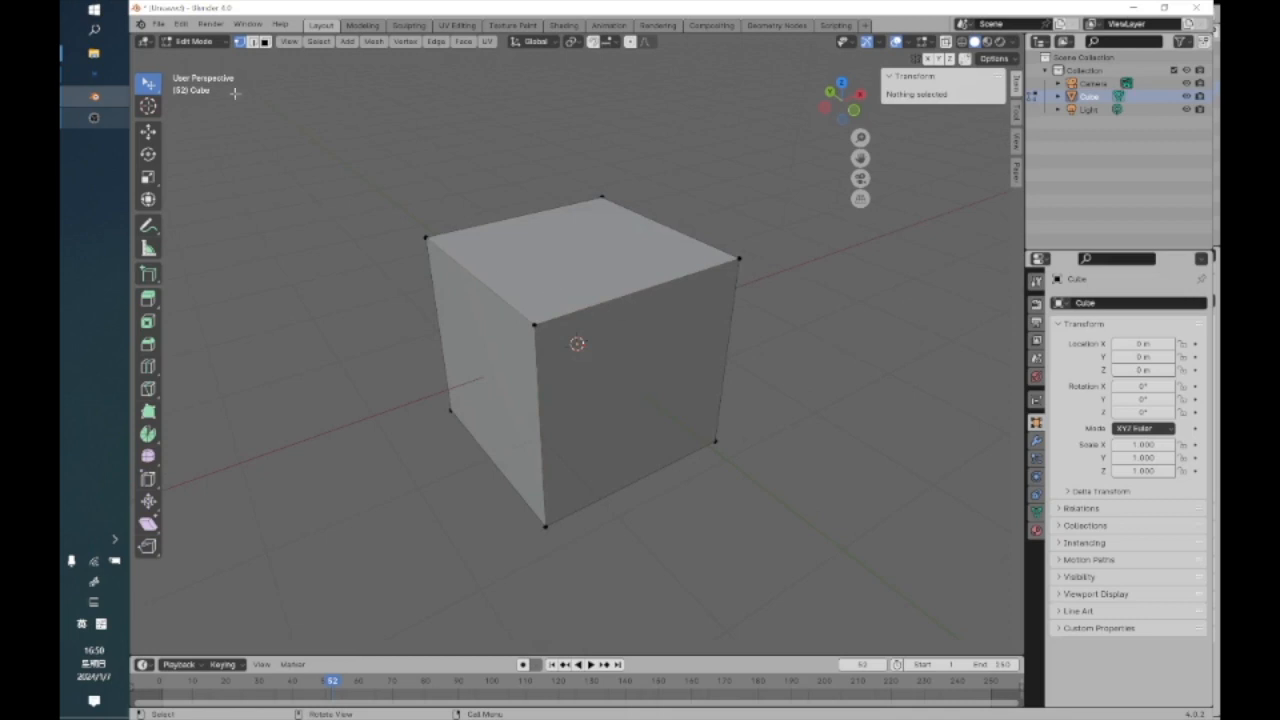
Select all of the cube's vertices
left_click(150, 92)
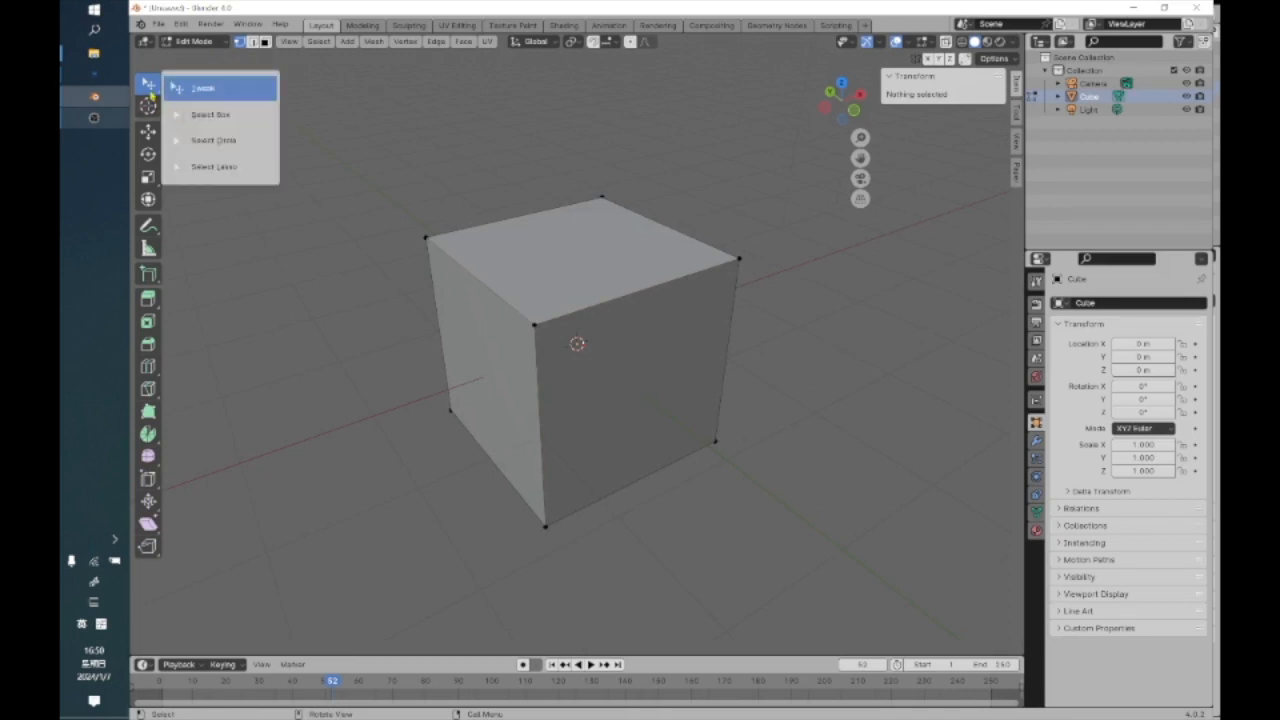
left_click(318, 42)
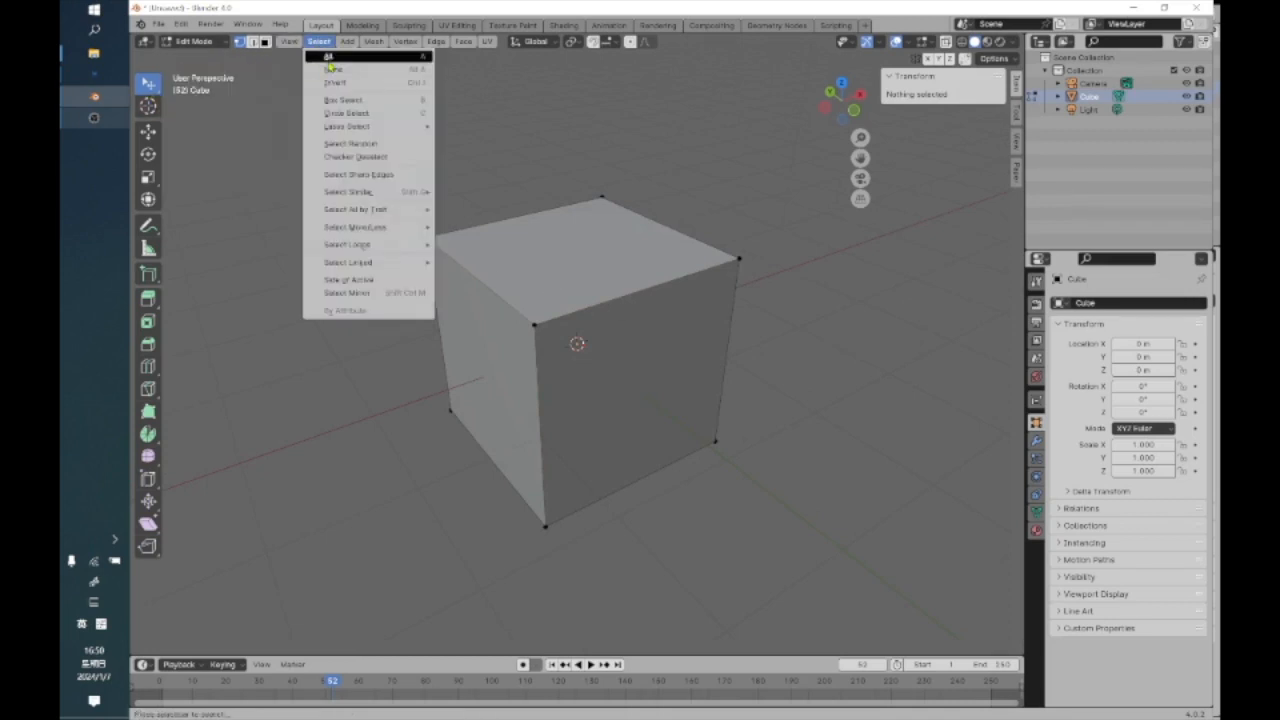
left_click(330, 58)
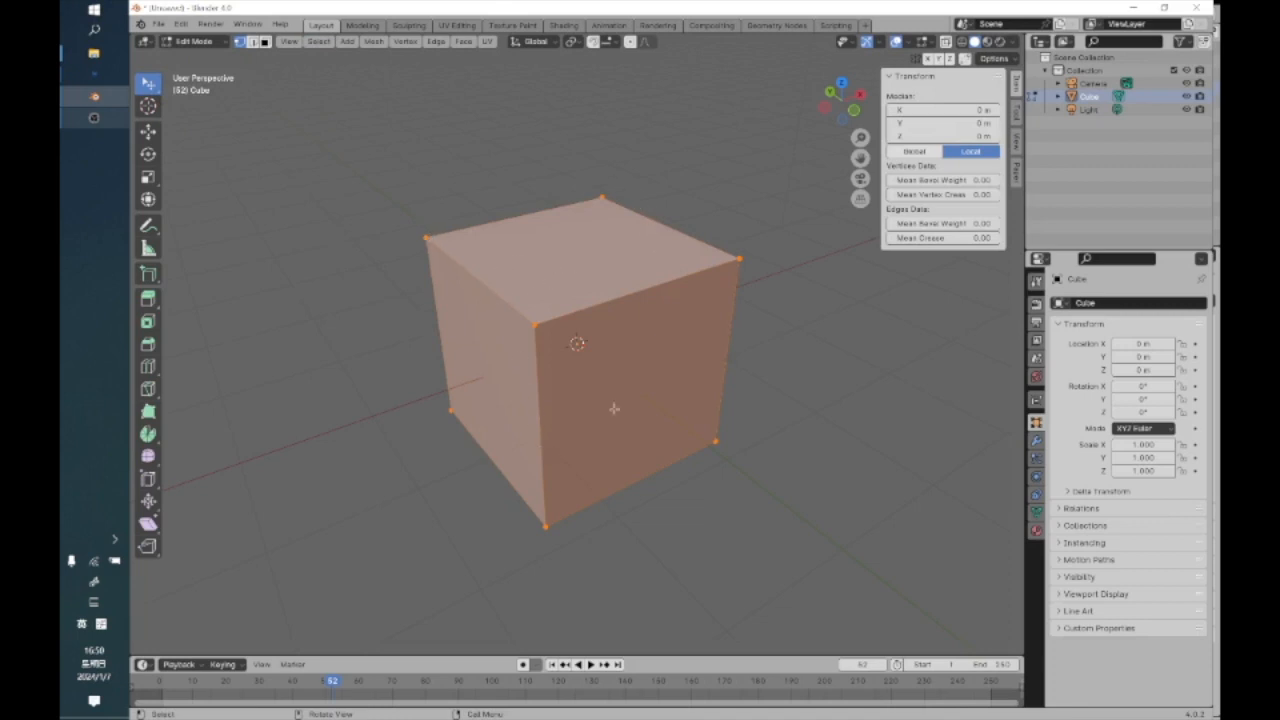
Select the cube's upper corner vertex at X -1, Y 1 and move it outward along X to about -1.8 m
left_click(418, 238)
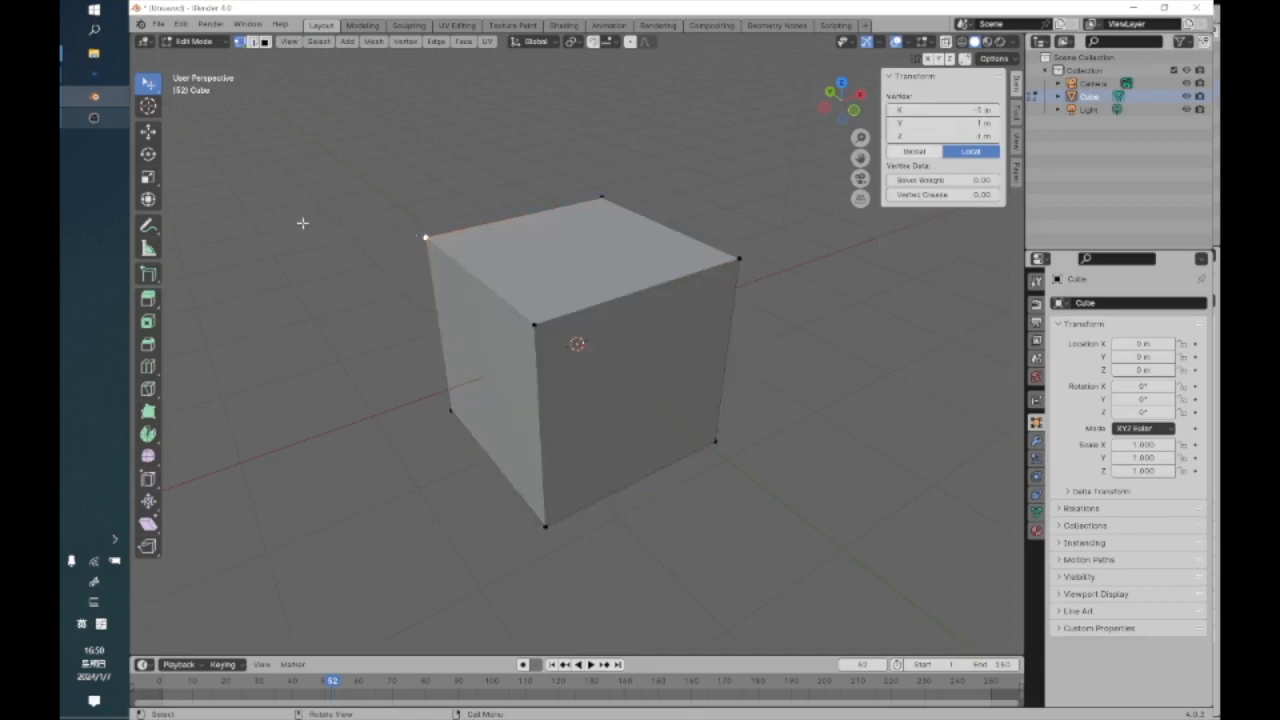
left_click(148, 131)
left_click_drag(471, 231, 392, 232)
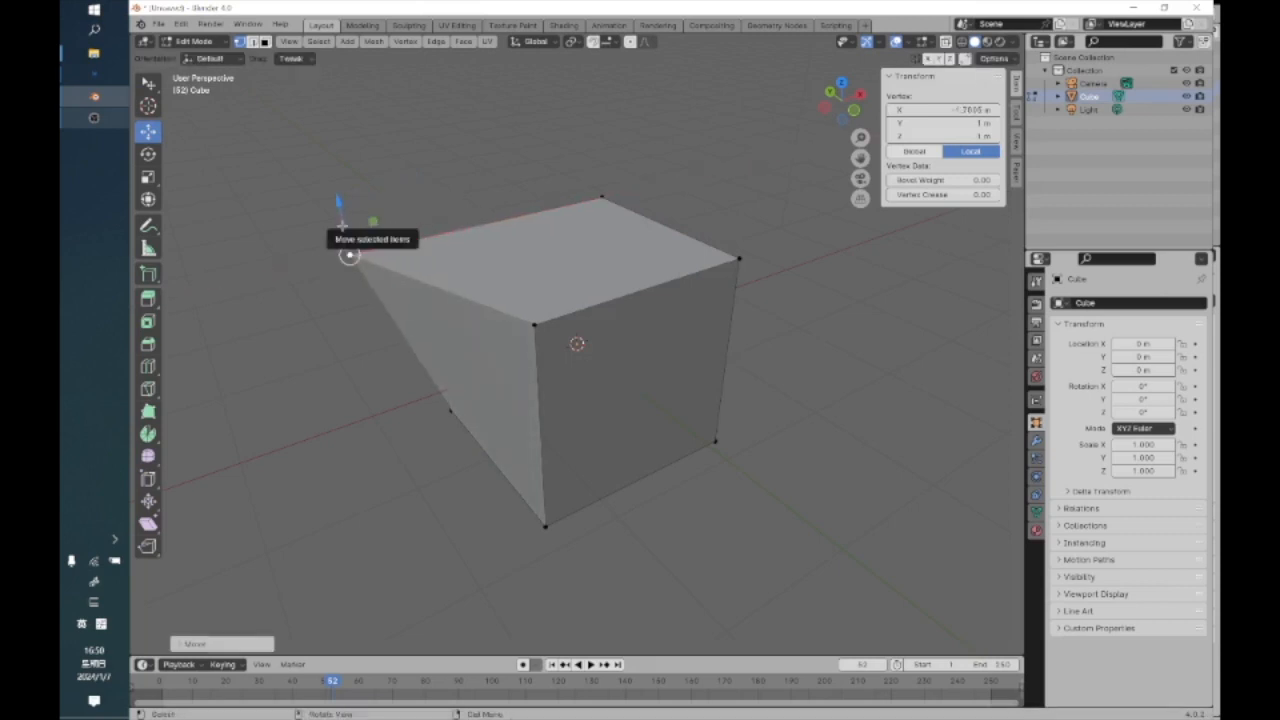
Undo the last vertex move and clear the vertex selection
key("ctrl+z")
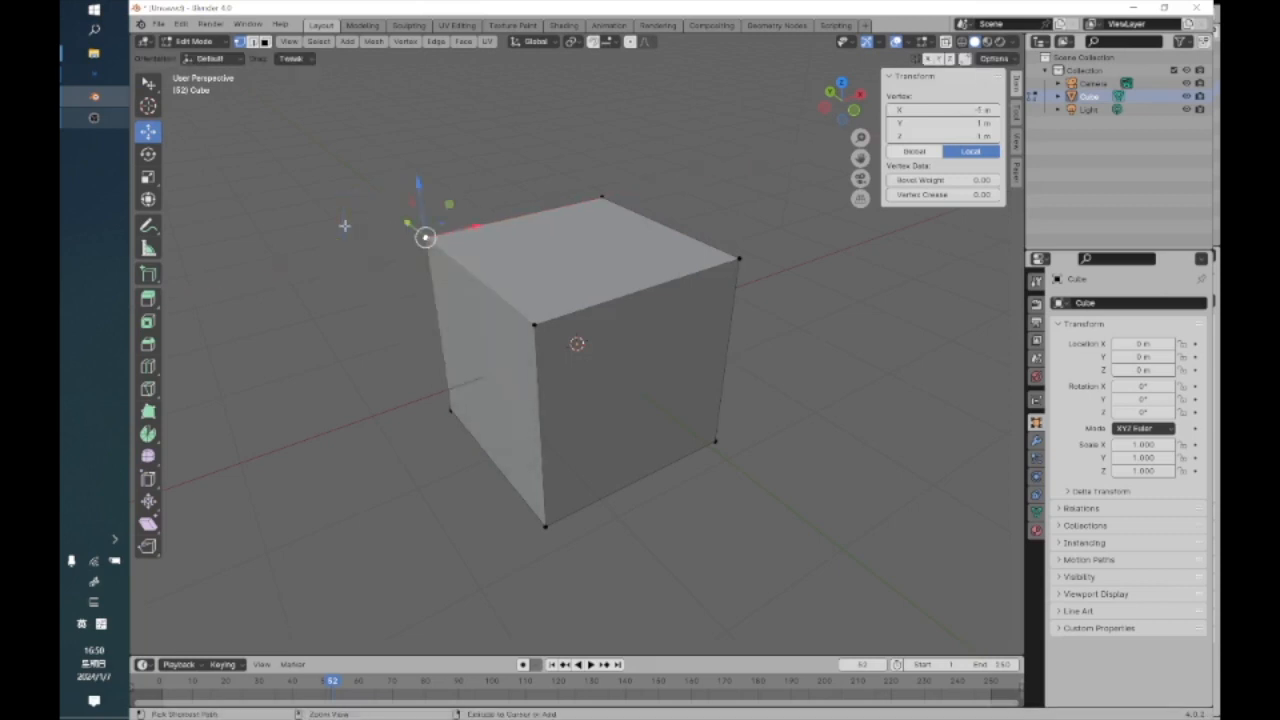
left_click(526, 181)
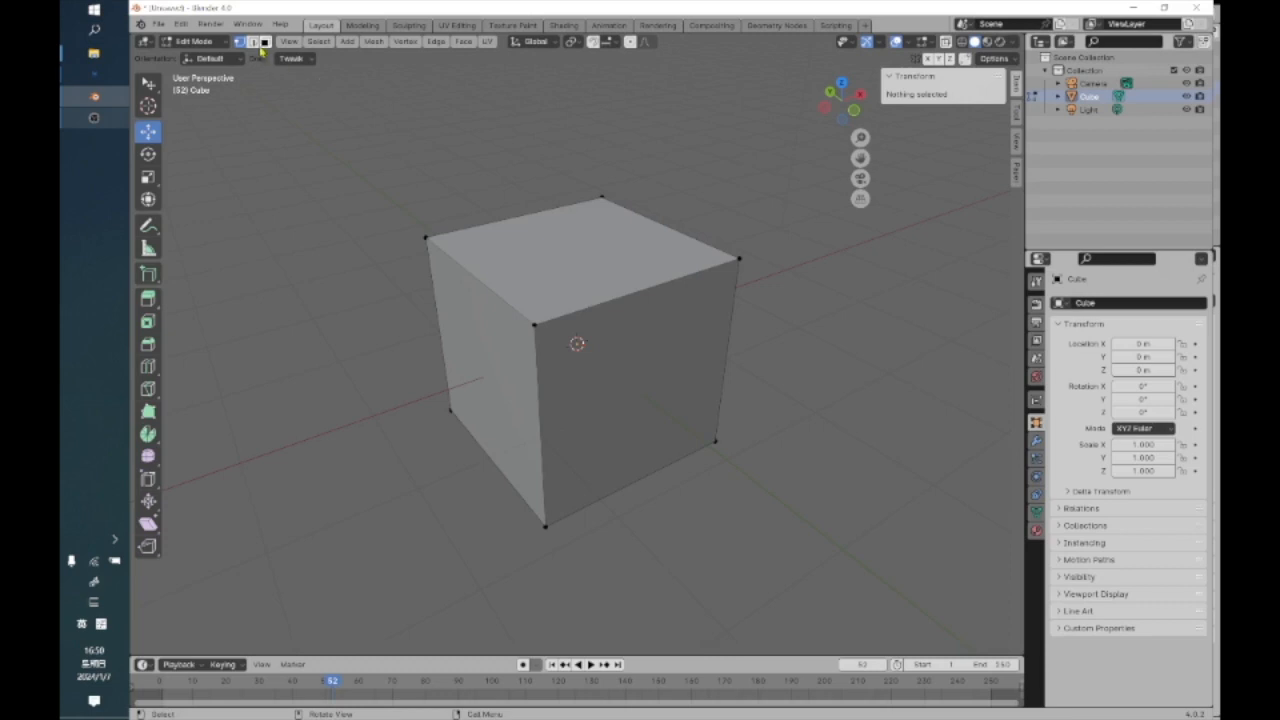
In vertex select mode, select several of the cube's upper corner vertices one at a time, ending with the one at X -1, Y 1
left_click(254, 42)
left_click(240, 42)
left_click(426, 238)
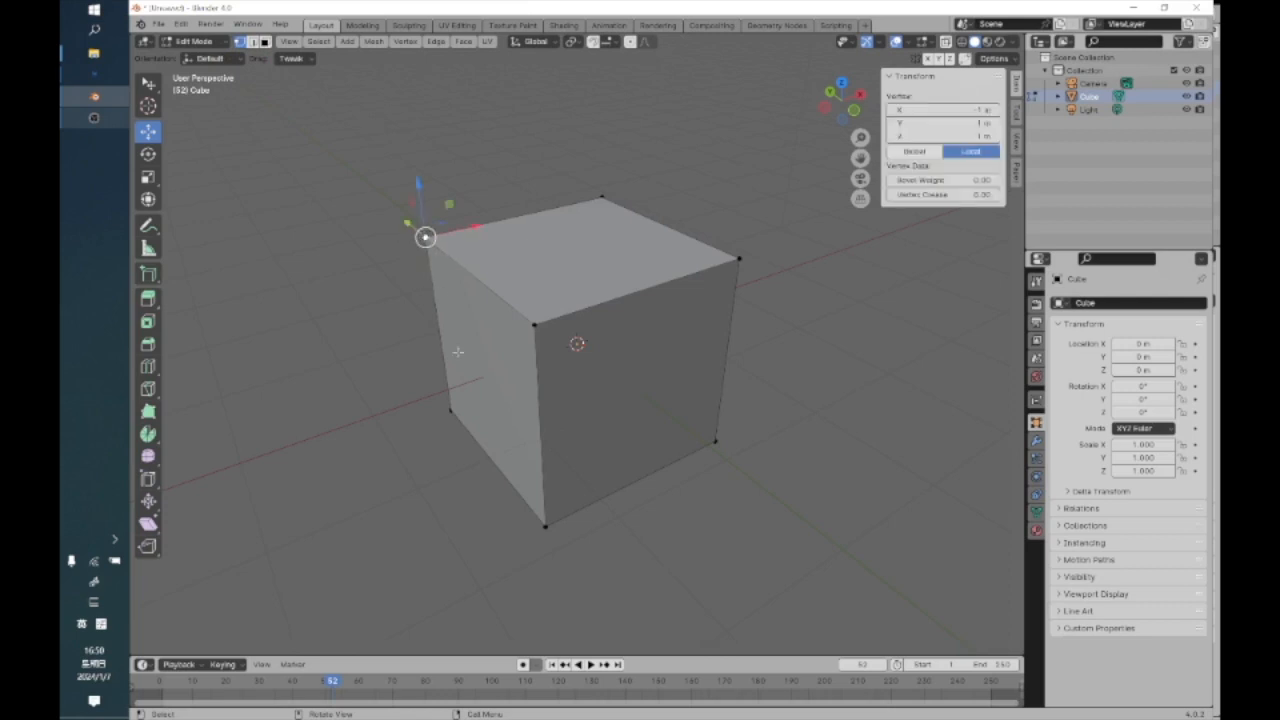
left_click(534, 323)
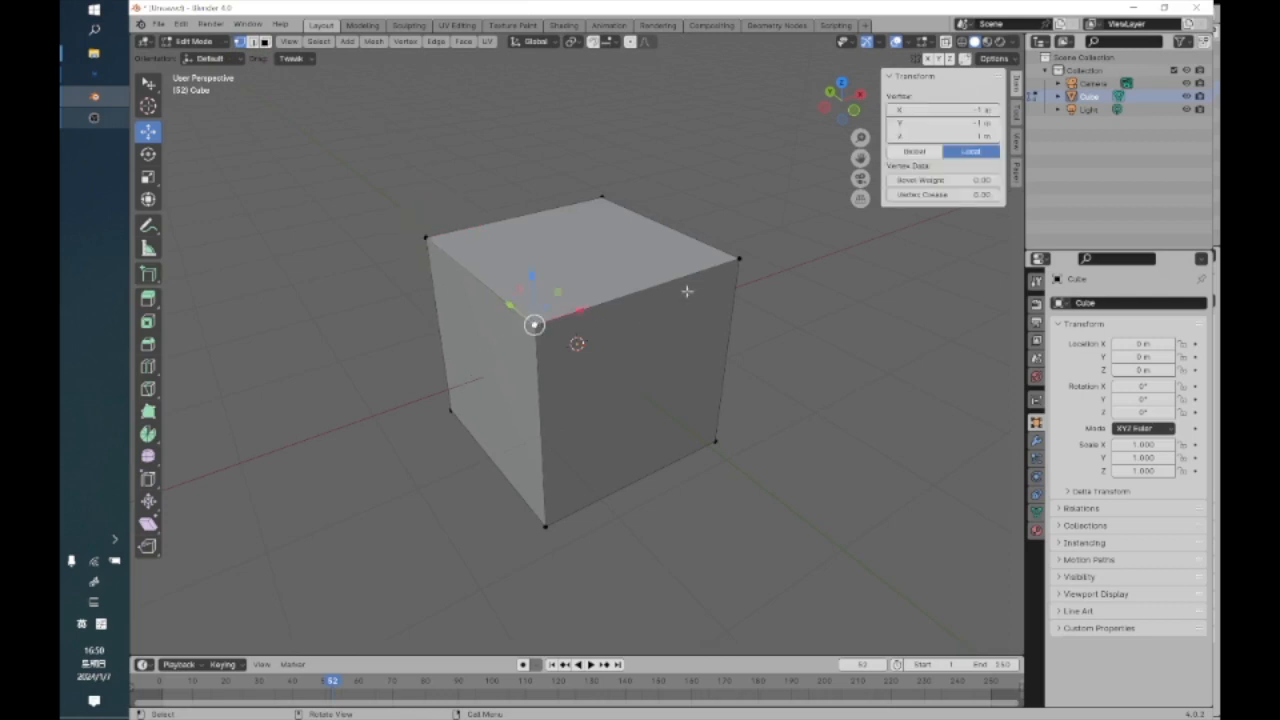
left_click(737, 259)
left_click(426, 235)
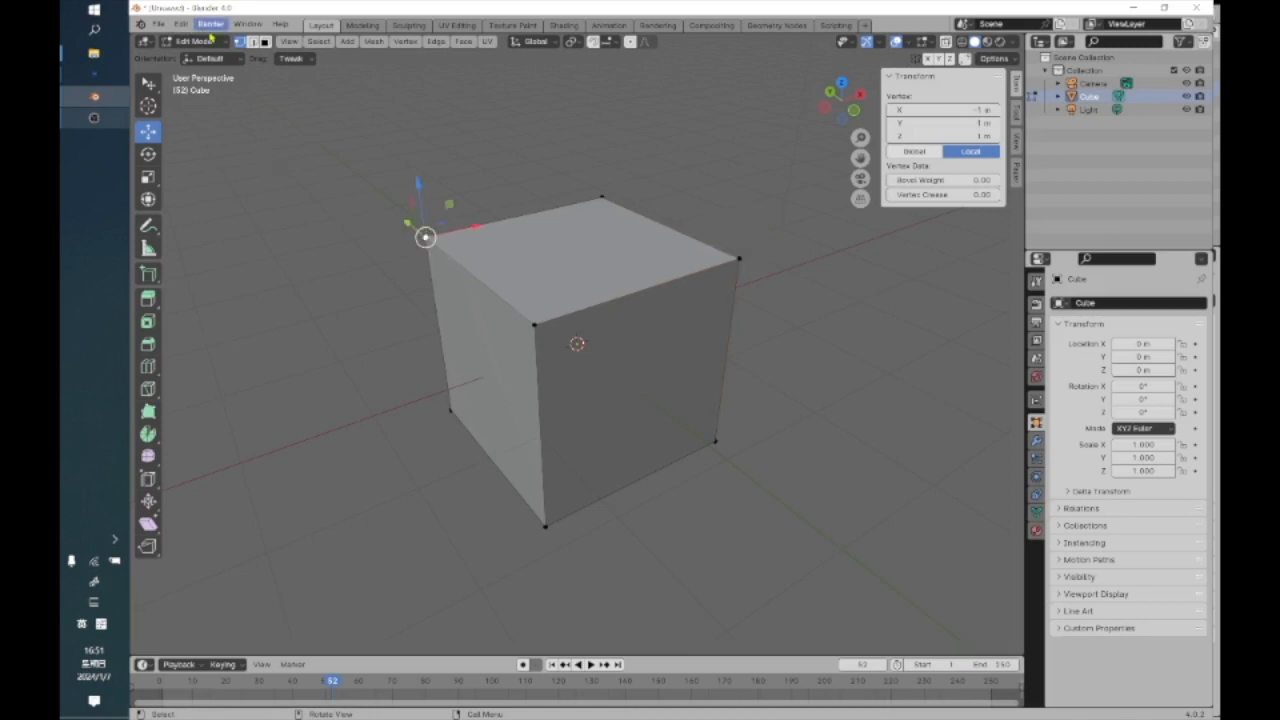
Change to edge select mode and select the cube's upper edge at X -1
left_click(252, 41)
left_click(470, 272)
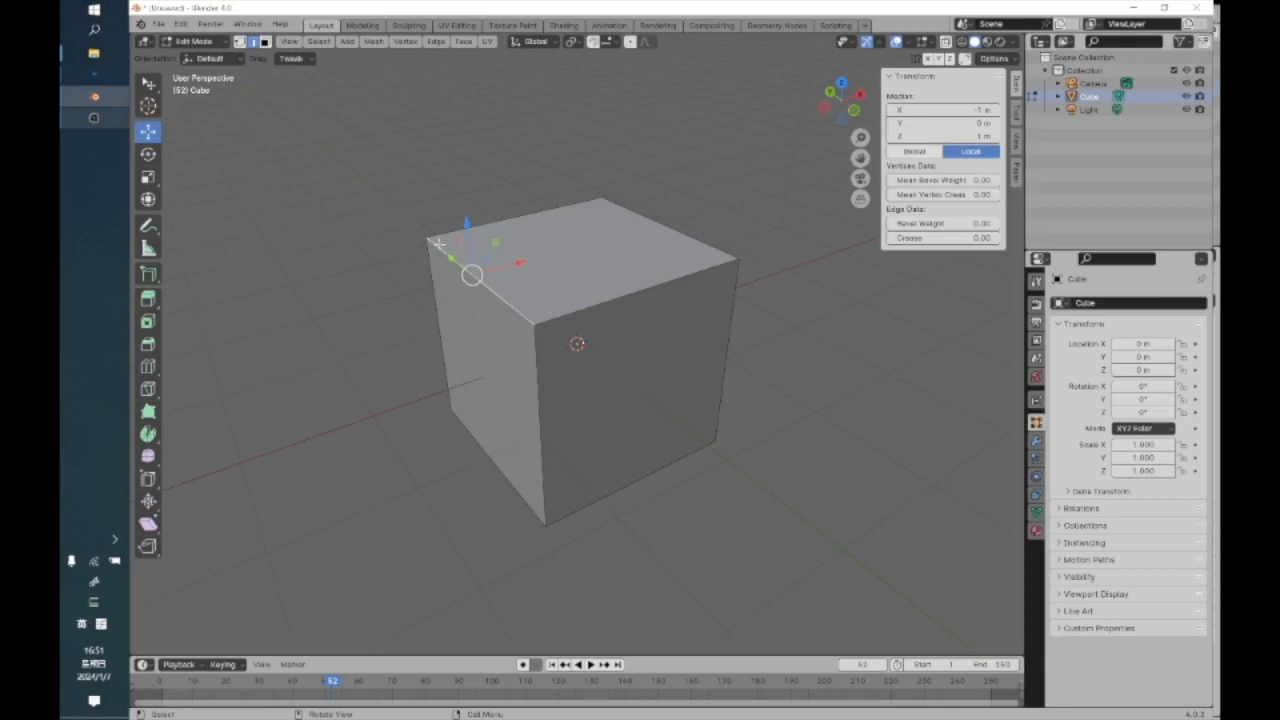
left_click(240, 41)
left_click(254, 41)
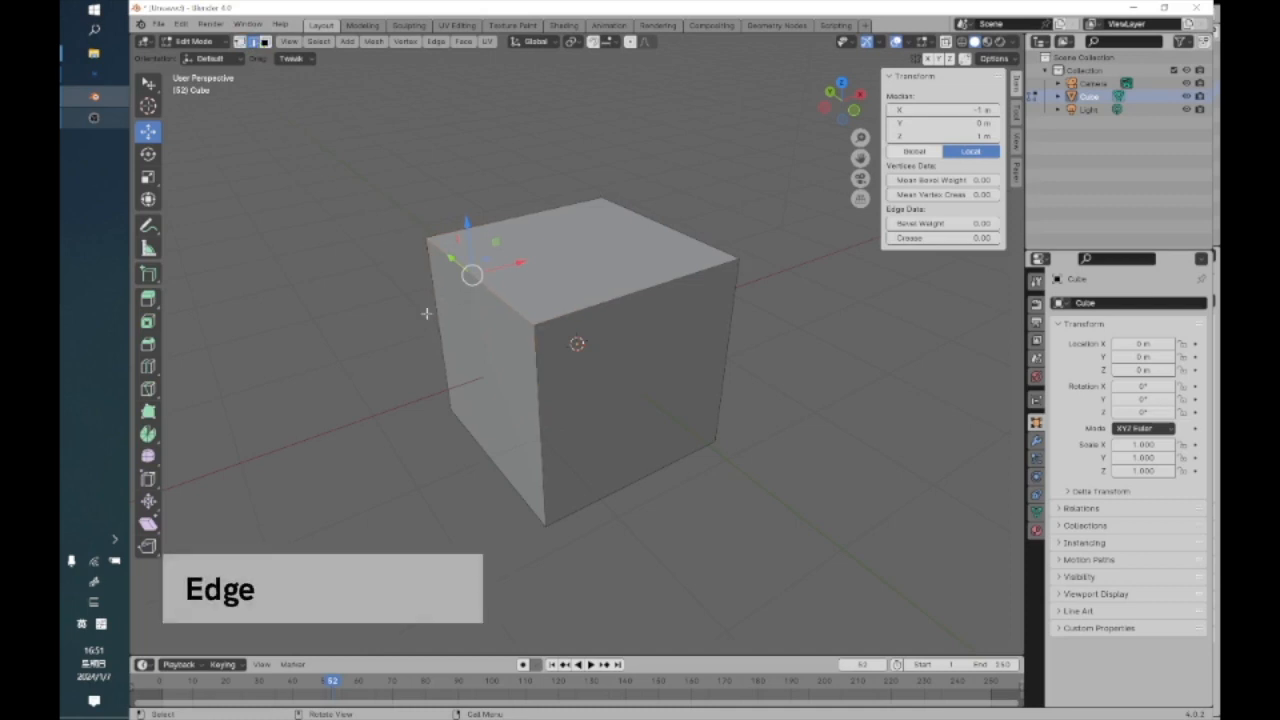
Examine the selected upper edge and its two end corners from several sides of the cube
middle_click_drag(398, 320, 513, 376)
scroll(586, 363, "up", 3)
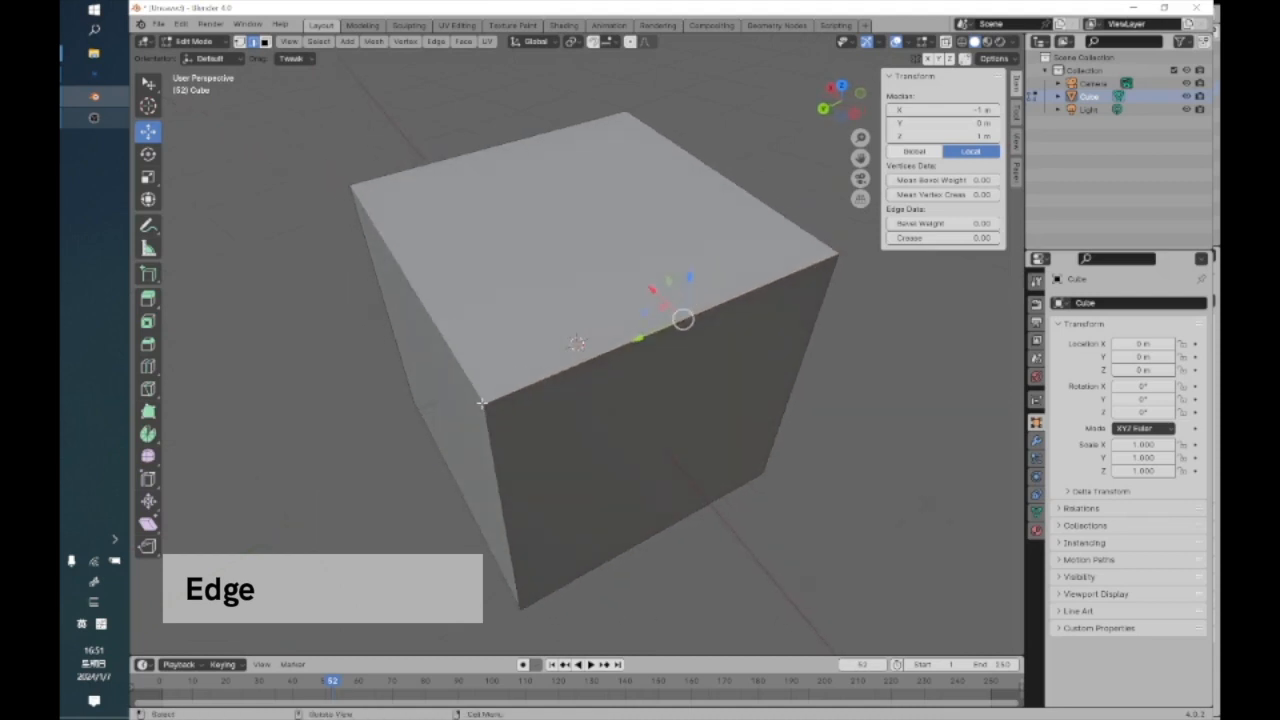
middle_click_drag(571, 372, 466, 330)
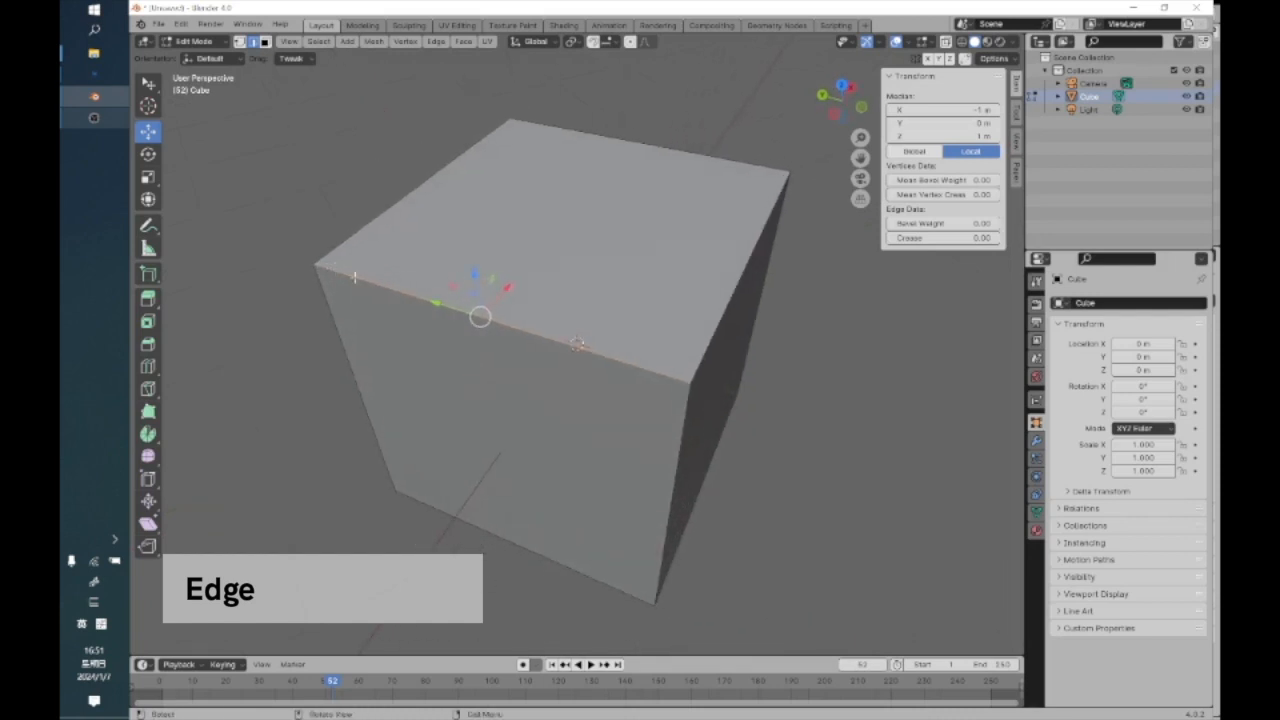
middle_click_drag(453, 327, 560, 363)
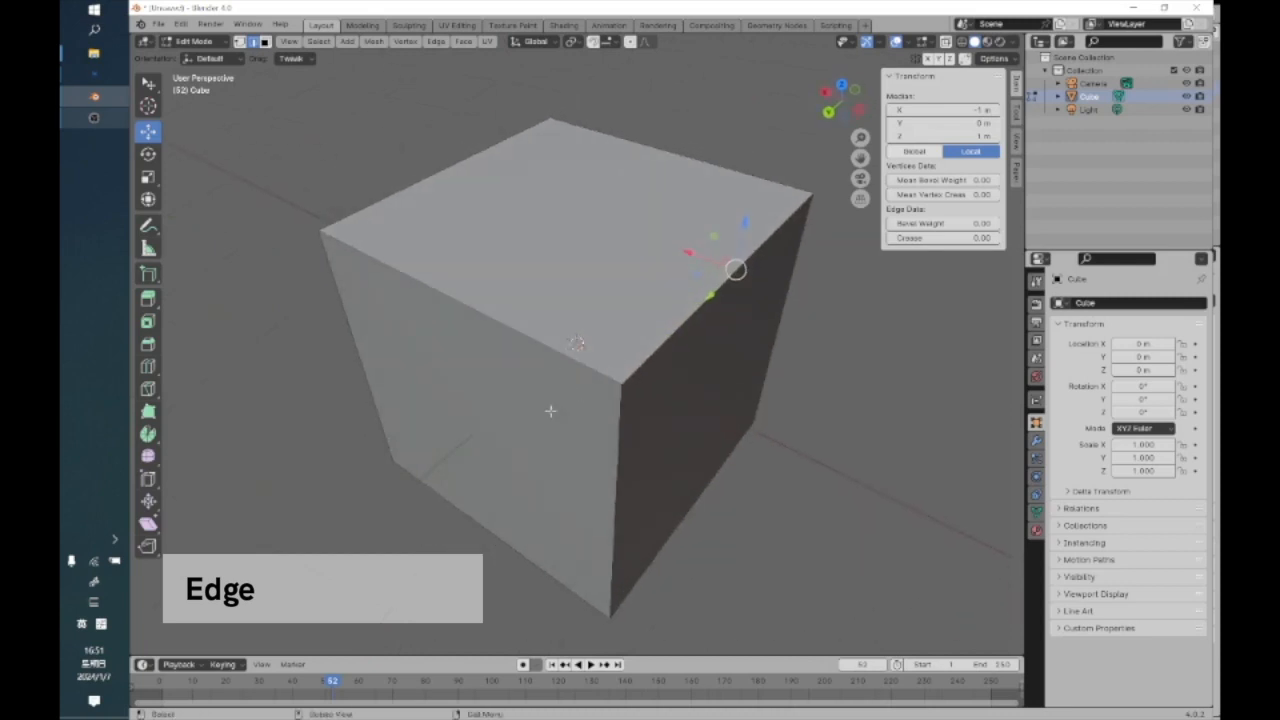
middle_click_drag(417, 457, 431, 449)
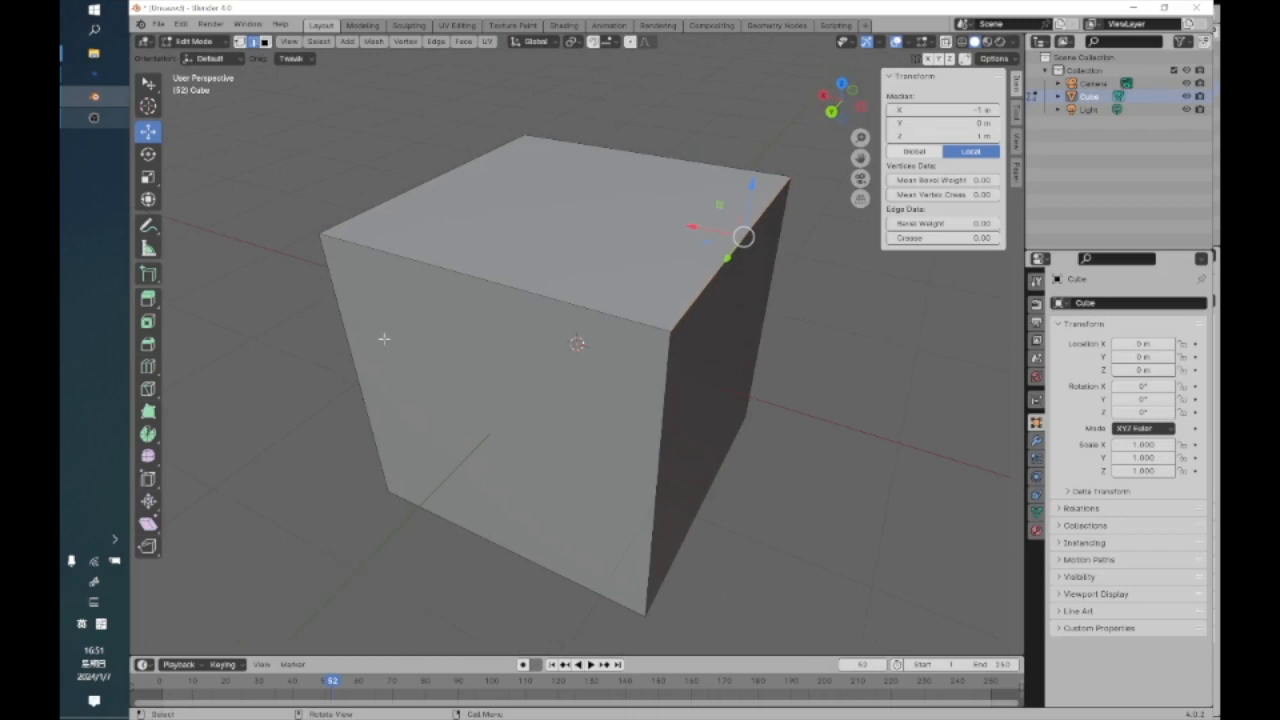
middle_click_drag(393, 309, 344, 191)
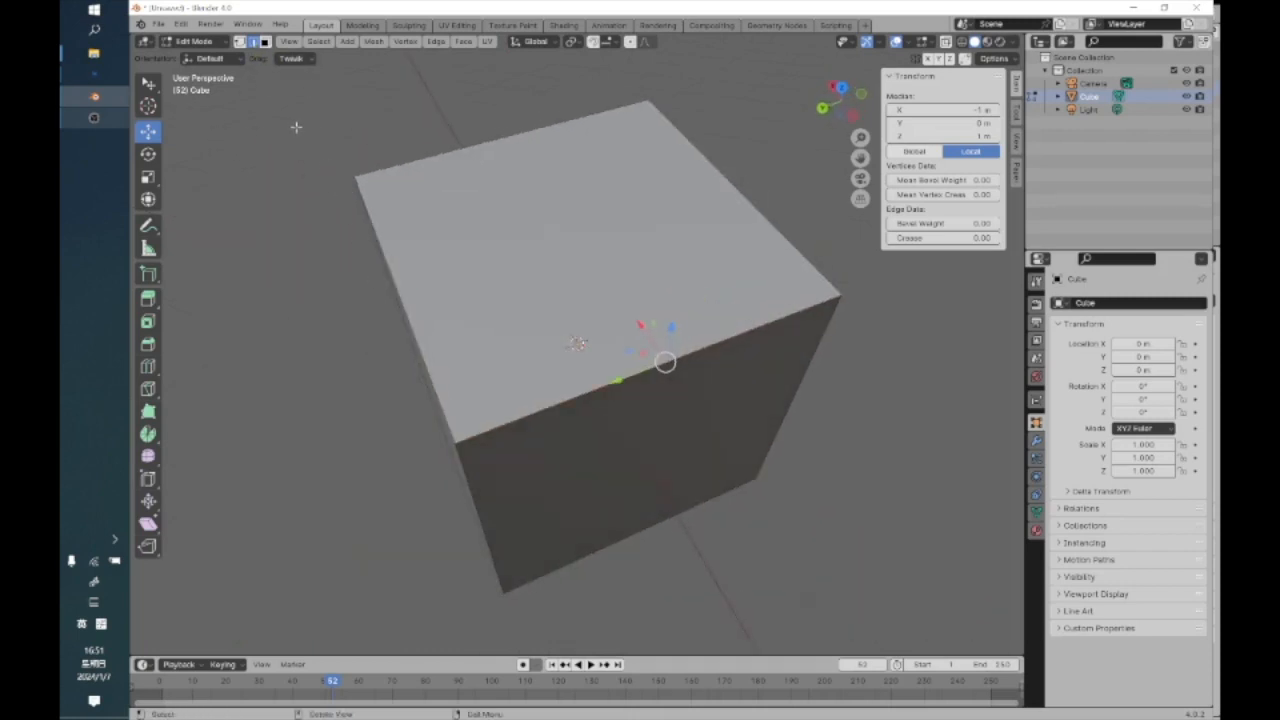
middle_click_drag(441, 352, 355, 311)
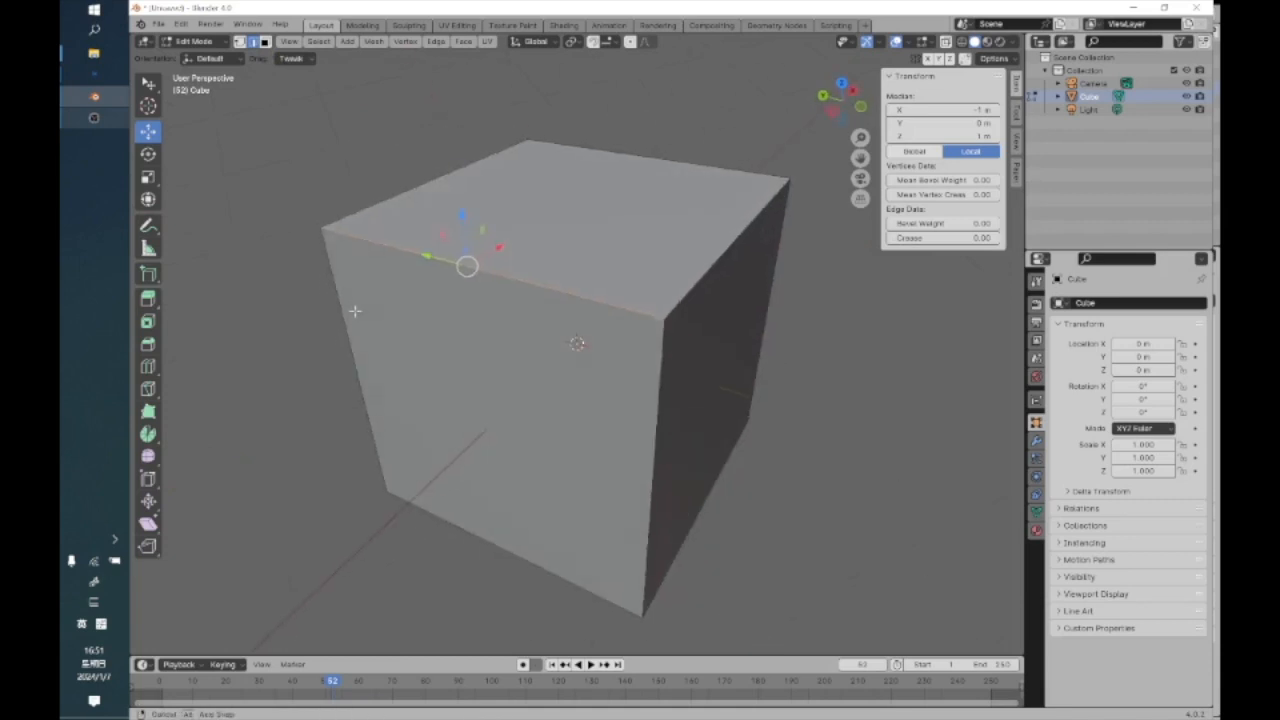
middle_click_drag(445, 300, 412, 297)
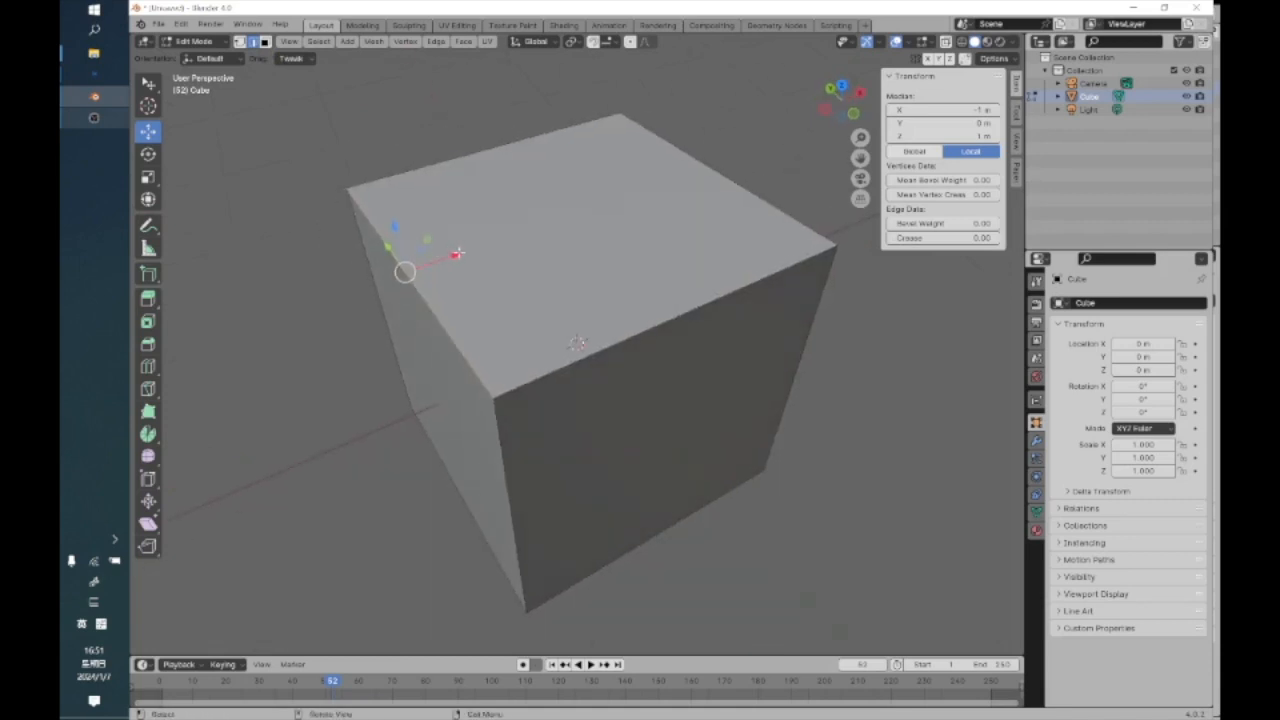
Try moving the selected upper edge inward along X, and undo the move
key("g")
key("x")
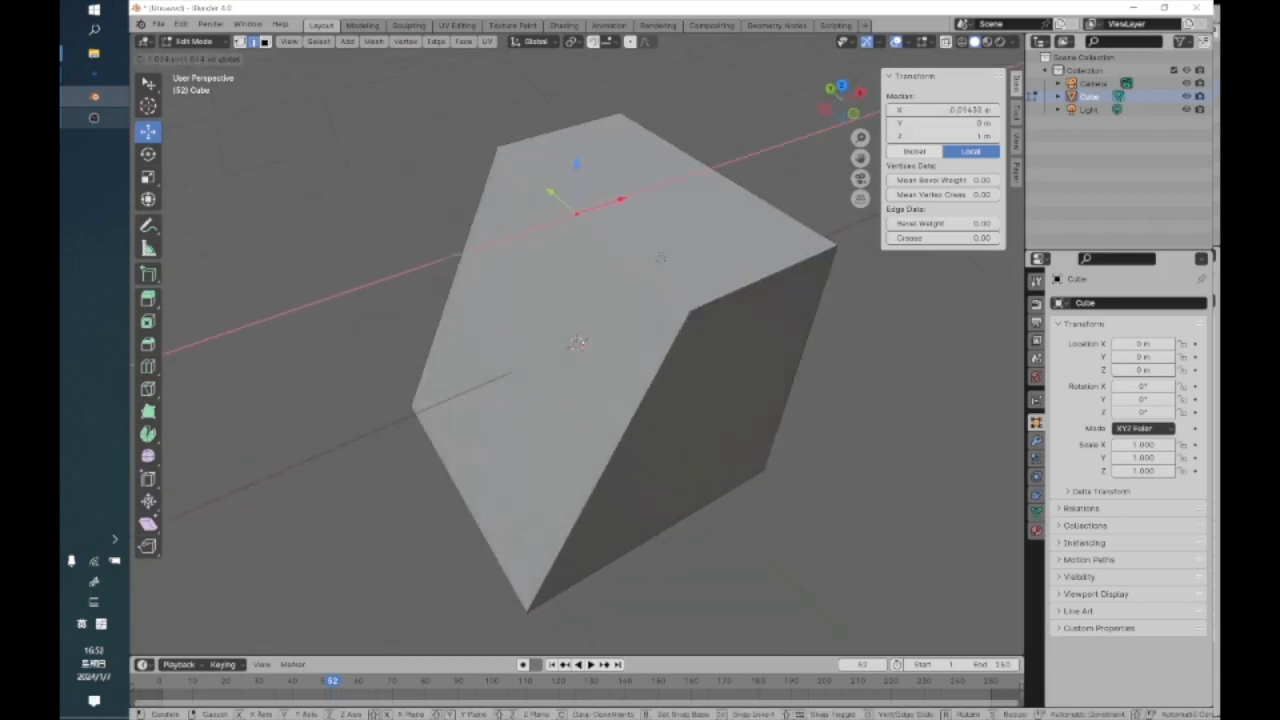
left_click(400, 287)
key("ctrl+z")
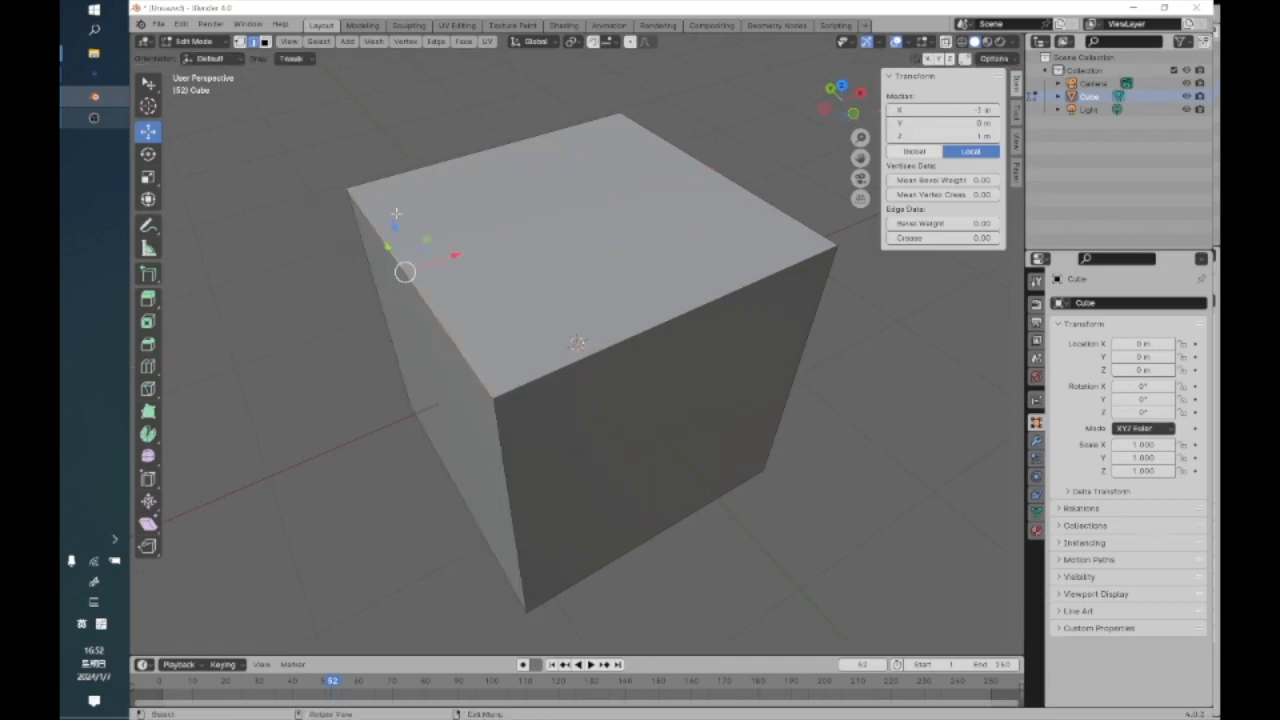
Change to face select mode and select the cube's top face
left_click(265, 41)
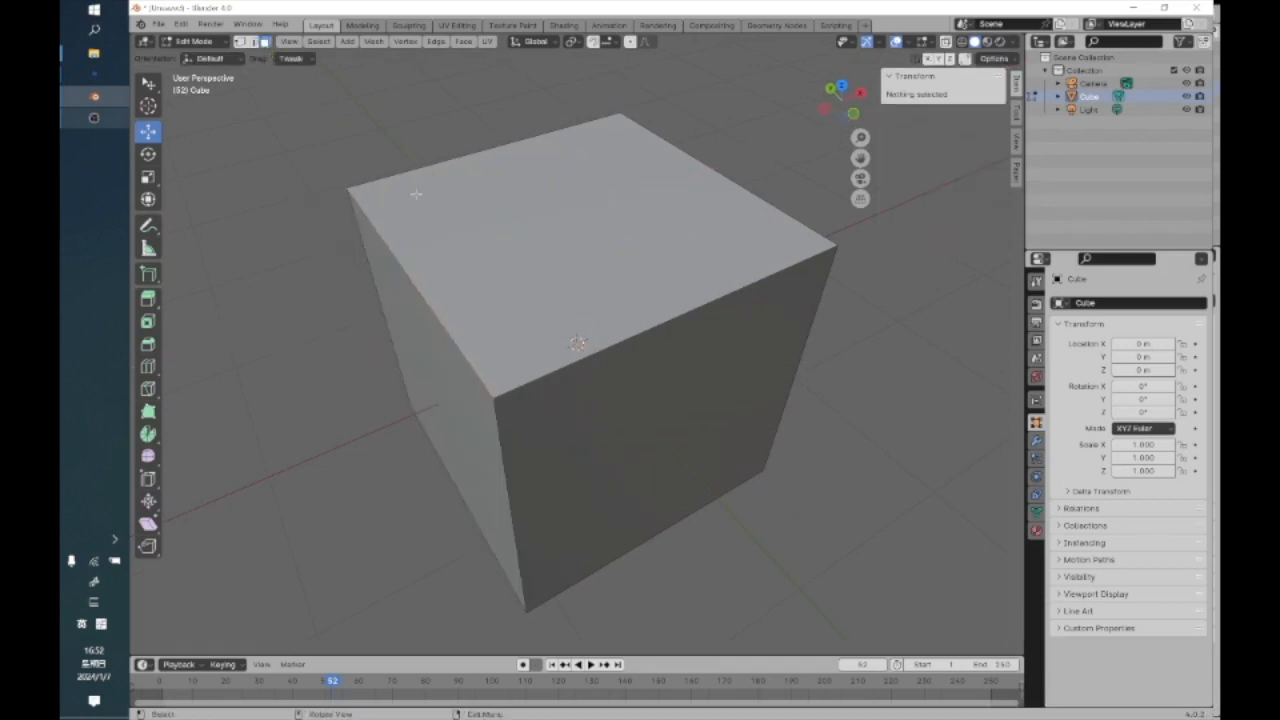
left_click(490, 221)
middle_click_drag(444, 464, 354, 345)
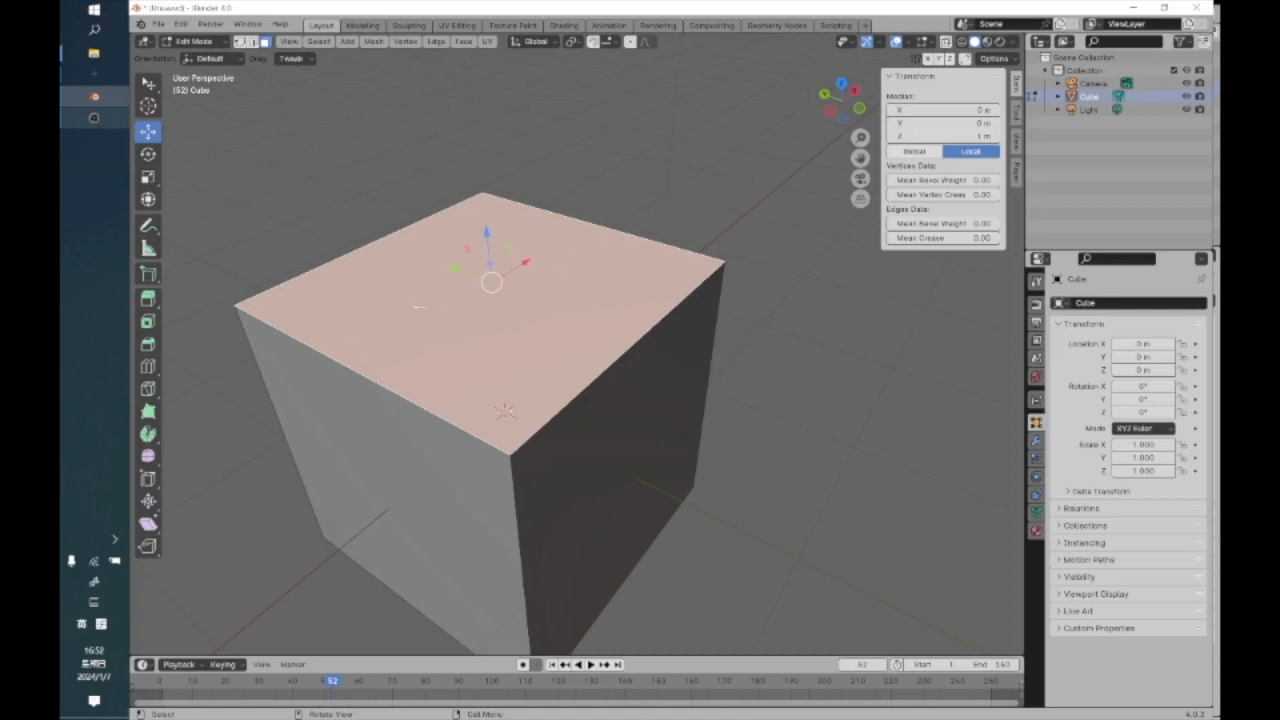
scroll(505, 410, "down", 5)
scroll(490, 380, "up", 6)
scroll(470, 316, "down", 2)
mouse_move(470, 316)
middle_mouse_down()
mouse_move(460, 420)
mouse_move(450, 318)
middle_mouse_up()
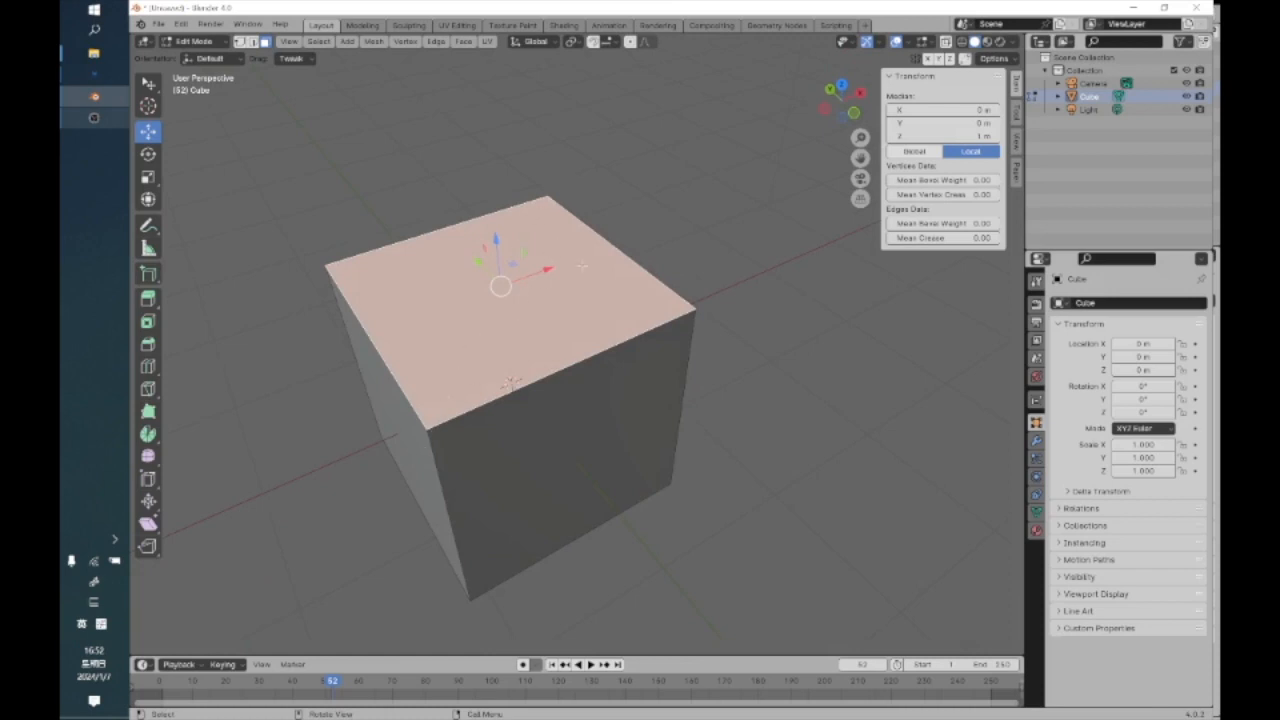
scroll(590, 272, "up", 2)
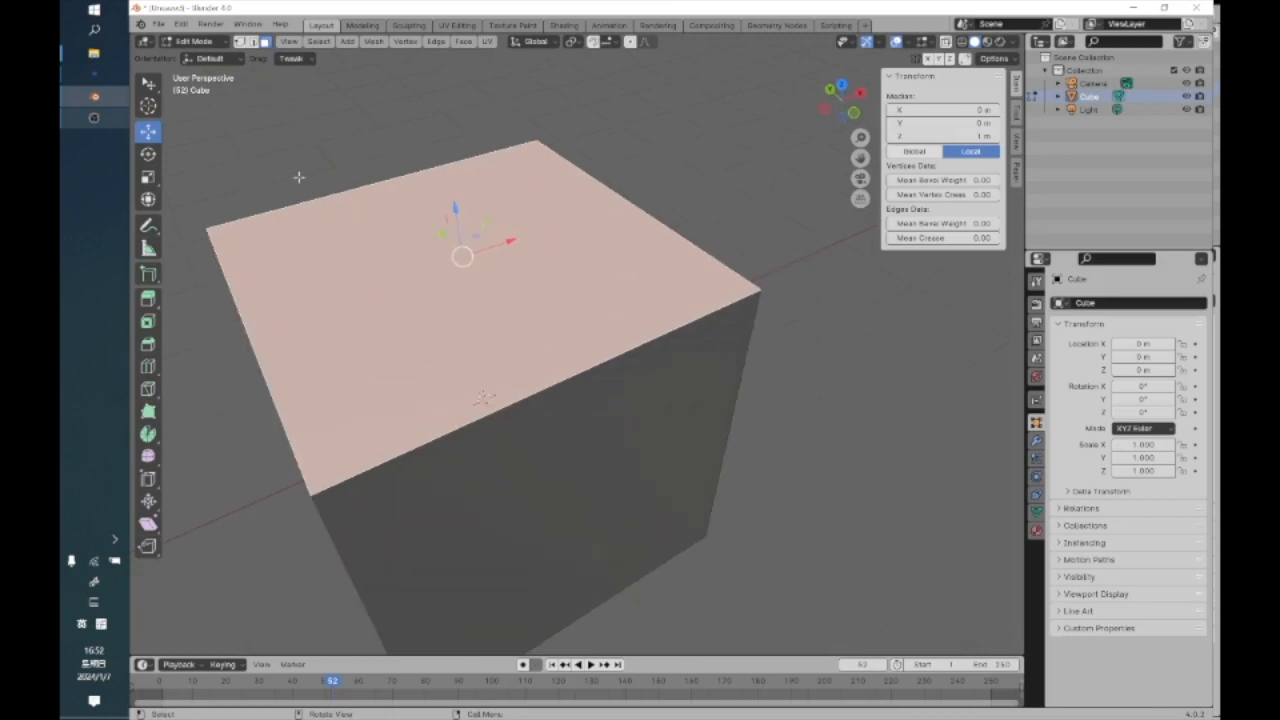
Check the top face's corners in vertex select mode, return to face select mode and move the face up along Z to about 1.4 m
left_click(239, 41)
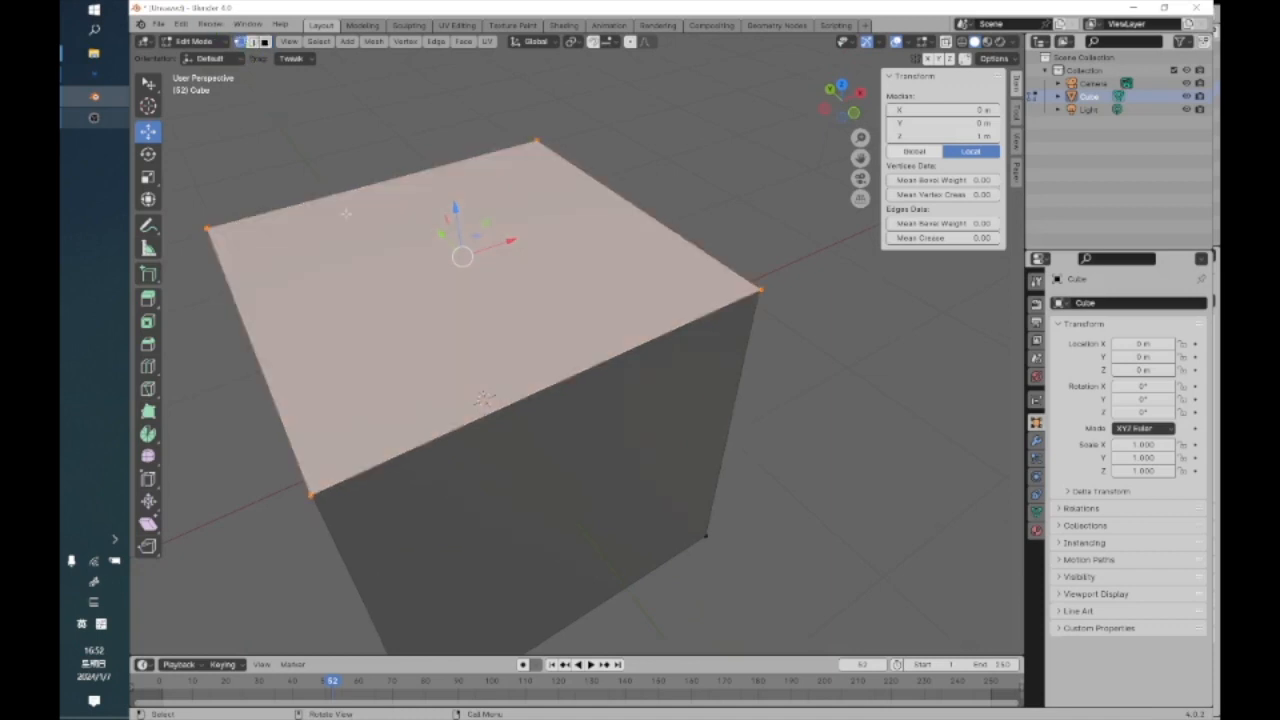
scroll(353, 224, "down", 2)
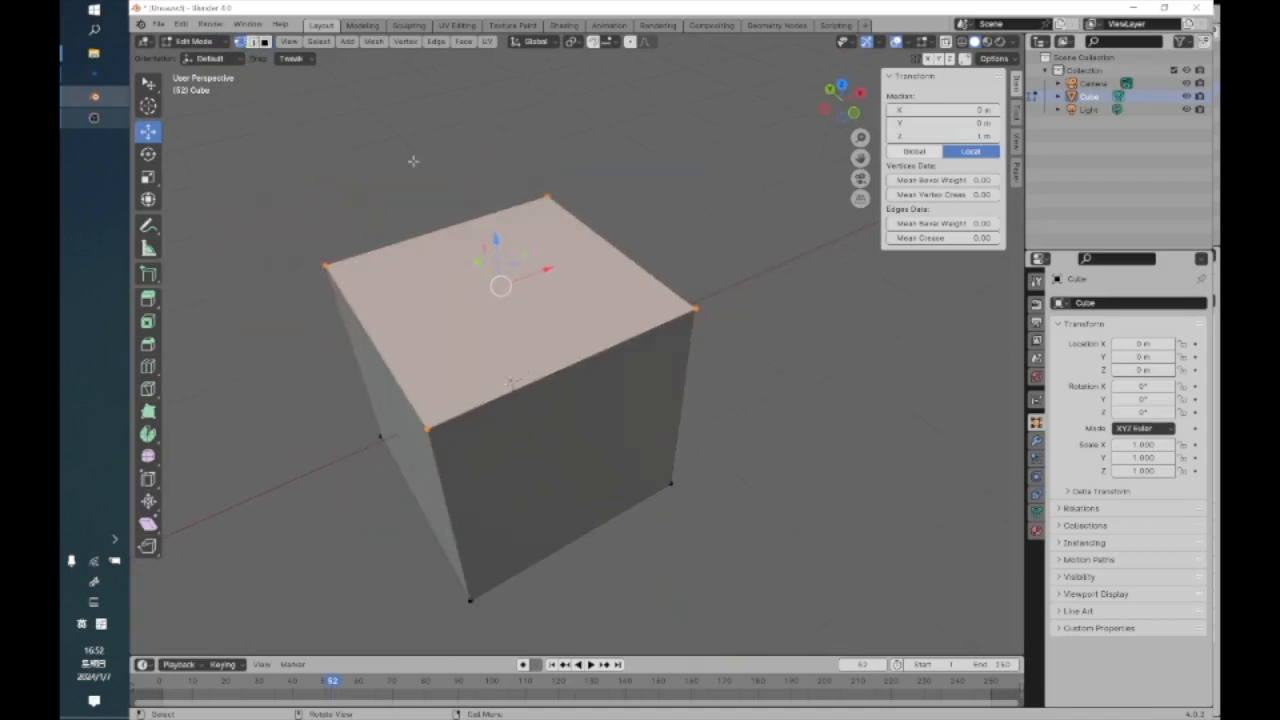
left_click(263, 41)
key("g")
key("z")
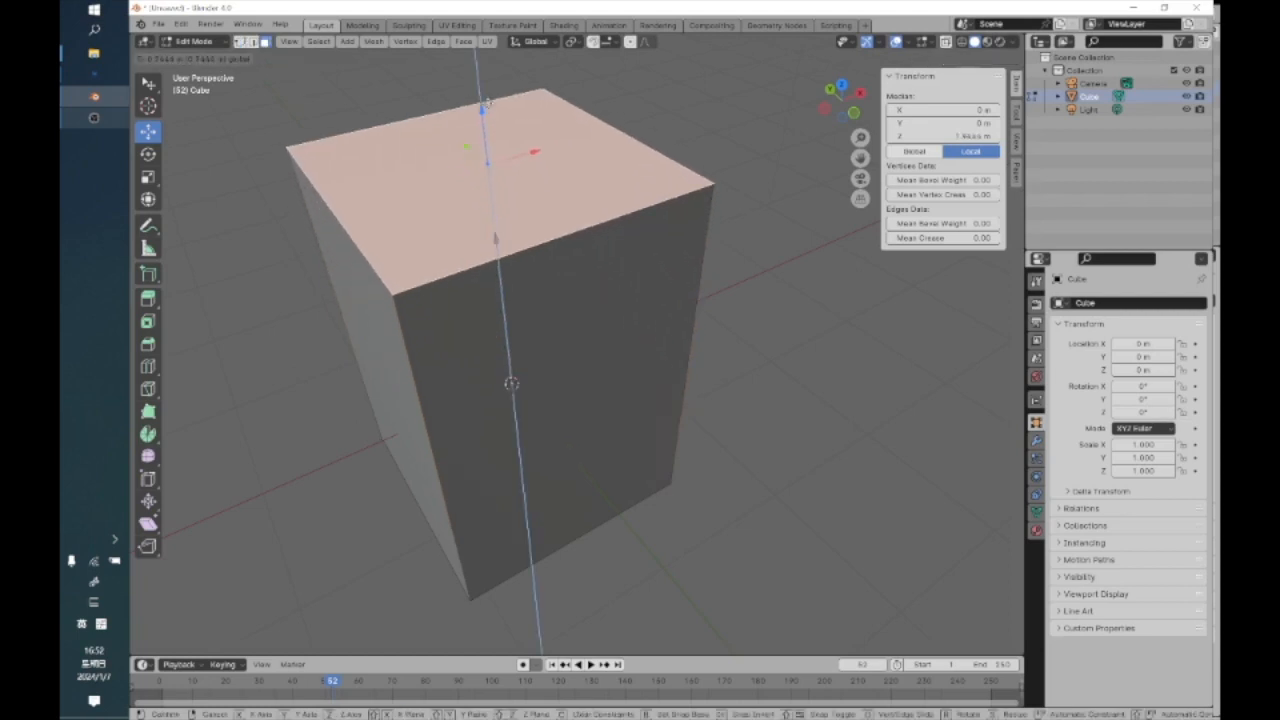
left_click_drag(533, 366, 511, 175)
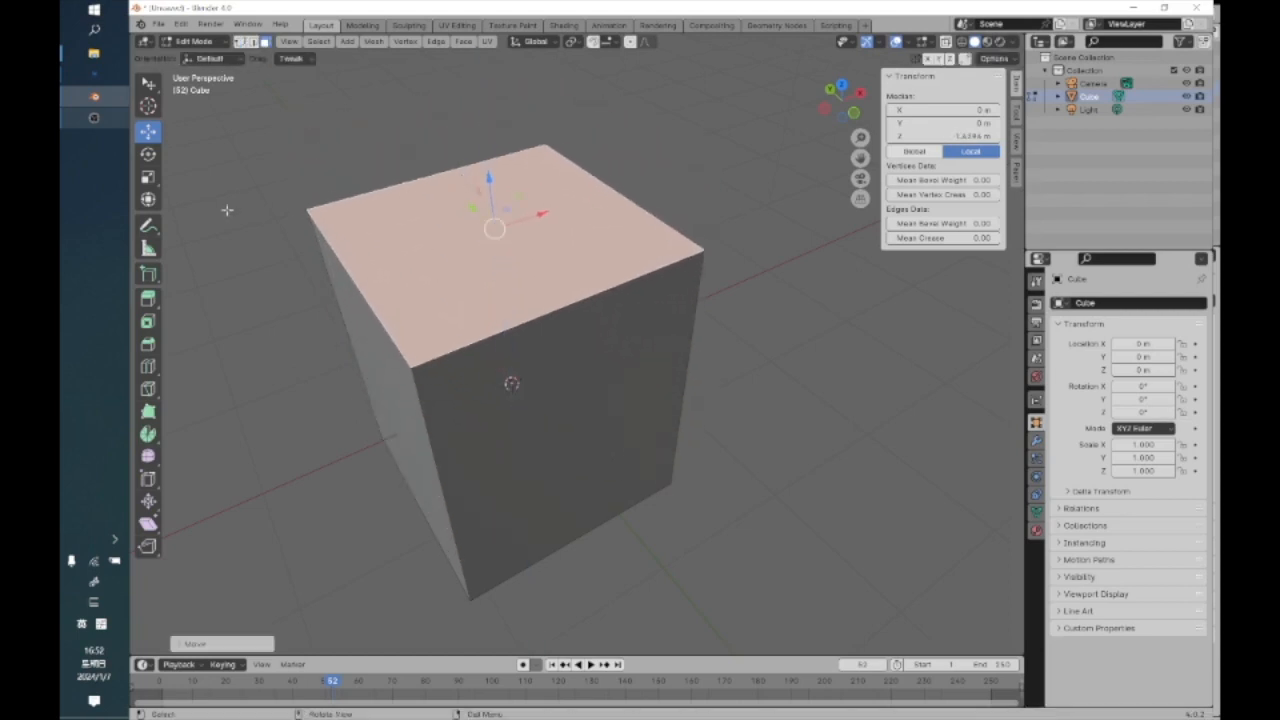
Try rotating the top face with the Rotate tool, and undo the rotation
left_click(148, 155)
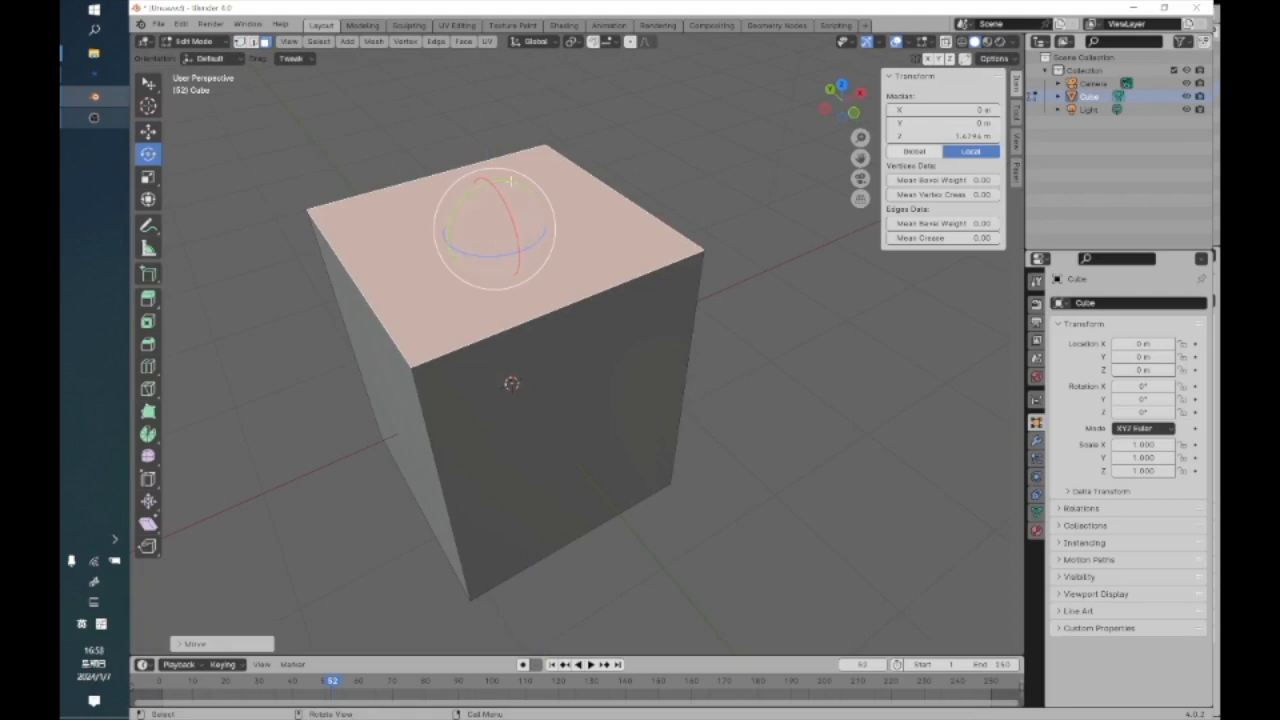
mouse_move(510, 179)
left_mouse_down()
mouse_move(574, 200)
mouse_move(487, 187)
left_mouse_up()
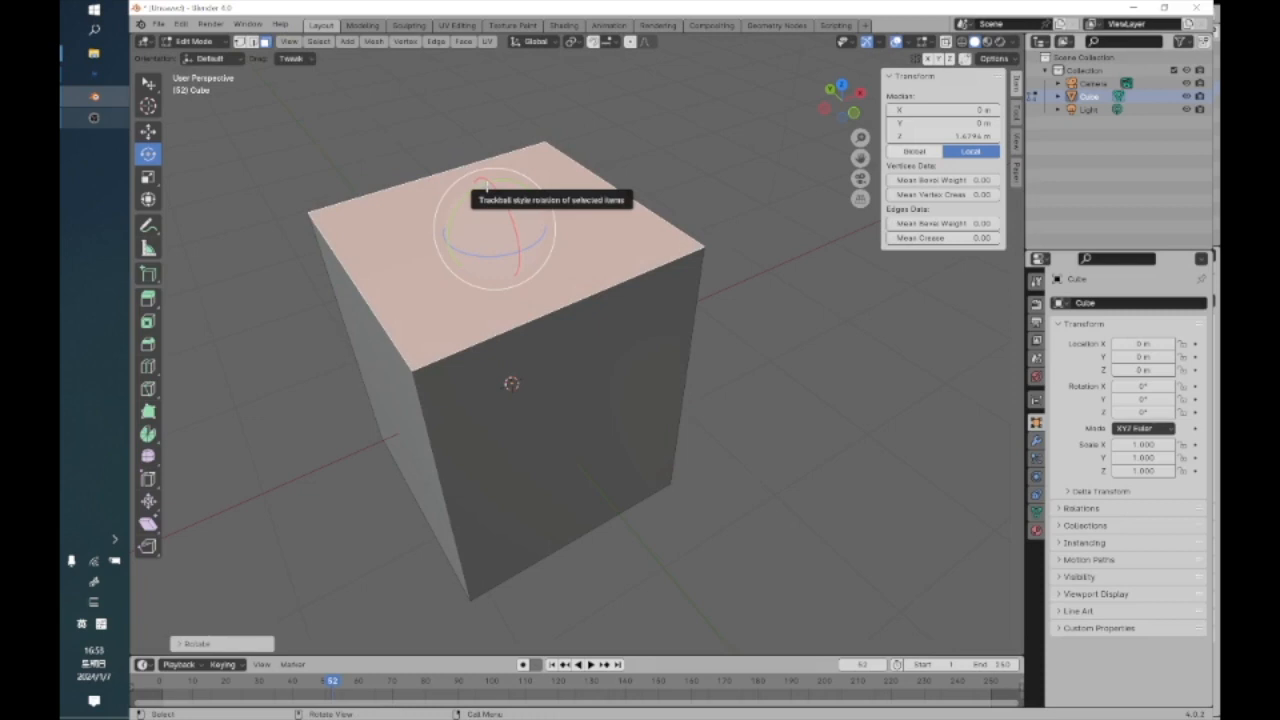
key("ctrl+z")
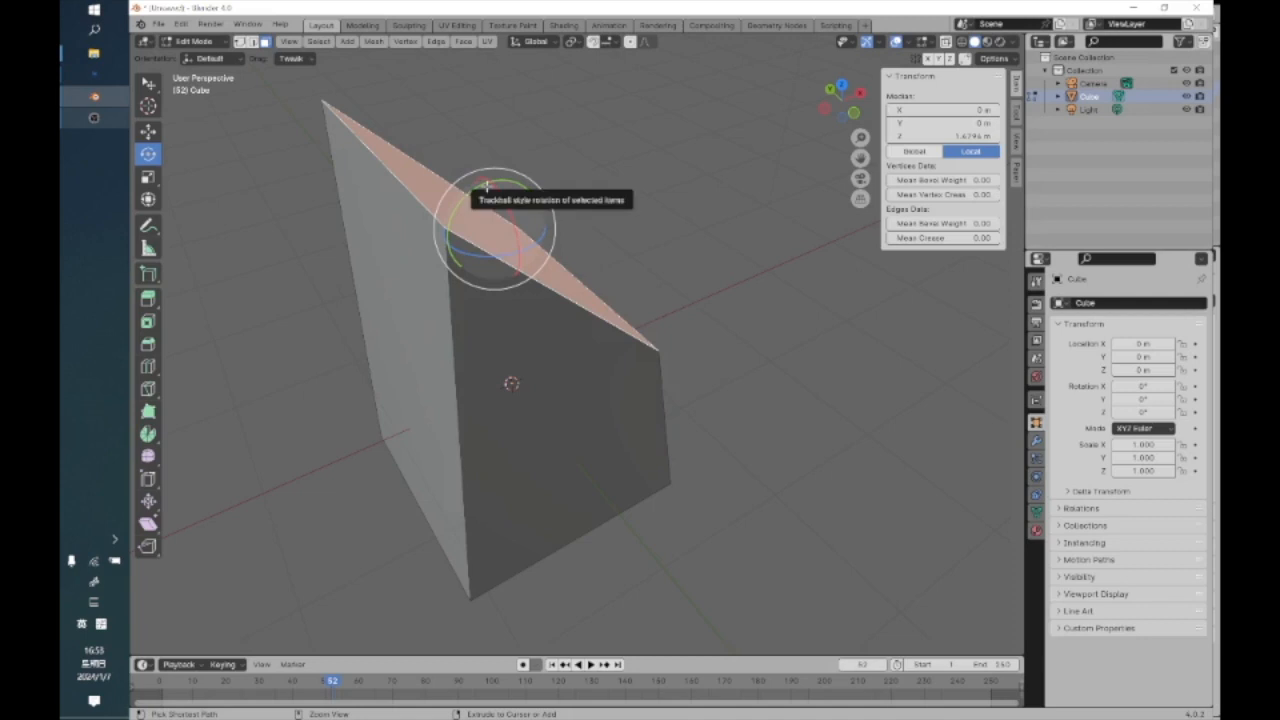
key("ctrl+z")
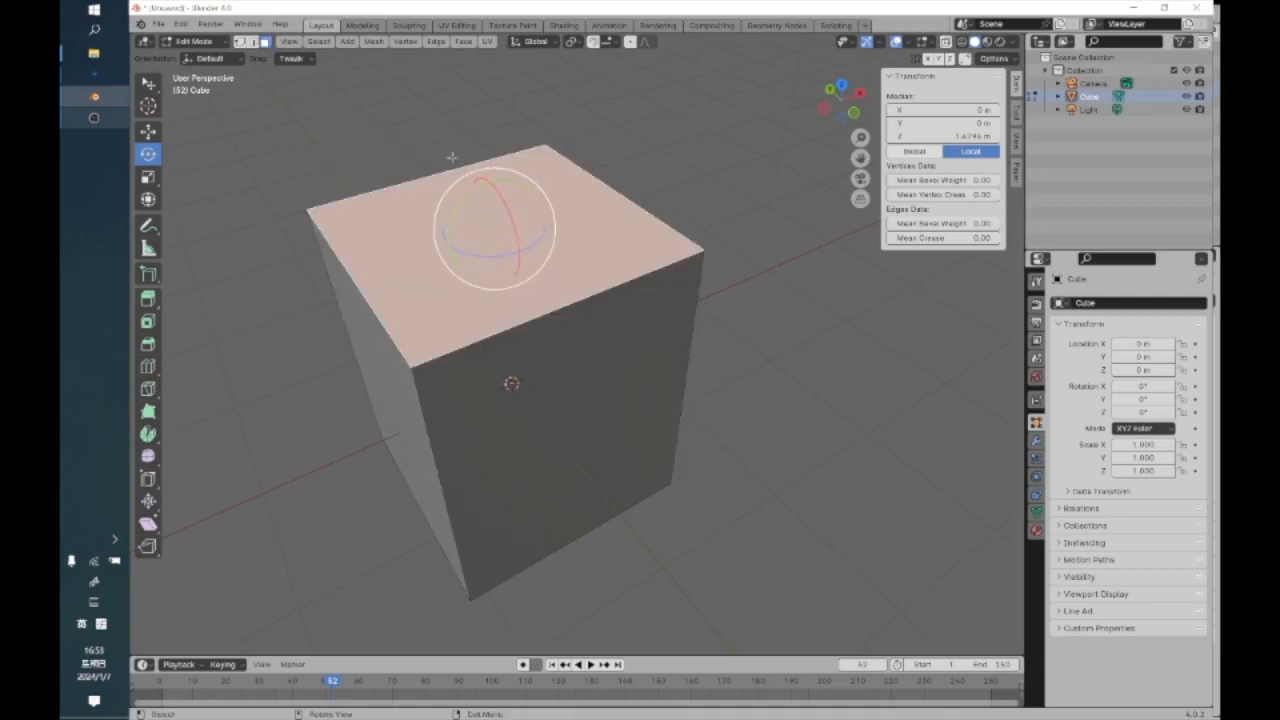
Go through edge select mode to vertex select mode and clear the selection of the top face
left_click(253, 41)
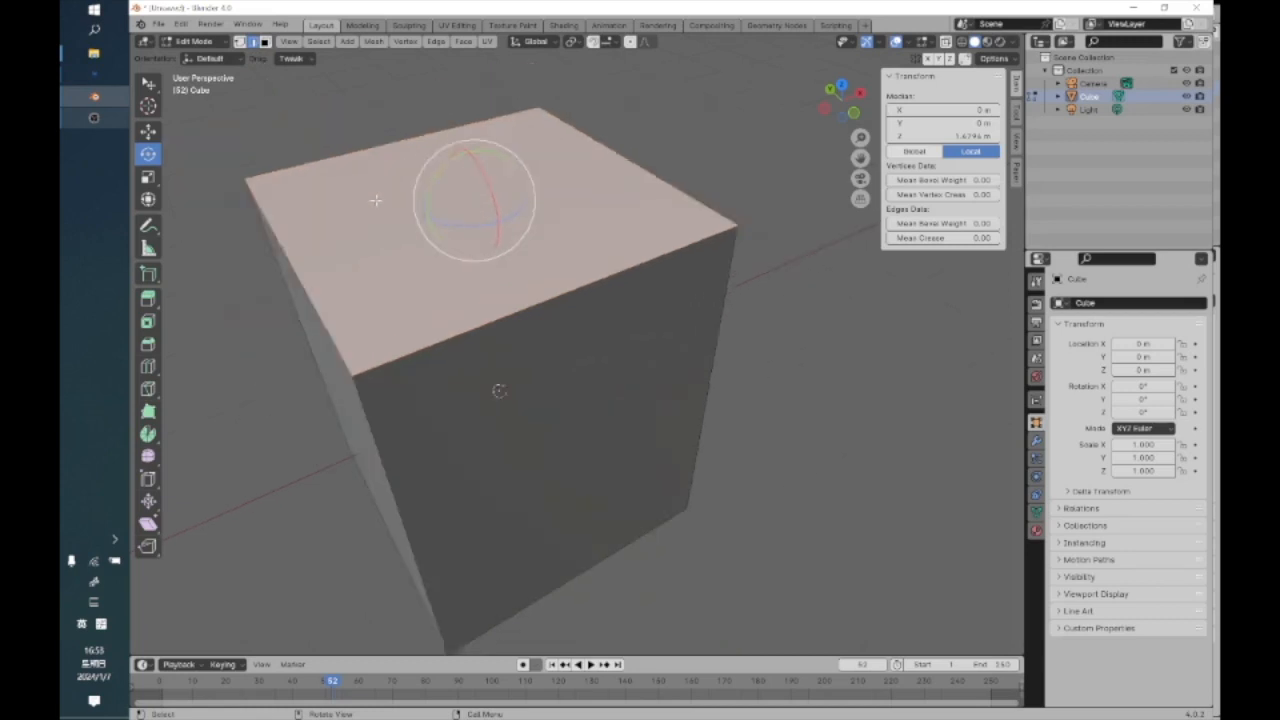
scroll(375, 200, "up", 2)
middle_click_drag(327, 208, 405, 233)
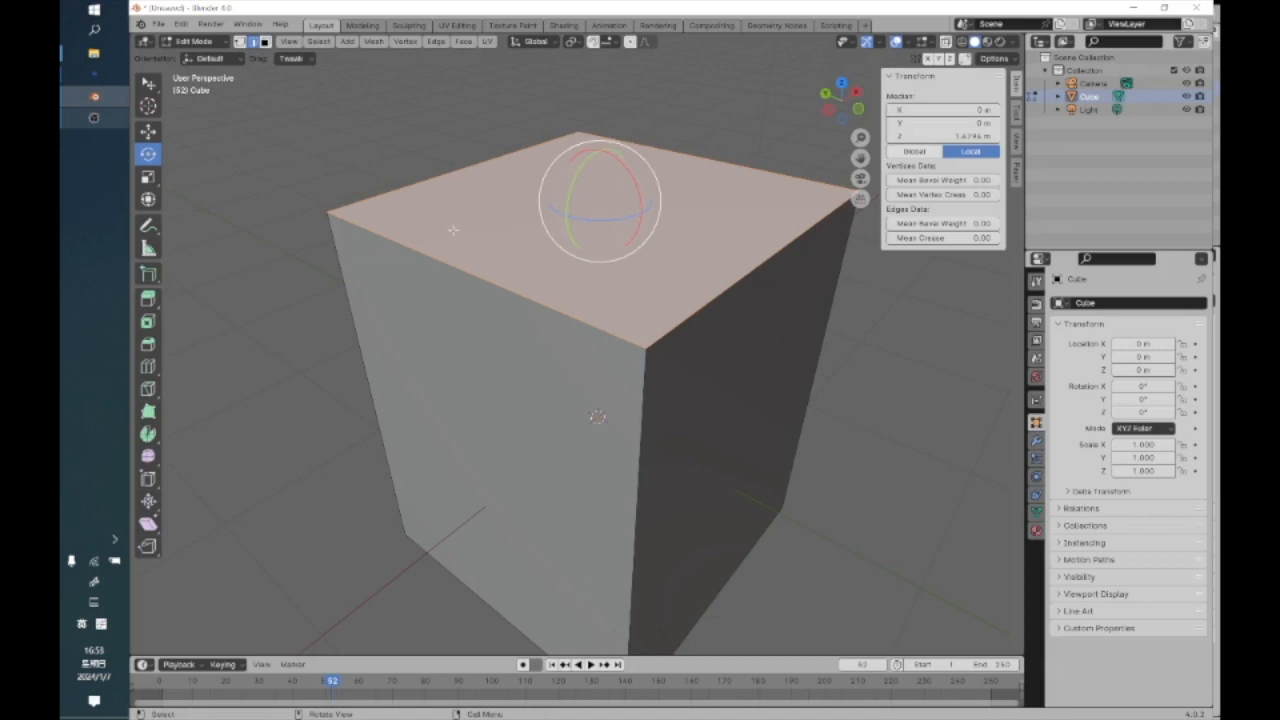
left_click(239, 42)
left_click(285, 172)
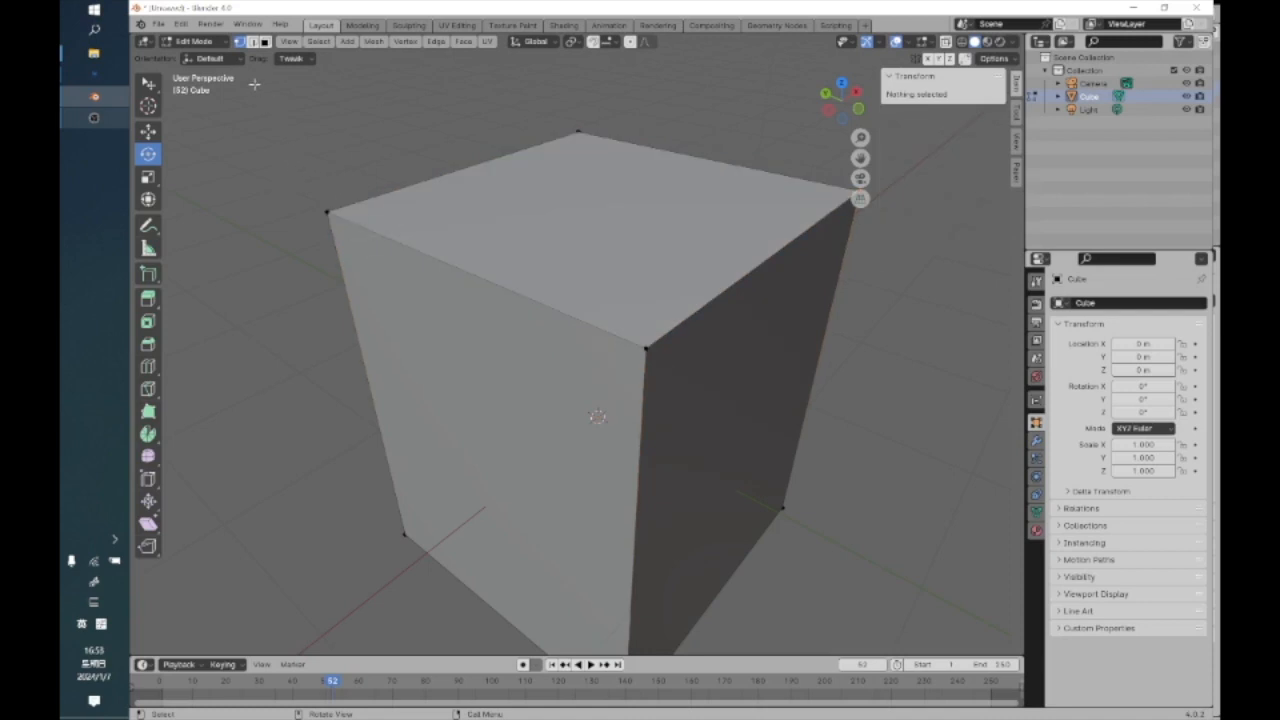
middle_click_drag(508, 233, 497, 277)
scroll(497, 277, "down", 3)
scroll(489, 284, "down", 4)
scroll(489, 284, "up", 7)
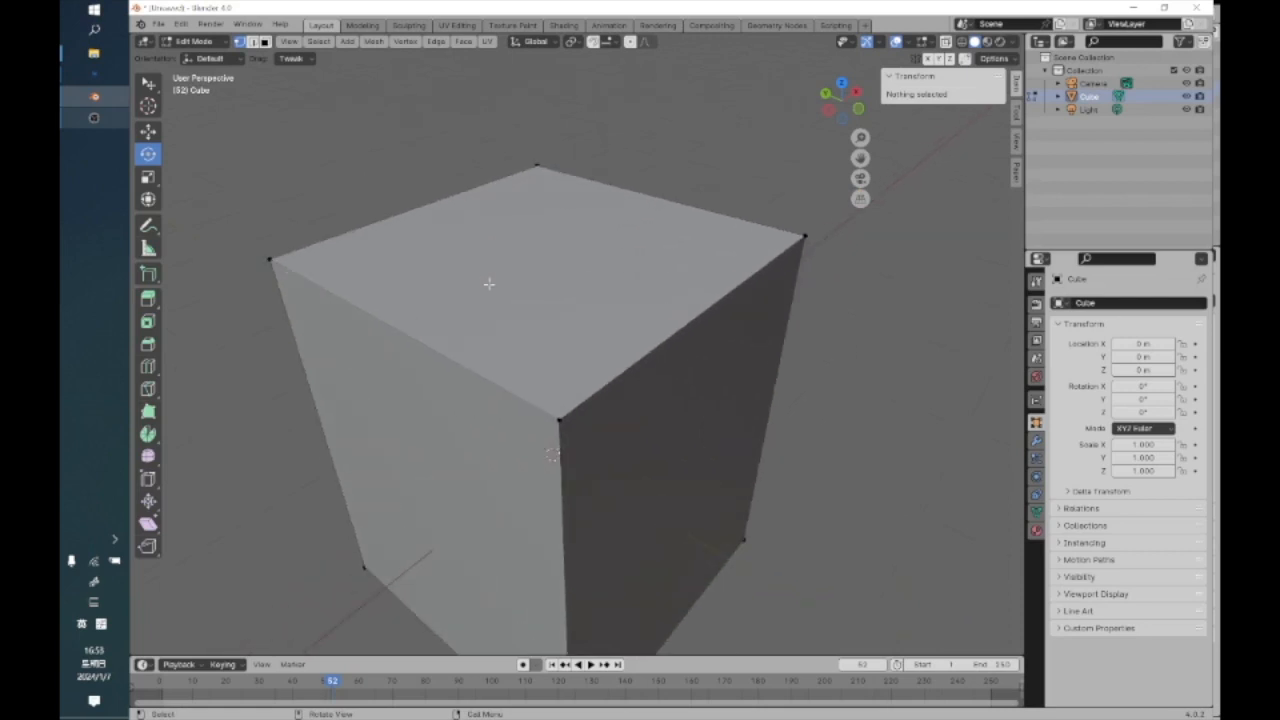
Select the cube's upper corner vertex at X -1, Y -1 and deselect it again
left_click(561, 421)
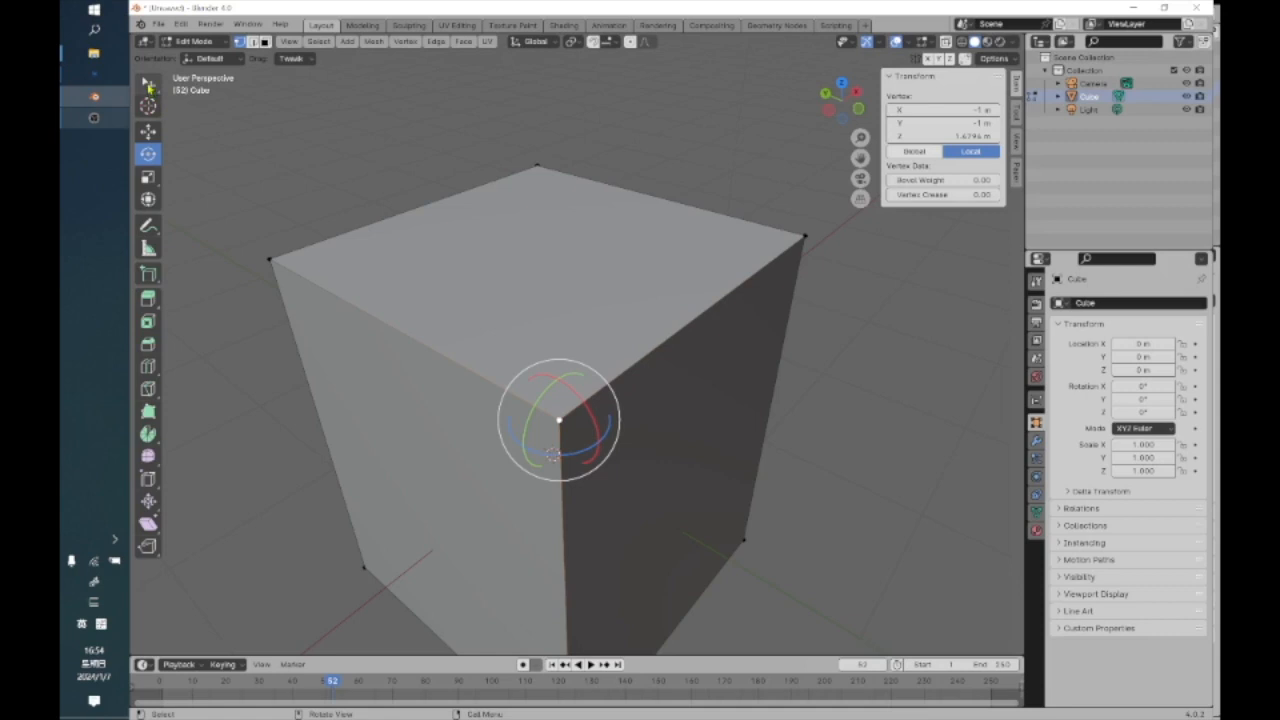
left_click(382, 174)
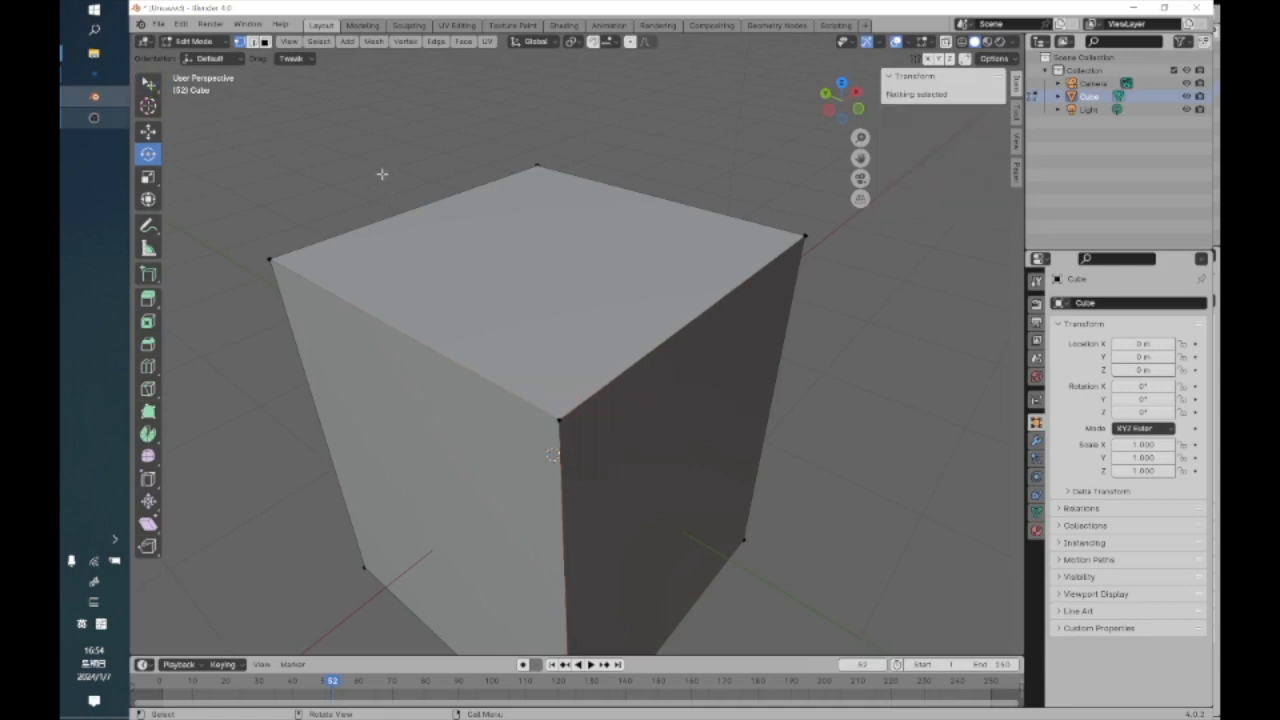
scroll(483, 301, "down", 3)
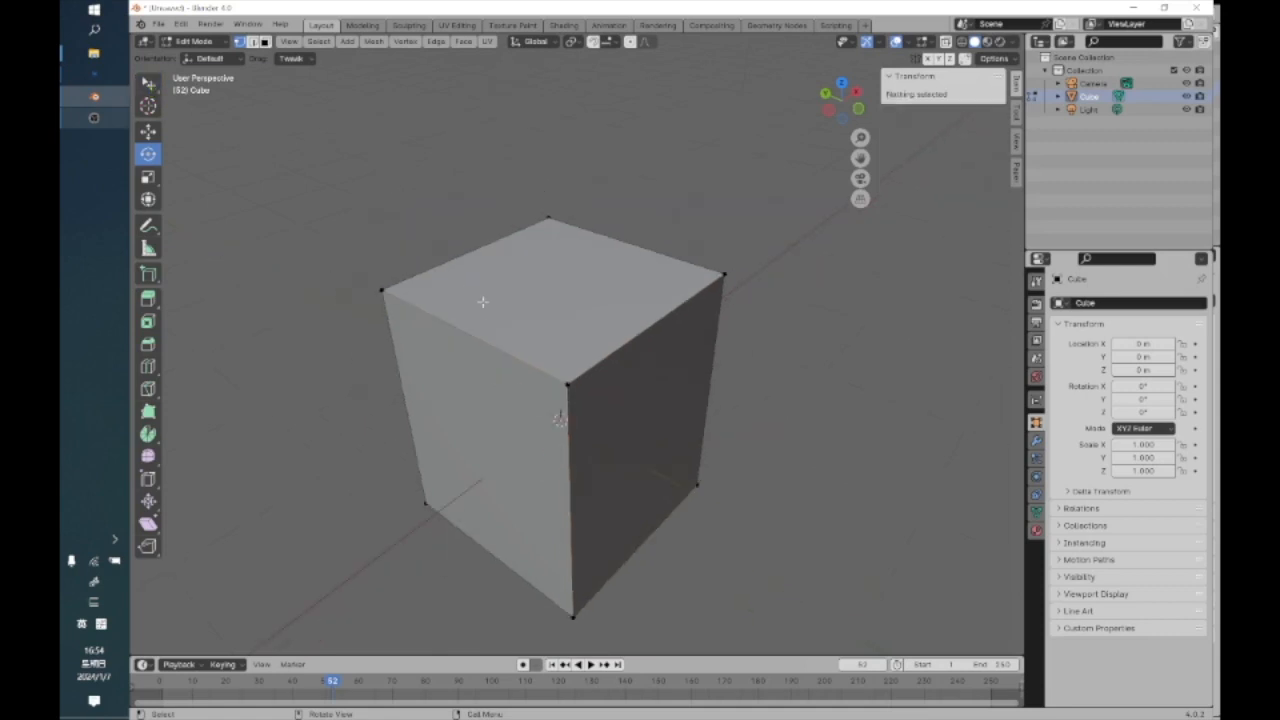
Return to Object Mode and delete the cube from the scene
scroll(483, 301, "up", 2)
scroll(483, 301, "down", 3)
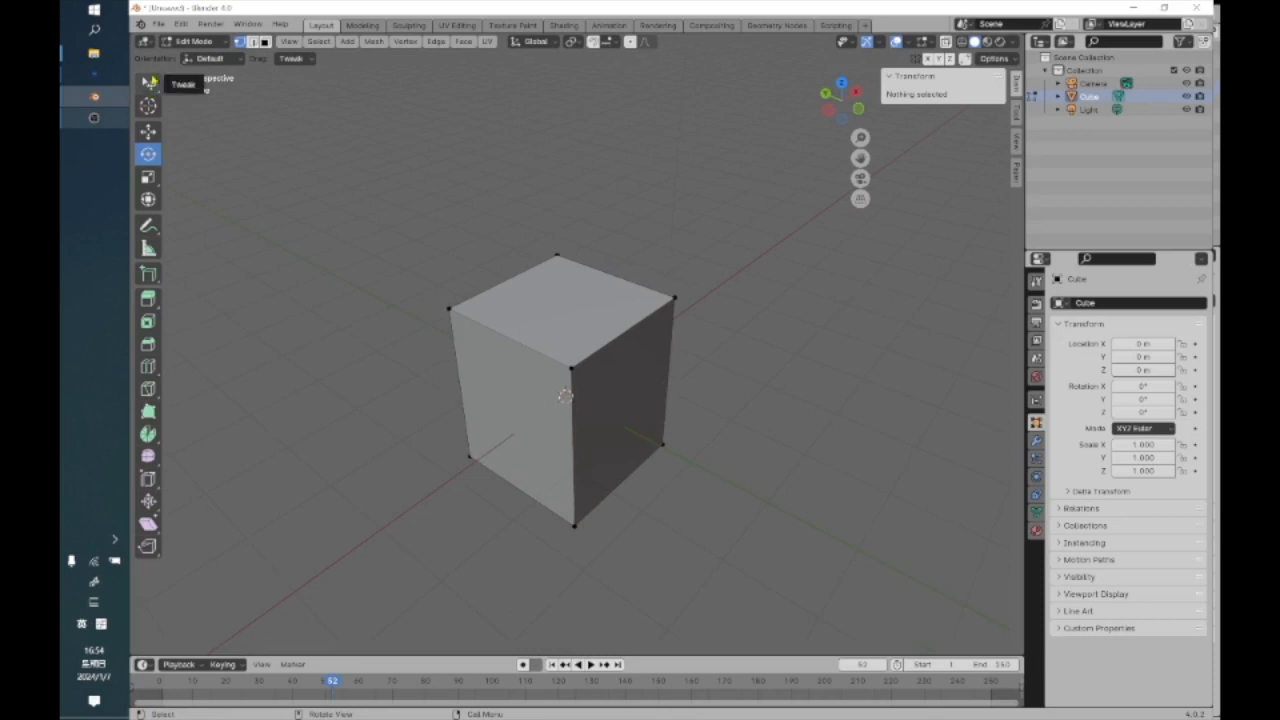
left_click(228, 42)
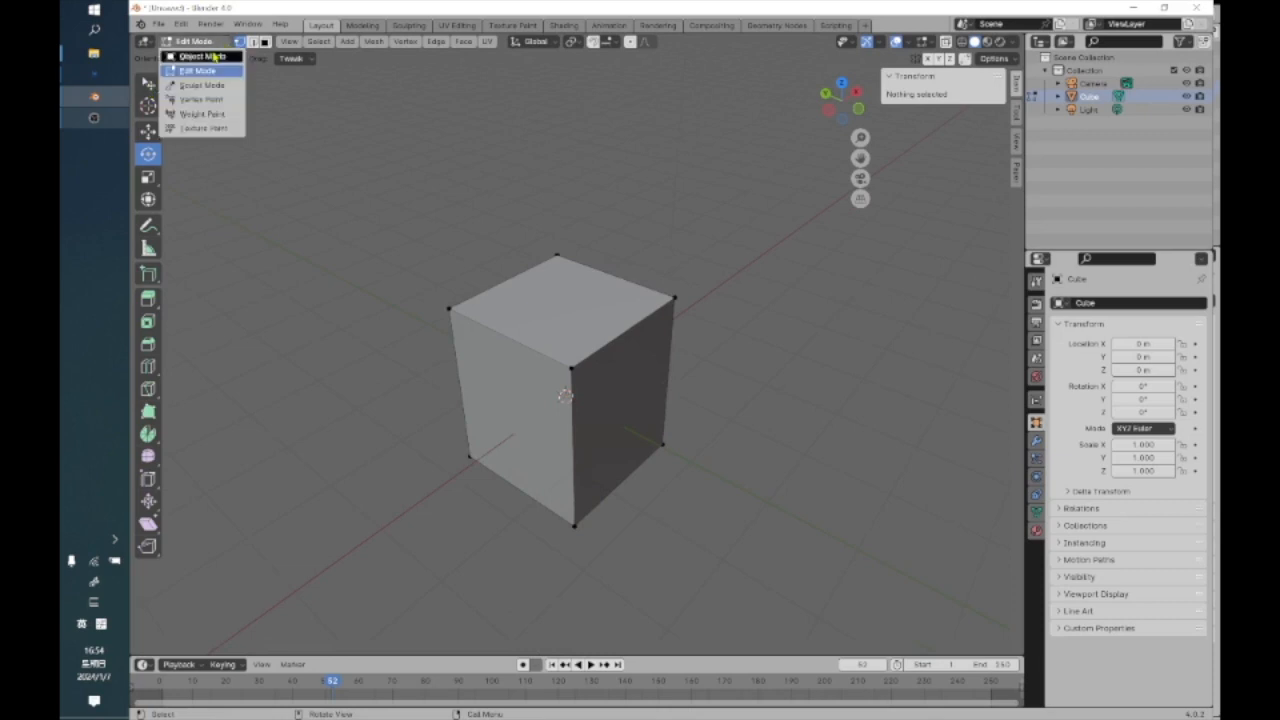
left_click(215, 58)
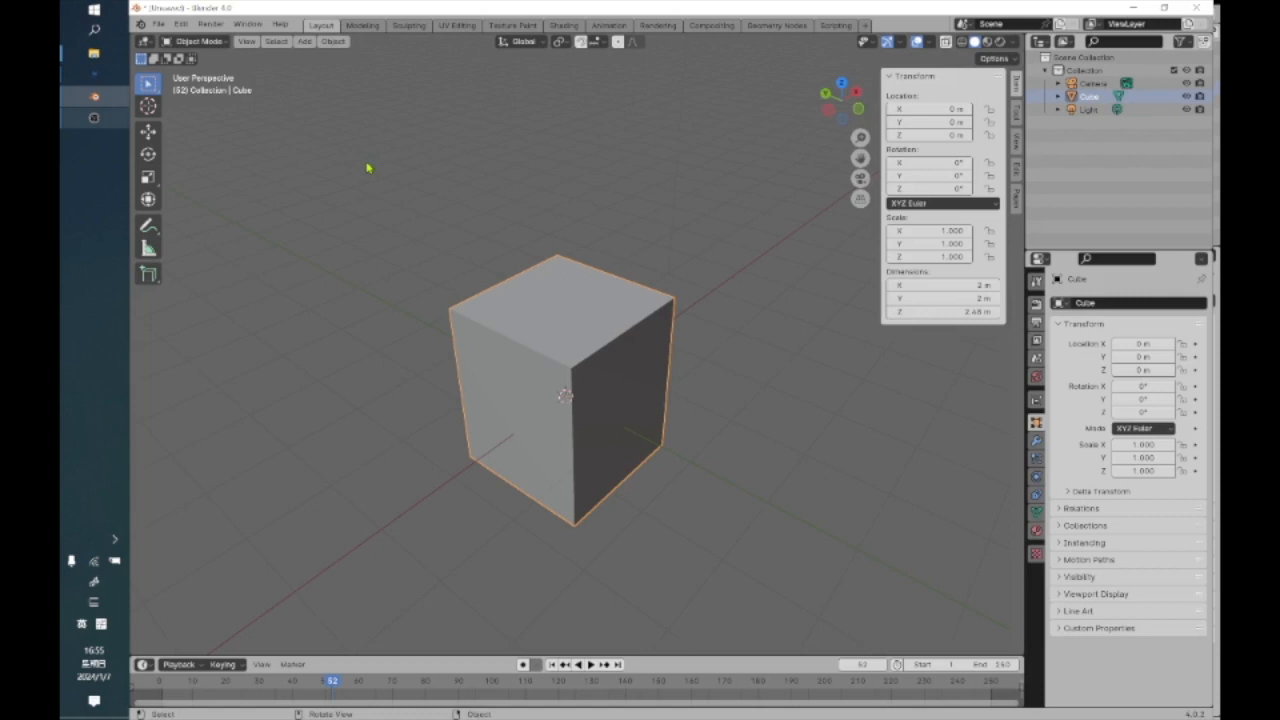
right_click(571, 292)
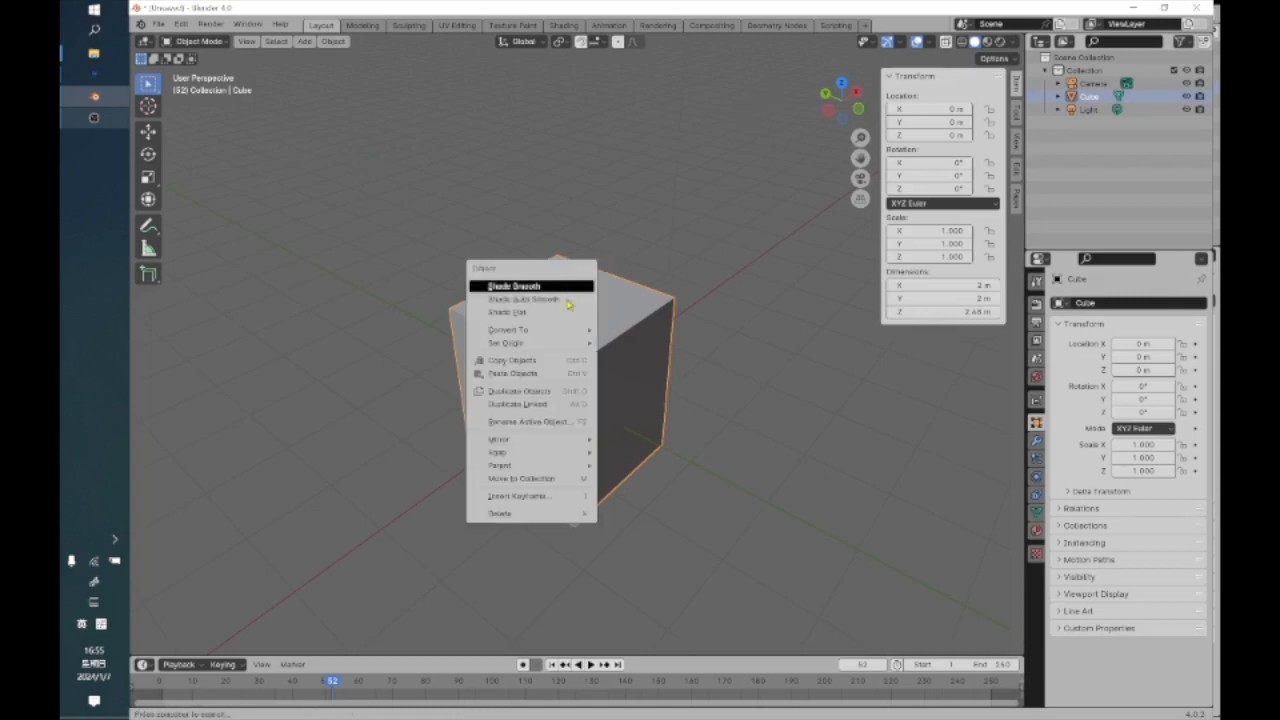
left_click(518, 517)
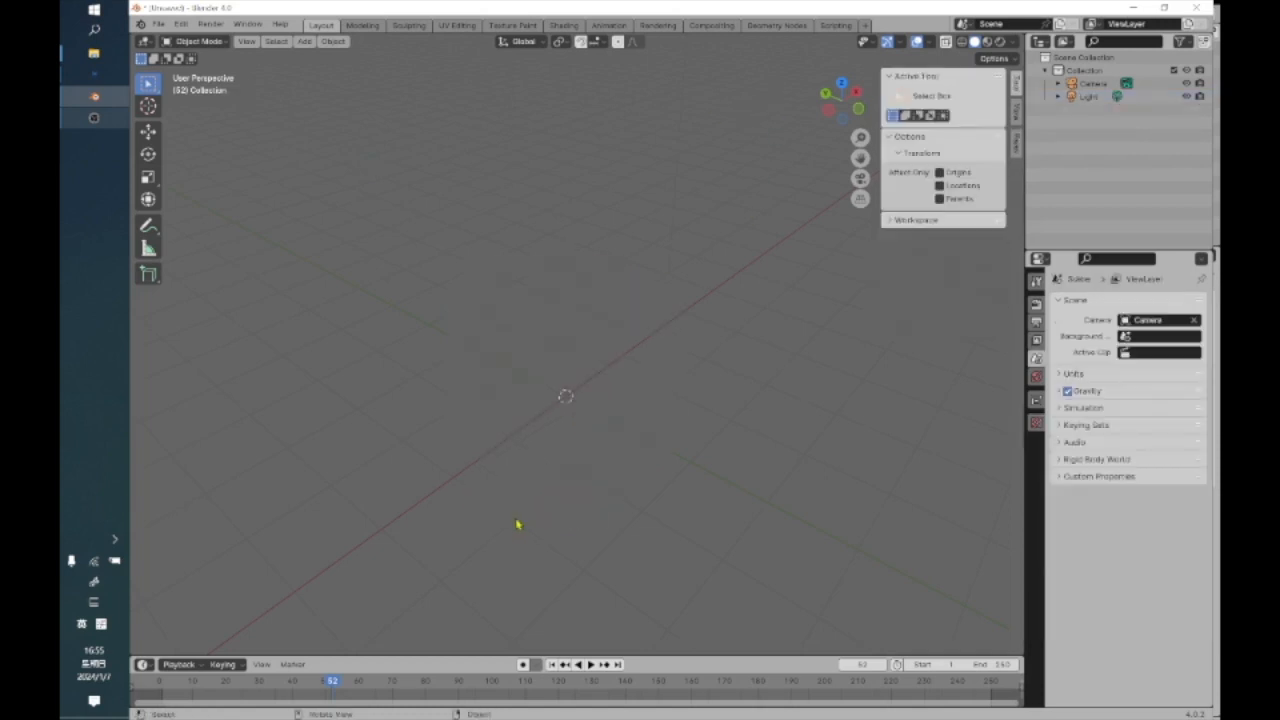
Add a UV sphere mesh at the scene origin
left_click(308, 42)
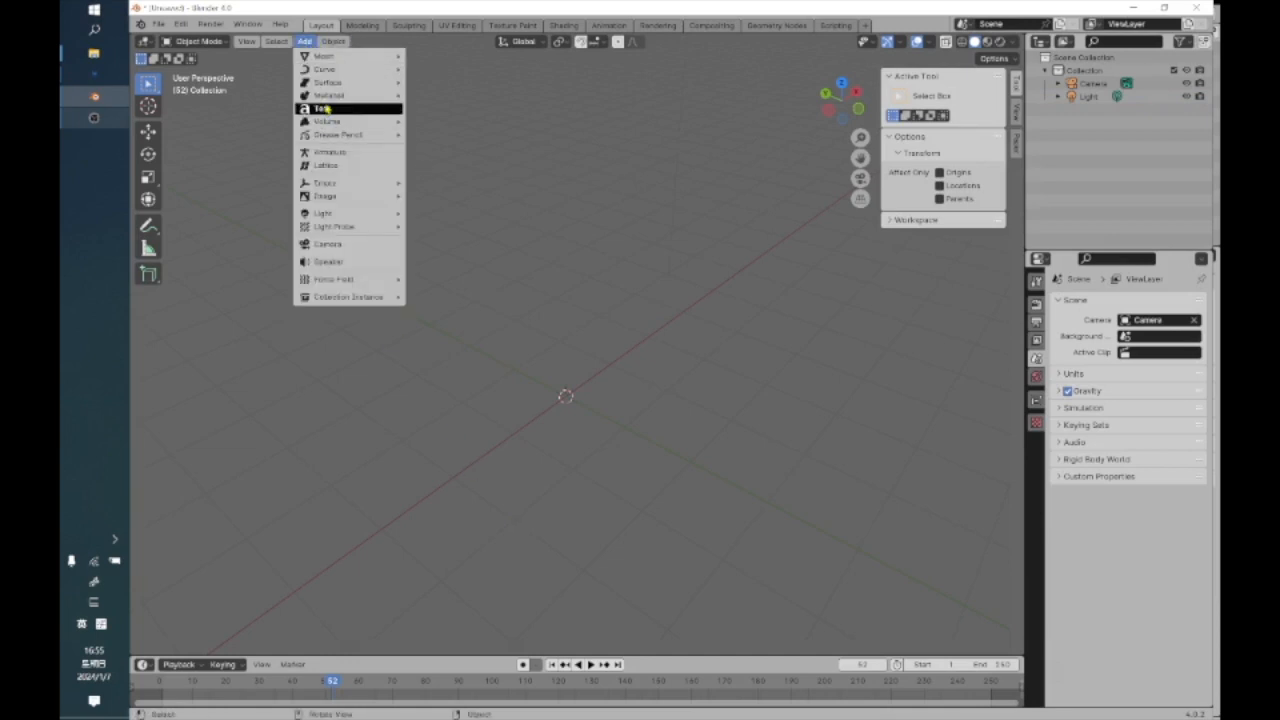
mouse_move(340, 60)
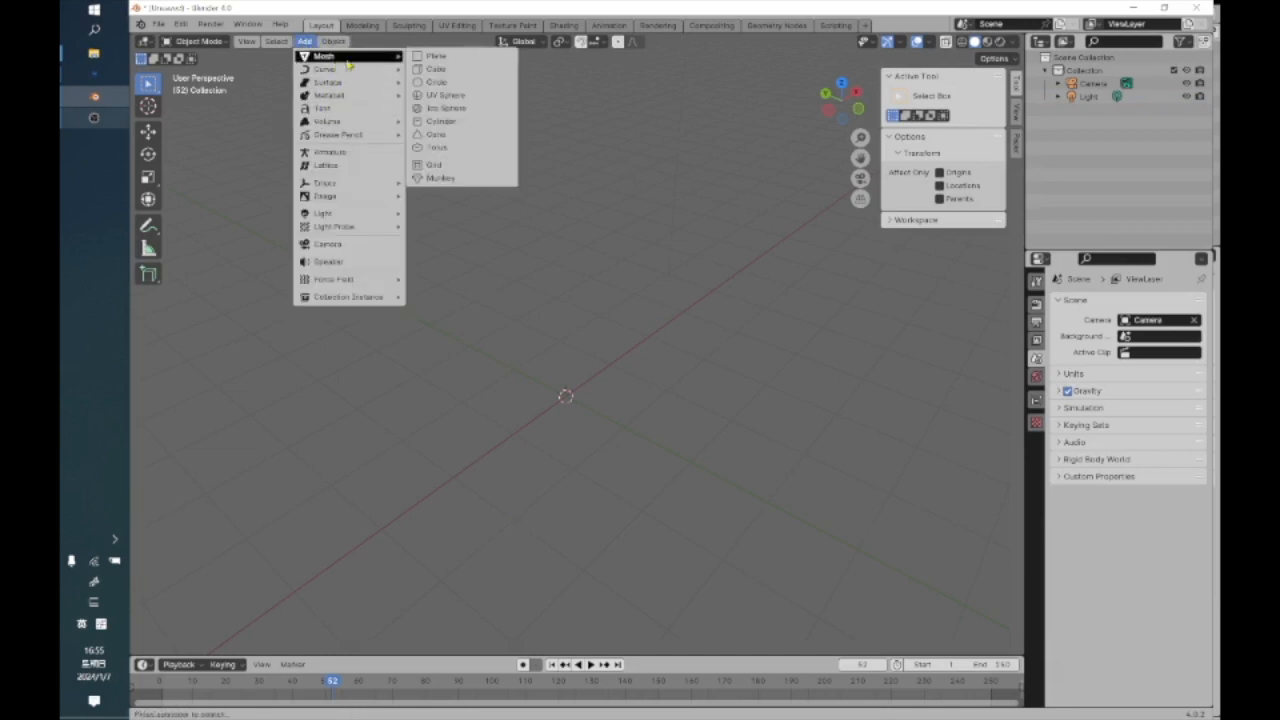
left_click(482, 97)
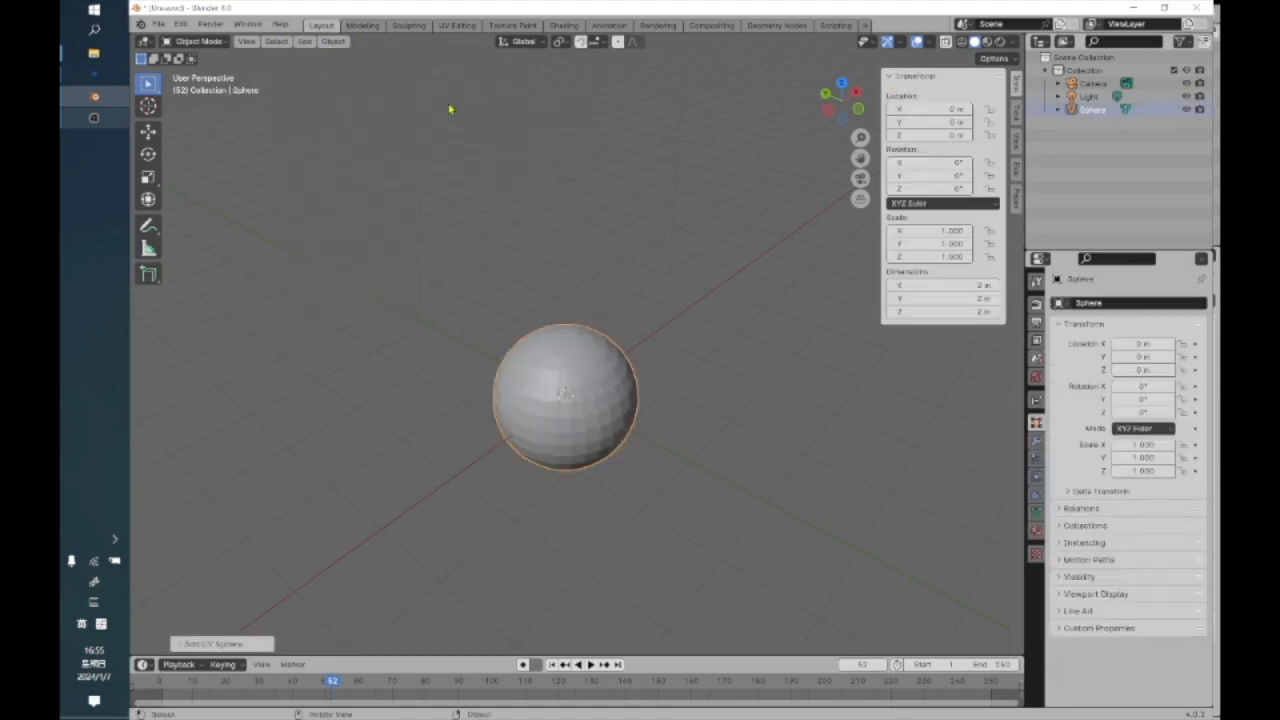
scroll(586, 330, "up", 5)
key("alt+shift")
middle_click_drag(523, 498, 484, 415, "shift")
scroll(550, 398, "up", 2)
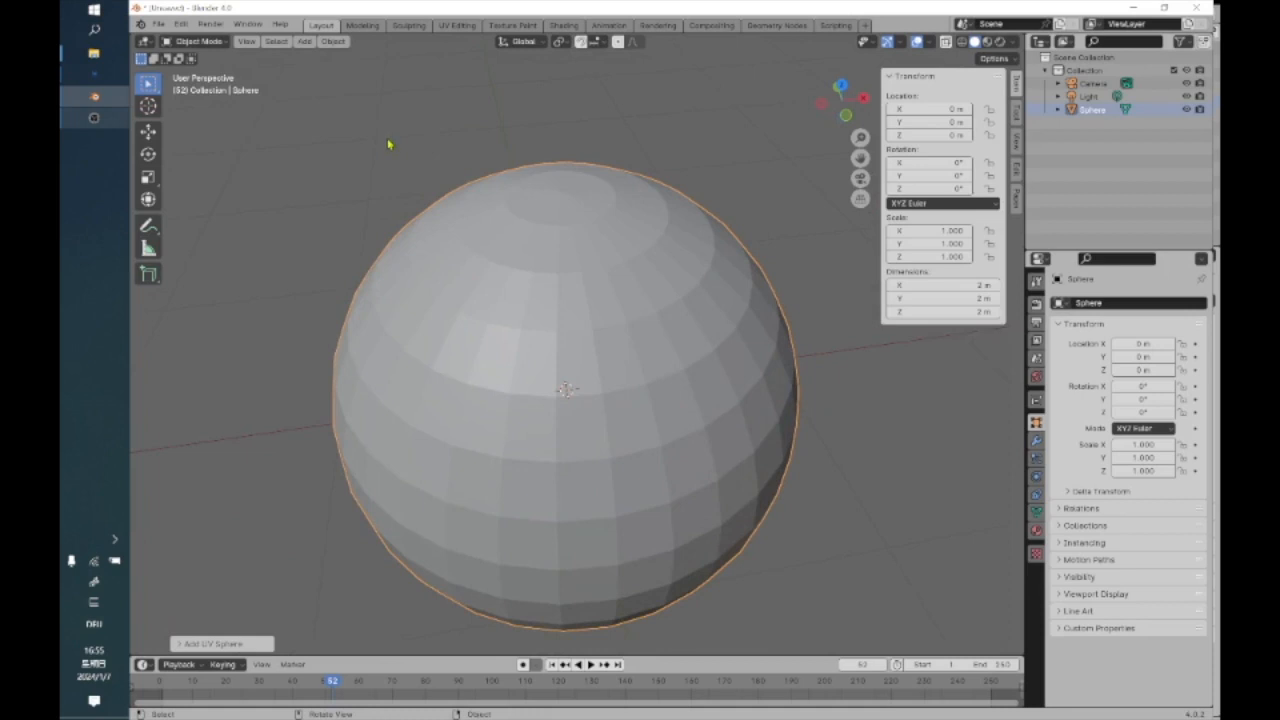
Put the sphere into Edit Mode and clear the selection of all its vertices
scroll(580, 350, "up", 1)
scroll(580, 350, "down", 1)
left_click(215, 42)
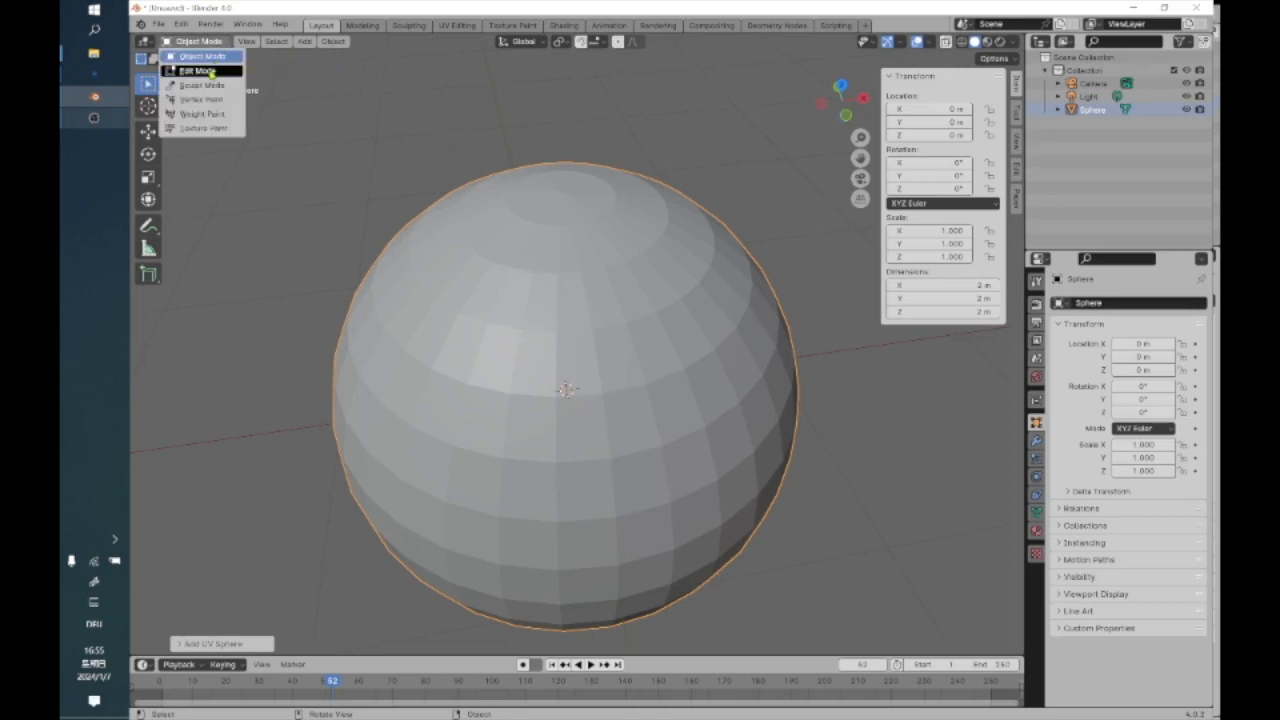
left_click(213, 70)
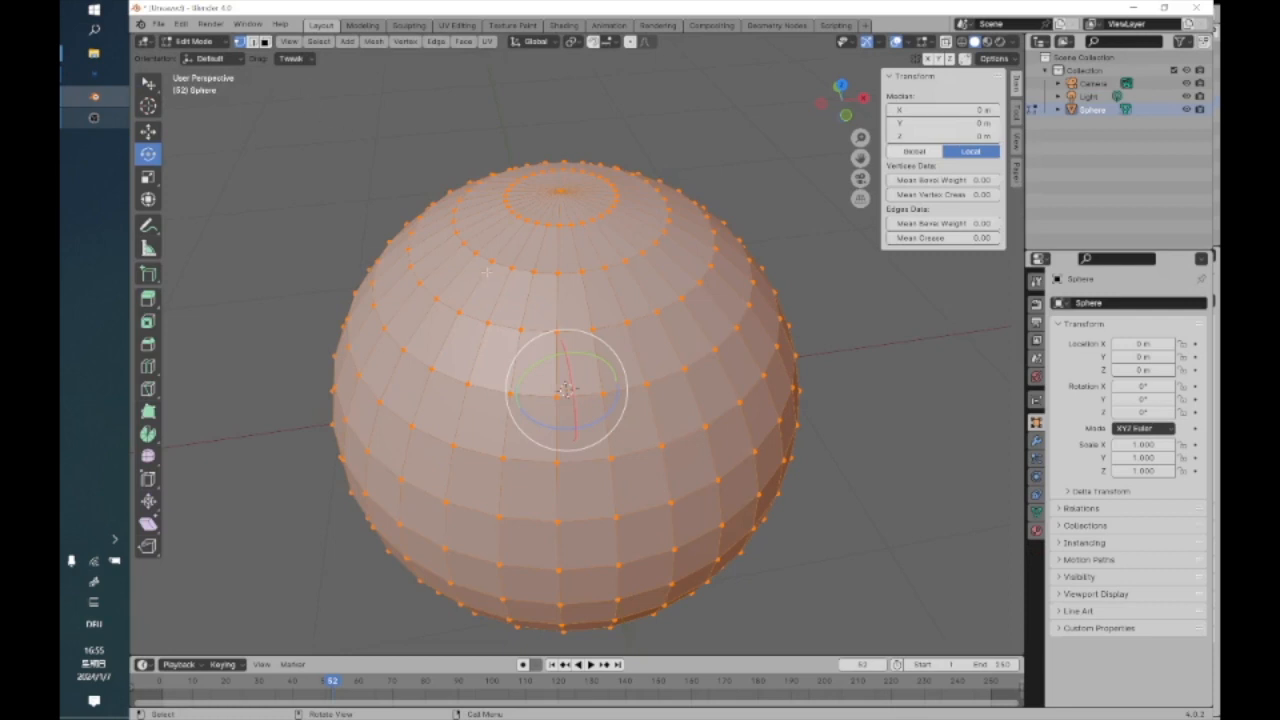
middle_click_drag(579, 343, 543, 183)
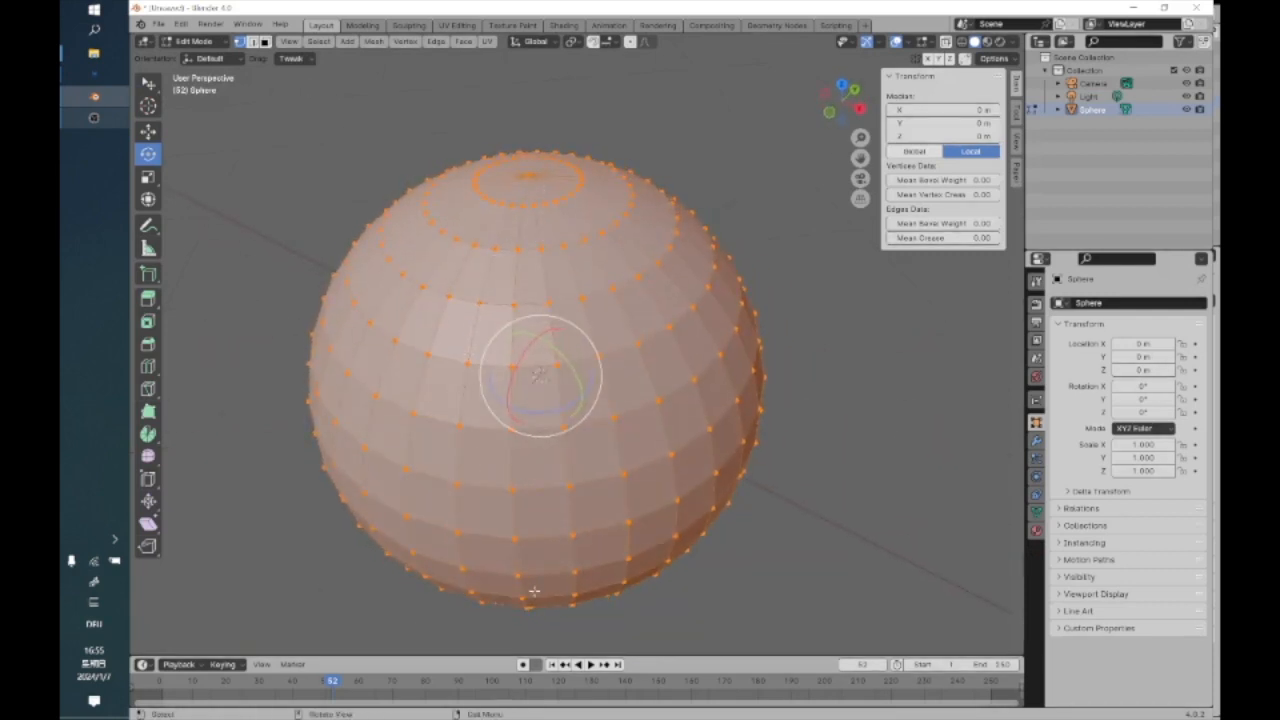
middle_click_drag(560, 430, 600, 380)
left_click(815, 293)
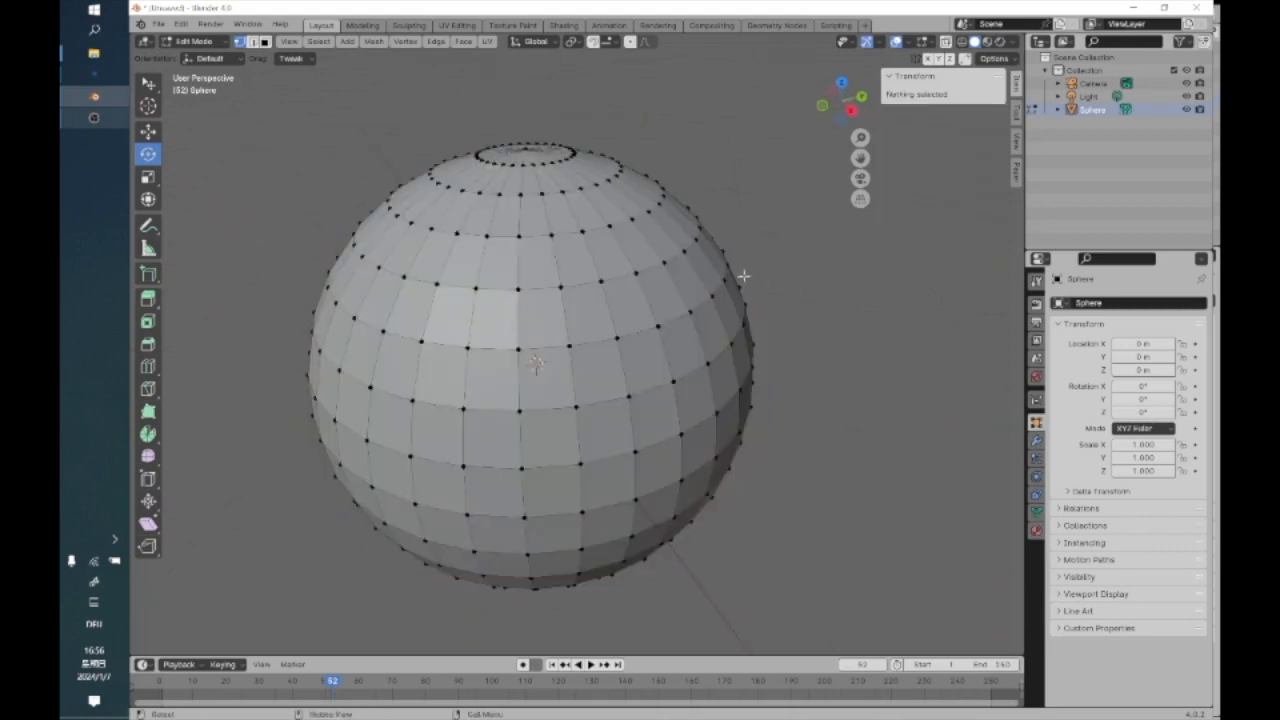
Change to edge select mode and show the sphere in Local View
left_click(253, 42)
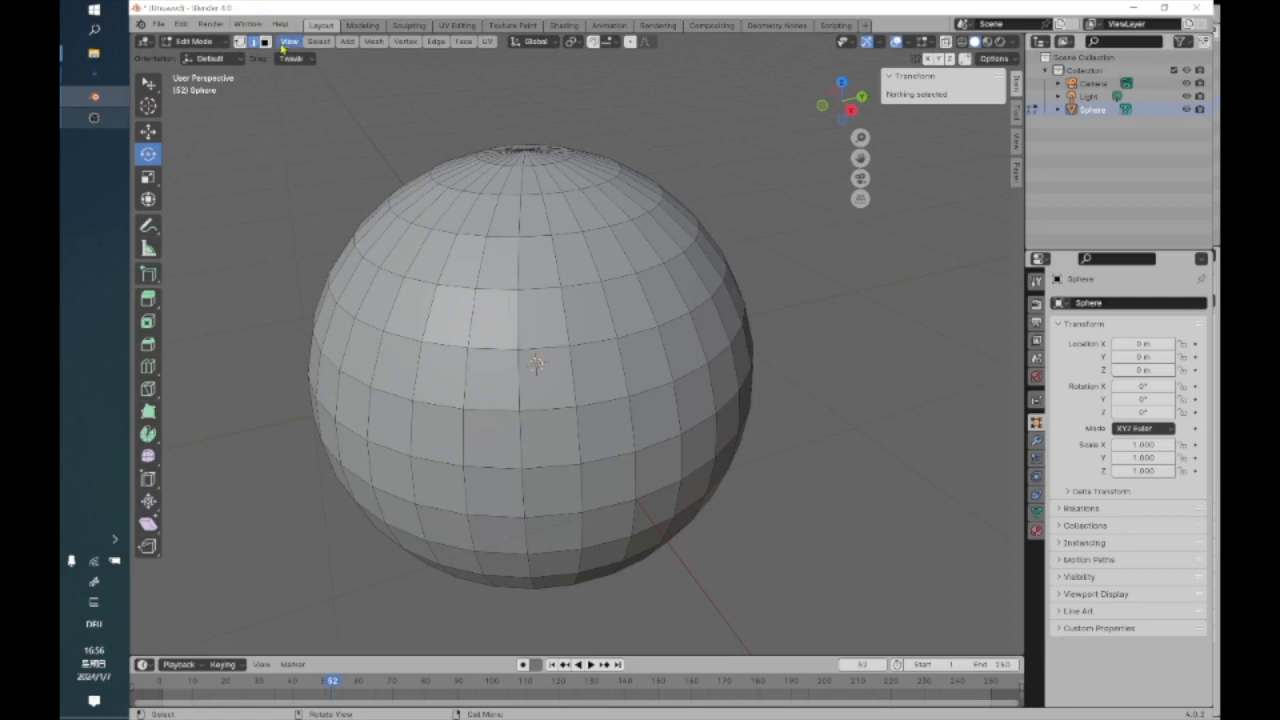
left_click(288, 41)
mouse_move(330, 166)
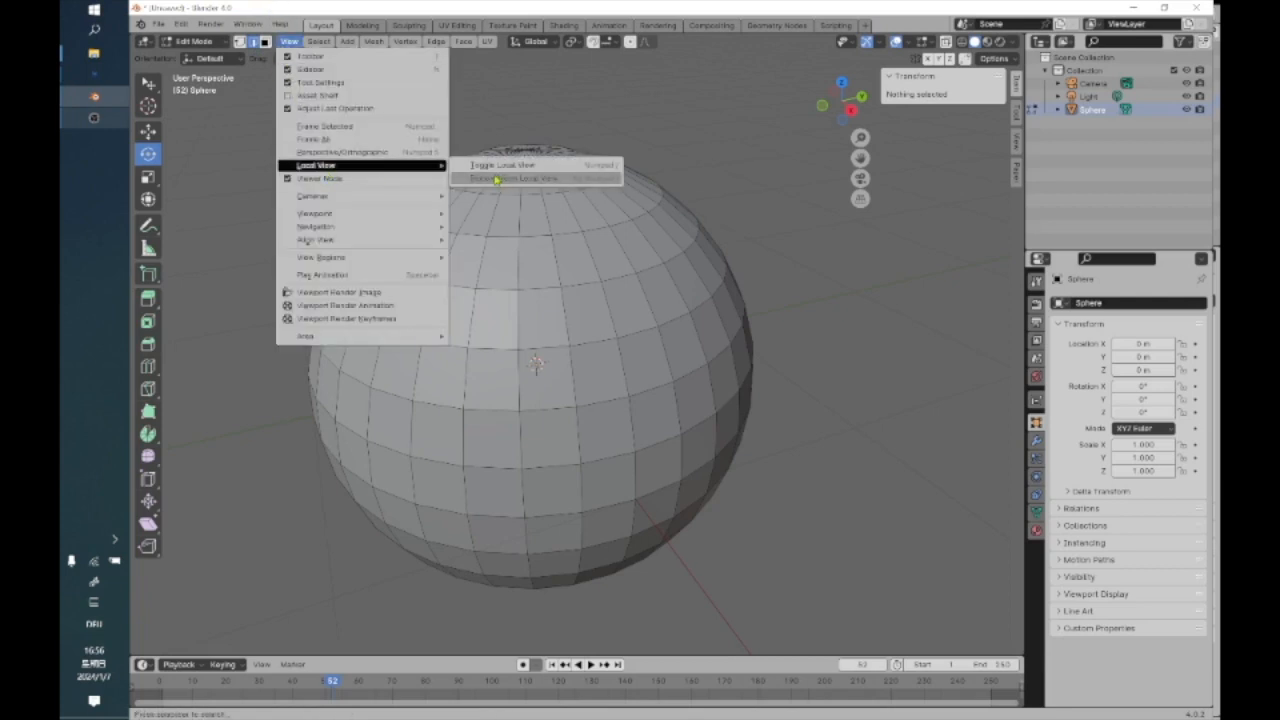
left_click(500, 164)
scroll(502, 200, "down", 2)
scroll(503, 240, "up", 1)
middle_click_drag(525, 304, 503, 316)
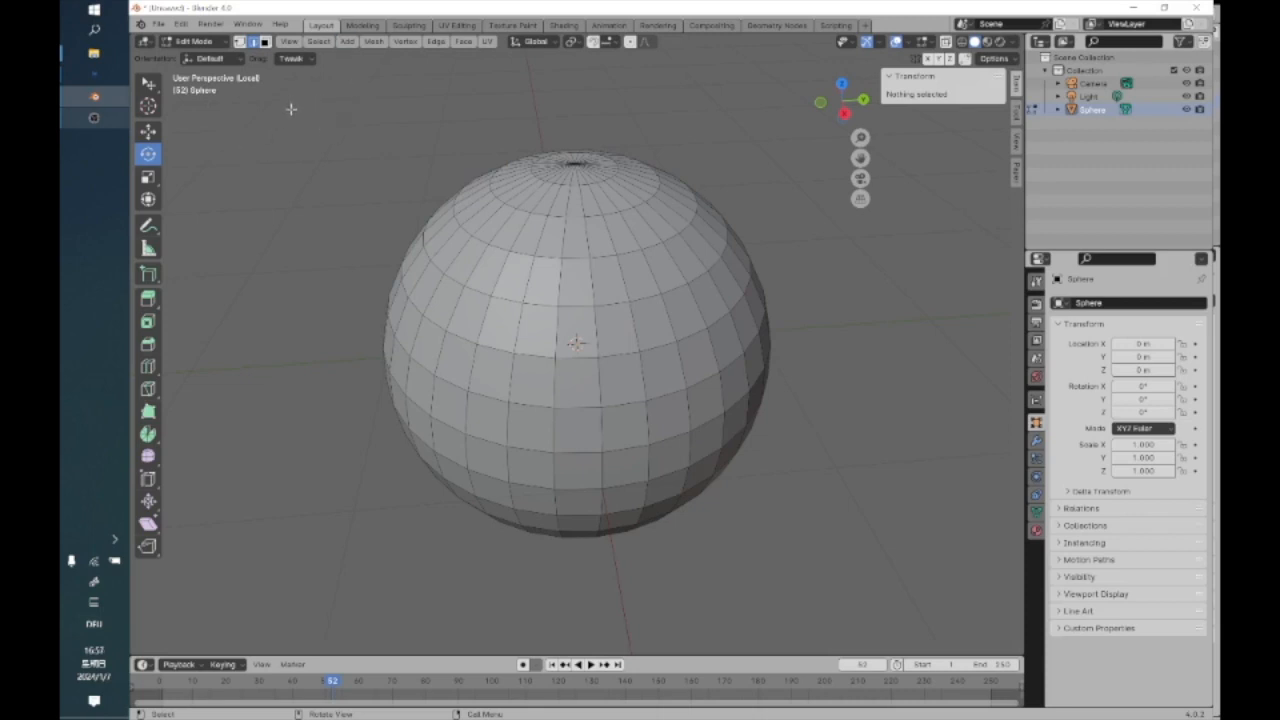
Activate the selection tool, change it to Select Box and set it back to Tweak
left_click(148, 84)
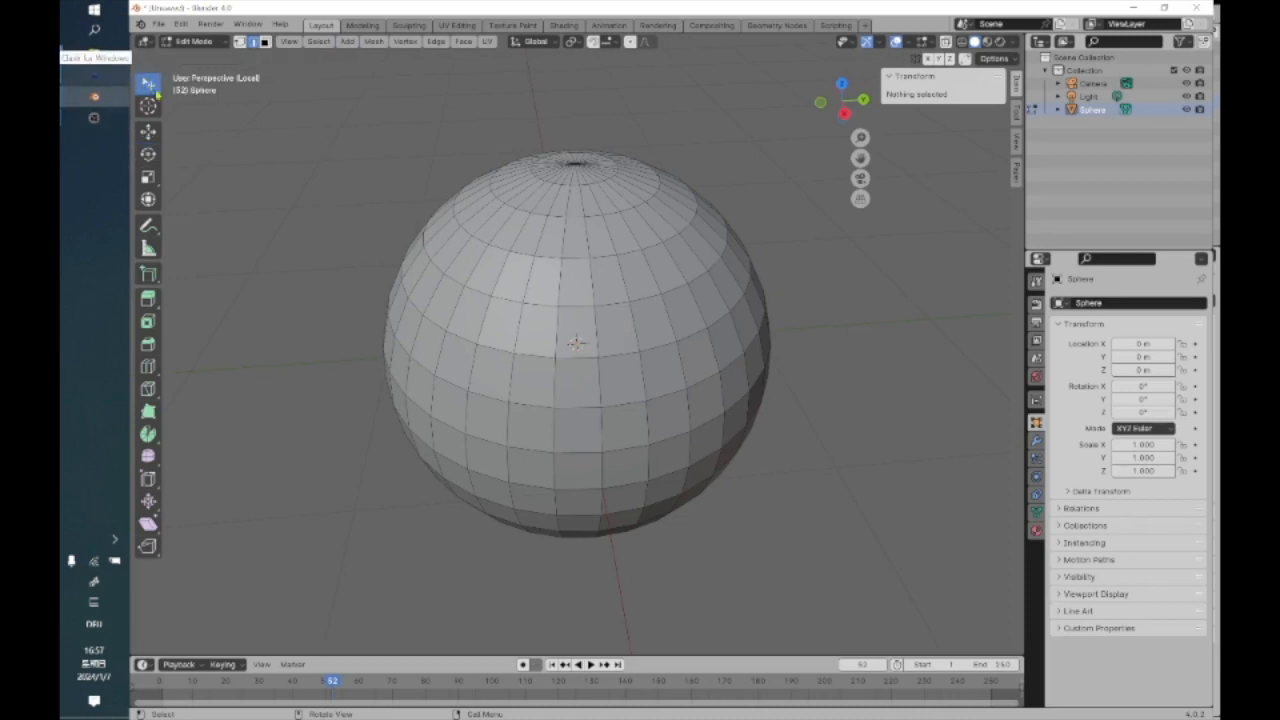
left_click(151, 88)
left_click(151, 88)
left_click(200, 114)
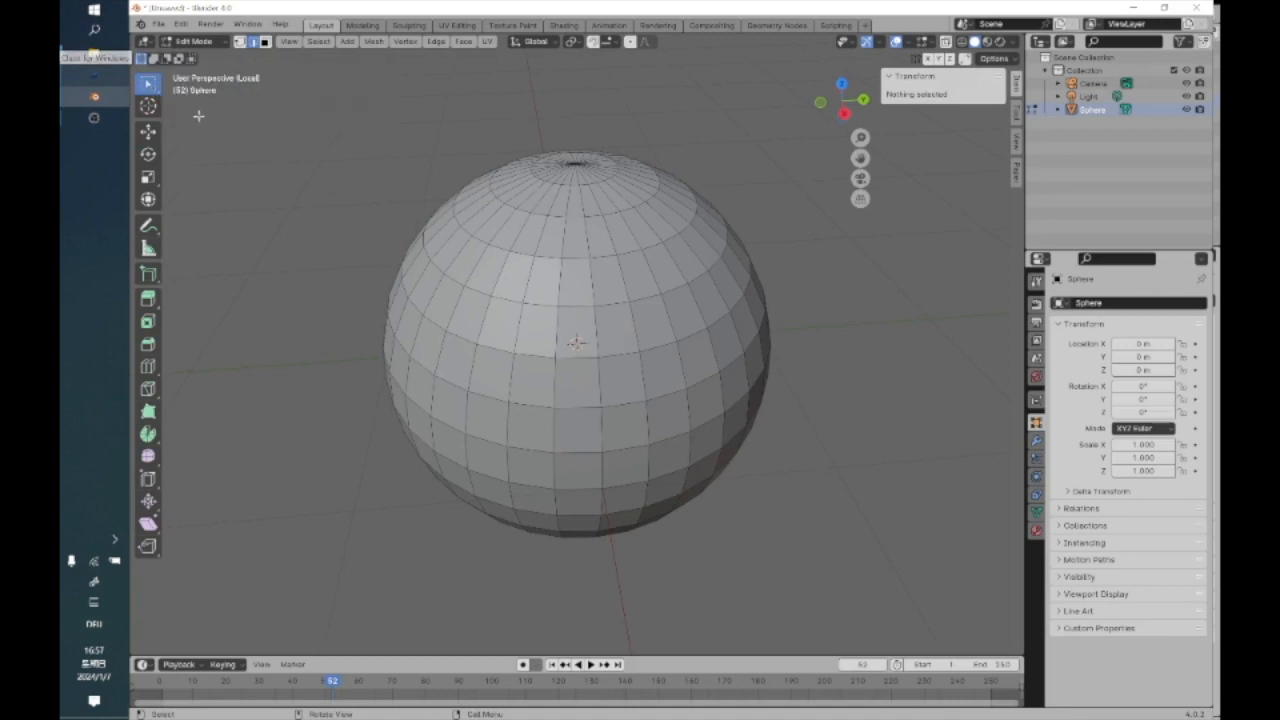
left_click(151, 88)
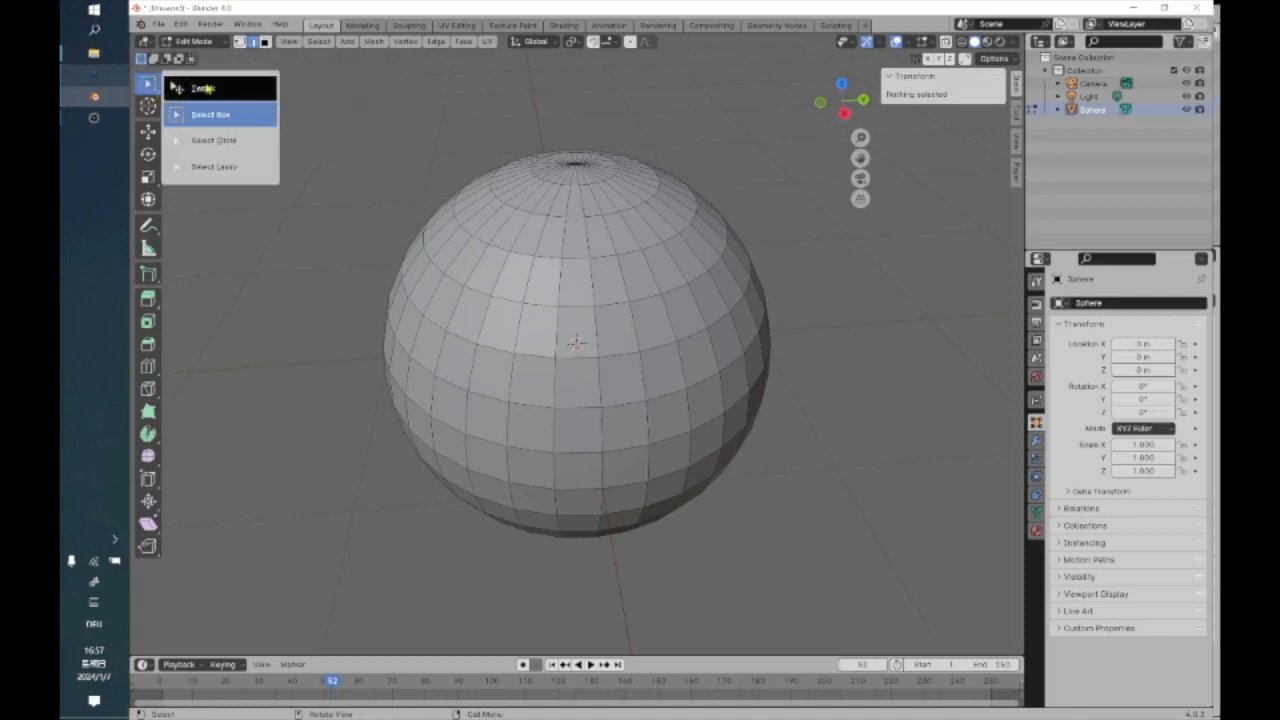
left_click(200, 111)
Select an edge on the sphere's upper front and add several neighbouring edges to the selection one by one
left_click(555, 289)
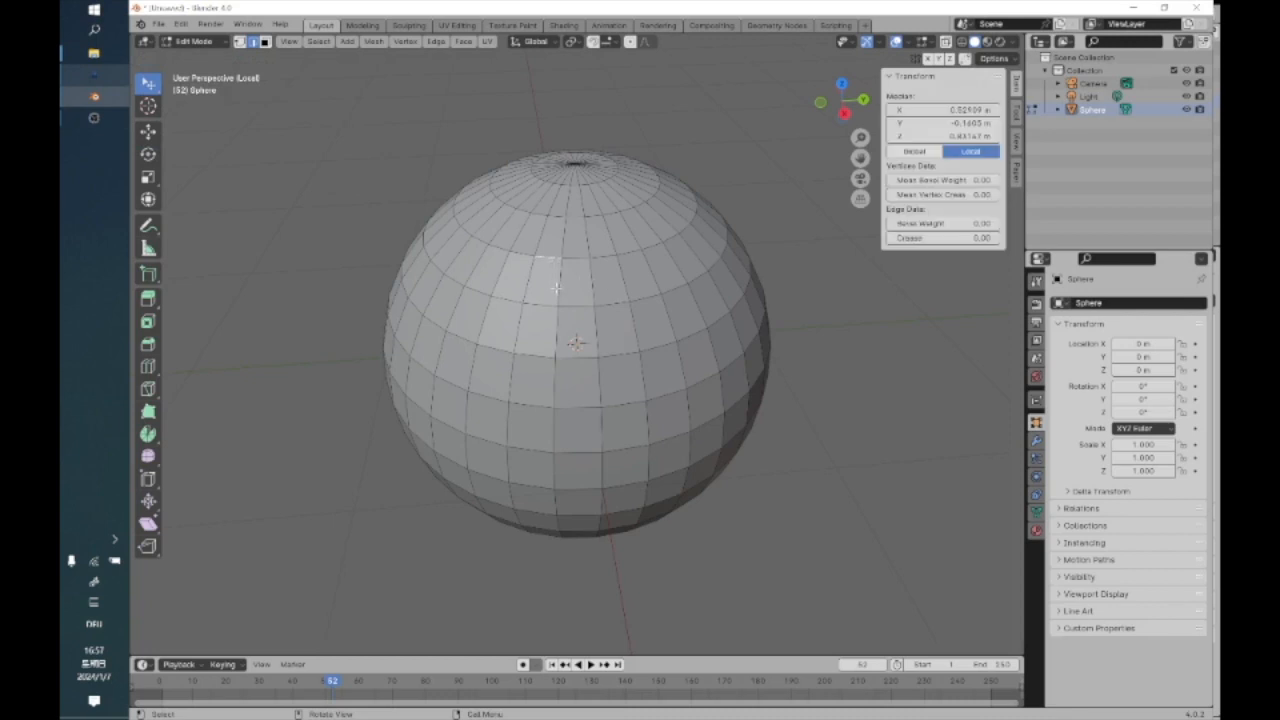
left_click(556, 343, "shift")
left_click(540, 305, "shift")
left_click(508, 298, "shift")
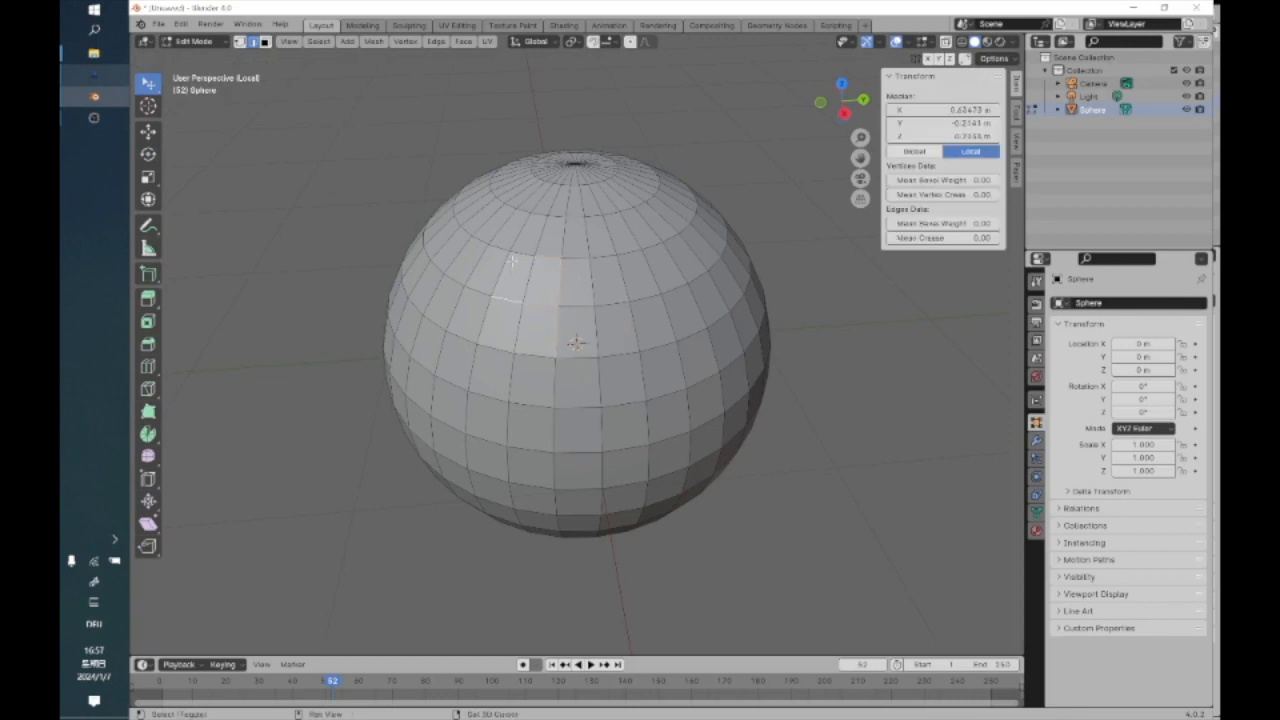
left_click(518, 256, "shift")
left_click(485, 262, "shift")
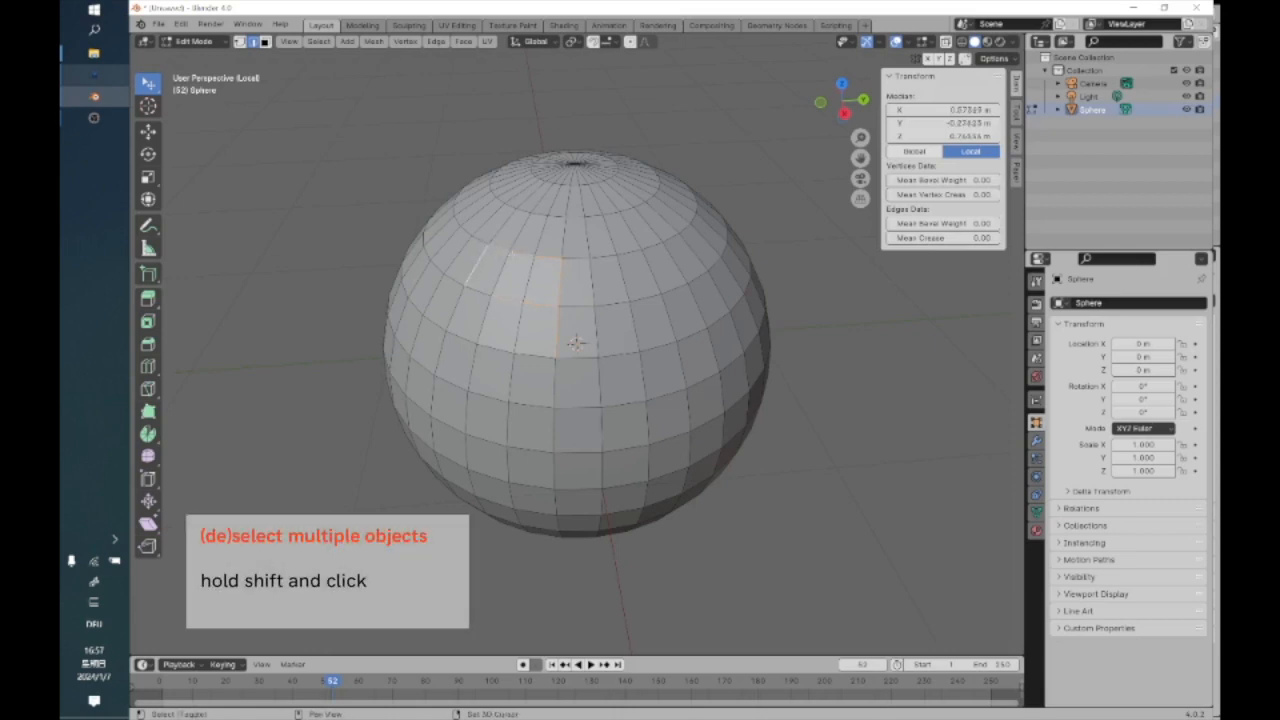
Deselect the chosen edges one by one, and select a few neighbouring edges along the upper front ring instead
left_click(553, 258, "shift")
left_click(559, 283, "shift")
left_click(558, 328, "shift")
left_click(540, 305, "shift")
left_click(505, 298, "shift")
left_click(499, 250, "shift")
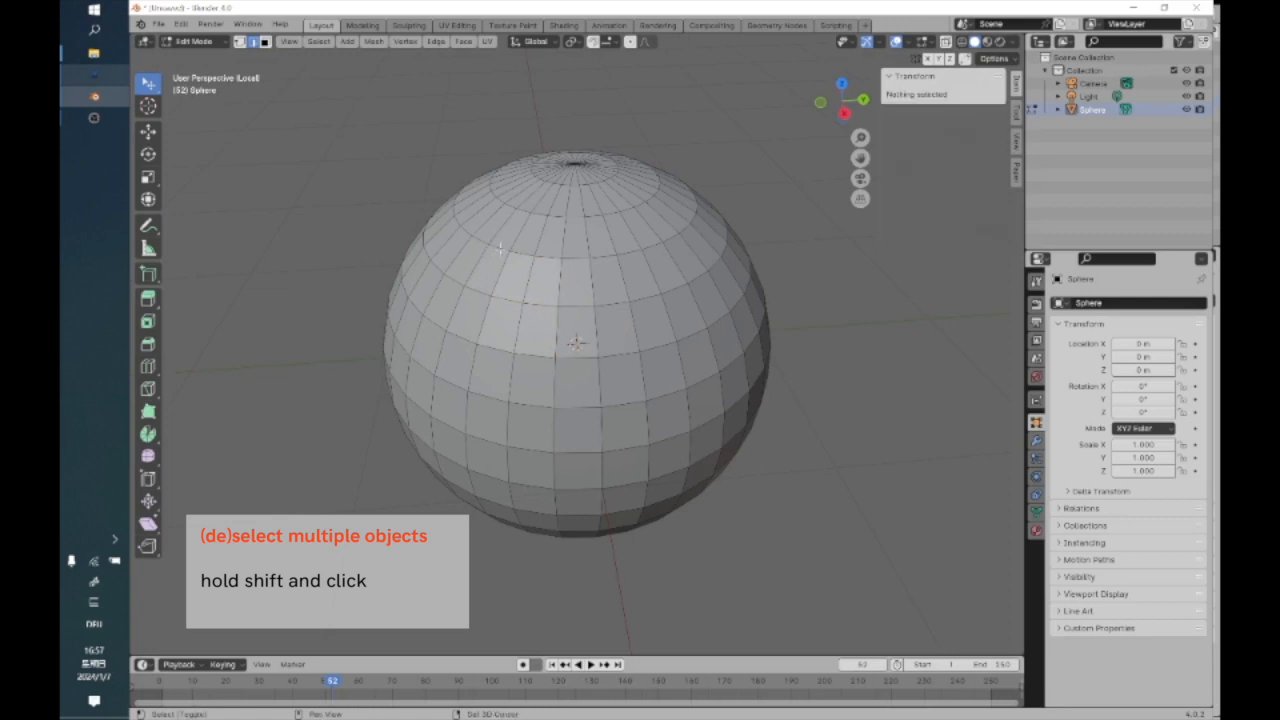
left_click(524, 268, "shift")
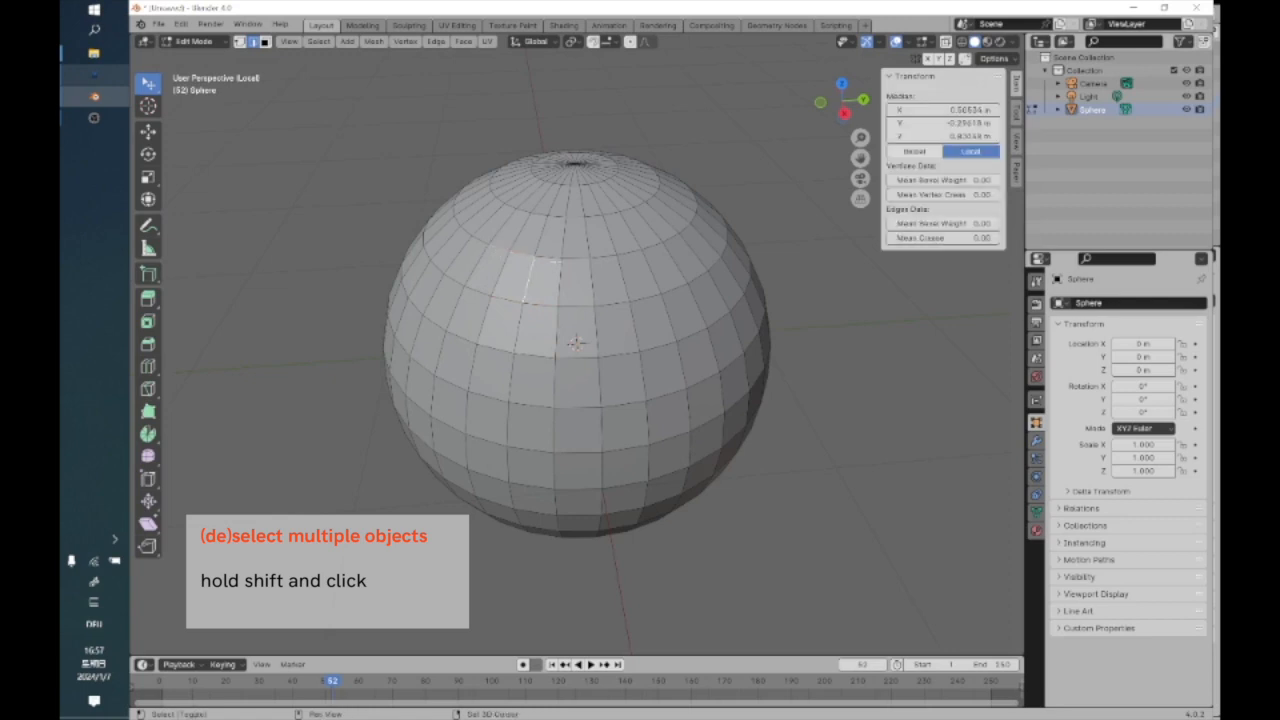
left_click(580, 262, "shift")
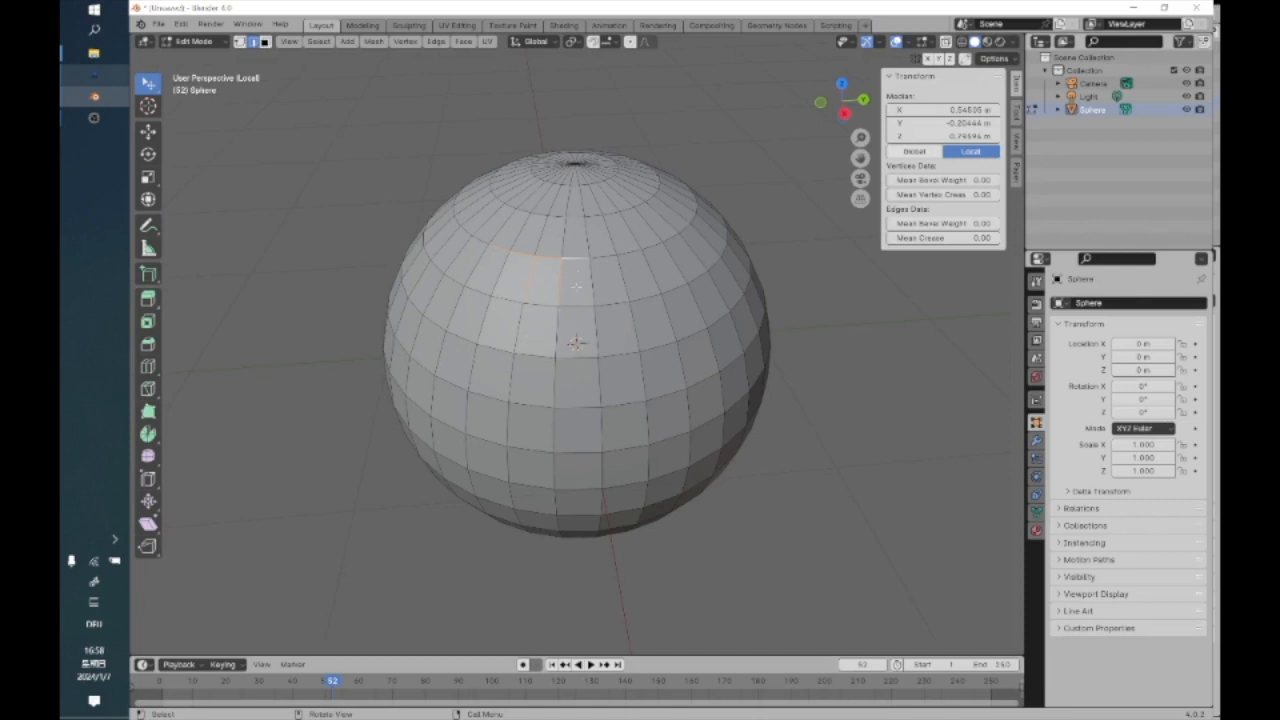
Replace the edge selection with a Select Box selection over the sphere's upper-left area
left_click(150, 87)
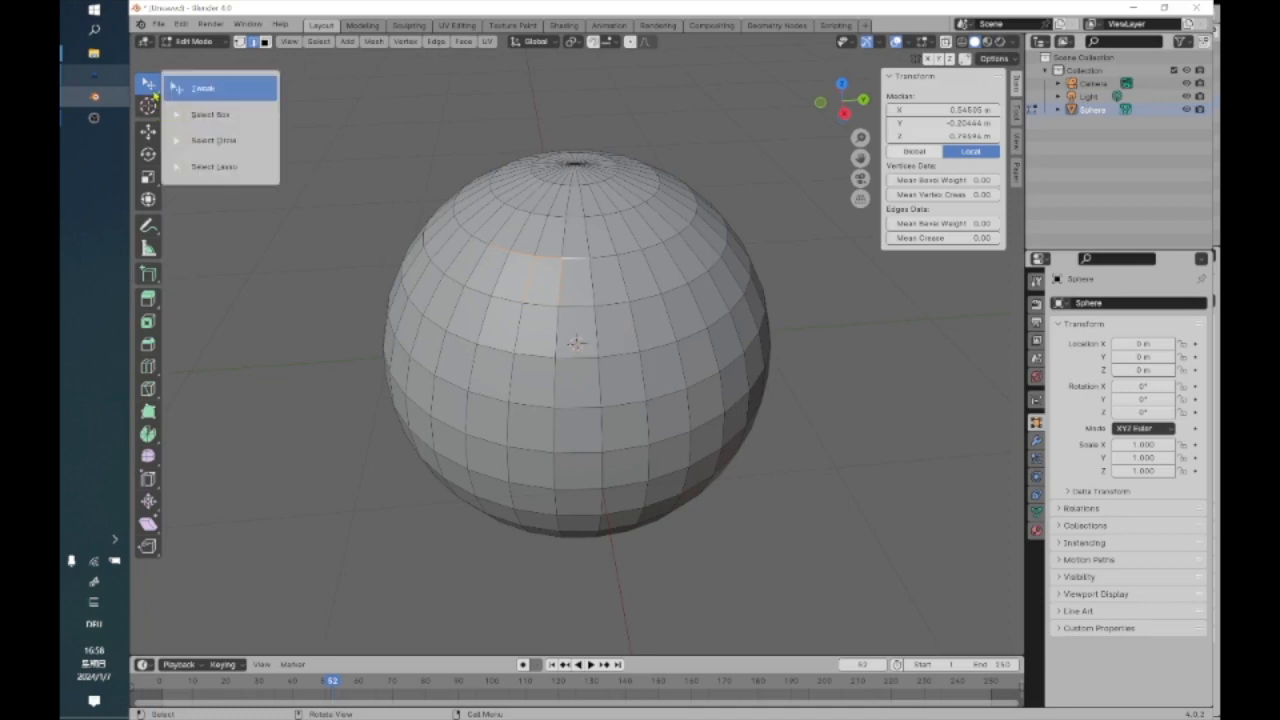
left_click(210, 114)
left_click(333, 240)
left_click_drag(352, 187, 495, 366)
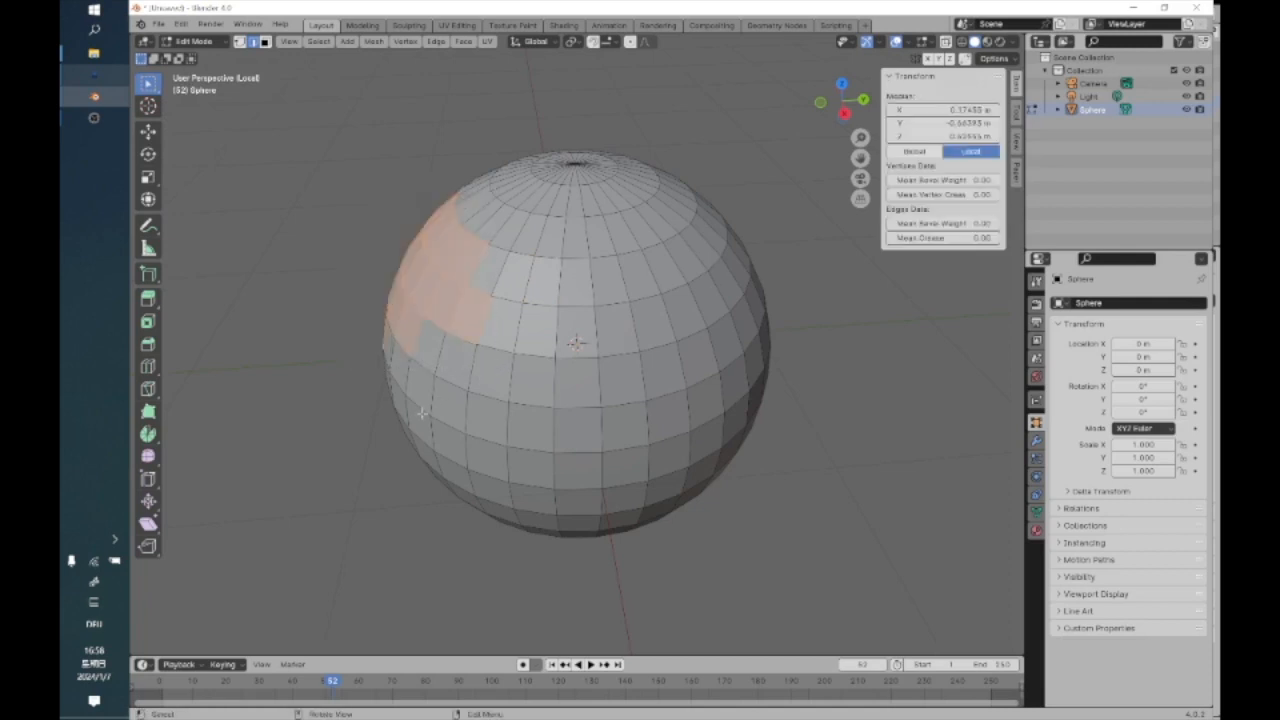
Examine the box-selected area in vertex select mode and return to edge select mode
middle_click_drag(374, 323, 421, 343)
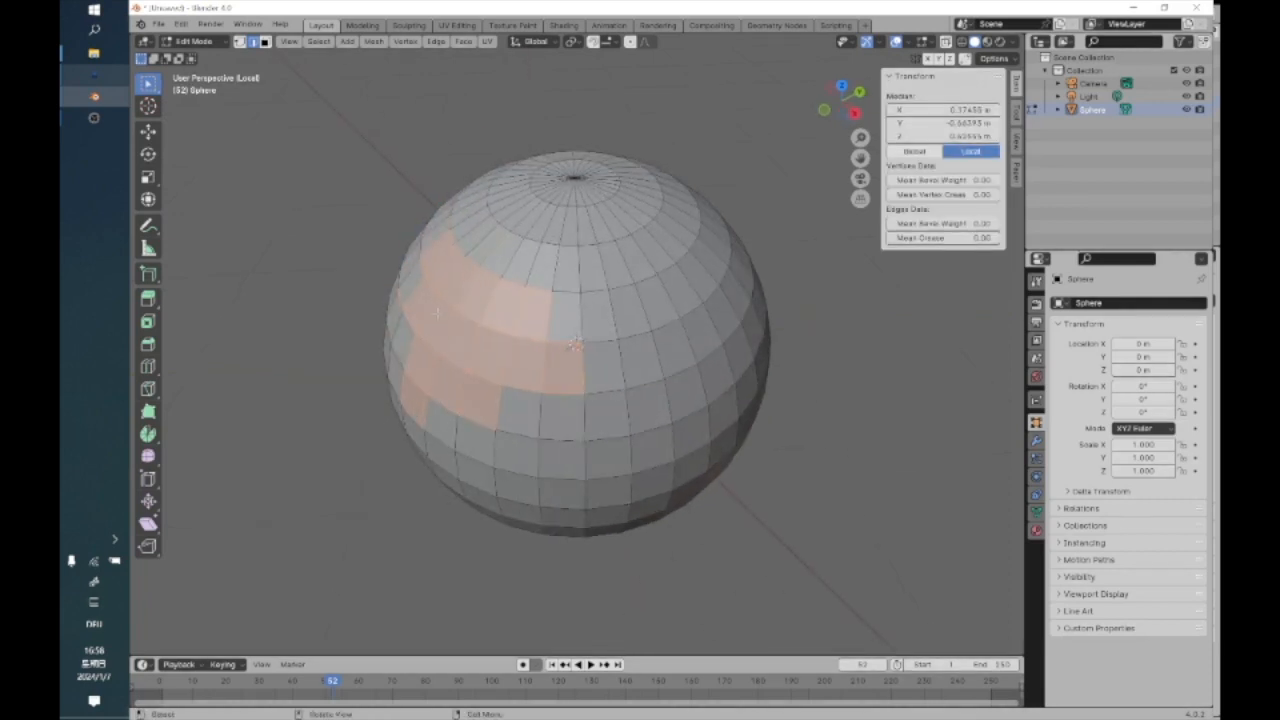
middle_click_drag(512, 341, 518, 339)
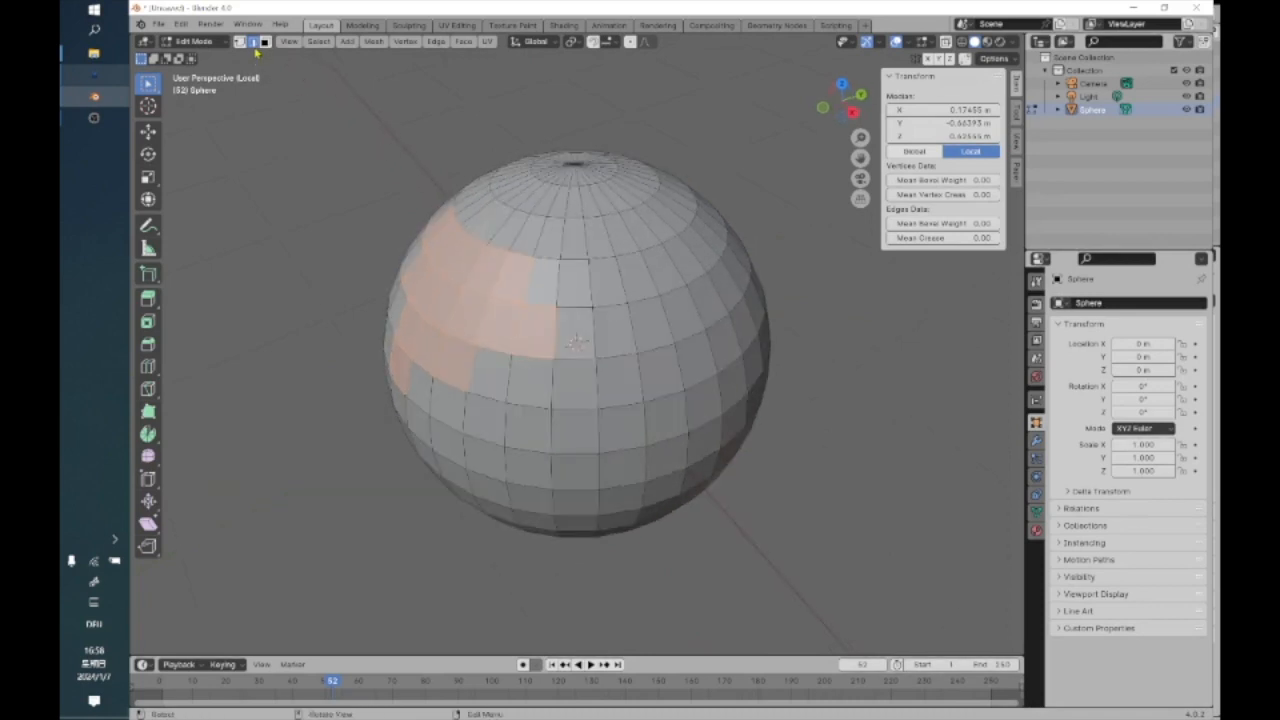
left_click(239, 41)
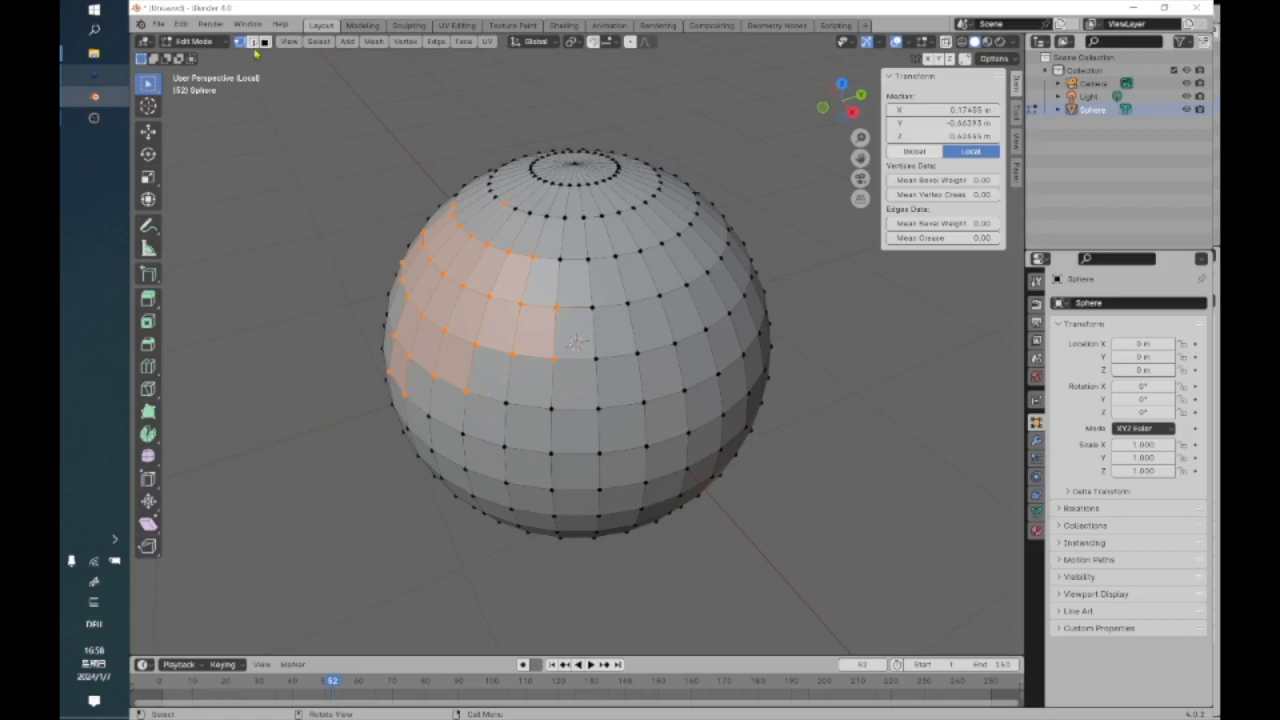
left_click(253, 42)
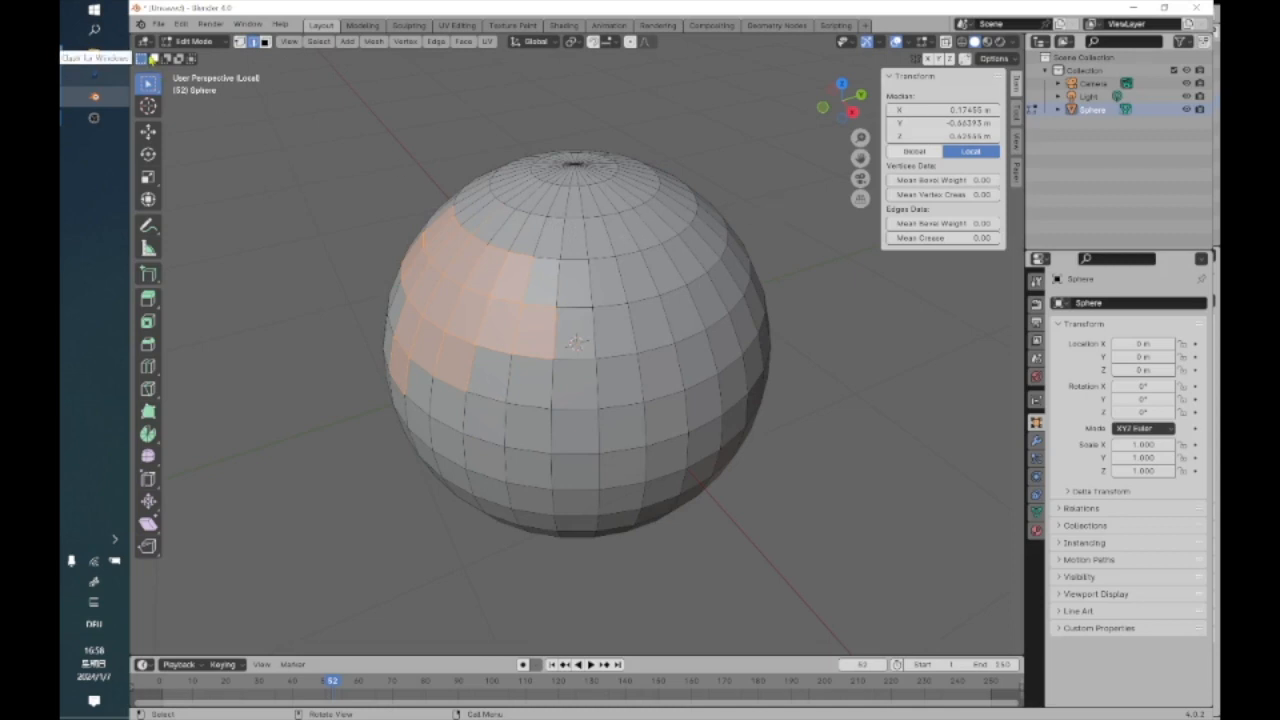
Extend the selection with two boxes over the sphere's right side, and subtract two boxes over the same areas
left_click_drag(752, 200, 659, 326)
left_click_drag(792, 294, 688, 454)
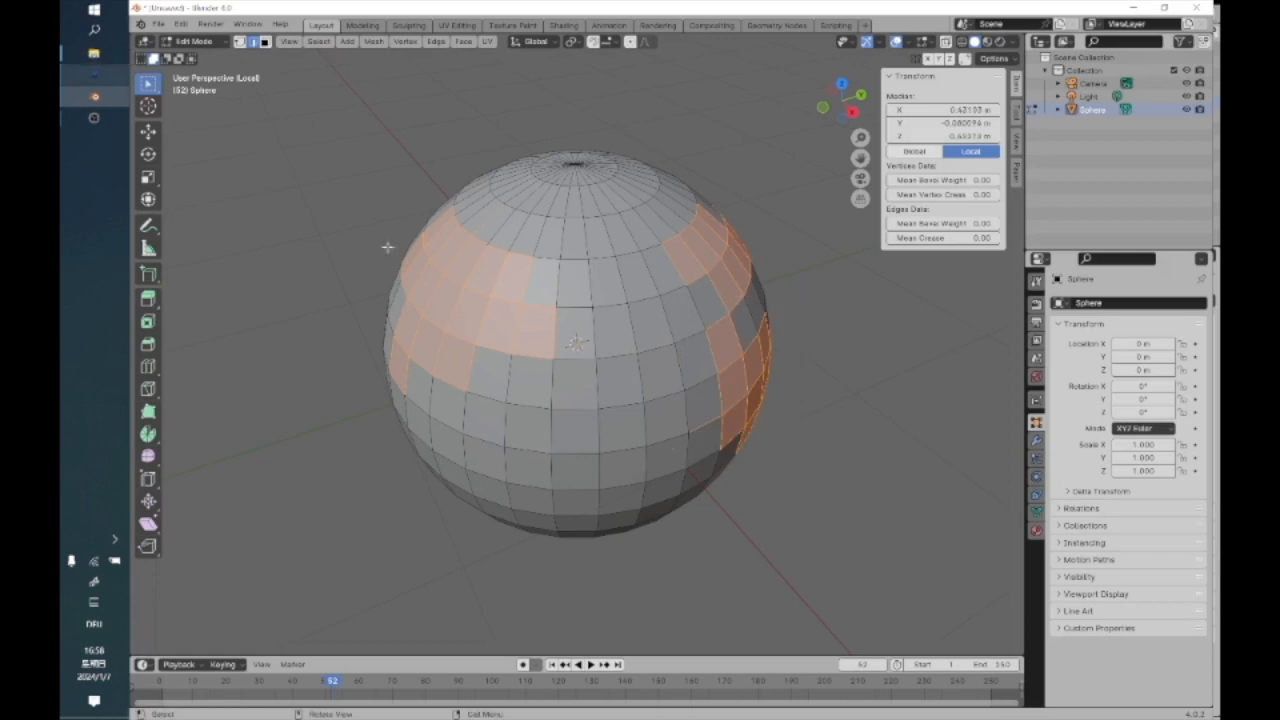
left_click(167, 59)
left_click_drag(784, 196, 684, 290)
left_click_drag(816, 265, 690, 440)
Set box selection to invert the existing selection and box over most of the sphere
left_click(191, 59)
left_click(178, 59)
left_click_drag(335, 177, 666, 486)
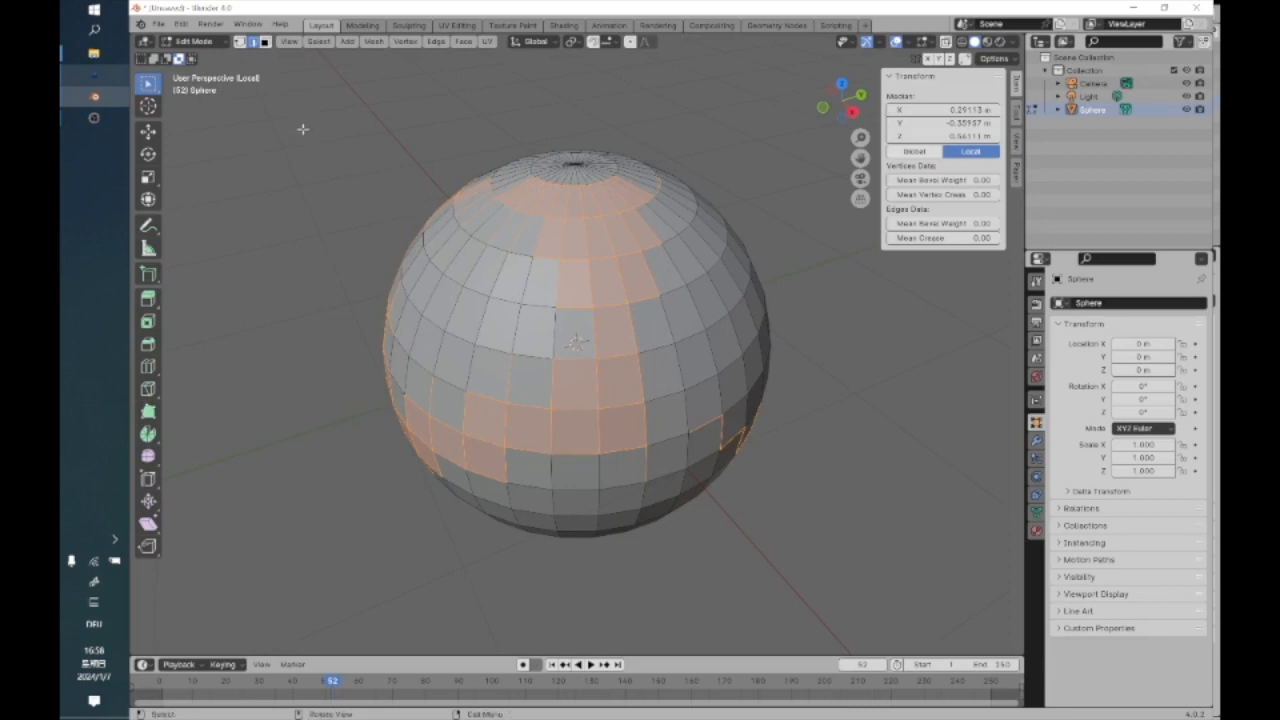
Clear the selection, set box selection to Intersect and change the selection tool back to Tweak
left_click(363, 171)
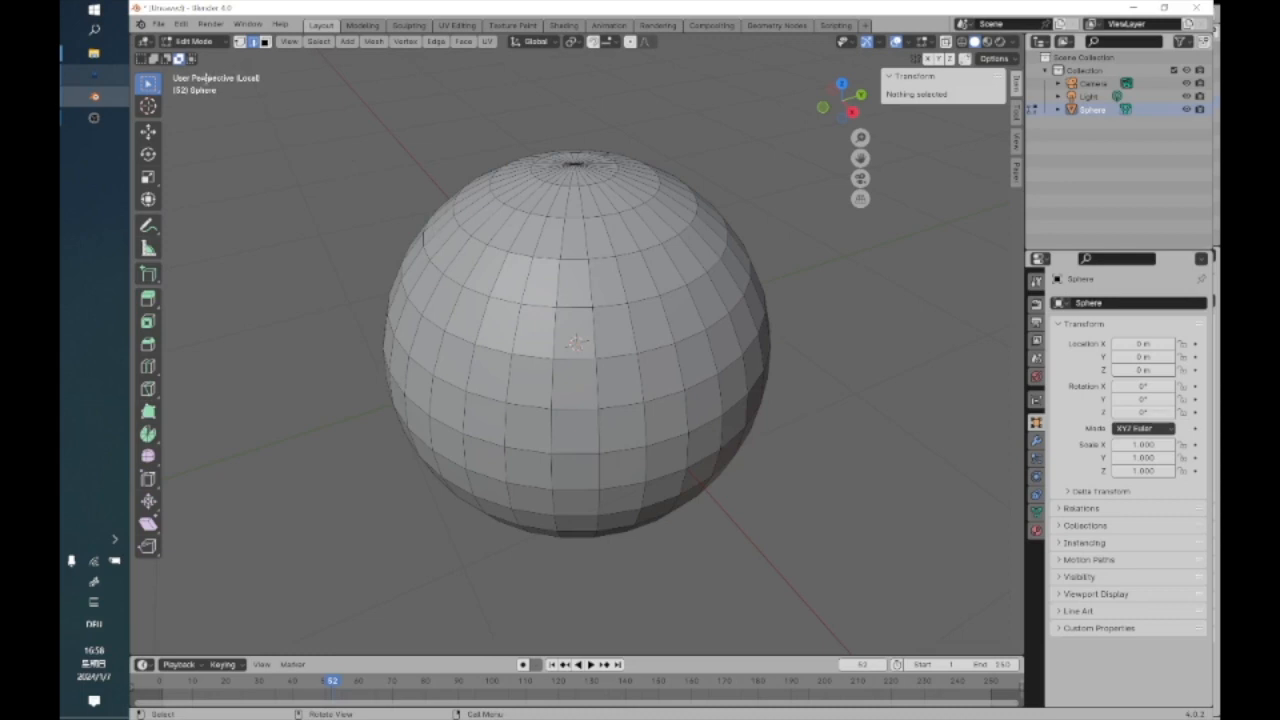
left_click(192, 59)
left_click_drag(159, 94, 176, 96)
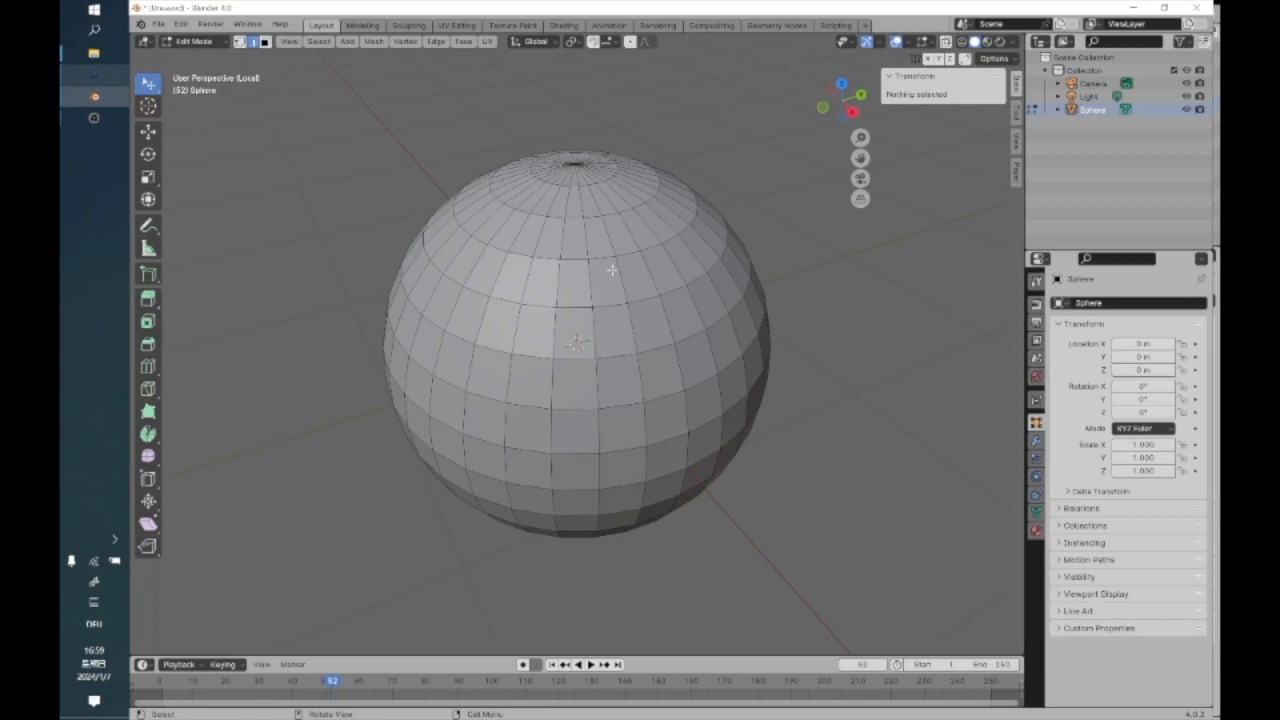
Switch to circle selection and brush over the sphere's upper front and right side
scroll(591, 316, "up", 2)
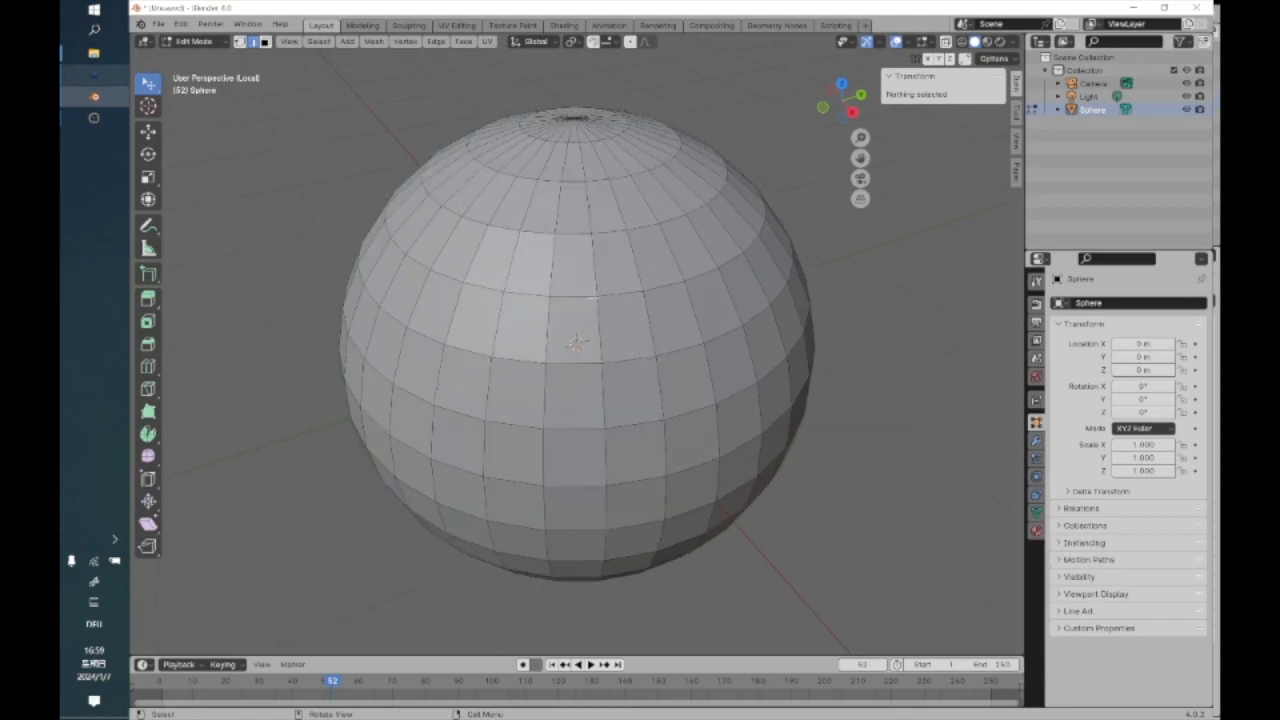
scroll(599, 284, "down", 2)
scroll(599, 284, "up", 2)
left_click(148, 83)
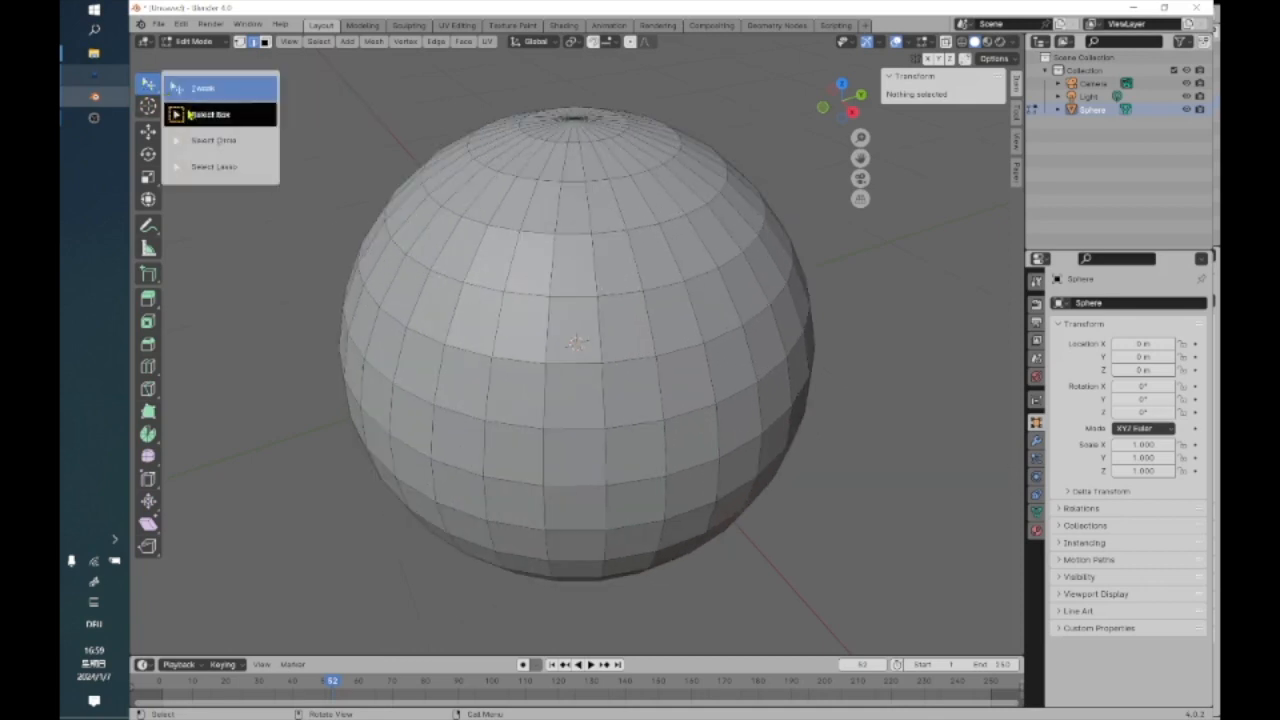
left_click(212, 141)
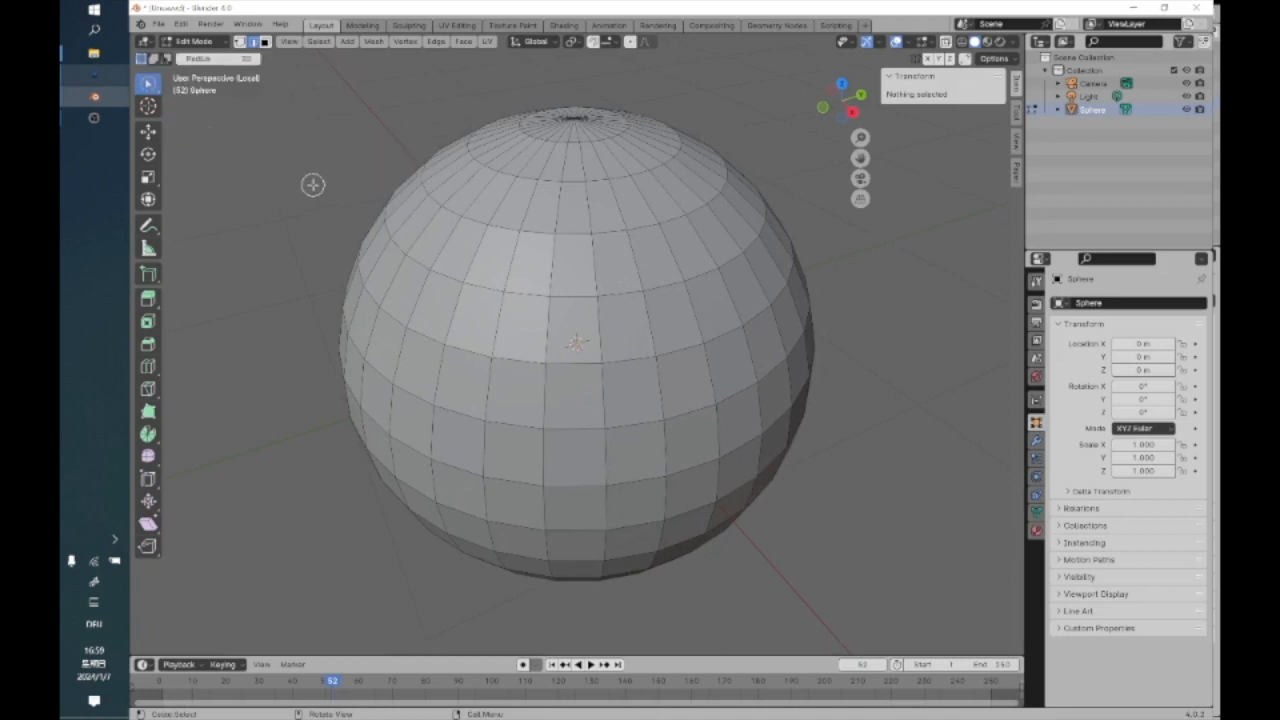
left_click_drag(466, 286, 510, 262)
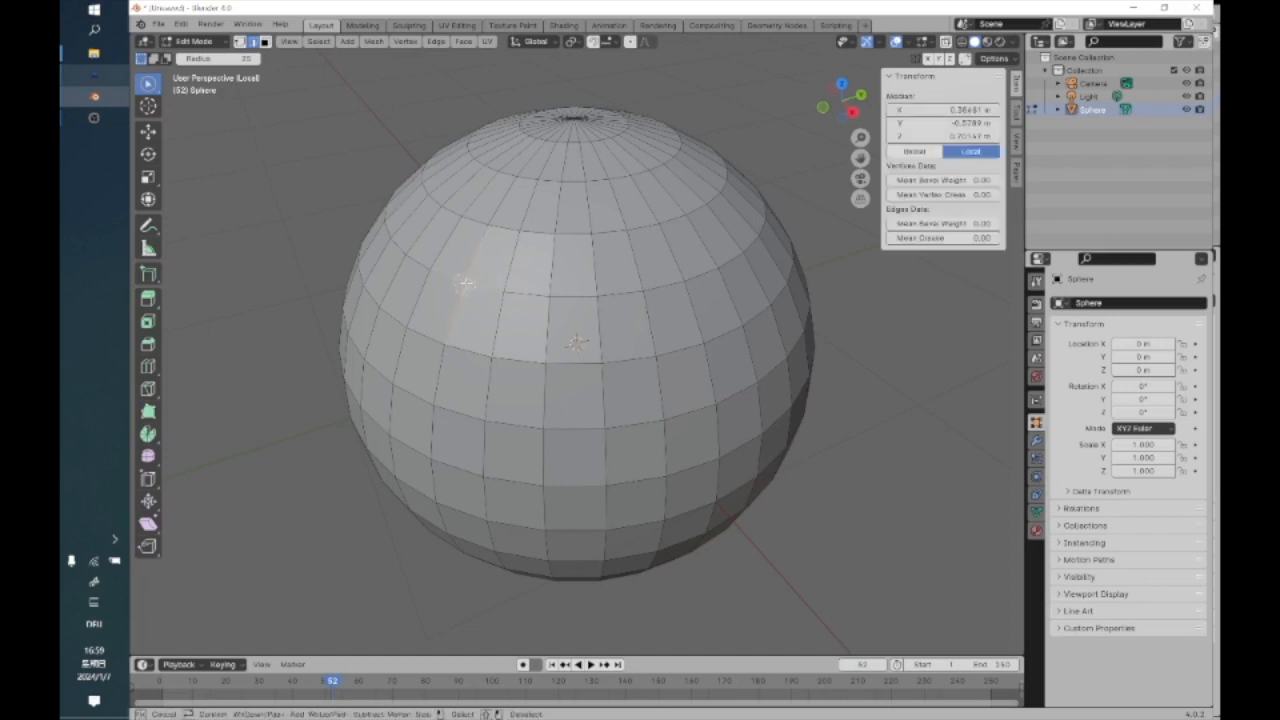
left_click_drag(598, 250, 662, 238)
mouse_move(634, 302)
left_mouse_down()
mouse_move(765, 315)
mouse_move(661, 225)
mouse_move(610, 372)
mouse_move(590, 266)
mouse_move(525, 215)
mouse_move(485, 215)
mouse_move(560, 450)
mouse_move(721, 368)
mouse_move(709, 463)
mouse_move(667, 249)
mouse_move(727, 222)
mouse_move(770, 320)
mouse_move(737, 229)
left_mouse_up()
right_click(737, 229)
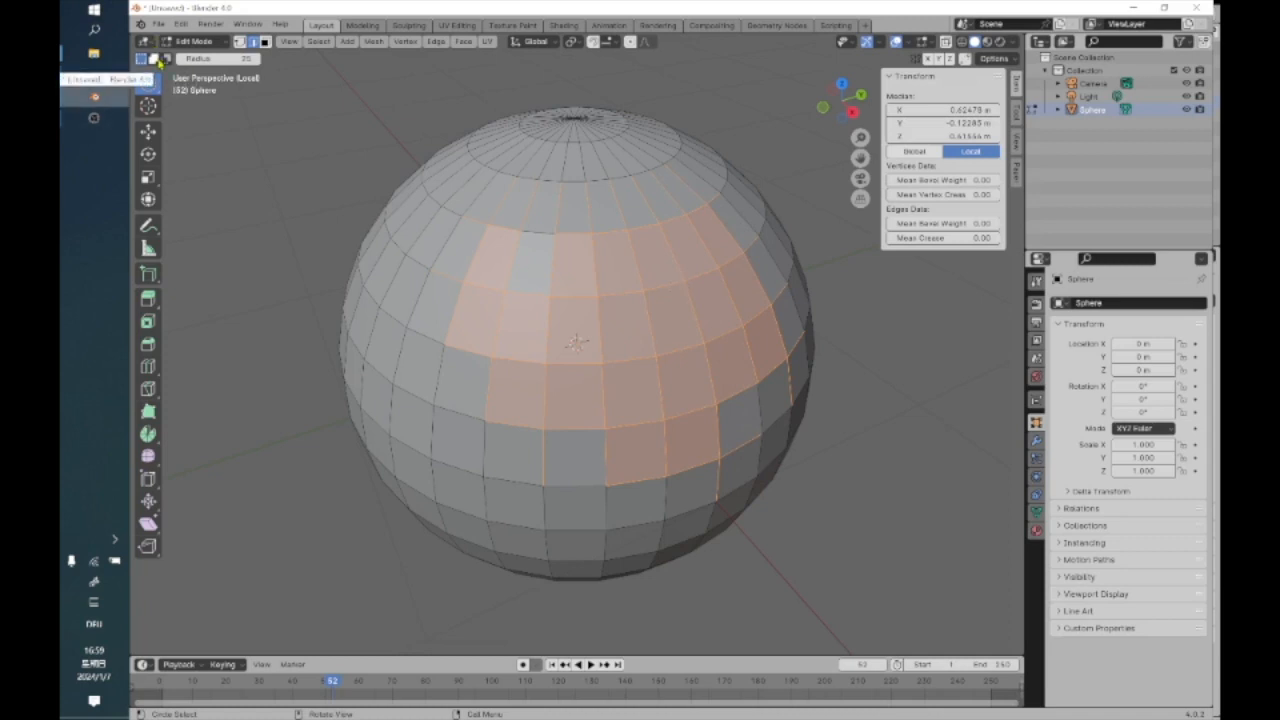
Extend the circle selection down the sphere's left side, and brush over the selected areas to deselect them
mouse_move(443, 211)
left_mouse_down()
mouse_move(395, 270)
mouse_move(408, 425)
mouse_move(500, 440)
mouse_move(448, 425)
mouse_move(414, 520)
mouse_move(455, 445)
left_mouse_up()
right_click(455, 445)
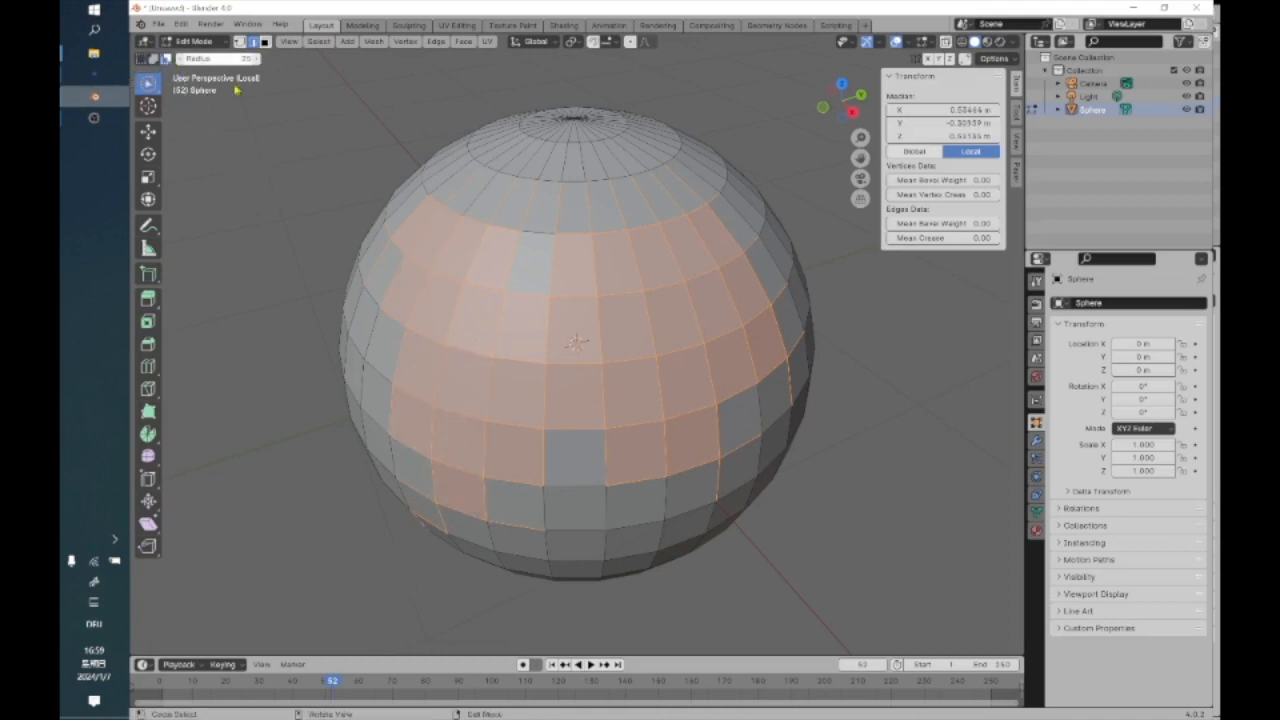
key("c")
mouse_move(592, 214)
middle_mouse_down()
mouse_move(623, 243)
mouse_move(449, 171)
mouse_move(380, 243)
mouse_move(428, 233)
mouse_move(369, 169)
mouse_move(430, 224)
mouse_move(380, 314)
mouse_move(470, 275)
mouse_move(526, 290)
mouse_move(657, 286)
mouse_move(729, 257)
mouse_move(712, 197)
mouse_move(657, 215)
mouse_move(755, 270)
mouse_move(791, 349)
mouse_move(680, 497)
mouse_move(782, 345)
mouse_move(770, 378)
mouse_move(755, 360)
mouse_move(658, 400)
mouse_move(705, 383)
mouse_move(666, 331)
mouse_move(649, 246)
mouse_move(530, 440)
mouse_move(516, 303)
mouse_move(420, 370)
mouse_move(366, 474)
mouse_move(409, 386)
mouse_move(422, 489)
mouse_move(500, 528)
mouse_move(509, 440)
mouse_move(541, 404)
middle_mouse_up()
right_click(541, 404)
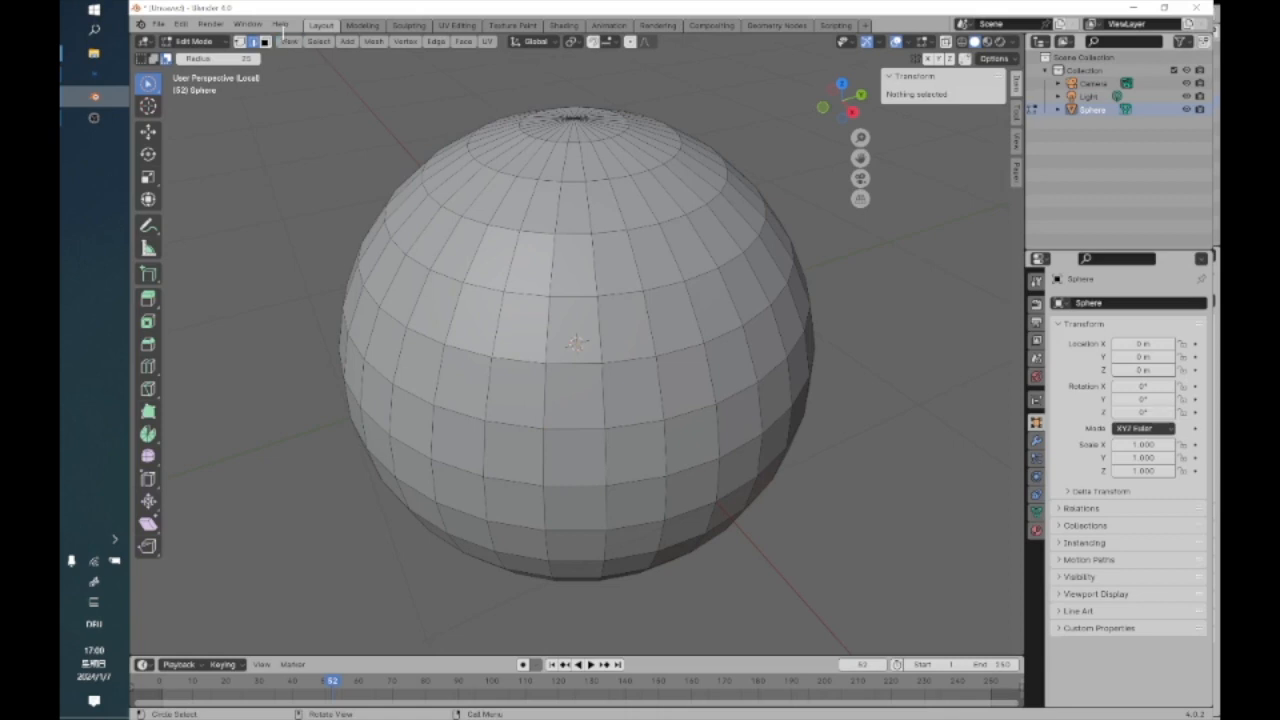
Switch to lasso selection, lasso patches on the sphere's upper and lower front, and clear the selection
left_click(150, 93)
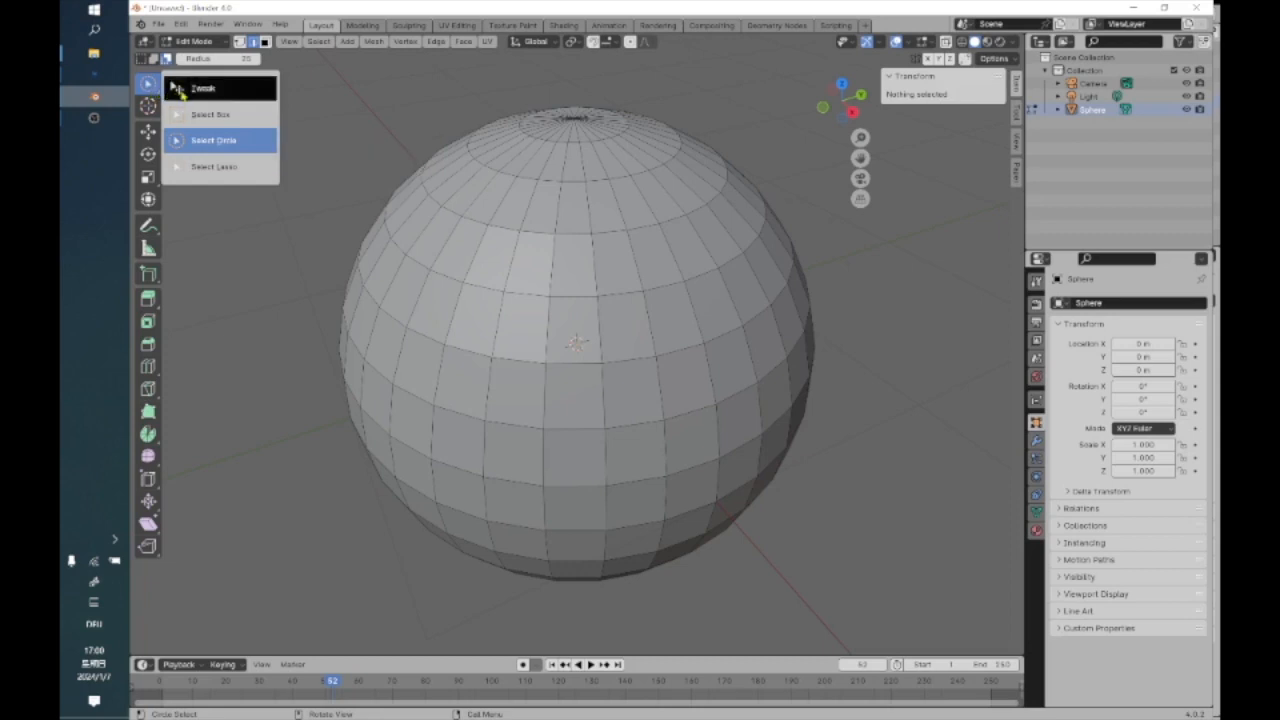
left_click(212, 166)
mouse_move(463, 386)
left_mouse_down()
mouse_move(428, 305)
mouse_move(452, 205)
mouse_move(475, 362)
mouse_move(560, 196)
mouse_move(605, 200)
mouse_move(712, 440)
mouse_move(598, 462)
mouse_move(480, 386)
left_mouse_up()
left_click_drag(566, 410, 478, 382)
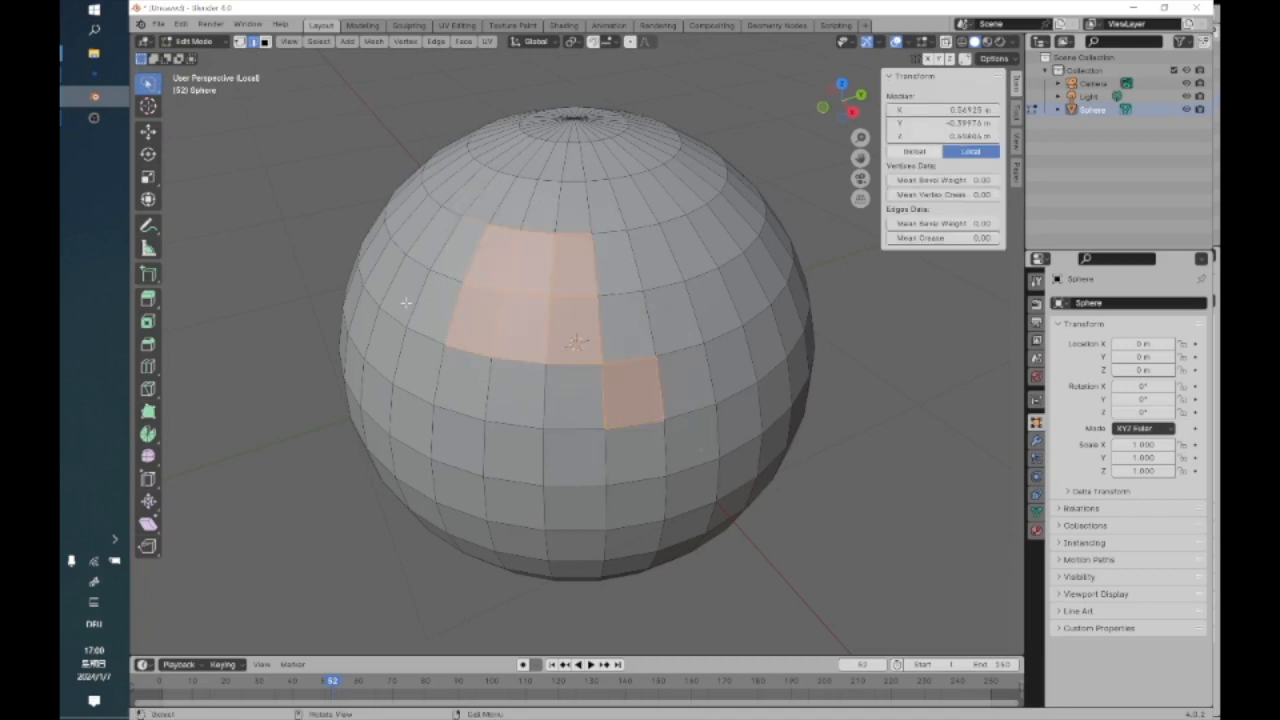
mouse_move(412, 448)
left_mouse_down()
mouse_move(402, 412)
mouse_move(689, 427)
mouse_move(638, 570)
mouse_move(419, 474)
left_mouse_up()
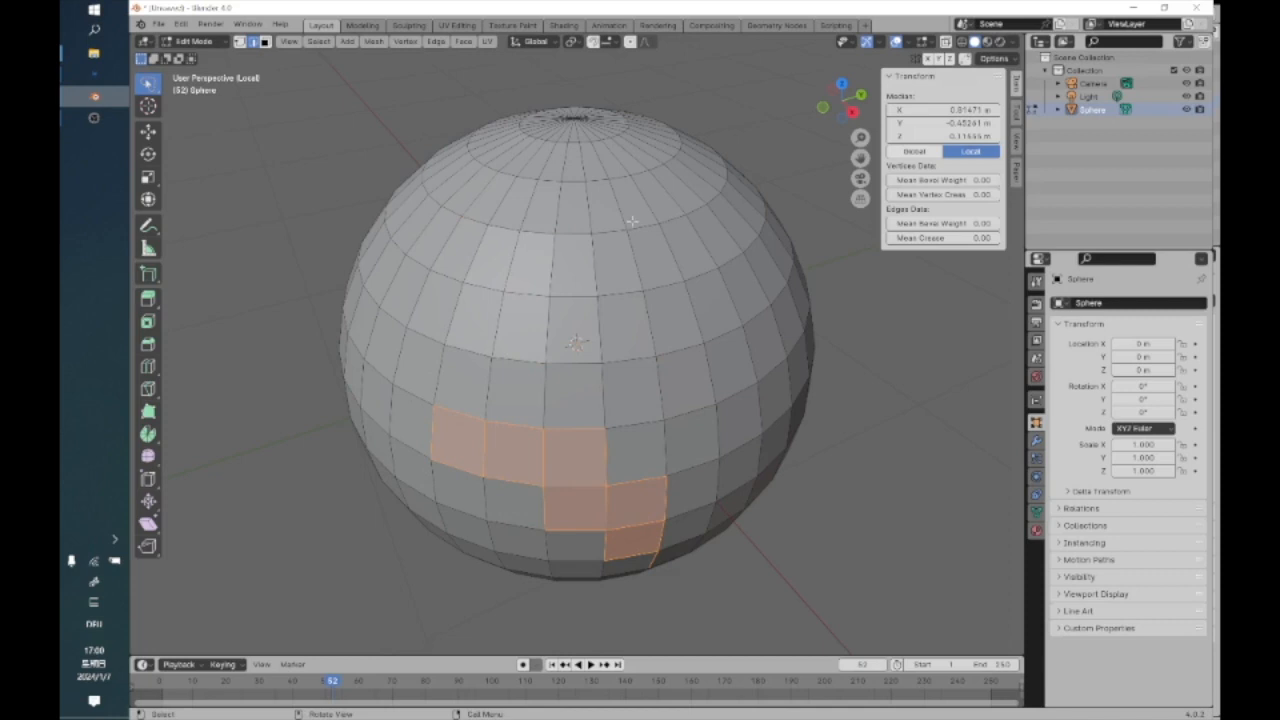
left_click(266, 189)
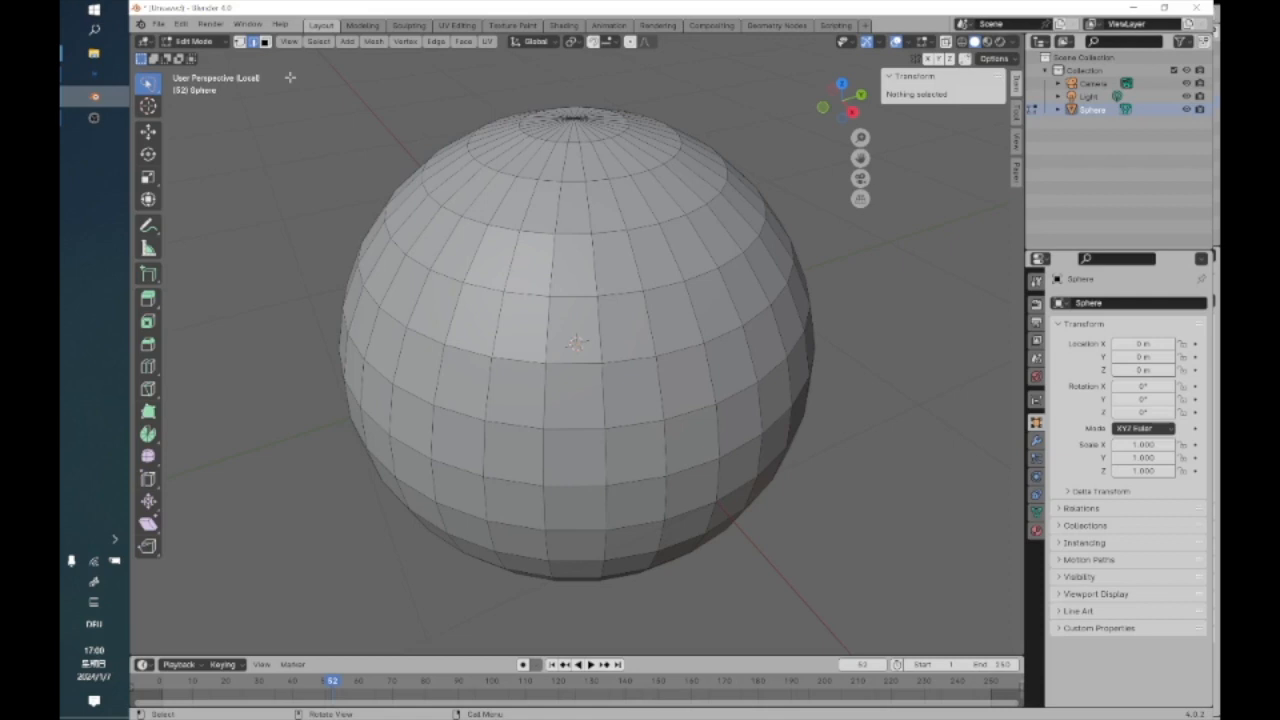
Select the whole sphere mesh, check it from around the sphere, and deselect everything
left_click(319, 41)
left_click(320, 43)
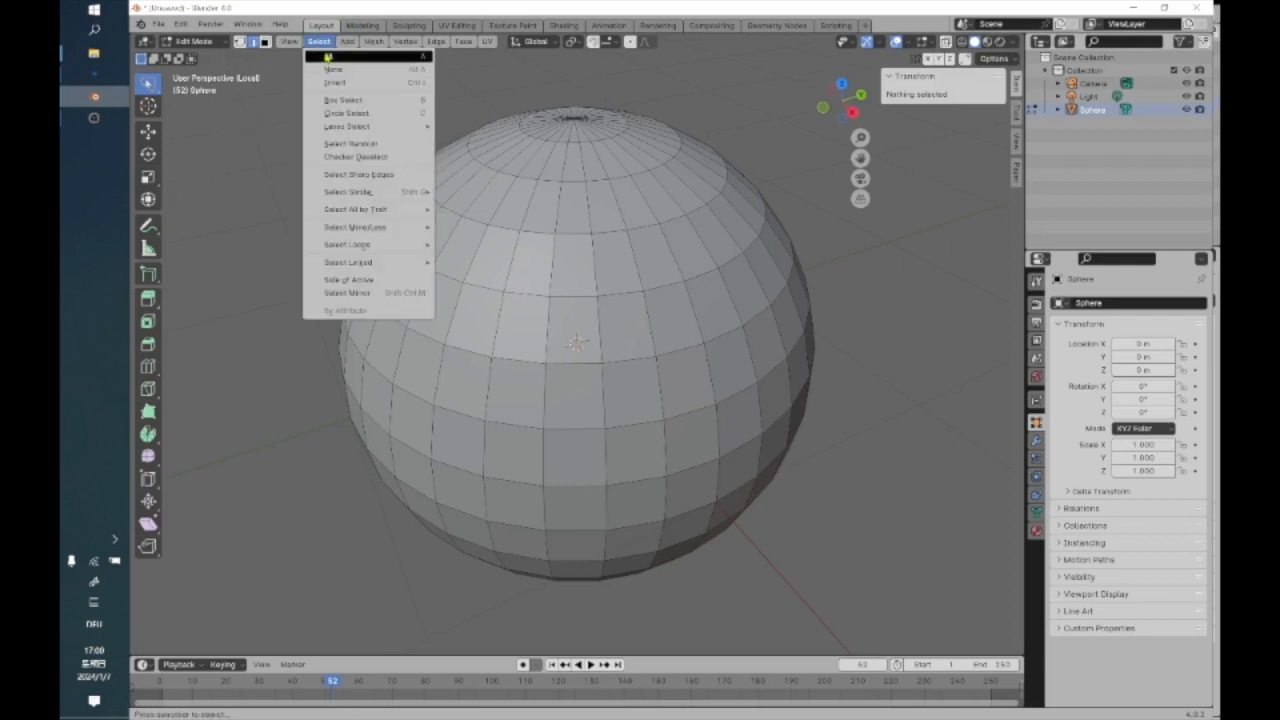
left_click(328, 56)
middle_click_drag(286, 324, 455, 310)
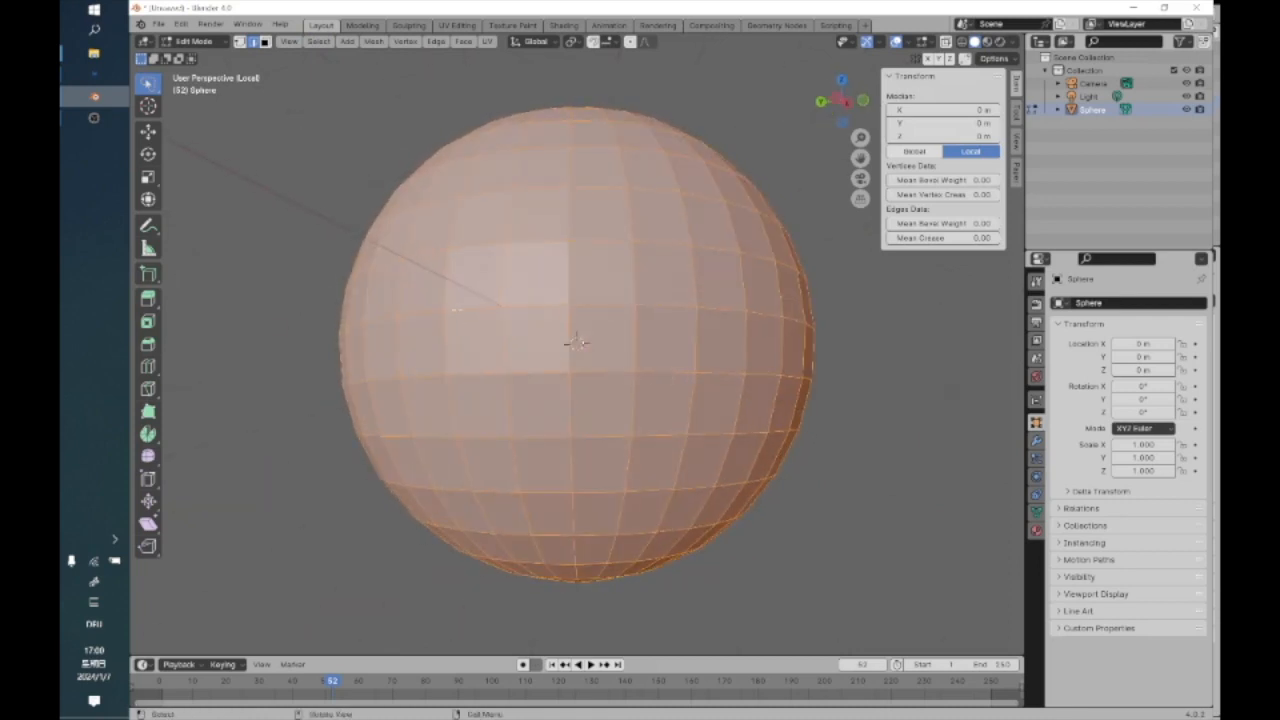
middle_click_drag(456, 310, 422, 300)
left_click(320, 42)
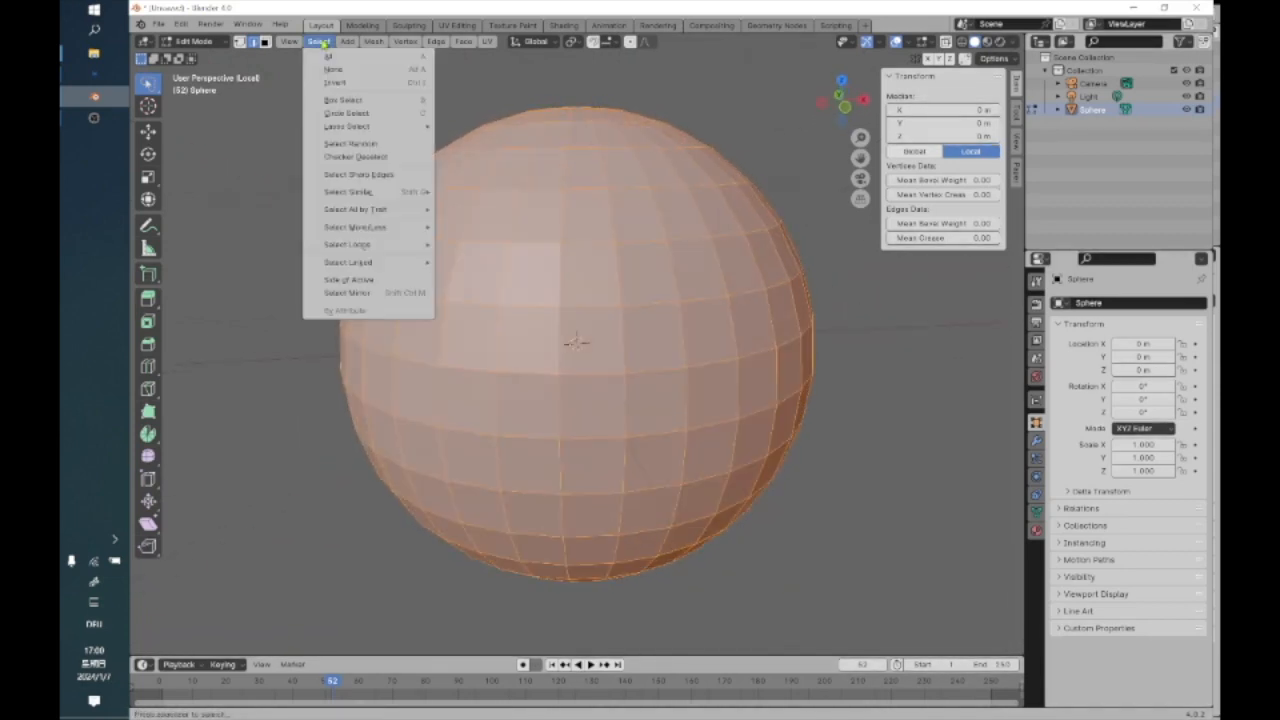
left_click(332, 72)
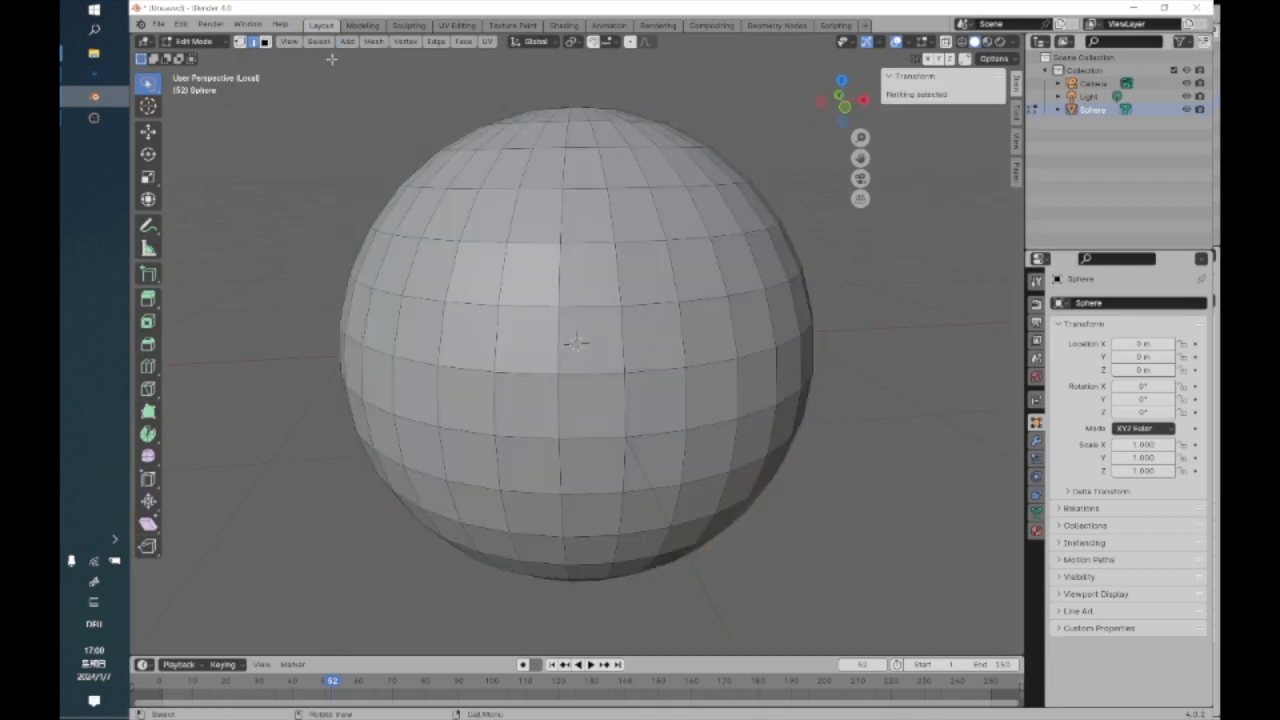
Lasso a two-by-two block of faces on the sphere's front and invert the selection
left_click(319, 43)
left_click(153, 91)
mouse_move(548, 227)
right_mouse_down("ctrl")
mouse_move(463, 266)
mouse_move(519, 424)
mouse_move(654, 398)
mouse_move(625, 255)
mouse_move(546, 205)
right_mouse_up("ctrl")
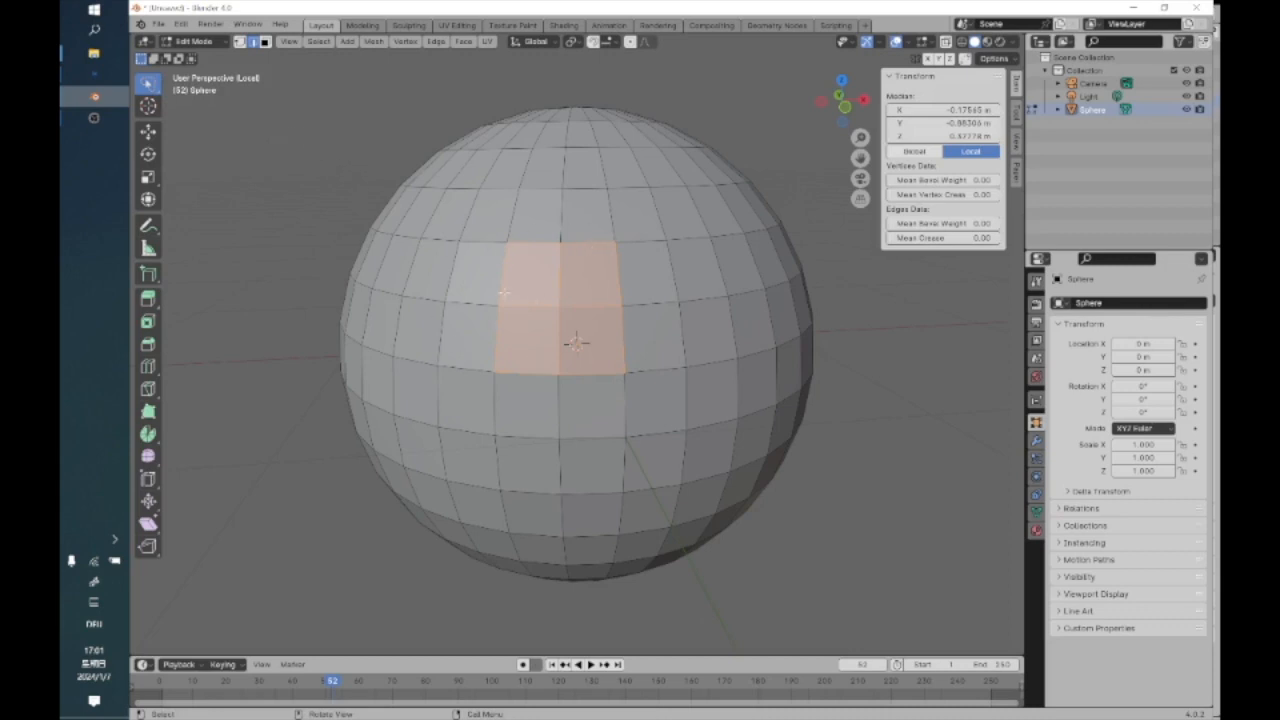
left_click(318, 41)
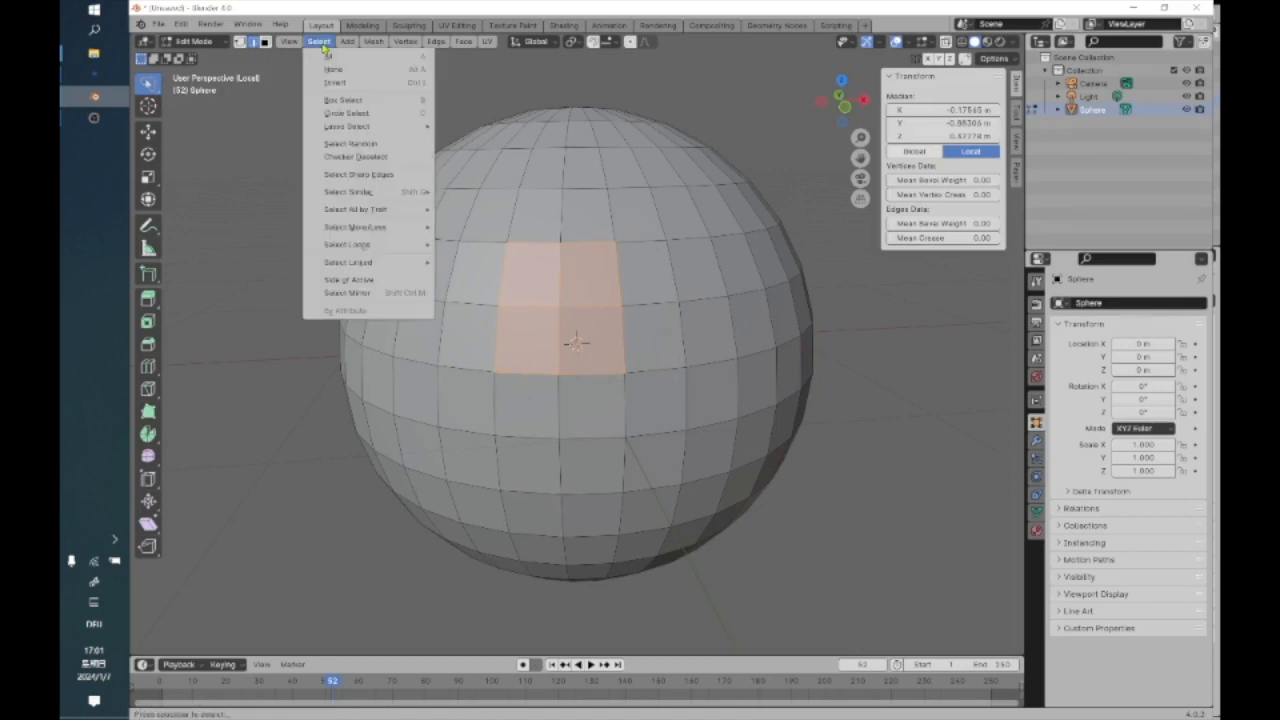
left_click(340, 81)
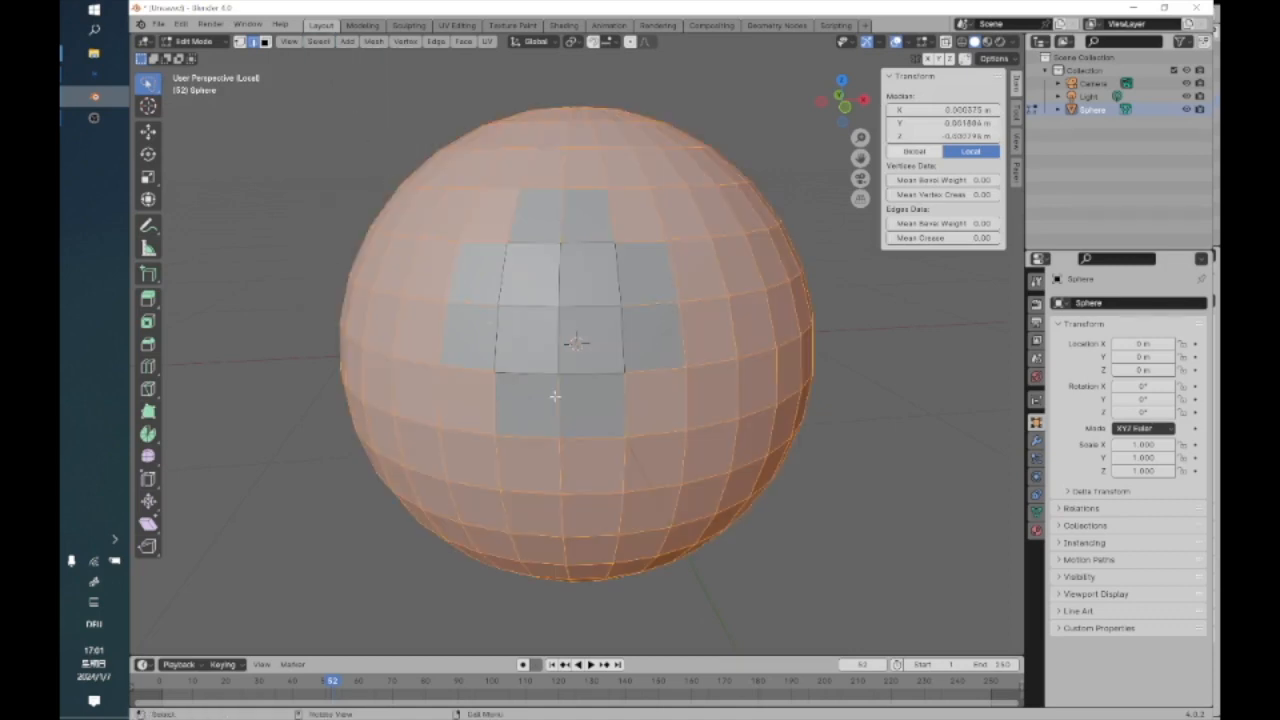
mouse_move(550, 394)
middle_mouse_down()
mouse_move(509, 423)
mouse_move(551, 392)
middle_mouse_up()
Examine the Box Select command and the available Lasso Select modes
left_click(320, 42)
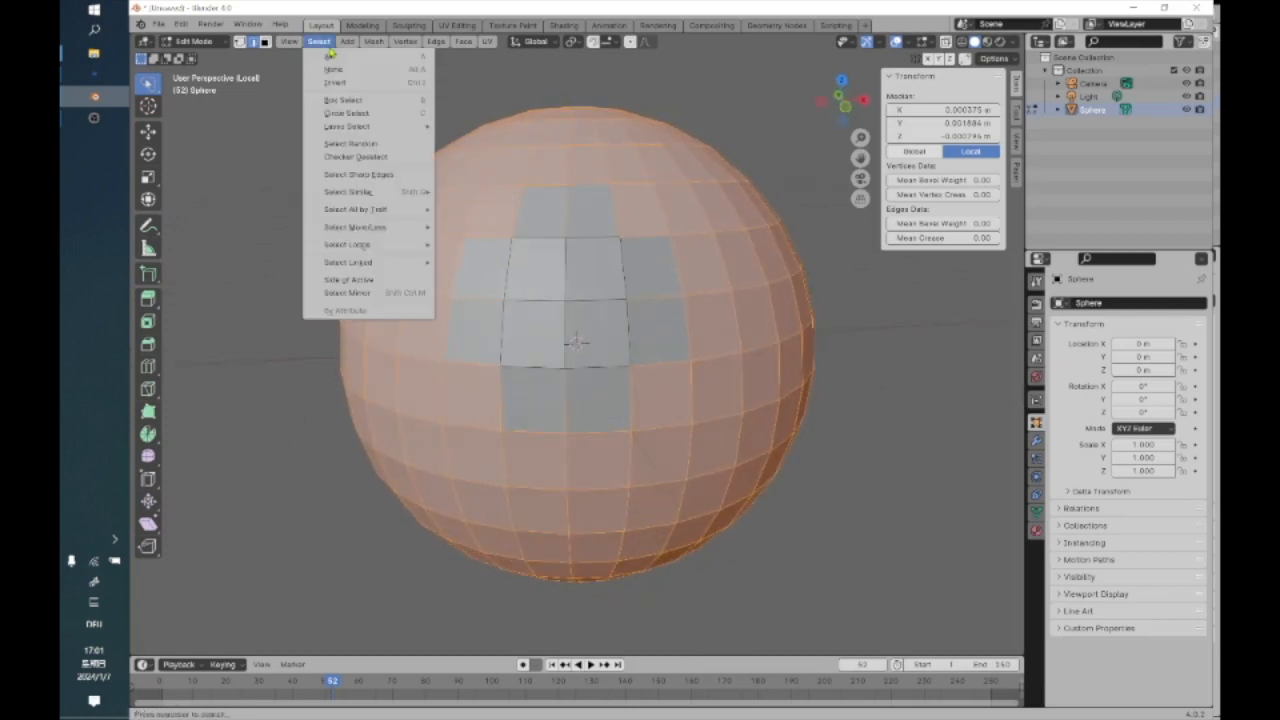
left_click(271, 149)
left_click(316, 43)
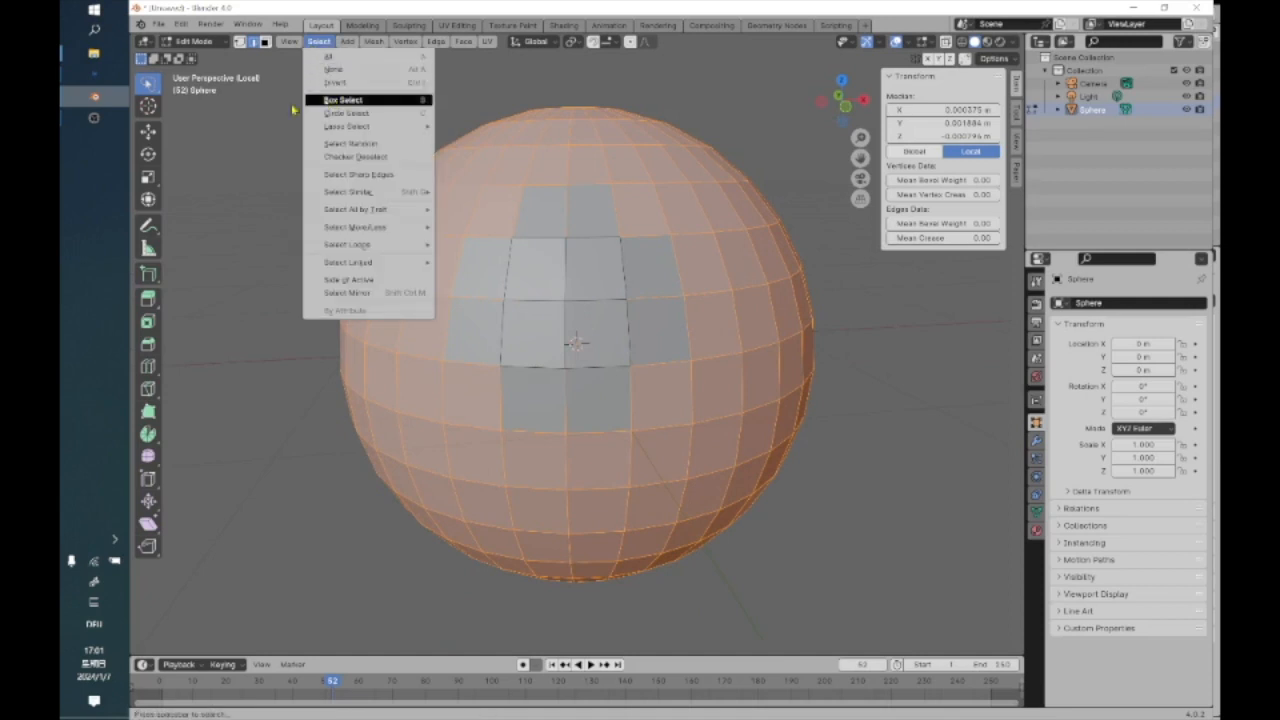
left_click(330, 96)
left_click(325, 42)
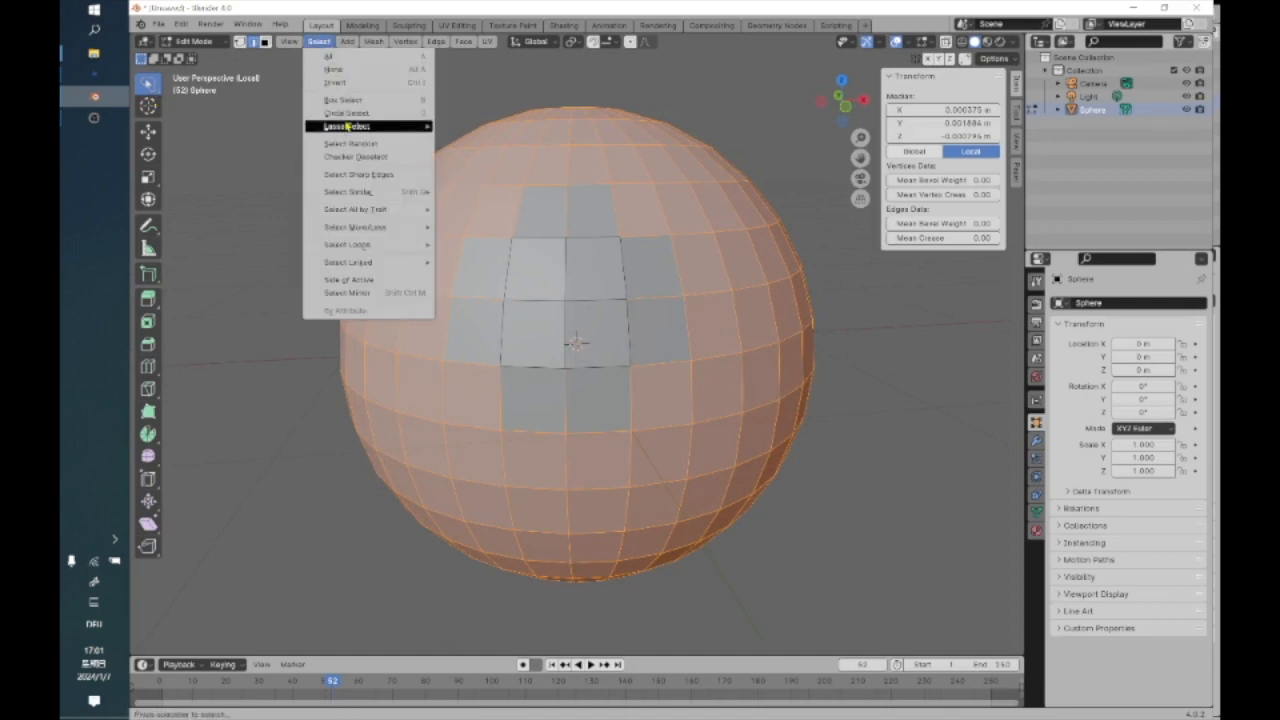
mouse_move(355, 130)
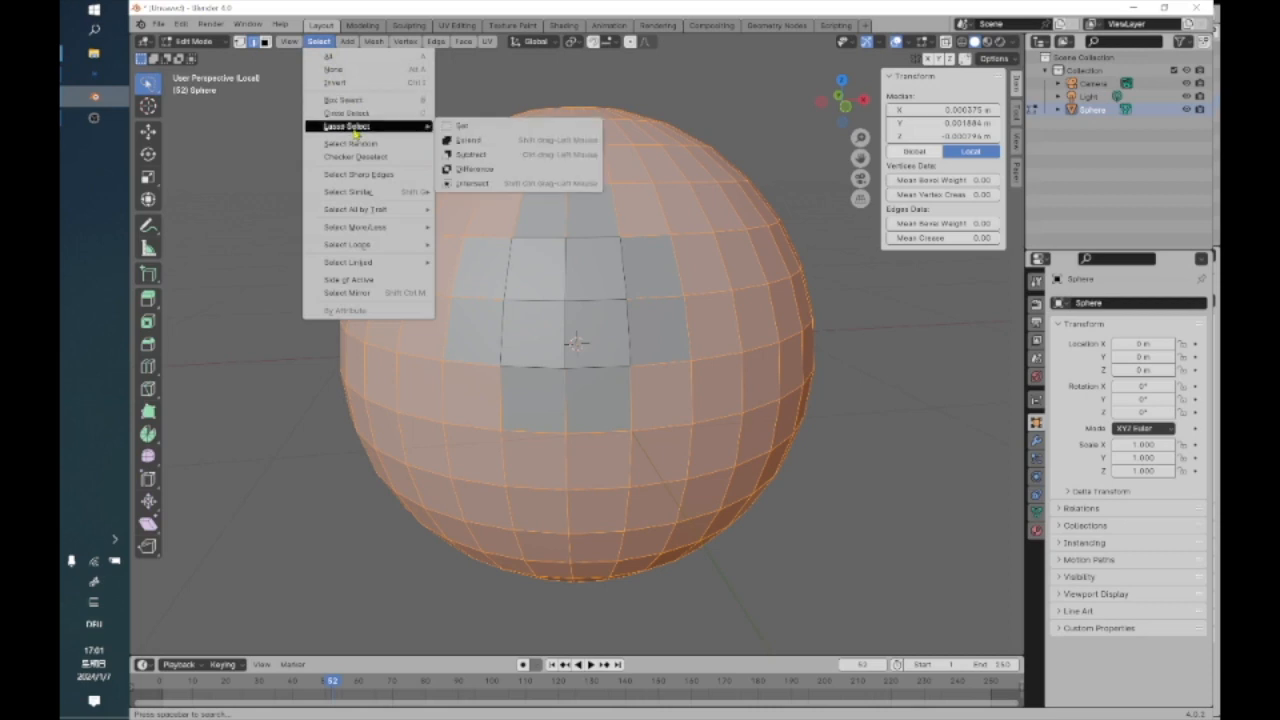
left_click(308, 160)
Clear the inverted selection and select random parts of the sphere with Select Random
left_click(314, 166)
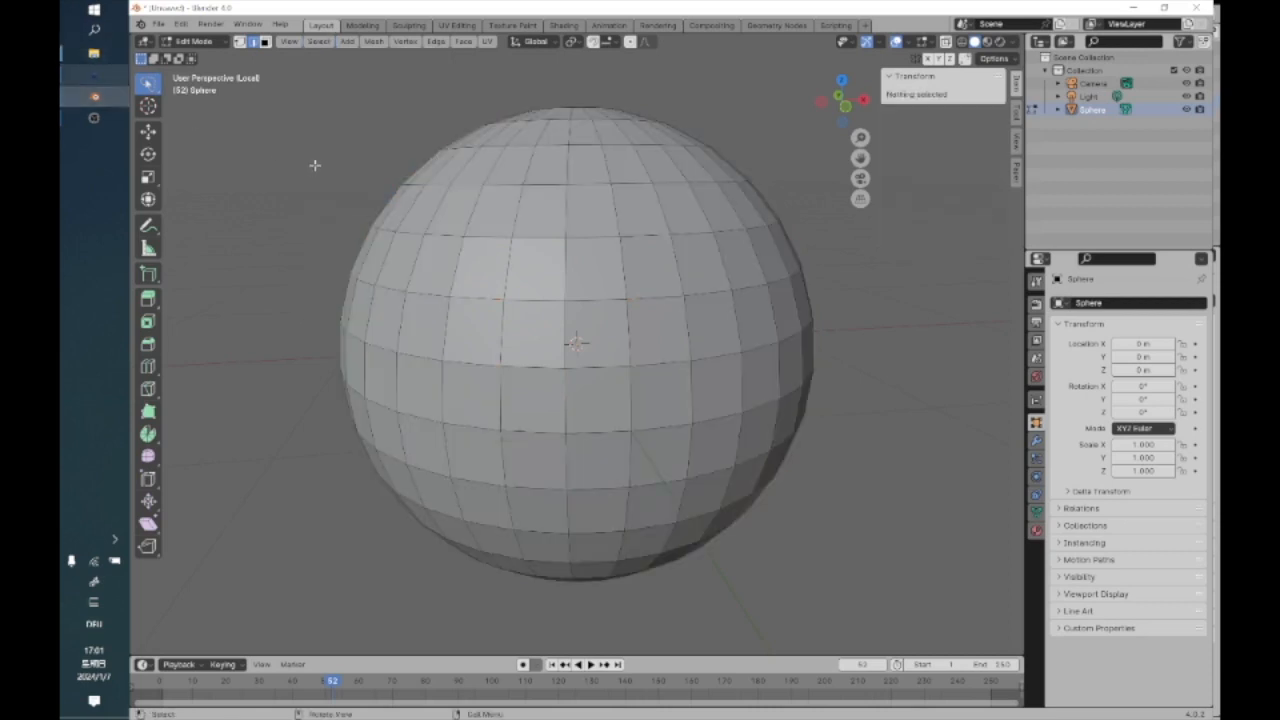
left_click(346, 42)
mouse_move(335, 48)
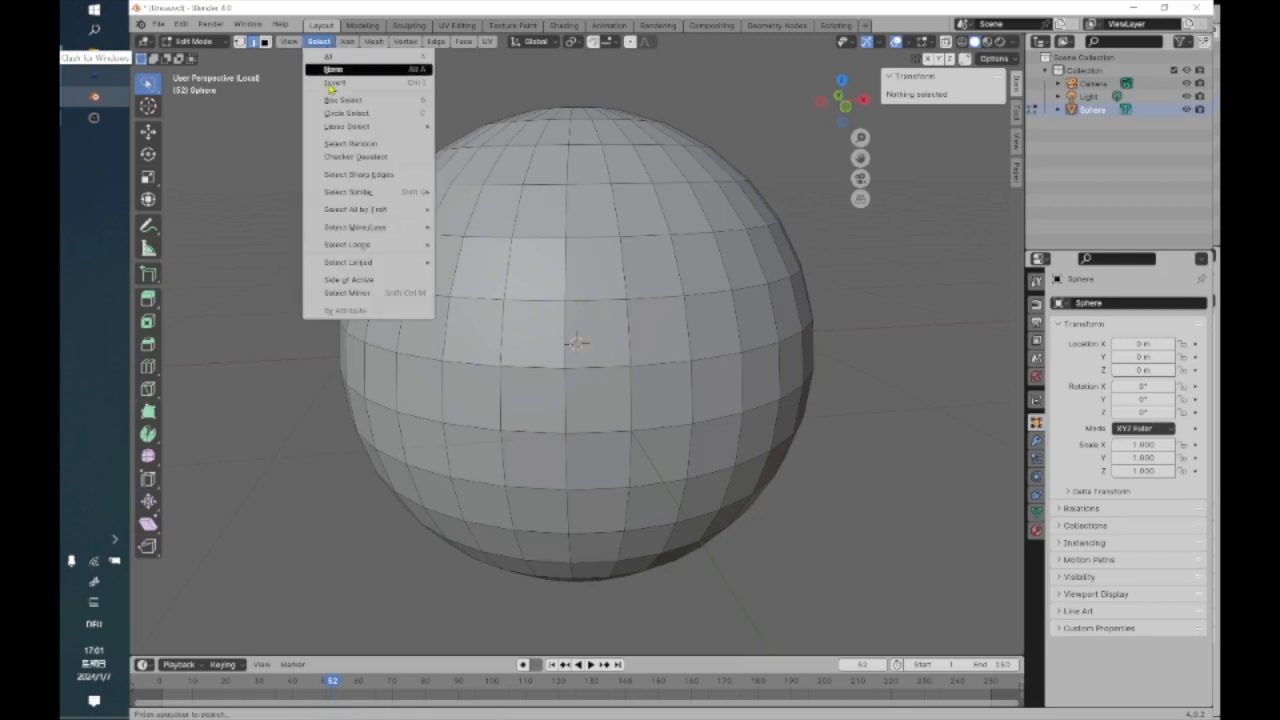
left_click(340, 143)
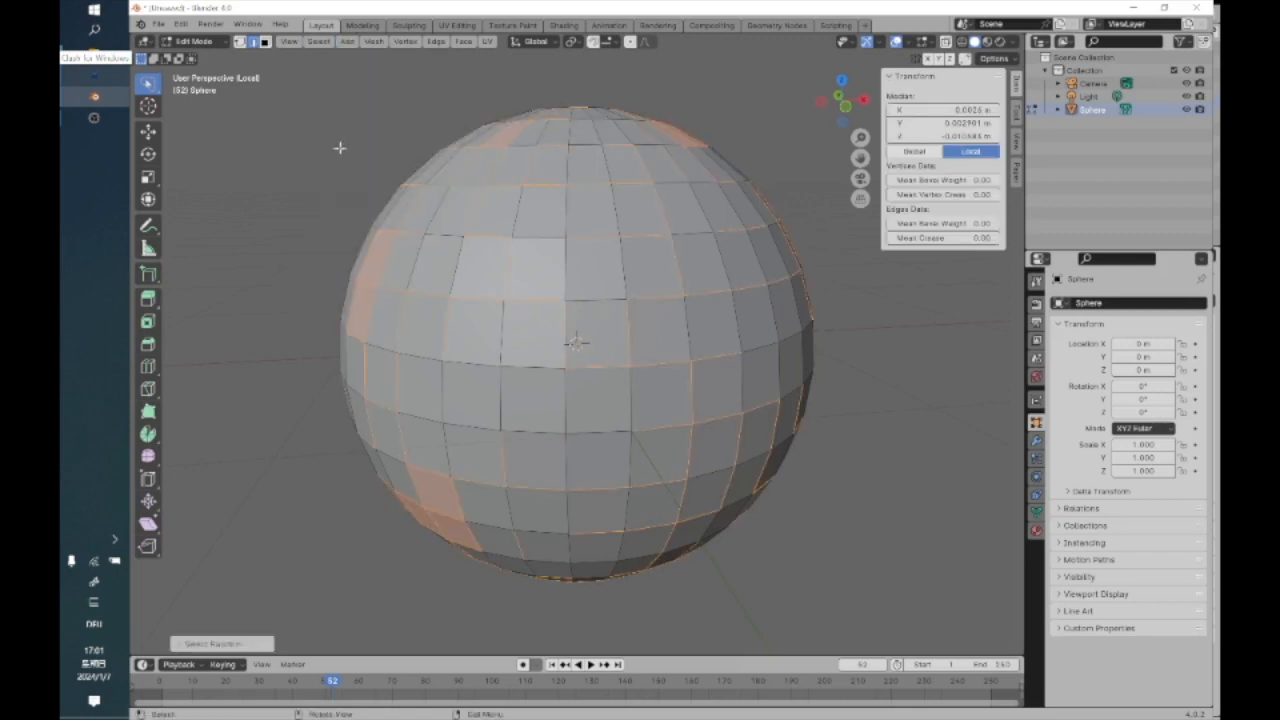
middle_click_drag(382, 320, 382, 358)
Run Select Sharp Edges on the sphere and clear the selection
left_click(321, 42)
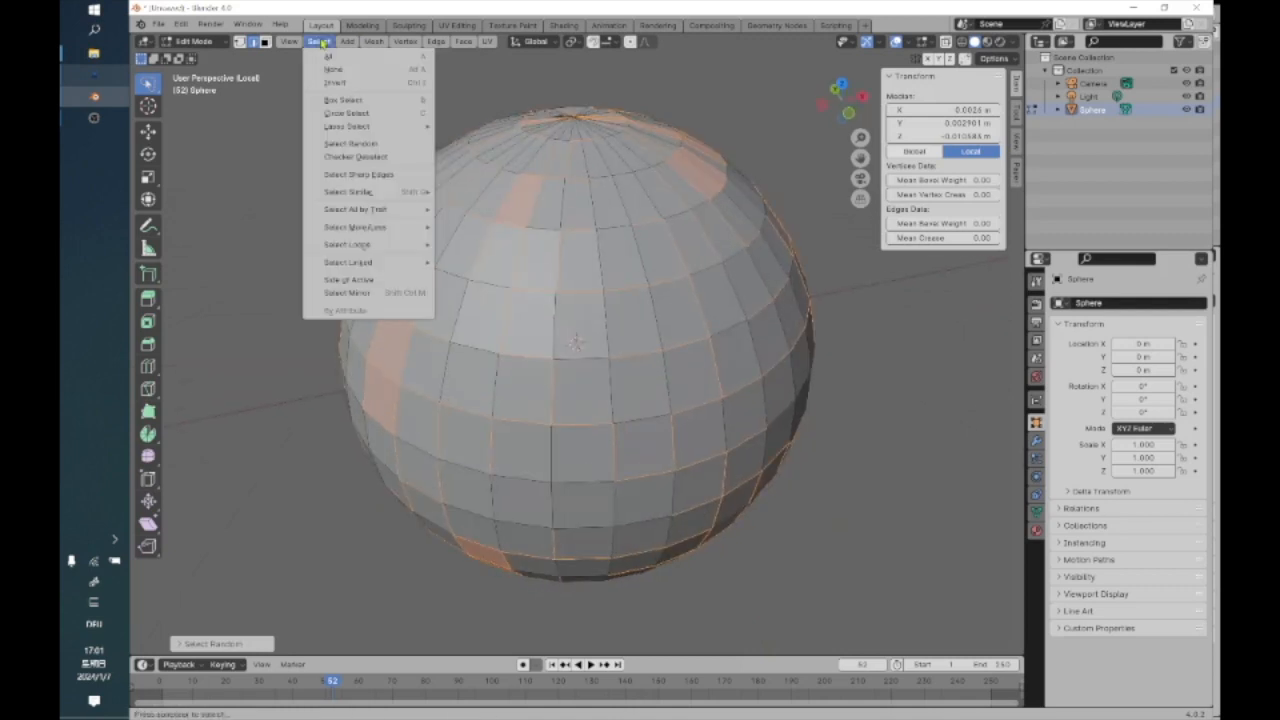
left_click(367, 176)
left_click(325, 190)
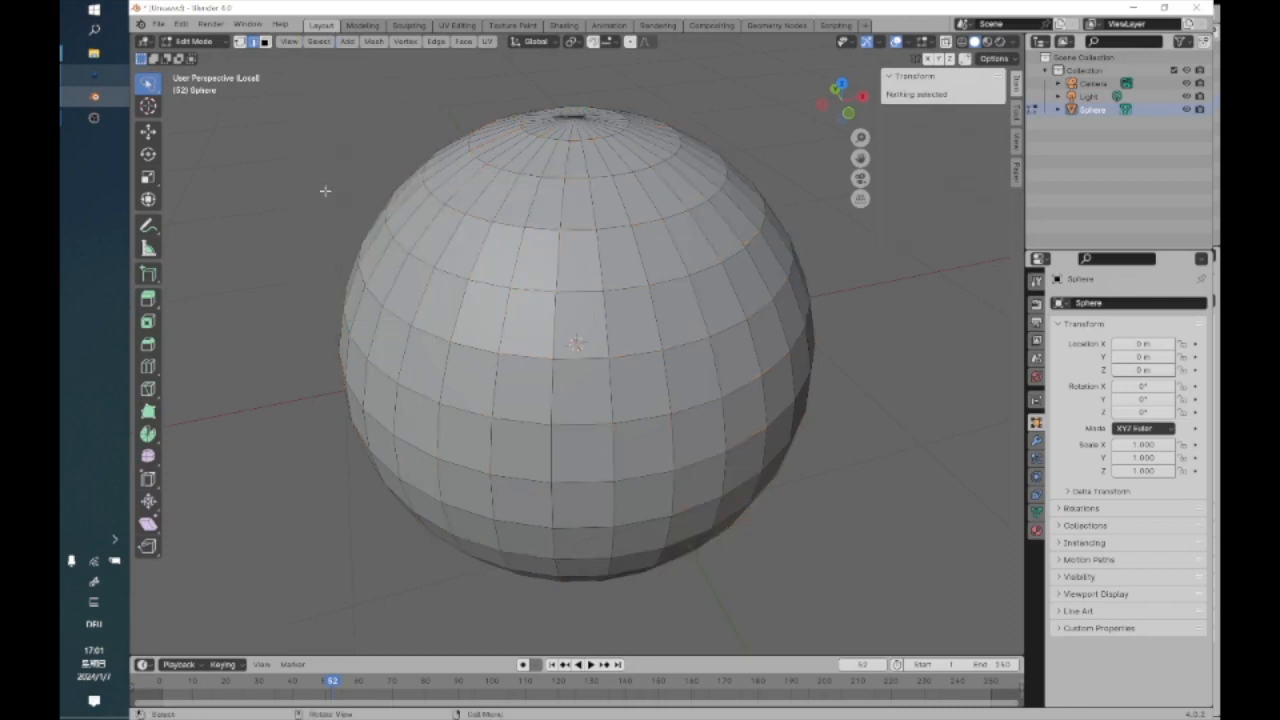
Mark a single horizontal edge on the sphere's upper front as sharp and deselect it
left_click(528, 293)
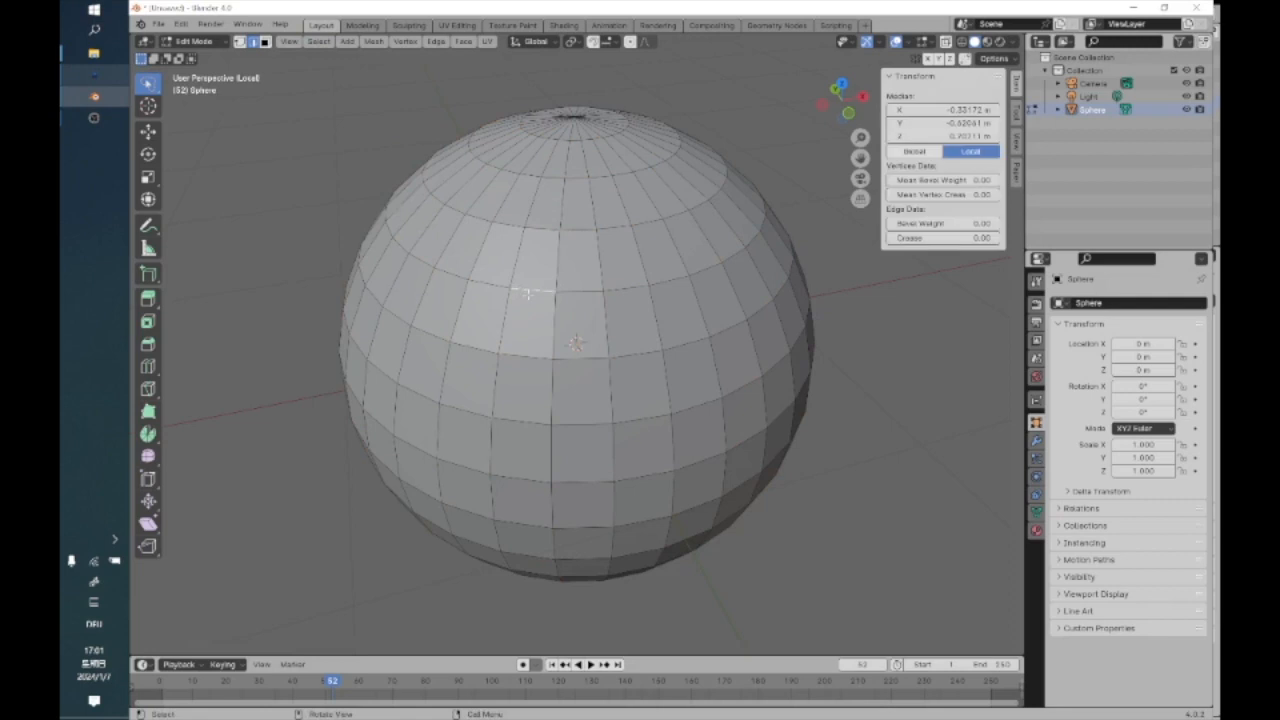
left_click(436, 41)
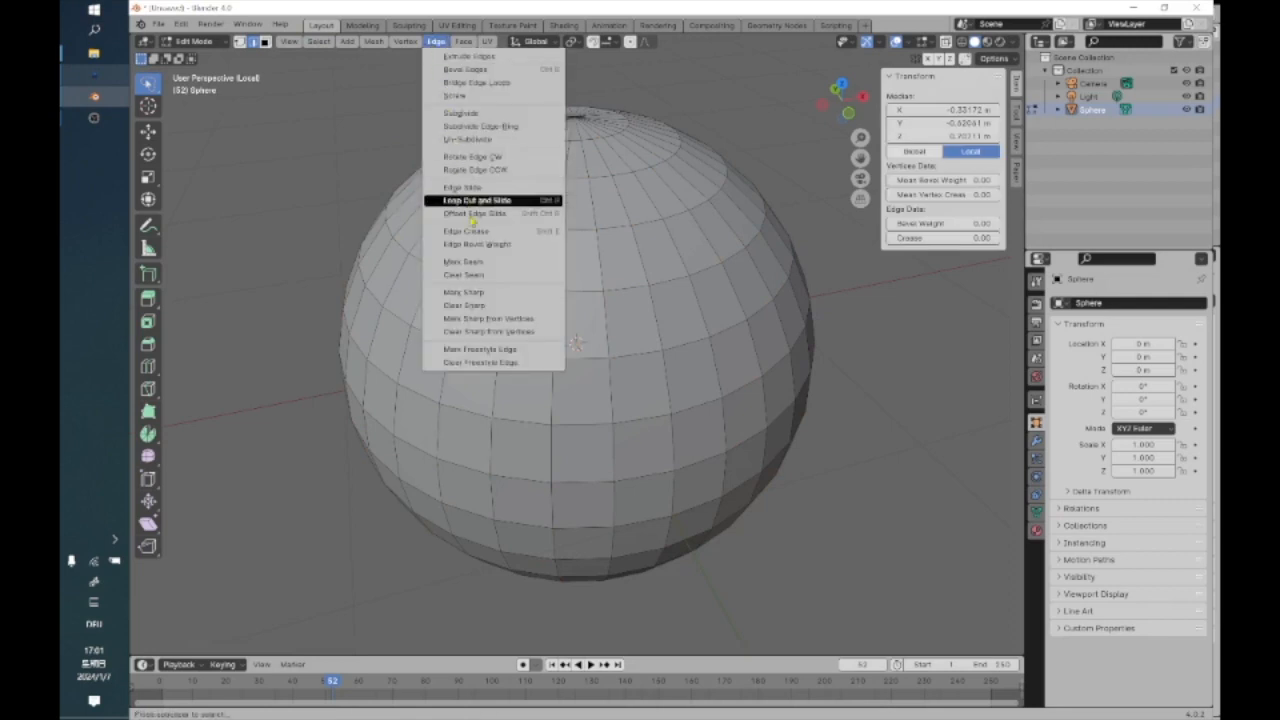
left_click(476, 292)
left_click(320, 208)
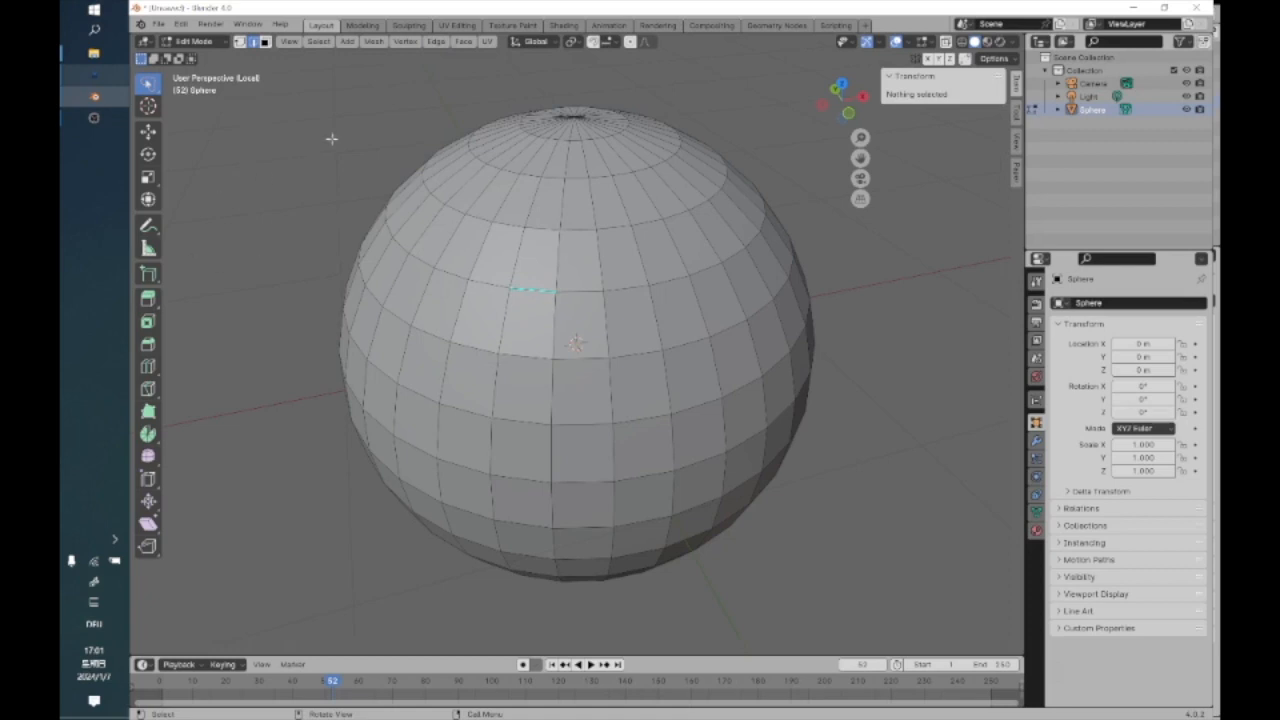
Repeat Select Sharp Edges with the marked edge in place, and clear the selection
left_click(318, 41)
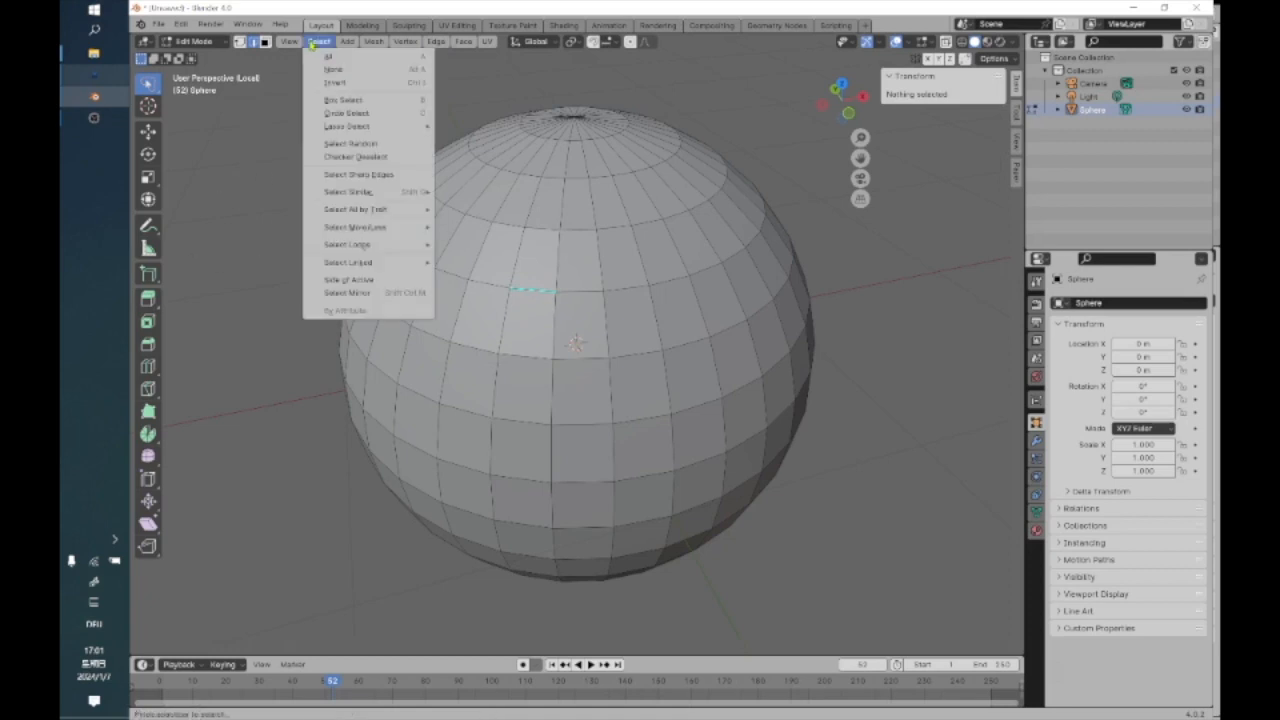
left_click(327, 175)
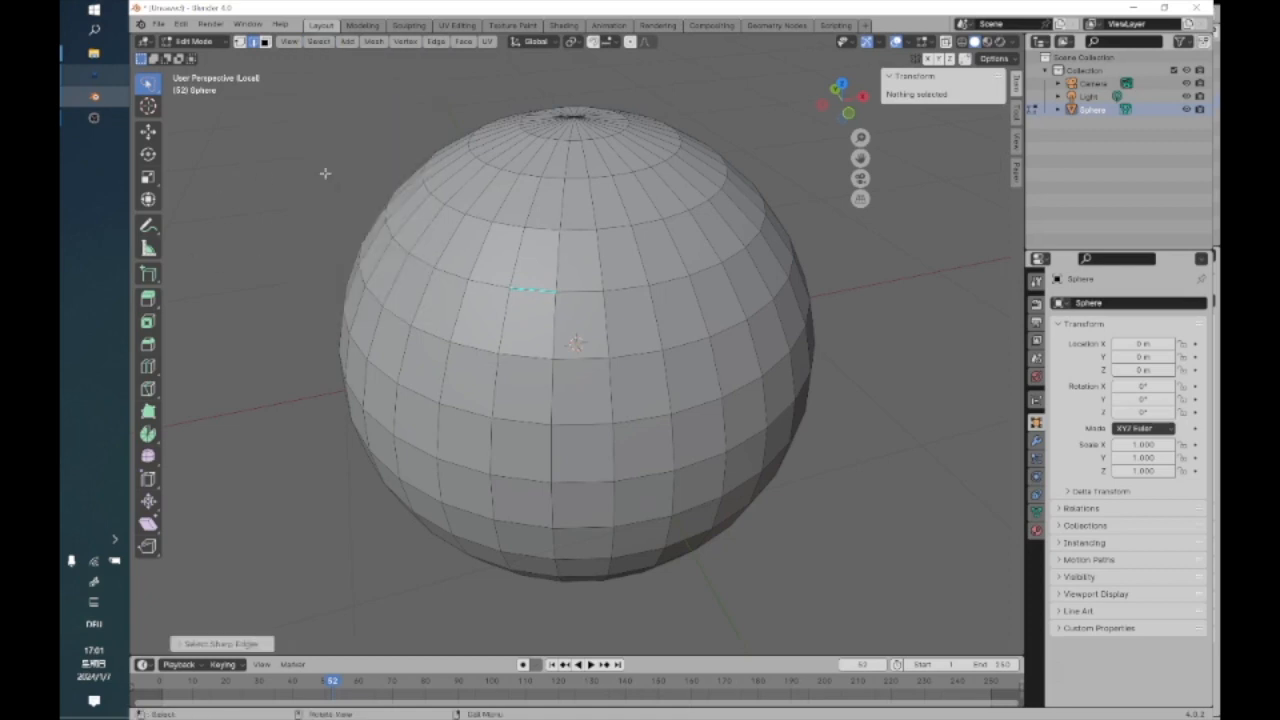
left_click(356, 229)
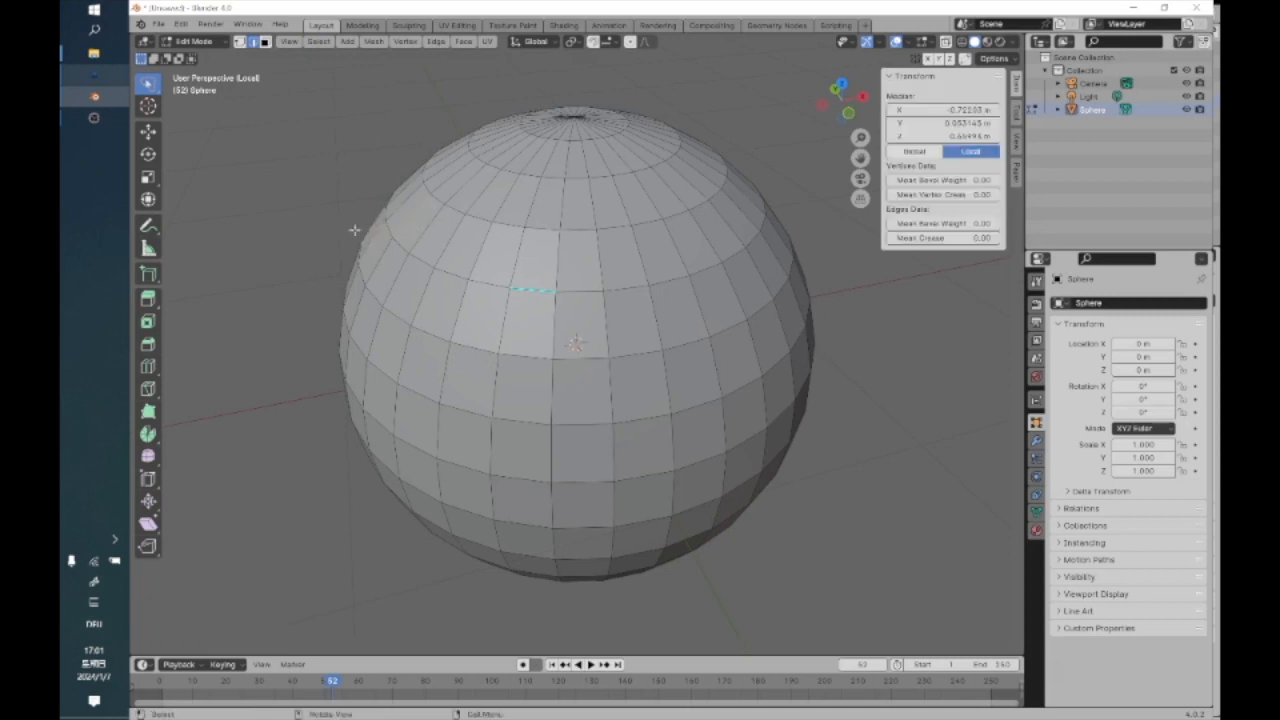
left_click(357, 80)
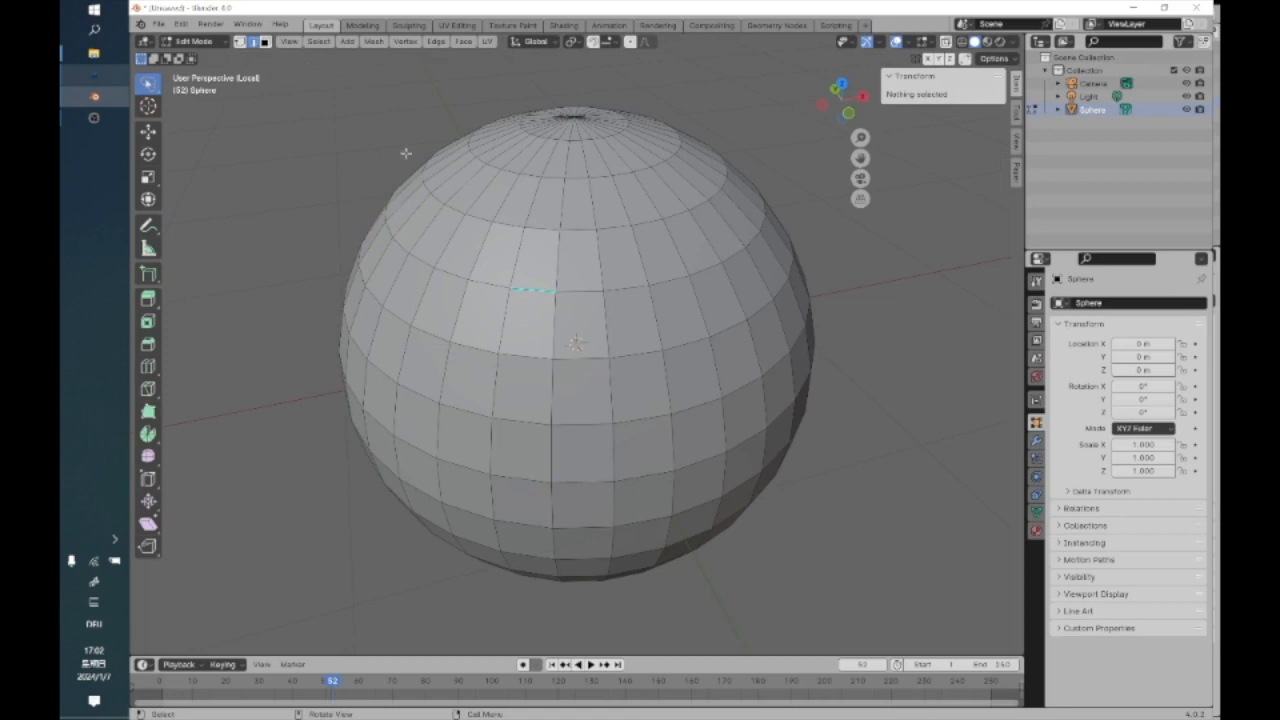
Select the sharp-marked horizontal edge on the sphere's upper front and apply Mark Sharp to it again
left_click(521, 289)
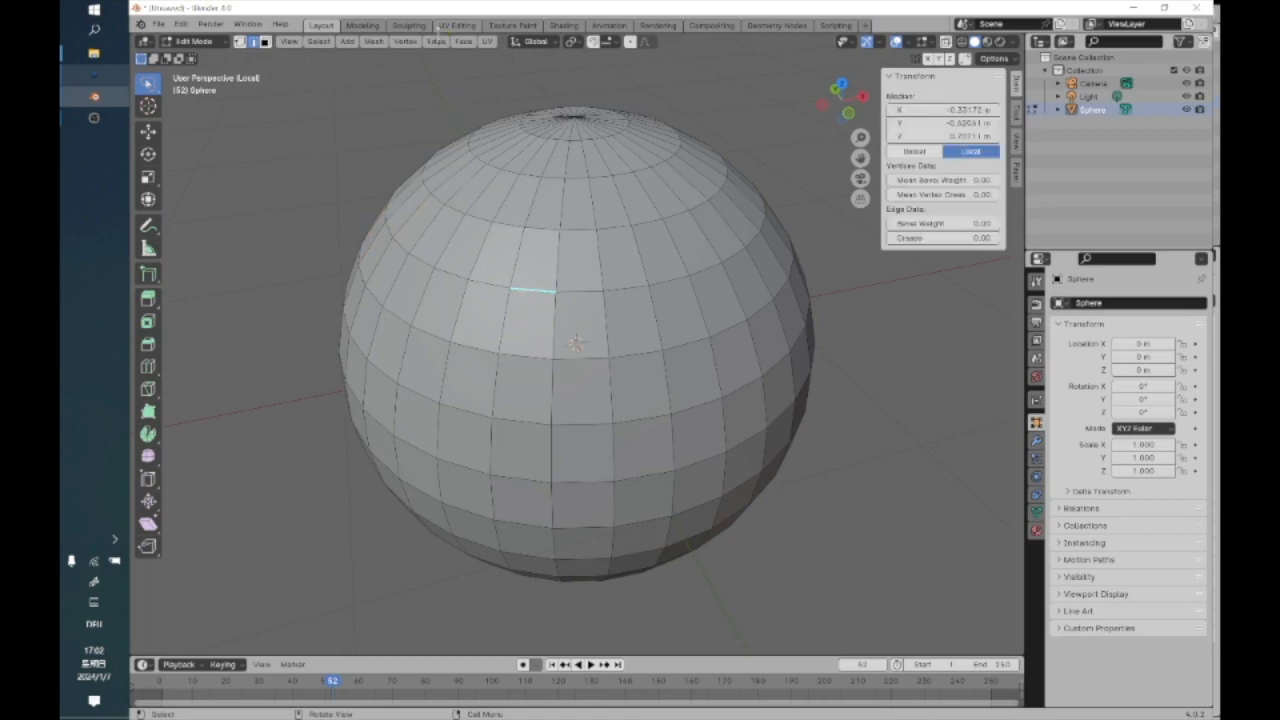
left_click(437, 41)
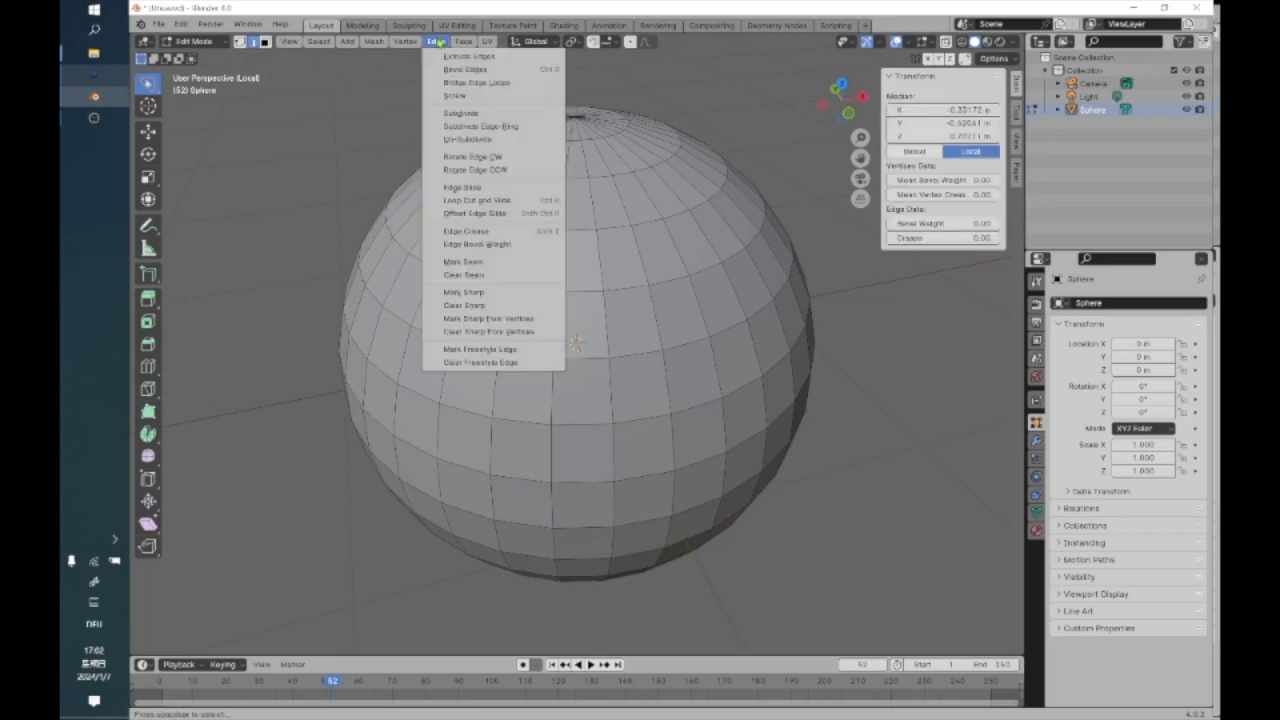
left_click(463, 292)
left_click(322, 41)
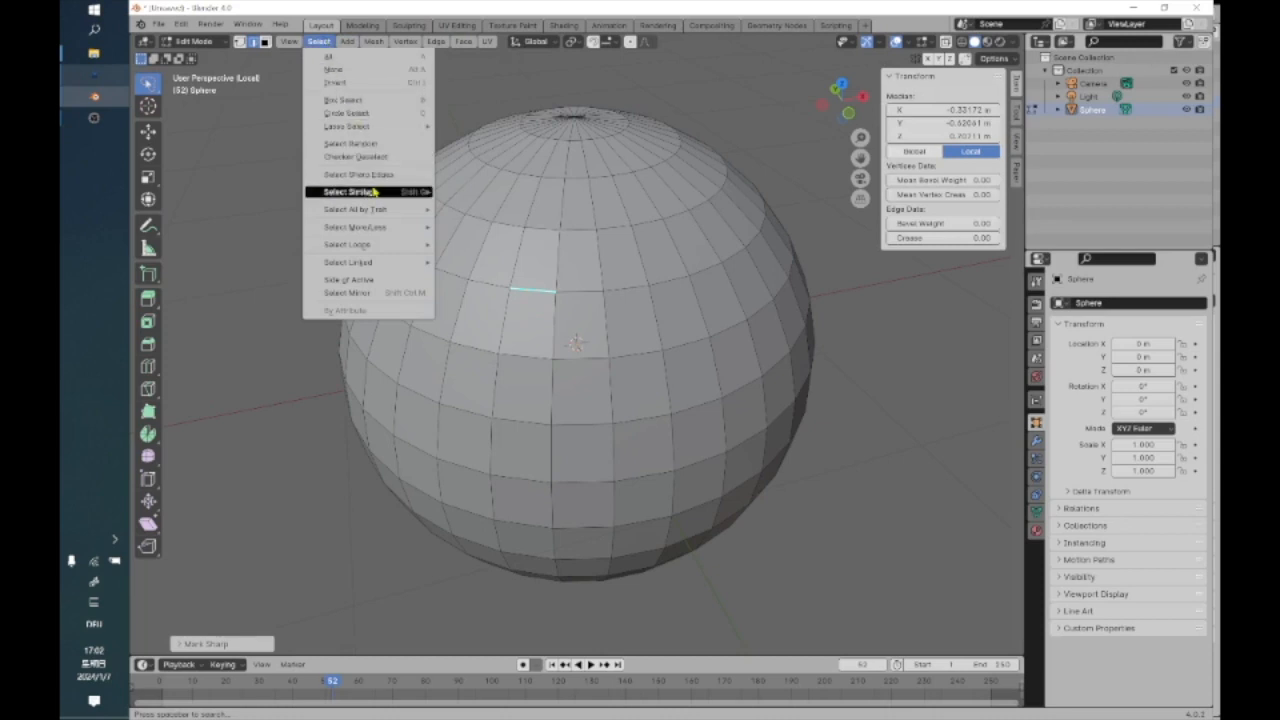
mouse_move(374, 192)
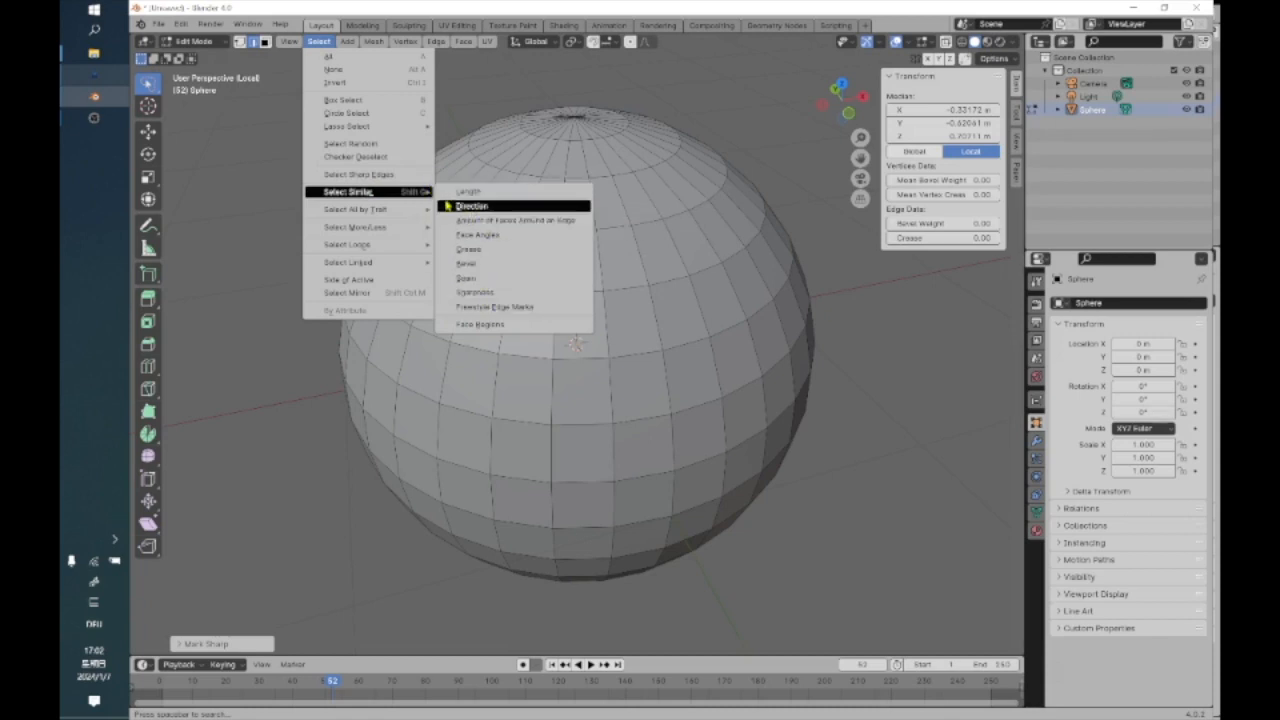
mouse_move(392, 212)
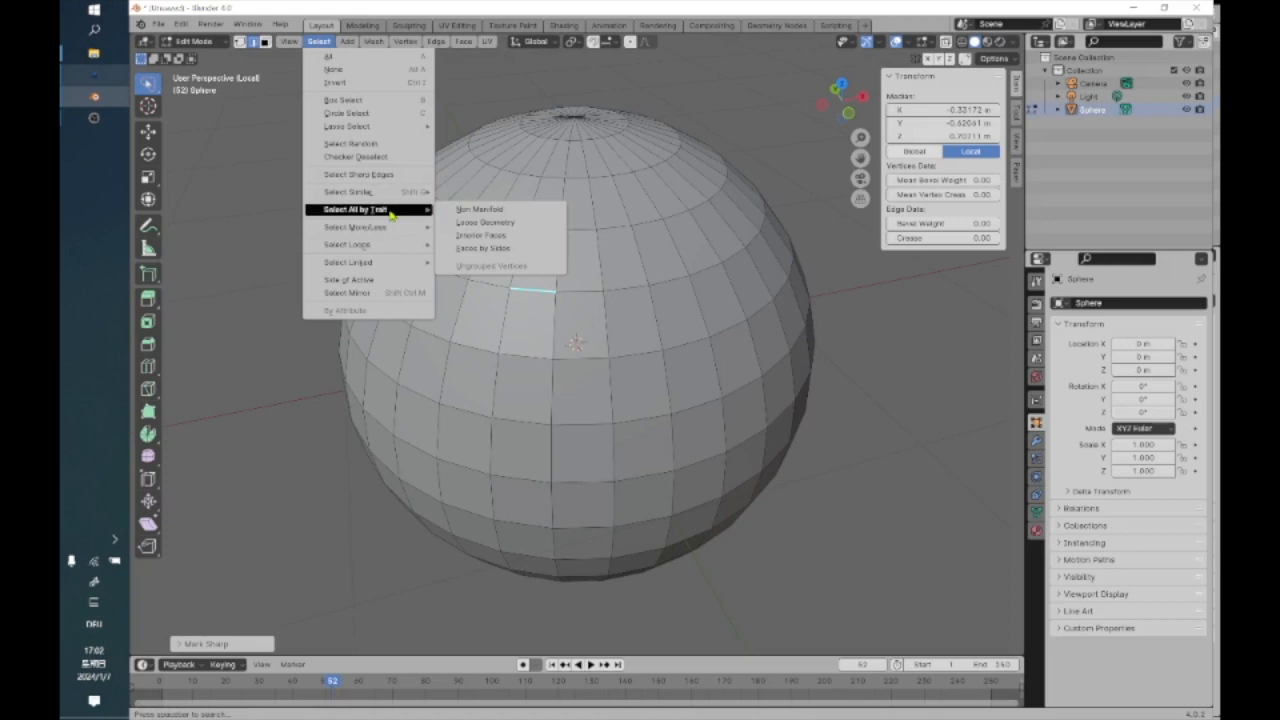
mouse_move(393, 250)
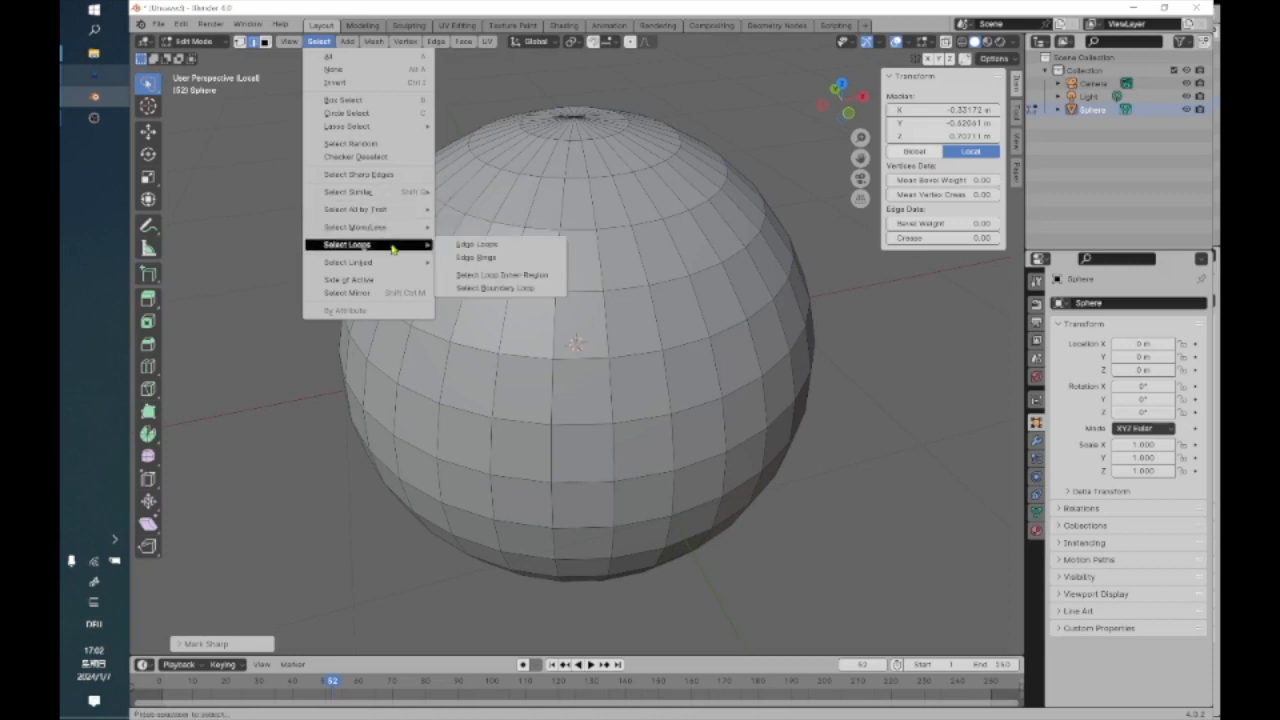
mouse_move(315, 203)
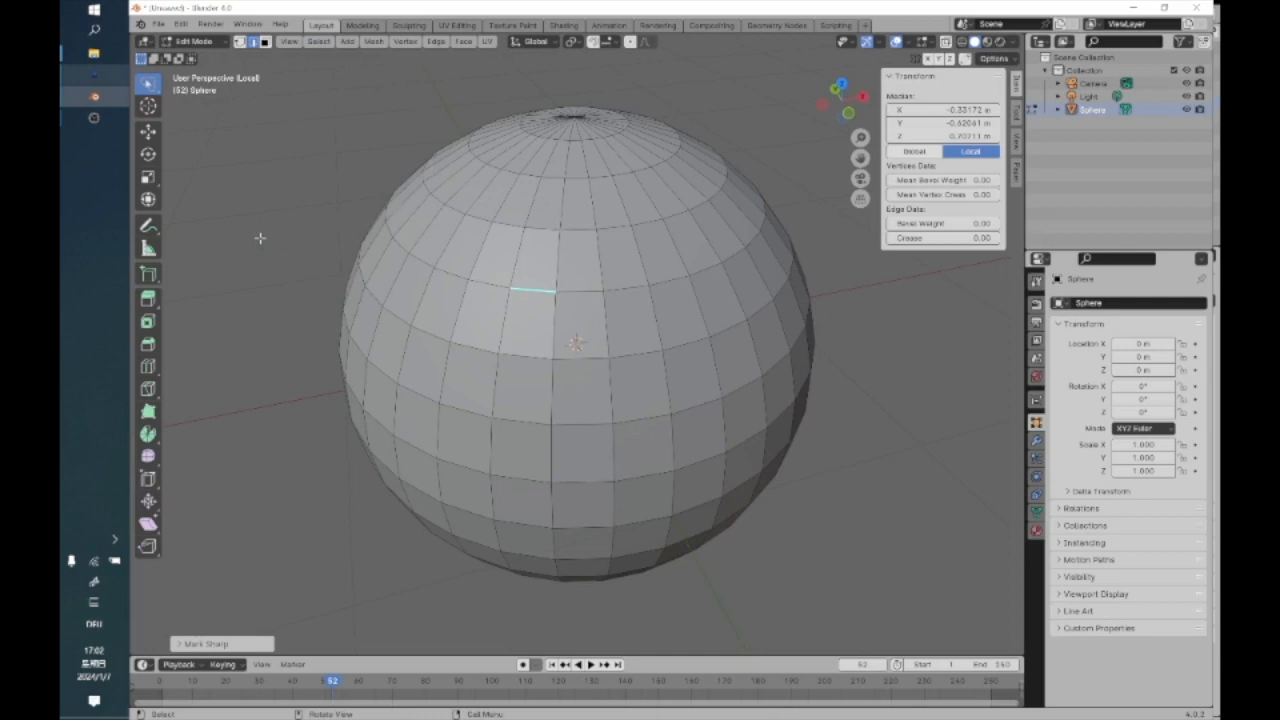
Clear the sharp mark from the horizontal edge on the sphere's upper front and deselect it
left_click(530, 226)
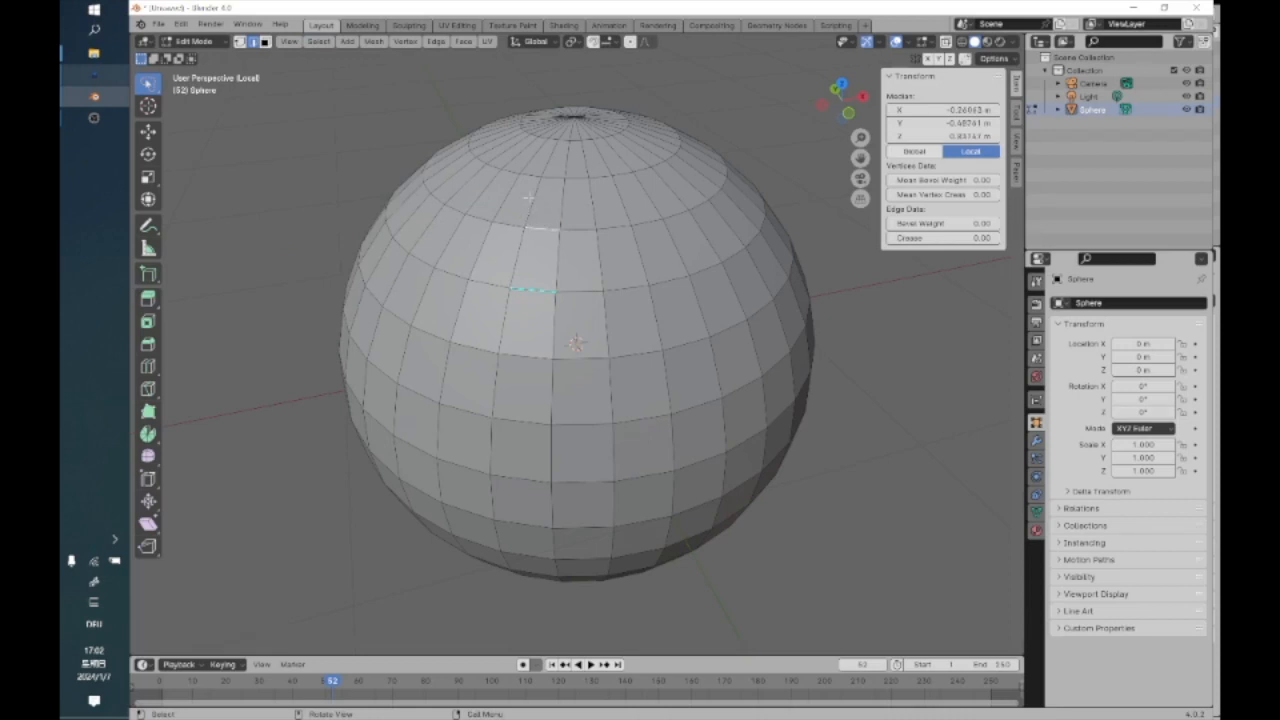
left_click(538, 192)
left_click(519, 290)
left_click(436, 41)
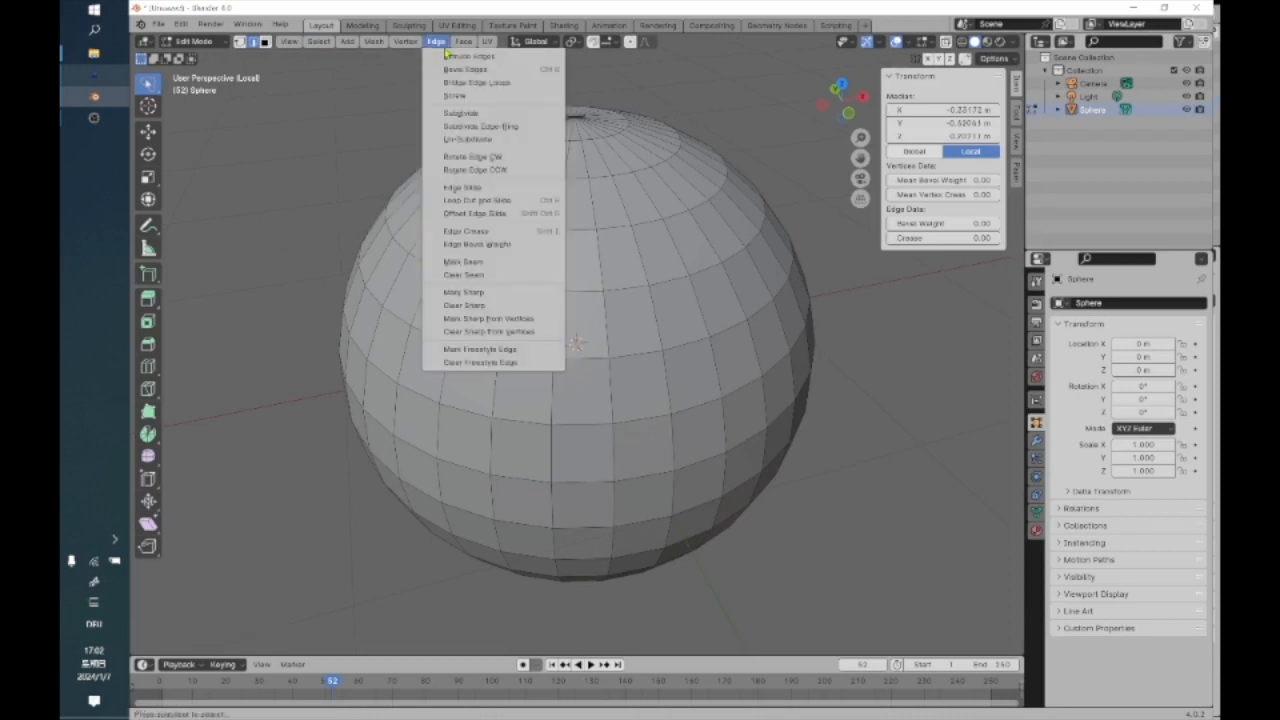
left_click(480, 305)
left_click(266, 266)
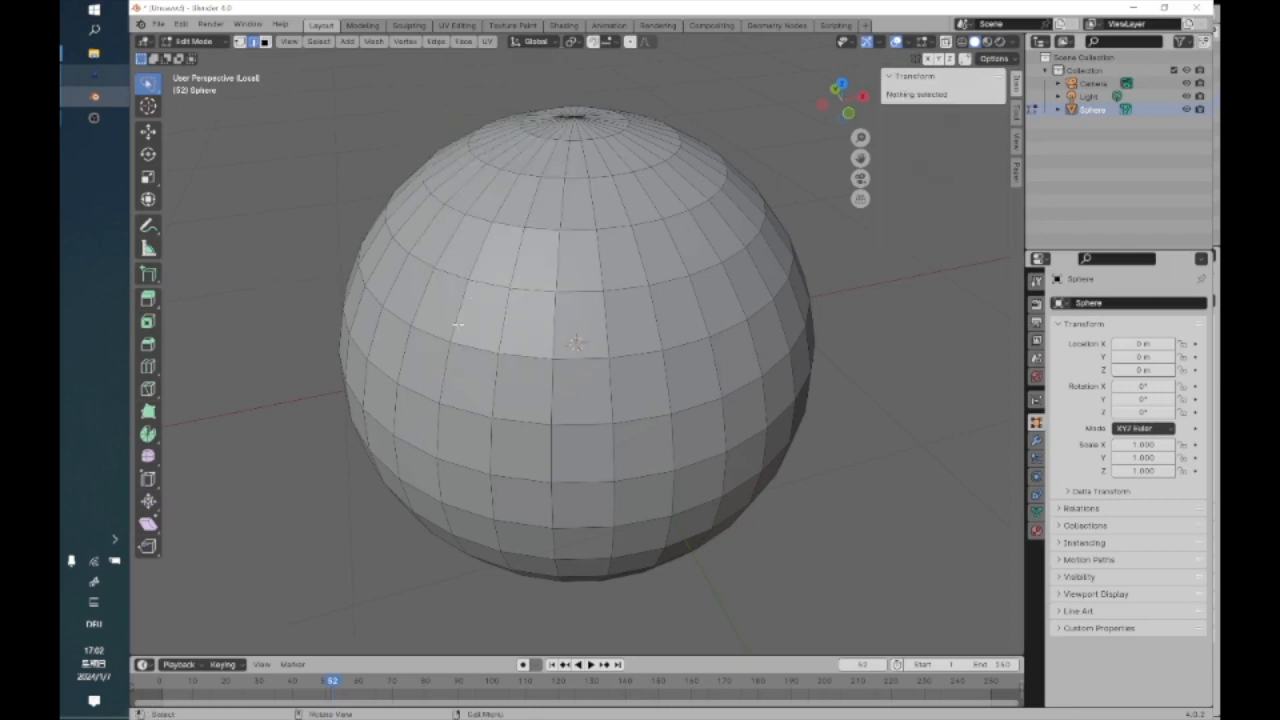
Select a vertical edge on the sphere's front and extend the selection to its full edge loop with Select Loops
left_click(457, 313)
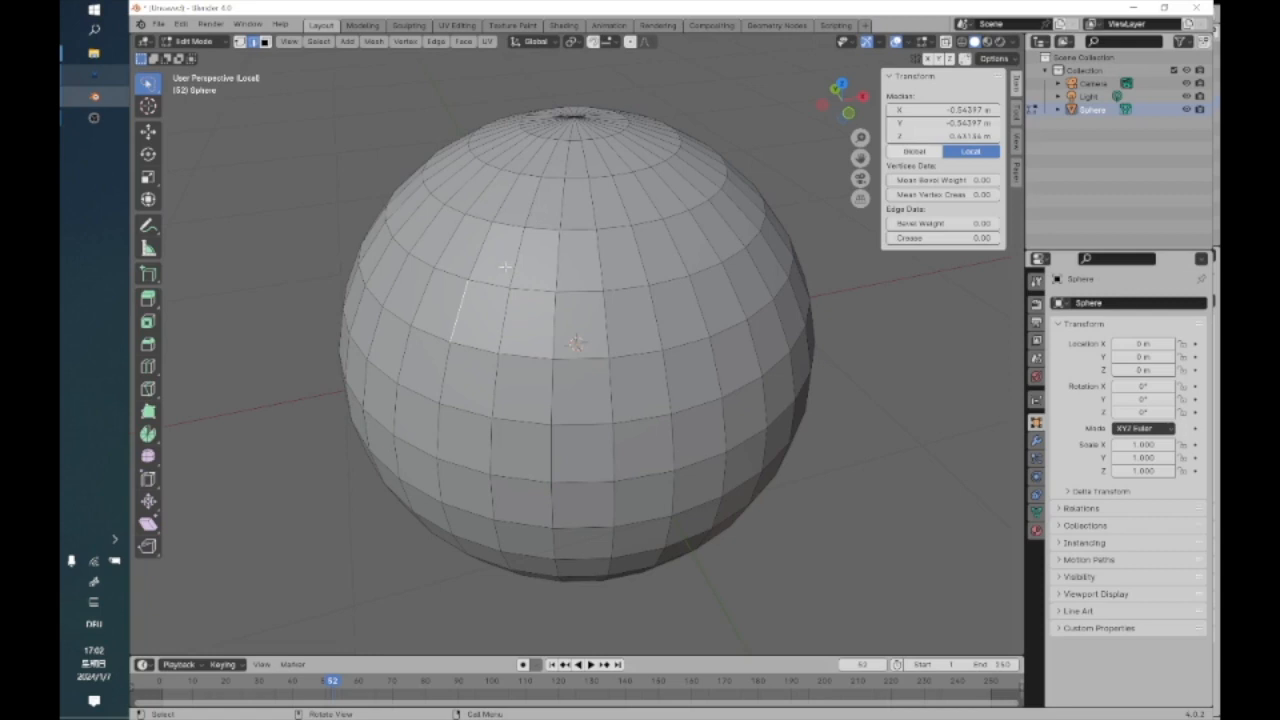
left_click(318, 41)
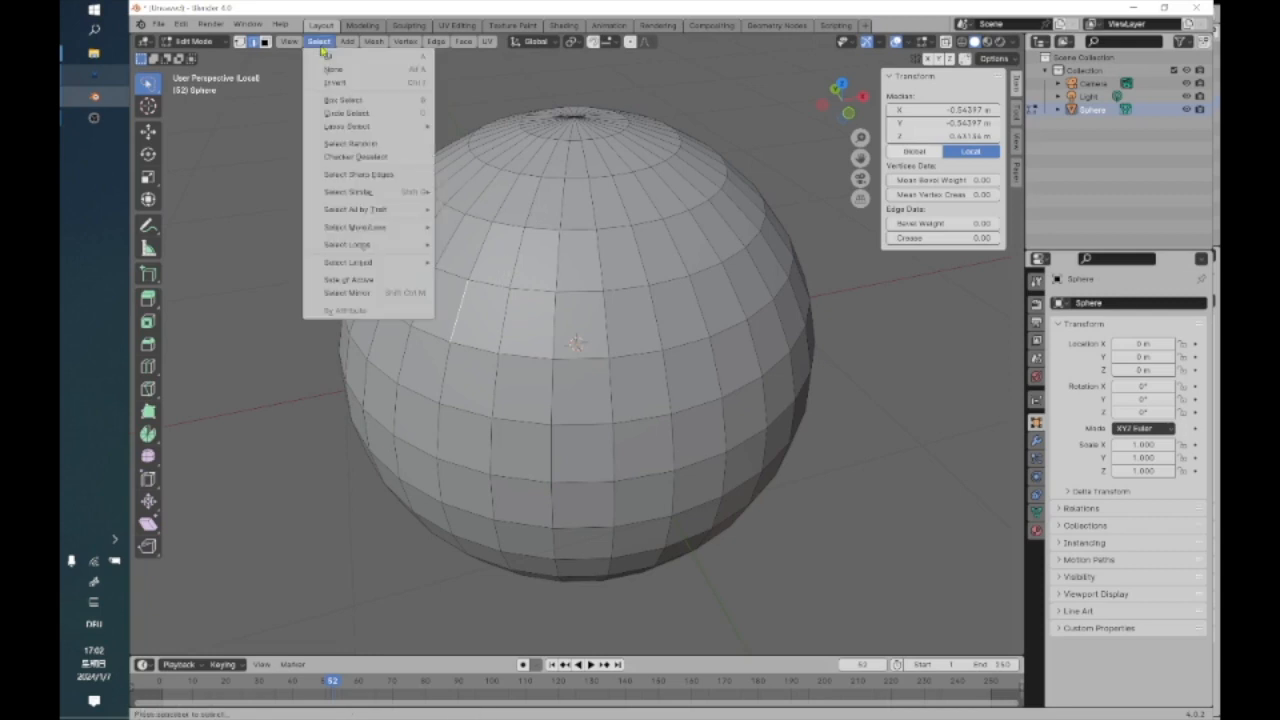
mouse_move(354, 244)
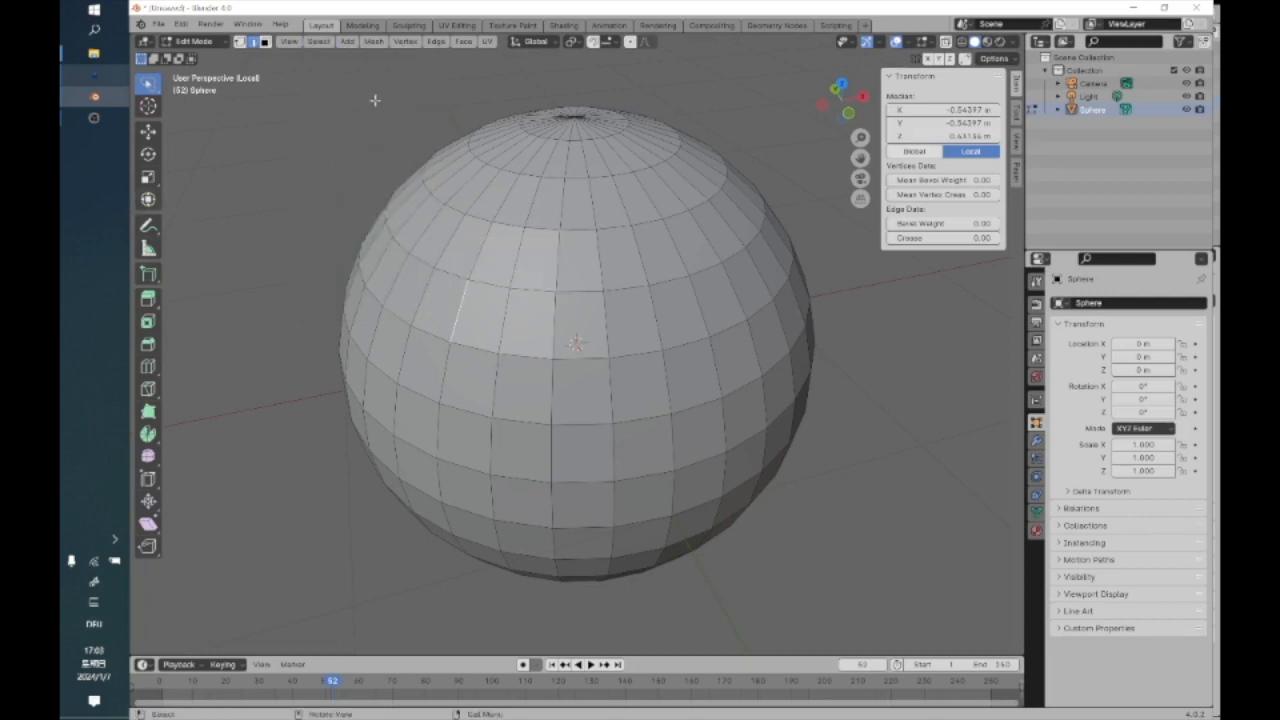
left_click(318, 41)
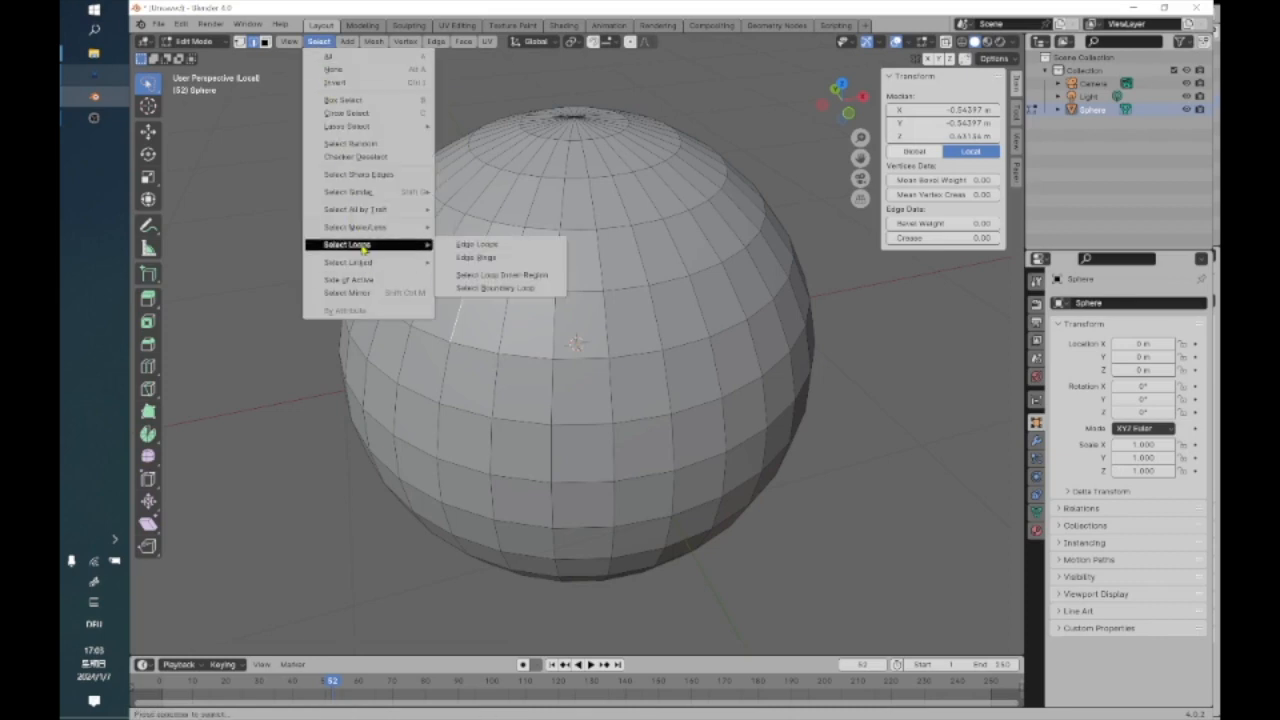
left_click(474, 244)
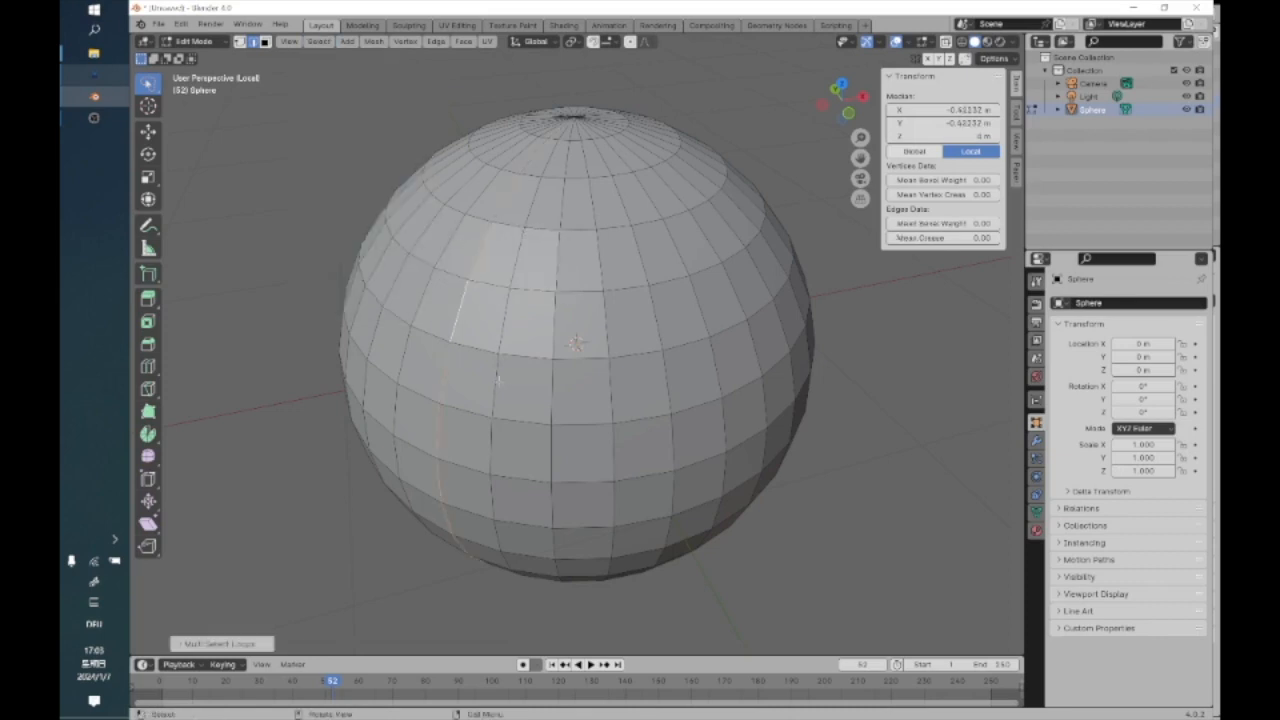
middle_click_drag(554, 262, 663, 322)
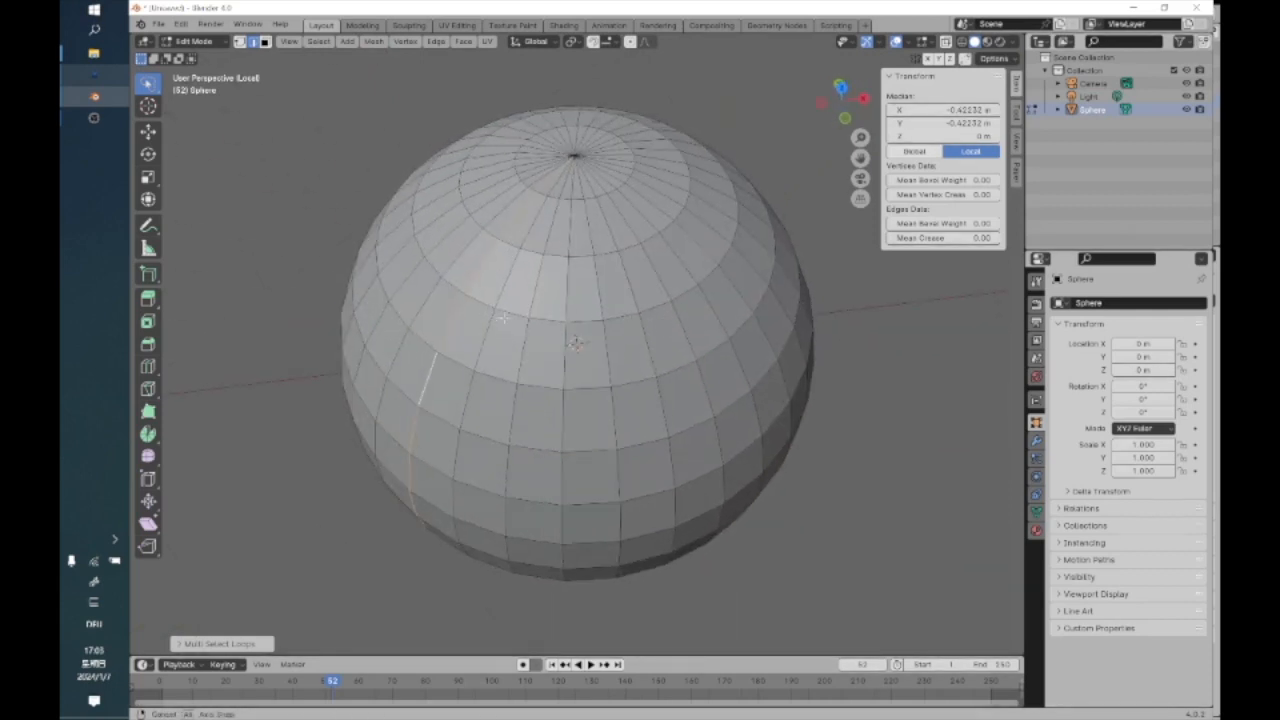
middle_click_drag(481, 304, 618, 453)
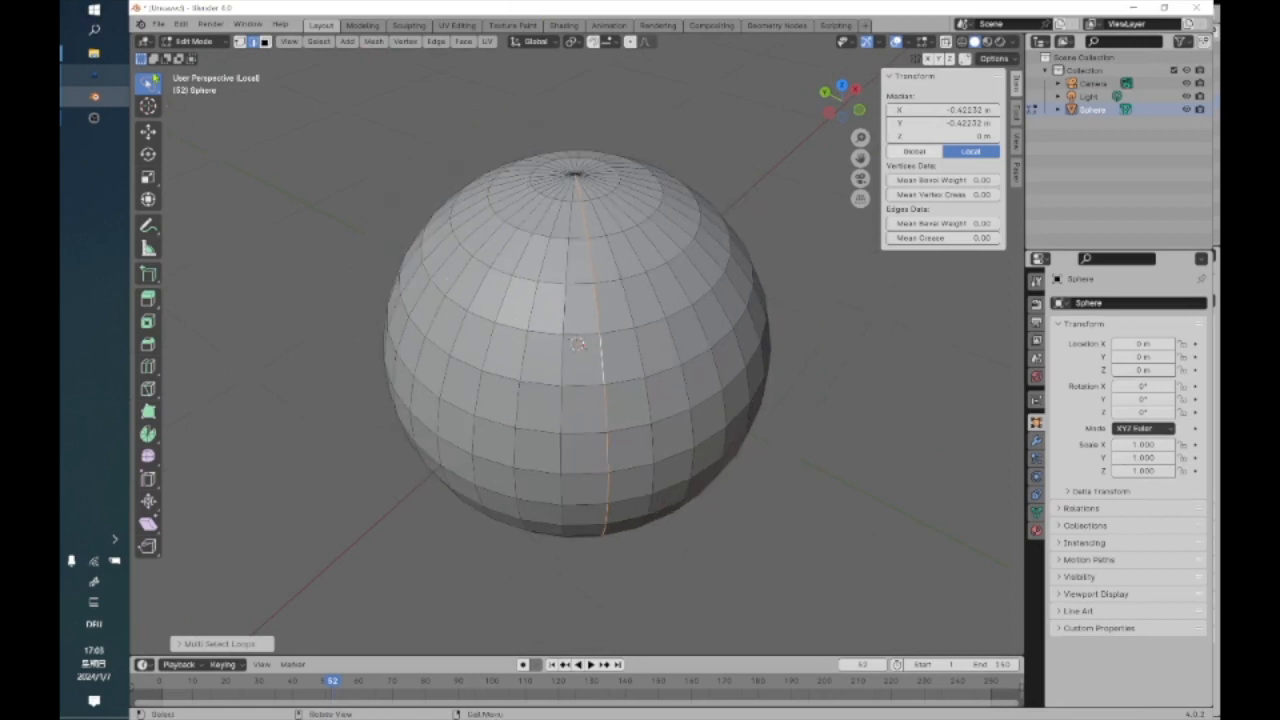
Switch to Object Mode and place the 3D cursor in the empty space beside the sphere
left_click(193, 41)
left_click(200, 56)
scroll(440, 237, "down", 6)
middle_click_drag(717, 427, 463, 369, "shift")
left_click(148, 106)
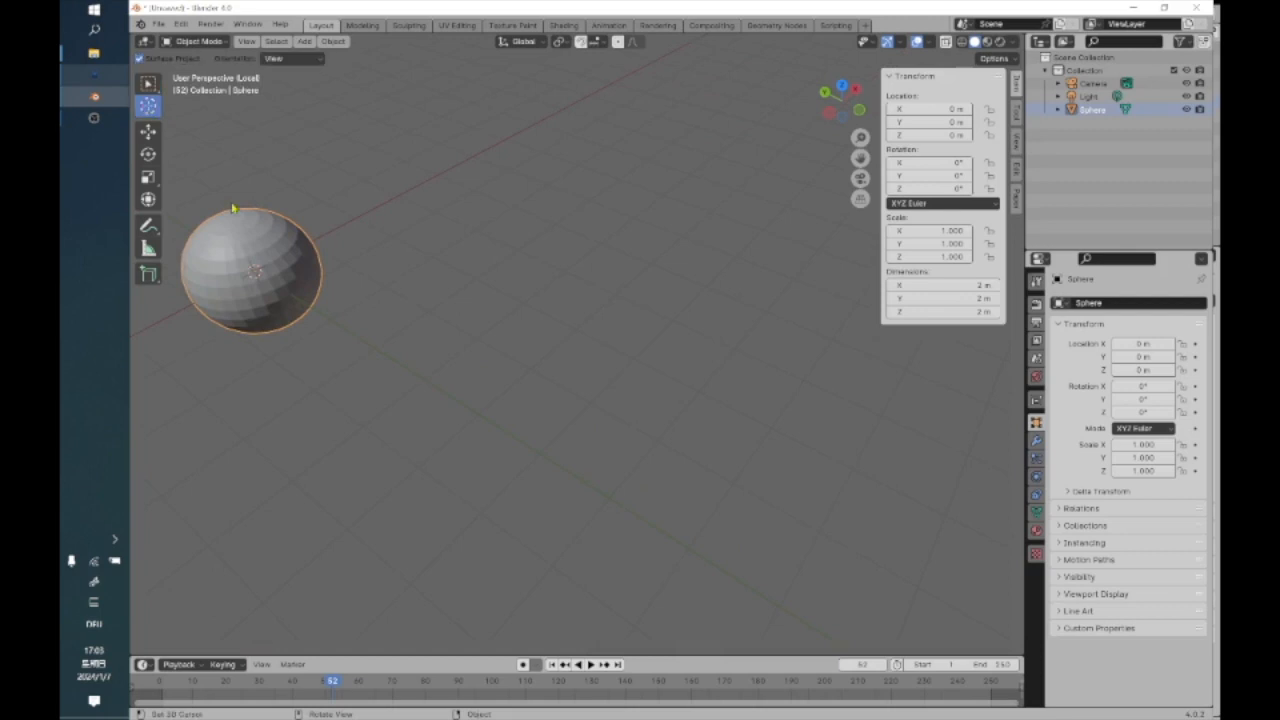
Add a cylinder mesh at the 3D cursor
left_click(333, 41)
mouse_move(336, 60)
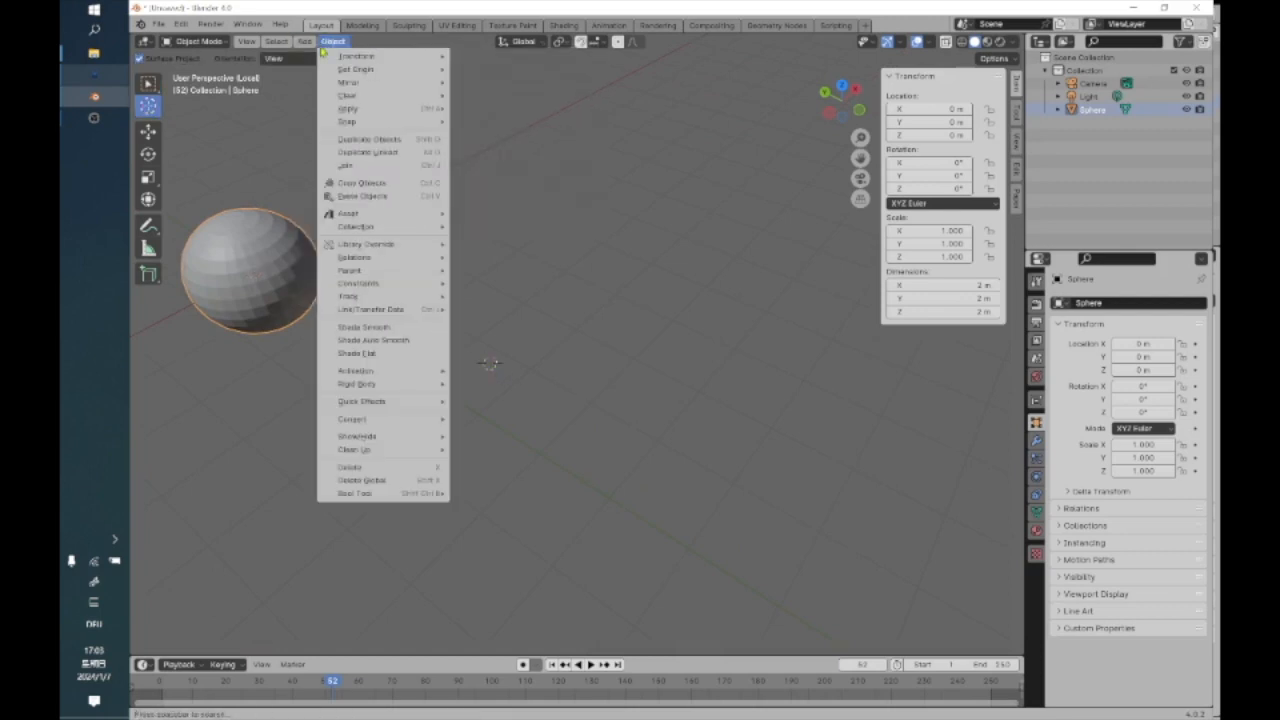
mouse_move(305, 43)
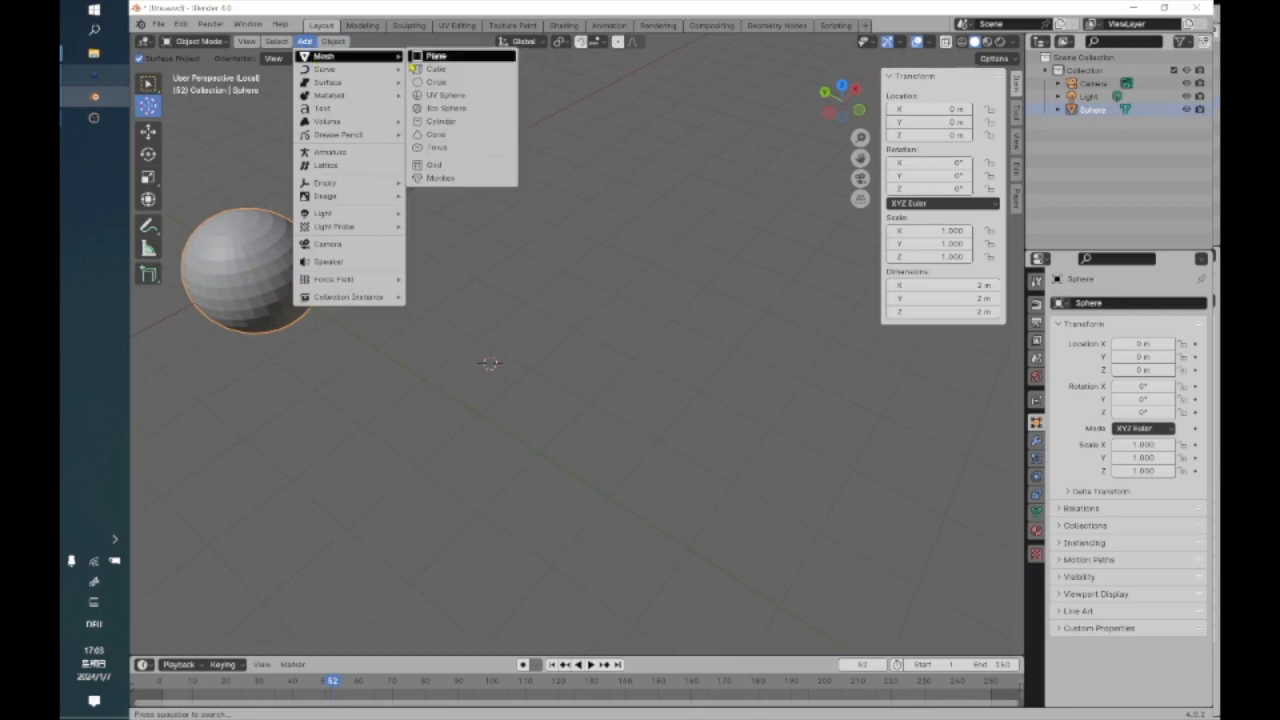
left_click(452, 122)
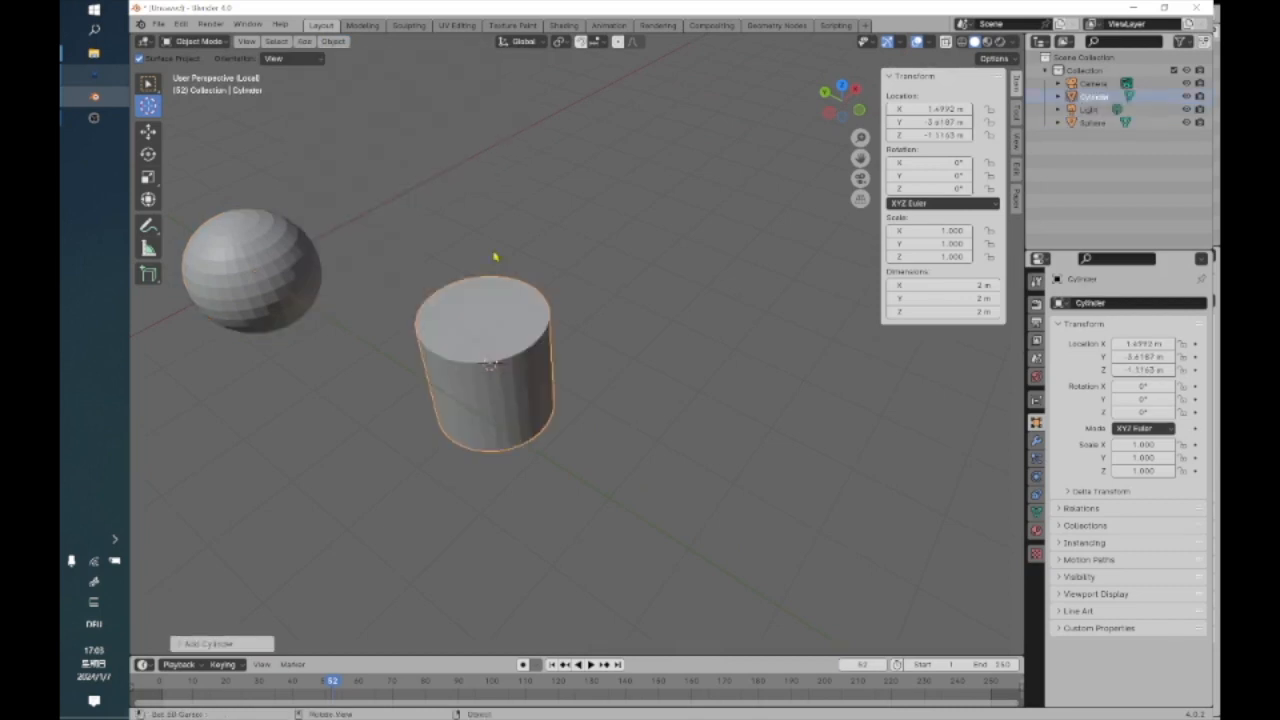
Enter Edit Mode on the cylinder and select a single edge of its top rim
scroll(514, 354, "up", 4)
middle_click_drag(424, 375, 470, 372)
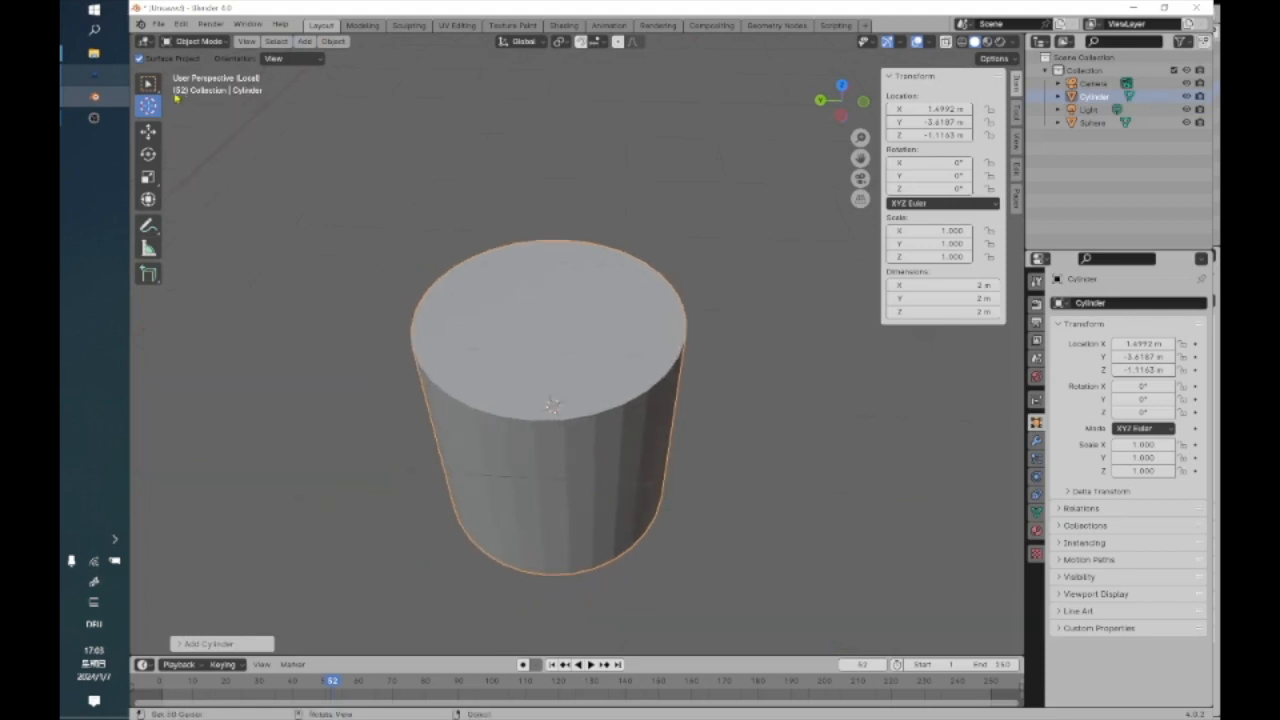
left_click(198, 41)
left_click(205, 70)
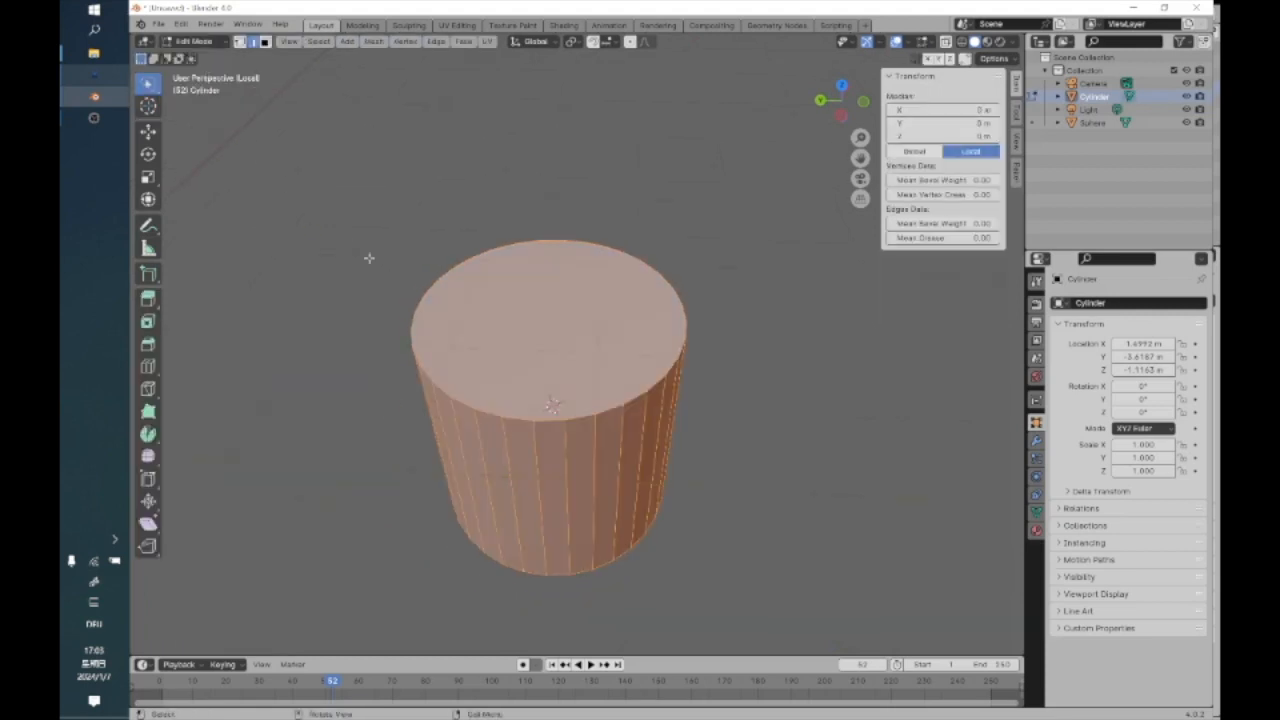
left_click(423, 293)
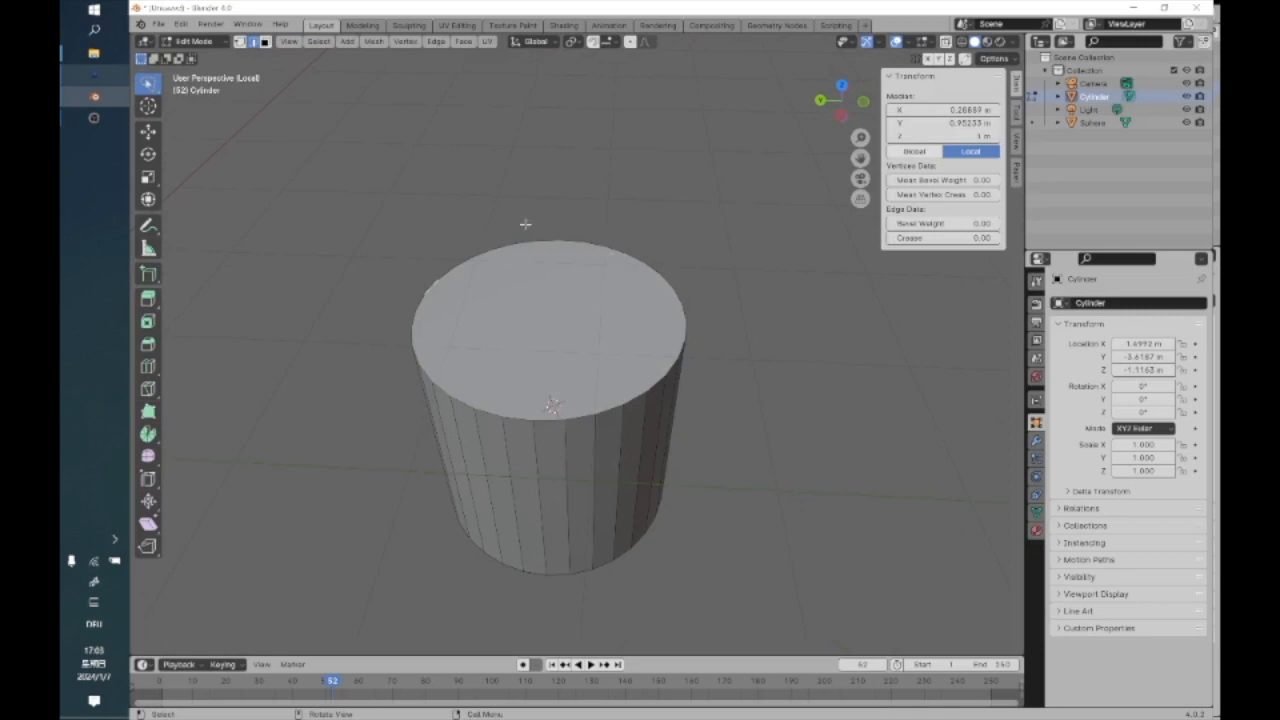
Select the cylinder's top face in face select mode, and return to edge select mode with nothing selected
left_click(264, 41)
left_click(546, 316)
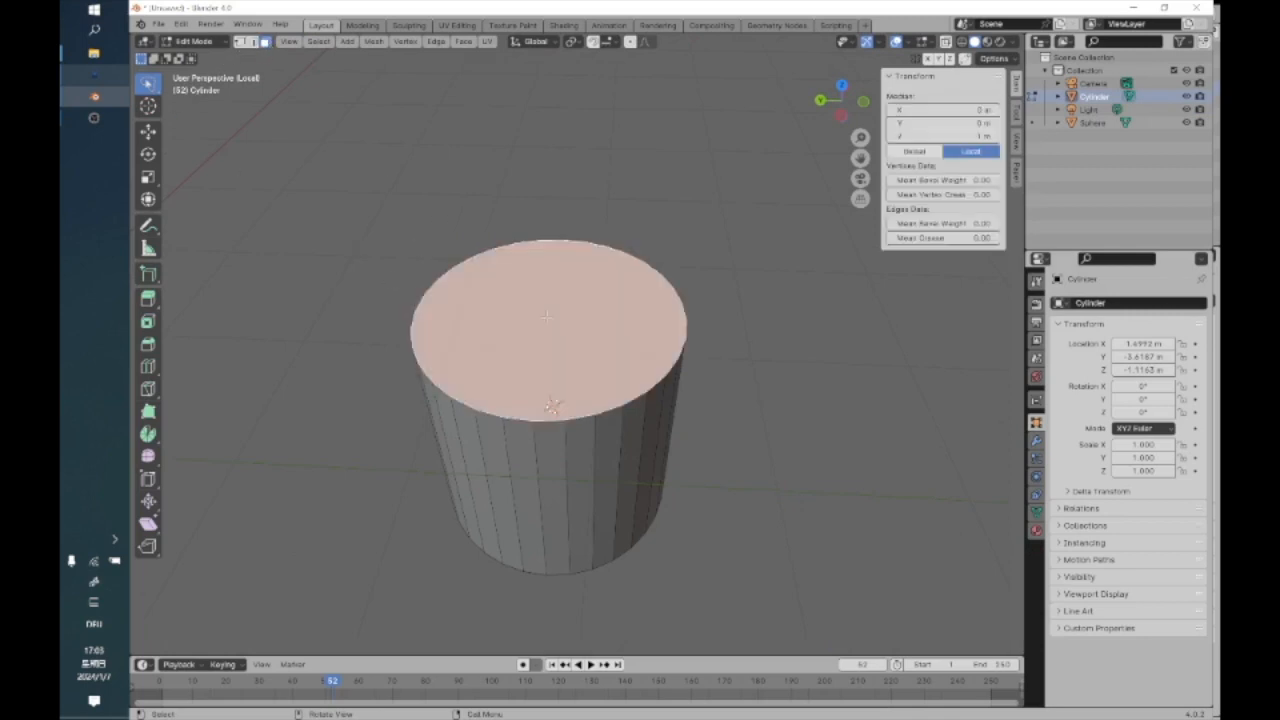
left_click(252, 41)
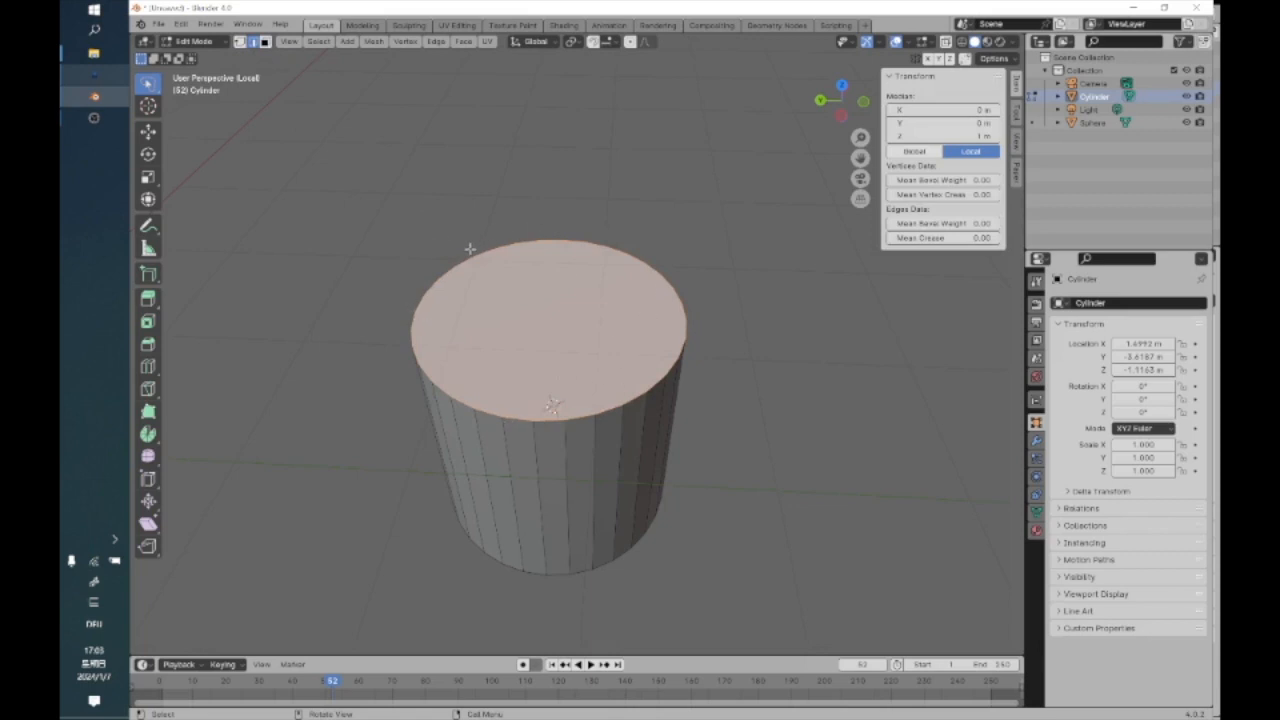
middle_click_drag(518, 498, 500, 289)
left_click(500, 289)
Cut three horizontal edge loops around the cylinder with Loop Cut: one at mid-height, one below it and one above it
middle_click_drag(480, 206, 500, 324)
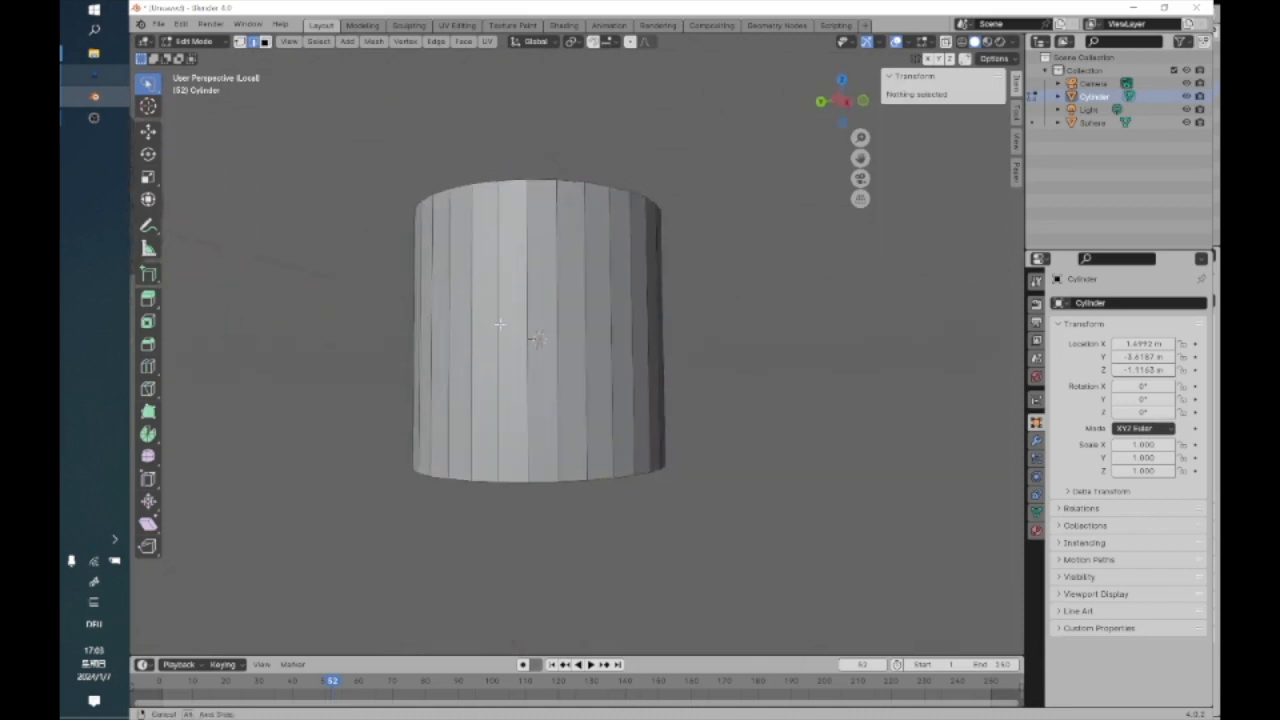
middle_click_drag(420, 314, 211, 334)
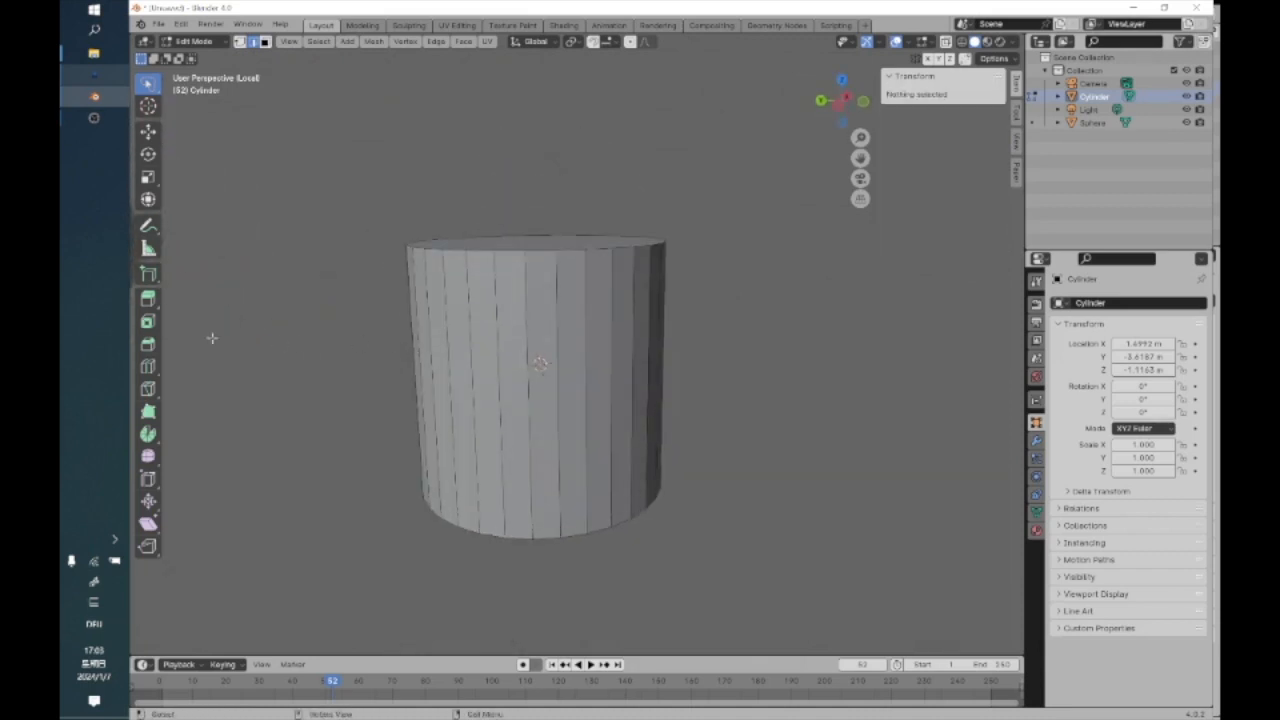
left_click(149, 367)
left_click(481, 457)
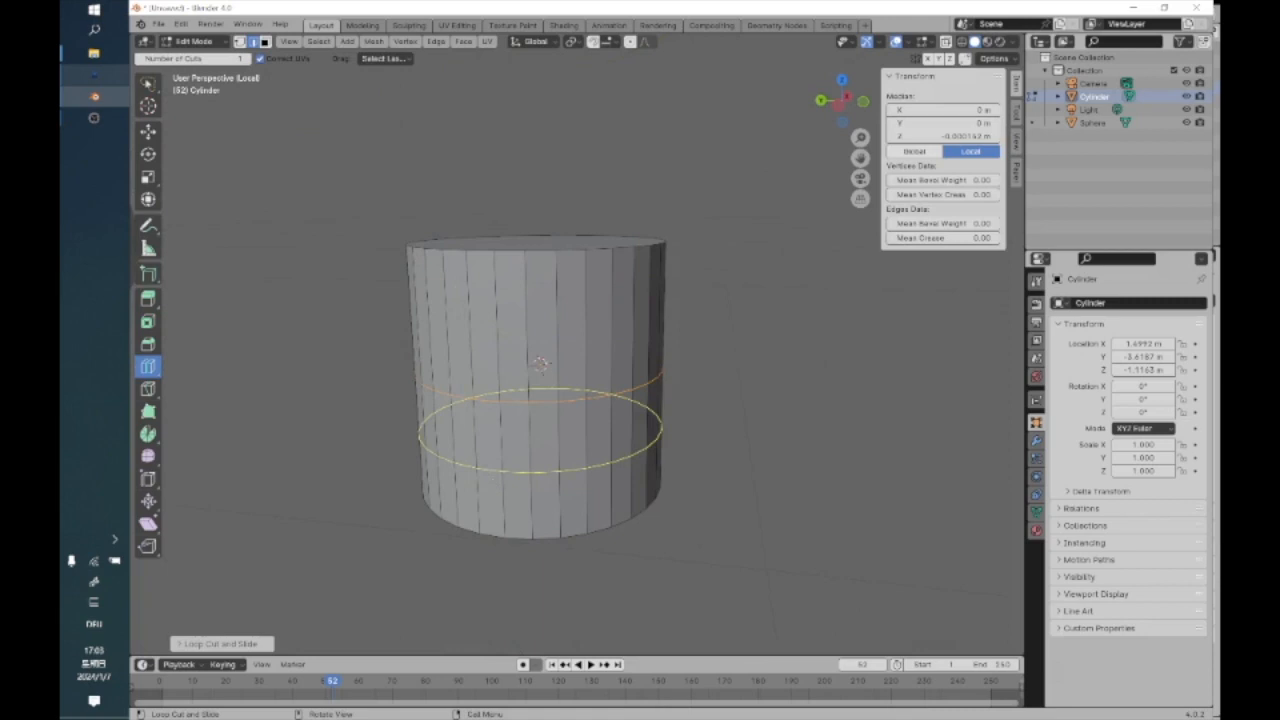
left_click(620, 325)
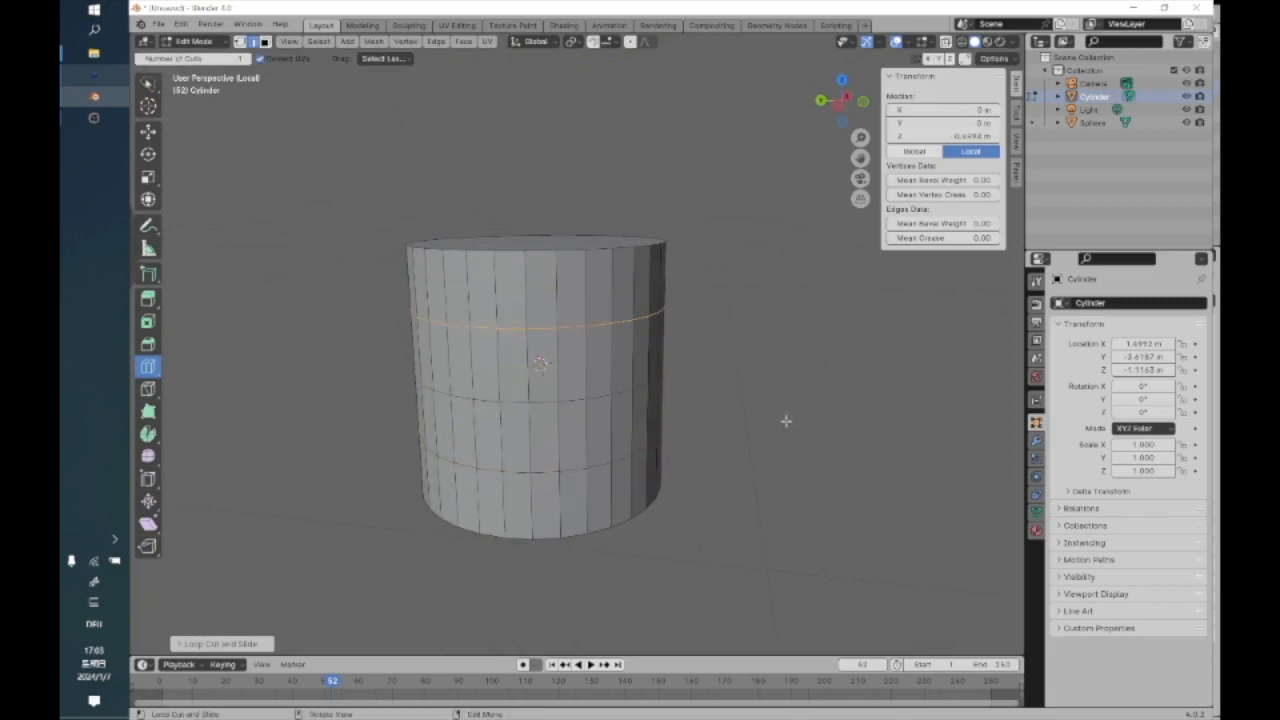
middle_click_drag(776, 419, 400, 380)
Clear the selection and select five adjacent front edges of the cylinder's upper loop one by one with the Tweak tool
left_click(156, 86)
left_click(312, 294)
left_click(467, 331)
left_click(490, 330, "shift")
left_click(520, 329, "shift")
left_click(548, 325, "shift")
left_click(570, 320, "shift")
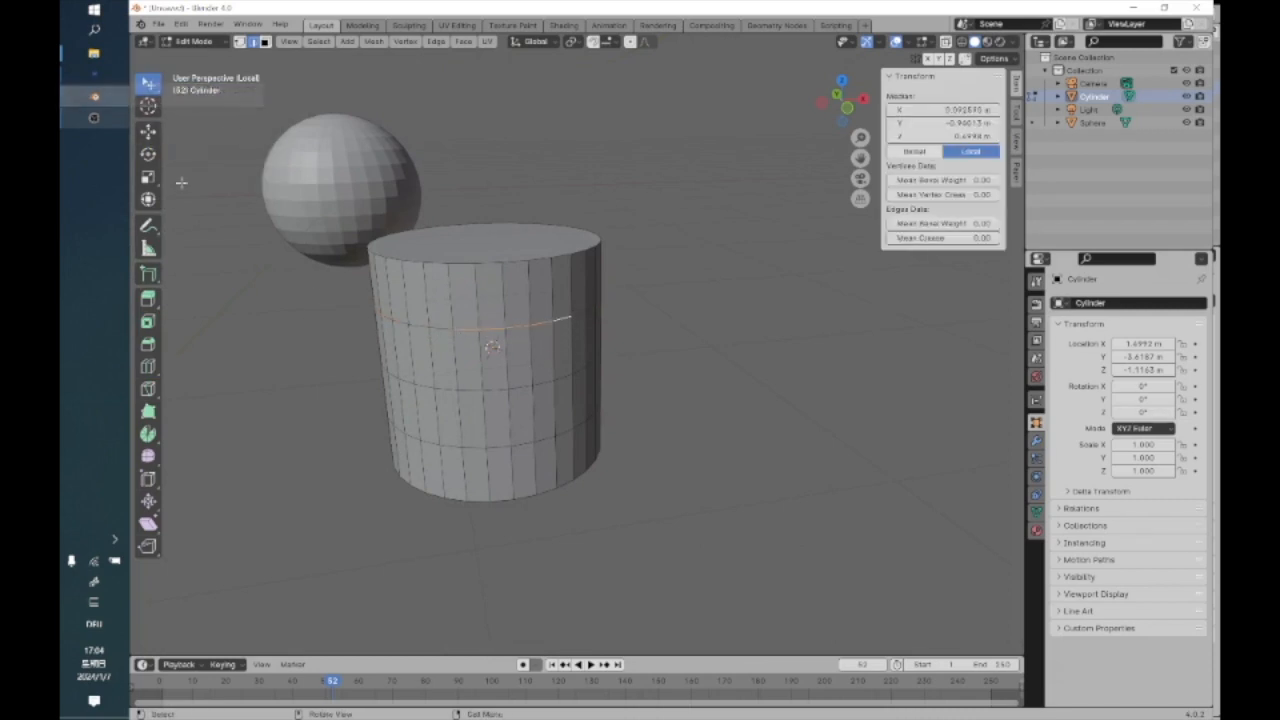
Brush along the cylinder's upper loop with the Select Circle tool to select the edges around it
left_click(150, 84)
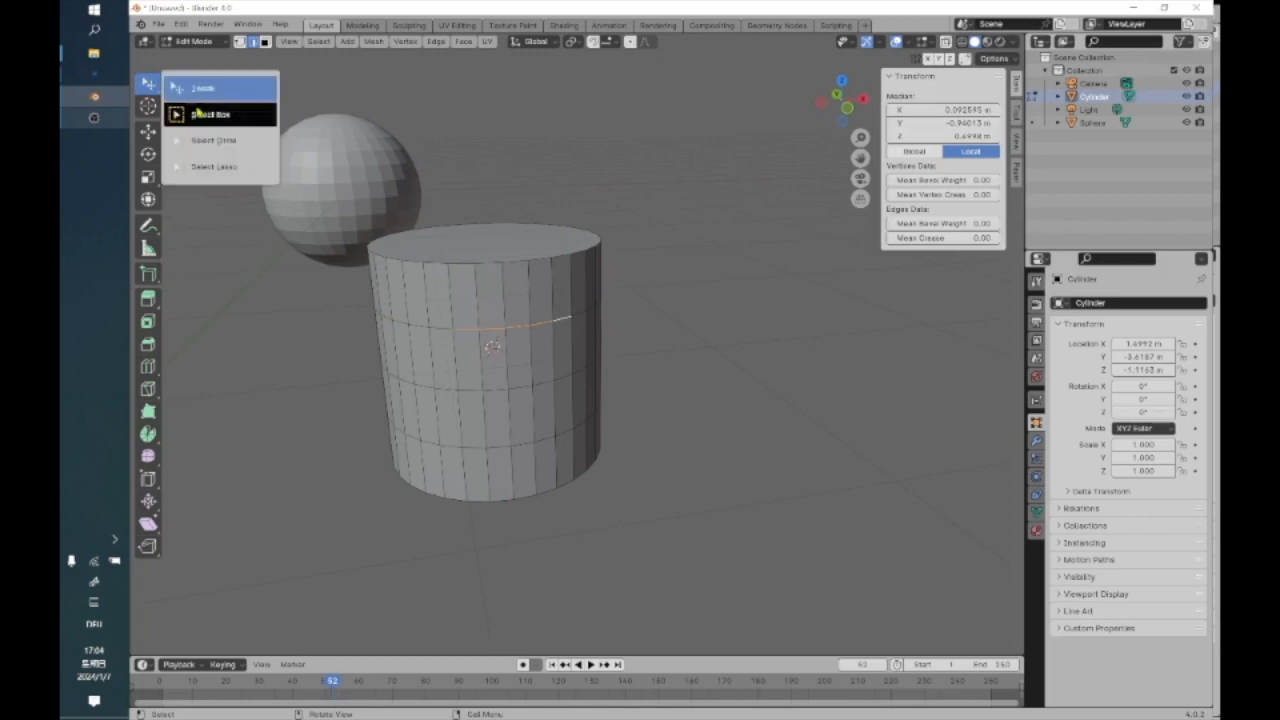
left_click(212, 140)
left_click_drag(412, 321, 577, 328)
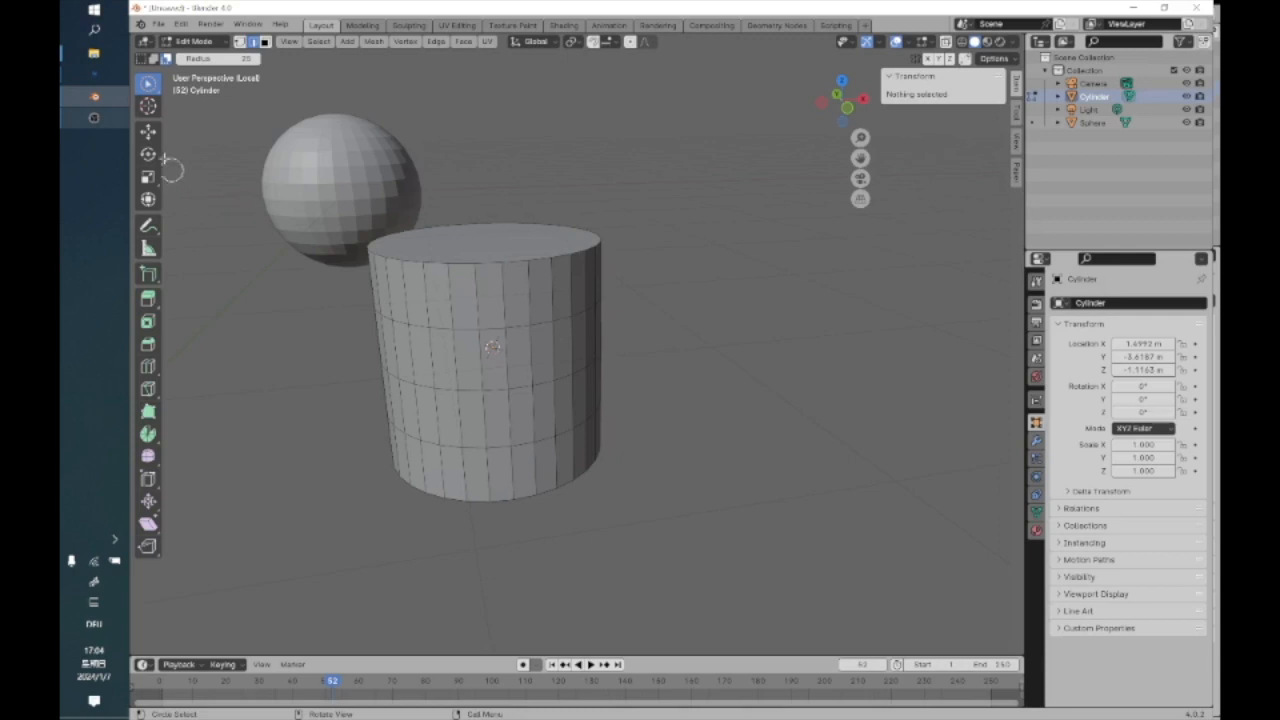
left_click(385, 322)
mouse_move(385, 322)
left_mouse_down()
mouse_move(585, 320)
mouse_move(414, 325)
left_mouse_up()
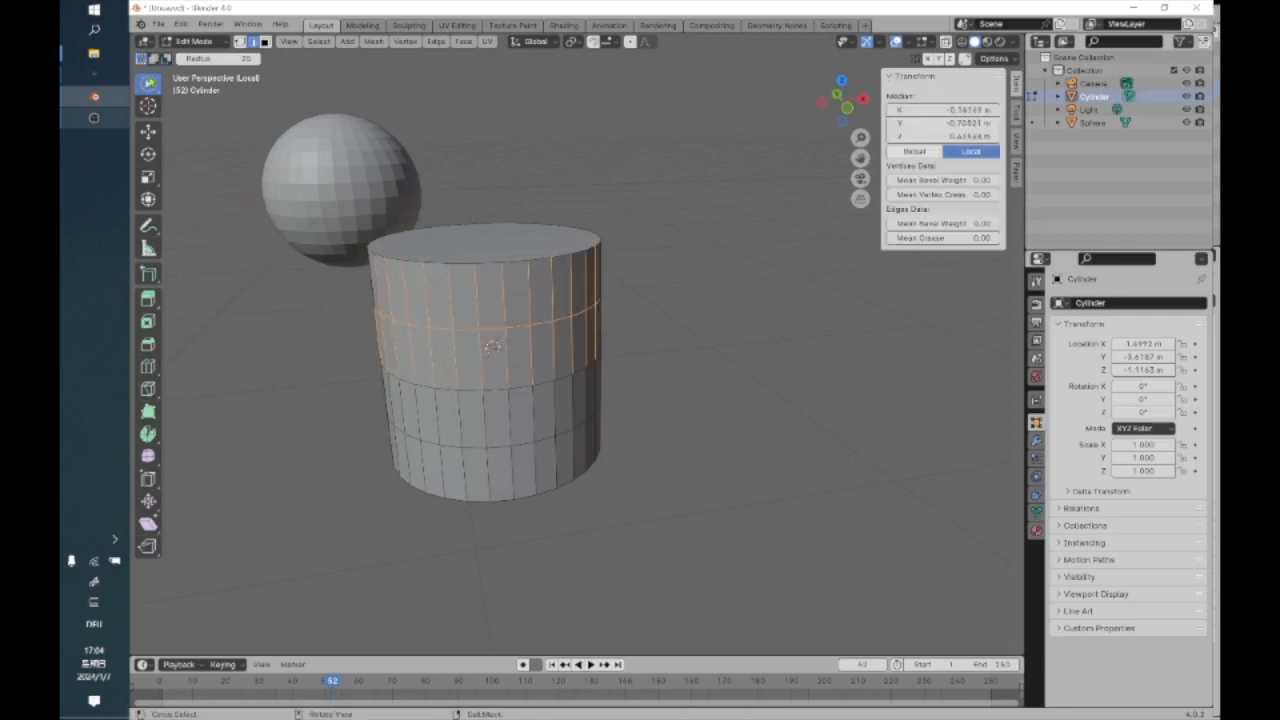
Remove the vertical edges above and below the upper loop from the selection by brushing over them with Select Circle in subtract mode
left_click_drag(350, 258, 386, 279)
mouse_move(386, 279)
middle_mouse_down()
mouse_move(600, 271)
mouse_move(331, 323)
mouse_move(452, 367)
middle_mouse_up()
mouse_move(453, 367)
left_mouse_down()
mouse_move(574, 362)
mouse_move(633, 343)
left_mouse_up()
middle_click_drag(567, 397, 390, 408)
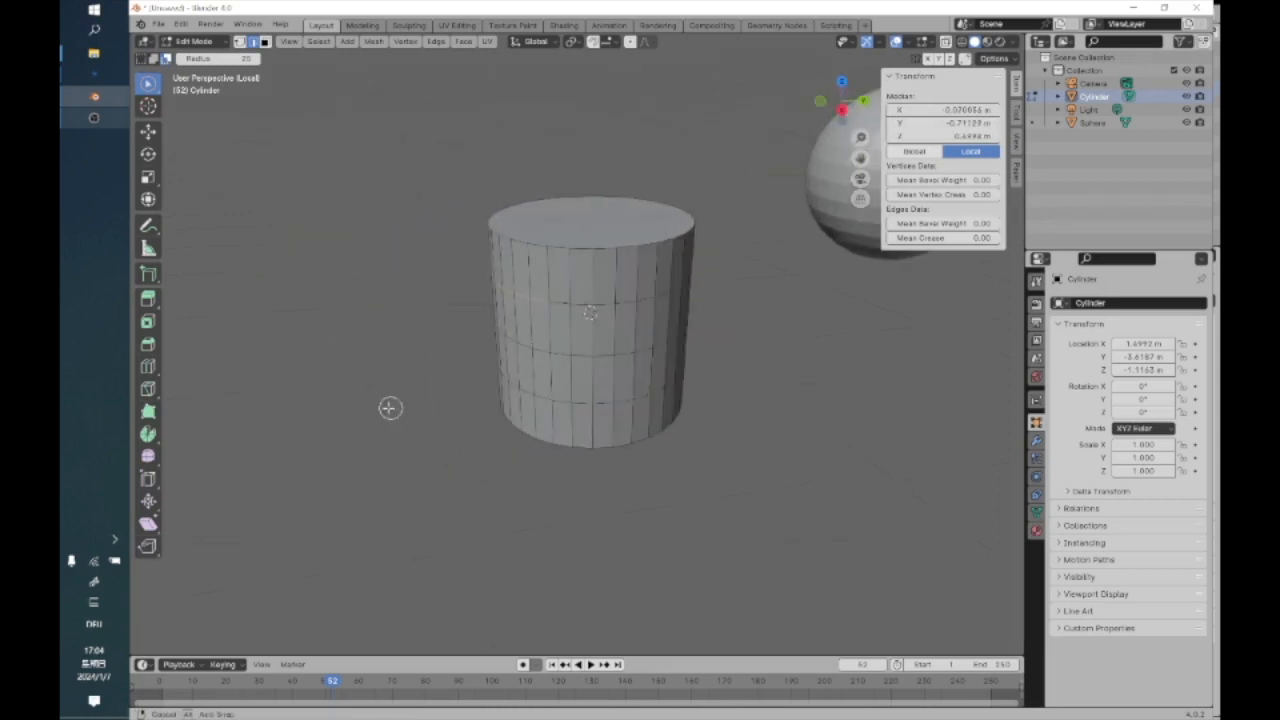
Select one edge of the cylinder's mid-height loop with the Tweak tool and extend the selection to its whole edge loop
middle_click_drag(521, 372, 543, 337)
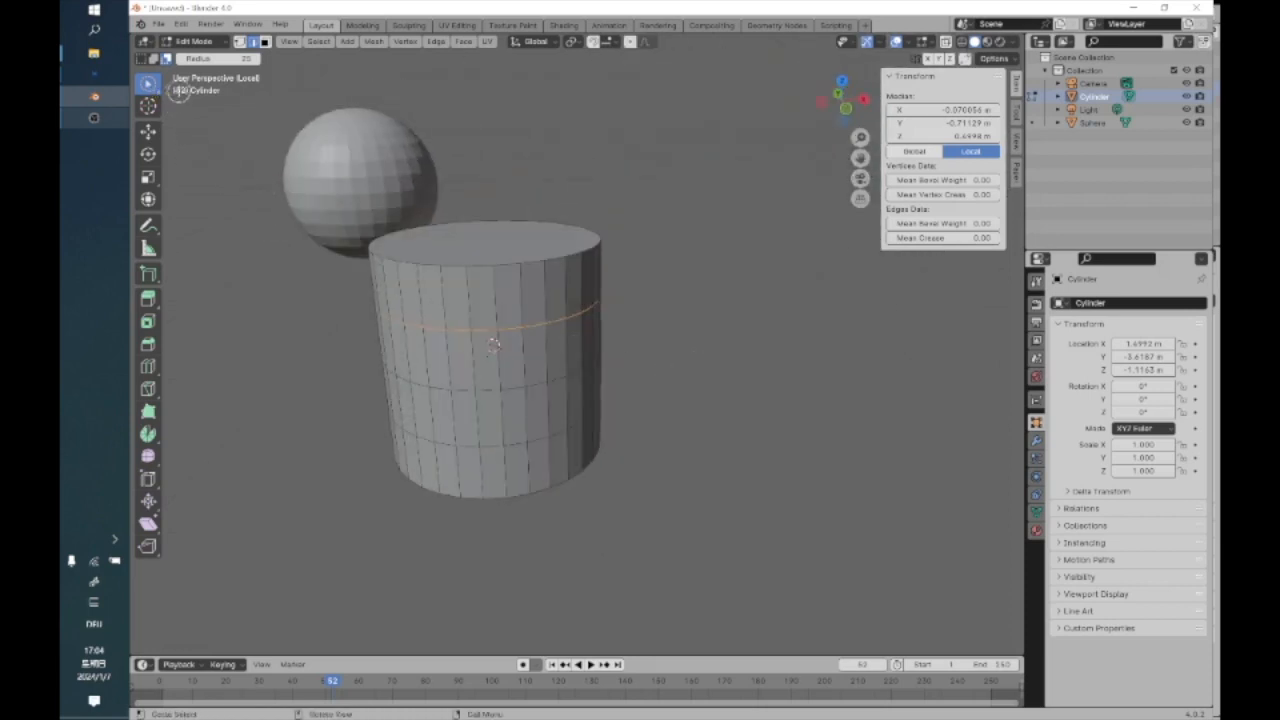
left_click_drag(150, 88, 172, 88)
left_click(557, 347)
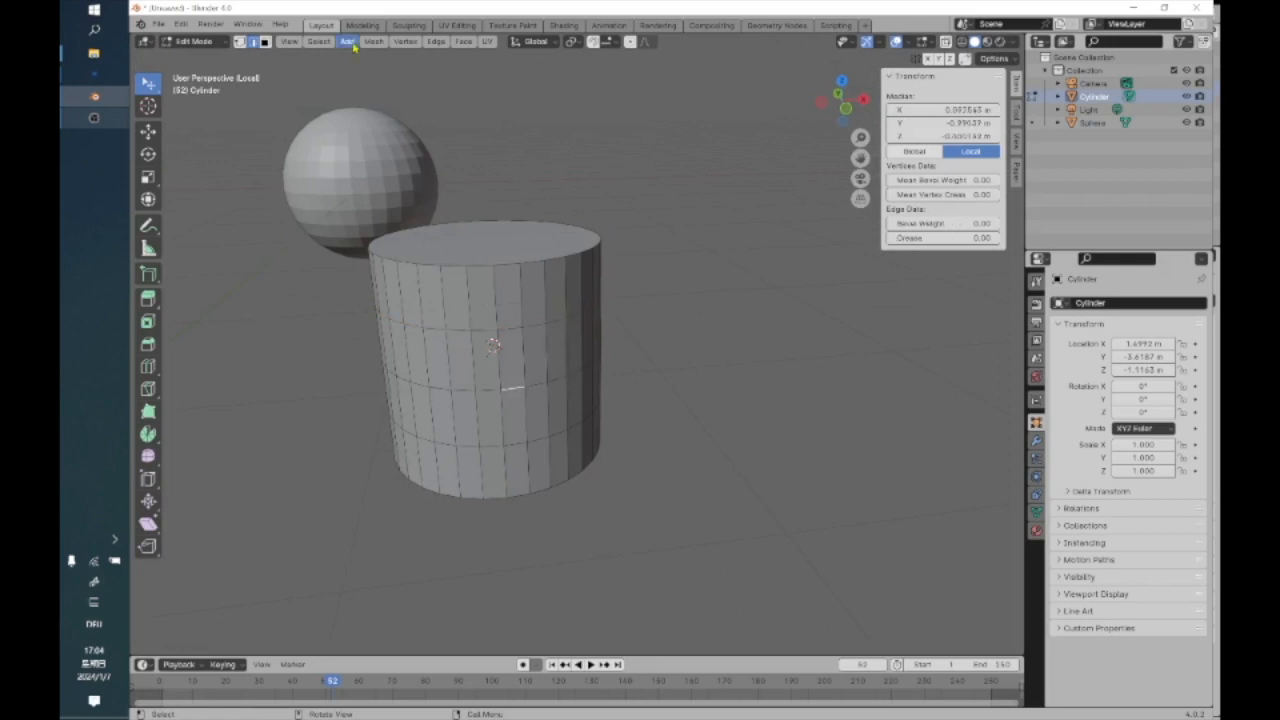
left_click(318, 41)
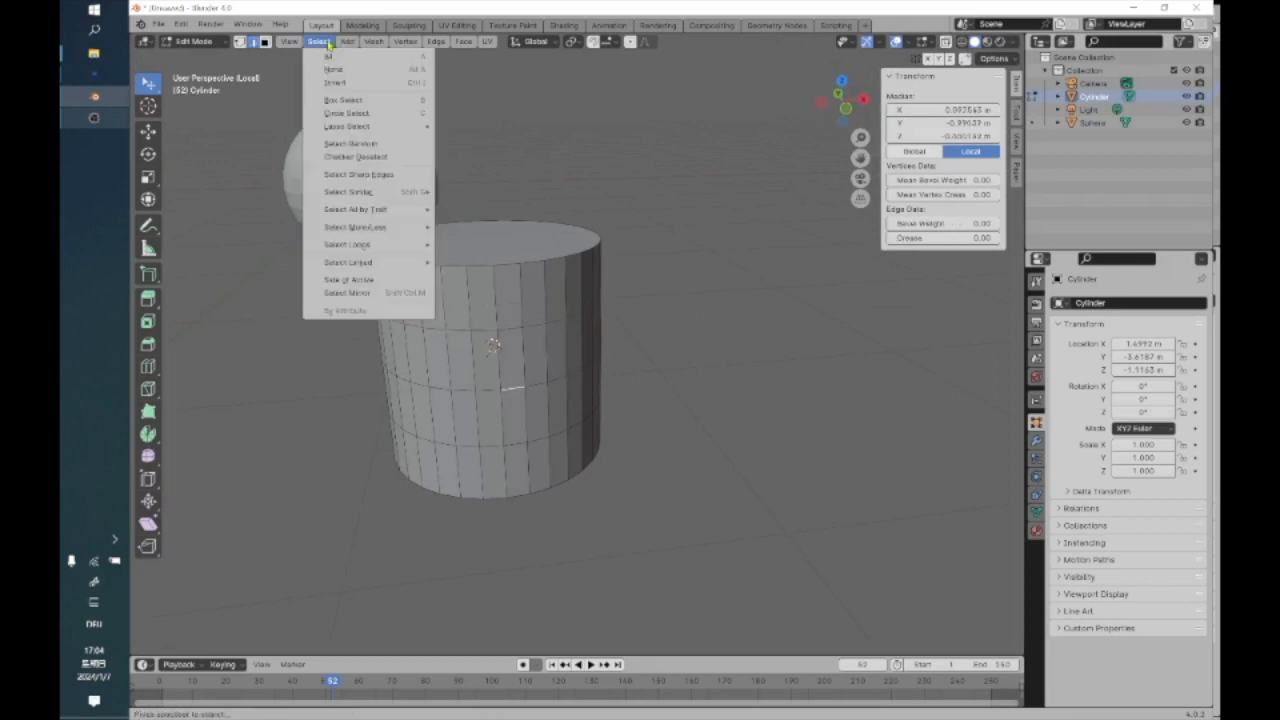
mouse_move(350, 245)
left_click(514, 250)
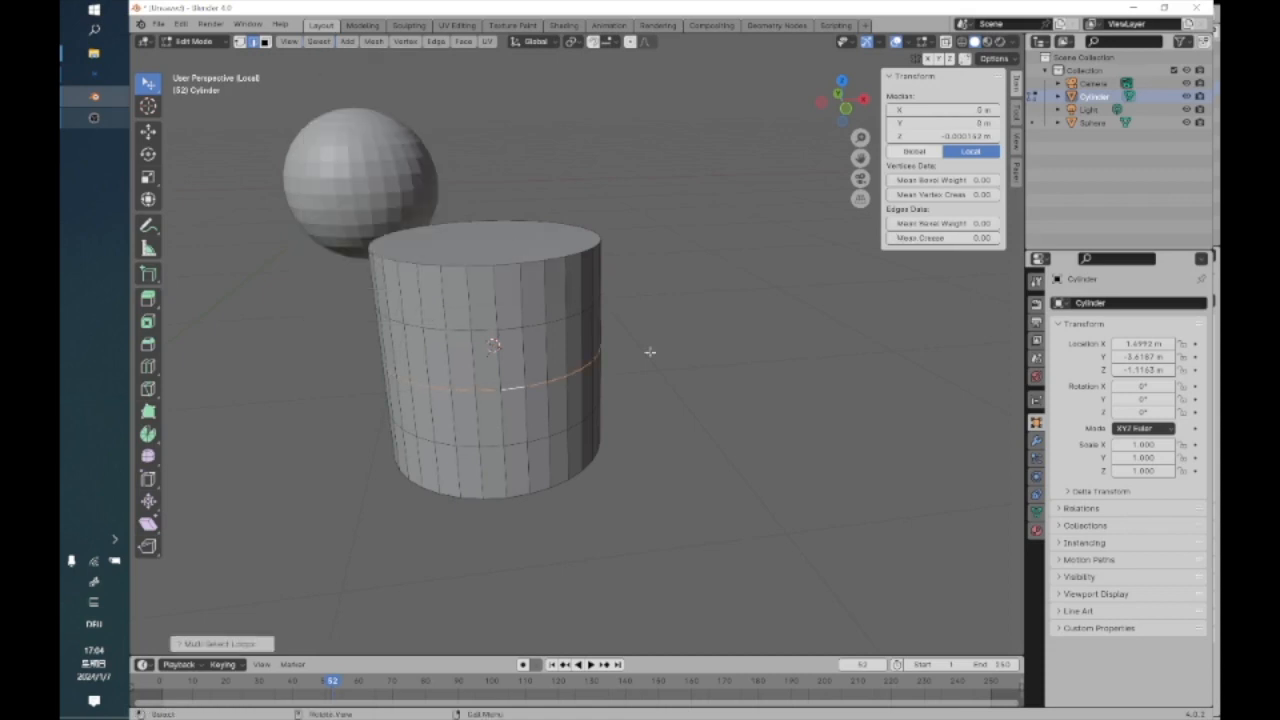
Scale the selected mid-height loop outward until the cylinder is about 2.83 m wide, and clear the selection
middle_click_drag(597, 400, 554, 421)
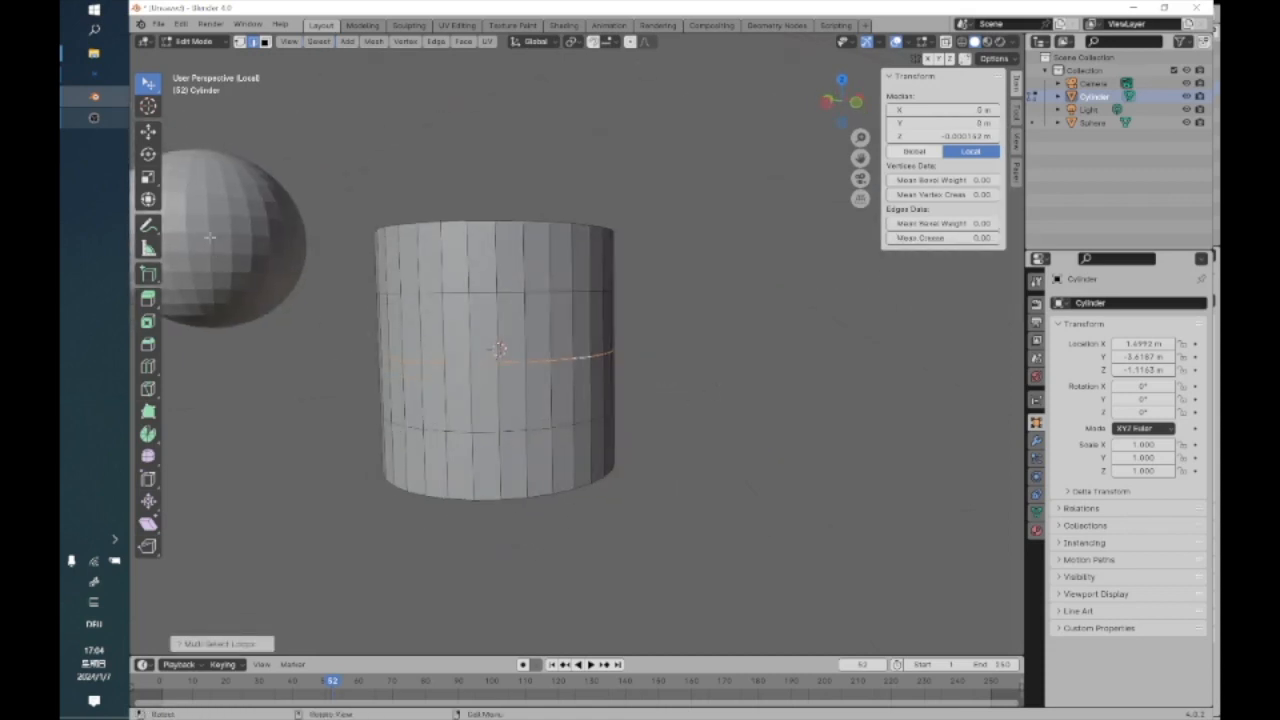
left_click(149, 178)
middle_click_drag(540, 320, 563, 352)
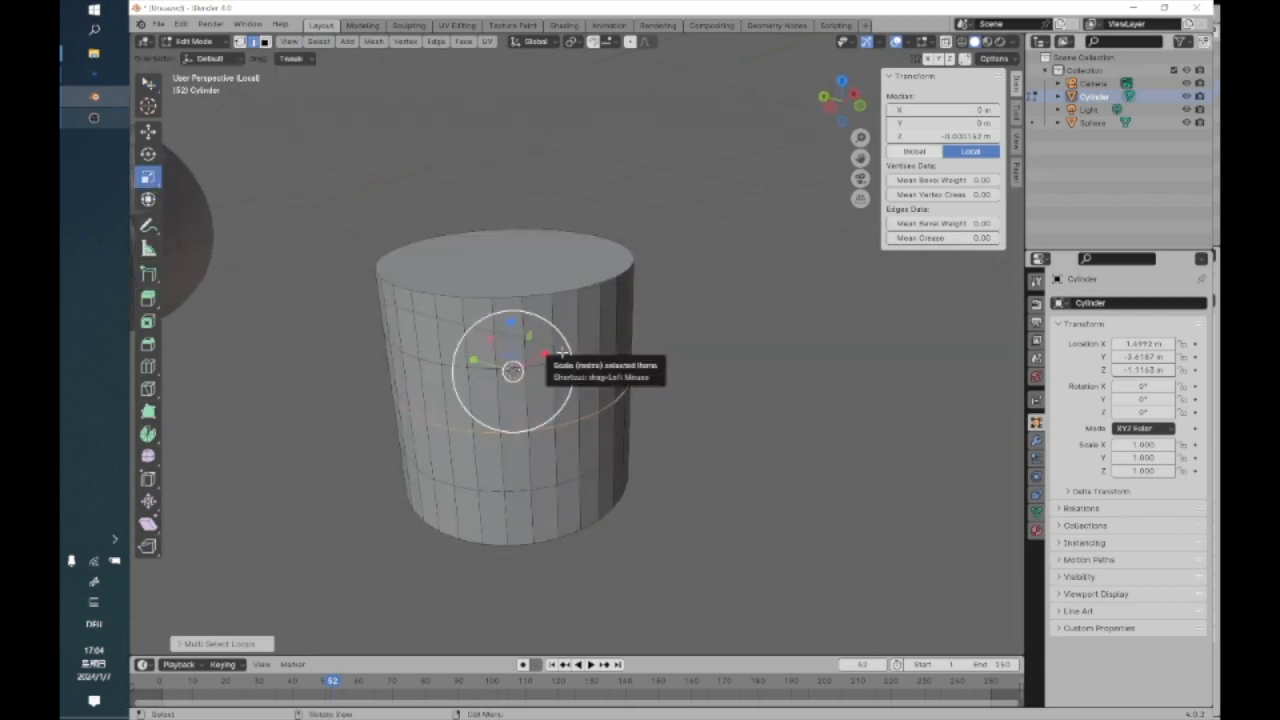
left_click_drag(567, 346, 591, 336)
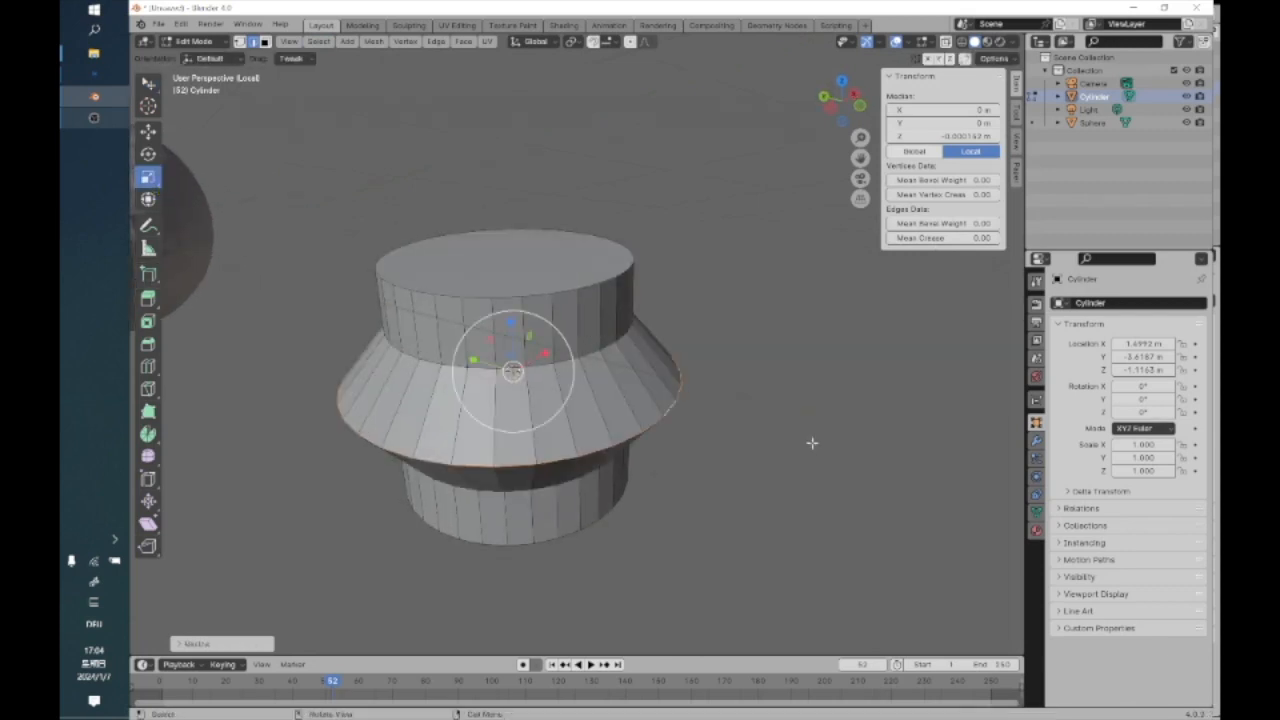
left_click(332, 169)
Switch the cylinder to Object Mode and select the UV sphere with the Tweak tool
middle_click_drag(314, 171, 330, 140)
left_click(214, 42)
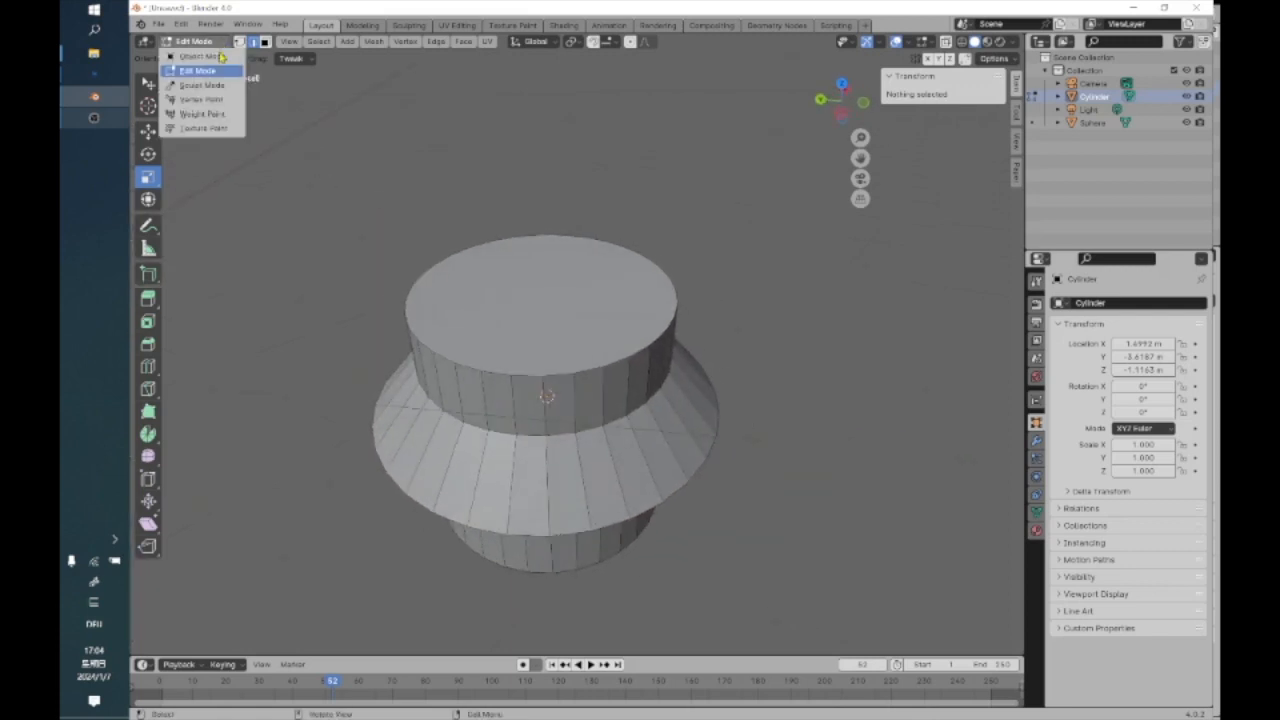
left_click(214, 53)
middle_click_drag(430, 250, 586, 257, "shift")
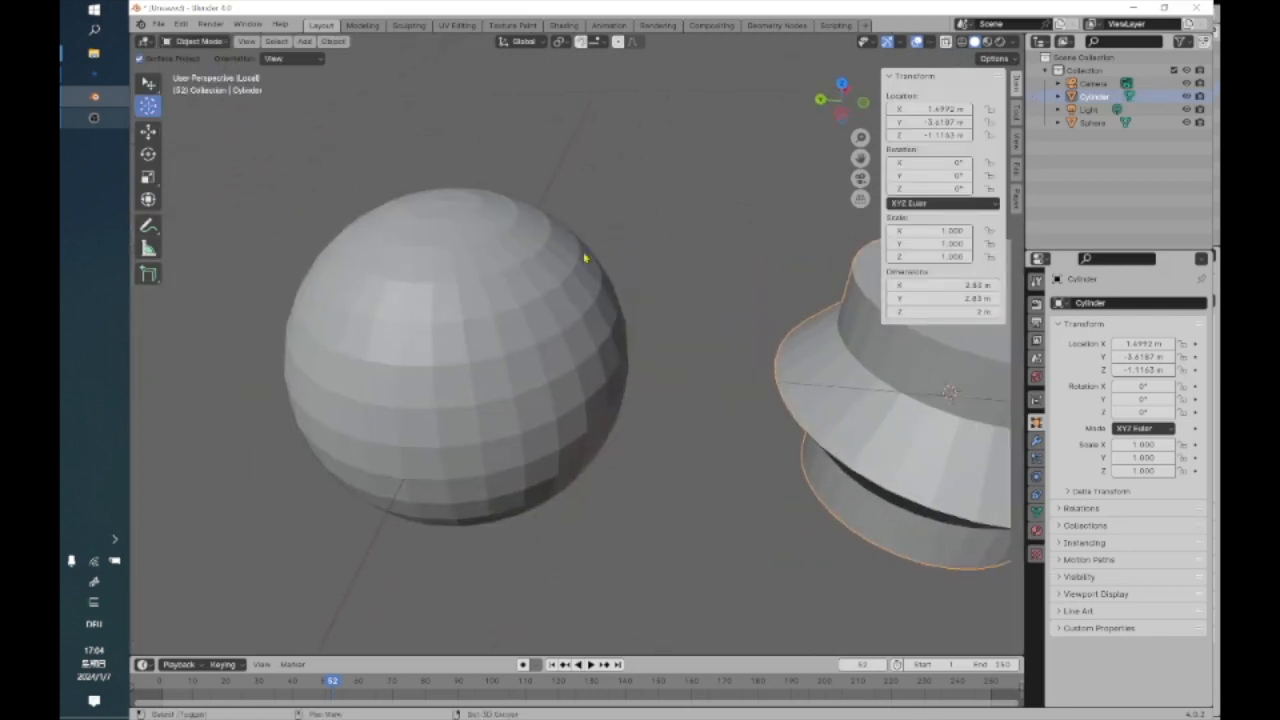
left_click(148, 82)
left_click(433, 342)
Leave Local View and enter Edit Mode on the UV sphere
left_click(246, 41)
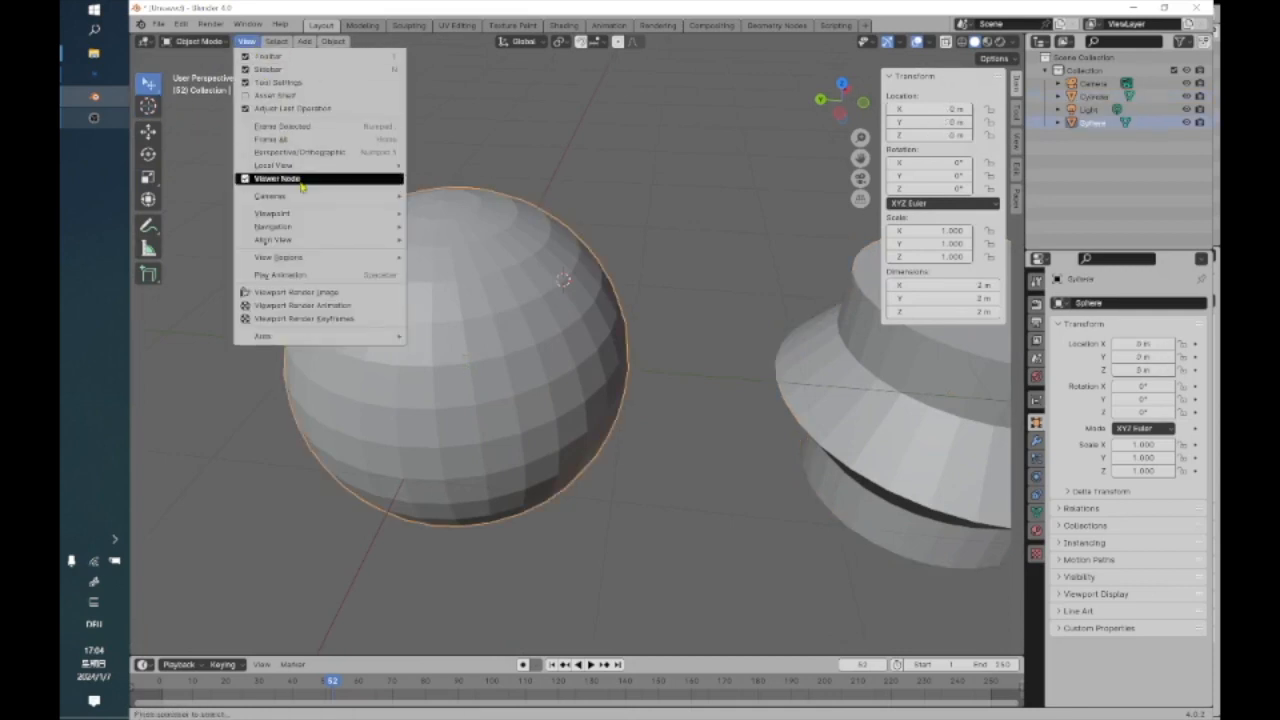
mouse_move(305, 166)
left_click(491, 166)
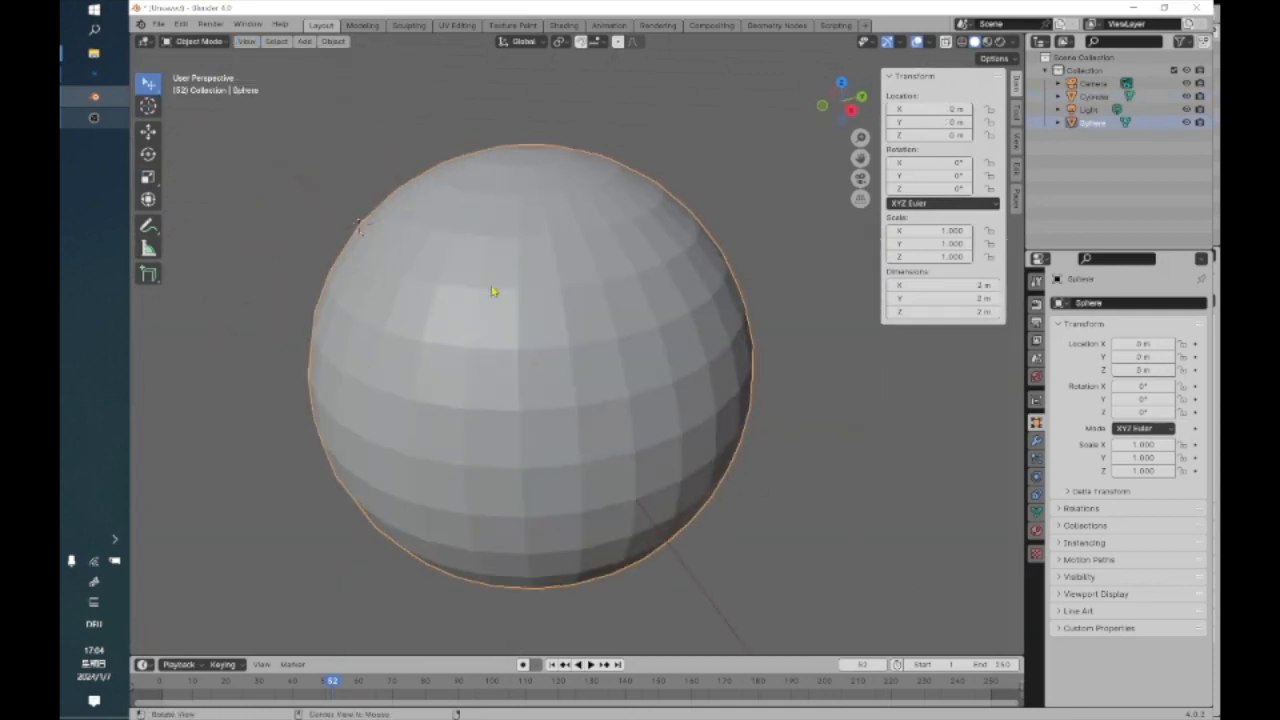
left_click(205, 42)
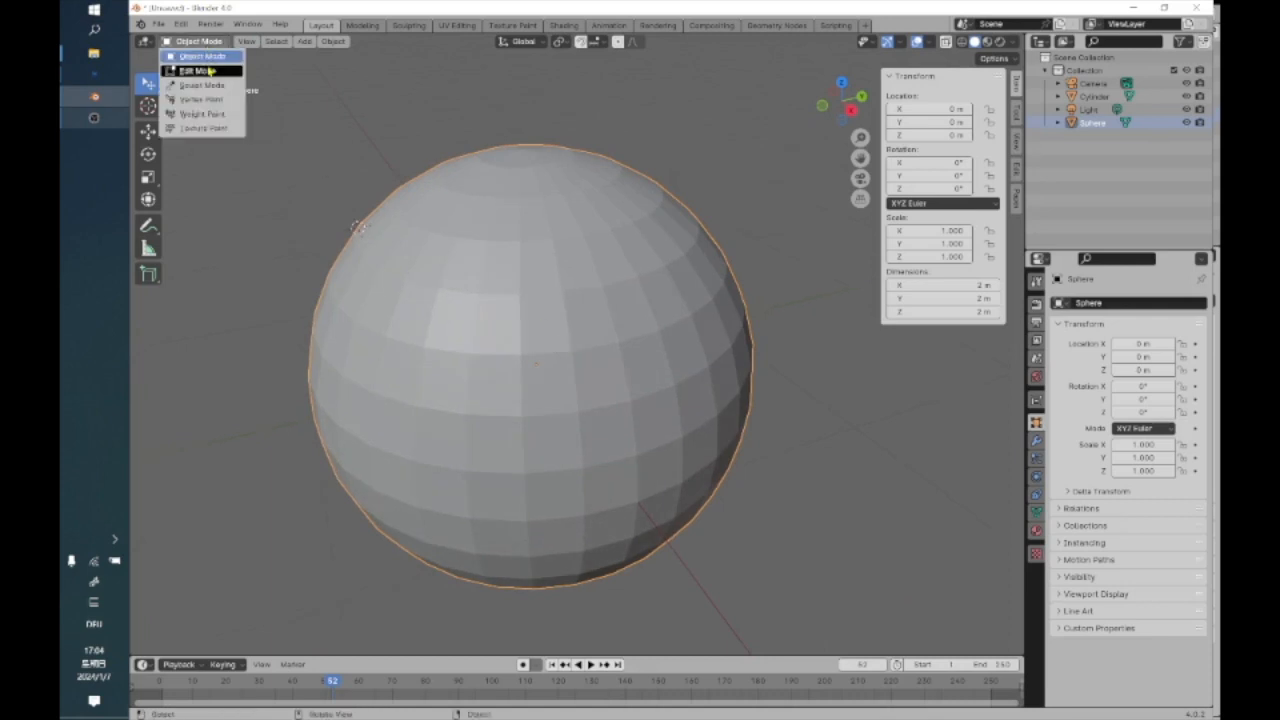
left_click(208, 67)
Select a vertical edge on the sphere's upper front and extend the selection with Edge Rings
left_click(514, 272)
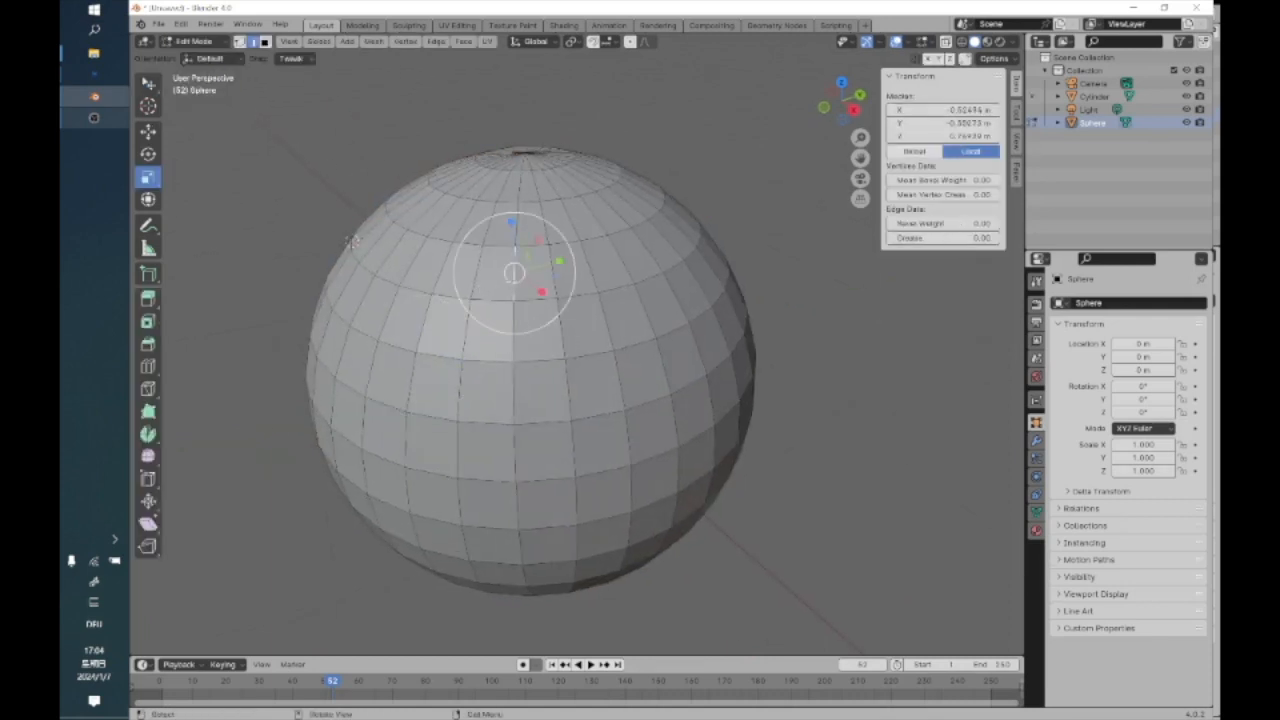
left_click(318, 41)
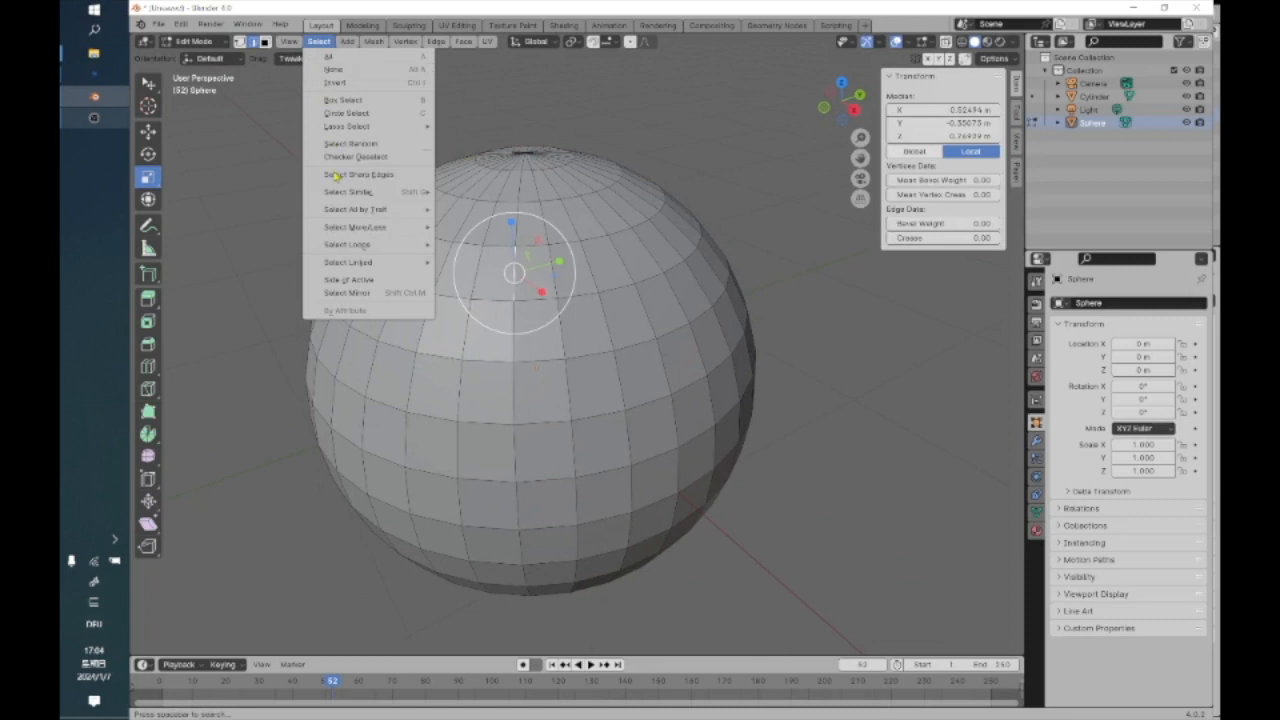
mouse_move(344, 245)
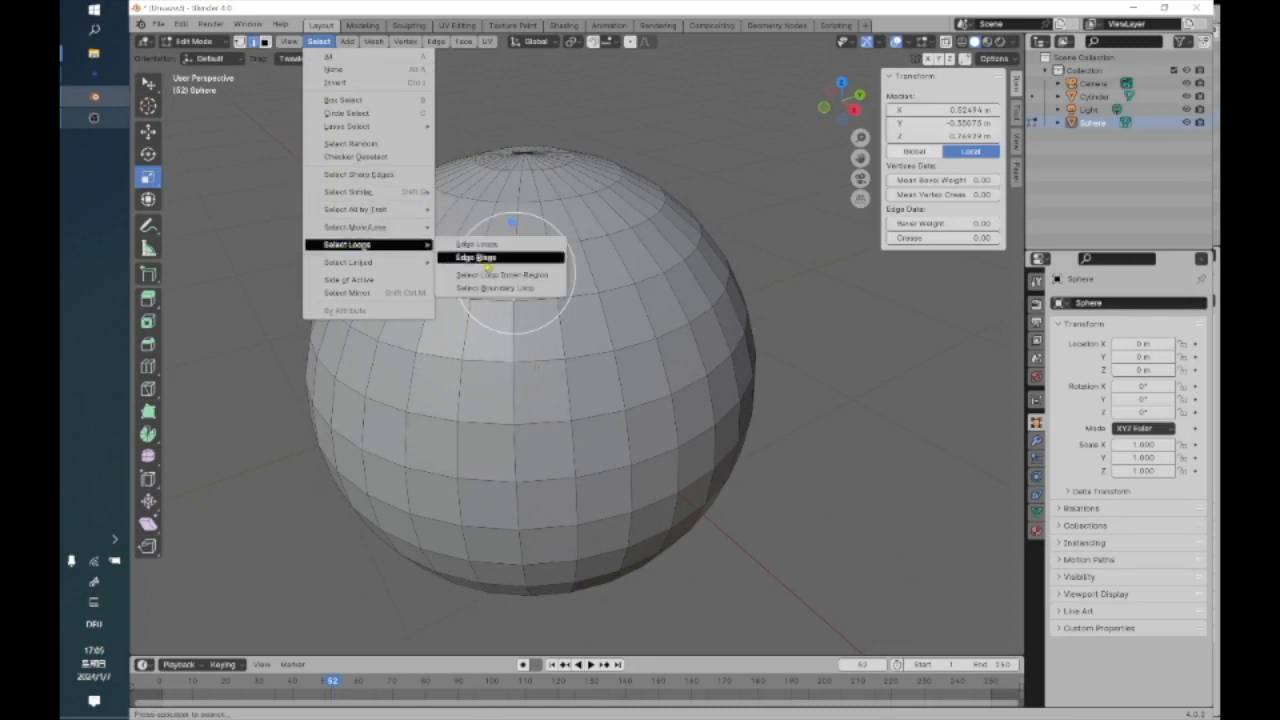
left_click(487, 258)
middle_click_drag(500, 264, 481, 299)
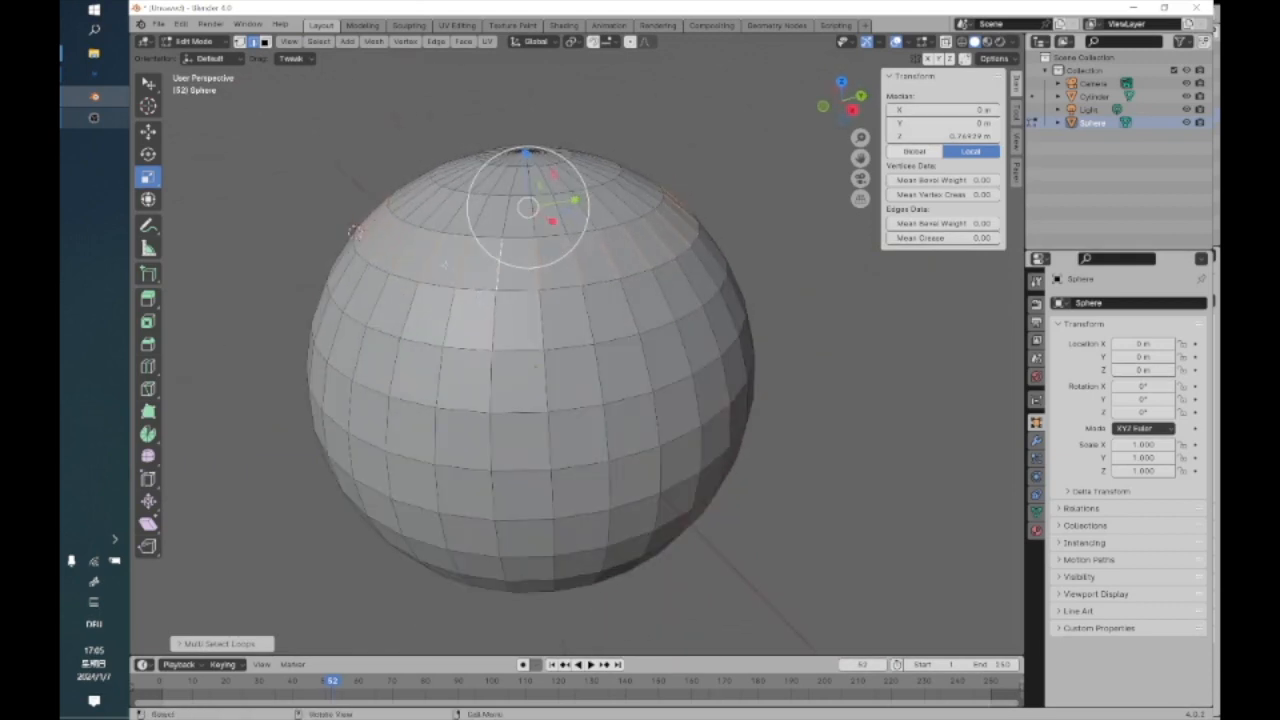
Select a horizontal edge on the sphere's upper front and extend the selection with Edge Loops
left_click(473, 289)
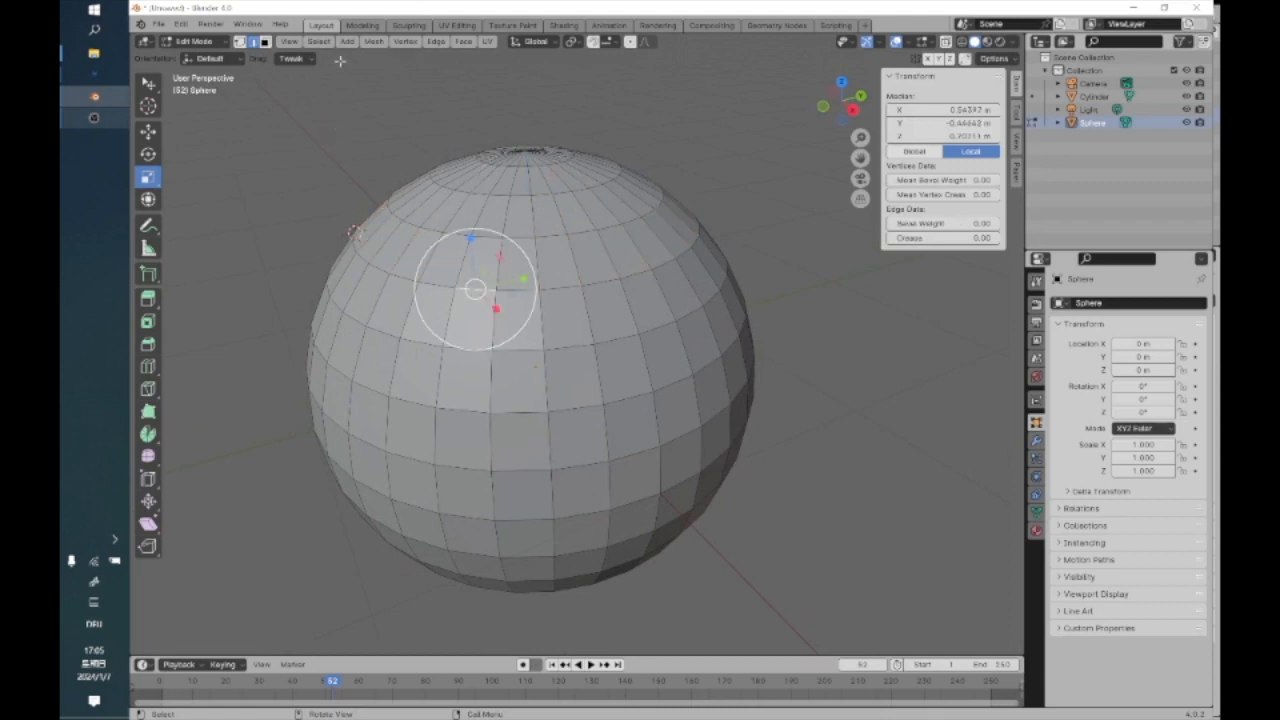
left_click(319, 41)
mouse_move(366, 245)
left_click(476, 248)
middle_click_drag(341, 290, 341, 340)
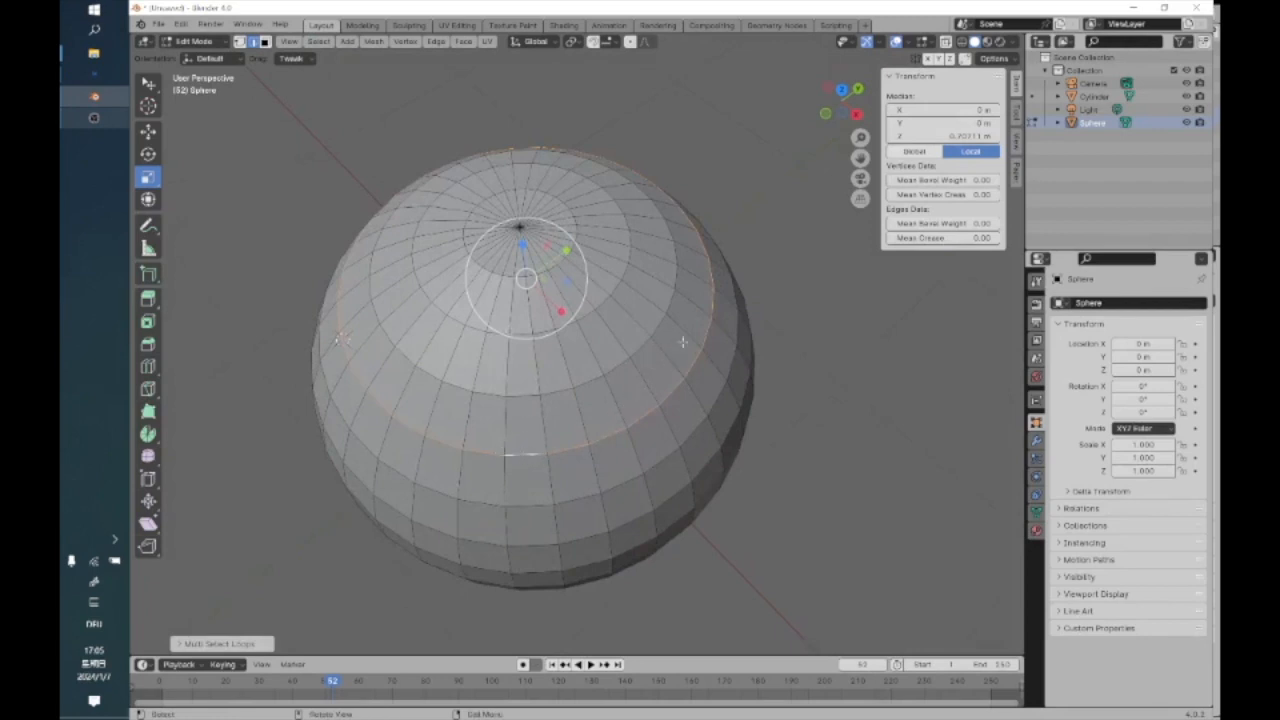
Select a horizontal edge on the sphere's upper front, extend it with Edge Rings, and clear the selection after viewing it
middle_click_drag(546, 493, 503, 390)
left_click(488, 330)
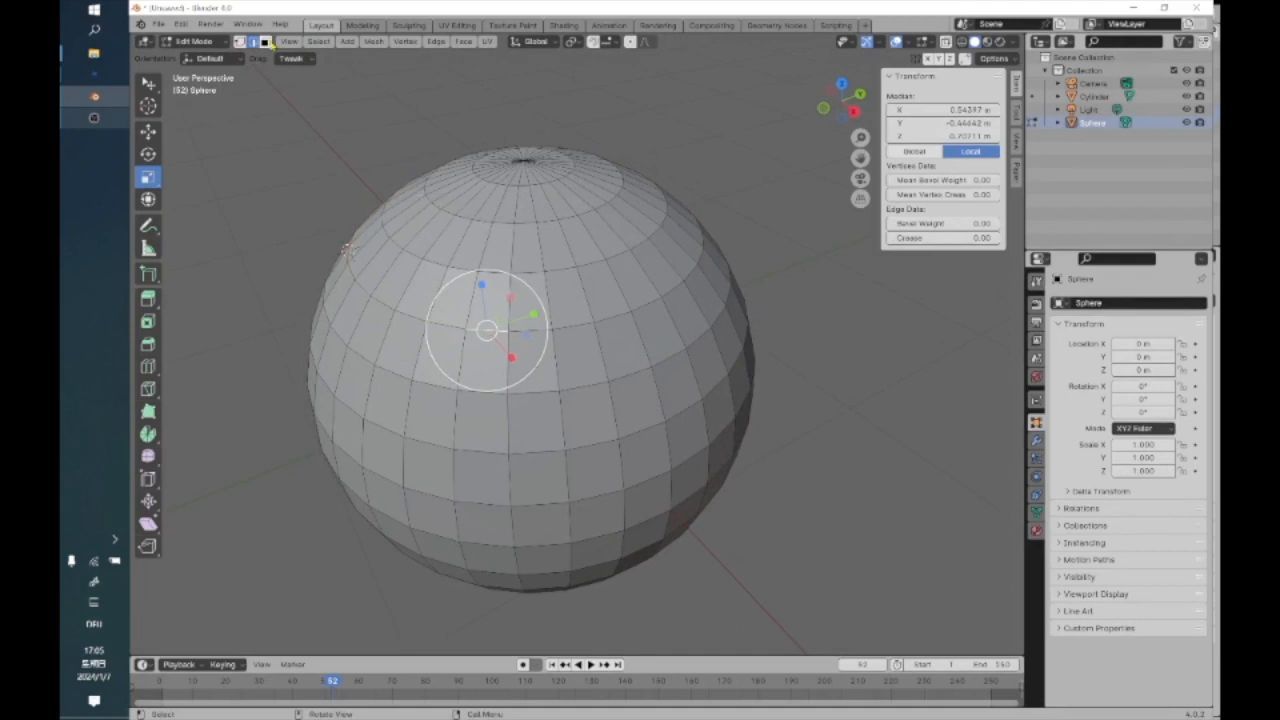
left_click(318, 41)
mouse_move(370, 245)
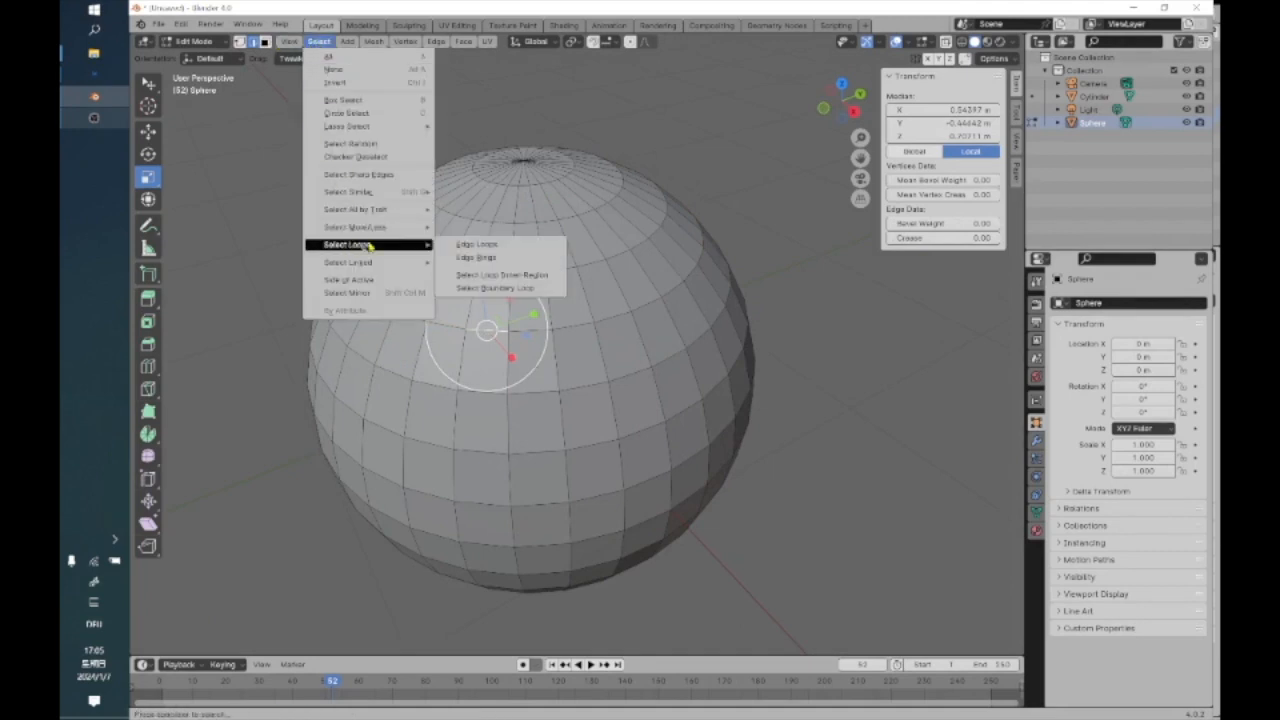
left_click(474, 257)
mouse_move(455, 290)
middle_mouse_down()
mouse_move(426, 318)
mouse_move(451, 314)
middle_mouse_up()
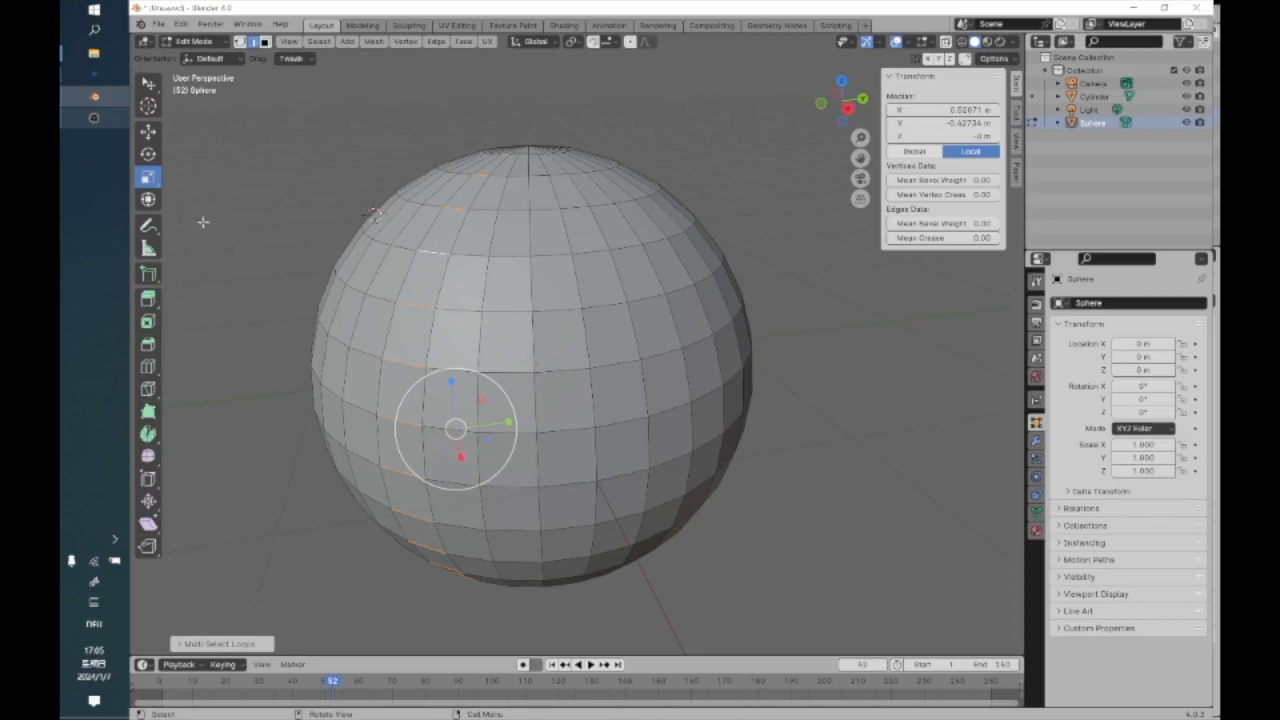
left_click(278, 213)
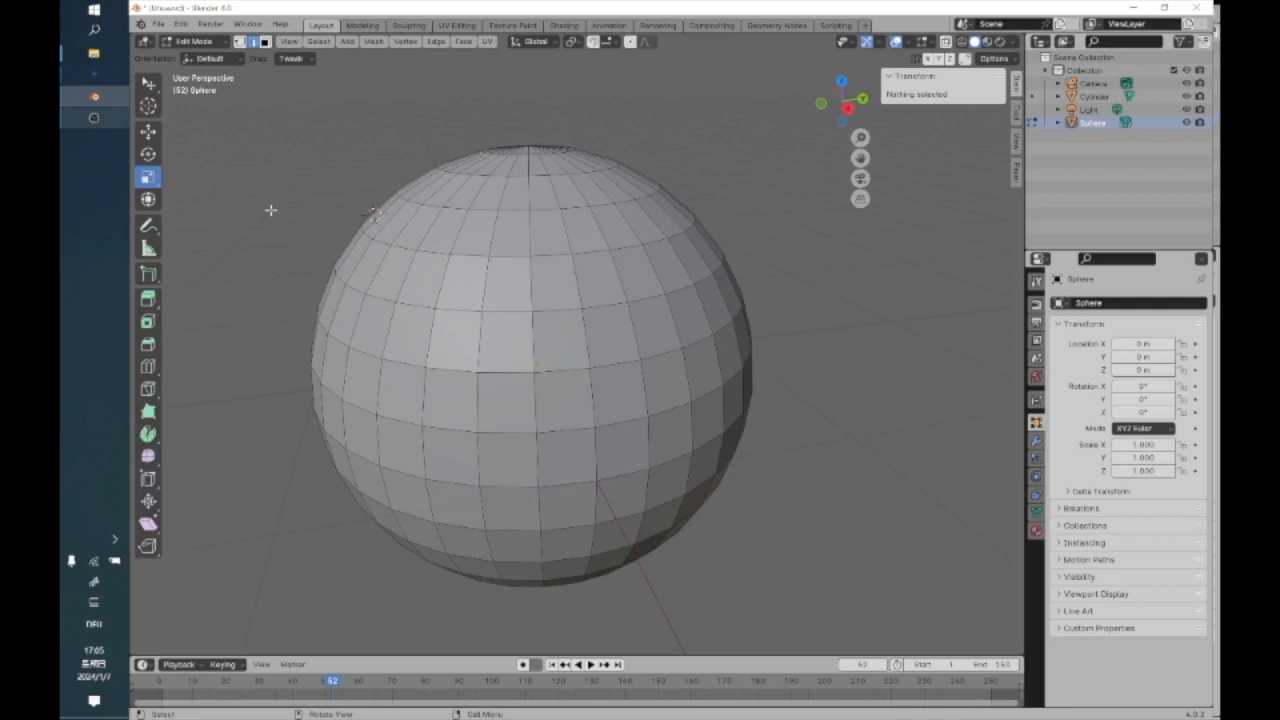
scroll(400, 178, "up", 3)
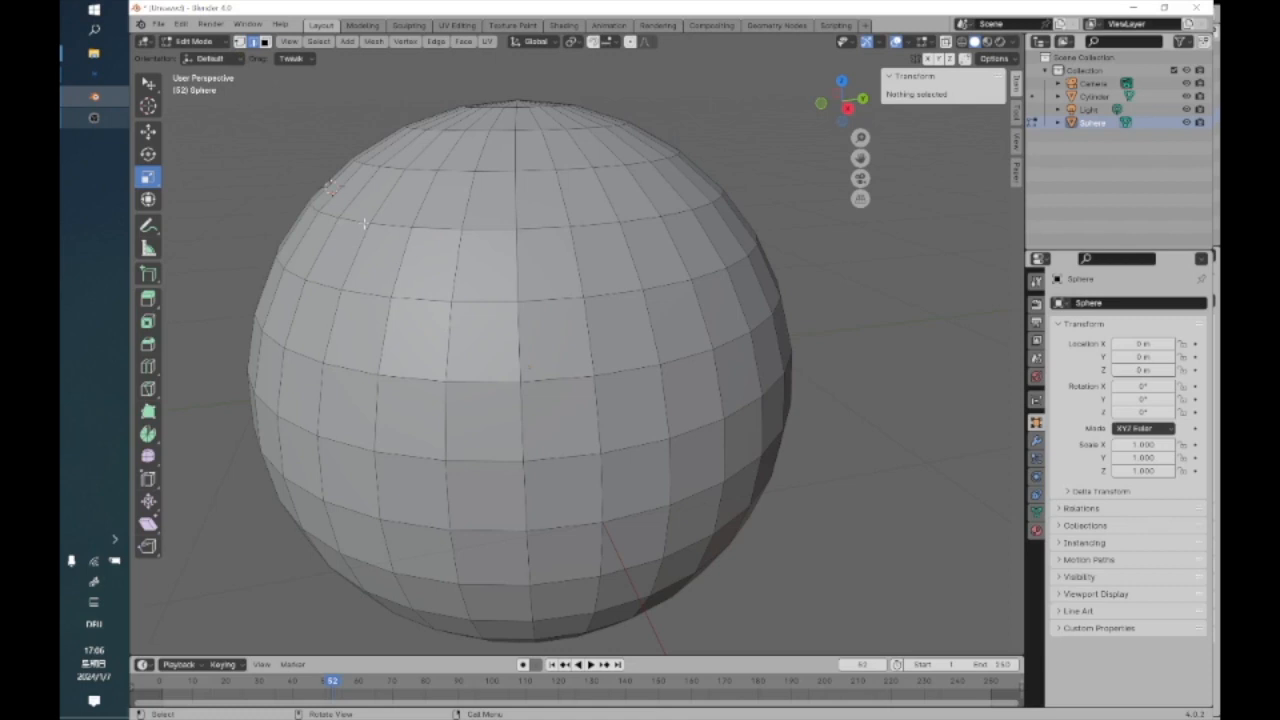
key("c")
left_click_drag(365, 224, 390, 225)
left_click(284, 128)
In vertex selection mode, select a vertex on the sphere's upper front, move it along Y to about -0.74 m and undo the move
left_click(149, 84)
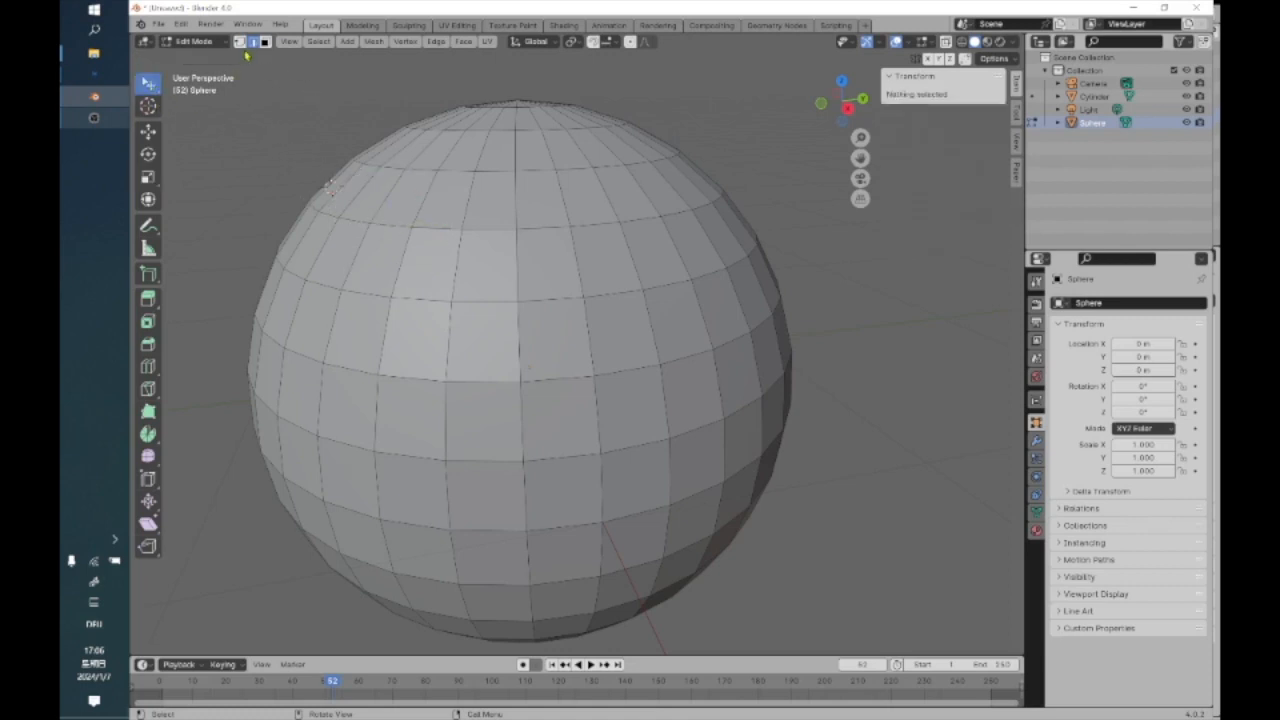
left_click(239, 41)
left_click(369, 224)
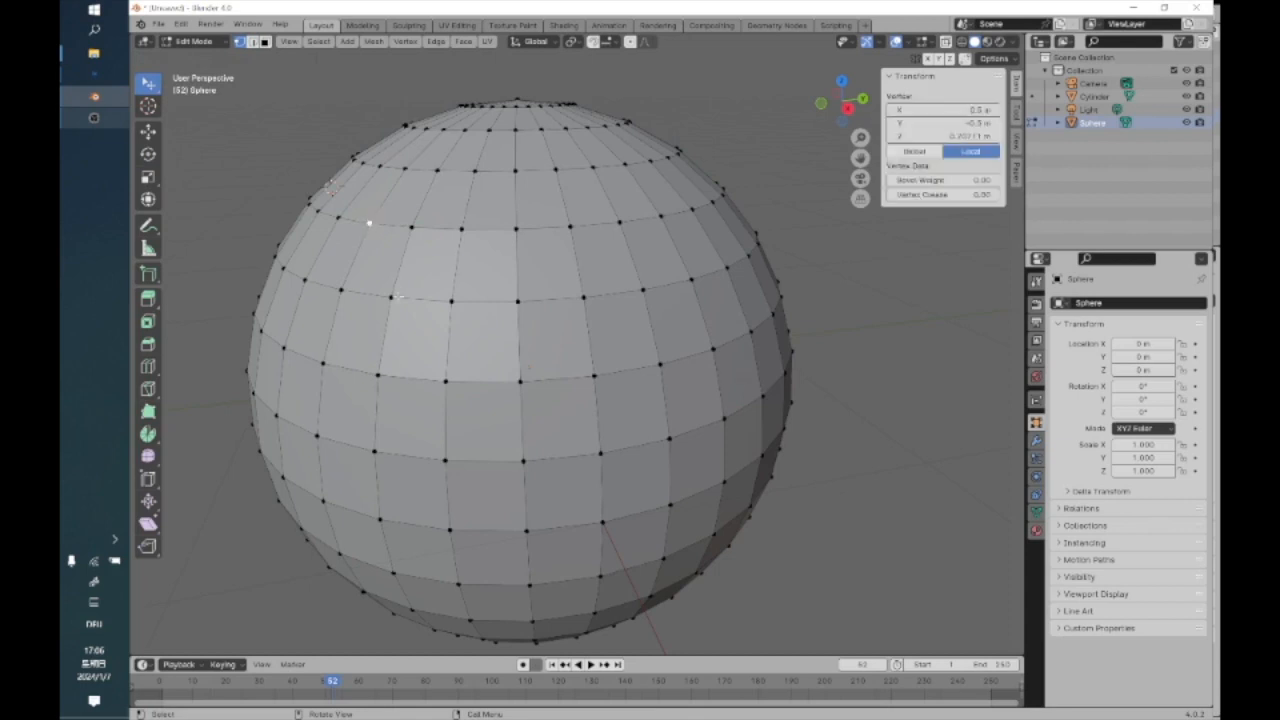
left_click(148, 131)
left_click_drag(369, 223, 273, 229)
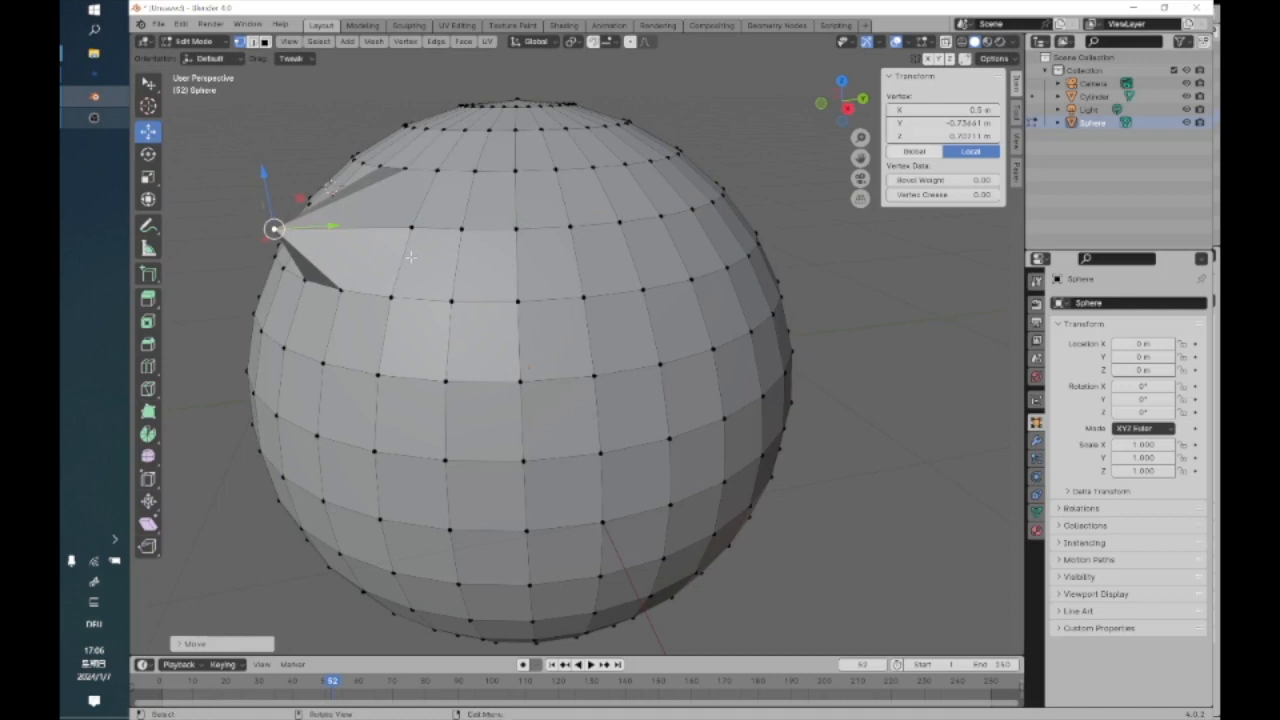
key("ctrl+z")
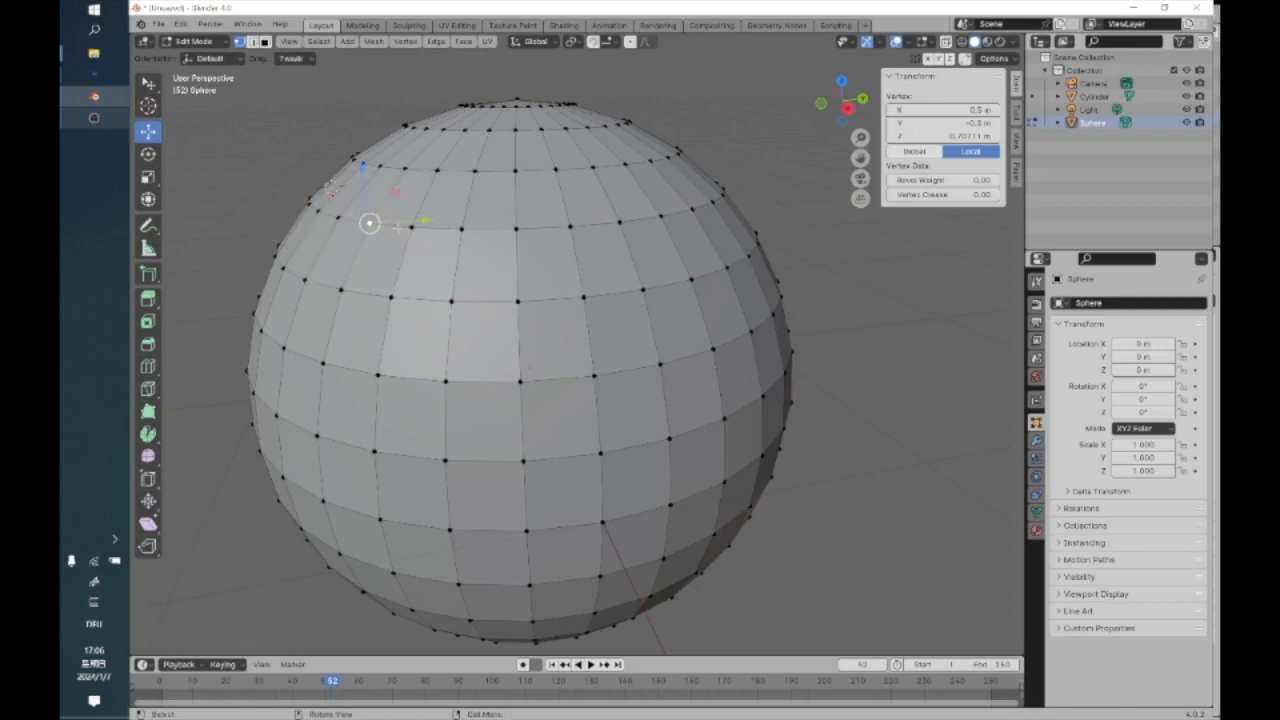
In edge selection mode, select a horizontal edge on the sphere's upper front, move it slightly along negative Y and undo the move
key("2")
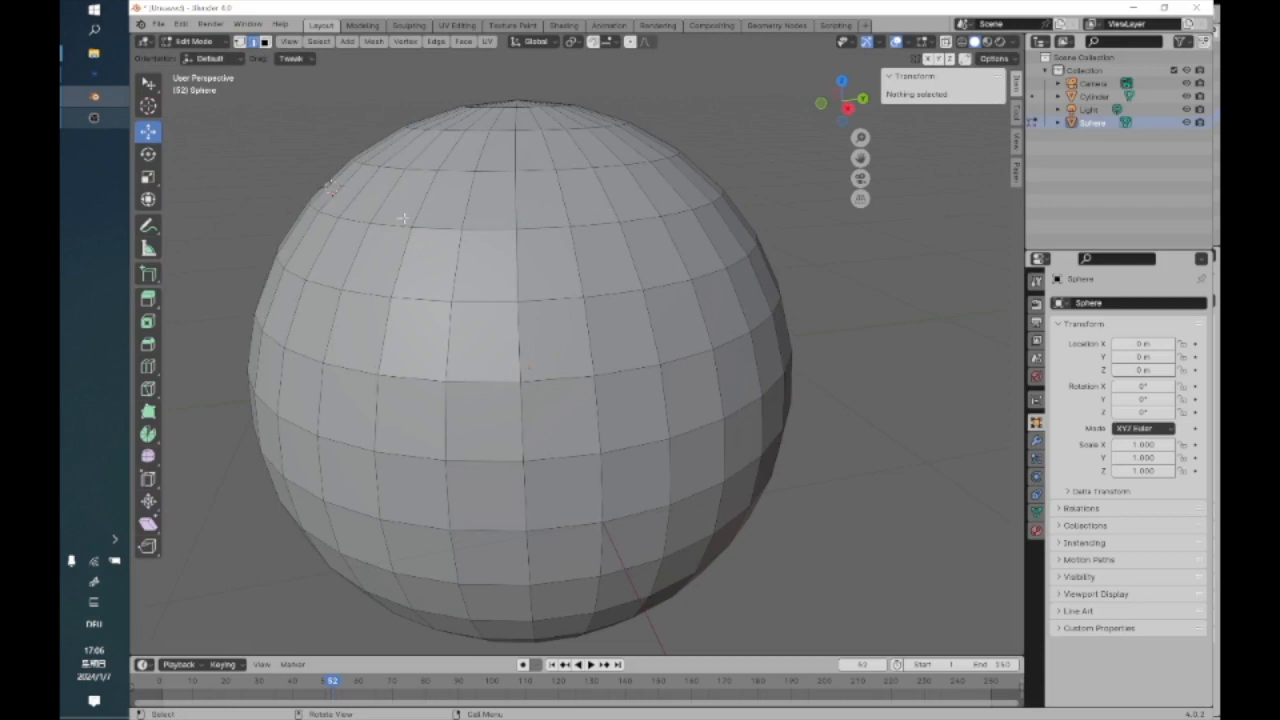
left_click(394, 224)
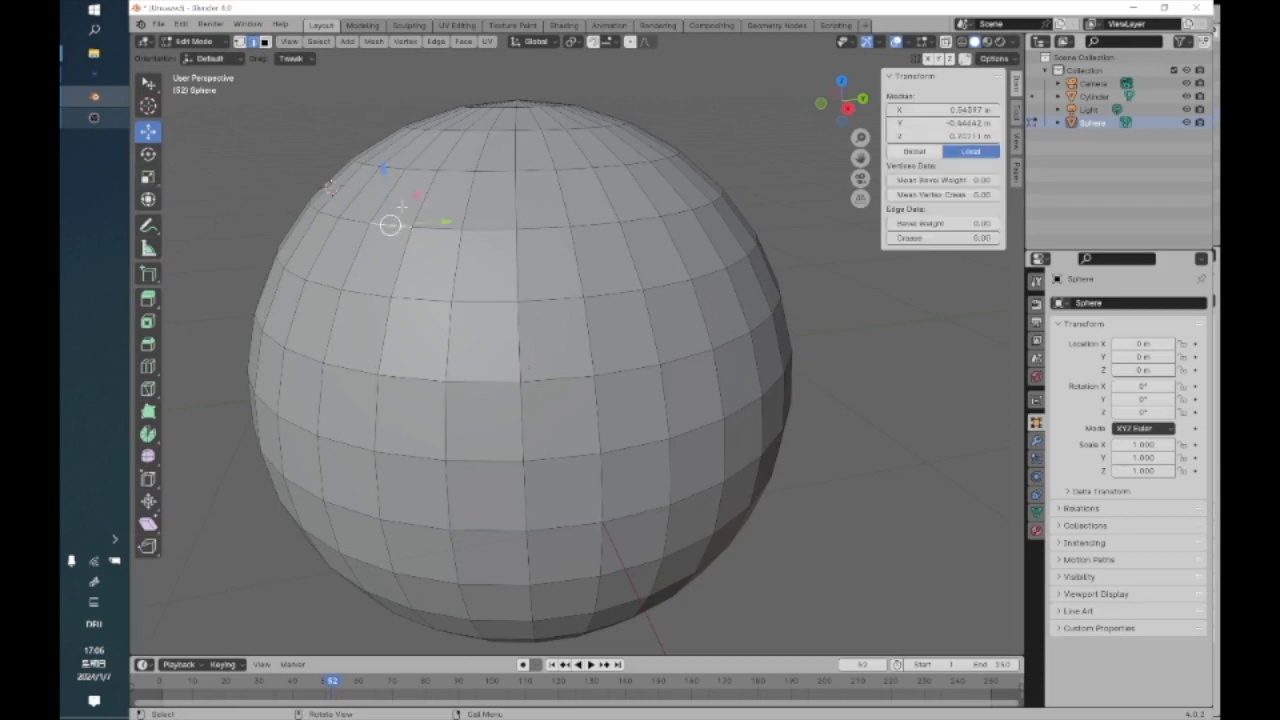
left_click_drag(446, 224, 424, 210)
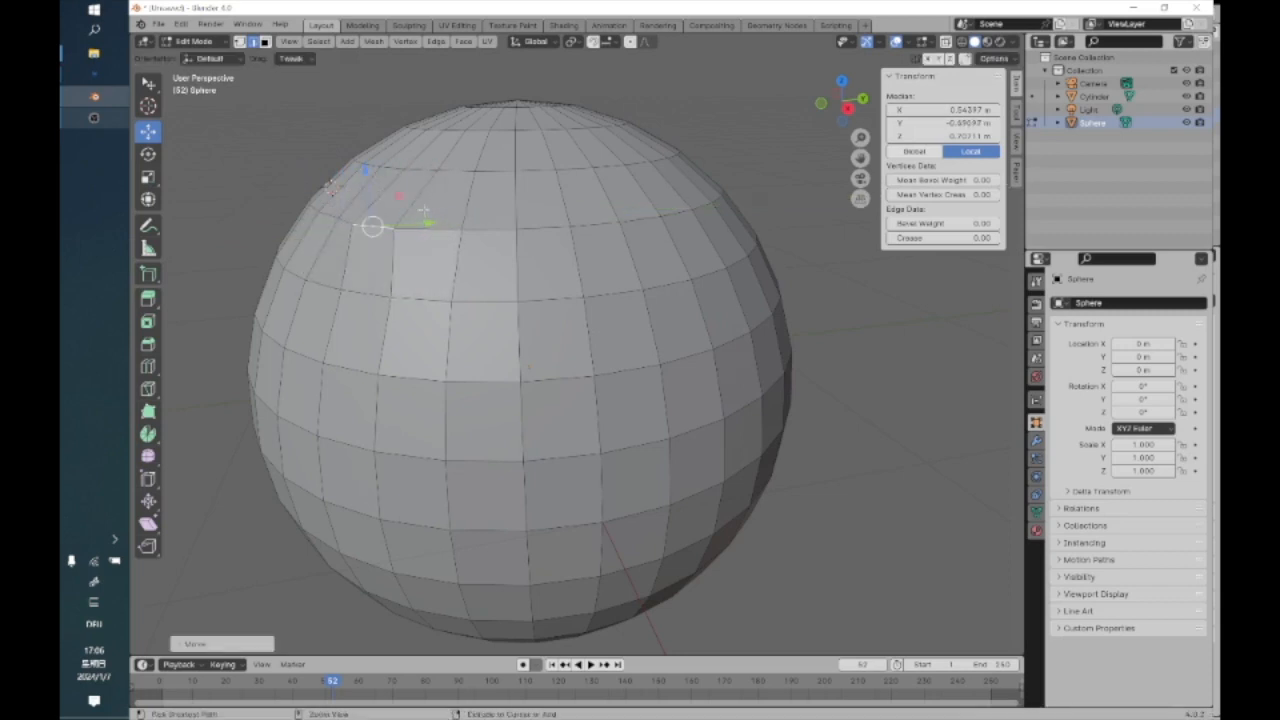
left_click(424, 210, "ctrl")
In face selection mode, select a face on the sphere's upper front, move it about 0.3 m along negative Y and undo the move
left_click(266, 42)
left_click(398, 200)
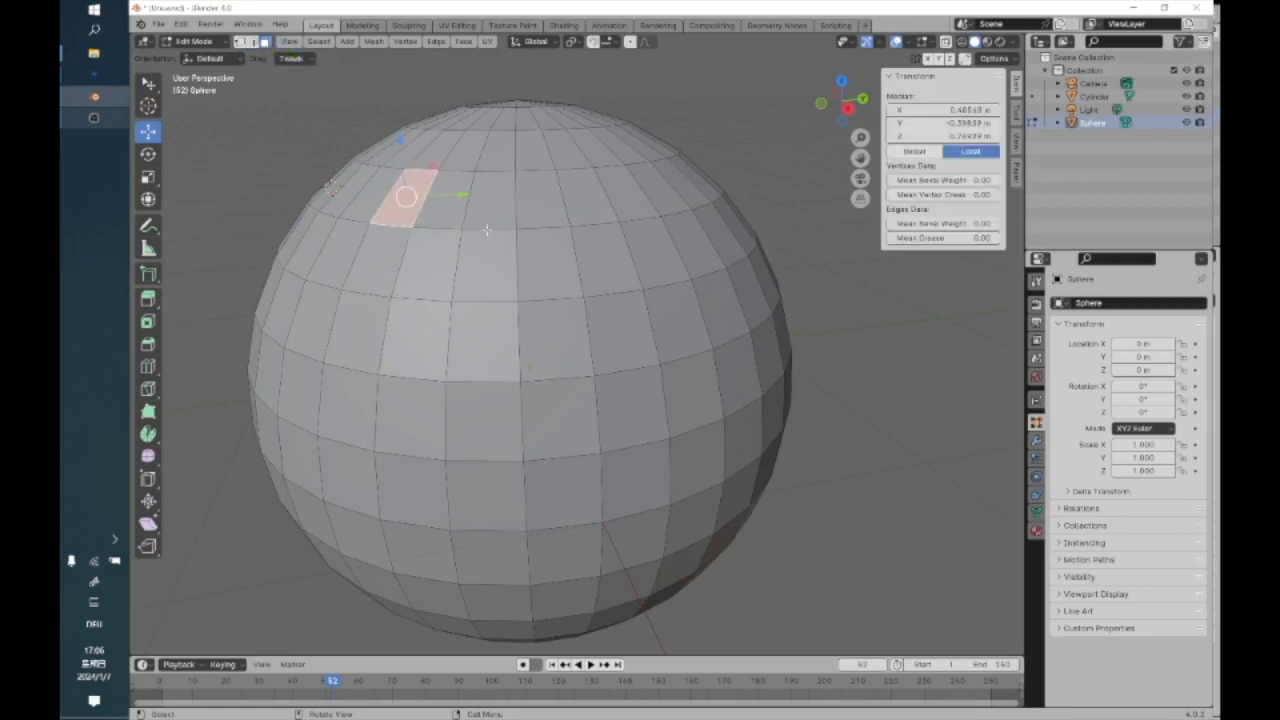
left_click_drag(405, 196, 287, 203)
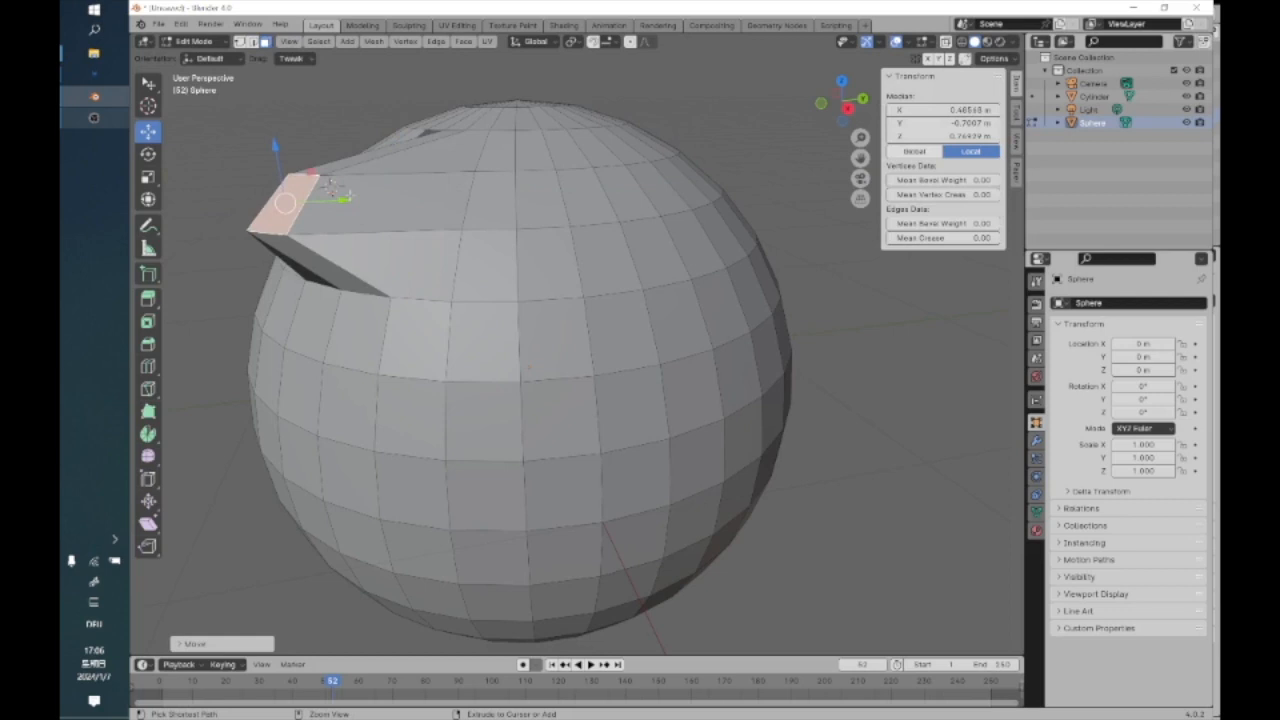
key("ctrl+z")
Nudge the selected face slightly along negative Y from a lower viewing angle and undo the move
middle_click_drag(396, 262, 495, 392)
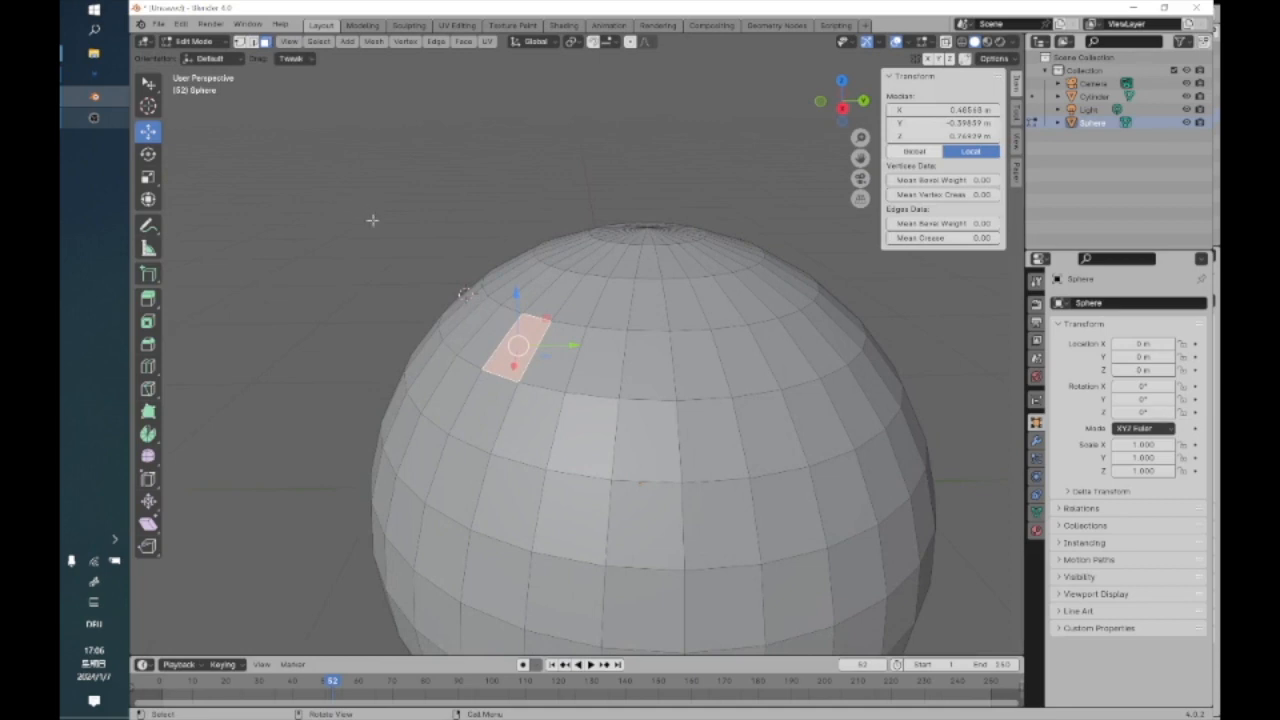
mouse_move(572, 345)
left_mouse_down()
mouse_move(442, 347)
mouse_move(568, 338)
left_mouse_up()
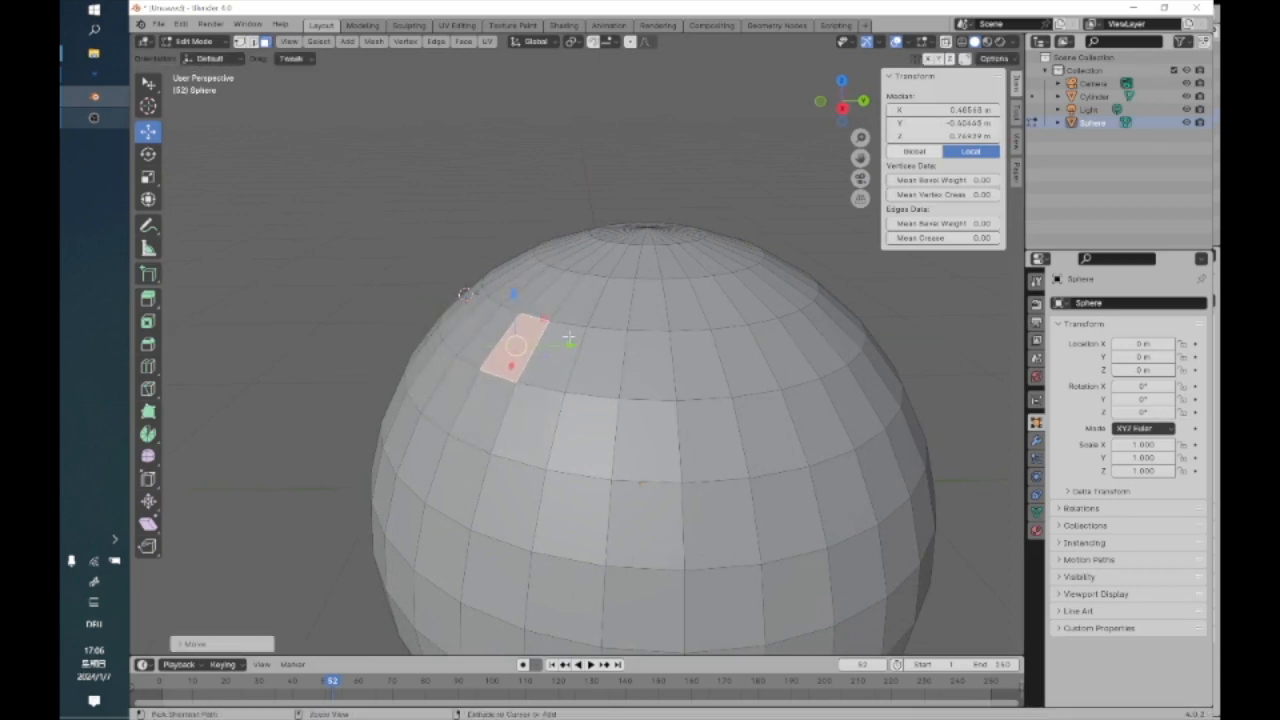
key("ctrl+z")
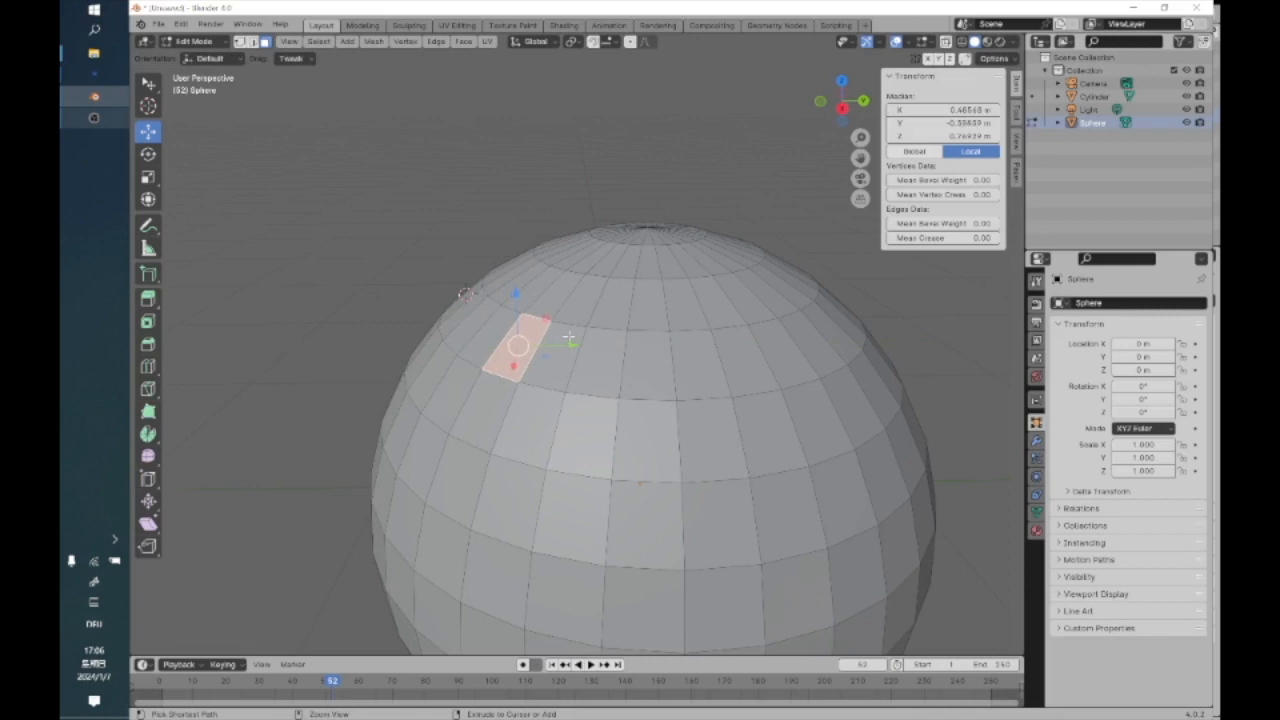
Set the Move tool's orientation to Normal and pull the selected face outward from the sphere along its normal
left_click(236, 60)
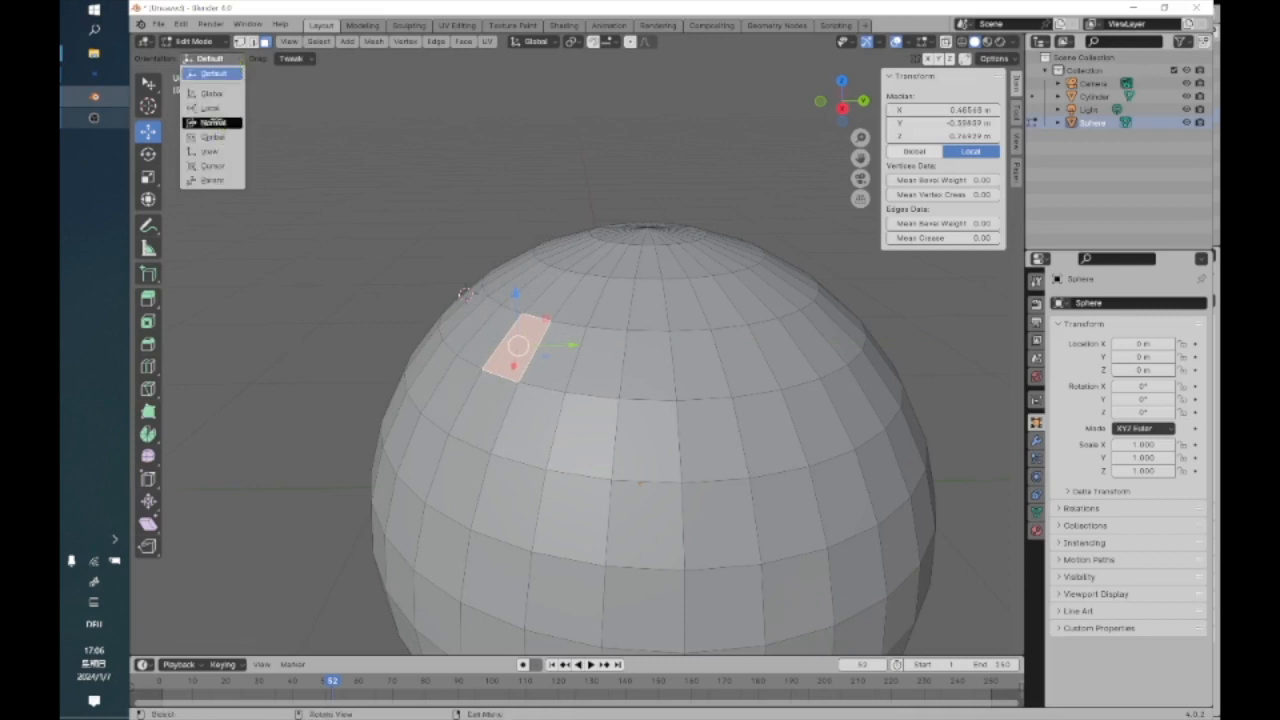
left_click(216, 123)
middle_click_drag(432, 370, 417, 330)
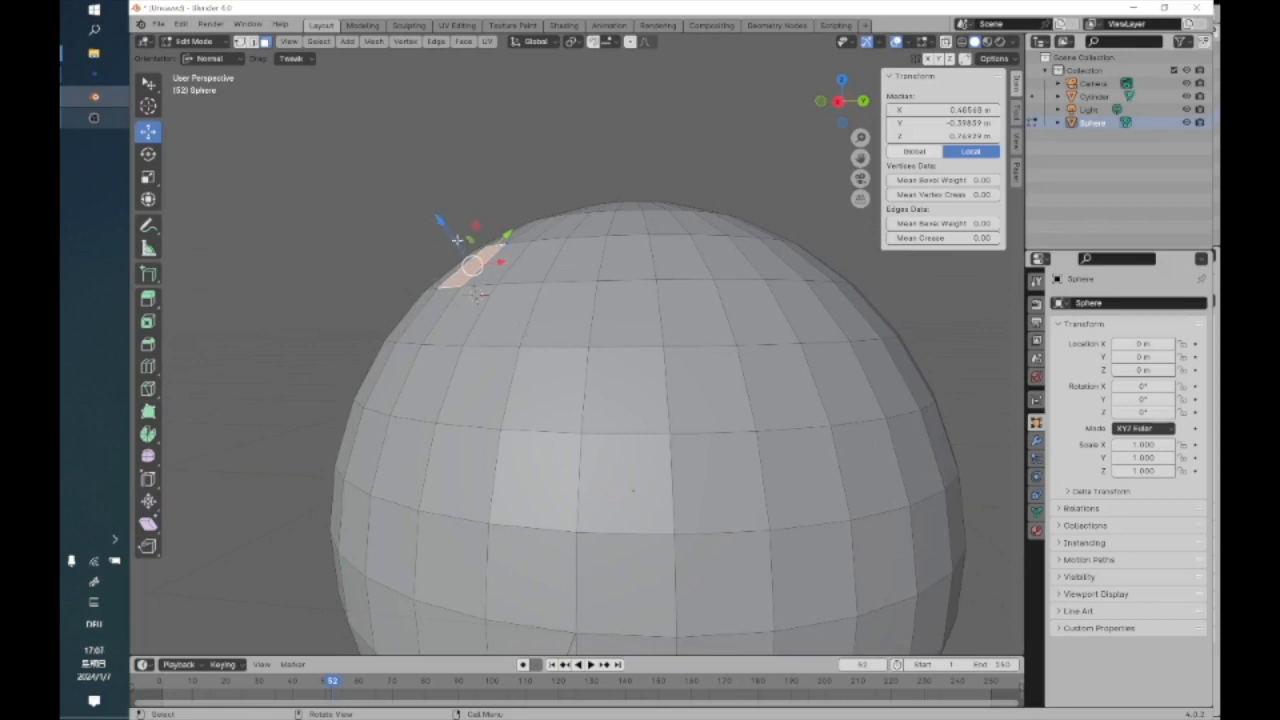
key("e")
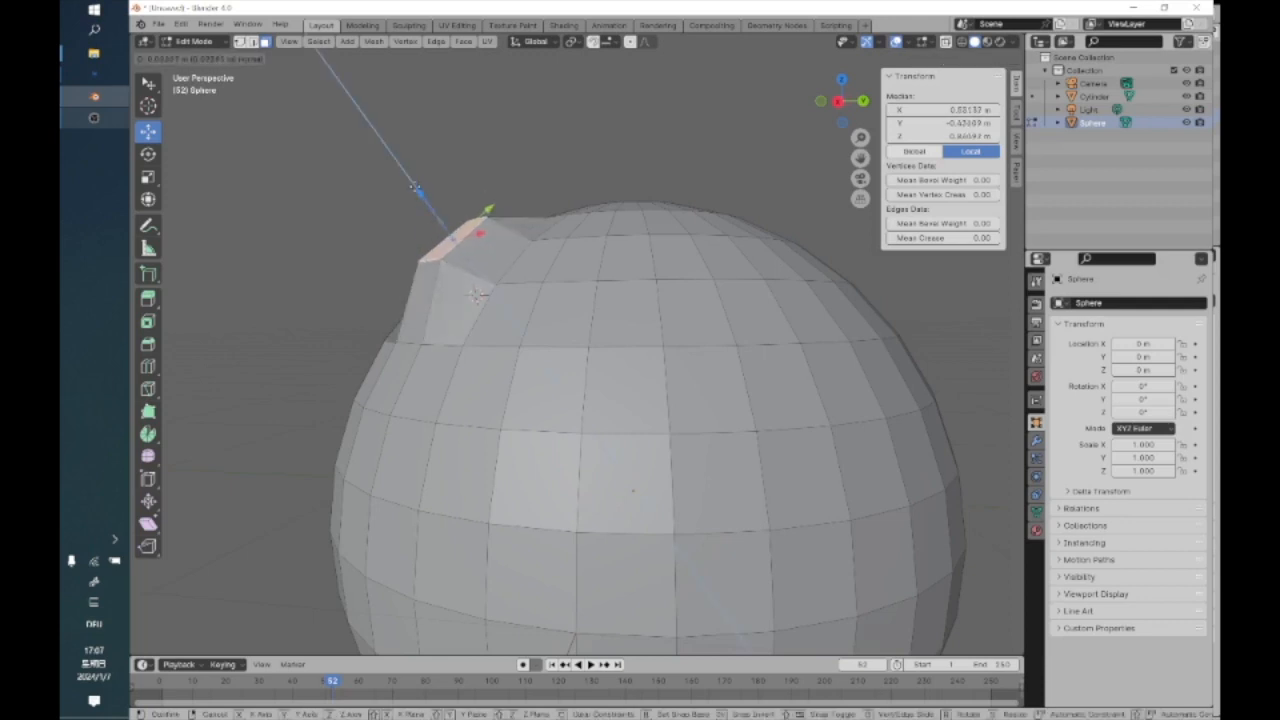
left_click(432, 211)
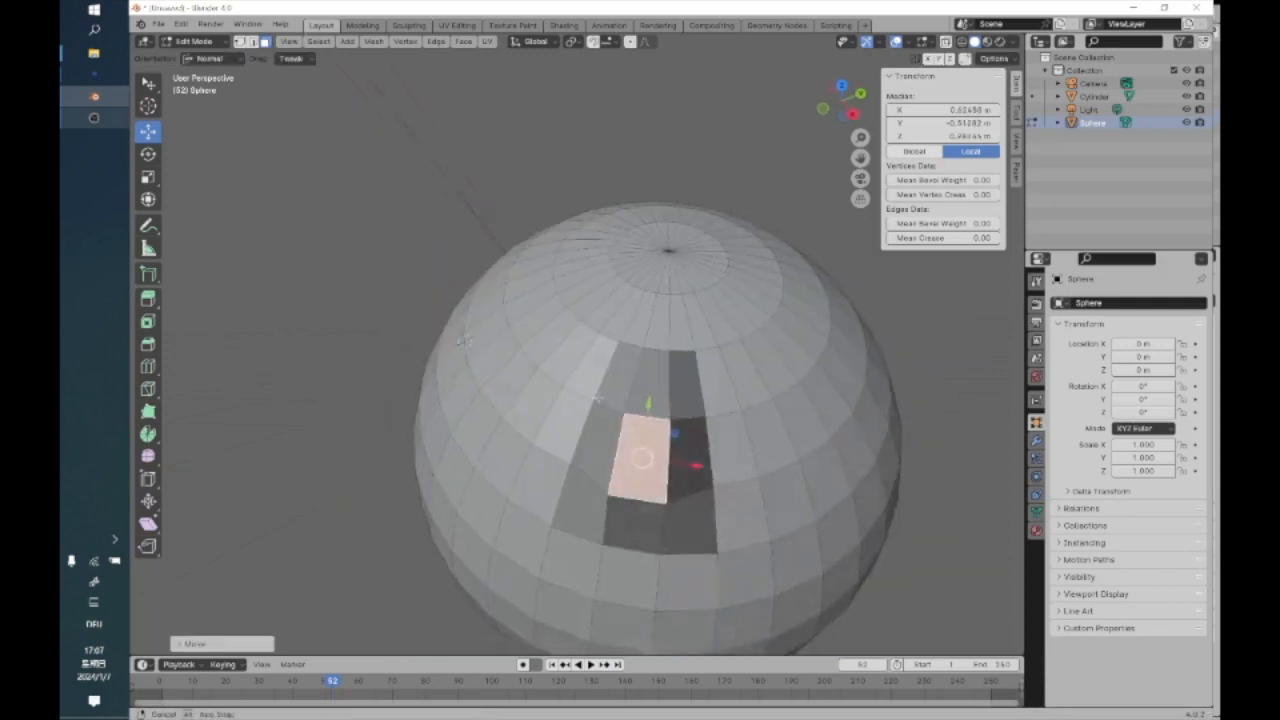
key("ctrl+z")
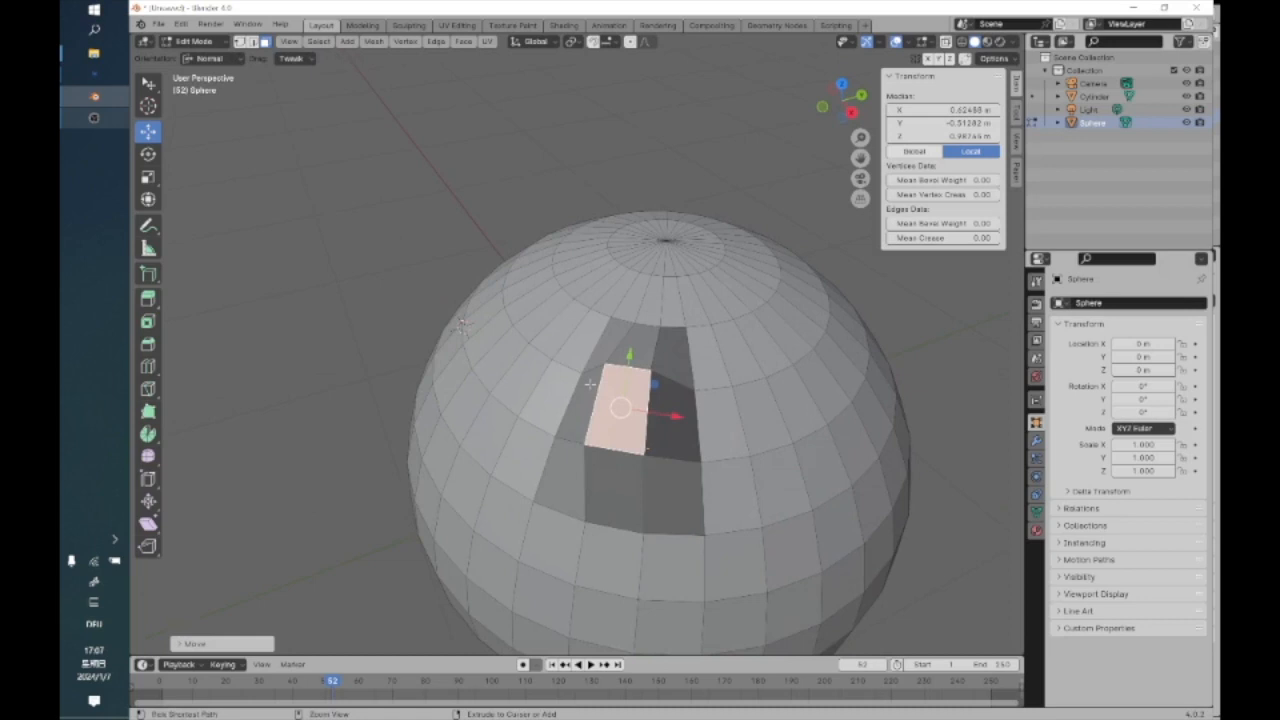
View the sphere in wireframe shading and return to solid shading
key("z")
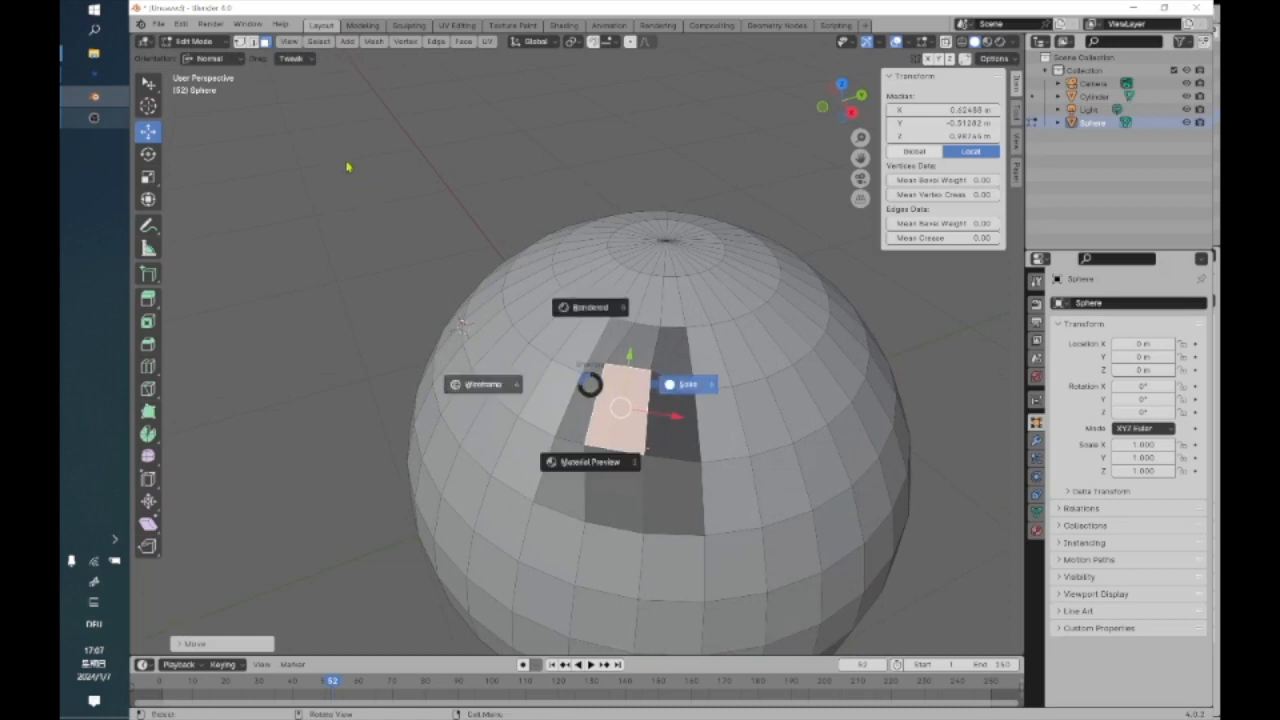
left_click(393, 218)
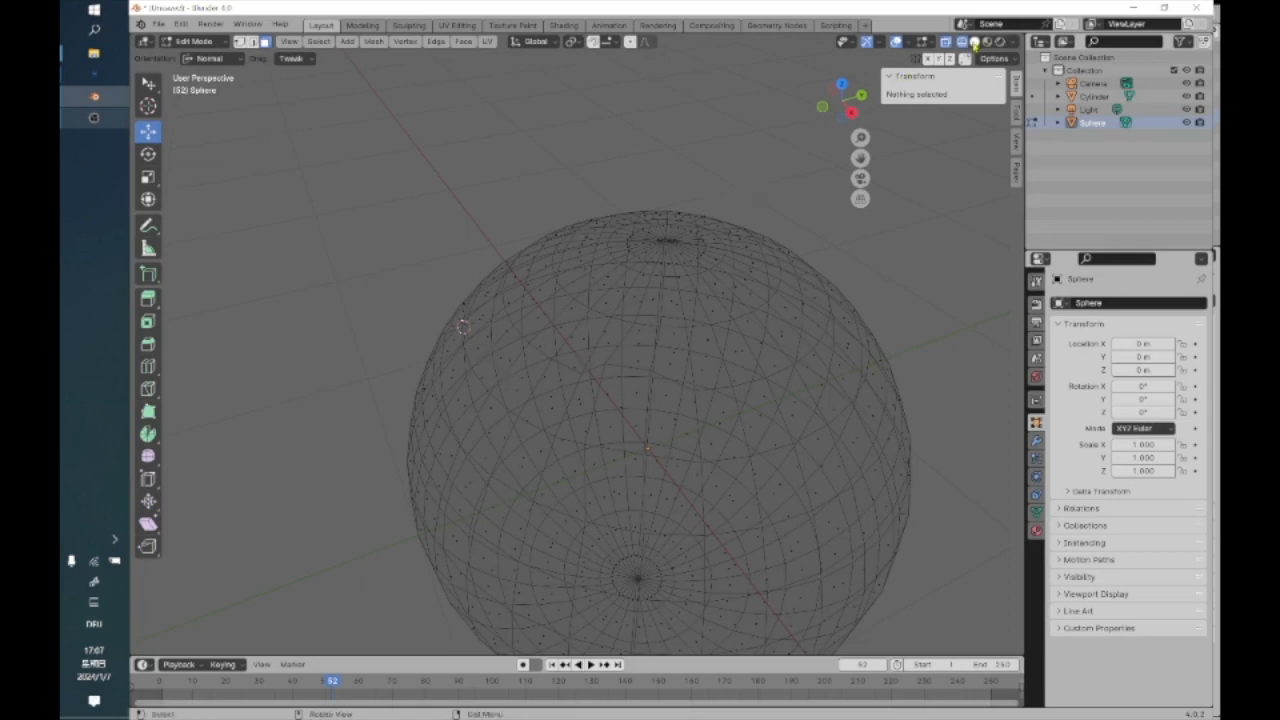
left_click(974, 43)
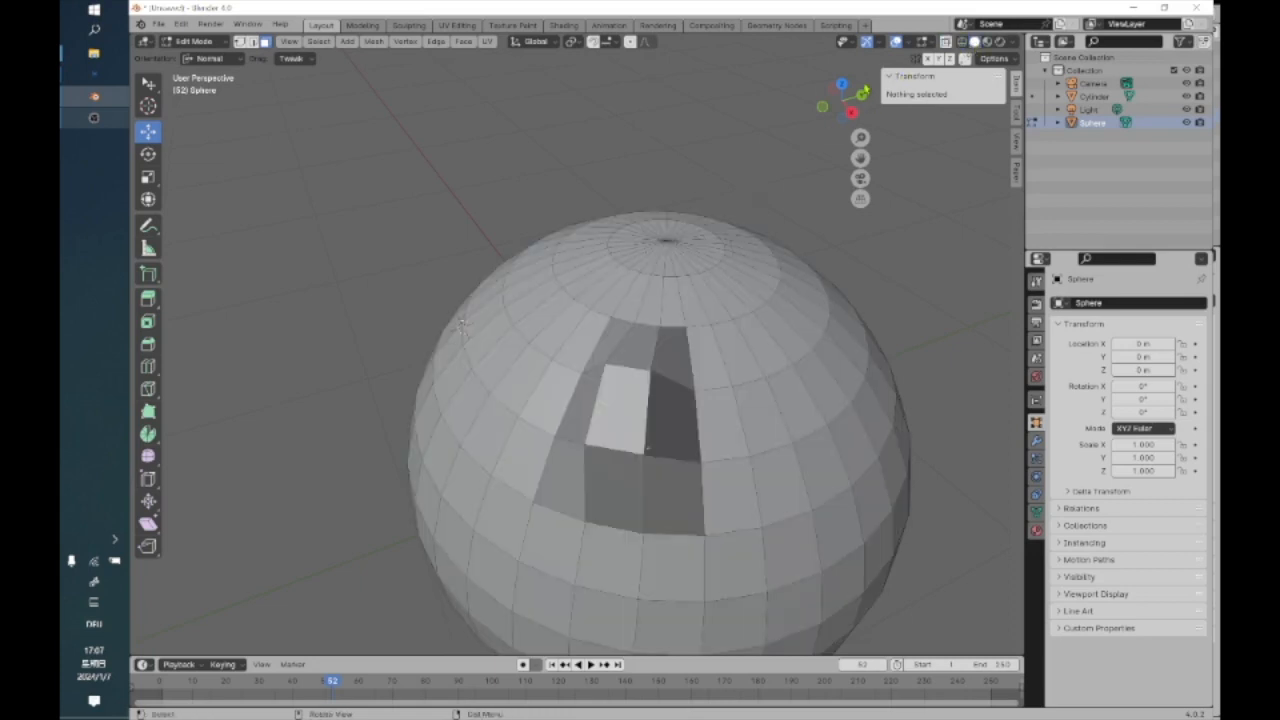
Inspect the protruding face from a lower angle and undo its outward move
key("space")
middle_click_drag(485, 303, 432, 273)
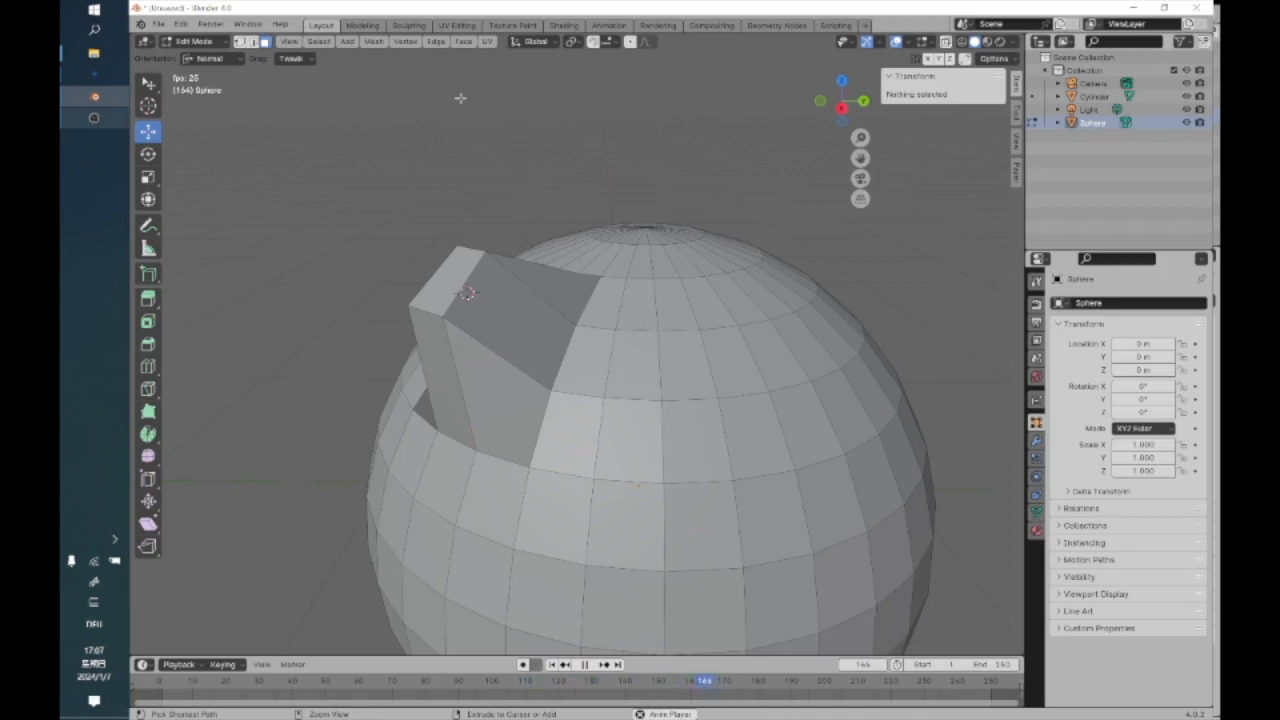
key("space")
key("ctrl+z")
key("ctrl+z")
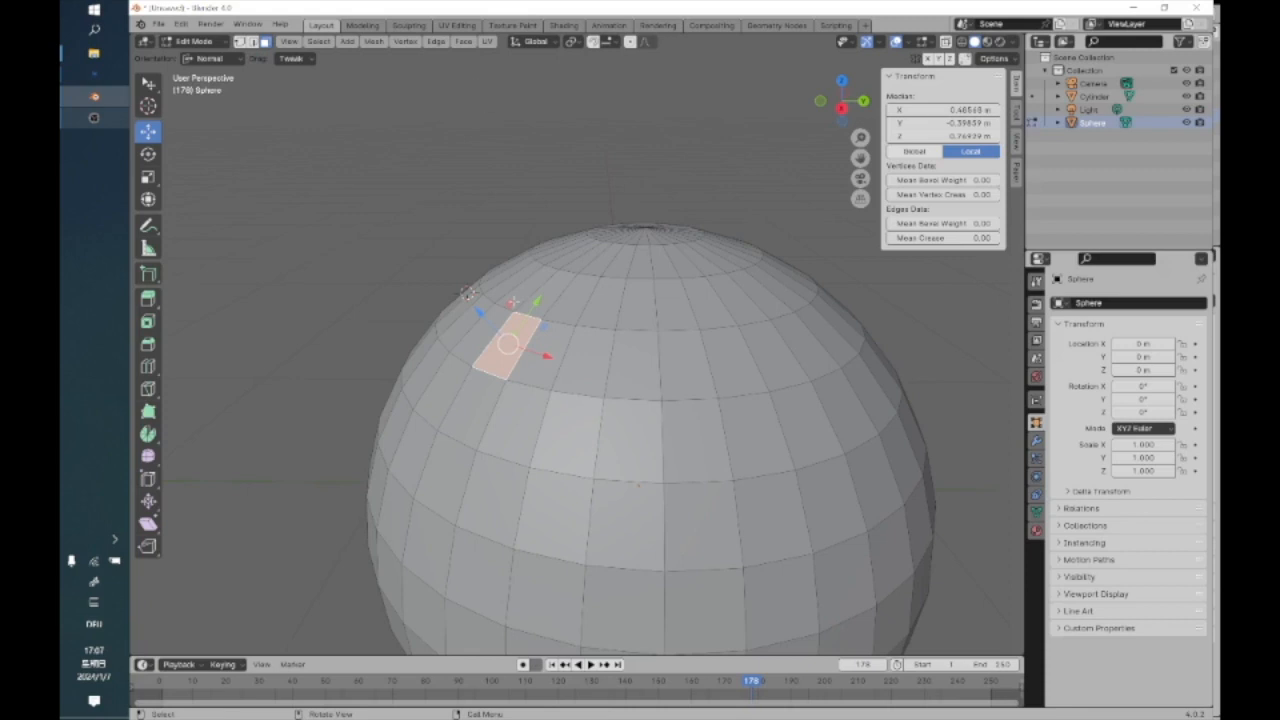
Push the selected face slightly inward along its normal
left_click_drag(481, 312, 499, 332)
middle_click_drag(468, 292, 328, 378)
middle_click_drag(329, 277, 294, 251)
Switch the sphere to Object Mode and look through the file import and export options
left_click(183, 43)
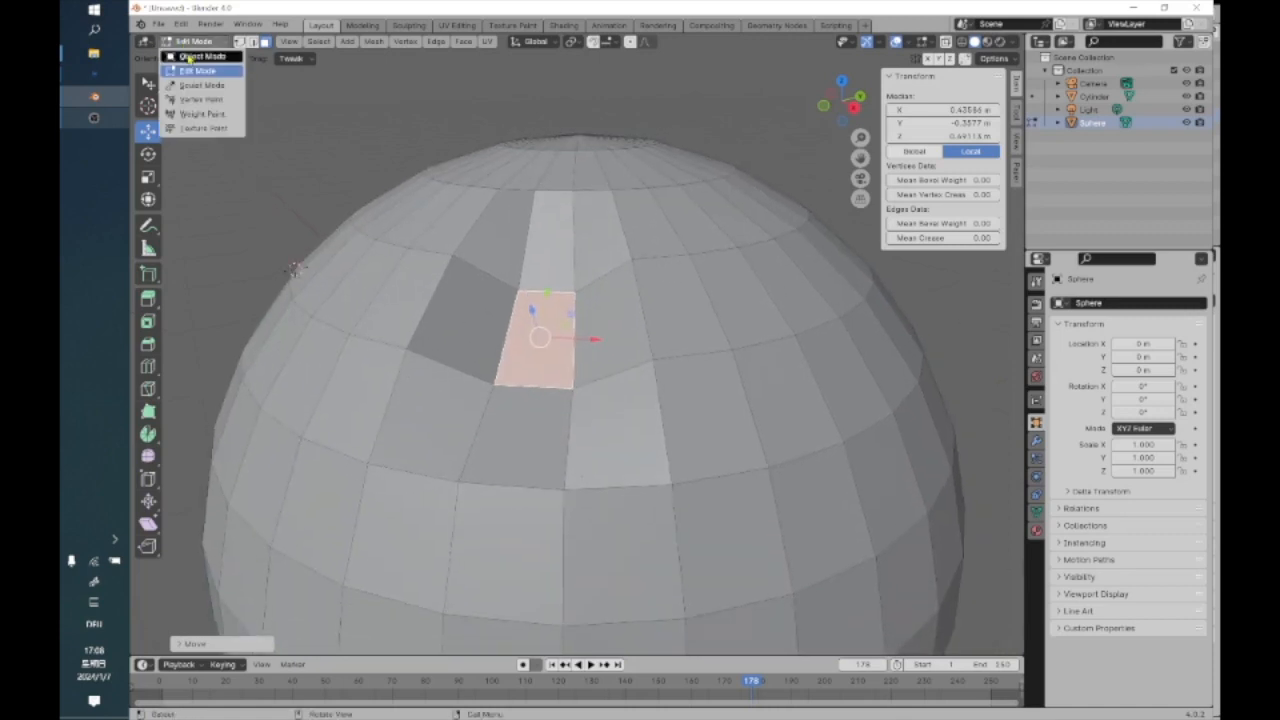
left_click(195, 57)
left_click(158, 23)
mouse_move(216, 258)
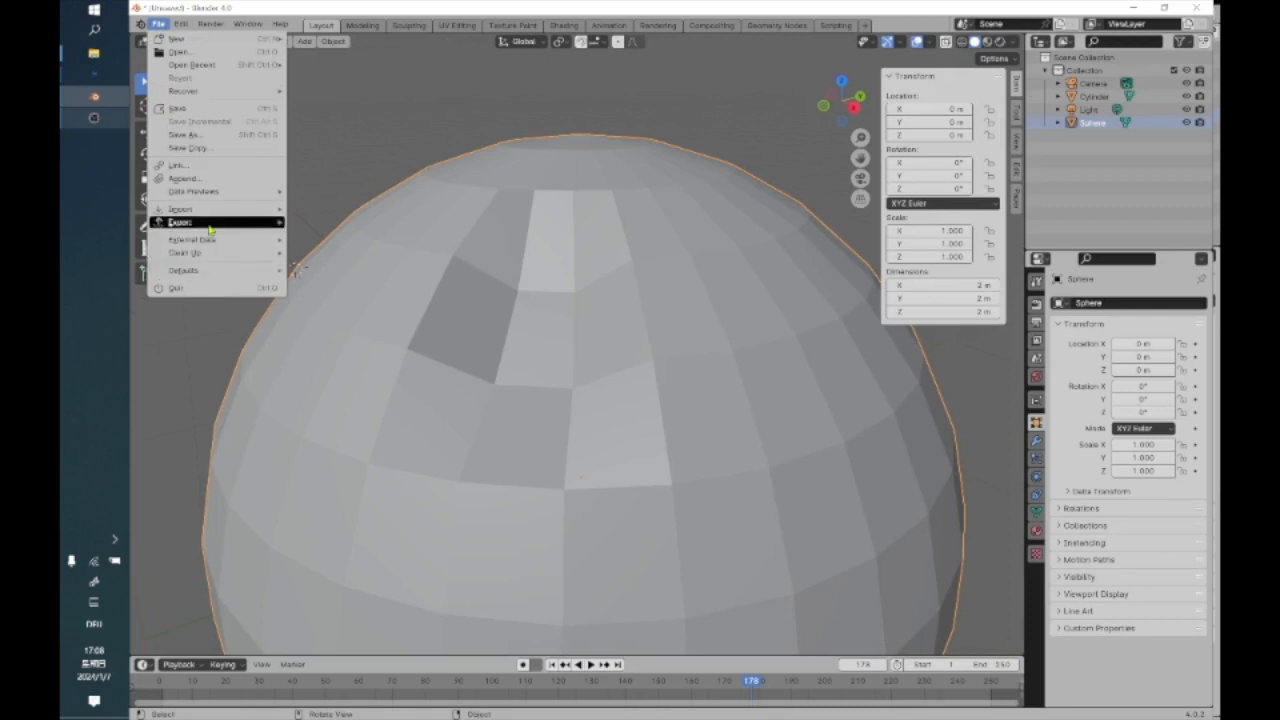
mouse_move(213, 224)
left_click(368, 378)
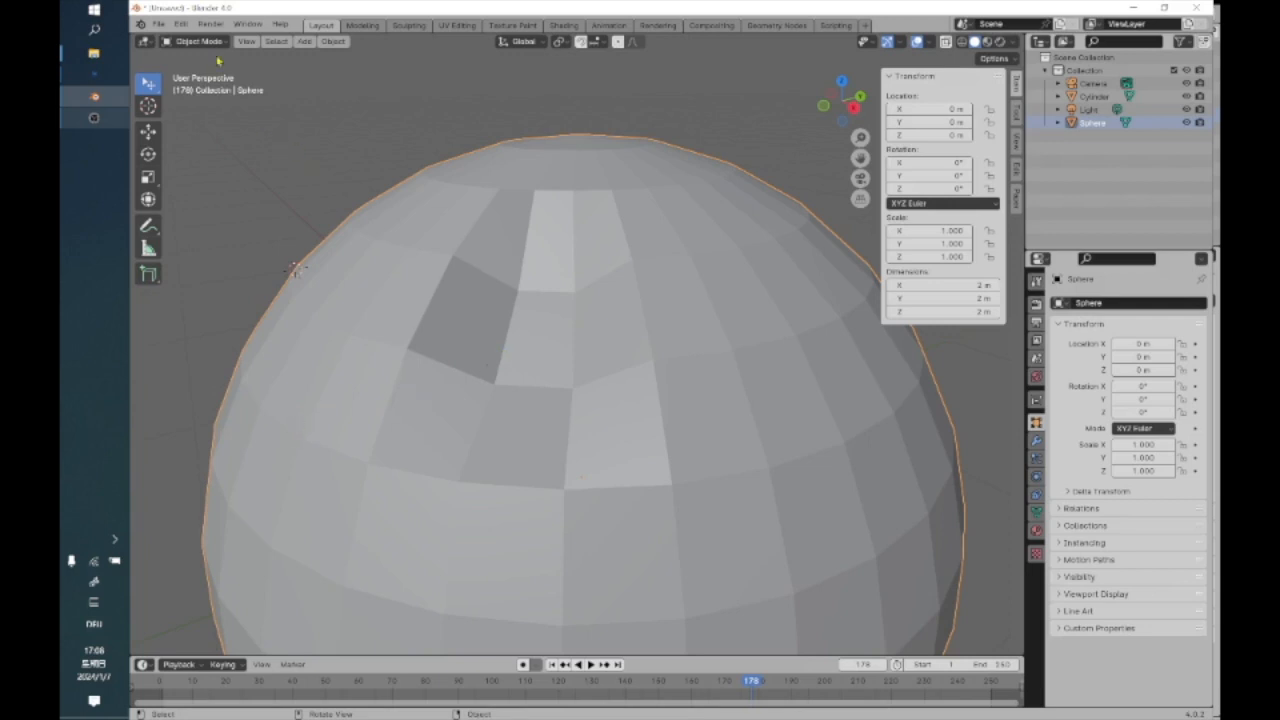
In Edit Mode, triangulate the selected face strips on both sides of the pushed-in face and undo the triangulation
left_click(228, 42)
left_click(214, 70)
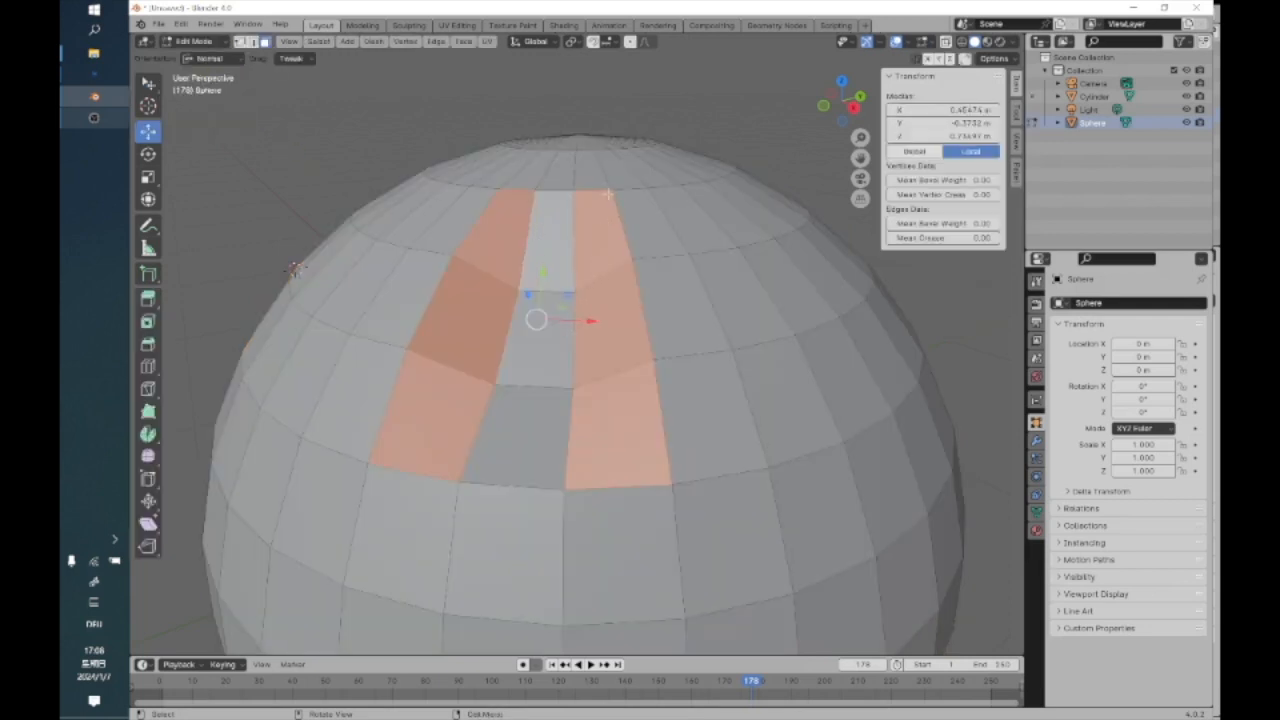
middle_click_drag(580, 285, 650, 374)
middle_click_drag(481, 193, 467, 205)
left_click(463, 42)
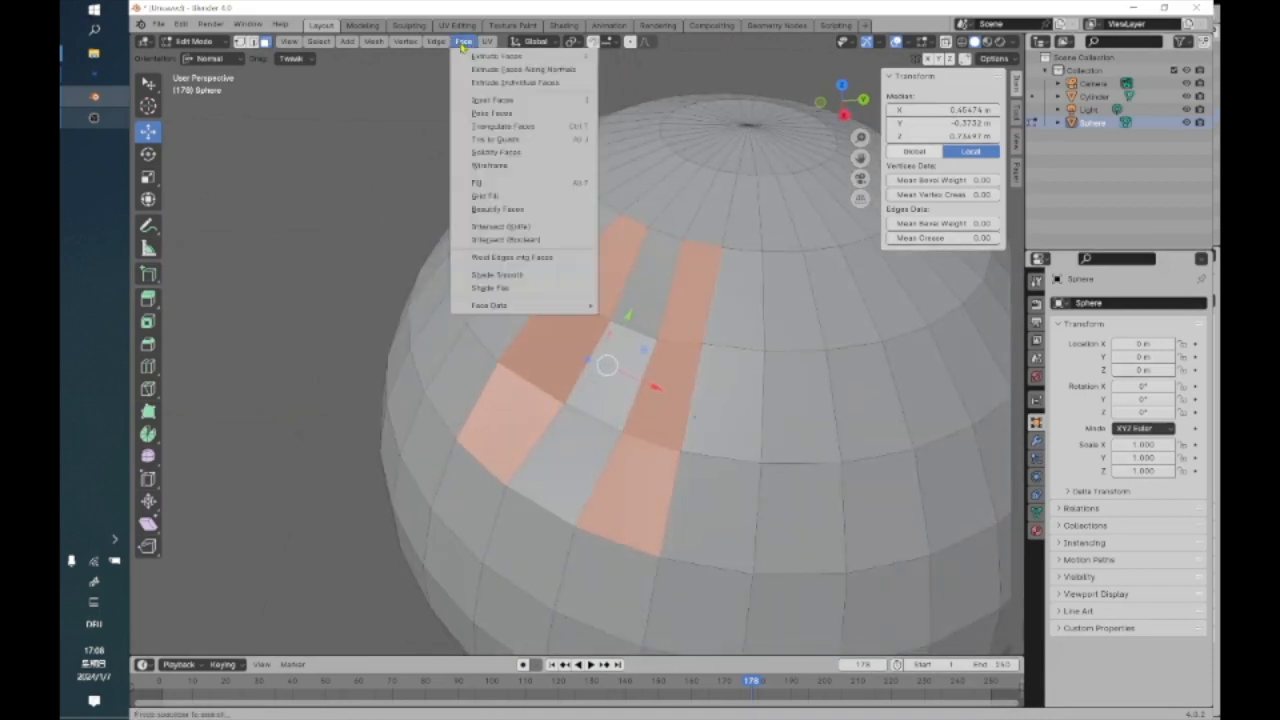
left_click(500, 126)
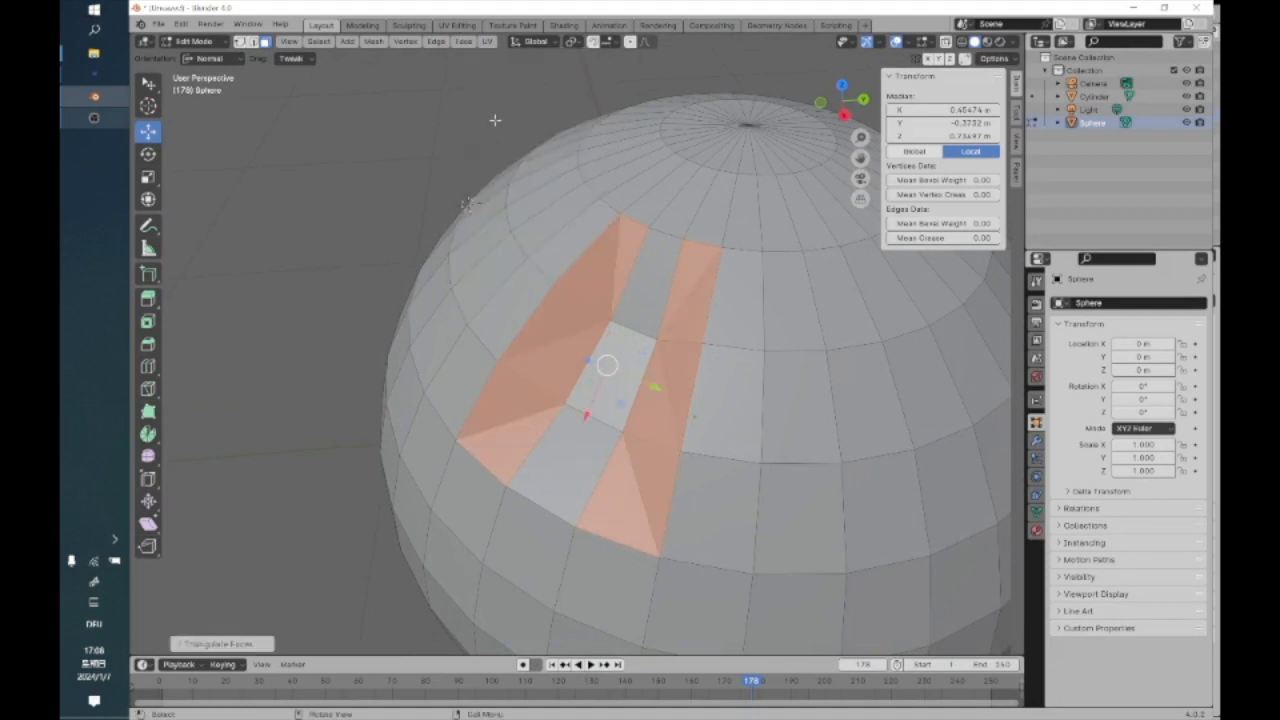
mouse_move(466, 203)
middle_mouse_down()
mouse_move(420, 245)
mouse_move(482, 203)
middle_mouse_up()
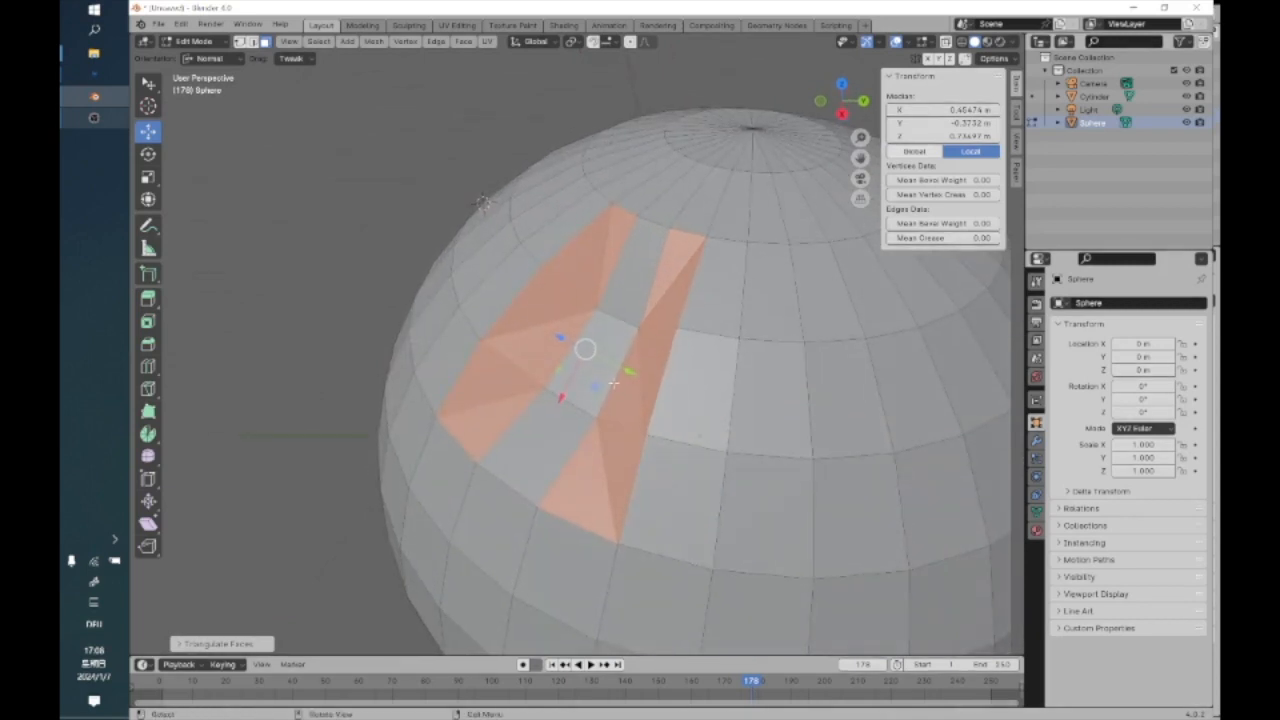
key("ctrl+z")
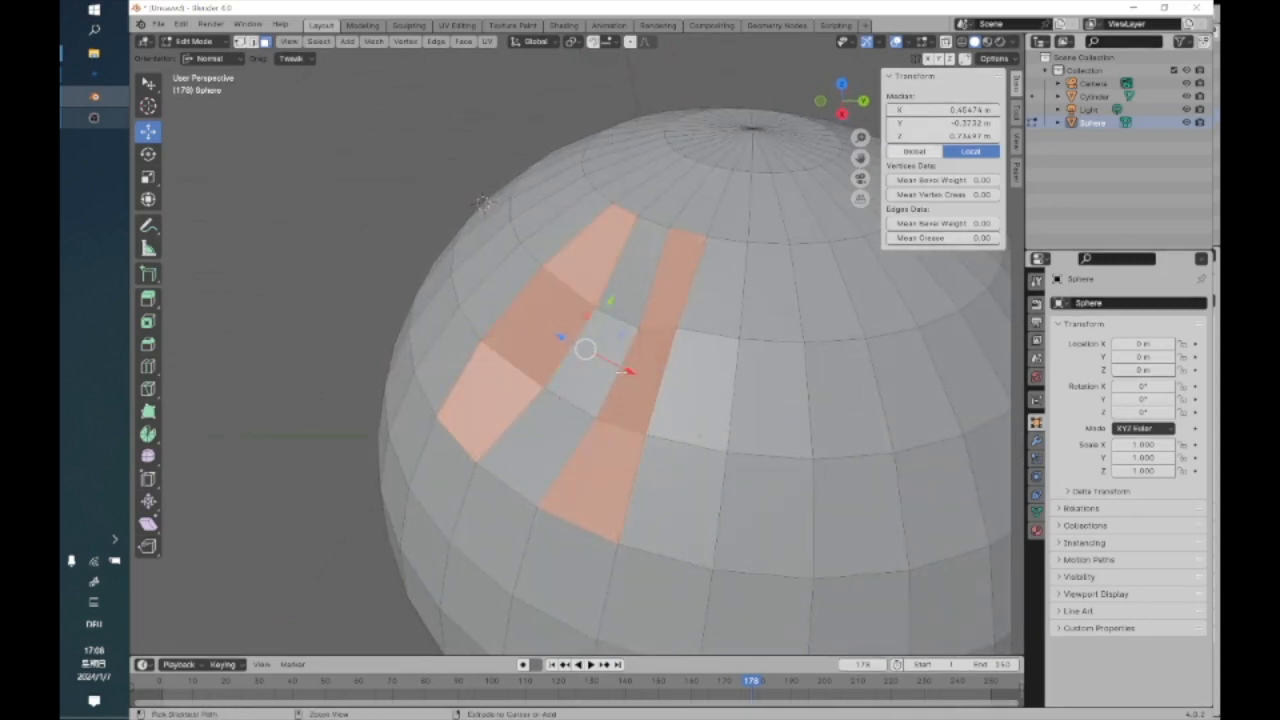
Undo the earlier edits back to the undeformed sphere with the single upper front face selected
key("Tab")
key("ctrl+z")
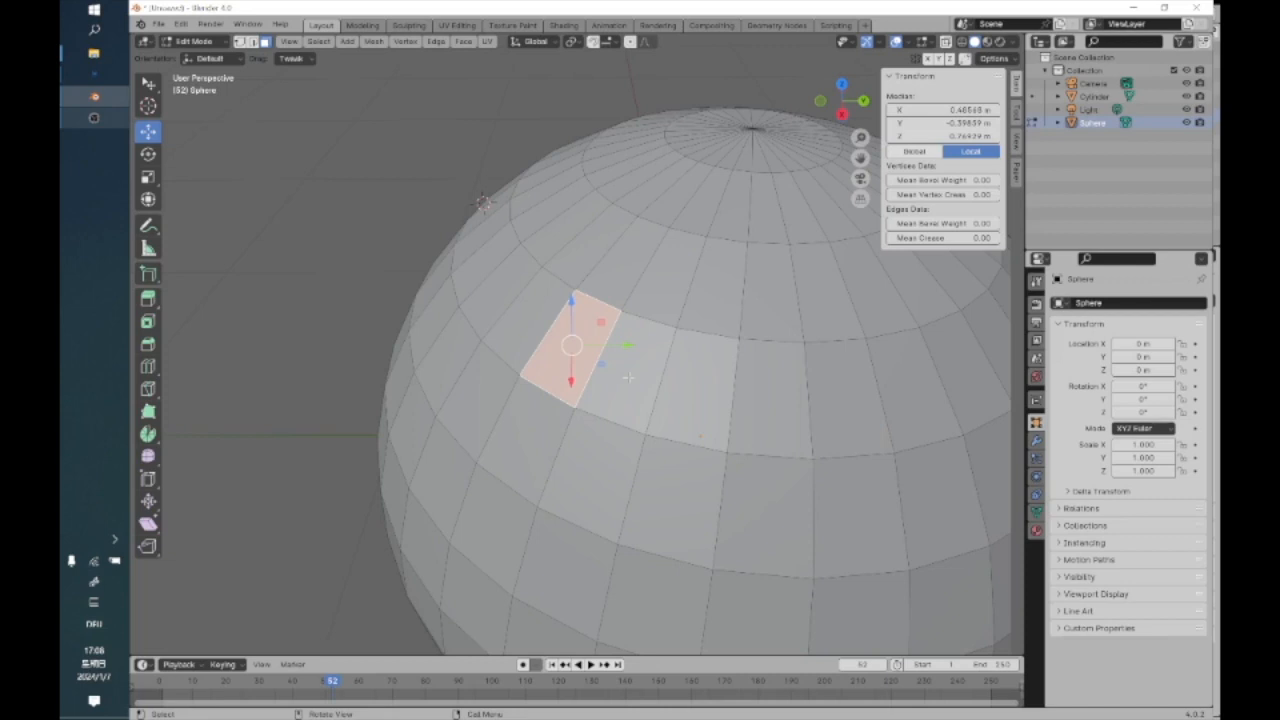
Place the 3D cursor at the selected face's lower corner and activate the Rotate tool
middle_click_drag(504, 367, 366, 290)
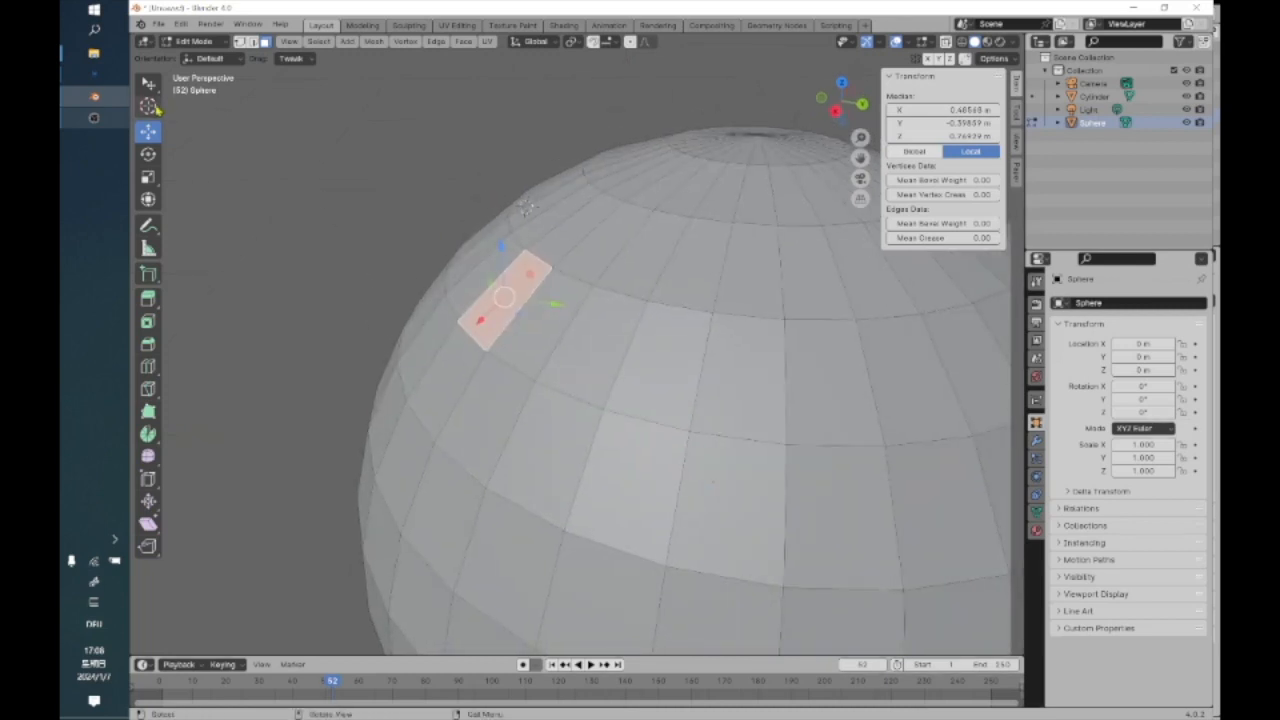
left_click(151, 107)
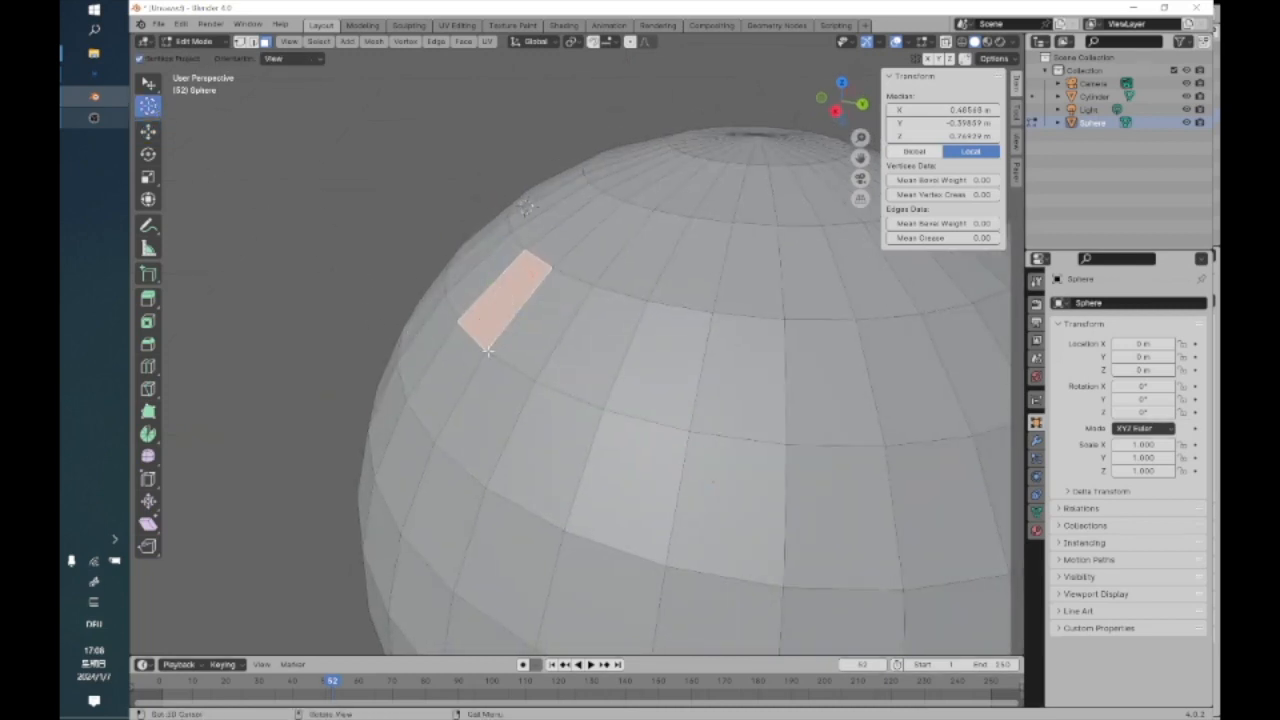
left_click(148, 154)
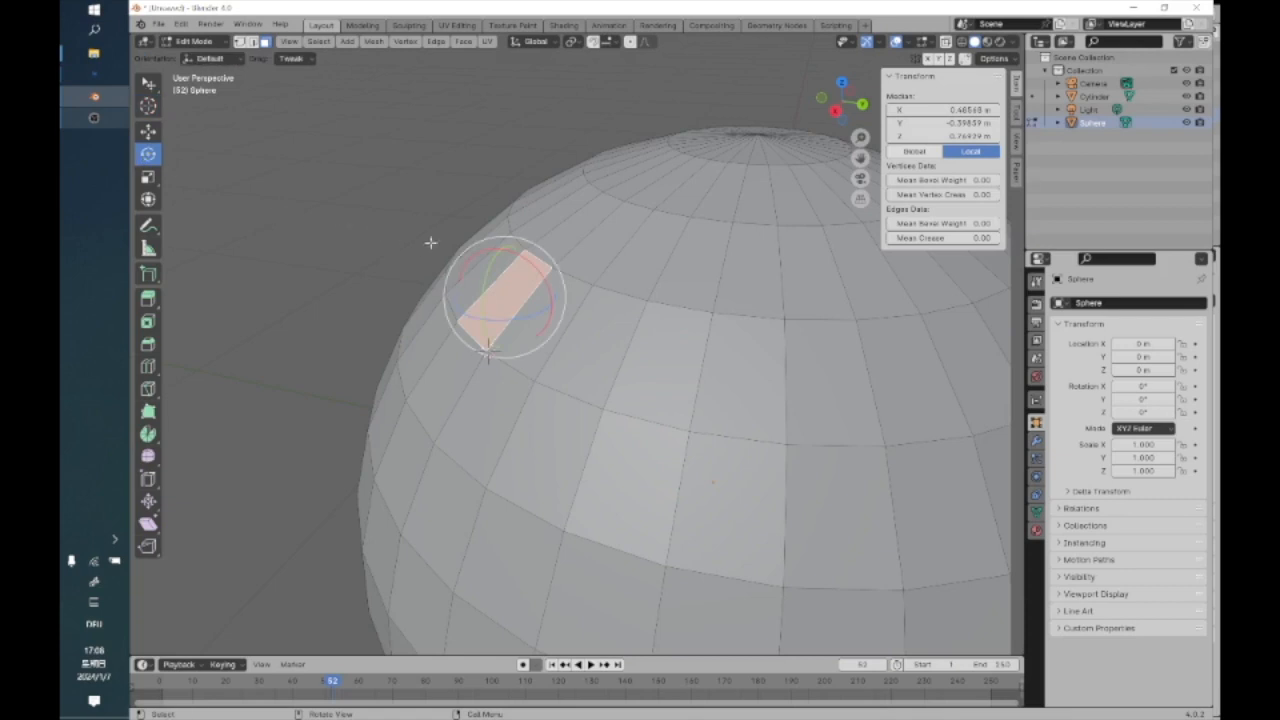
Try the Global and Local orientations for rotating the upper front face and set the orientation to Normal
key("alt+a")
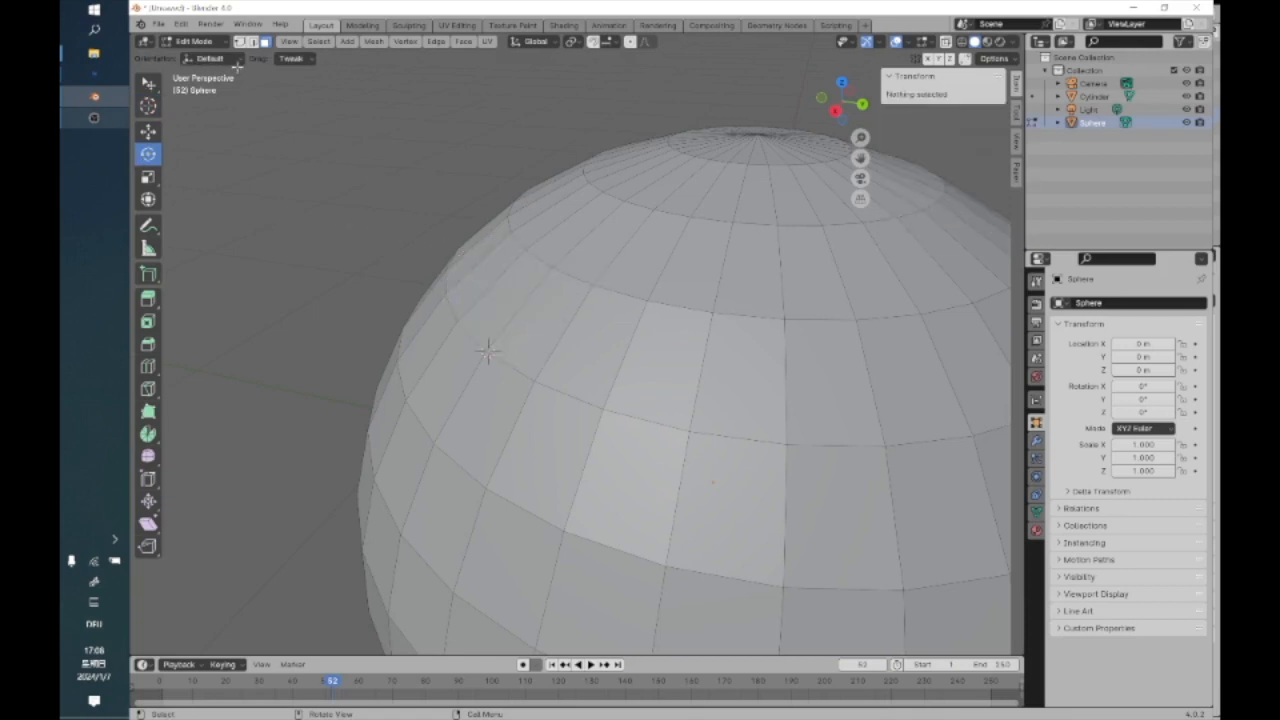
left_click(236, 60)
left_click(230, 60)
left_click(230, 60)
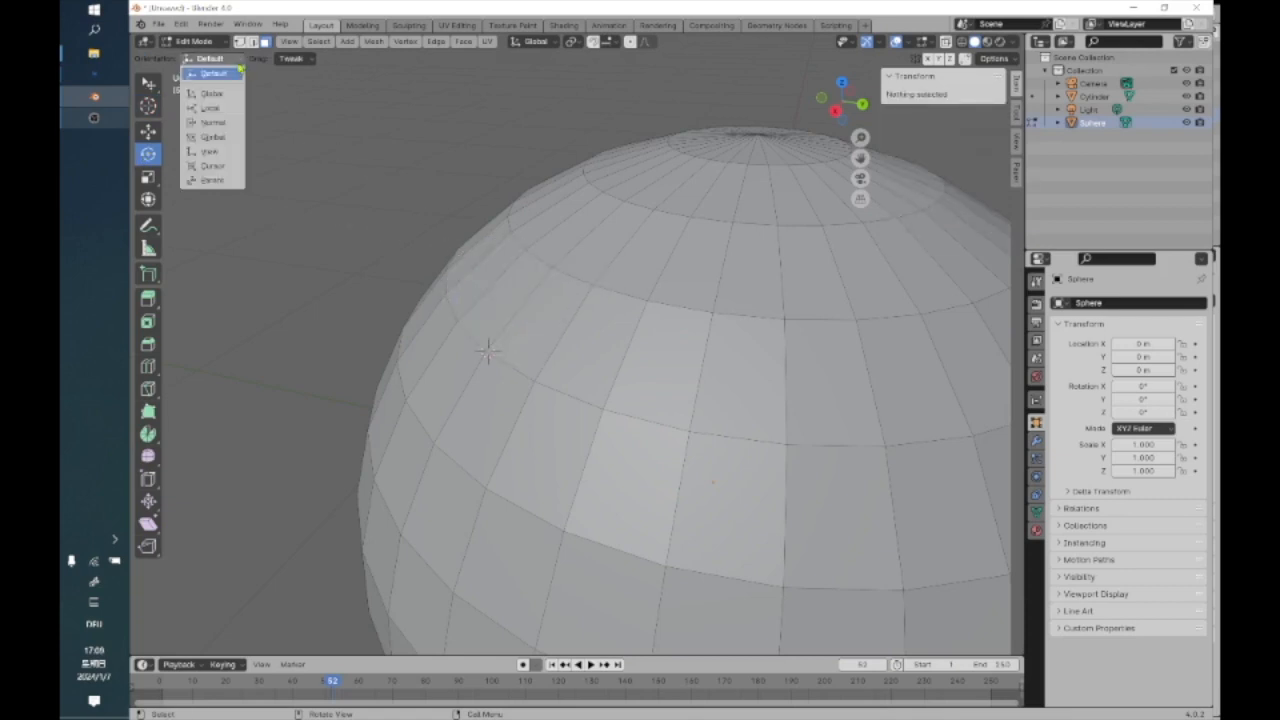
left_click(227, 94)
left_click(489, 350)
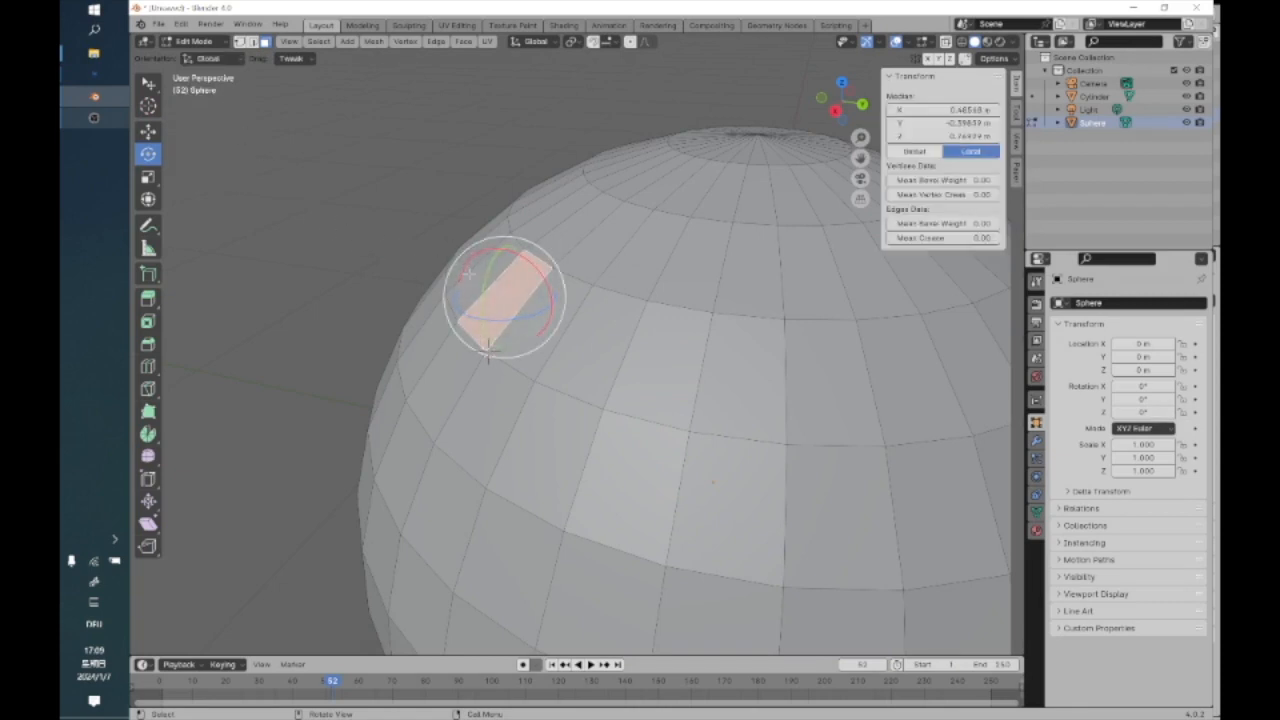
left_click(242, 62)
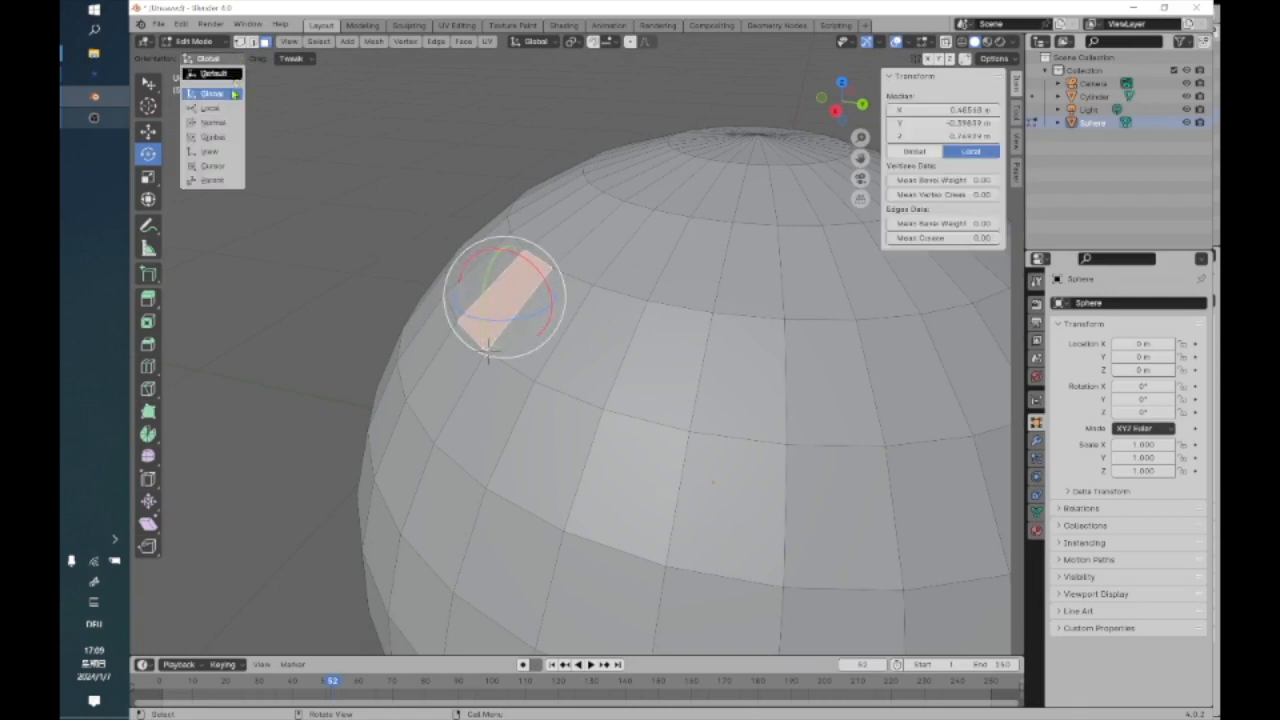
left_click(219, 110)
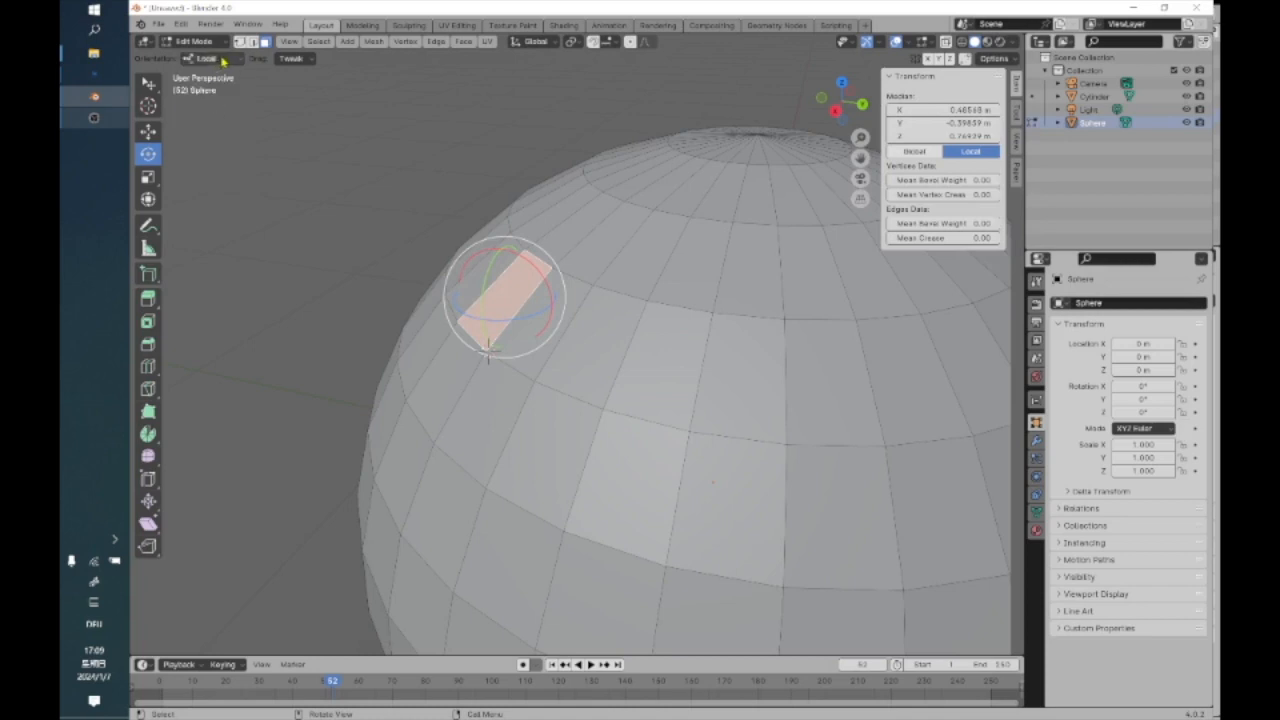
left_click(222, 62)
left_click(220, 121)
Rotate the selected face in its Normal orientation, view it from another angle and undo the rotation
left_click_drag(457, 296, 434, 378)
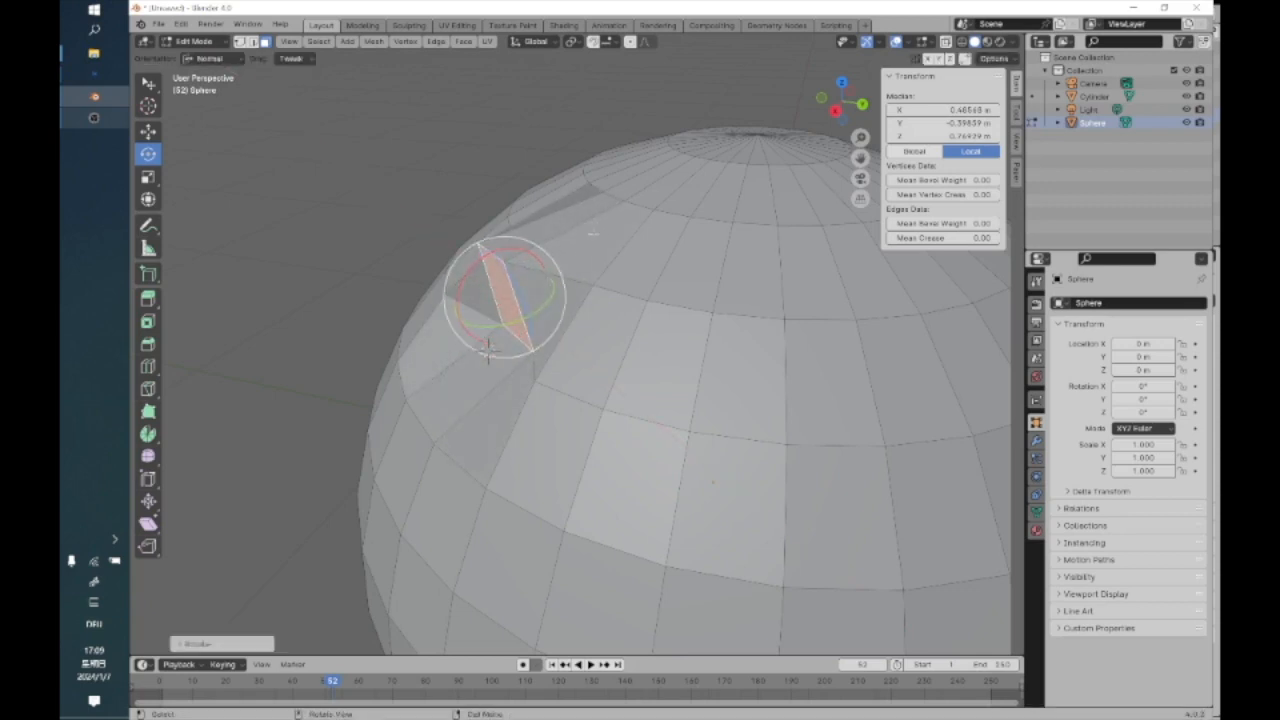
middle_click_drag(618, 233, 581, 303)
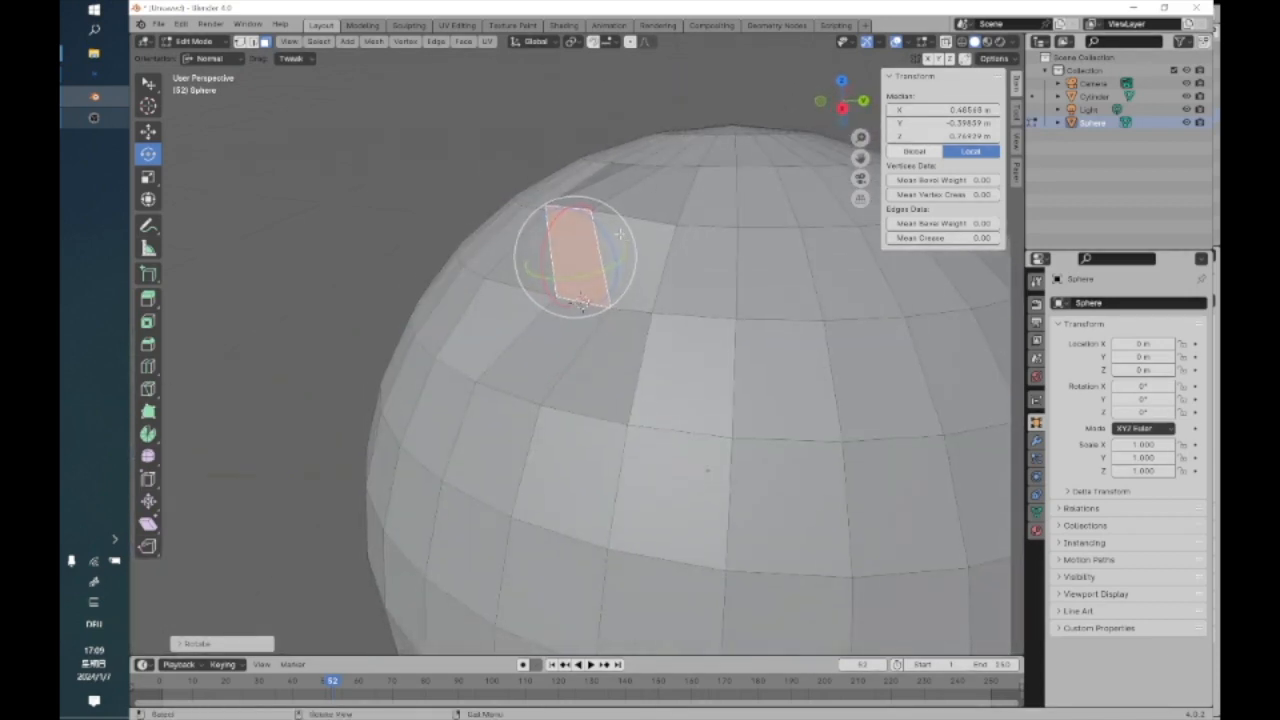
left_click_drag(581, 303, 474, 229)
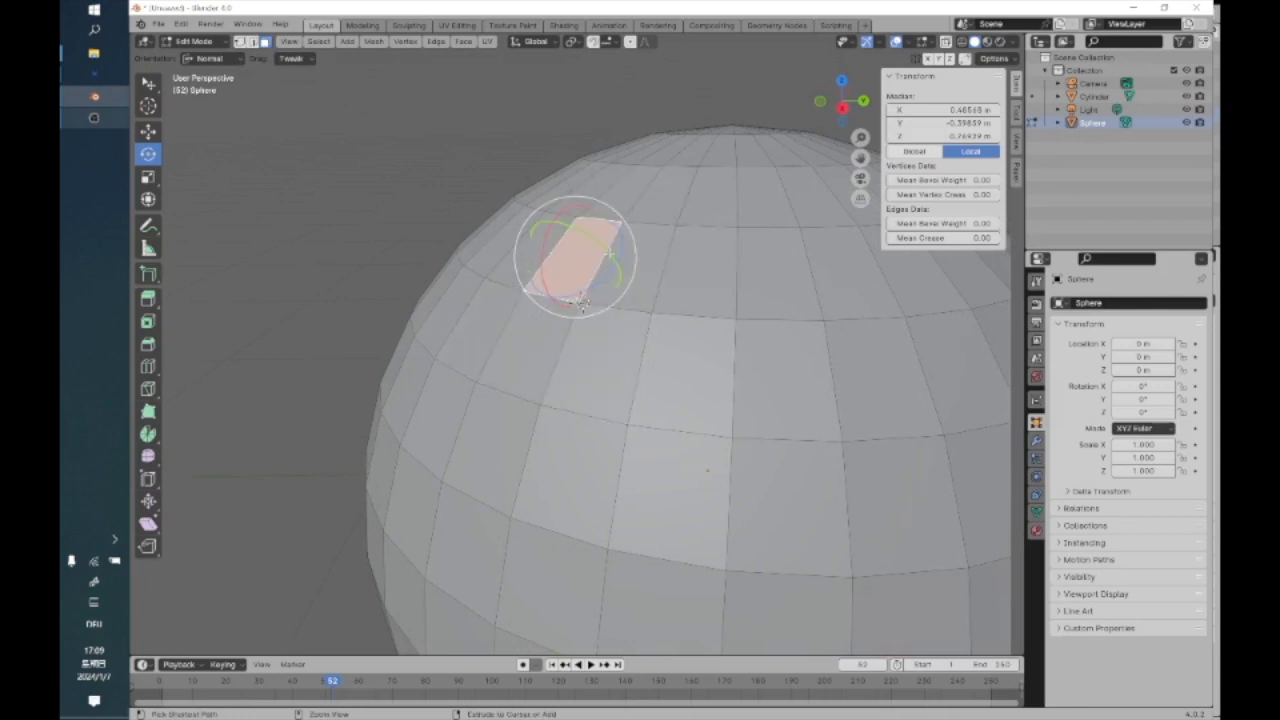
Scale the selected face up uniformly with the Scale tool and undo the scaling
left_click(148, 177)
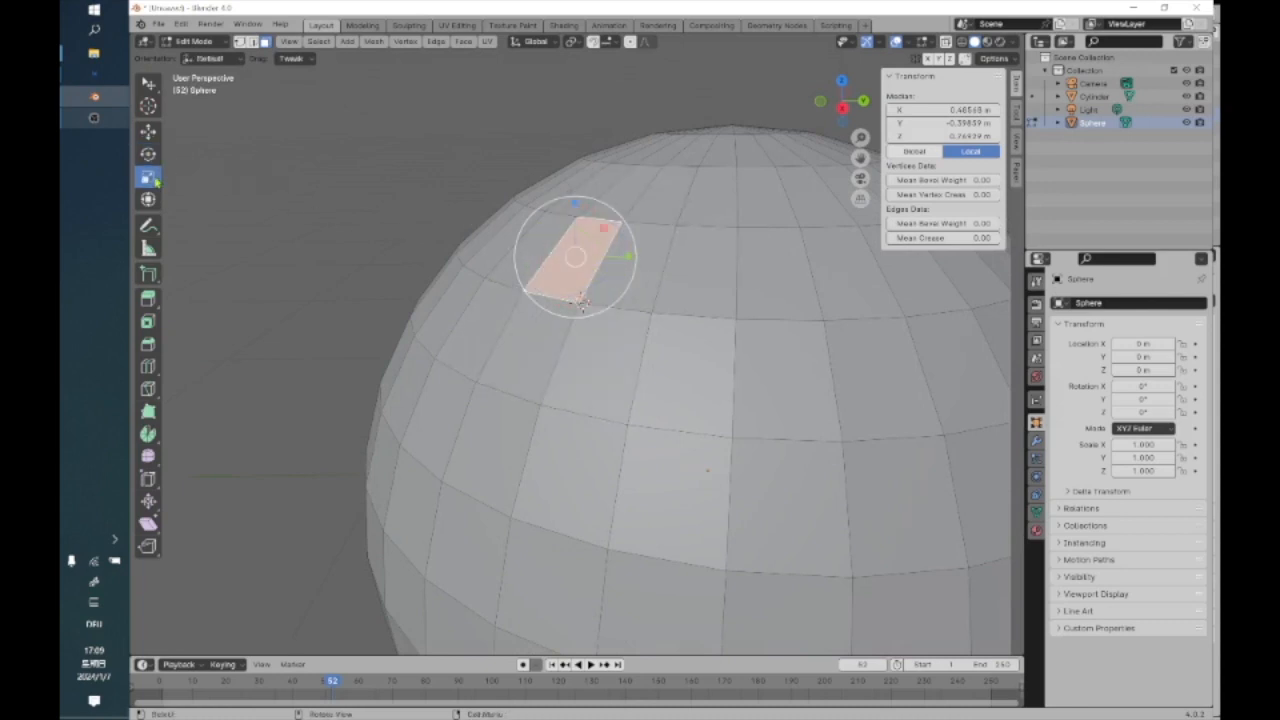
left_click_drag(598, 222, 646, 189)
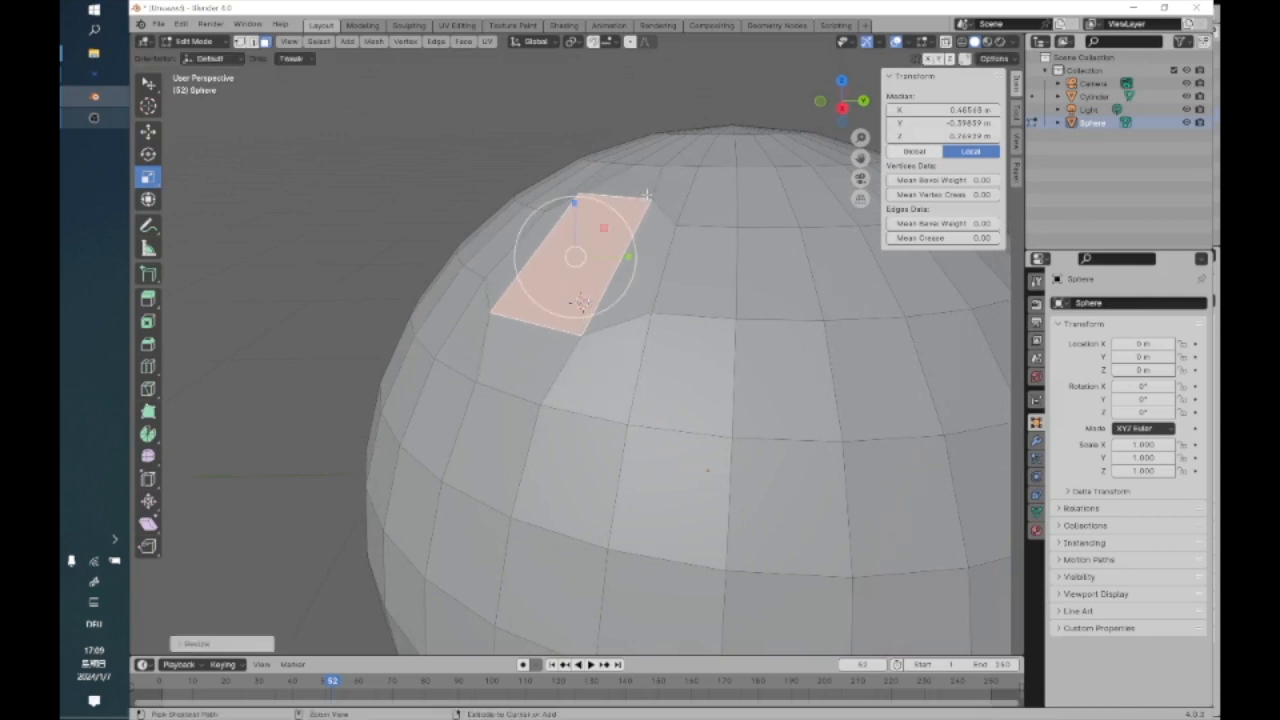
key("ctrl+z")
Select a face lower on the sphere's front and switch to edge selection mode
left_click(640, 298)
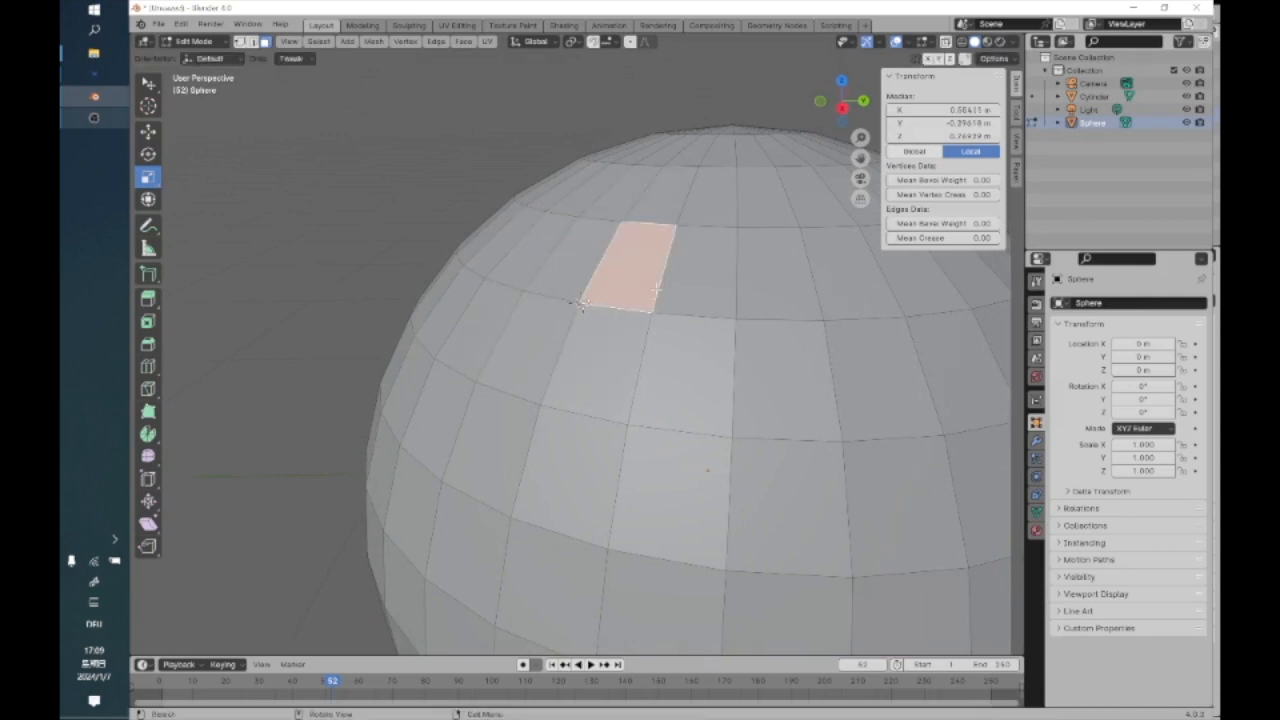
left_click(708, 452)
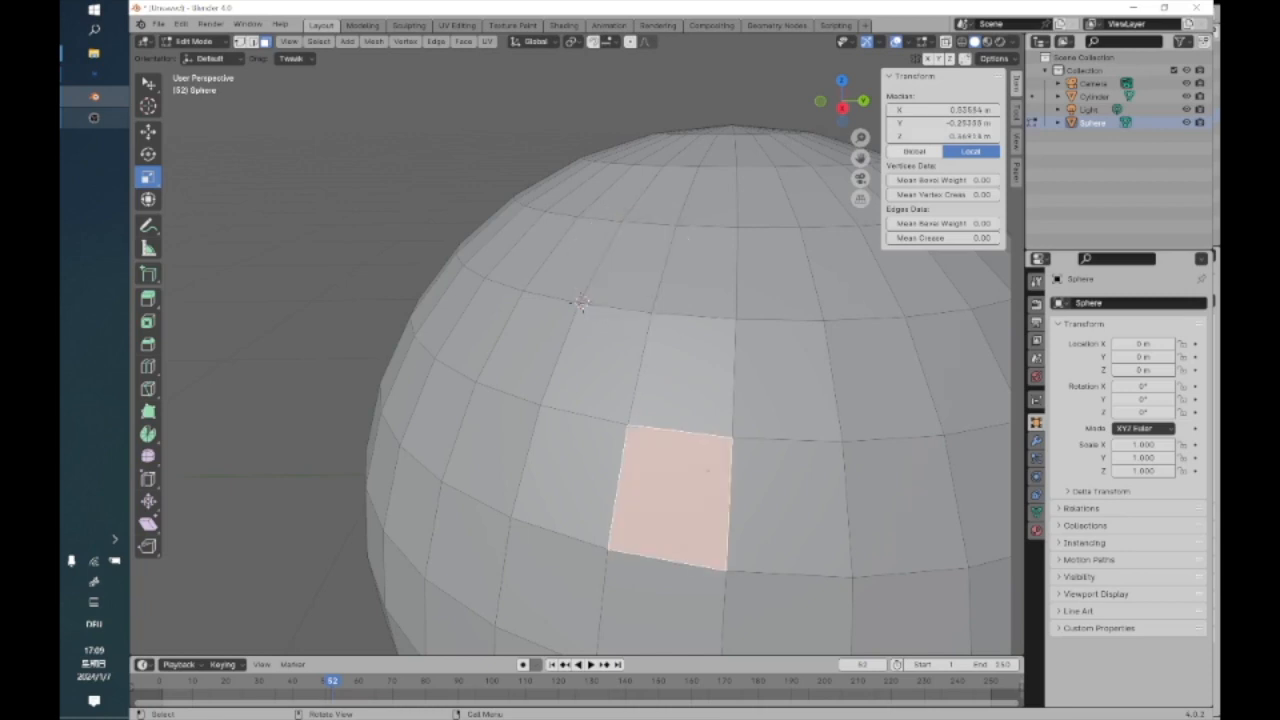
left_click(252, 41)
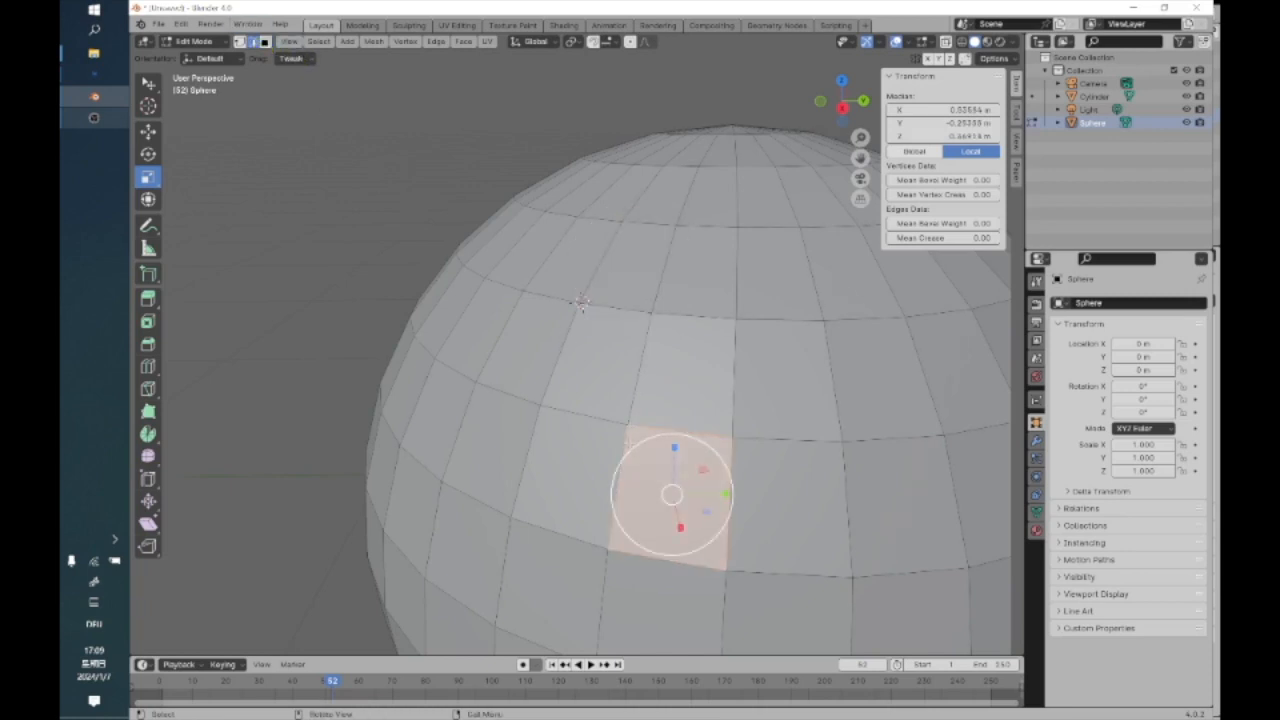
Select a horizontal edge on the sphere's upper front and extend the selection to its full edge loop
left_click(590, 414)
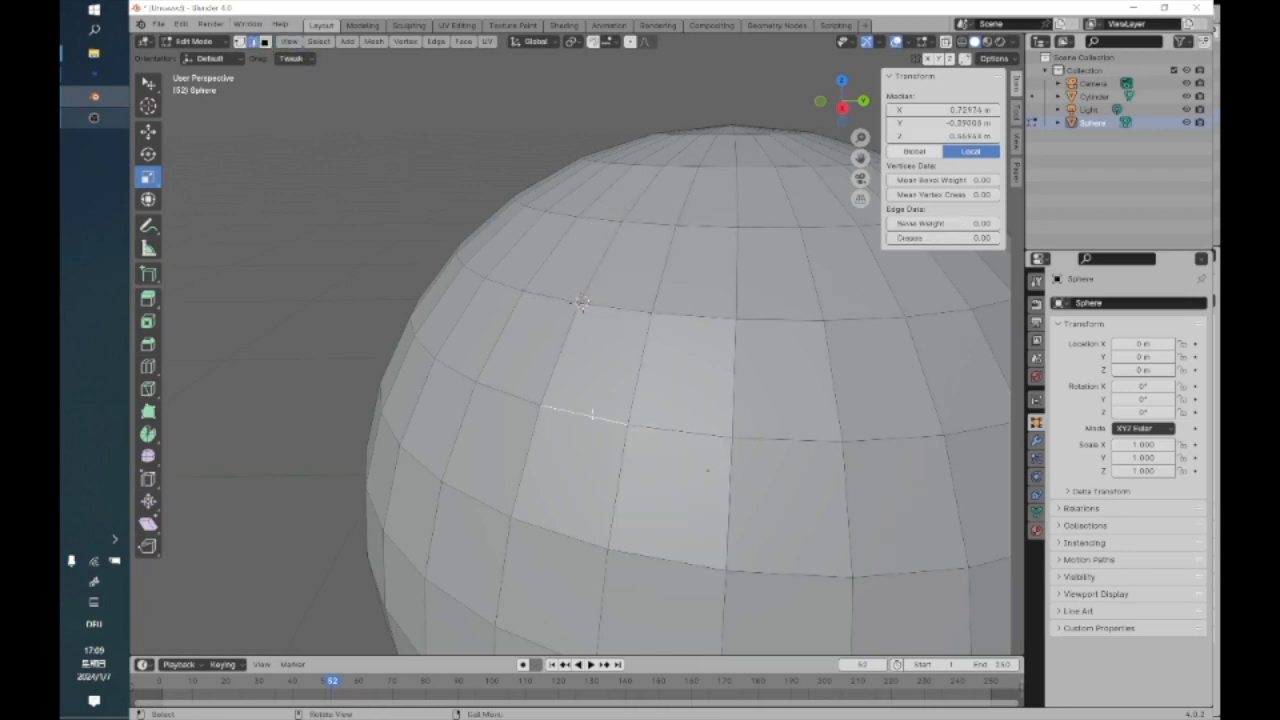
left_click(318, 41)
mouse_move(395, 247)
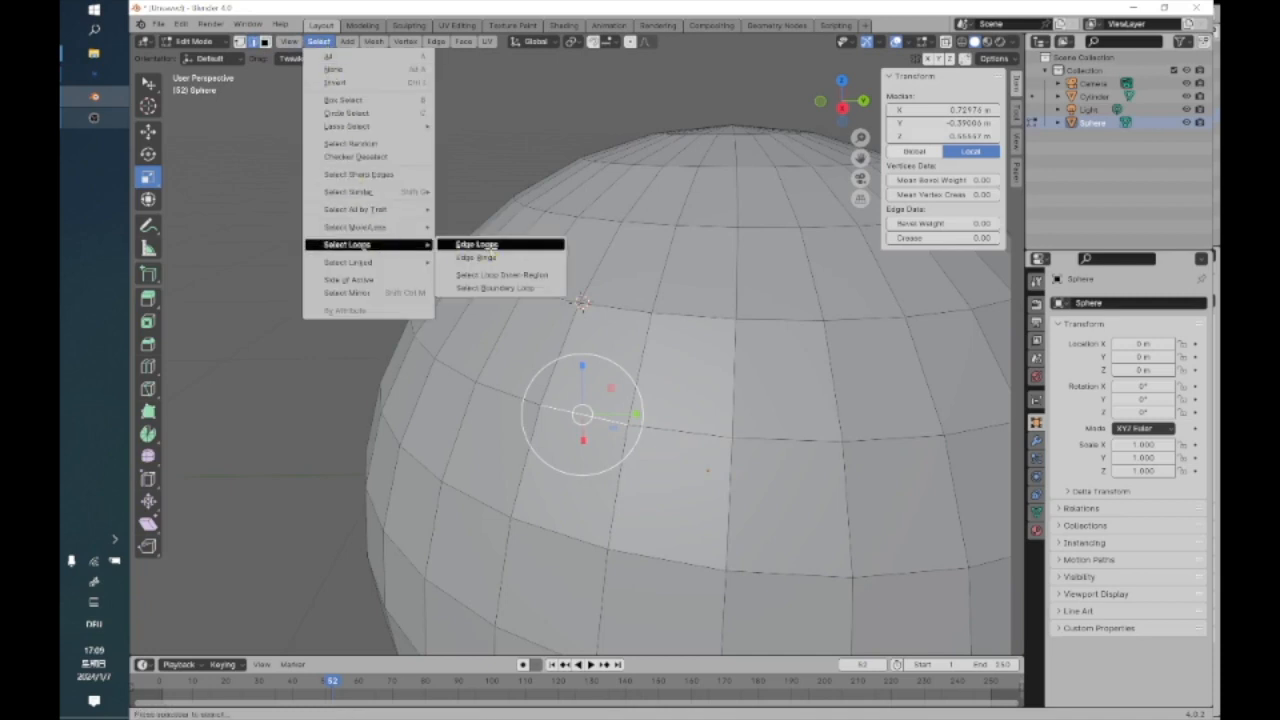
left_click(477, 245)
middle_click_drag(590, 360, 625, 391)
scroll(615, 391, "down", 2)
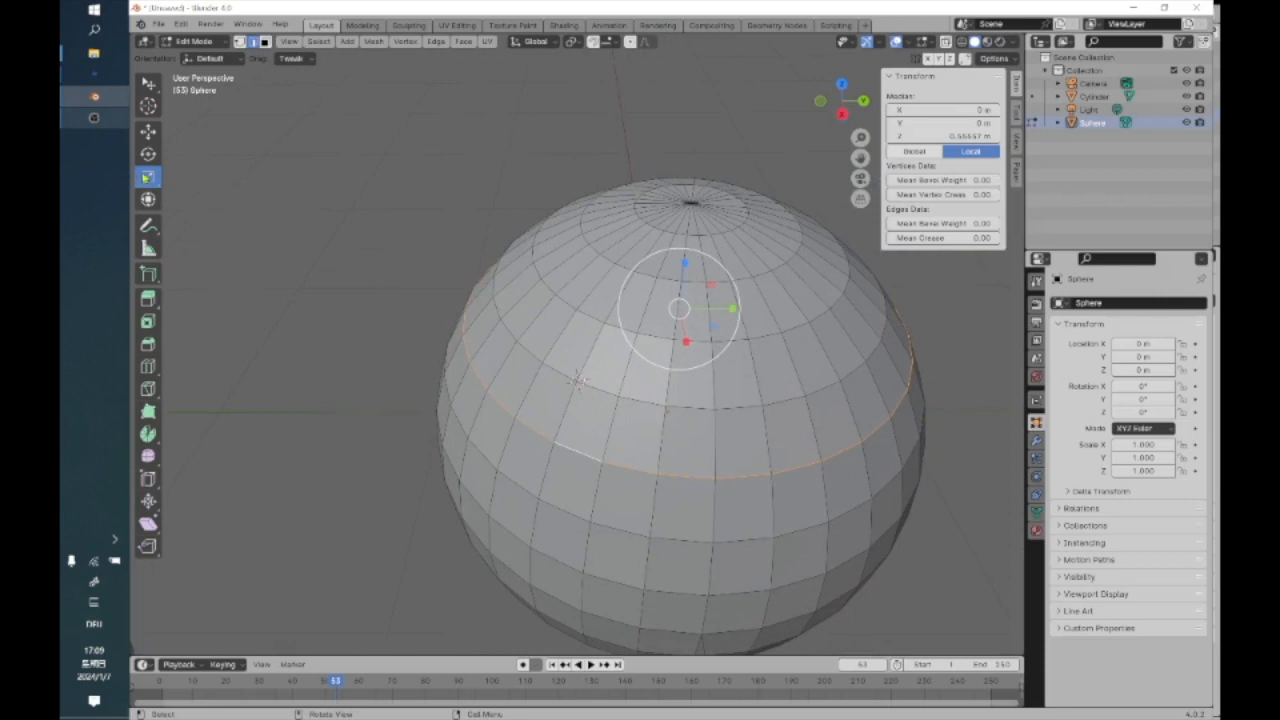
Scale the selected edge loop outward into a flared rim, select a single edge and undo both changes
left_click_drag(700, 366, 705, 378)
middle_click_drag(705, 378, 595, 435)
left_click(475, 247)
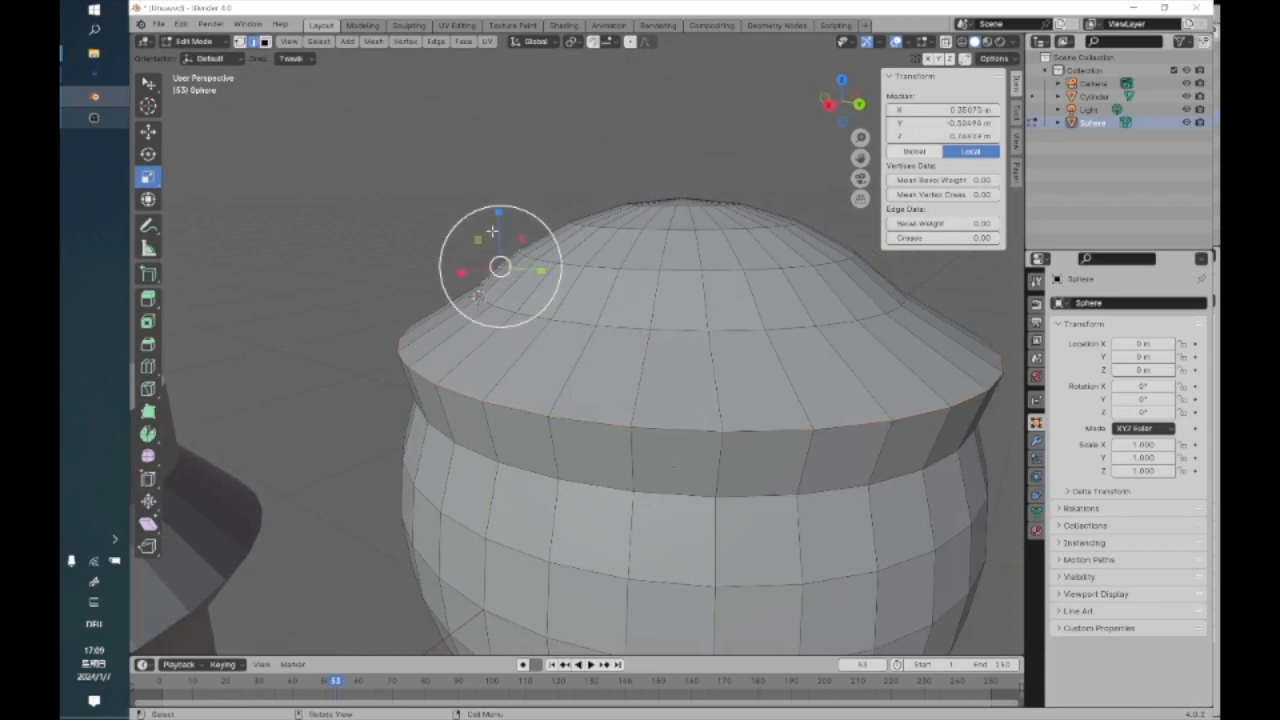
scroll(492, 231, "down", 1)
key("ctrl+z")
key("ctrl+z")
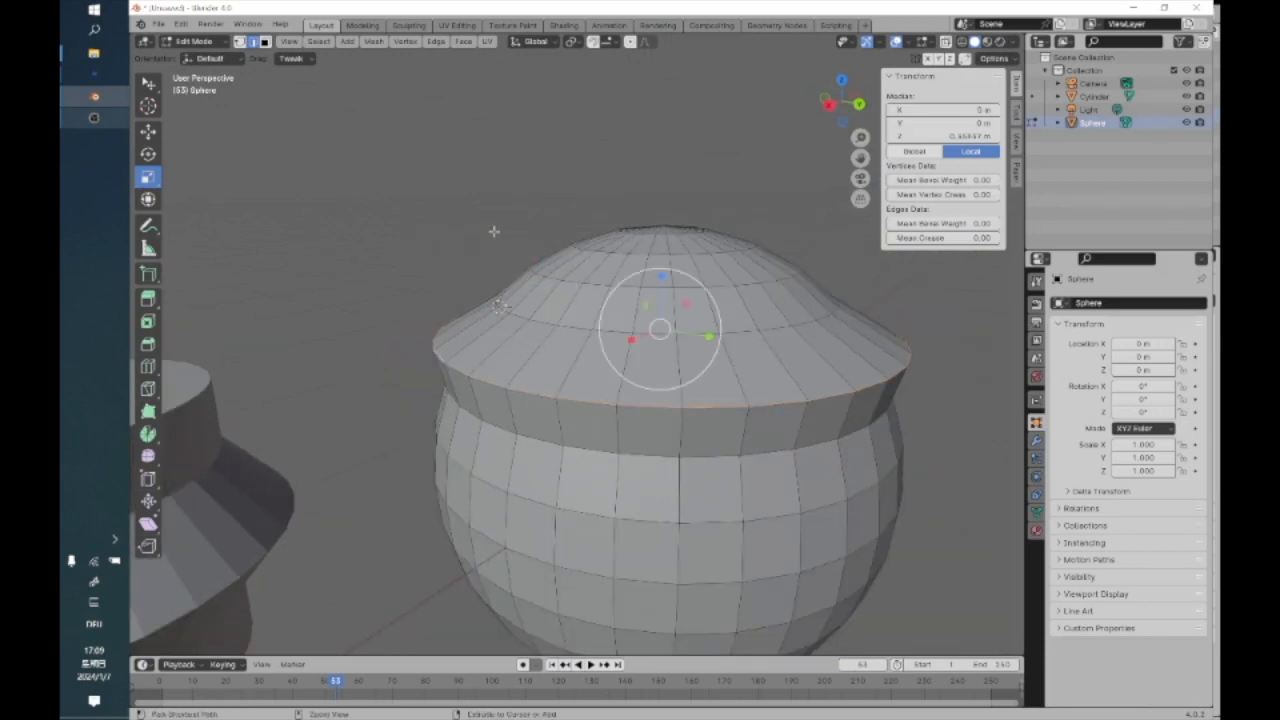
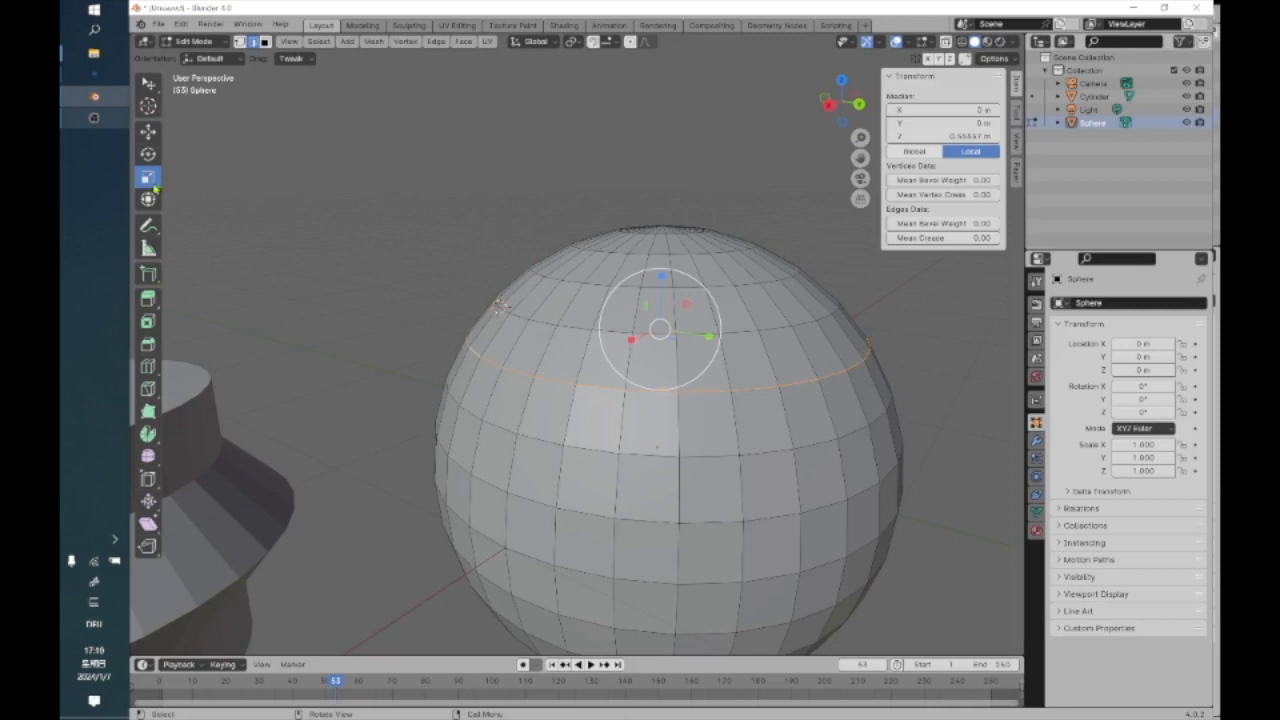
Select a single face on the sphere's upper front for moving and set the transform orientation to Normal
left_click(148, 131)
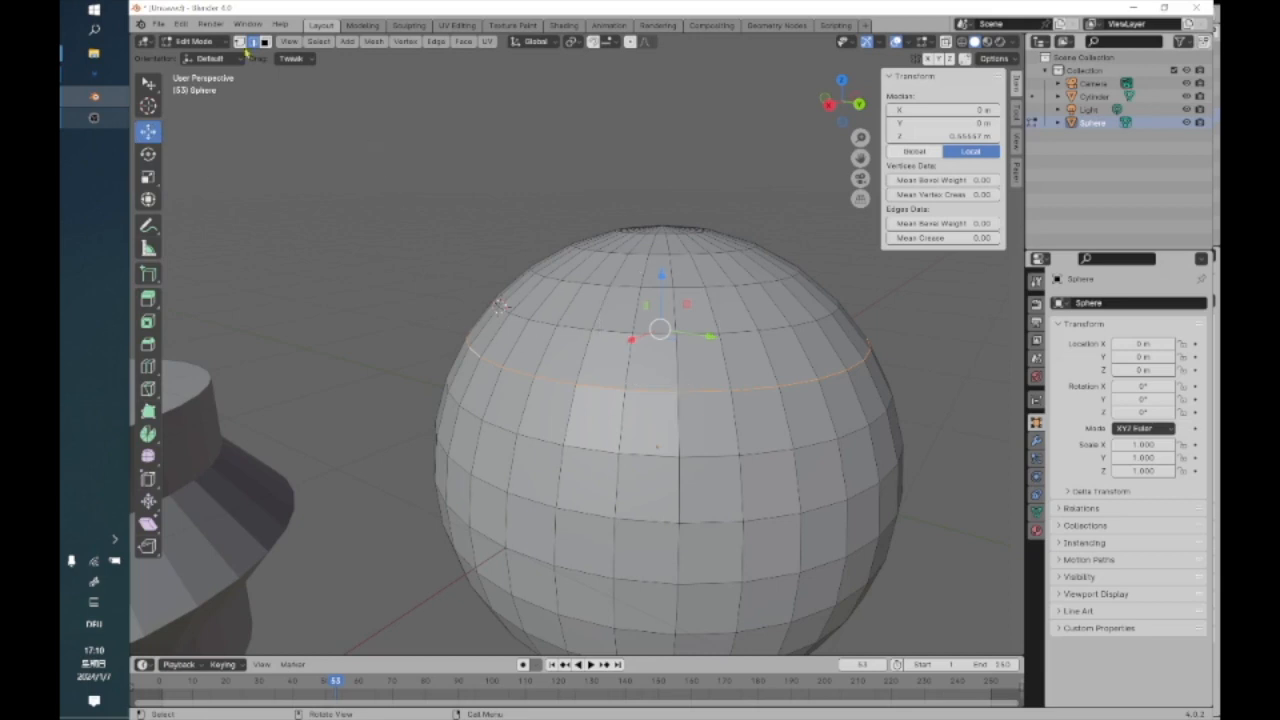
left_click(265, 41)
left_click(604, 360)
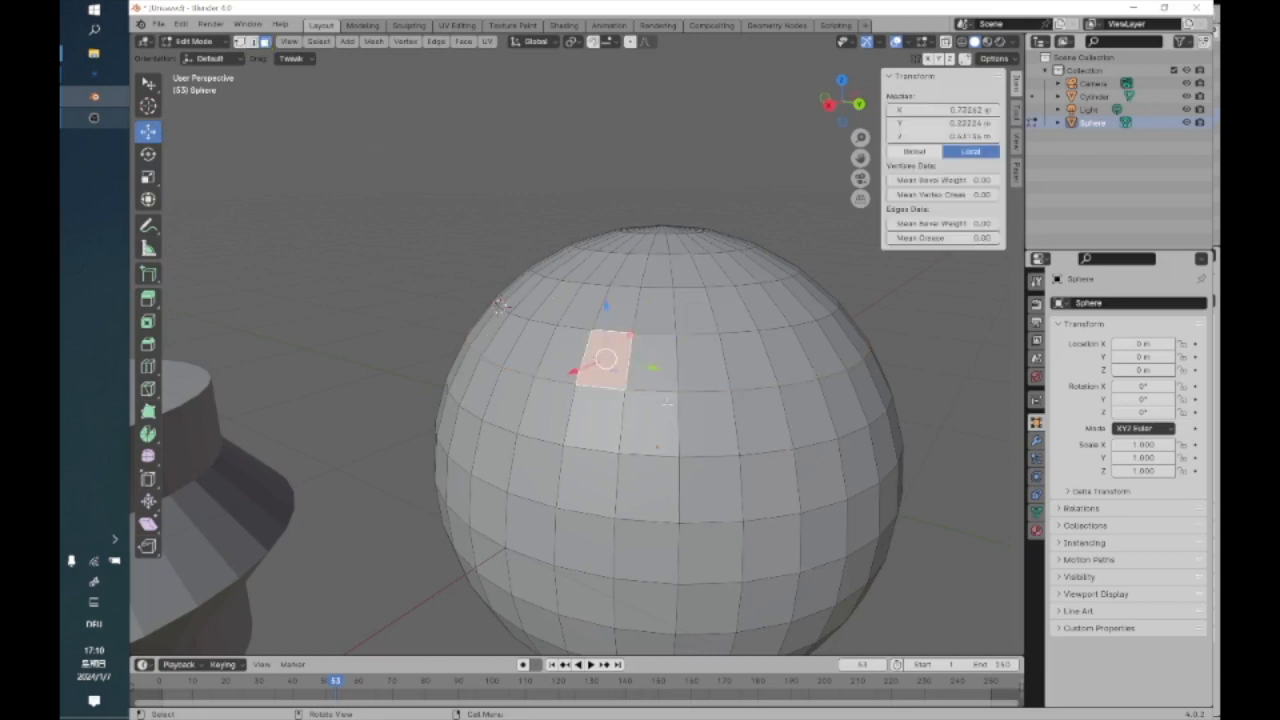
middle_click_drag(626, 412, 362, 231)
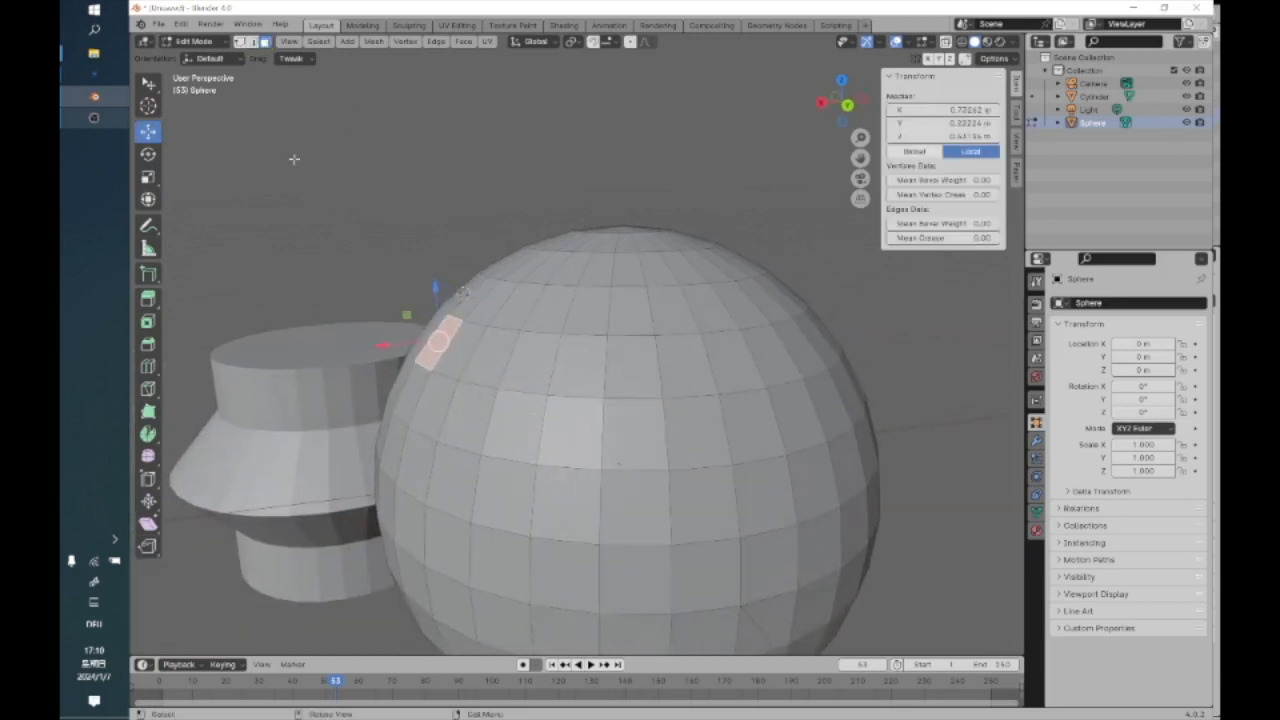
left_click(238, 62)
left_click(212, 122)
Move the selected face outward along its normal, view it from several angles and undo the move
left_click_drag(395, 316, 361, 286)
left_click_drag(583, 352, 637, 438, "alt")
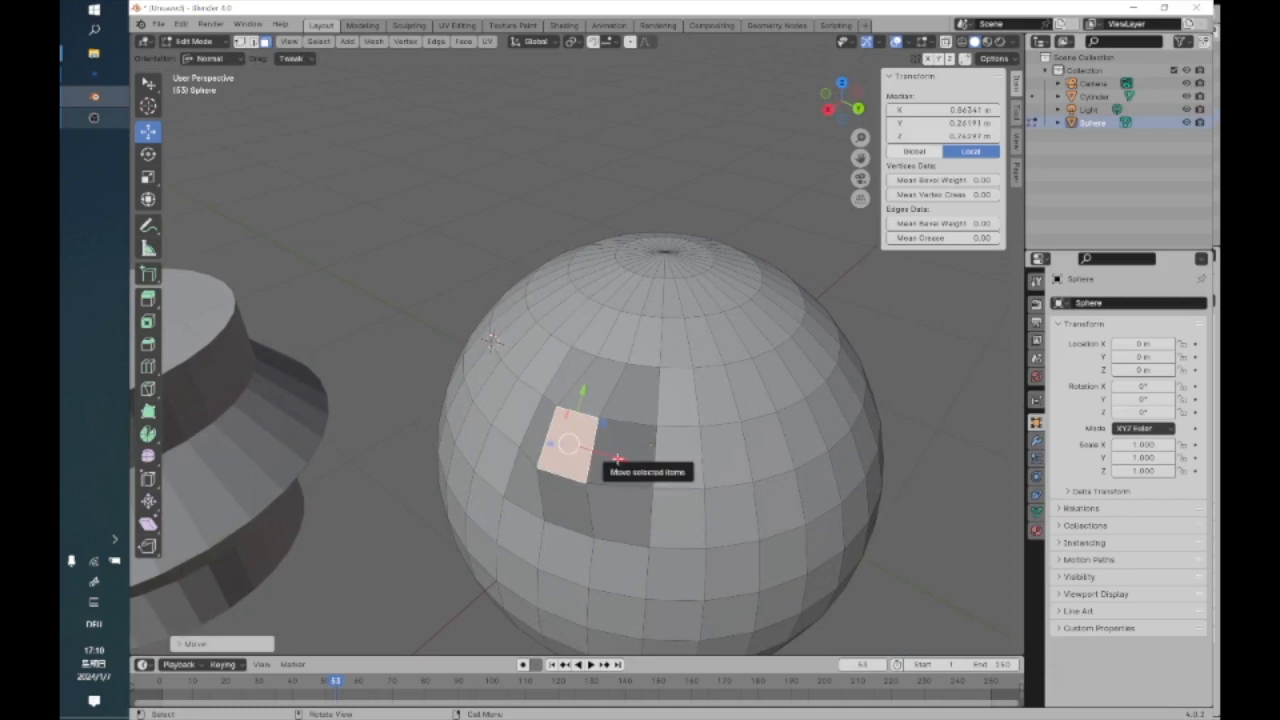
middle_click_drag(622, 458, 468, 392)
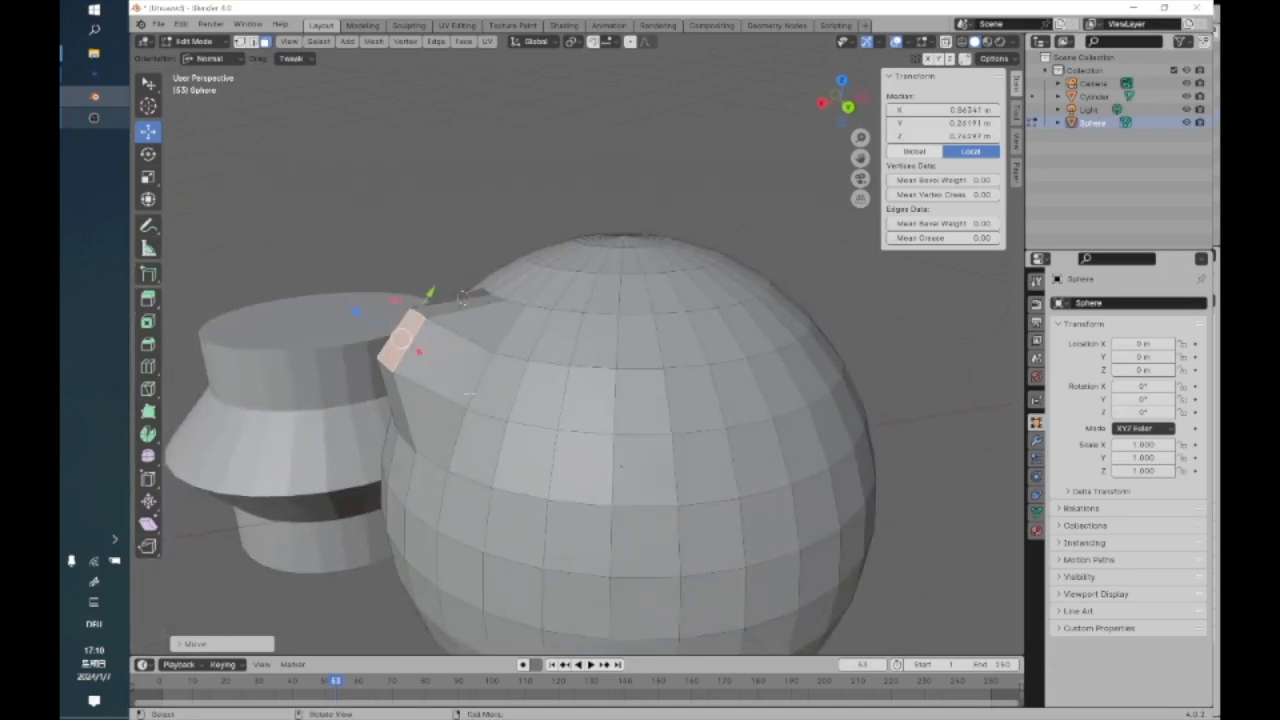
key("ctrl")
middle_click_drag(366, 306, 427, 353, "shift")
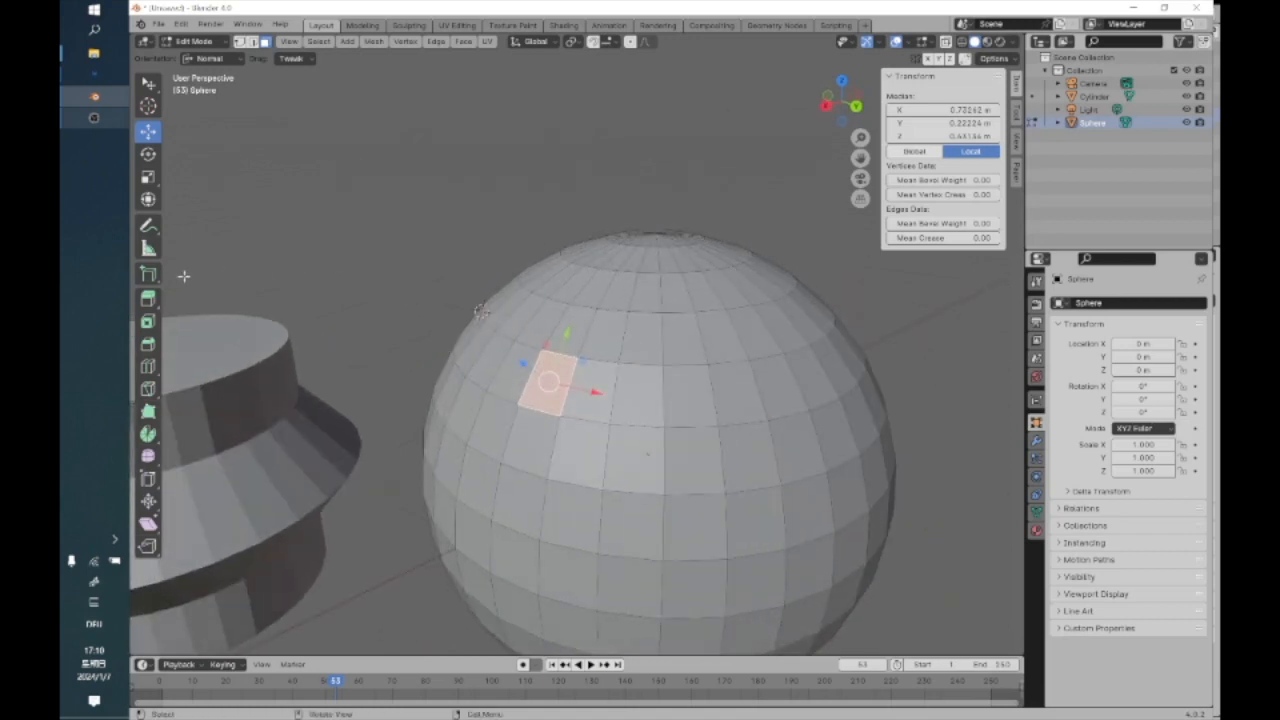
Extrude the selected face outward into a long bar with Extrude Region and undo the extrusion
left_click(148, 298)
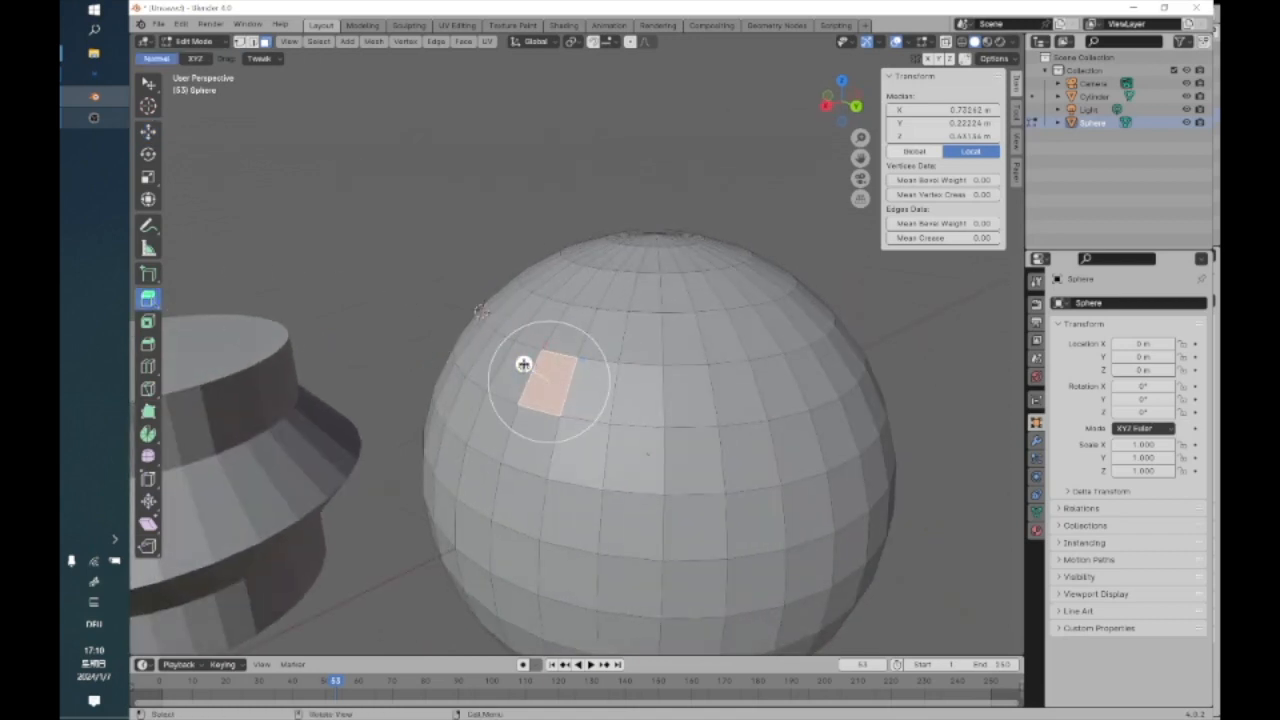
left_click_drag(523, 364, 325, 274)
middle_click_drag(491, 343, 391, 400)
middle_click_drag(309, 330, 401, 312)
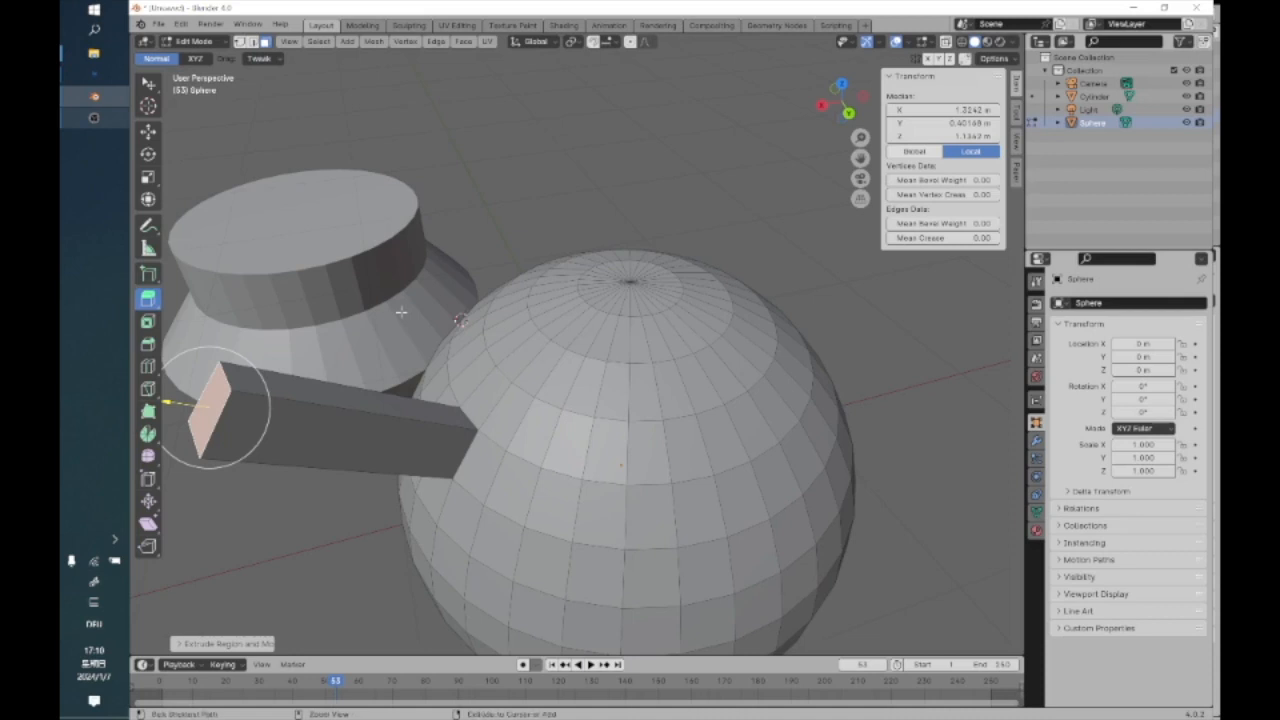
key("ctrl+z")
Extrude a single vertex from the sphere's upper front far outward in vertex selection mode and clear the selection
middle_click_drag(413, 435, 537, 366, "shift")
left_click(607, 331)
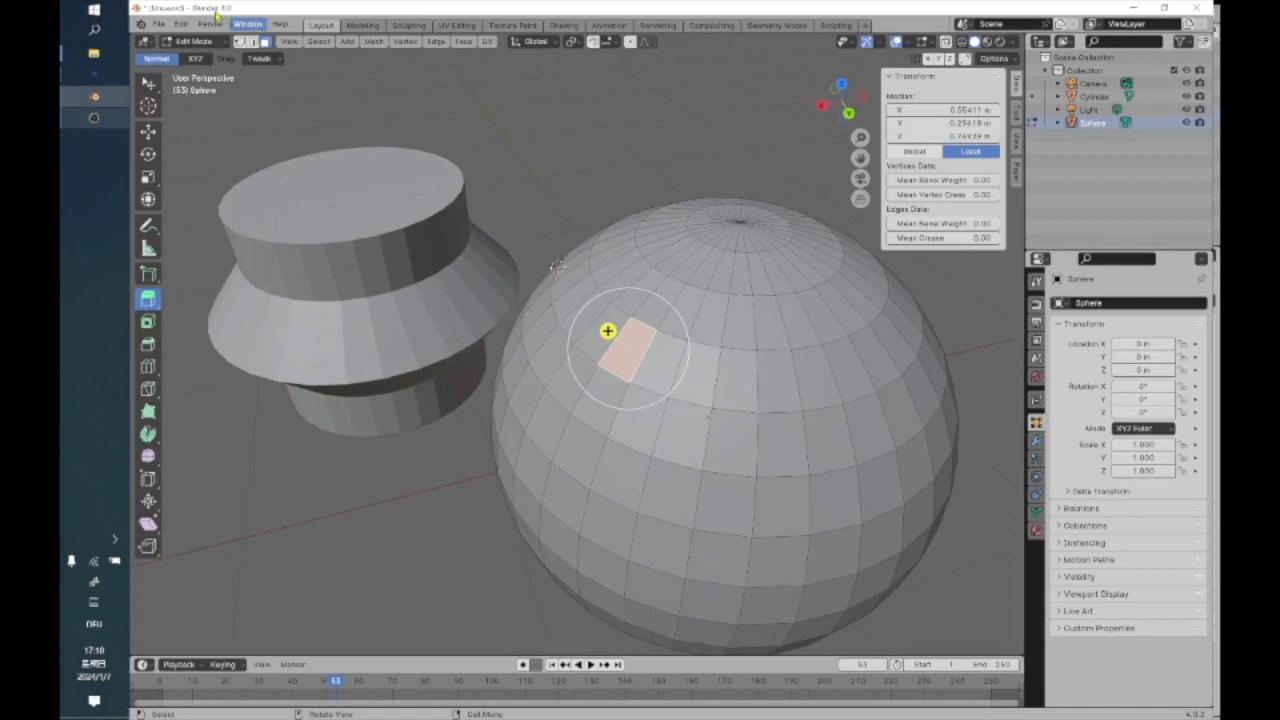
left_click(241, 41)
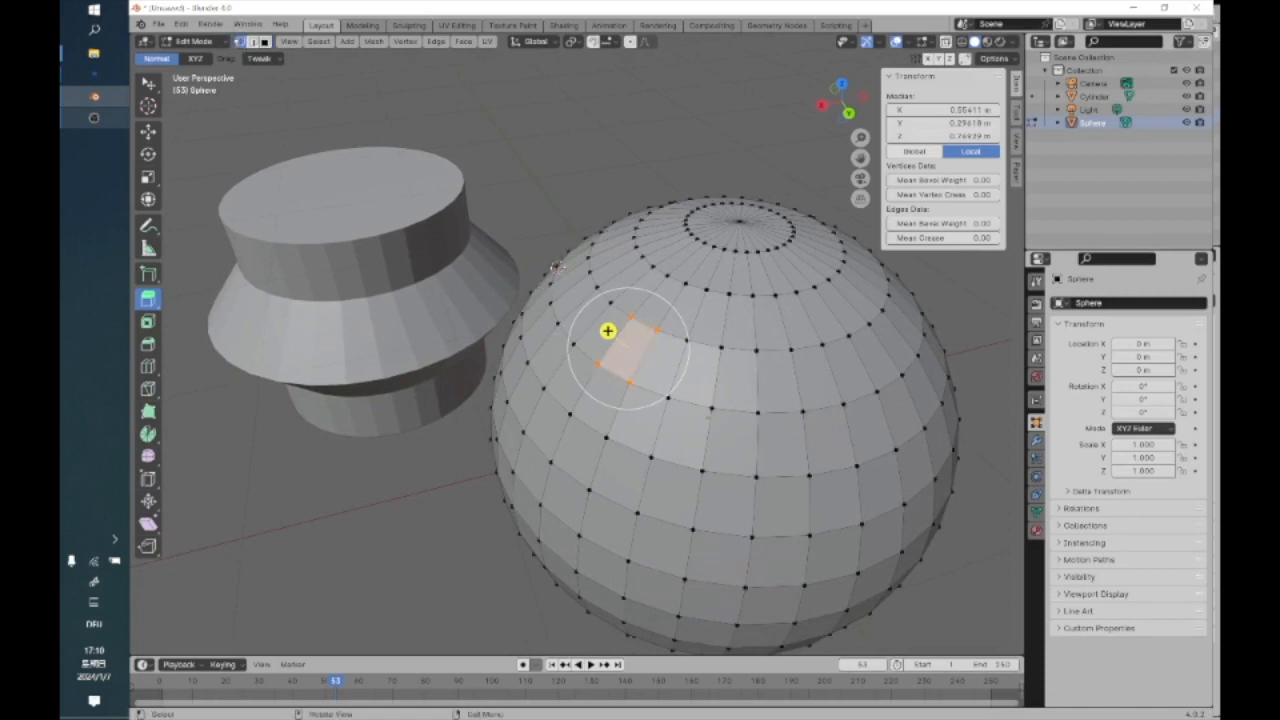
left_click(588, 352)
left_click_drag(569, 351, 227, 186)
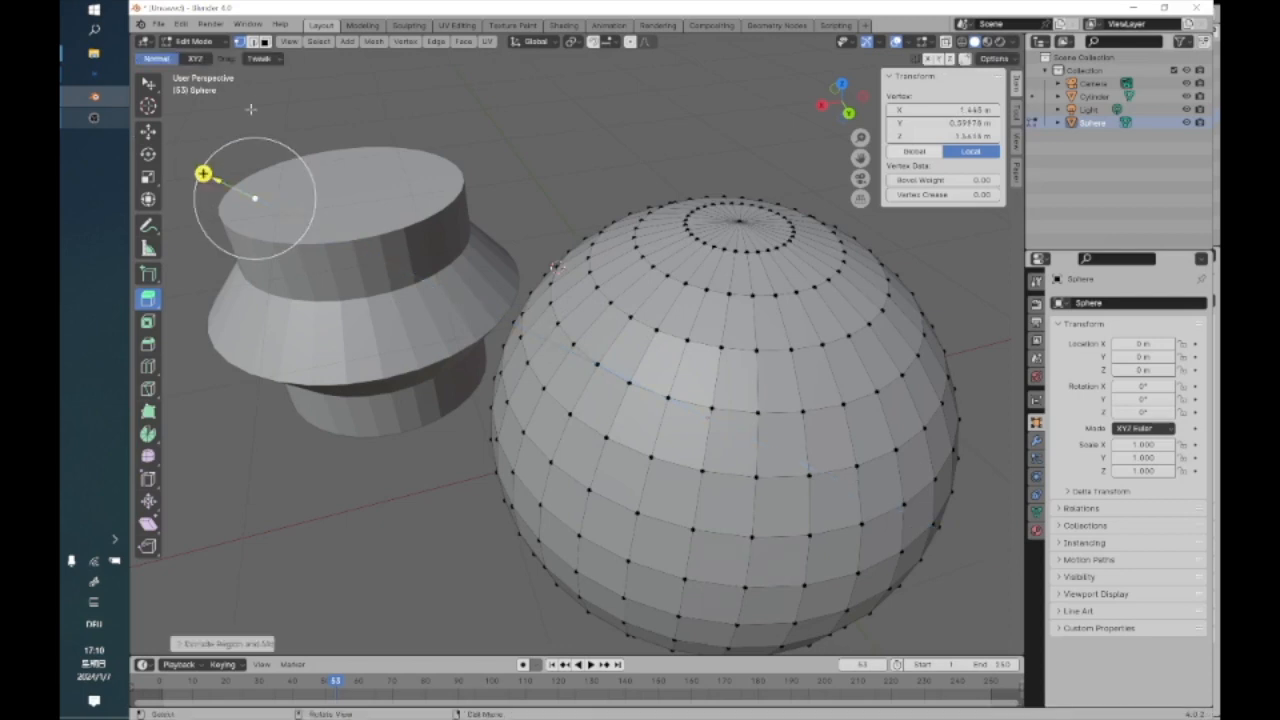
left_click(251, 109)
Switch to edge selection mode and select the loose edge extruded from the sphere's vertex
middle_click_drag(305, 272, 340, 253)
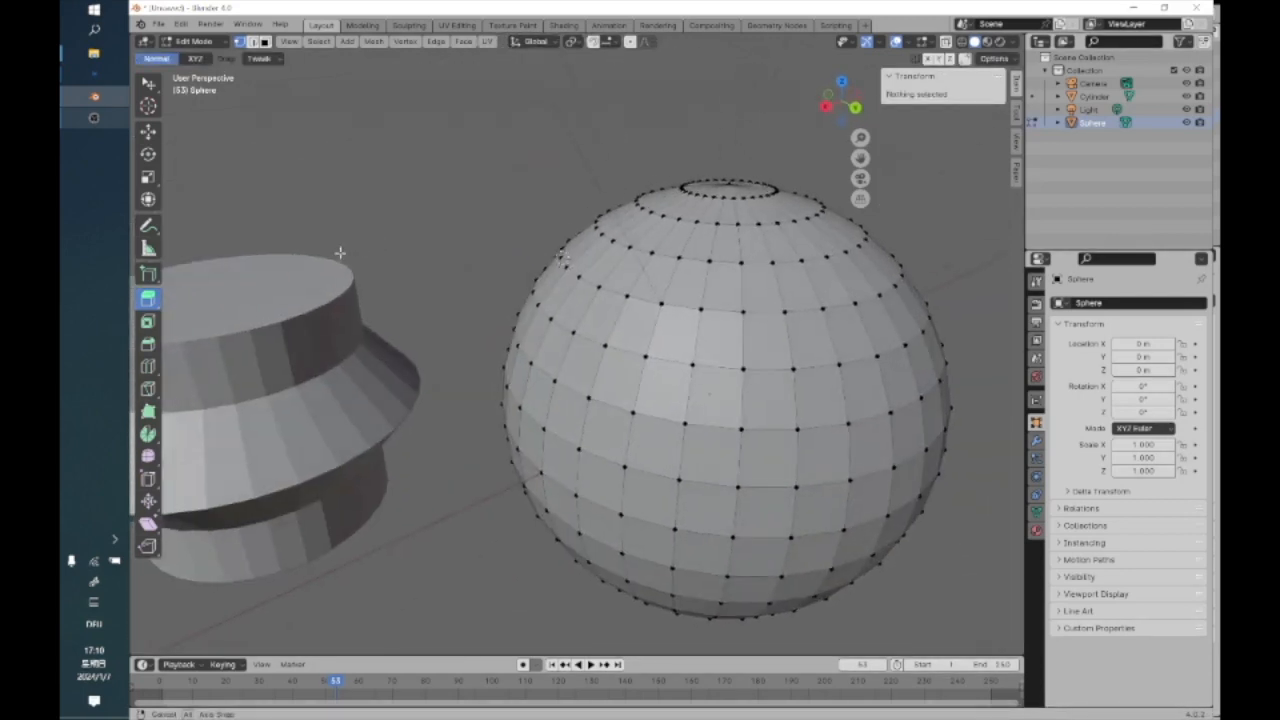
middle_click_drag(443, 191, 454, 213)
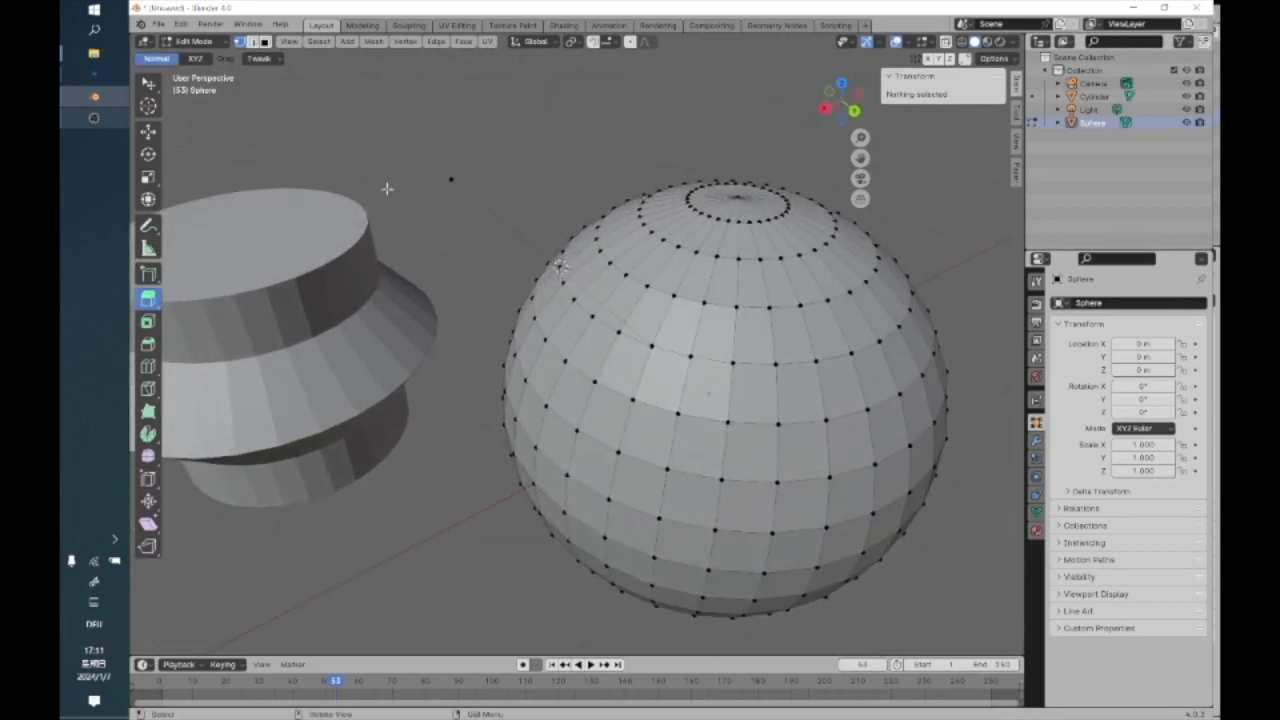
left_click(253, 41)
left_click(535, 246)
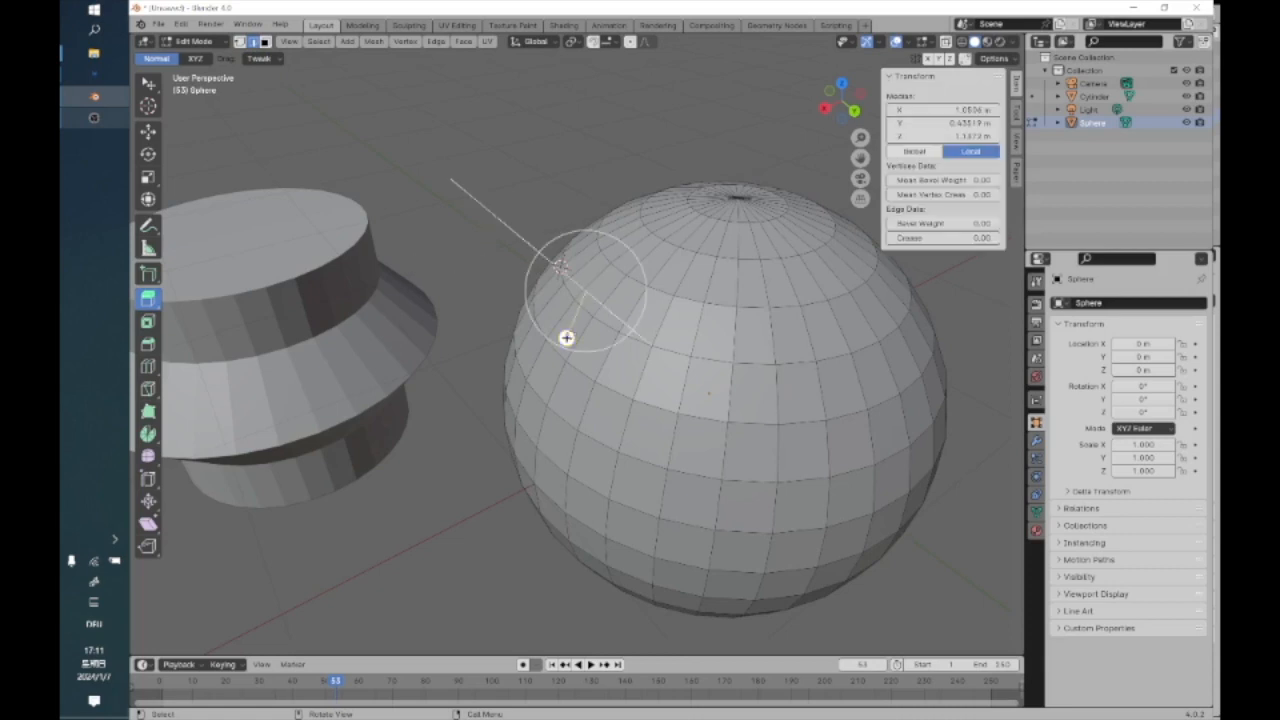
Extrude the selected loose edge downward into a flat face, view it from other angles and undo the extrusion
left_click_drag(566, 338, 571, 559)
middle_click_drag(571, 559, 689, 537)
middle_click_drag(766, 438, 575, 434)
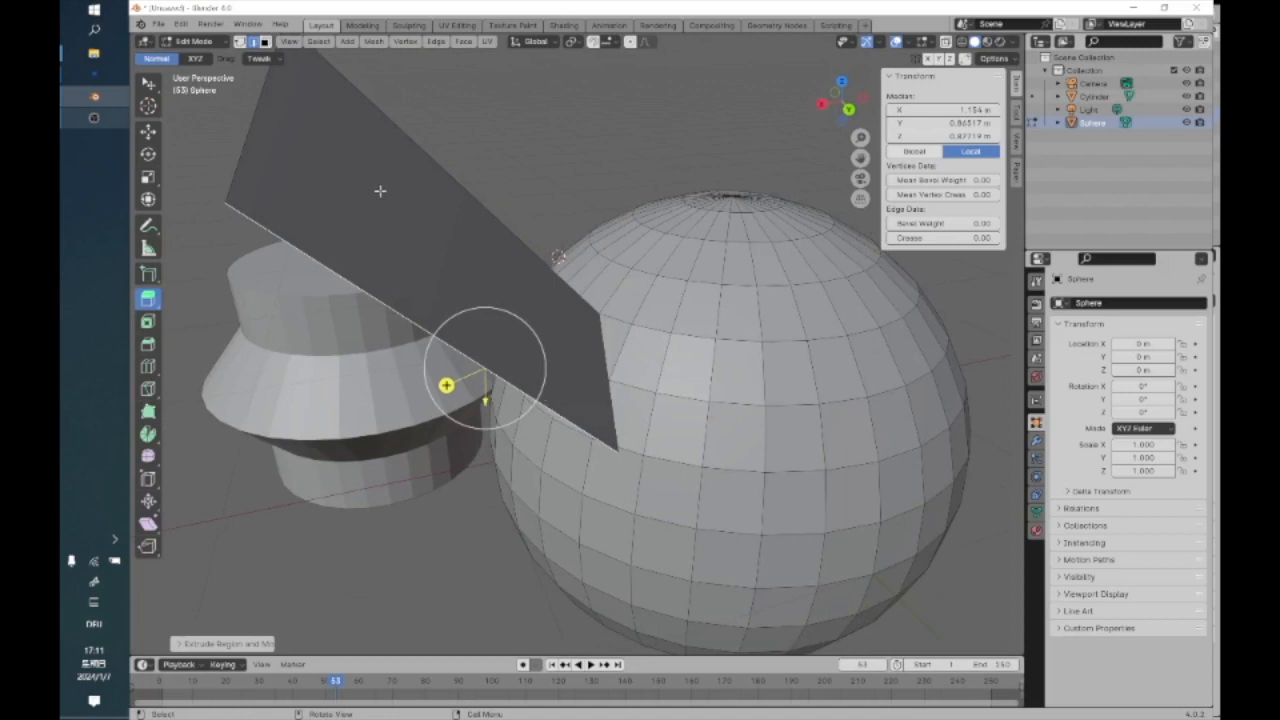
key("ctrl+z")
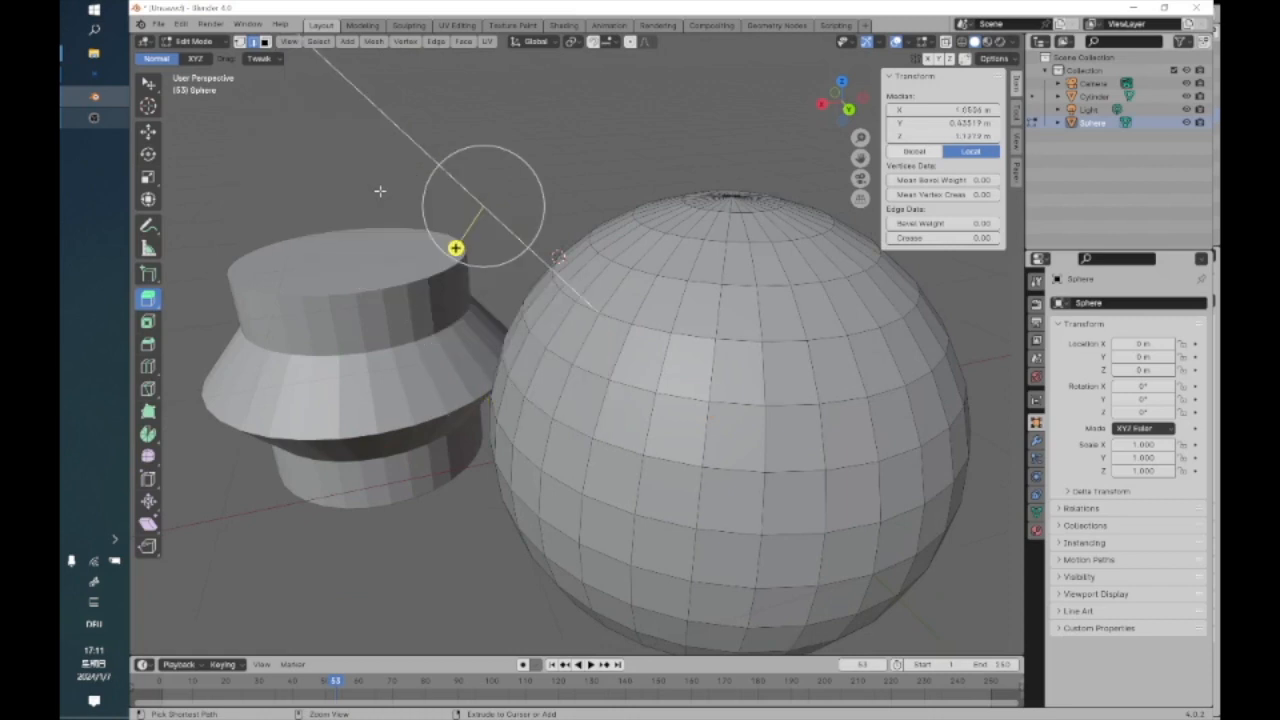
Extrude the loose edge several times in different directions to form connected faces and undo the extrusions
left_click_drag(532, 163, 715, 343)
middle_click_drag(715, 343, 560, 305)
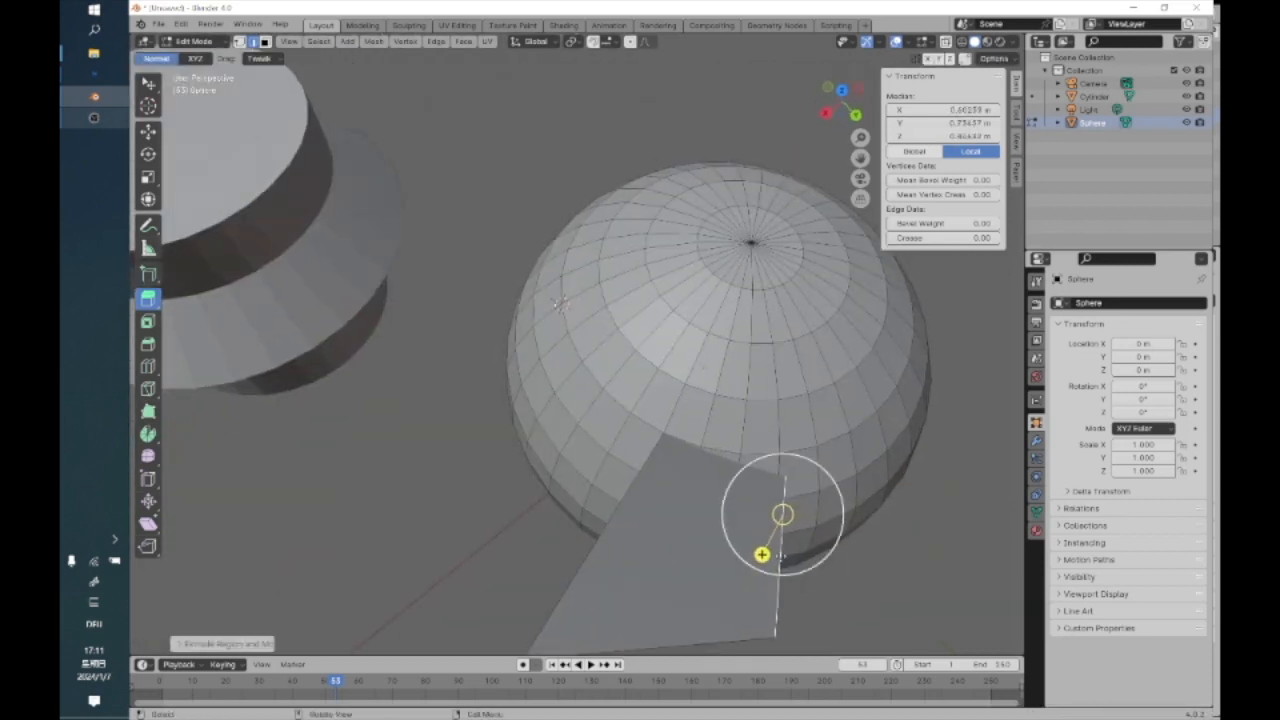
left_click_drag(762, 554, 778, 505)
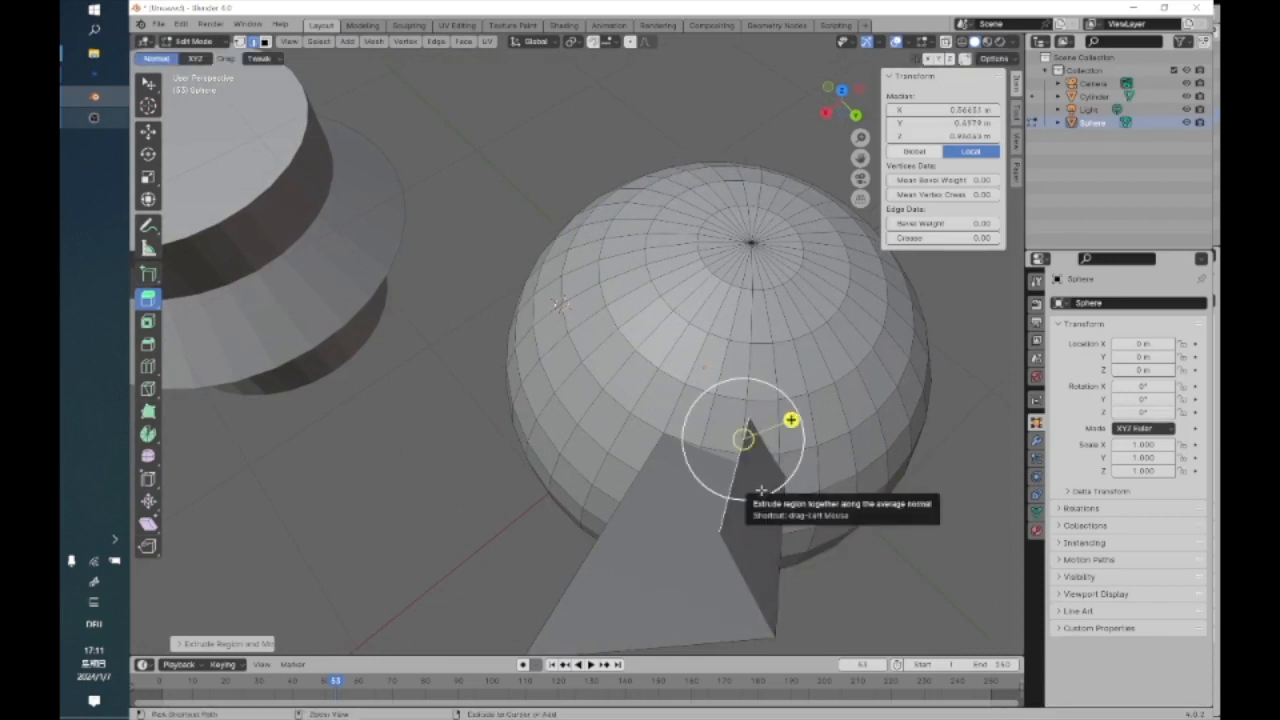
left_click_drag(791, 420, 599, 548)
middle_click_drag(750, 498, 578, 464)
scroll(578, 464, "up", 3)
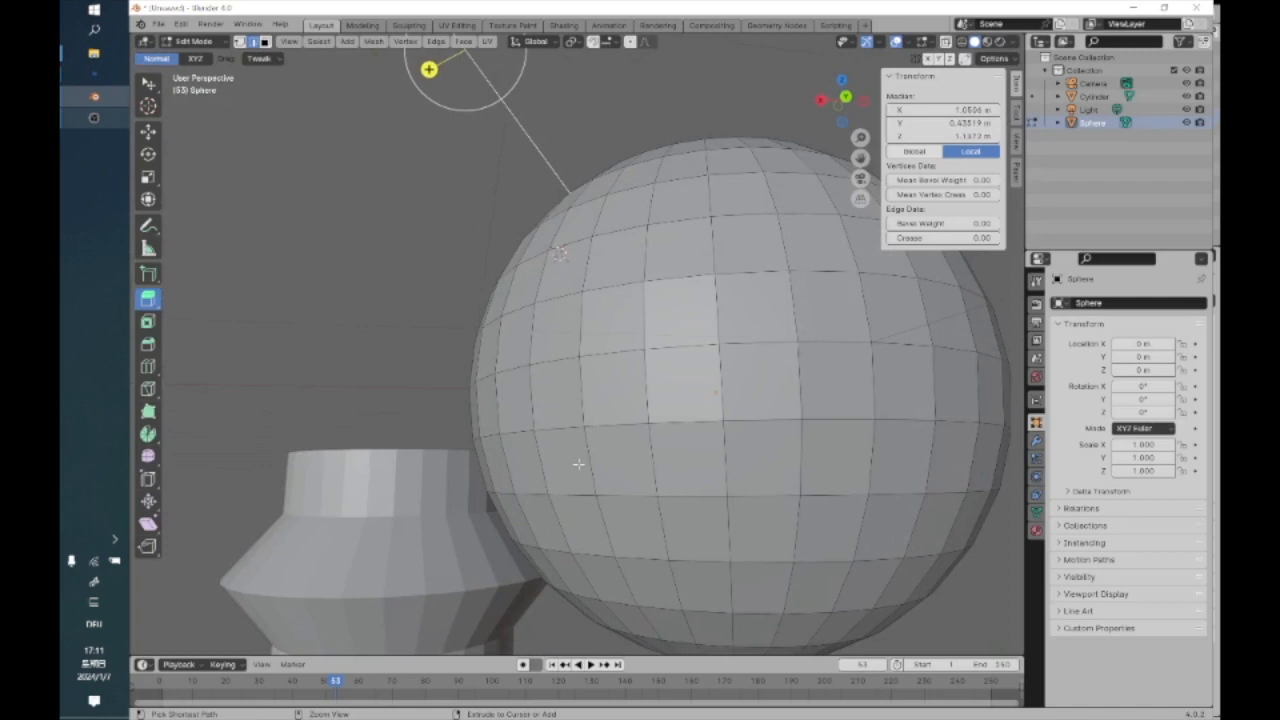
Clear the selection, pick one face on the sphere's upper part in face selection mode and extrude it outward
key("alt+a")
key("1")
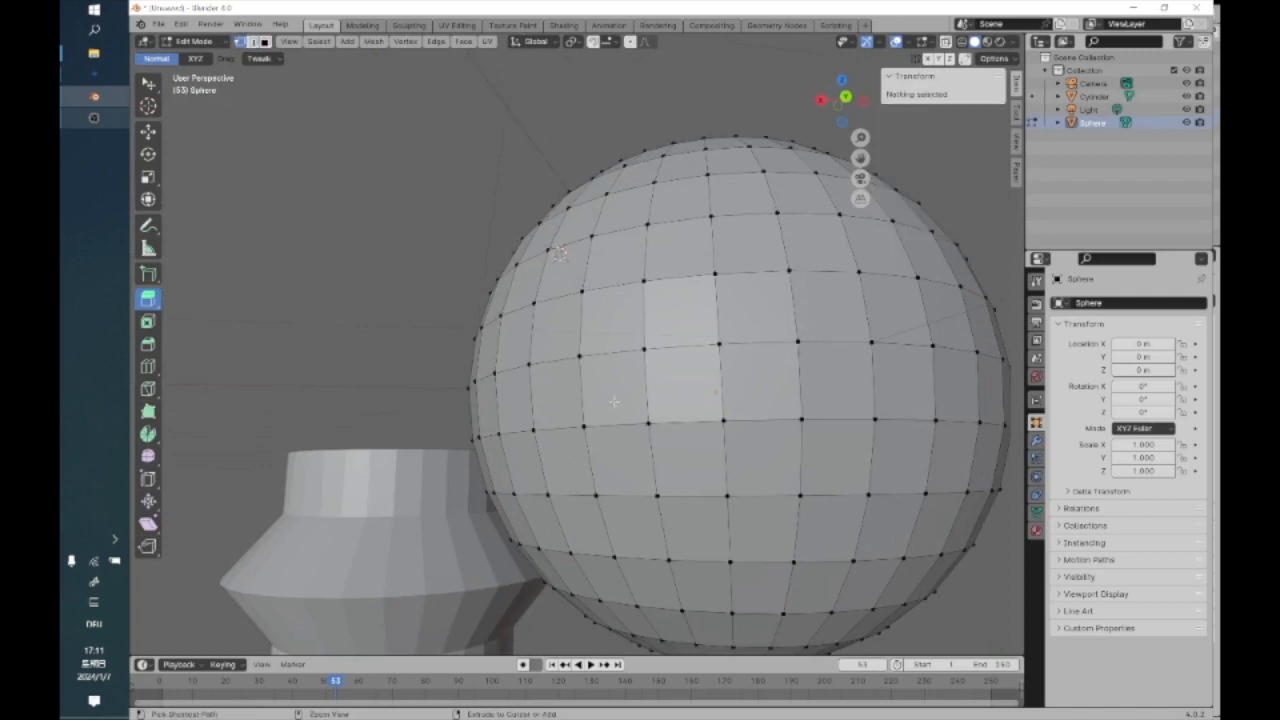
scroll(353, 304, "down", 3)
left_click_drag(480, 327, 440, 412, "alt")
left_click(265, 41)
left_click(624, 326)
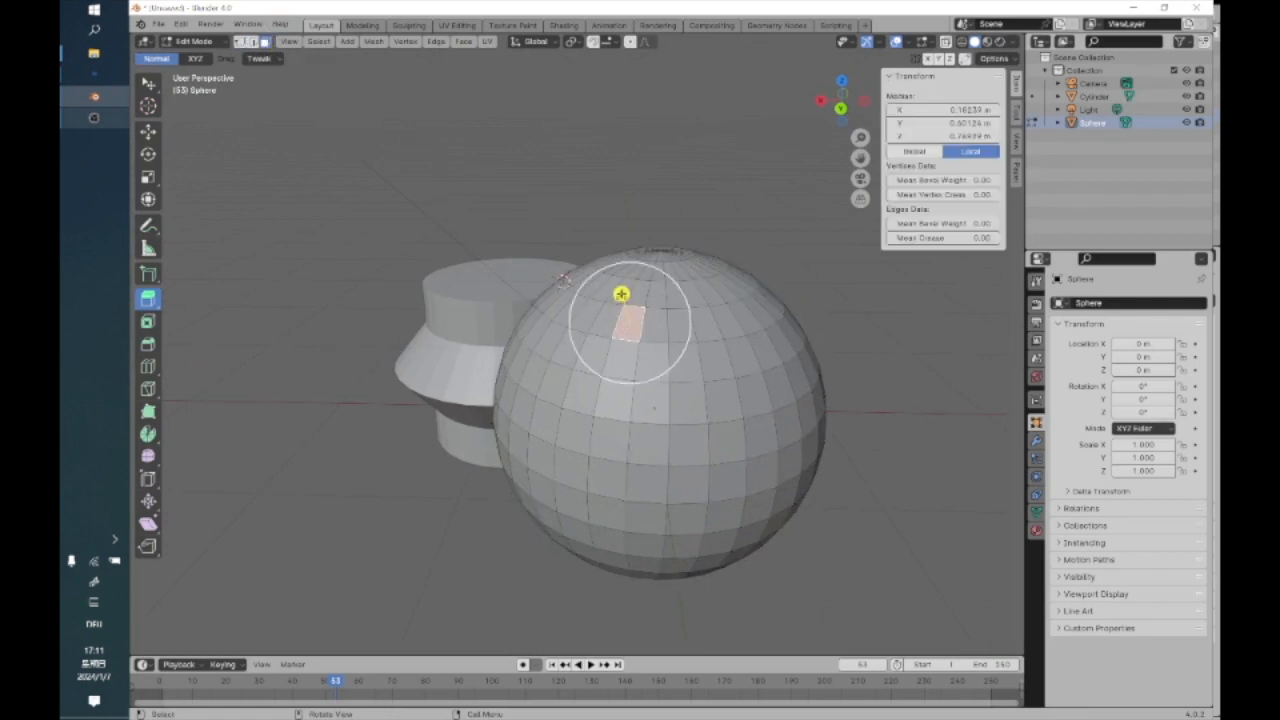
left_click_drag(621, 294, 584, 165)
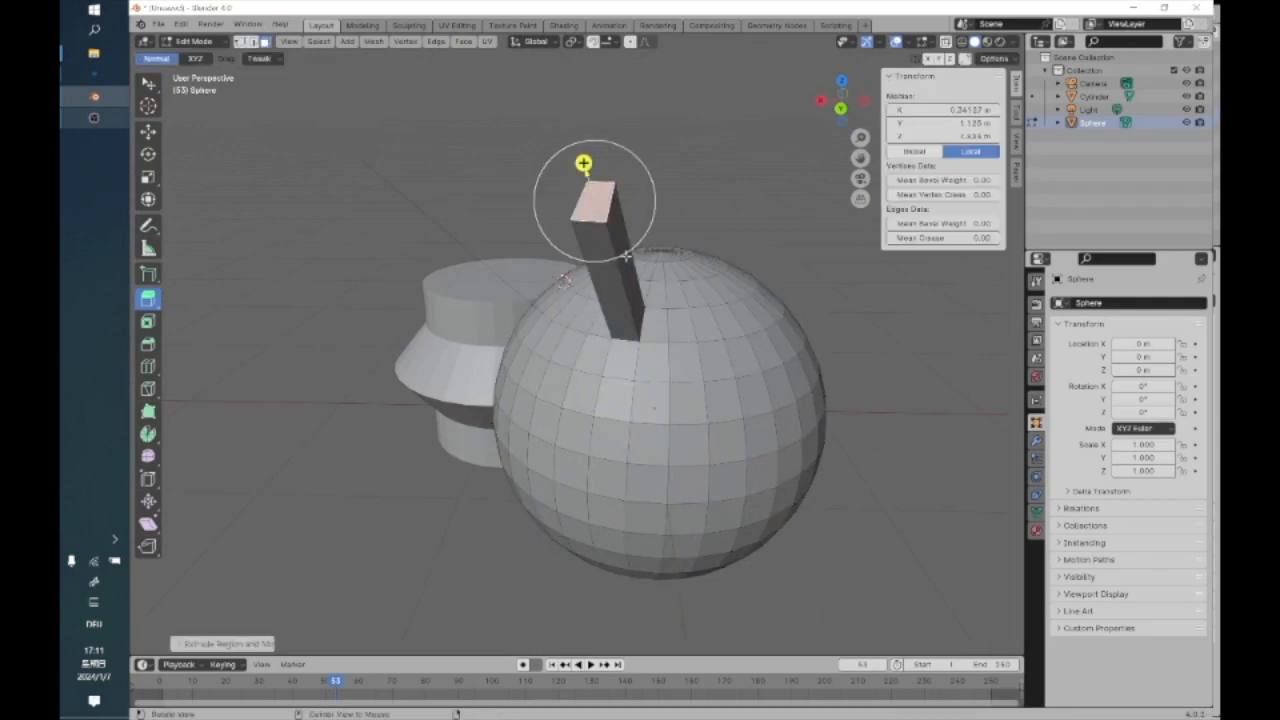
Extrude the bar's end face a second time, examine the lengthened bar and undo that extrusion
middle_click_drag(625, 257, 521, 242)
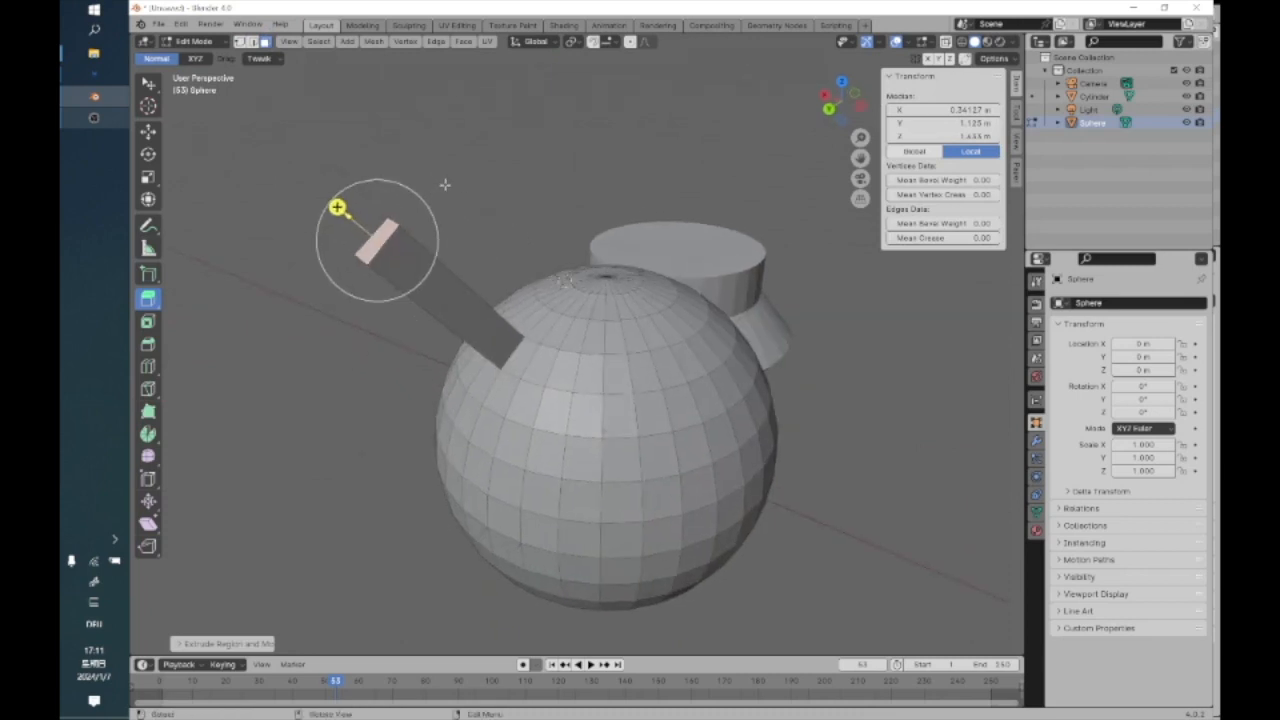
left_click_drag(337, 207, 254, 134)
scroll(361, 238, "up", 5)
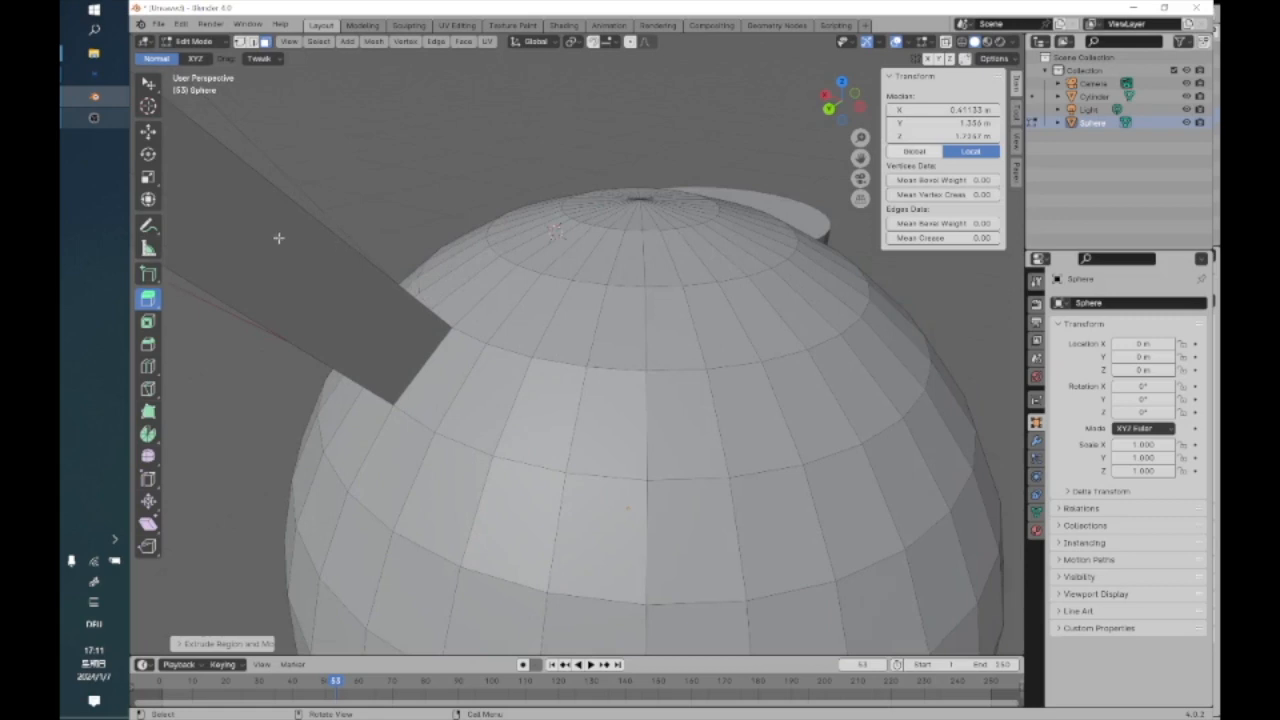
scroll(279, 238, "down", 2)
middle_click_drag(266, 231, 520, 249)
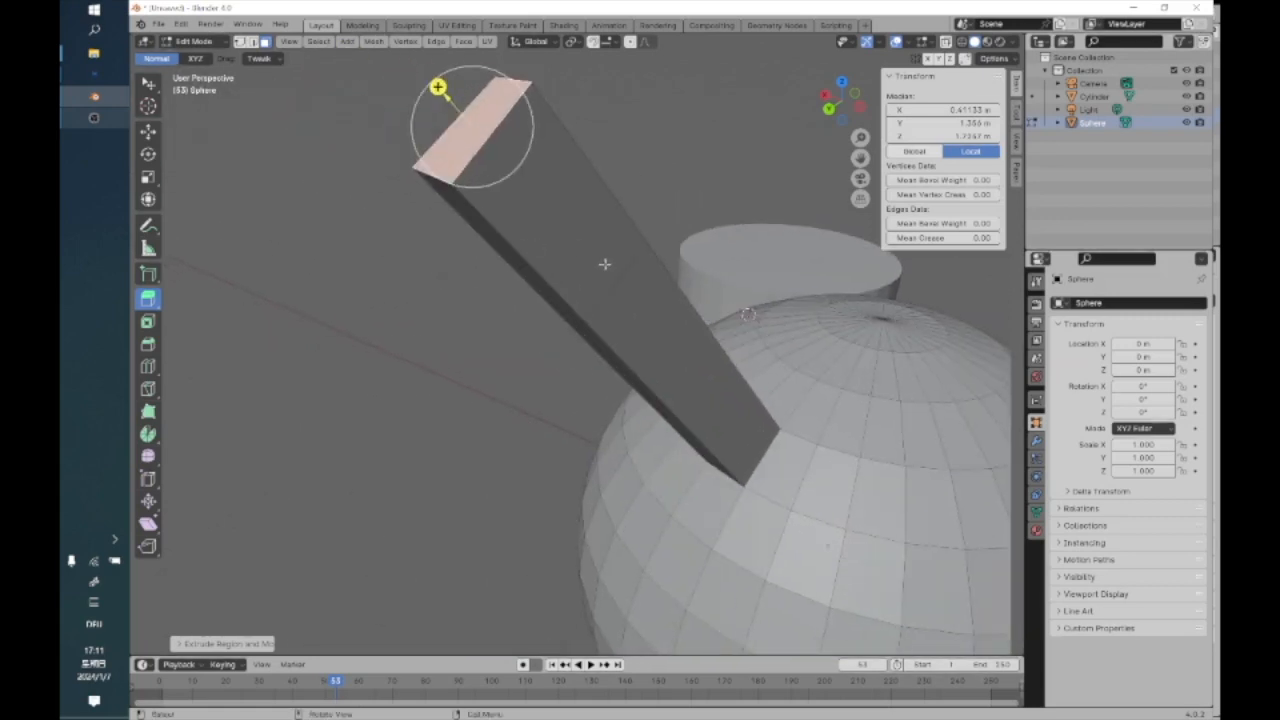
key("ctrl+z")
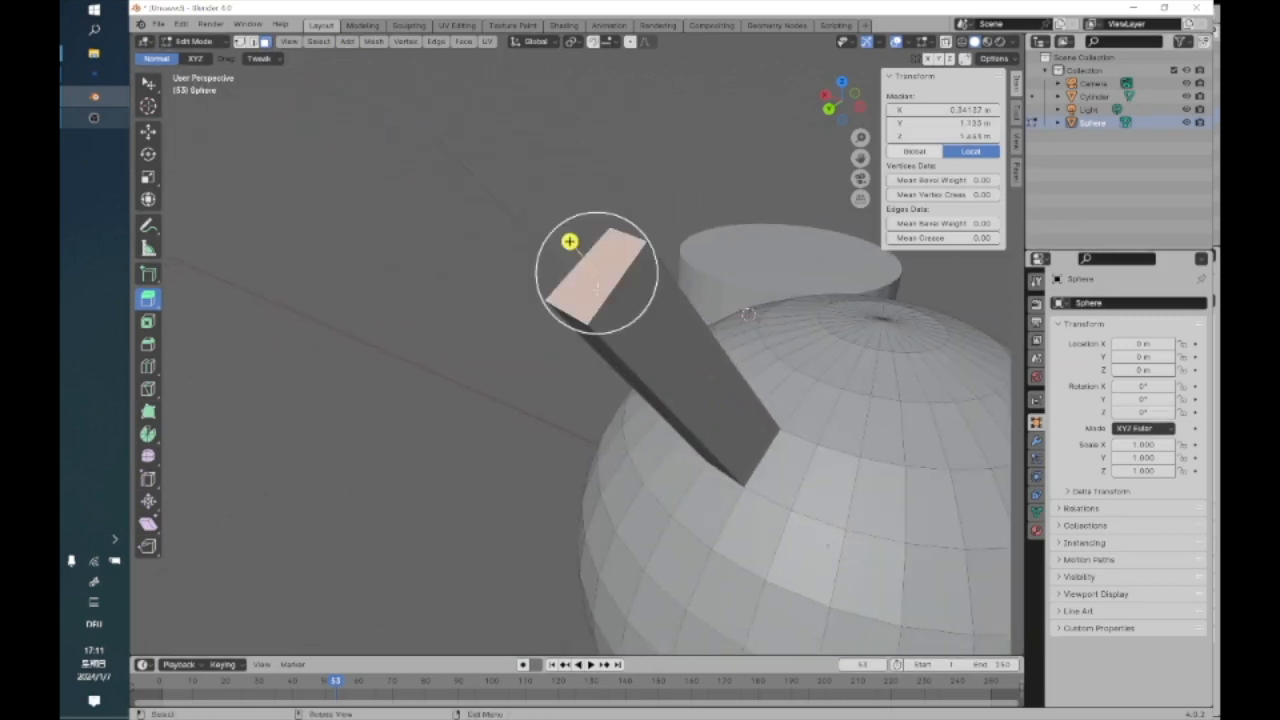
Move the bar's end face slightly along its normal with the Move tool and undo the move
left_click(147, 131)
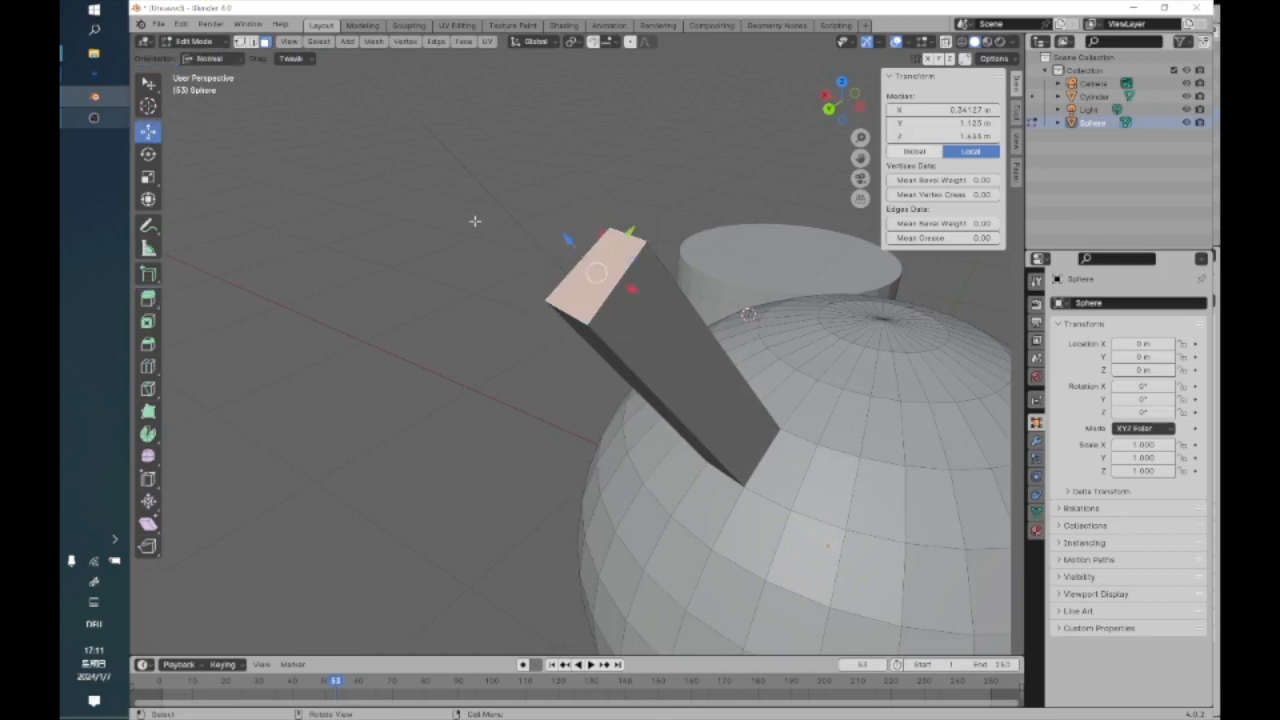
mouse_move(569, 241)
left_mouse_down()
mouse_move(425, 78)
mouse_move(568, 245)
left_mouse_up()
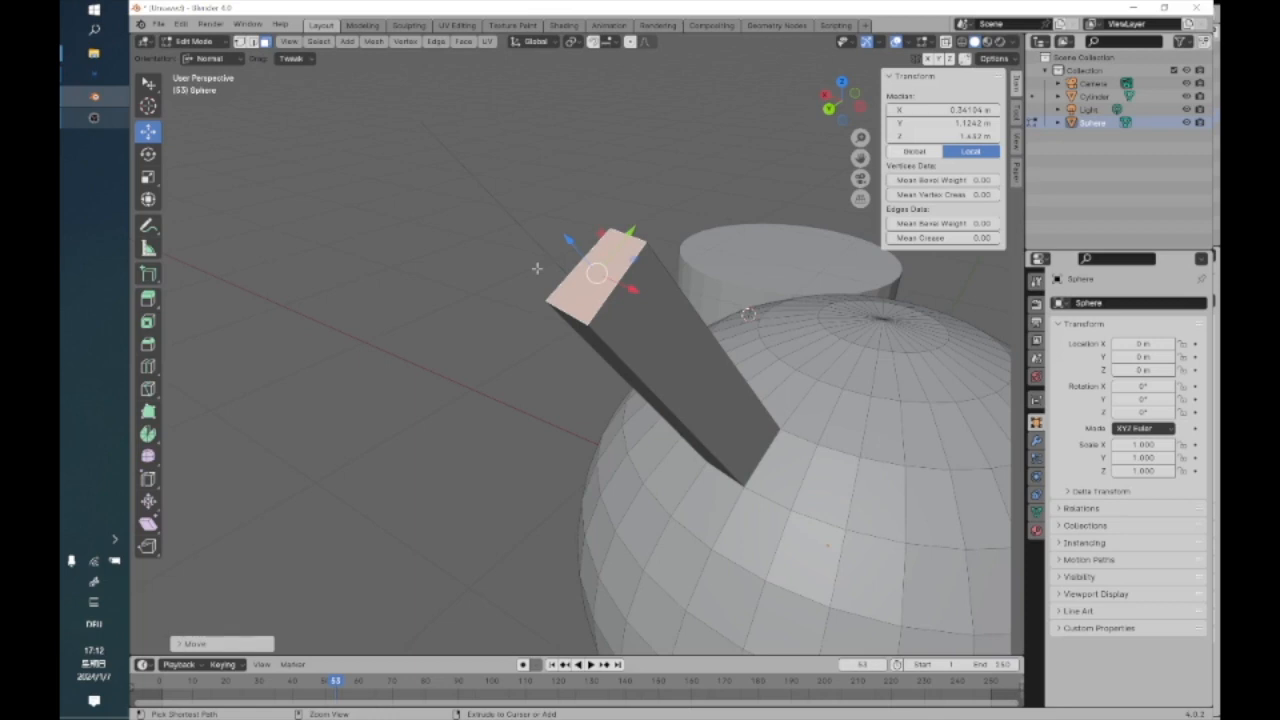
key("ctrl+z")
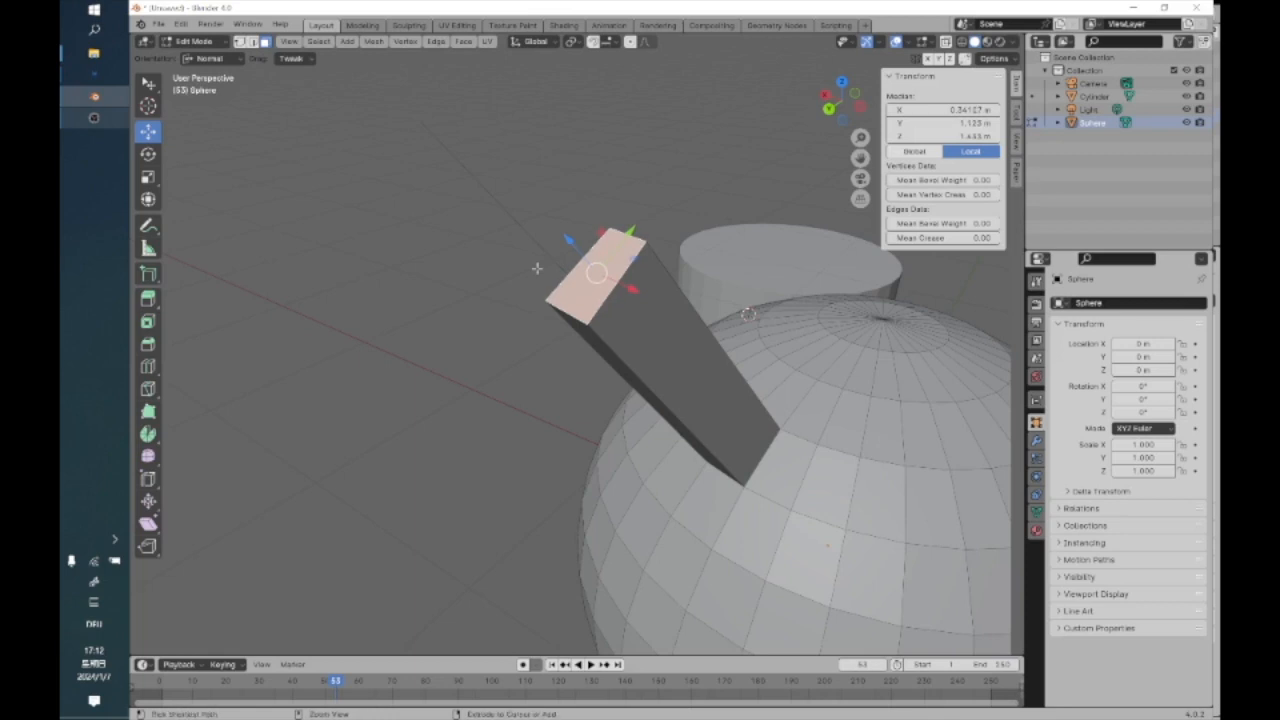
Undo the existing bar extrusion, extrude the selected face outward with Extrude Region and undo that extrusion
key("ctrl+z")
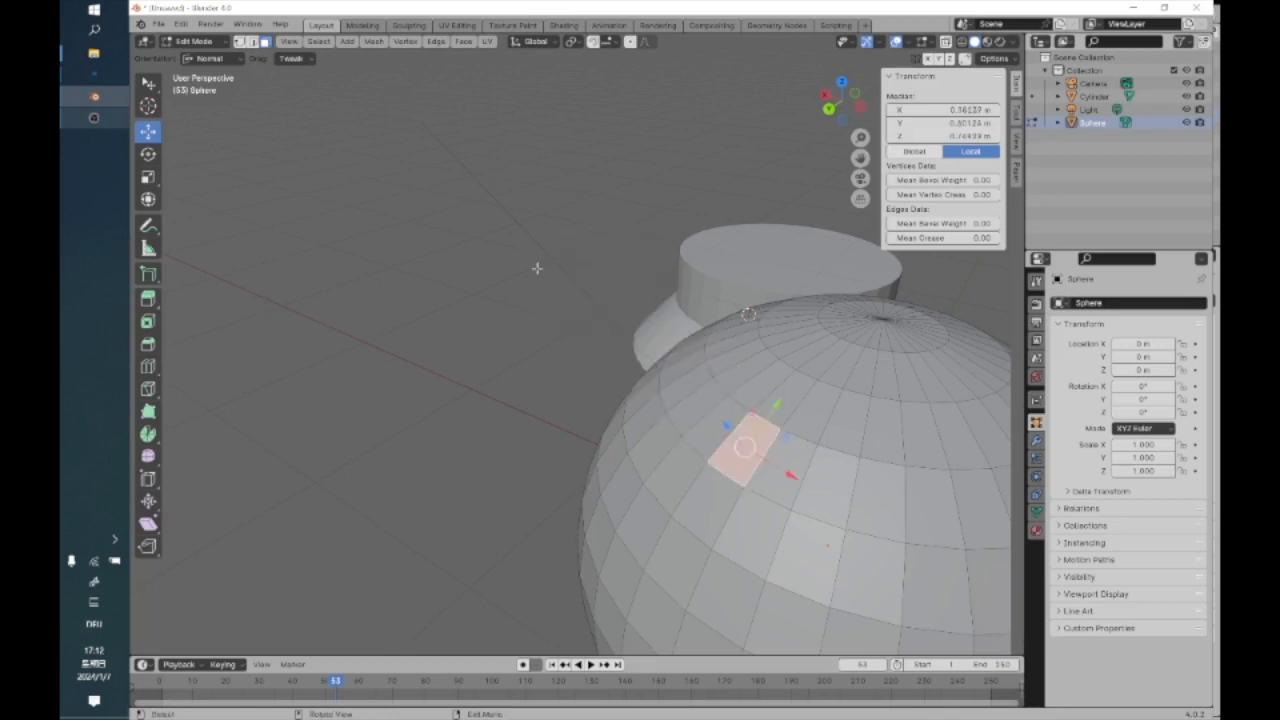
left_click(148, 299)
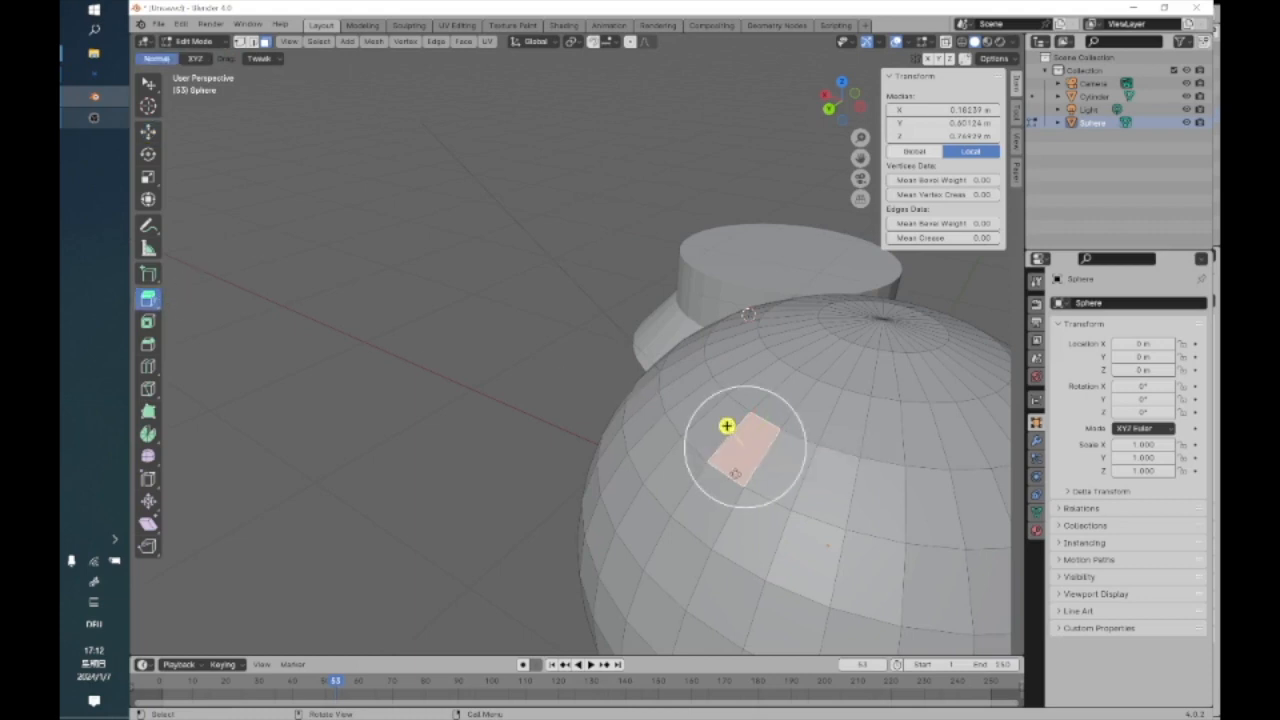
middle_click_drag(746, 527, 735, 575)
left_click_drag(623, 337, 563, 270)
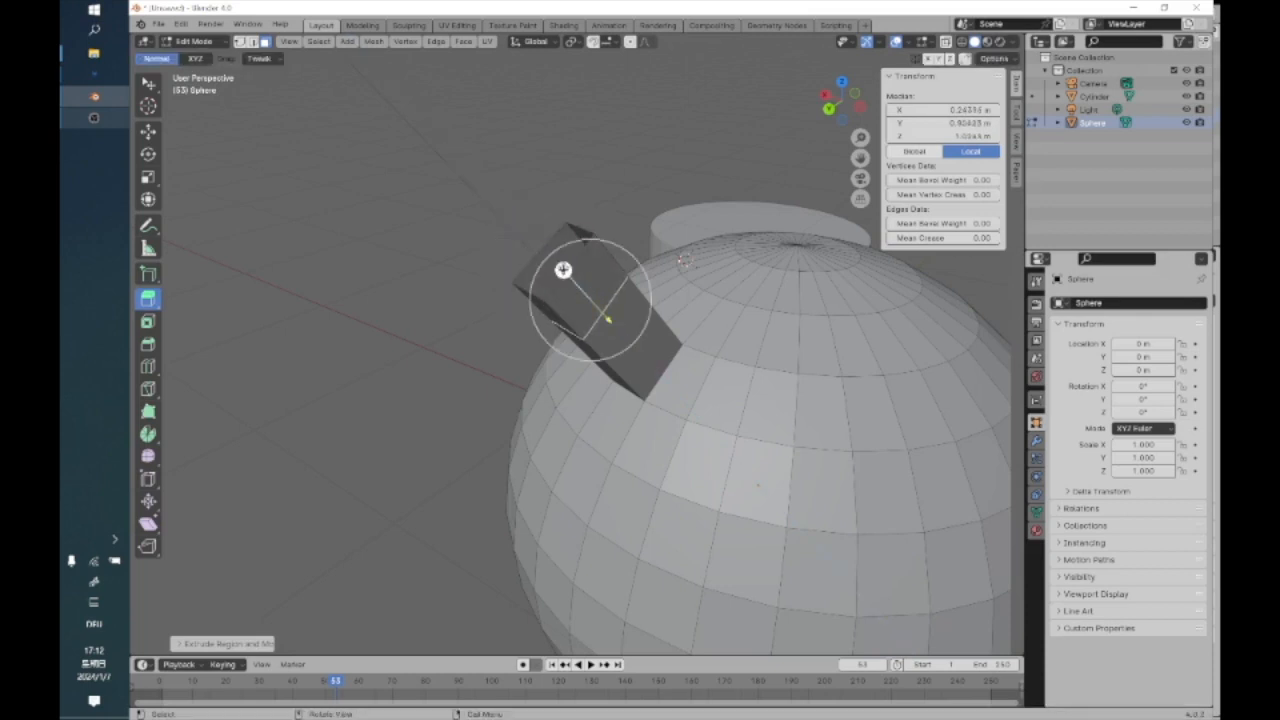
key("ctrl+z")
key("ctrl+z")
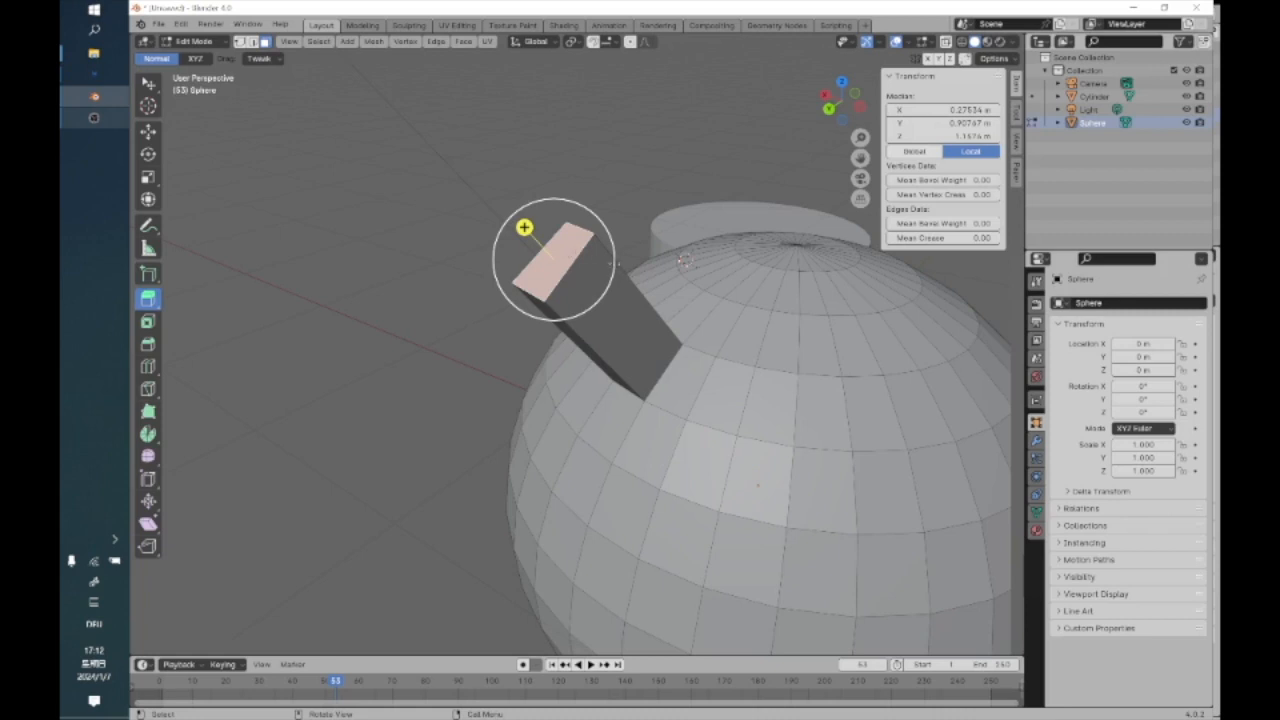
key("ctrl")
key("ctrl+z")
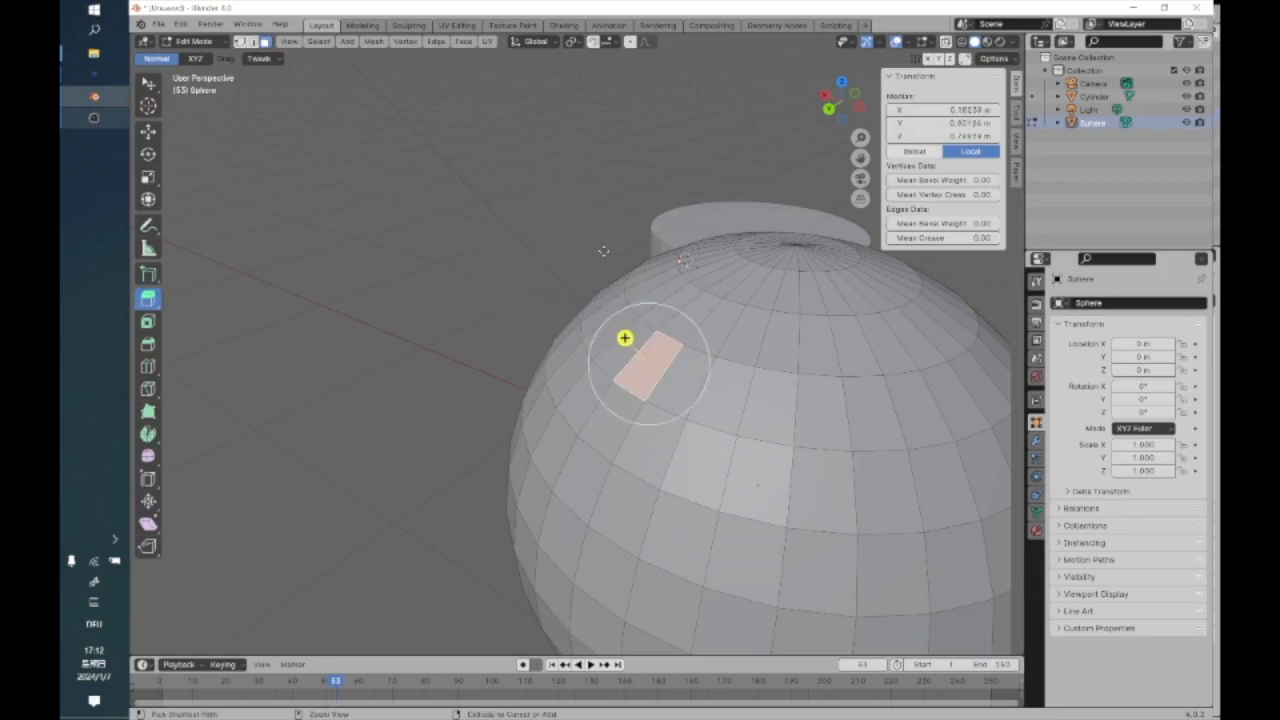
Extrude two adjacent faces outward together as one region, inspect the joined bar and undo the extrusion
left_click_drag(645, 347, 456, 120)
left_click_drag(477, 227, 414, 257, "alt")
left_click_drag(510, 295, 617, 309, "alt+shift")
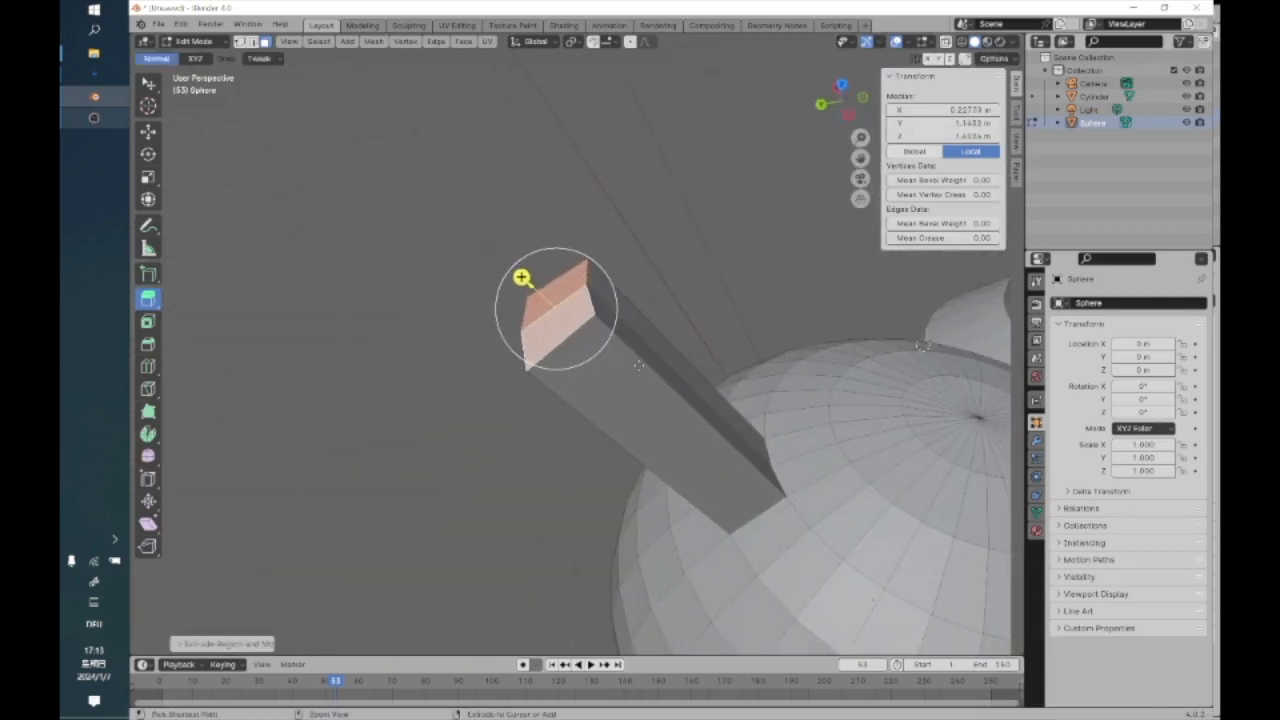
key("ctrl+z")
Clear the selection and select two adjacent faces on the sphere's upper part
scroll(657, 450, "down", 3)
left_click_drag(657, 450, 496, 413, "alt")
middle_click_drag(496, 413, 462, 376)
left_click(318, 42)
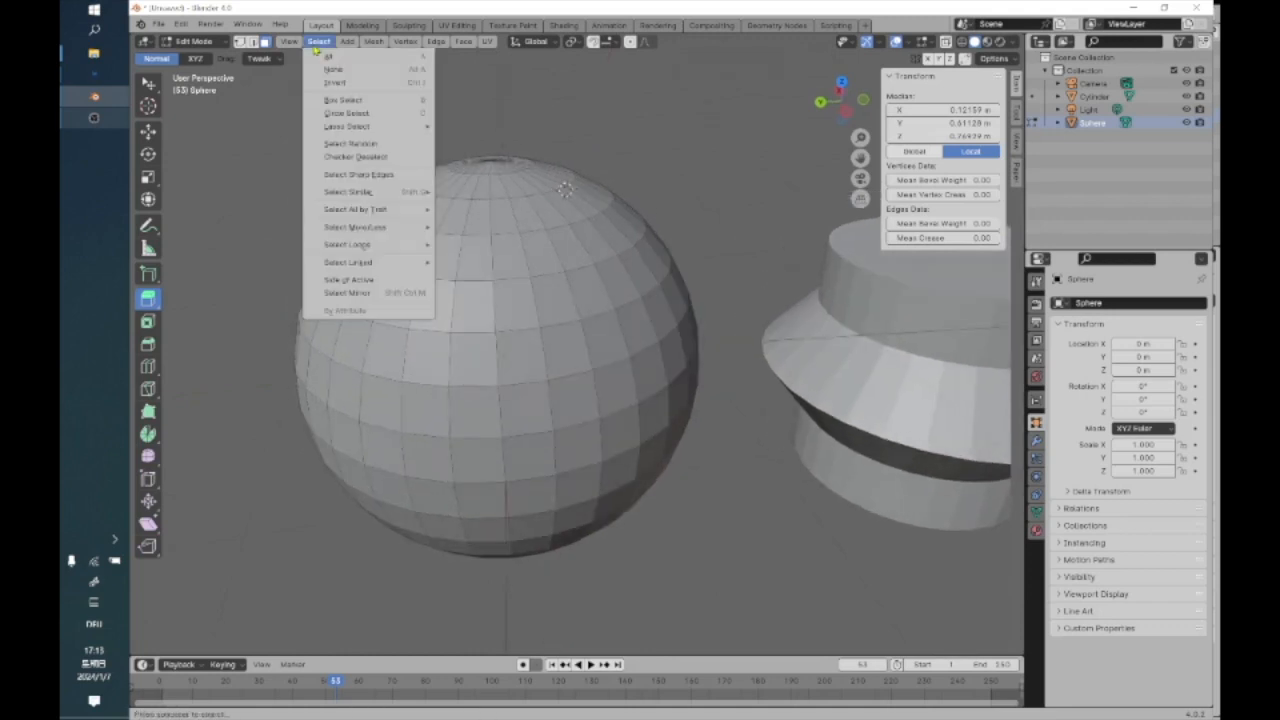
left_click(333, 69)
middle_click_drag(234, 149, 362, 345)
left_click(362, 344)
left_click(351, 391)
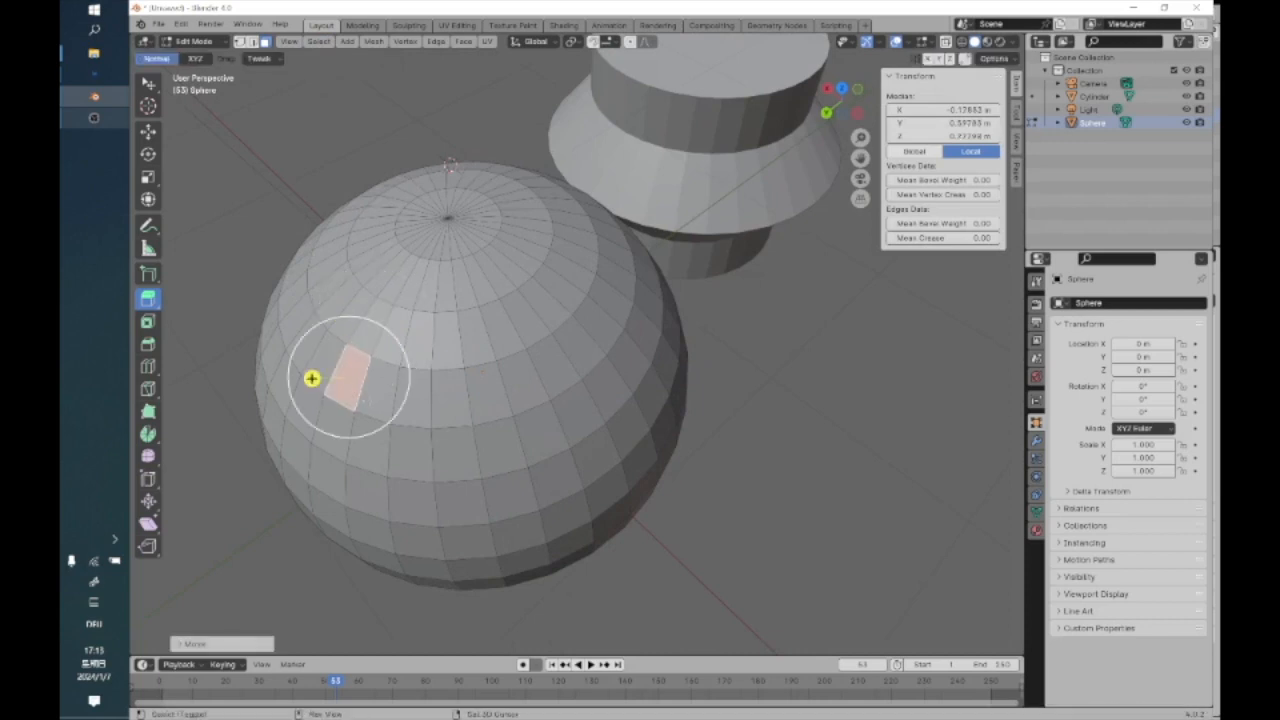
left_click(376, 396, "shift")
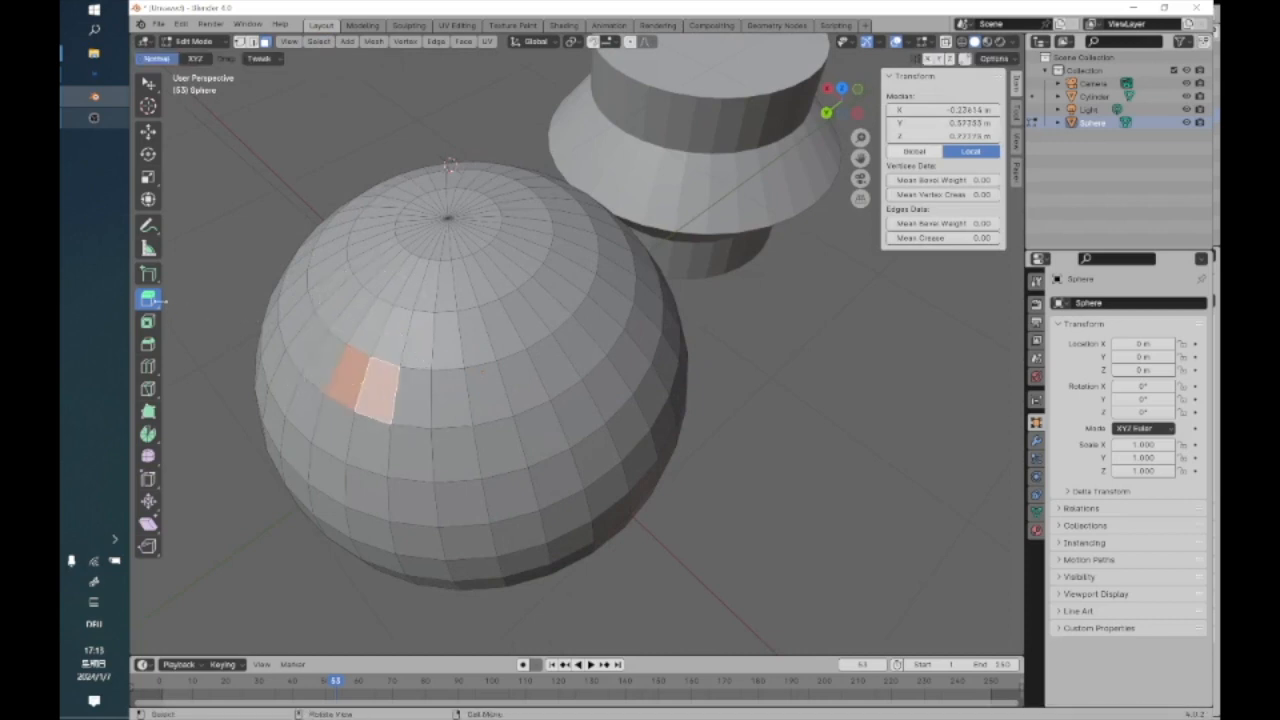
Extrude the two adjacent faces outward with Extrude Individual, examine the separate bars and undo the extrusion
left_click(150, 305)
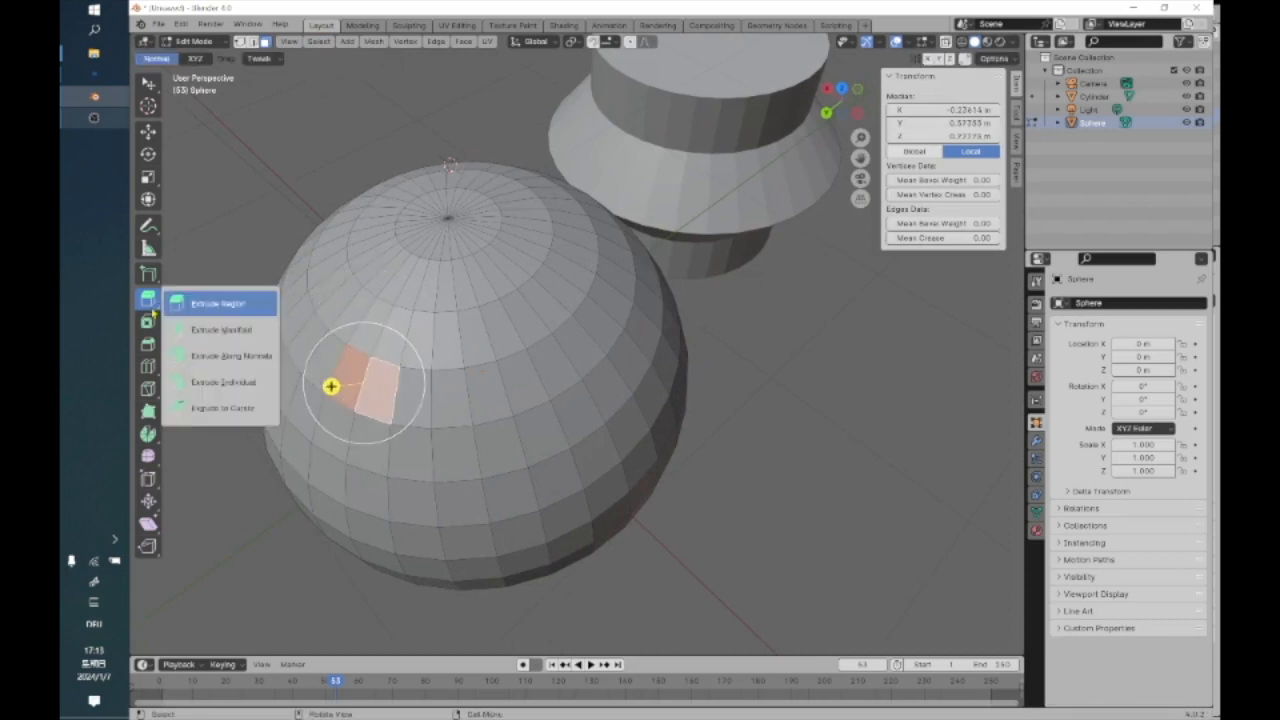
left_click(222, 384)
middle_click_drag(342, 384, 466, 367, "shift")
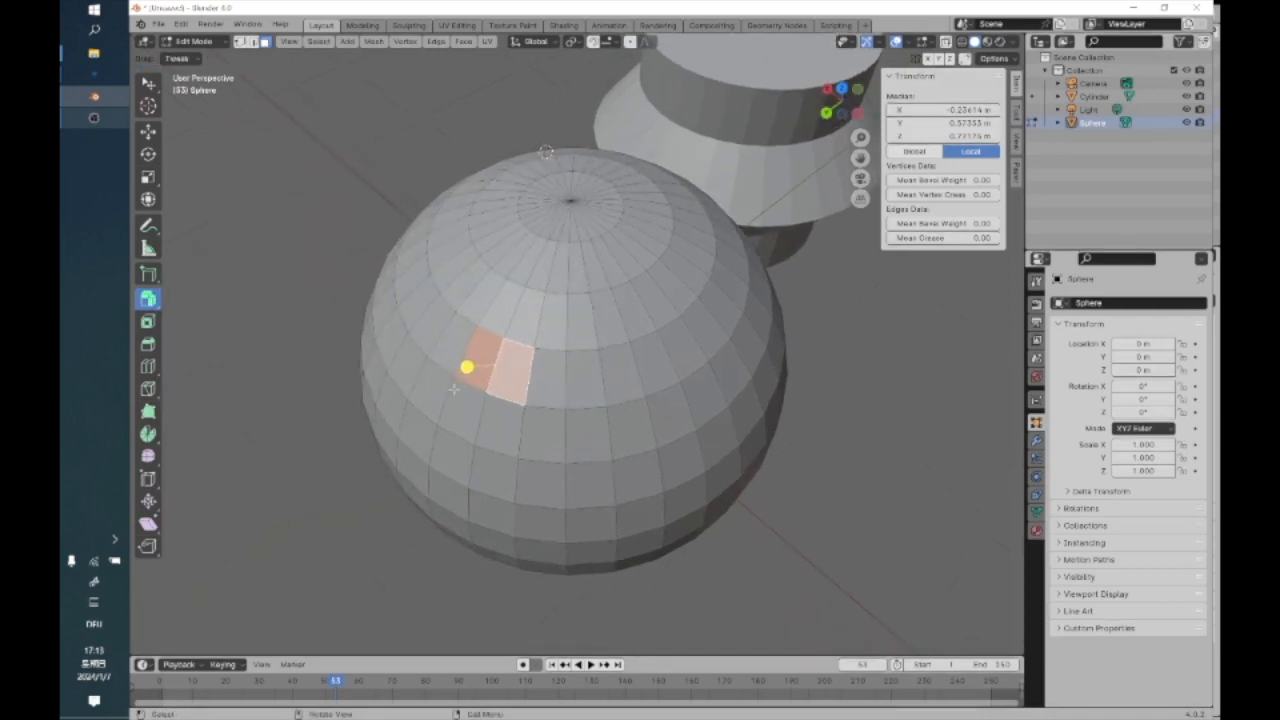
mouse_move(466, 367)
left_mouse_down()
mouse_move(425, 366)
mouse_move(457, 369)
left_mouse_up()
left_click_drag(463, 366, 263, 380)
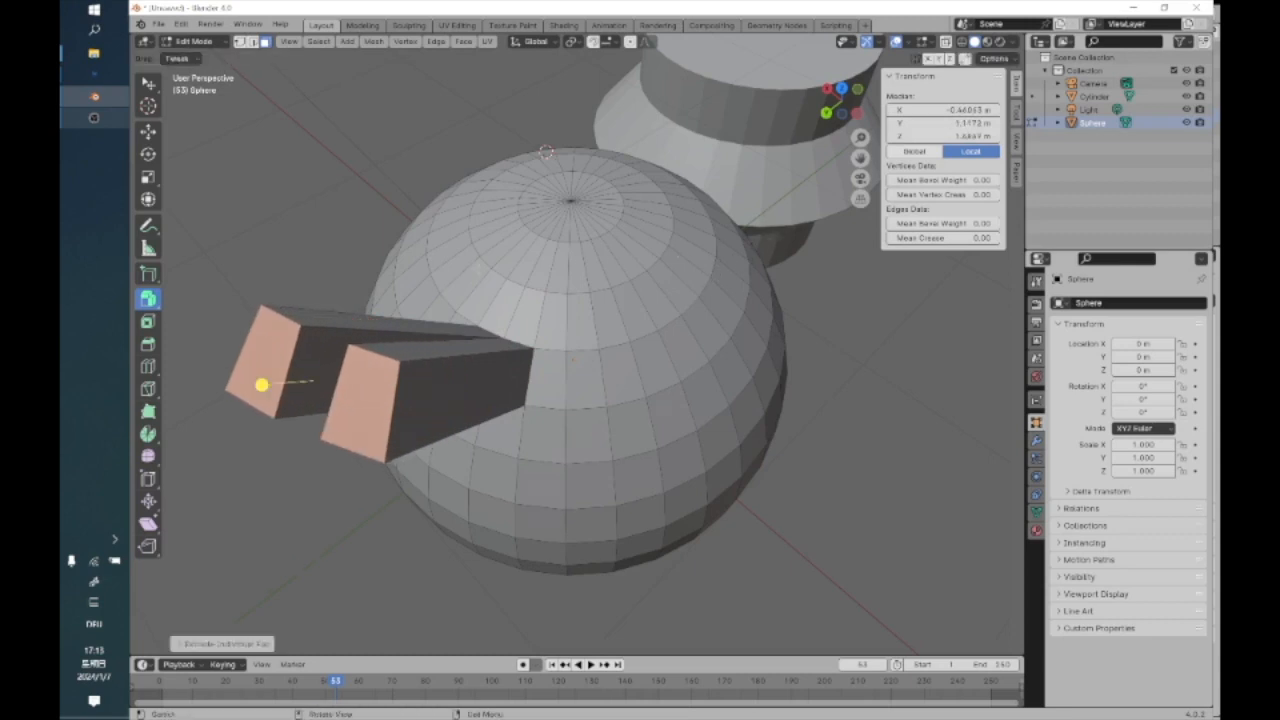
middle_click_drag(263, 380, 466, 588)
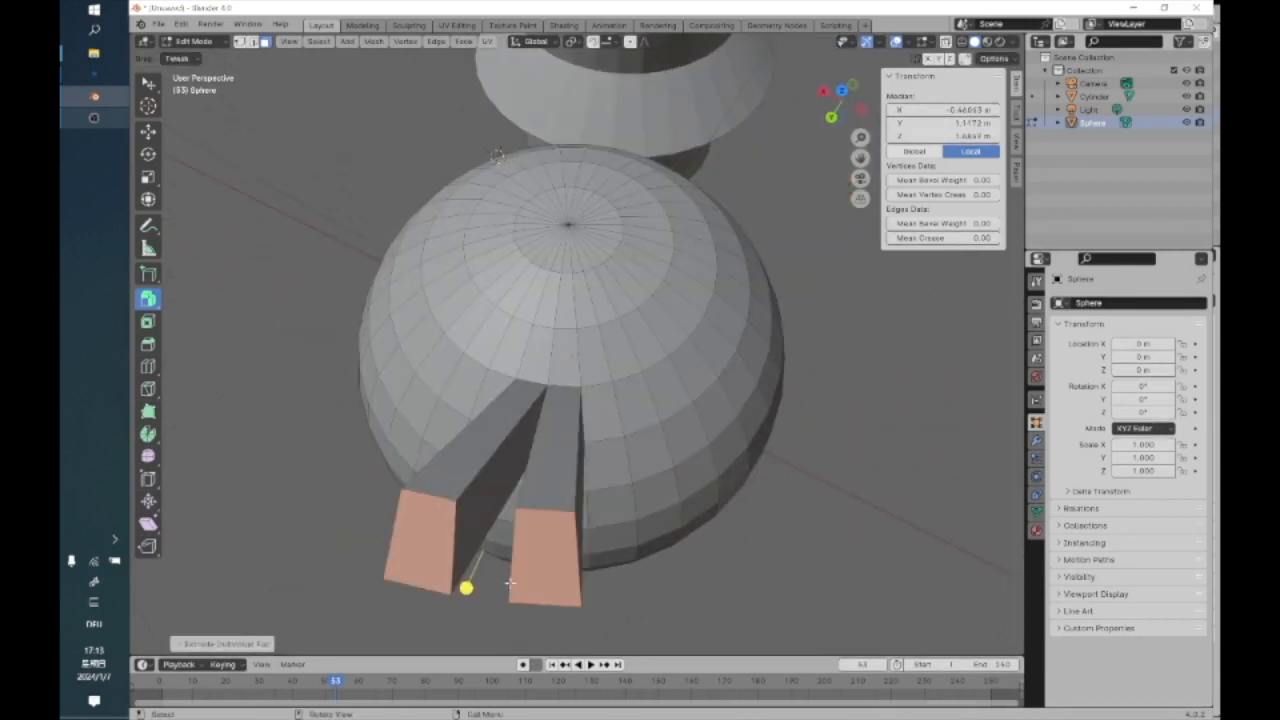
middle_click_drag(539, 631, 529, 434)
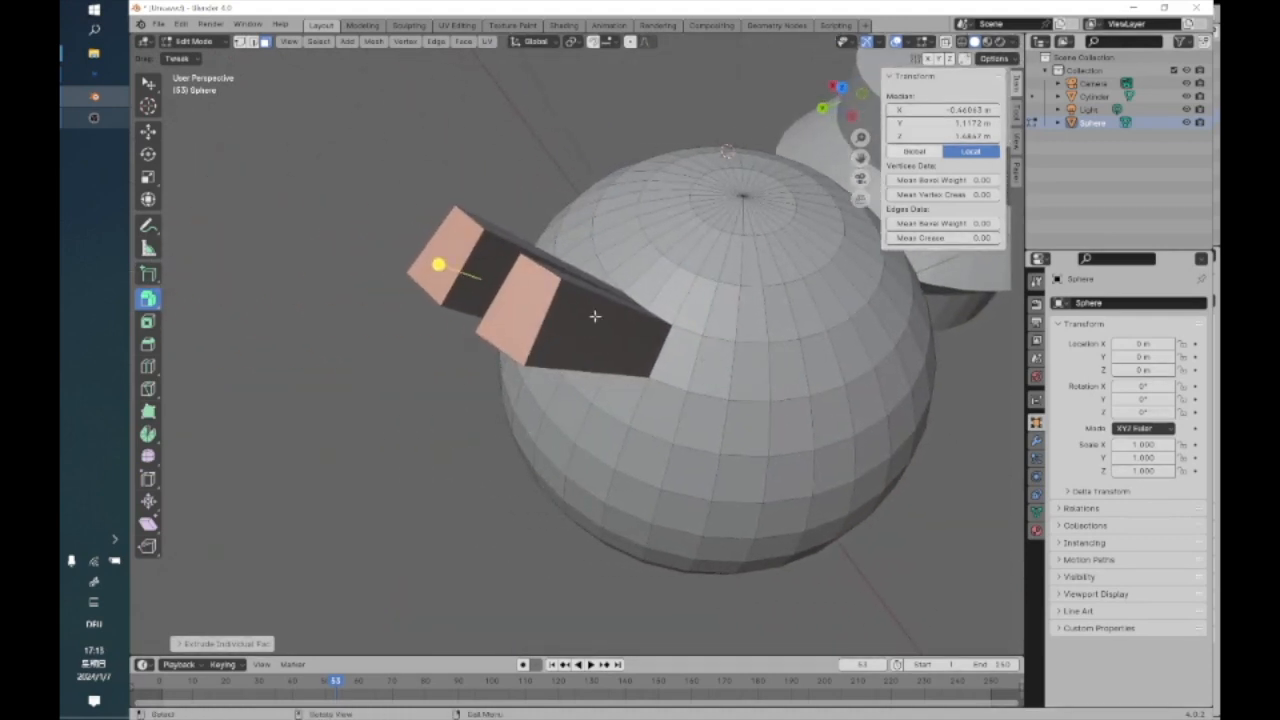
middle_click_drag(555, 315, 555, 235)
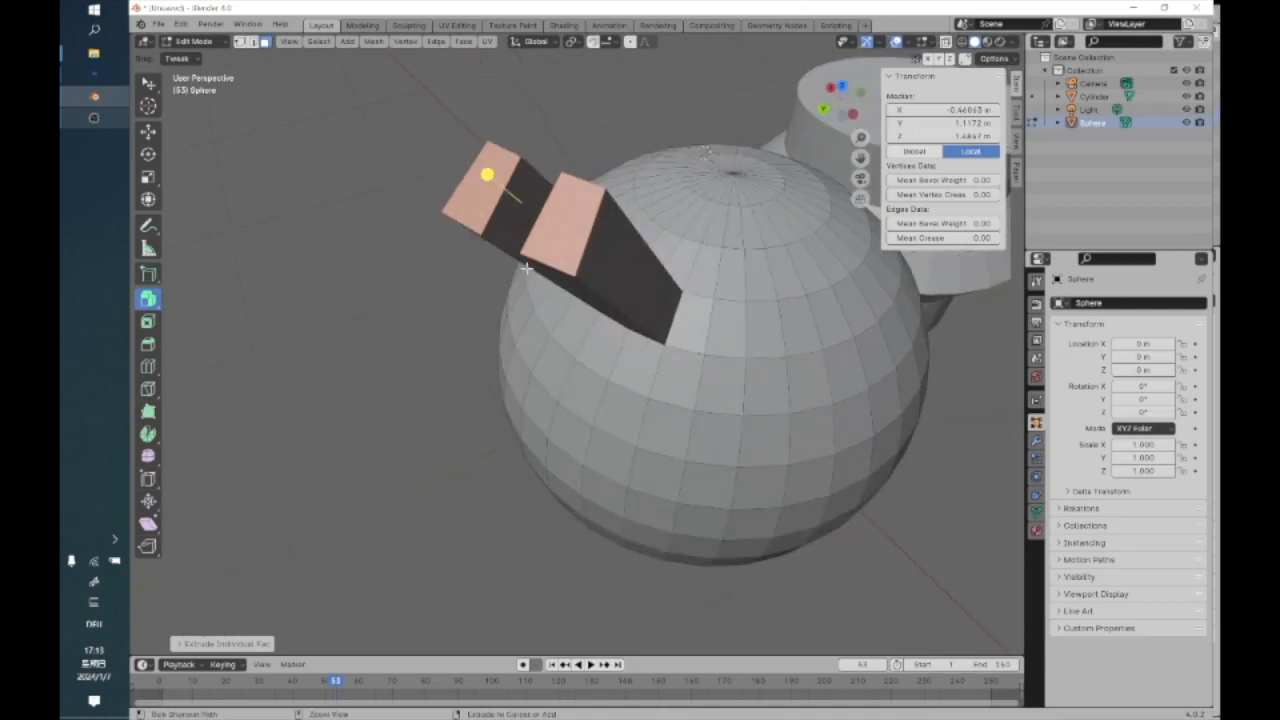
key("ctrl+z")
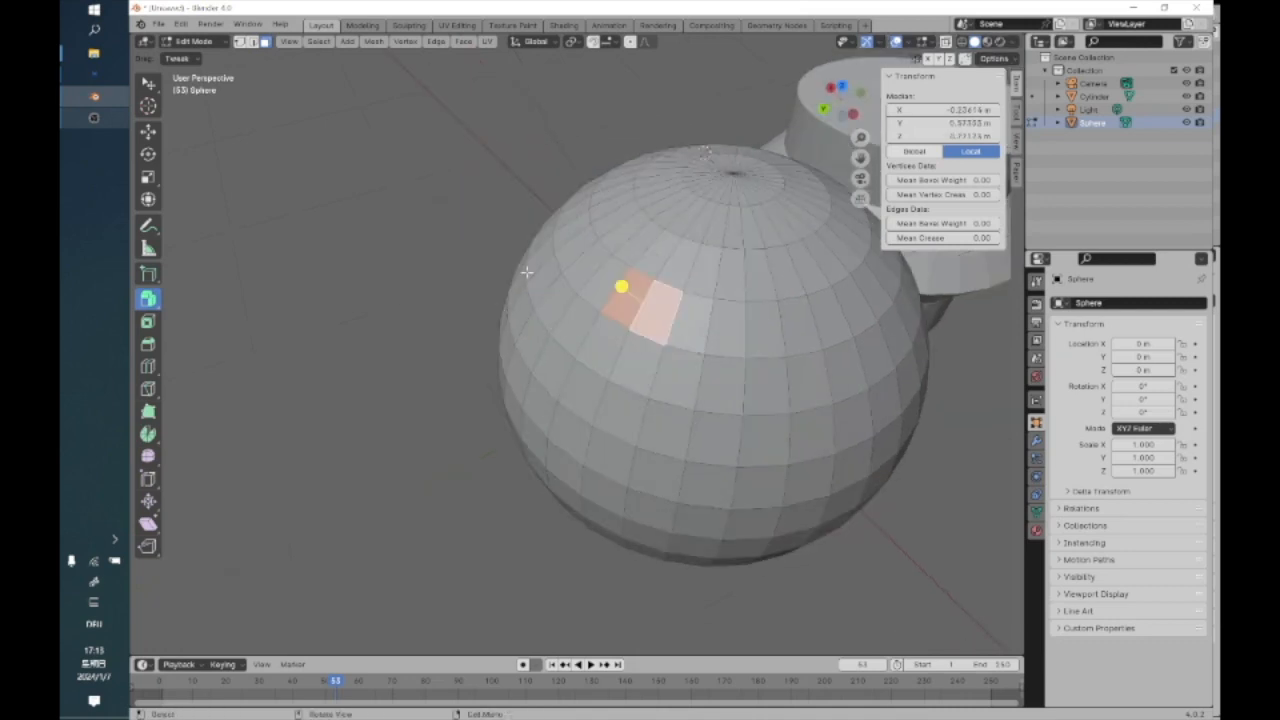
Select all of the sphere's faces, extrude them outward individually, examine the spiky result and undo the extrusion
left_click(322, 43)
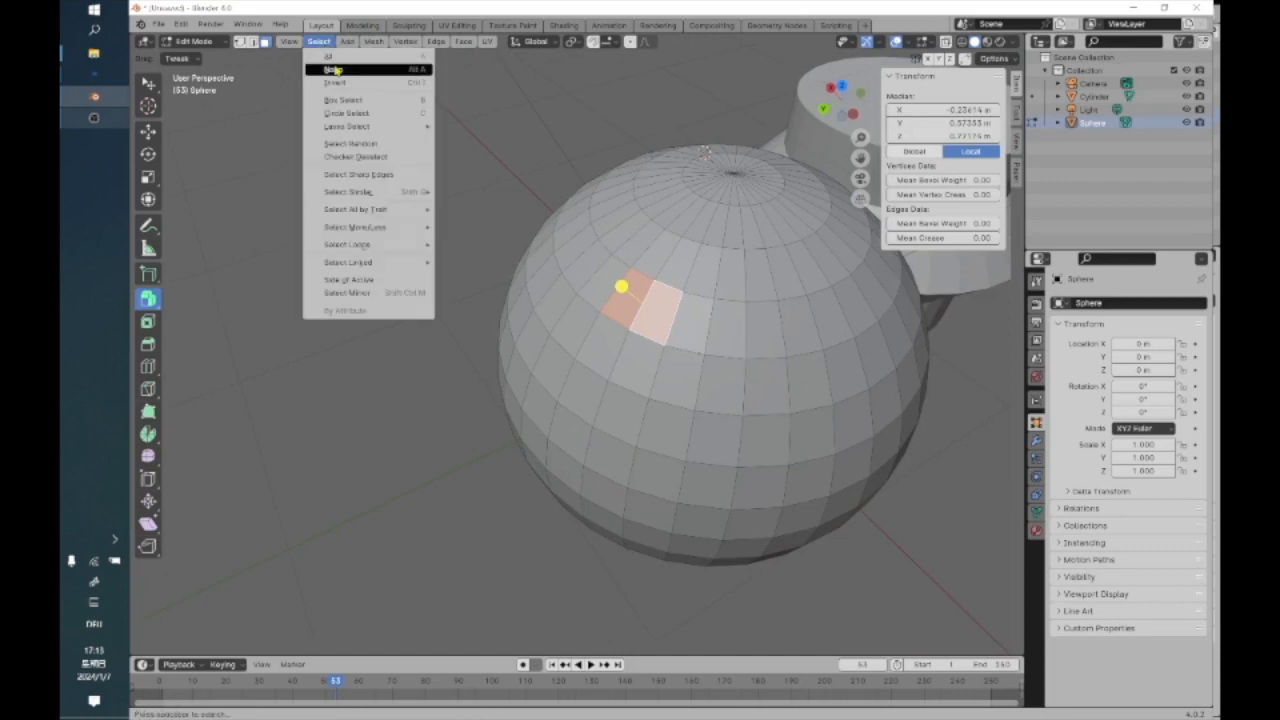
left_click(333, 68)
middle_click_drag(715, 295, 650, 278)
key("space")
key("space")
left_click_drag(698, 318, 576, 251)
scroll(618, 412, "down", 5)
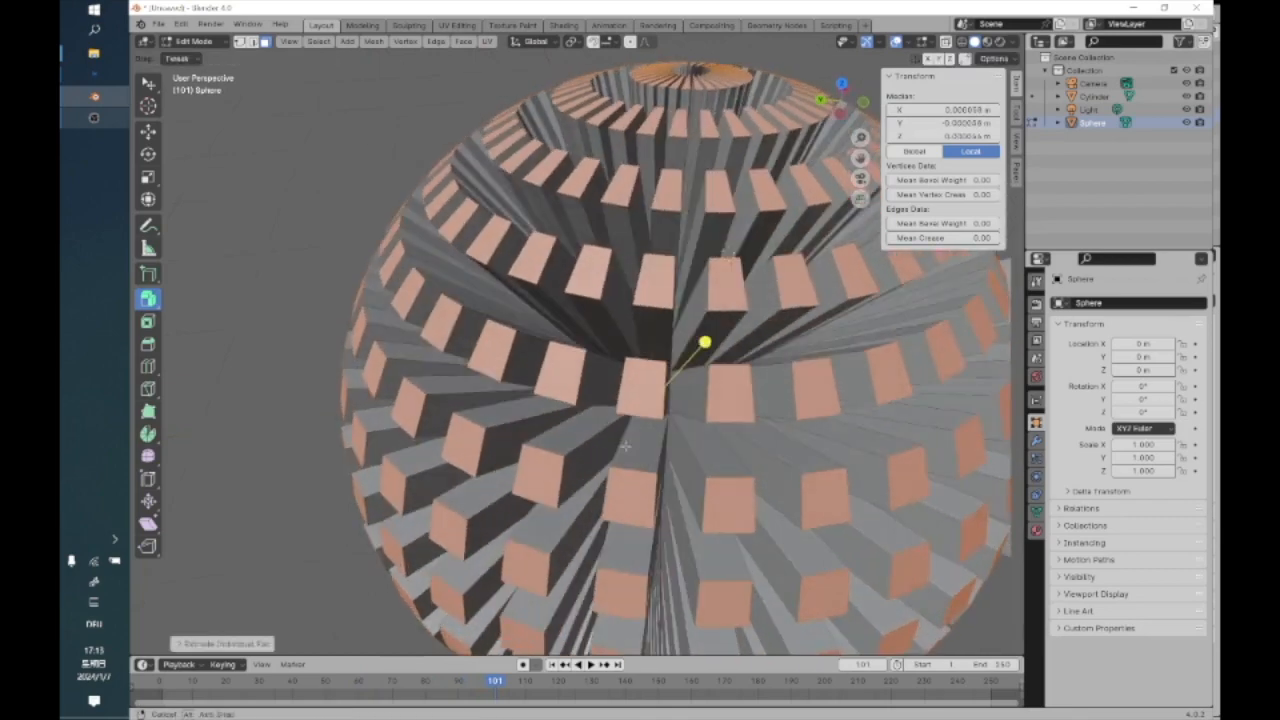
middle_click_drag(618, 412, 443, 397)
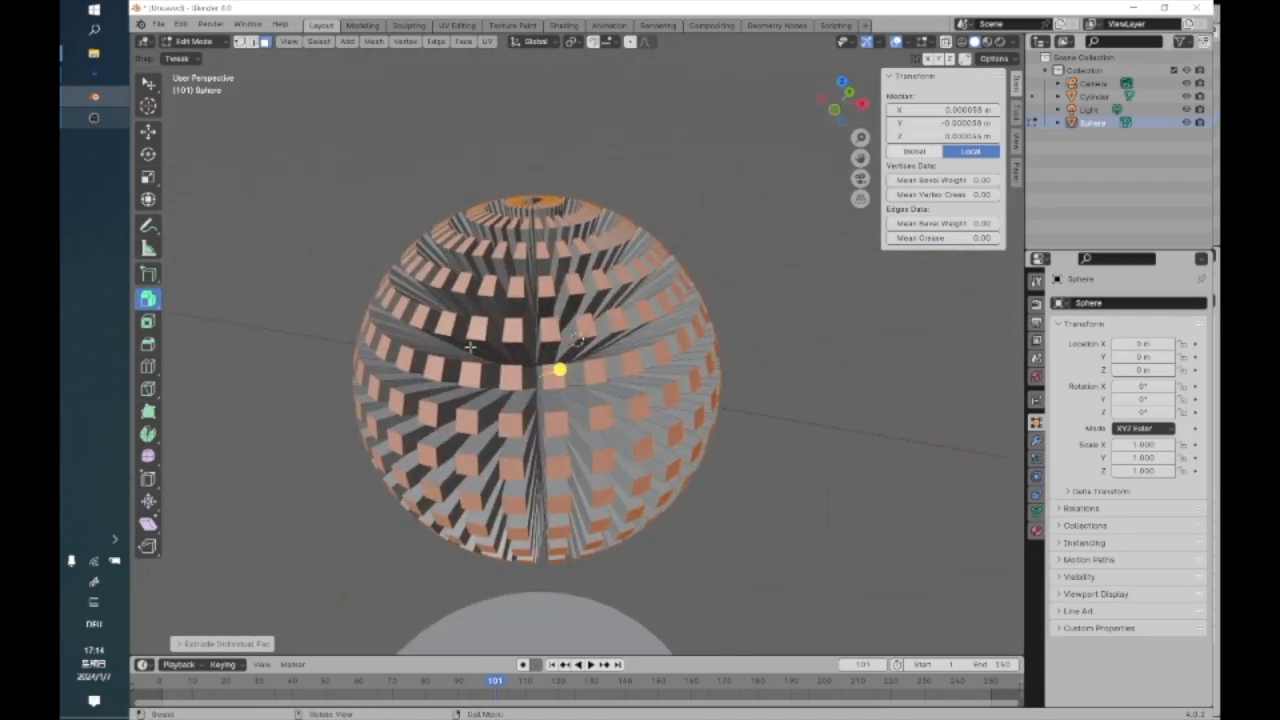
key("ctrl+z")
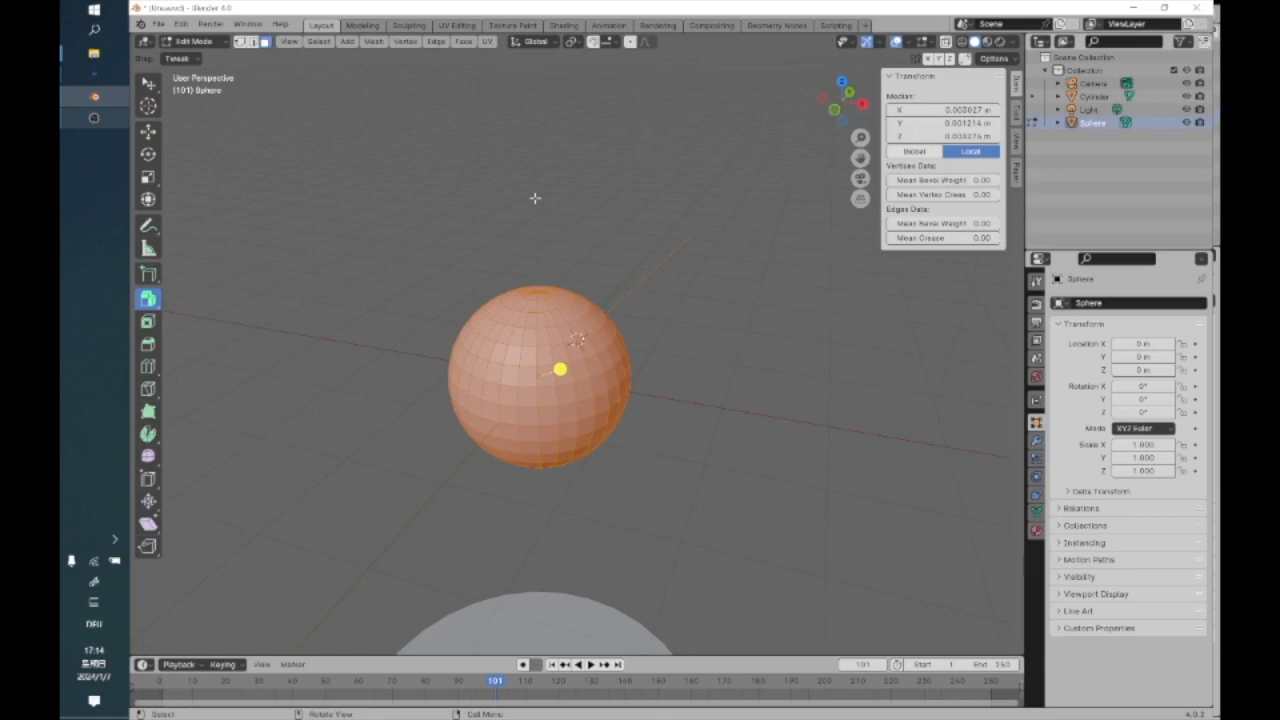
Switch to the Extrude Region tool, clear the selection and select one face on the sphere's upper half
scroll(408, 468, "up", 5)
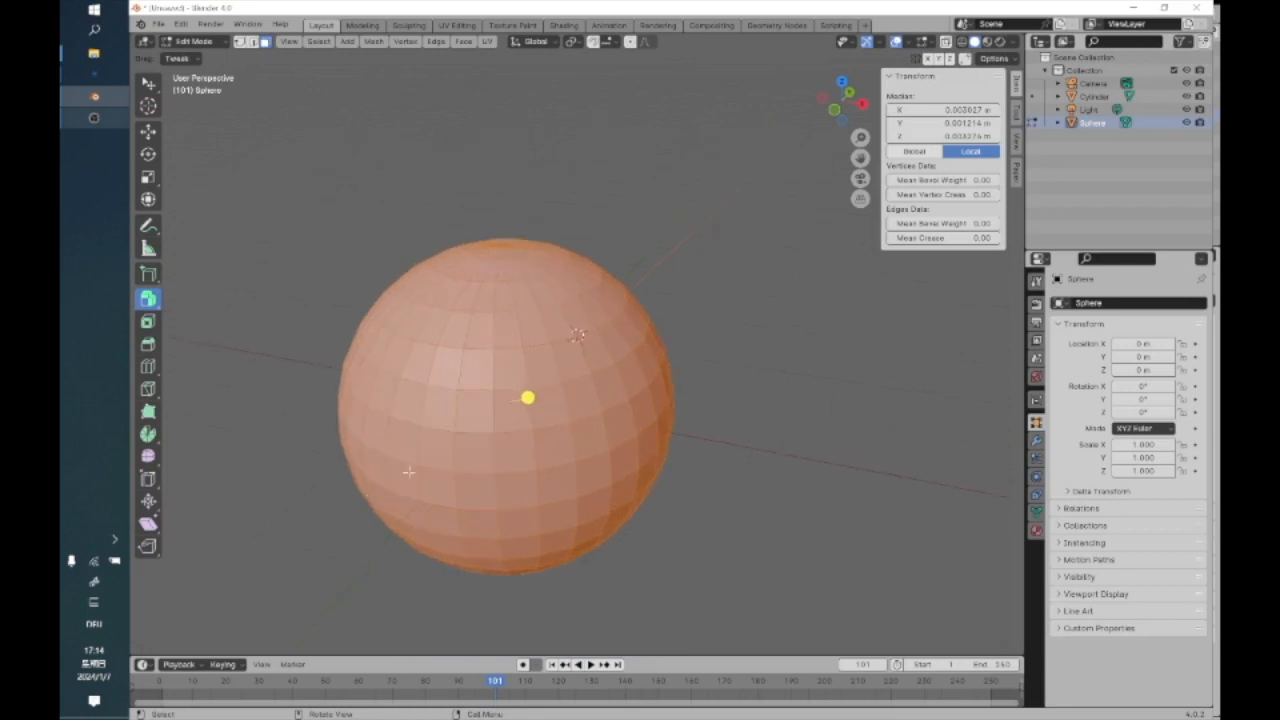
middle_click_drag(409, 468, 472, 458, "shift")
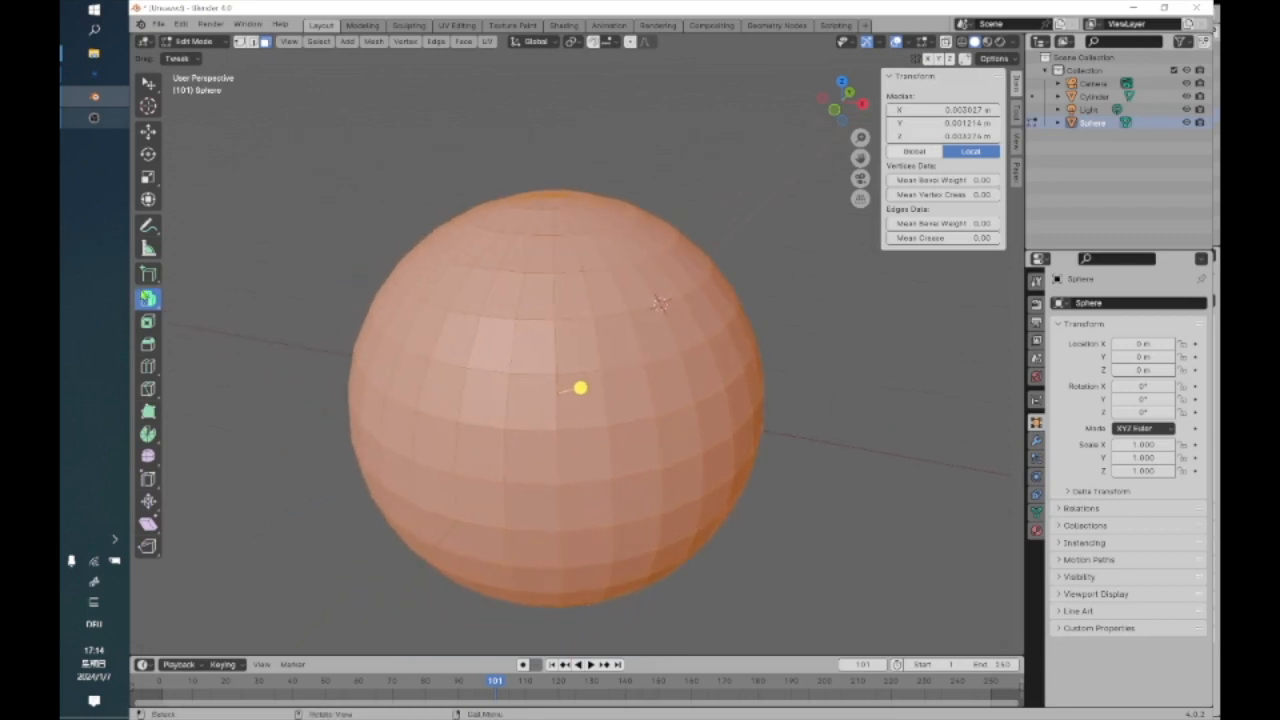
left_click(148, 298)
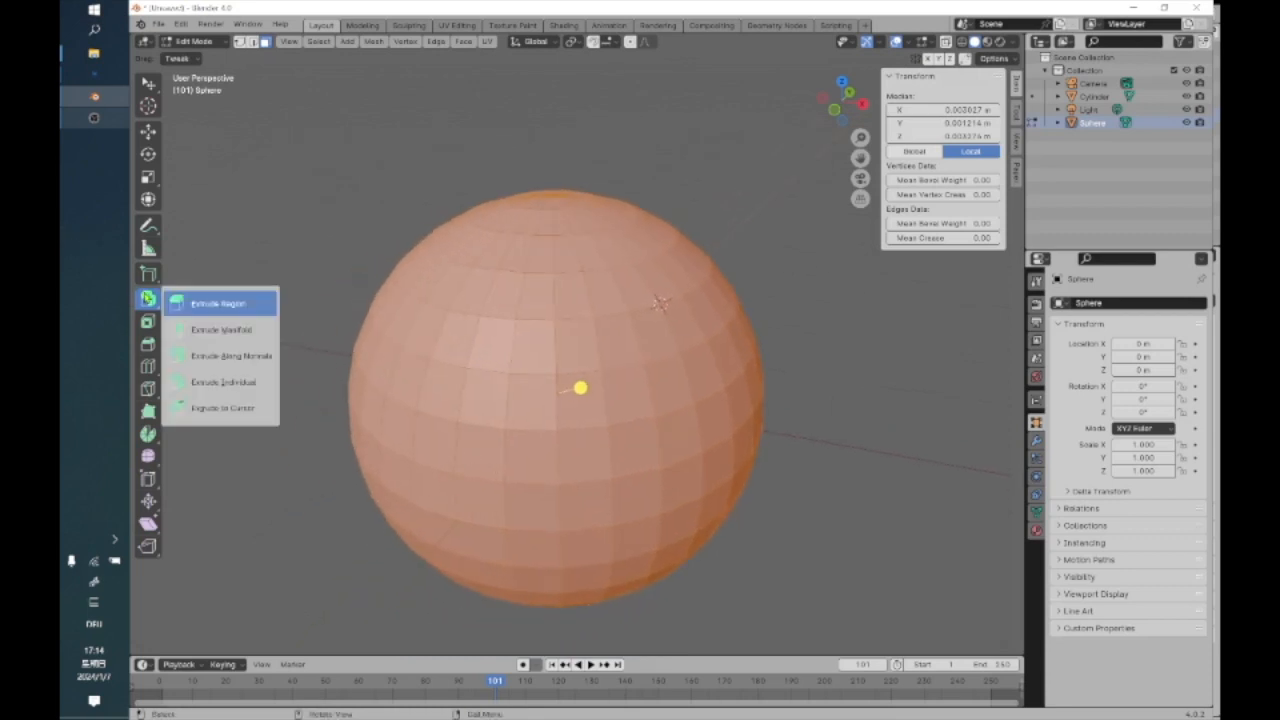
left_click(226, 304)
left_click(448, 196)
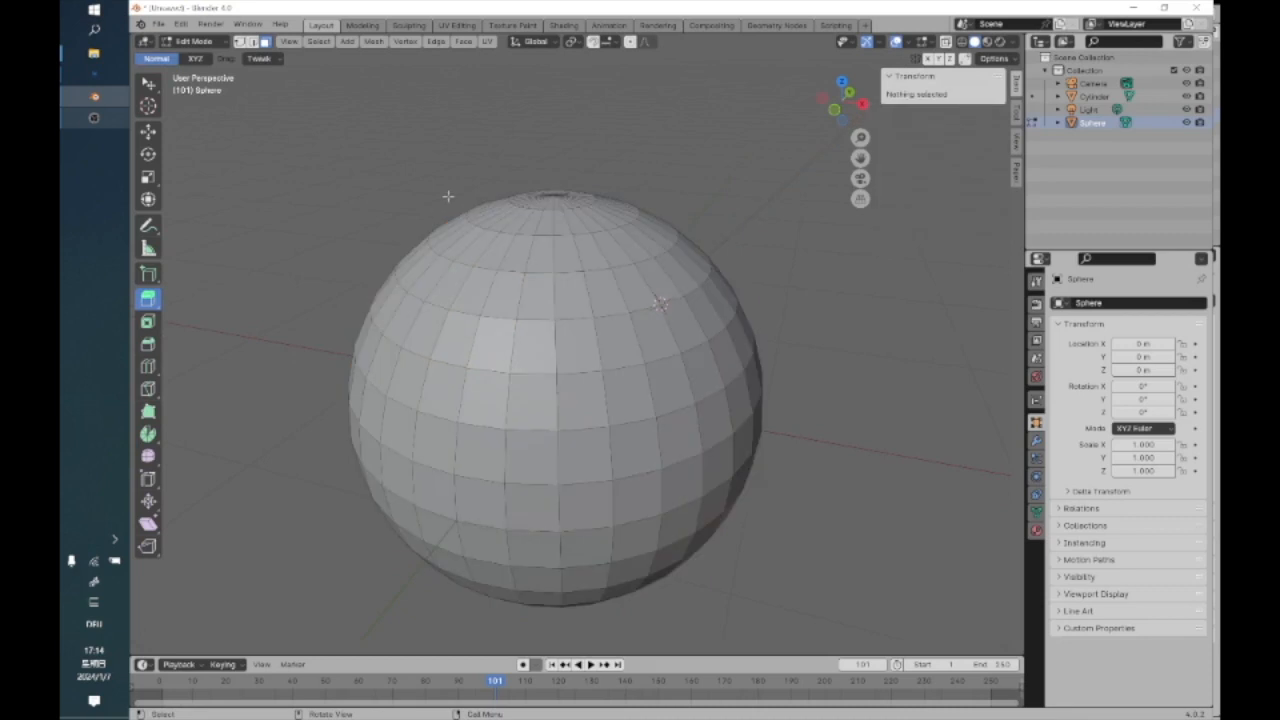
left_click(533, 345)
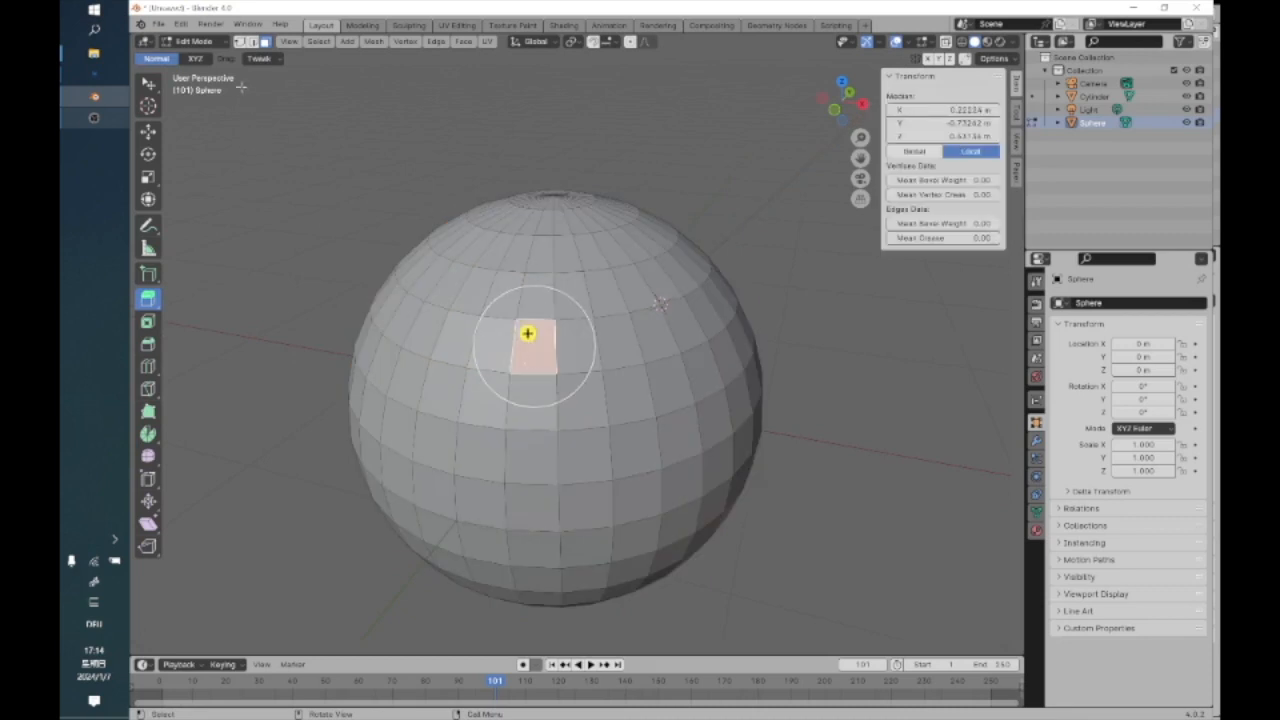
In edge selection mode, select two opposite side edges of that face and extrude them outward into two parallel flaps
left_click(252, 42)
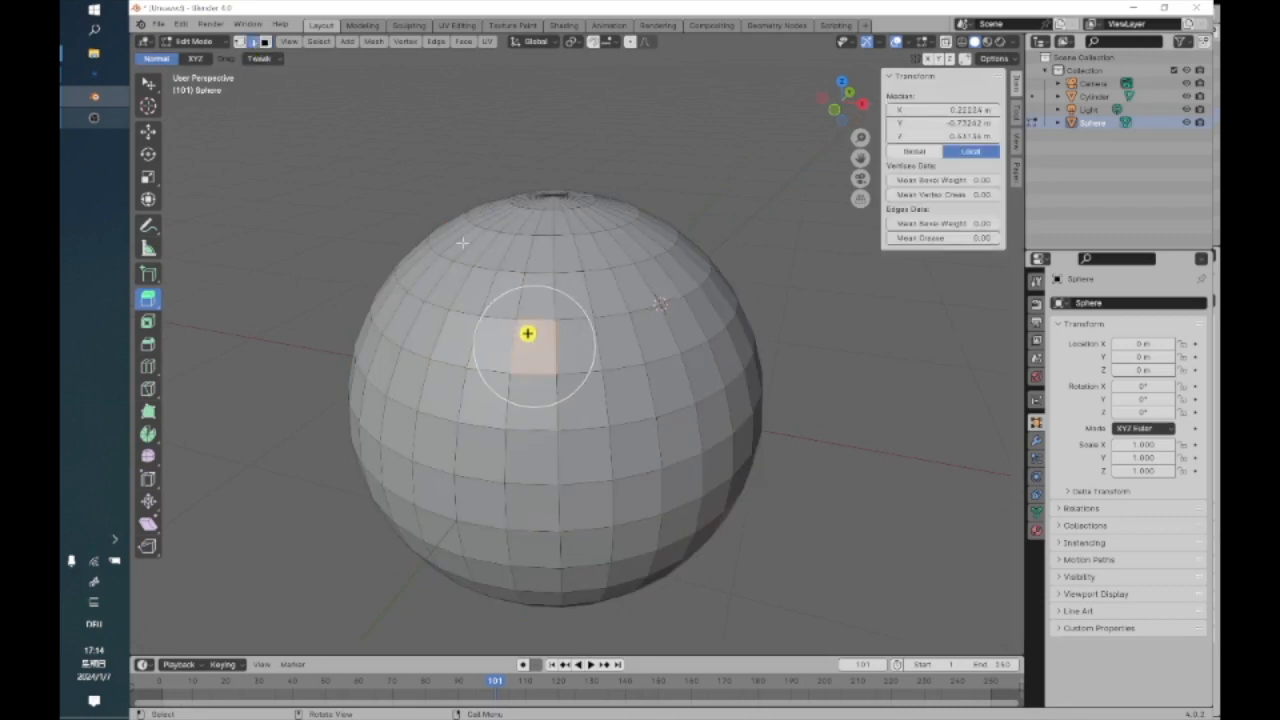
left_click(519, 348)
middle_click_drag(547, 339, 550, 340)
middle_click_drag(384, 351, 446, 303)
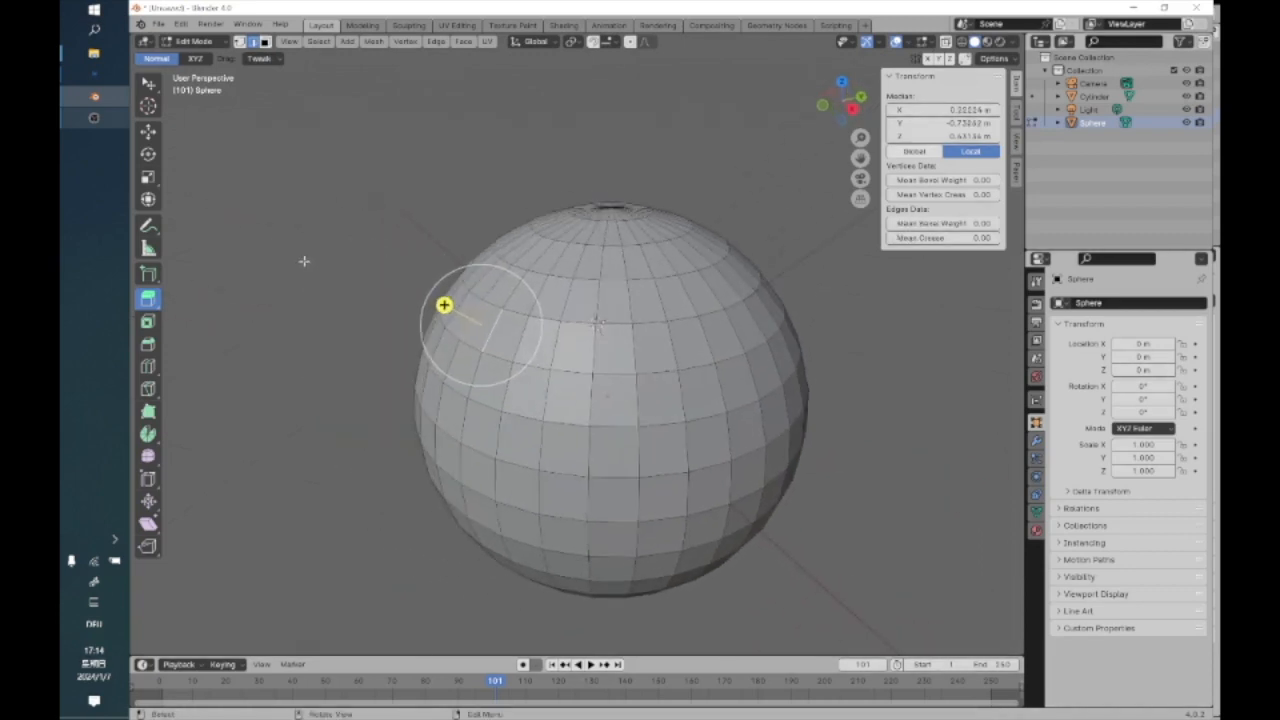
left_click_drag(444, 305, 352, 245)
middle_click_drag(352, 245, 396, 218)
scroll(400, 212, "up", 3)
middle_click_drag(420, 254, 486, 193)
Select the outer edges of both flaps and bridge them with New Edge/Face from Vertices
left_click(485, 186)
left_click(432, 265)
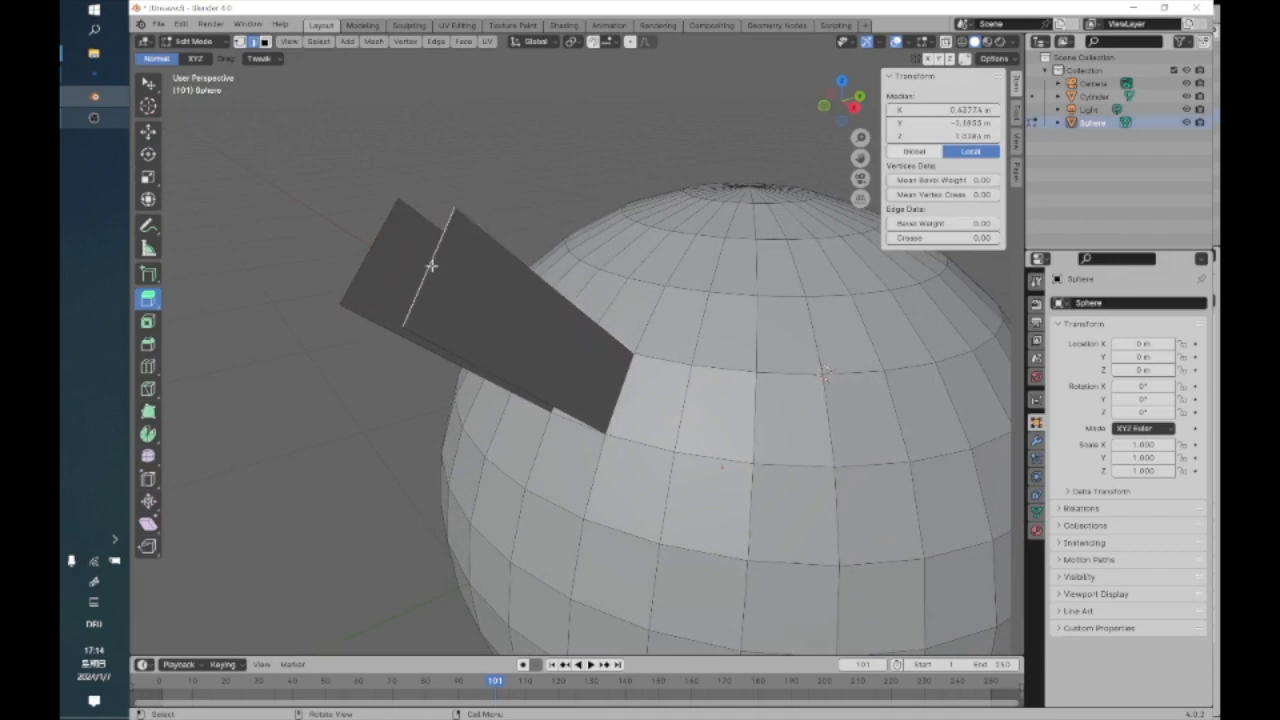
left_click(375, 250, "shift")
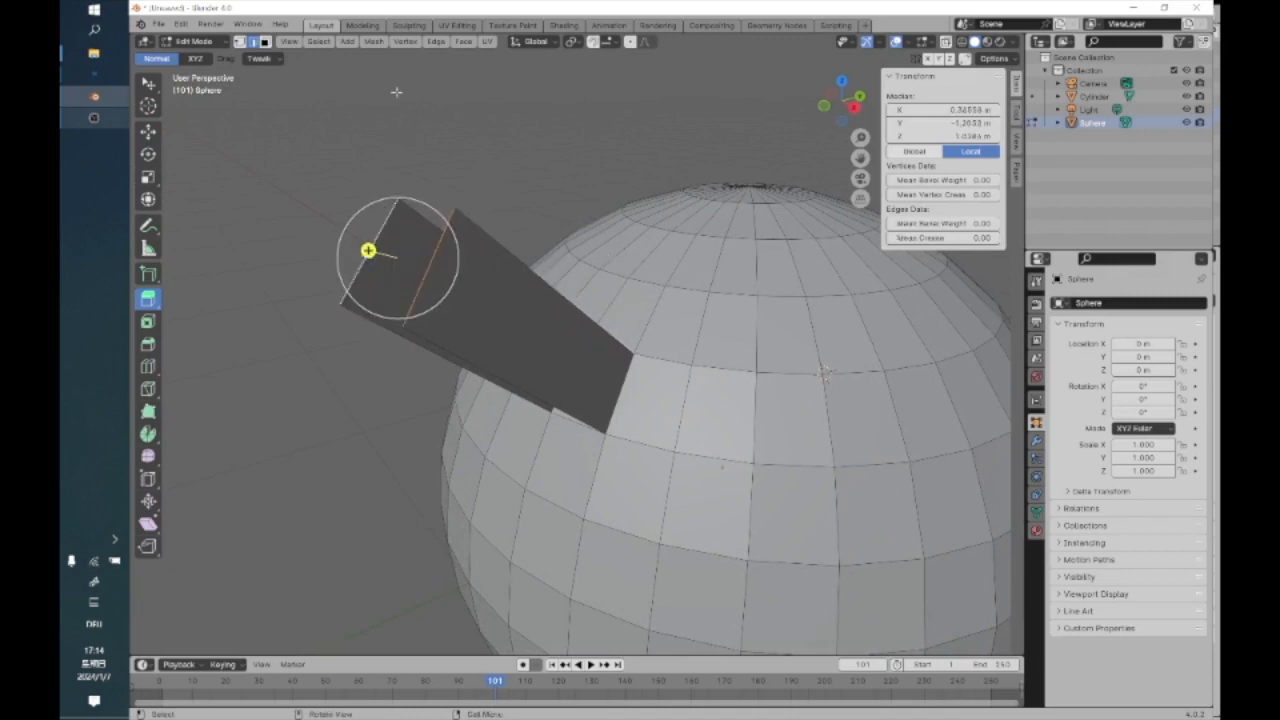
left_click(373, 41)
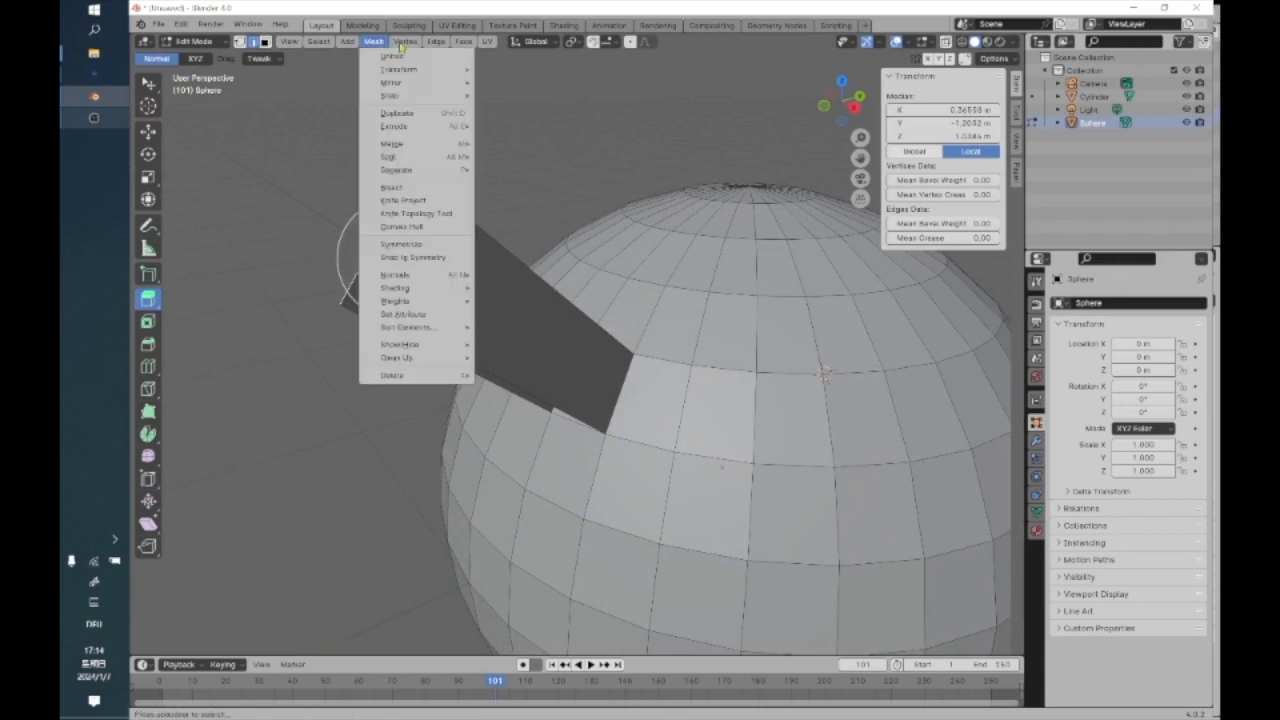
mouse_move(405, 42)
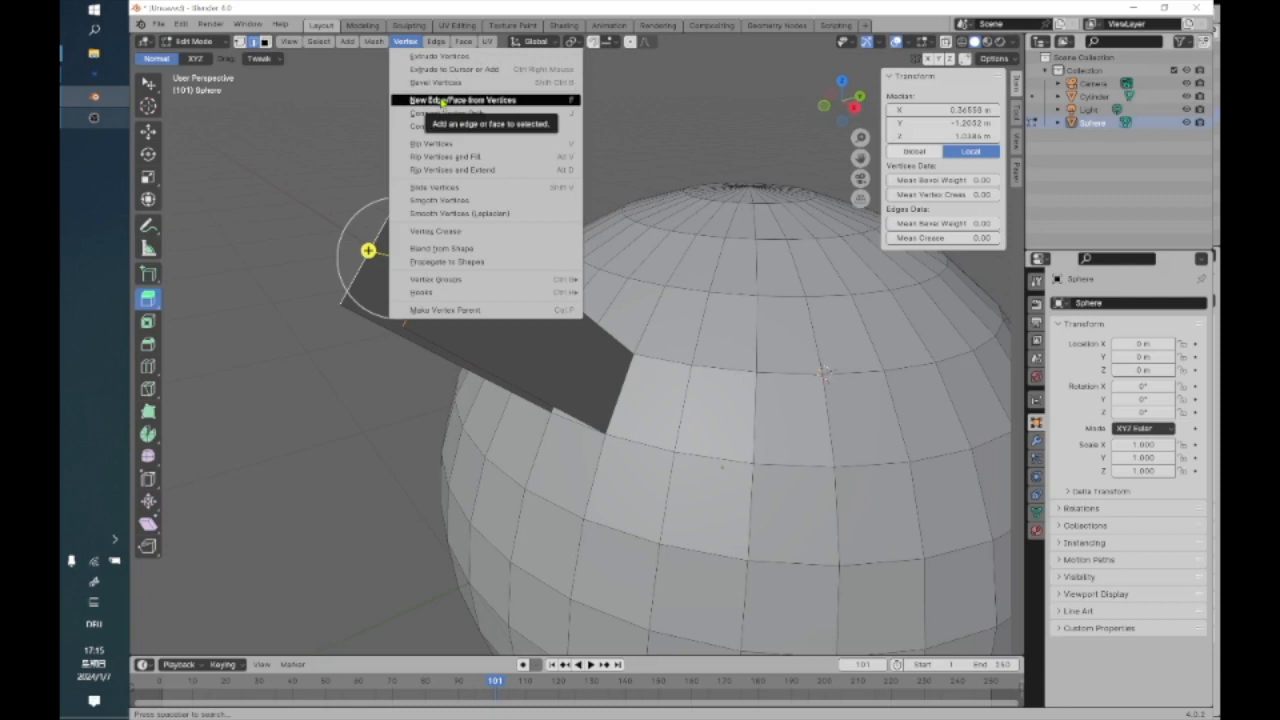
left_click(443, 101)
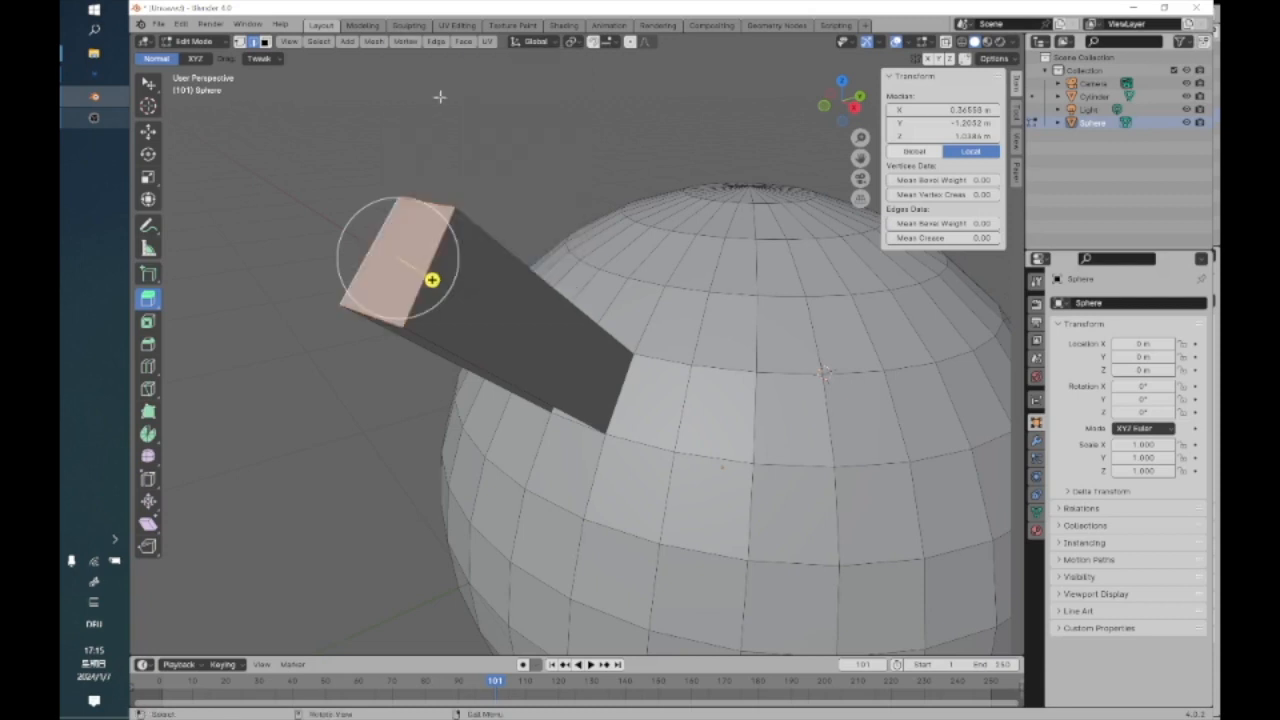
middle_click_drag(457, 251, 491, 283)
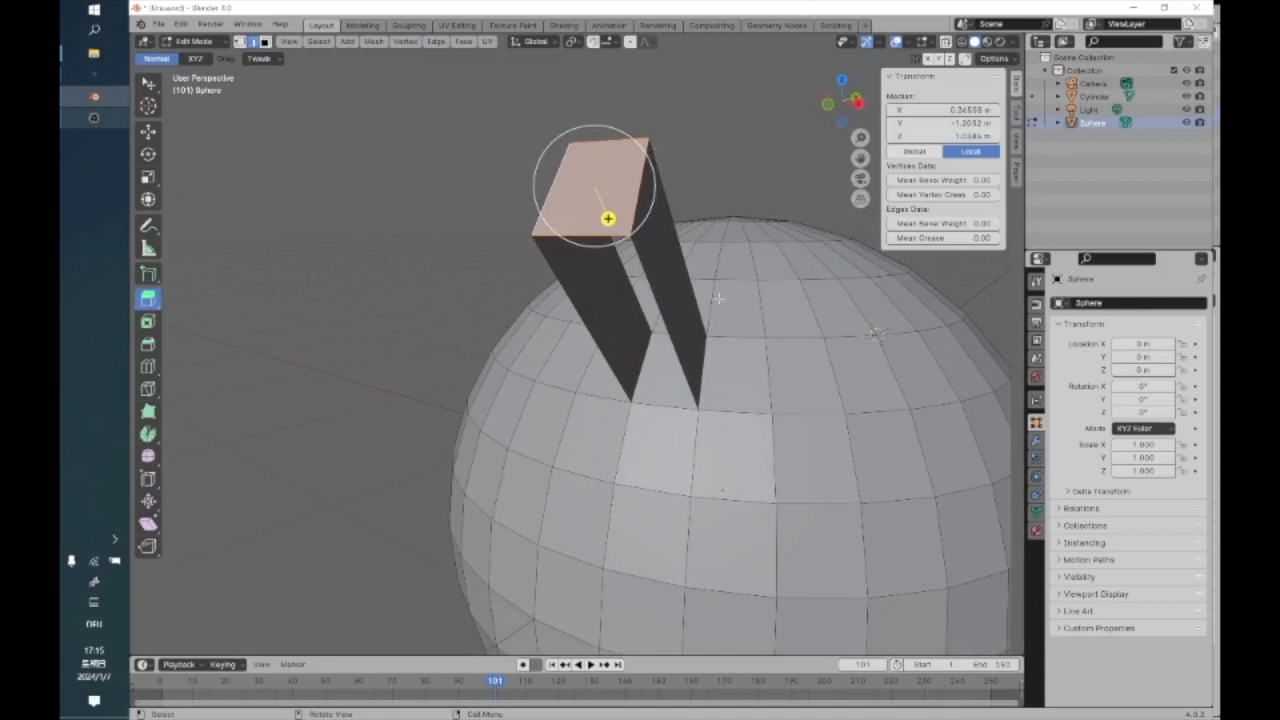
Switch to vertex selection mode and select two neighbouring vertices on the sphere's upper half, beside the bridged flaps
left_click(240, 41)
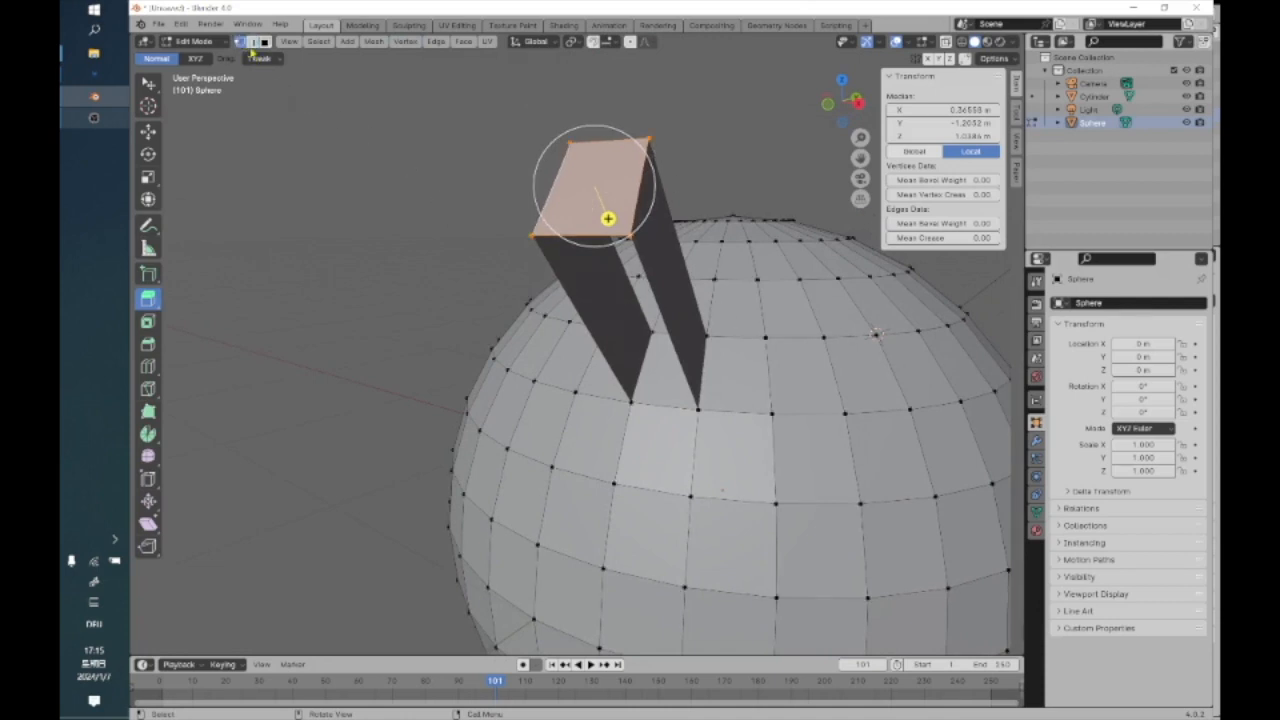
left_click(768, 338)
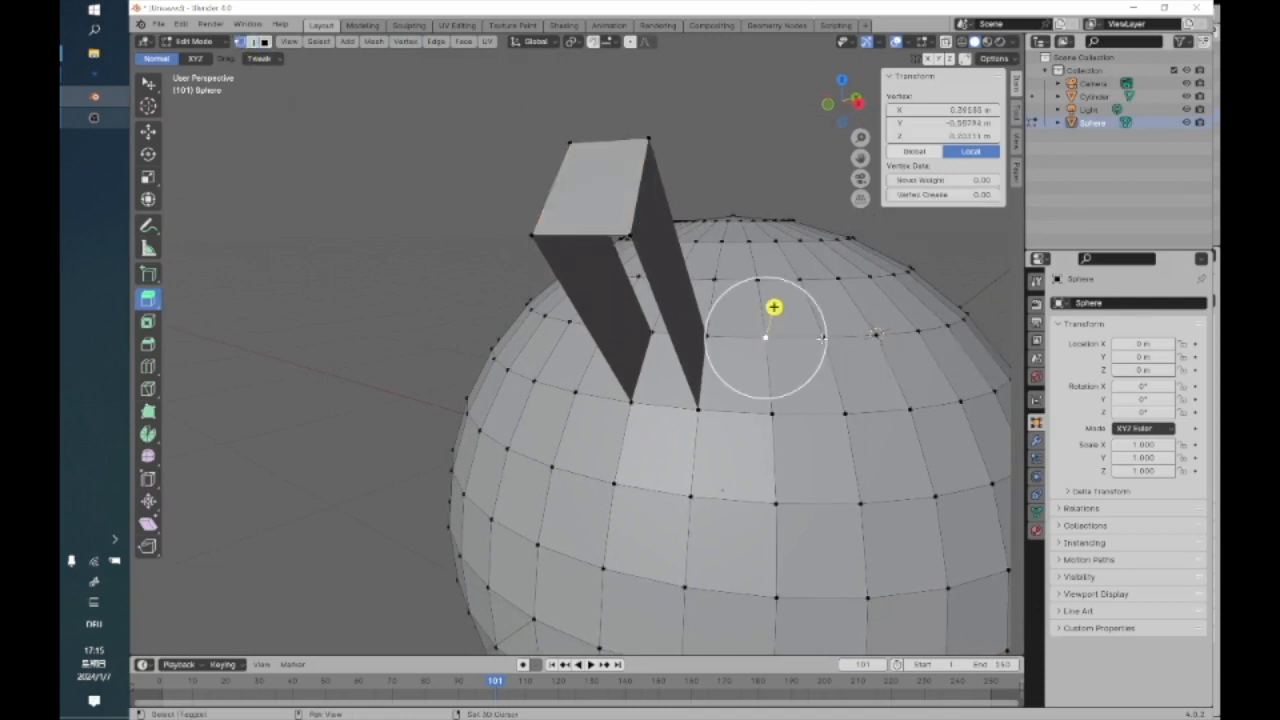
left_click(823, 338, "shift")
Extrude the two selected vertices outward as one region and undo the extrusion
middle_click_drag(823, 338, 722, 368)
left_click_drag(403, 320, 218, 160)
middle_click_drag(305, 262, 343, 280)
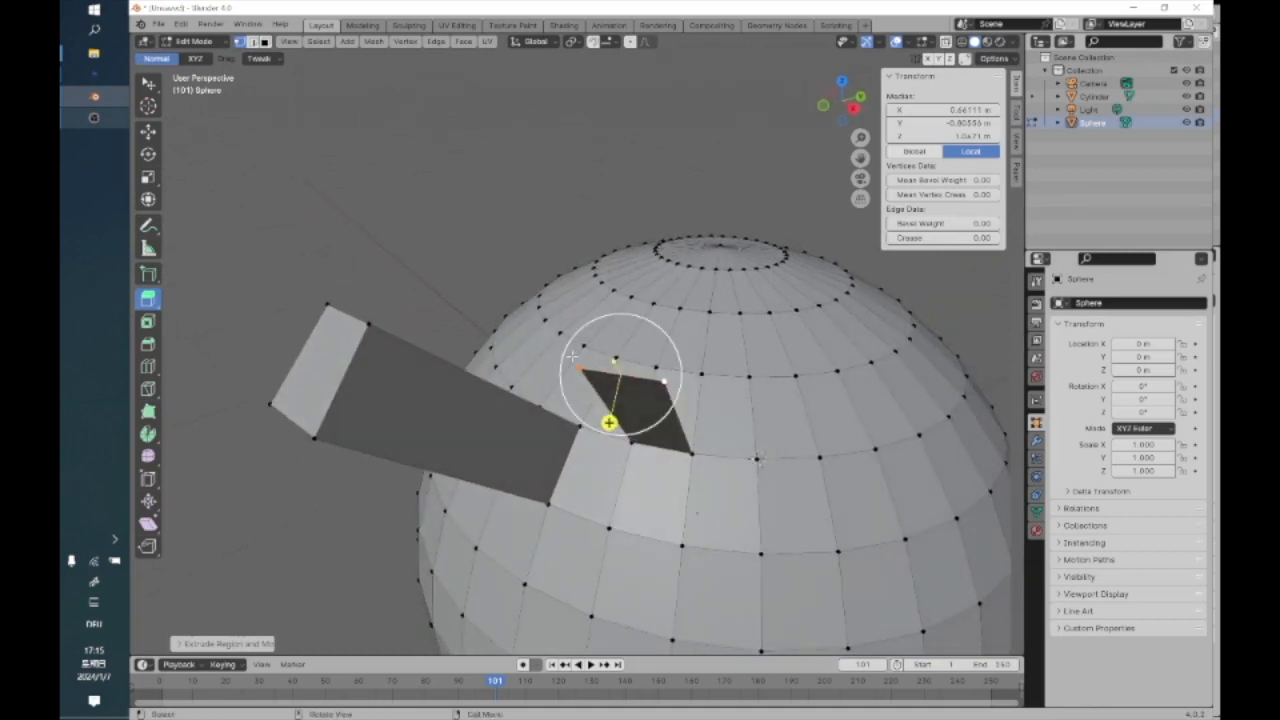
key("ctrl+z")
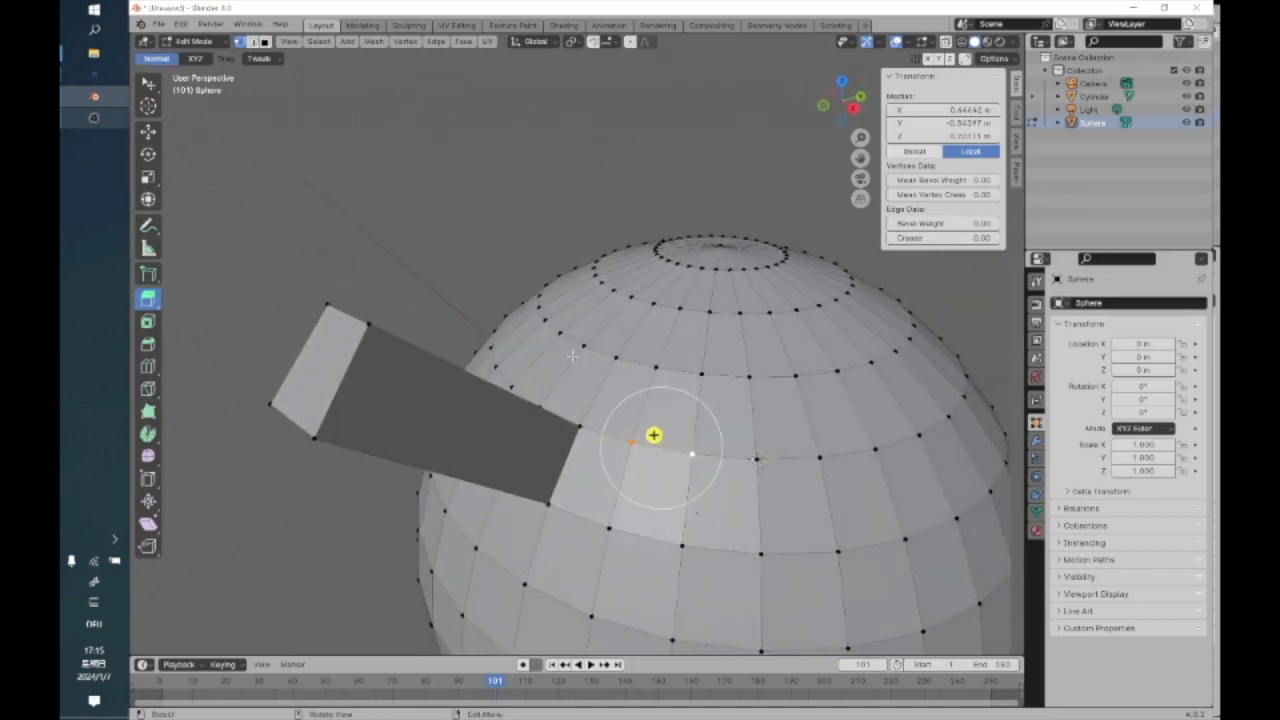
Extrude the same two vertices outward with the Extrude Individual tool and undo the result
left_click(159, 309)
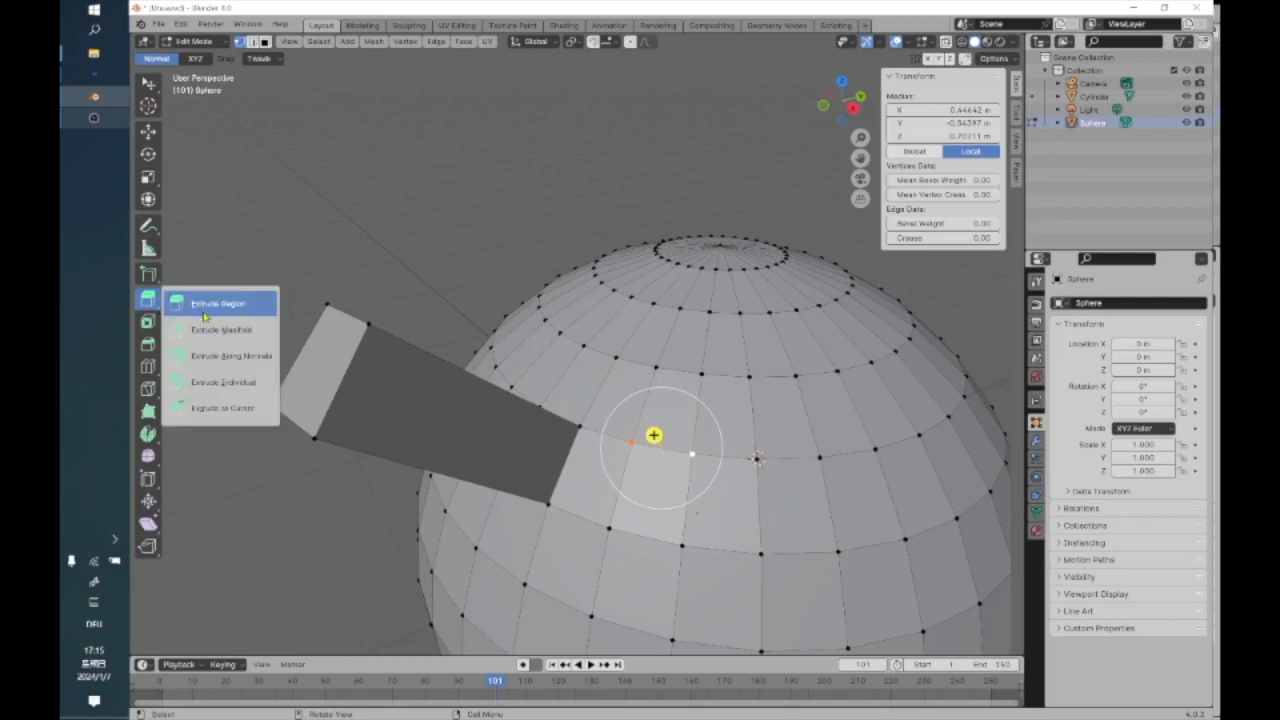
left_click(220, 381)
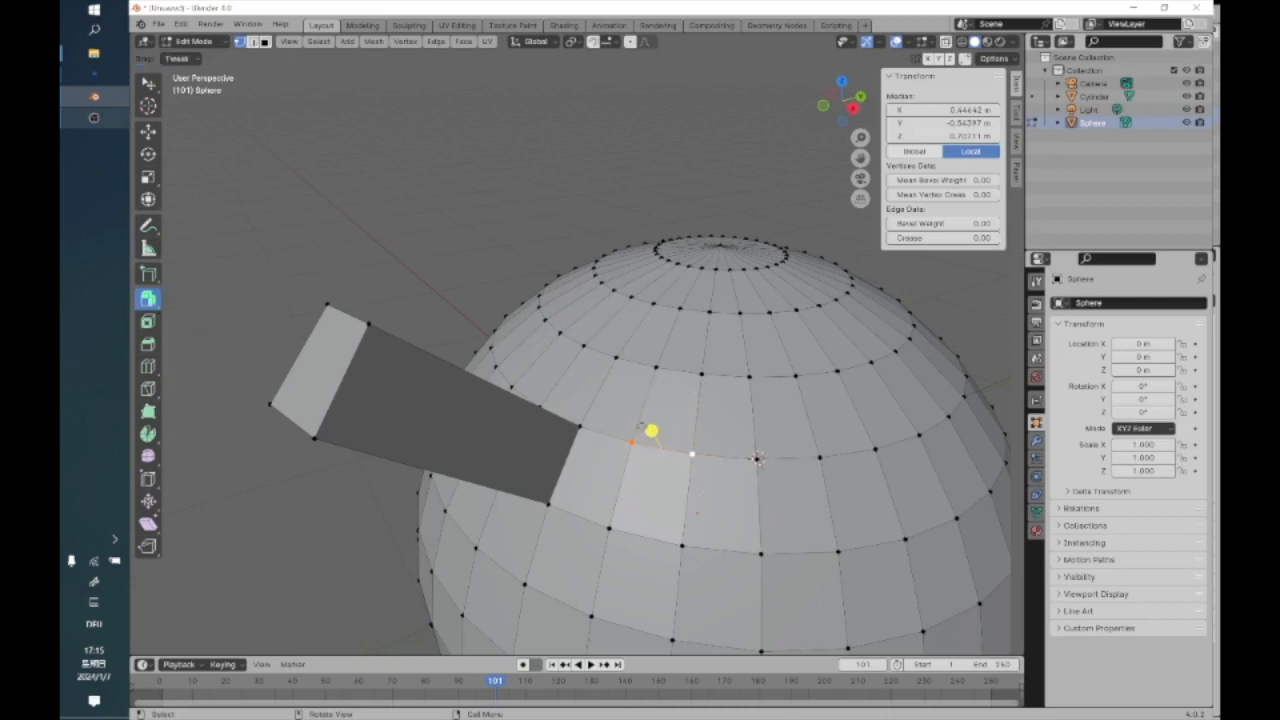
left_click_drag(651, 430, 460, 254)
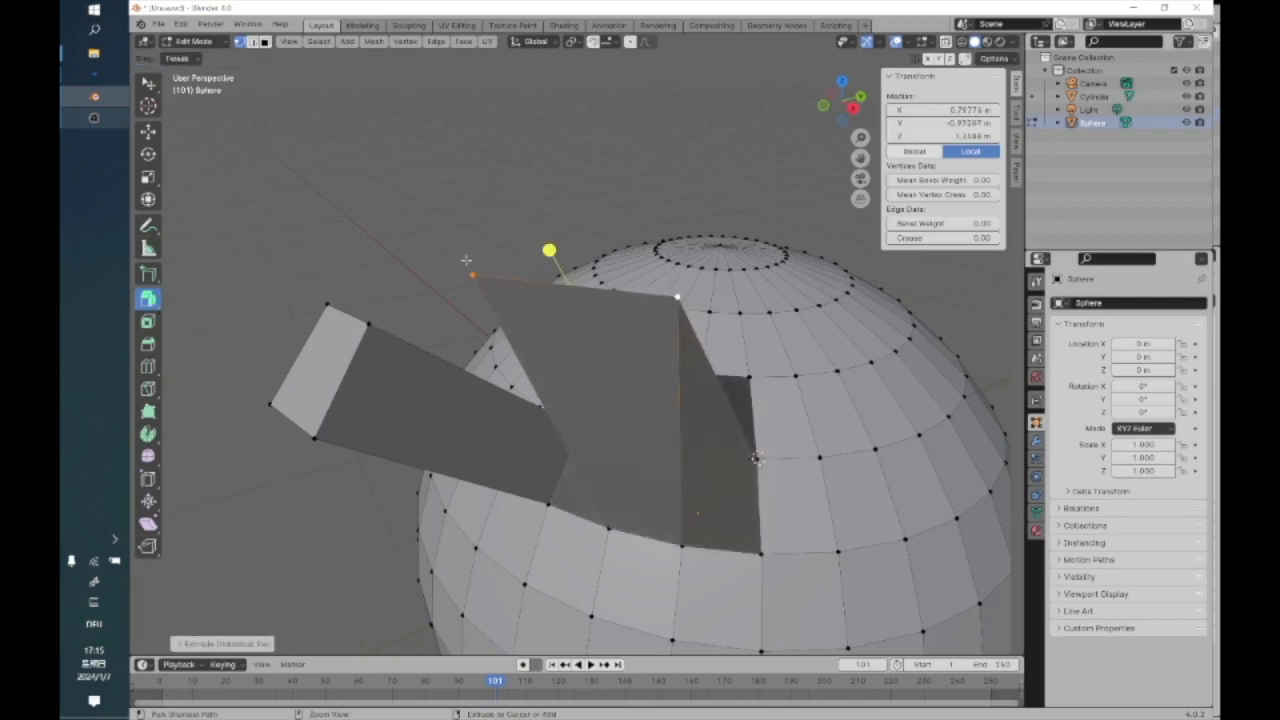
key("ctrl+z")
middle_click_drag(466, 261, 760, 418)
mouse_move(651, 371)
left_mouse_down()
mouse_move(688, 394)
mouse_move(675, 373)
left_mouse_up()
left_click(566, 320)
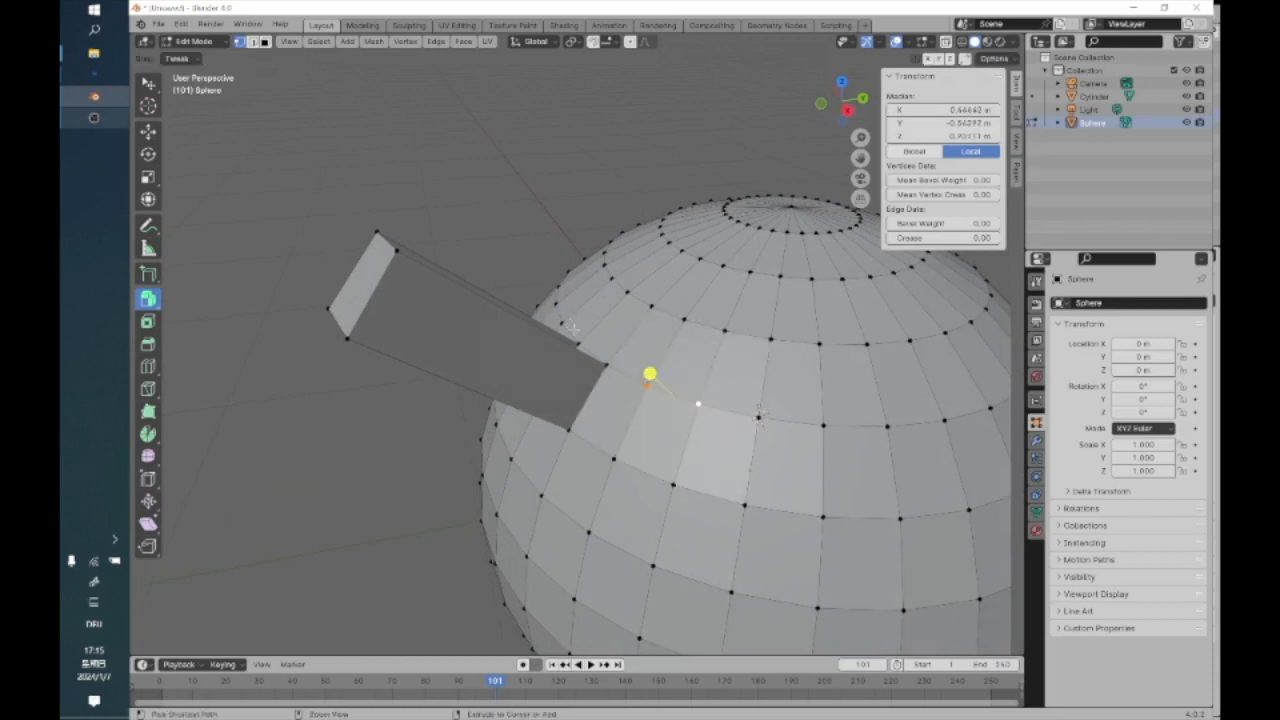
Switch back to the Extrude Region tool and extrude a single vertex outward from the sphere's upper half
left_click(563, 268)
left_click_drag(152, 302, 225, 302)
left_click(646, 385)
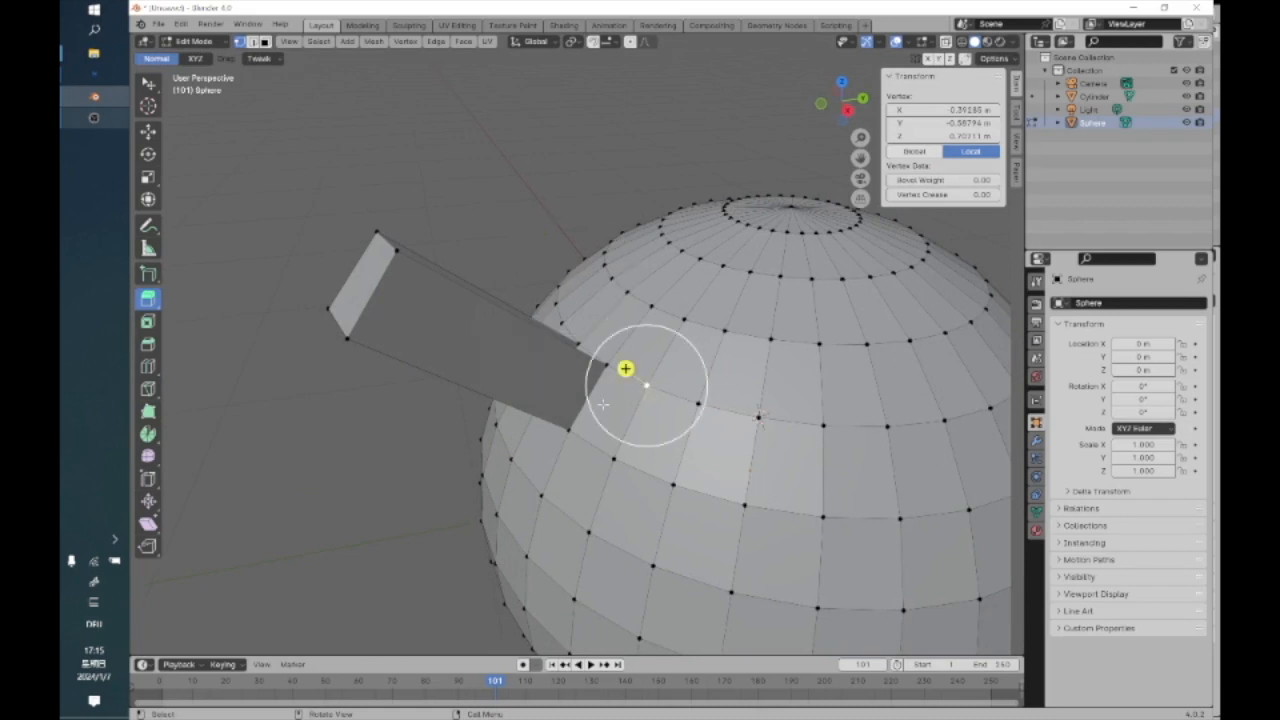
middle_click_drag(428, 363, 760, 390)
left_click(717, 333)
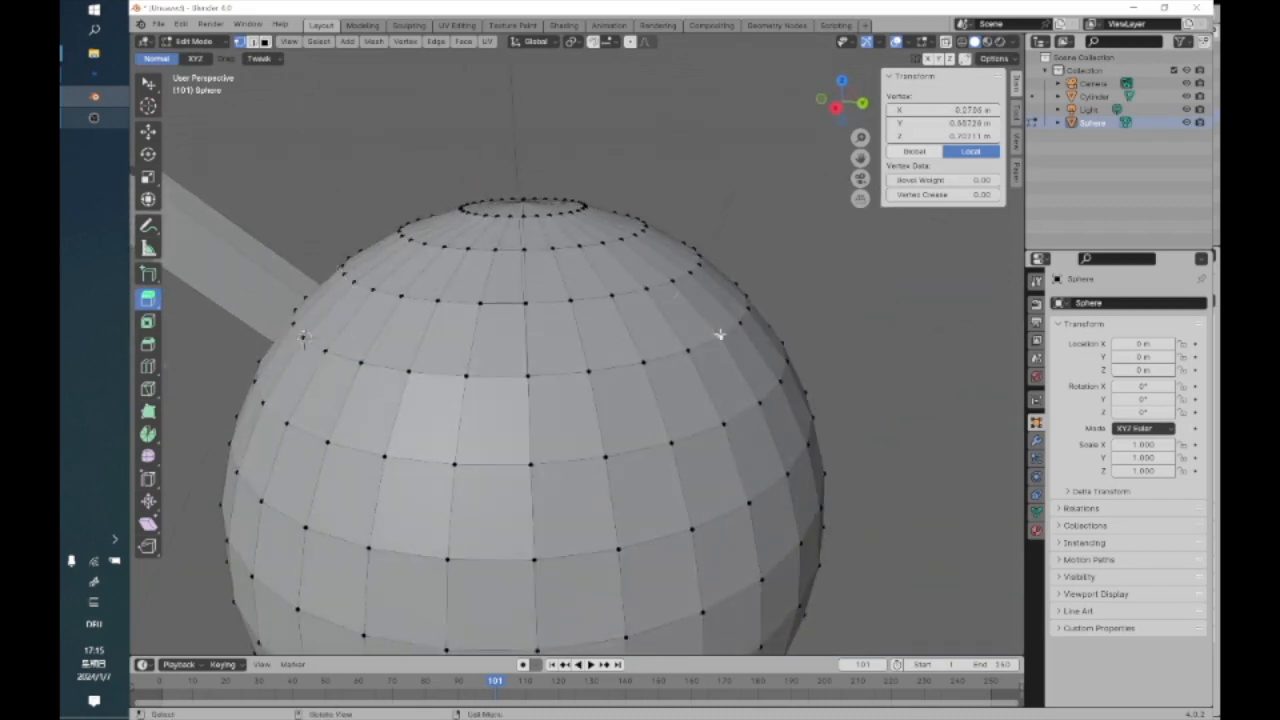
left_click_drag(755, 306, 850, 232)
middle_click_drag(846, 363, 783, 443)
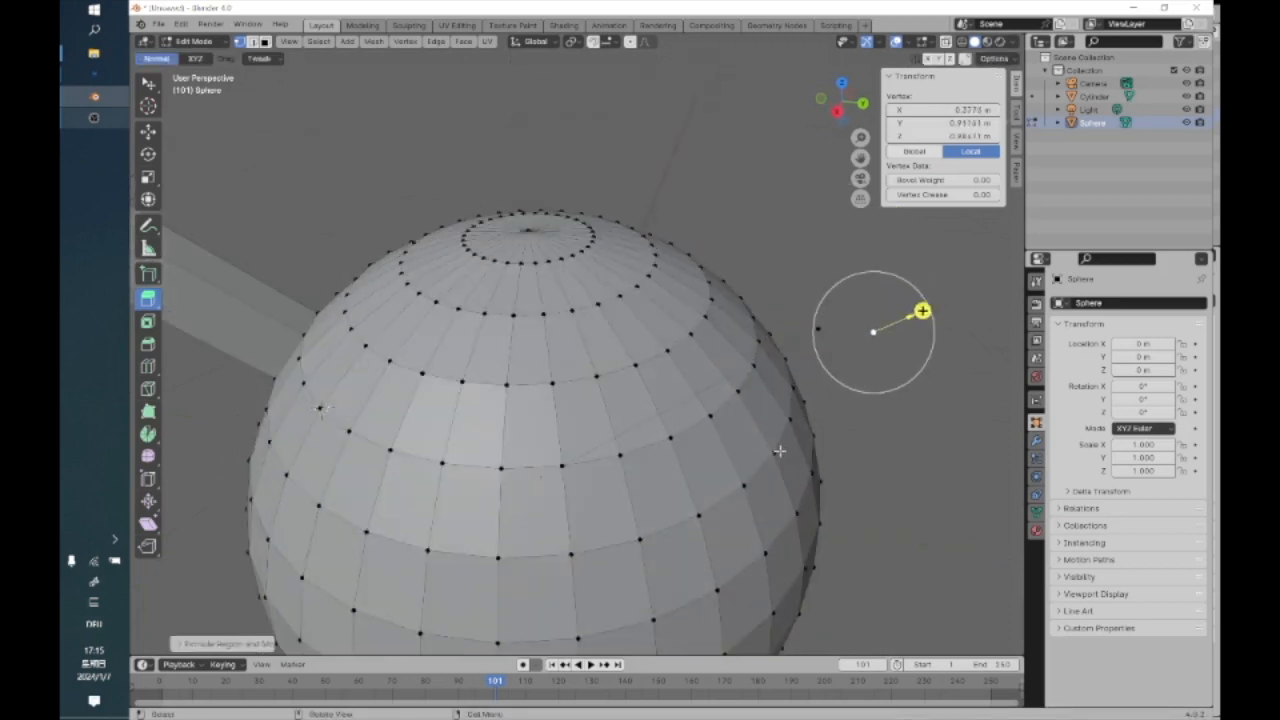
Extrude a neighbouring vertex outward as well and connect the two extruded vertices with New Edge/Face from Vertices
left_click(779, 451)
left_click_drag(821, 446, 974, 364)
left_click(938, 495)
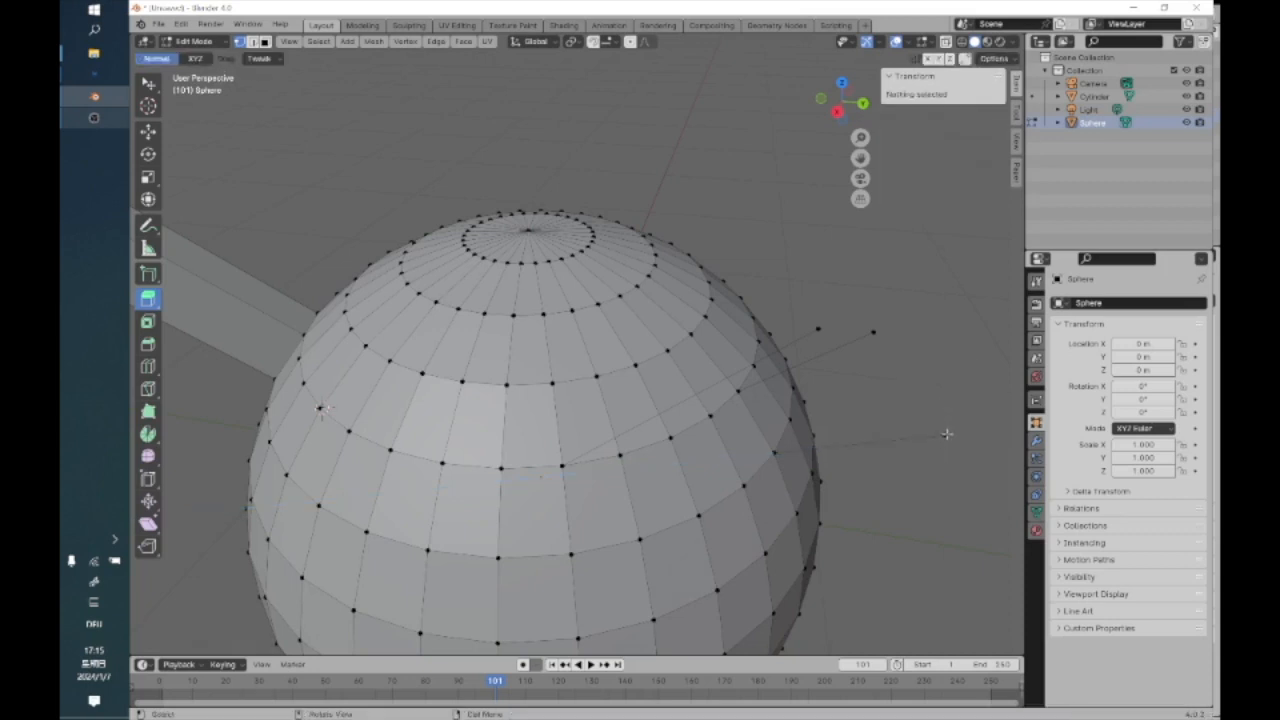
key("ctrl+z")
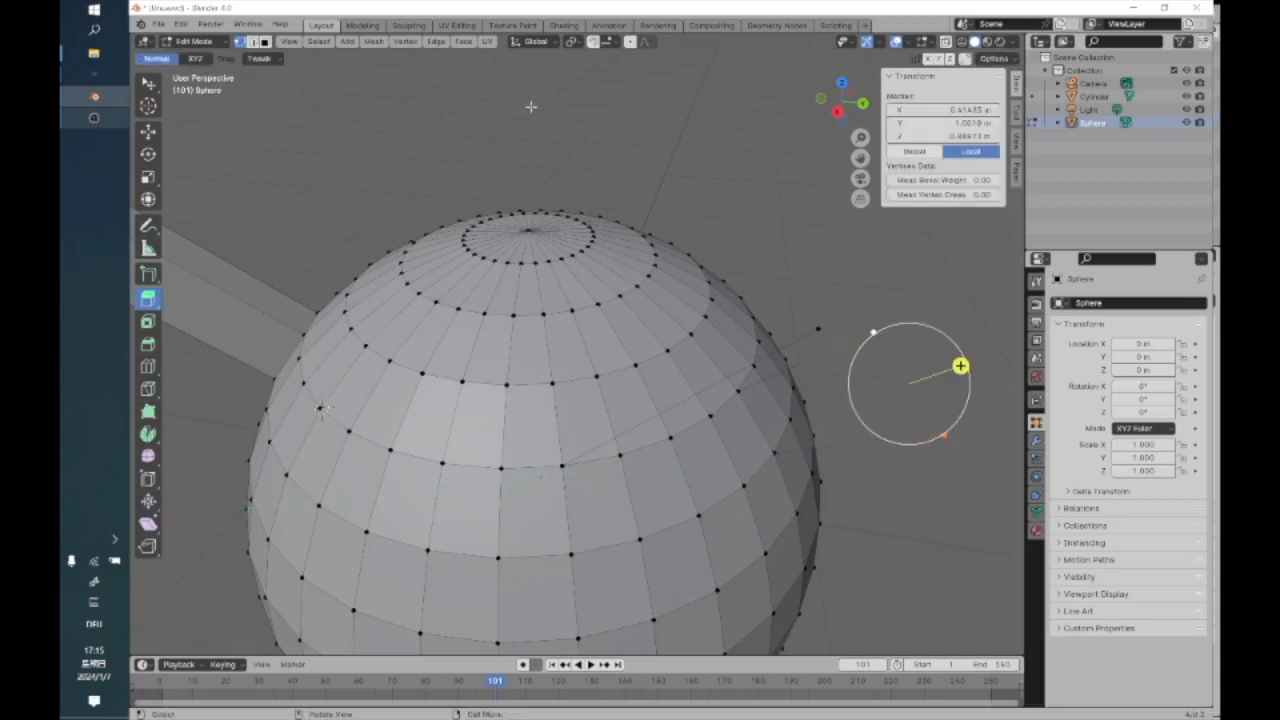
left_click(412, 44)
left_click(420, 97)
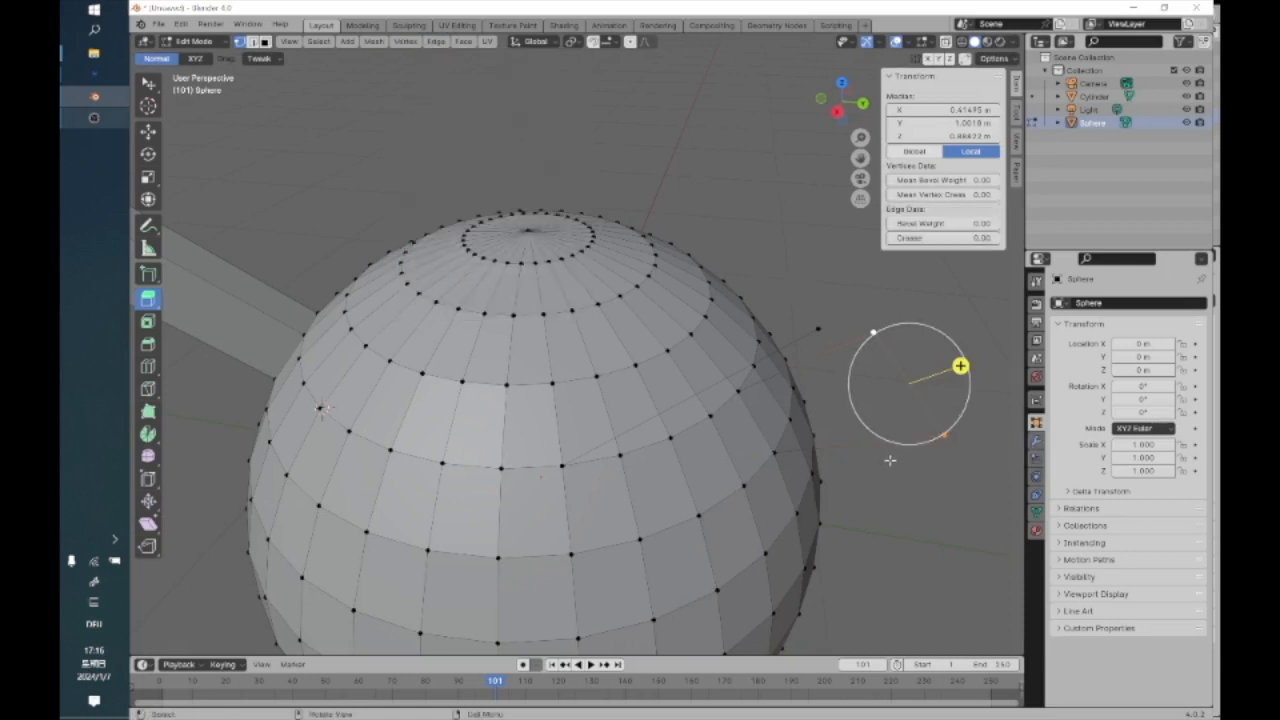
Add the two base vertices on the sphere to the selection and fill all four vertices with a new face
left_click(775, 453, "shift")
left_click(738, 393, "shift")
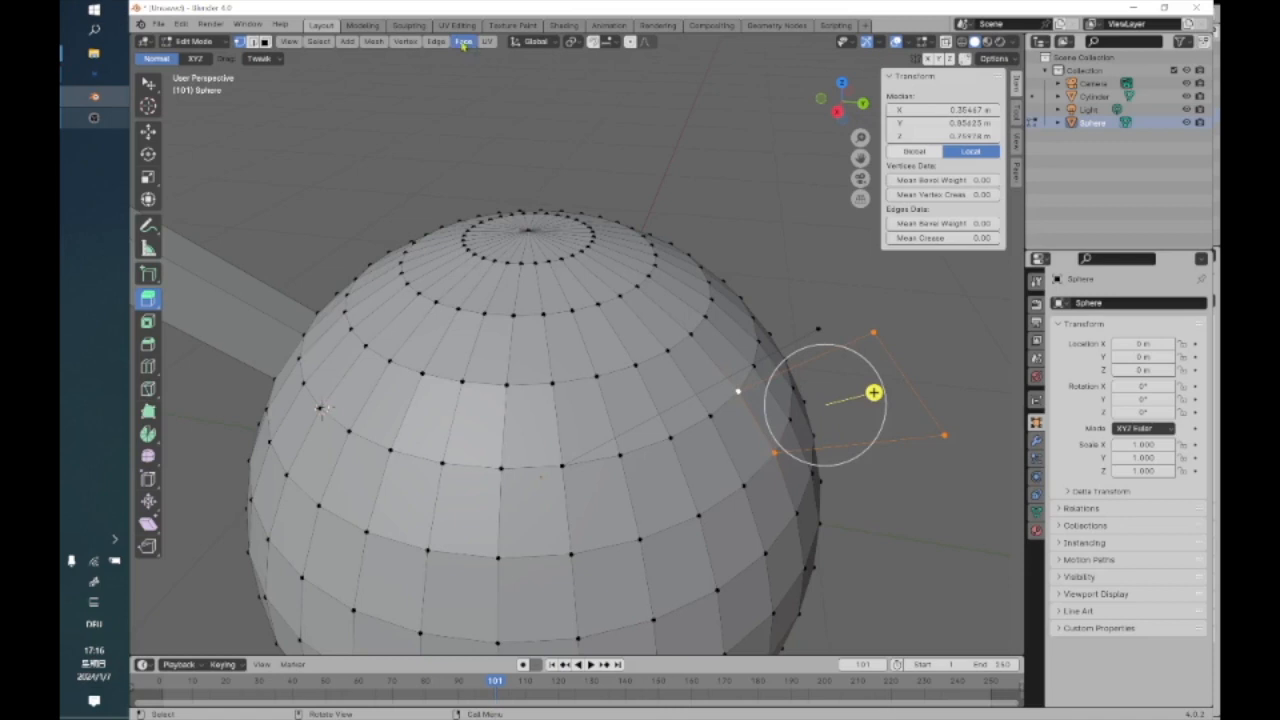
left_click(410, 42)
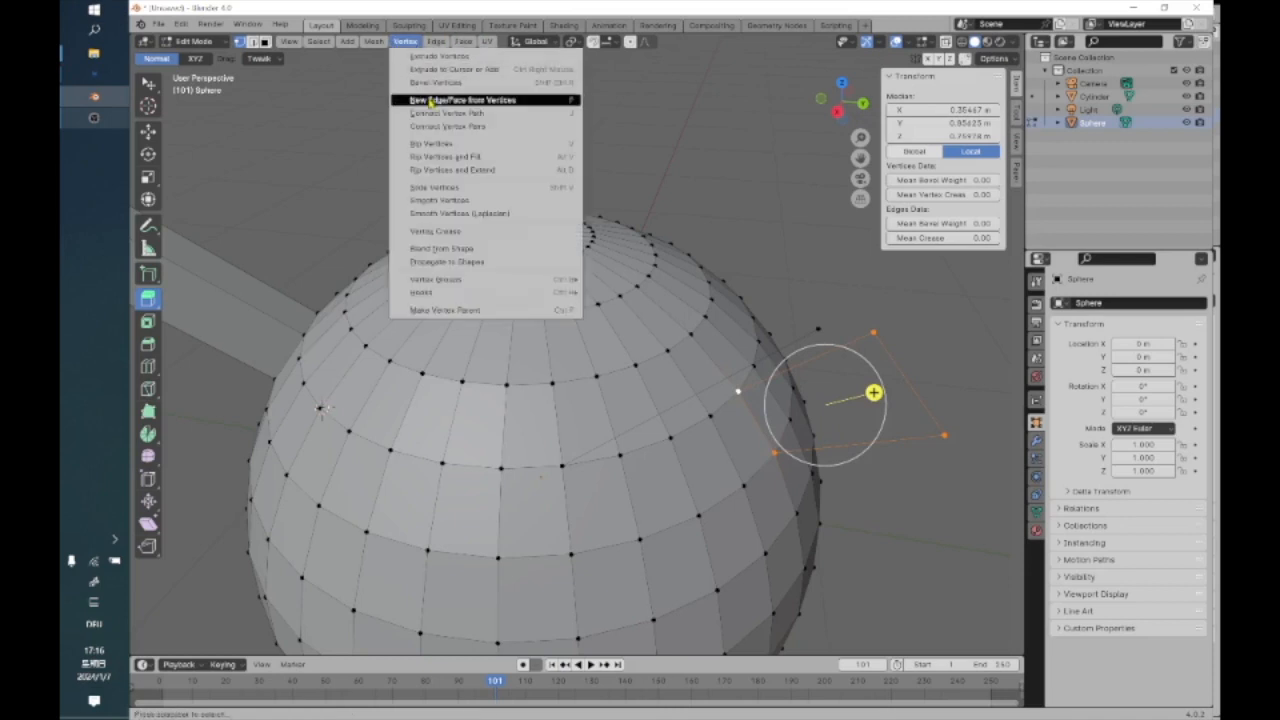
left_click(460, 100)
middle_click_drag(757, 367, 645, 361)
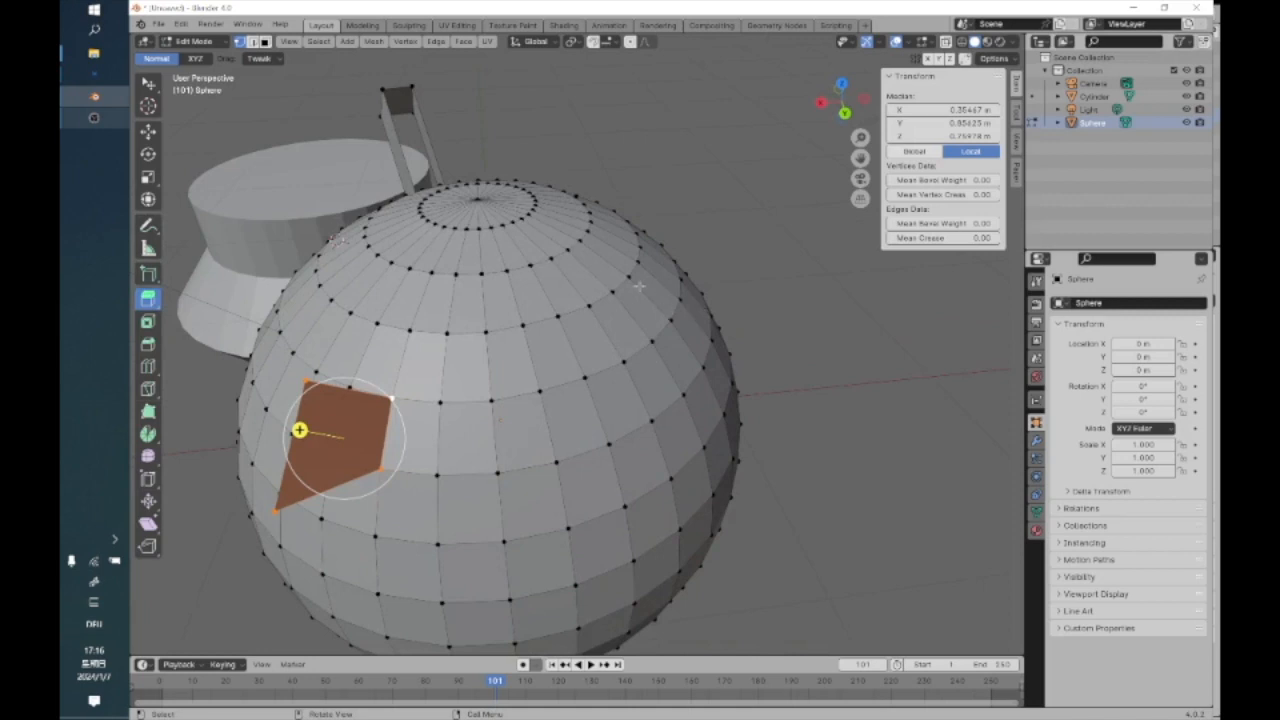
Clear the vertex selection, return to Object Mode and deselect the sphere
left_click(589, 212)
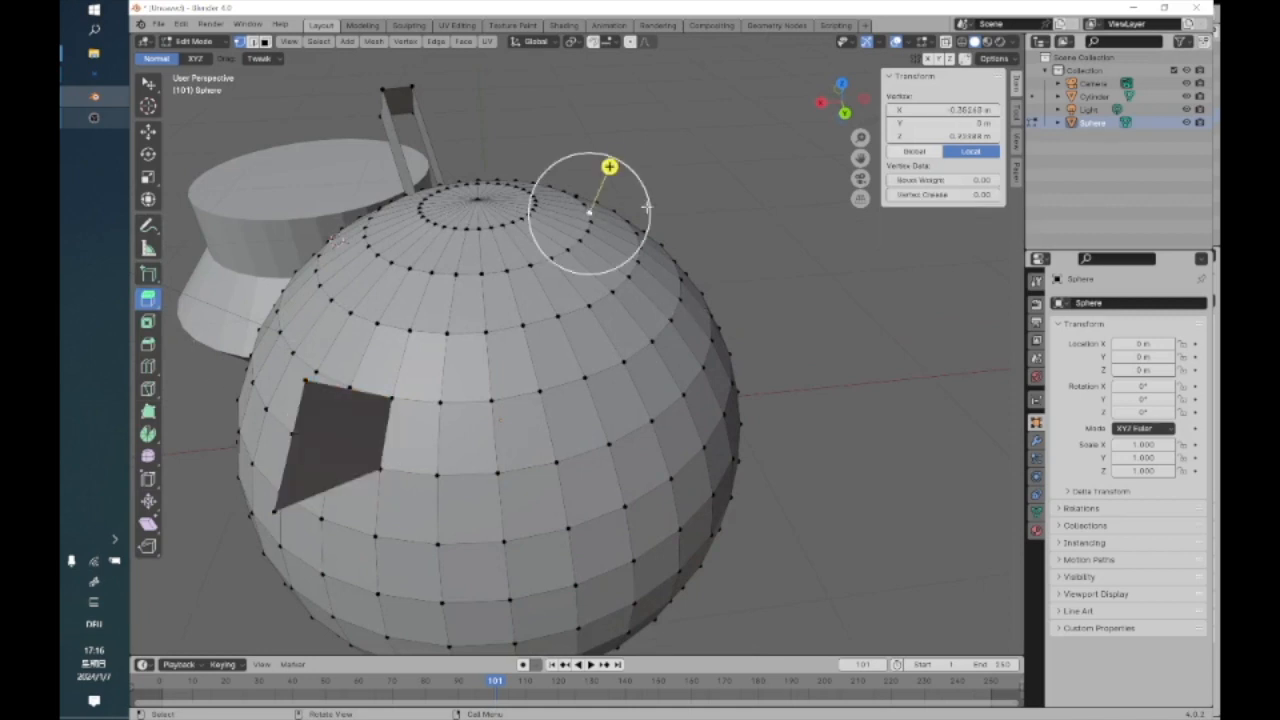
left_click(491, 165)
scroll(474, 166, "down", 3)
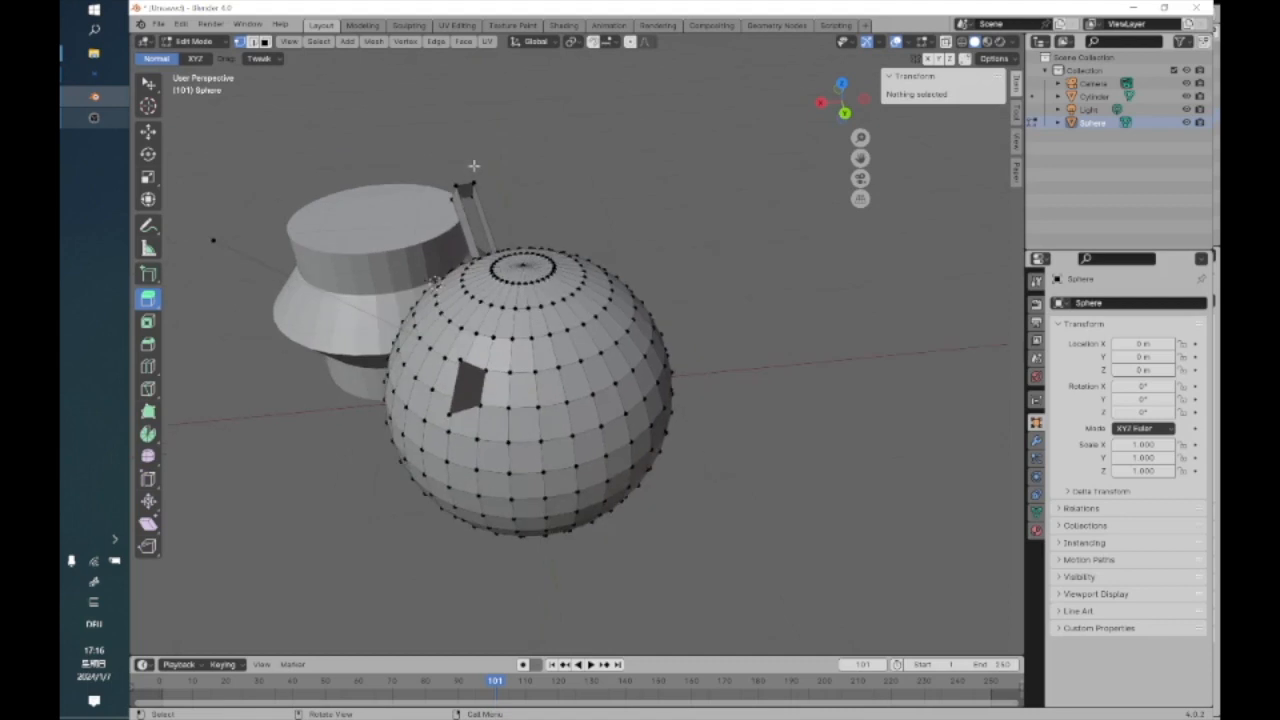
left_click(195, 41)
left_click(190, 52)
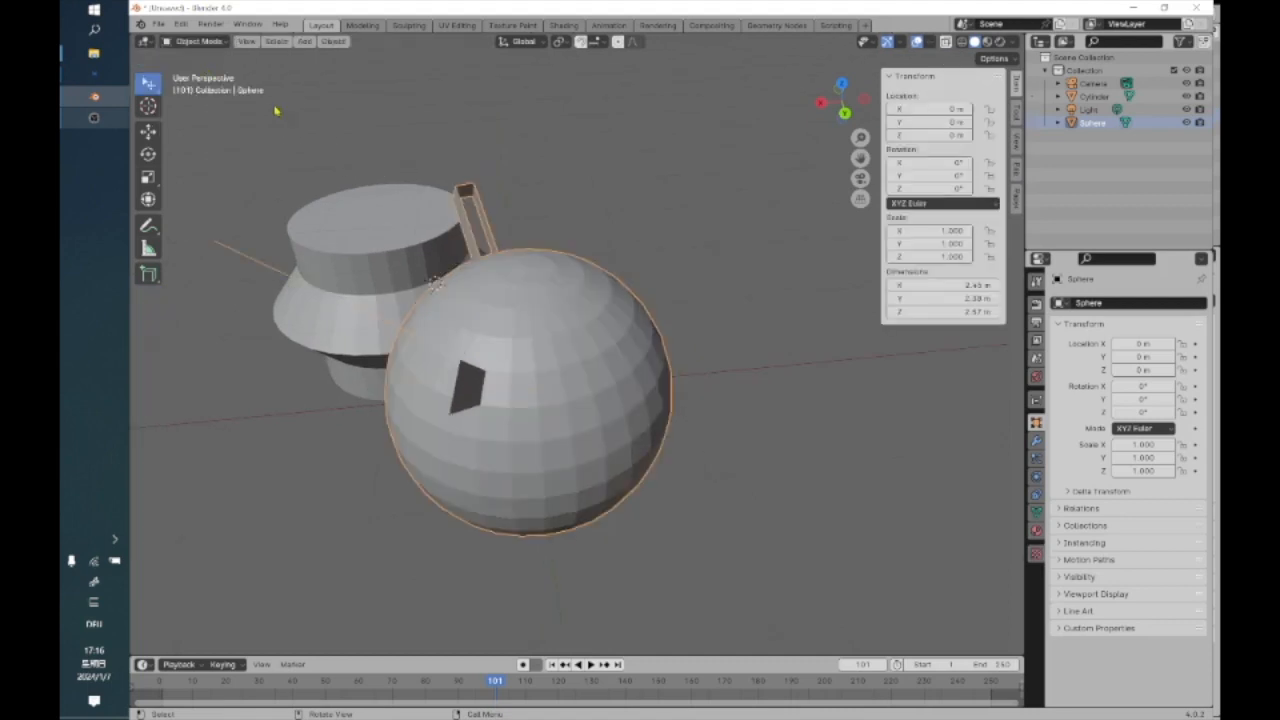
scroll(676, 354, "down", 3)
left_click(685, 398)
Add a cube mesh to the scene
middle_click_drag(685, 398, 485, 390)
middle_click_drag(714, 418, 892, 314, "shift")
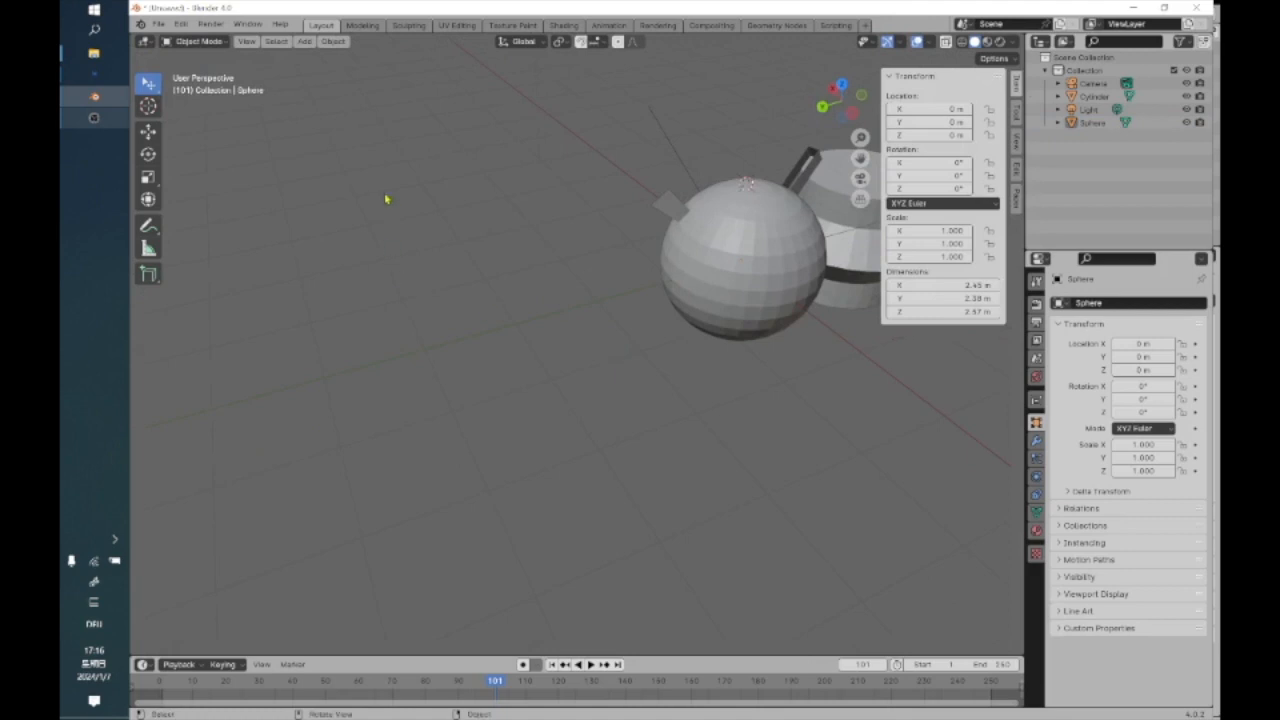
left_click(332, 41)
mouse_move(304, 41)
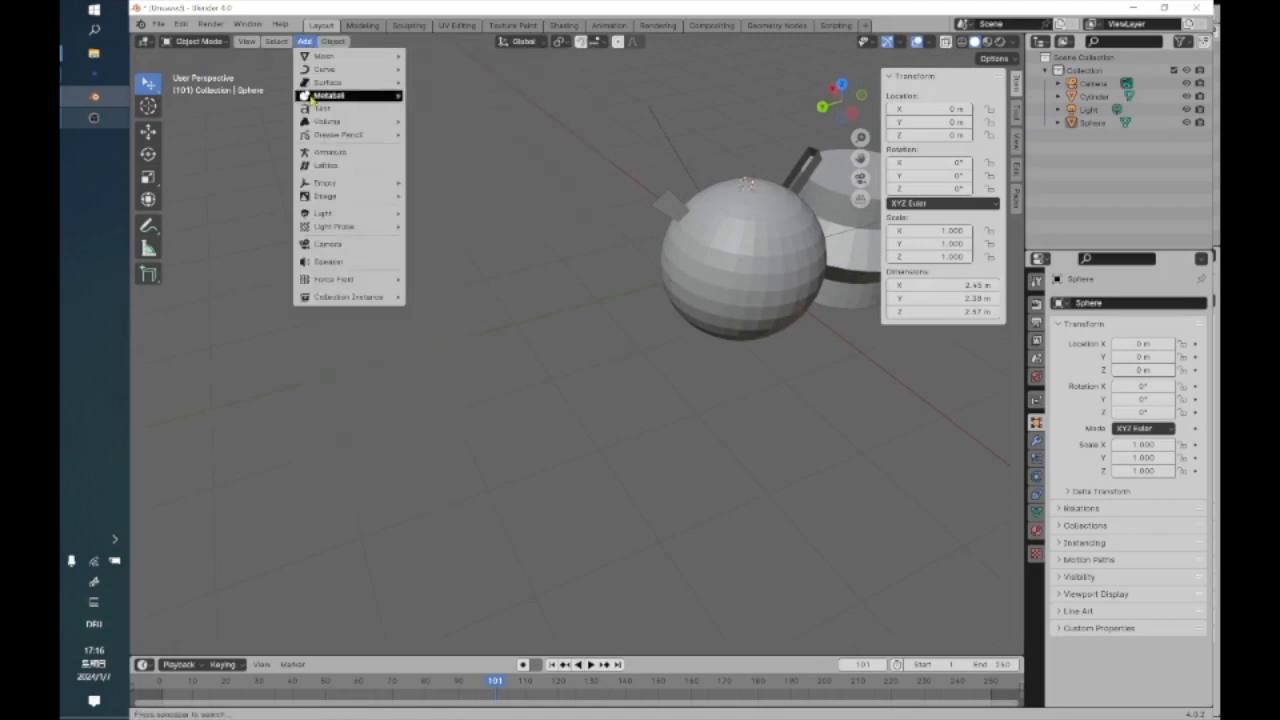
mouse_move(322, 82)
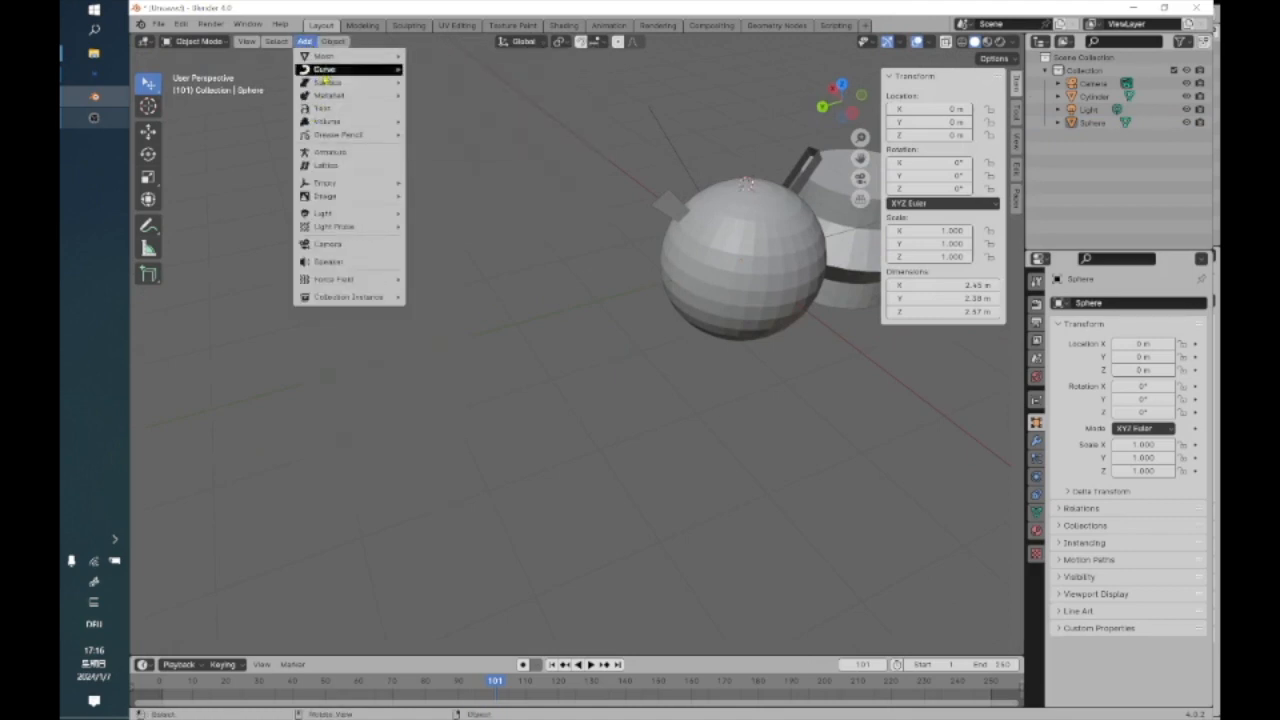
left_click(432, 75)
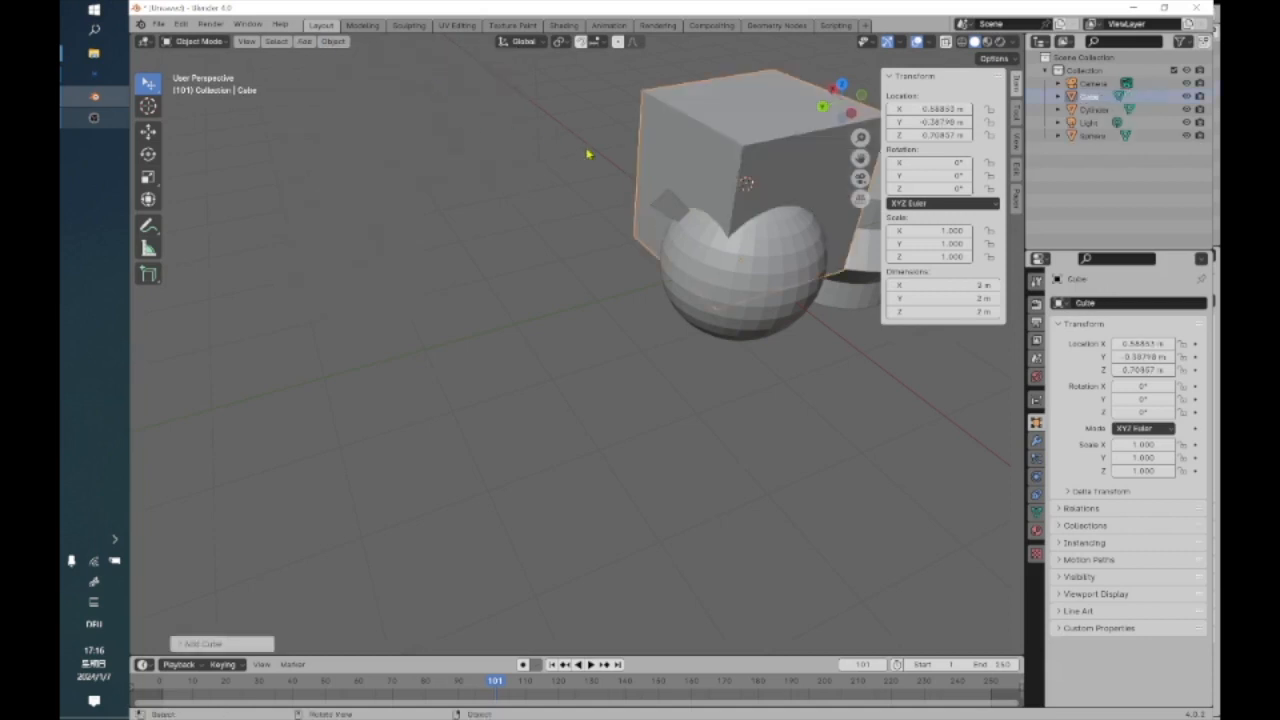
Move the cube along its Y axis away from the sphere, to a Y location of about 3.7 m
middle_click_drag(759, 169, 691, 239, "shift")
left_click(156, 139)
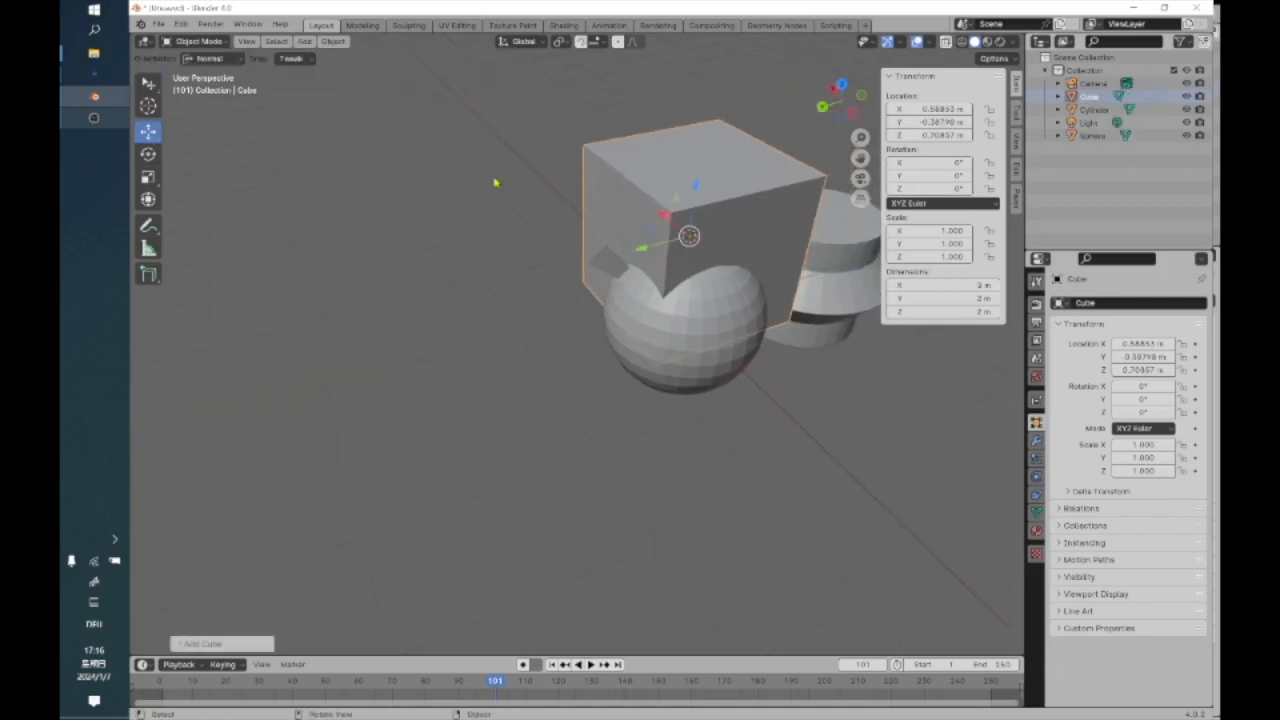
left_click_drag(643, 250, 338, 143)
middle_click_drag(338, 143, 372, 177)
Add a cylinder mesh and move it below the sphere, to about Y 1.1 m and Z -5 m
left_click(304, 41)
mouse_move(323, 57)
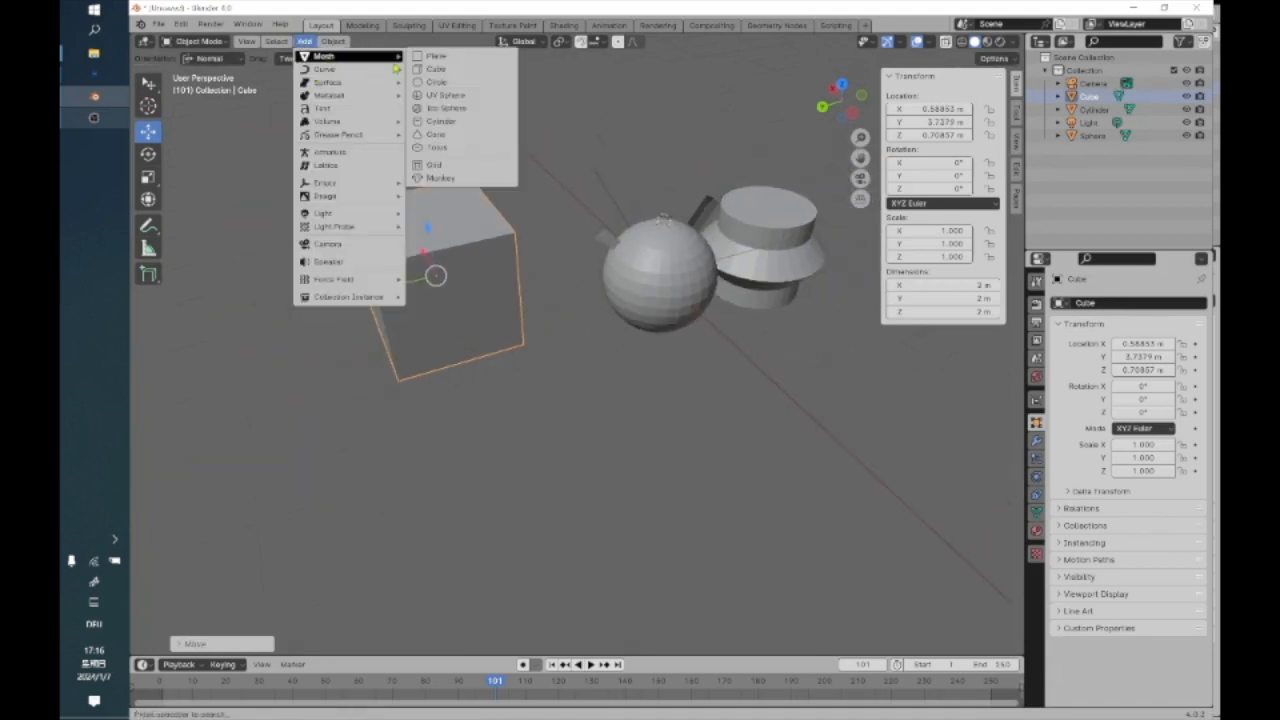
left_click(440, 121)
left_click_drag(613, 240, 731, 384)
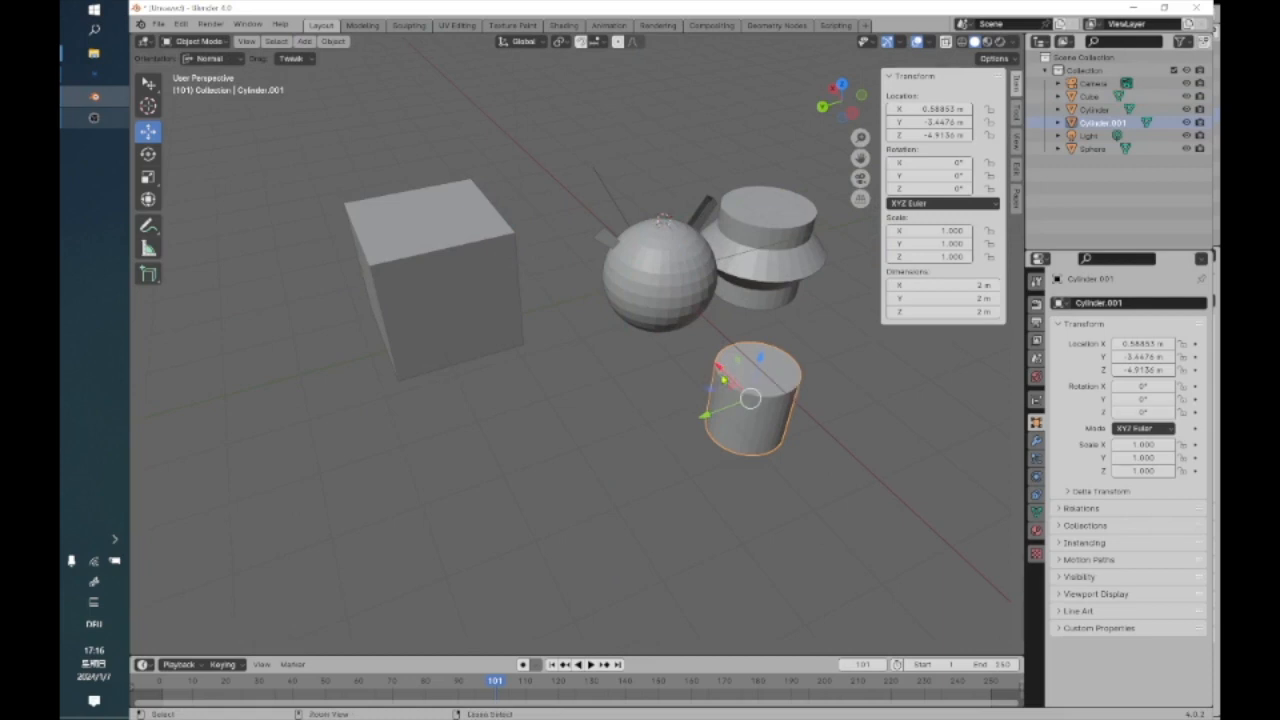
key("ctrl+z")
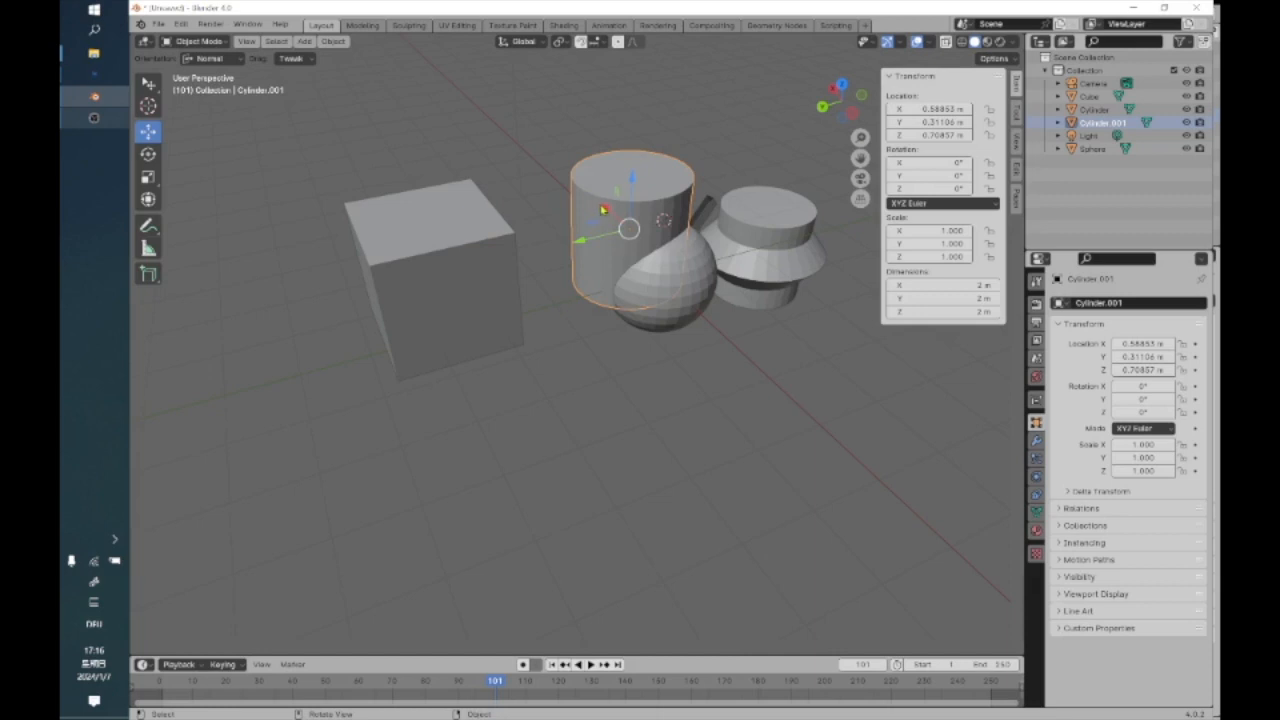
left_click_drag(607, 208, 569, 445)
middle_click_drag(569, 445, 550, 448)
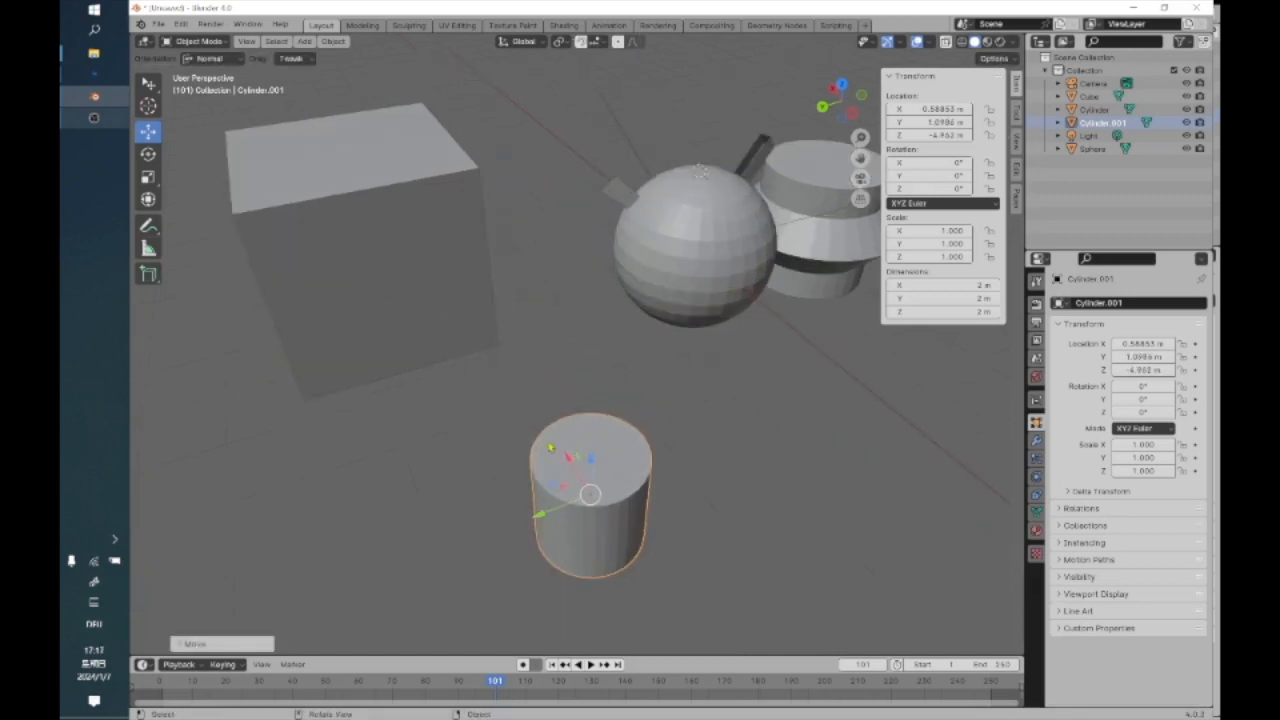
Select the cube, enter Edit Mode and activate the Inset Faces tool
left_click(370, 213)
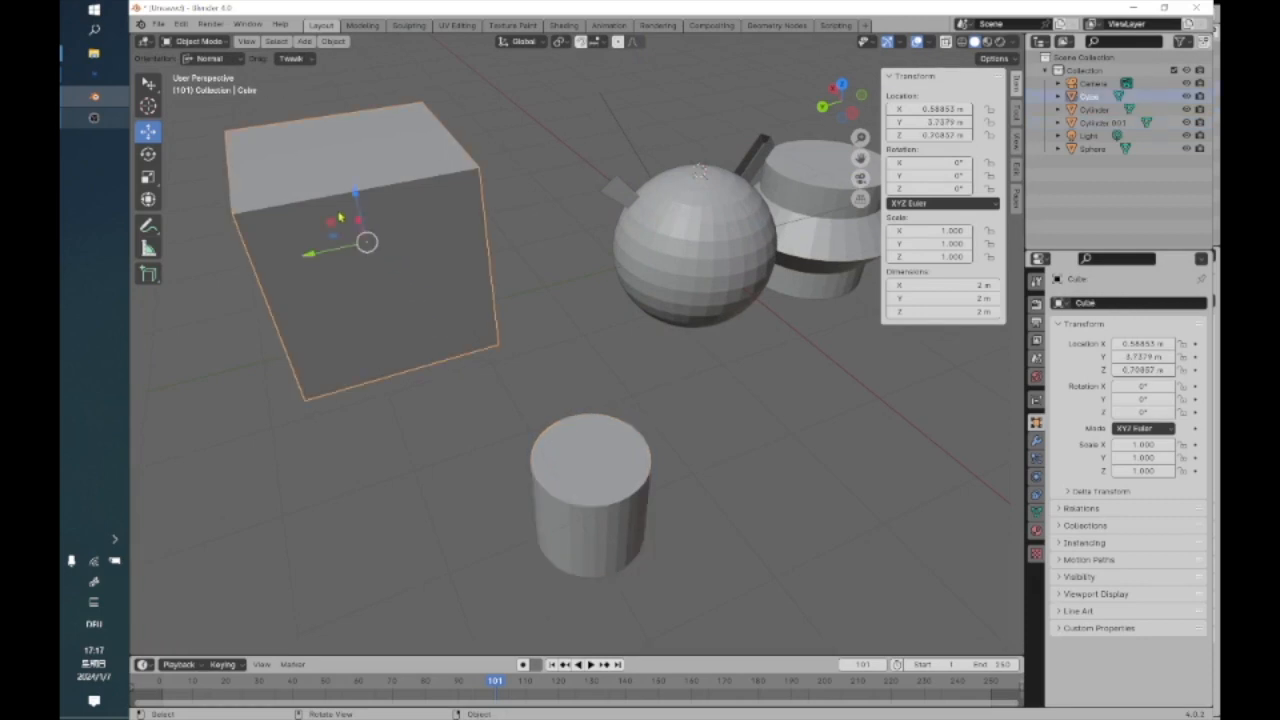
left_click(192, 42)
left_click(197, 70)
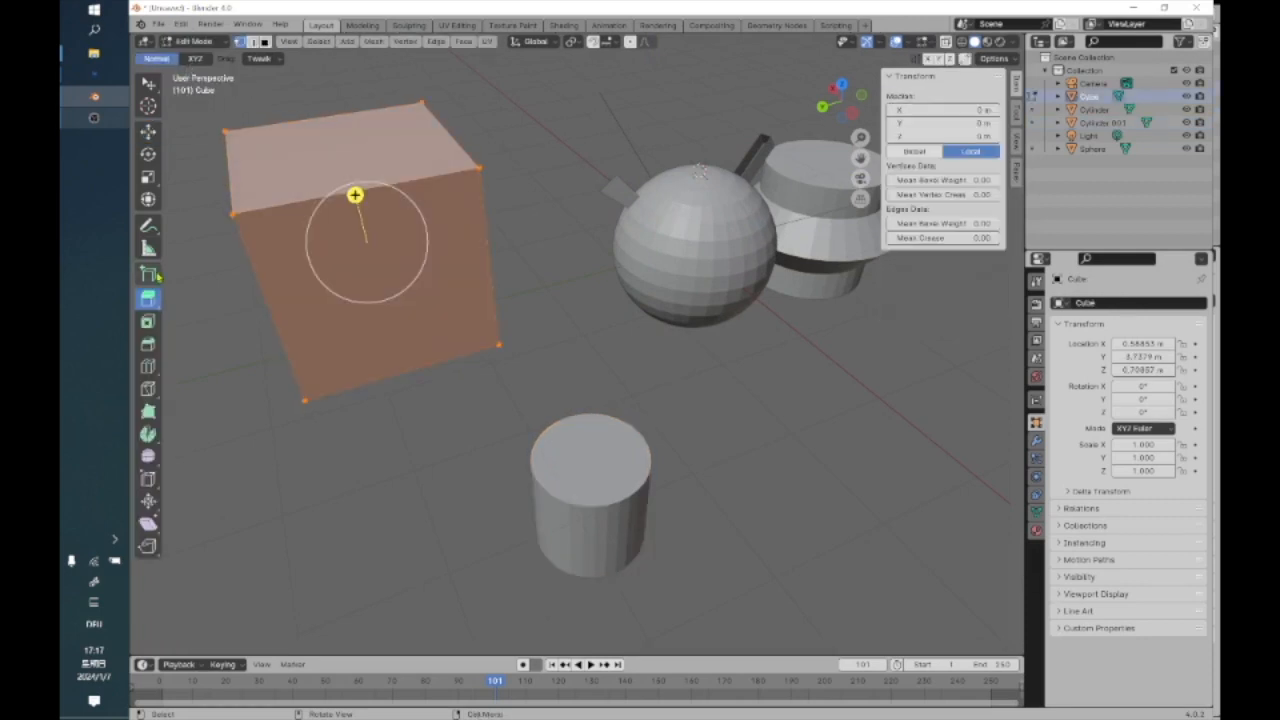
left_click(148, 321)
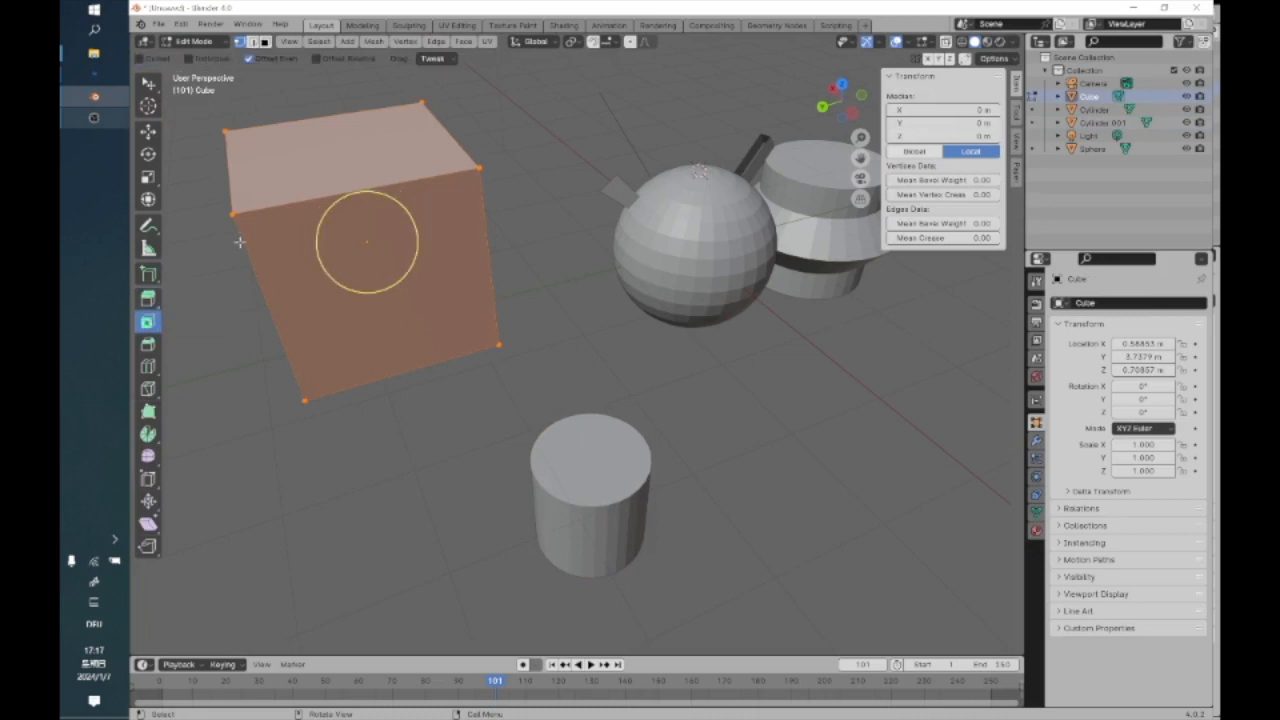
Switch to edge selection mode and try insetting the cube with its whole mesh selected
key("super+space")
key("2")
left_click_drag(358, 295, 287, 275)
left_click_drag(404, 307, 343, 320)
middle_click_drag(343, 320, 441, 370)
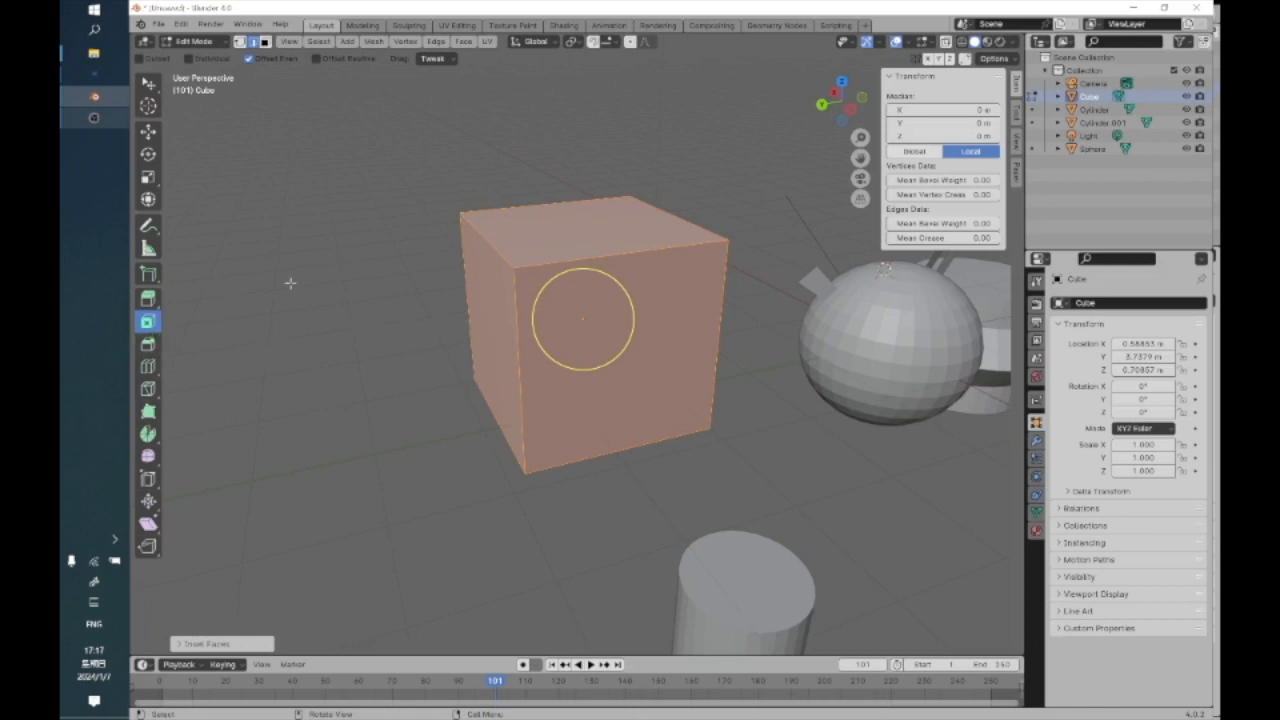
In face selection mode, inset one side face of the cube to form a smaller square, and select that inner face
left_click(385, 268)
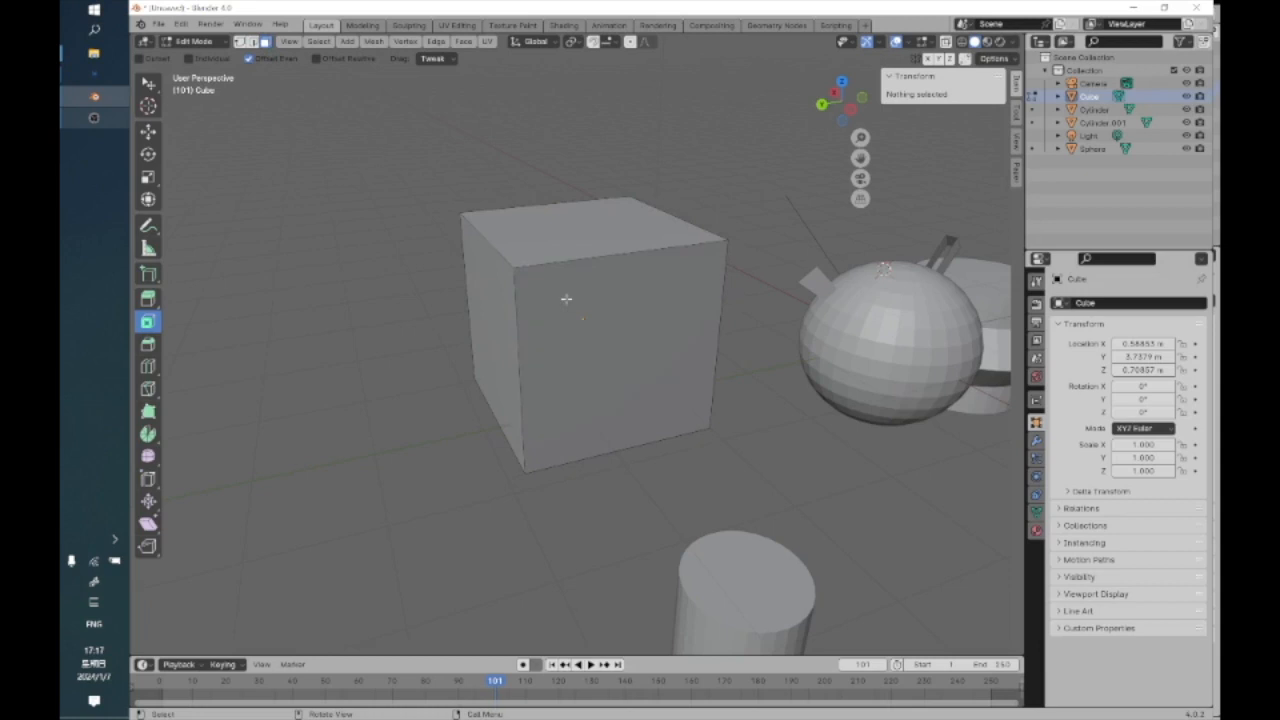
left_click(616, 313)
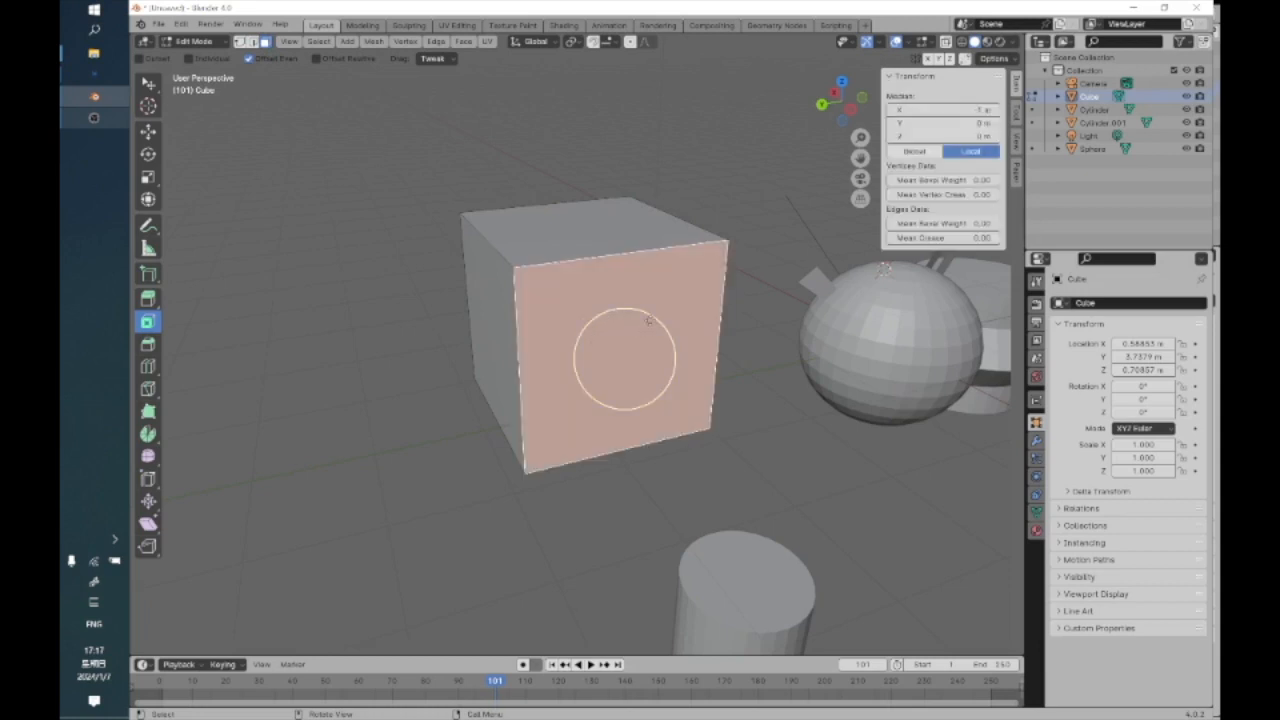
left_click_drag(651, 322, 630, 358)
middle_click_drag(574, 520, 598, 453)
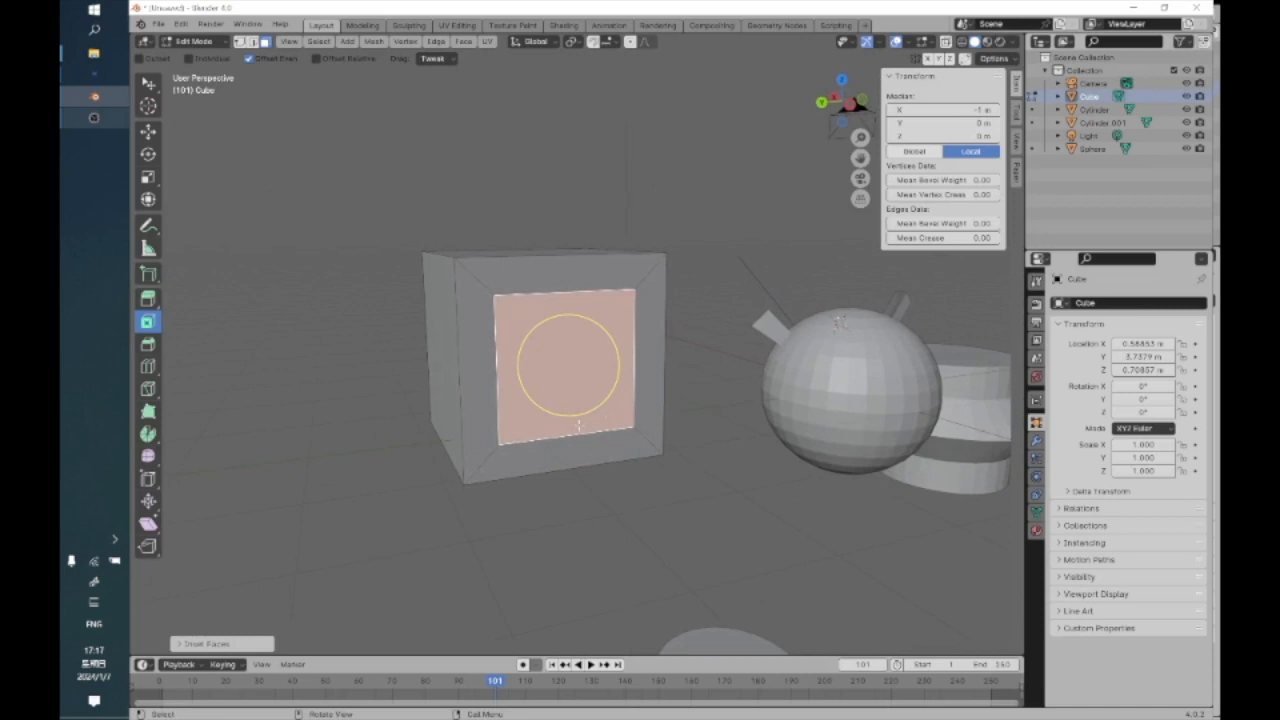
scroll(504, 404, "up", 2)
middle_click_drag(519, 447, 507, 398)
left_click(716, 594)
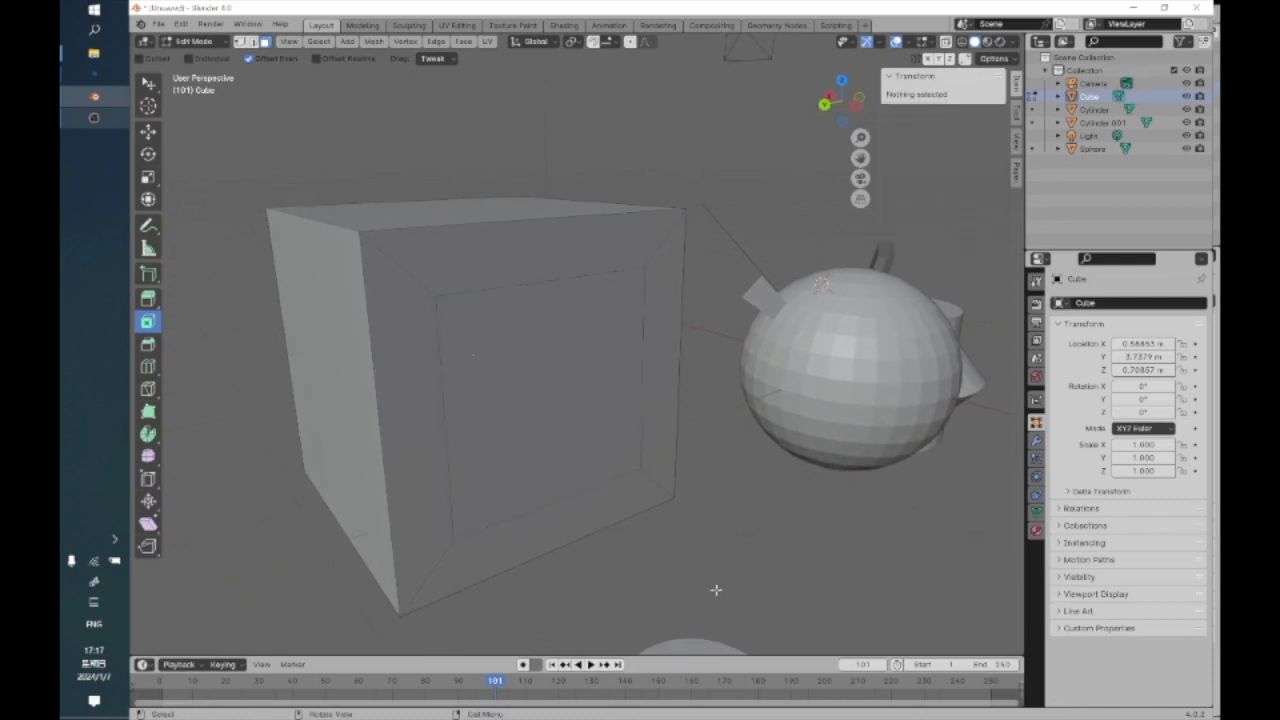
middle_click_drag(574, 508, 470, 450)
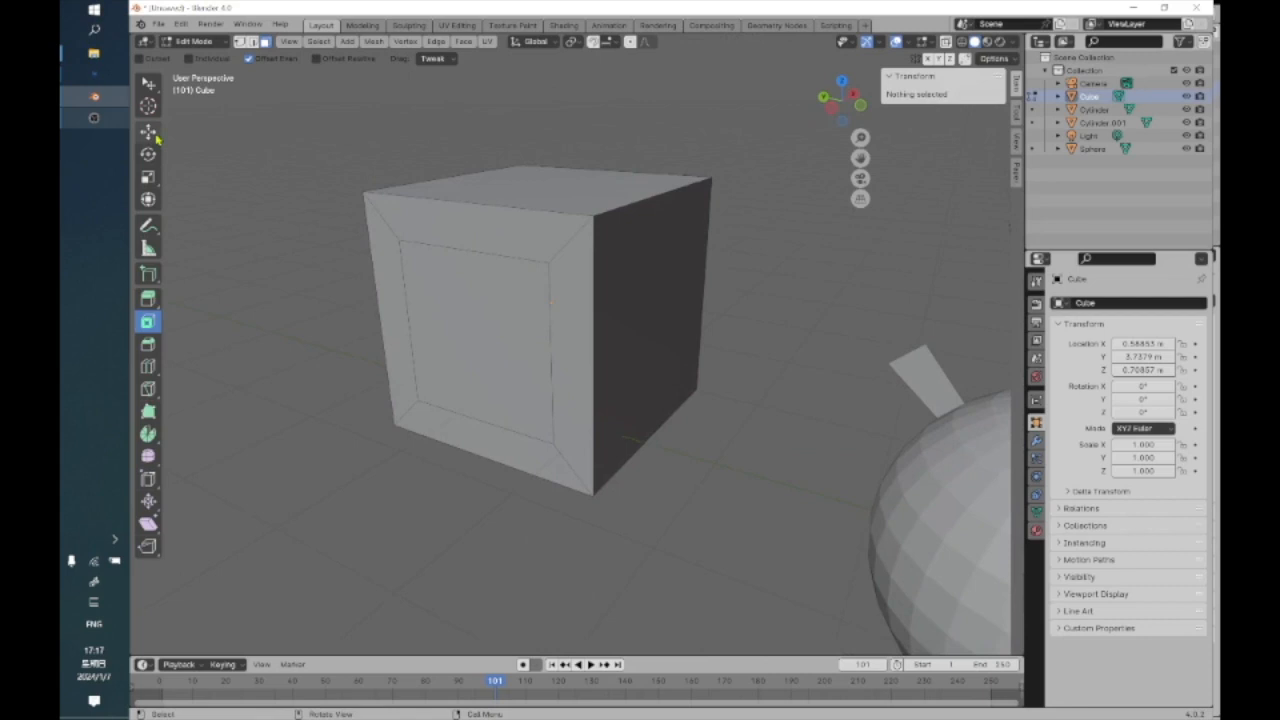
left_click(420, 270)
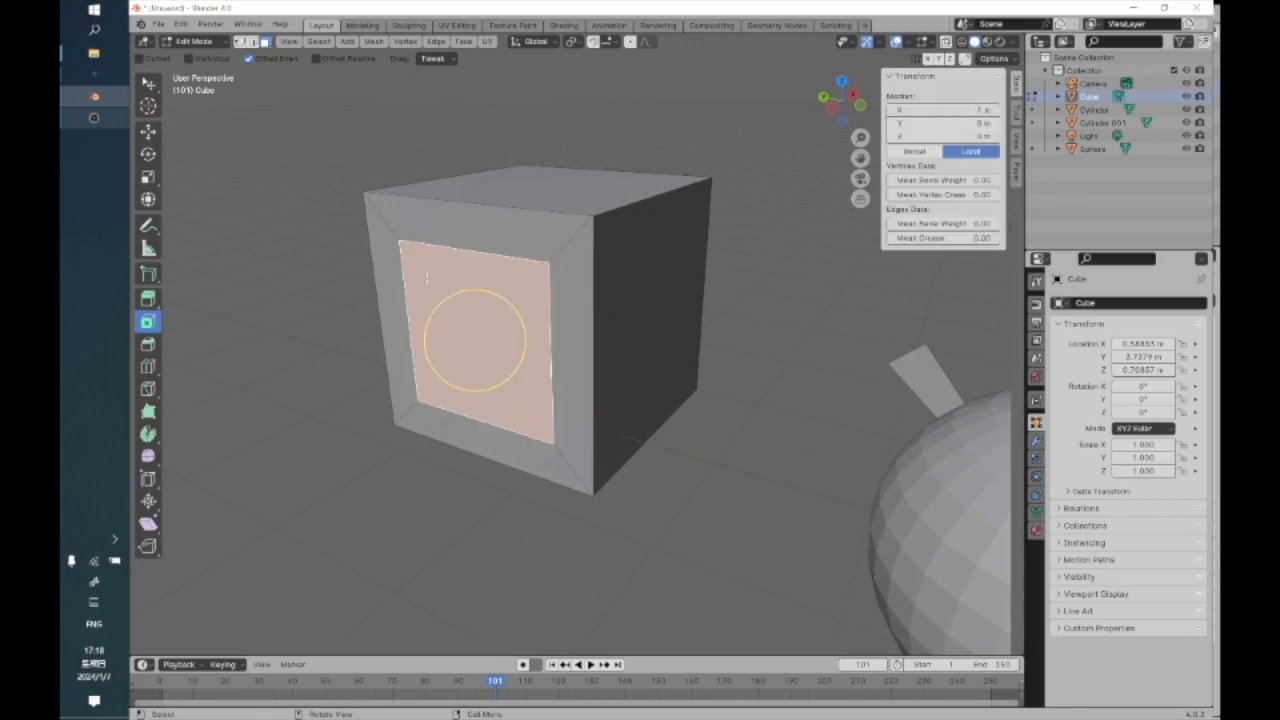
Try moving the inner face outward along its normal to a local X of about -1.64 m, and undo the move
left_click(148, 134)
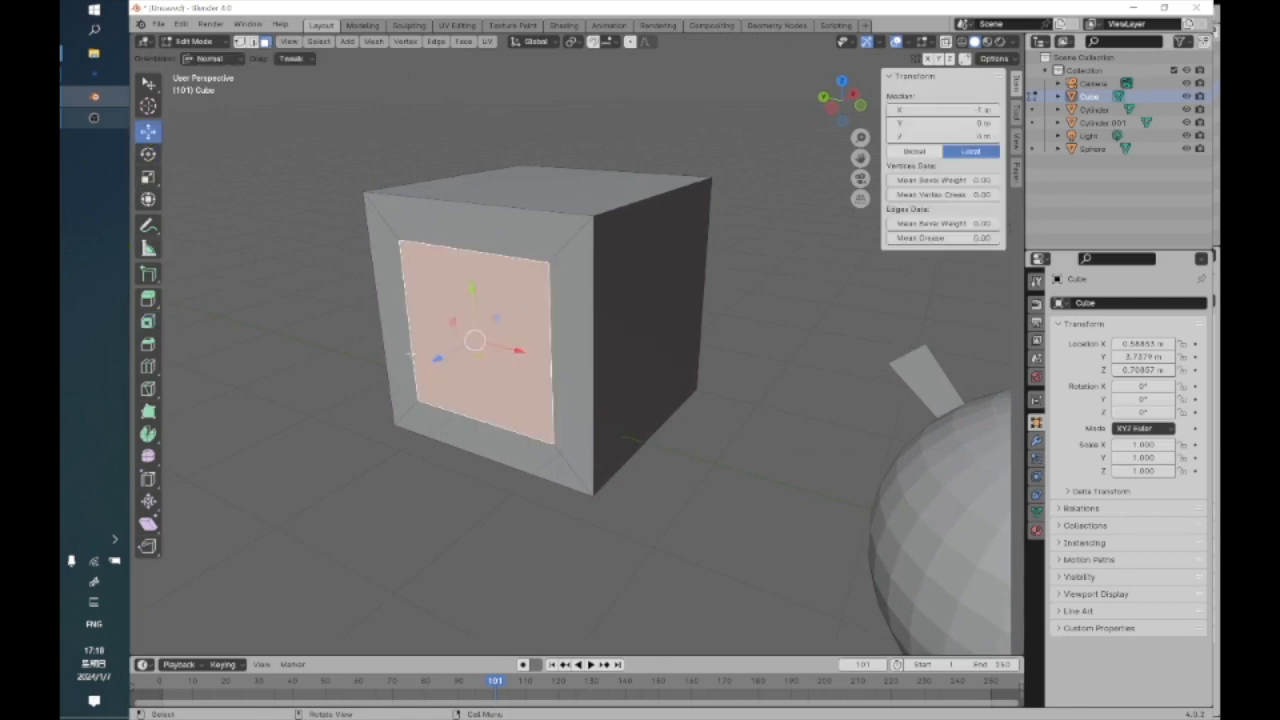
left_click_drag(436, 360, 371, 391)
middle_click_drag(352, 428, 388, 406)
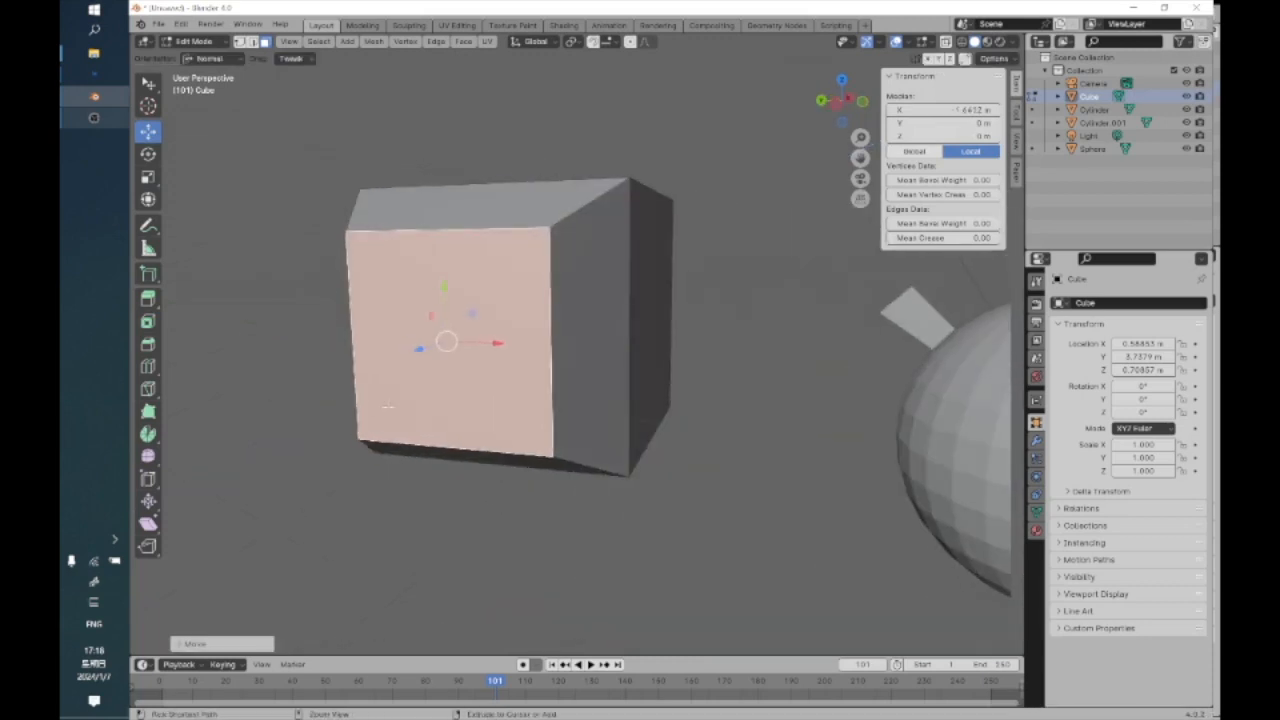
key("ctrl+z")
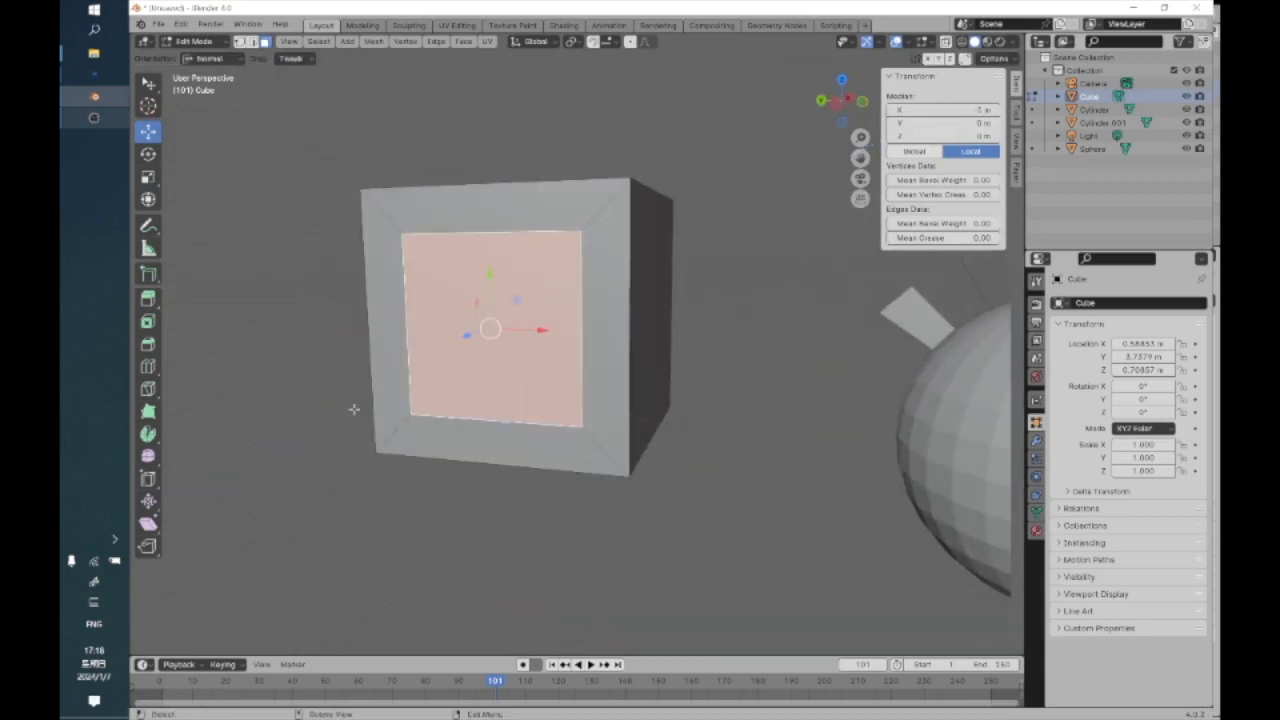
Extrude the inner face outward from the cube with Extrude Region, to a local X of about -2.27 m
left_click(148, 298)
middle_click_drag(467, 335, 441, 363)
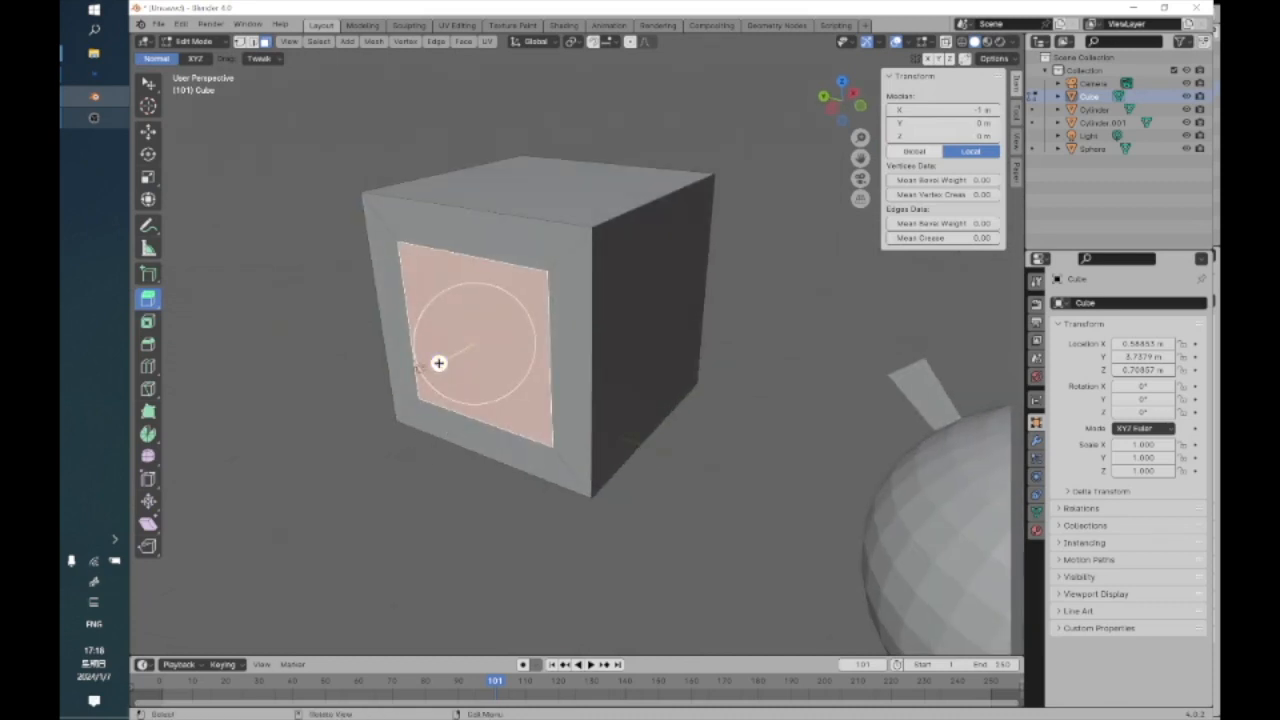
left_click_drag(438, 364, 288, 448)
middle_click_drag(288, 448, 409, 306)
middle_click_drag(218, 129, 464, 150)
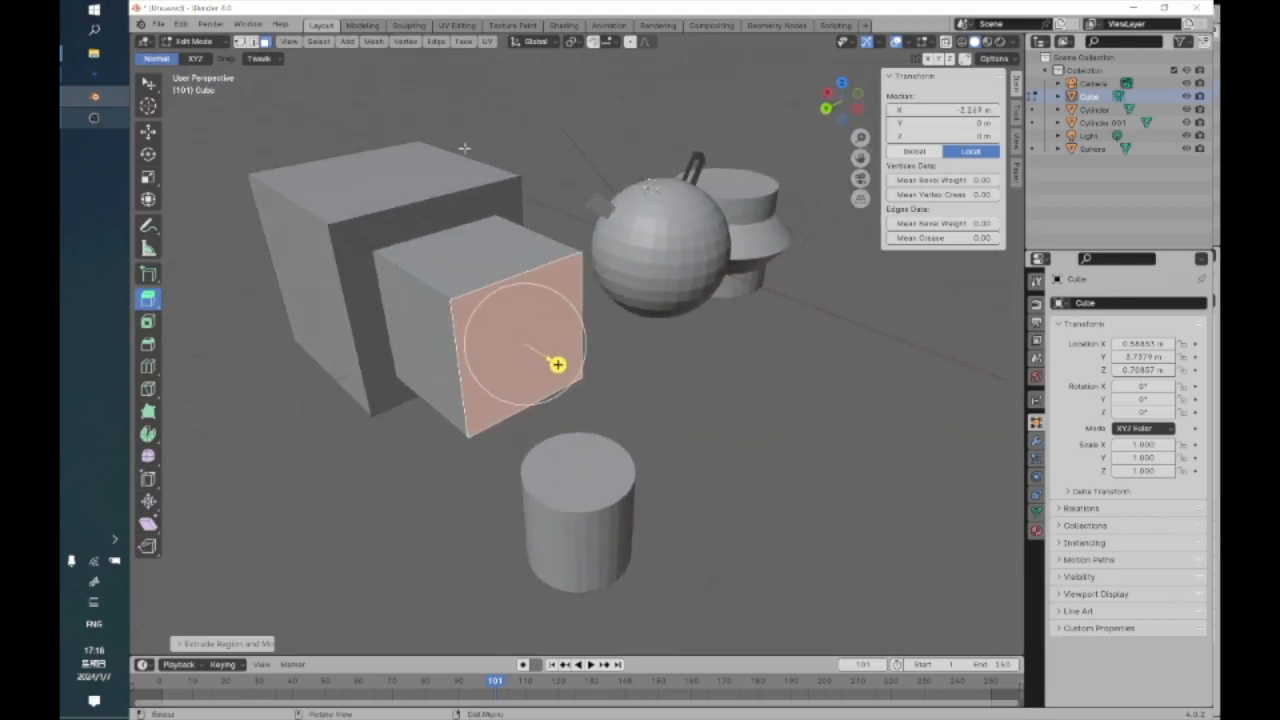
Return to Object Mode and select the standalone cylinder below the sphere
left_click(195, 41)
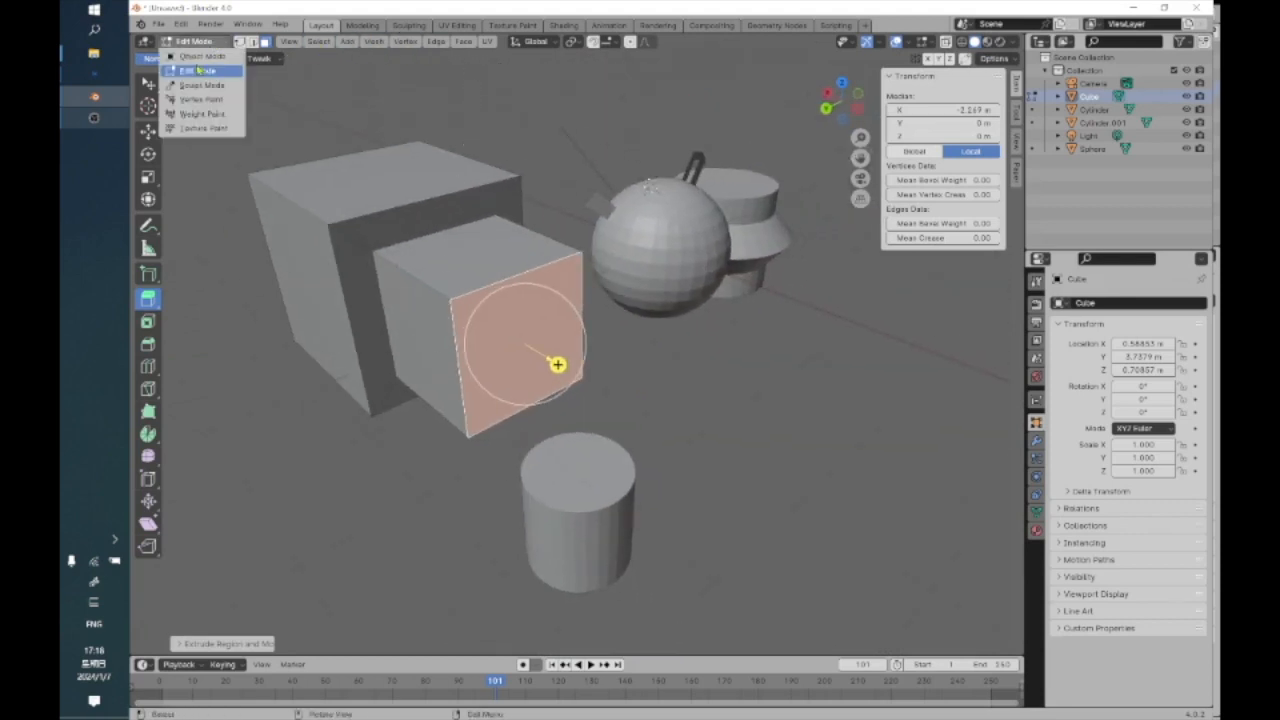
left_click(200, 55)
left_click(588, 500)
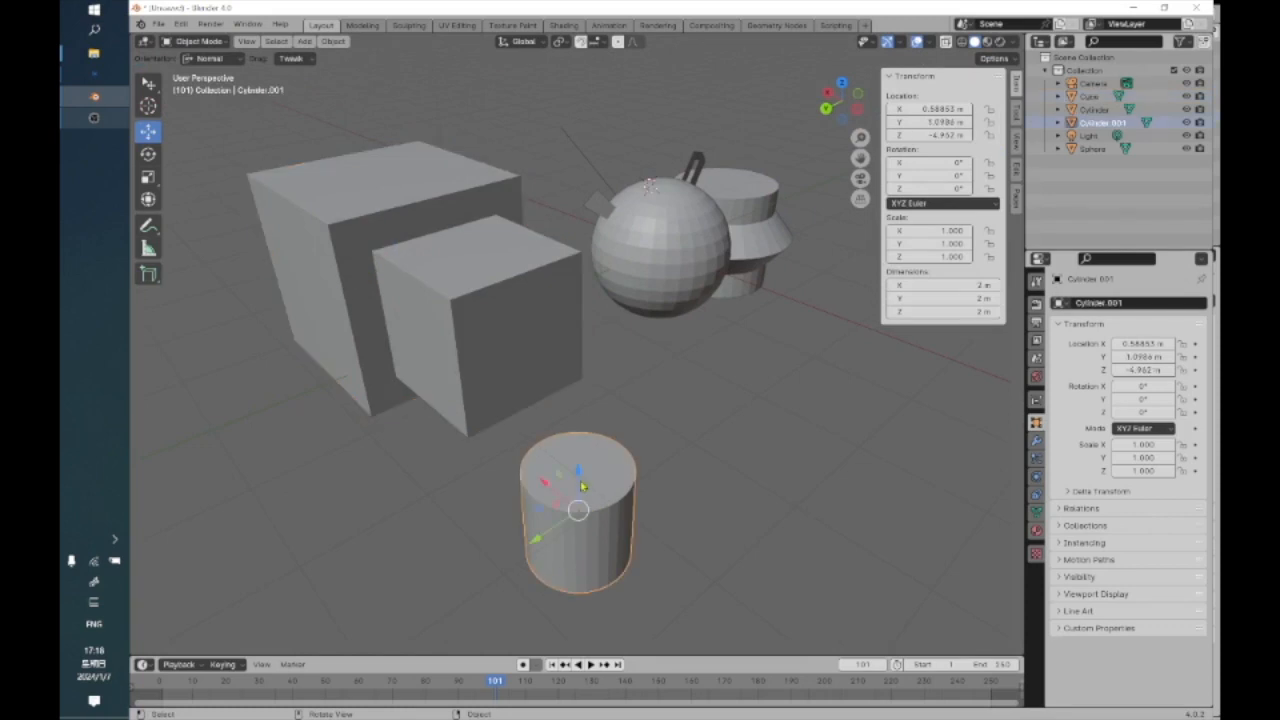
Isolate the selected cylinder in Local View
left_click(246, 41)
mouse_move(274, 167)
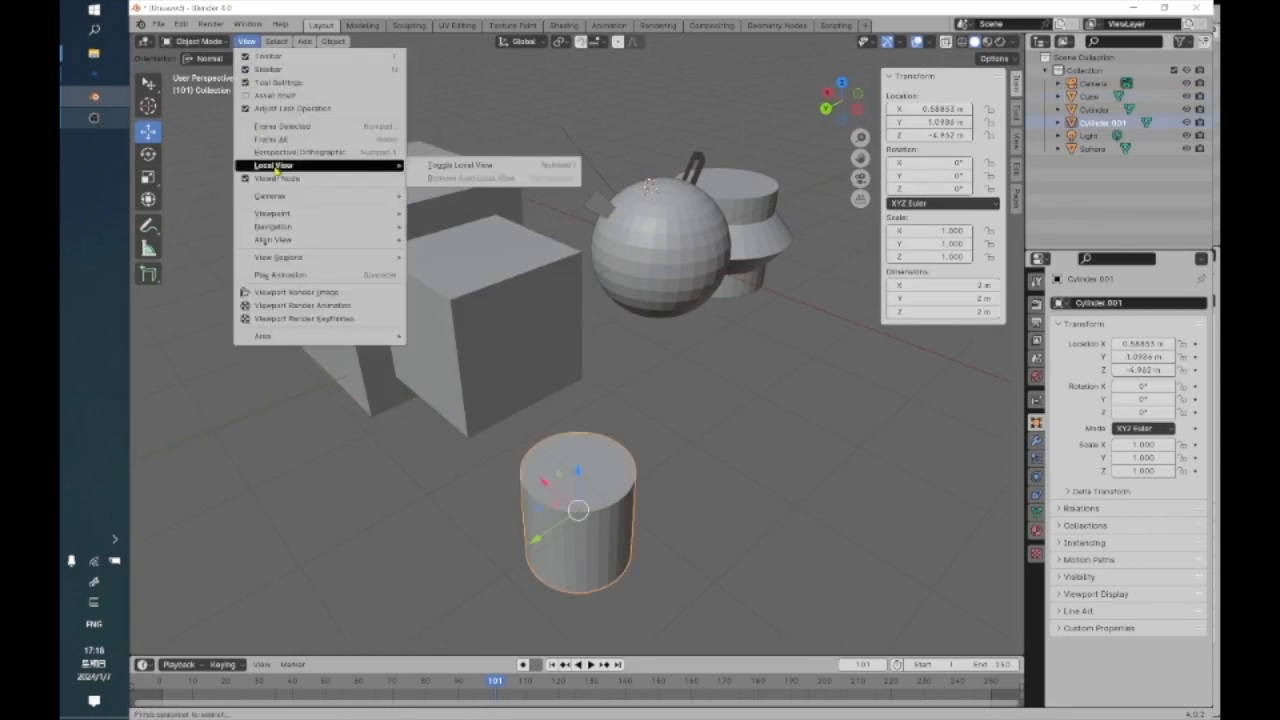
left_click(447, 170)
scroll(547, 351, "down", 2)
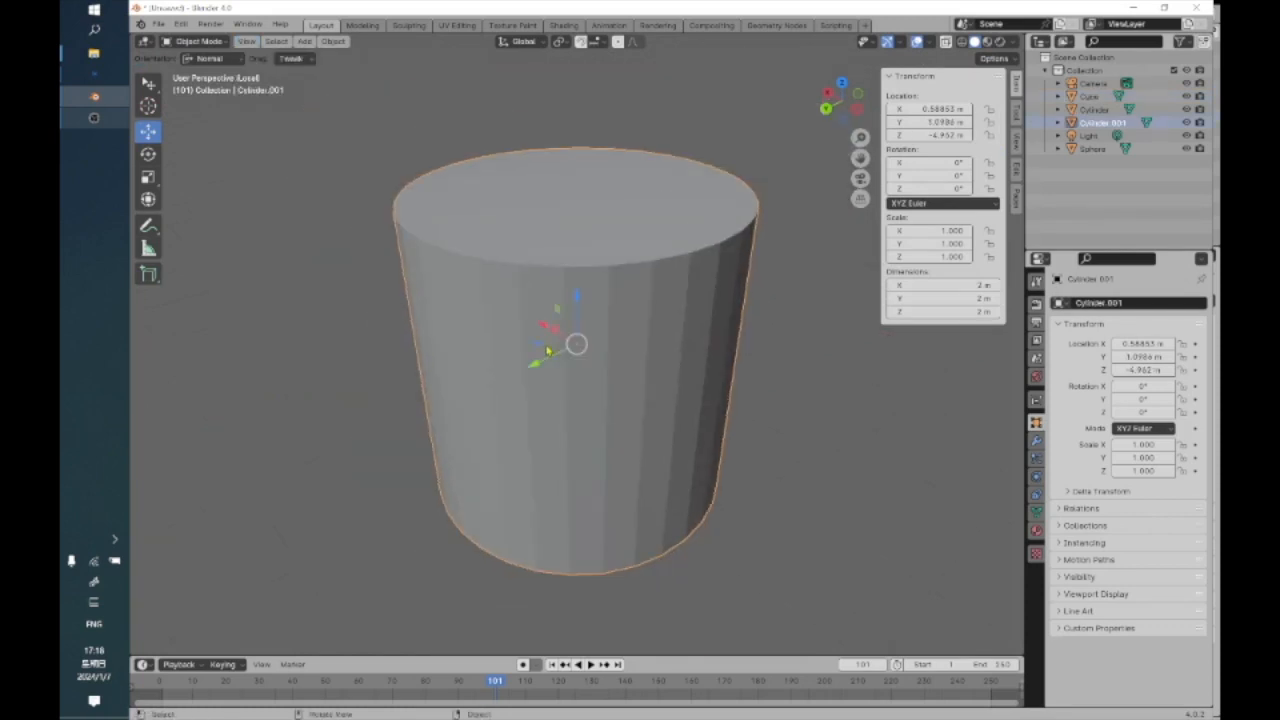
middle_click_drag(547, 351, 534, 381)
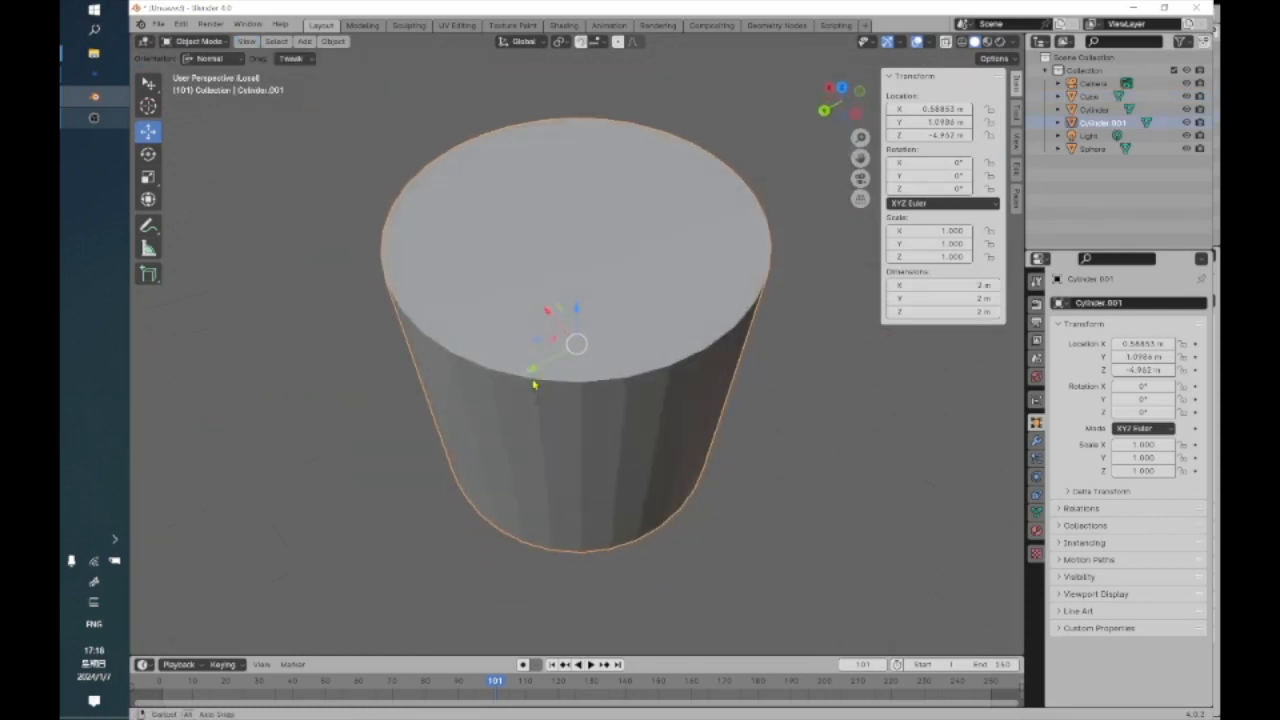
Switch the cylinder to Edit Mode and select only its top face
left_click(198, 41)
left_click(200, 66)
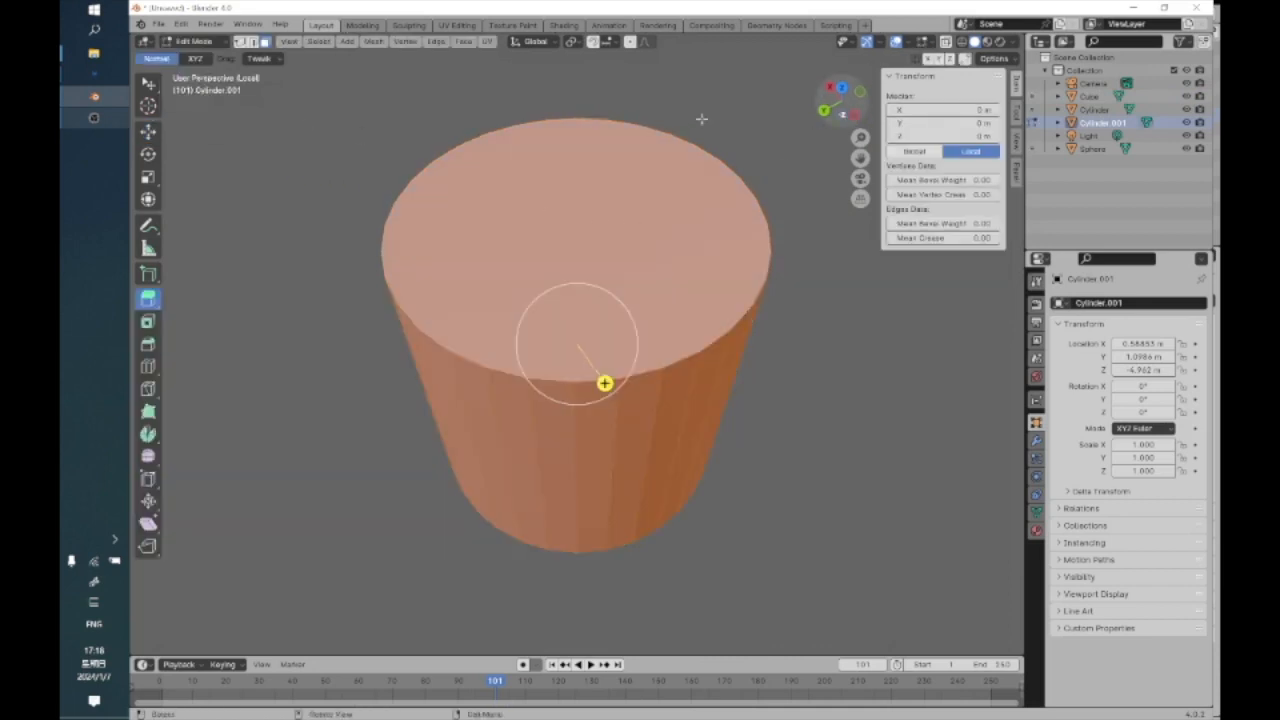
left_click(700, 119)
left_click(566, 207)
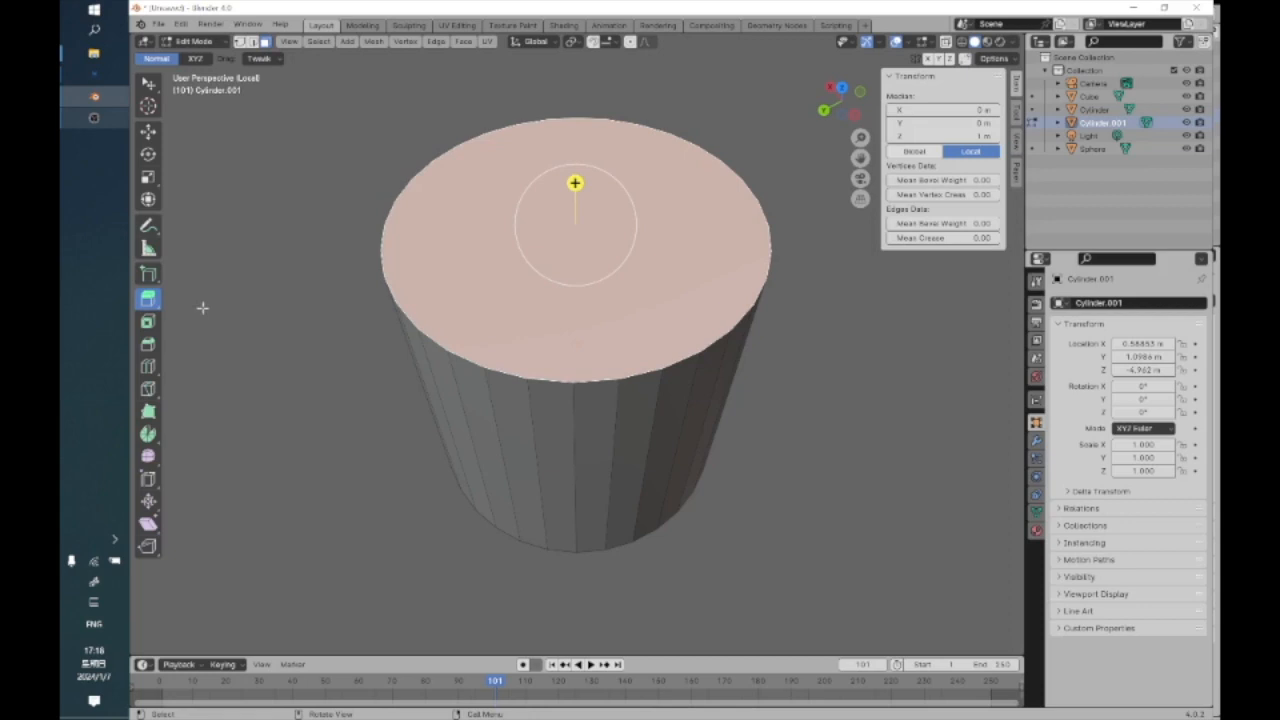
Try a wide inset on the cylinder's top face, undo it, and inset the face slightly to leave a thin rim
left_click(150, 322)
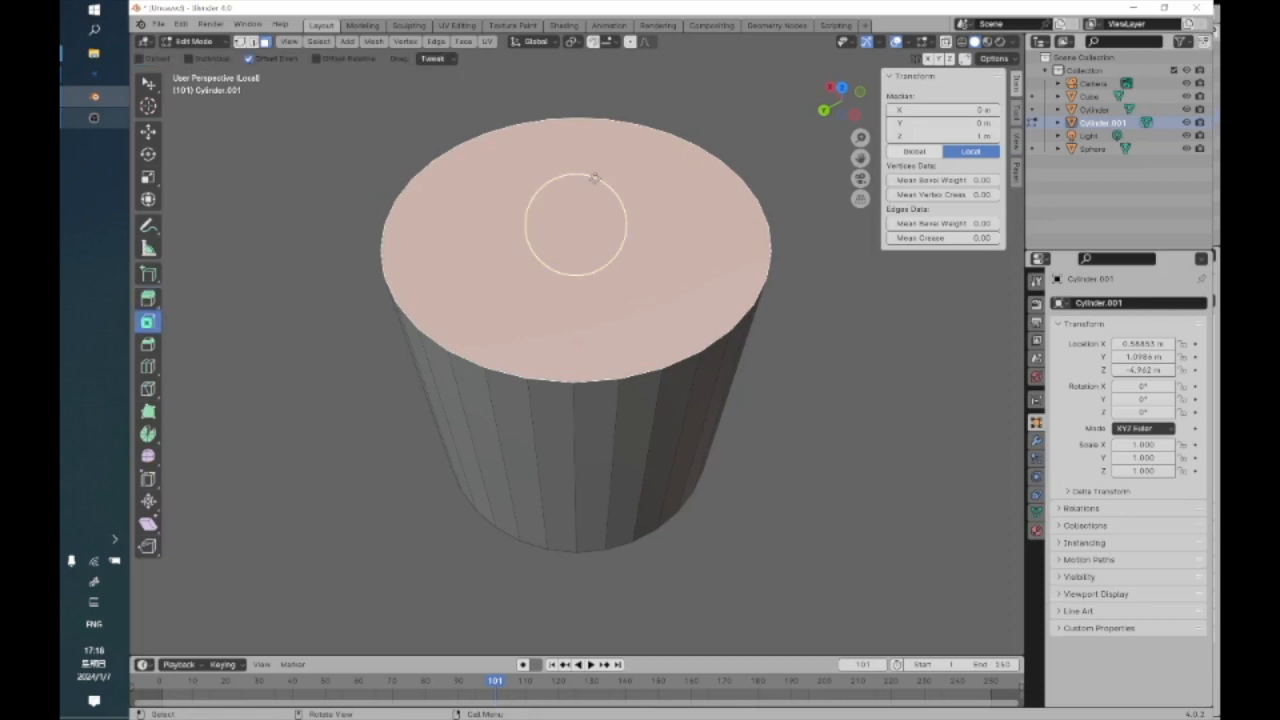
left_click_drag(595, 181, 569, 232)
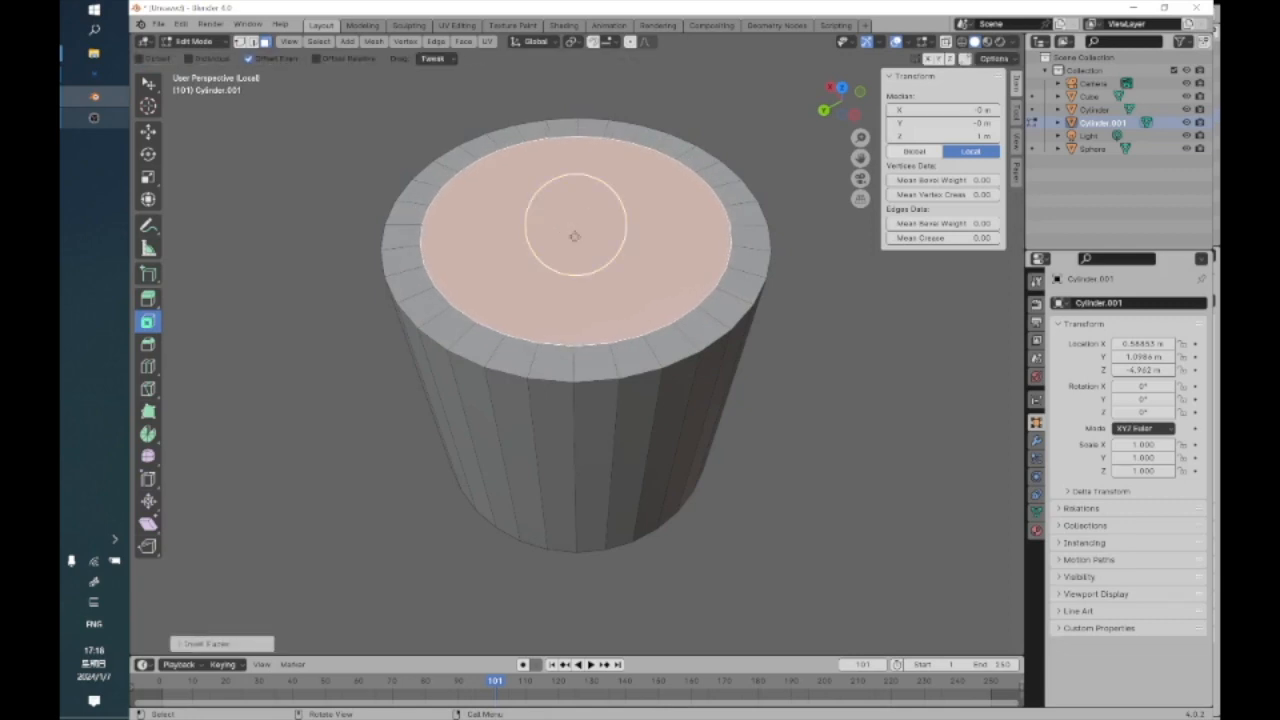
key("ctrl+z")
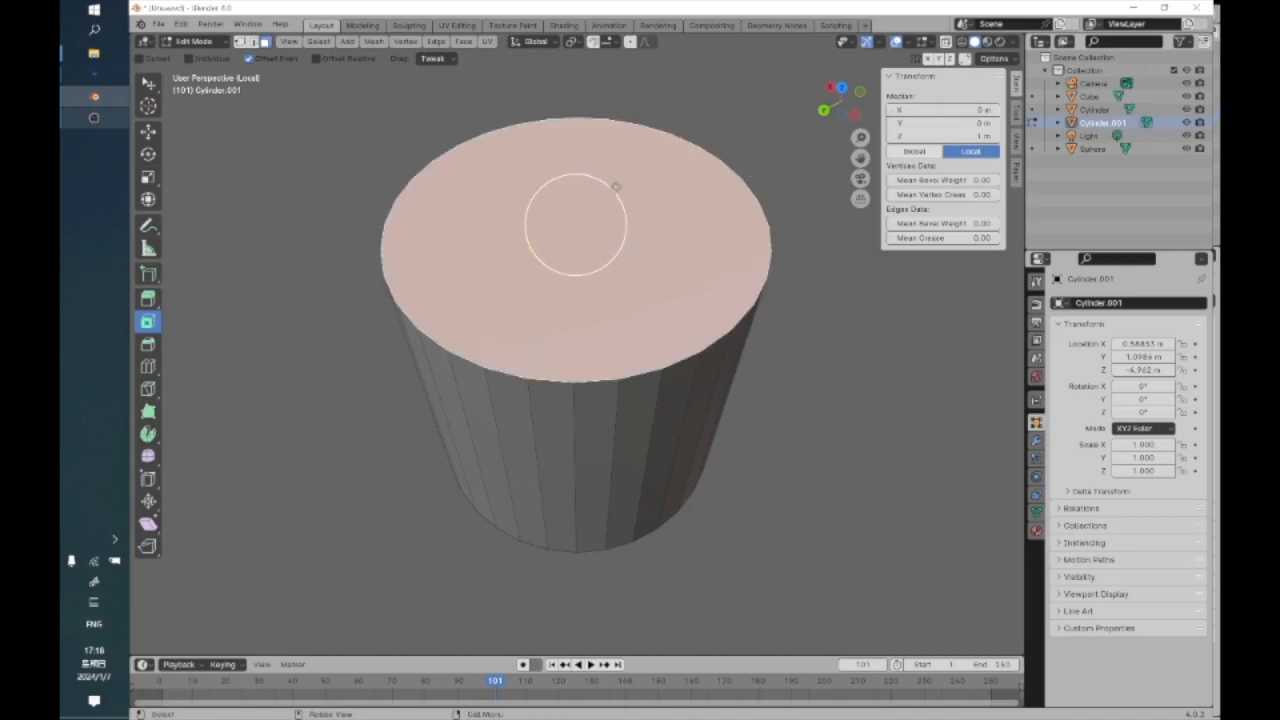
left_click_drag(616, 186, 611, 194)
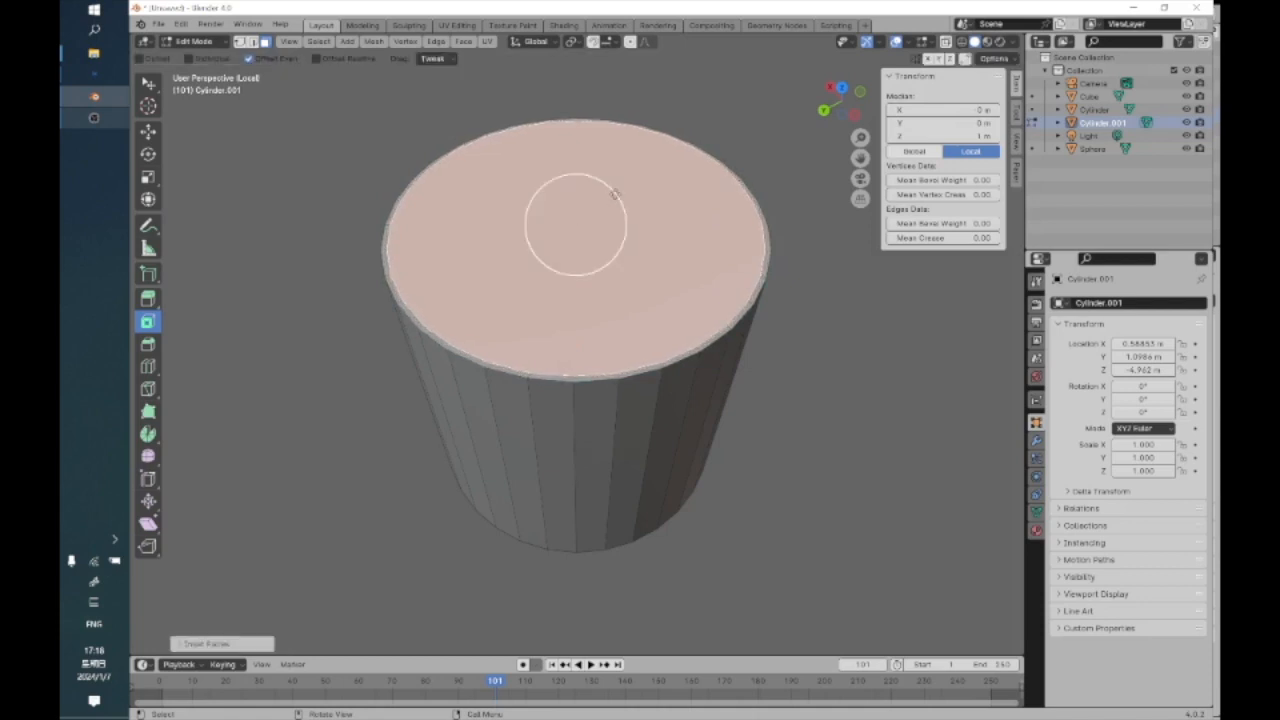
Extrude the inner top face downward to about Z -0.78 m to hollow the cylinder into a cup
left_click(148, 298)
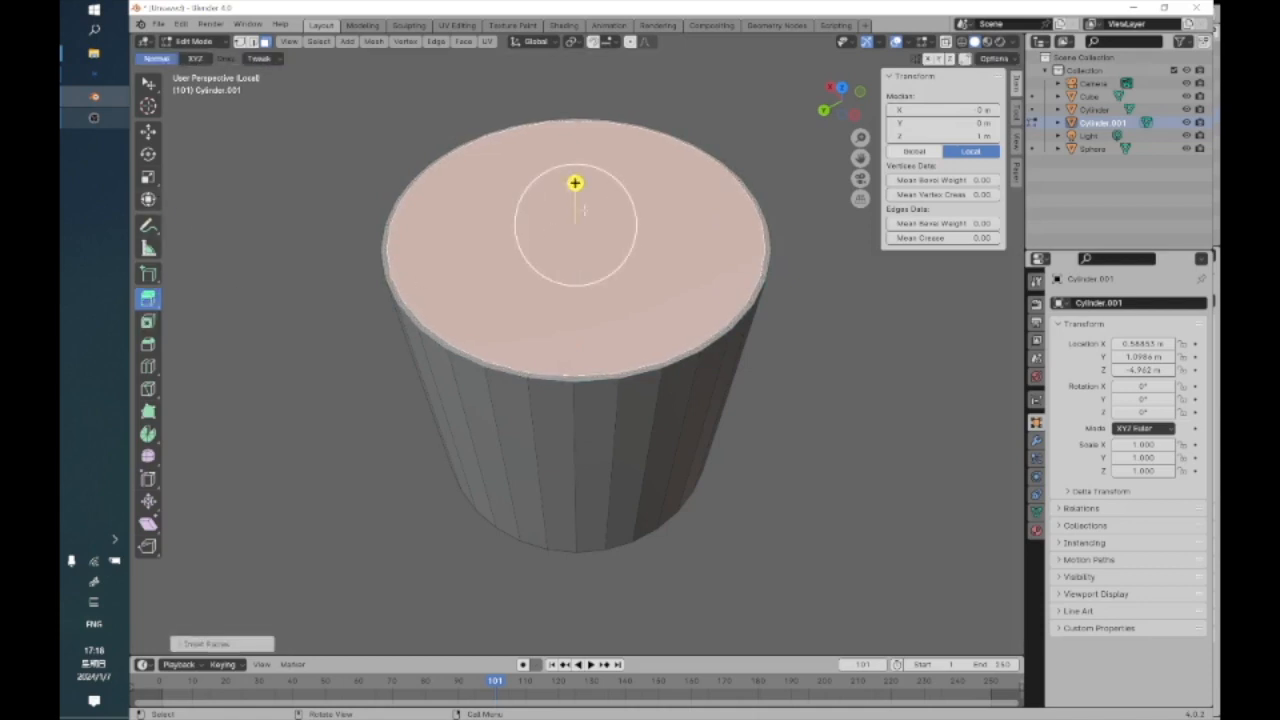
left_click_drag(575, 183, 577, 377)
mouse_move(577, 377)
middle_mouse_down()
mouse_move(577, 357)
mouse_move(577, 391)
mouse_move(577, 370)
middle_mouse_up()
middle_click_drag(646, 341, 568, 302)
left_click_drag(569, 302, 722, 336, "alt")
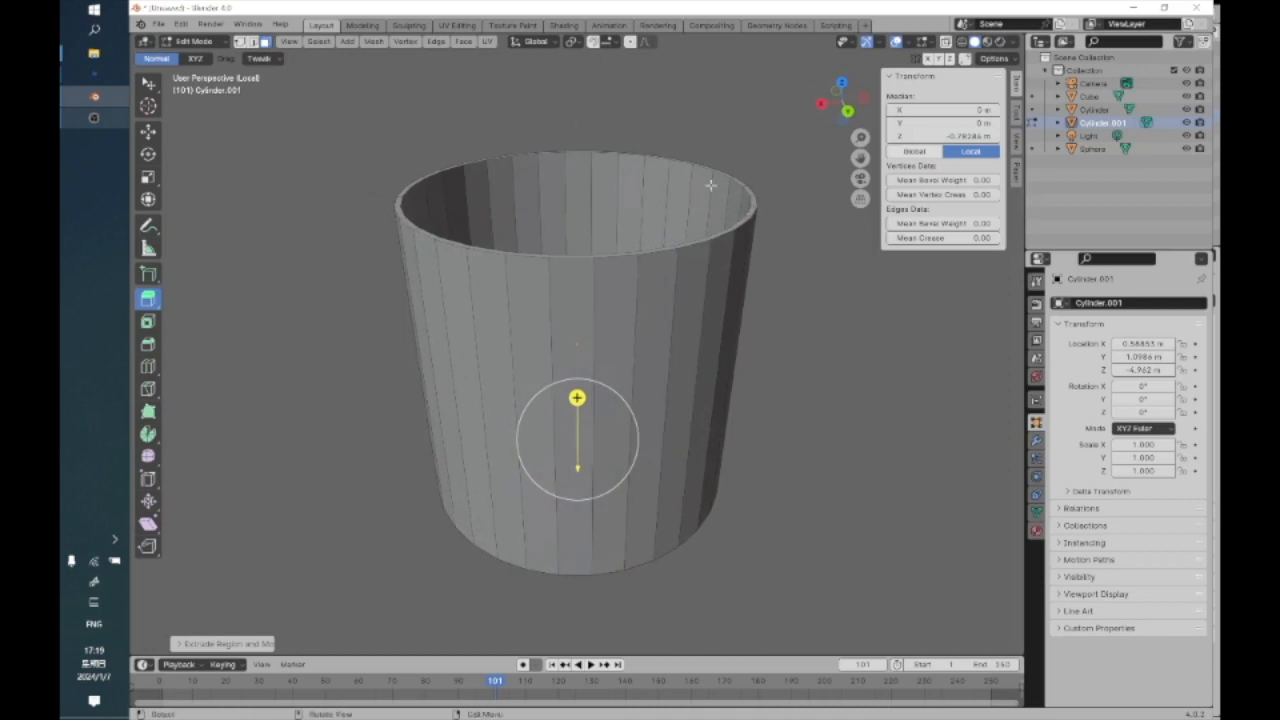
Examine the cup's inner and outer walls, selecting a single side face on the outside
middle_click_drag(734, 275, 664, 338)
left_click(637, 189)
middle_click_drag(612, 442, 571, 354)
left_click(586, 337)
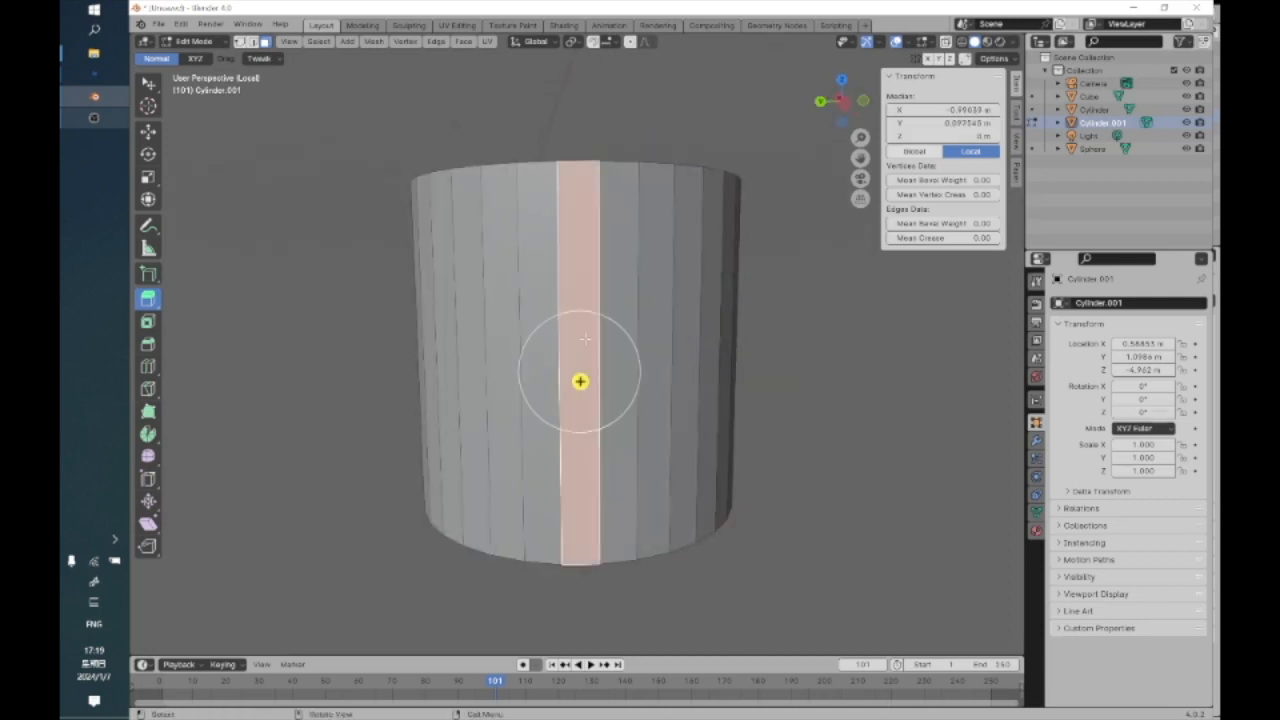
middle_click_drag(660, 331, 606, 380)
scroll(711, 266, "down", 2)
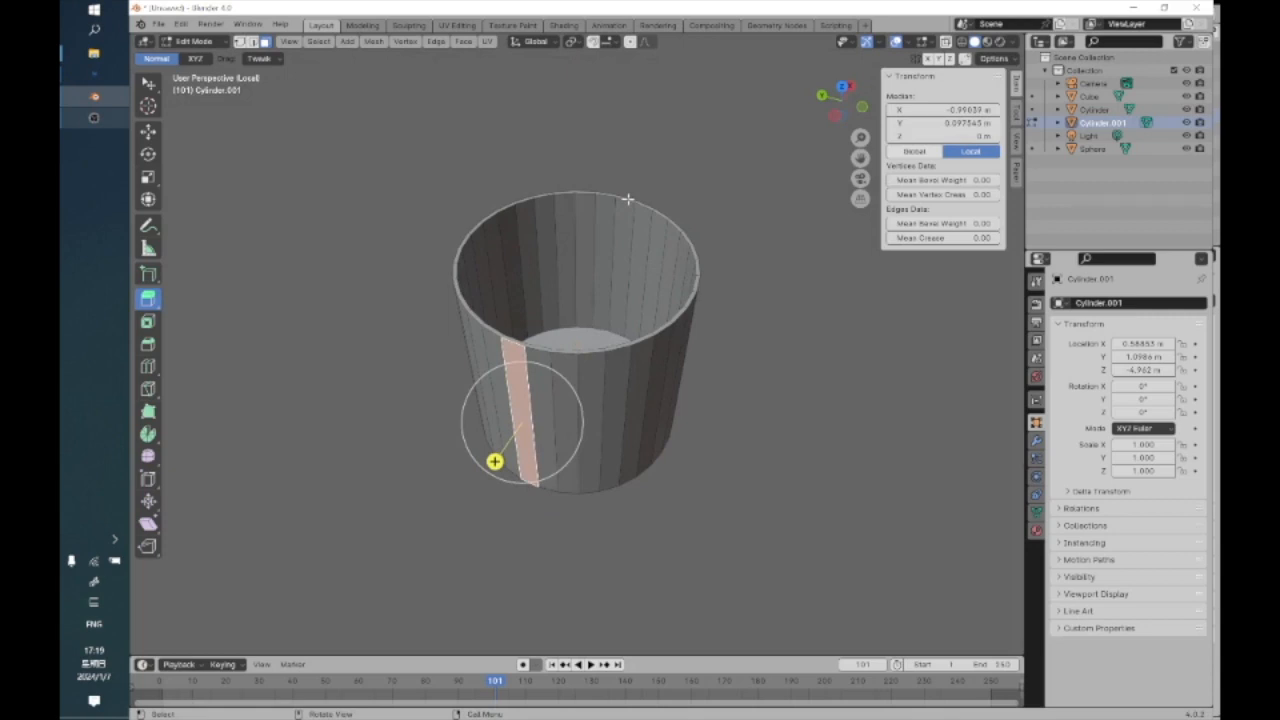
Undo the face selections, the hollowing and the thin inset, keeping the plain cylinder's top face selected
key("ctrl+z")
key("ctrl+z")
key("ctrl+z")
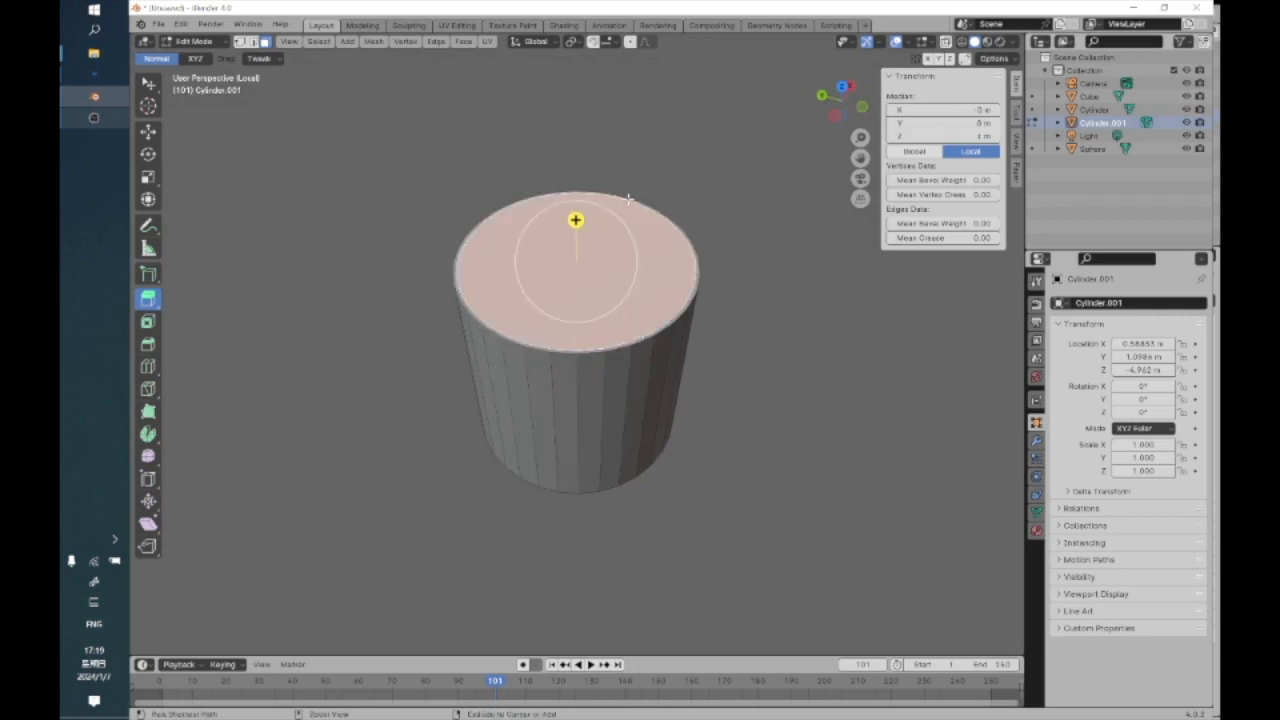
key("ctrl+z")
key("ctrl+z")
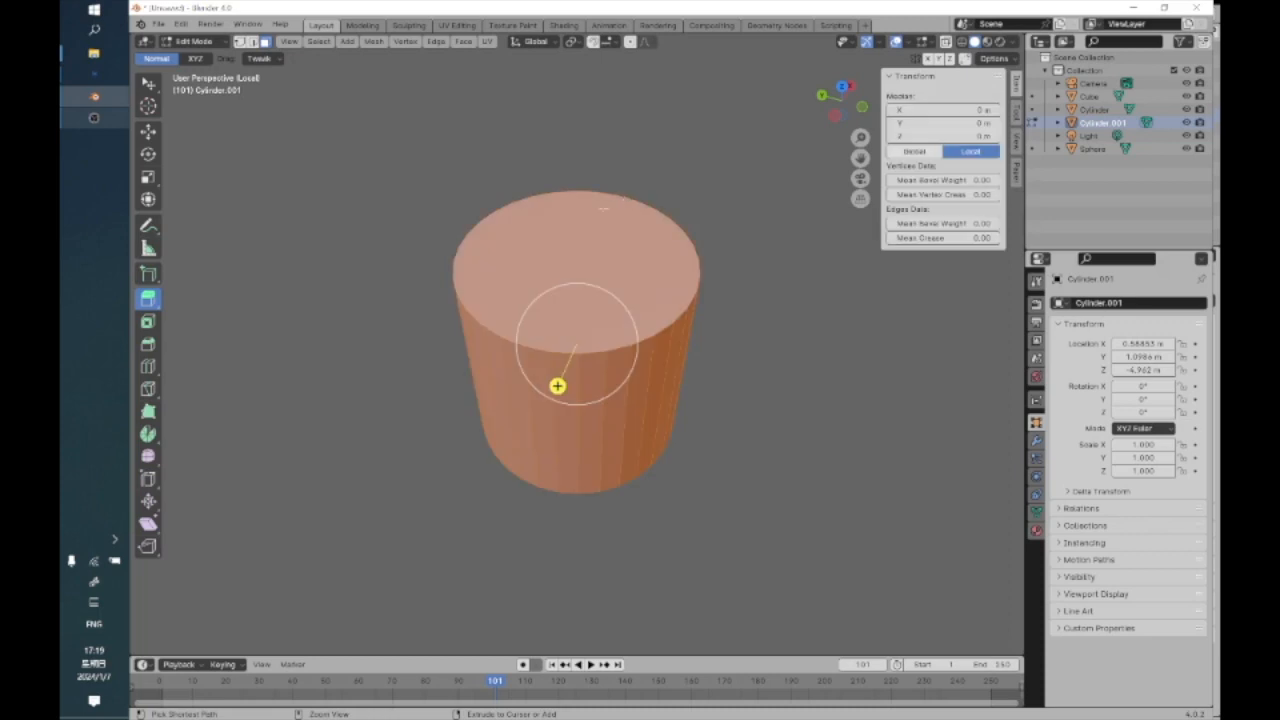
key("ctrl+shift+z")
key("ctrl+shift+z")
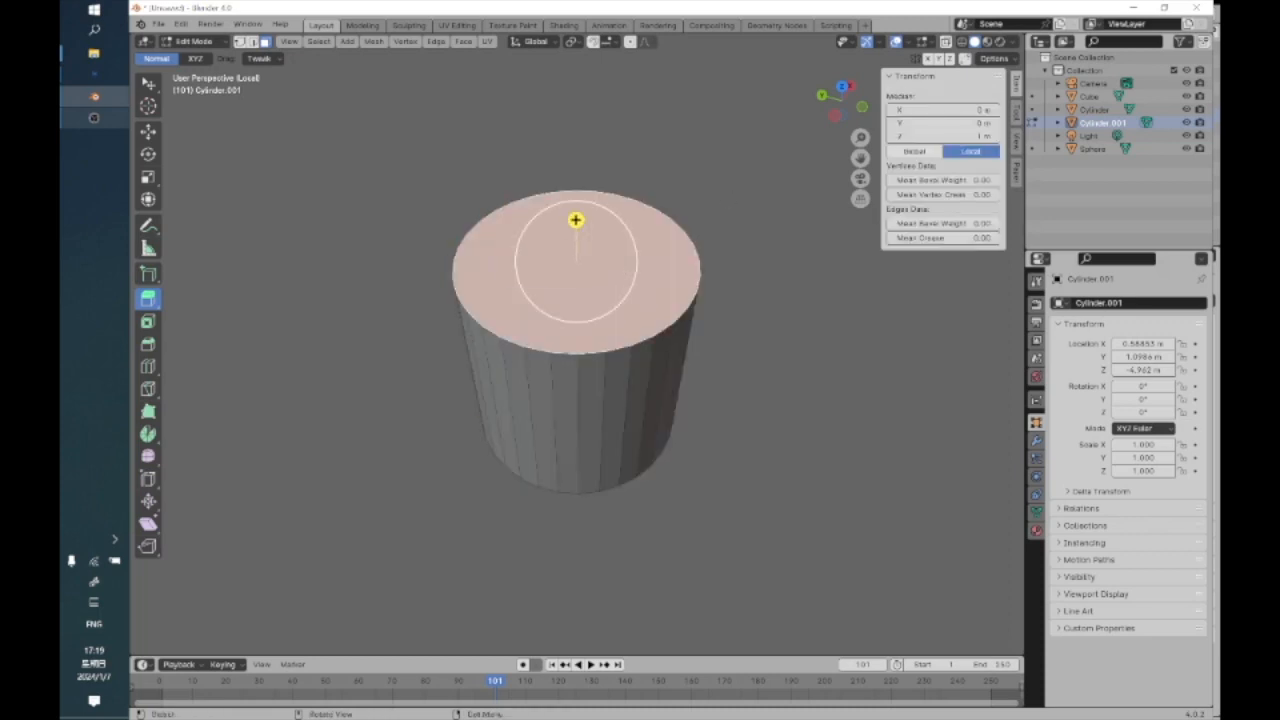
Try extruding the top face up to about Z 2 m and scaling it down into a taper, and undo both
left_click_drag(575, 219, 575, 102)
left_click(148, 176)
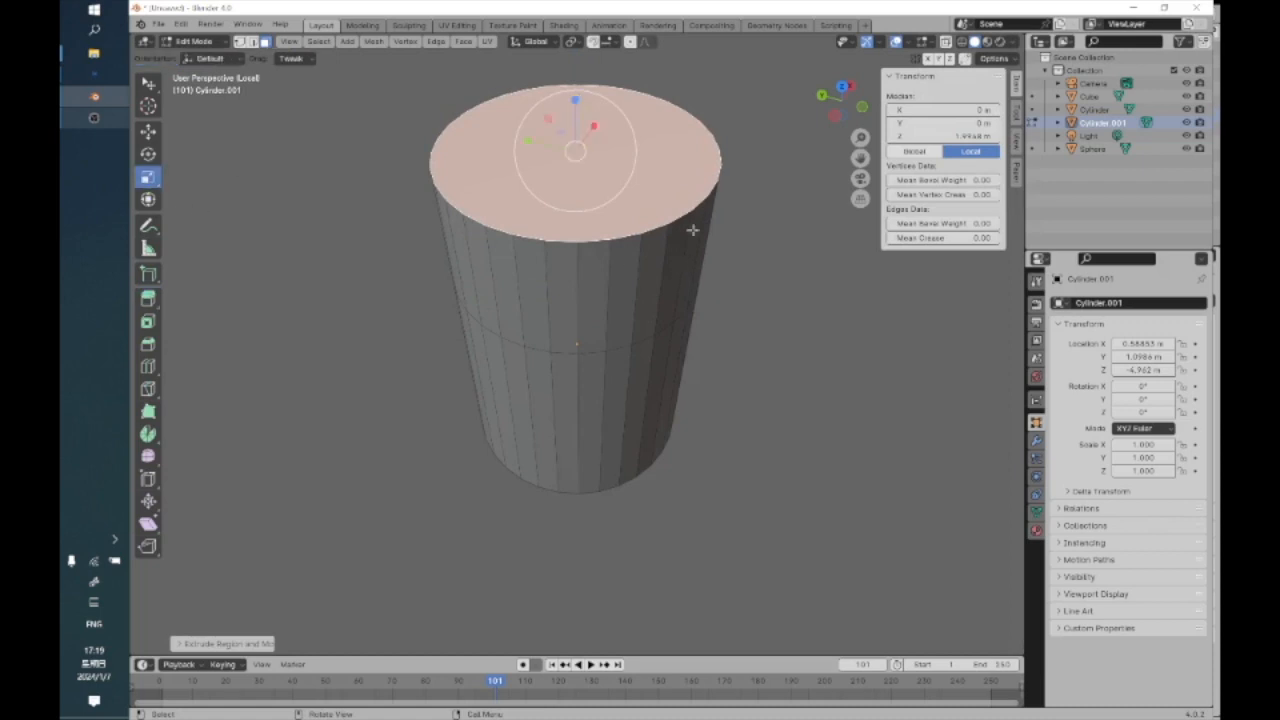
left_click_drag(620, 192, 589, 177)
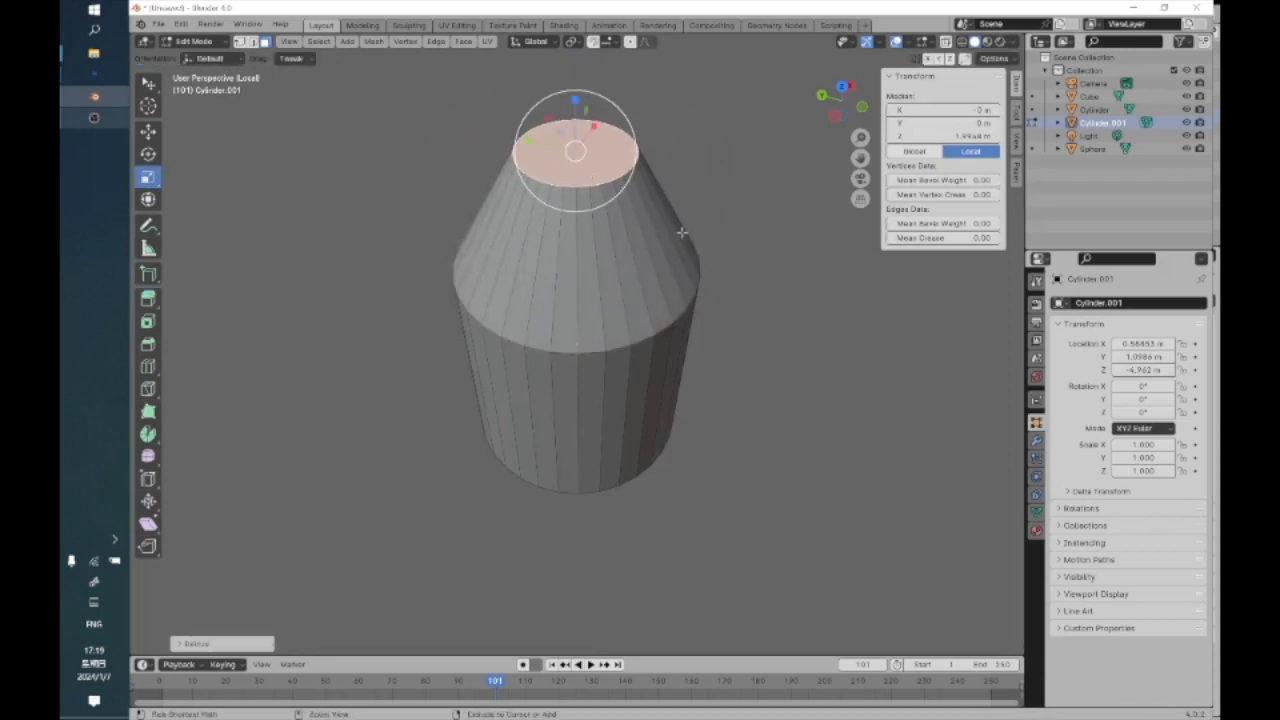
key("ctrl+z")
key("ctrl+z")
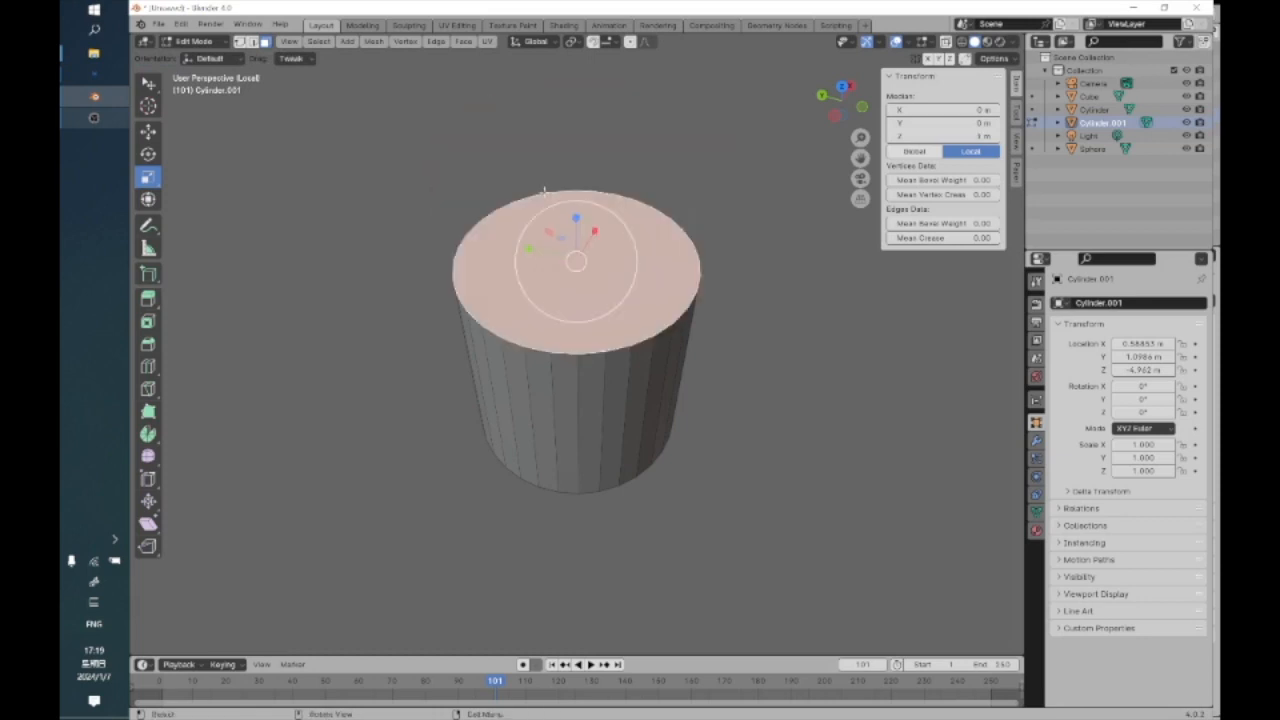
Inset the cylinder's top face to leave a wide ring around a smaller circular face
left_click(147, 320)
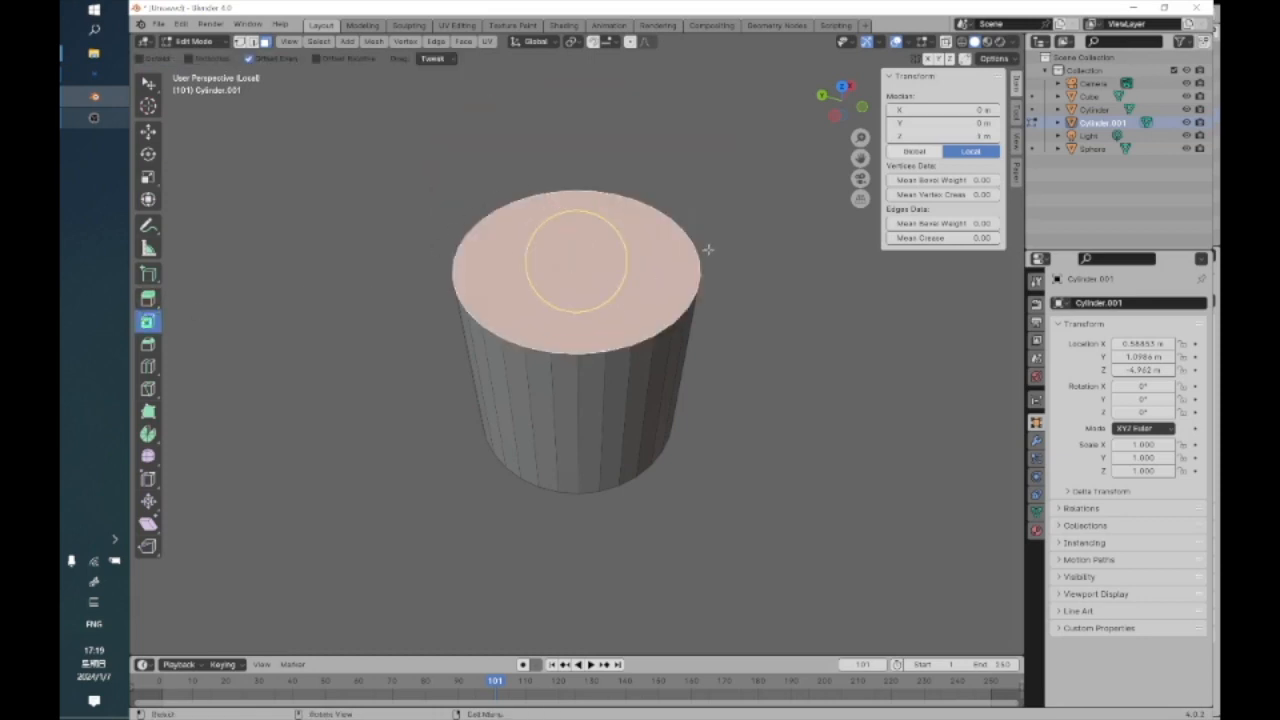
left_click_drag(620, 232, 584, 256)
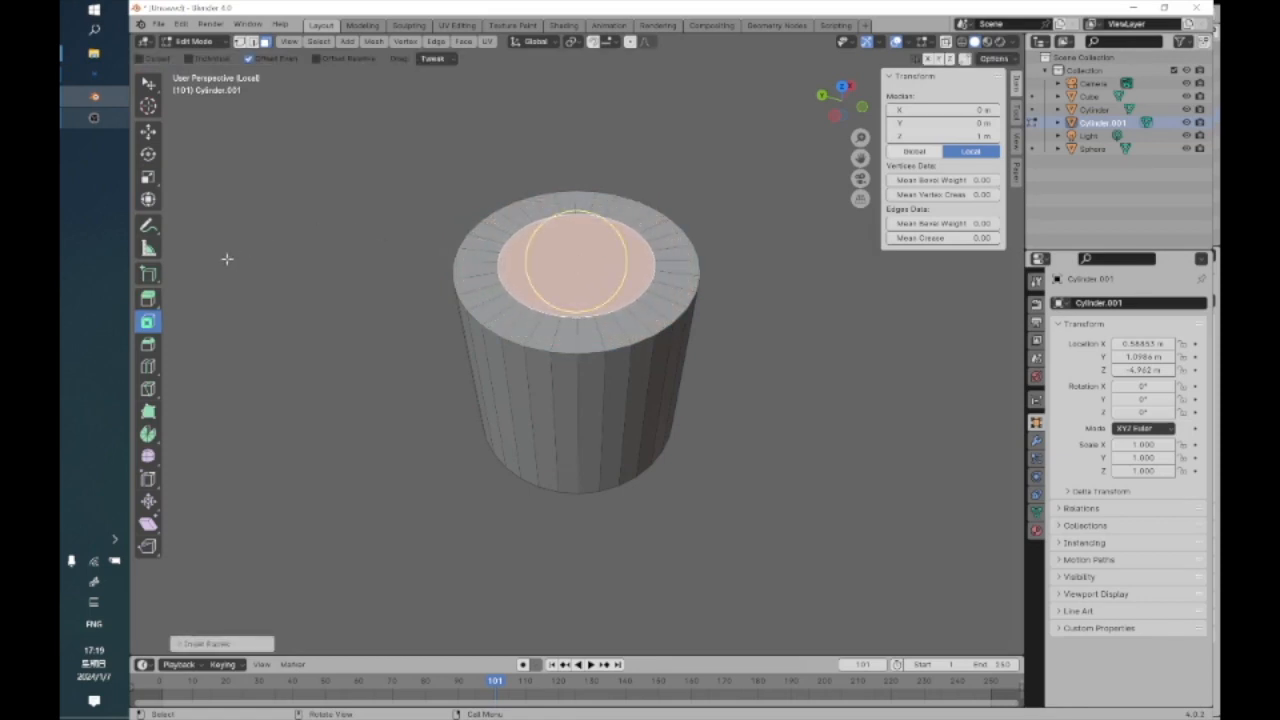
Try moving the inset face straight up along Z without extruding, and undo the move
left_click(148, 134)
left_click_drag(576, 216, 577, 50)
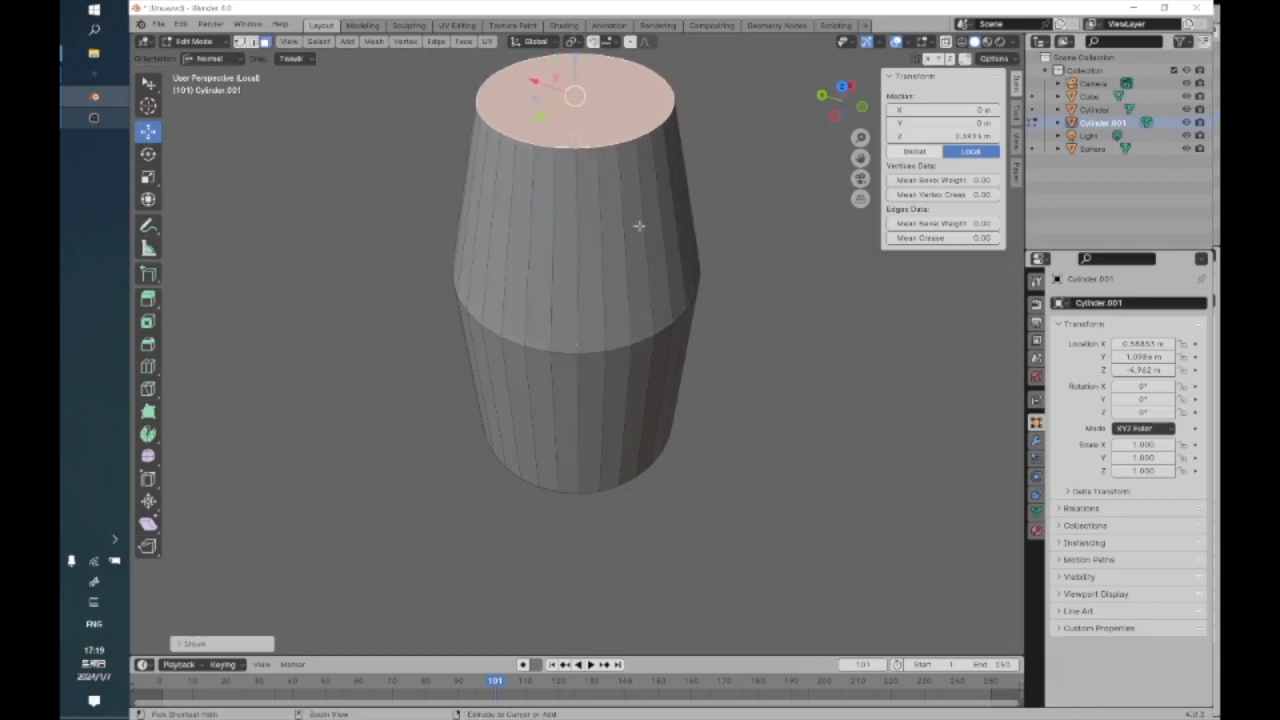
key("ctrl+z")
Extrude the inset circular face upward to about Z 2.02 m, forming a narrower upper cylinder
left_click(148, 298)
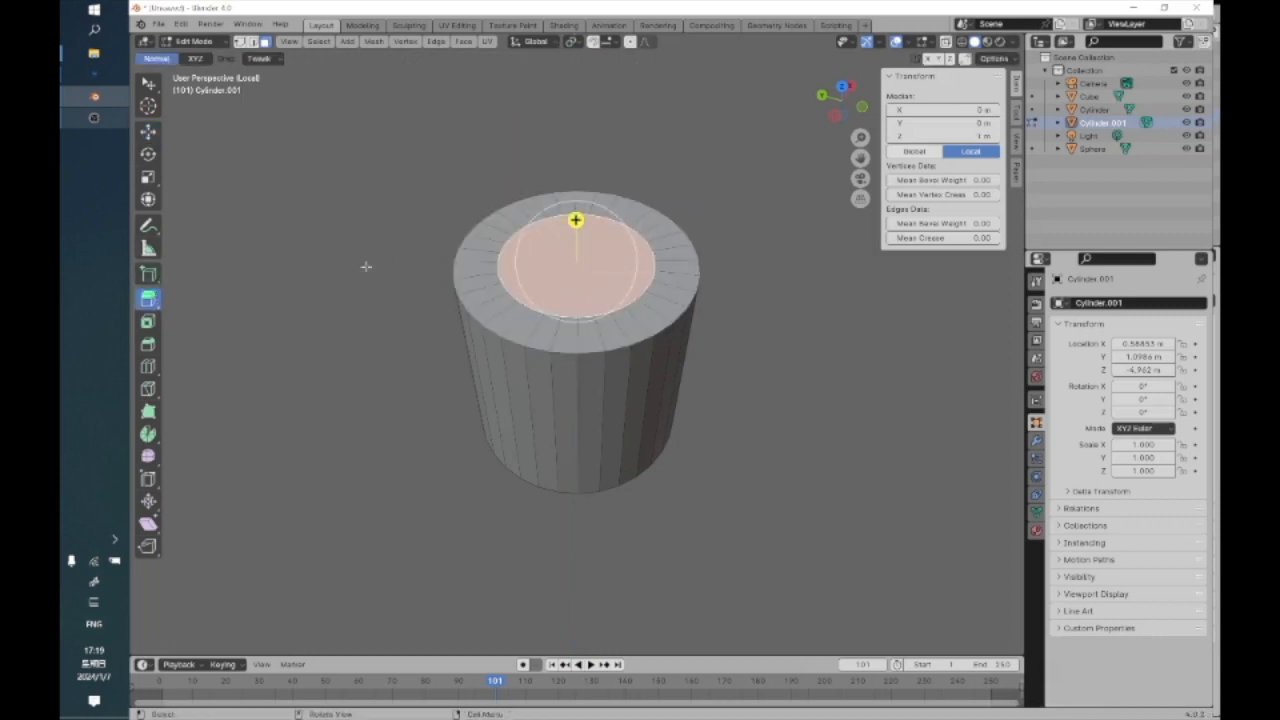
left_click_drag(576, 219, 575, 66)
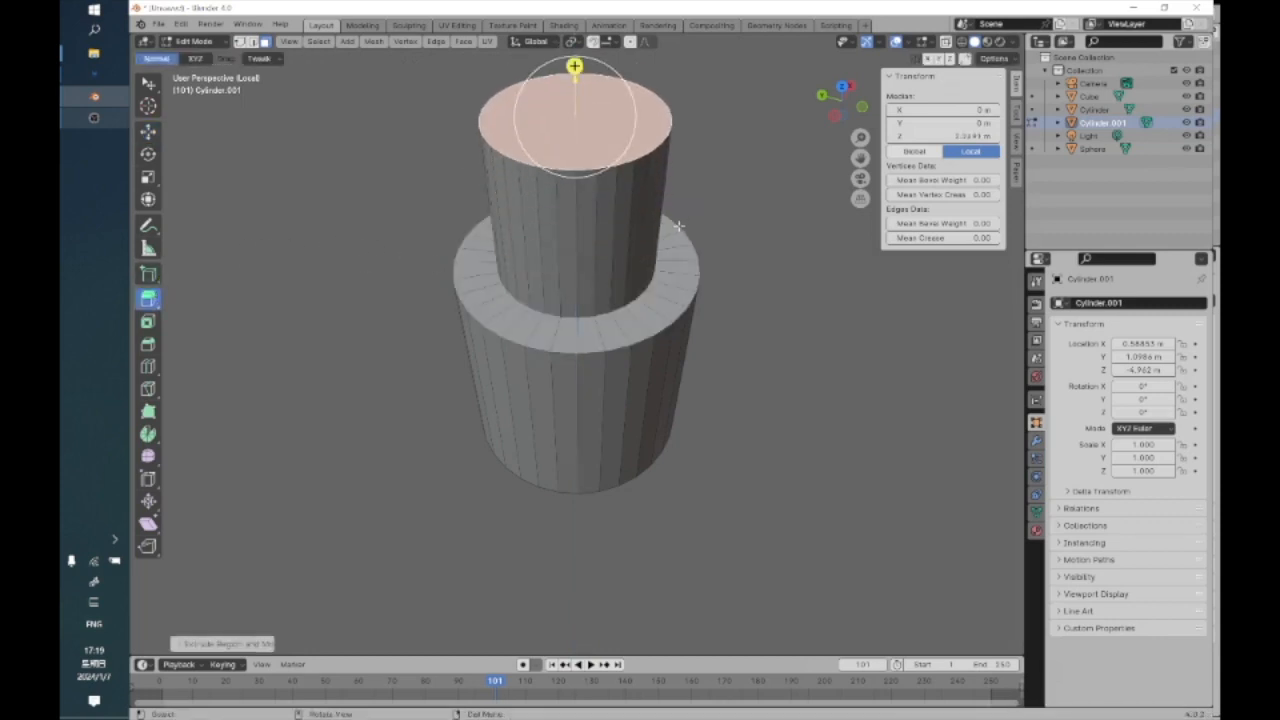
key("ctrl+z")
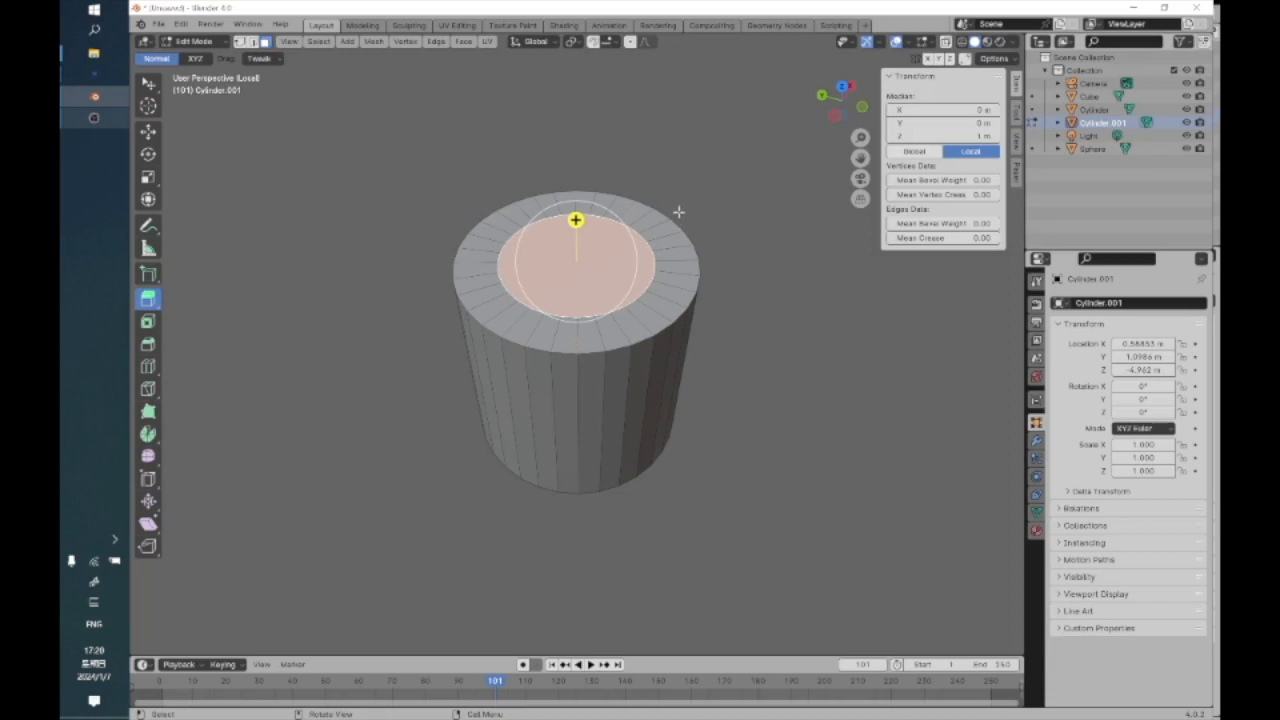
key("e")
left_click(576, 103)
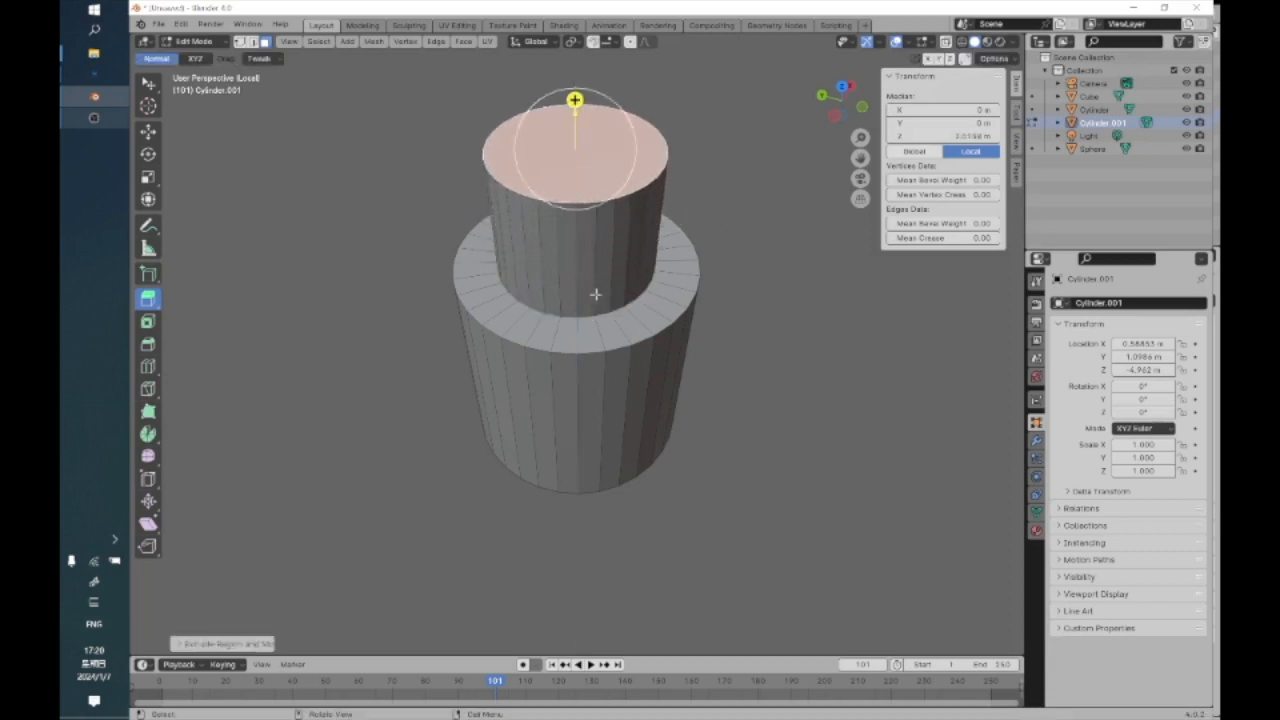
Select a single face on the ring-shaped shoulder and apply a Select Loops command to it
left_click(611, 293)
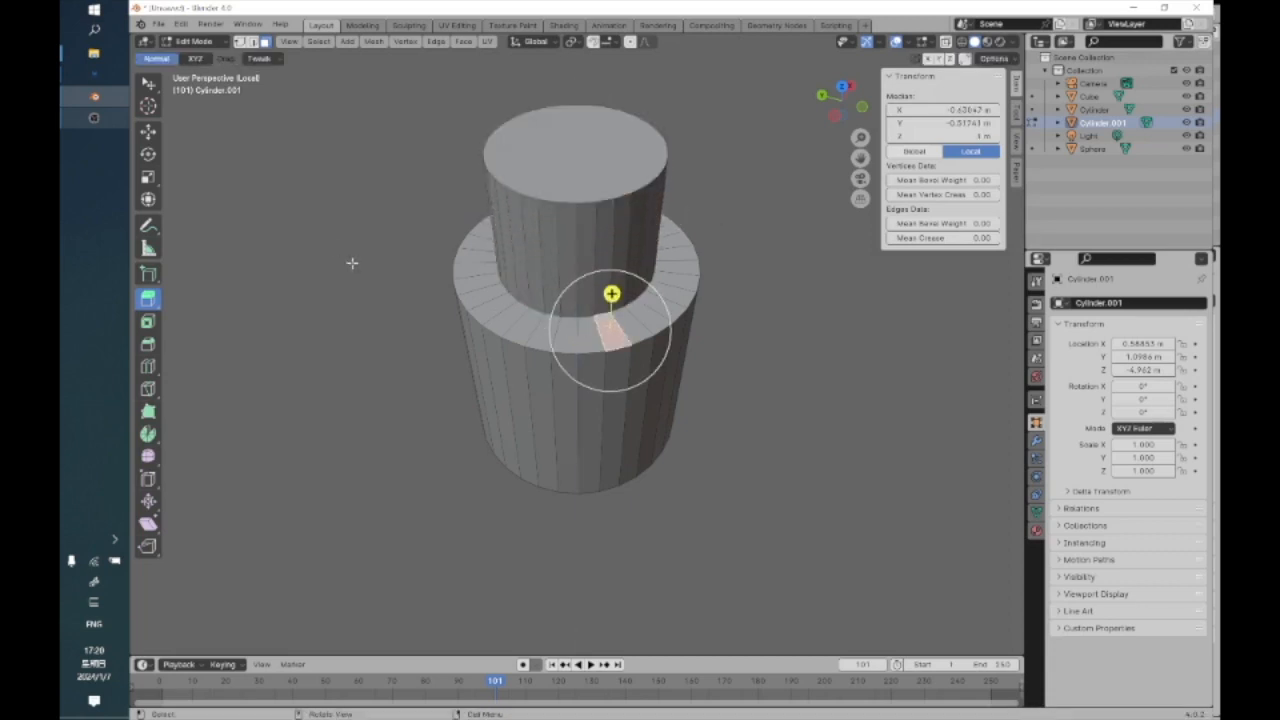
left_click(148, 82)
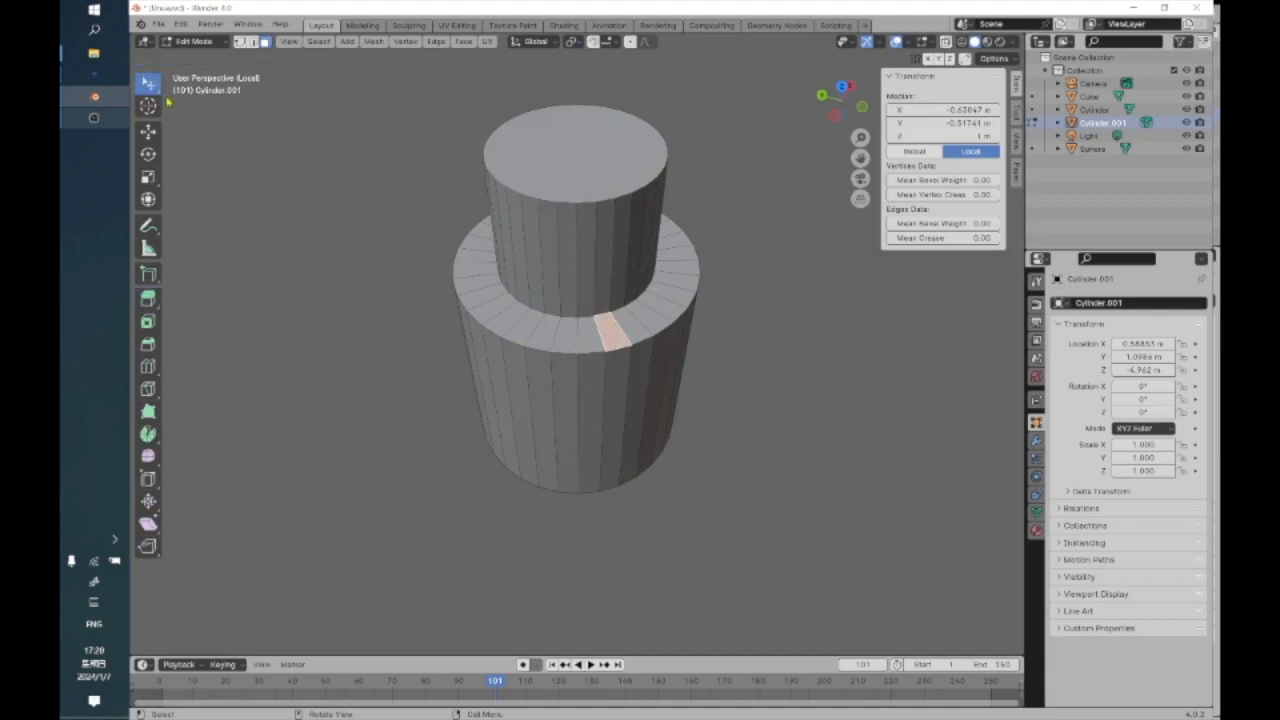
left_click(533, 326)
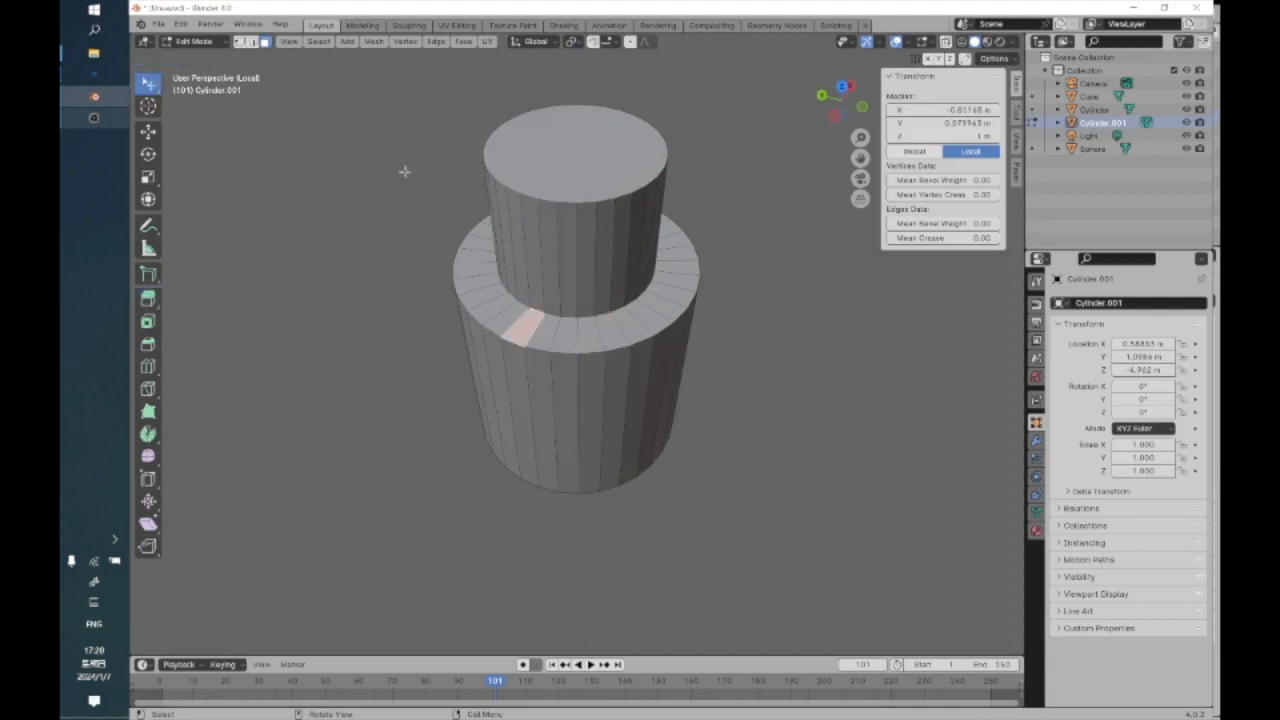
left_click(319, 42)
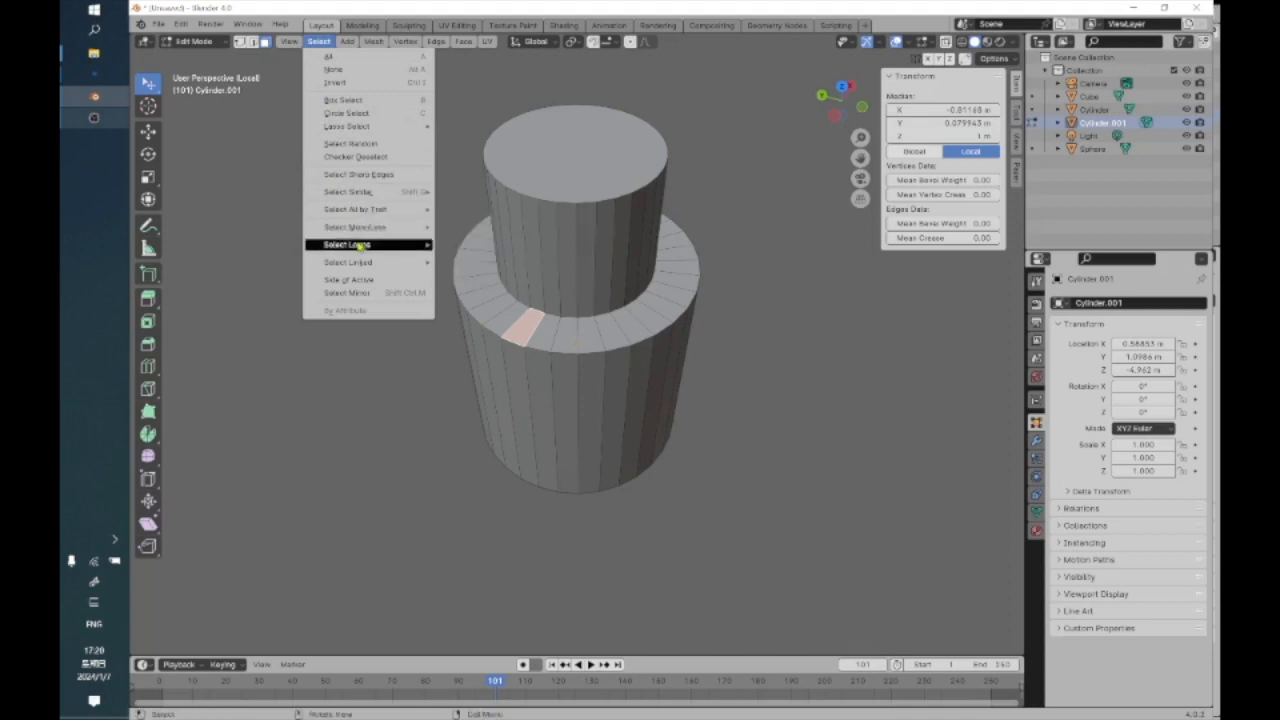
mouse_move(392, 245)
left_click(483, 256)
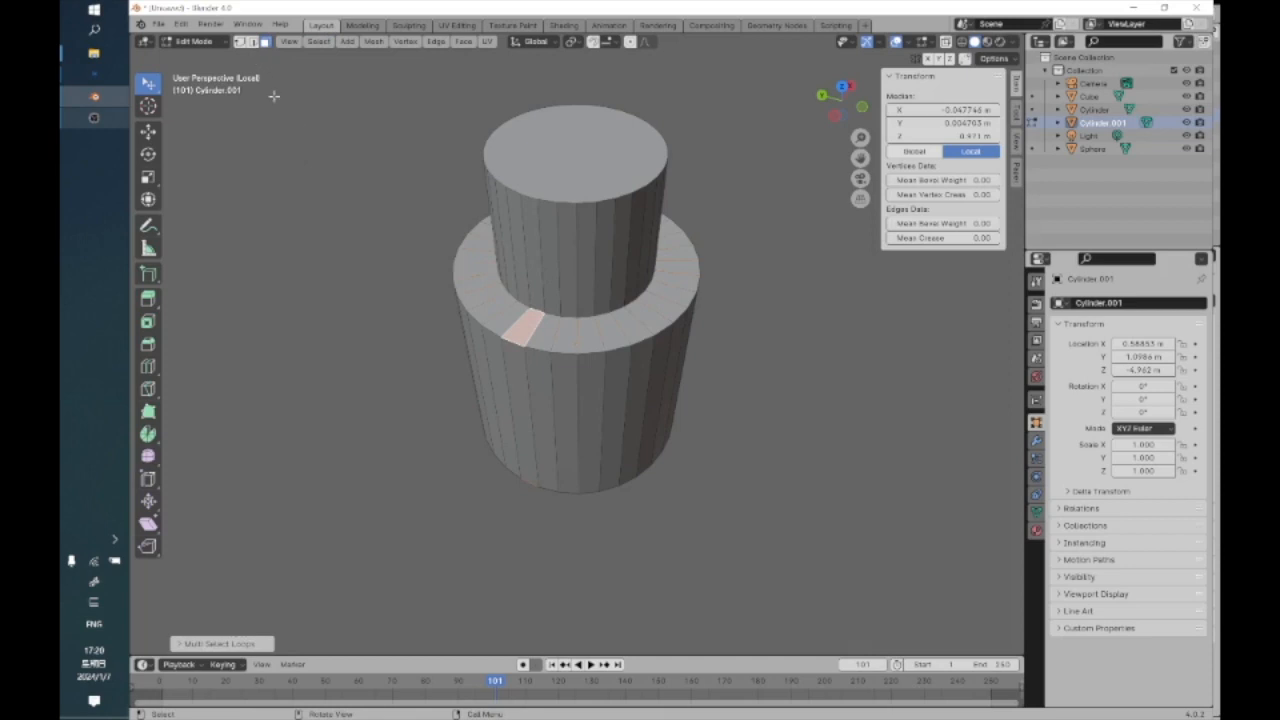
Try extending the face selection from the shoulder down the lower cylinder's side, clear it, and select a neighbouring shoulder face
left_click(512, 342, "alt+shift")
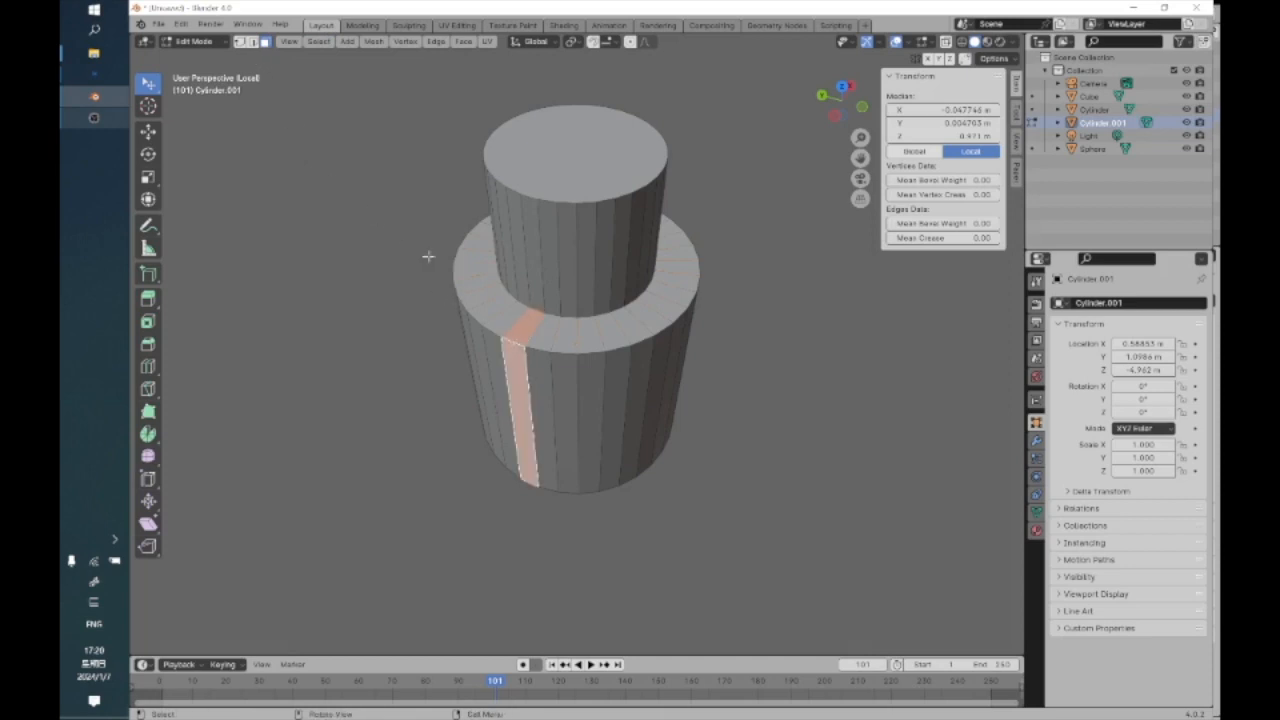
left_click(515, 342, "shift")
left_click(521, 360, "shift")
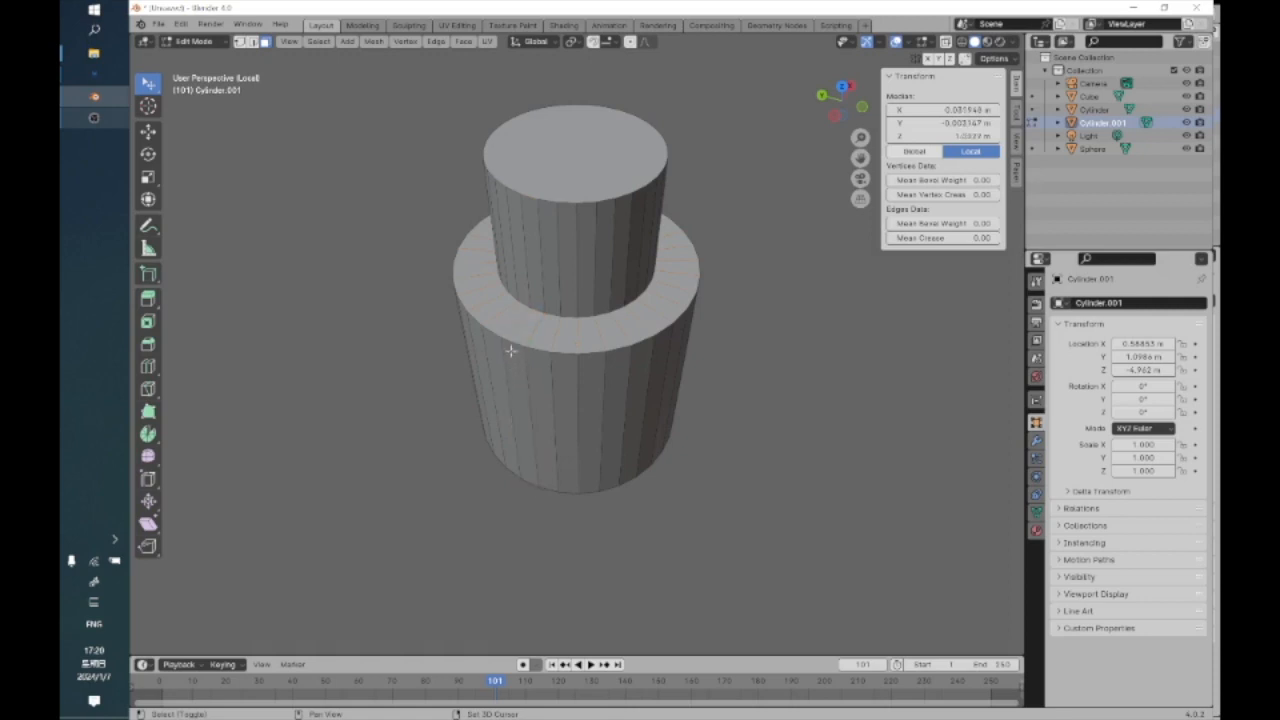
left_click(533, 335, "shift")
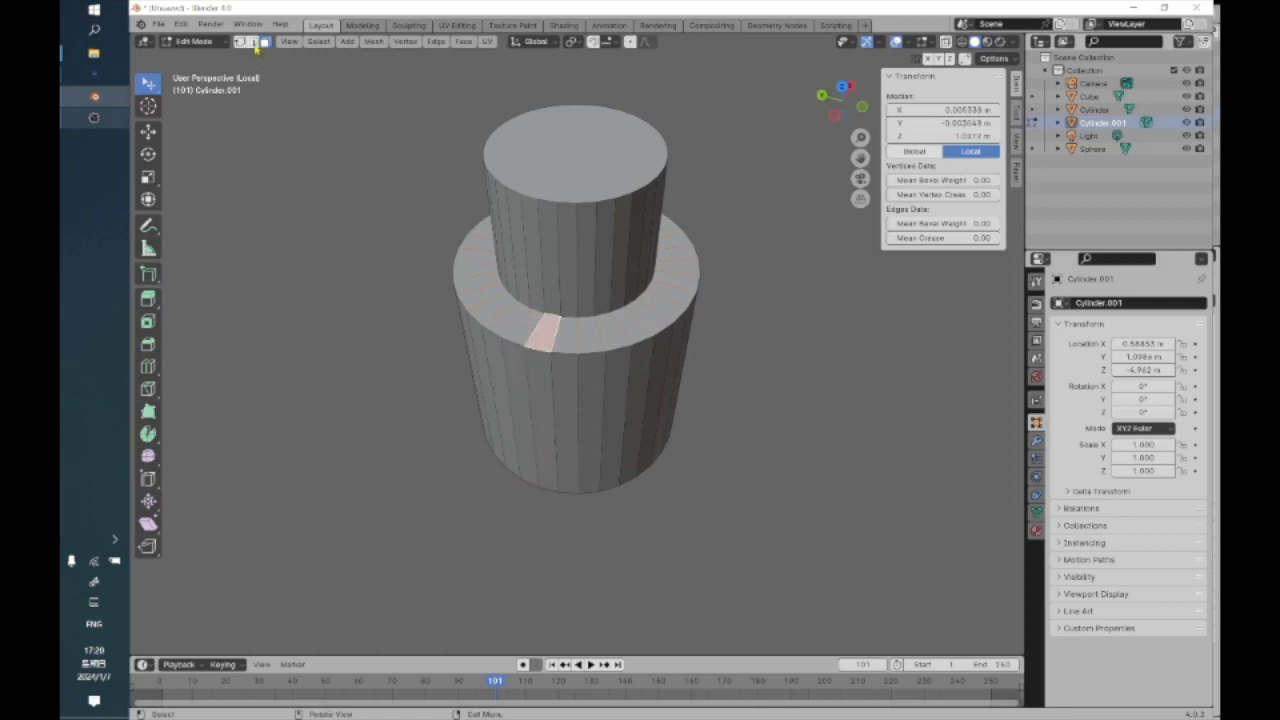
Try adding a few neighbouring shoulder edges to the selection in edge select mode and dissolving them
left_click(531, 337, "alt+shift")
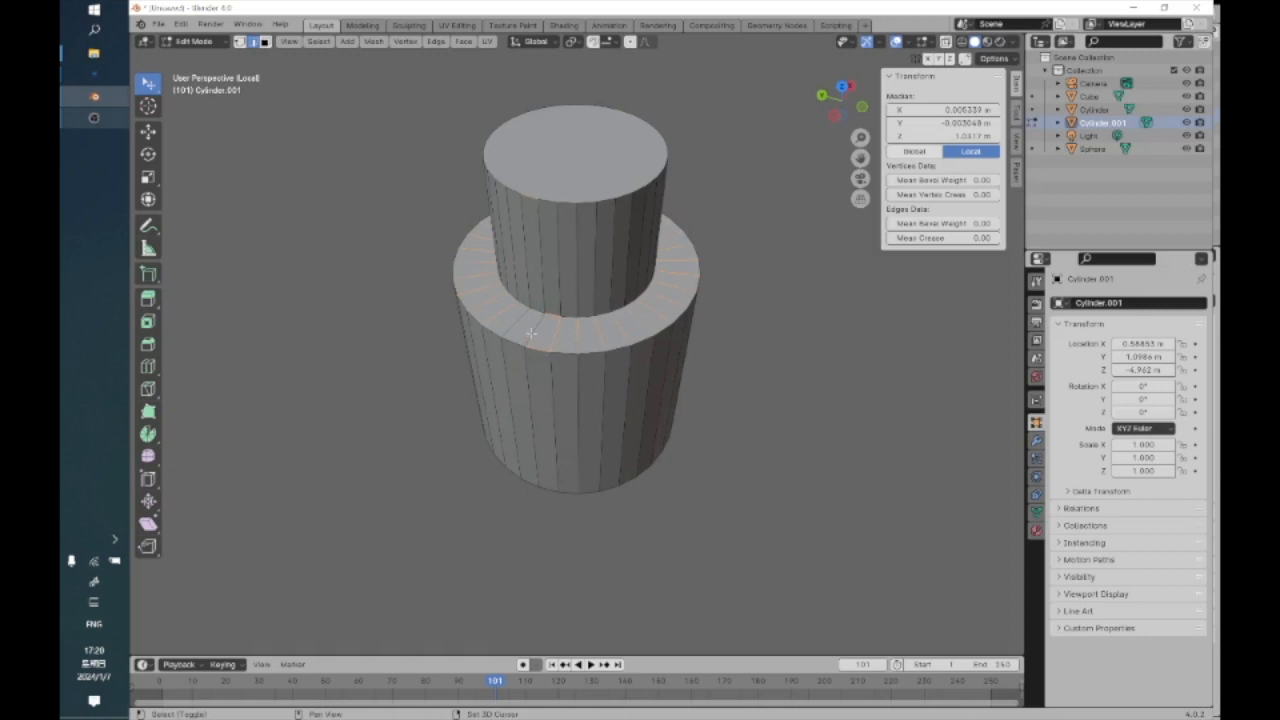
left_click(524, 330, "shift")
left_click(514, 321, "shift")
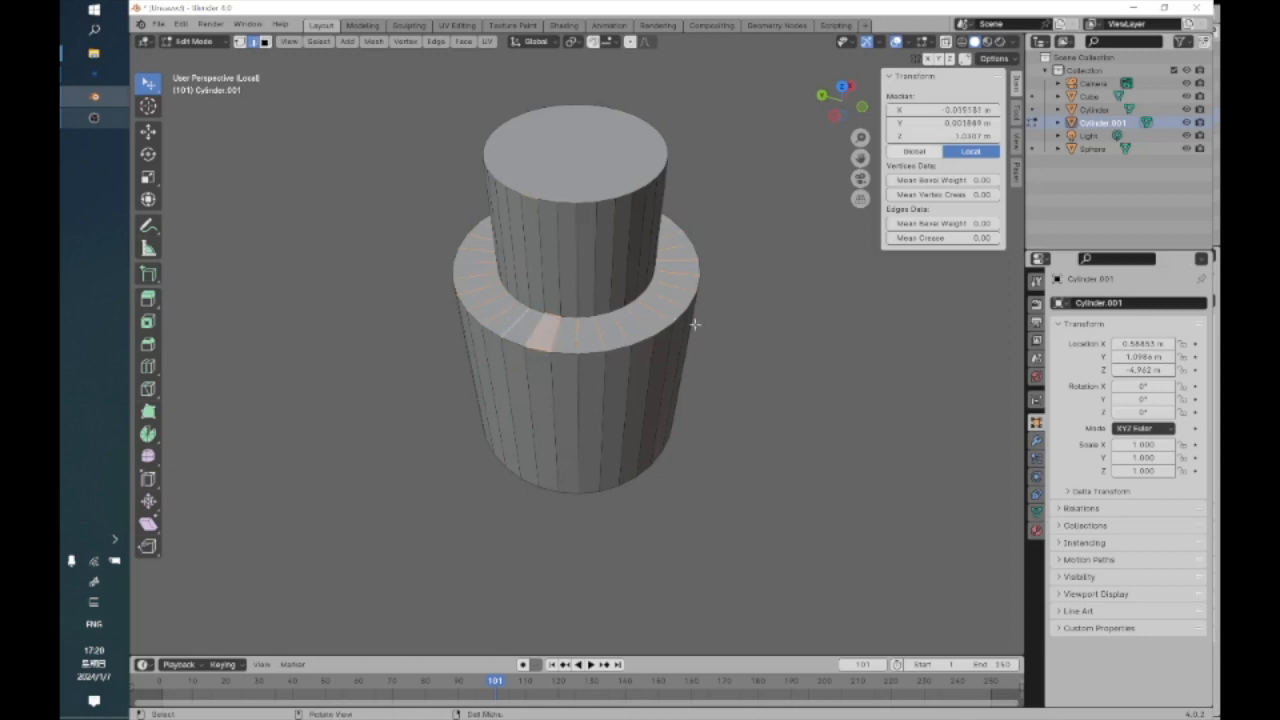
left_click(554, 335, "shift")
left_click(554, 335, "shift")
middle_click_drag(632, 434, 680, 355)
key("ctrl+e")
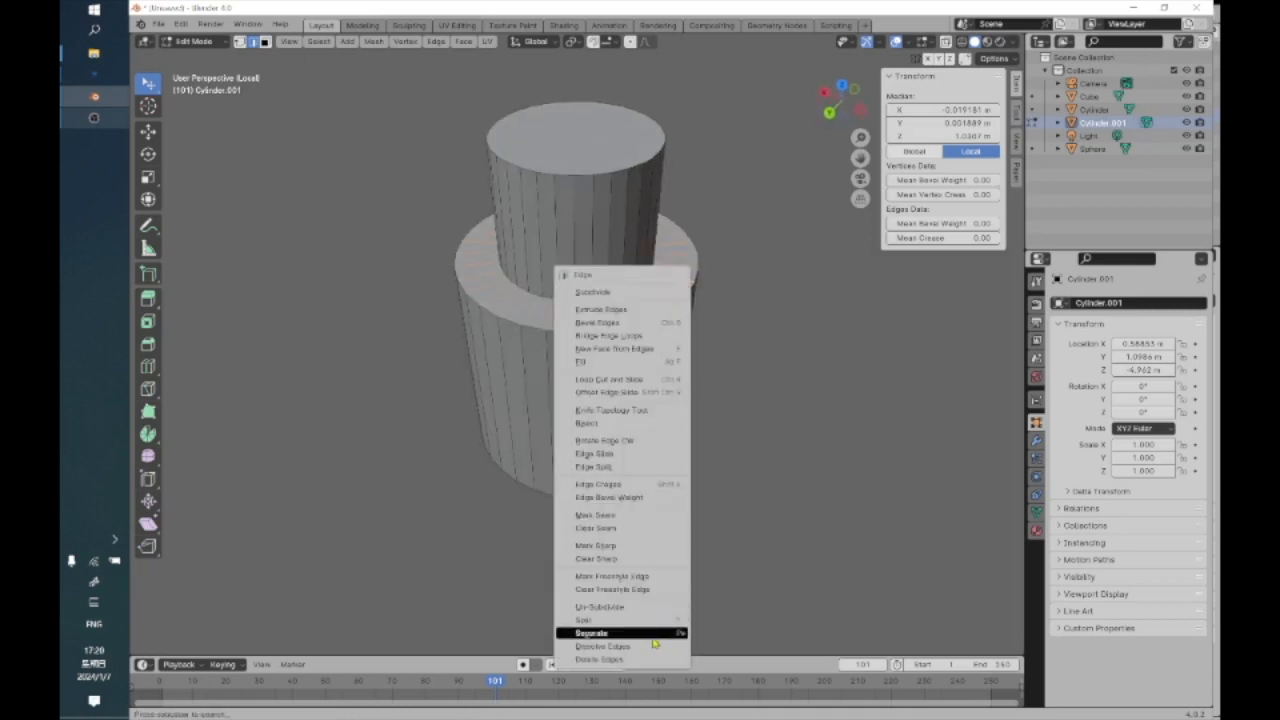
left_click(652, 646)
middle_click_drag(672, 609, 627, 500)
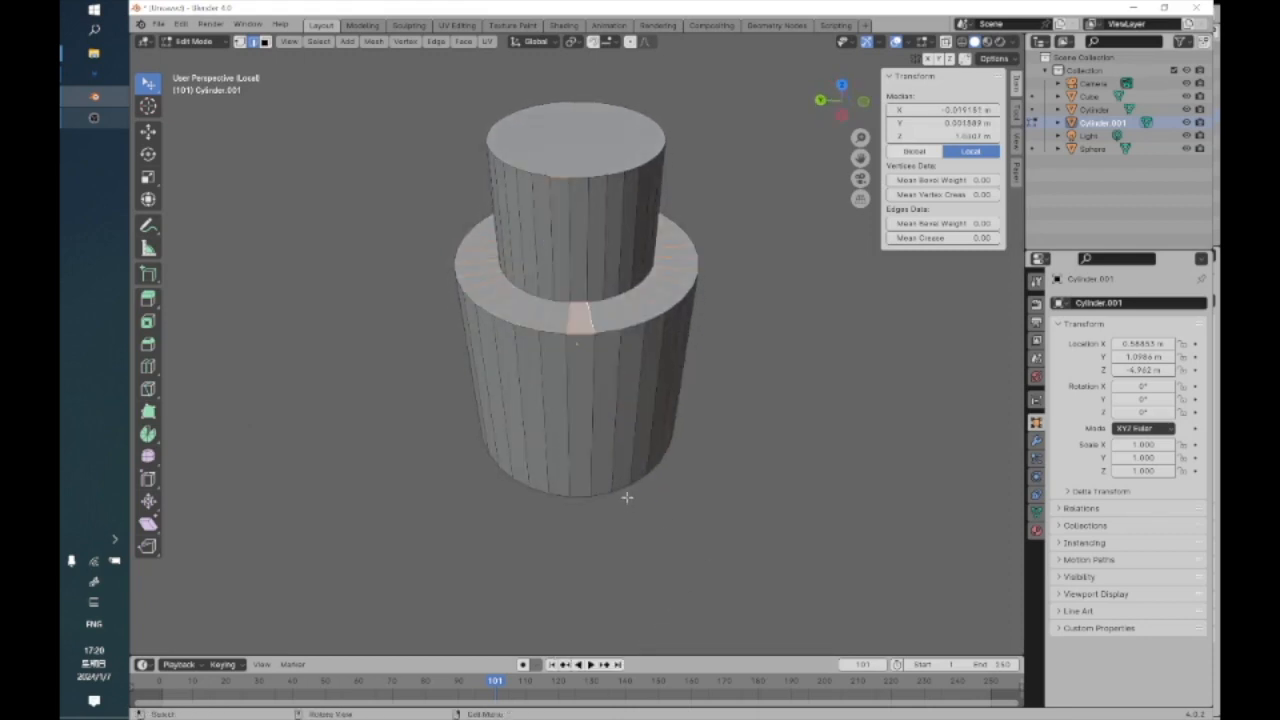
Select the complete ring of radial edges on the shoulder between the lower and upper cylinders
left_click(585, 334, "shift")
left_click(564, 174, "shift")
left_click_drag(586, 286, 731, 297, "alt")
left_click_drag(562, 345, 656, 309, "alt")
left_click_drag(574, 313, 679, 410, "alt")
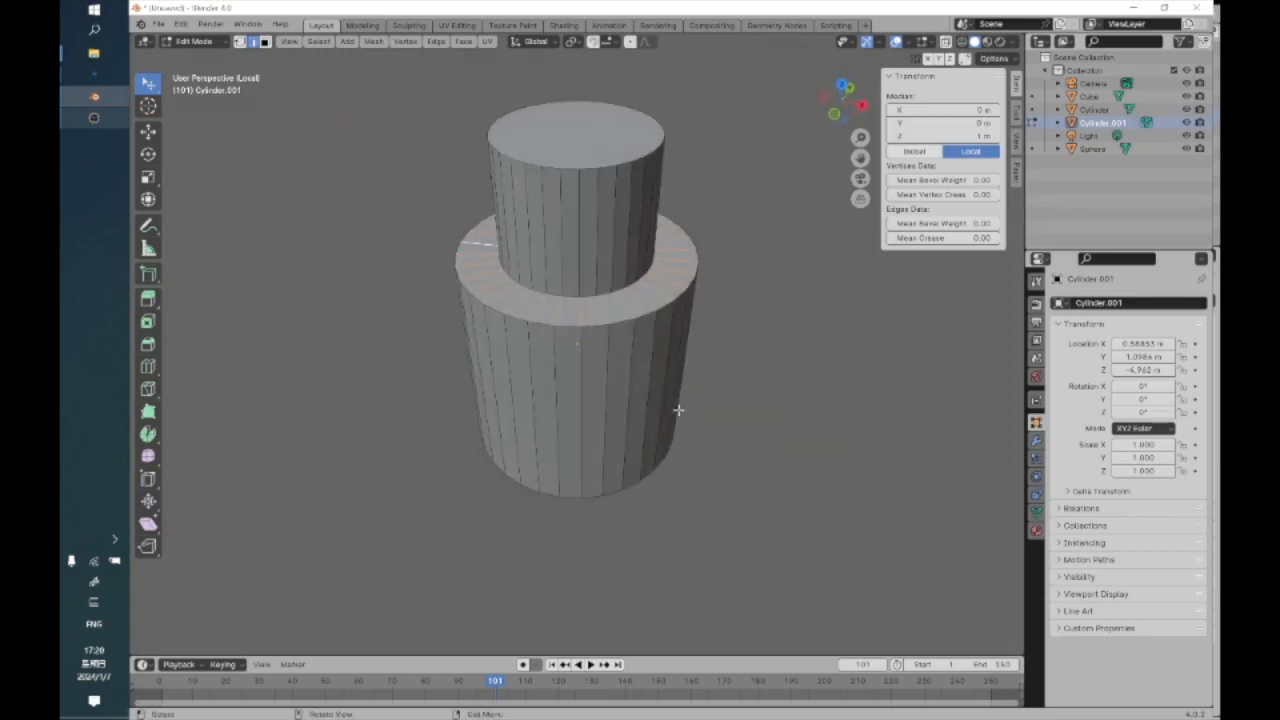
Try Dissolve Edges on the selected radial shoulder edges, inspect the merged ring face, and undo the dissolve
key("ctrl+e")
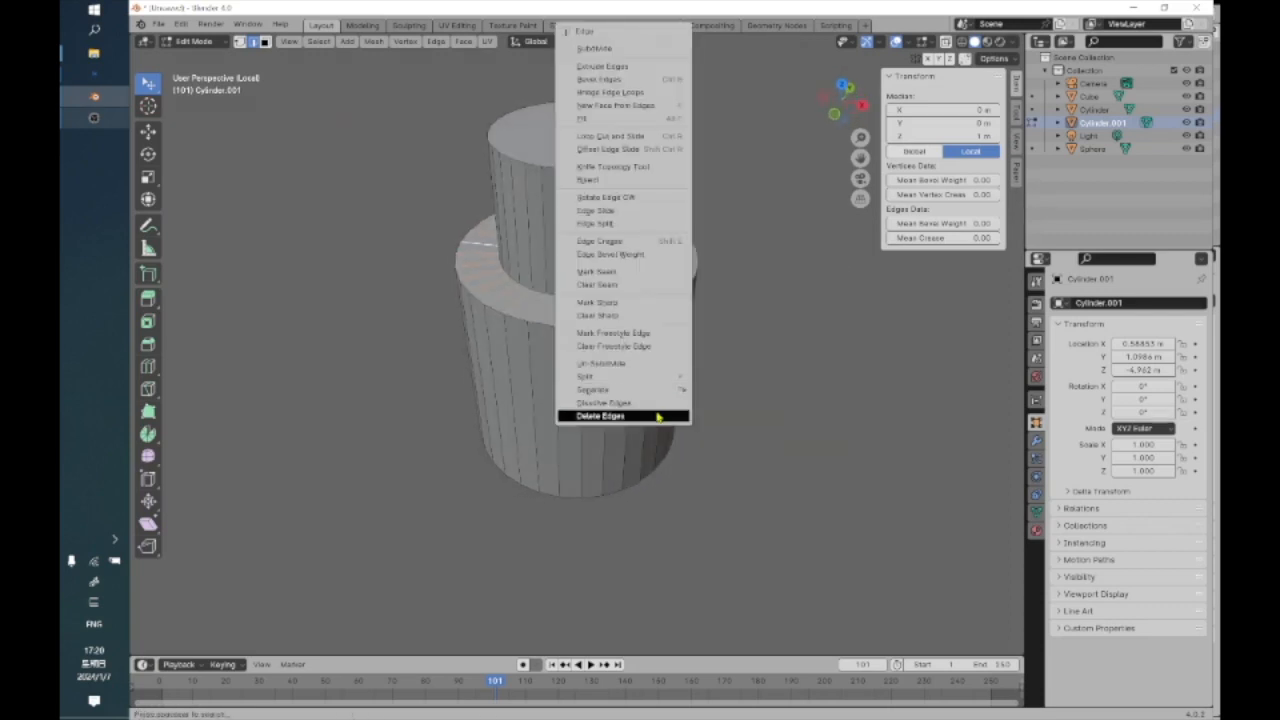
left_click(655, 402)
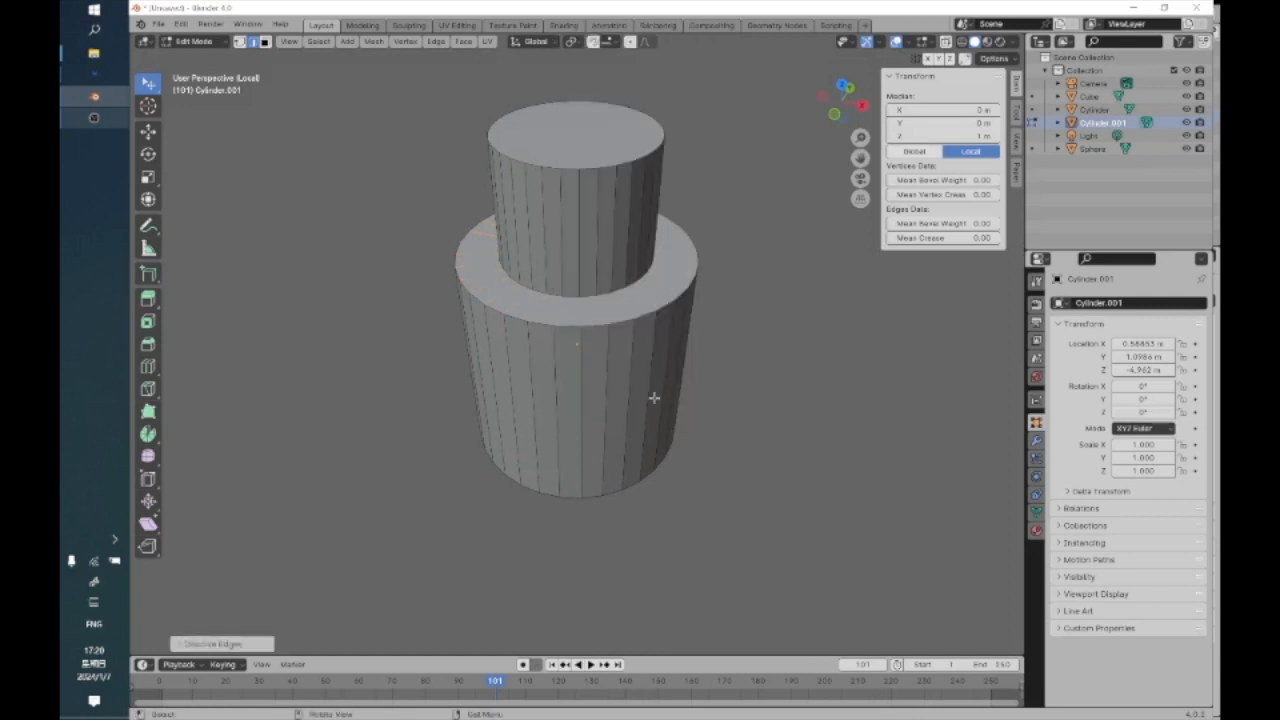
left_click_drag(653, 398, 636, 460, "alt")
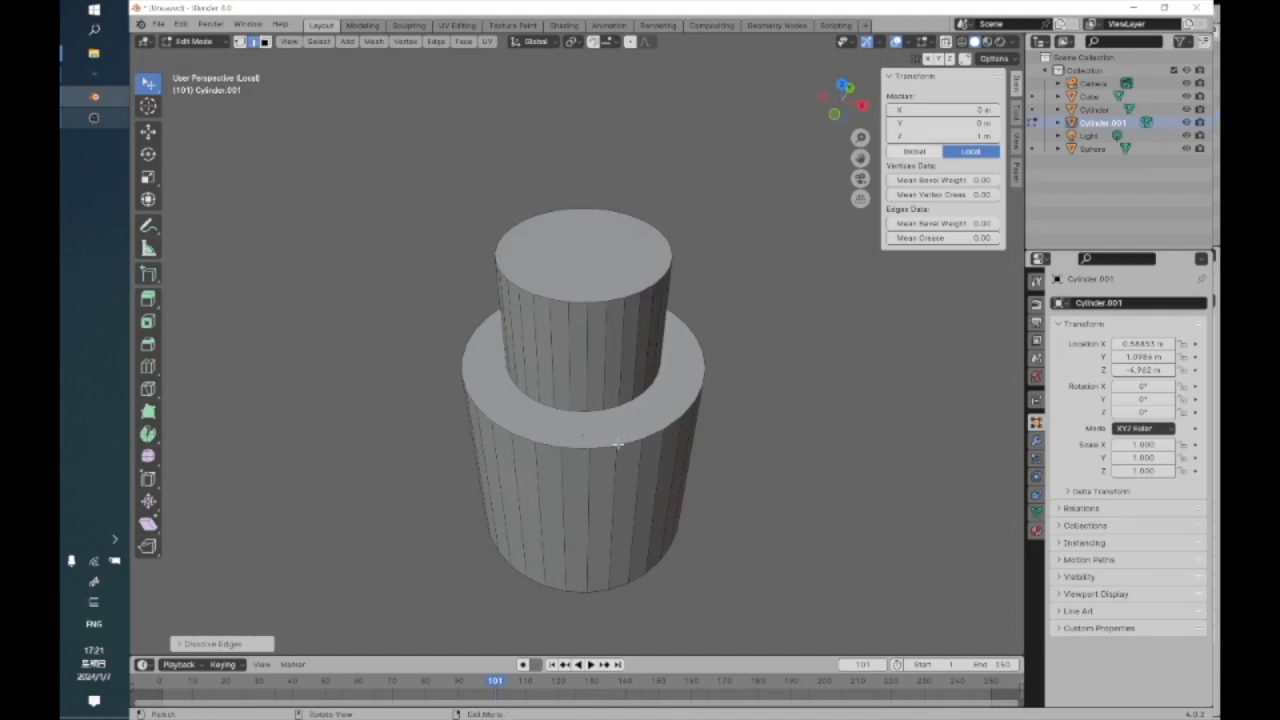
left_click_drag(614, 483, 609, 469, "alt")
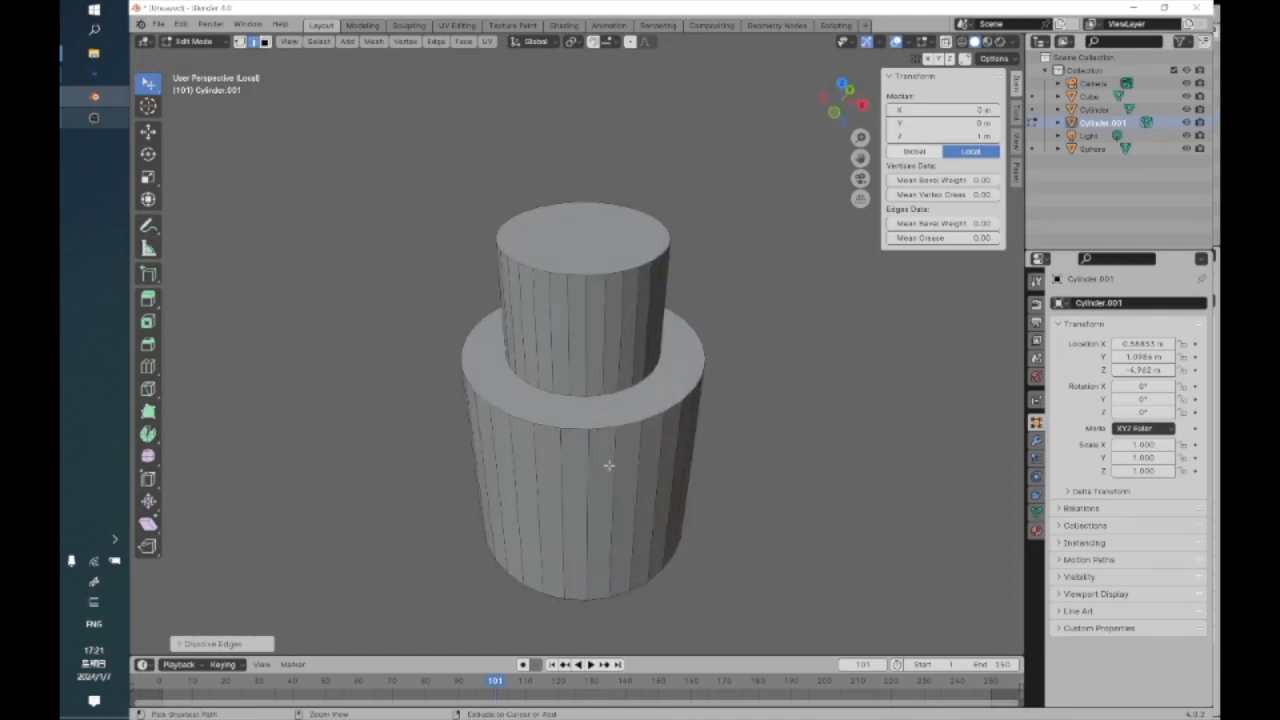
key("ctrl+z")
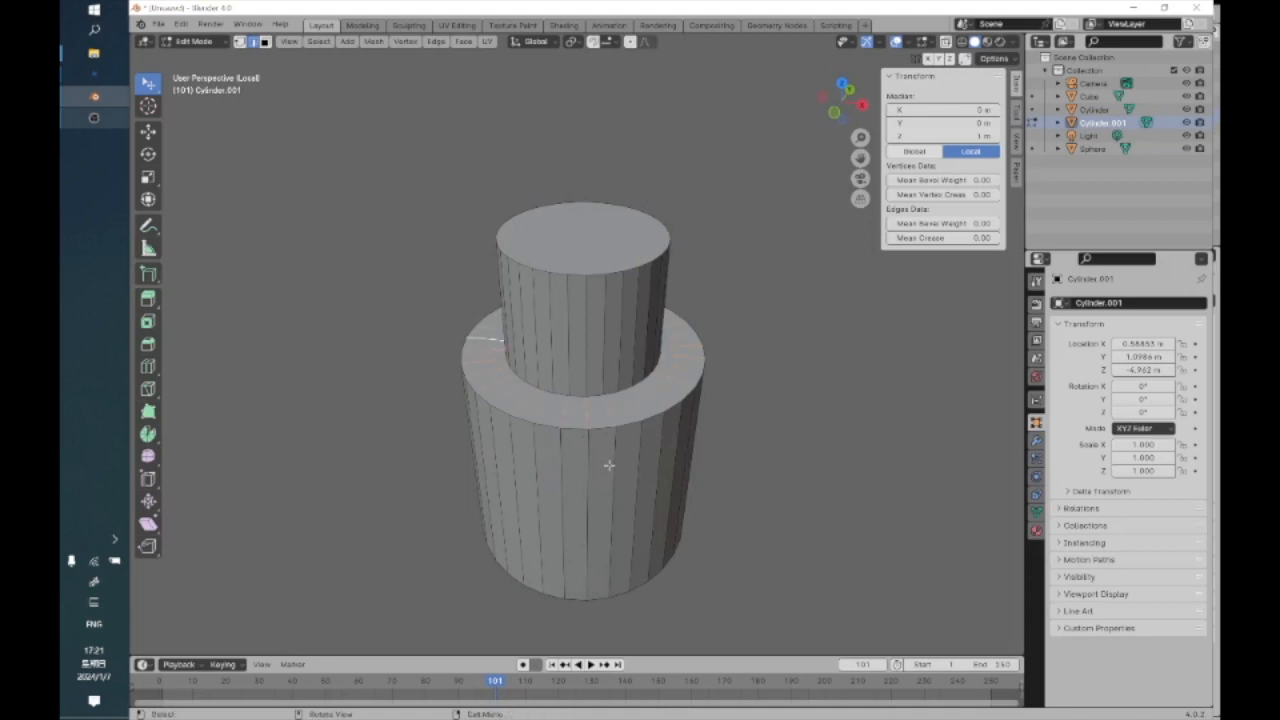
Try Delete Edges on the selected radial shoulder edges, inspect the open mesh, and undo the deletion
left_click(436, 41)
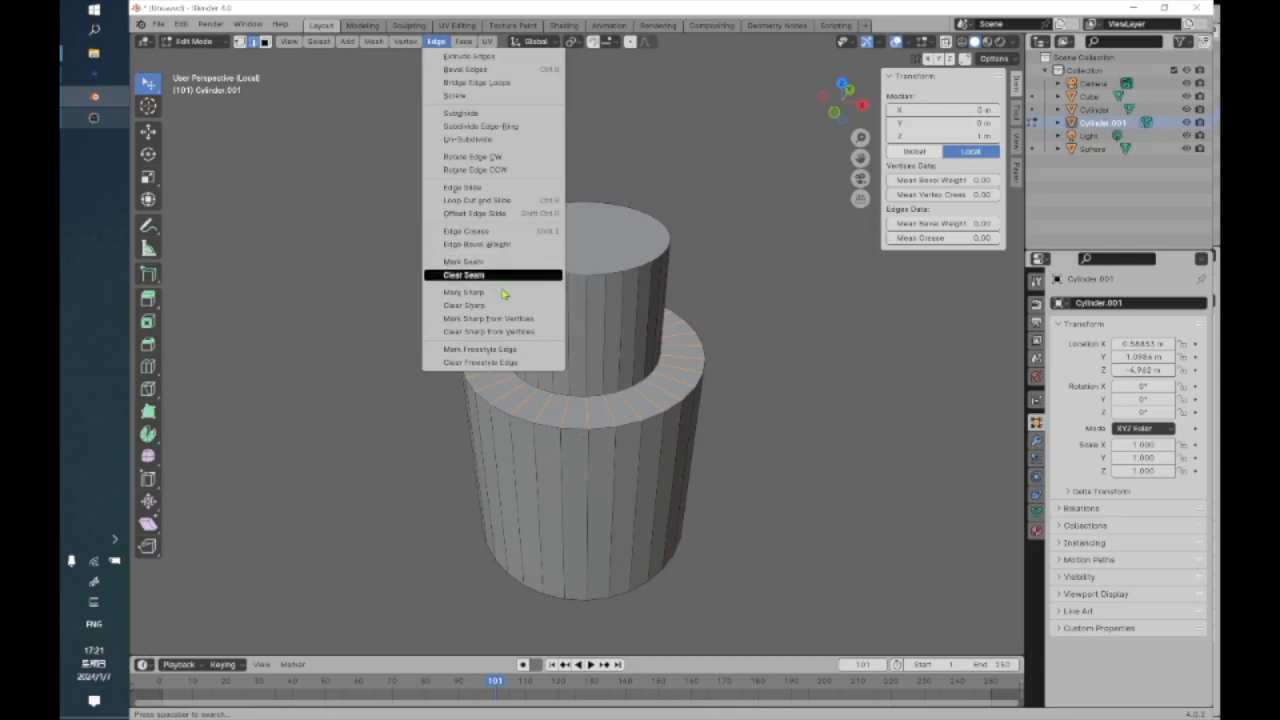
left_click(405, 42)
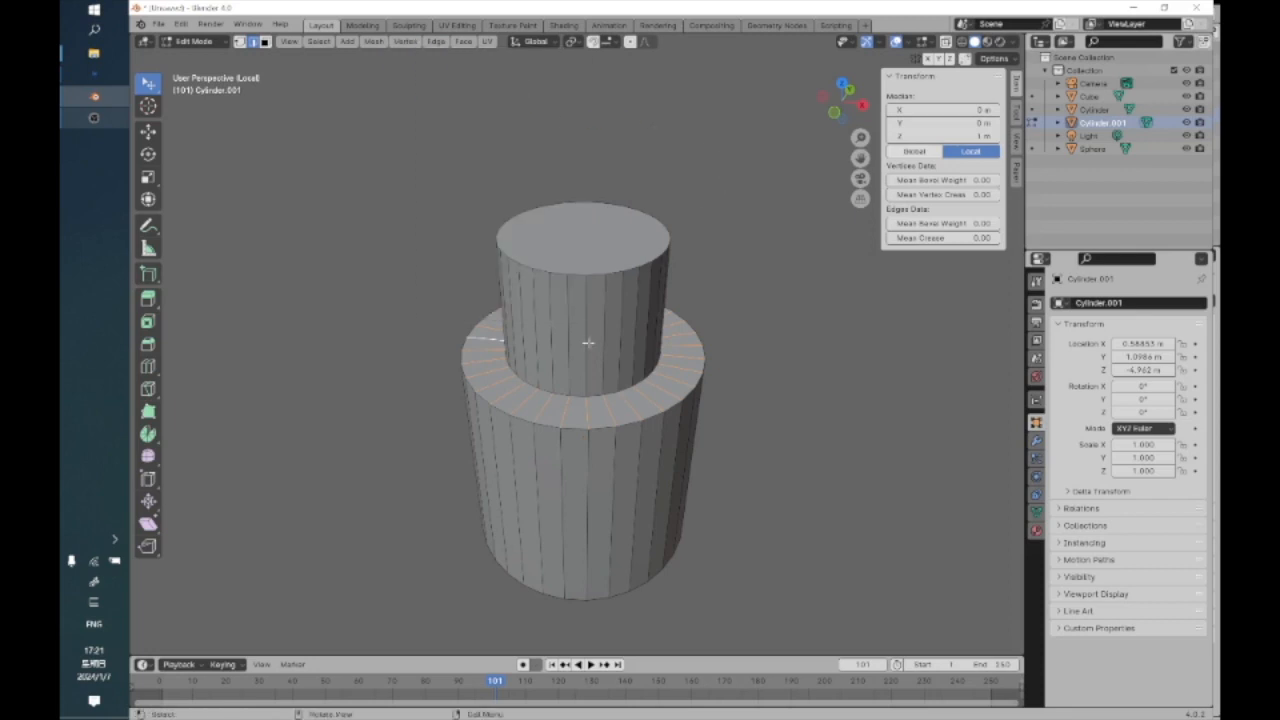
key("ctrl+e")
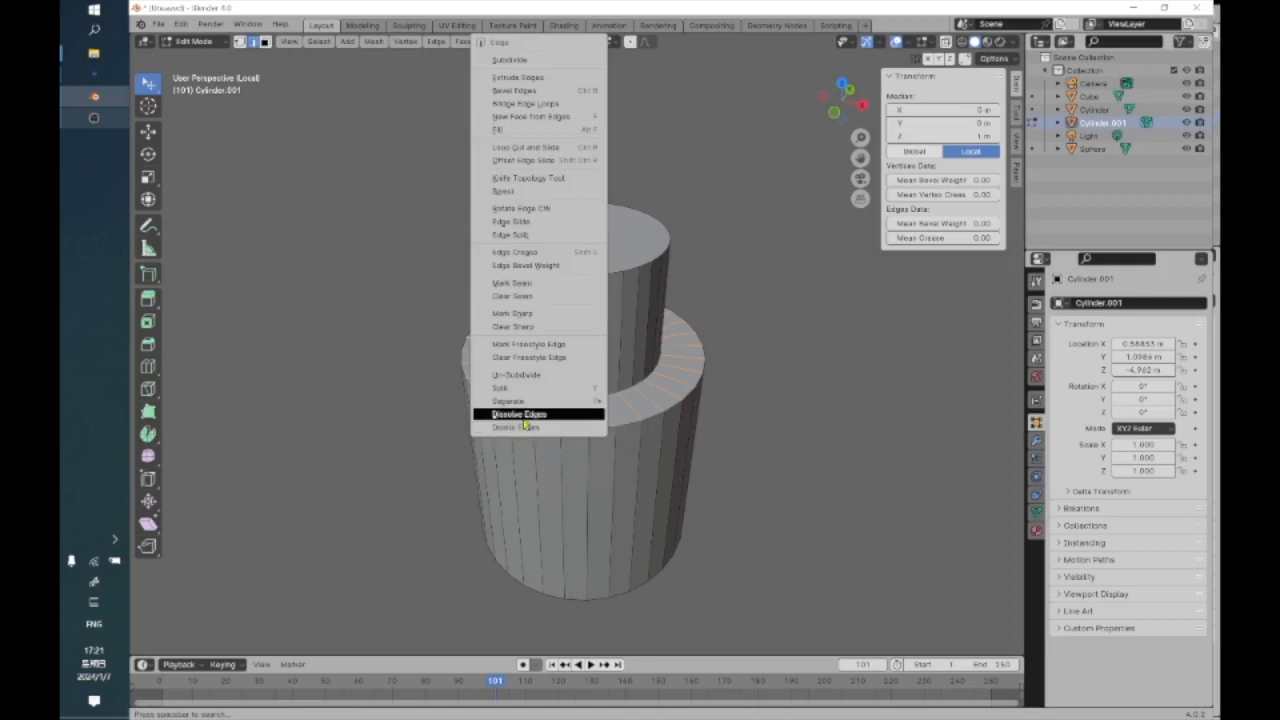
left_click(522, 427)
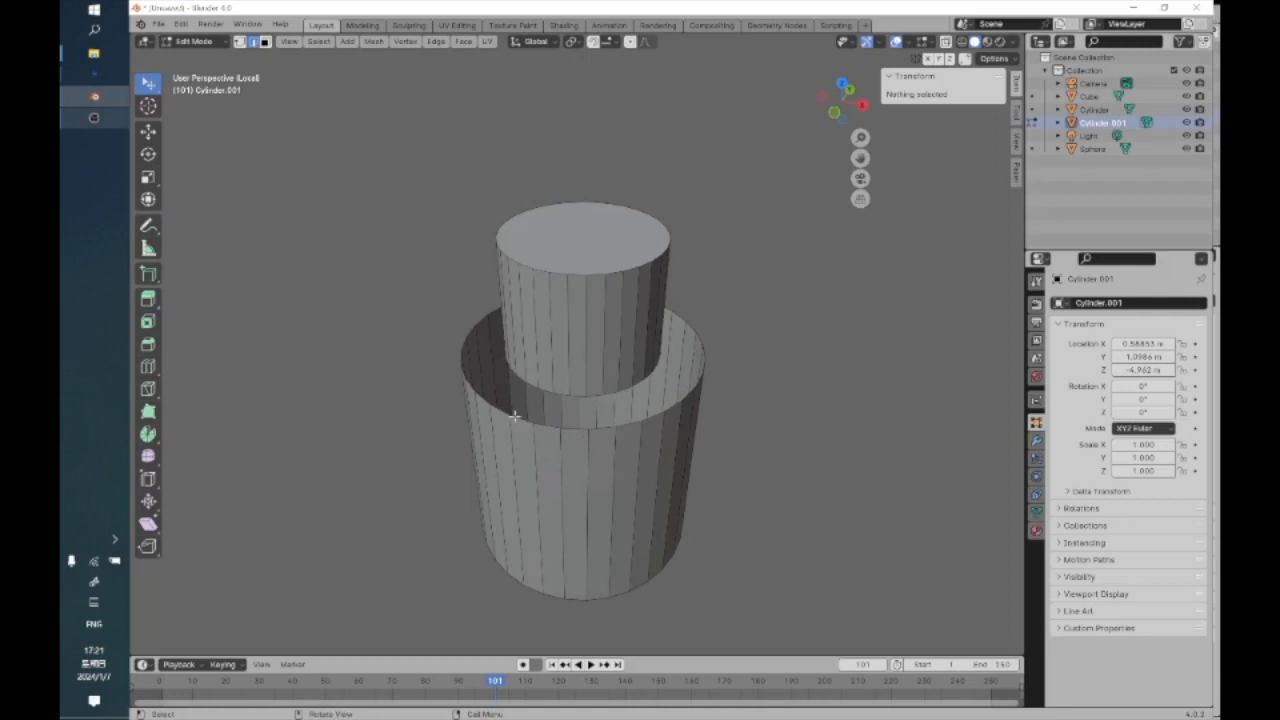
middle_click_drag(514, 416, 462, 432)
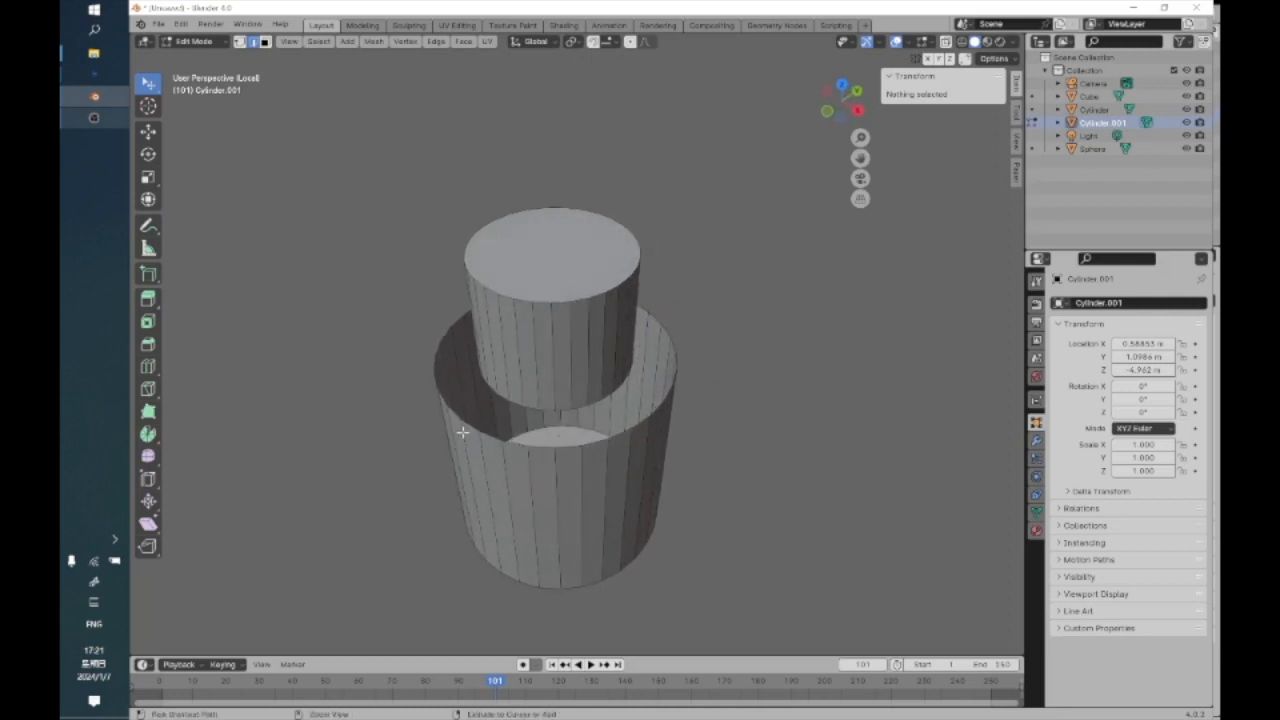
left_click(462, 432, "ctrl+alt")
Dissolve the selected radial edges so the shoulder becomes one ring-shaped face
key("ctrl+e")
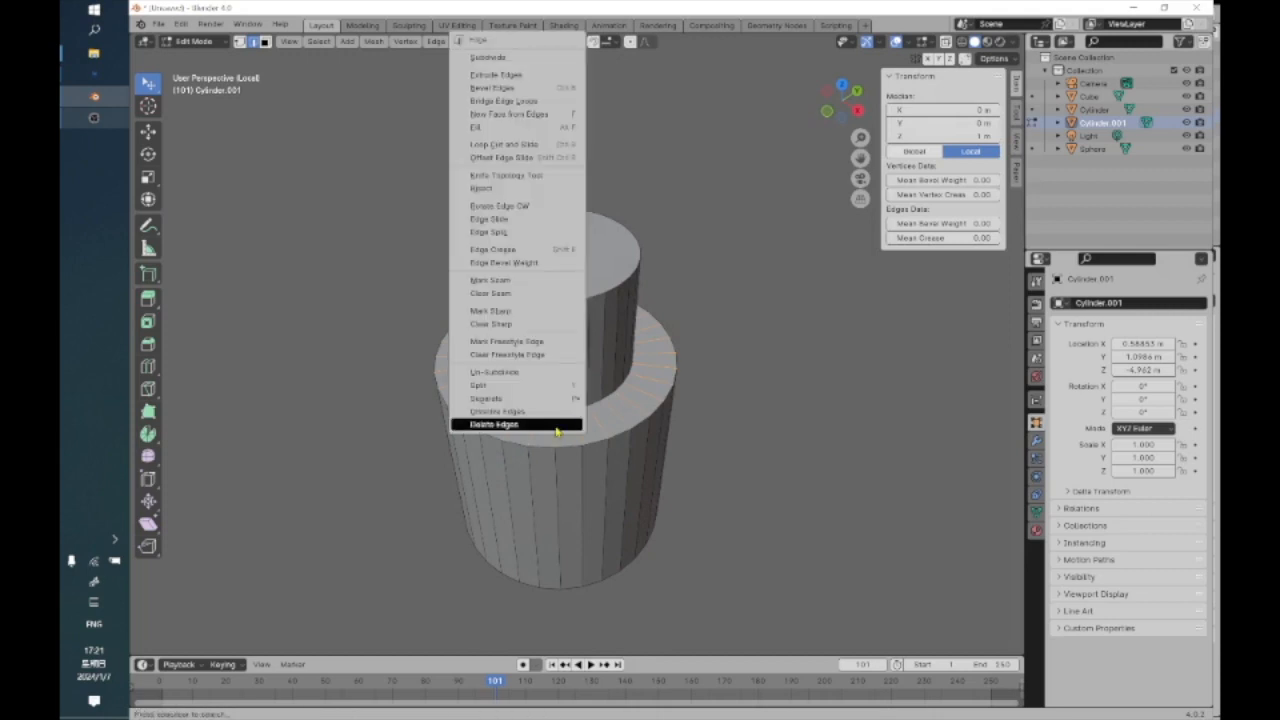
left_click(555, 425)
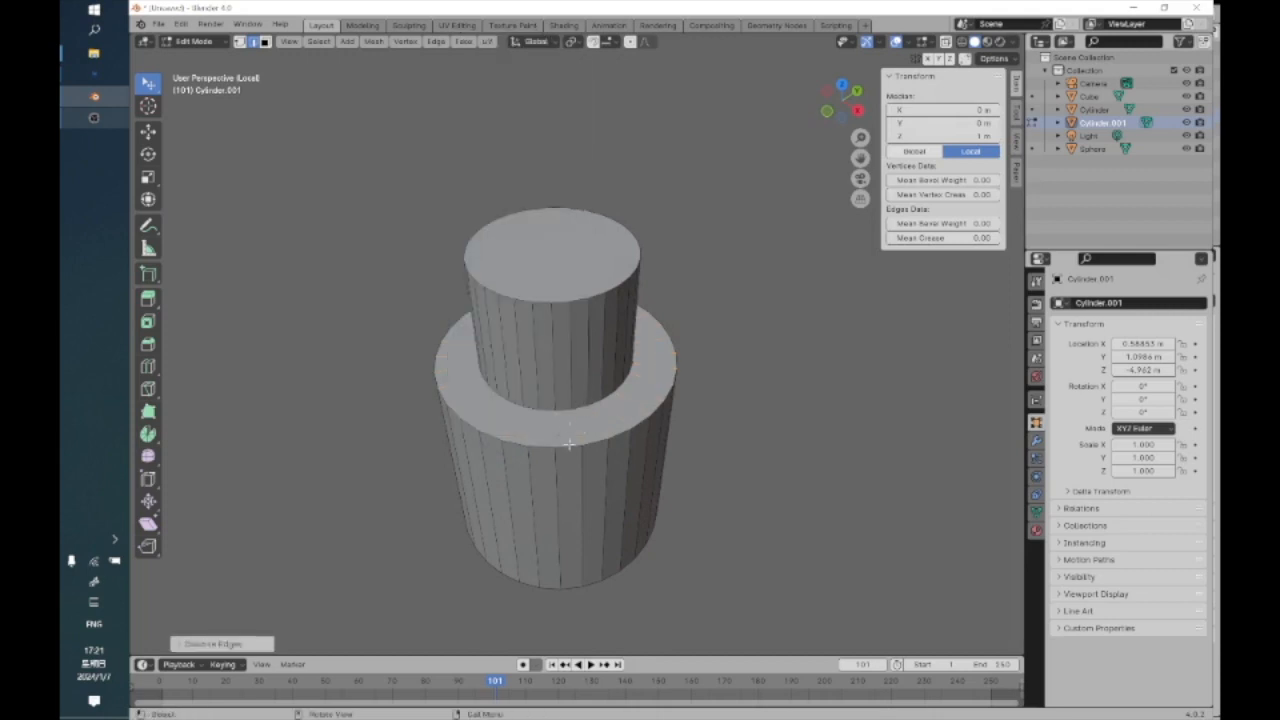
Try dissolving four adjacent vertical edges on the lower cylinder's side, inspect the flattened side, and undo the dissolve
left_click(580, 476)
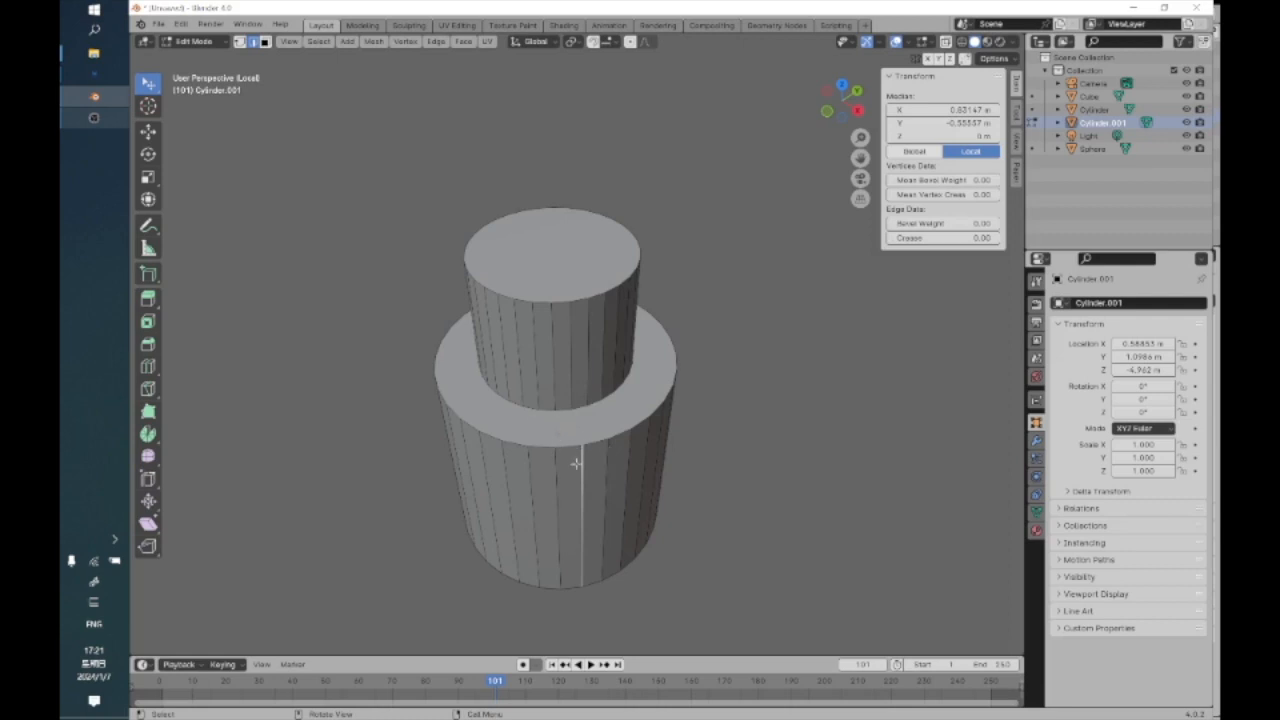
left_click(555, 465, "shift")
left_click(531, 467, "shift")
left_click(507, 466, "shift")
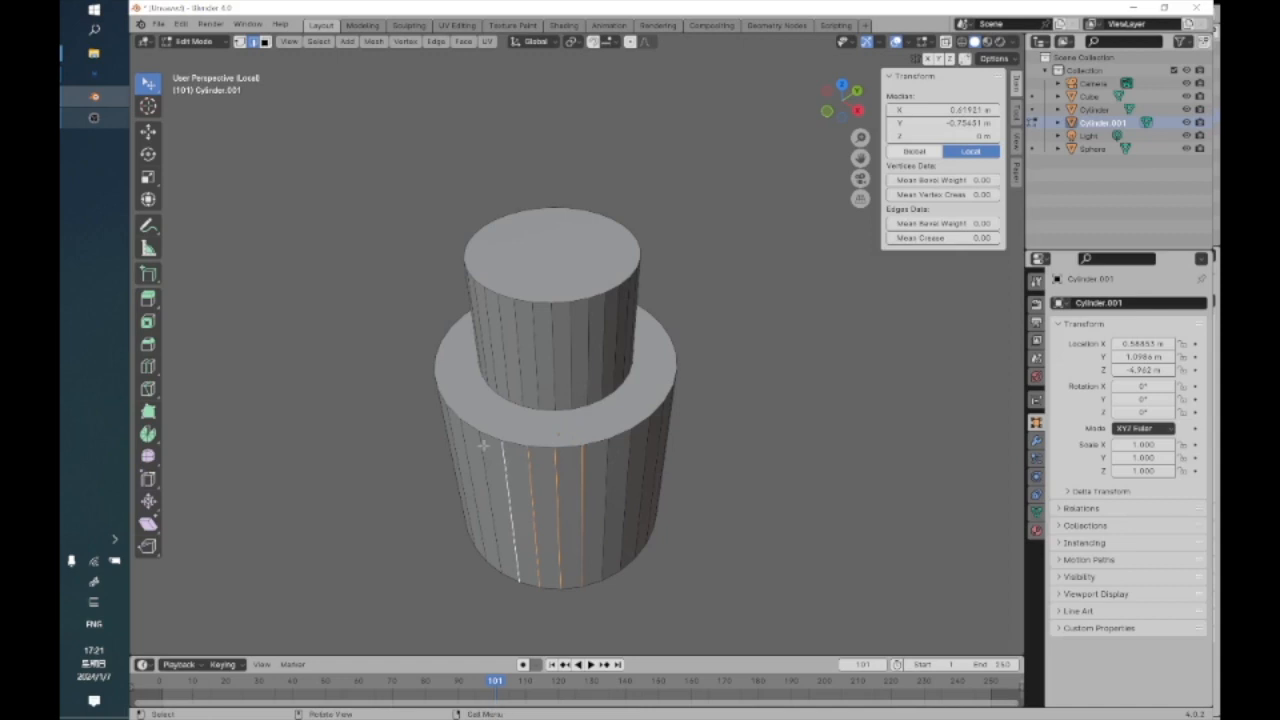
right_click(565, 493)
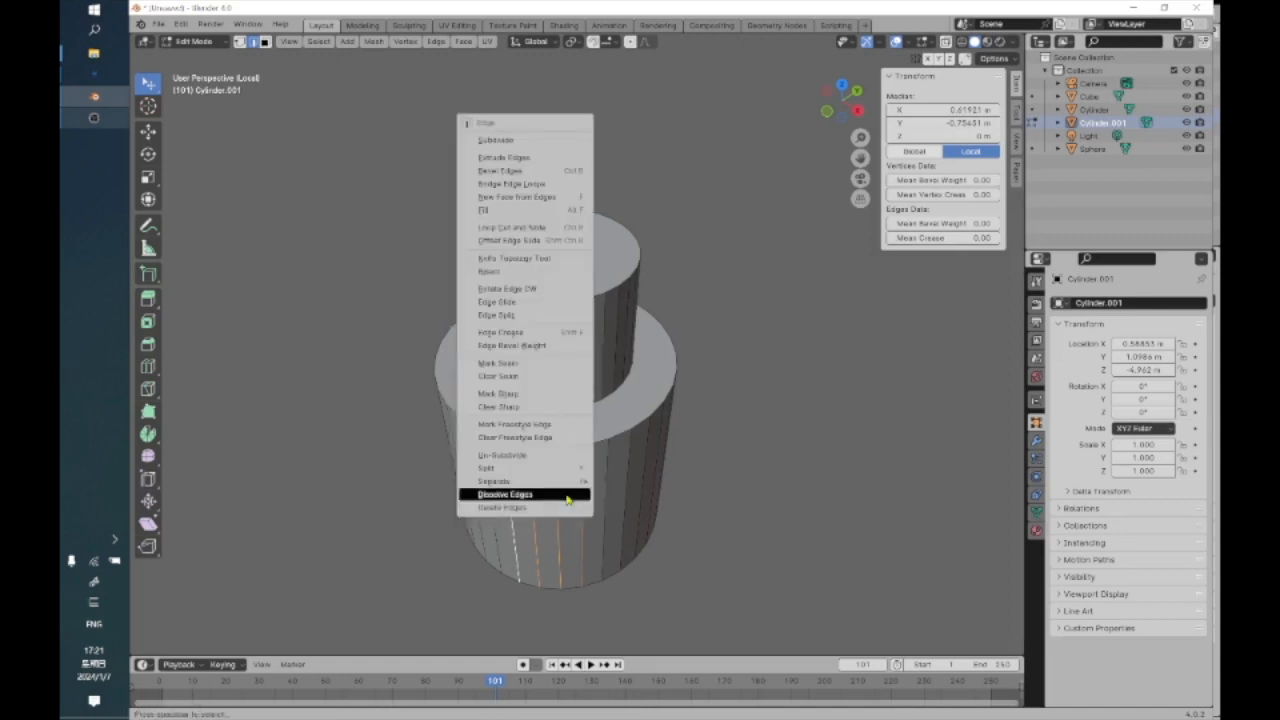
left_click(558, 492)
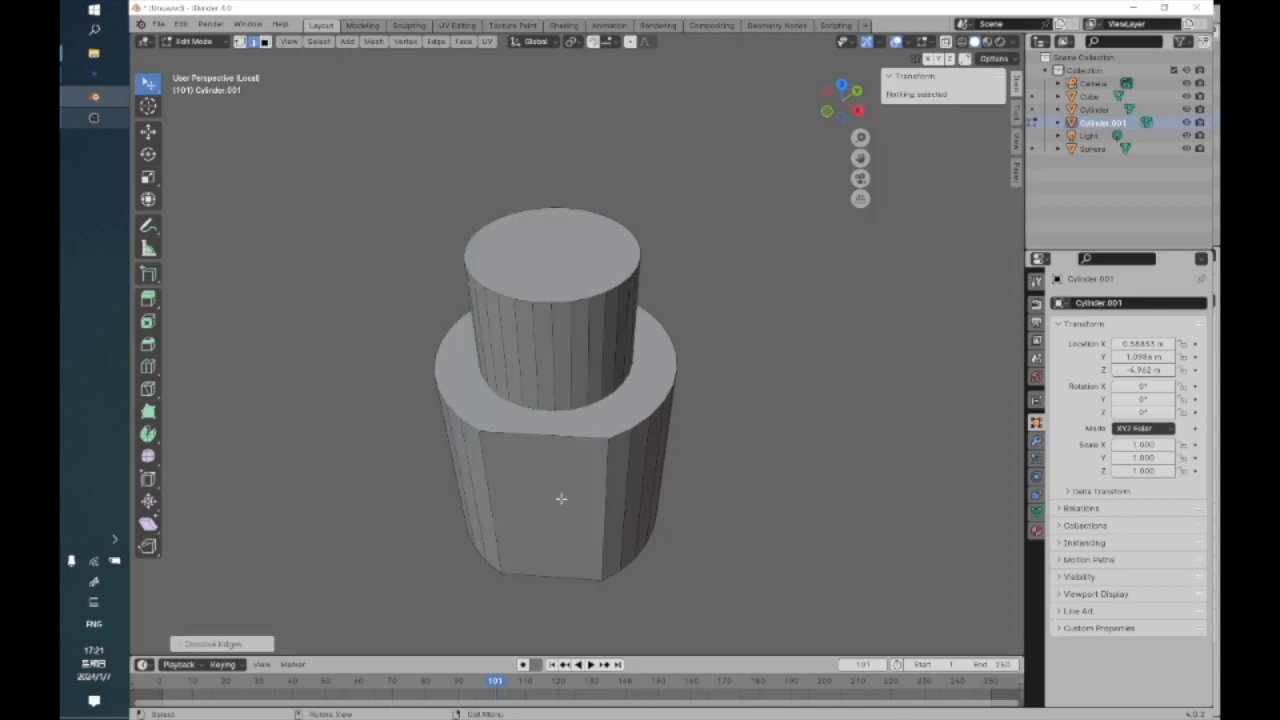
middle_click_drag(531, 514, 606, 526)
left_click(619, 516)
middle_click_drag(677, 494, 598, 494)
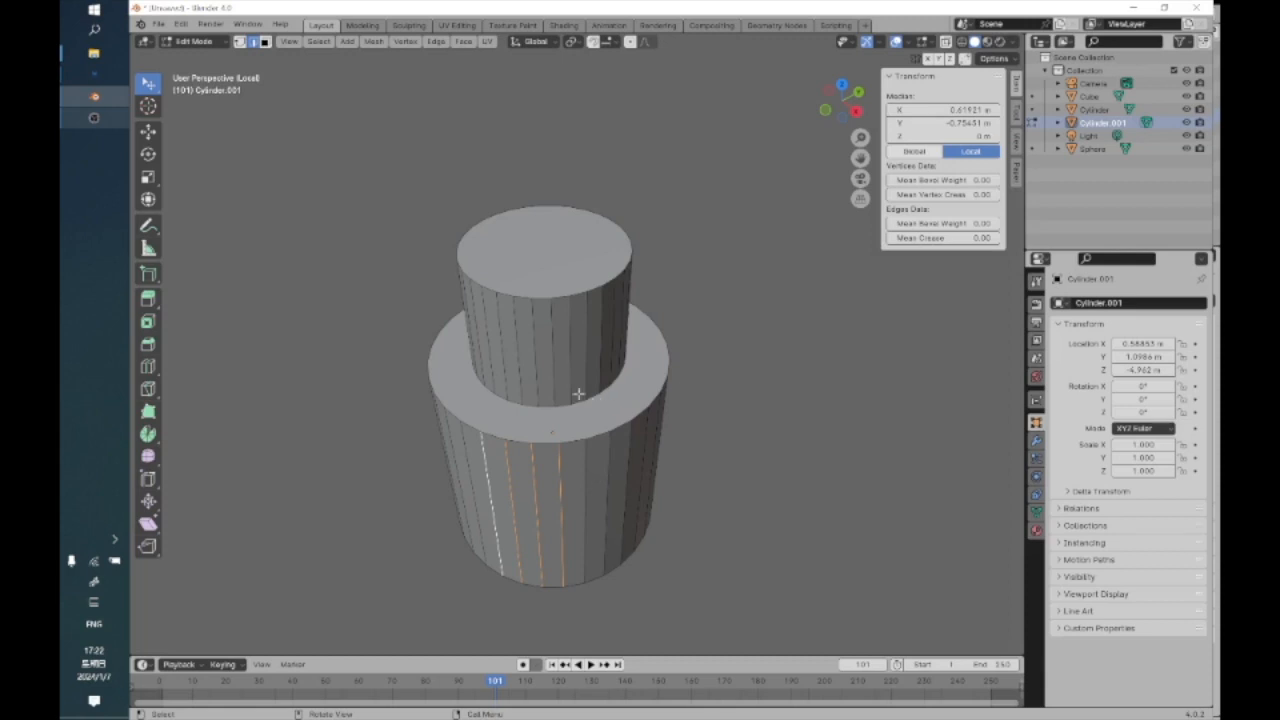
Return to Object Mode and leave Local View to bring back the other objects in the scene
left_click(222, 43)
left_click(222, 58)
scroll(528, 227, "down", 8)
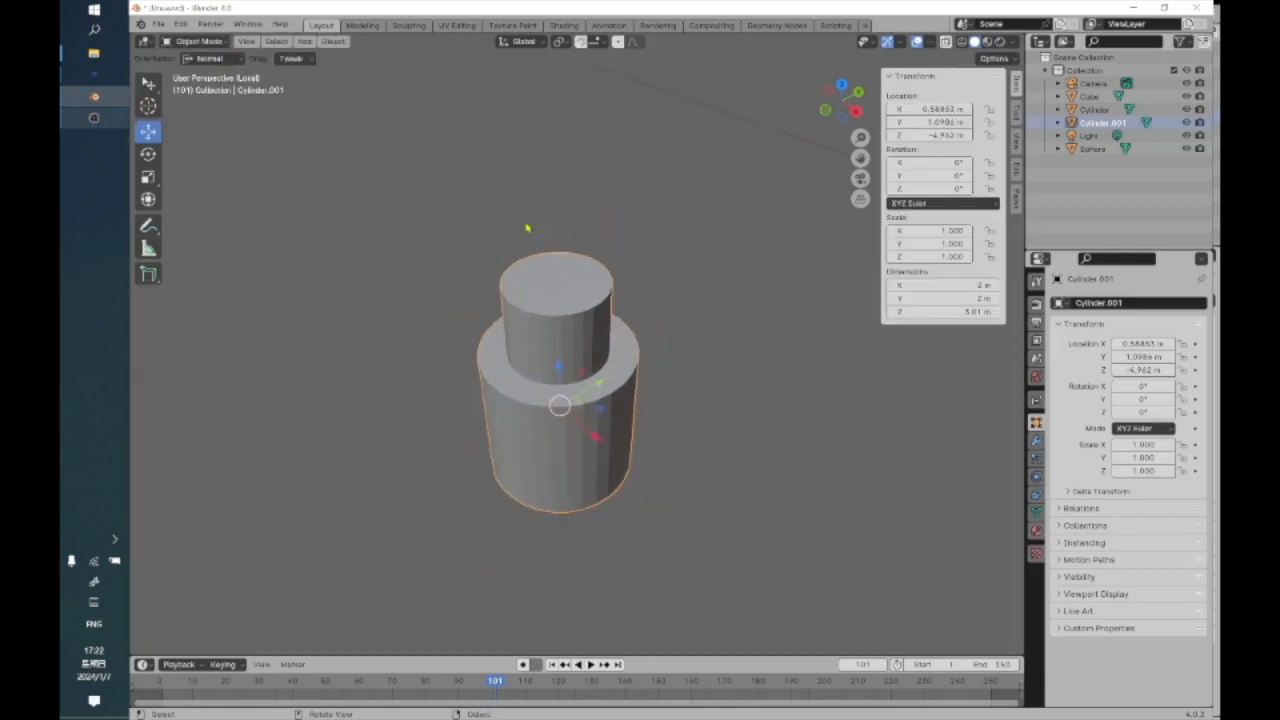
left_click(204, 41)
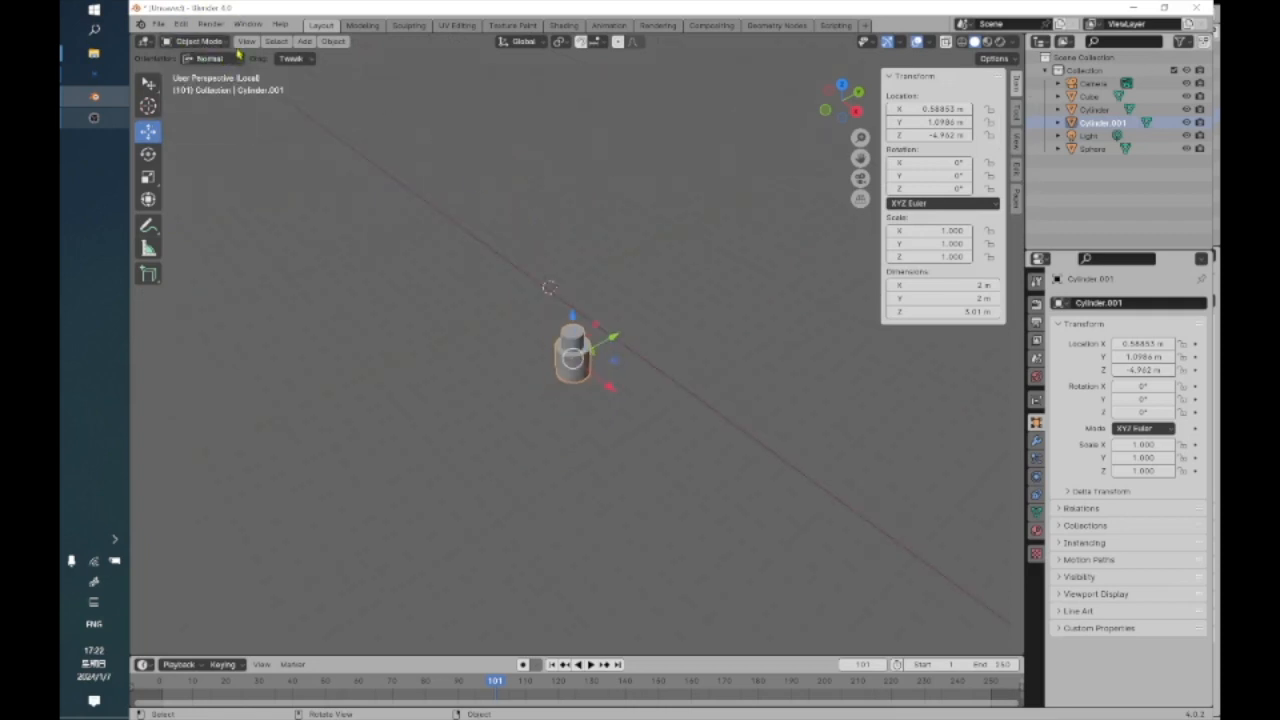
left_click(246, 41)
mouse_move(280, 164)
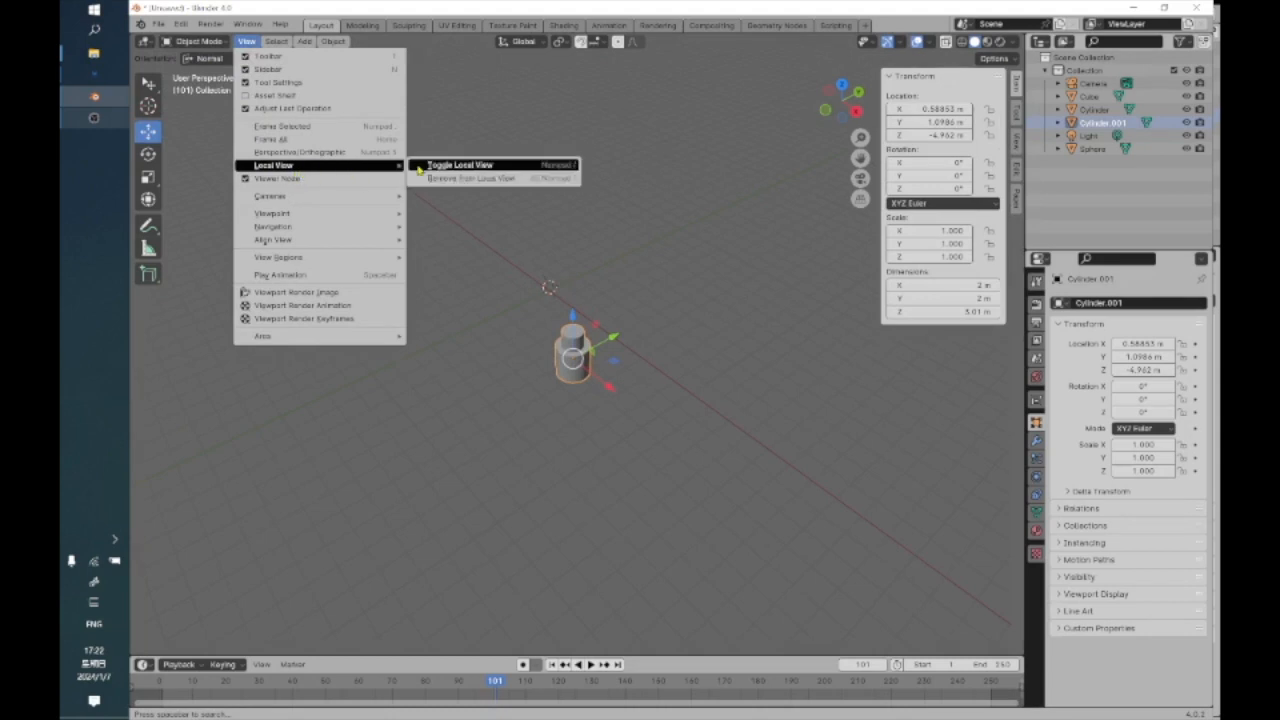
left_click(455, 169)
scroll(442, 183, "down", 2)
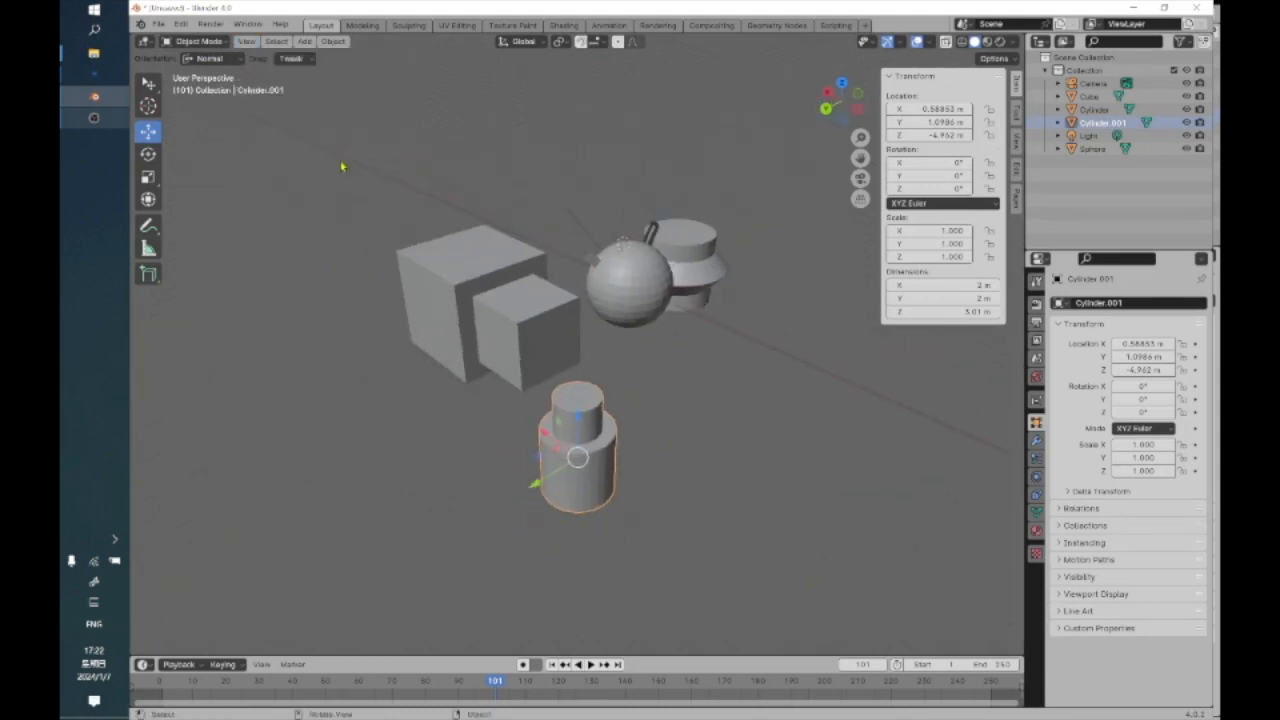
Box-select all the mesh objects together with the light and delete them, keeping only the camera
left_click(820, 565)
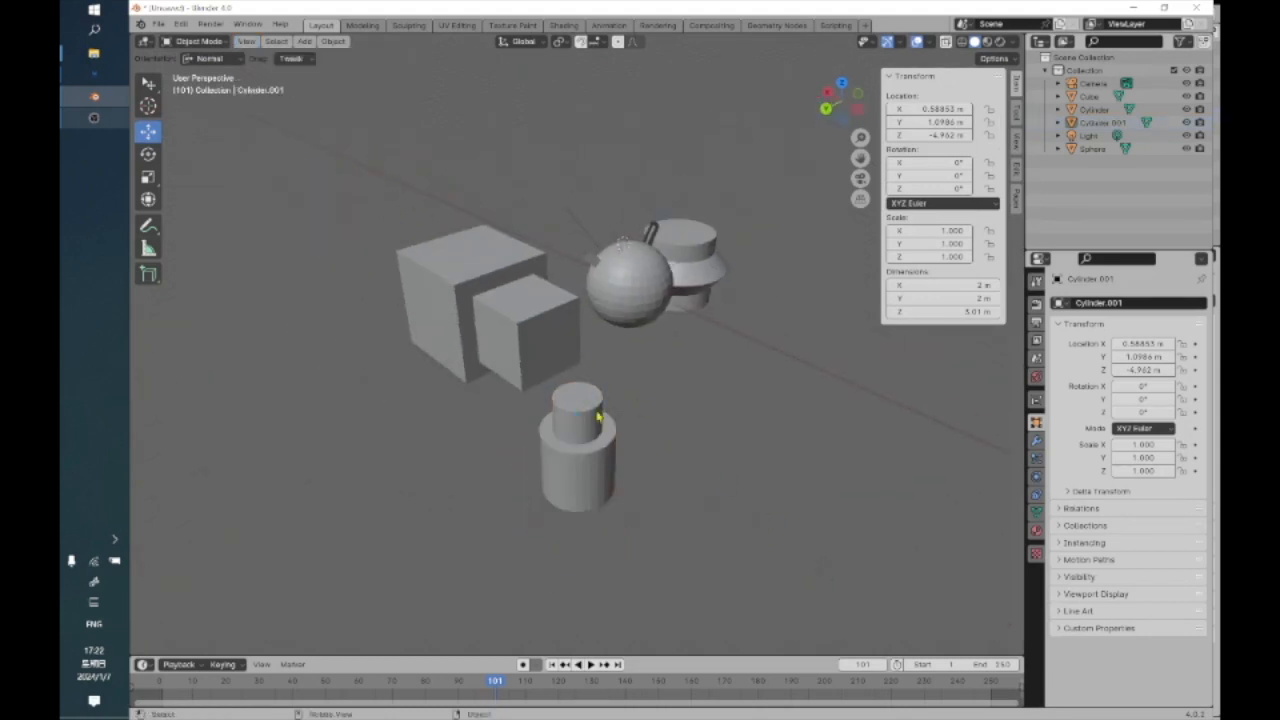
left_click(148, 84)
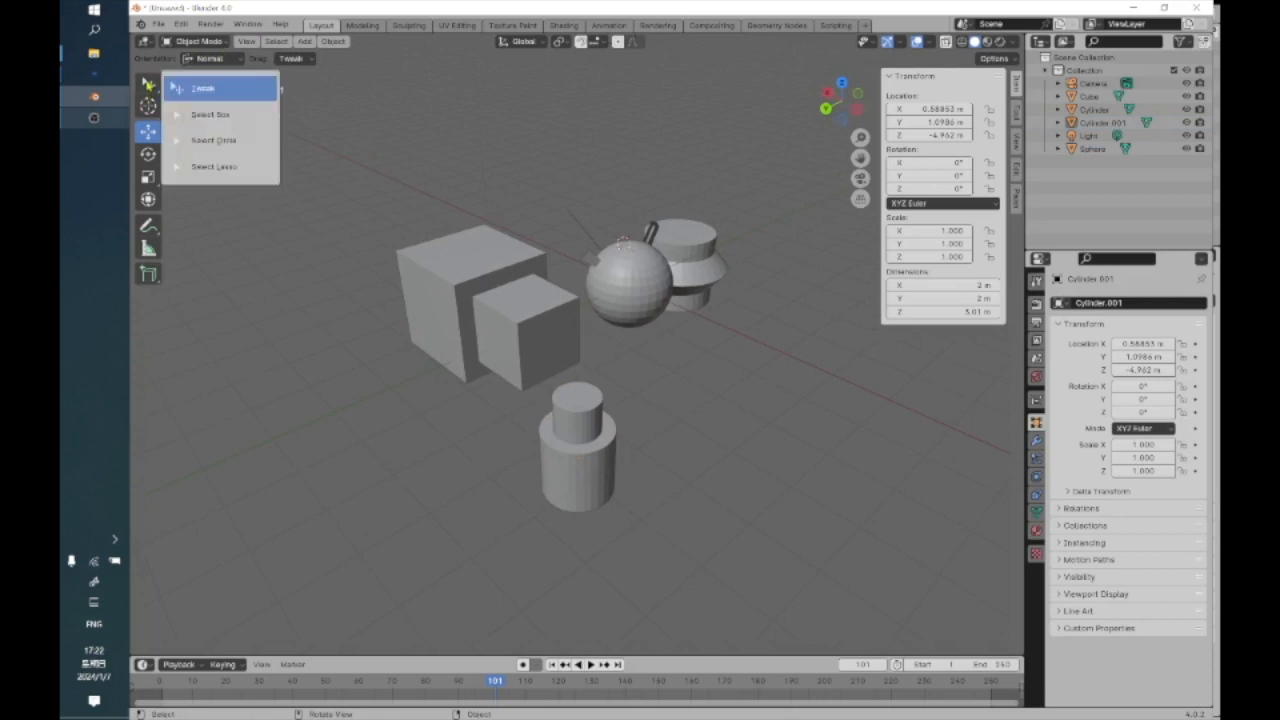
left_click(206, 114)
left_click_drag(306, 131, 773, 562)
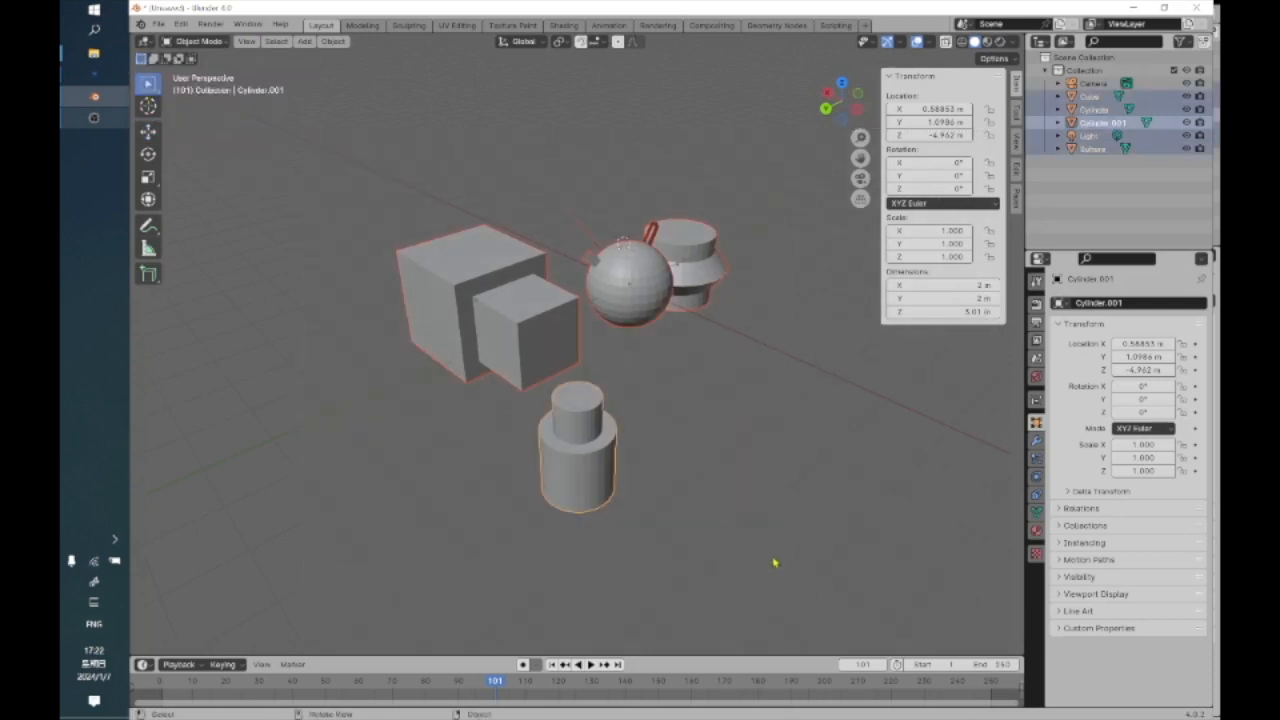
right_click(773, 562)
left_click(773, 557)
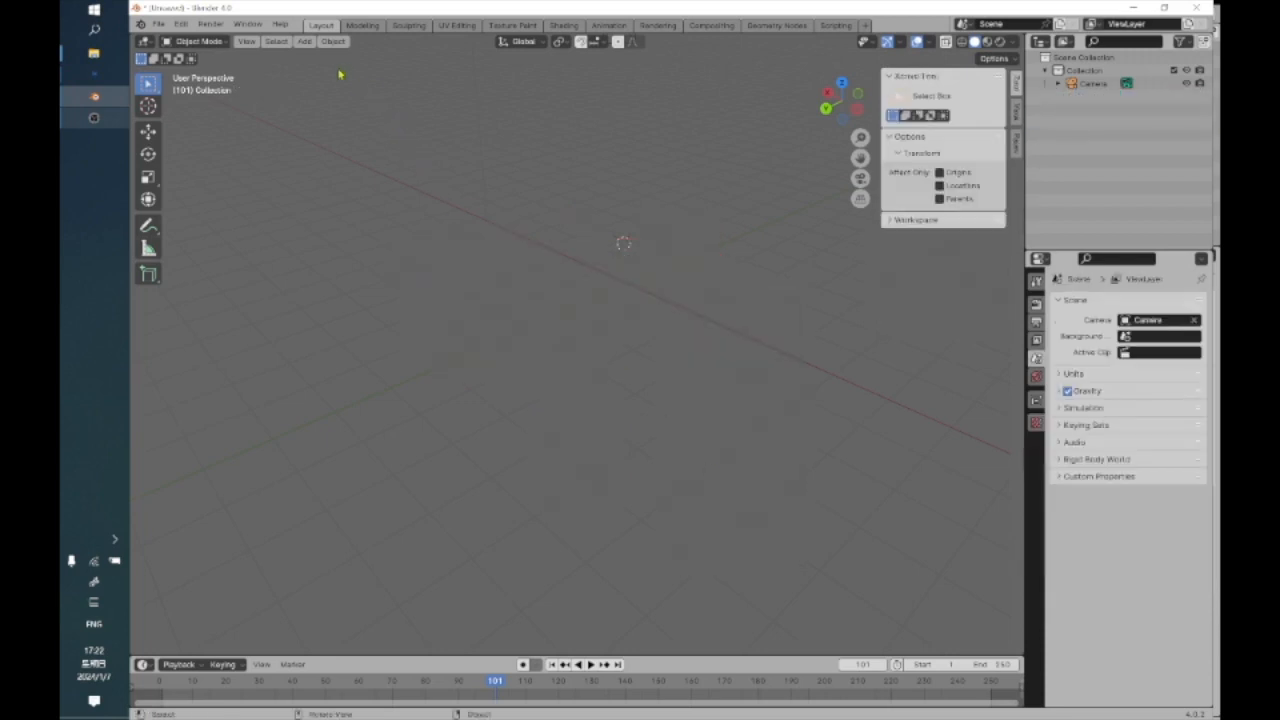
Add a new cube mesh to the emptied scene
left_click(304, 41)
mouse_move(340, 57)
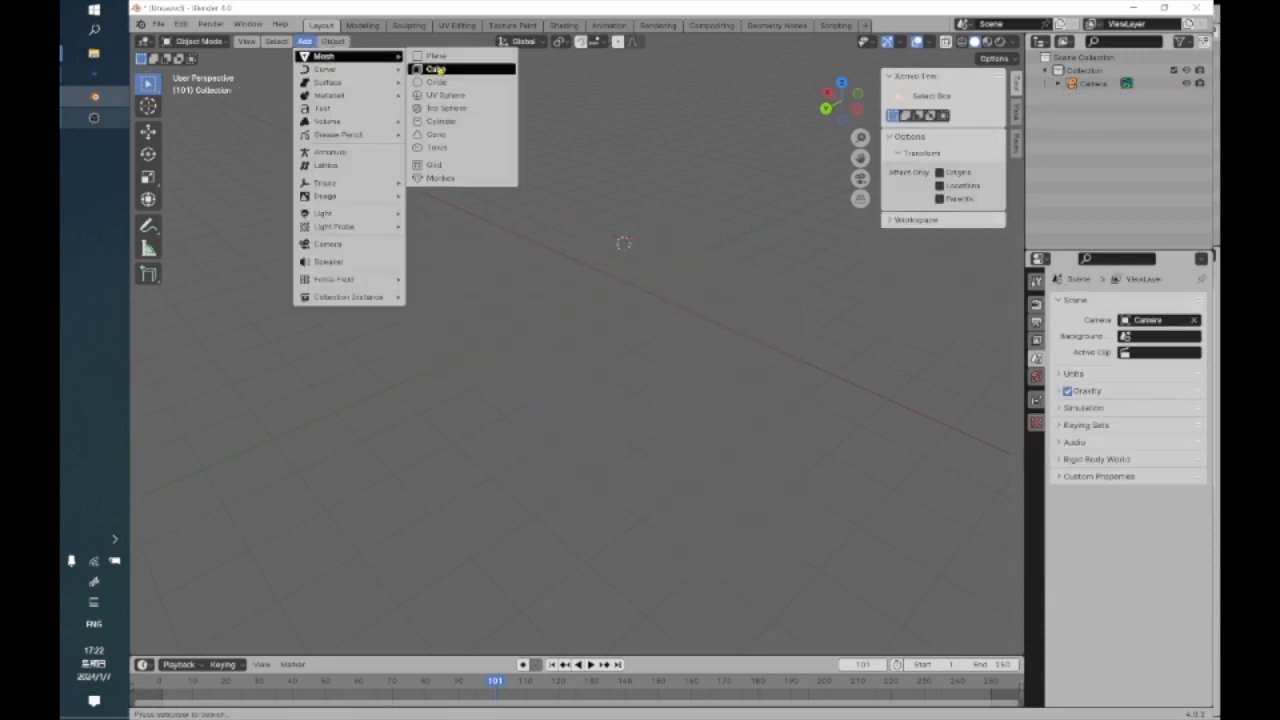
left_click(441, 70)
scroll(663, 300, "up", 5)
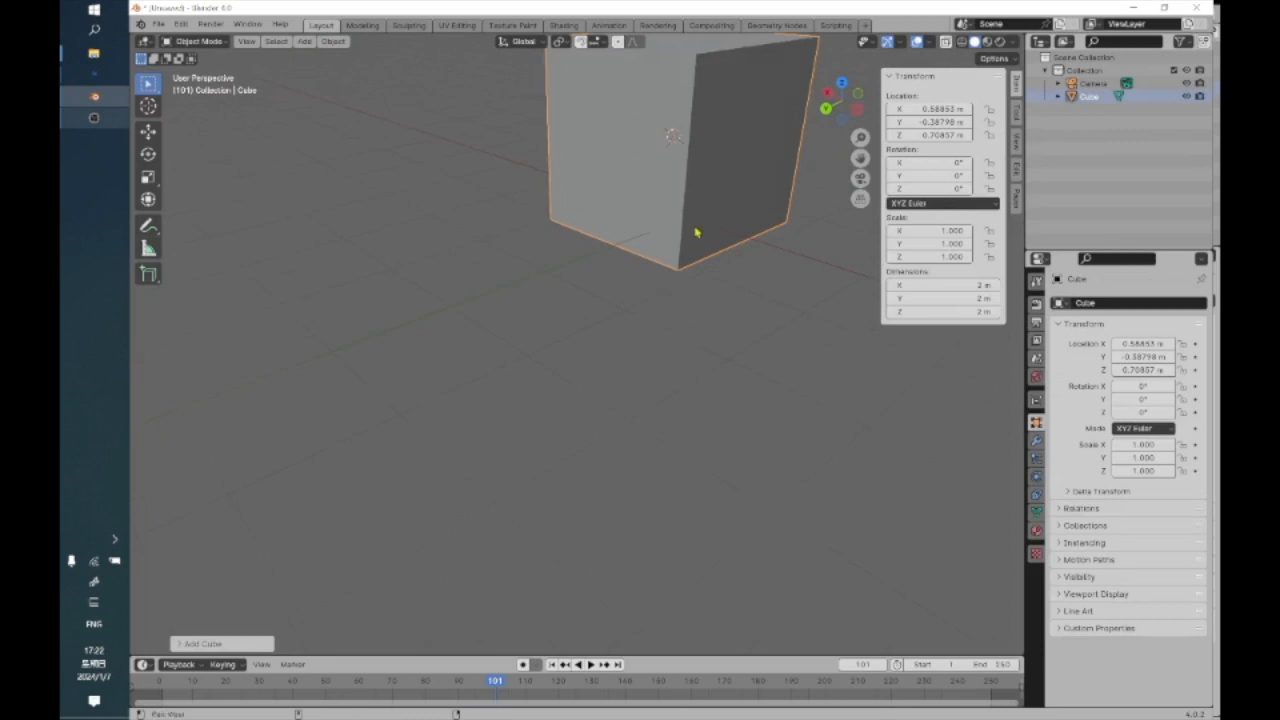
Switch the new cube into Edit Mode with its whole mesh selected
middle_click_drag(593, 445, 477, 471, "shift")
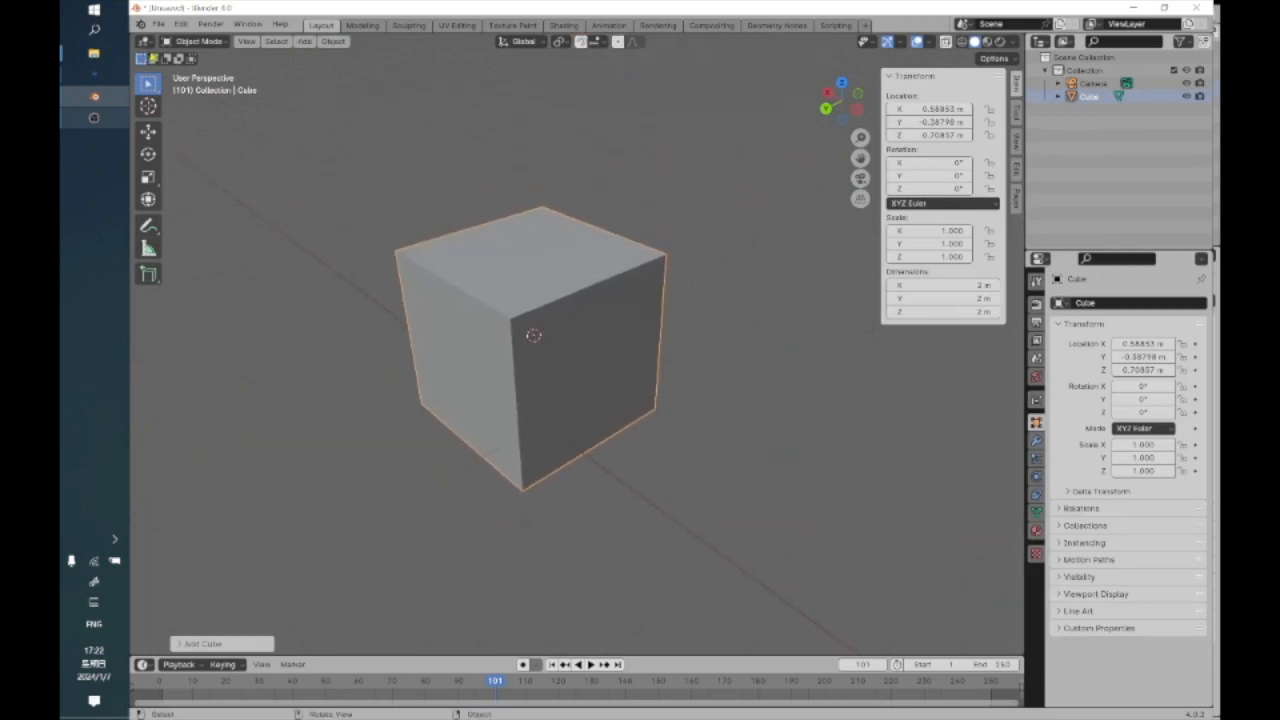
left_click(200, 41)
left_click(200, 71)
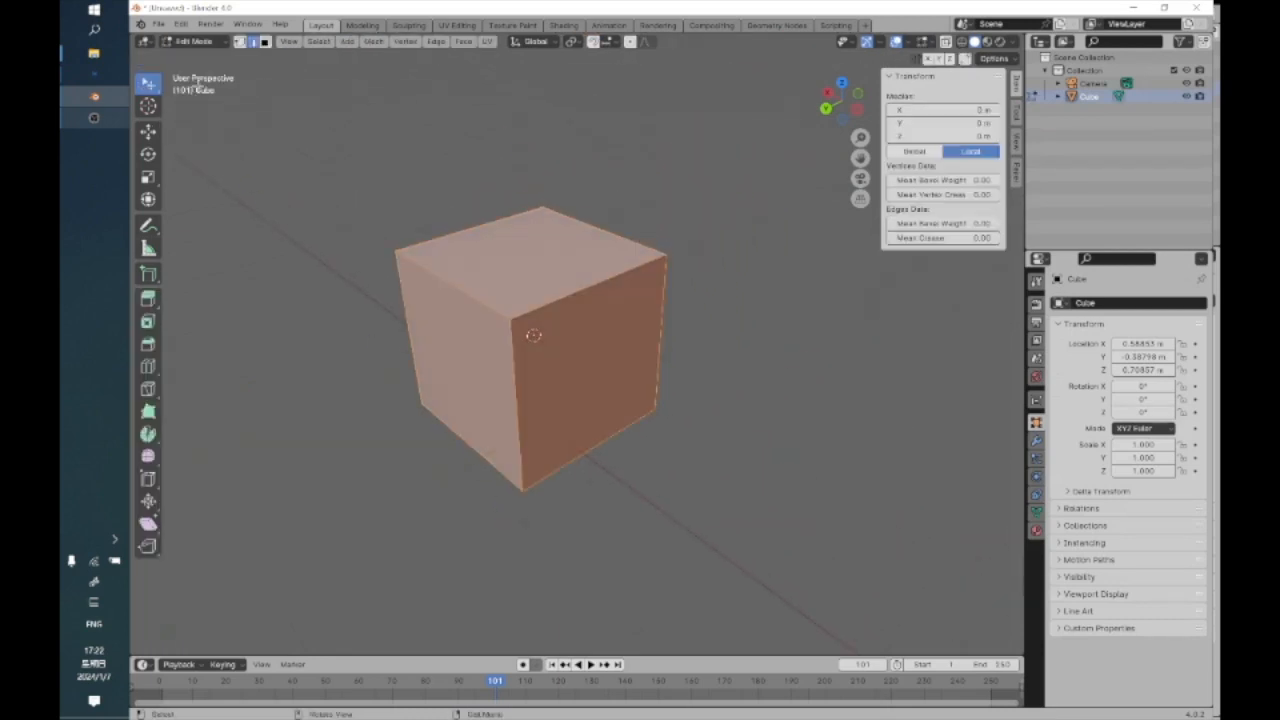
Try the Bevel tool on all edges of the cube at once, inspect the shape, and undo it
left_click(147, 345)
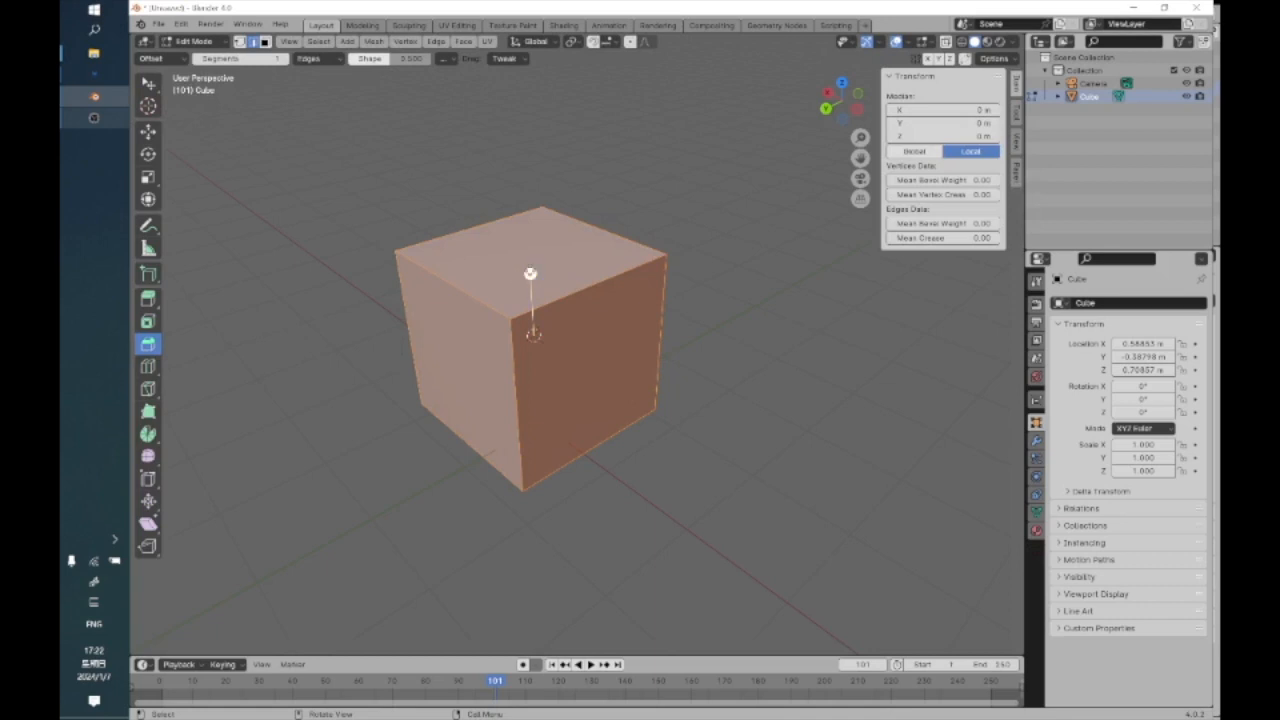
left_click_drag(530, 273, 544, 246)
middle_click_drag(512, 388, 463, 396)
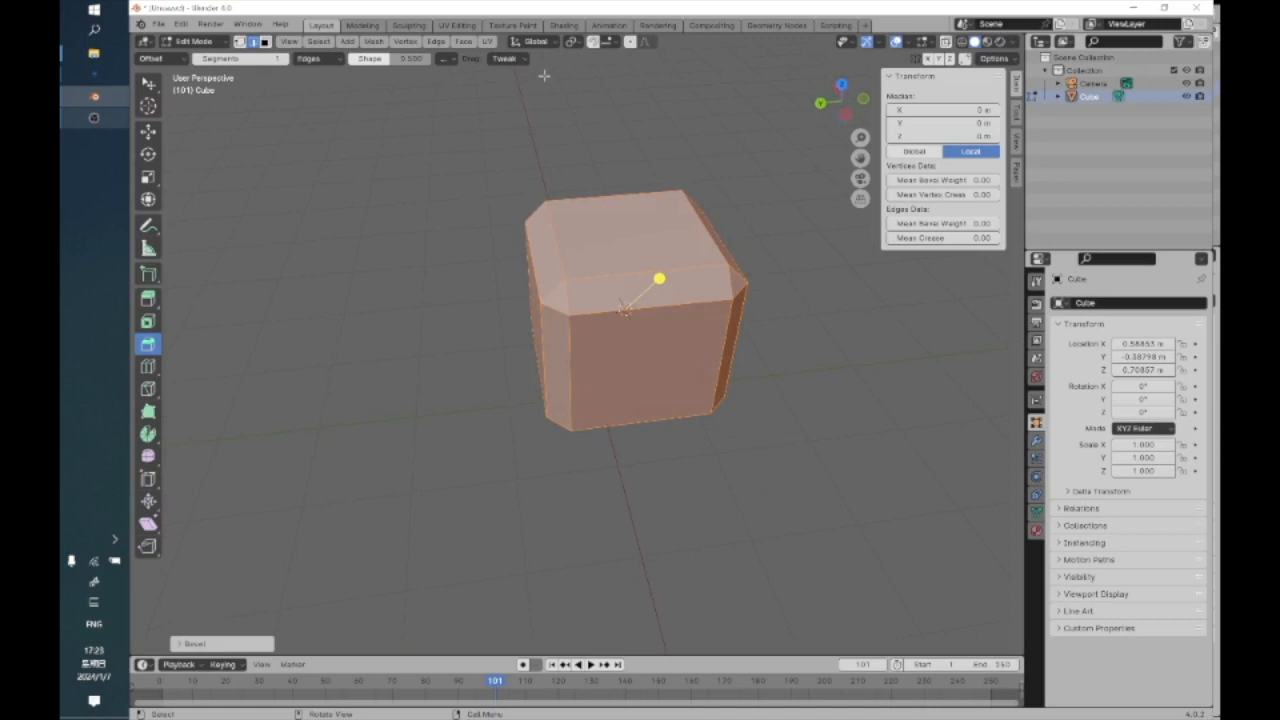
key("ctrl+z")
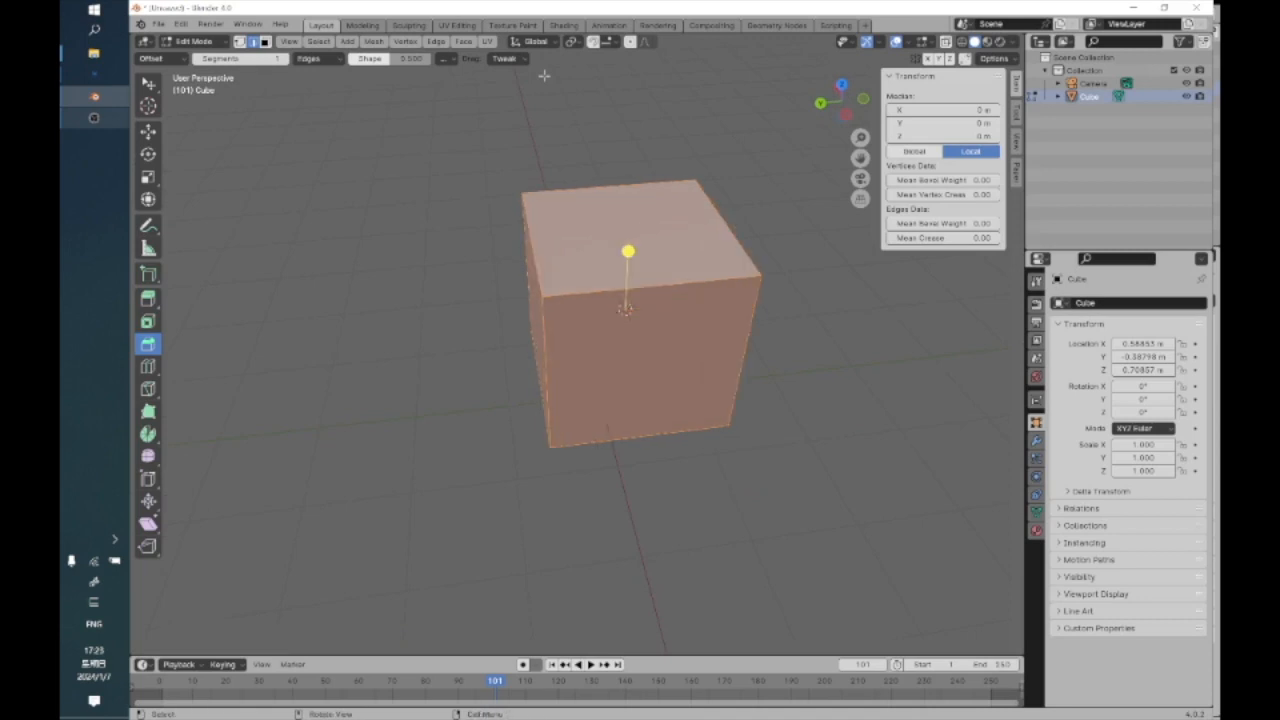
Try bevelling a single upper side edge of the cube and undo the bevel
left_click(514, 160)
left_click(533, 251)
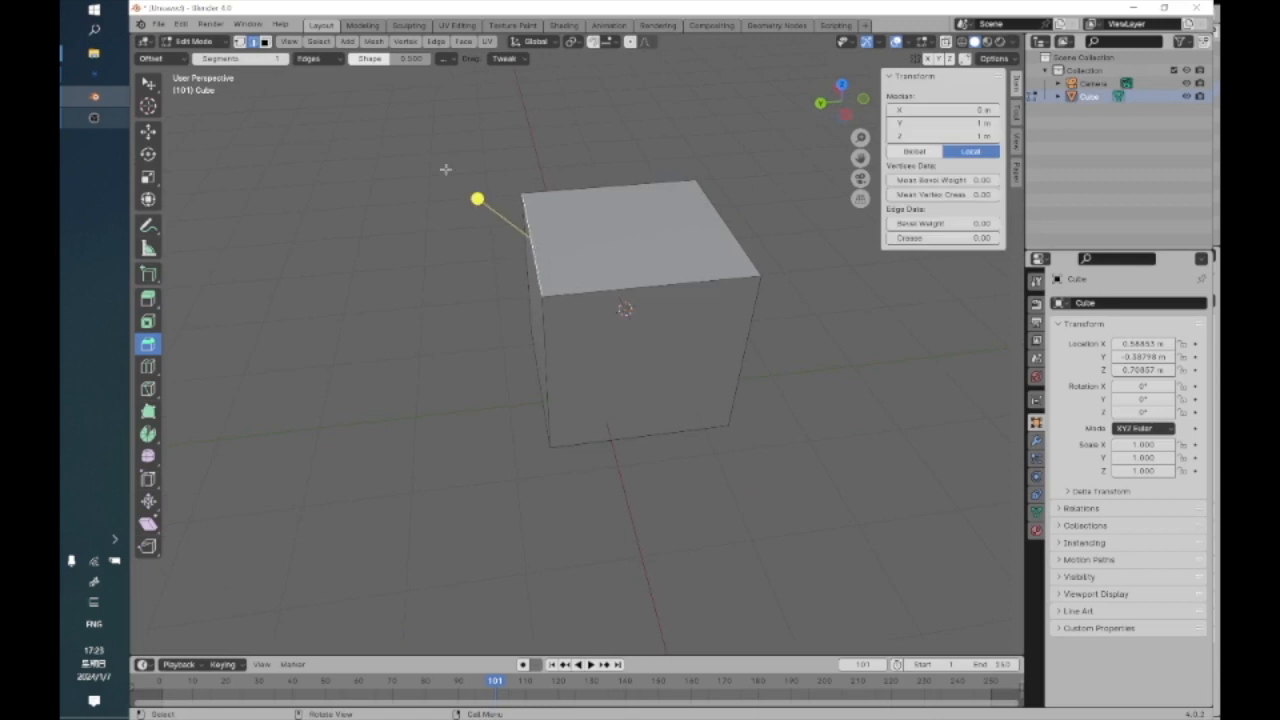
left_click_drag(477, 199, 358, 148)
key("ctrl+z")
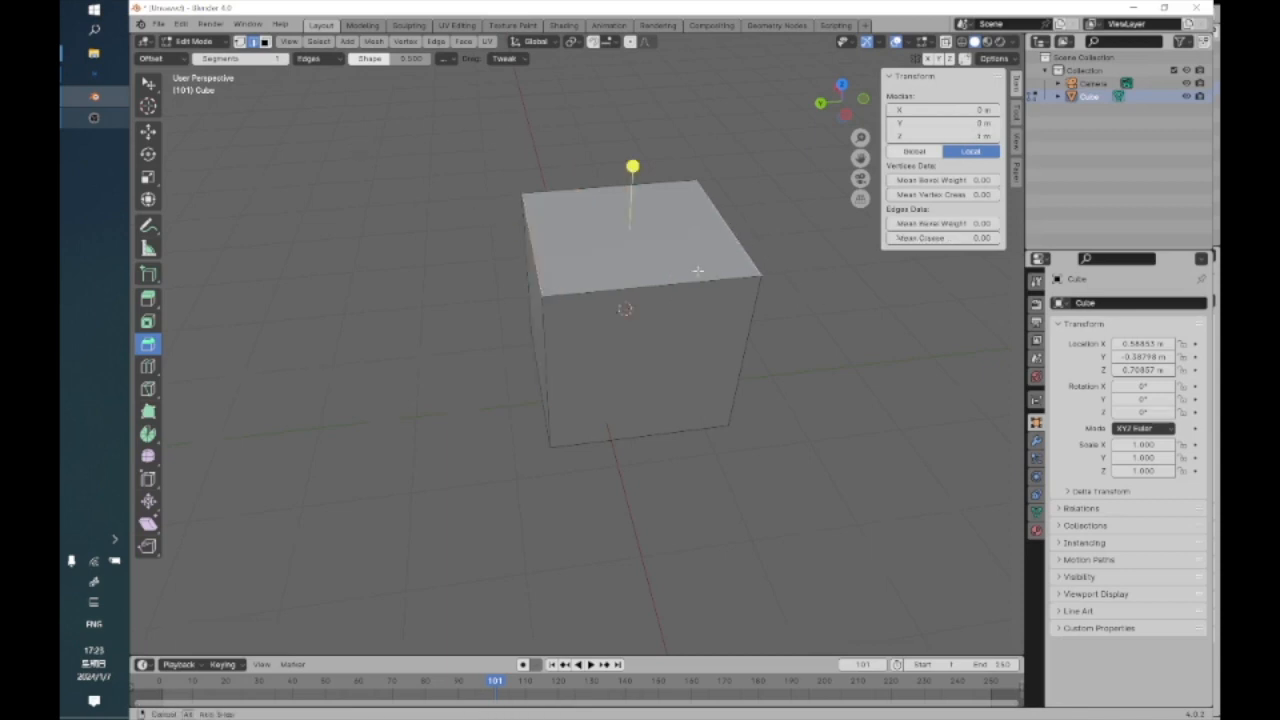
Try bevelling two opposite top edges by about 1 m so they meet in a roof ridge, and undo it
middle_click_drag(728, 230, 651, 187)
left_click_drag(694, 178, 686, 75)
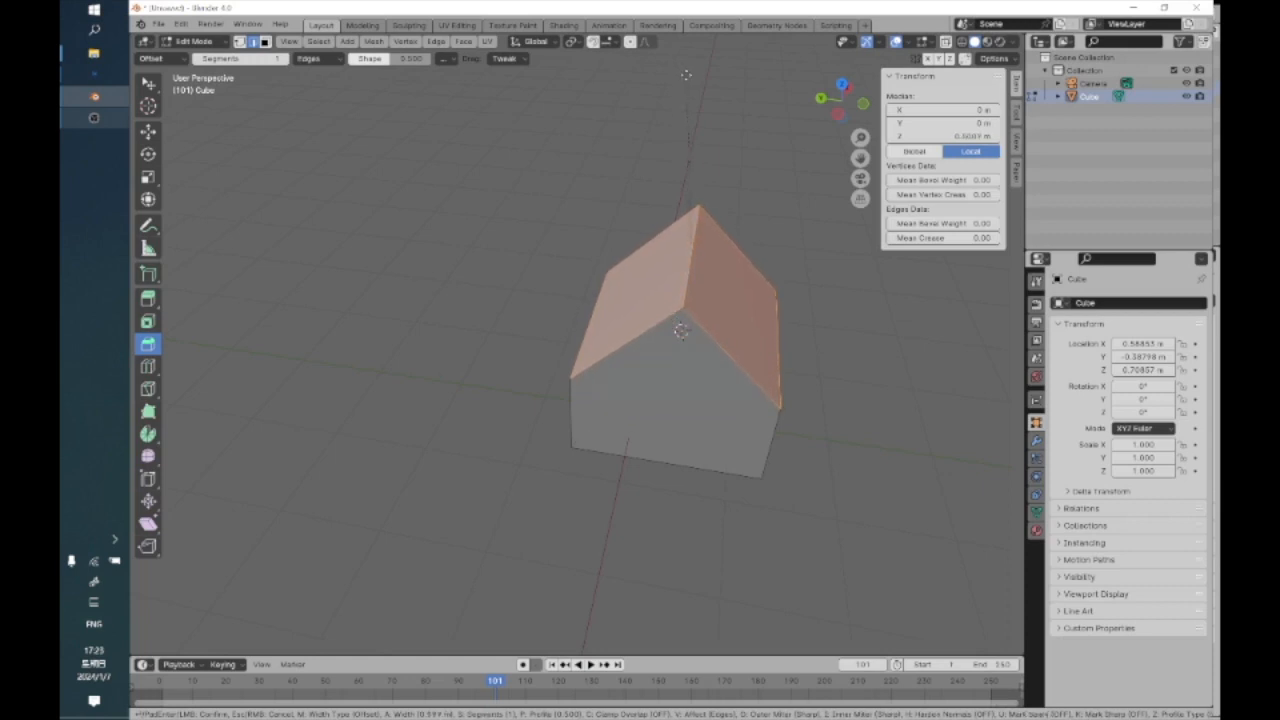
left_click(686, 75)
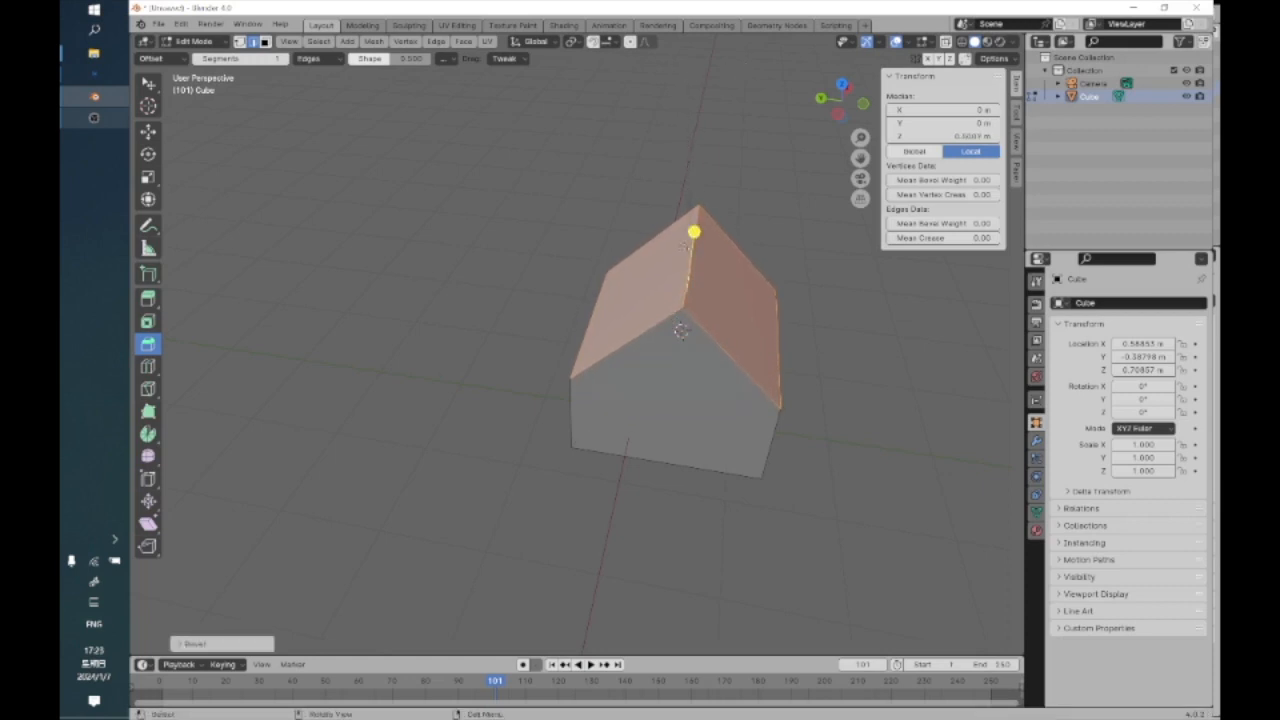
middle_click_drag(607, 376, 655, 333)
key("ctrl+z")
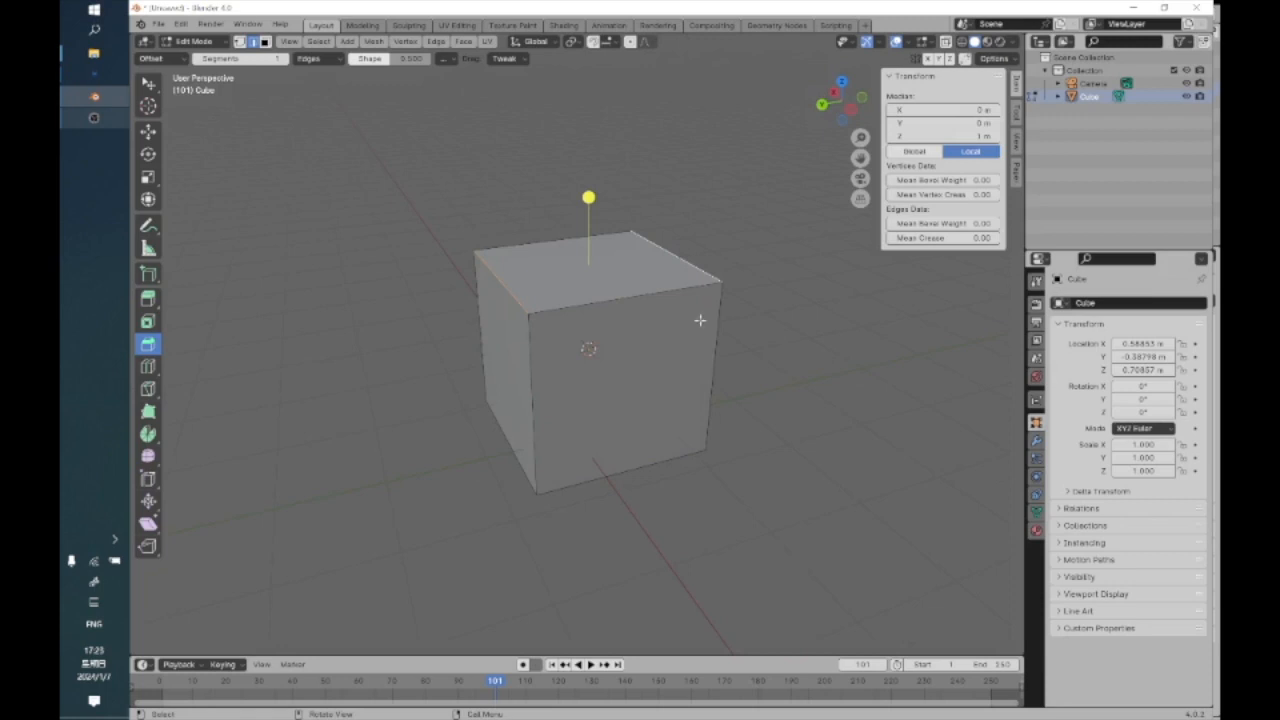
Select the whole cube and bevel all its edges with a width of about 0.26 m
left_click(318, 41)
left_click(320, 53)
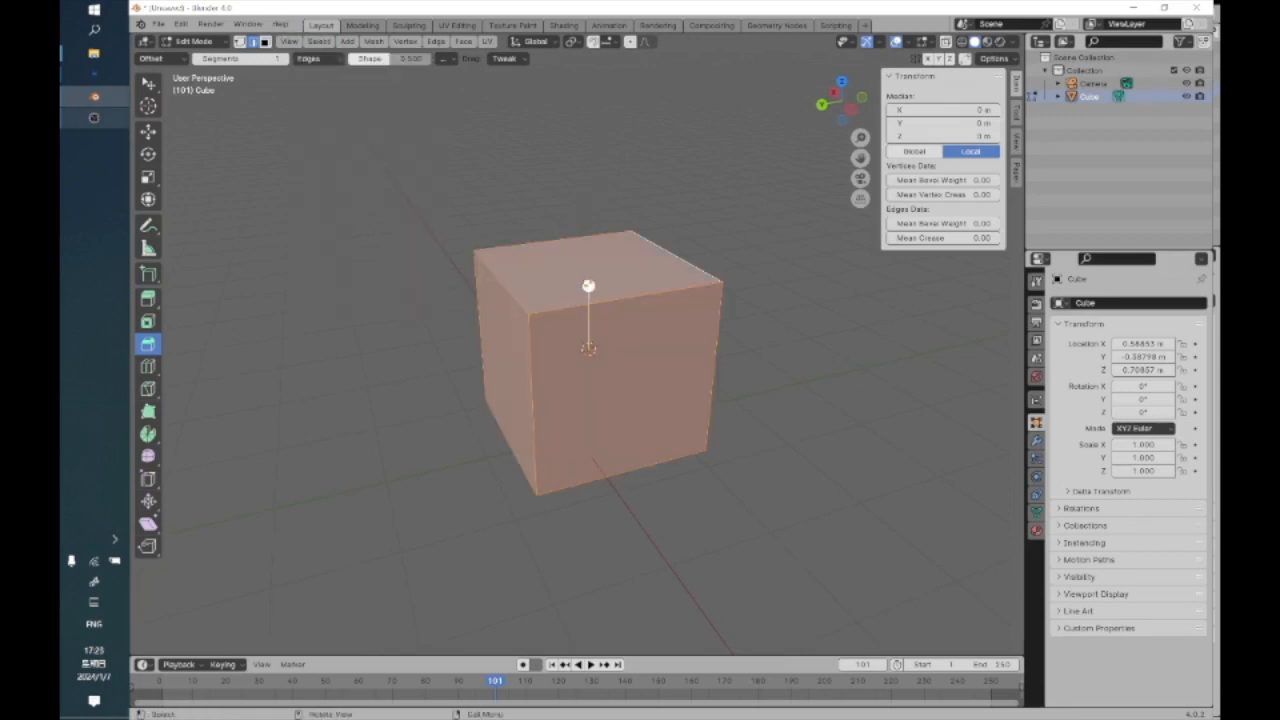
left_click_drag(587, 287, 586, 263)
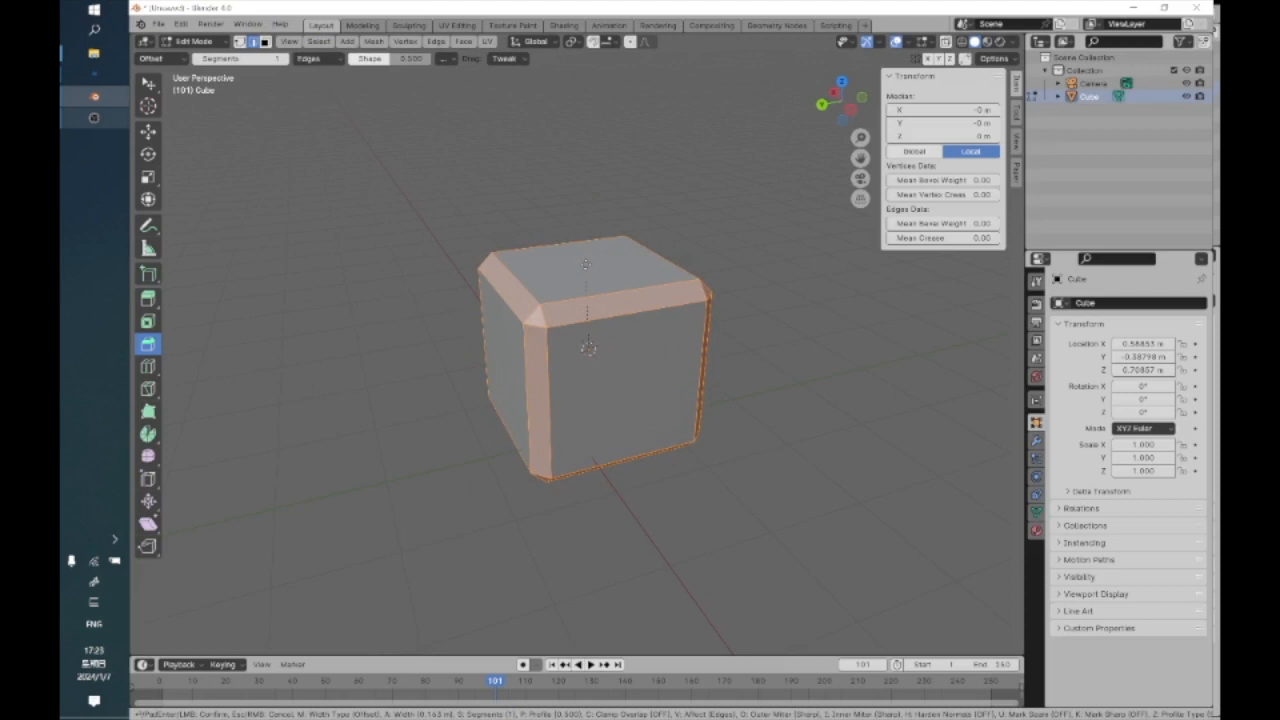
mouse_move(586, 264)
left_mouse_down()
mouse_move(582, 247)
mouse_move(577, 284)
mouse_move(580, 257)
left_mouse_up()
scroll(562, 269, "up", 3)
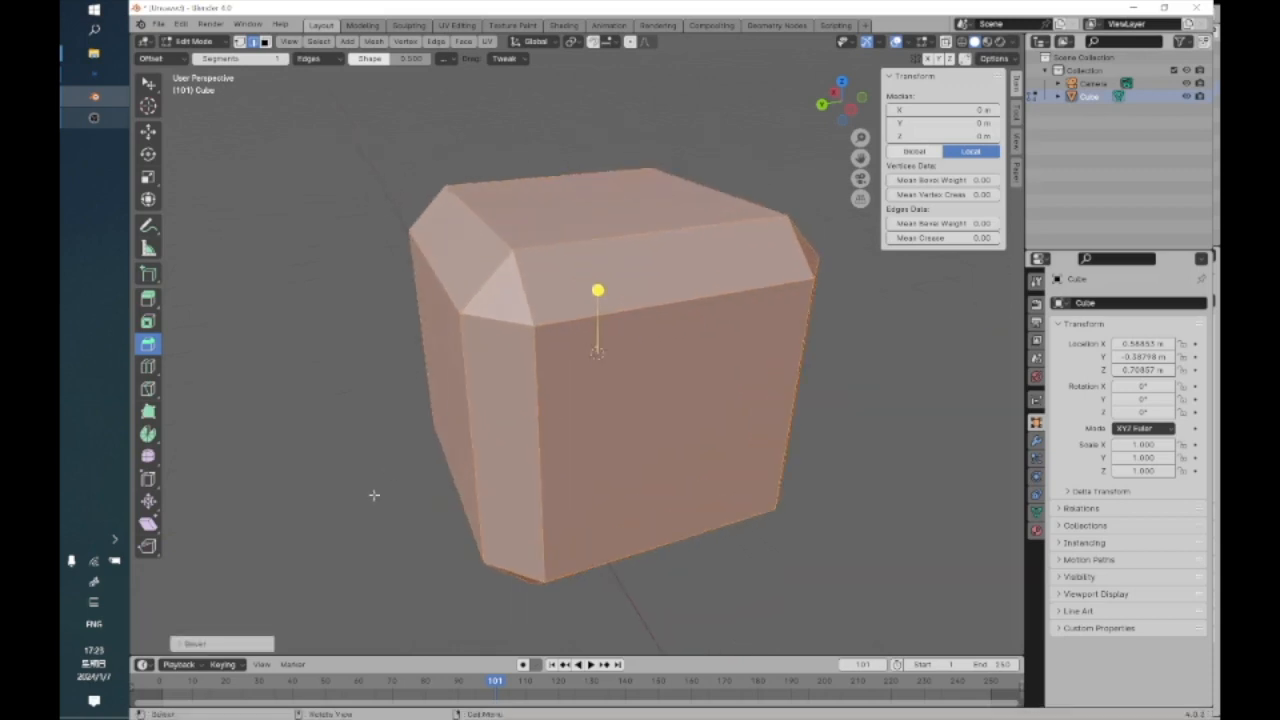
Raise the bevel to 10 segments to round the cube's edges, and clear the selection
left_click(187, 648)
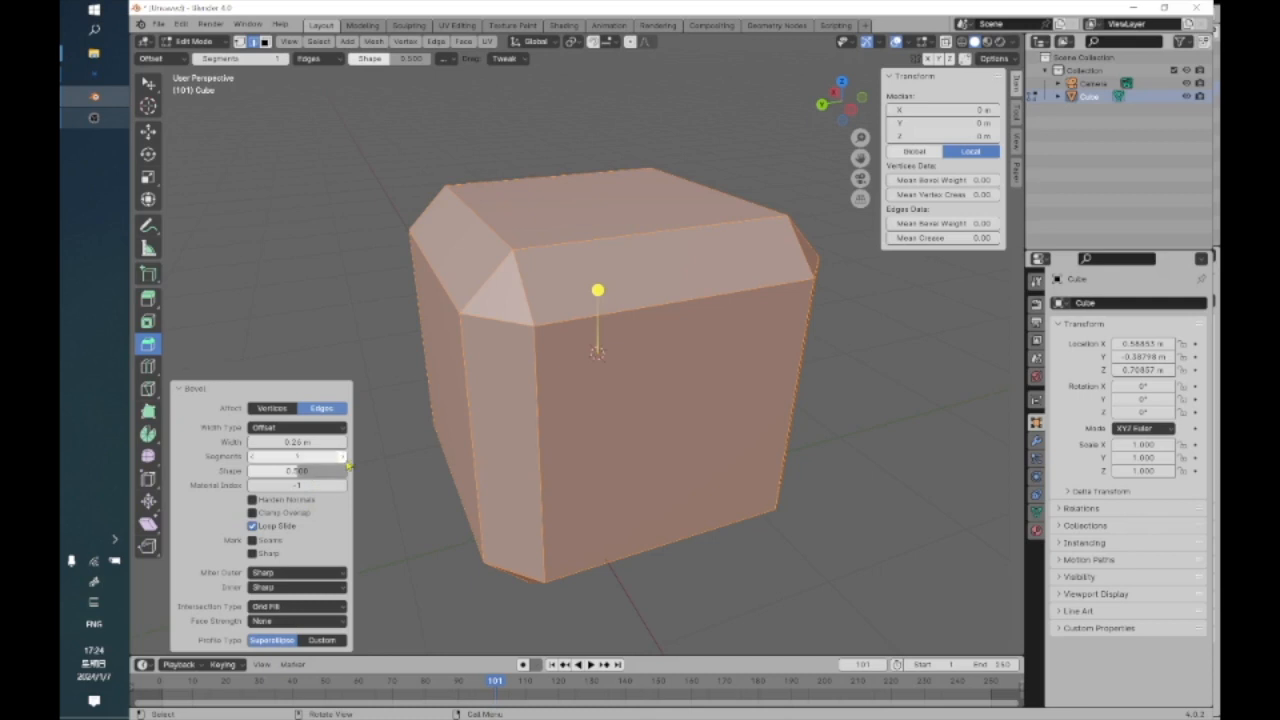
left_click(342, 457)
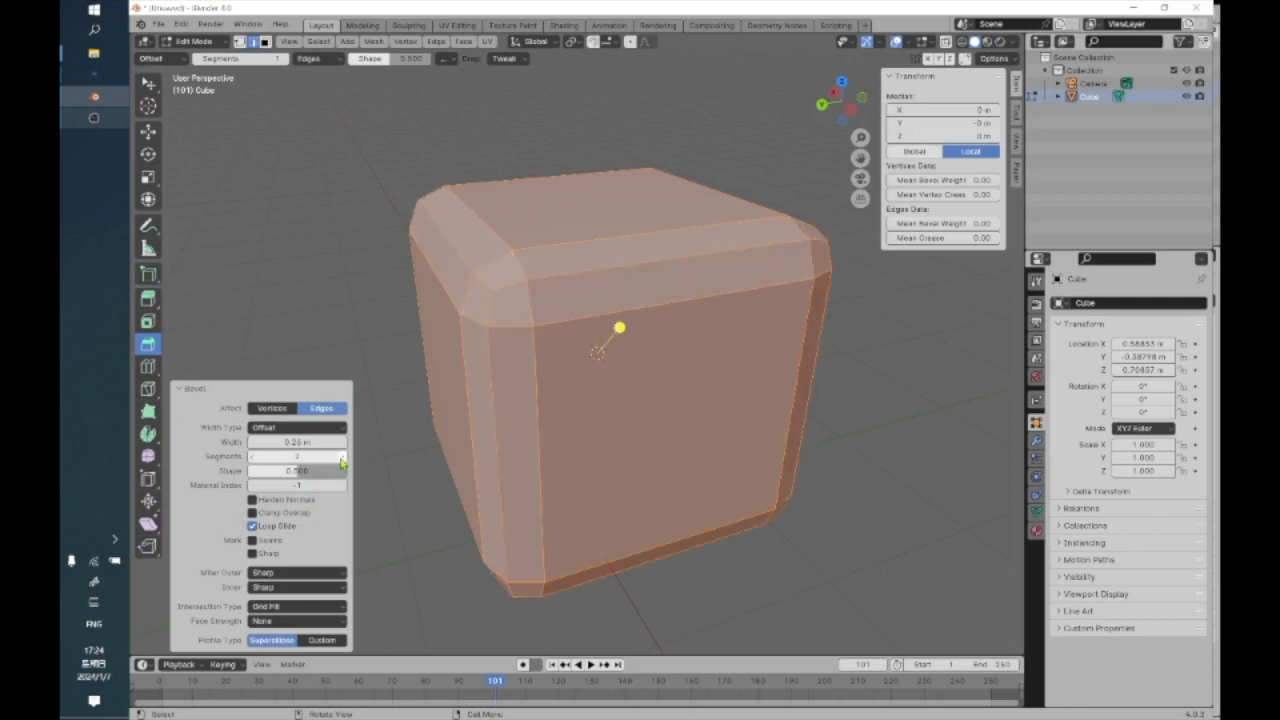
left_click(342, 457)
left_click(342, 457)
left_click(342, 457)
left_click(342, 457)
left_click(342, 457)
left_click(342, 457)
left_click(342, 457)
left_click(342, 457)
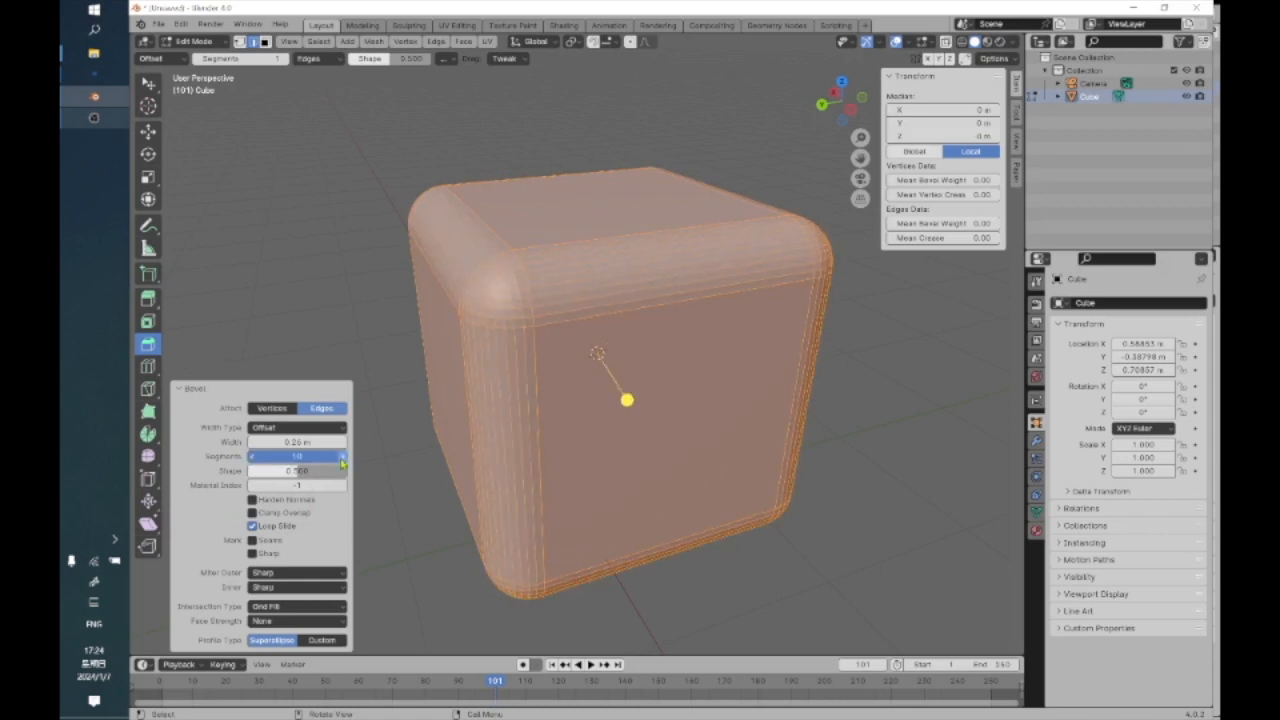
left_click(285, 290)
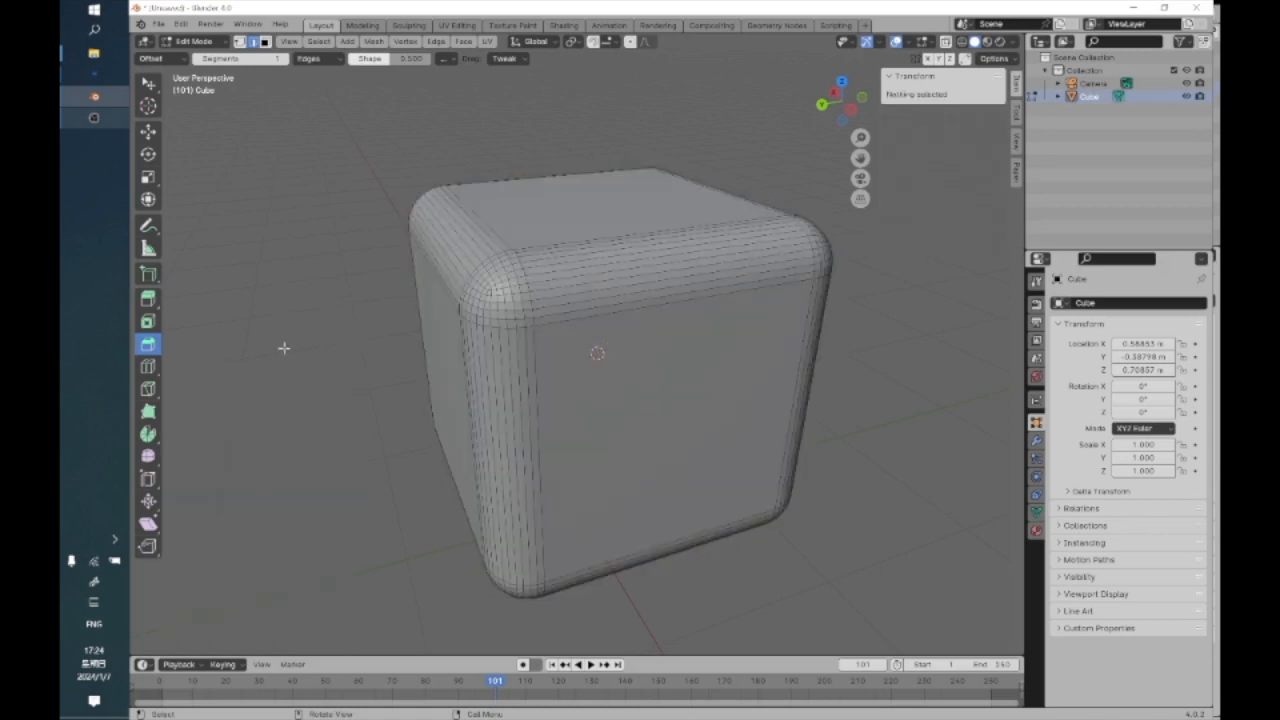
Examine the rounded corners and bevelled edges of the cube from several angles and distances
middle_click_drag(312, 386, 486, 424)
middle_click_drag(376, 420, 789, 343, "shift")
middle_click_drag(417, 414, 574, 362)
scroll(367, 453, "down", 5)
middle_click_drag(351, 449, 320, 469)
middle_click_drag(411, 471, 415, 472)
scroll(415, 472, "up", 5)
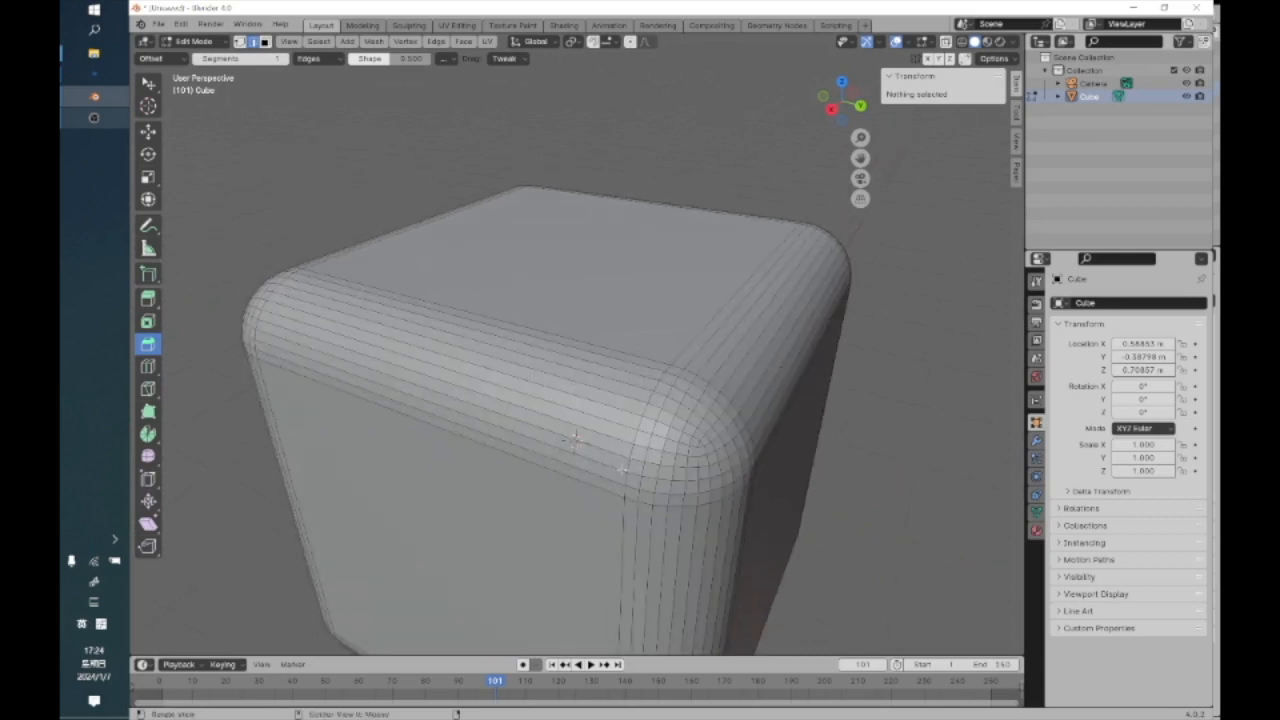
middle_click_drag(560, 432, 537, 383)
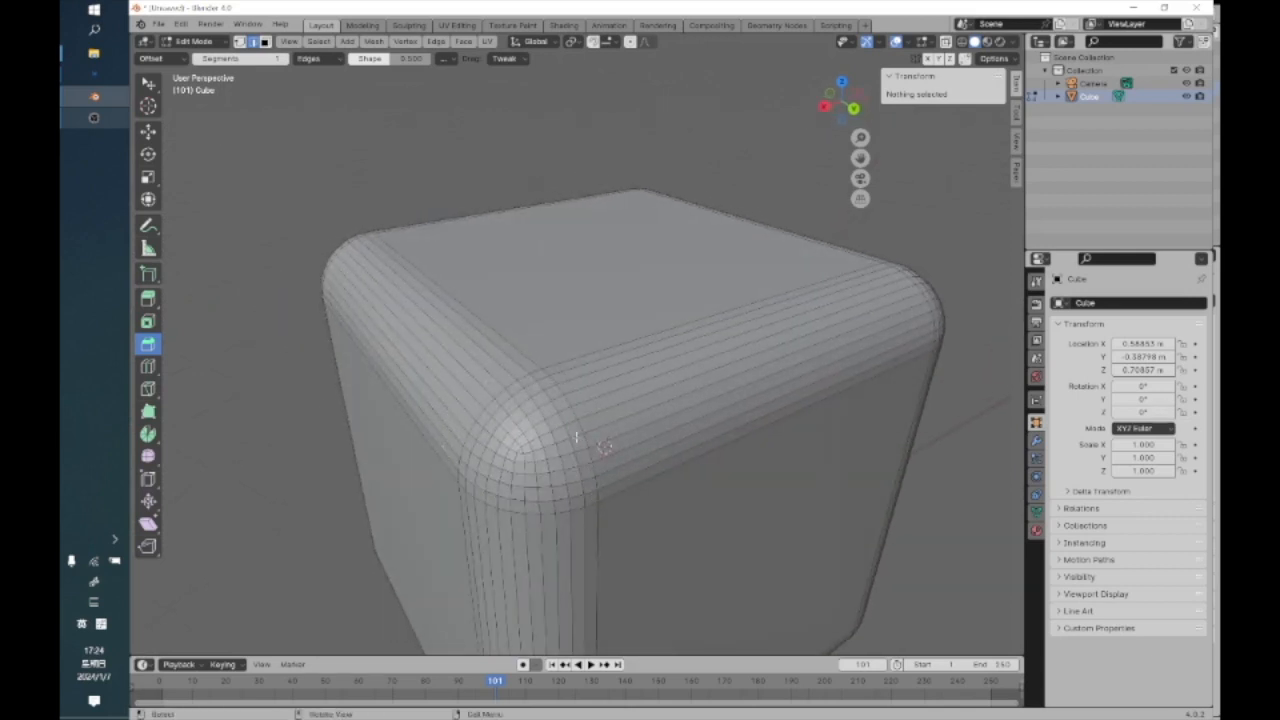
middle_click_drag(558, 514, 529, 525)
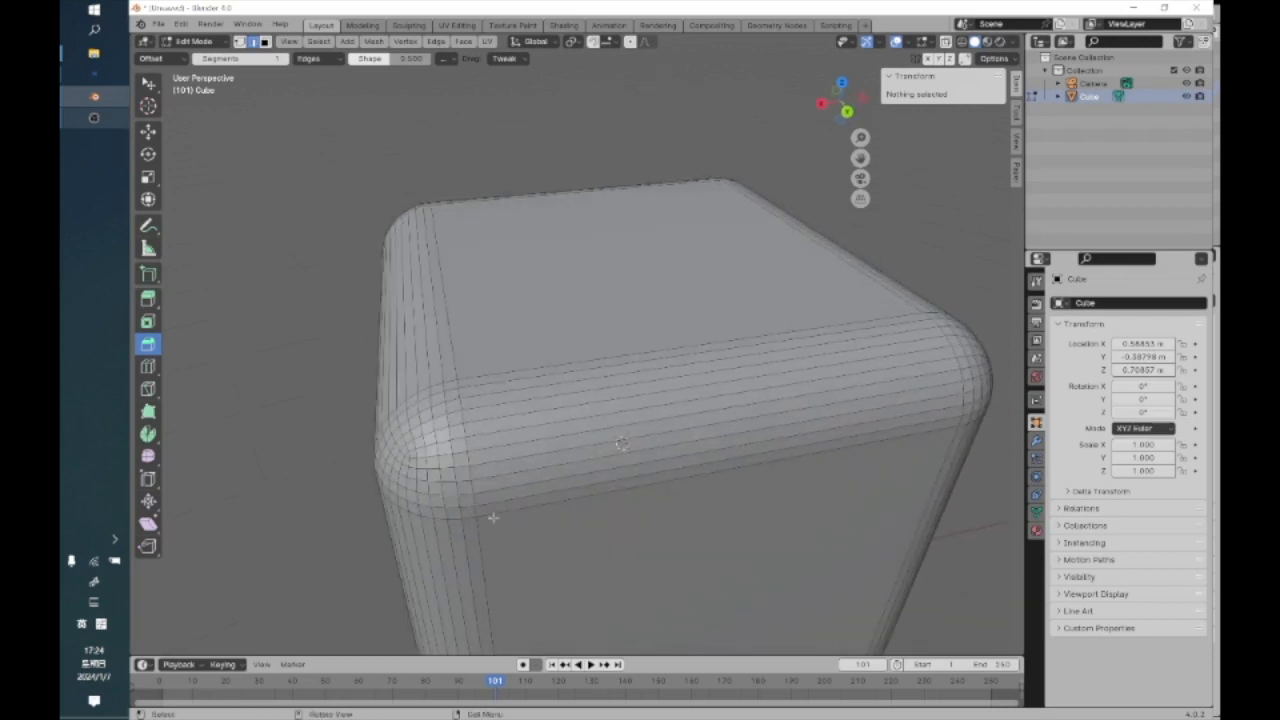
scroll(462, 491, "down", 4)
scroll(462, 491, "up", 4)
middle_click_drag(706, 372, 525, 440)
scroll(521, 436, "down", 4)
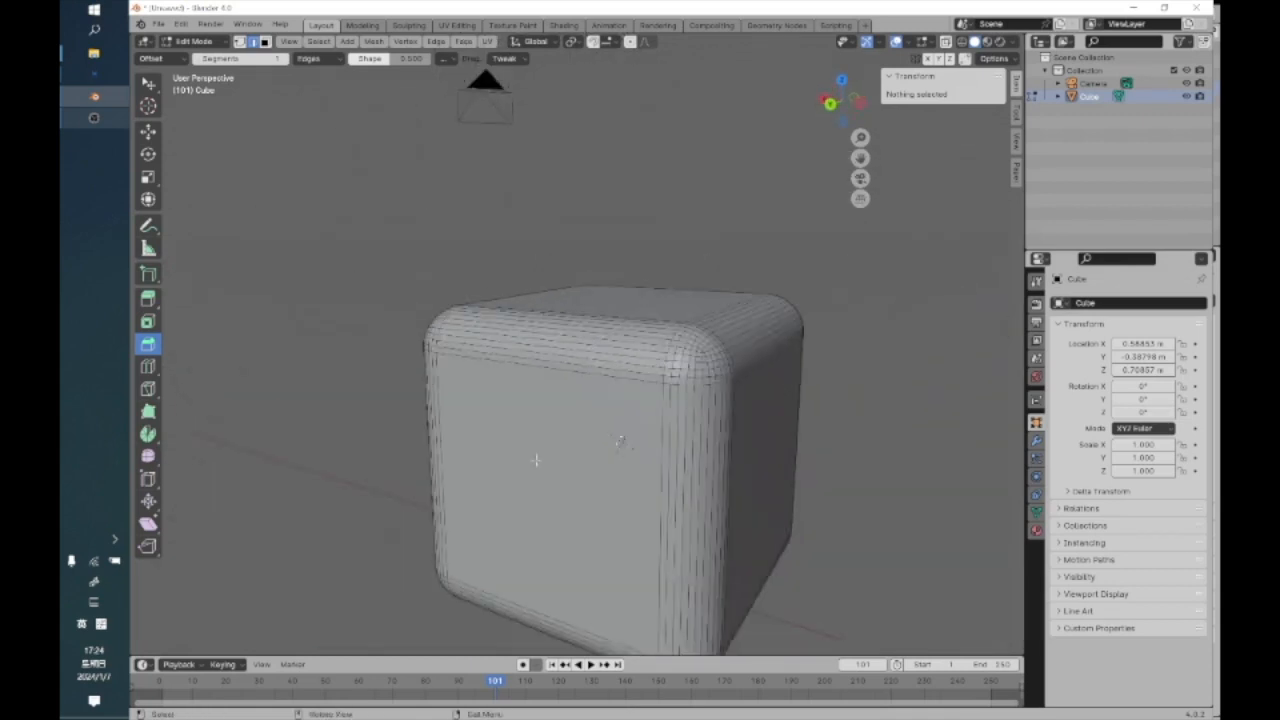
Undo the bevel that rounds all the cube's edges
left_click_drag(521, 436, 509, 463, "alt")
key("ctrl+z")
key("ctrl+z")
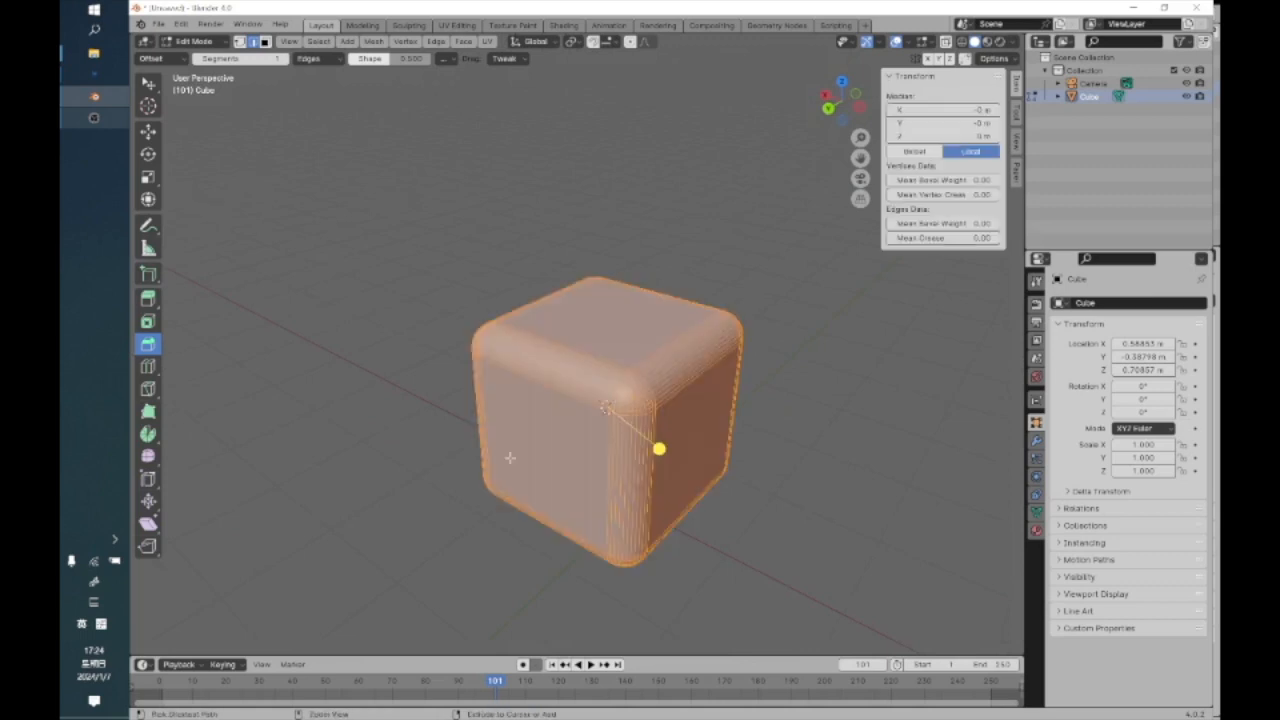
Select the cube's four parallel edges along the X axis and bevel them by about 0.484 m
left_click(538, 356)
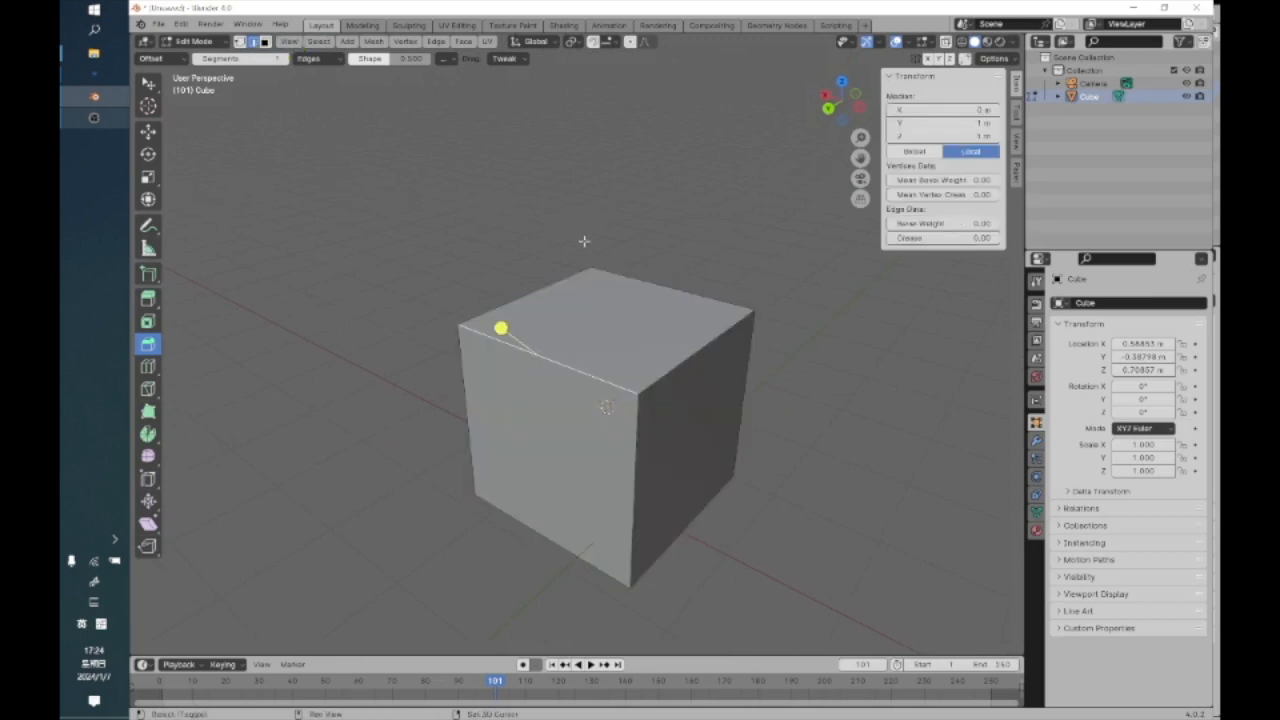
left_click(633, 279, "shift")
left_click(563, 548, "shift")
middle_click_drag(563, 548, 505, 508)
left_click(701, 528, "shift")
middle_click_drag(701, 528, 271, 390)
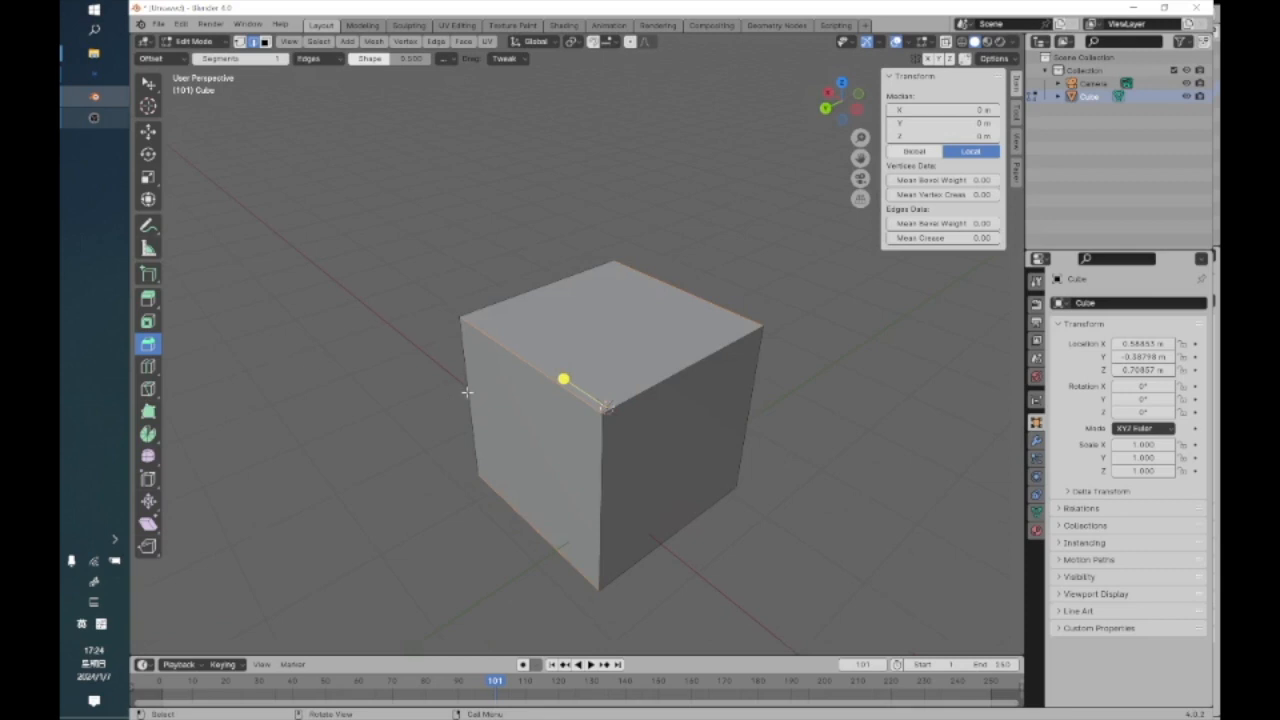
left_click_drag(563, 379, 508, 374)
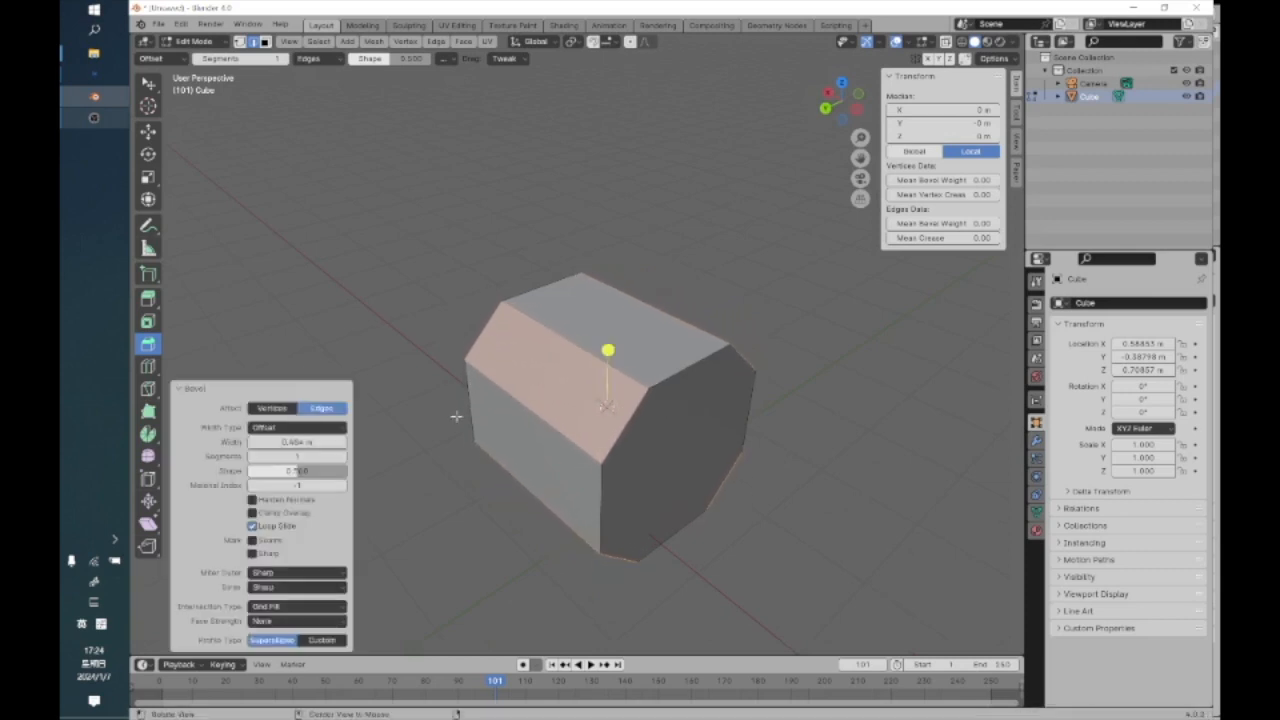
middle_click_drag(454, 417, 446, 385)
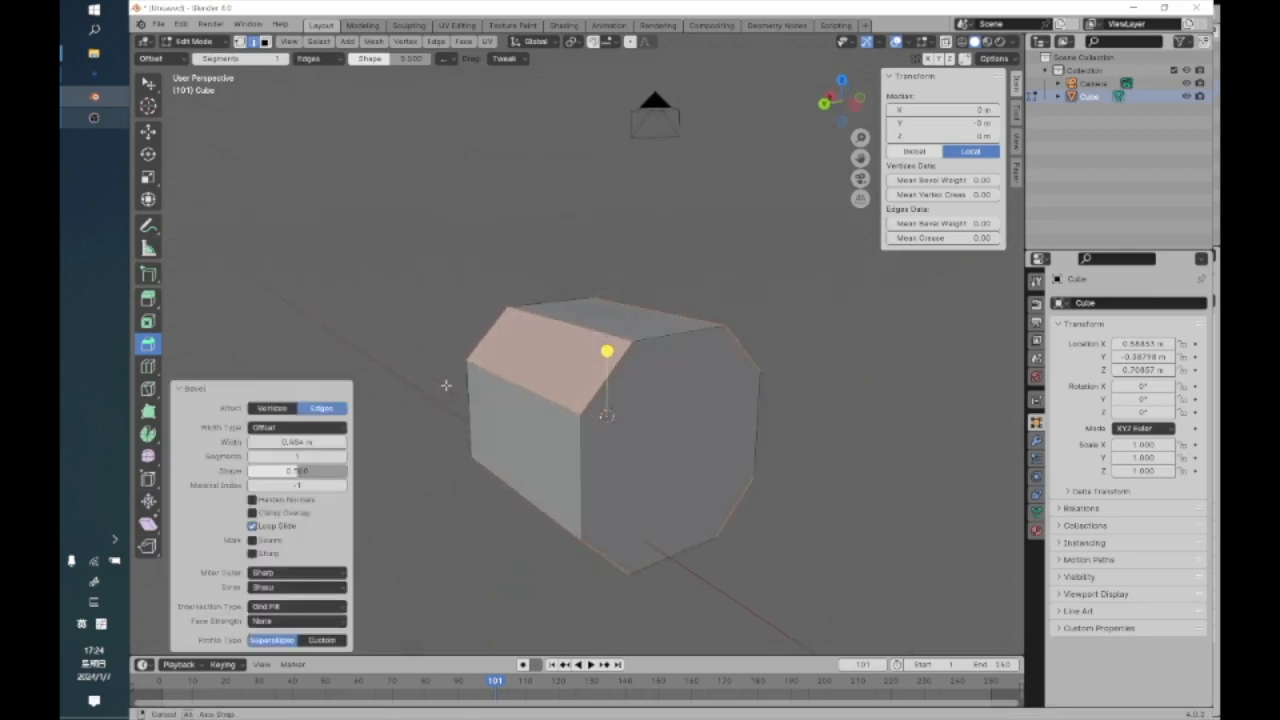
Set the four-edge bevel to 10 segments, clear the selection and inspect the flat end faces
left_click(345, 458)
left_click(345, 458)
left_click(345, 458)
left_click(345, 458)
left_click(345, 458)
left_click(345, 458)
left_click(345, 458)
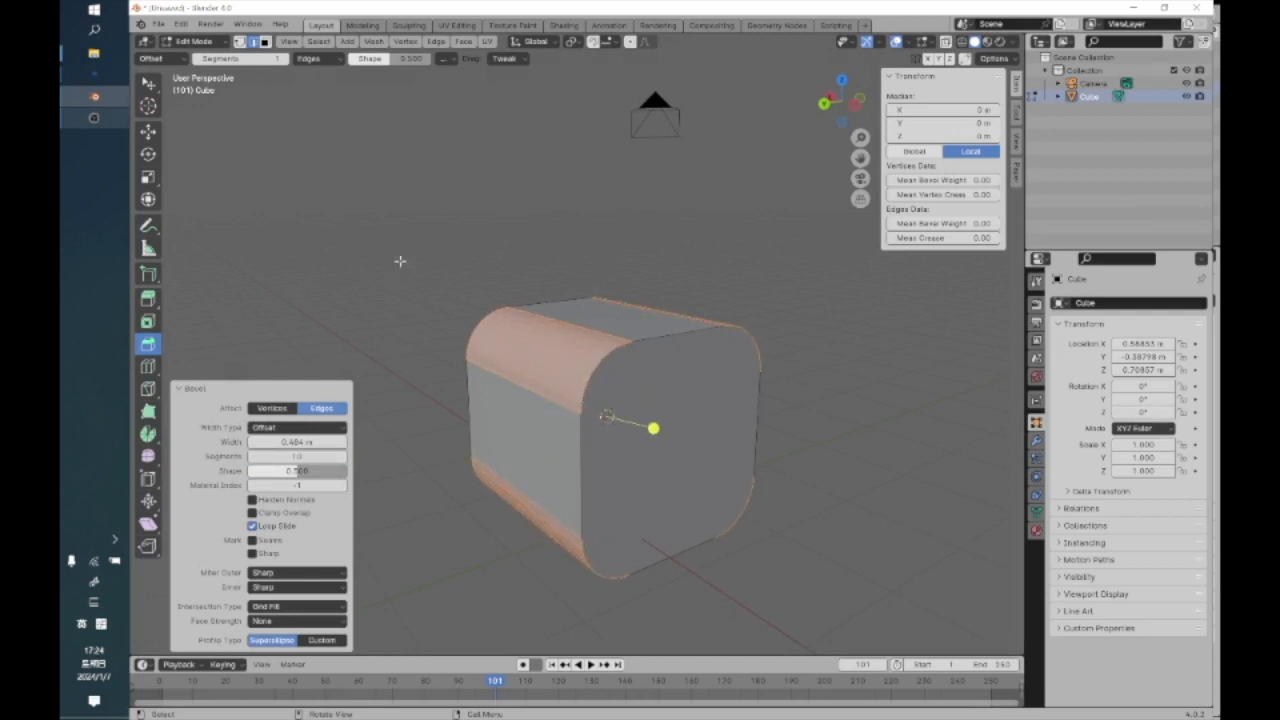
left_click(400, 261)
middle_click_drag(503, 405, 420, 443)
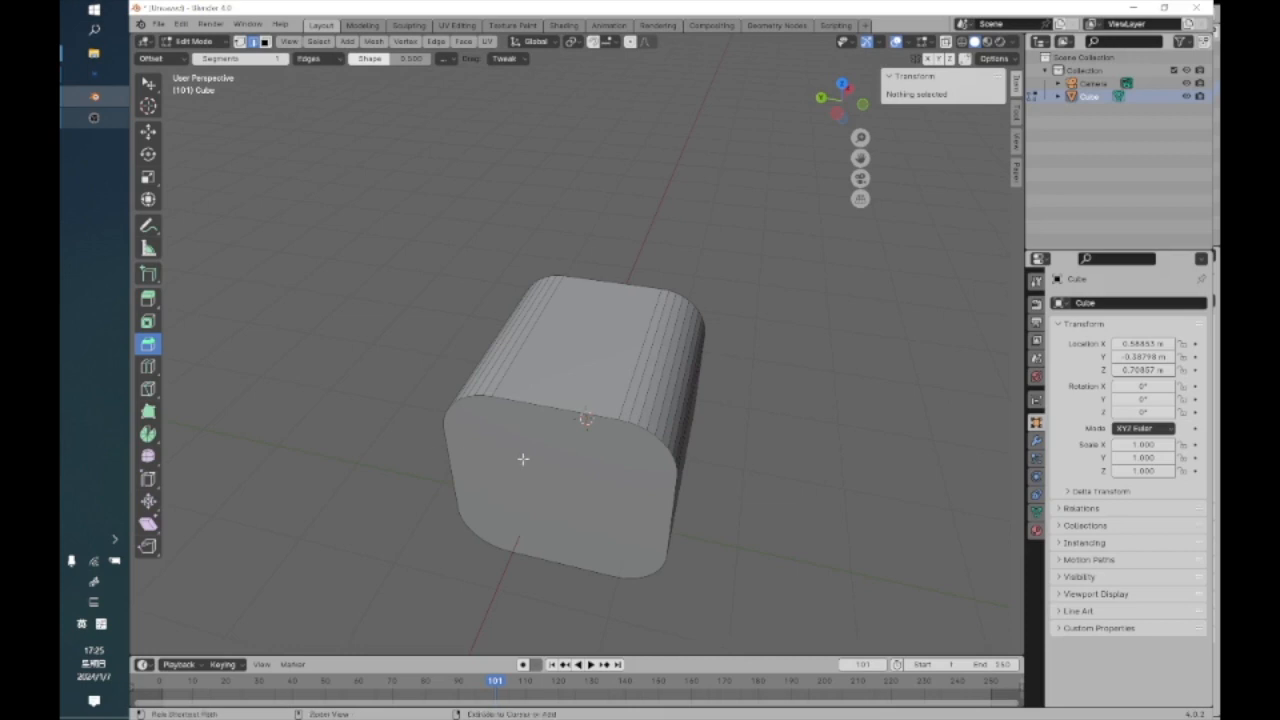
Undo the bevel on the four parallel edges
key("ctrl+z")
key("ctrl+z")
middle_click_drag(453, 500, 651, 460)
In face selection mode, select the cube's two opposite faces across the X axis and delete them
left_click(651, 460)
left_click(265, 42)
left_click(729, 494)
middle_click_drag(729, 494, 654, 346)
left_click(578, 395)
right_click(578, 395)
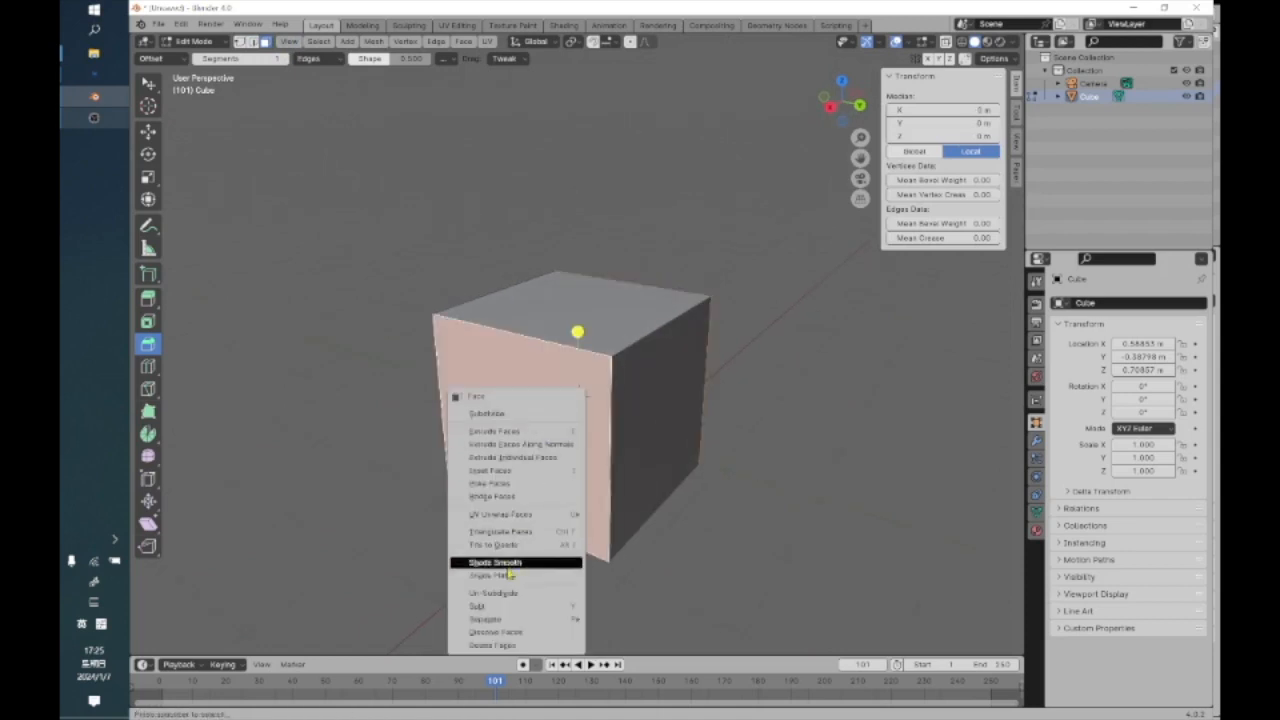
left_click(505, 646)
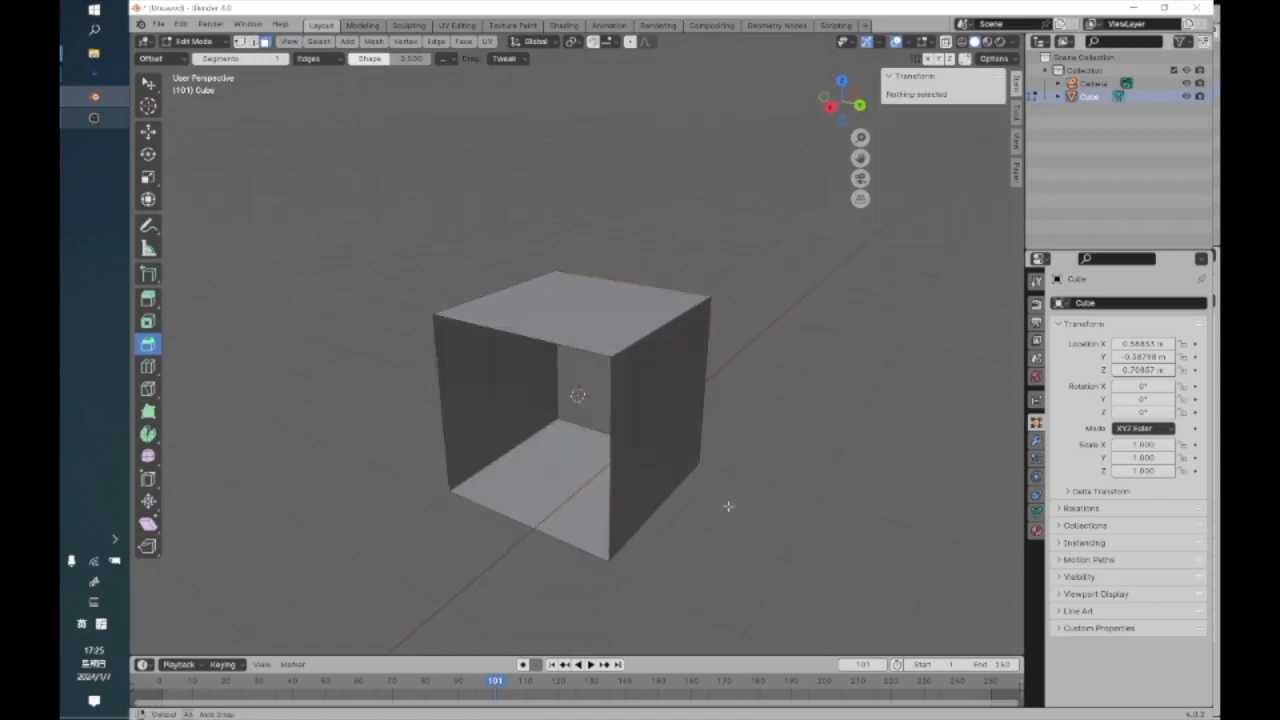
Select all faces of the open-ended cube and bevel them with a width of about 0.46 m
middle_click_drag(726, 506, 623, 391)
left_click(319, 41)
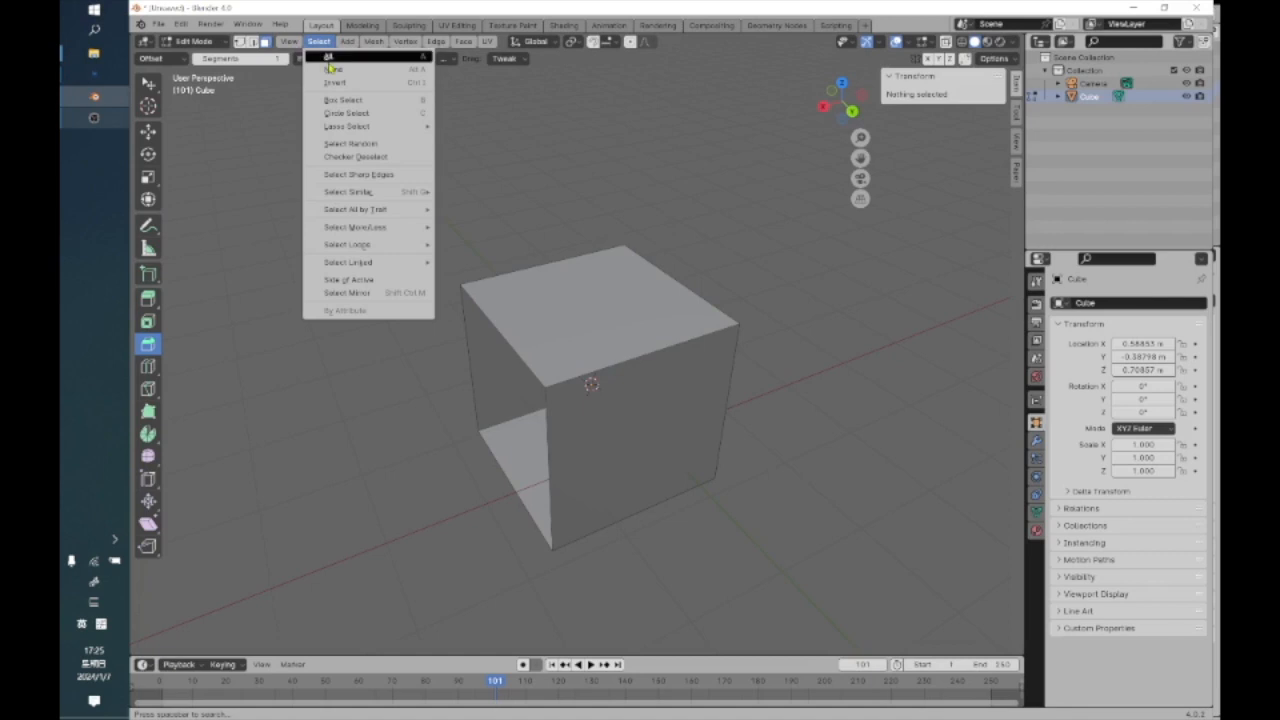
left_click(325, 50)
middle_click_drag(335, 263, 232, 279)
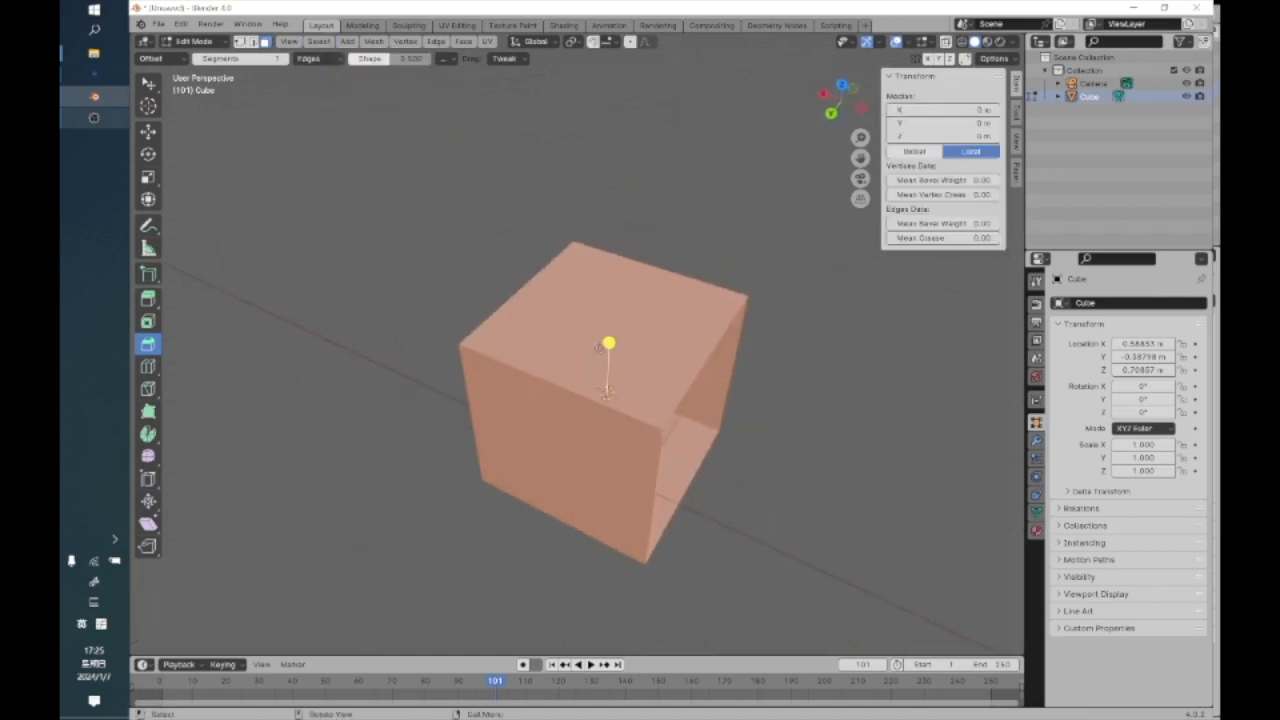
left_click_drag(609, 343, 591, 297)
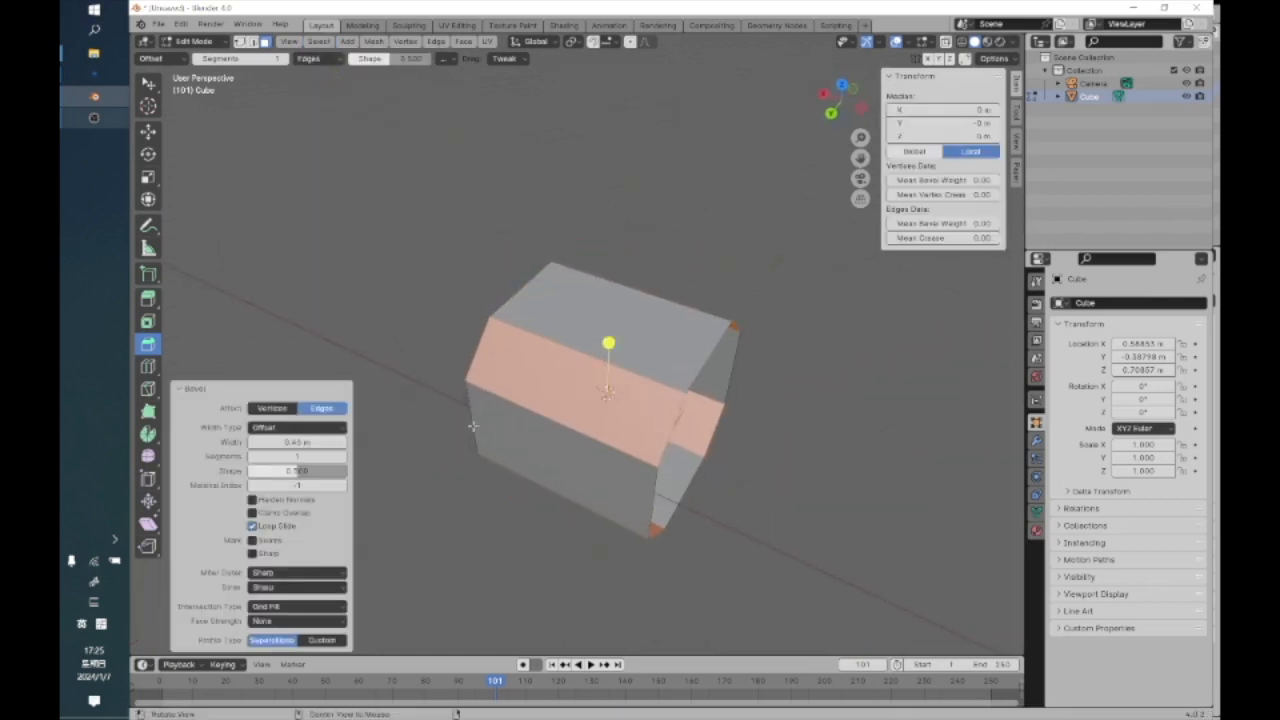
middle_click_drag(437, 478, 357, 435)
Set the open tube's bevel to 10 segments, clear the selection and view the rounded shape
left_click_drag(343, 465, 344, 460)
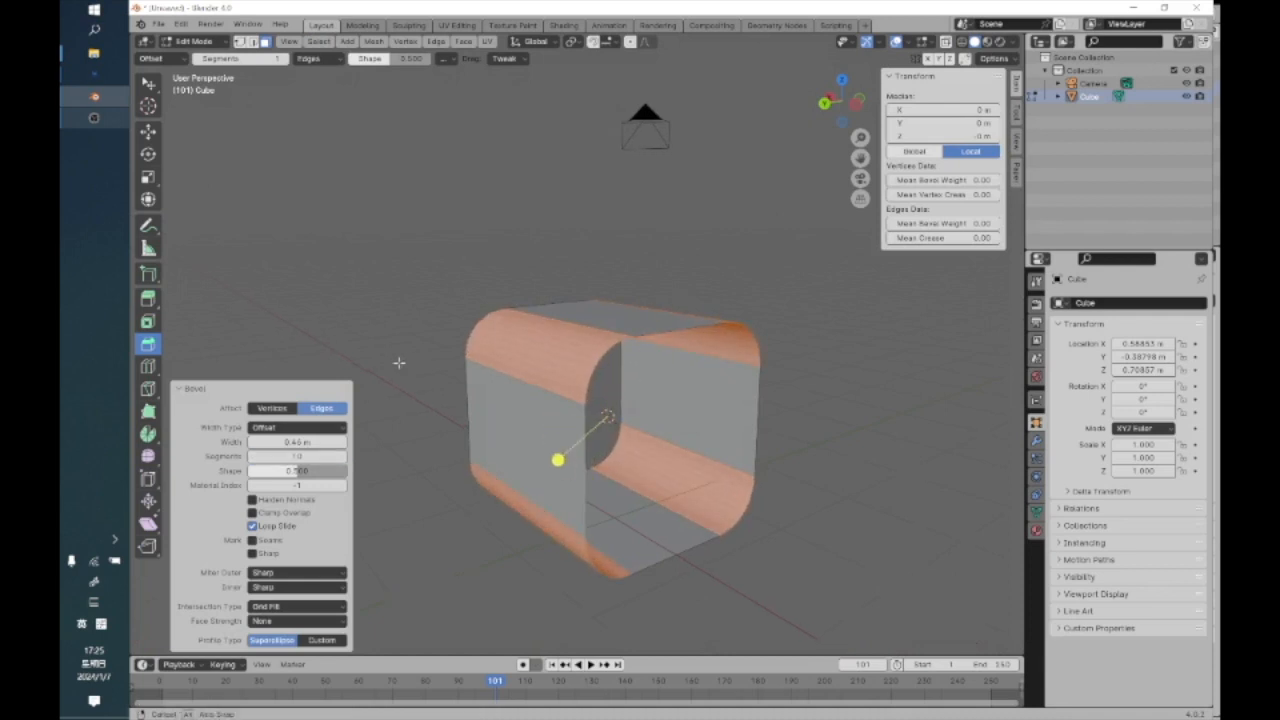
left_click(400, 360)
middle_click_drag(643, 392, 626, 468)
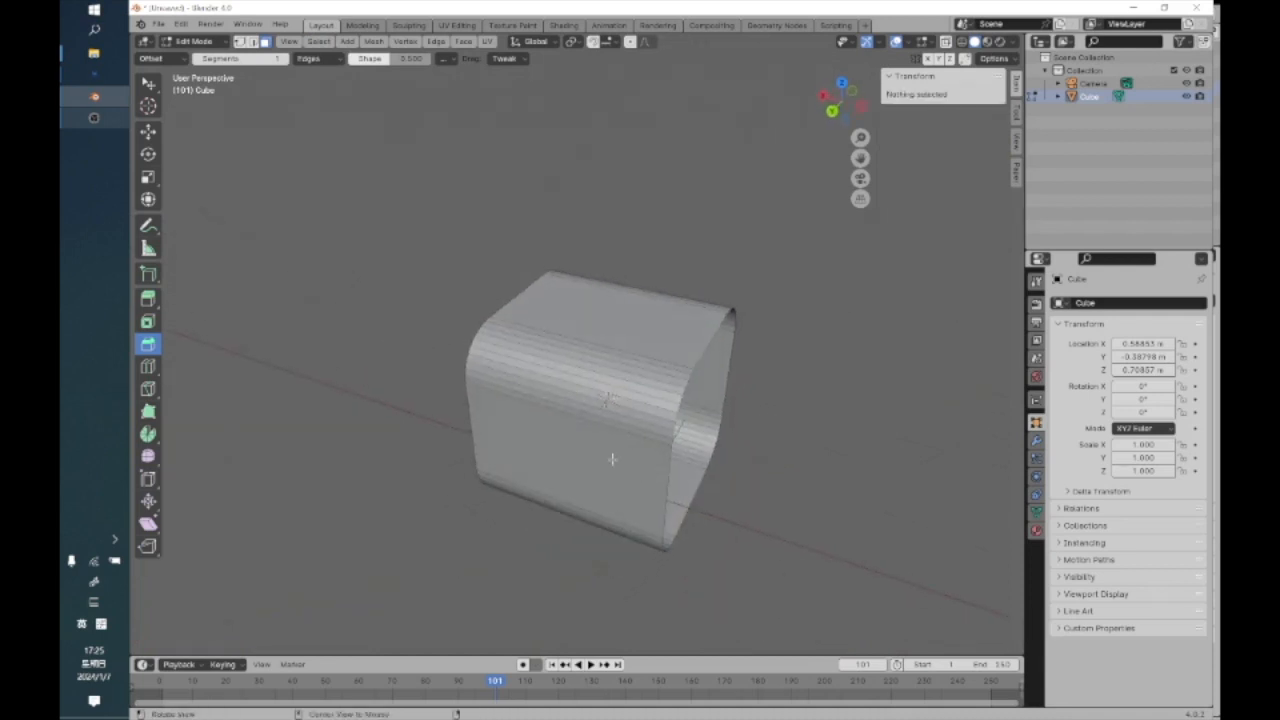
In edge selection mode, select the four straight edges around the tube's open end on the negative X side
middle_click_drag(612, 352, 612, 352)
mouse_move(660, 357)
middle_mouse_down()
mouse_move(600, 357)
mouse_move(652, 380)
middle_mouse_up()
left_click(656, 384)
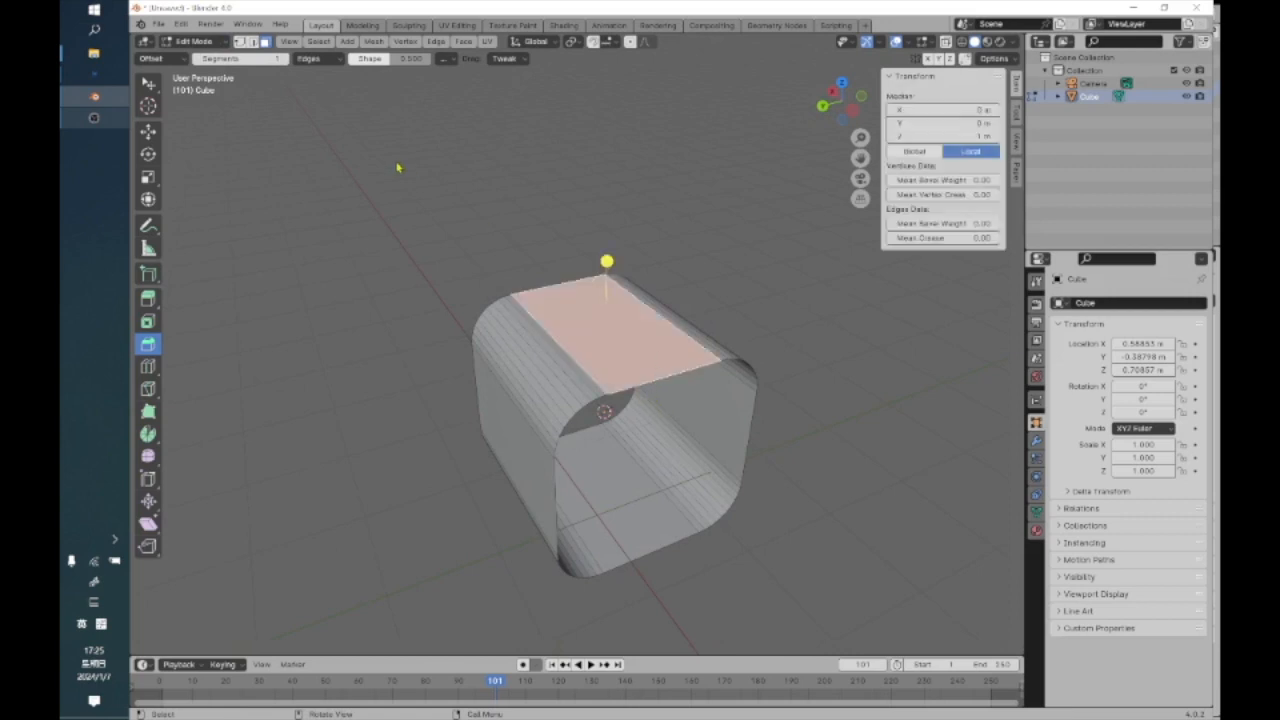
left_click(750, 320)
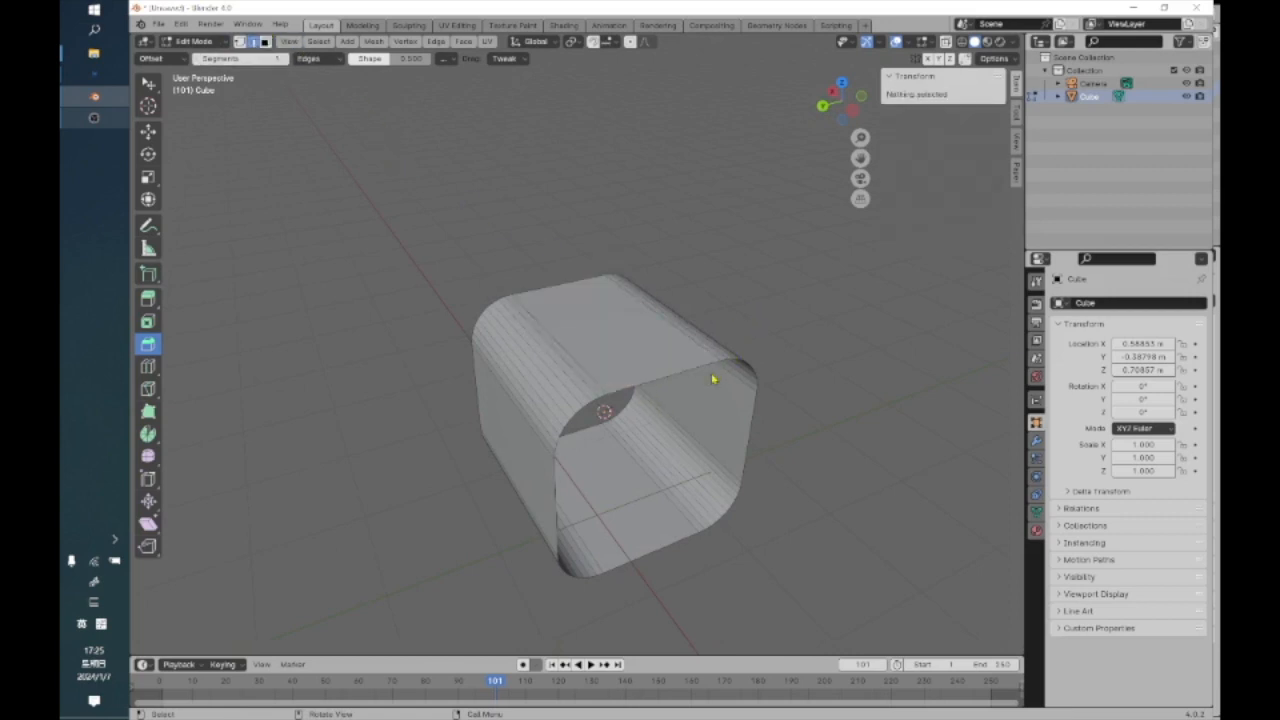
left_click(688, 375)
left_click(748, 432, "shift")
left_click(752, 366, "shift")
left_click(557, 500, "shift")
left_click(601, 481, "shift")
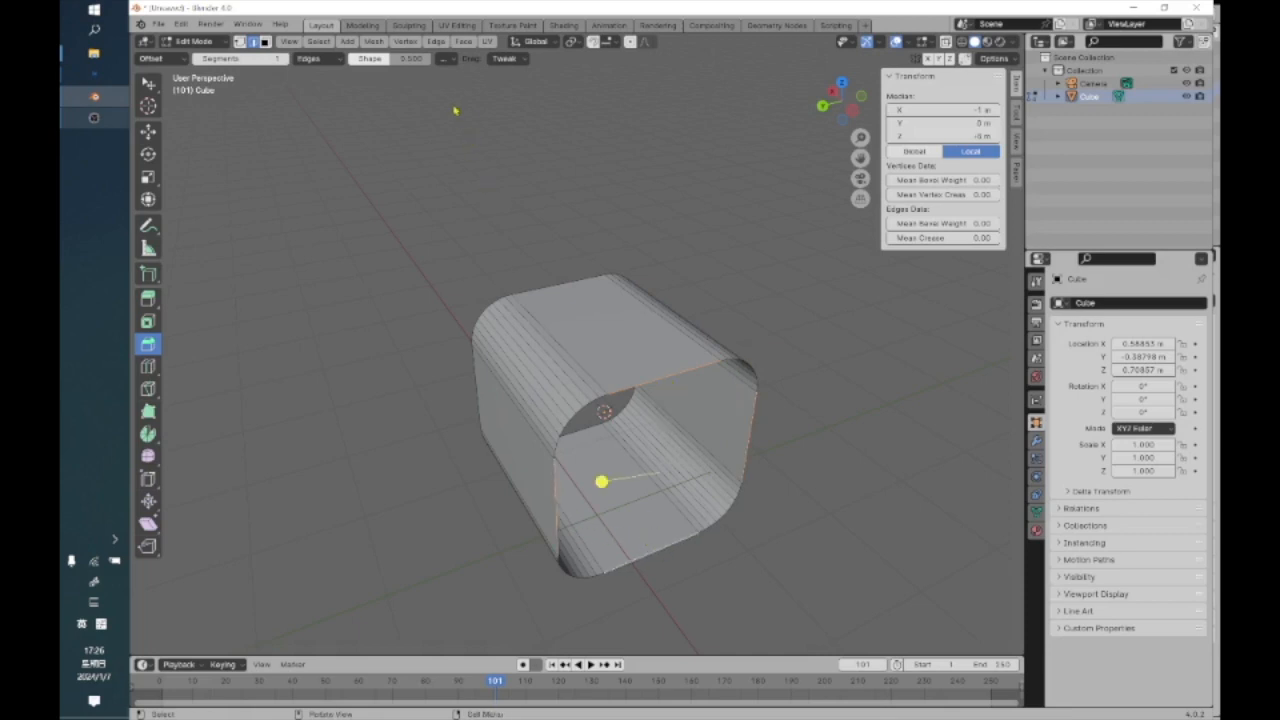
Try to create a new face from only the four straight edges and undo it, keeping those edges selected
left_click(405, 41)
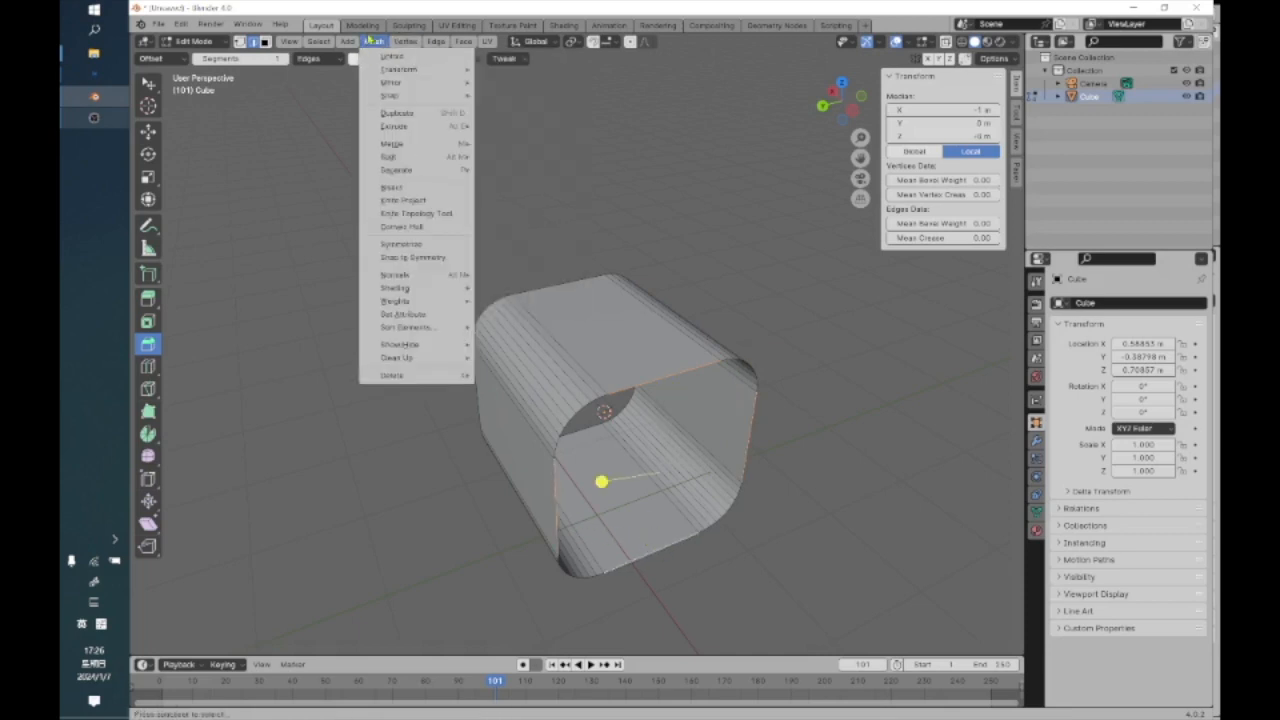
left_click(430, 101)
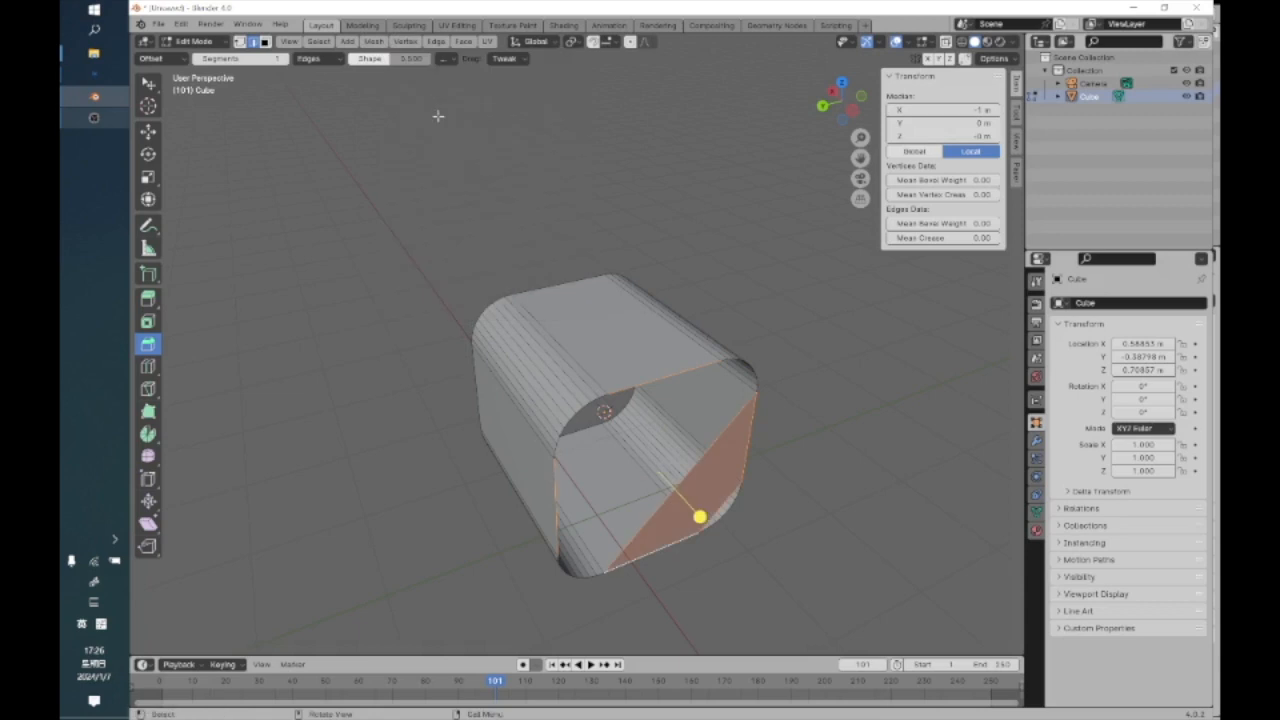
left_click(672, 322)
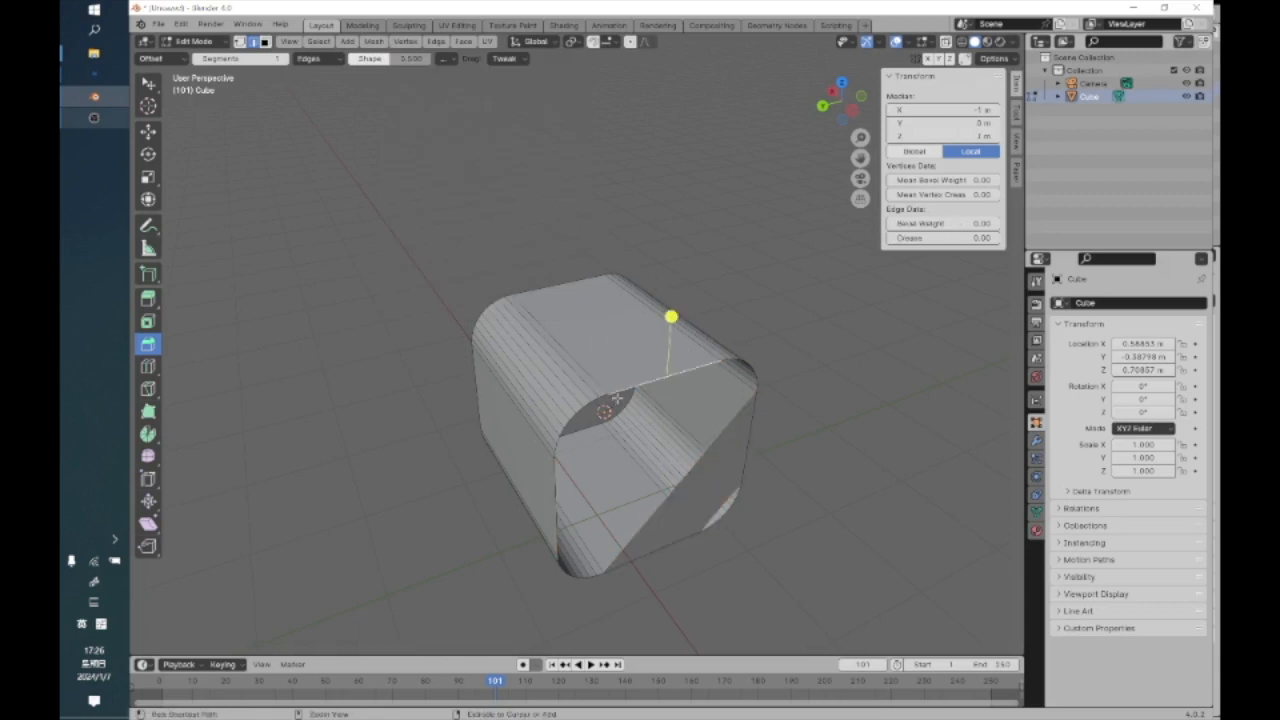
left_click(700, 516, "ctrl")
key("ctrl+z")
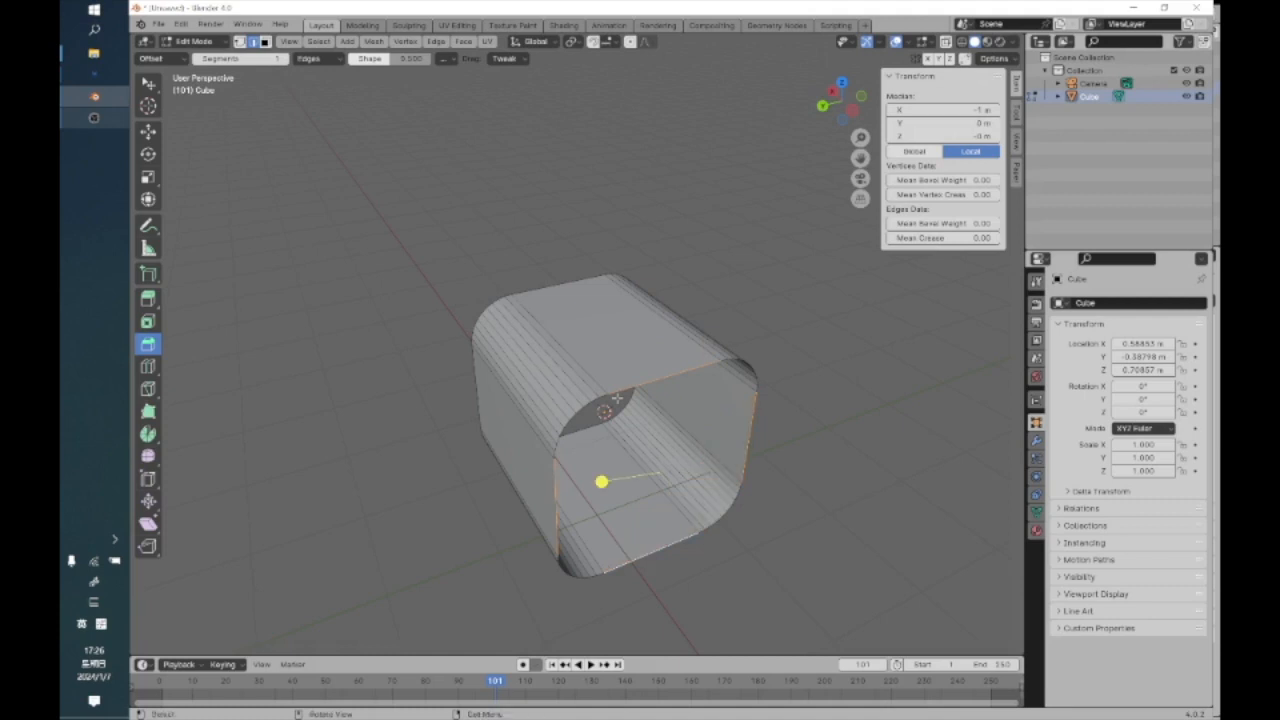
Extend the selection to the complete edge loop around the opening and fill it with a new face from vertices
left_click(318, 41)
mouse_move(412, 248)
left_click(489, 247)
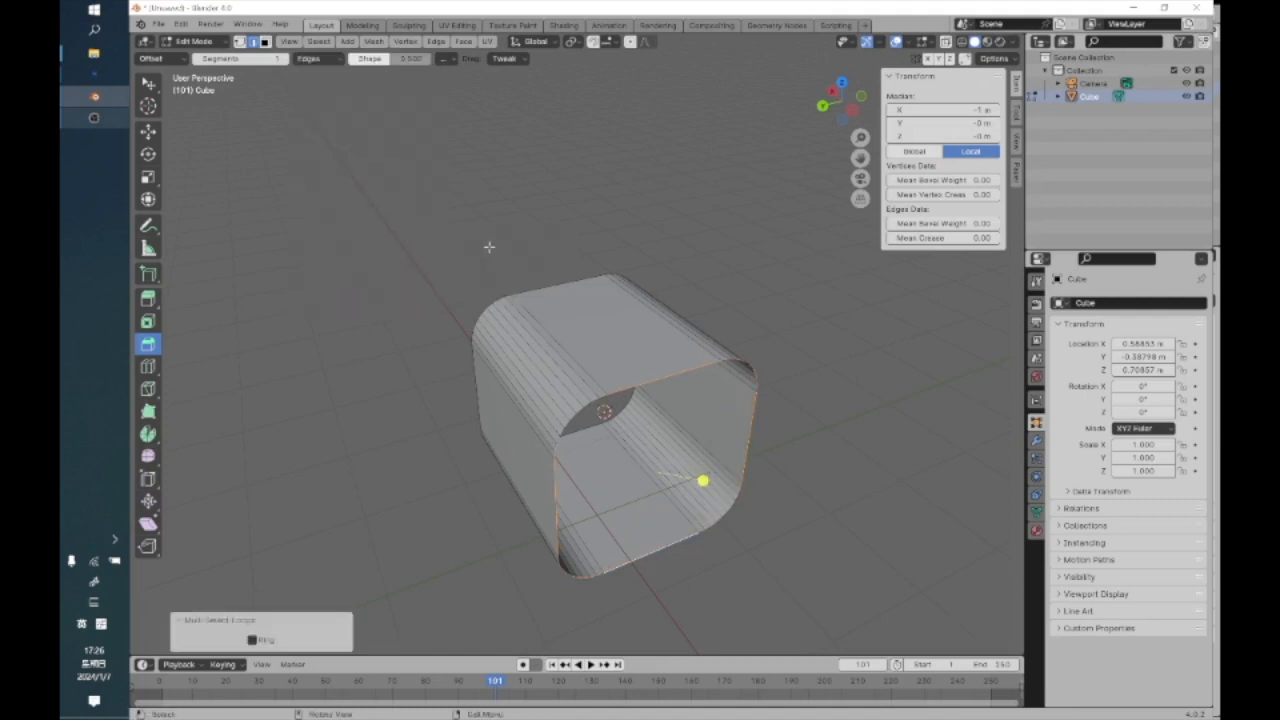
left_click(405, 41)
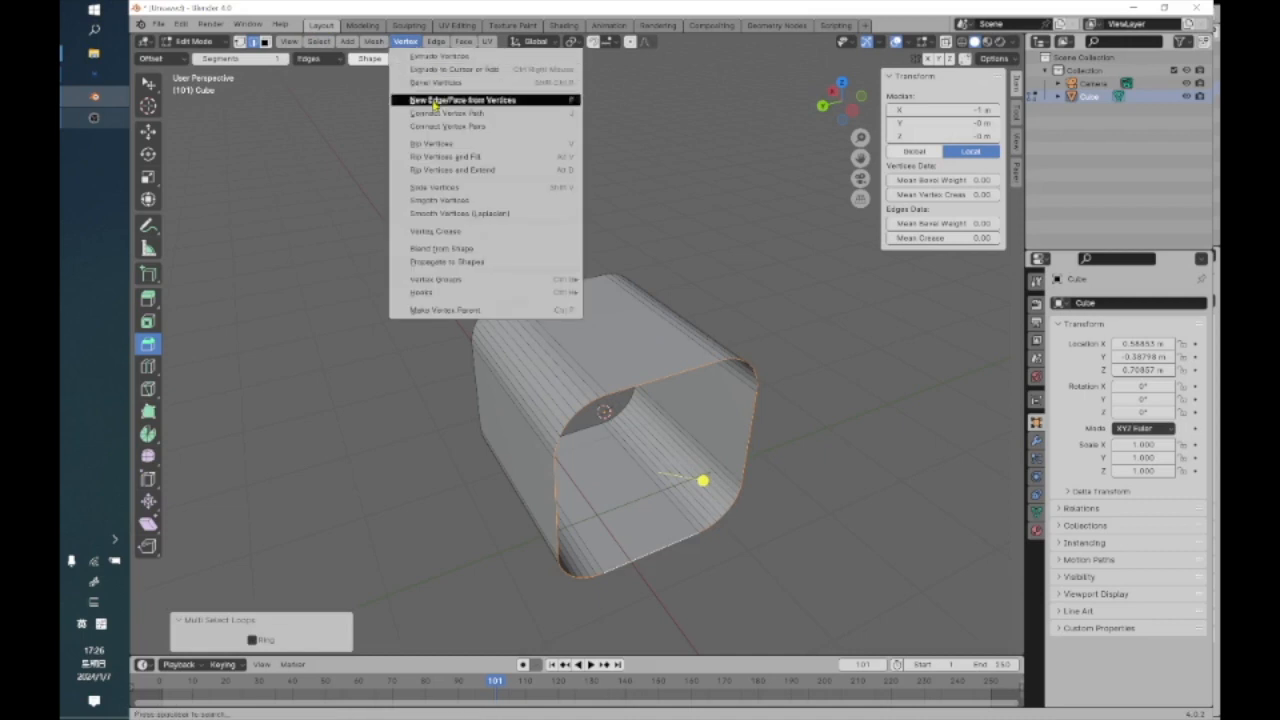
left_click(440, 100)
Select an edge at the opposite open end, expand it to the full edge loop, fill it with a new face and clear the selection
middle_click_drag(414, 240, 546, 324)
key("ctrl+z")
left_click(320, 42)
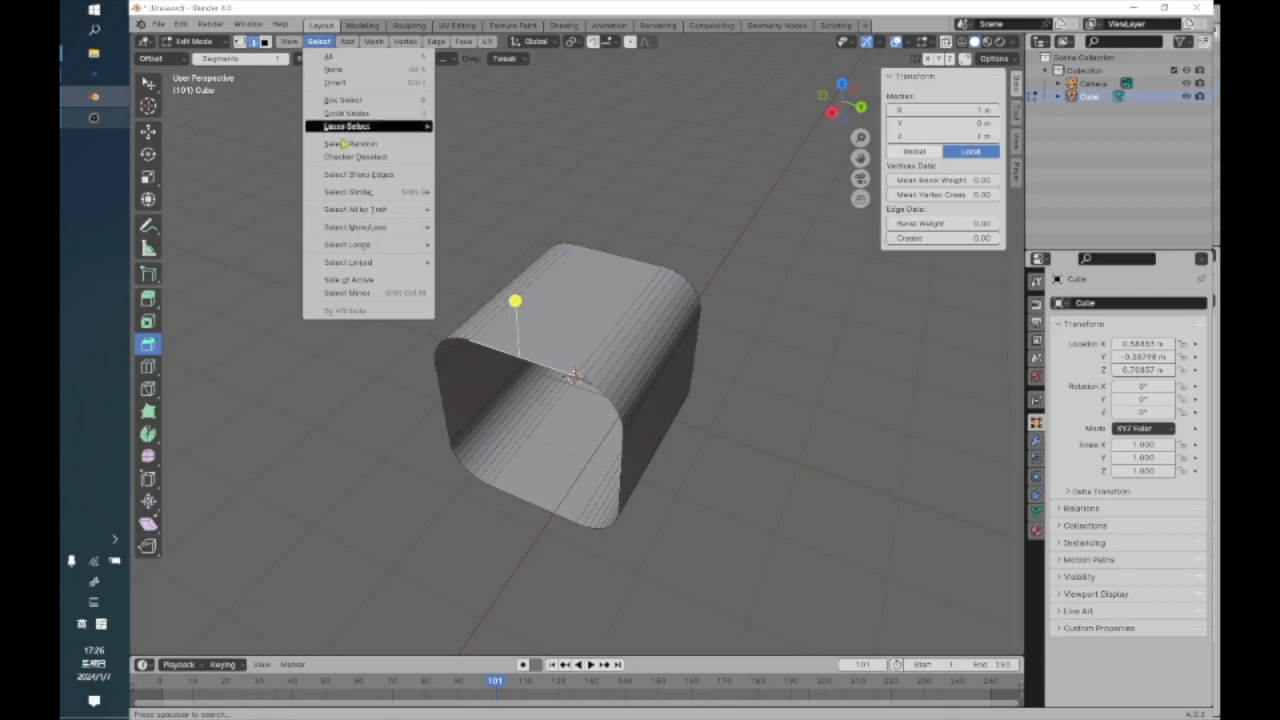
mouse_move(366, 247)
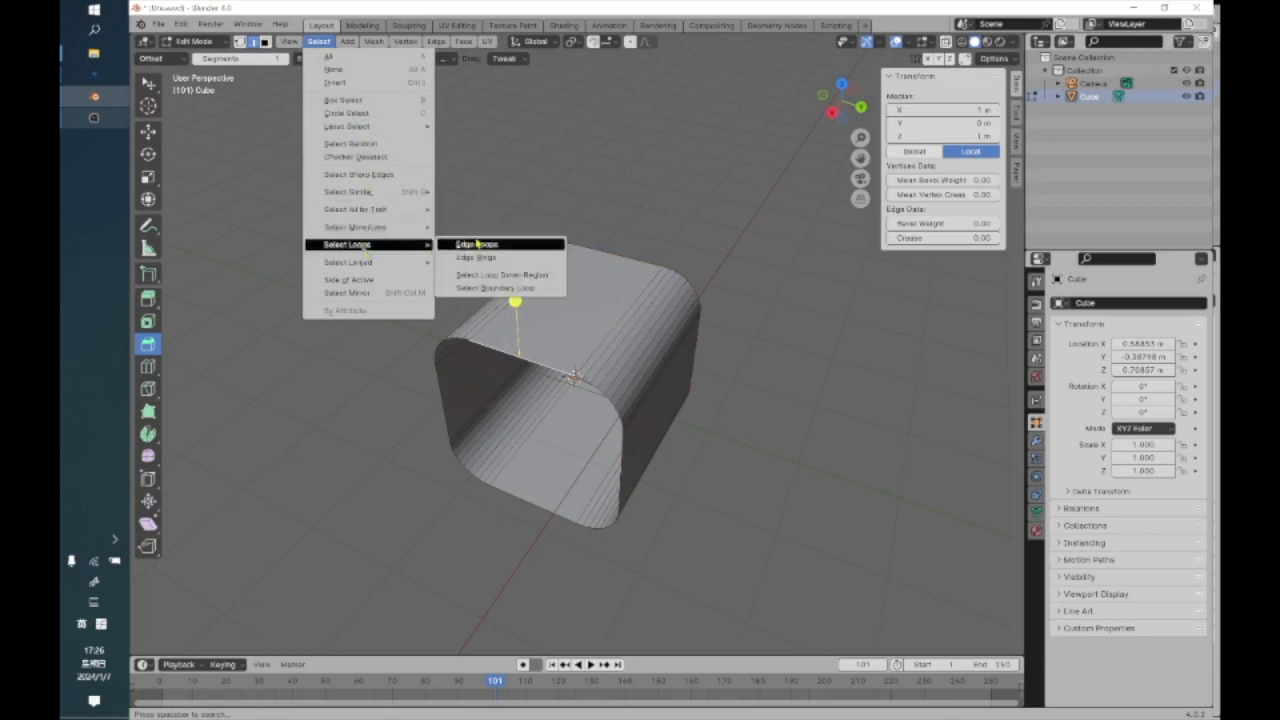
left_click(476, 244)
left_click(405, 42)
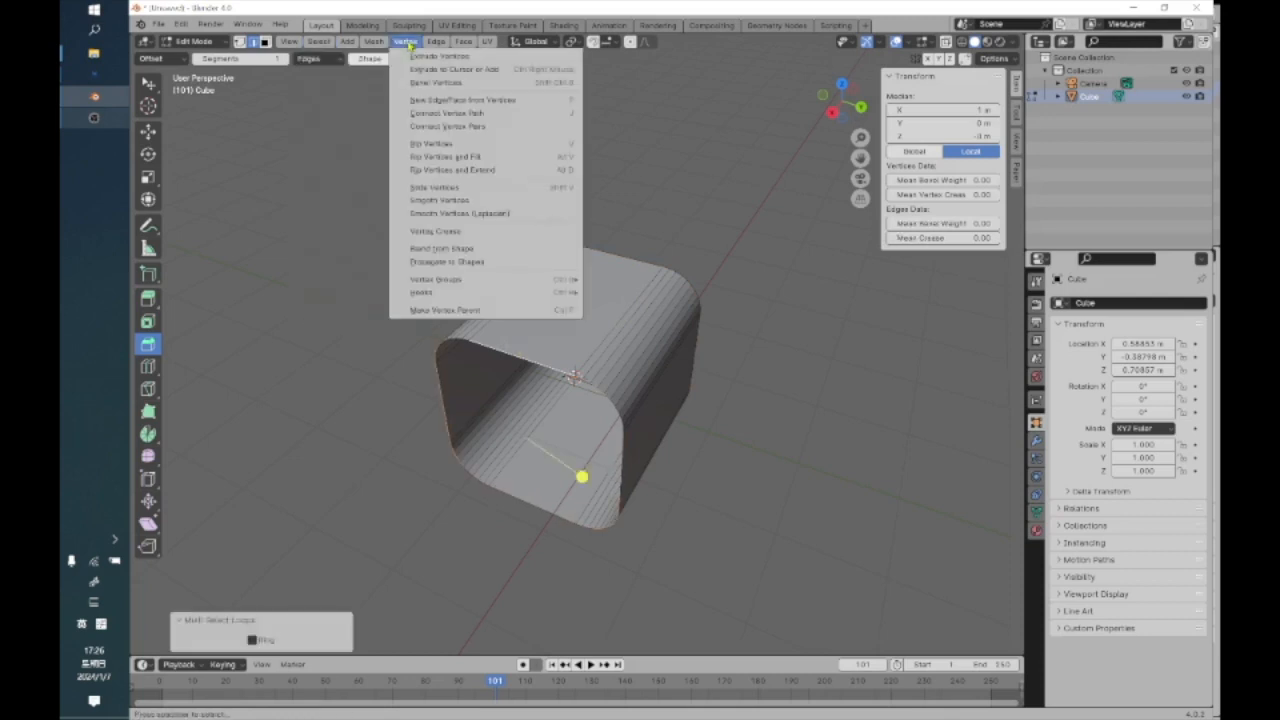
left_click(427, 100)
key("alt+a")
middle_click_drag(391, 197, 389, 277)
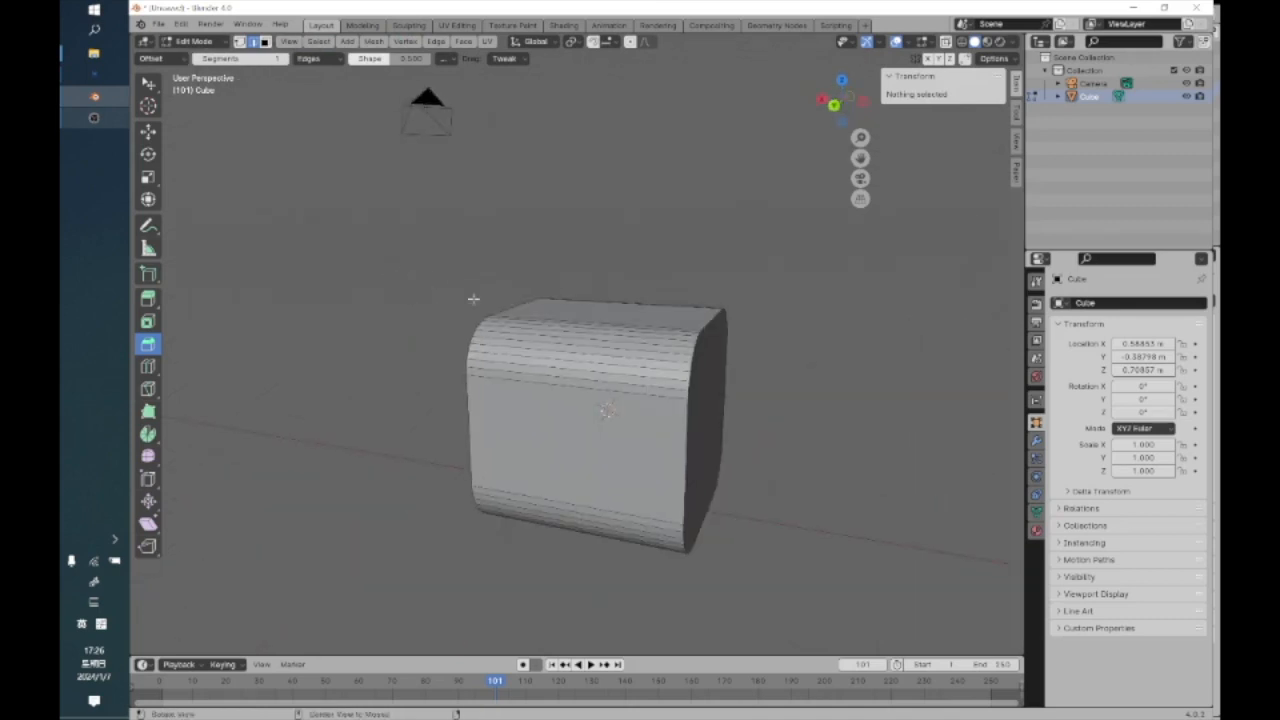
Add one loop cut around the middle of the closed body and scale the new loop uniformly to about 1.431
left_click_drag(150, 368, 249, 368)
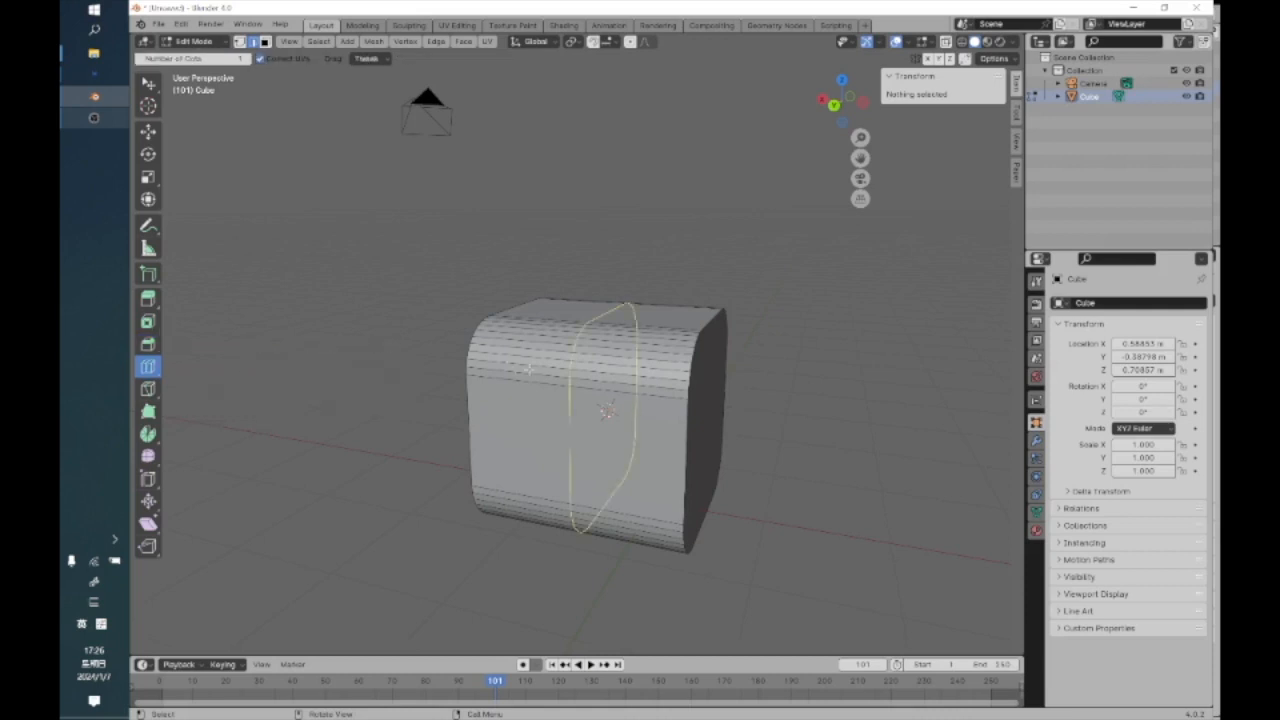
scroll(530, 369, "up", 1)
middle_click_drag(530, 369, 605, 338)
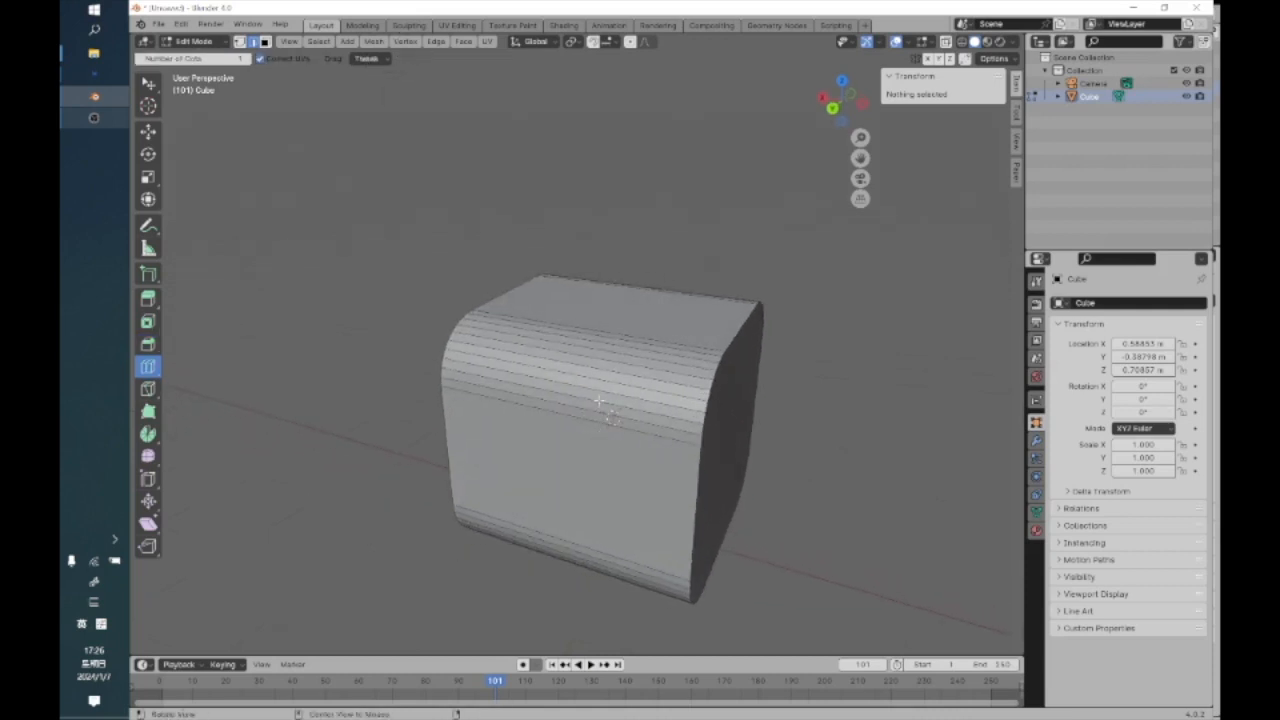
middle_click_drag(837, 543, 556, 357)
middle_click_drag(588, 432, 678, 540)
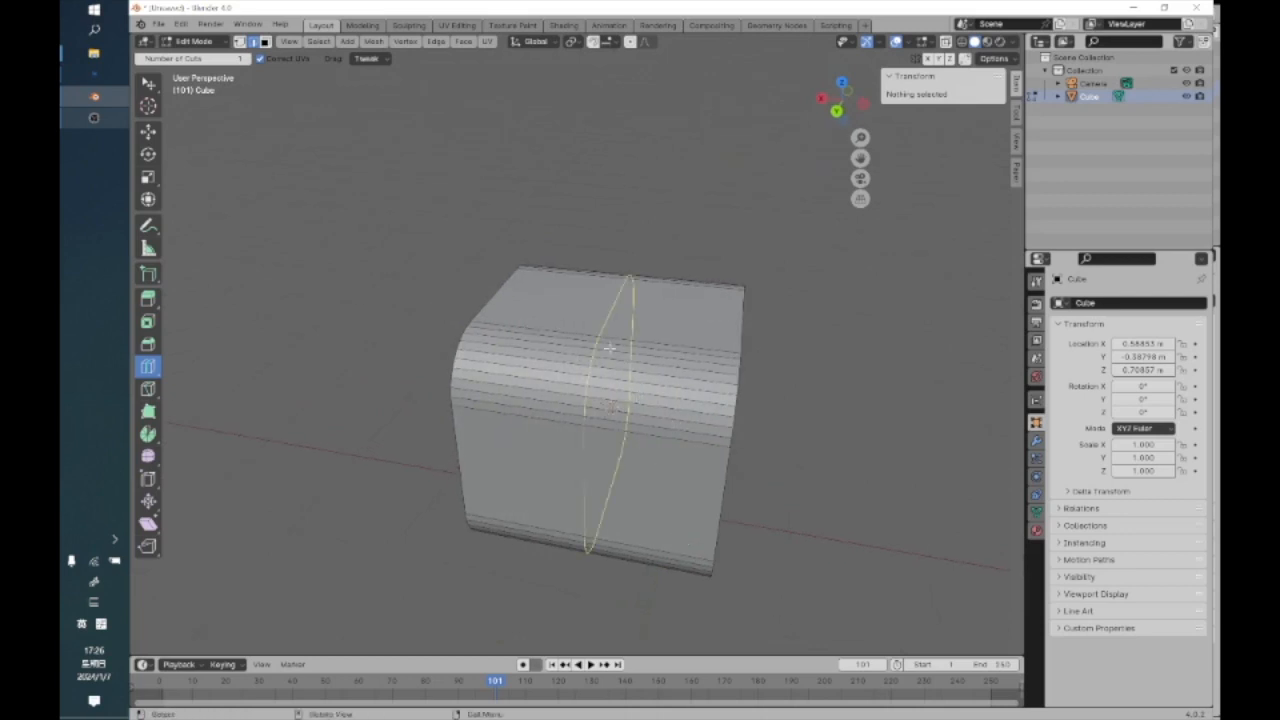
left_click(612, 406)
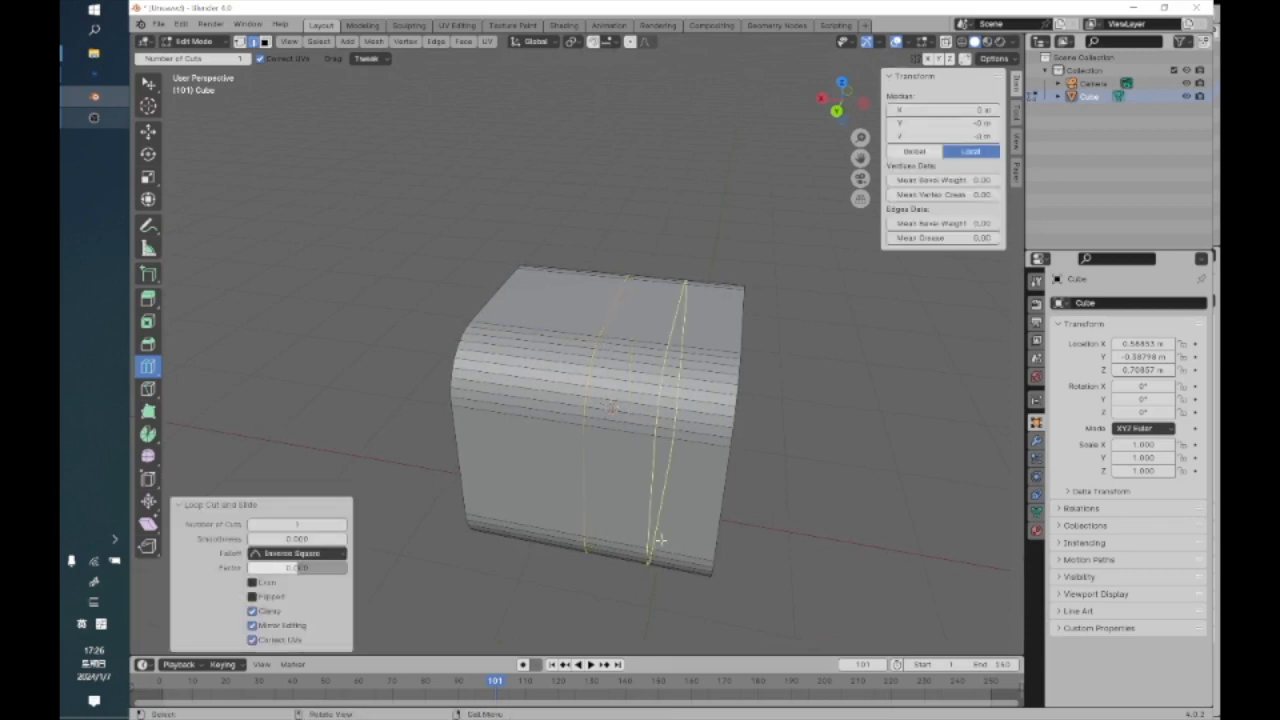
middle_click_drag(864, 533, 792, 519)
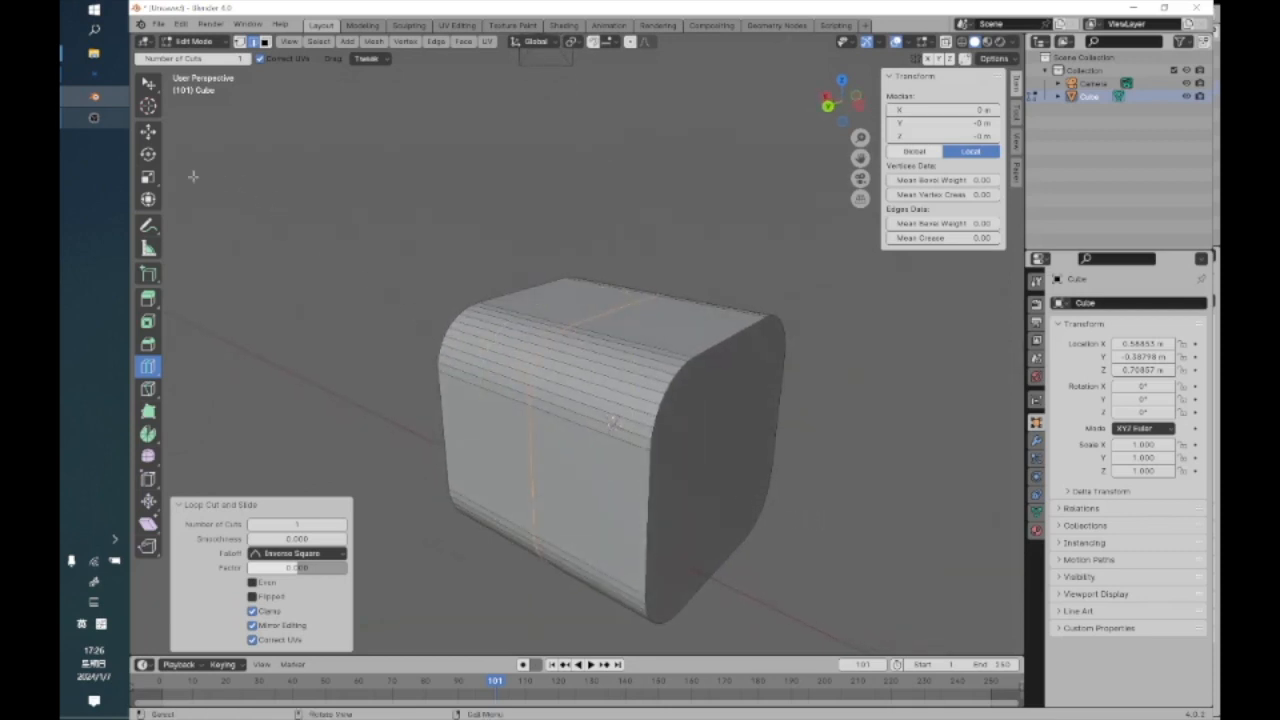
left_click(148, 177)
left_click_drag(571, 380, 550, 359)
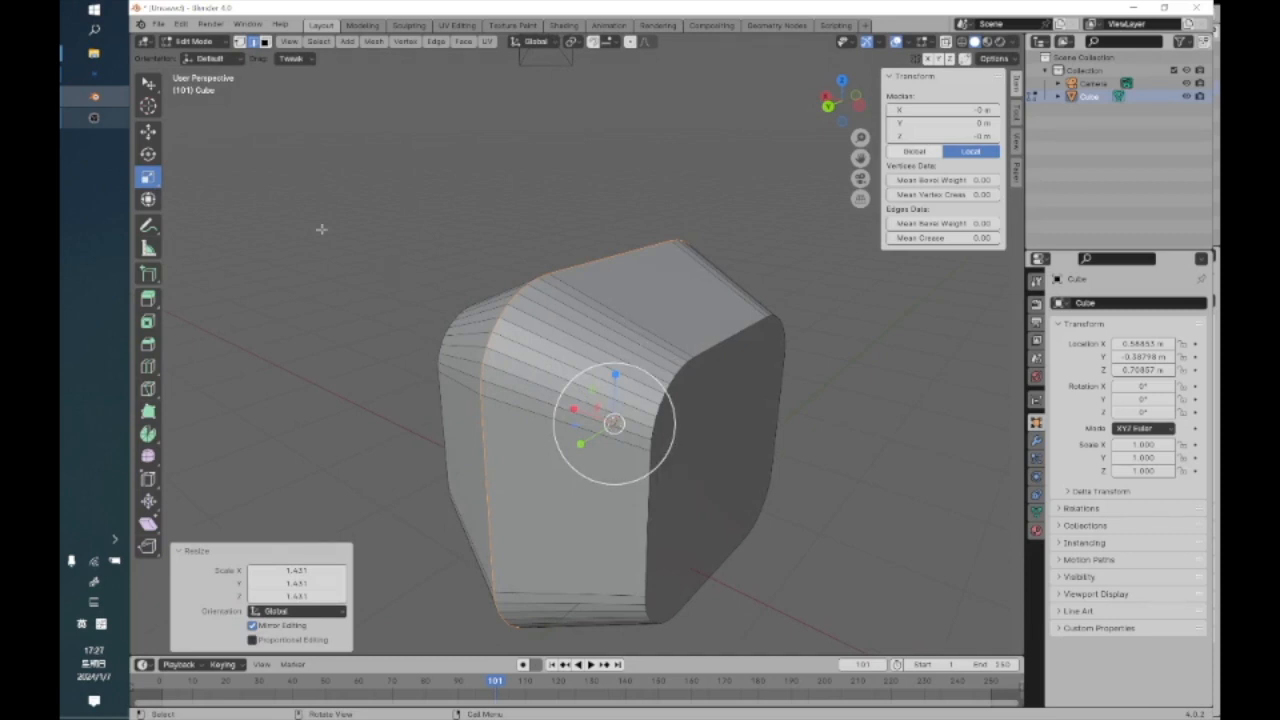
Add a second loop cut between the enlarged loop and the negative X end, and scale it uniformly to about 1.188
left_click(148, 366)
double_click(608, 337)
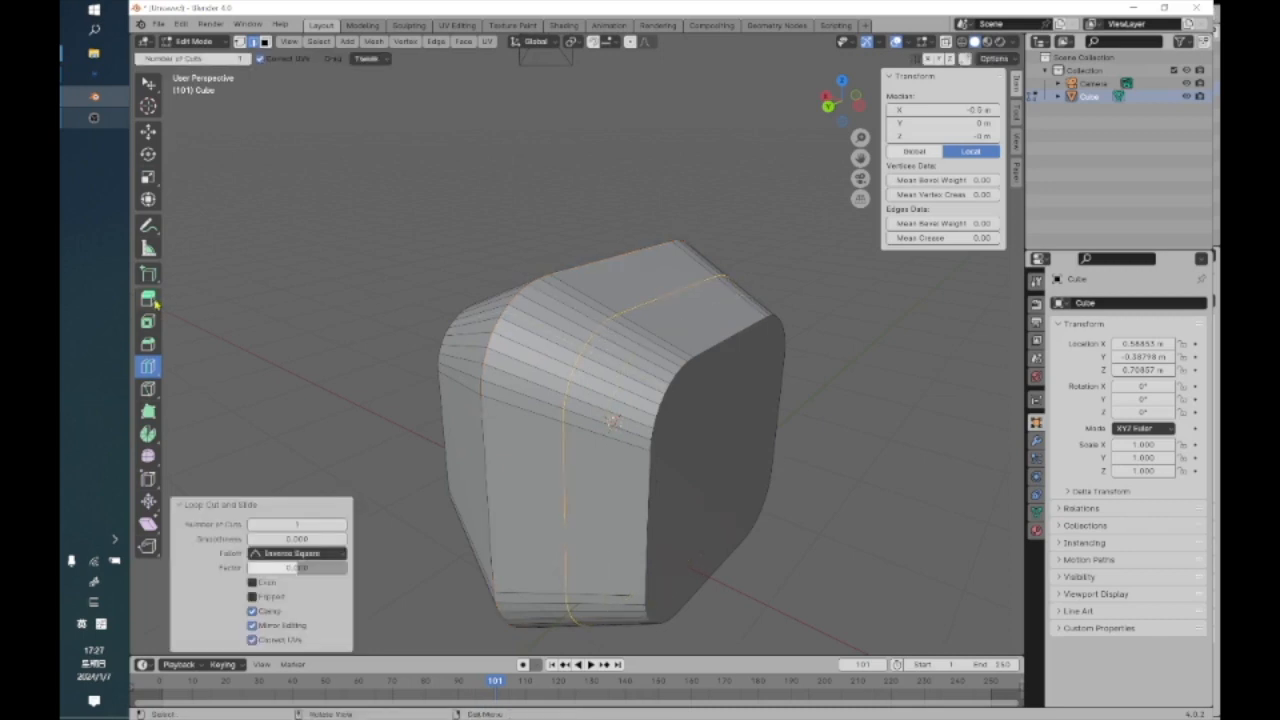
left_click(148, 177)
left_click_drag(676, 378, 749, 372)
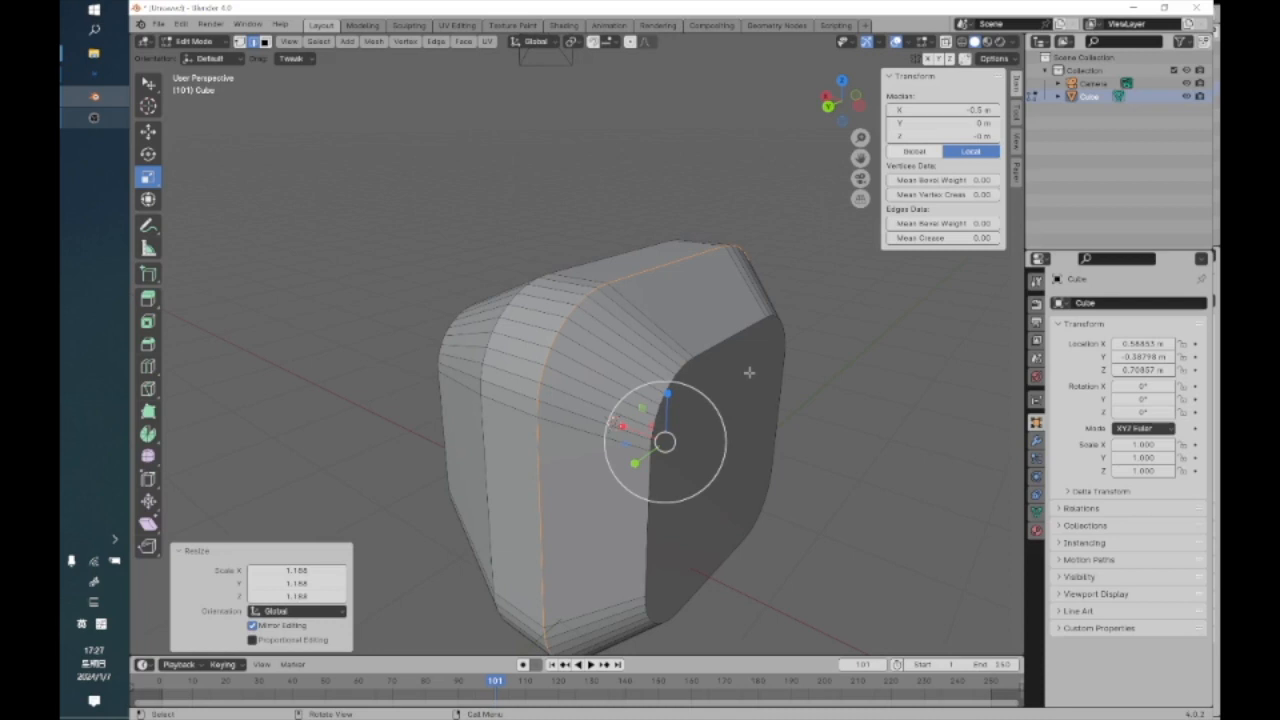
Undo both scaled loop cuts on the rounded body
key("ctrl+z")
key("ctrl+z")
key("ctrl+z")
key("ctrl+z")
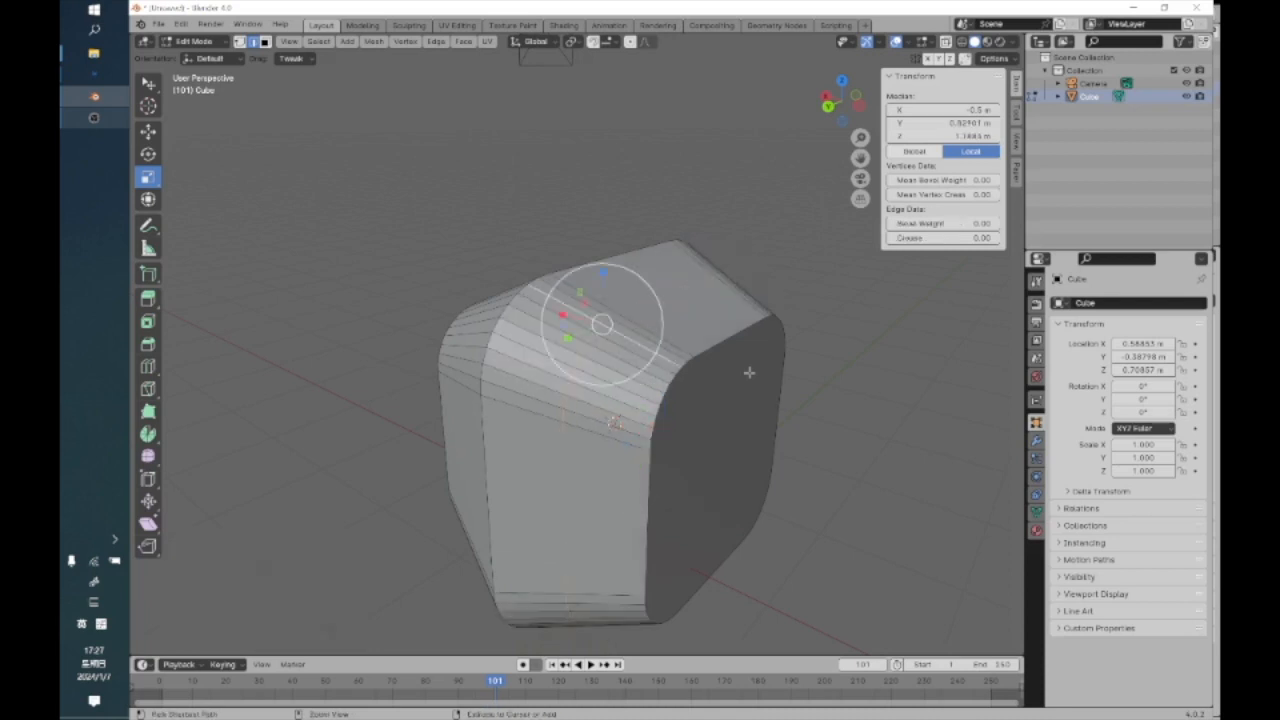
left_click(642, 281)
Add a loop cut around the body and vary its number of cuts, ending at 4
left_click(148, 366)
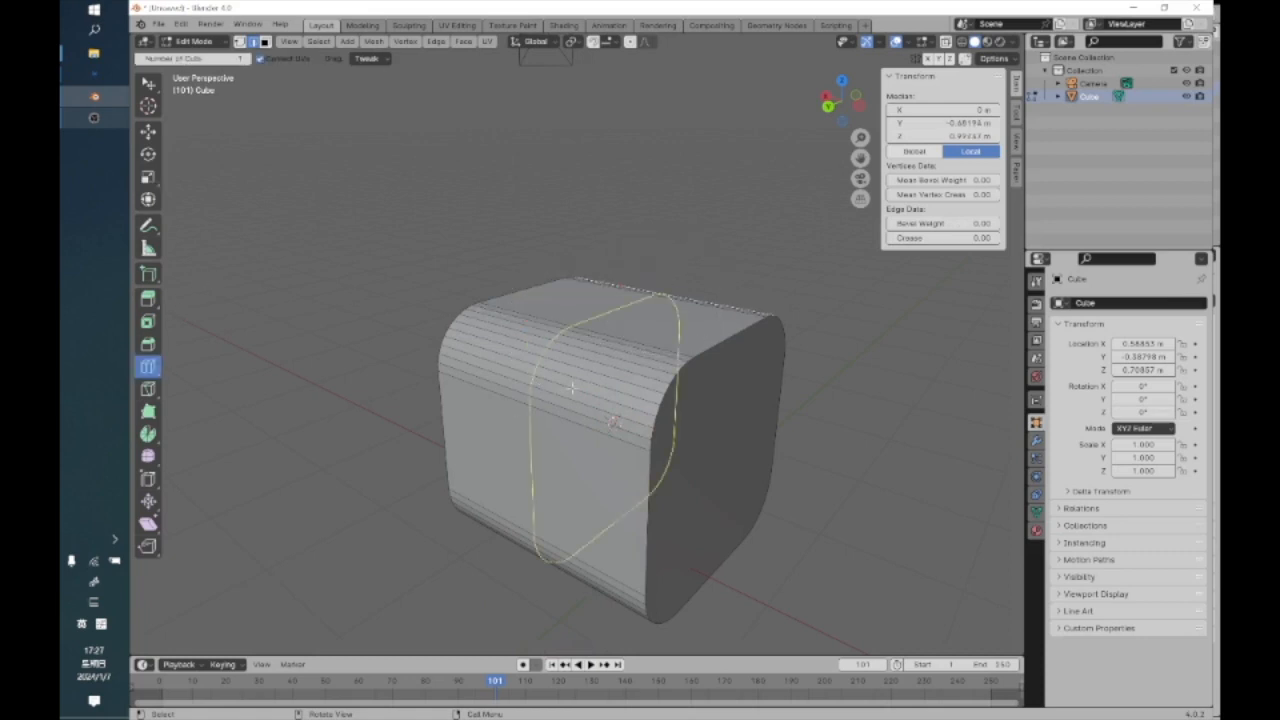
left_click(556, 362)
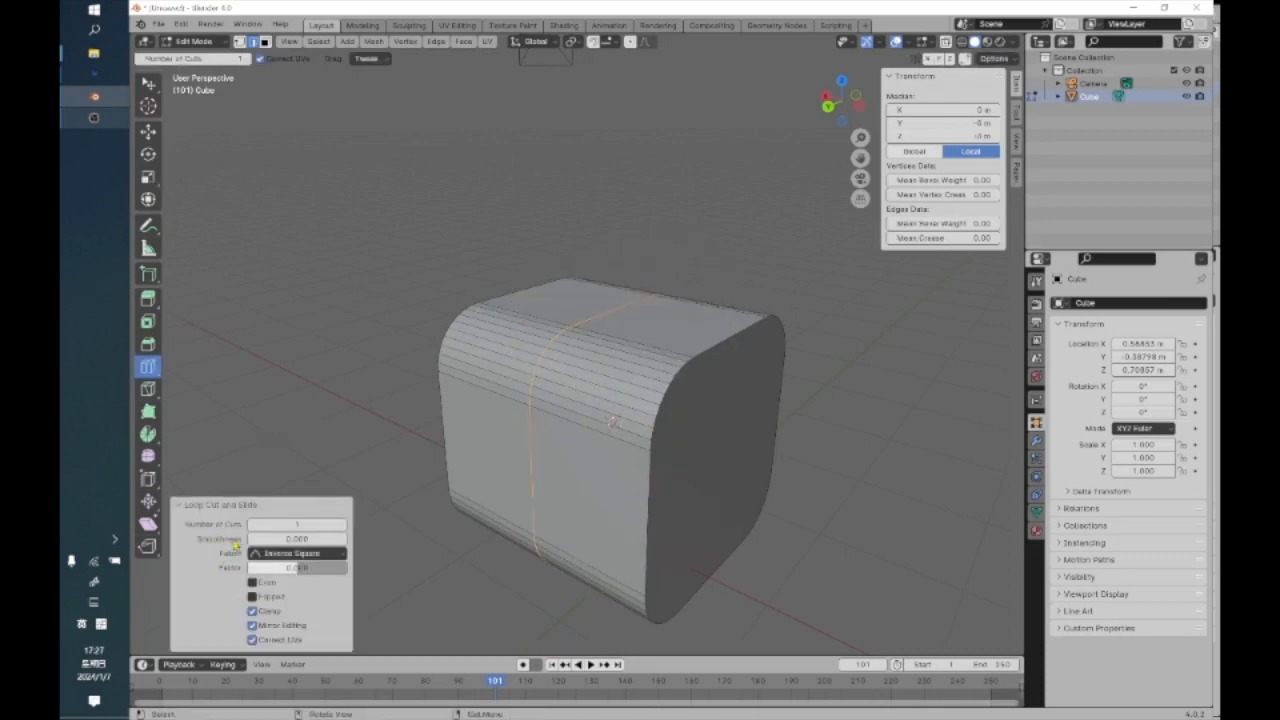
left_click(343, 525)
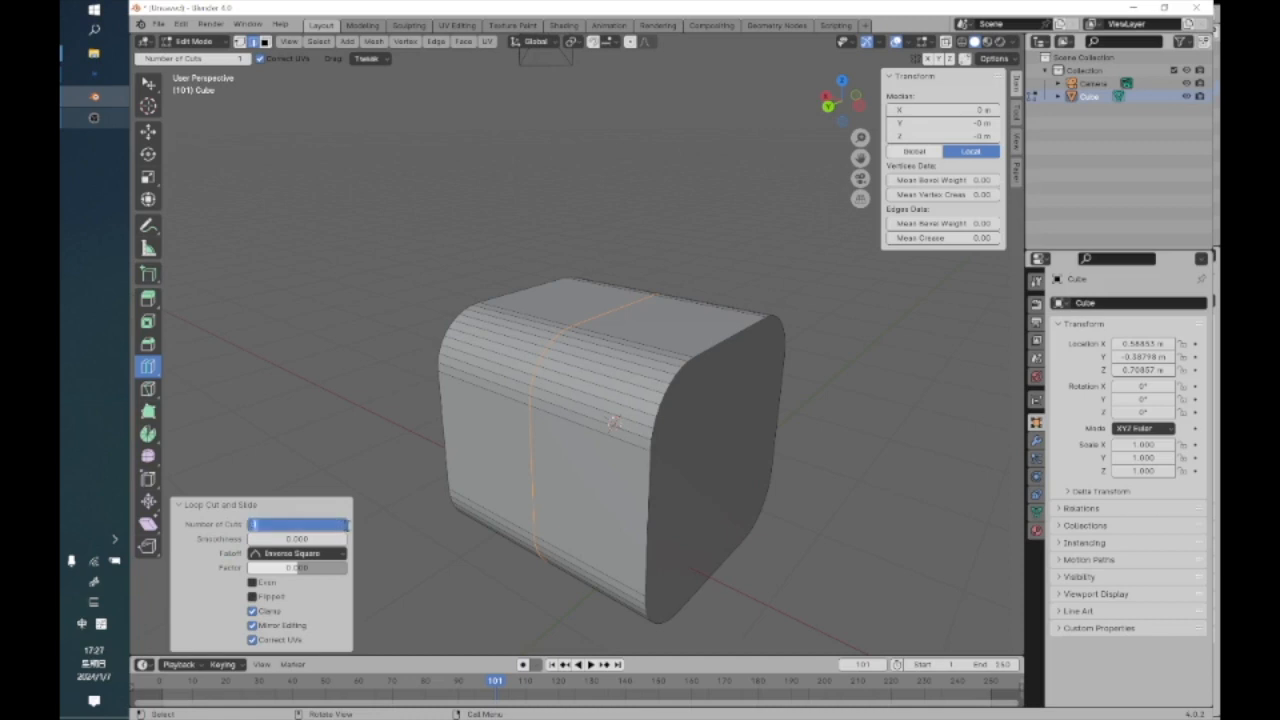
left_click(343, 525)
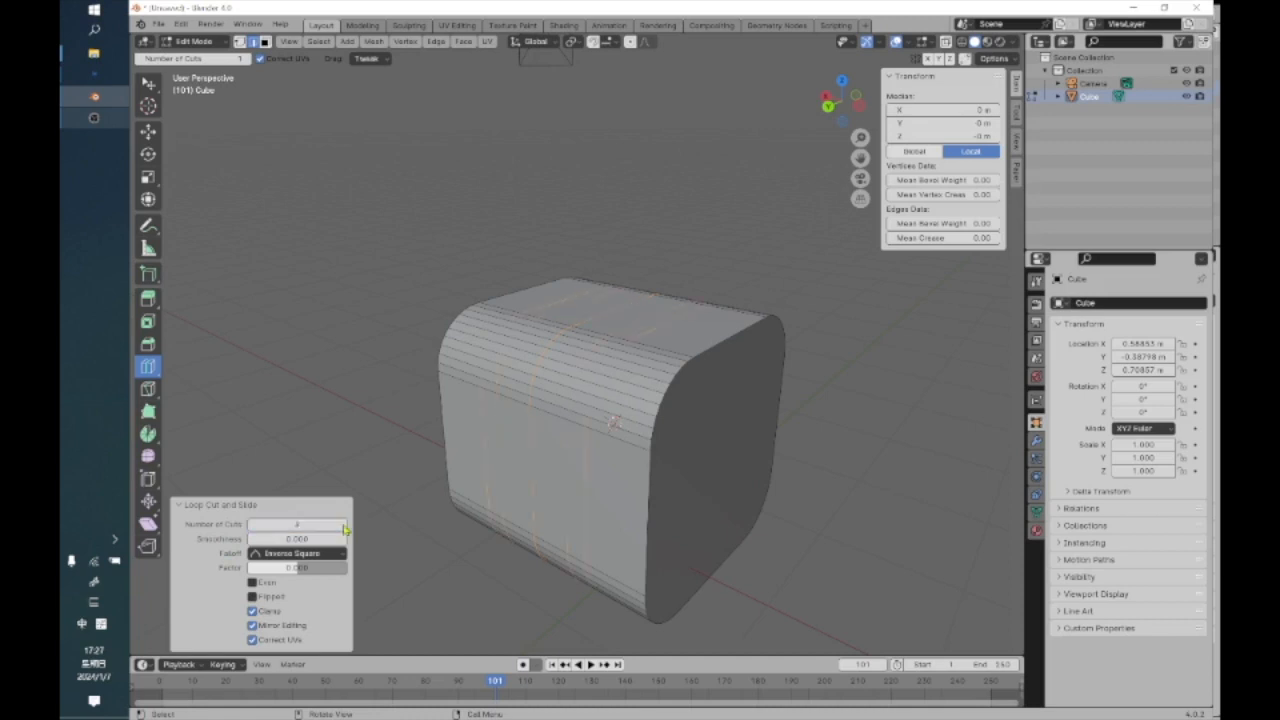
left_click(343, 525)
left_click(343, 525)
left_click(343, 525)
left_click(253, 525)
left_click(254, 526)
left_click(253, 525)
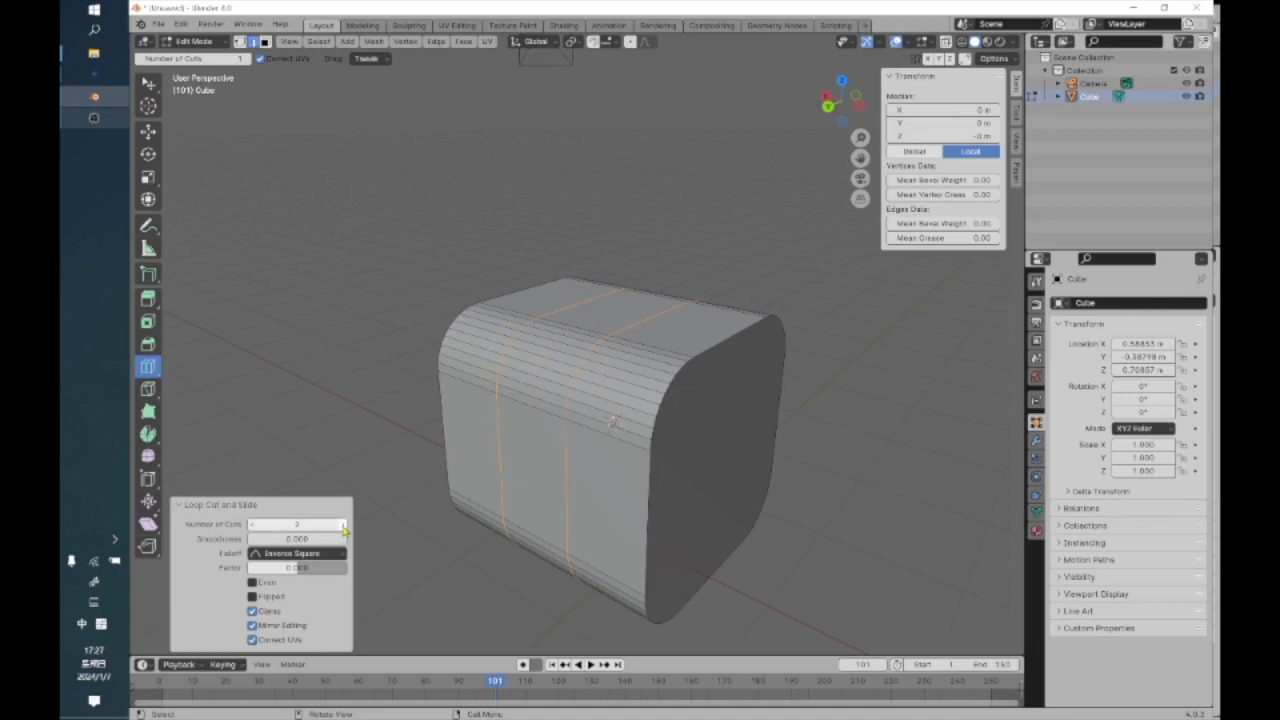
left_click(252, 526)
left_click(343, 530)
left_click(343, 530)
left_click(343, 530)
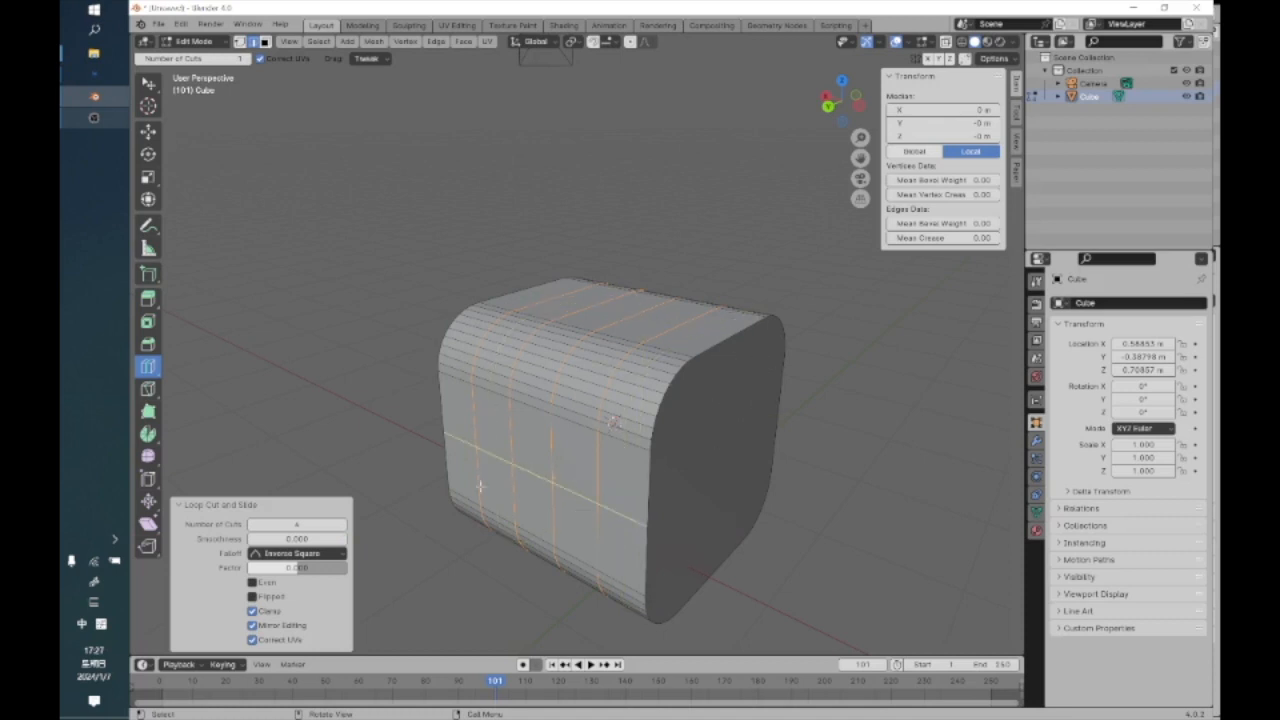
Undo the four loop cuts and clear the edge selection
left_click(295, 417)
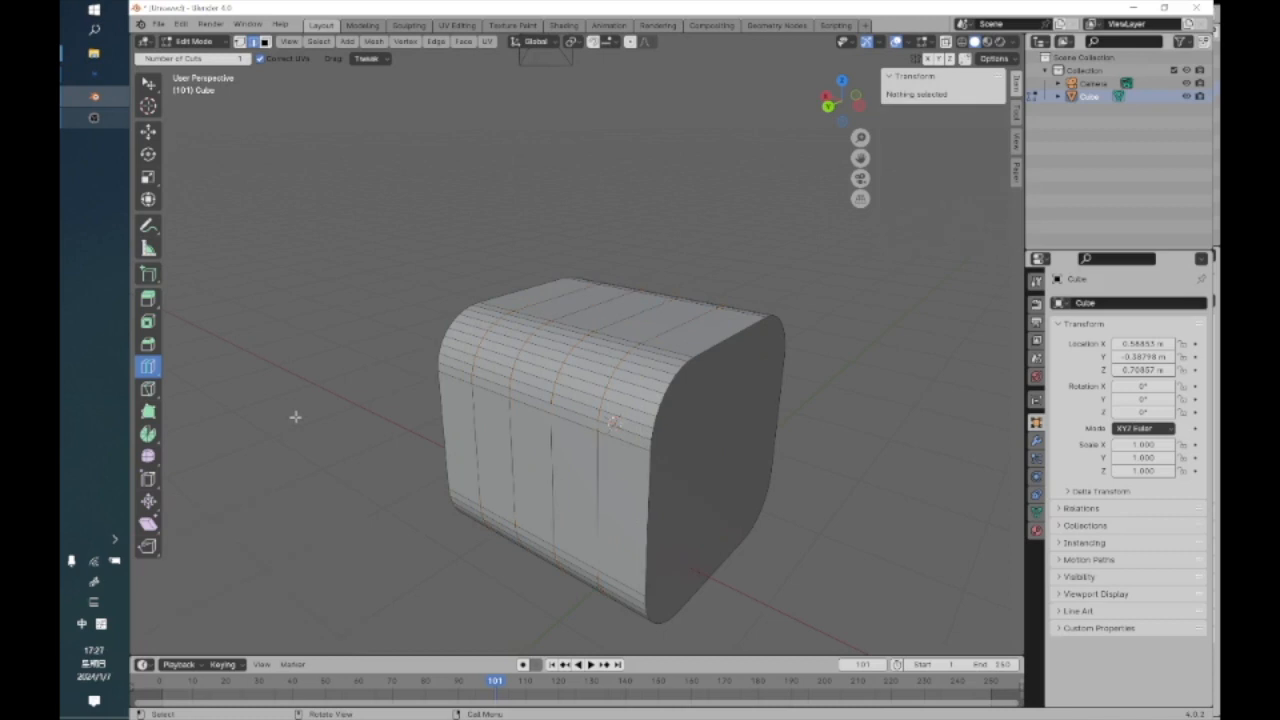
key("ctrl+z")
key("ctrl+z")
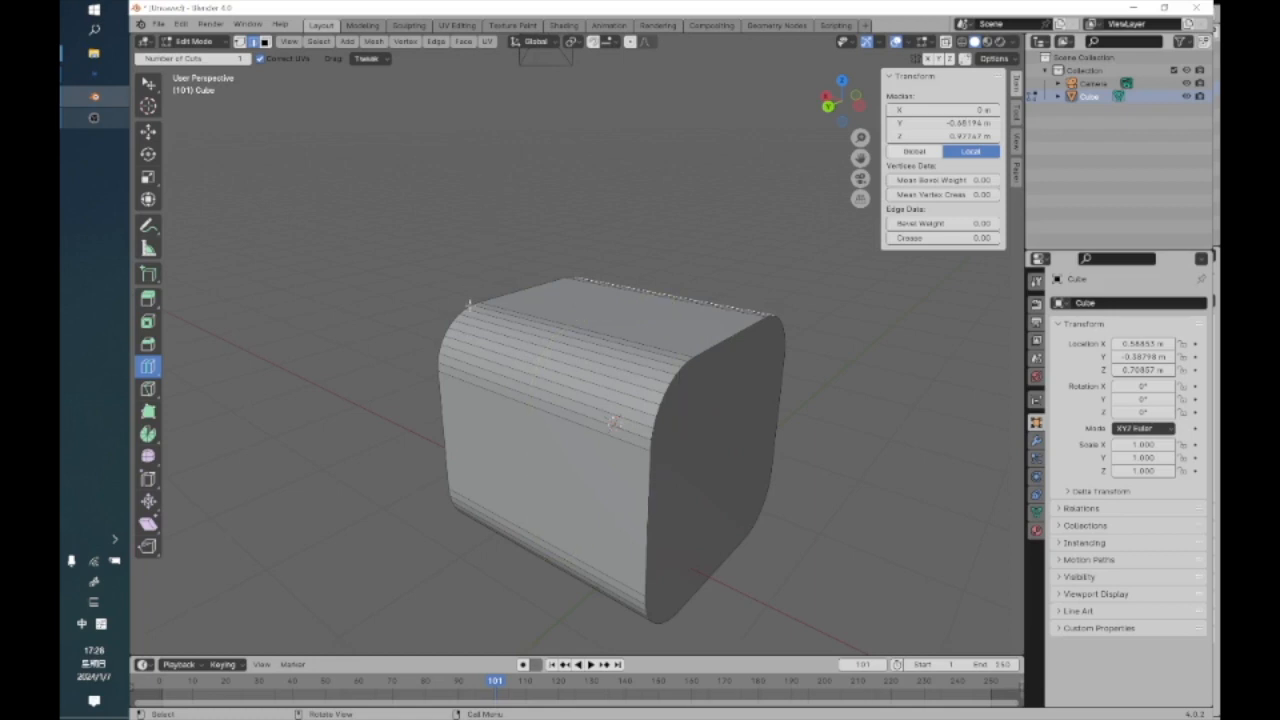
left_click(462, 43)
key("ctrl+z")
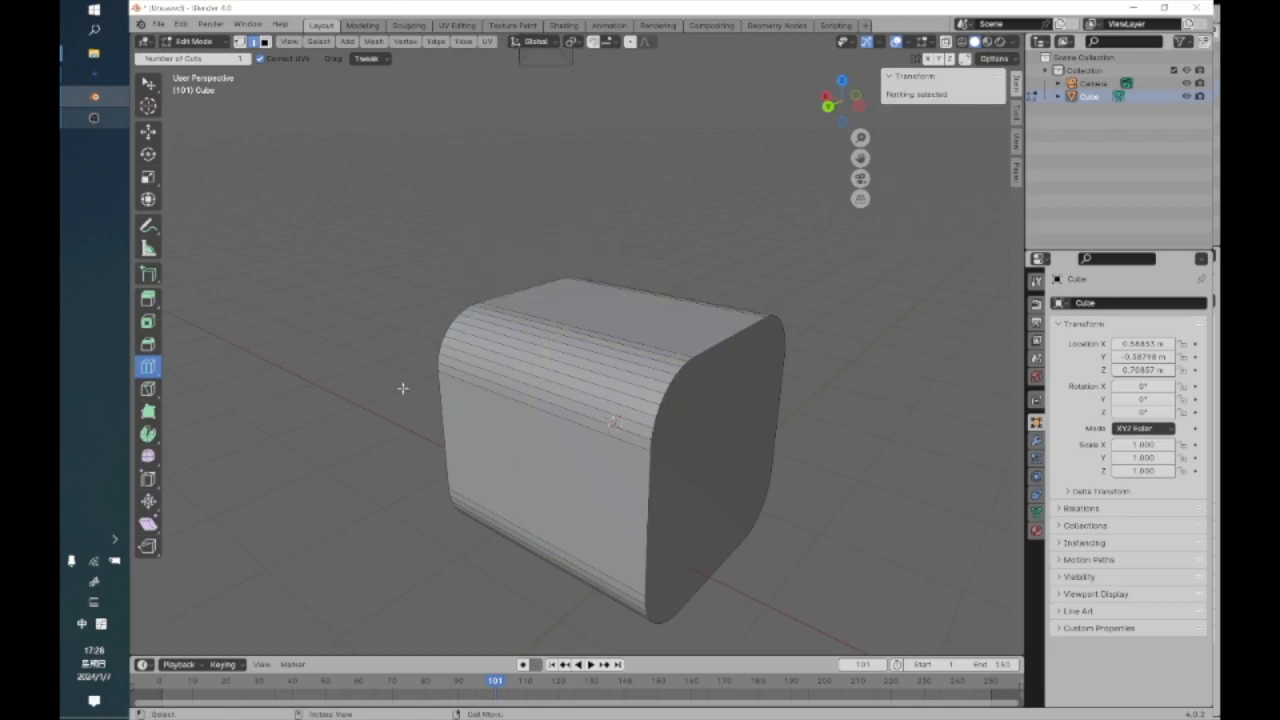
In face selection mode, subdivide the large flat face on the positive Y side with 1 cut and clear the selection
left_click(264, 42)
left_click(474, 425)
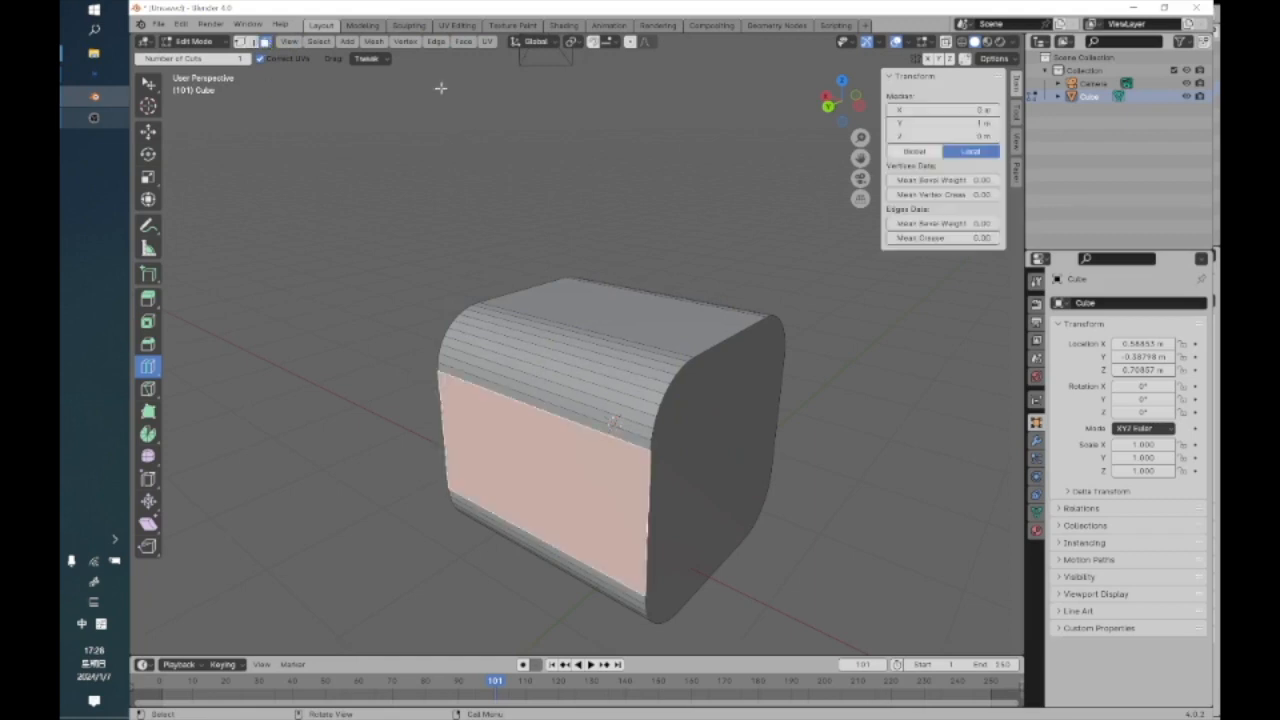
left_click(463, 41)
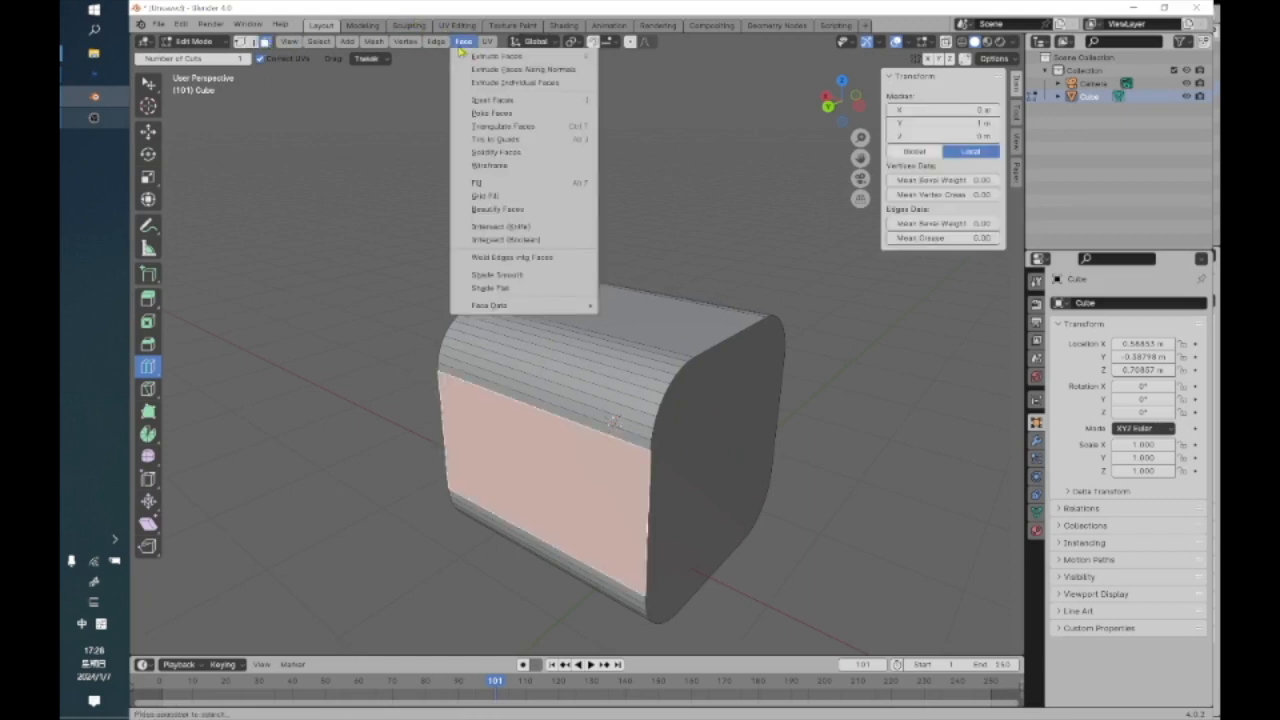
left_click(450, 111)
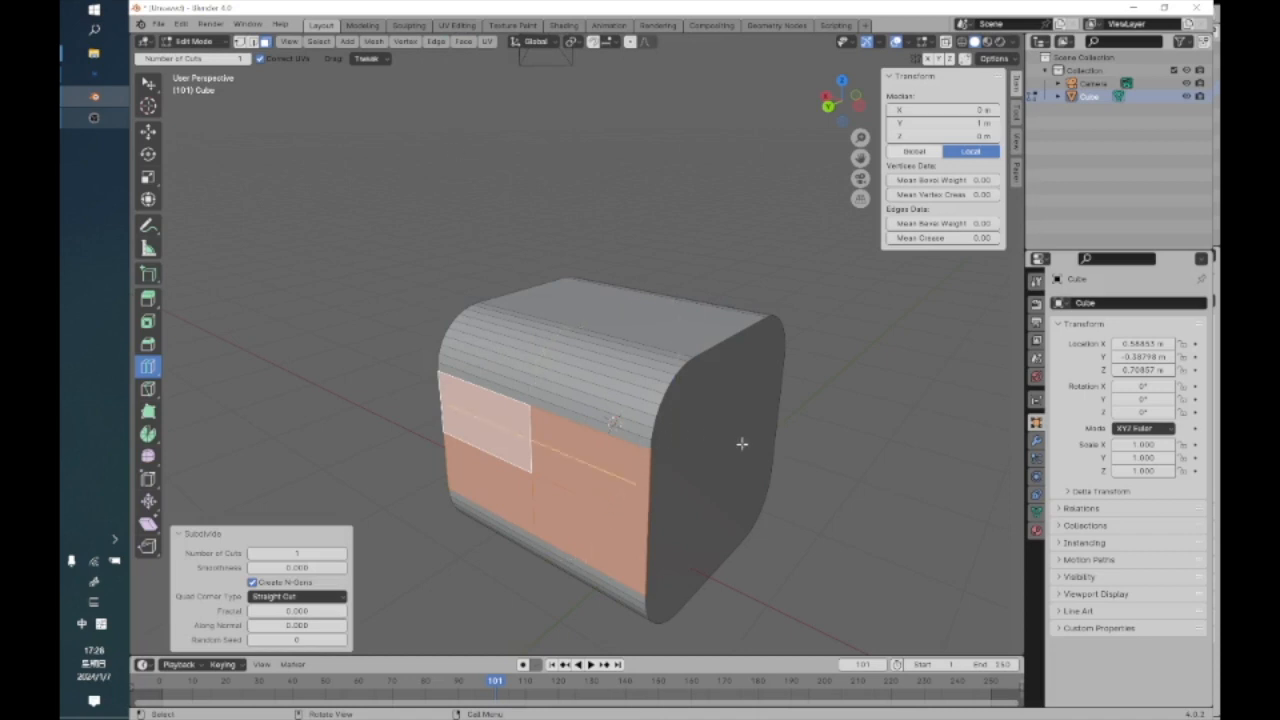
key("alt+a")
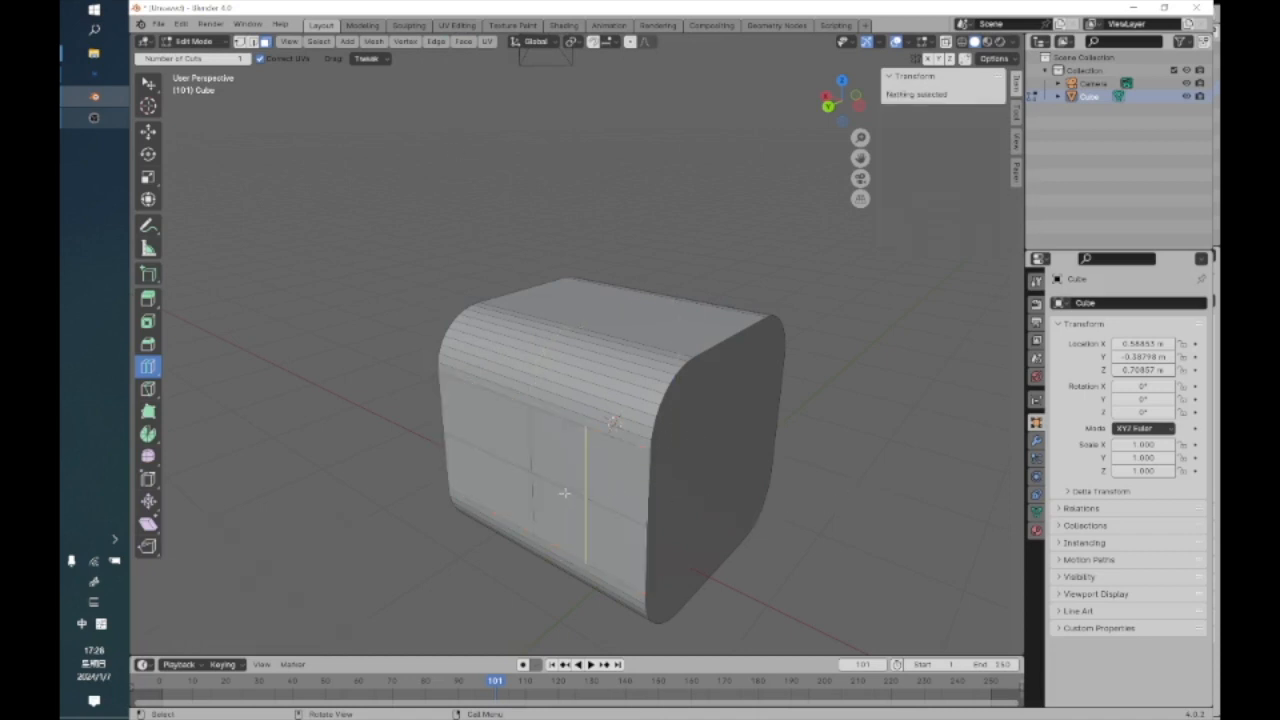
Add a loop cut across the subdivided face, and undo it together with the face's subdivision
left_click(565, 493)
key("alt+a")
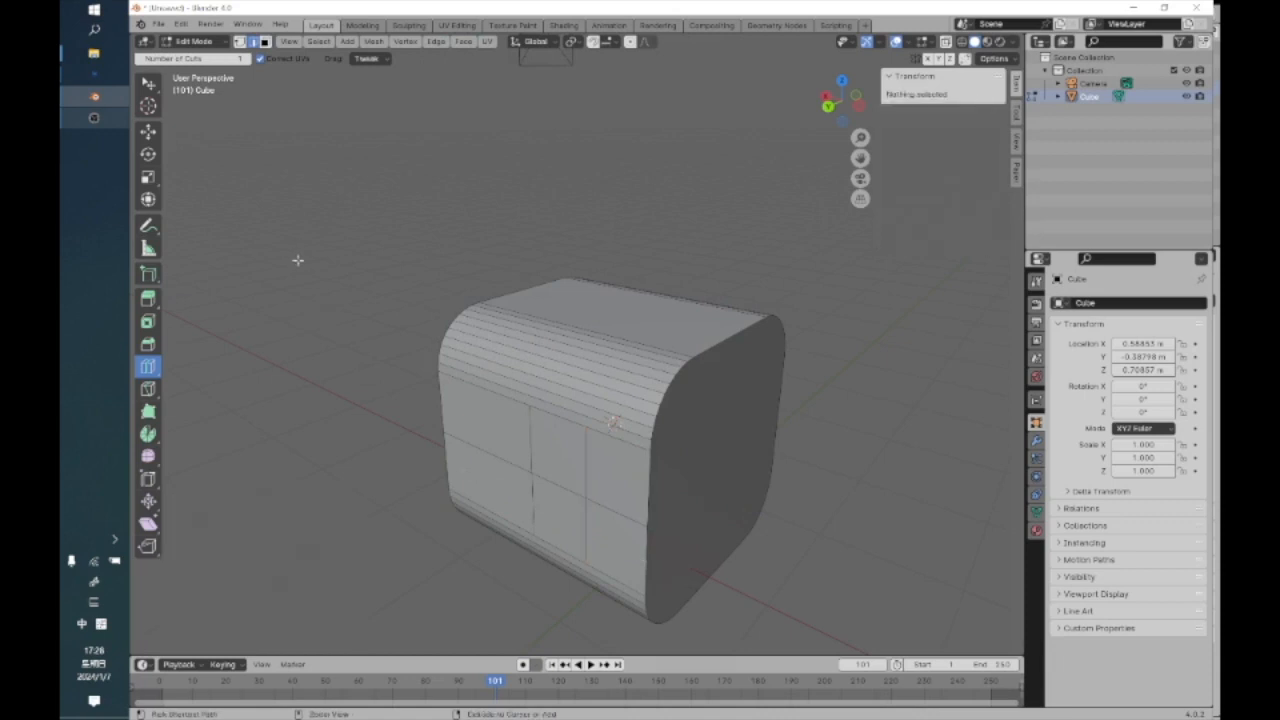
key("ctrl+z")
key("ctrl+z")
key("ctrl+z")
key("ctrl+shift+z")
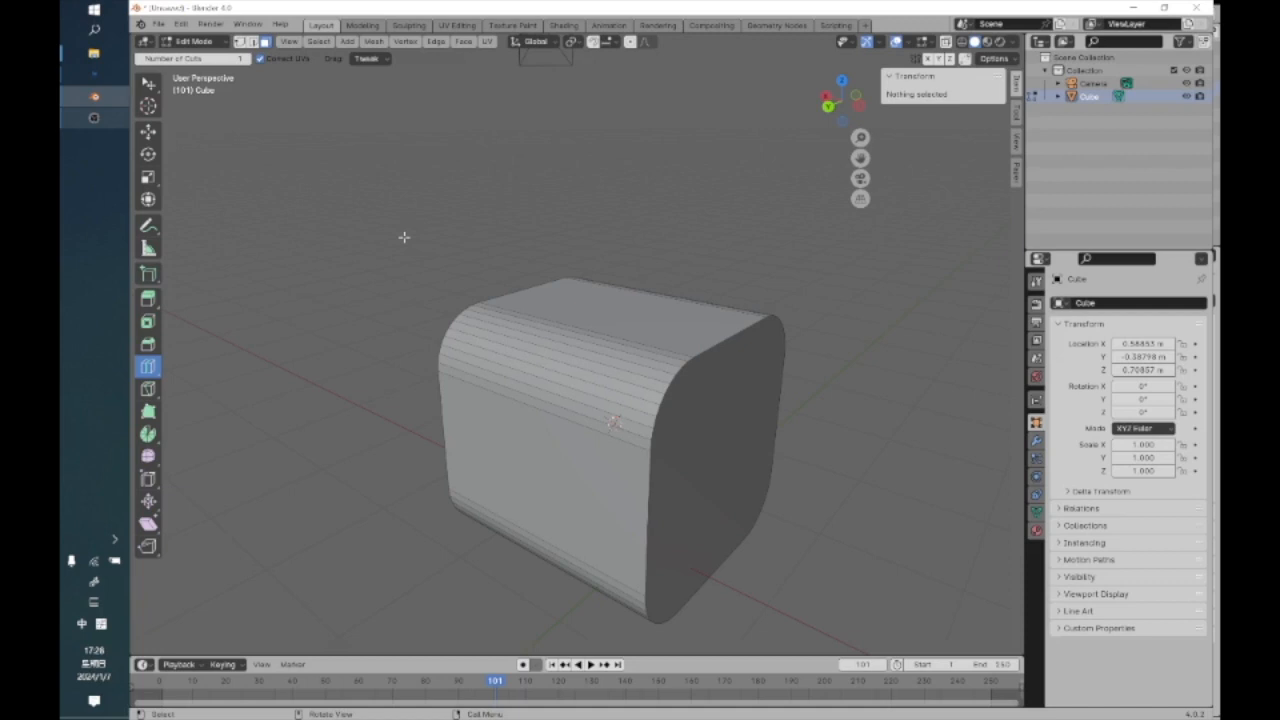
Switch to the Offset Edge Loop Cut tool and from there to the Knife tool
left_click_drag(149, 367, 194, 380)
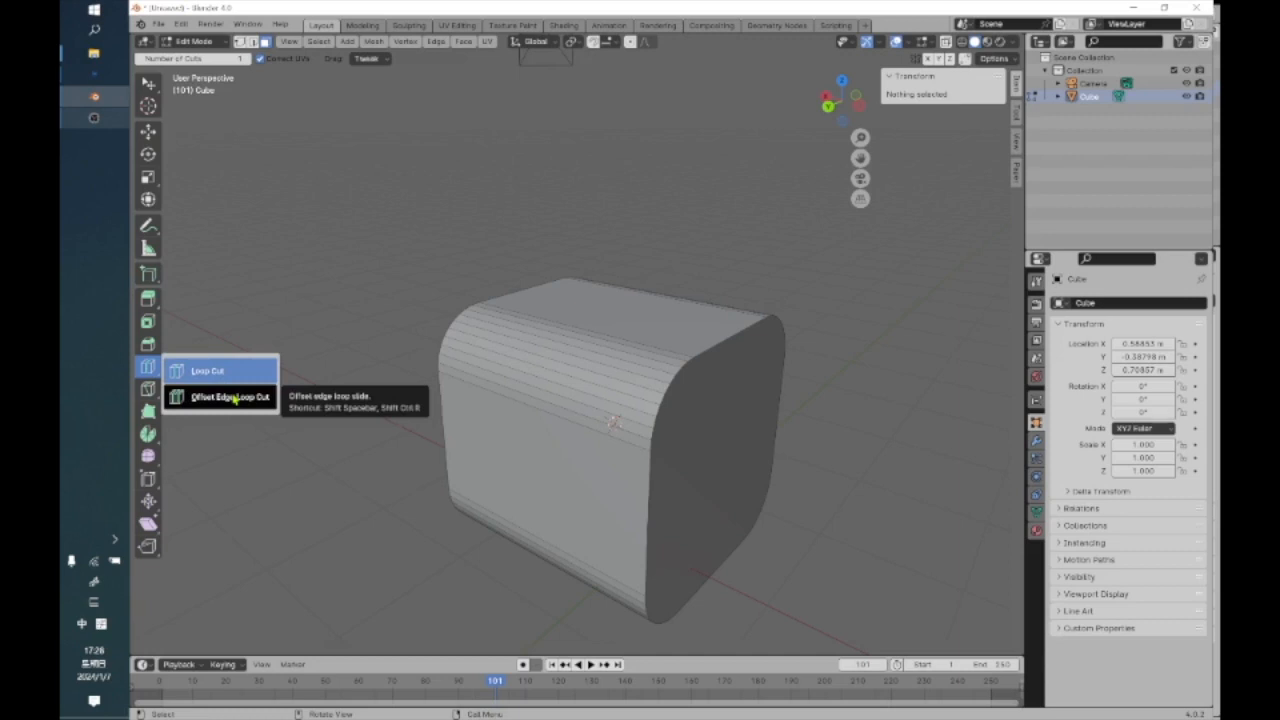
left_click(233, 399)
left_click_drag(148, 389, 200, 393)
left_click(148, 389)
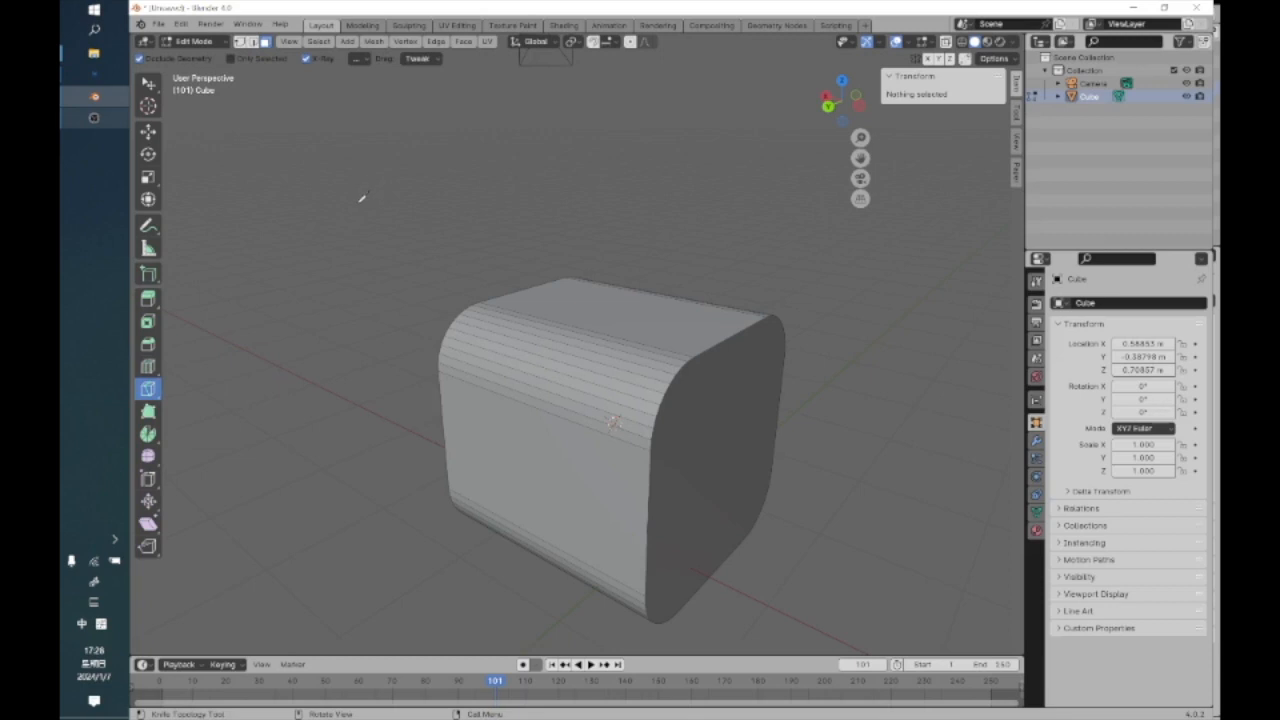
Return to Object Mode and delete the bevelled cube from the scene
left_click(195, 41)
left_click(200, 56)
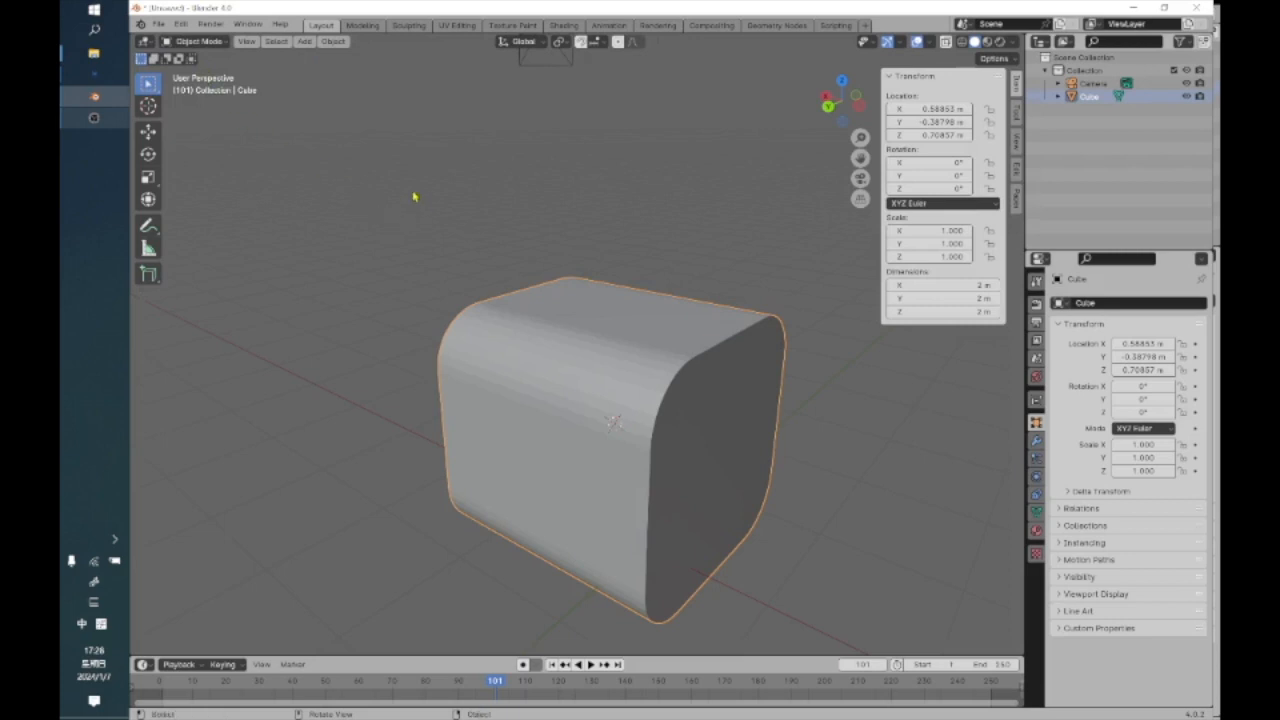
scroll(414, 193, "down", 2)
right_click(634, 388)
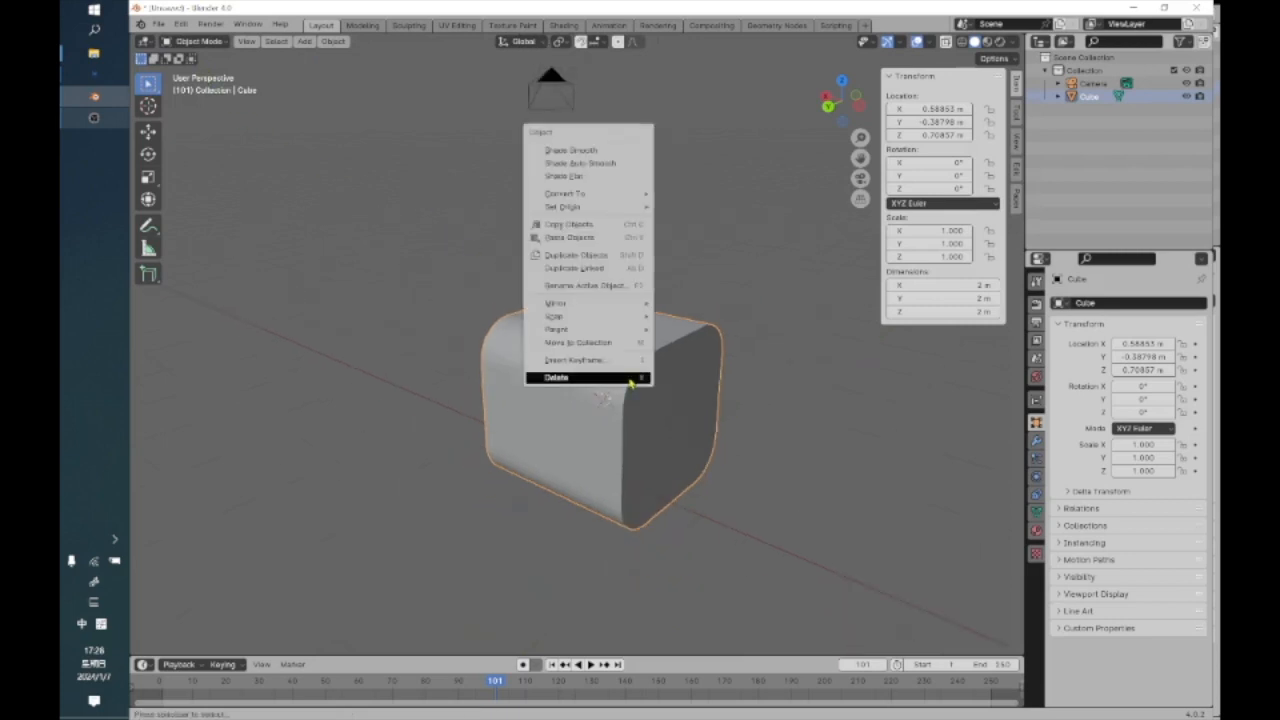
left_click(631, 378)
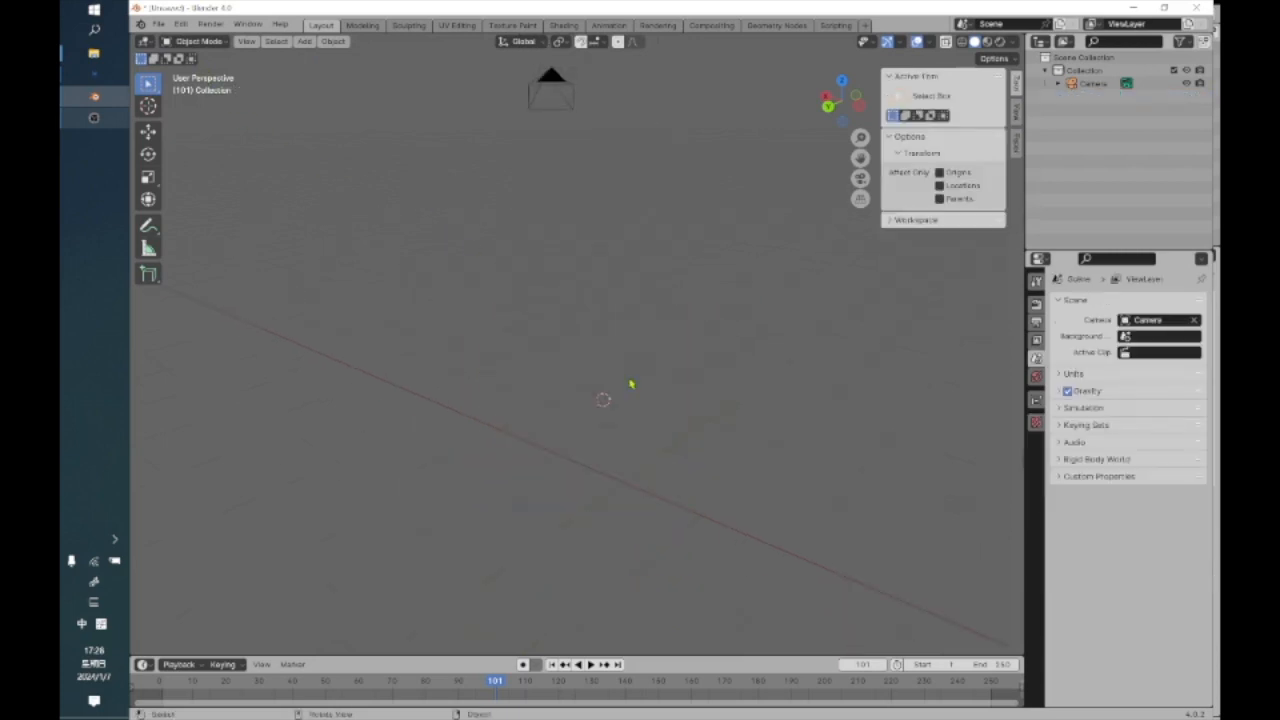
Add a cylinder mesh with a radius of 1 m and a depth of 2 m at the 3D cursor
scroll(388, 325, "up", 2)
scroll(388, 325, "down", 1)
scroll(388, 325, "up", 2)
scroll(388, 325, "down", 1)
scroll(388, 325, "down", 1)
scroll(388, 325, "up", 1)
scroll(388, 325, "up", 1)
scroll(388, 325, "down", 1)
left_click(306, 42)
mouse_move(323, 55)
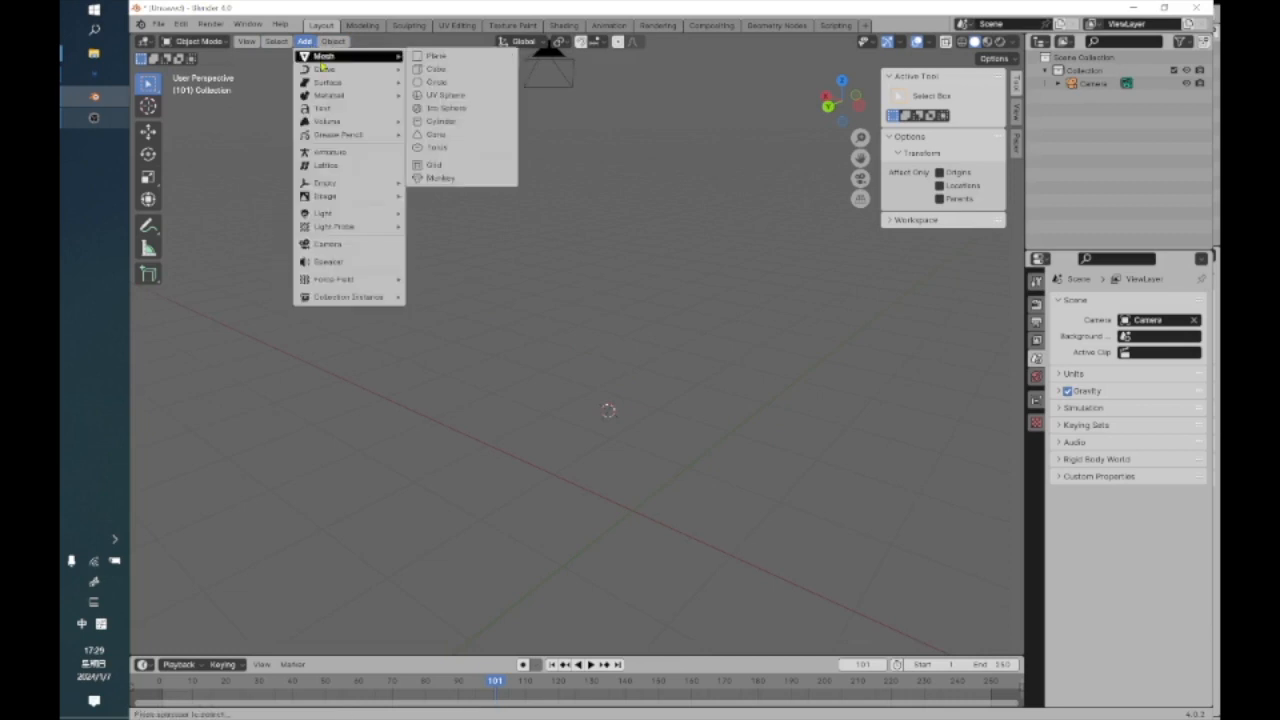
left_click(474, 124)
left_click(327, 487)
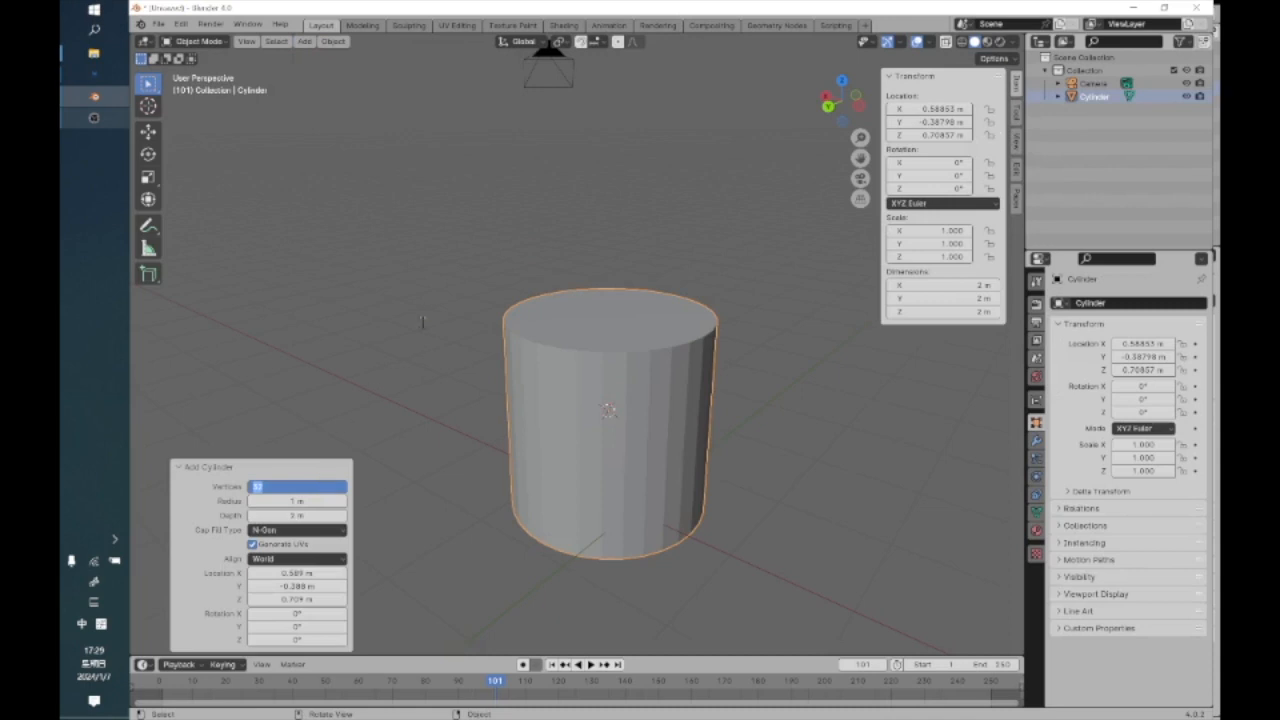
left_click(181, 467)
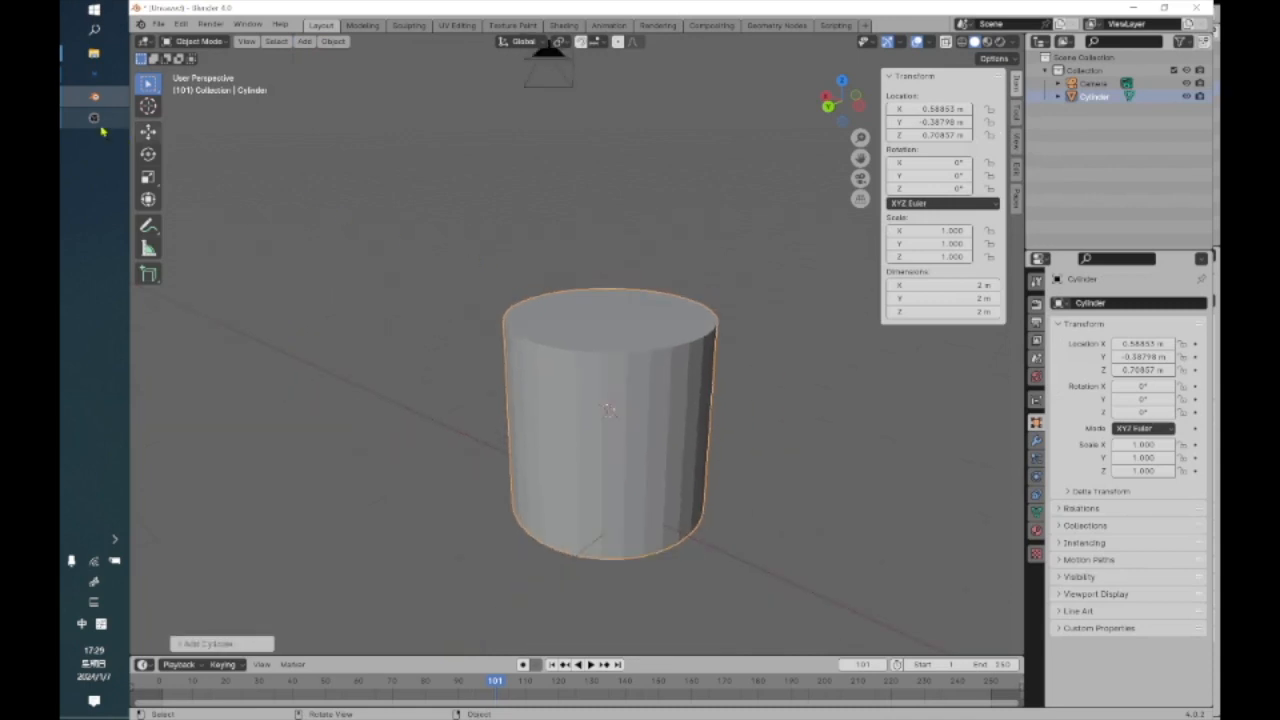
Stretch the cylinder along Z to a scale of about 2.57 and rotate it 90° about the Y axis
left_click(148, 177)
left_click_drag(607, 358, 609, 281)
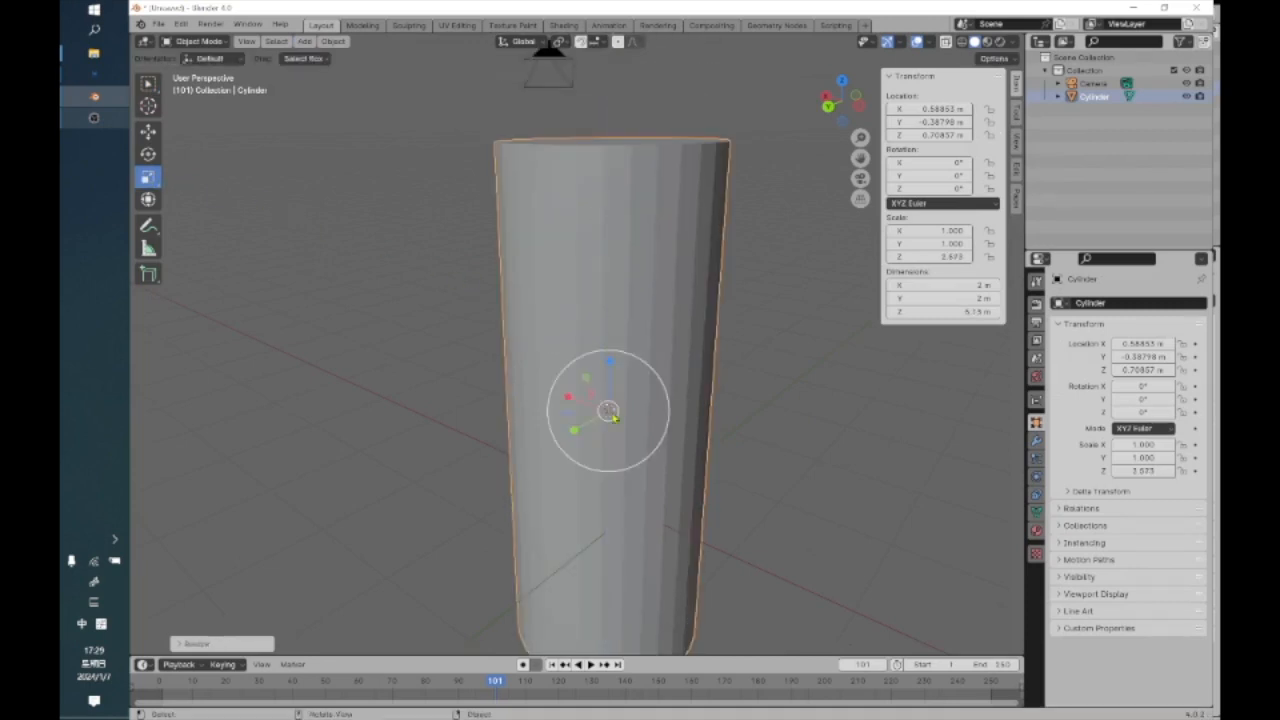
left_click(148, 153)
left_click_drag(626, 376, 423, 537)
left_click(190, 643)
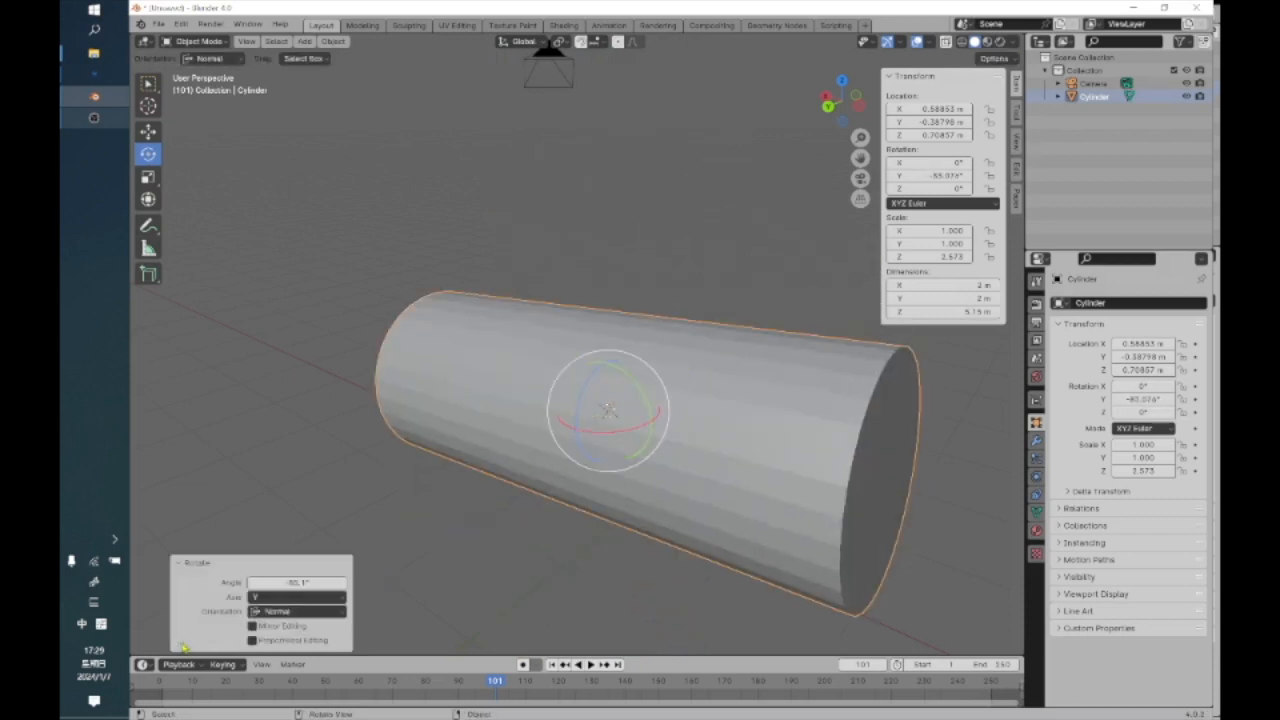
left_click(297, 582)
type("90")
key("Return")
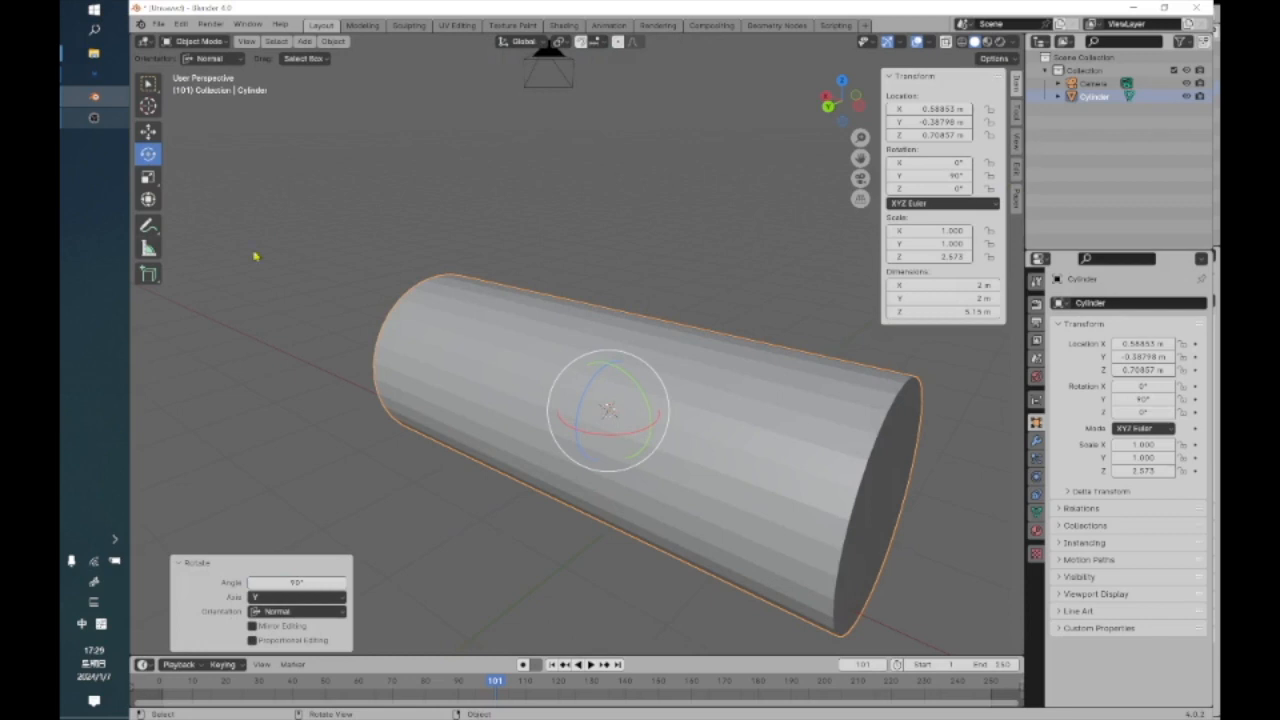
Deselect the cylinder and switch it to Edit Mode
left_click(383, 151)
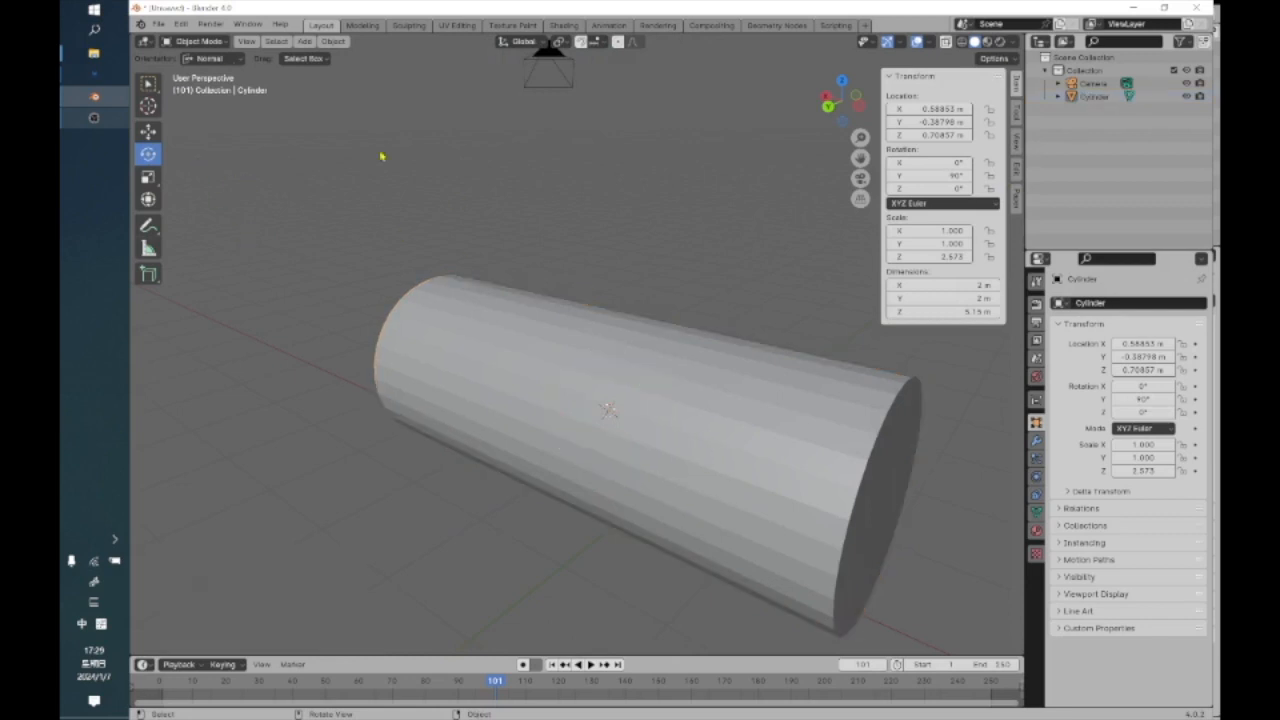
left_click(192, 42)
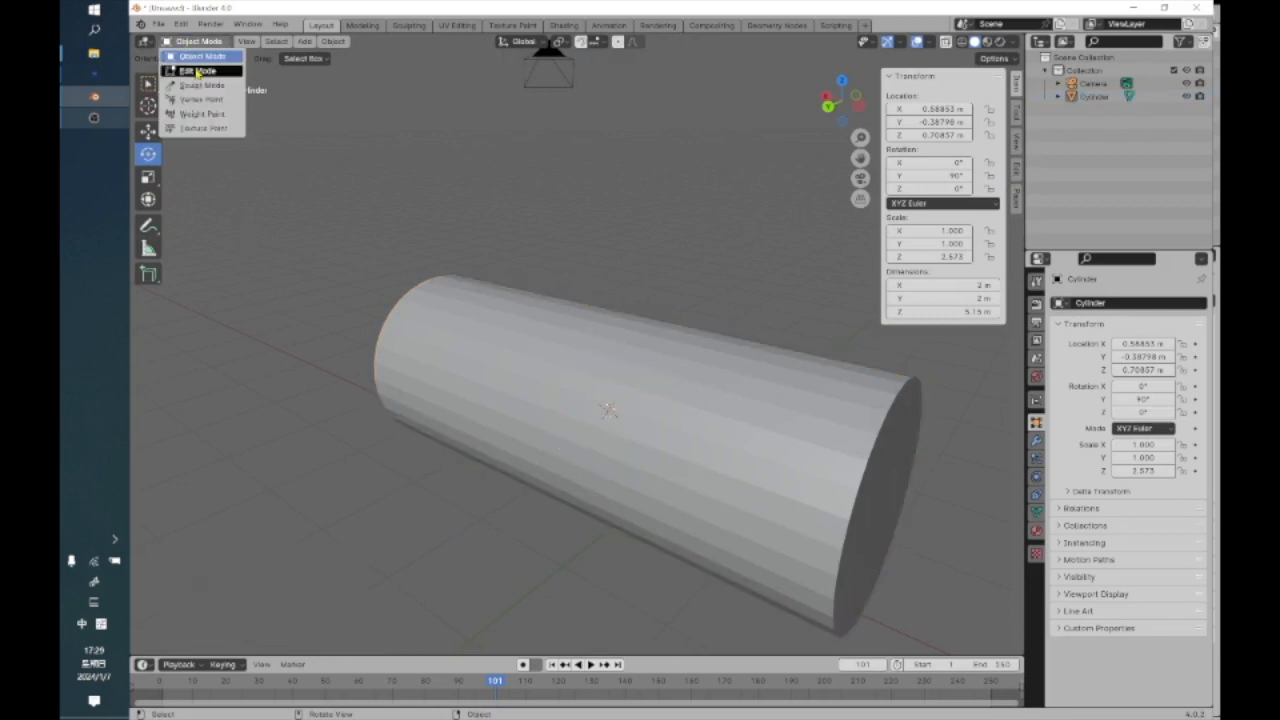
left_click(198, 70)
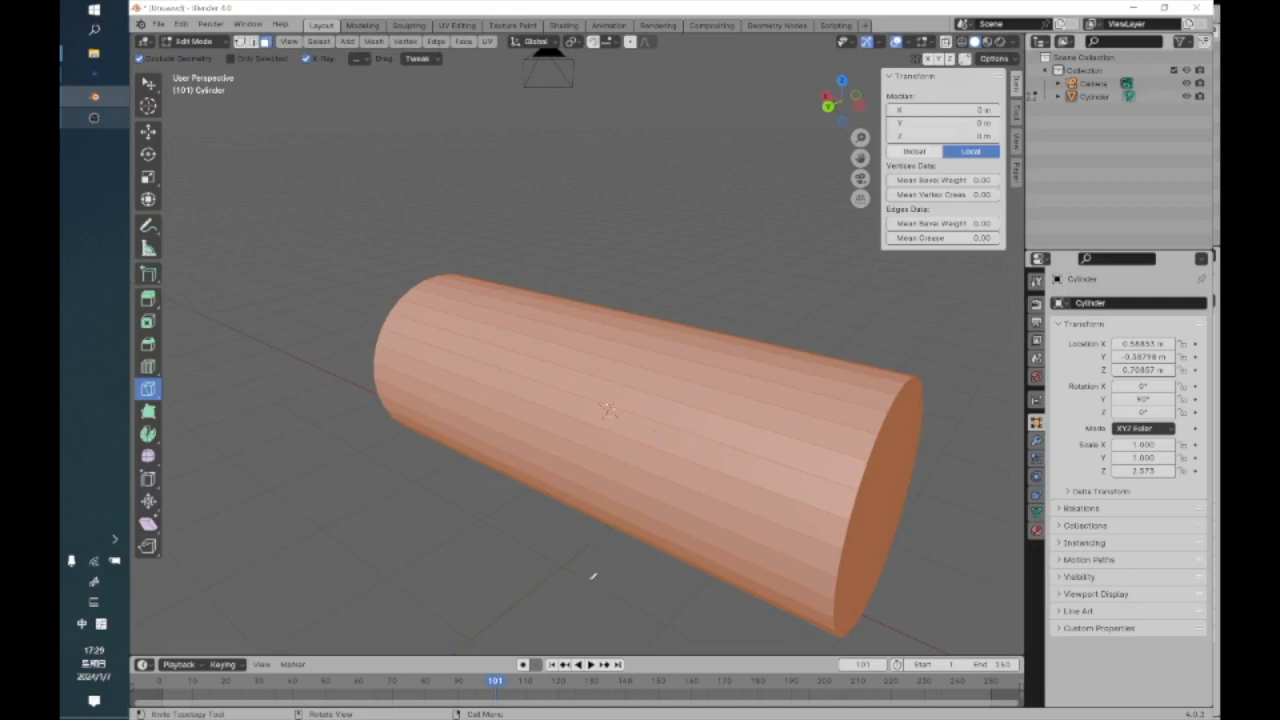
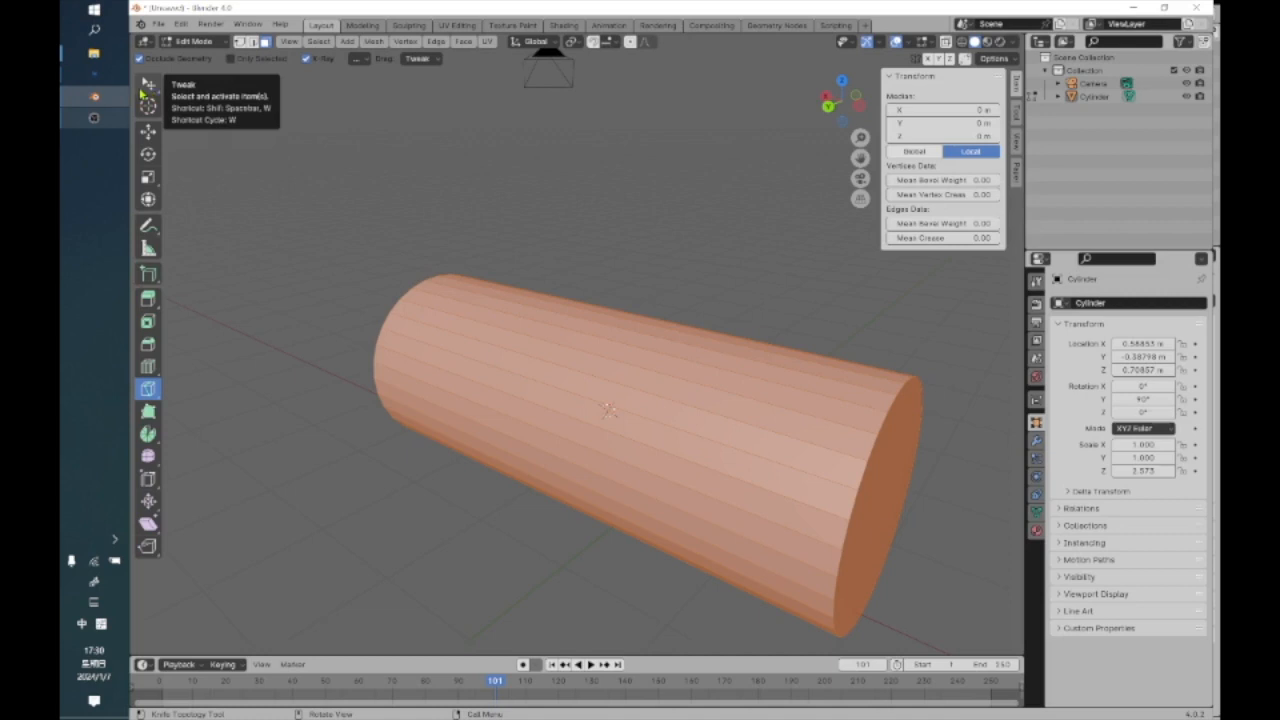
Knife two separate cuts across the cylinder's curved side and apply them
key("k")
left_click(546, 490)
left_click(581, 302)
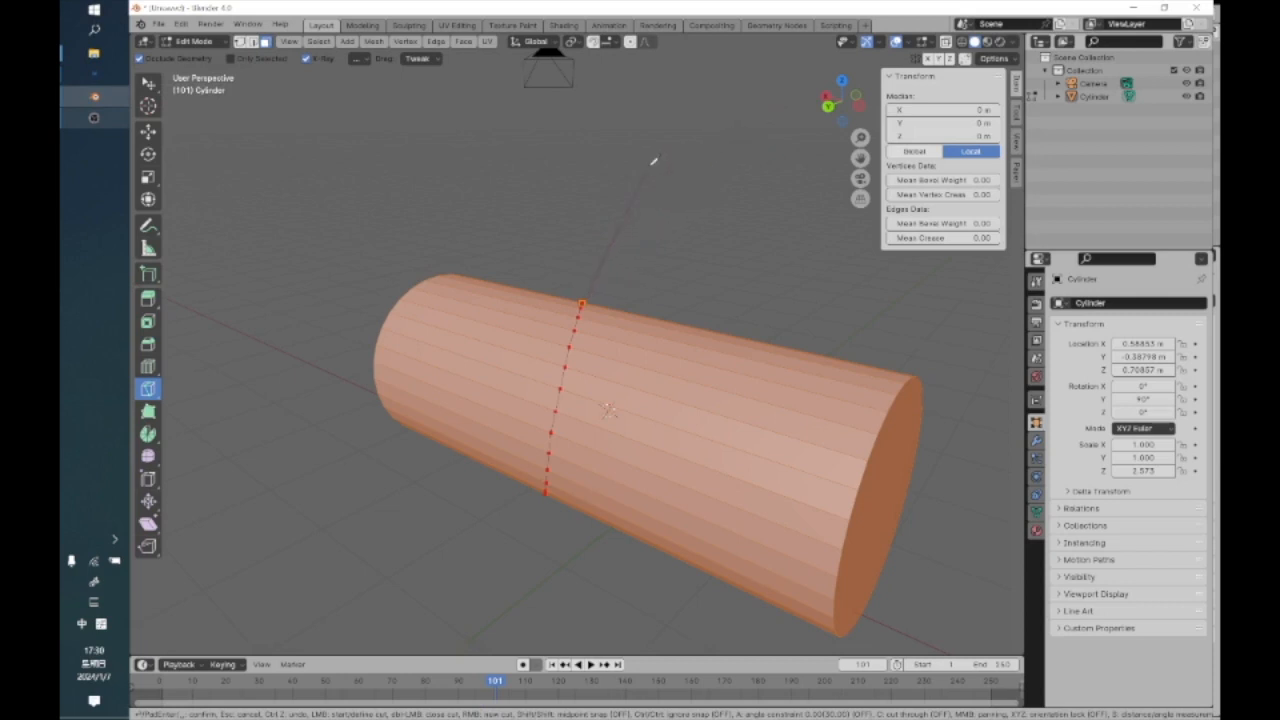
right_click(720, 126)
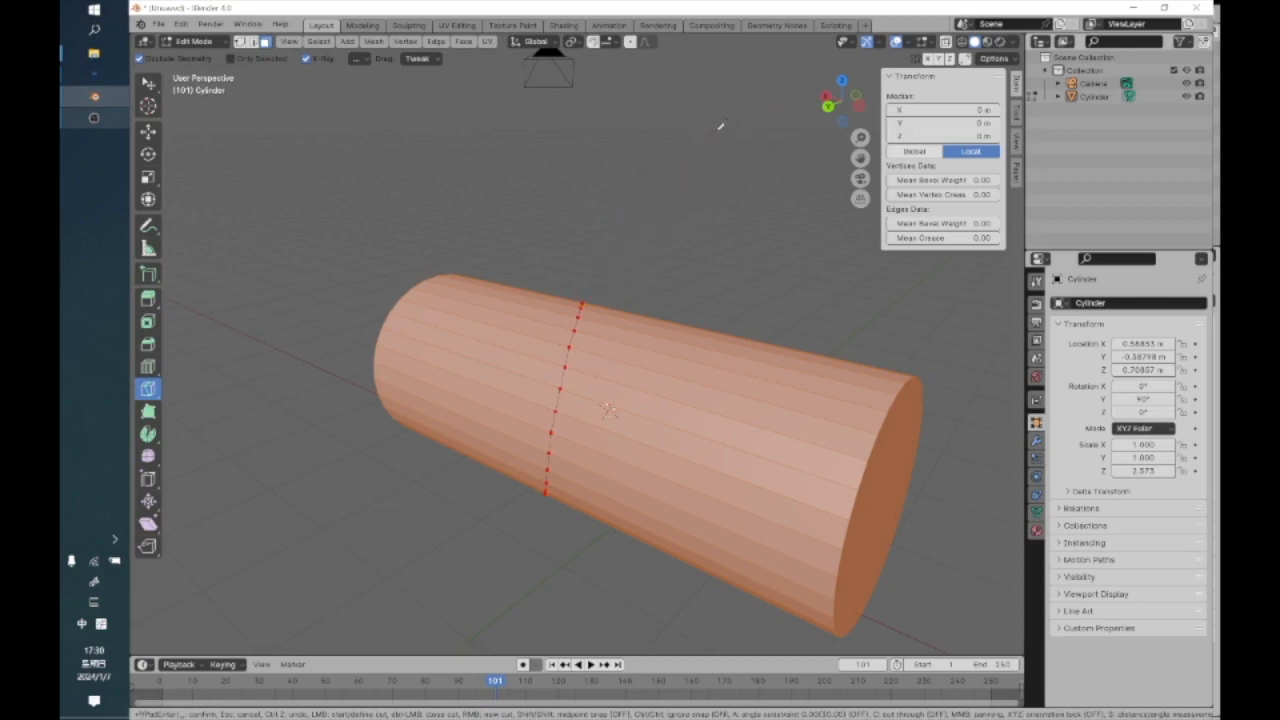
left_click(713, 131)
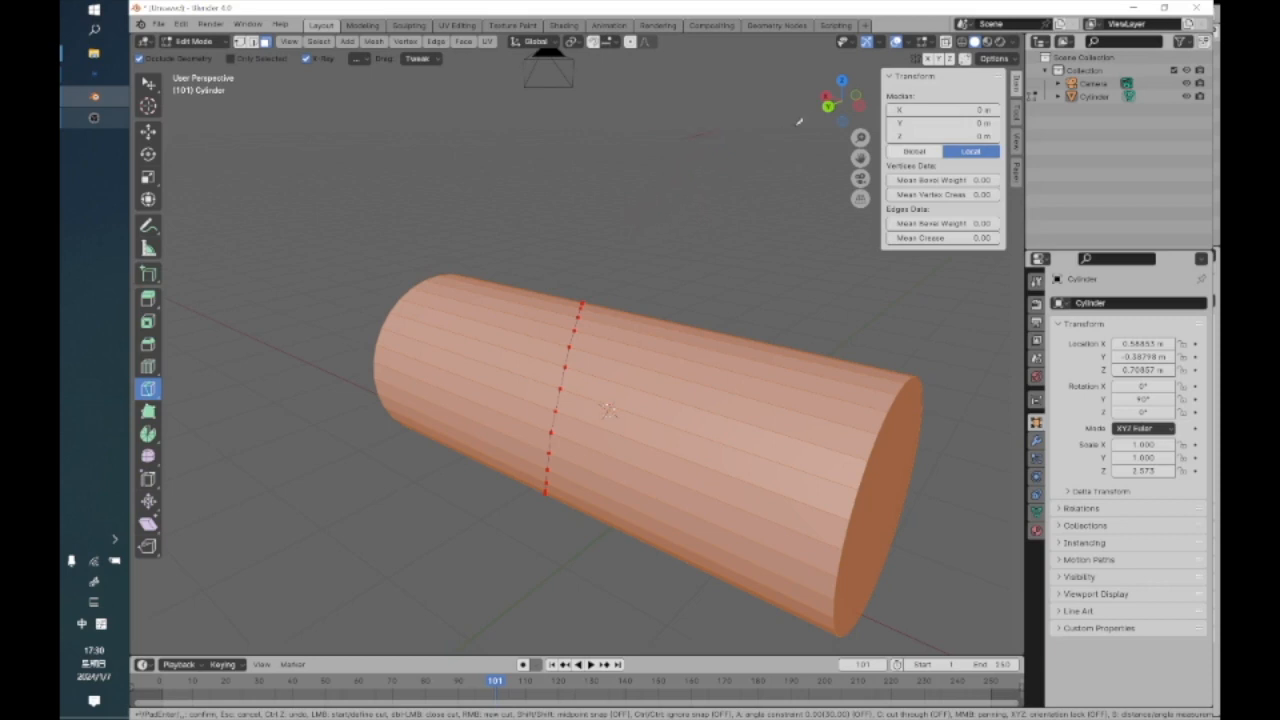
left_click(697, 328)
left_click(670, 641)
left_click(256, 200)
key("Return")
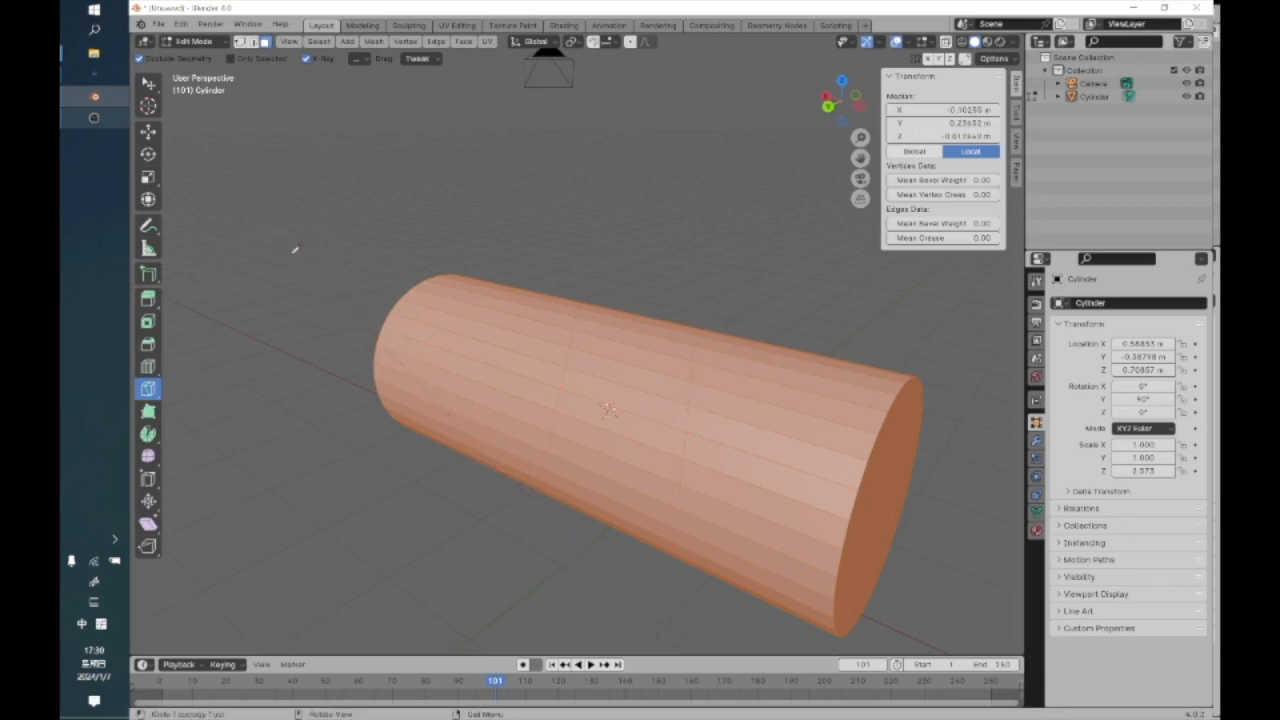
Undo the two knife cuts and try a connected zigzag of knife cuts across the cylinder's side
key("a")
key("k")
left_click(600, 176)
left_click(598, 518)
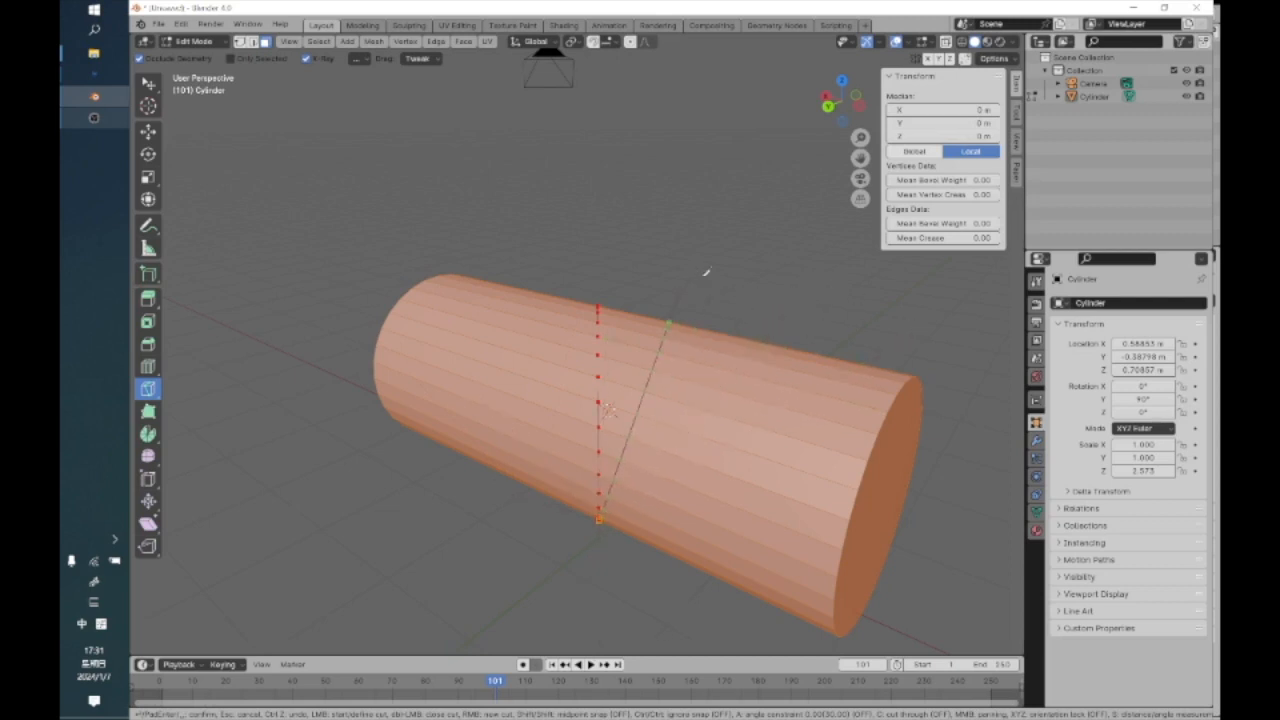
left_click(797, 193)
left_click(525, 483)
left_click(563, 224)
key("Return")
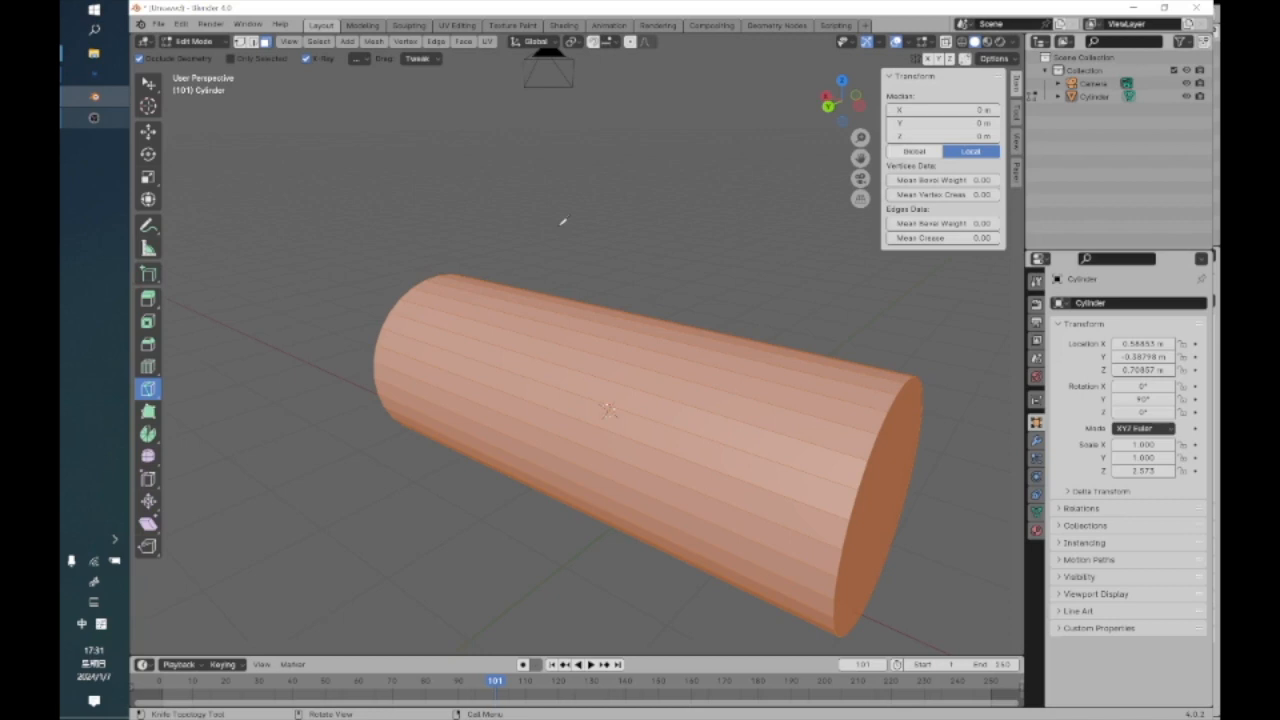
Knife a single slightly slanted cut across the cylinder's side, starting above it and ending below it
left_click(599, 256)
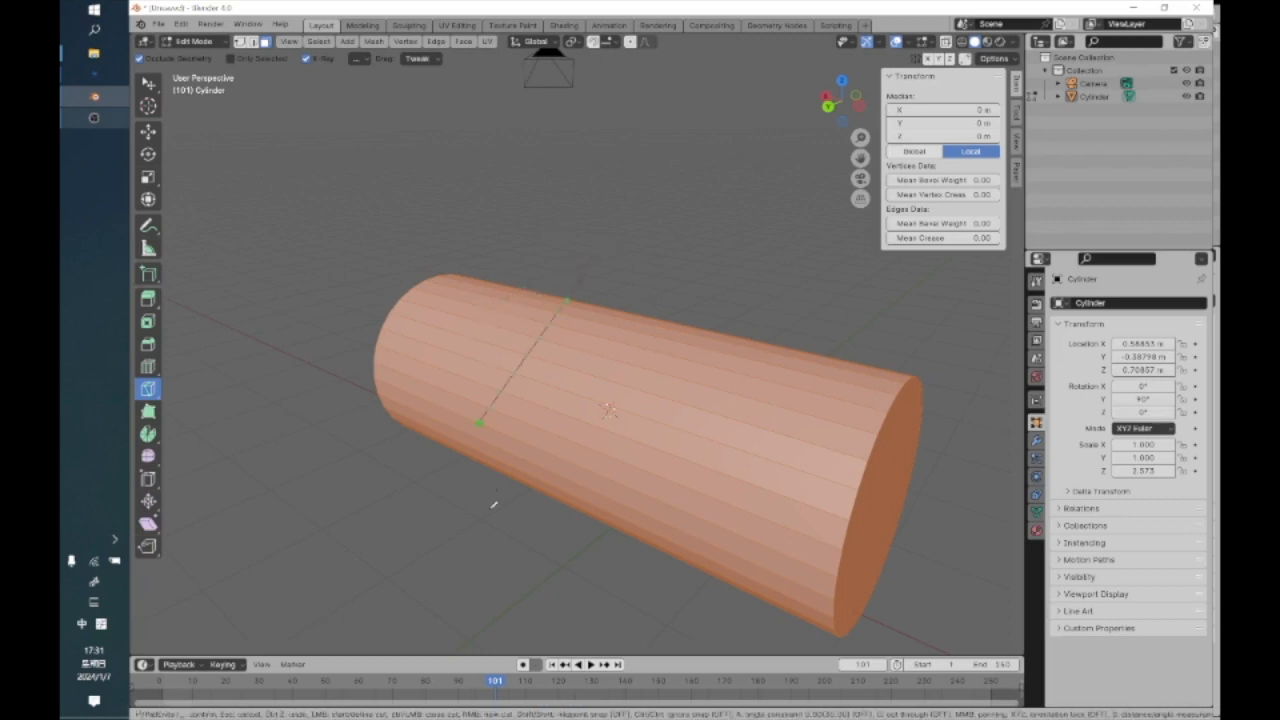
left_click(531, 556)
key("Return")
key("Return")
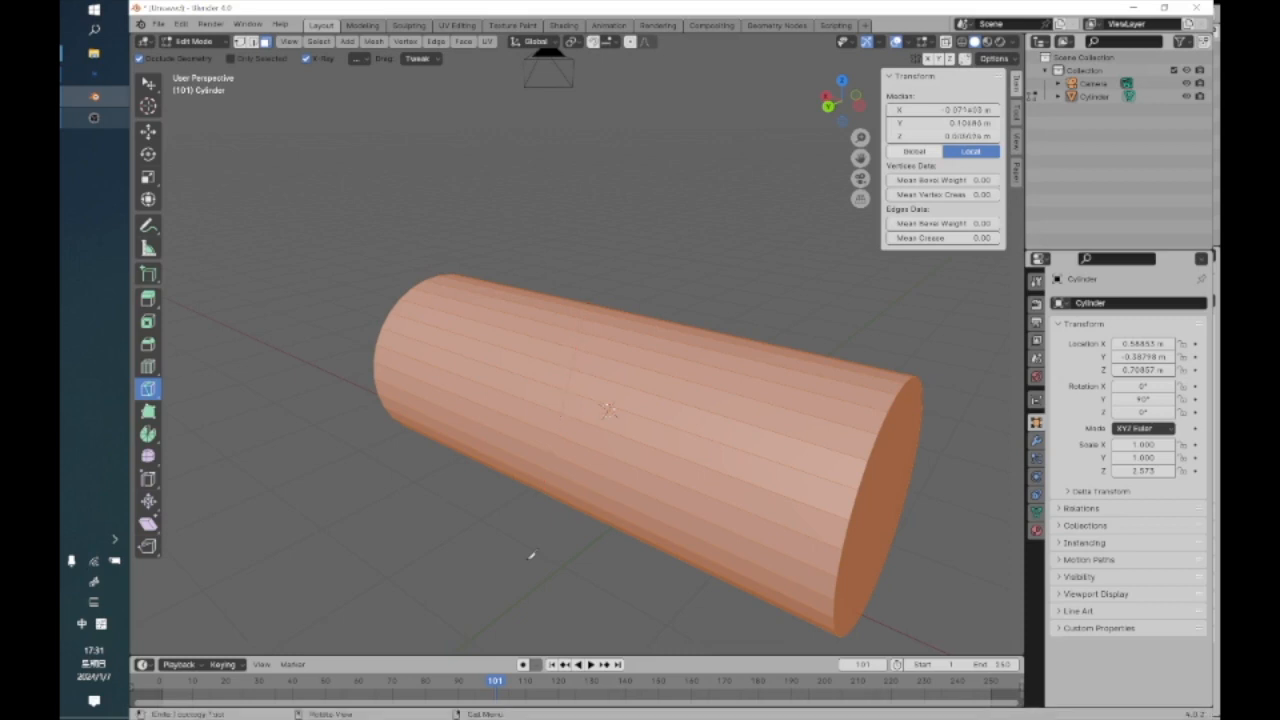
Show the cut in vertex and edge selection modes and examine how far it runs around the cylinder
left_click(209, 47)
left_click(209, 47)
left_click(240, 42)
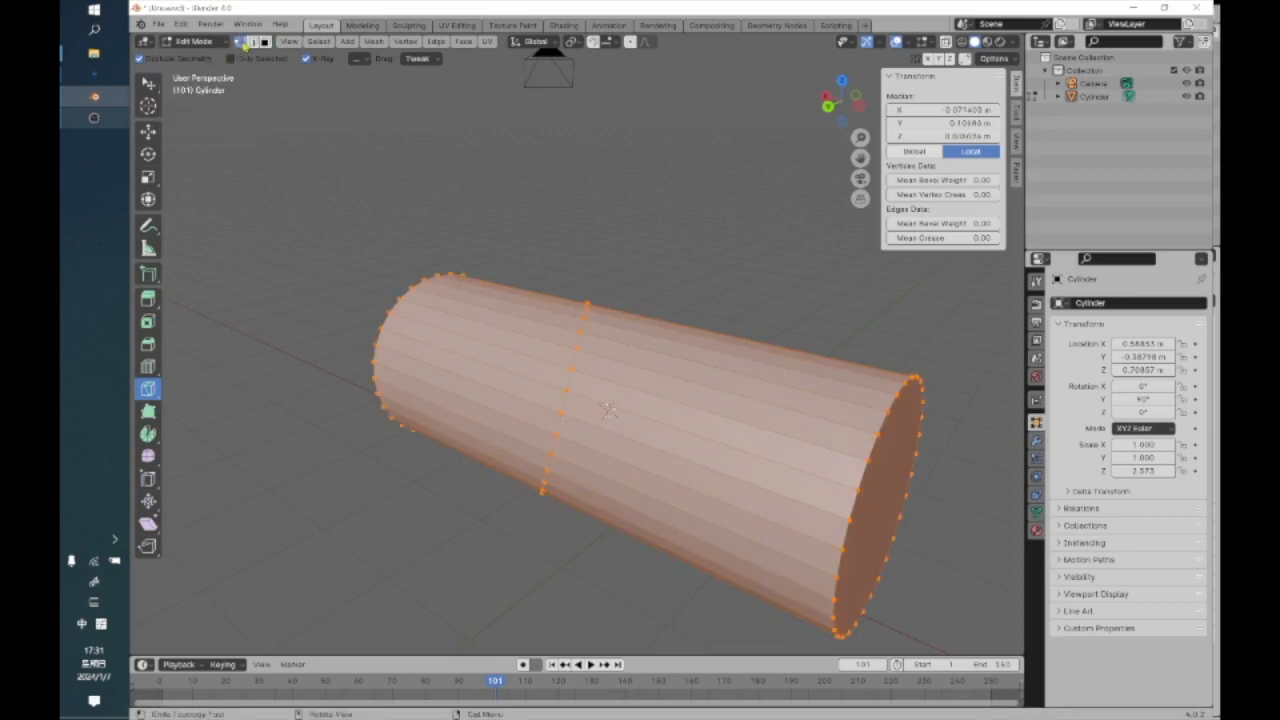
left_click(253, 42)
middle_click_drag(573, 531, 739, 575)
middle_click_drag(663, 543, 545, 530)
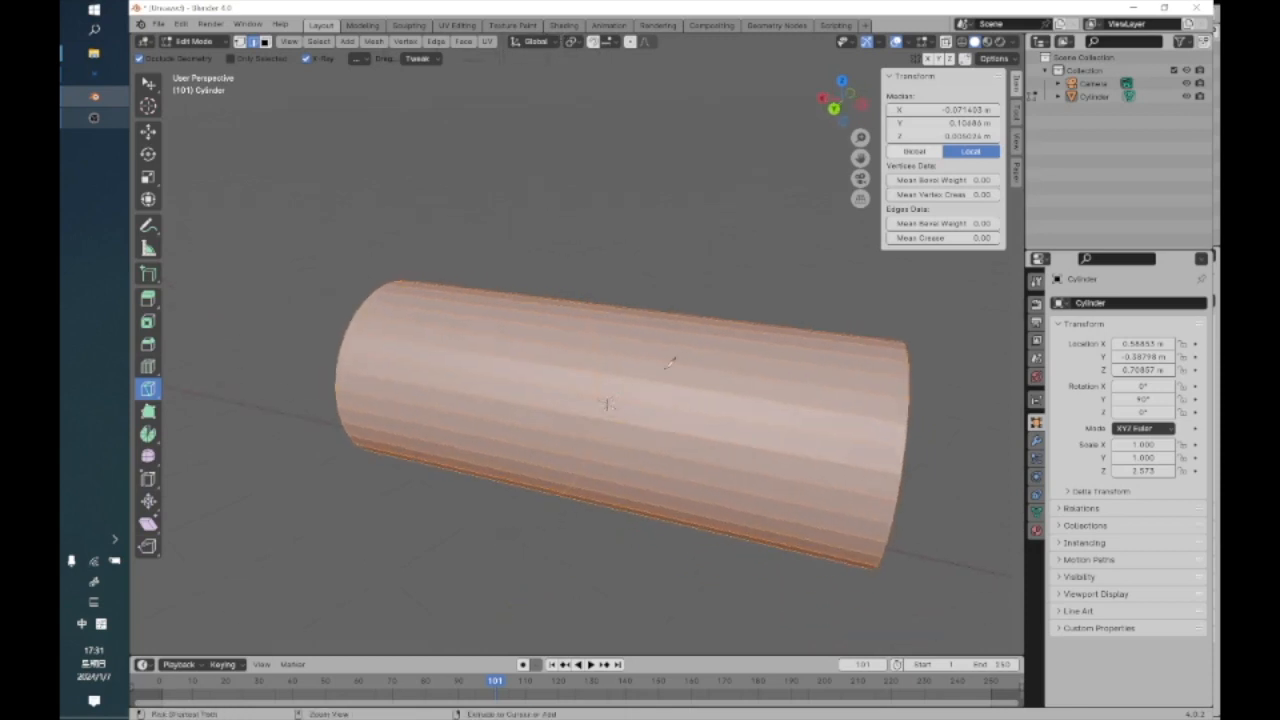
Undo the slanted knife cut and the selection mode changes, returning to face selection
key("ctrl+z")
key("ctrl+z")
key("ctrl+z")
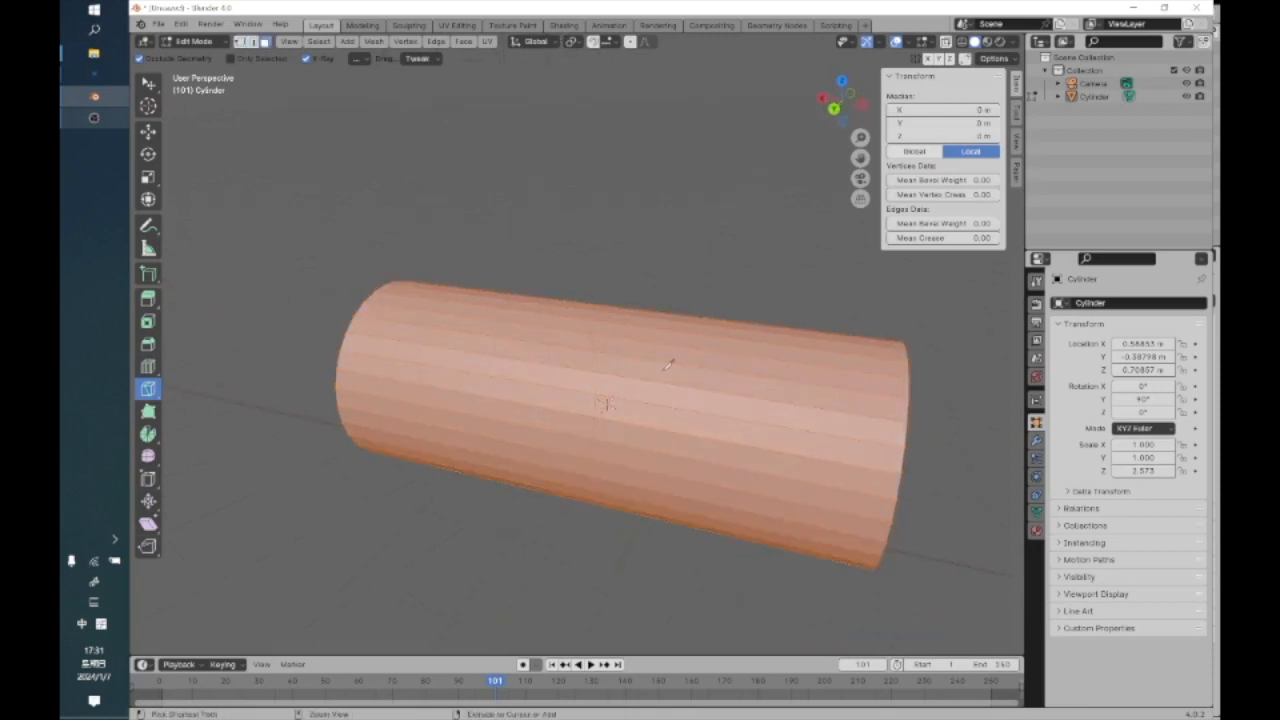
In the back orthographic view, try straight and curved freehand knife lines across the cylinder, and cancel them
left_click(832, 110)
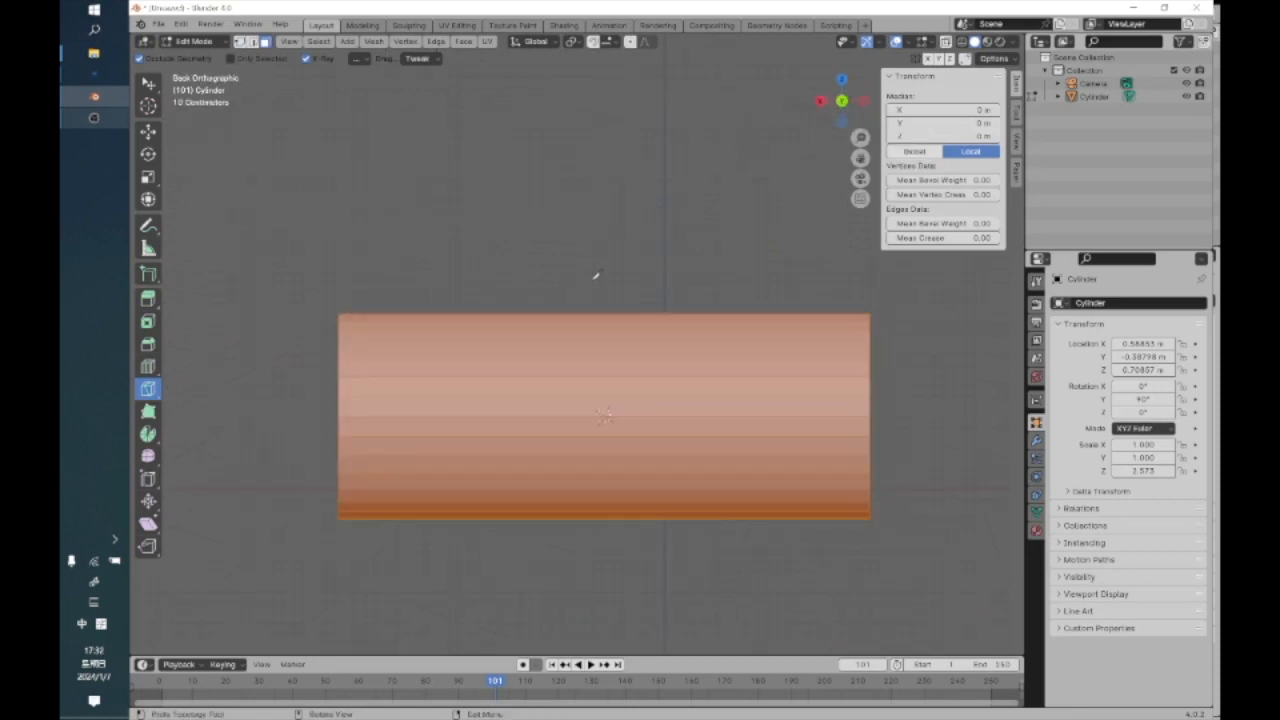
key("k")
left_click_drag(589, 315, 598, 518)
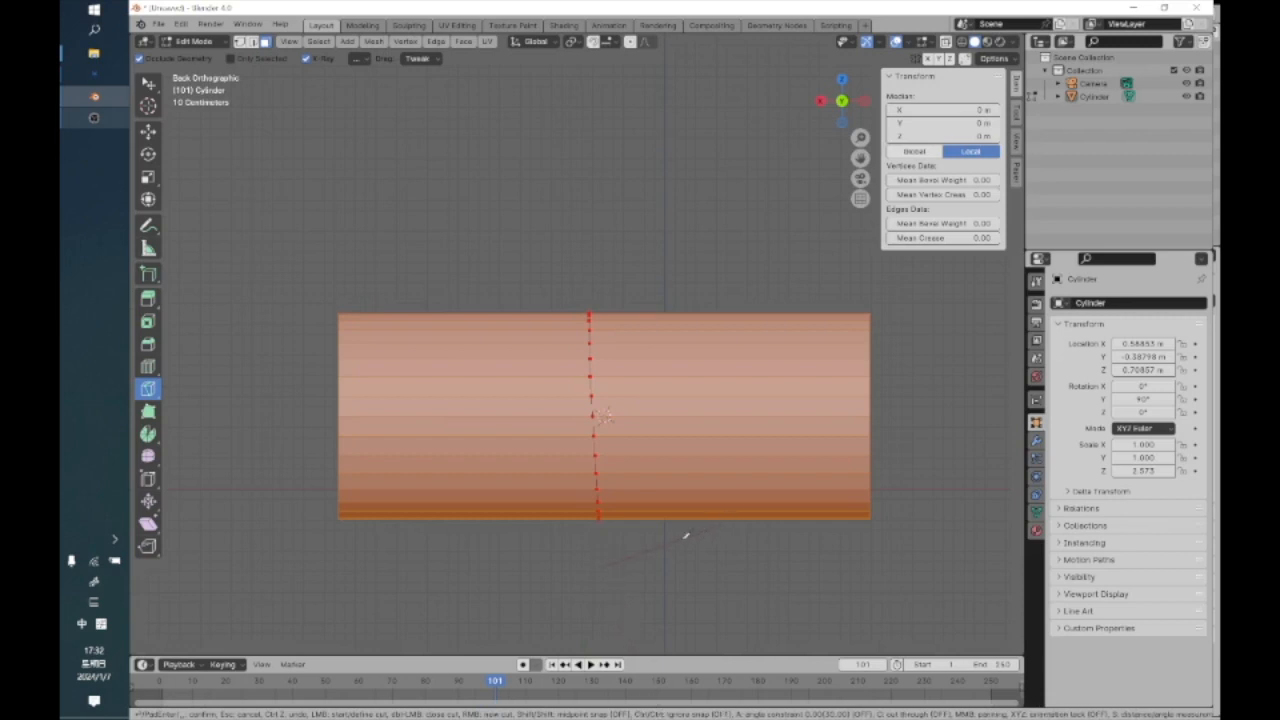
mouse_move(545, 518)
left_mouse_down()
mouse_move(491, 443)
mouse_move(480, 391)
mouse_move(523, 290)
left_mouse_up()
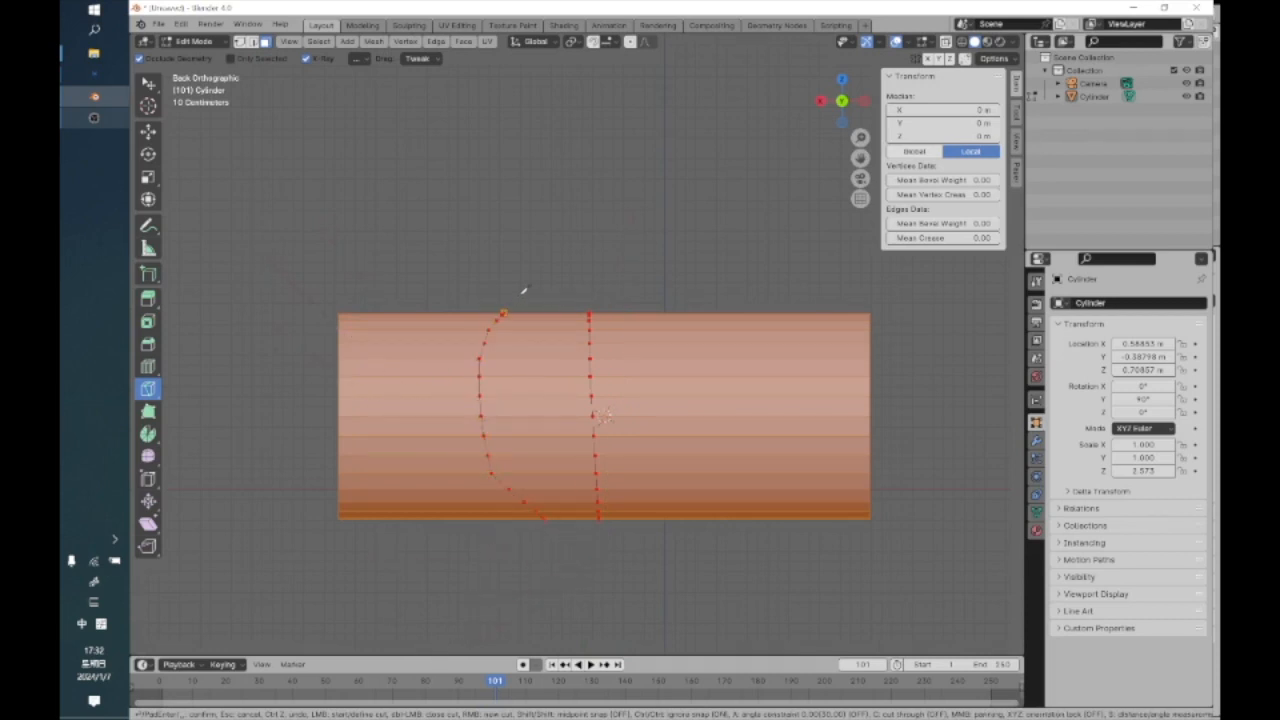
mouse_move(774, 318)
left_mouse_down()
mouse_move(803, 420)
mouse_move(797, 517)
mouse_move(640, 583)
mouse_move(659, 388)
mouse_move(751, 346)
mouse_move(811, 380)
mouse_move(814, 514)
mouse_move(807, 348)
mouse_move(788, 360)
left_mouse_up()
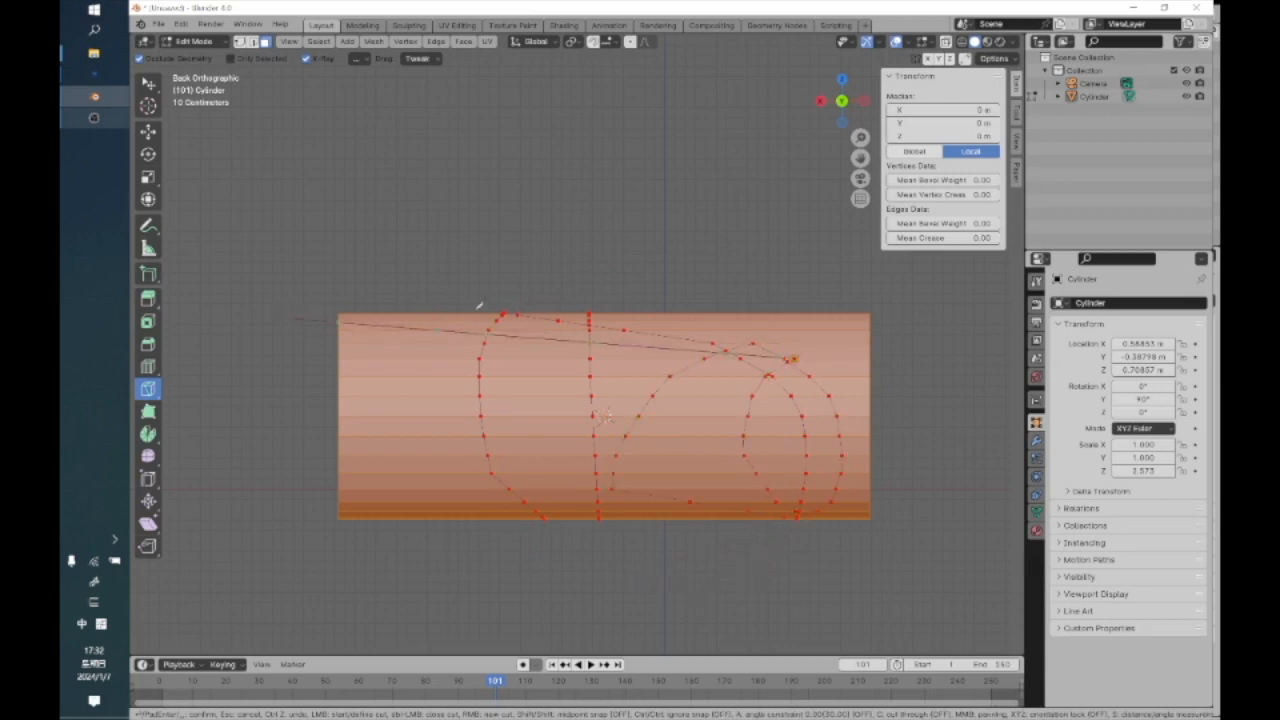
left_click(391, 256)
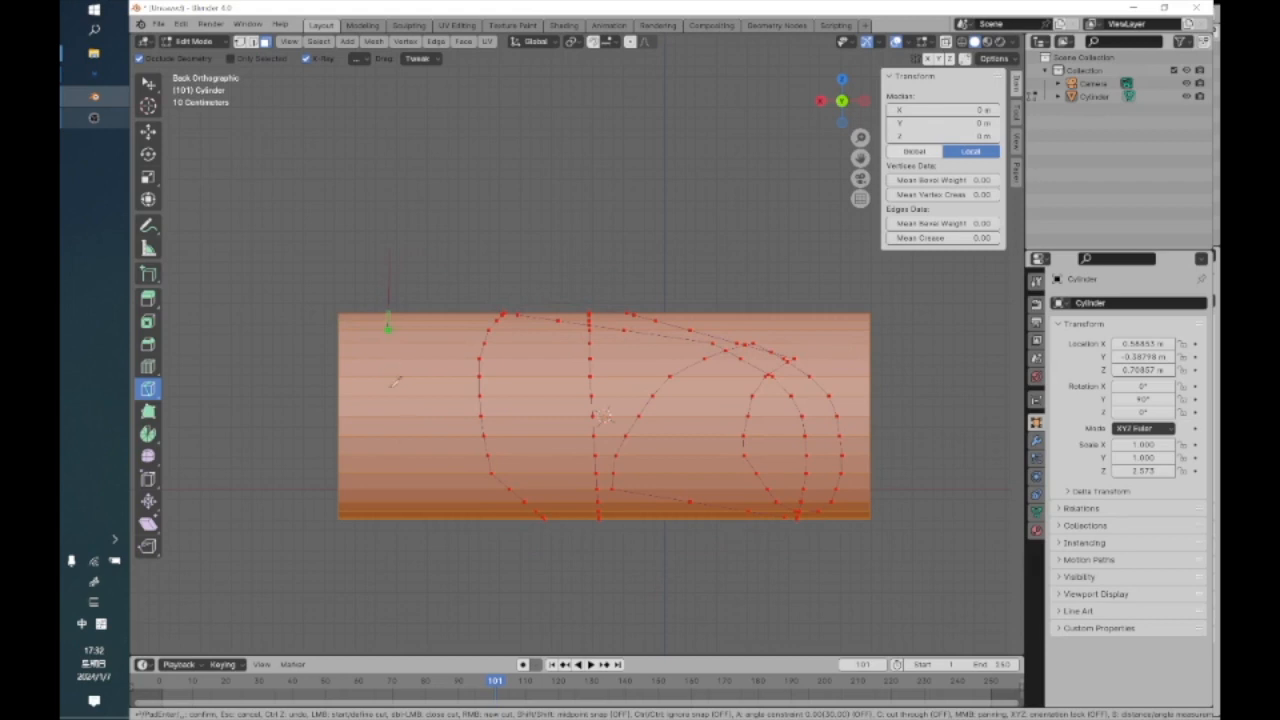
left_click(430, 590)
key("Escape")
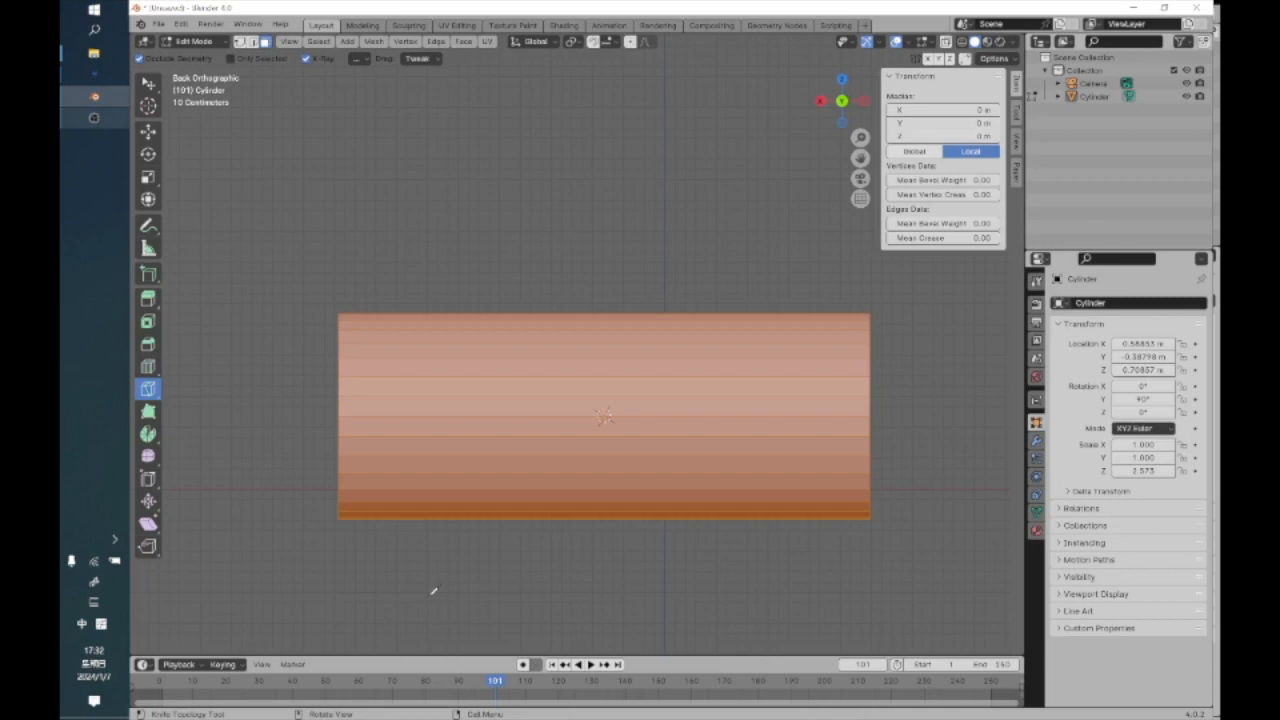
left_click(433, 591)
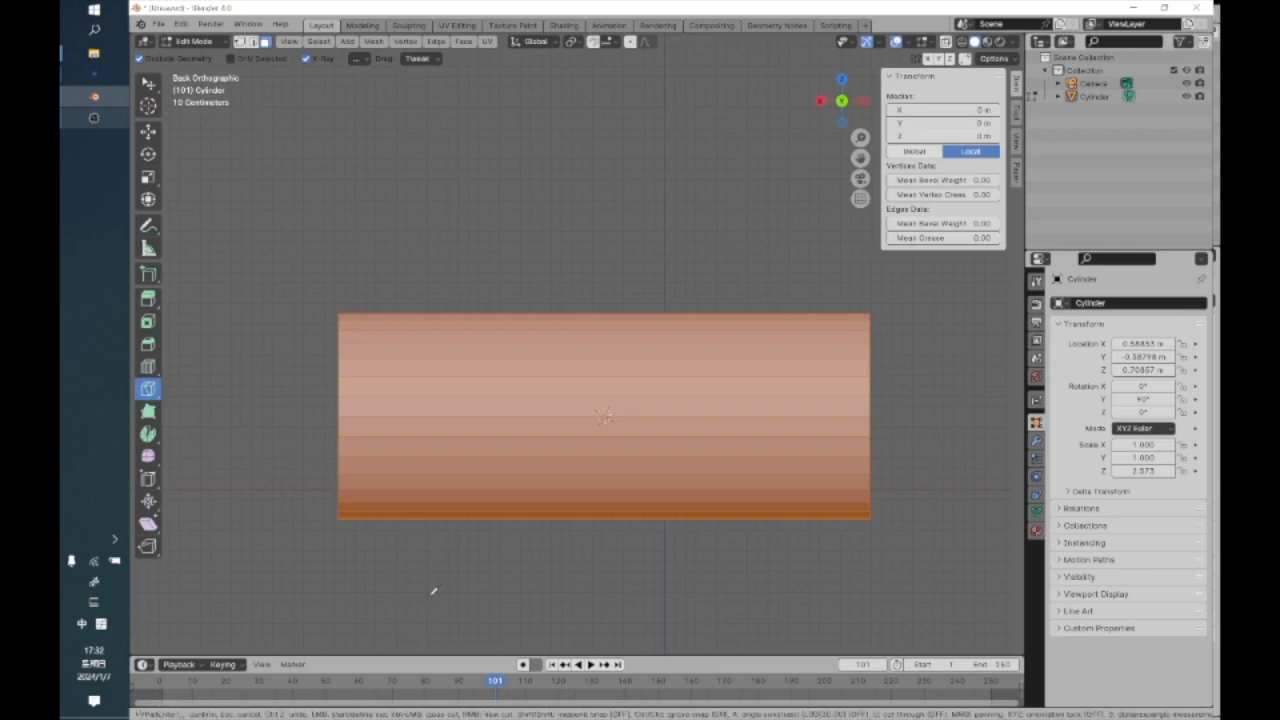
middle_click_drag(433, 591, 389, 597)
middle_click_drag(610, 341, 588, 369, "shift")
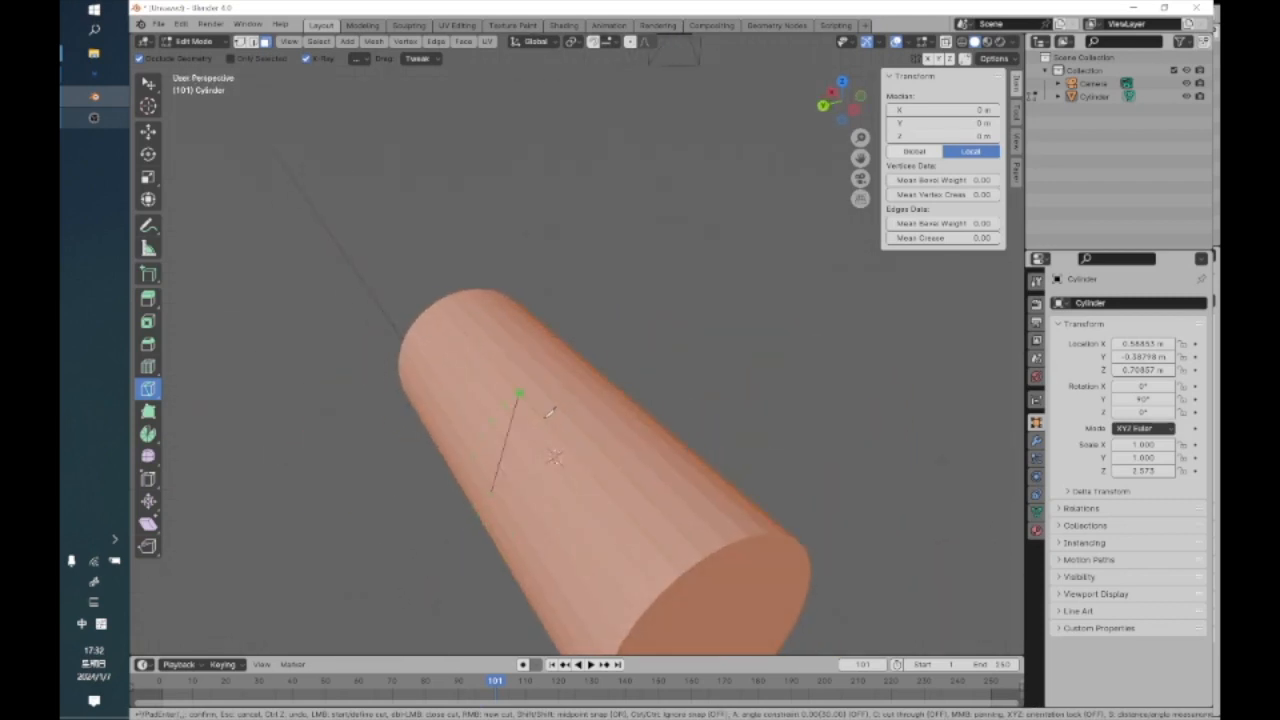
left_click(588, 370)
key("Escape")
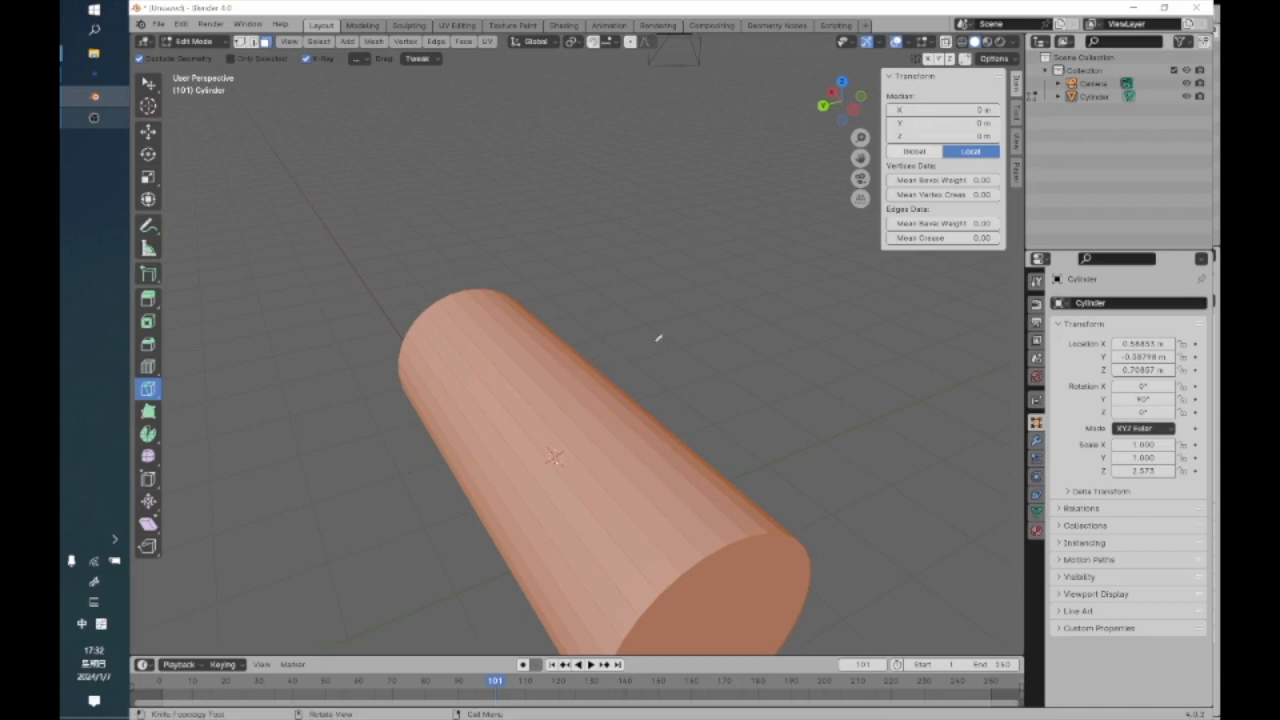
Switch from Edit Mode to Object Mode and add a cube mesh
middle_click_drag(751, 302, 754, 288)
middle_click_drag(640, 346, 440, 357, "shift")
left_click(195, 41)
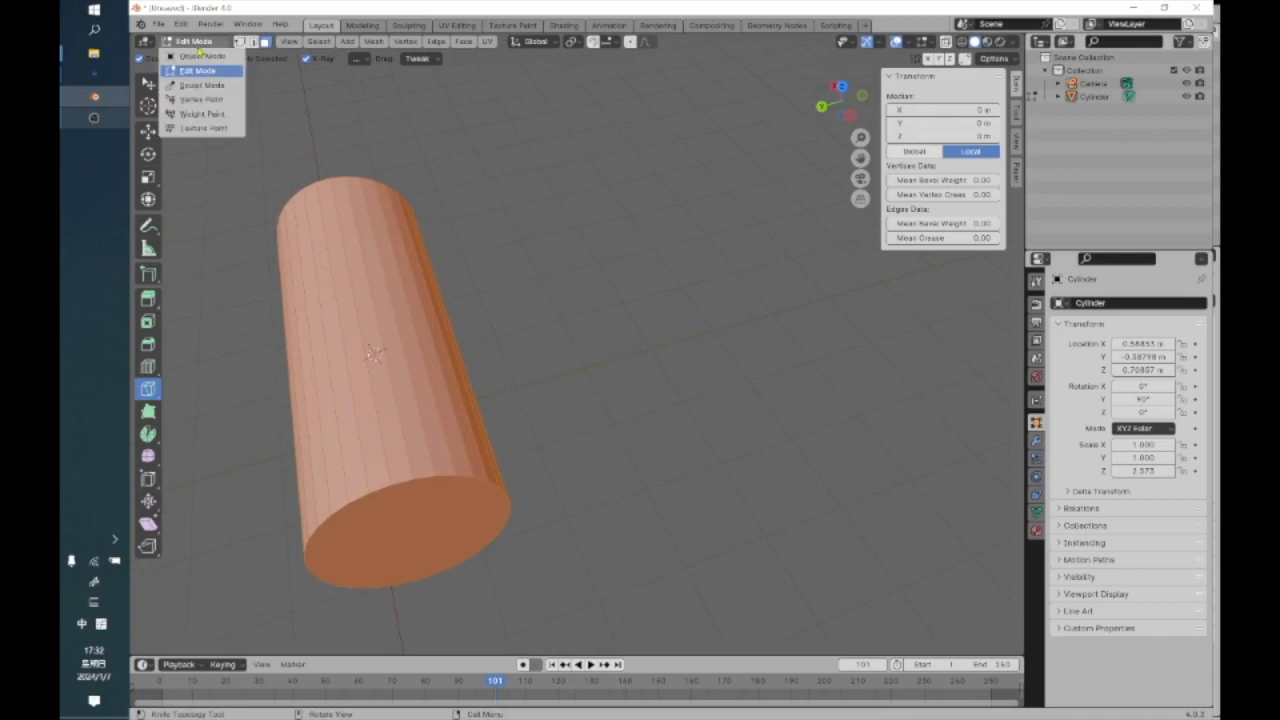
left_click(200, 55)
scroll(554, 314, "down", 5)
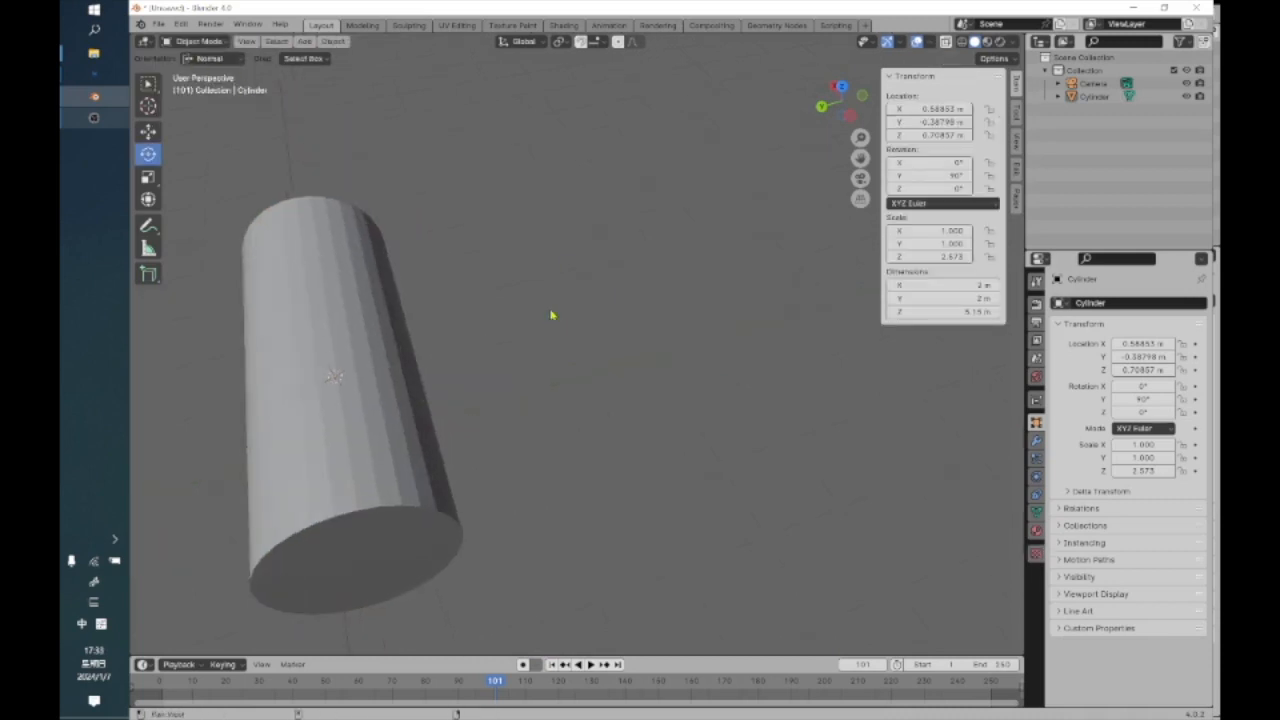
left_click(333, 41)
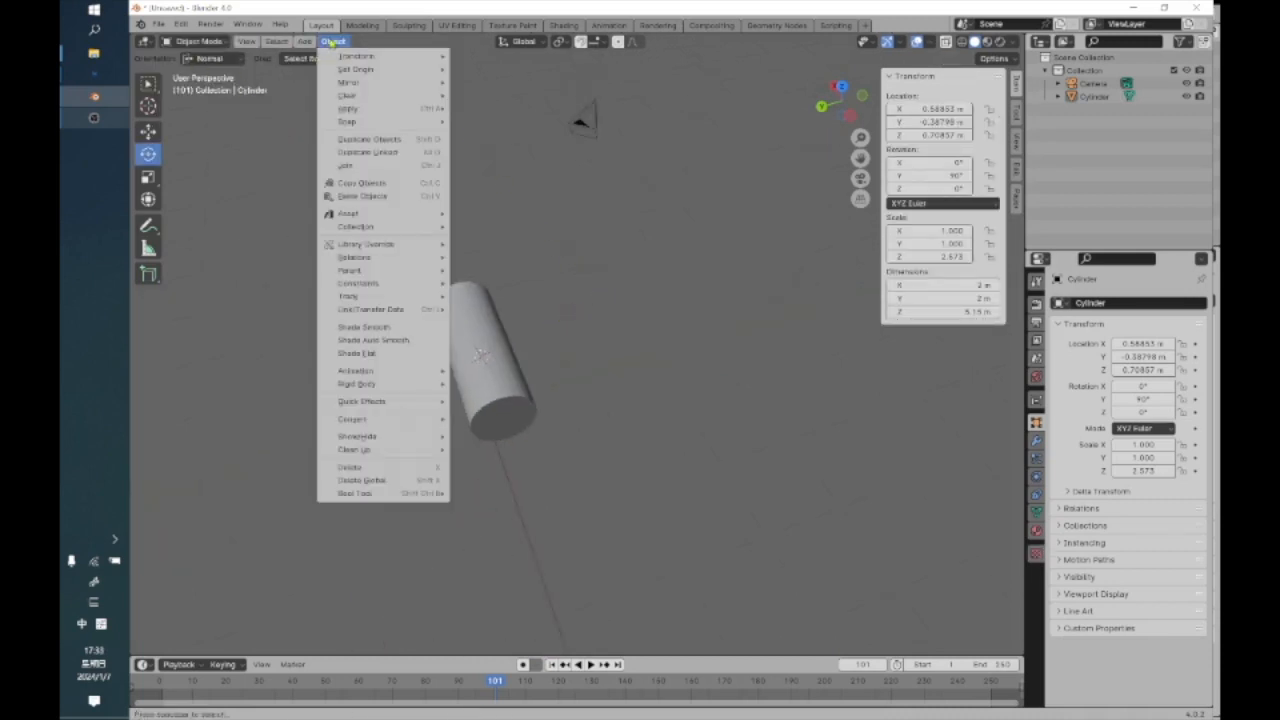
mouse_move(302, 43)
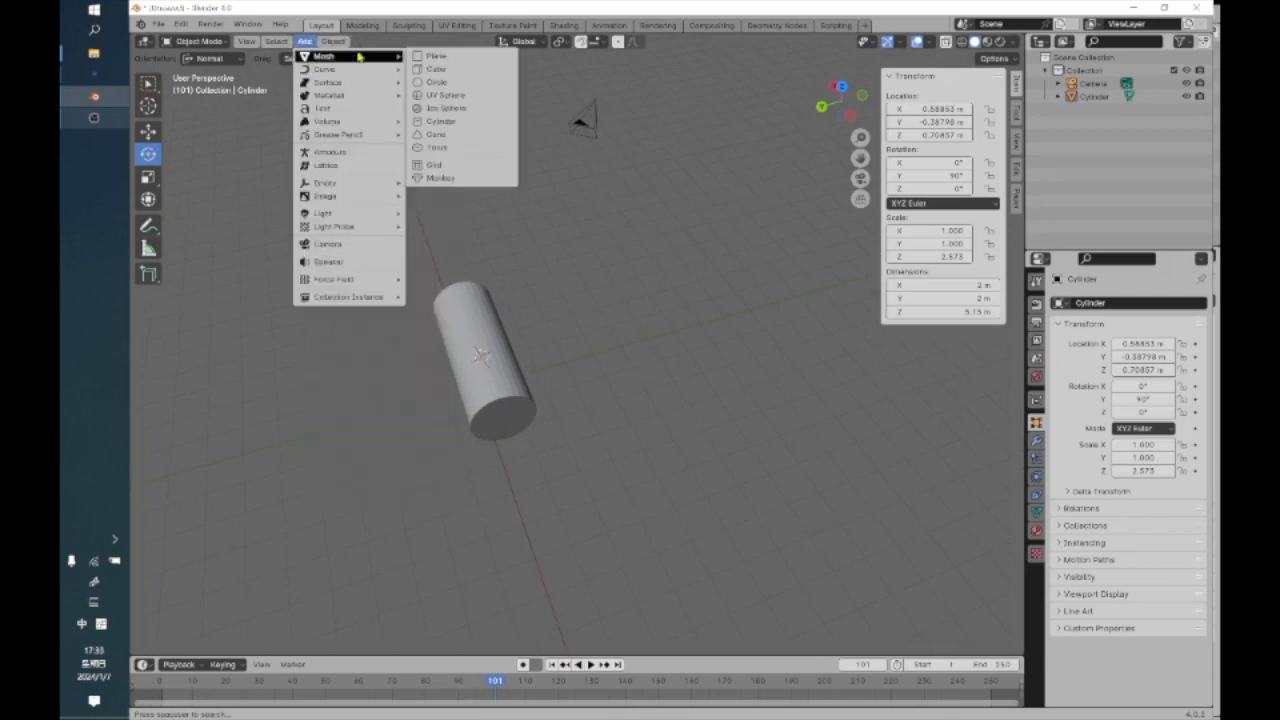
left_click(440, 63)
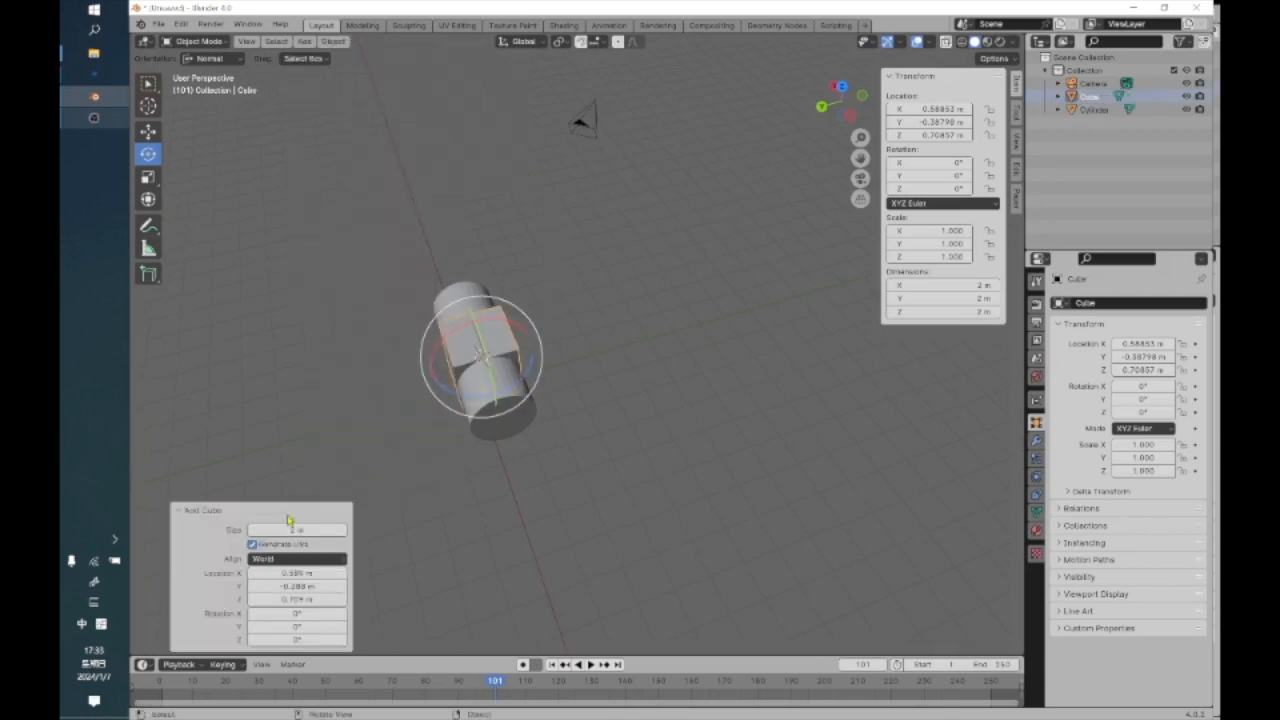
Move the cube about 4.89 m in the negative Y direction so it stands clear of the cylinder
left_click(148, 131)
left_click_drag(428, 371, 569, 332)
middle_click_drag(491, 366, 603, 333)
mouse_move(560, 374)
middle_mouse_down()
mouse_move(557, 346)
mouse_move(549, 362)
middle_mouse_up()
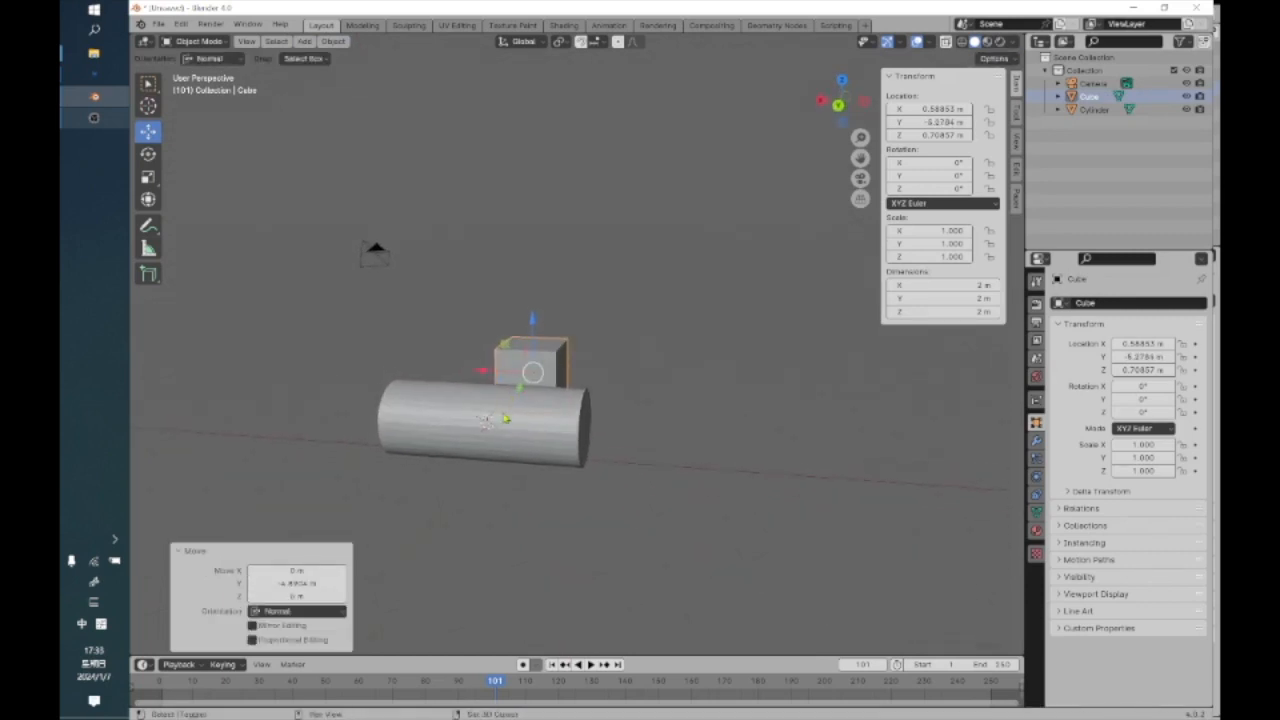
Add the cylinder to the selection and set its Y dimension to 1.2 m
left_click(501, 416, "shift")
left_click(522, 398, "shift")
right_click(532, 352)
left_click_drag(940, 298, 932, 298)
Select both the cube and the cylinder and enter Edit Mode for them together
left_click_drag(340, 292, 578, 430)
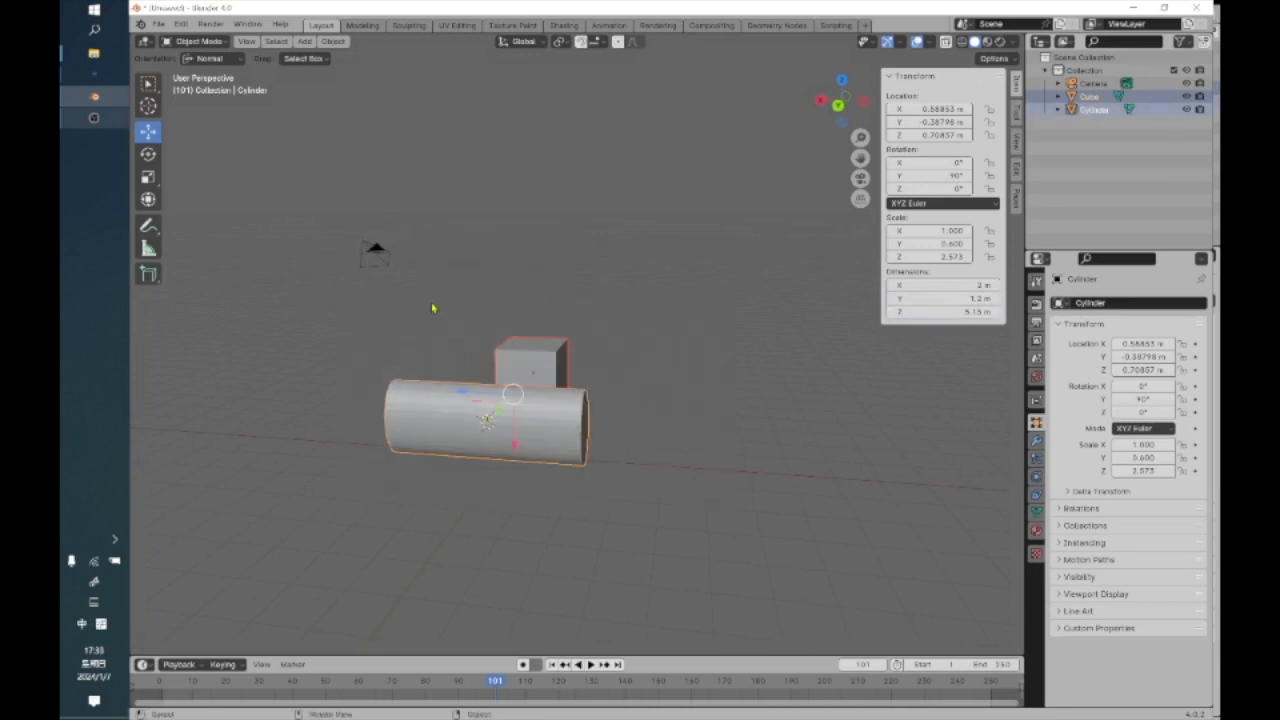
left_click(200, 42)
left_click(212, 72)
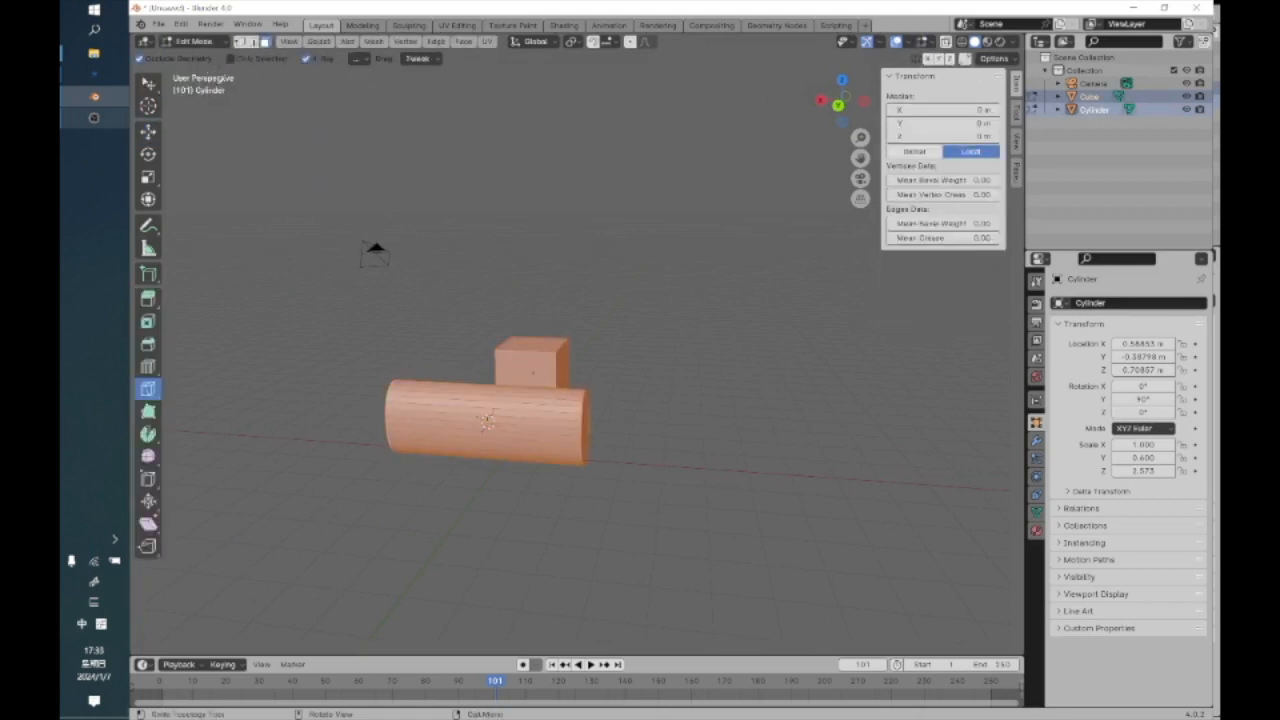
With the cube hidden behind the cylinder and Occlude Geometry on, knife a near-vertical cut across the cylinder's middle
mouse_move(470, 430)
middle_mouse_down()
mouse_move(487, 416)
mouse_move(453, 425)
middle_mouse_up()
scroll(491, 331, "up", 1, "alt")
scroll(491, 333, "up", 3)
middle_click_drag(481, 376, 527, 490)
middle_click_drag(503, 560, 529, 497)
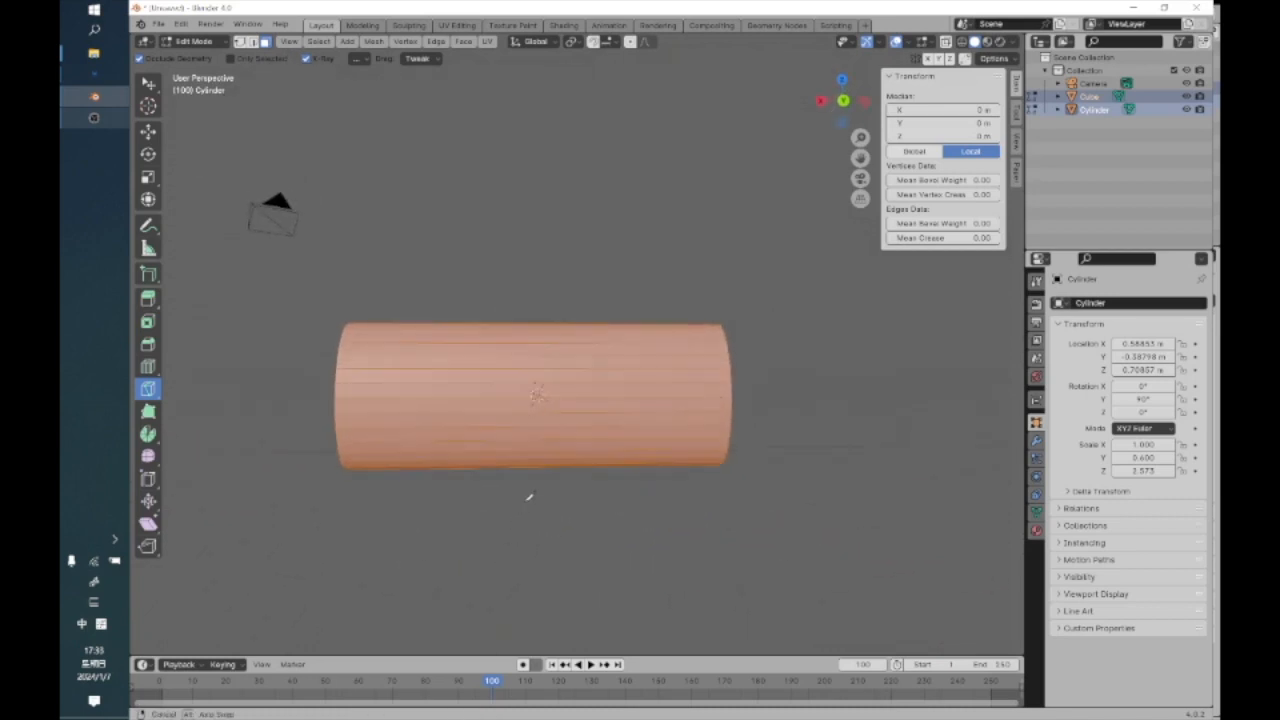
key("ctrl+r")
left_click(531, 466)
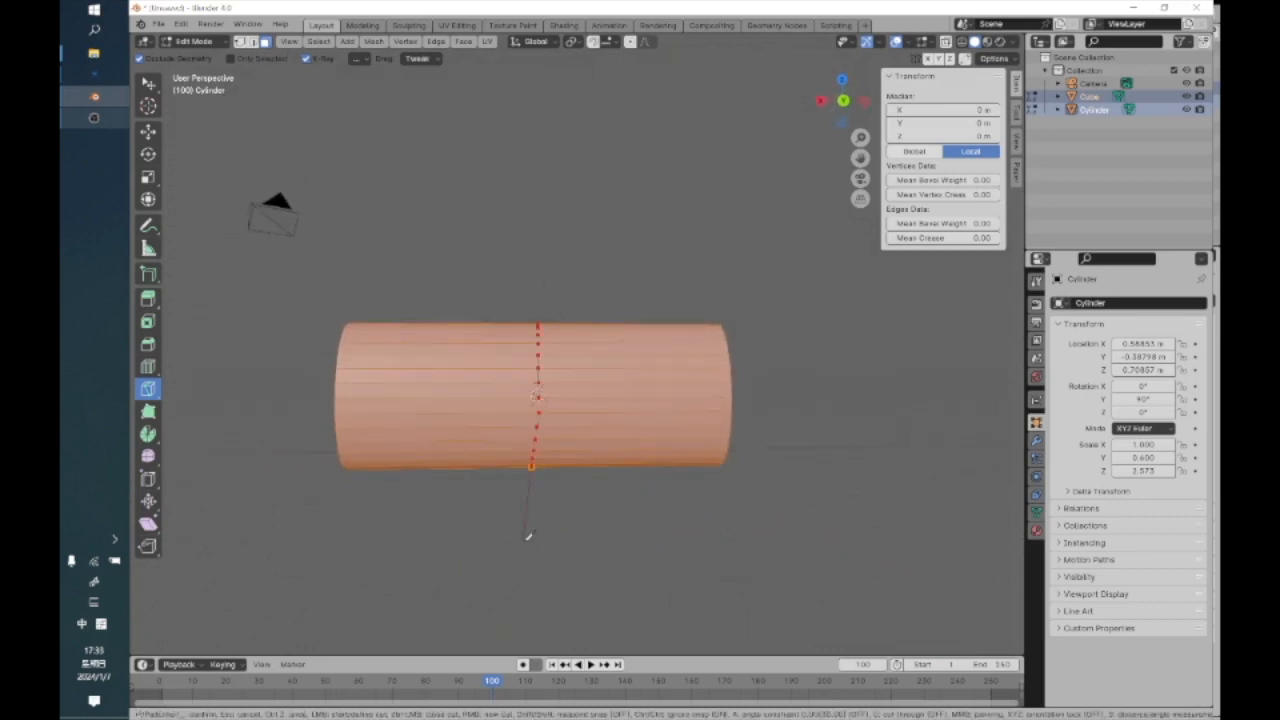
right_click(526, 533)
key("Return")
Check whether the knife cut reached the cube behind the cylinder, and undo the cut
middle_click_drag(529, 524, 640, 566)
middle_click_drag(684, 456, 591, 435)
key("ctrl+z")
left_click(577, 206)
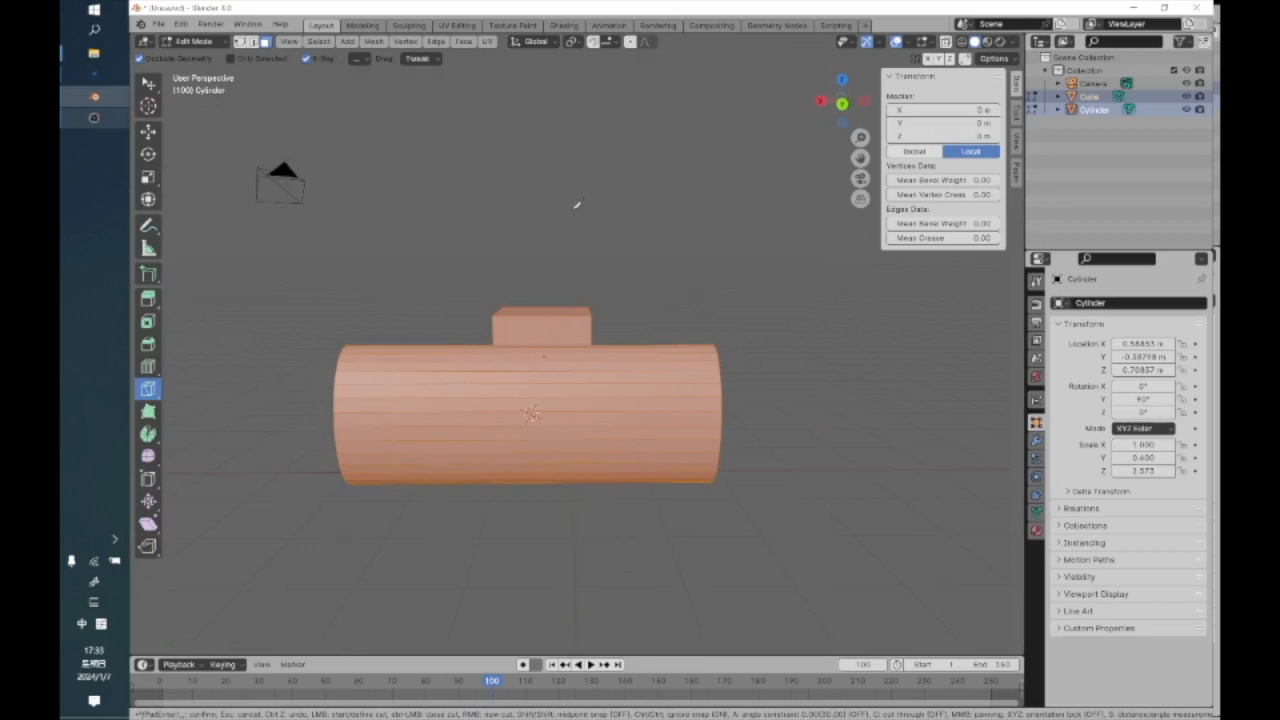
key("Escape")
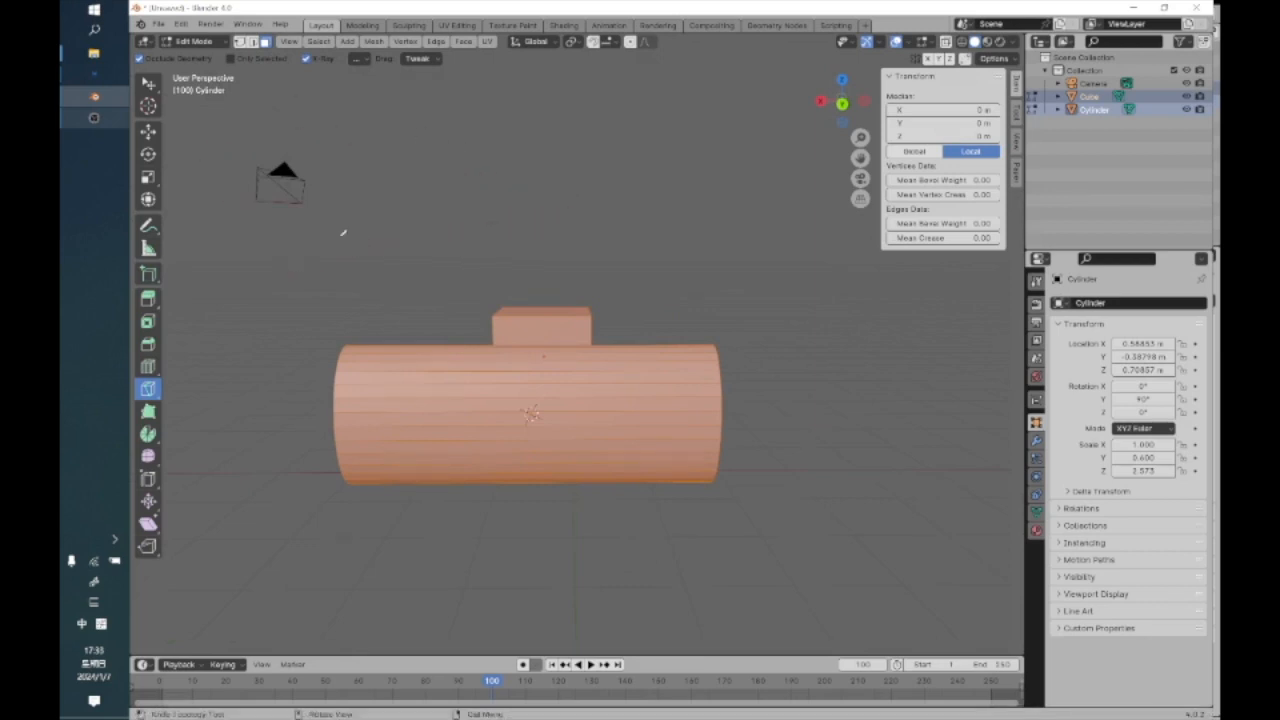
Turn off Occlude Geometry and knife a vertical line through the cylinder's middle and the cube behind it, and inspect both objects
left_click(138, 61)
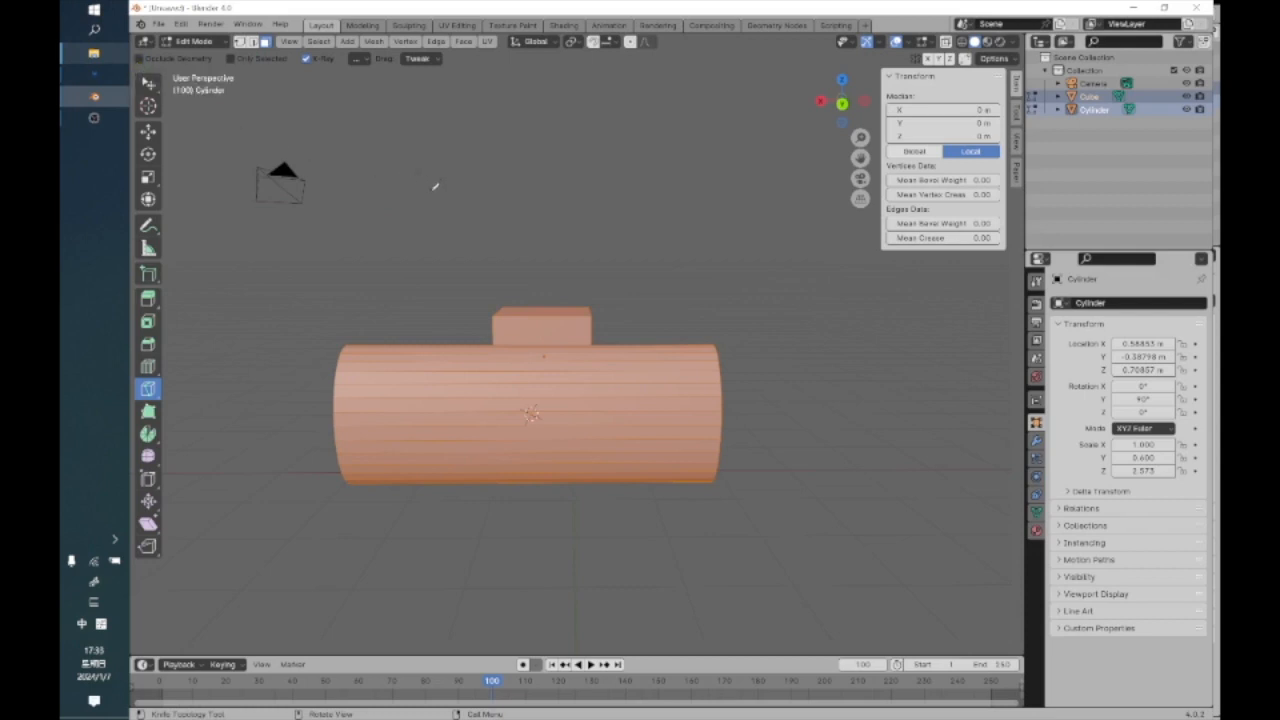
mouse_move(549, 271)
middle_mouse_down()
mouse_move(549, 234)
mouse_move(554, 251)
middle_mouse_up()
left_click(544, 244)
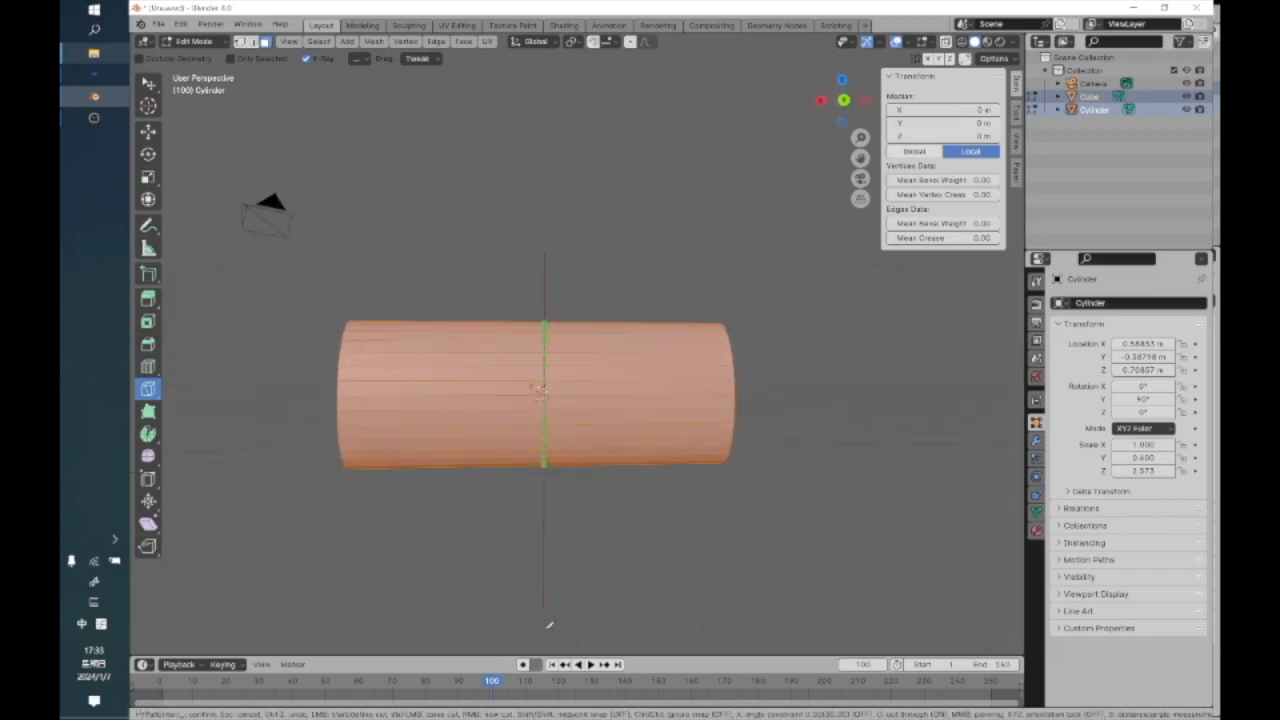
key("Return")
middle_click_drag(514, 560, 661, 450)
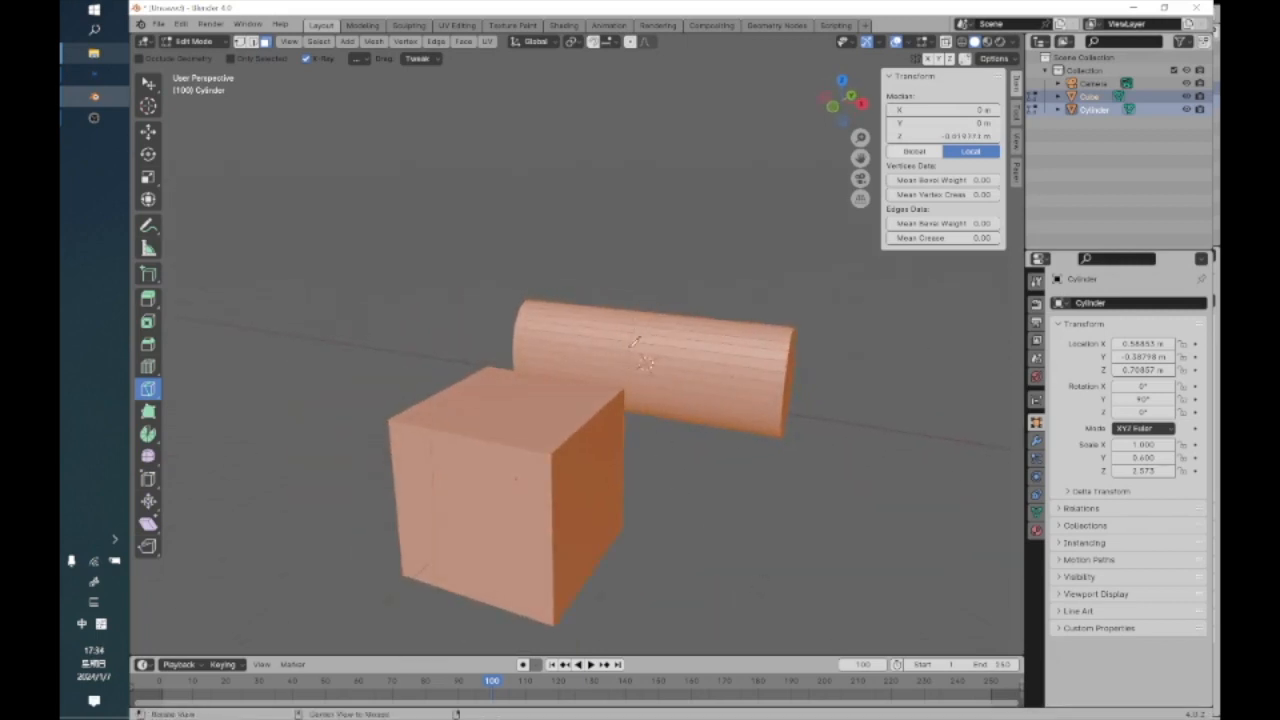
middle_click_drag(648, 370, 571, 303)
Turn the Knife tool's Occlude Geometry option back on
key("k")
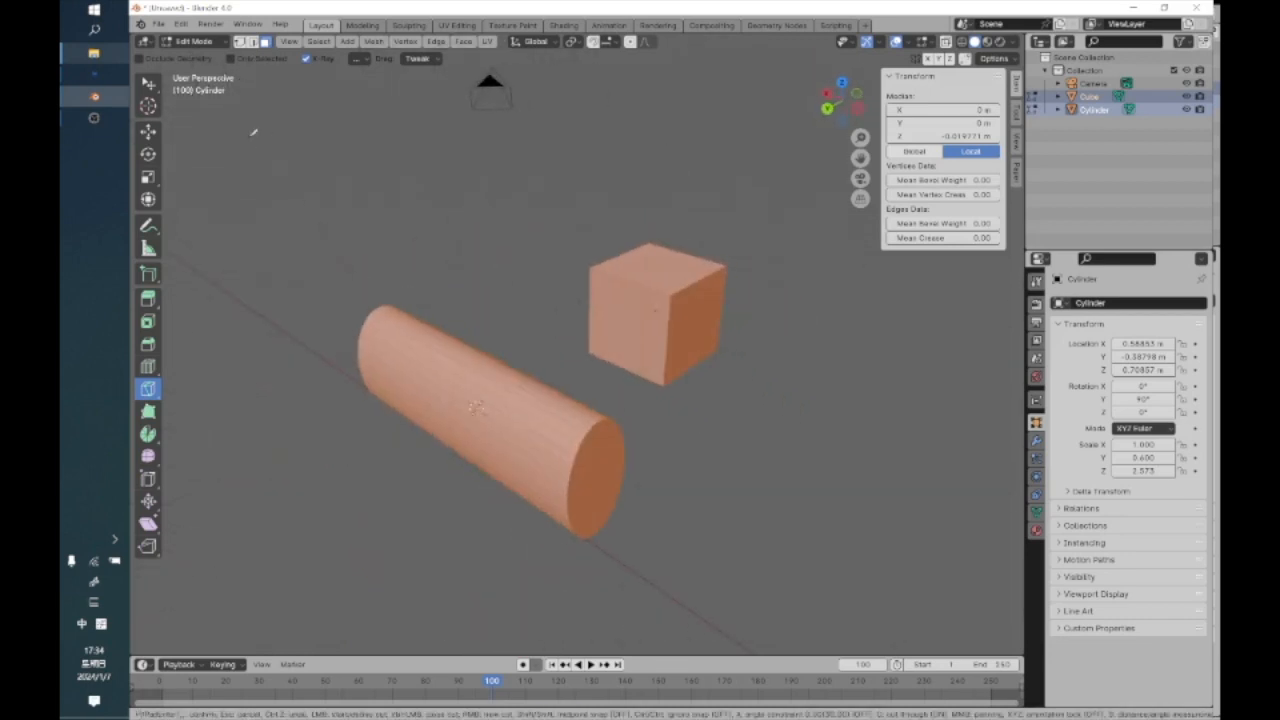
key("Escape")
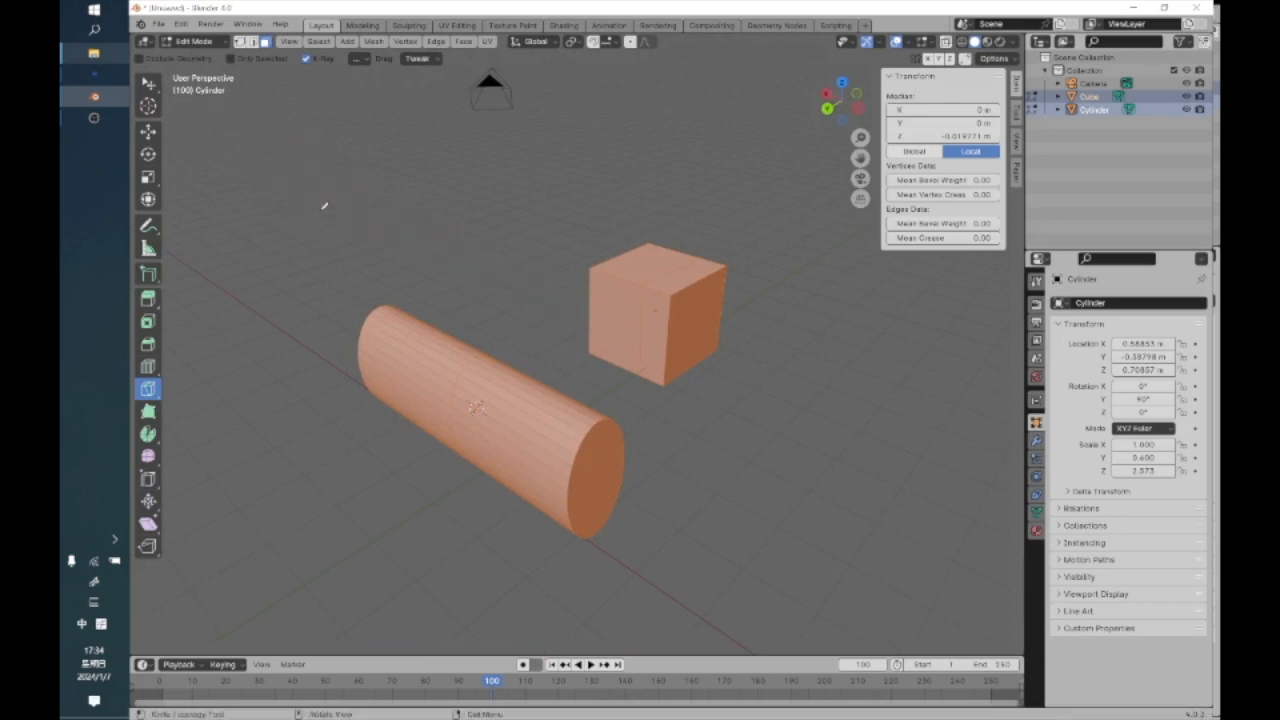
left_click(139, 58)
Return to Object Mode and, in the front orthographic view, move the cube and cylinder together about 2.48 m along X
middle_click_drag(632, 437, 743, 455)
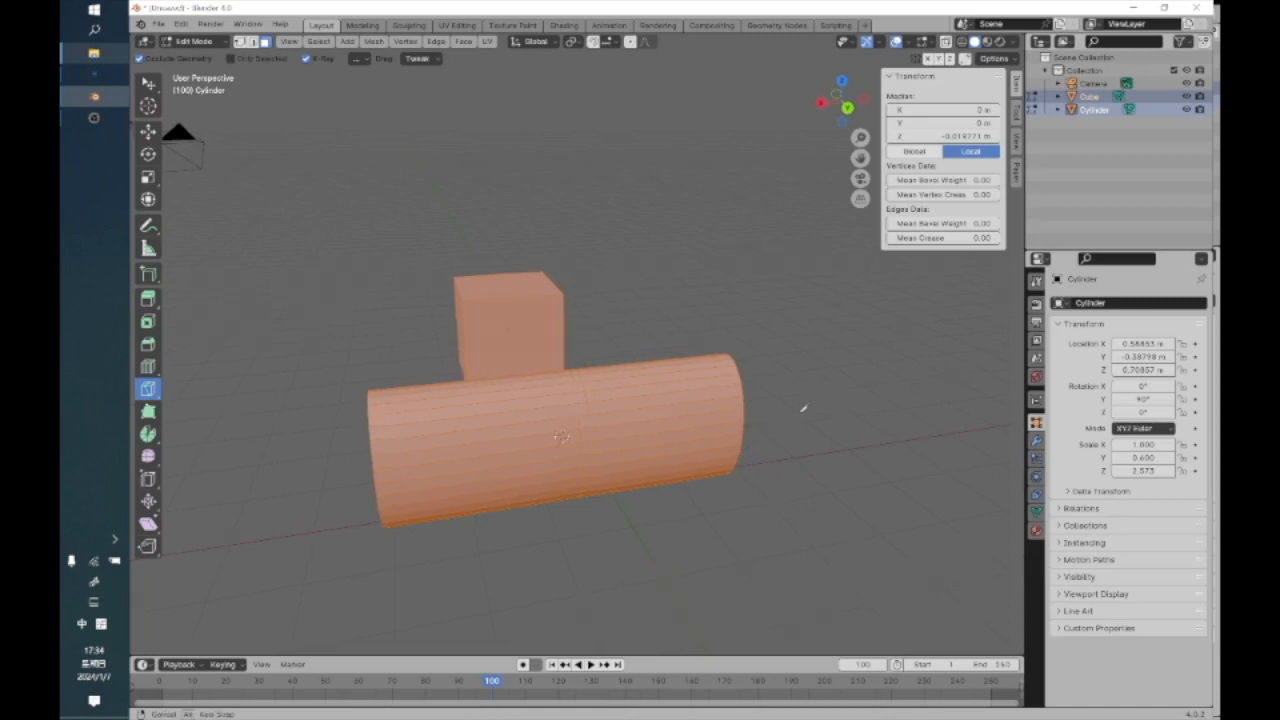
middle_click_drag(806, 406, 763, 414)
left_click(195, 41)
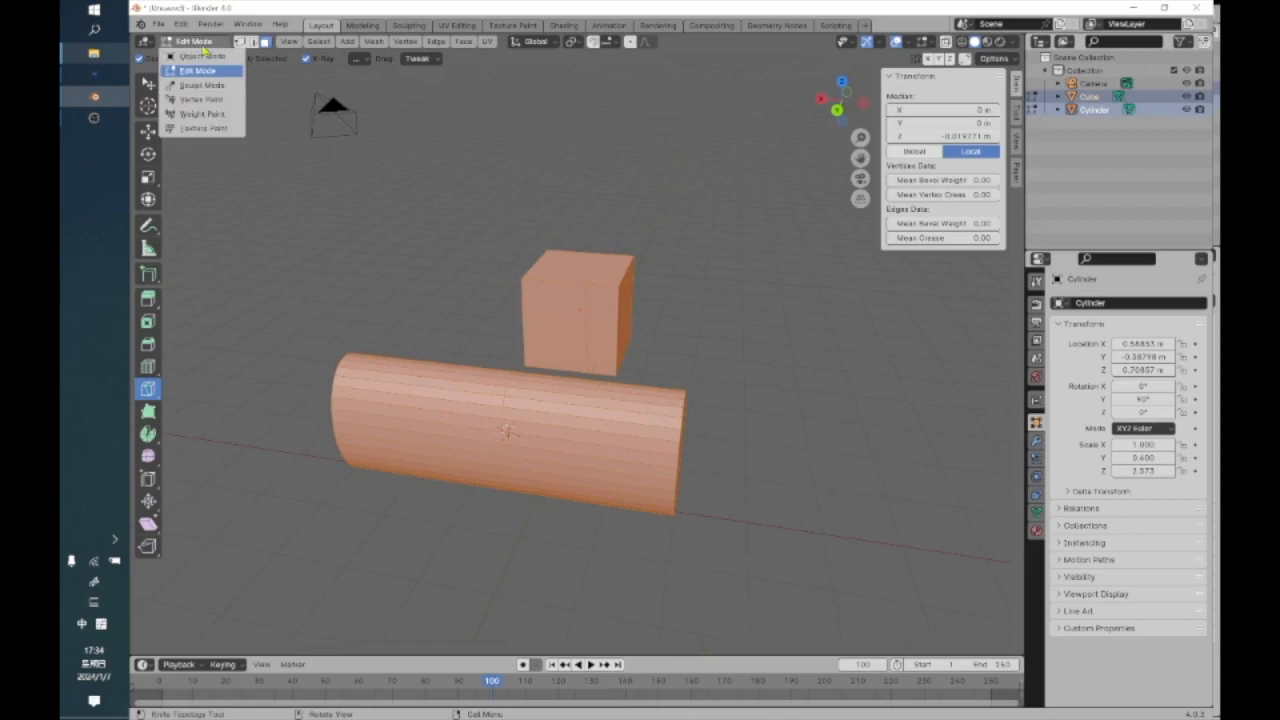
left_click(192, 52)
middle_click_drag(394, 318, 414, 280)
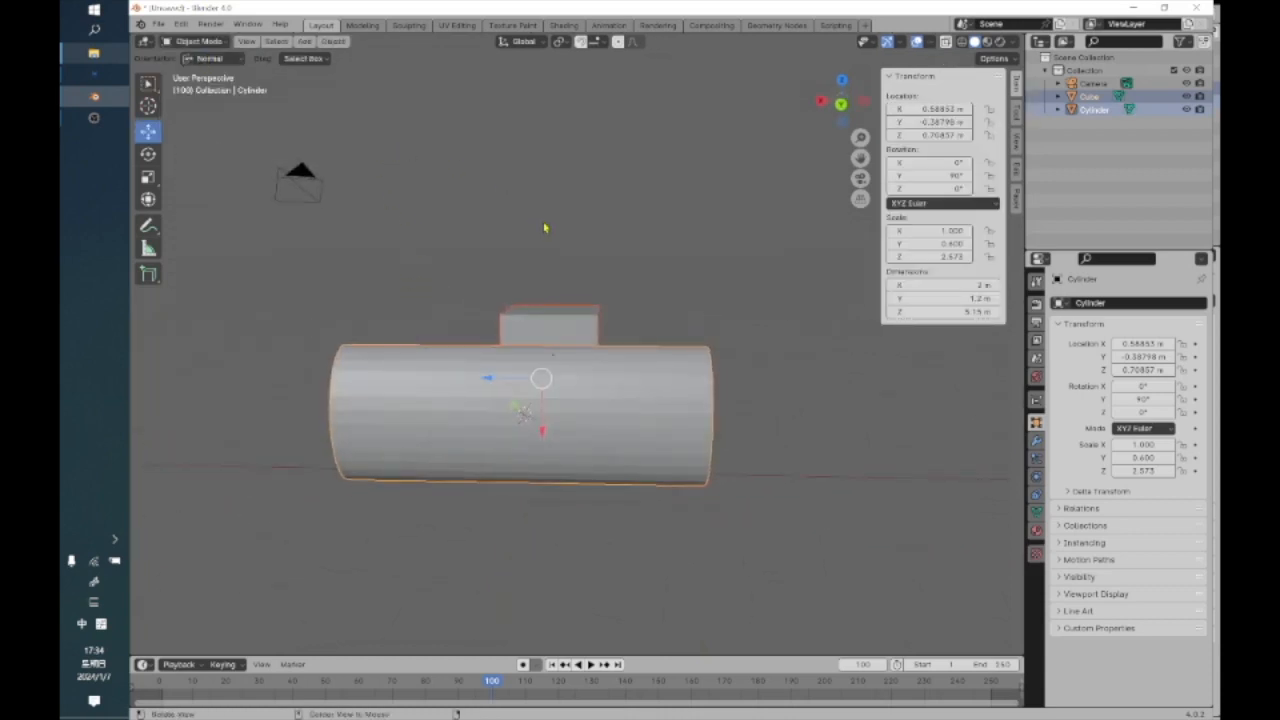
middle_click_drag(543, 229, 549, 214)
left_click(842, 101)
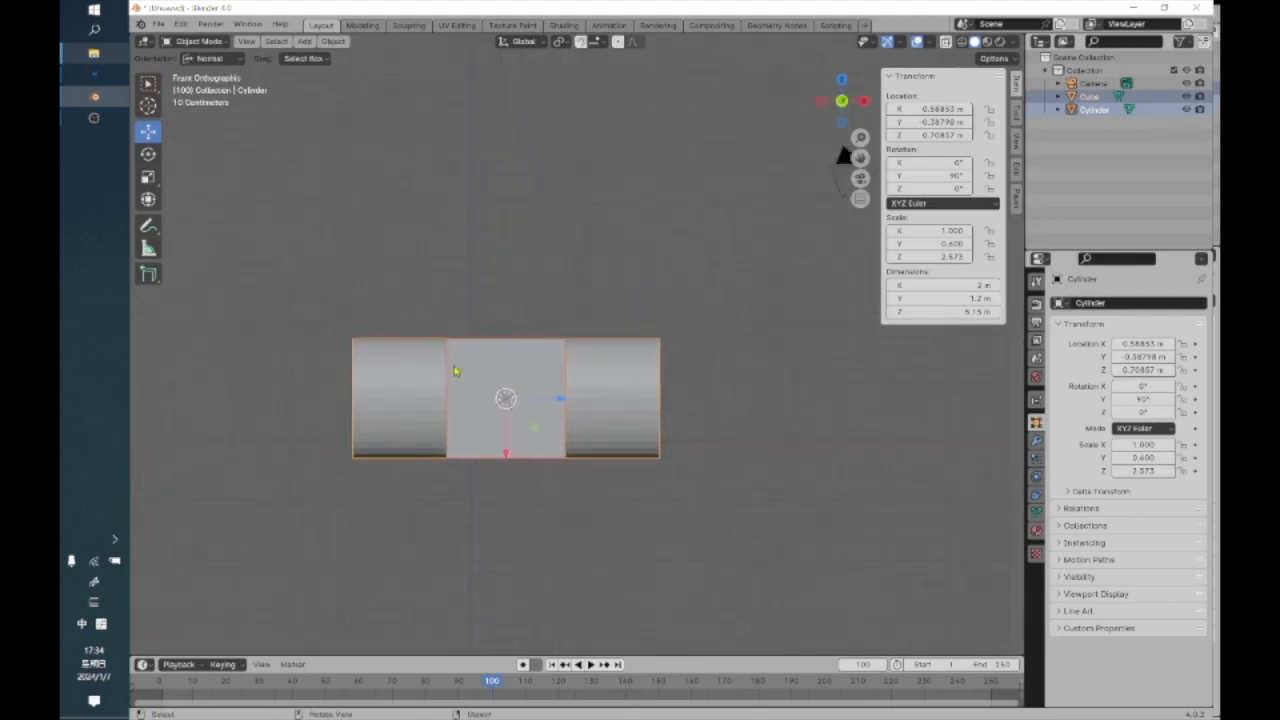
left_click_drag(560, 399, 708, 399)
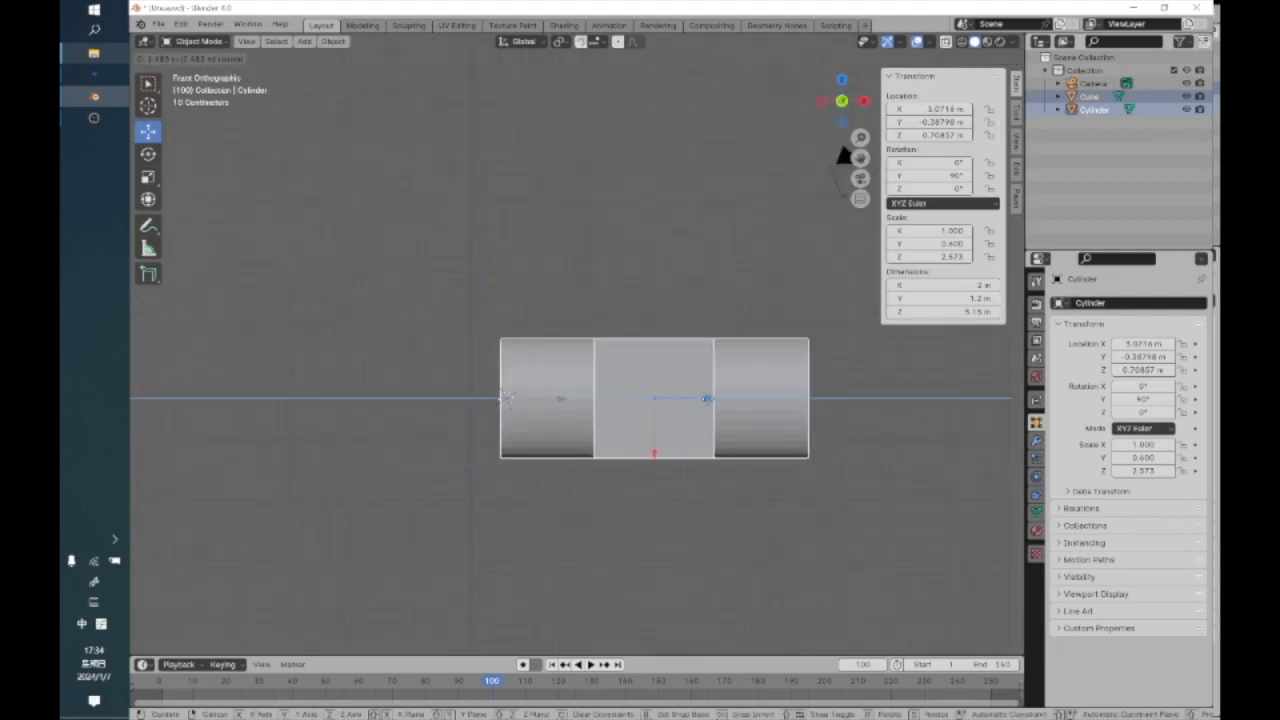
Select only the cube and move it along X to about 8.66 m, beyond the cylinder's end
left_click(660, 278)
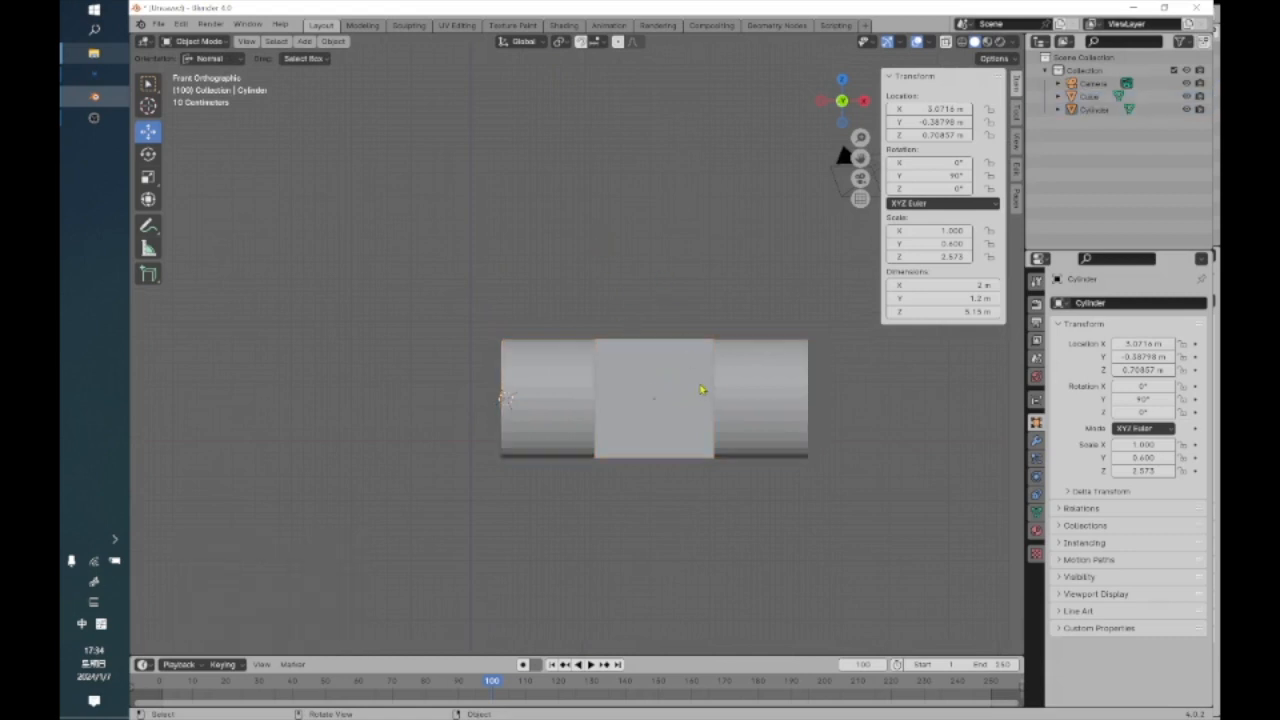
left_click(686, 427)
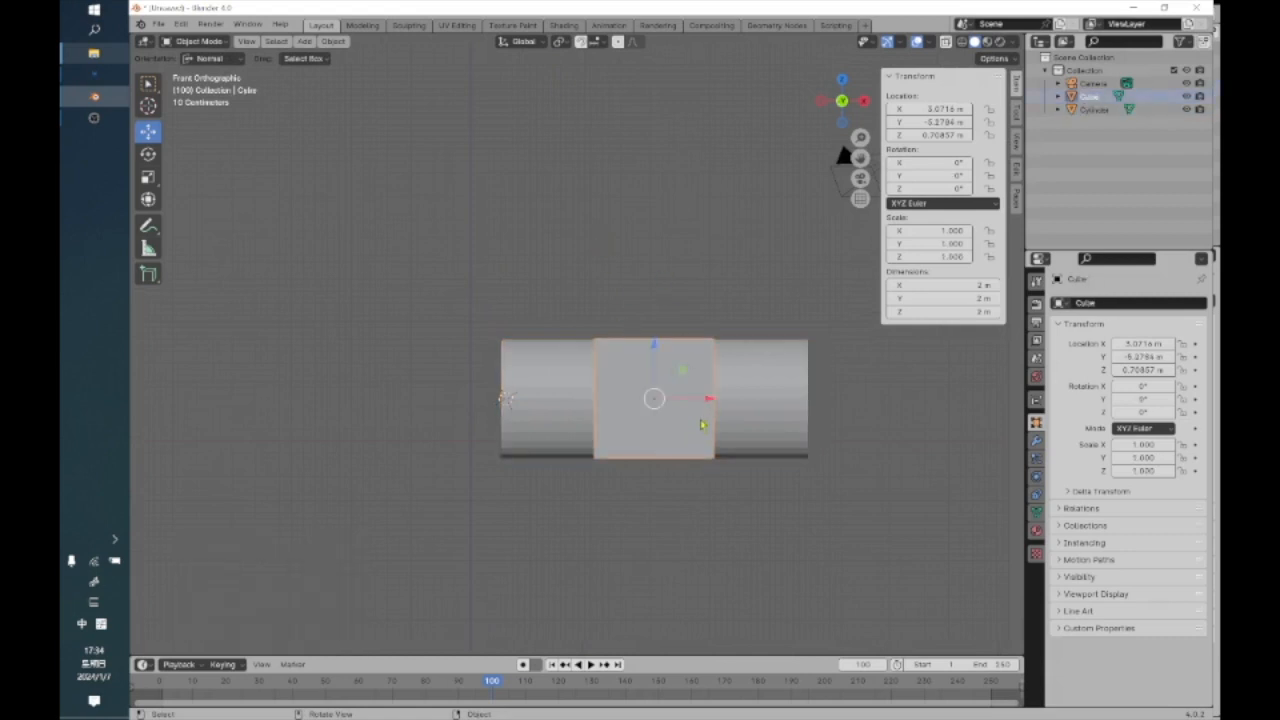
left_click_drag(709, 403, 1043, 403)
middle_click_drag(198, 440, 277, 477)
mouse_move(544, 459)
left_mouse_down()
mouse_move(520, 478)
mouse_move(663, 469)
mouse_move(541, 463)
left_mouse_up()
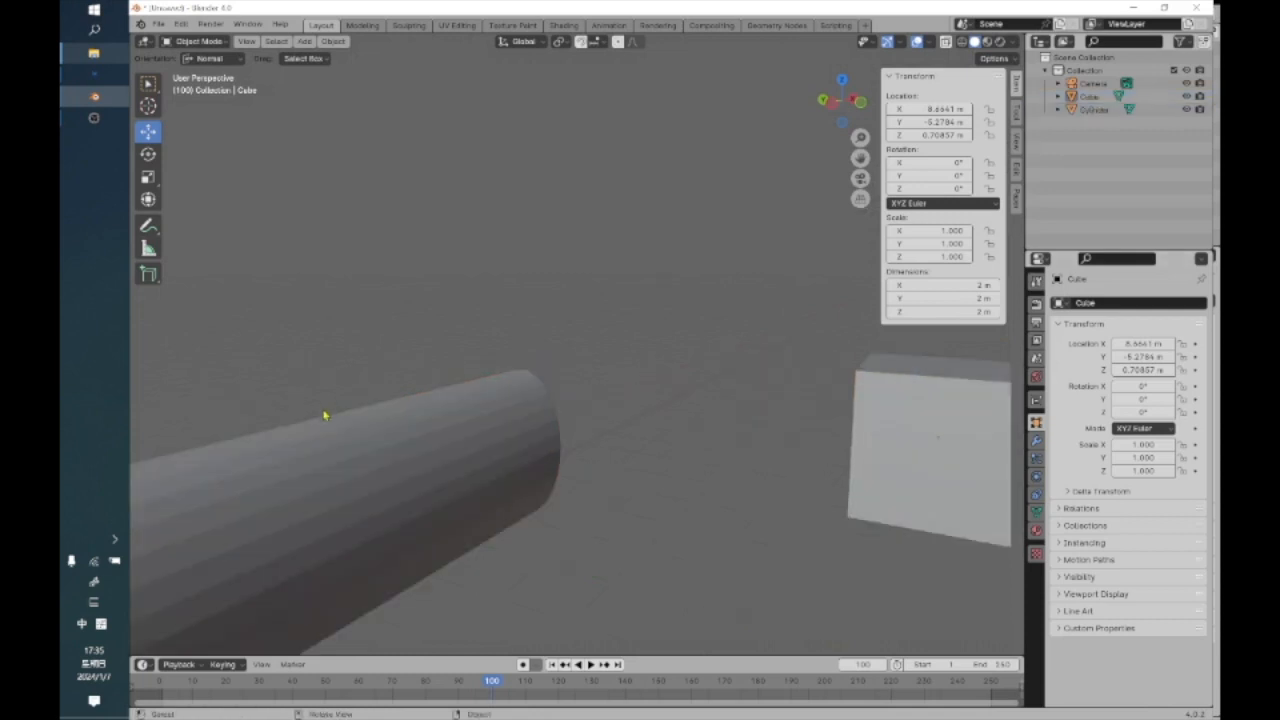
scroll(324, 412, "down", 2)
scroll(600, 505, "down", 2)
middle_click_drag(440, 482, 500, 472)
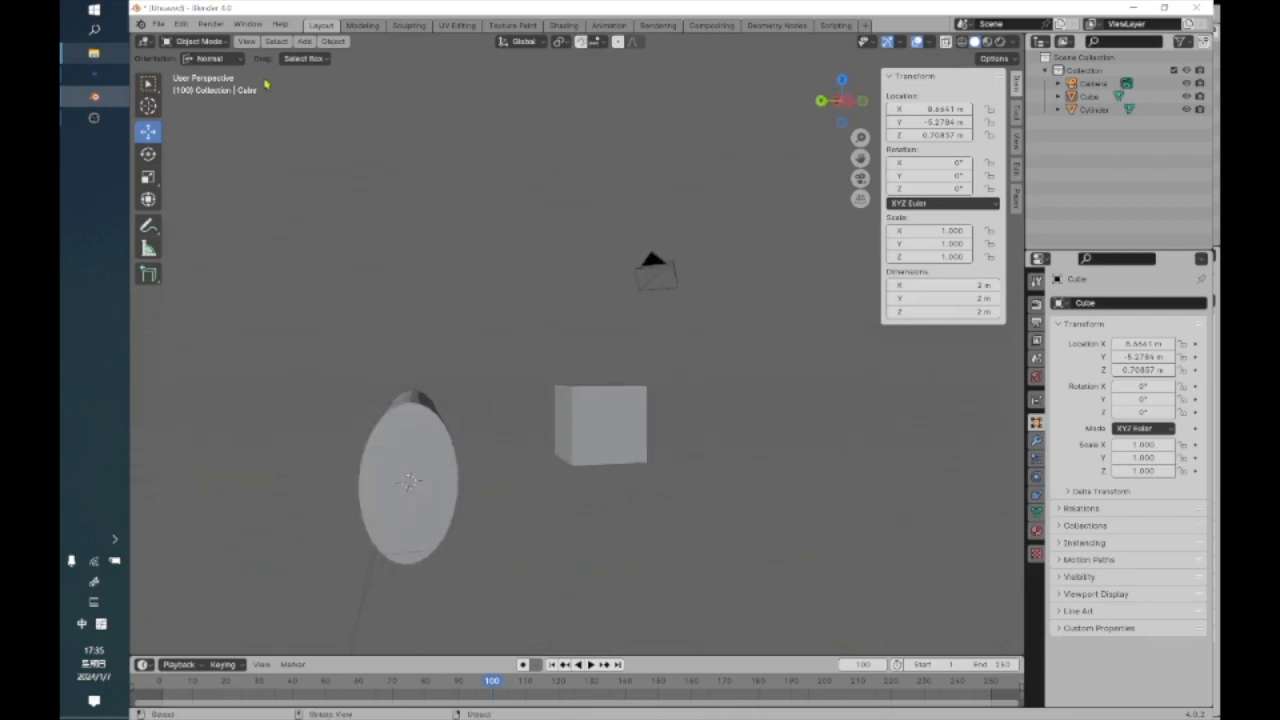
Select the cube alone and enter Edit Mode for it
middle_click_drag(585, 454, 561, 400)
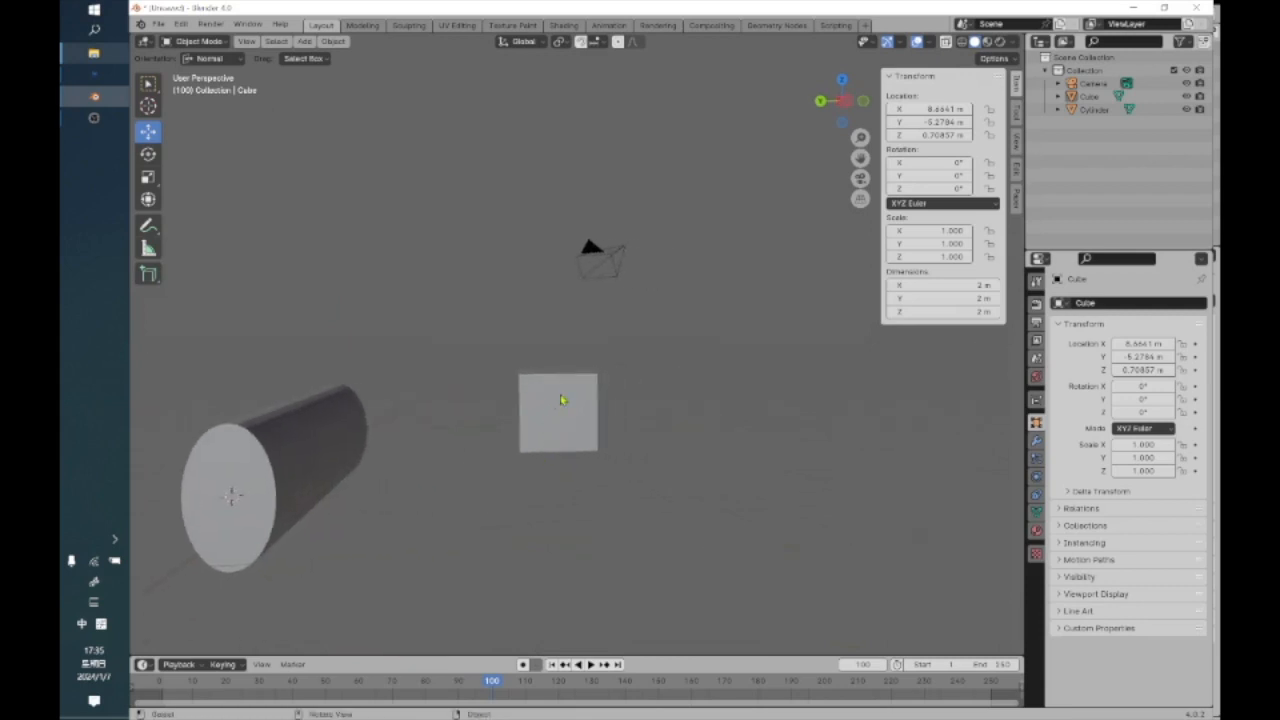
left_click(561, 398)
right_click(562, 396)
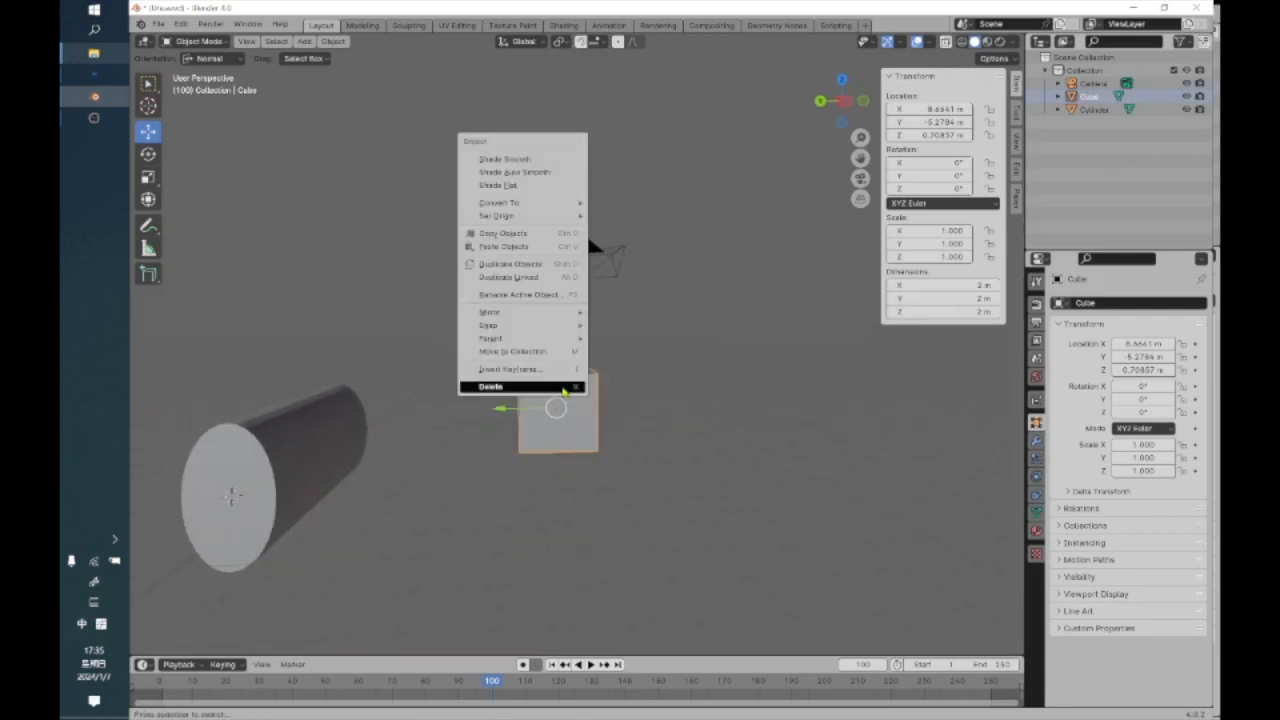
left_click(203, 41)
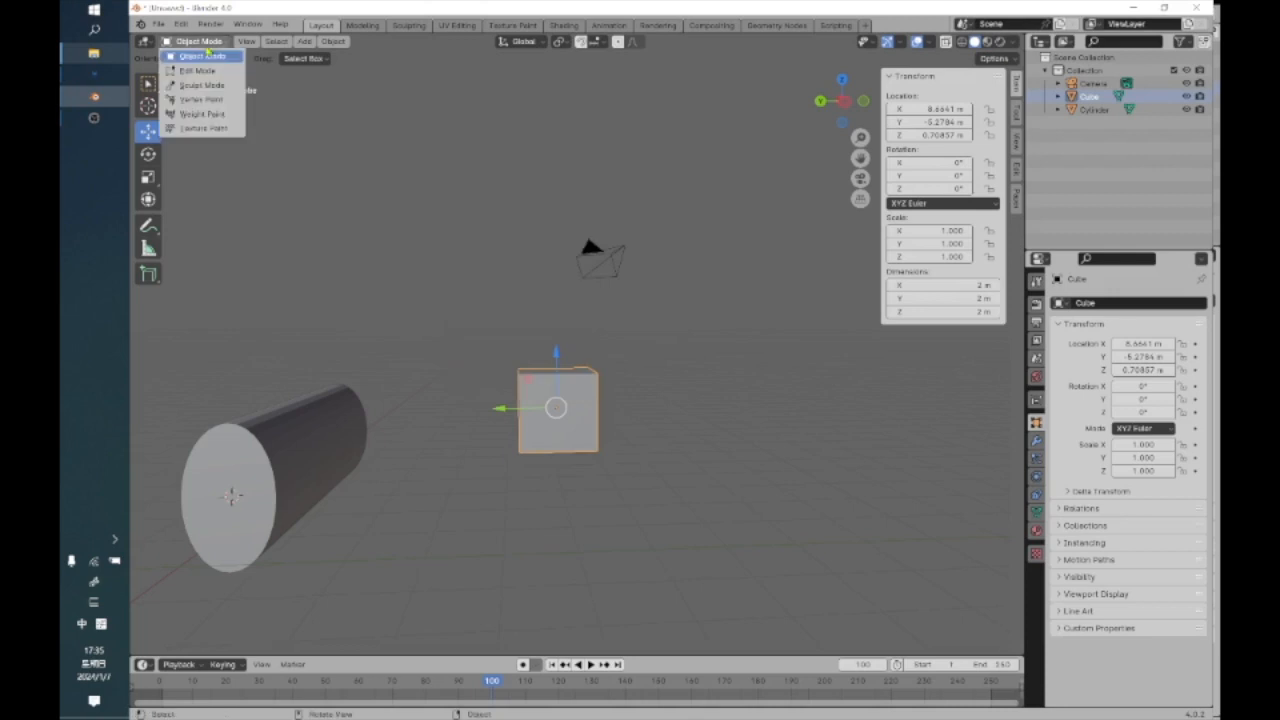
left_click(199, 71)
Change from the Knife to the select tool and deselect all of the cube's geometry
scroll(510, 447, "up", 5)
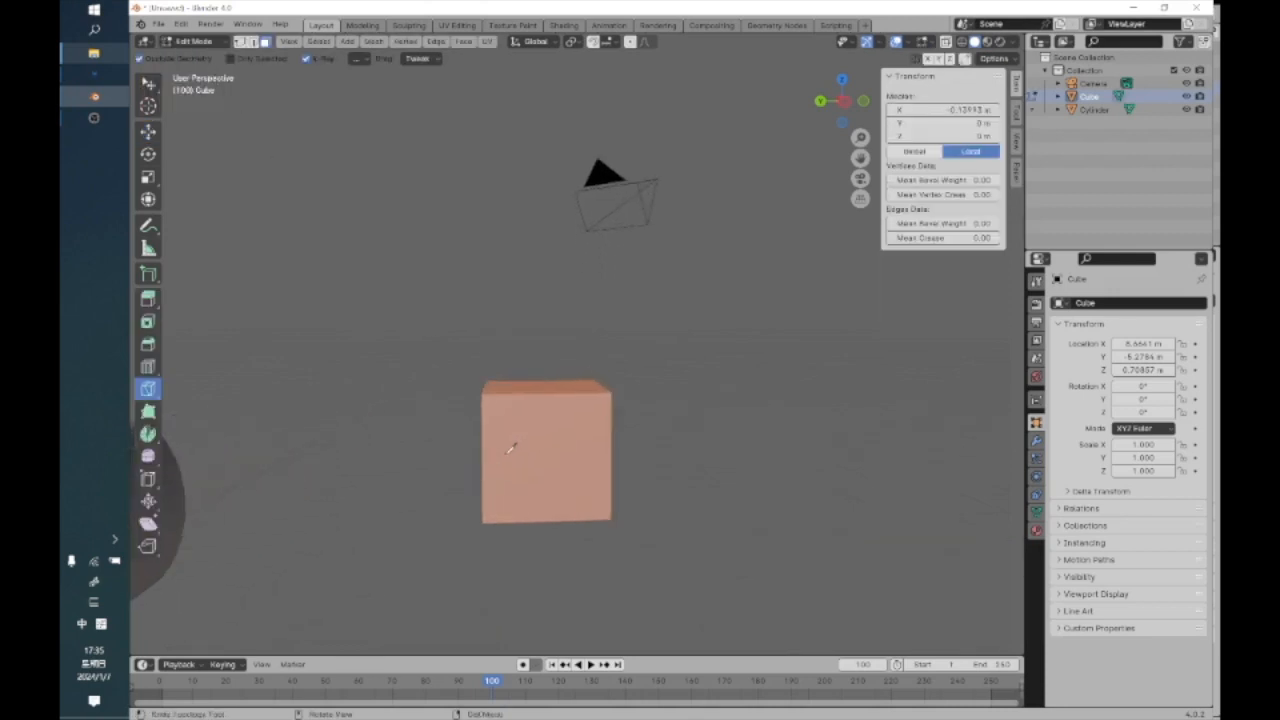
middle_click_drag(482, 460, 484, 433, "shift")
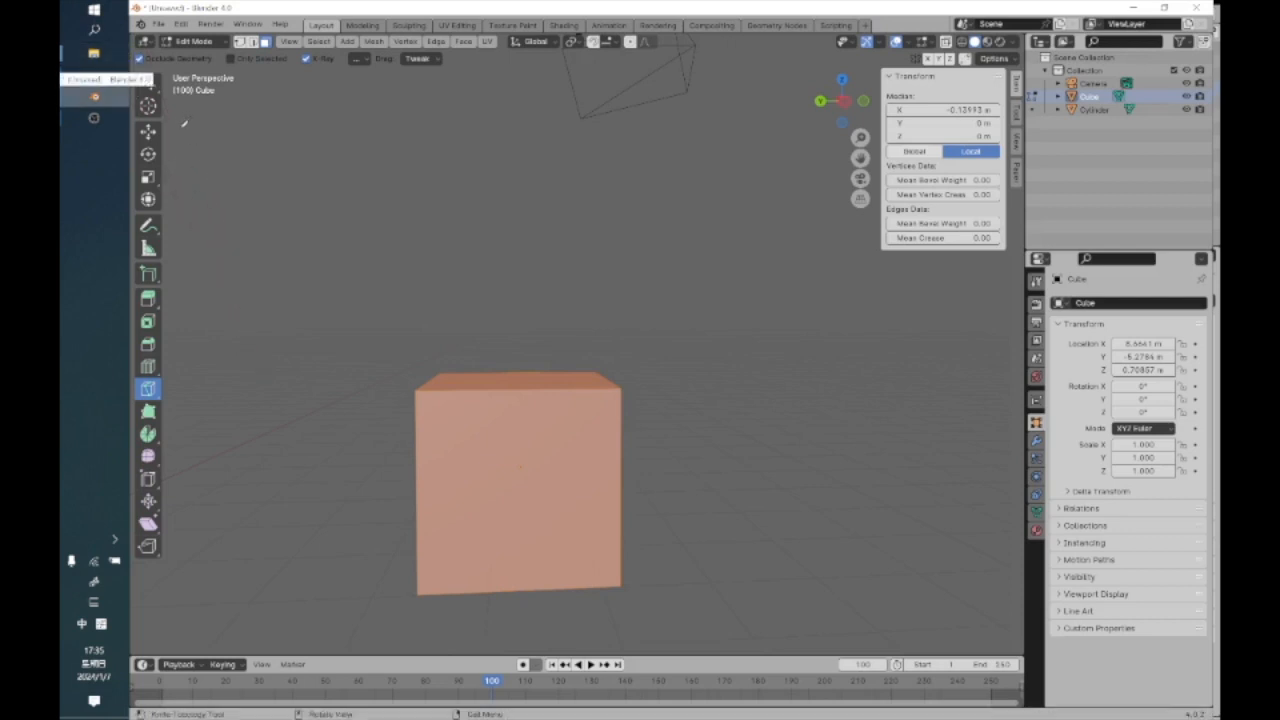
left_click(148, 84)
left_click(471, 347)
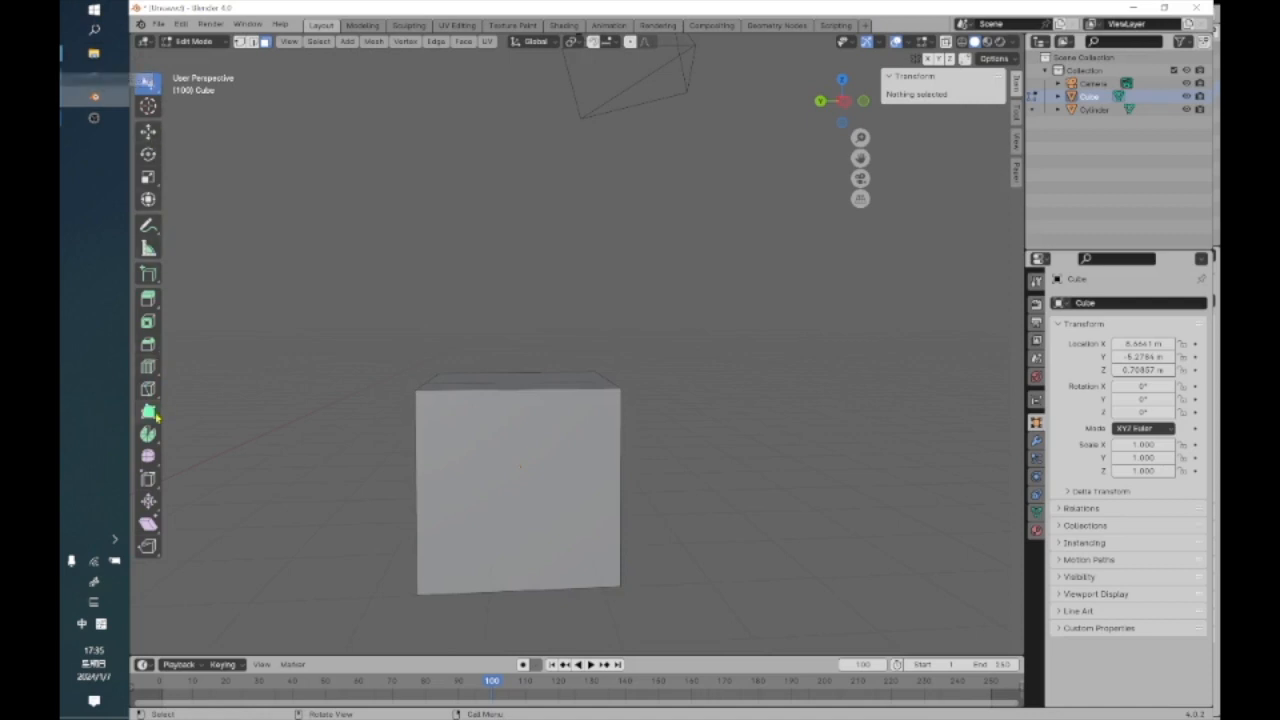
left_click(148, 389)
left_click(476, 387)
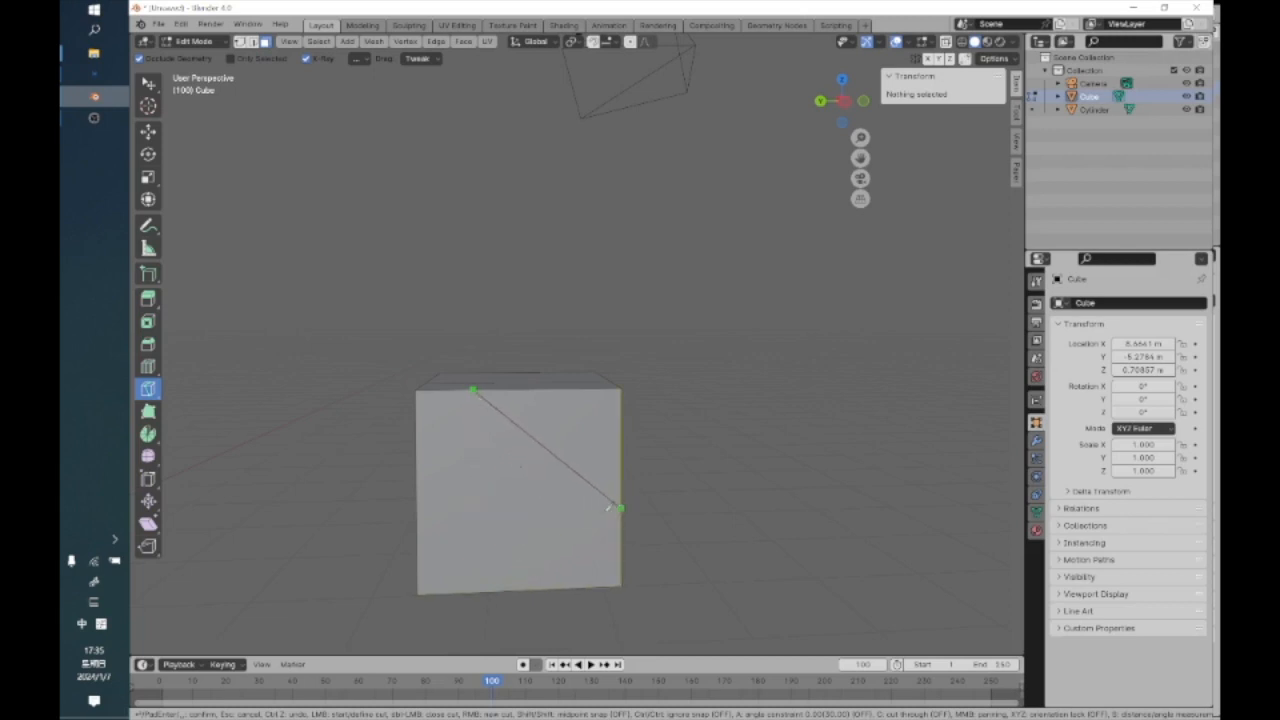
left_click(538, 521)
left_click(600, 523)
left_click(613, 439)
key("Escape")
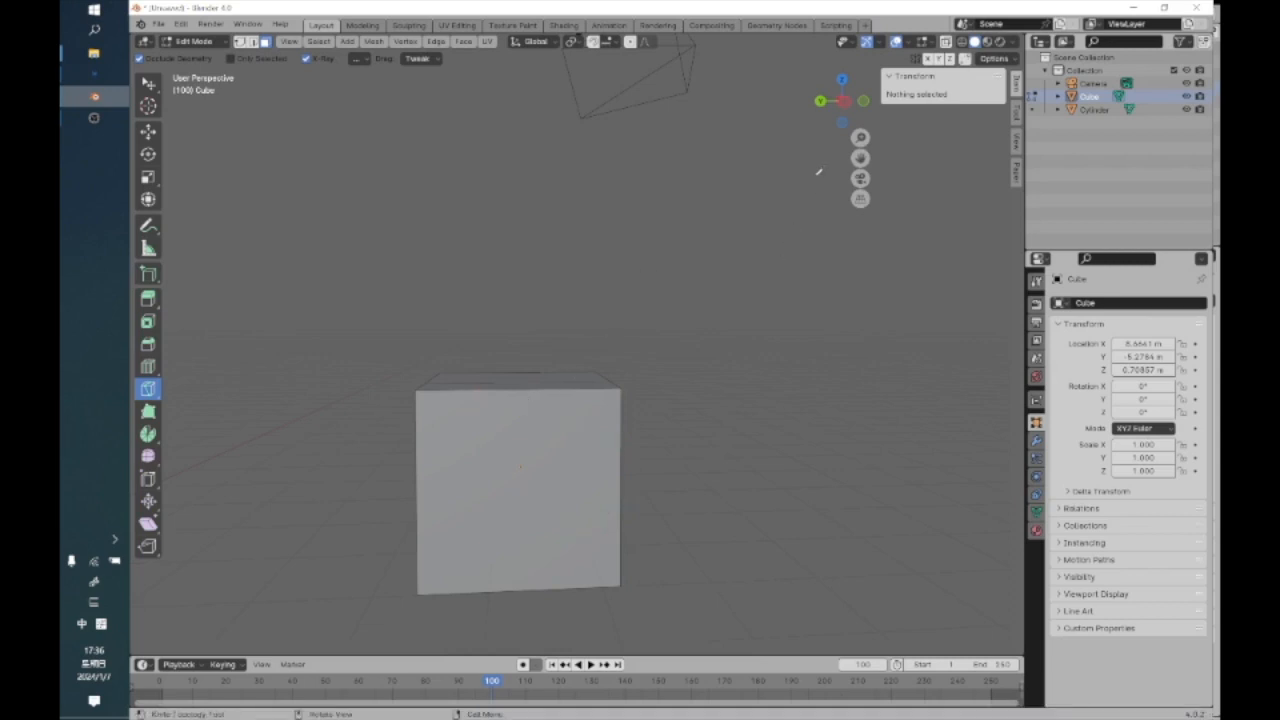
Switch to the left orthographic view, set the keyboard layout to German and select all of the cube's geometry
left_click(844, 102)
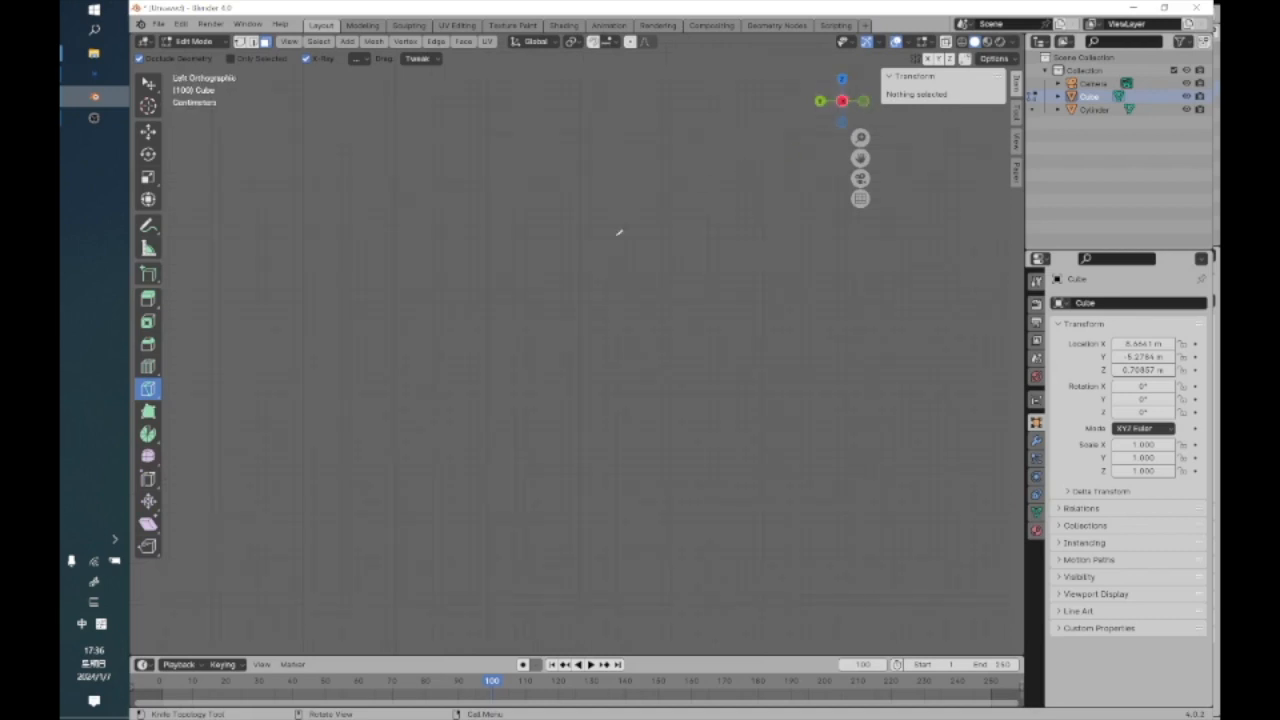
scroll(530, 262, "down", 3)
scroll(530, 262, "down", 5)
key("super+space")
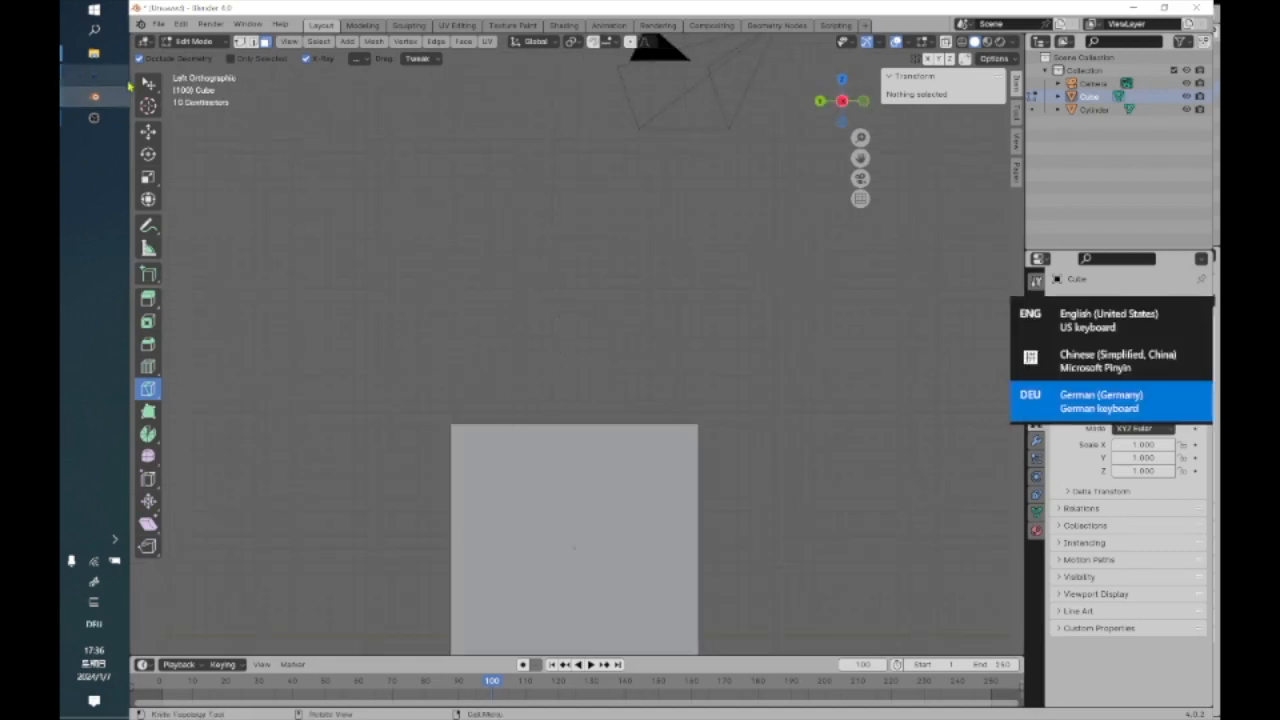
middle_click_drag(455, 371, 457, 164, "shift")
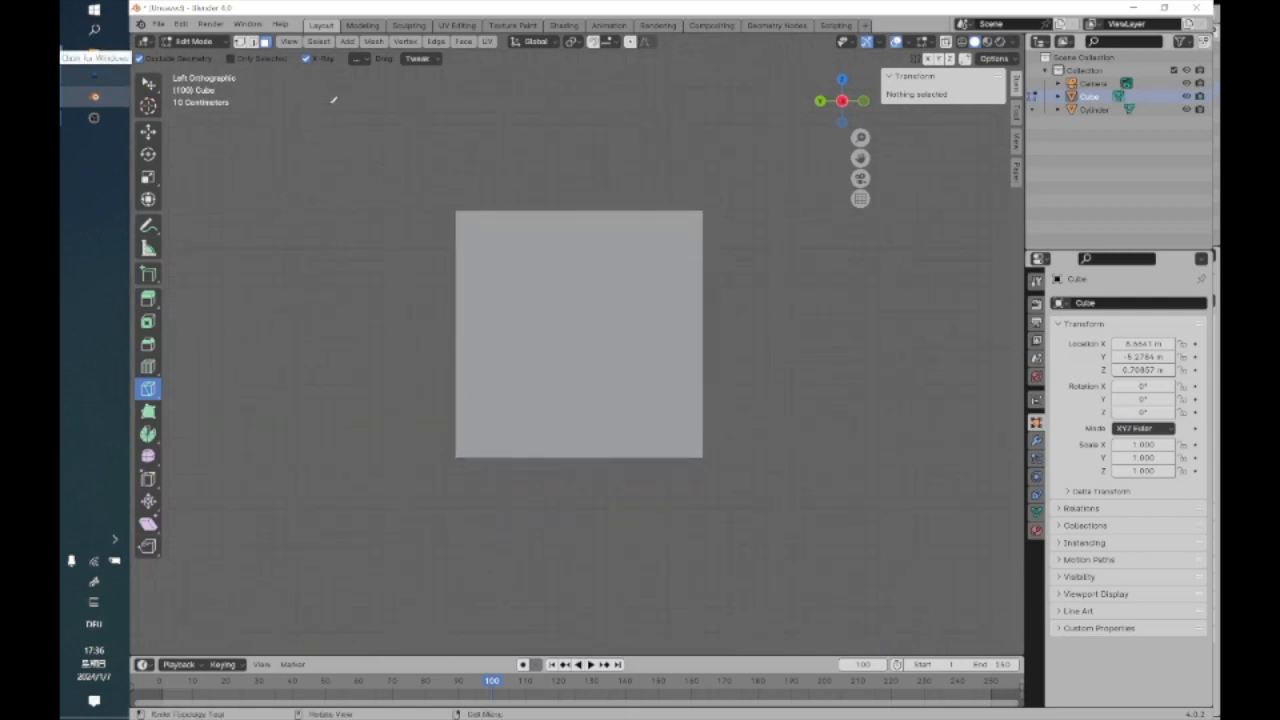
left_click(563, 221)
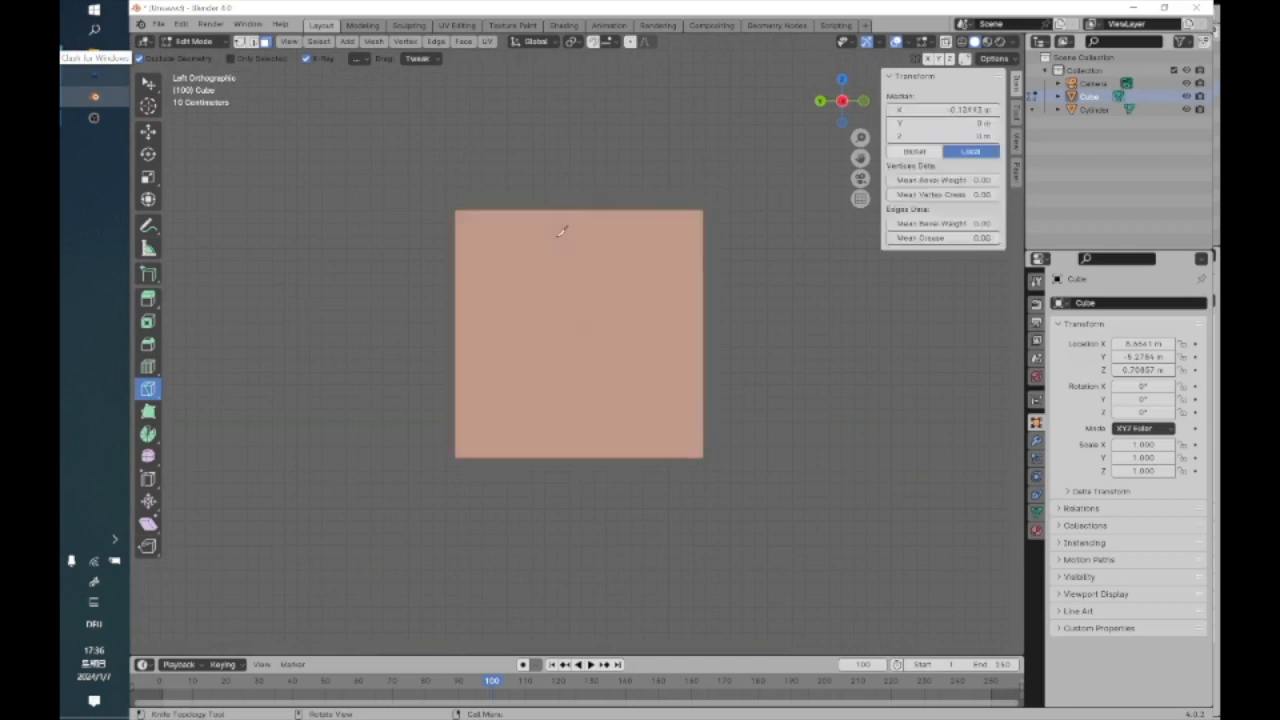
Set the Knife's angle snapping to Screen and try an angle-snapped cut across the upper part of the cube
left_click(358, 60)
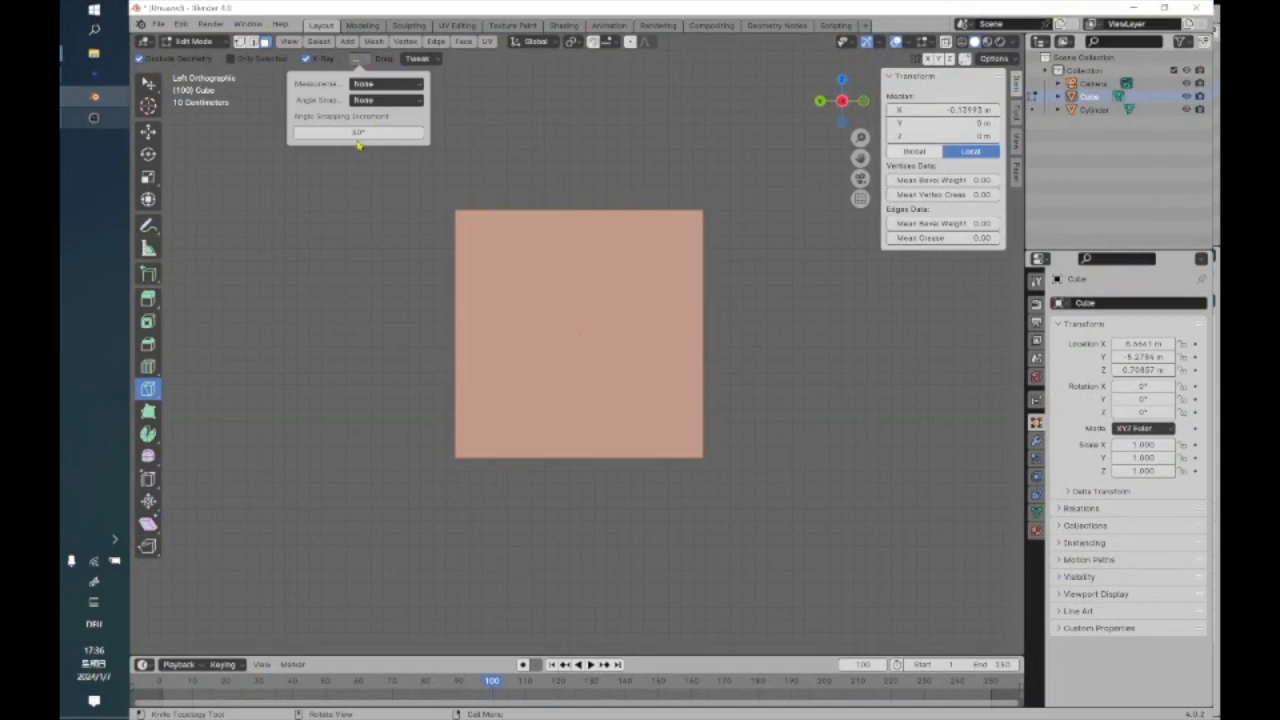
left_click(400, 100)
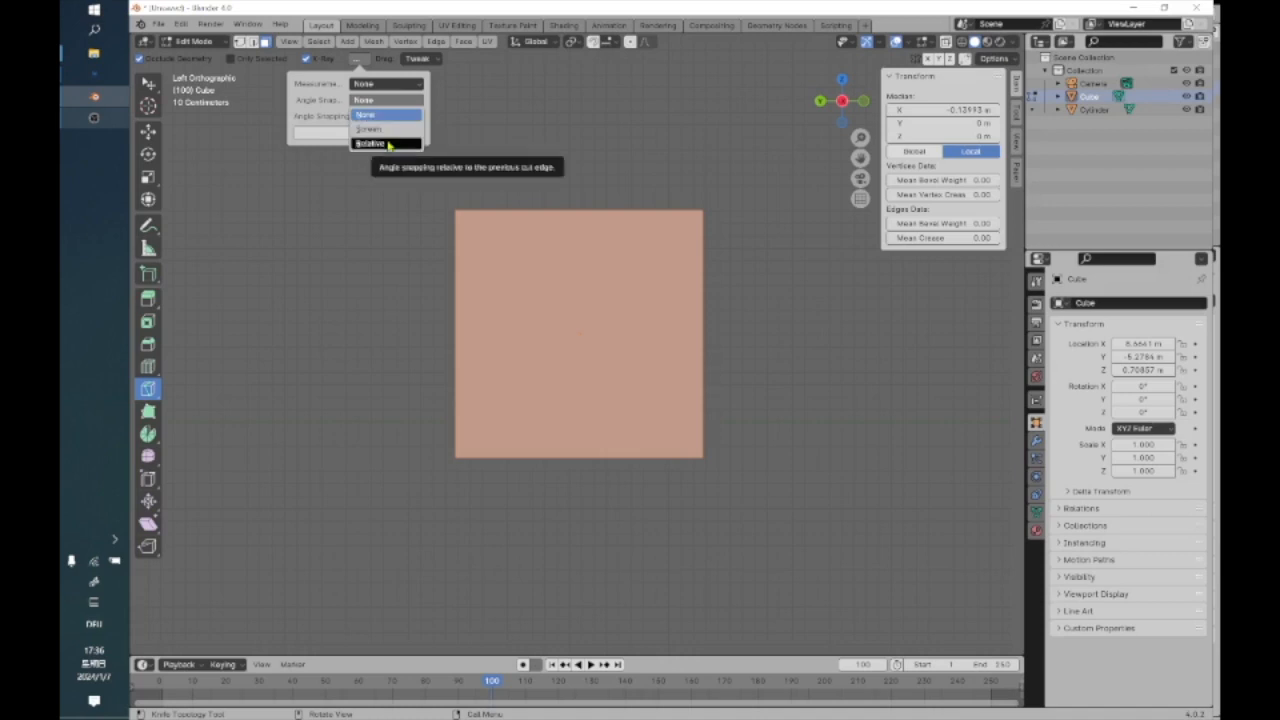
left_click(388, 145)
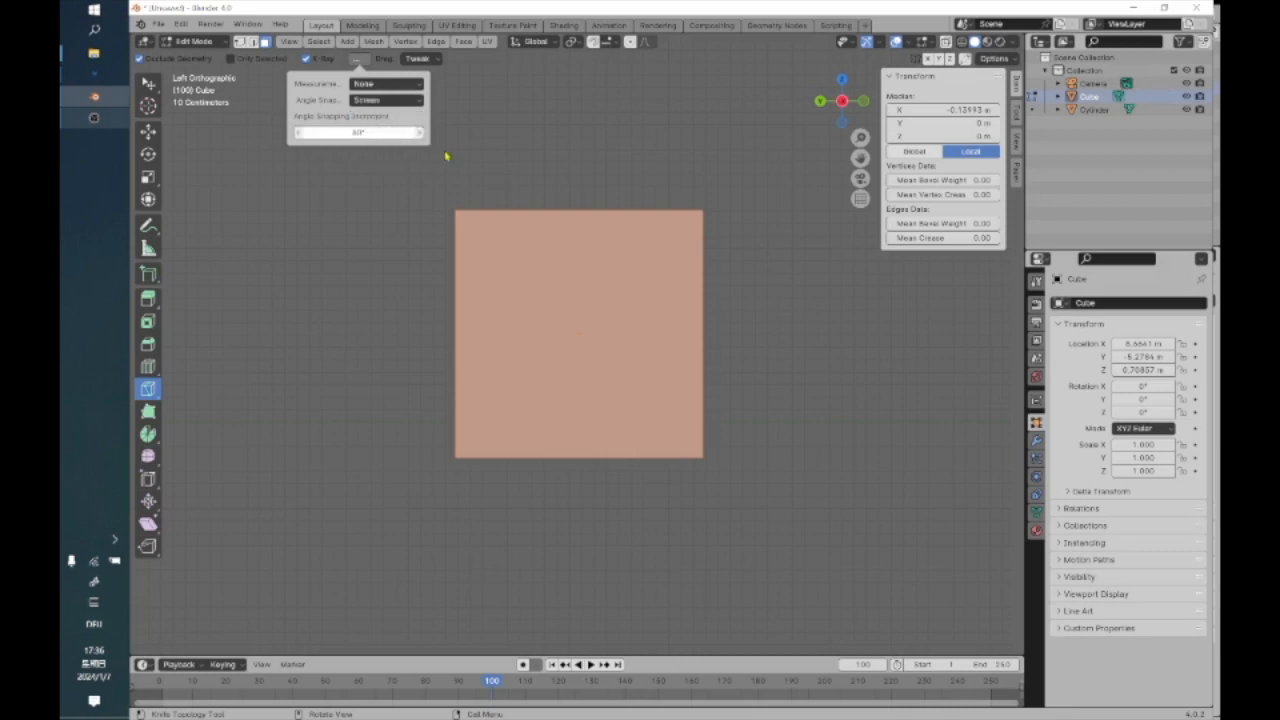
left_click(522, 159)
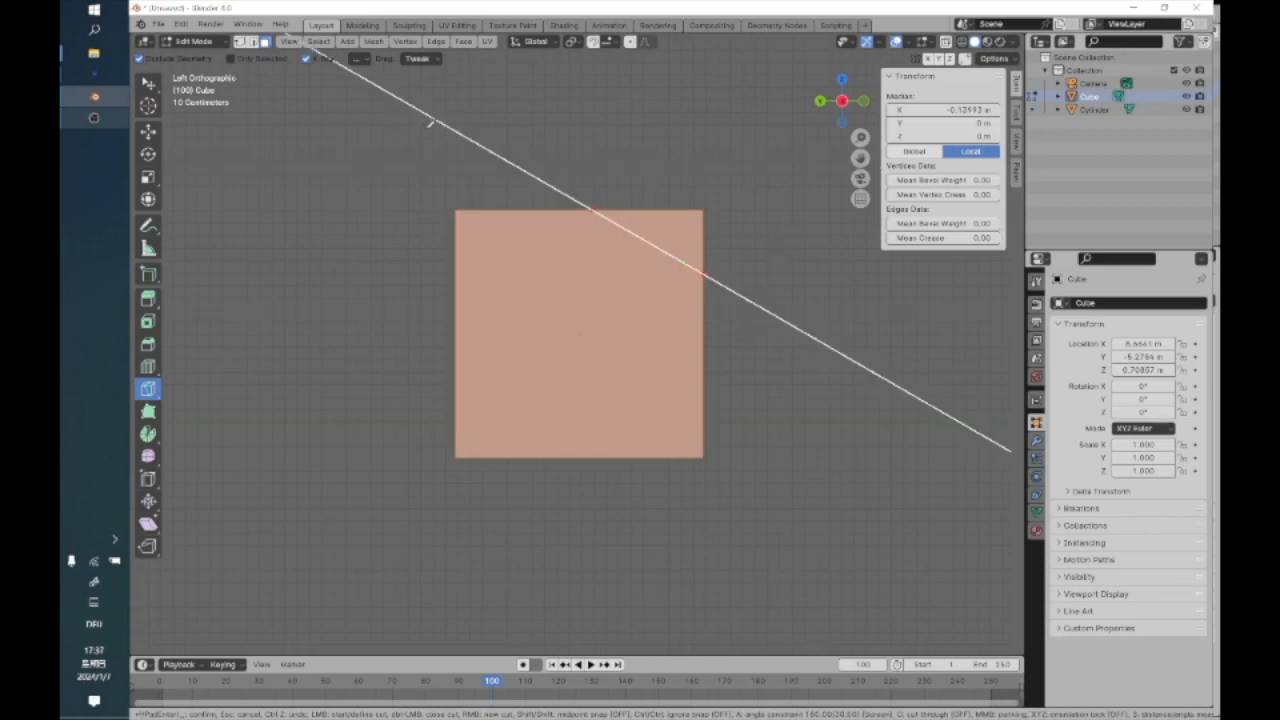
key("ctrl")
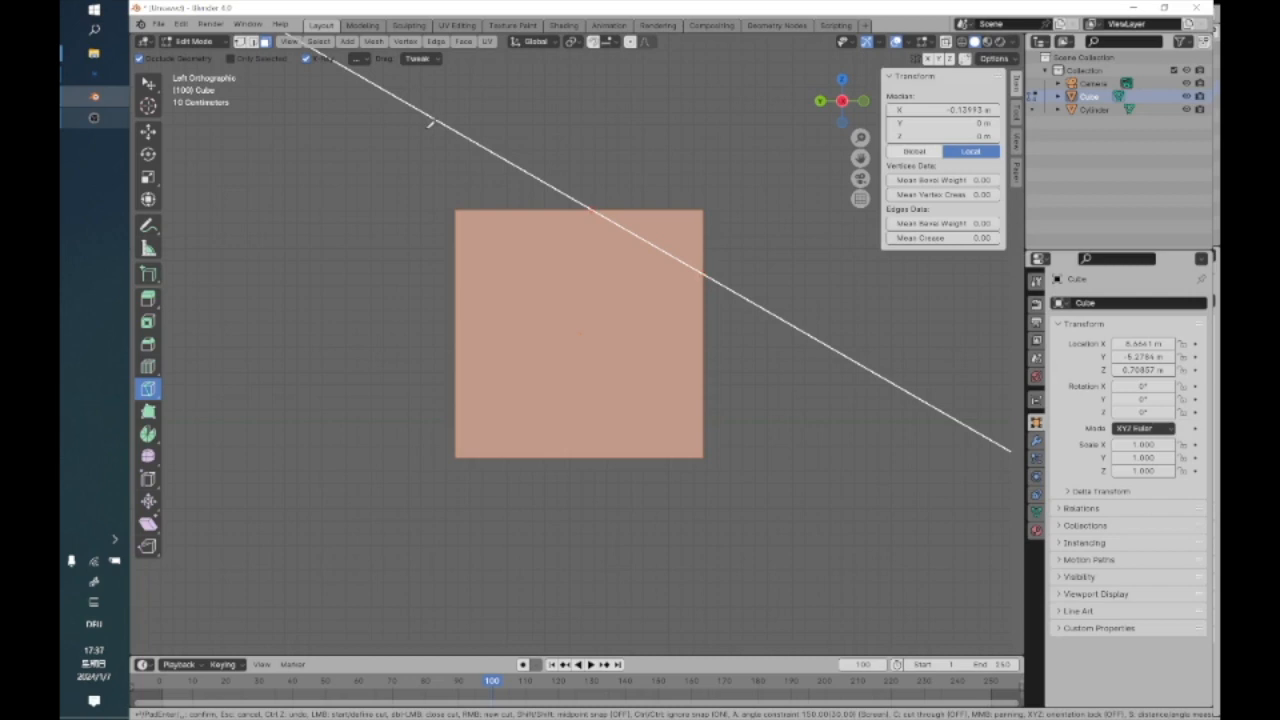
key("Escape")
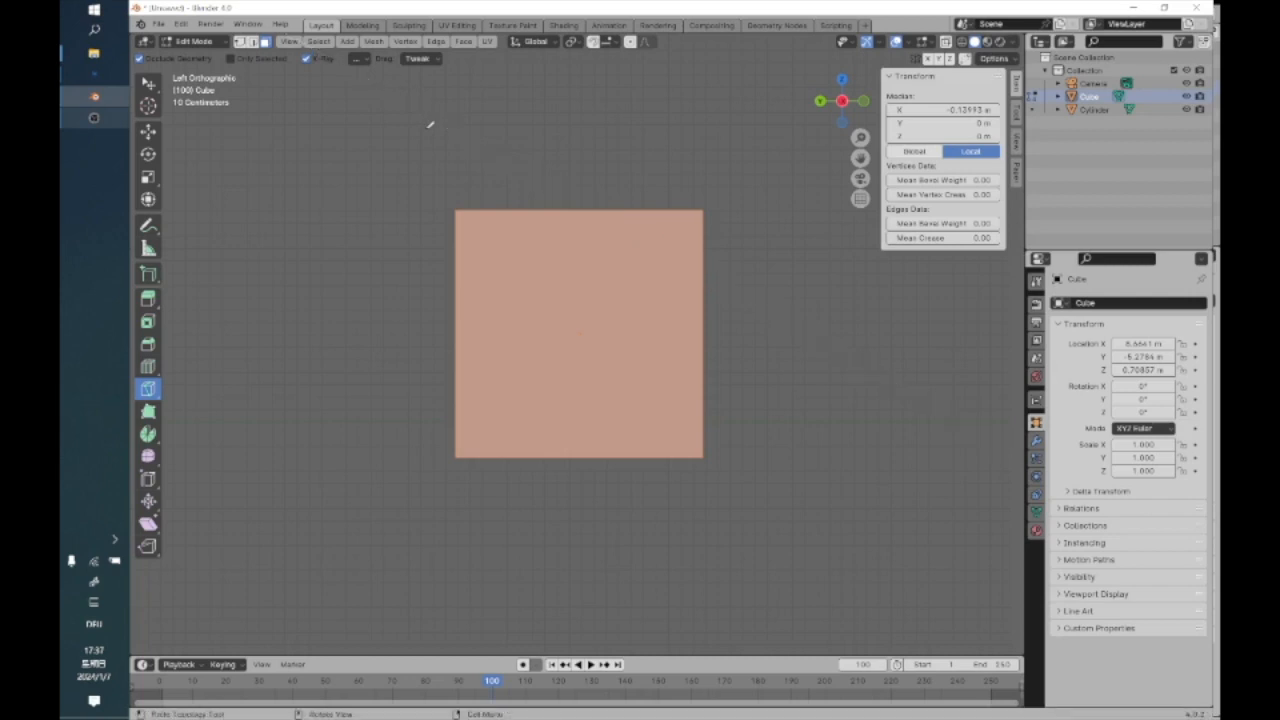
Set the Knife's angle snapping to None and try a cut on the cube with the angle constraint turned on while cutting
left_click(359, 59)
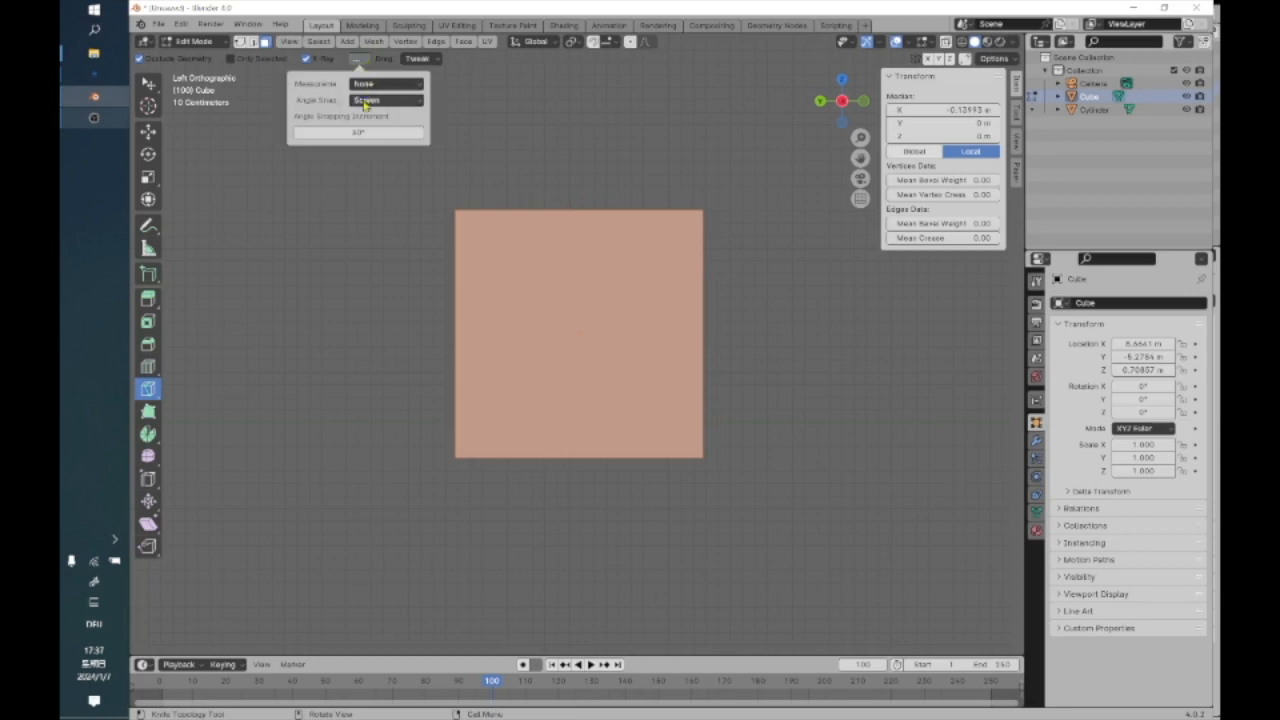
left_click(366, 100)
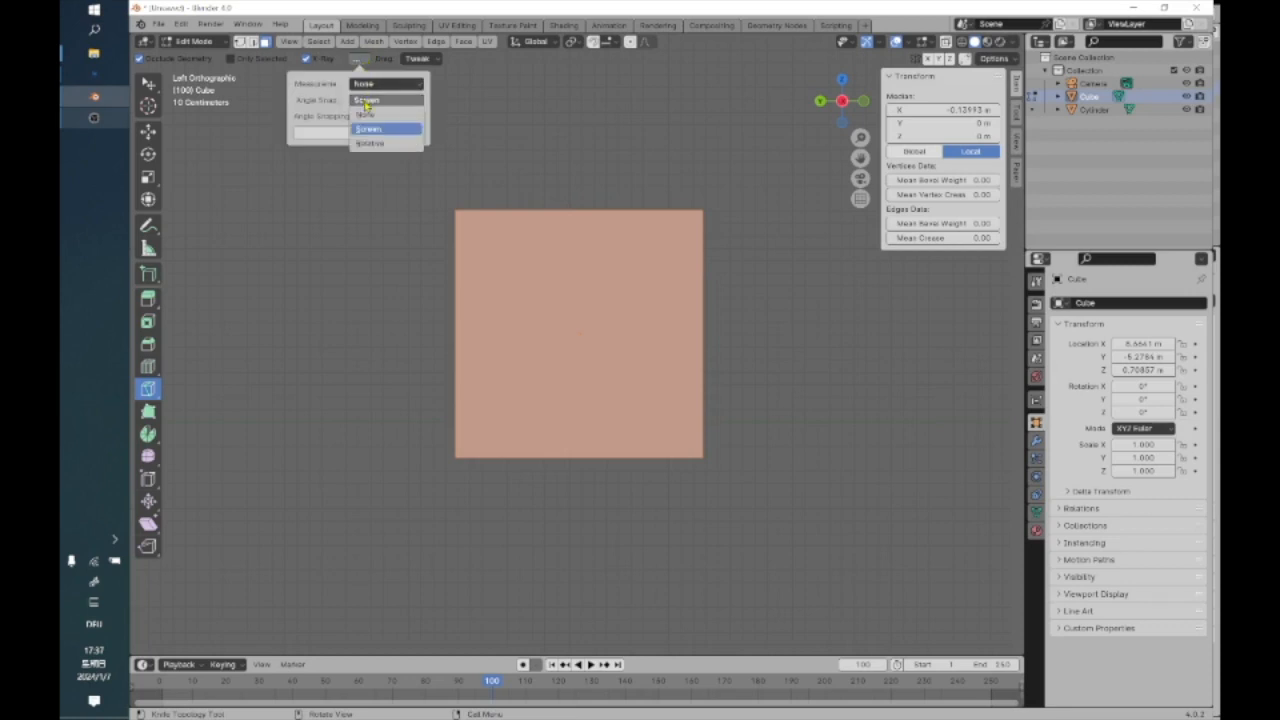
left_click(440, 350)
key("a")
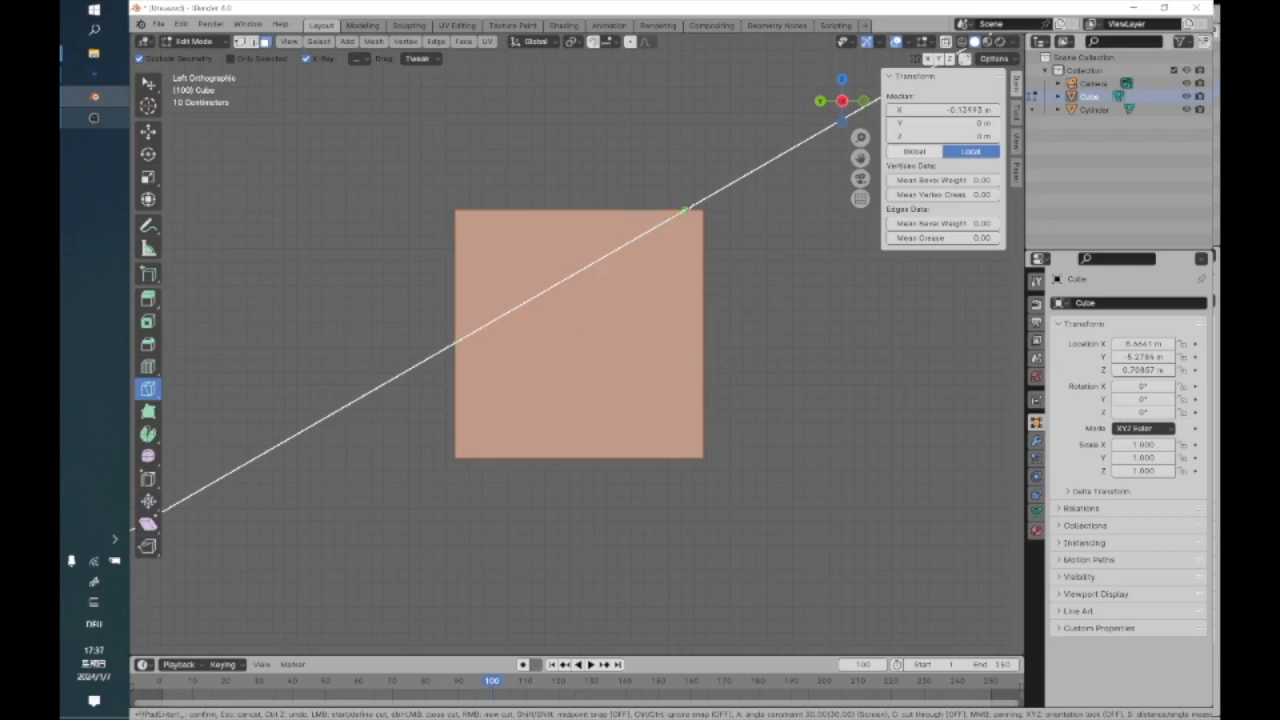
middle_click_drag(639, 543, 706, 444)
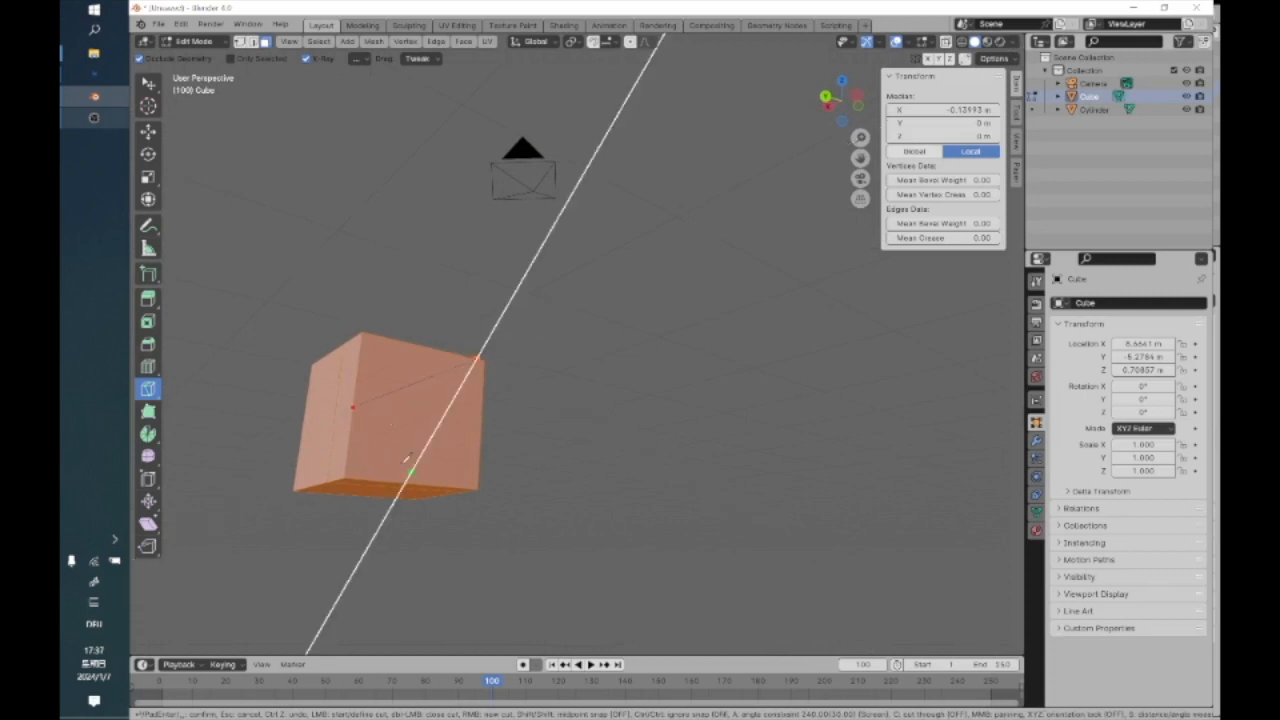
key("Escape")
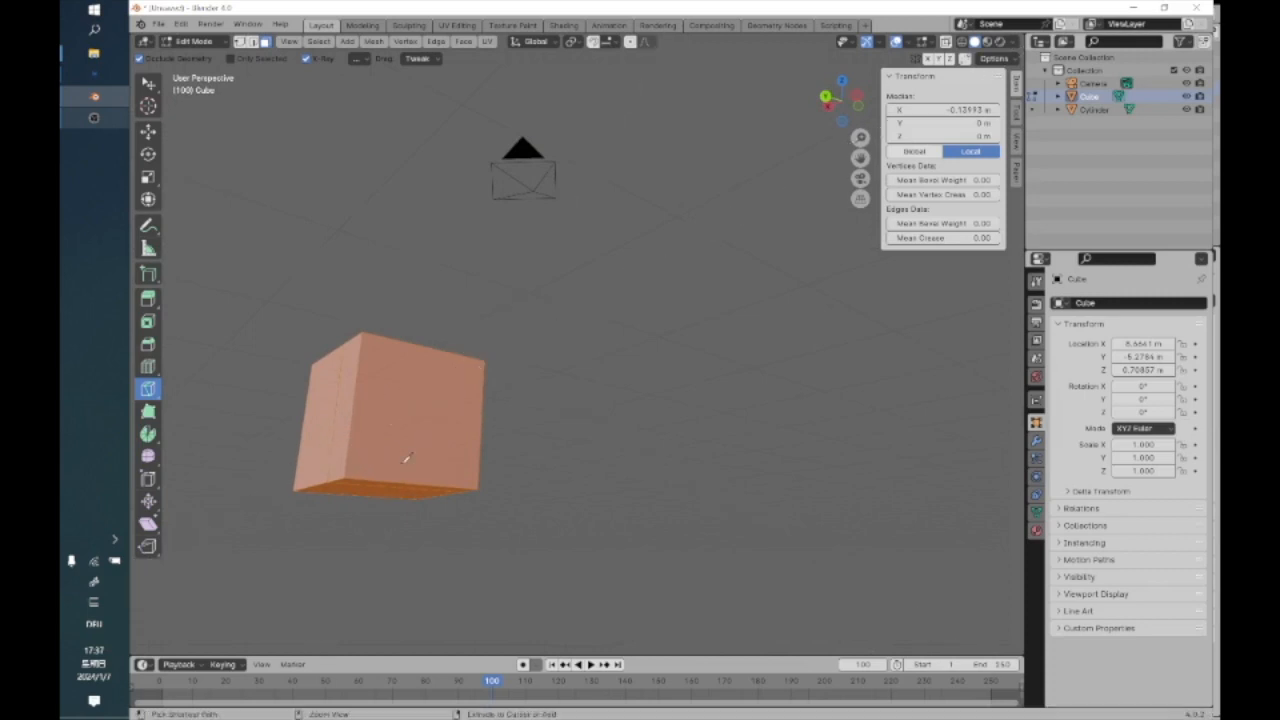
Deselect the cube's geometry, change from the Knife to the select tool and switch to the front orthographic view
key("alt+a")
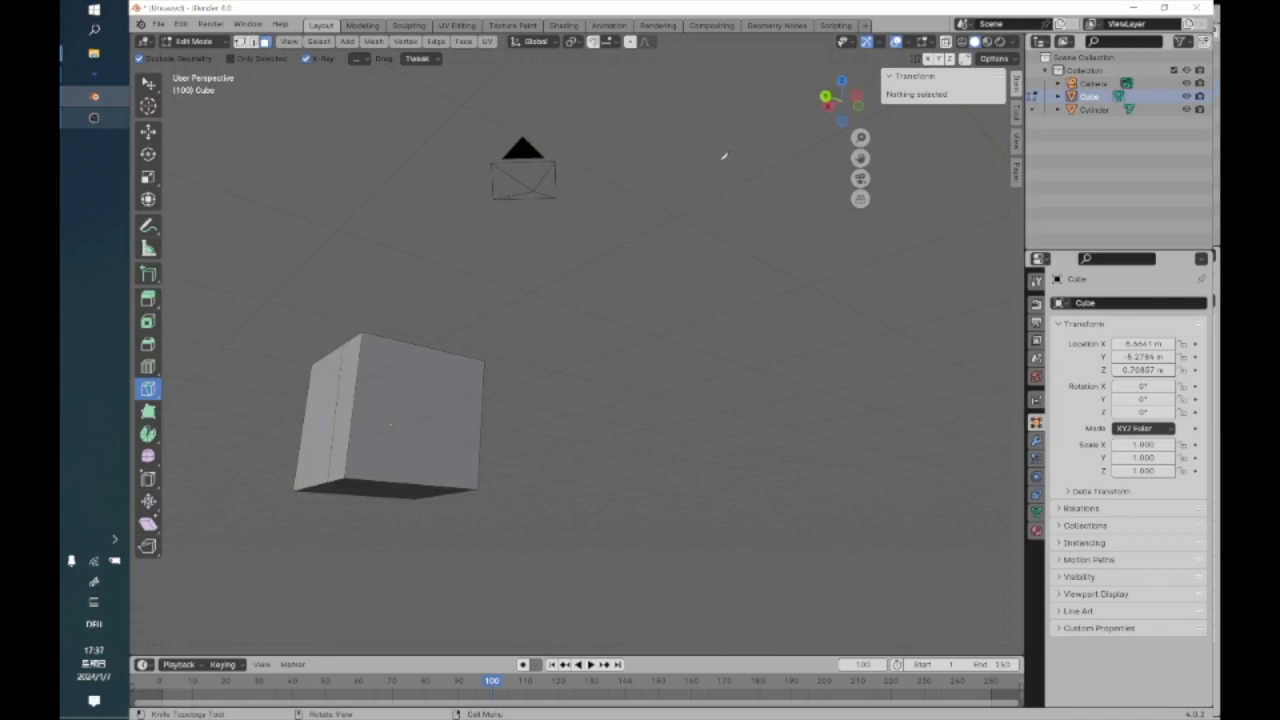
left_click(155, 86)
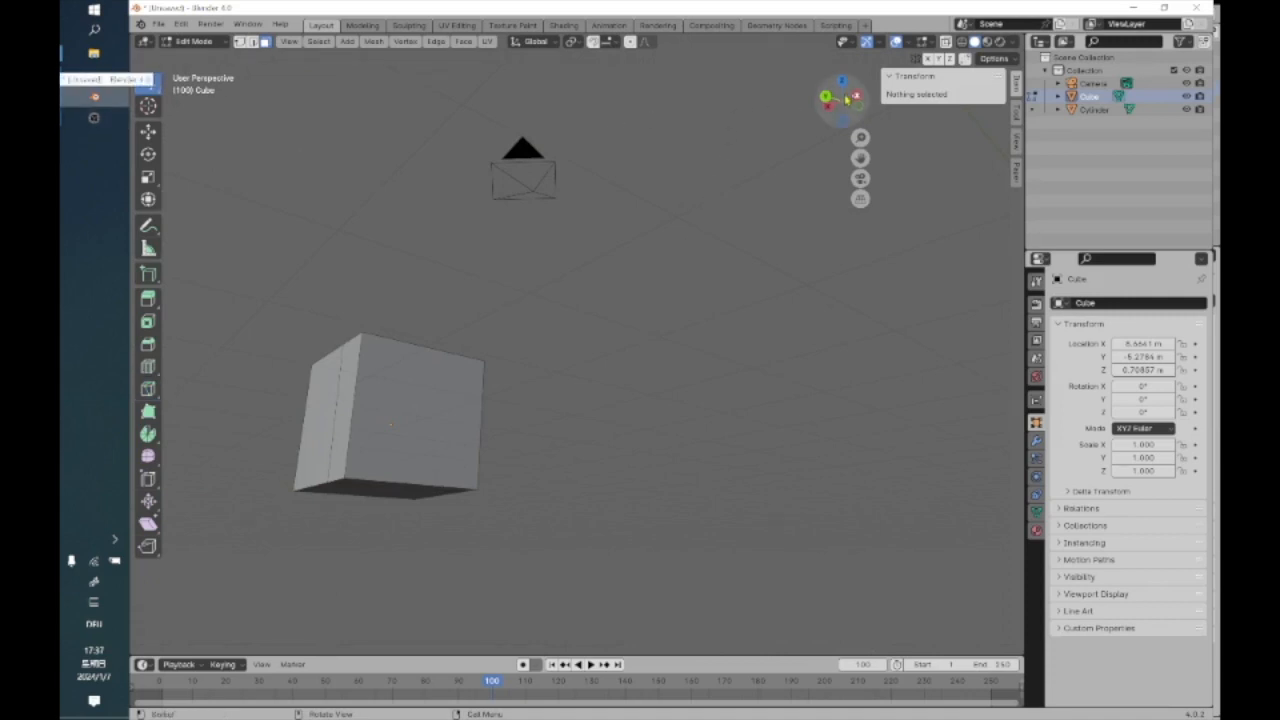
left_click(857, 107)
scroll(677, 329, "down", 6)
middle_click_drag(762, 372, 600, 409, "shift")
scroll(477, 386, "up", 8)
scroll(580, 405, "down", 3)
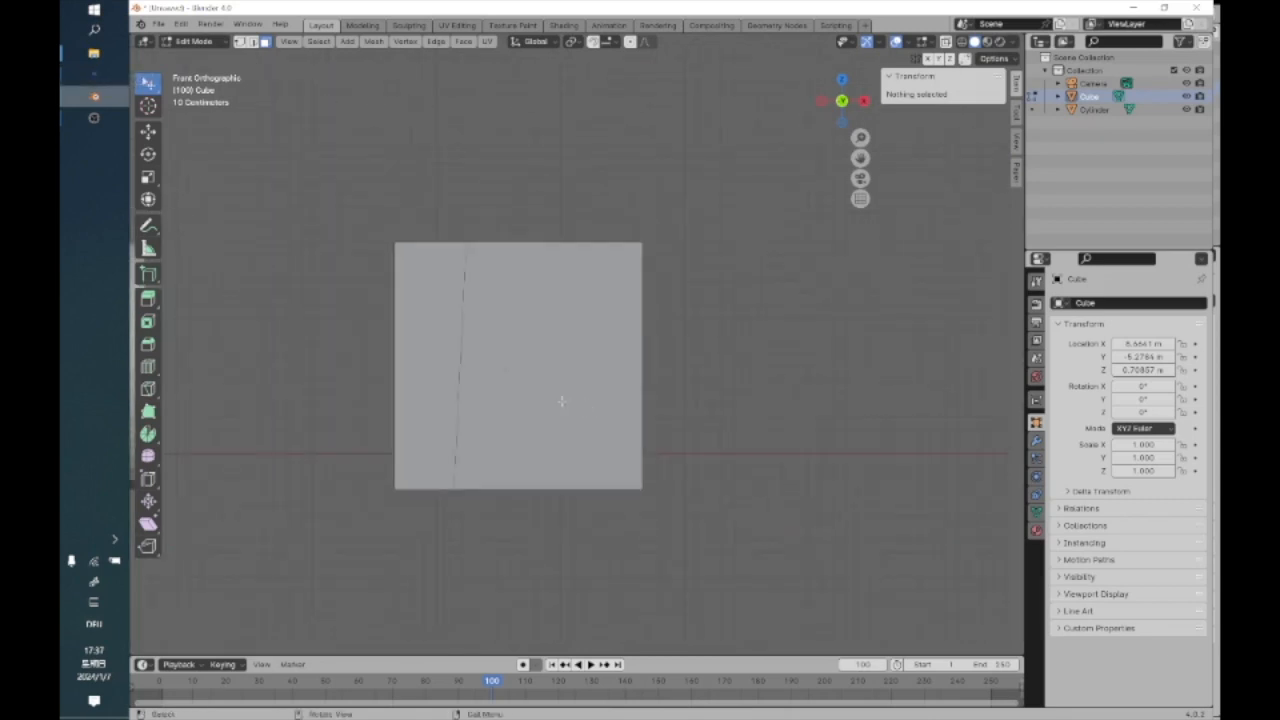
In edge select mode, dissolve the slanted edge on the cube's front face and deselect everything
left_click(253, 41)
left_click(463, 311)
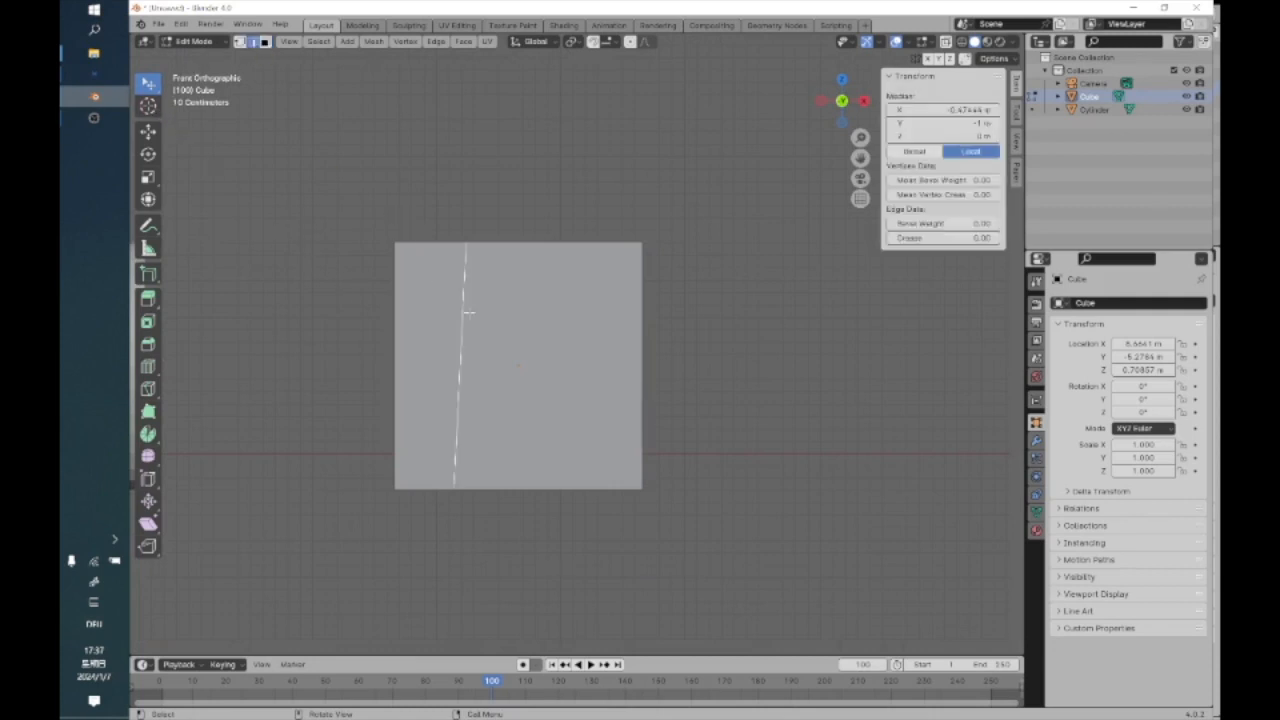
right_click(467, 312)
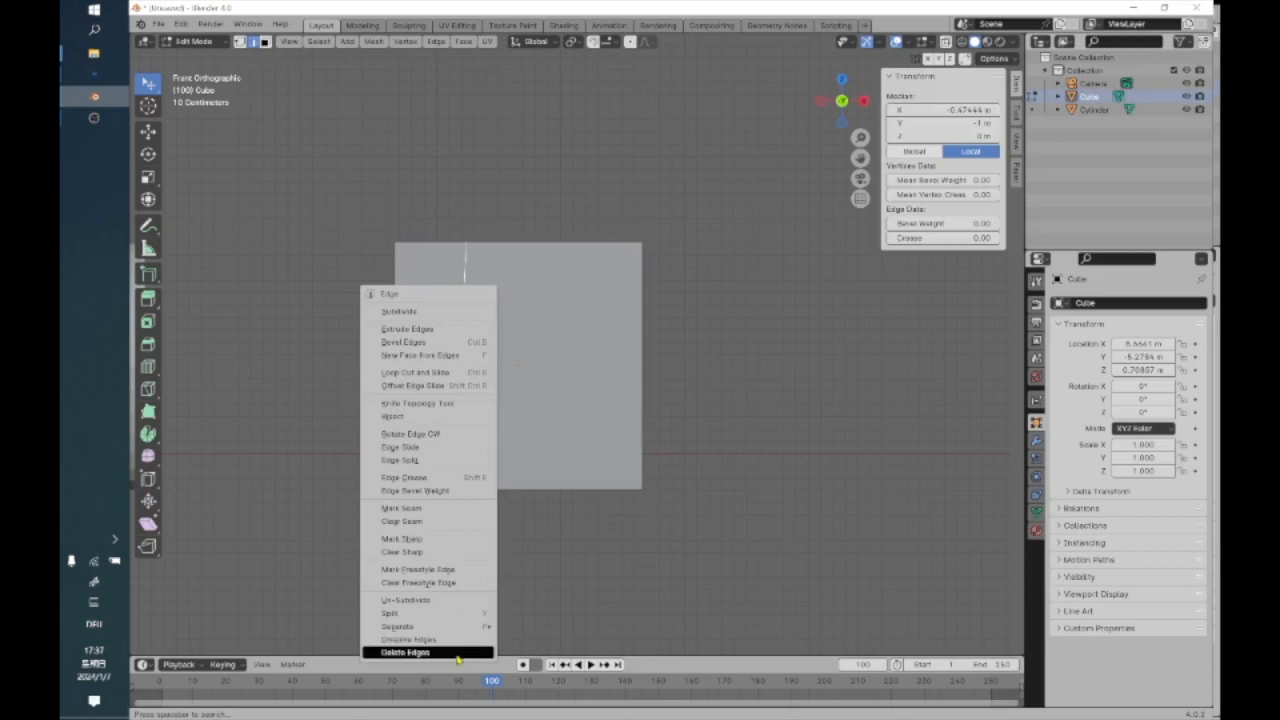
left_click(455, 634)
key("alt+a")
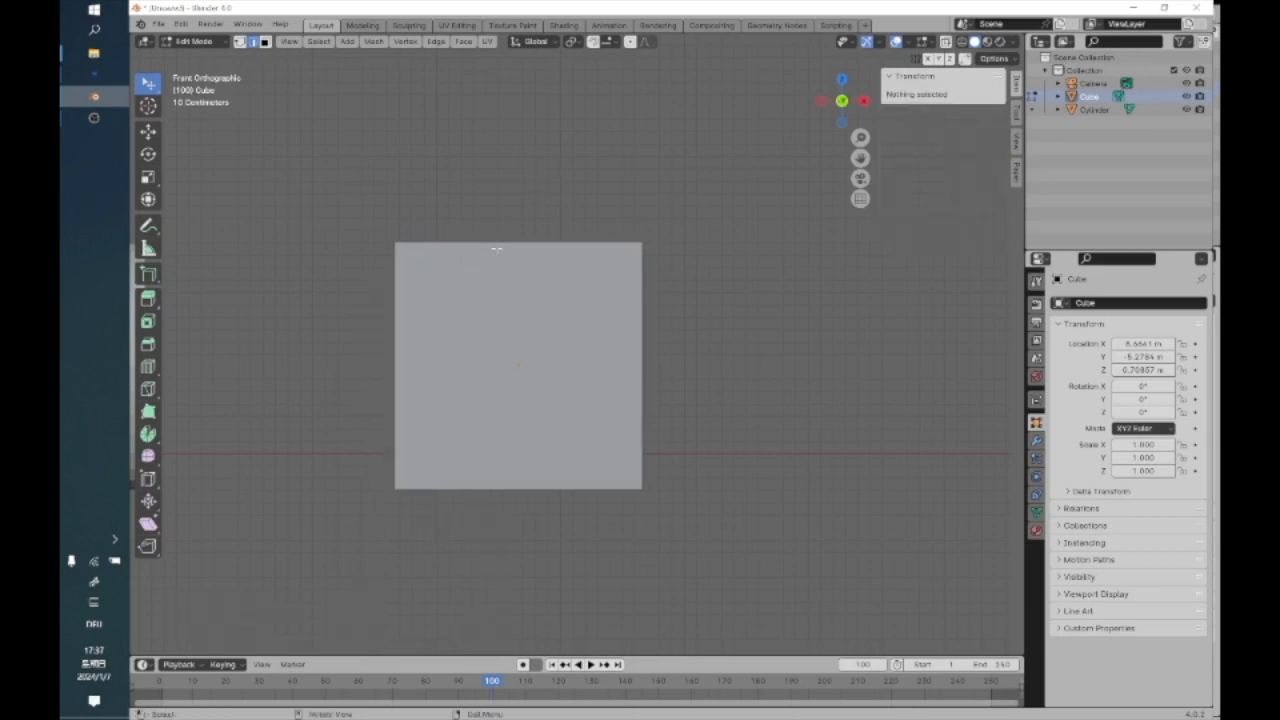
left_click(148, 388)
left_click(398, 240)
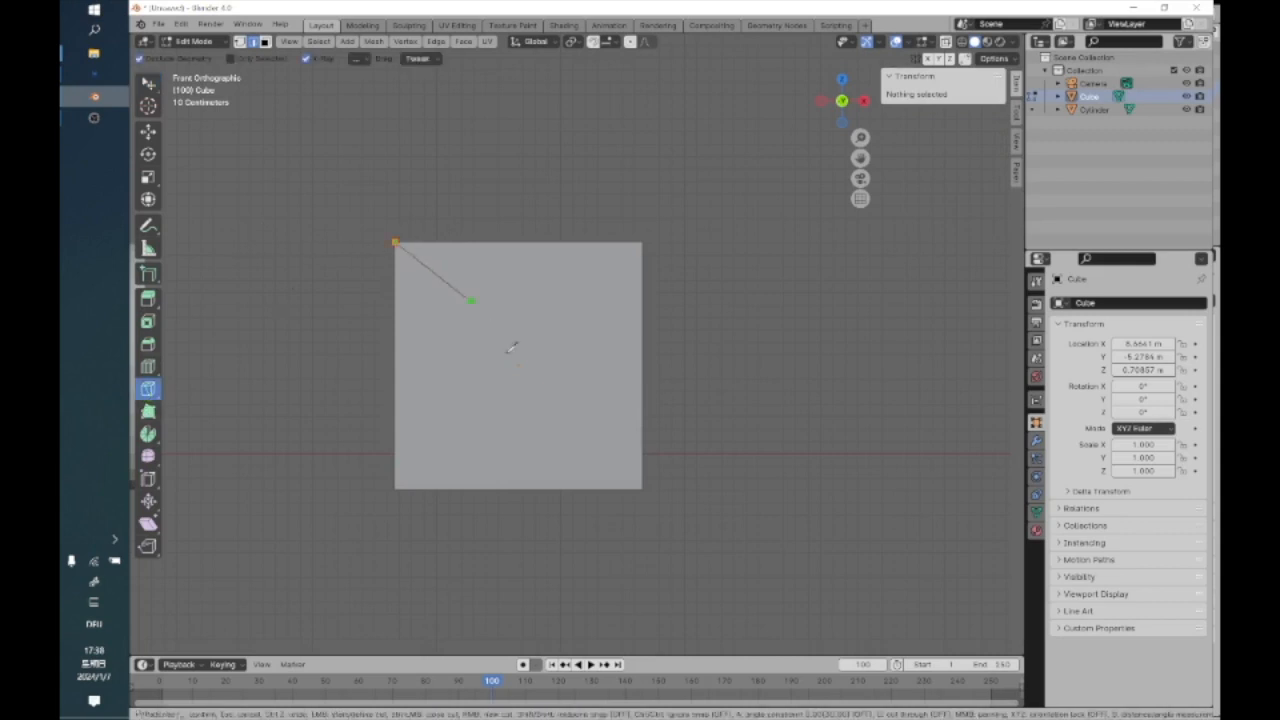
left_click(653, 486)
key("Escape")
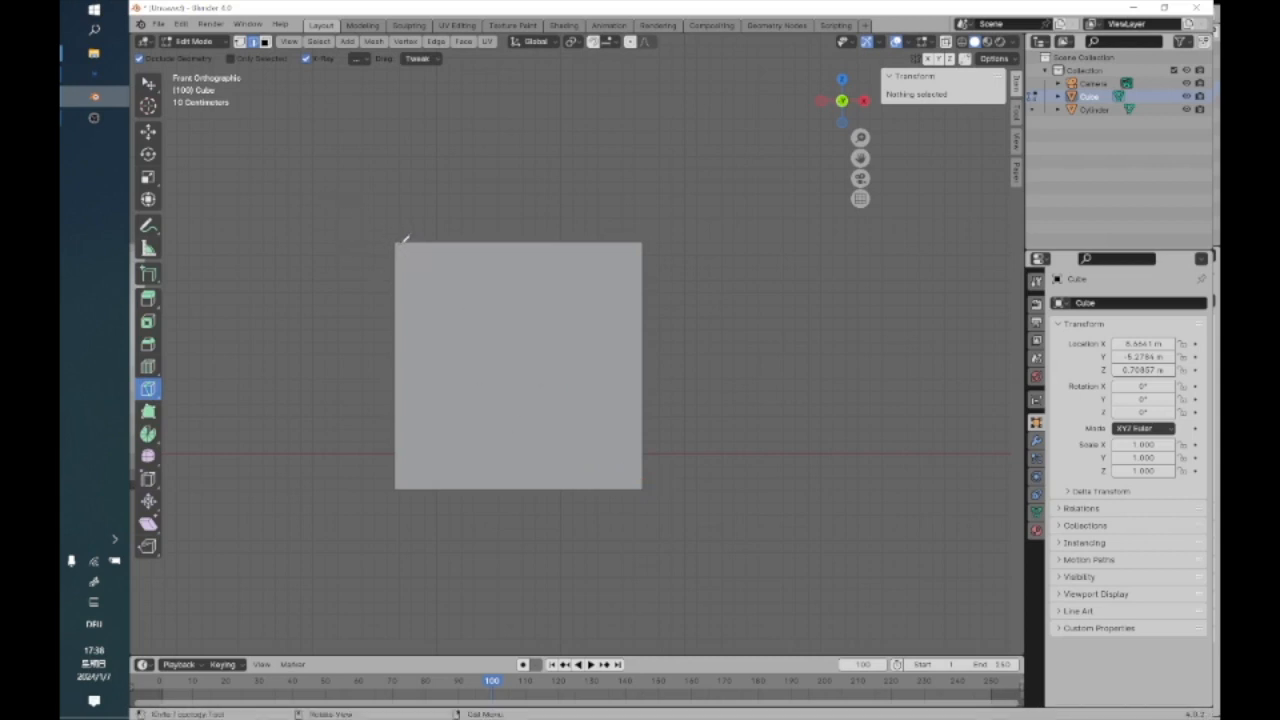
Cut the cube's front face diagonally with the Knife, from its upper-left corner to its lower-right corner
left_click(397, 241)
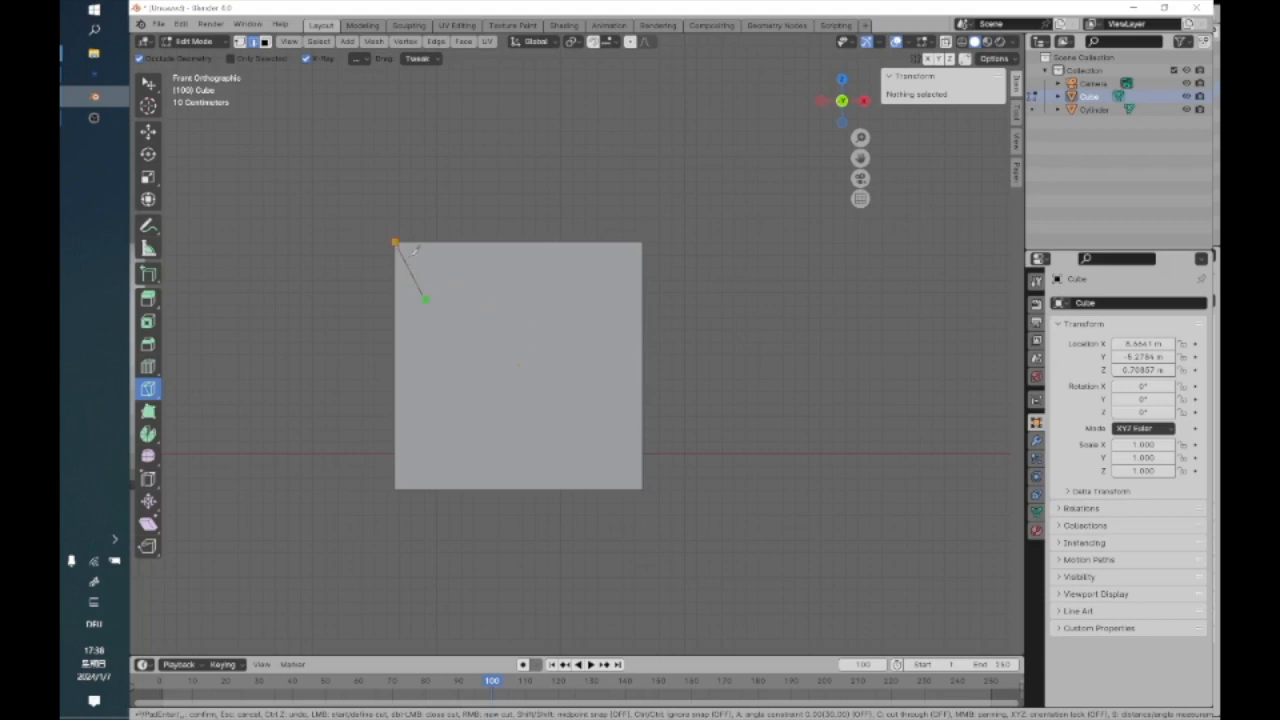
left_click(645, 488)
key("Return")
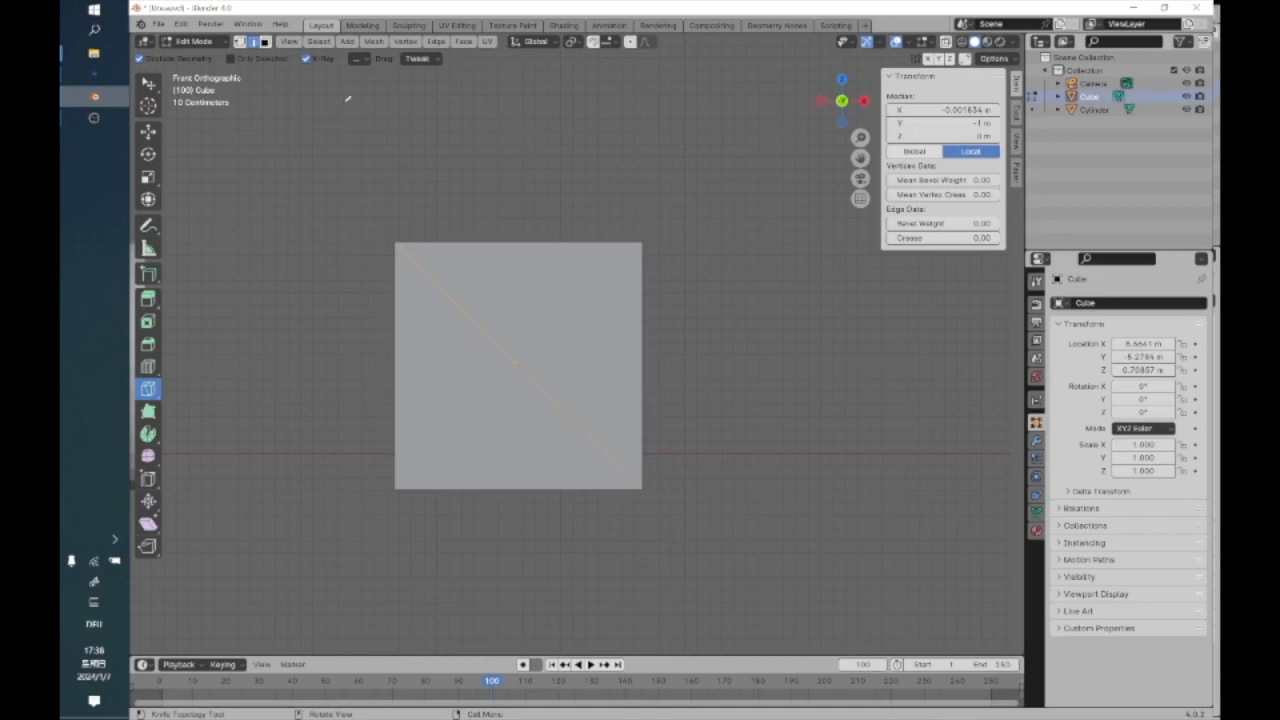
Set the Knife's angle snapping increment to 45°
left_click(360, 59)
left_click(358, 131)
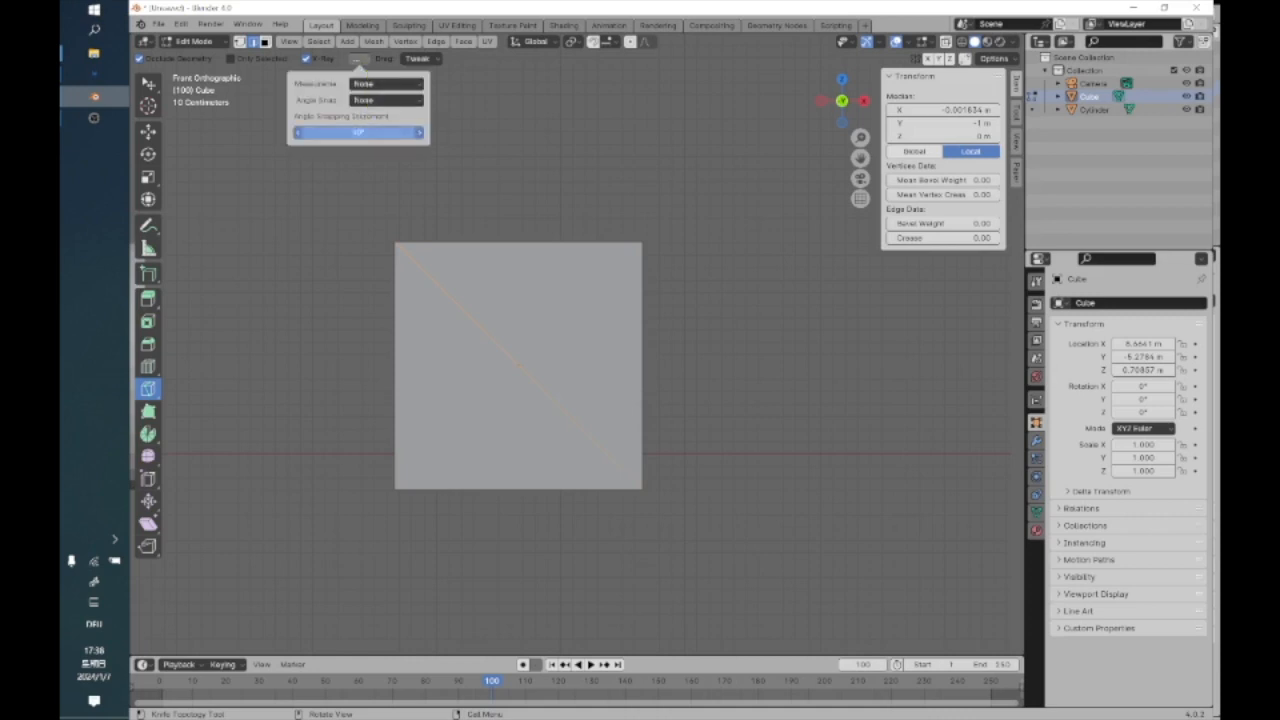
type("45")
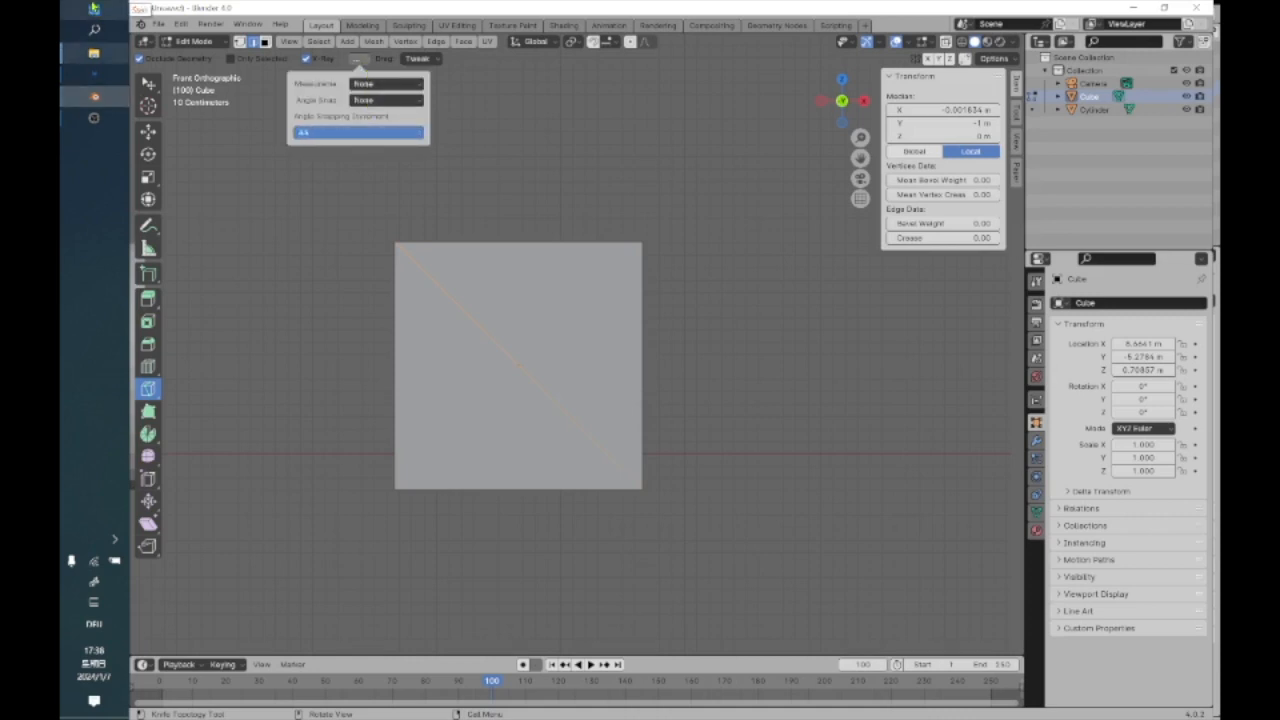
key("Return")
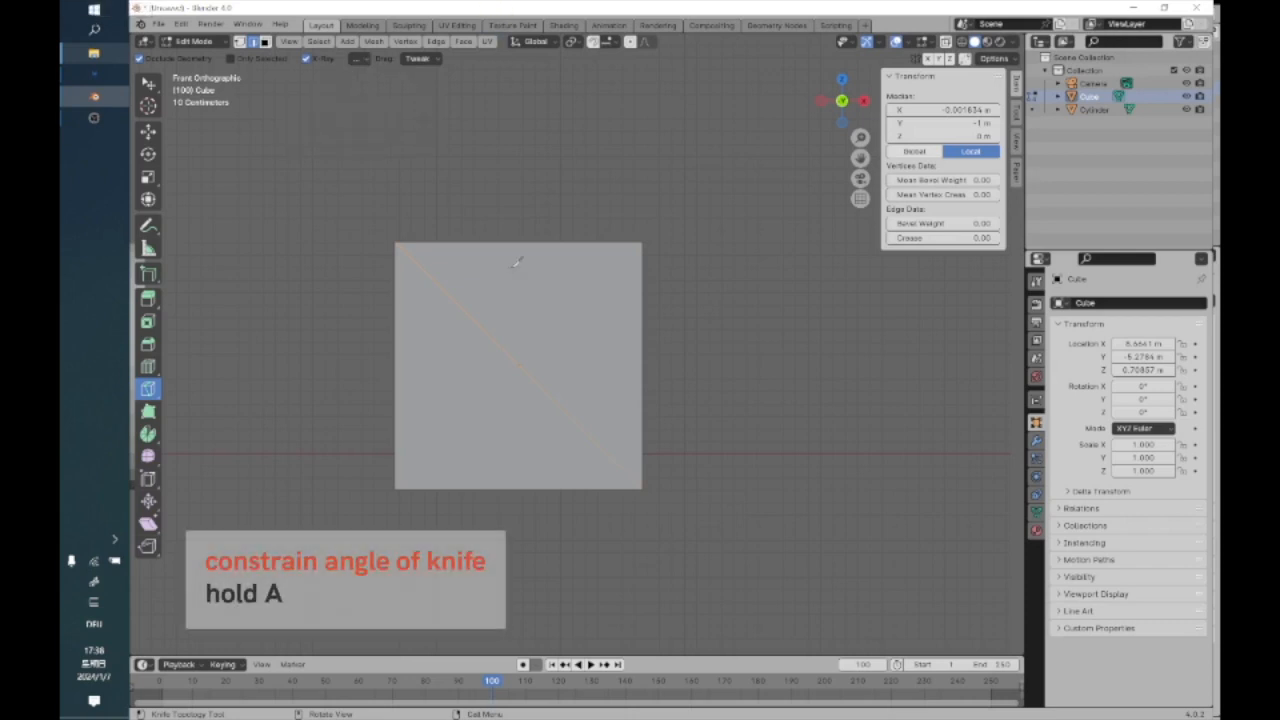
Select all of the cube and make a 45° angle-constrained Knife cut from the middle of the front face's upper edge to its right edge
key("Return")
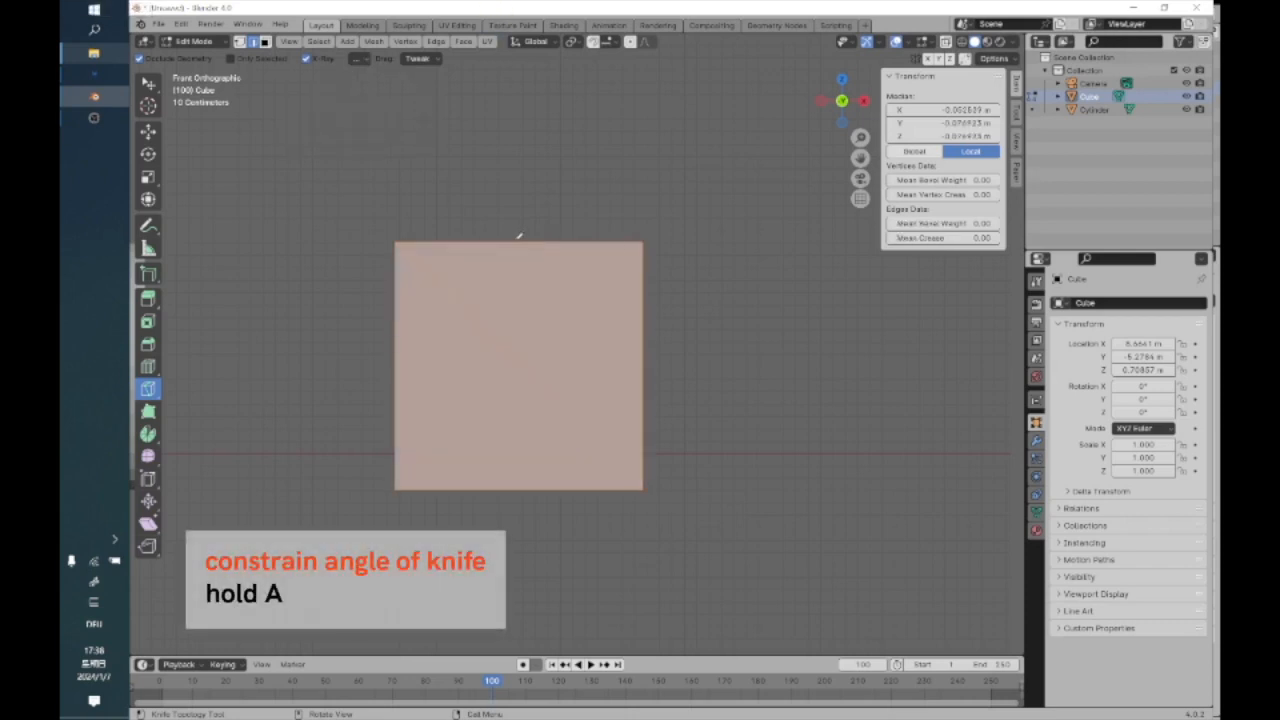
left_click(525, 240)
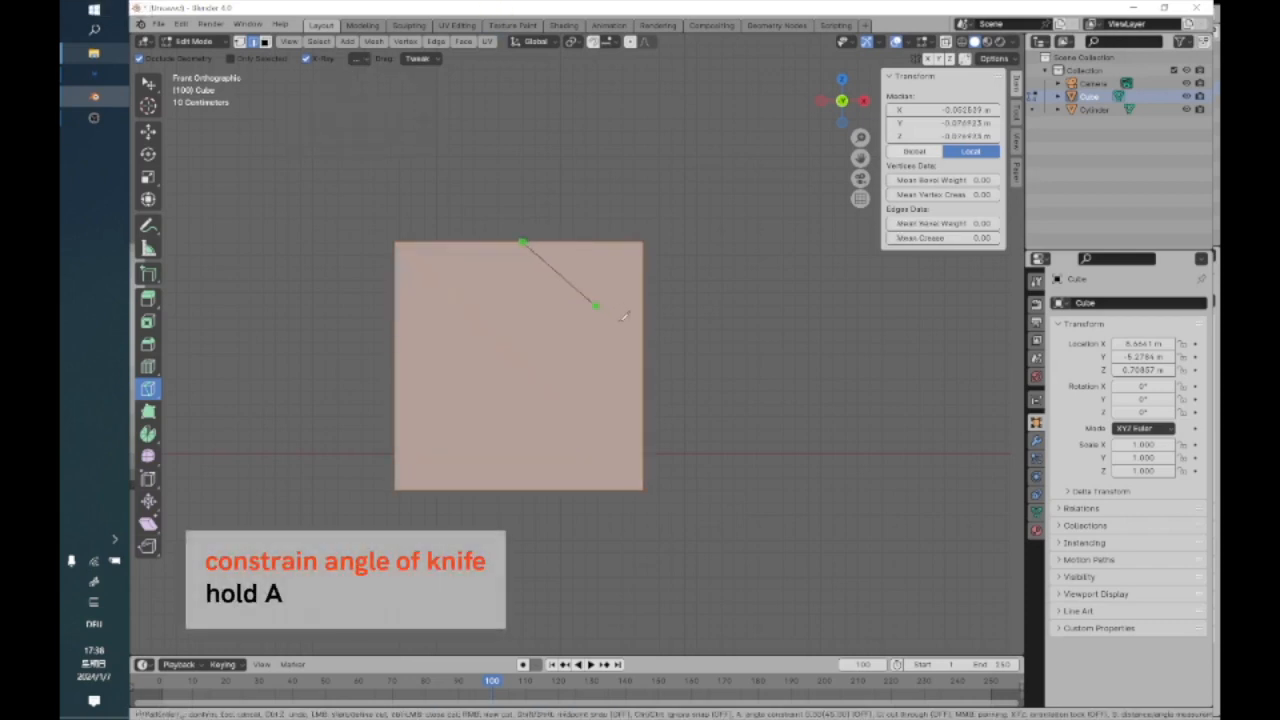
key("a")
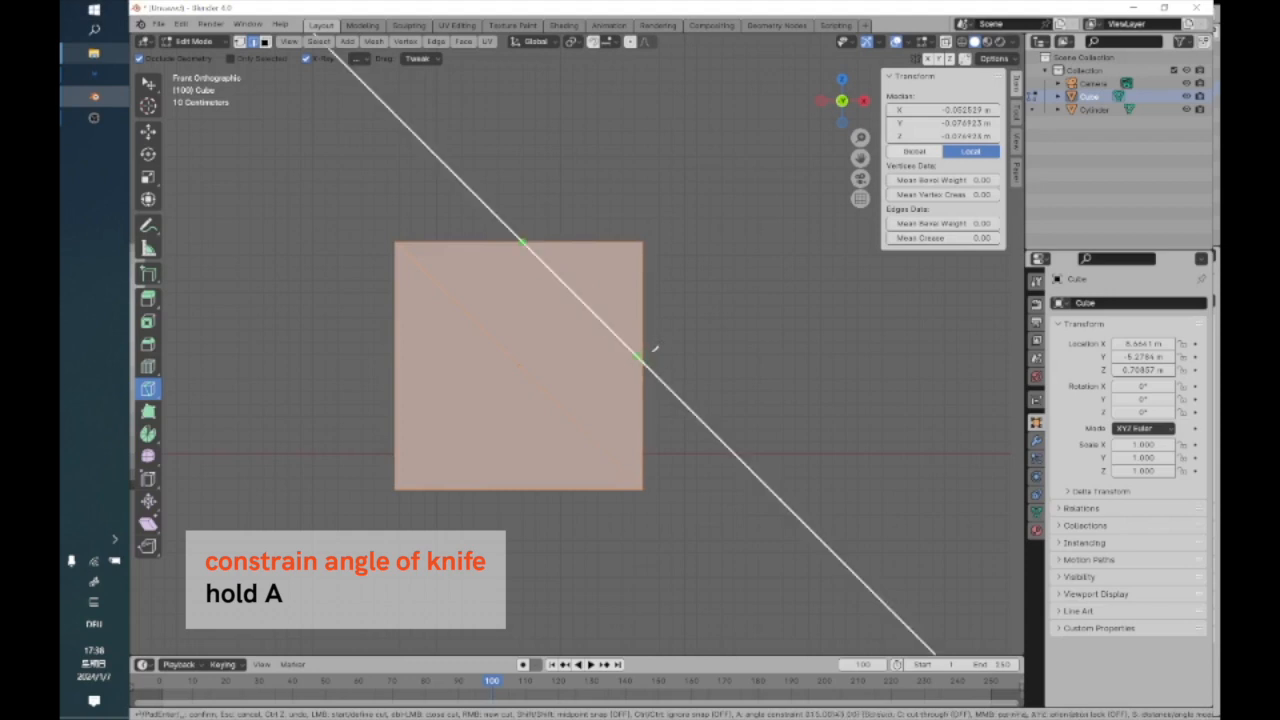
left_click(655, 360)
key("Return")
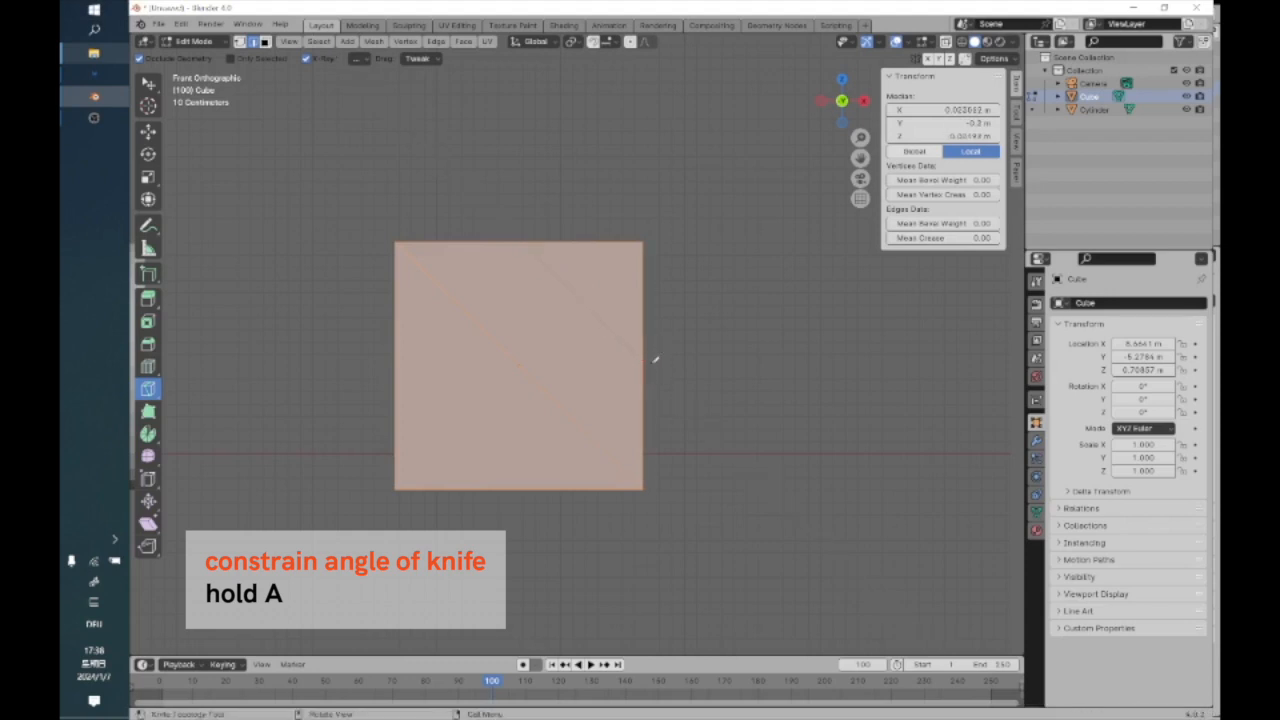
middle_click_drag(582, 439, 419, 416)
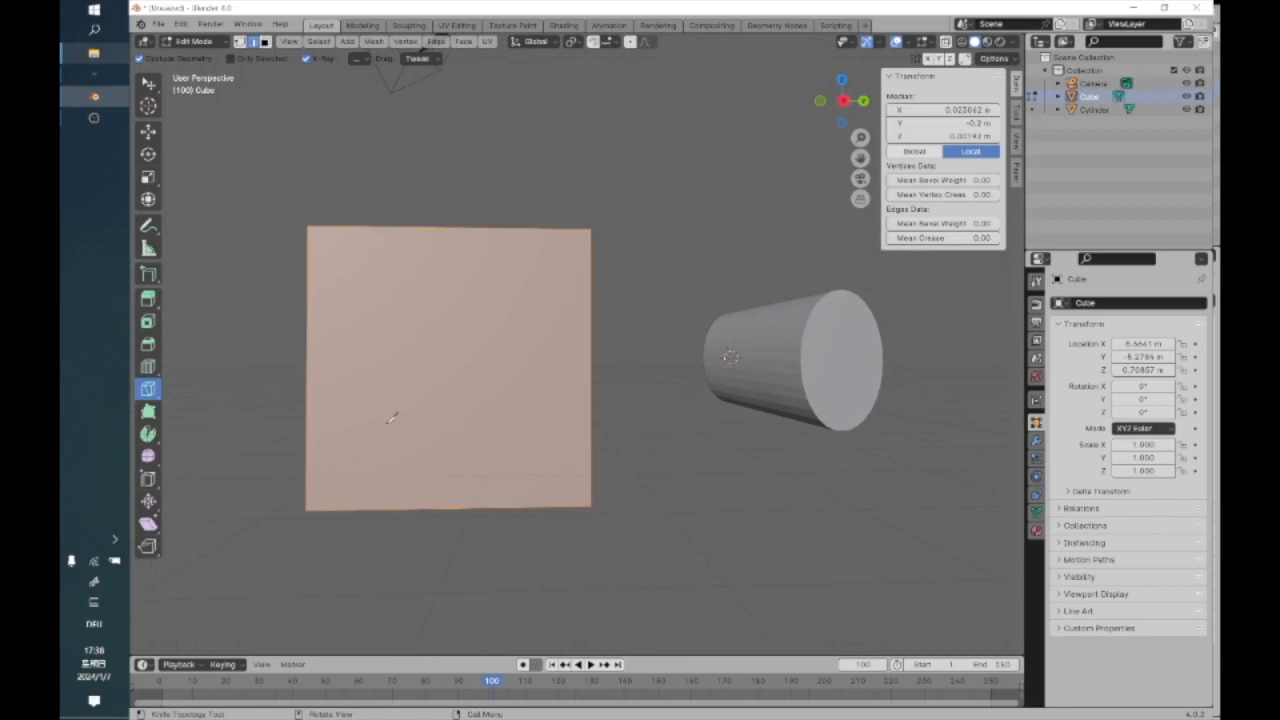
left_click(148, 82)
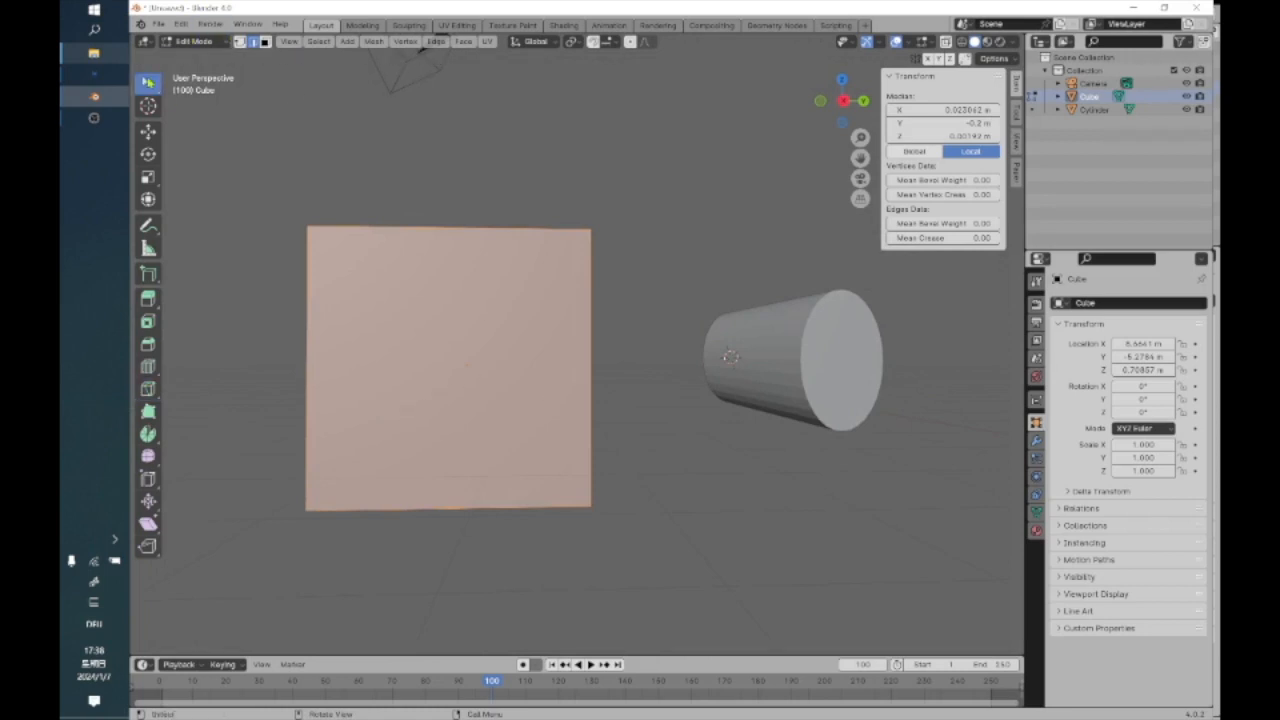
middle_click_drag(768, 483, 746, 149)
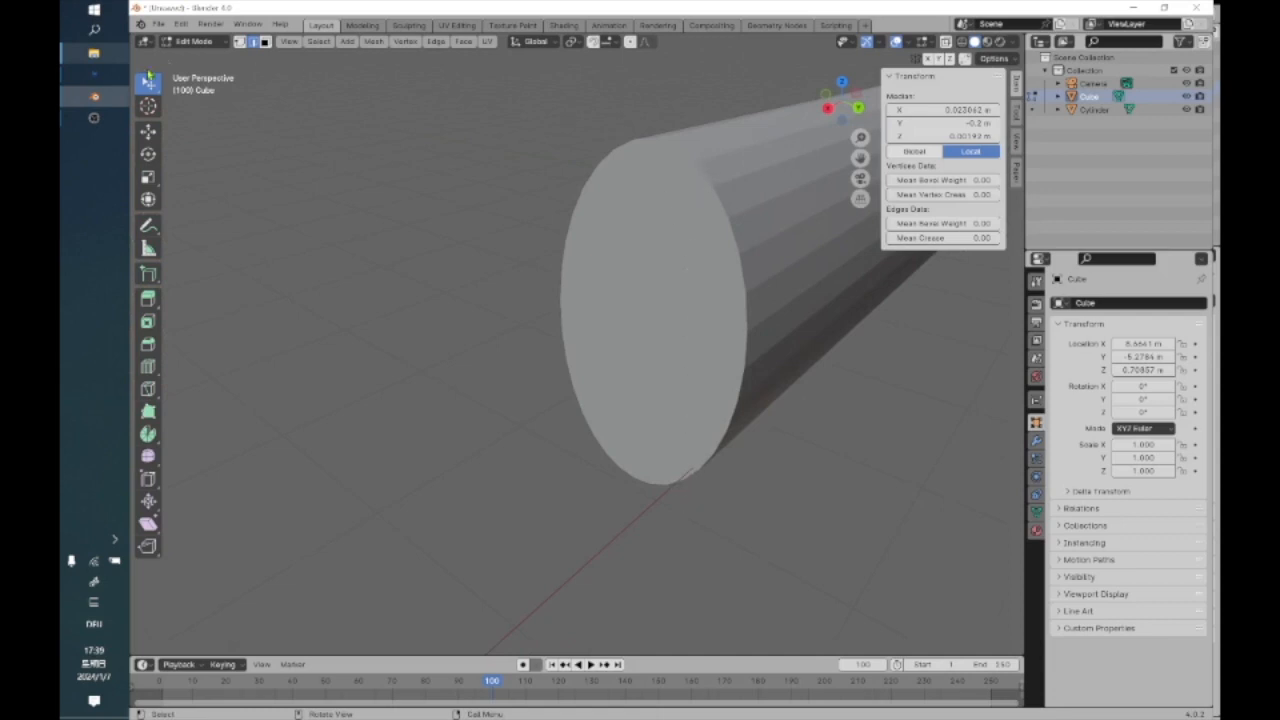
left_click(148, 388)
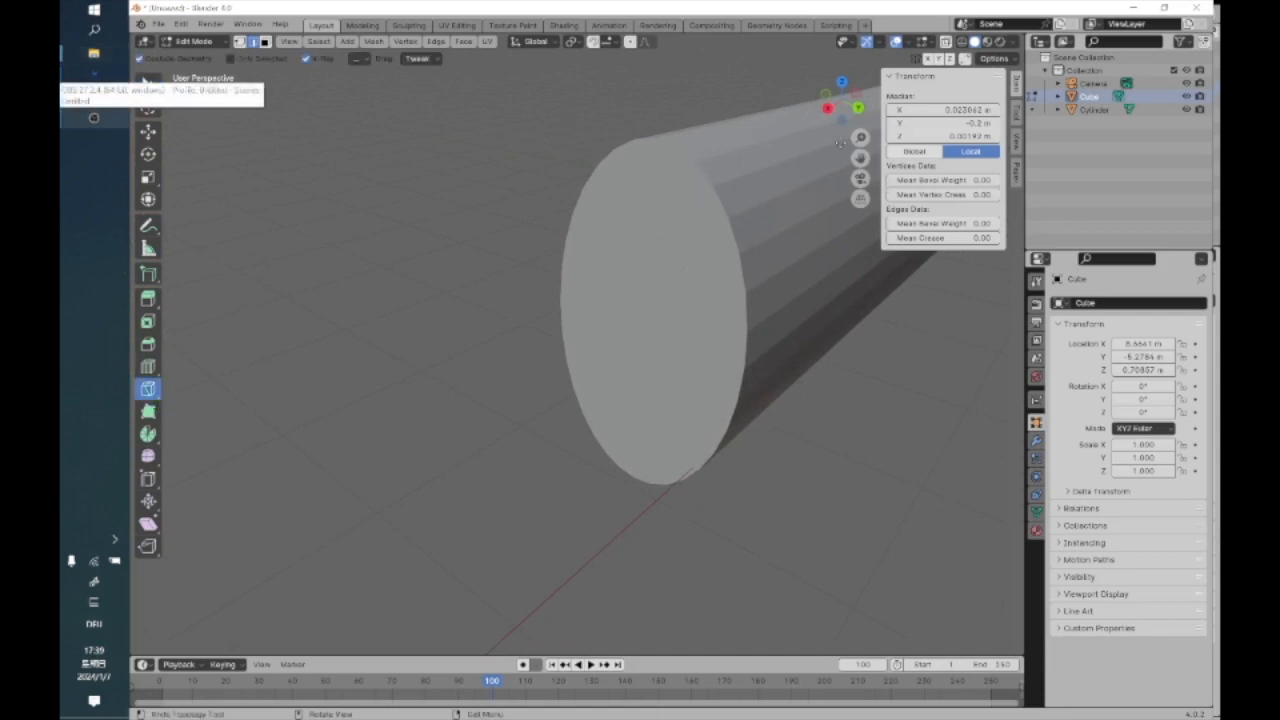
left_click(710, 166)
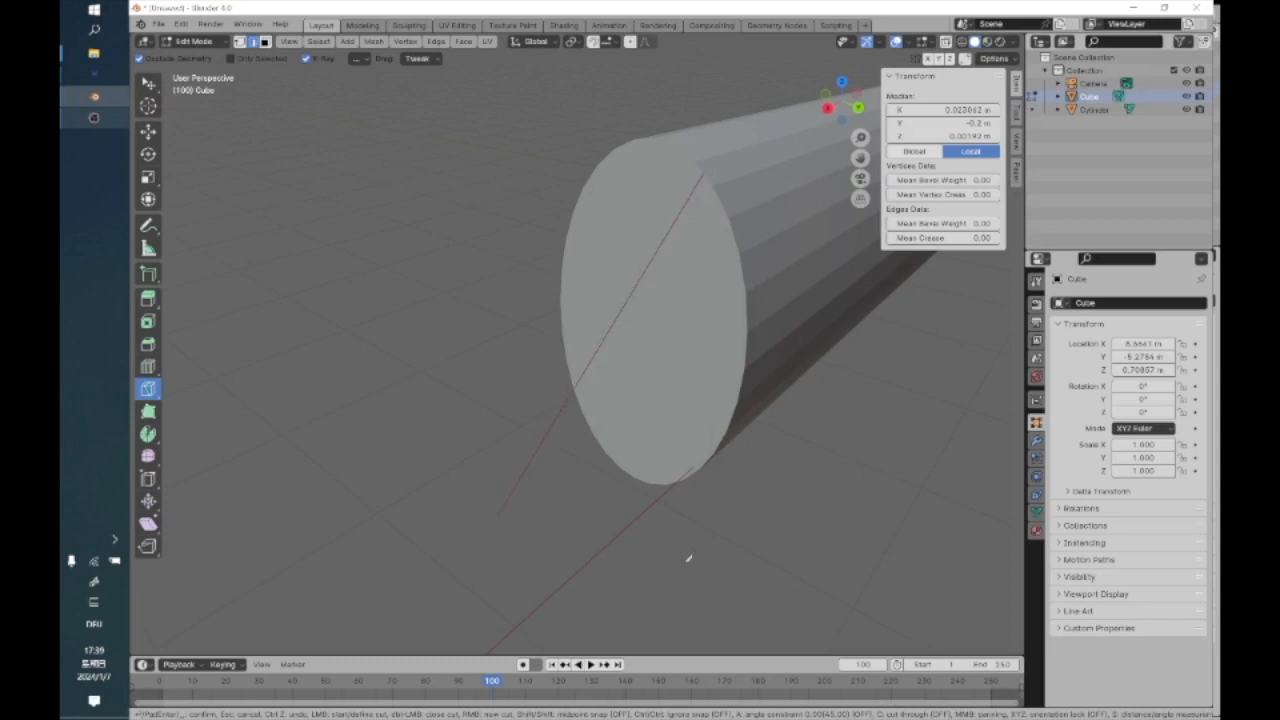
key("z")
key("z")
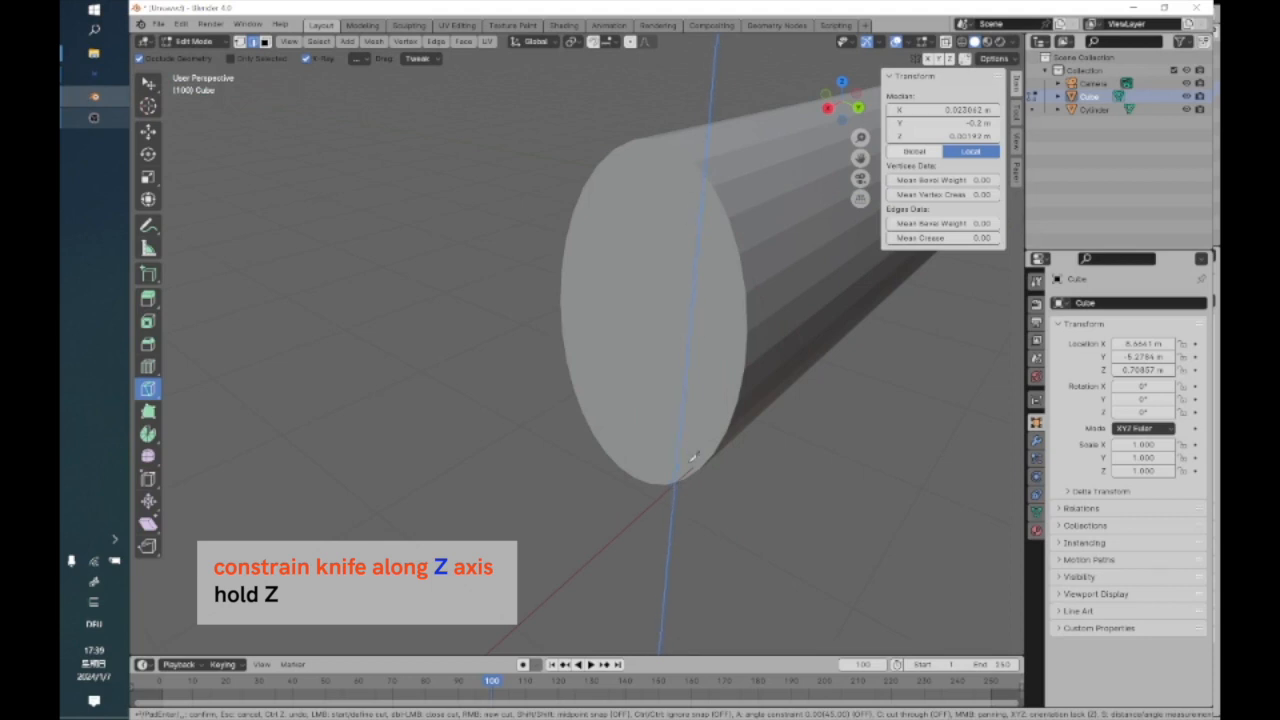
key("z")
key("z")
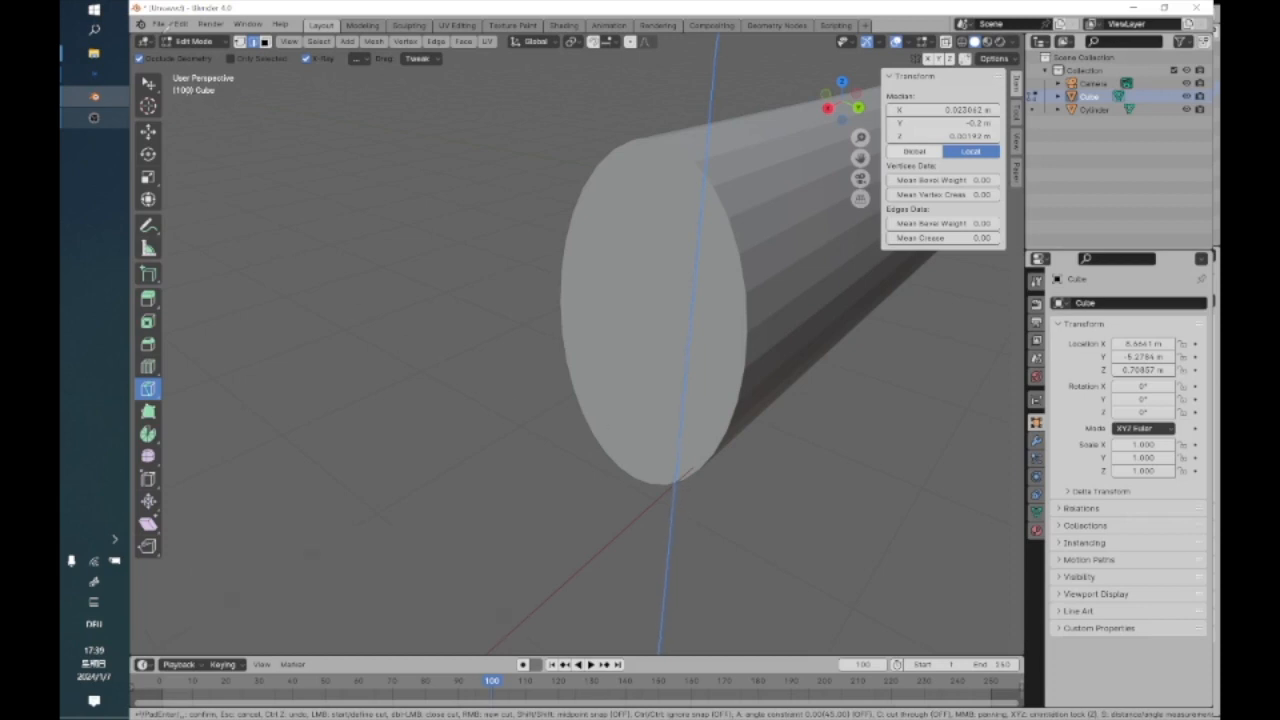
key("Escape")
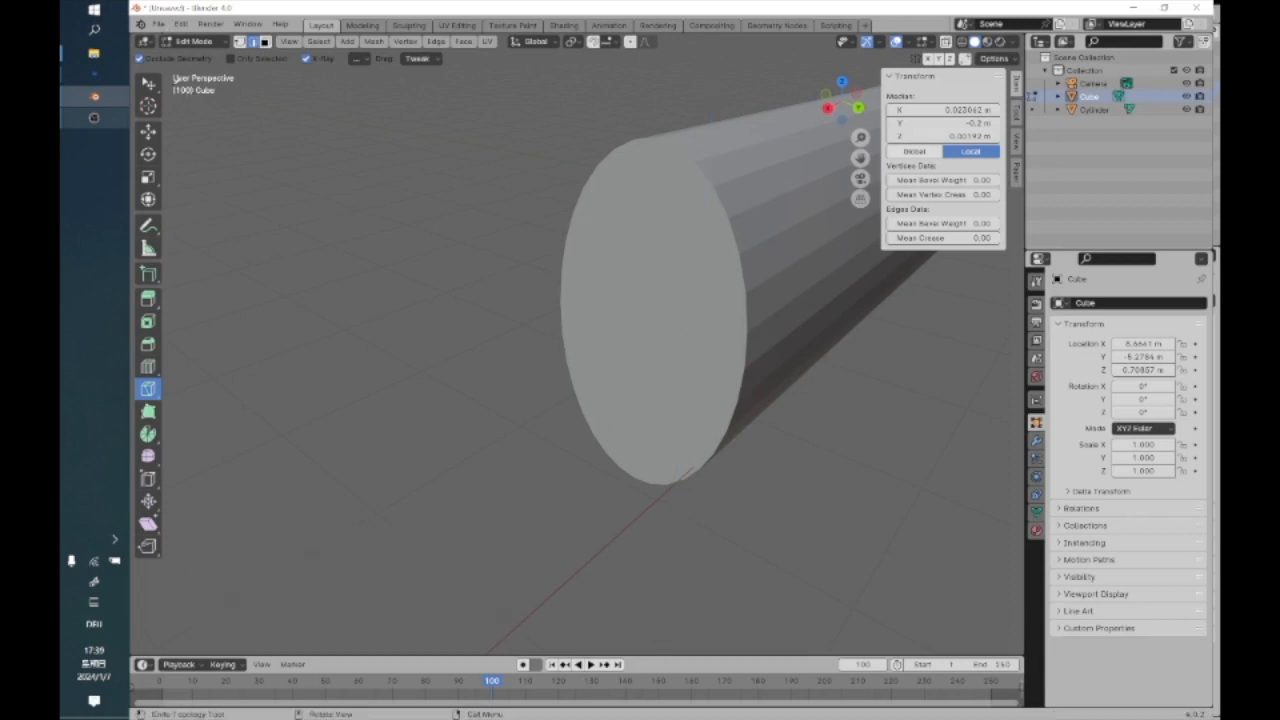
Leave the cube's Edit Mode, select the cylinder and enter Edit Mode on it
left_click(198, 42)
left_click(203, 56)
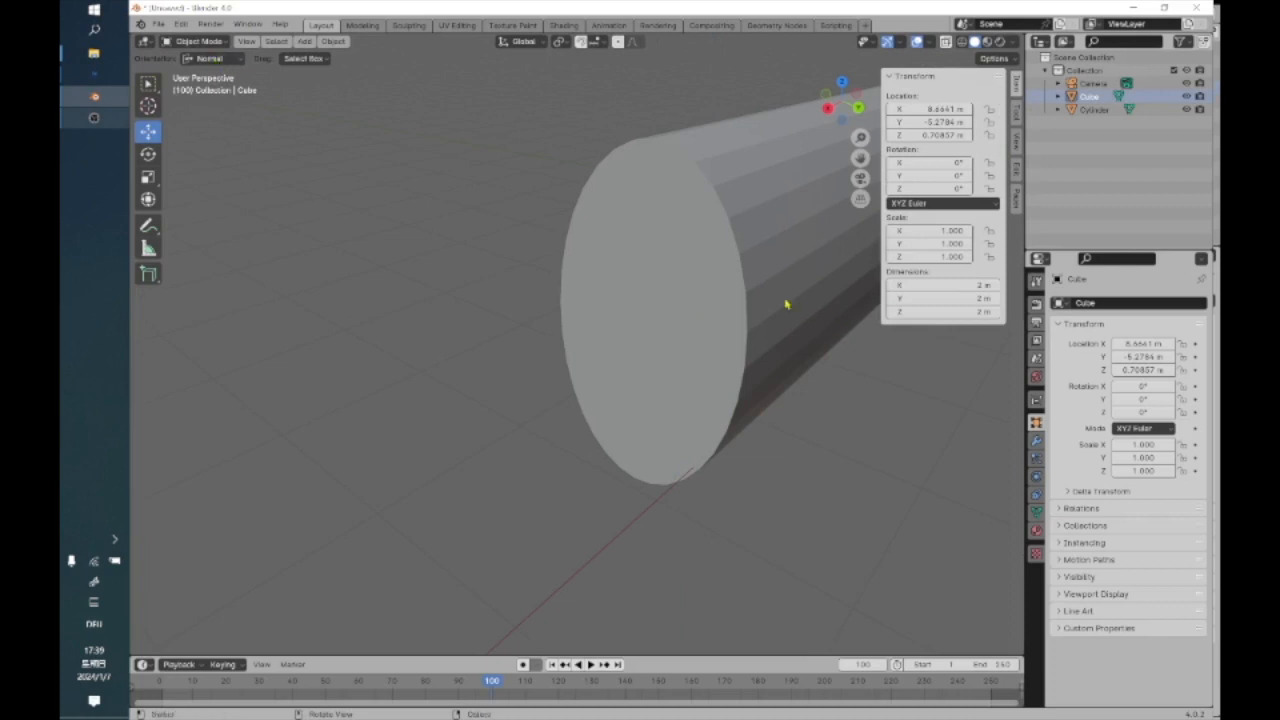
left_click(637, 264)
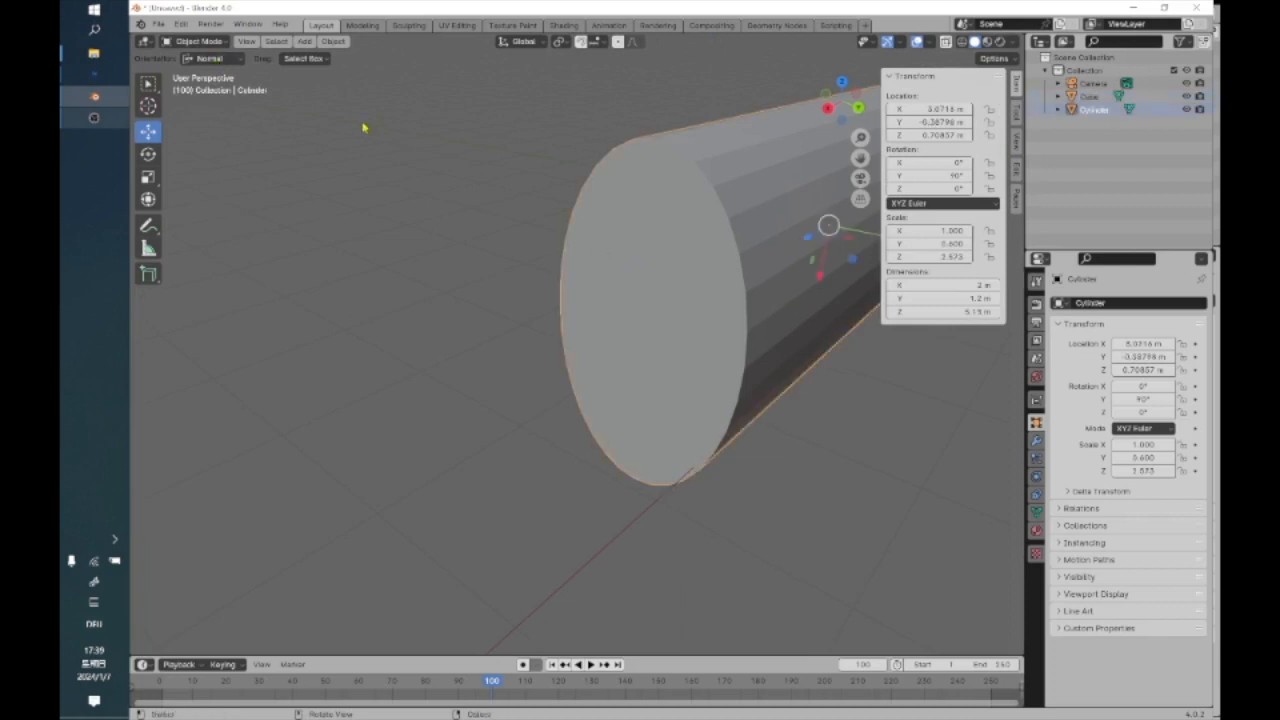
left_click(210, 42)
left_click(213, 68)
Try a Knife cut constrained to the Z axis across the cylinder's end cap, from its upper rim to its lower rim
key("k")
left_click(707, 175)
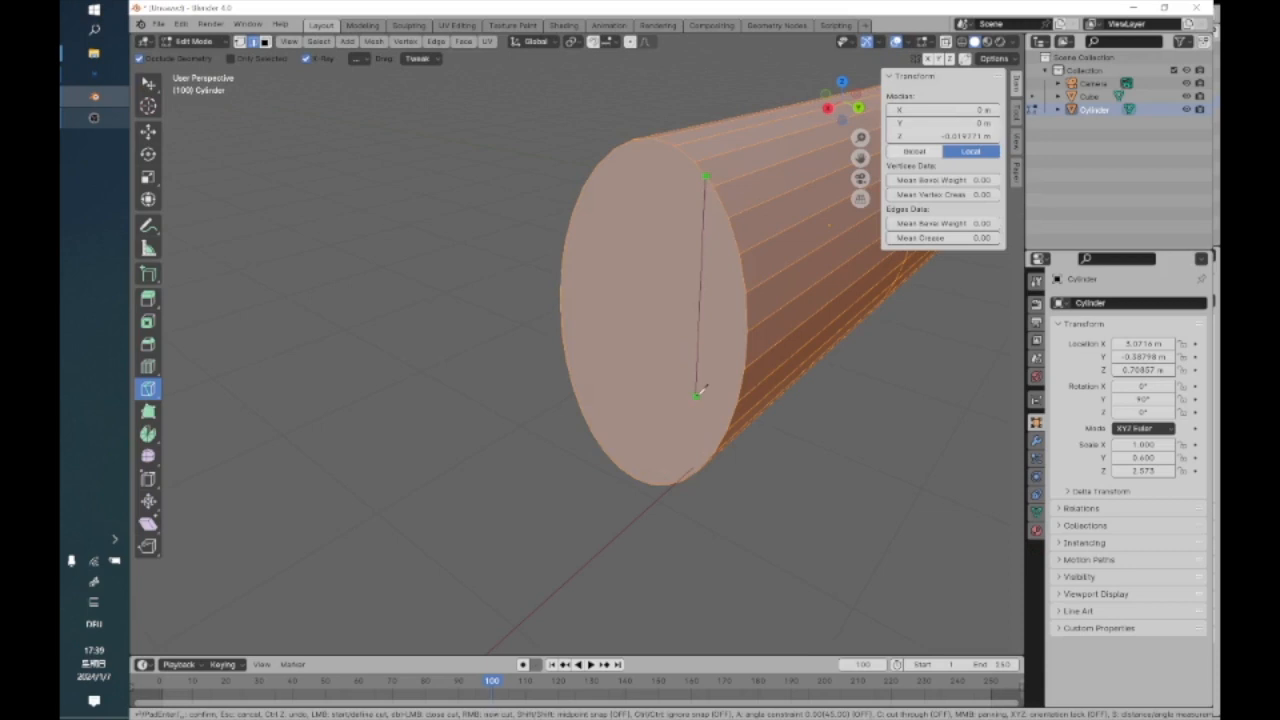
key("z")
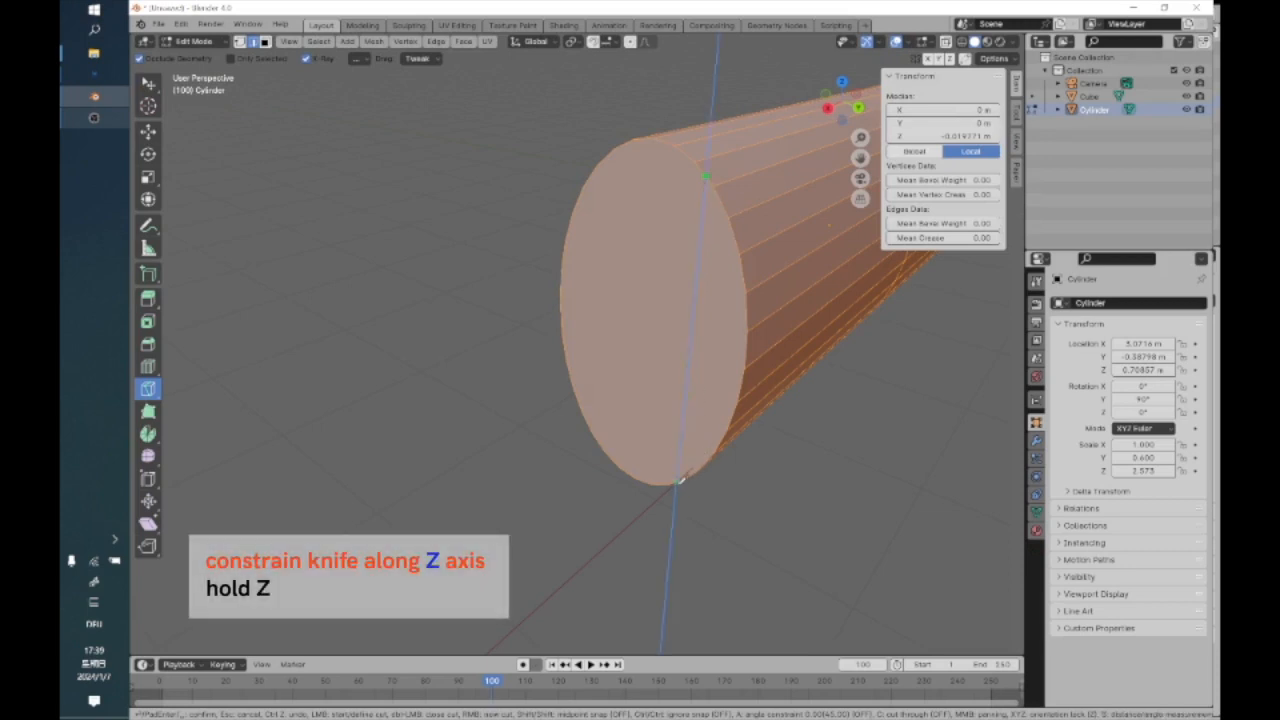
left_click(680, 482)
Try a Knife cut constrained to the Y axis across the cylinder's end cap, from one side of the rim to the other
middle_click_drag(800, 557, 829, 436)
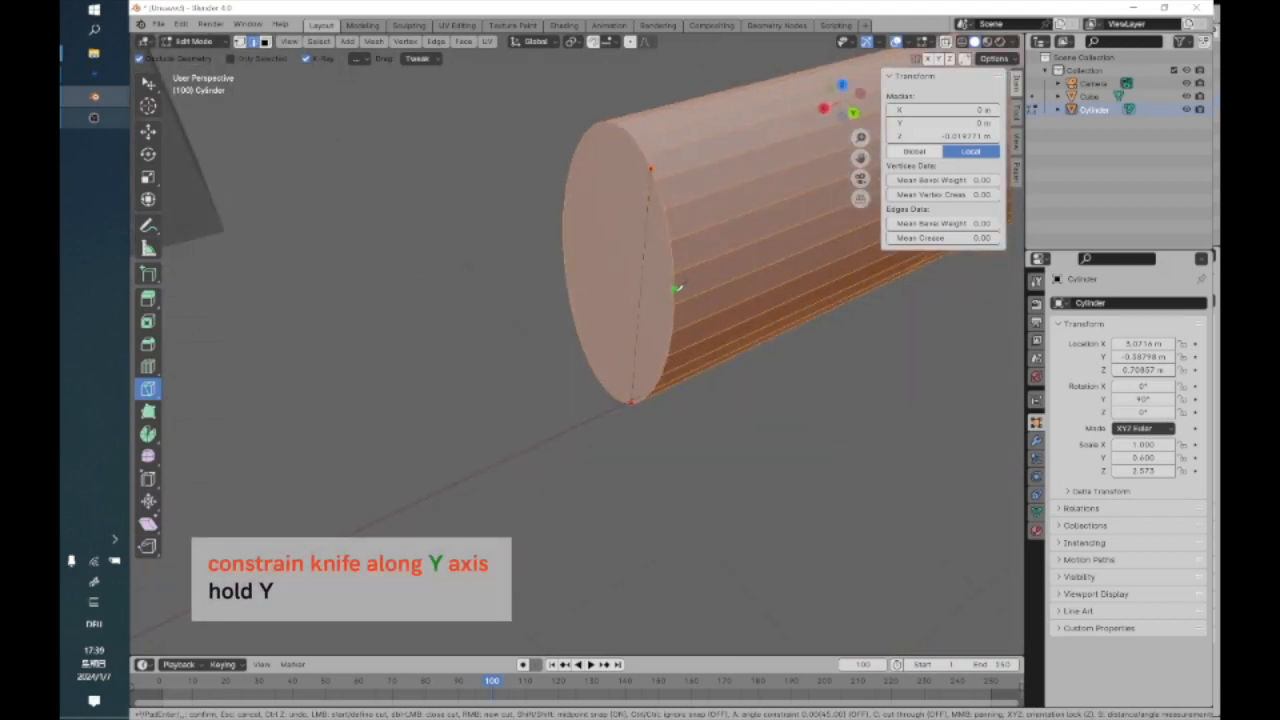
left_click(677, 288)
key("y")
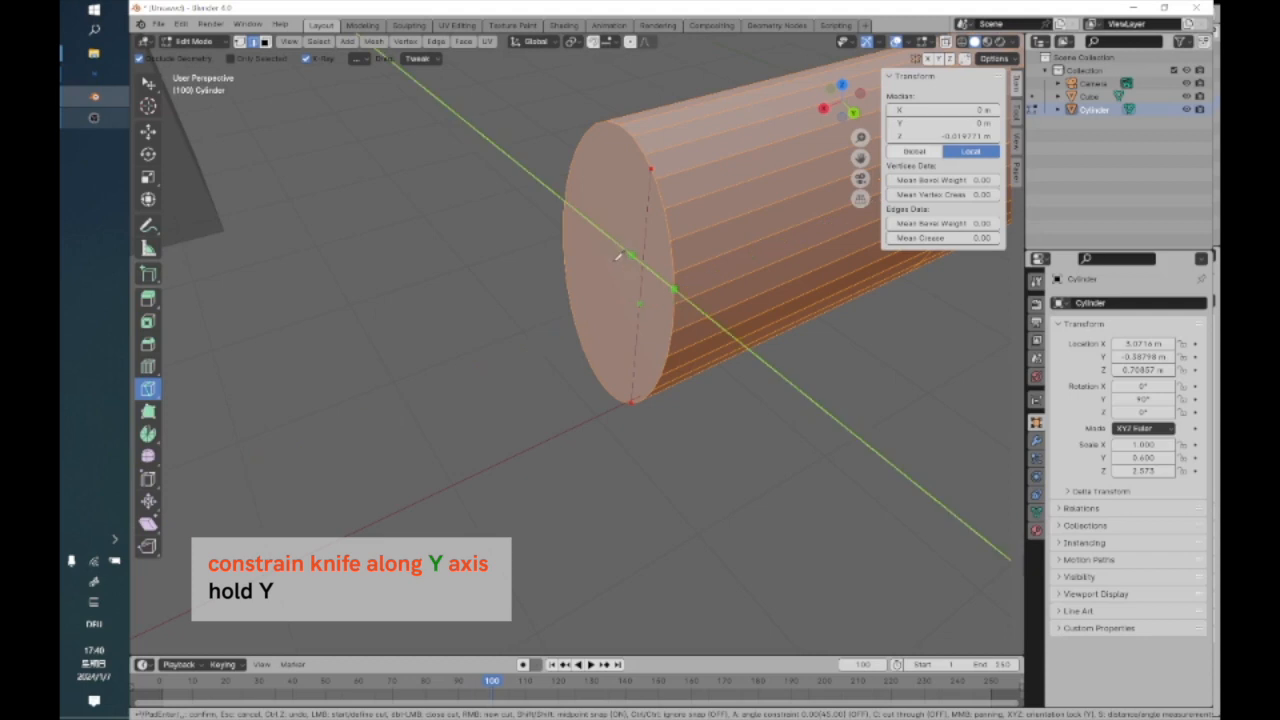
left_click(566, 200)
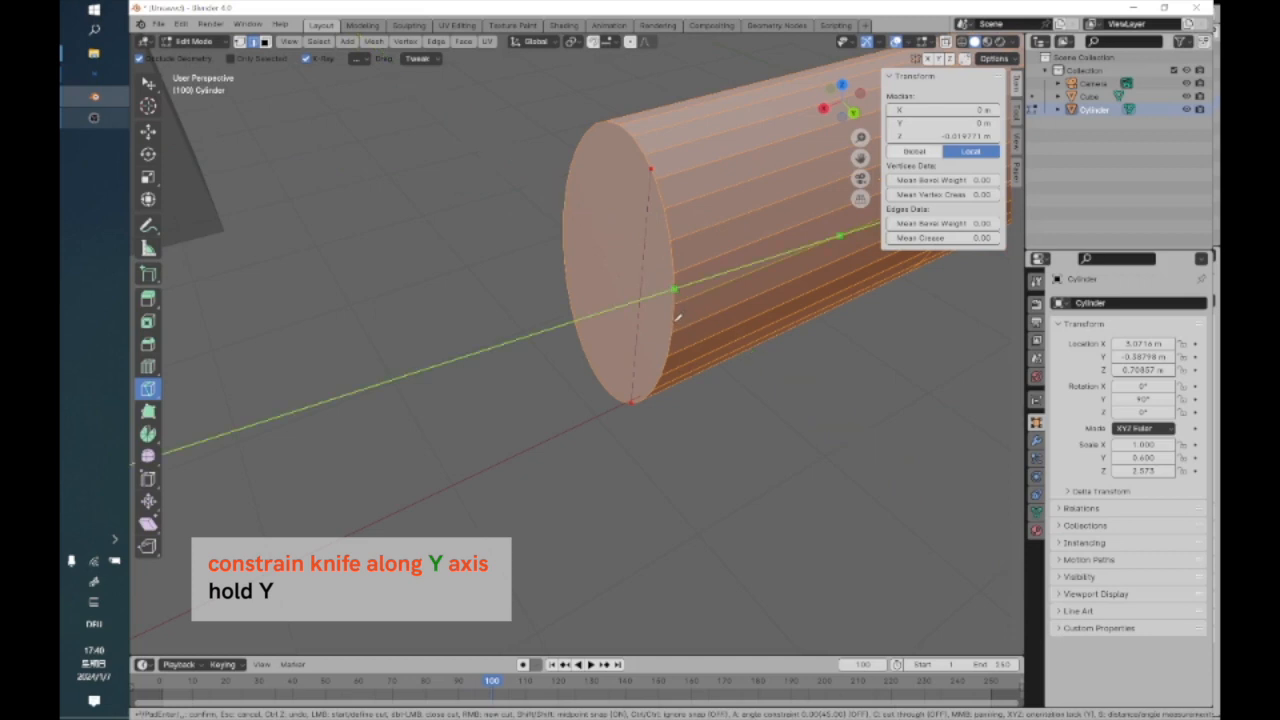
key("y")
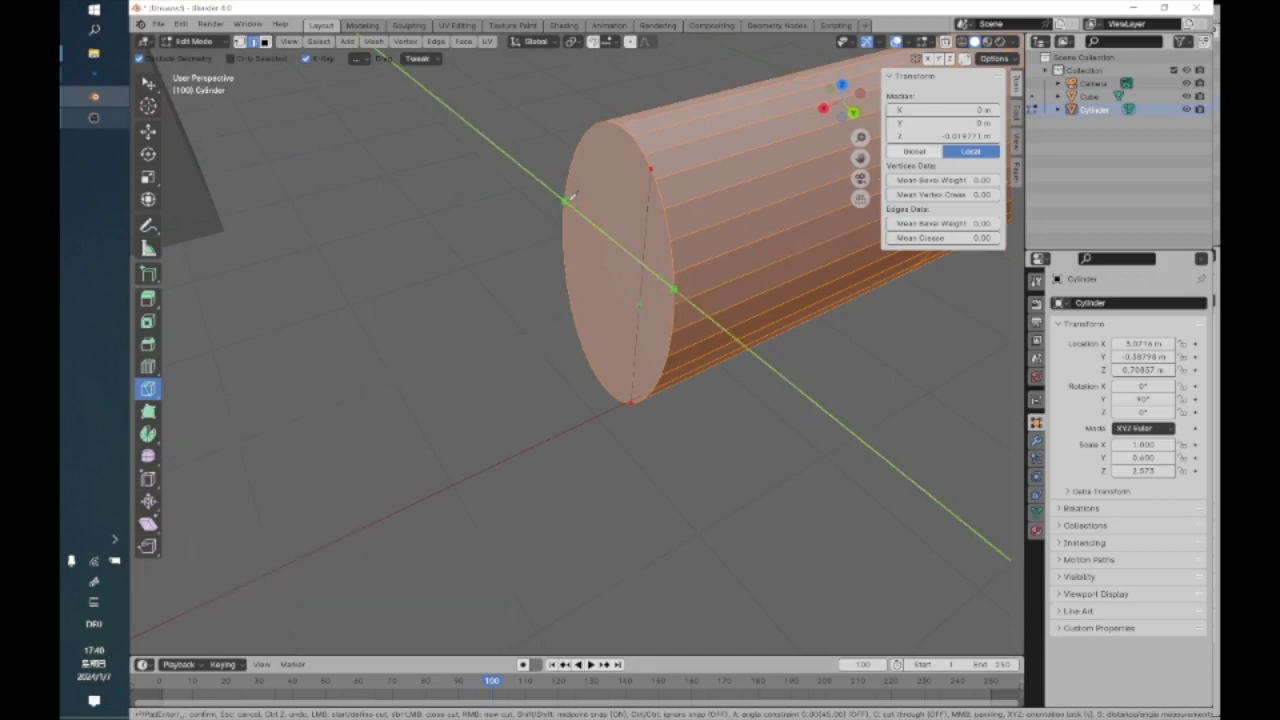
Try constraining the Knife to the X axis on the cylinder, and cancel all the pending cuts
middle_click_drag(614, 317, 651, 382)
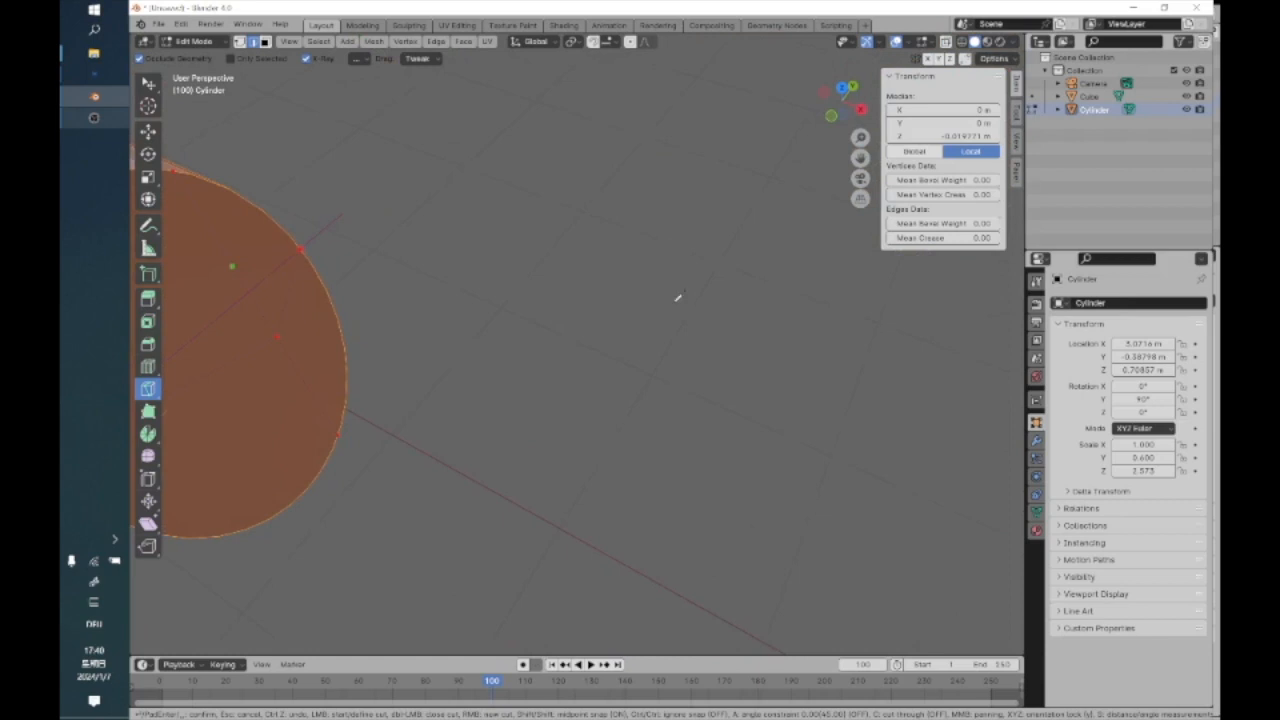
middle_click_drag(678, 297, 766, 277)
scroll(589, 289, "down", 4)
middle_click_drag(590, 291, 629, 318)
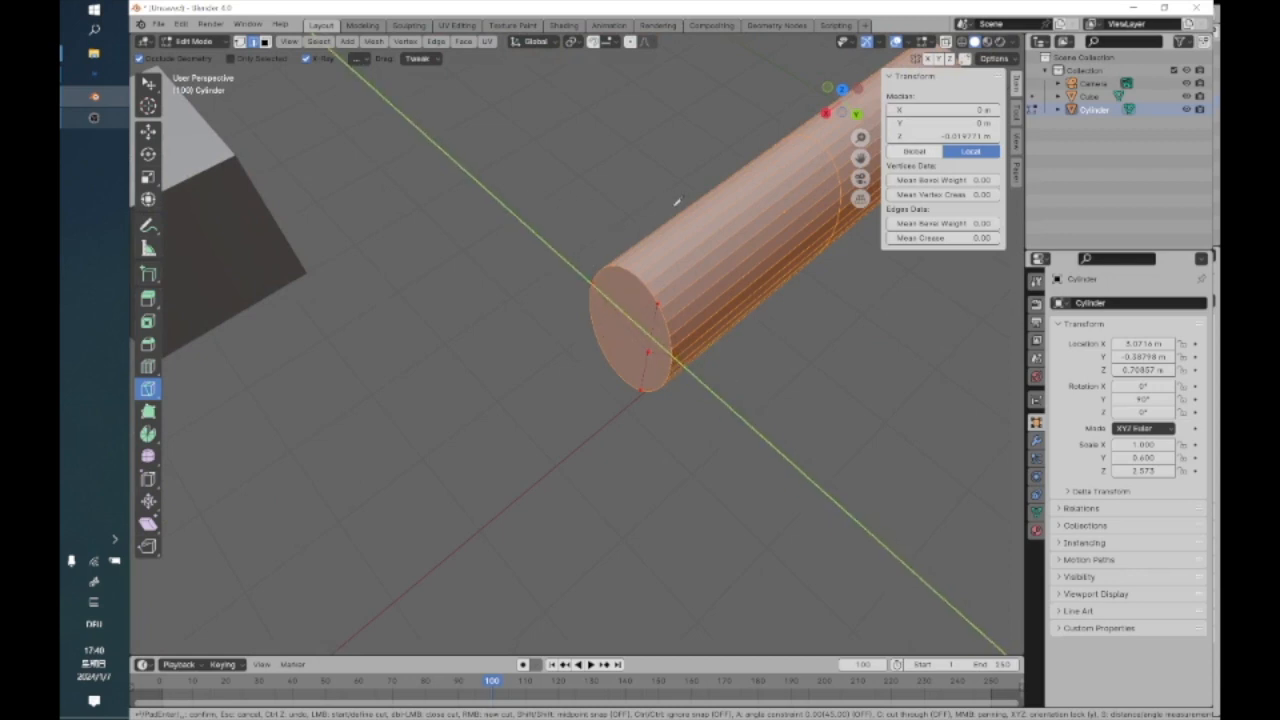
key("x")
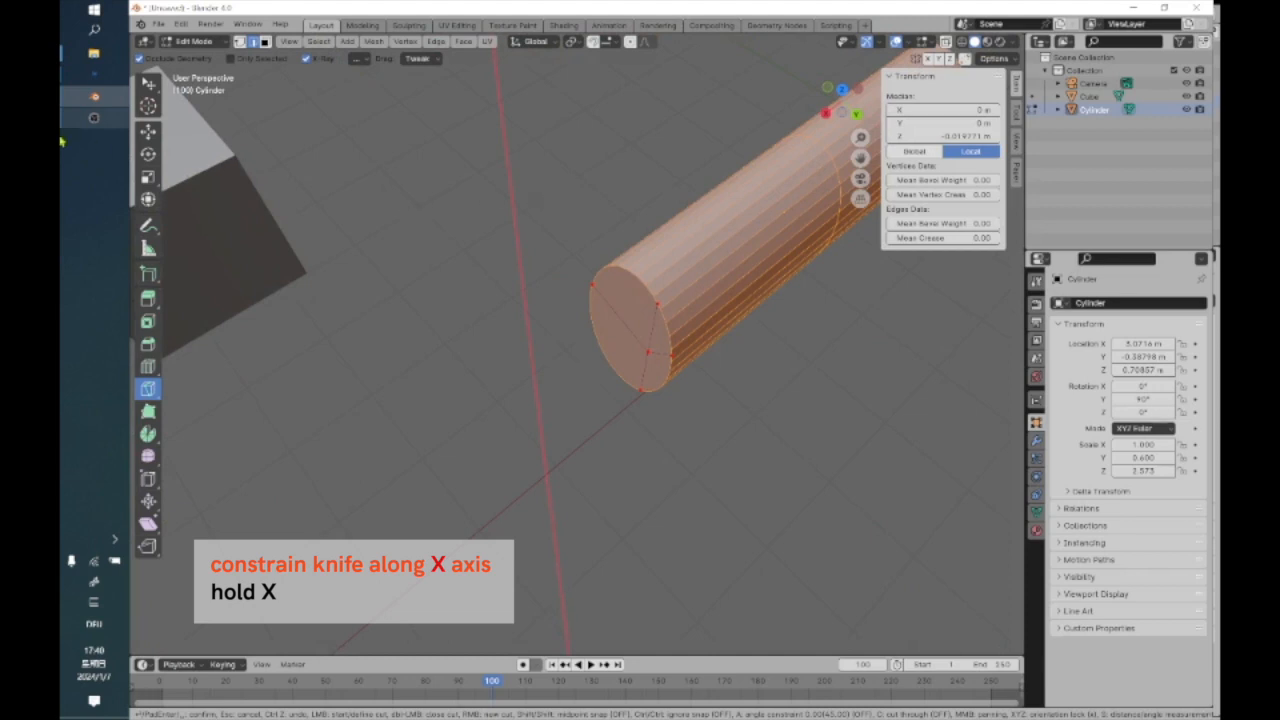
key("x")
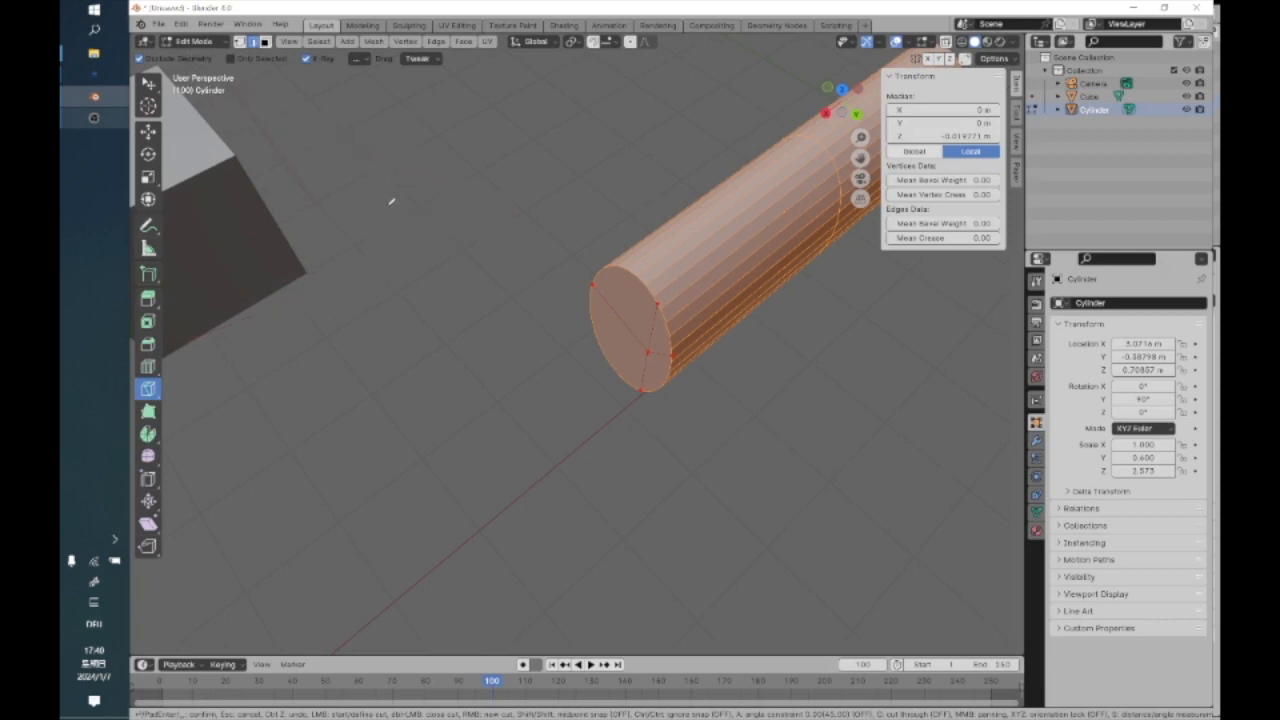
key("Escape")
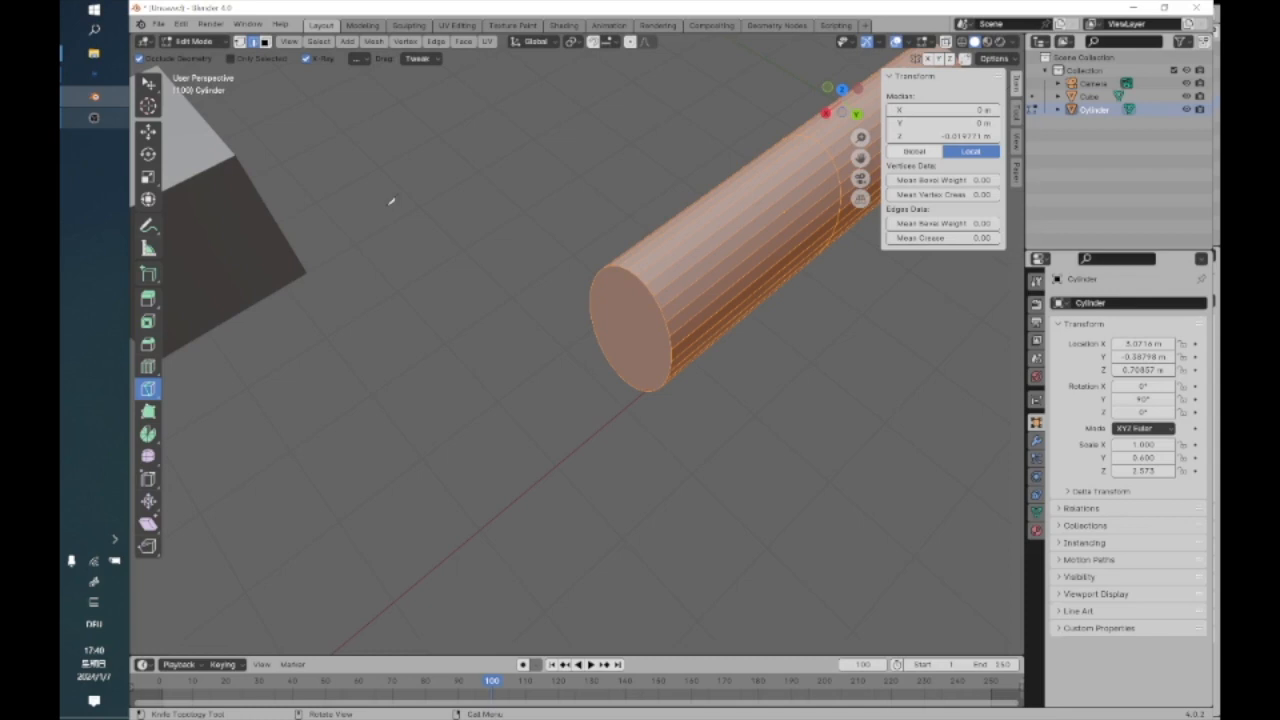
Return to Object Mode and delete the camera, the cube and the cylinder from the scene
left_click(194, 41)
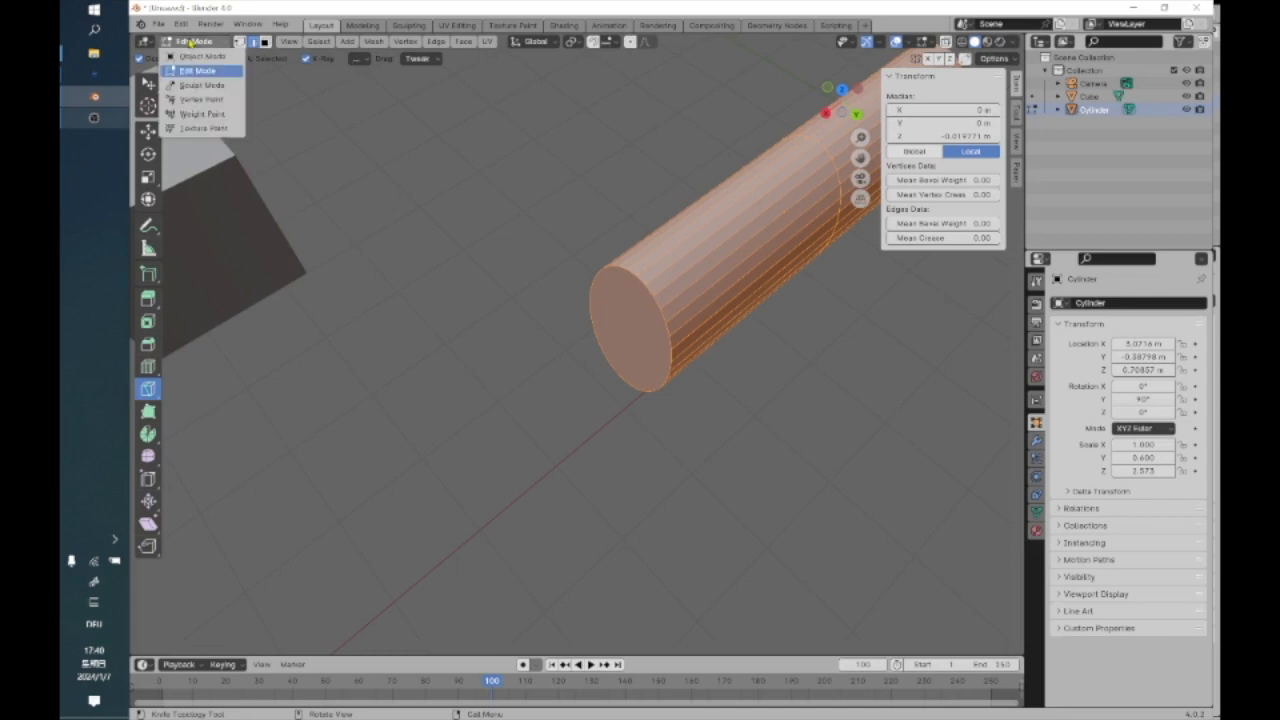
left_click(195, 57)
scroll(562, 440, "down", 5)
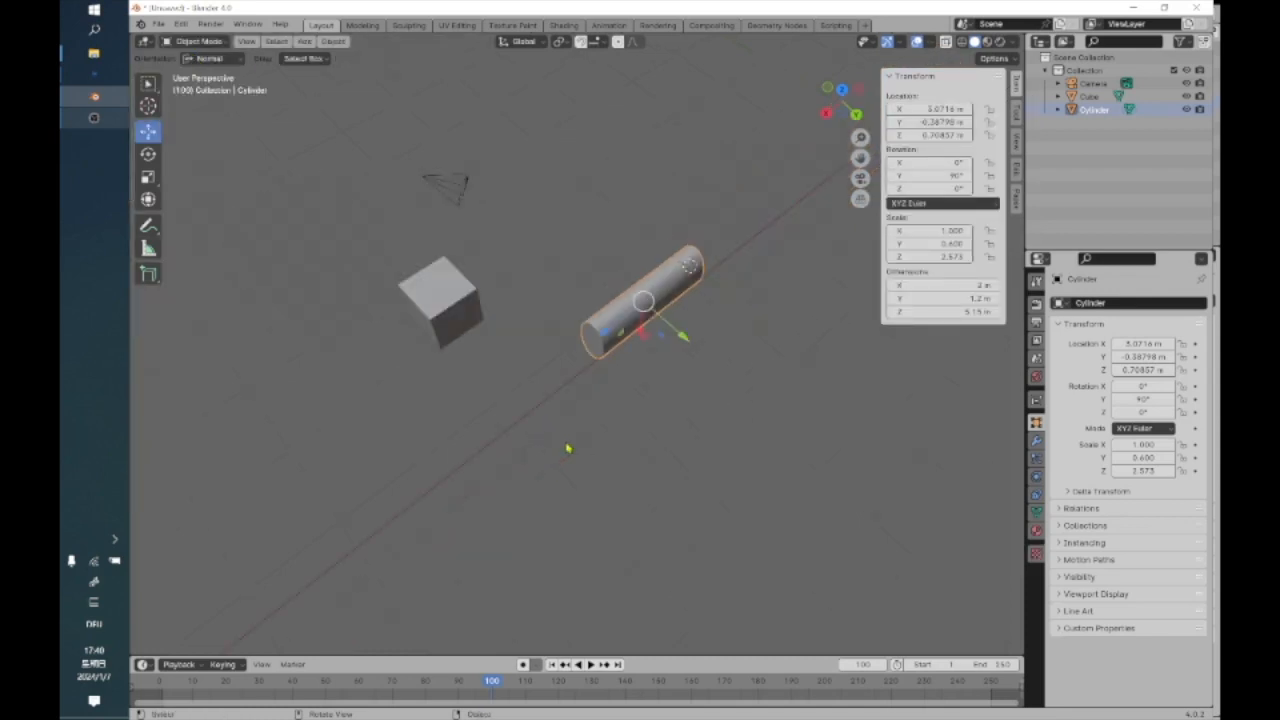
left_click_drag(345, 181, 750, 400)
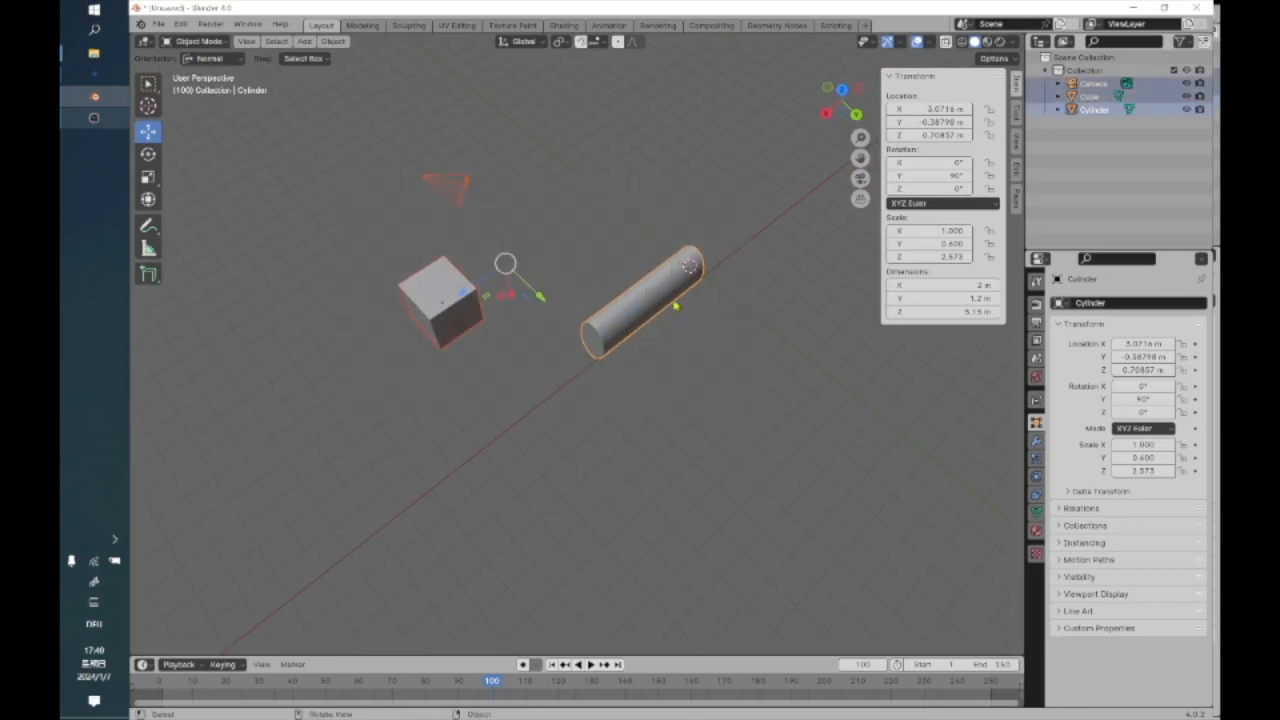
right_click(677, 304)
left_click(676, 297)
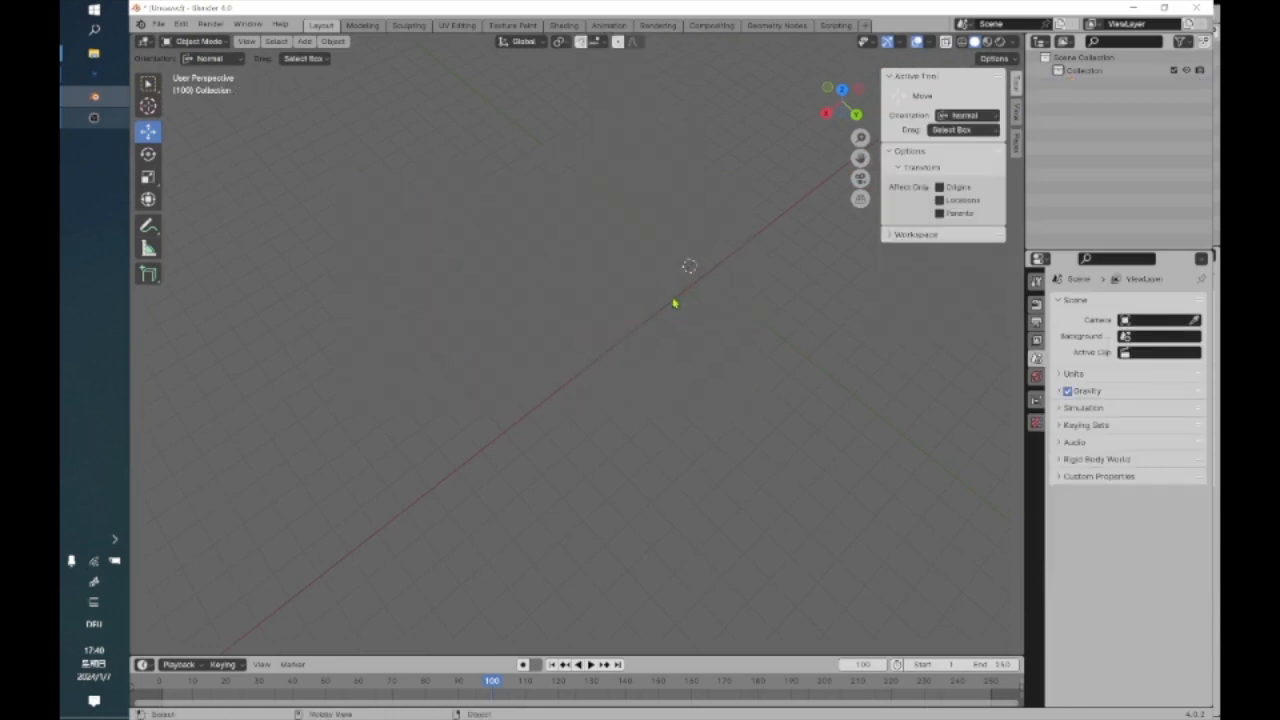
Add a new cylinder mesh to the empty scene
scroll(329, 231, "up", 1)
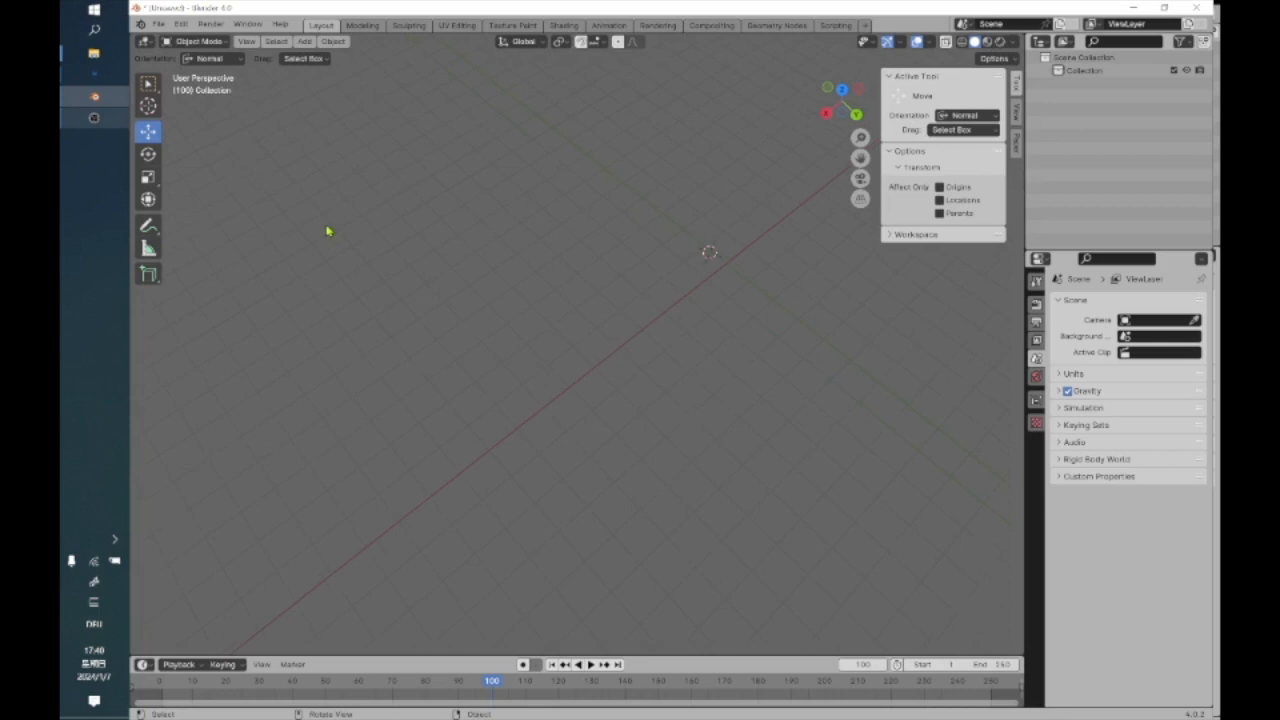
left_click(306, 42)
mouse_move(322, 56)
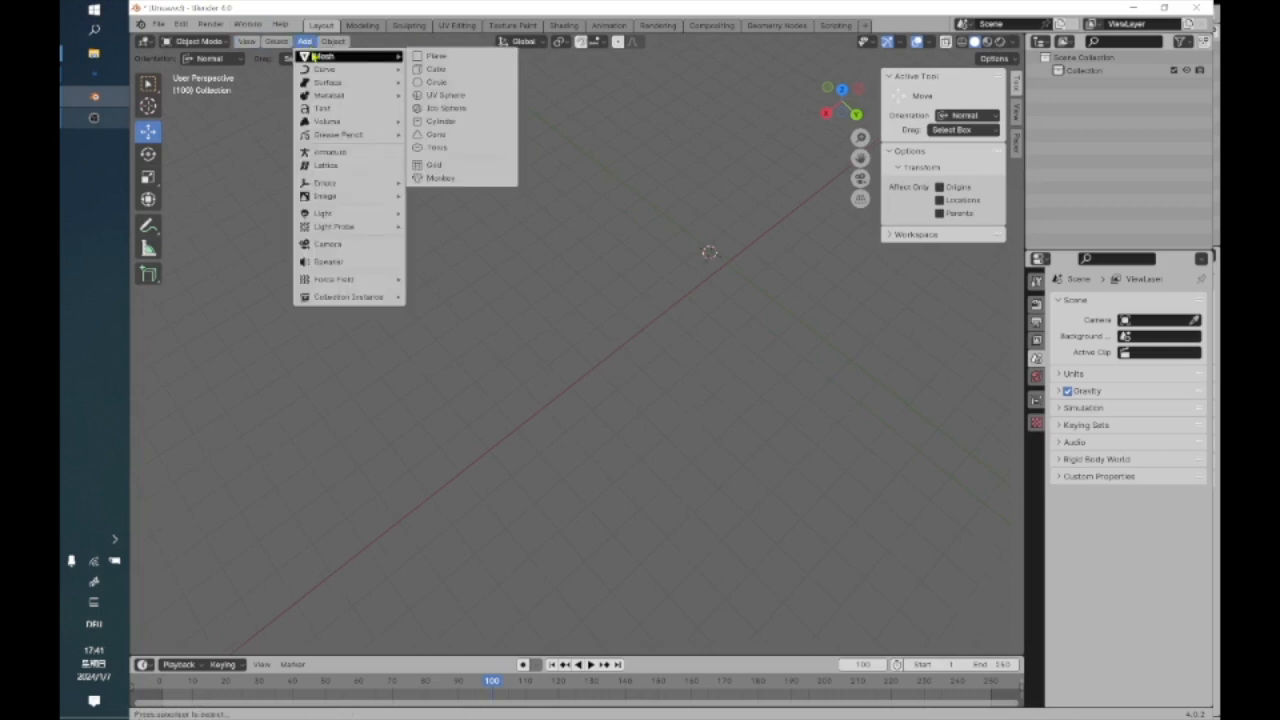
left_click(442, 121)
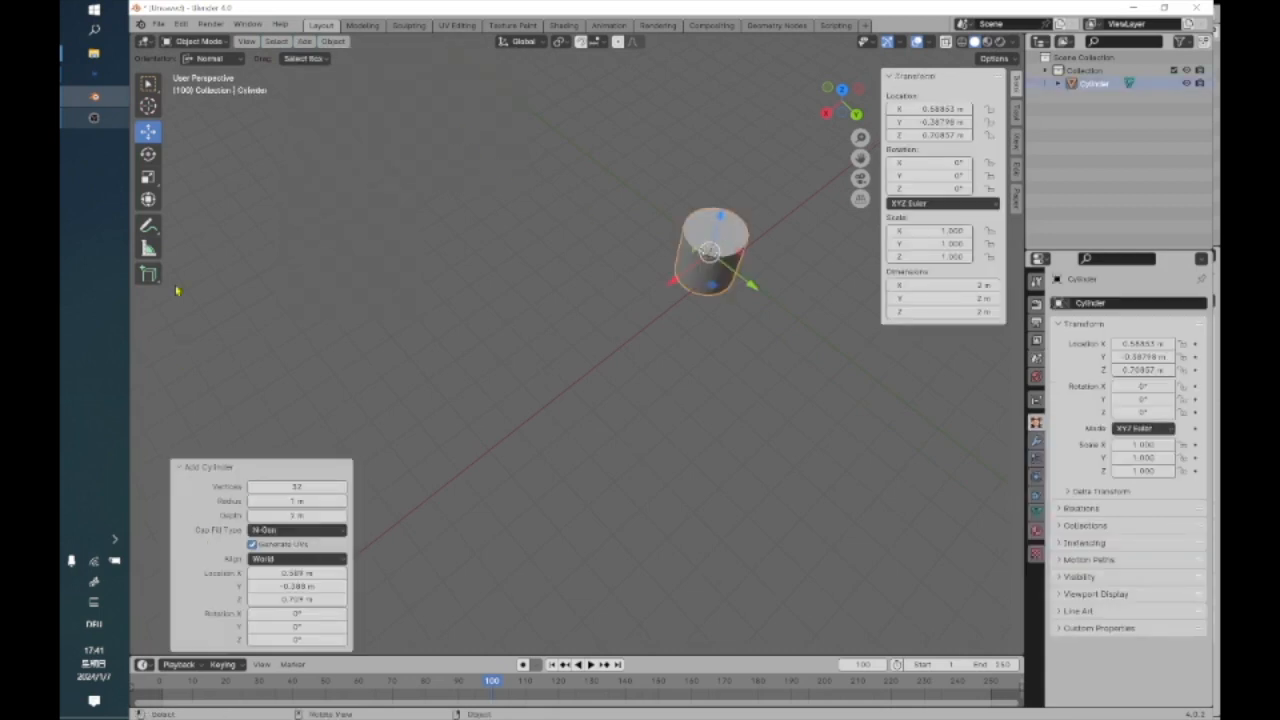
Rotate the new cylinder 90° about the Y axis
left_click(148, 153)
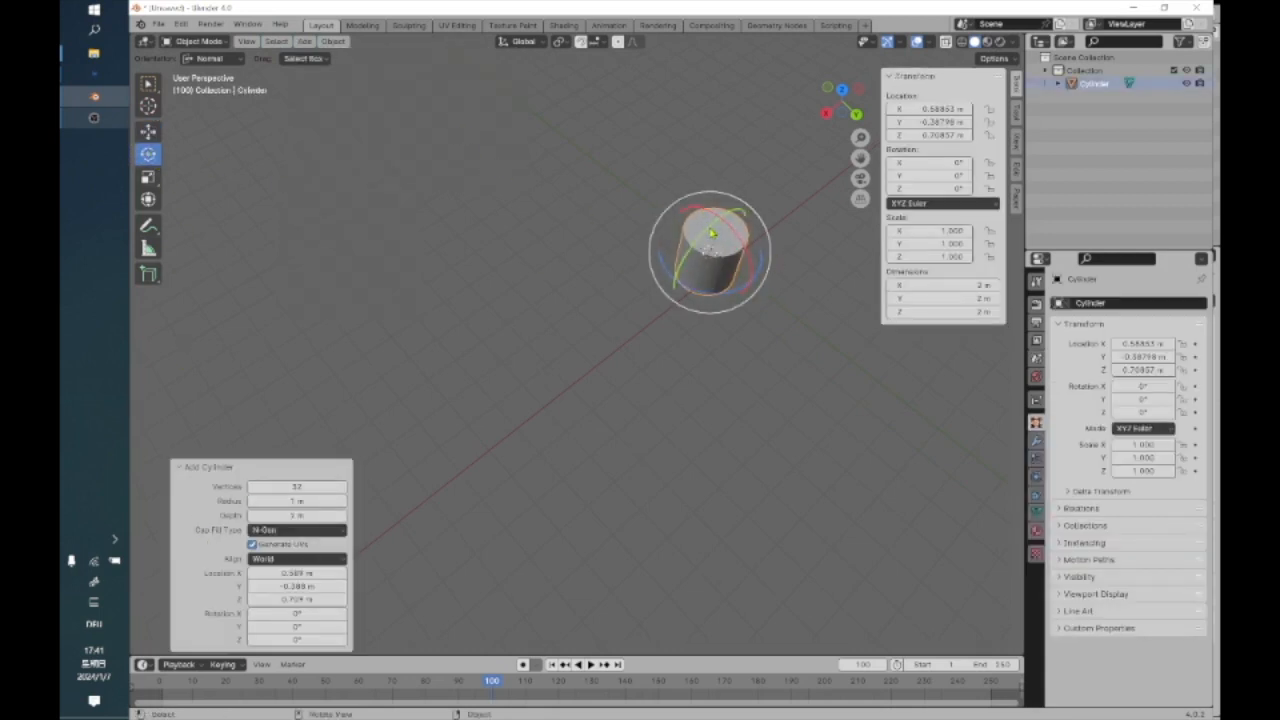
left_click_drag(722, 218, 585, 341)
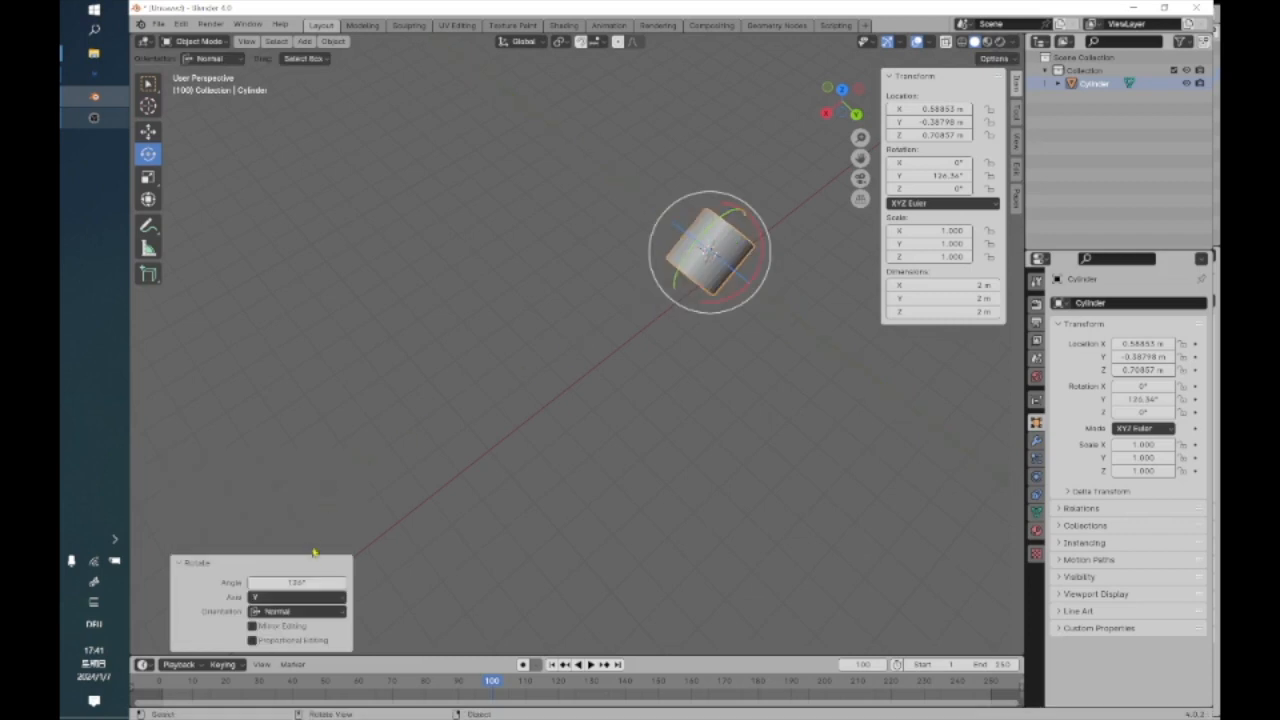
left_click(301, 582)
type("90")
key("Return")
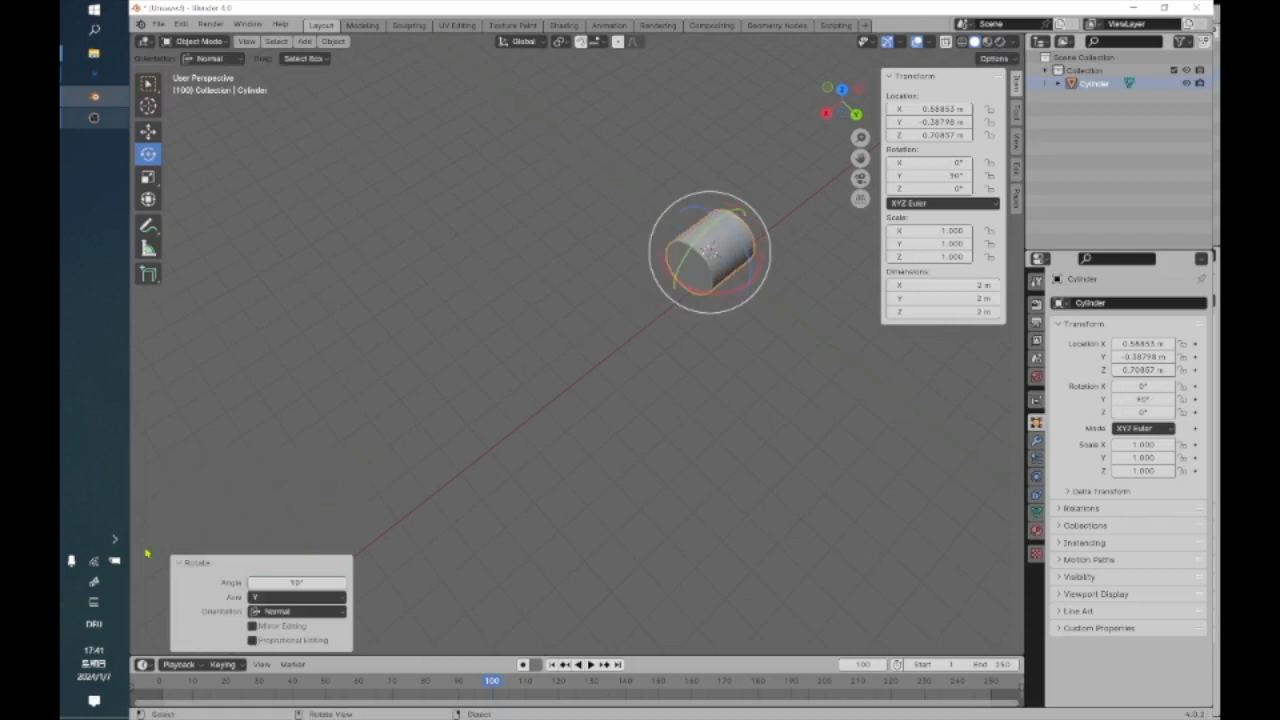
Stretch the cylinder lengthwise along the global X axis by a scale factor of about 5.85 and deselect it
scroll(797, 263, "up", 5)
middle_click_drag(797, 264, 64, 161, "shift")
left_click(148, 176)
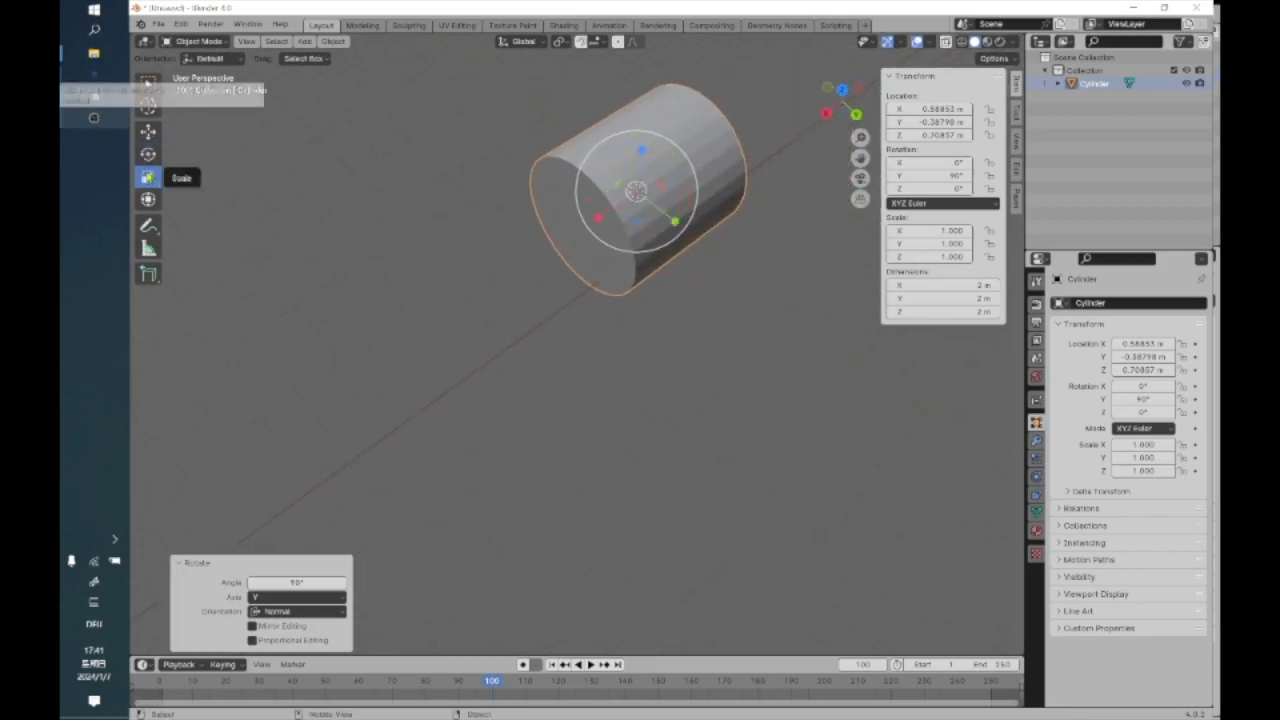
left_click_drag(603, 223, 380, 328)
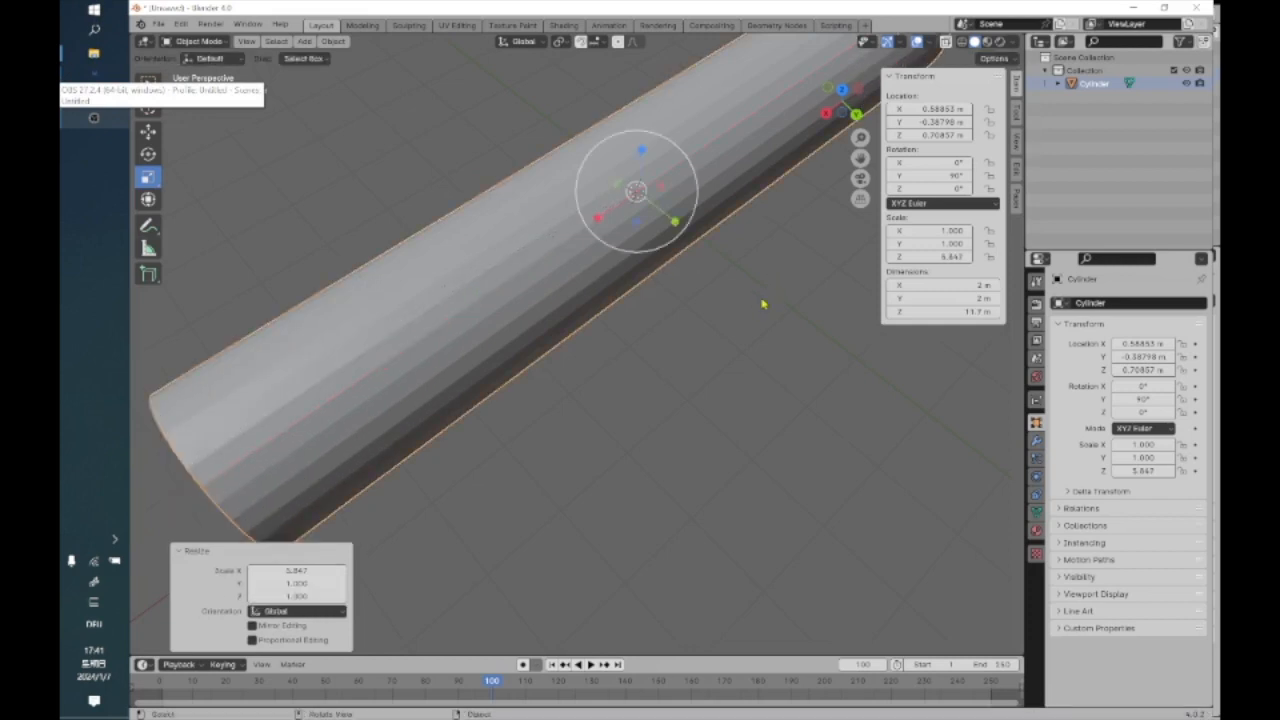
left_click(762, 304)
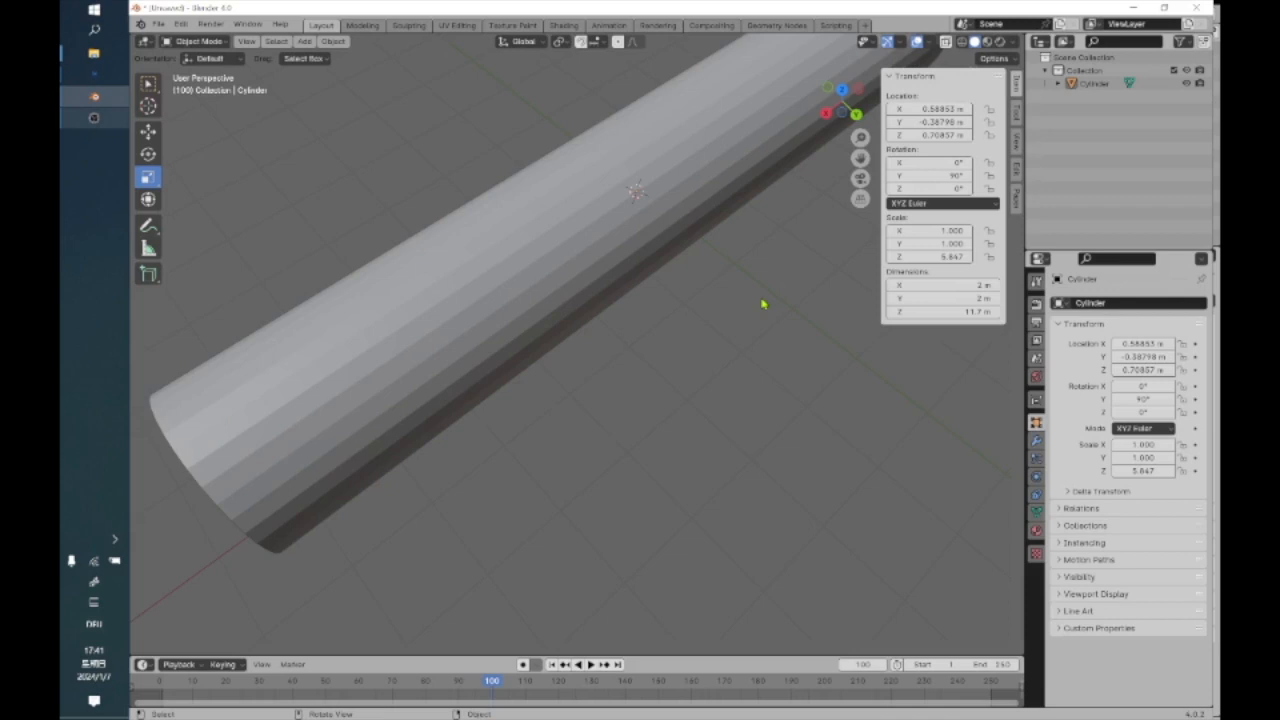
Put the stretched cylinder into Edit Mode and activate the Bisect tool
middle_click_drag(646, 408, 486, 309)
middle_click_drag(523, 357, 552, 339)
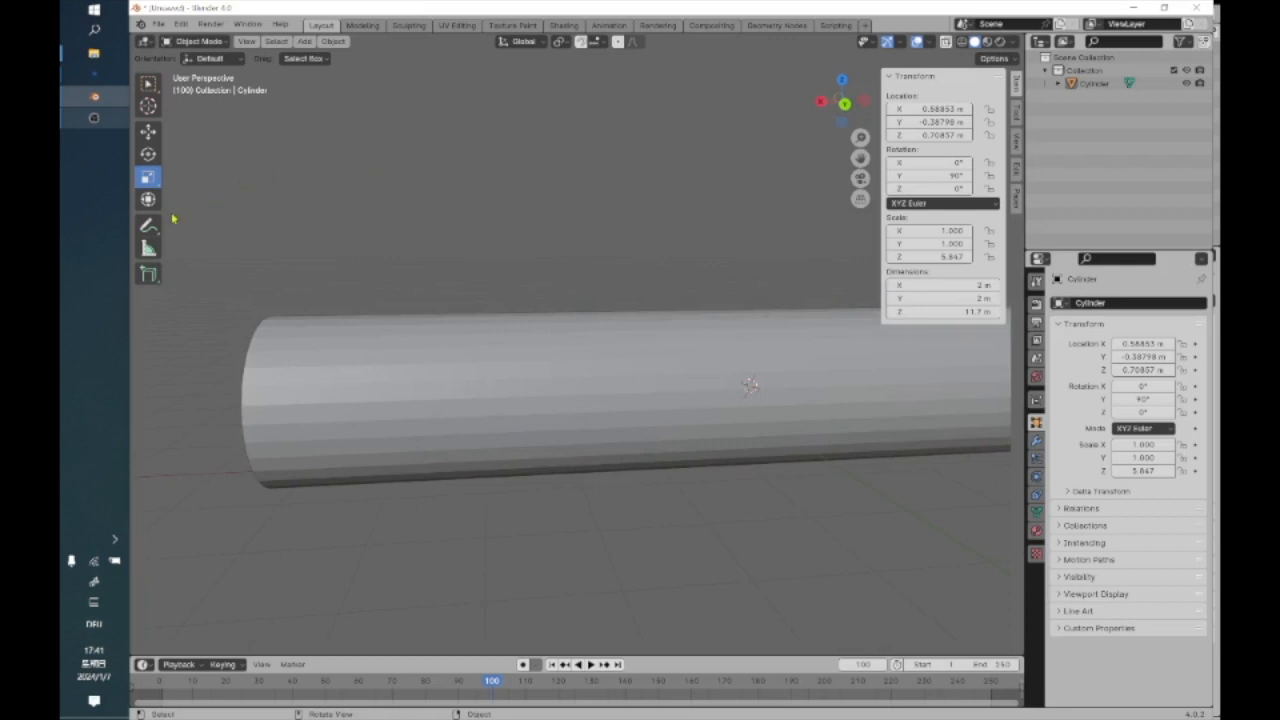
left_click(198, 41)
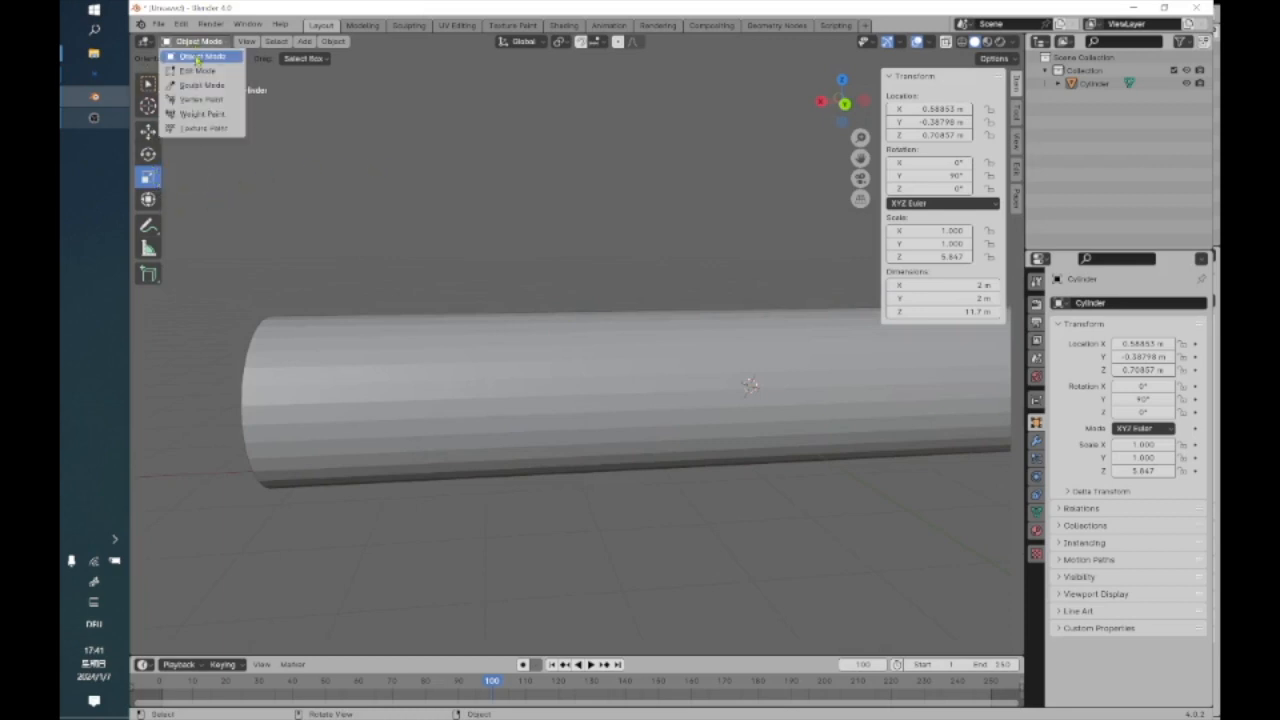
left_click(199, 72)
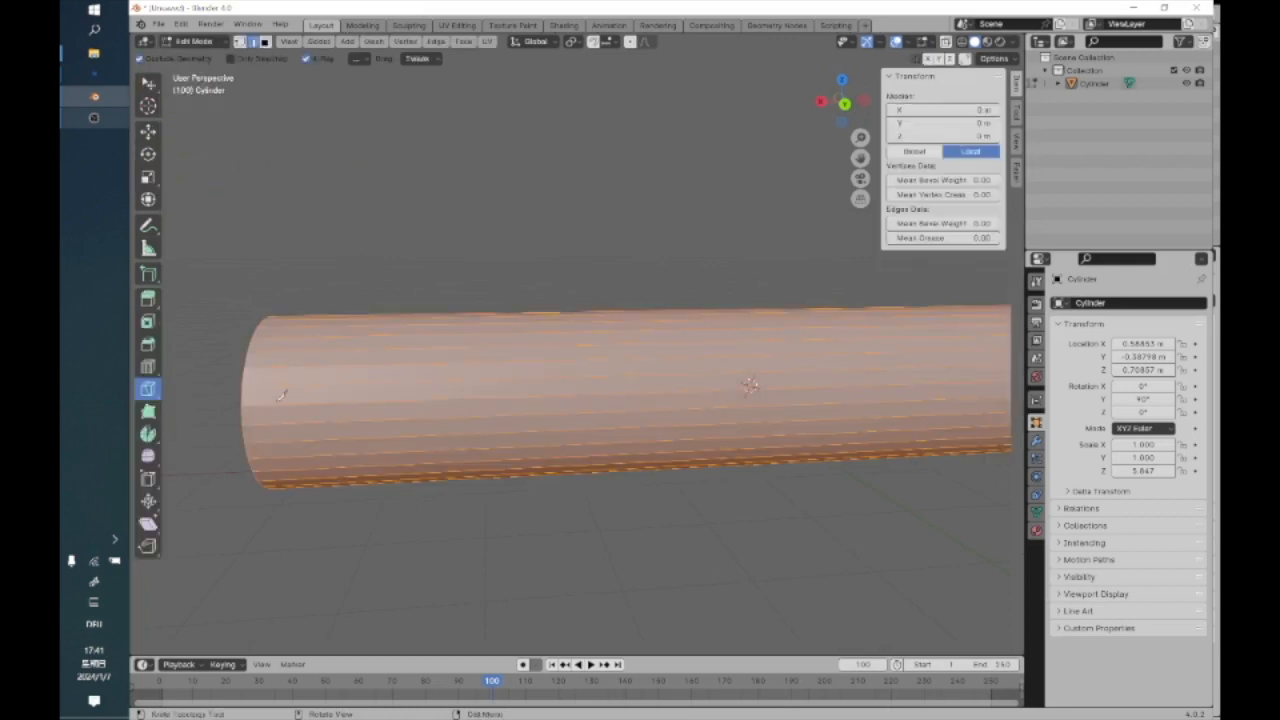
left_click(148, 389)
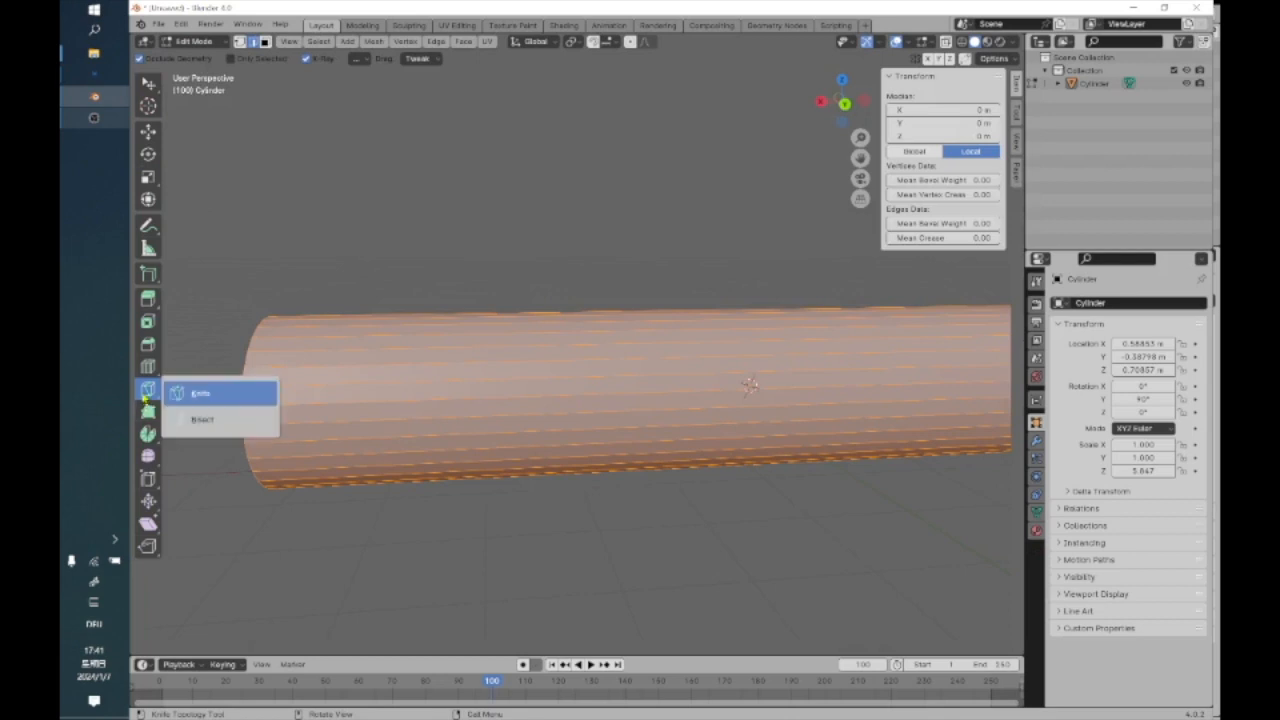
left_click(200, 420)
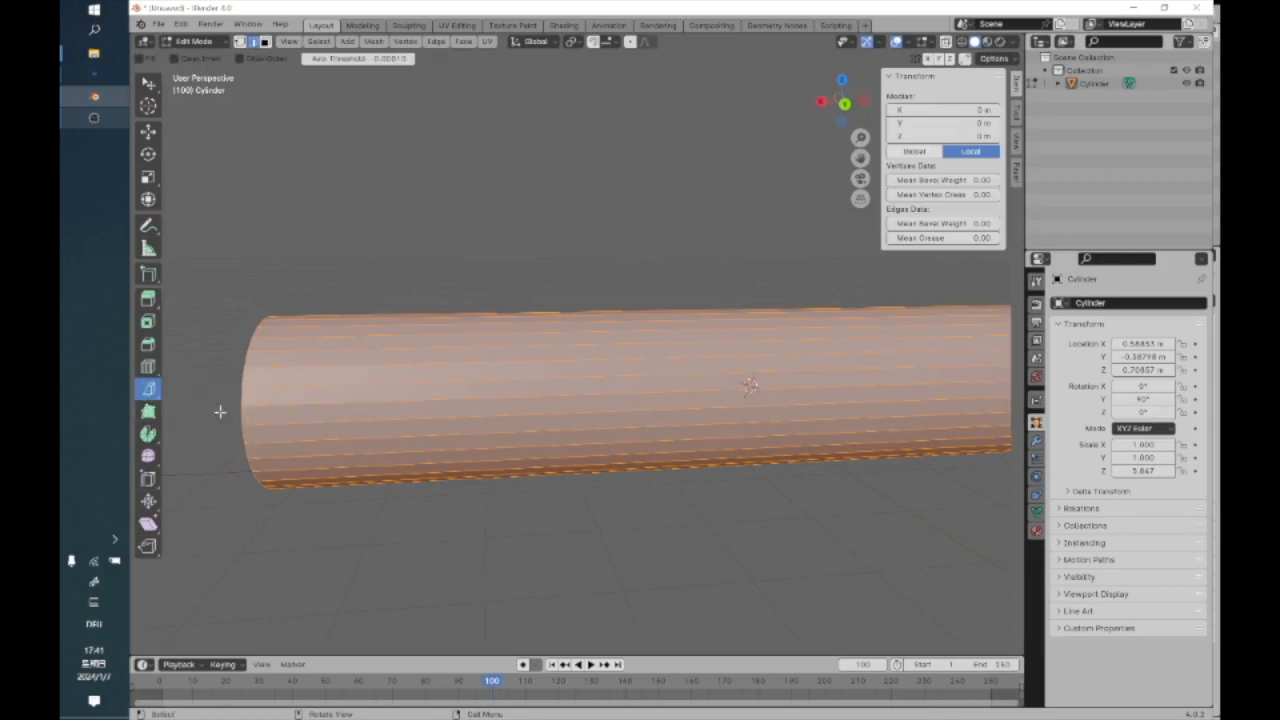
Try to bisect the cylinder with a freehand cutting plane near its end
left_click(517, 293)
left_click_drag(500, 274, 512, 503)
left_click_drag(518, 556, 689, 546)
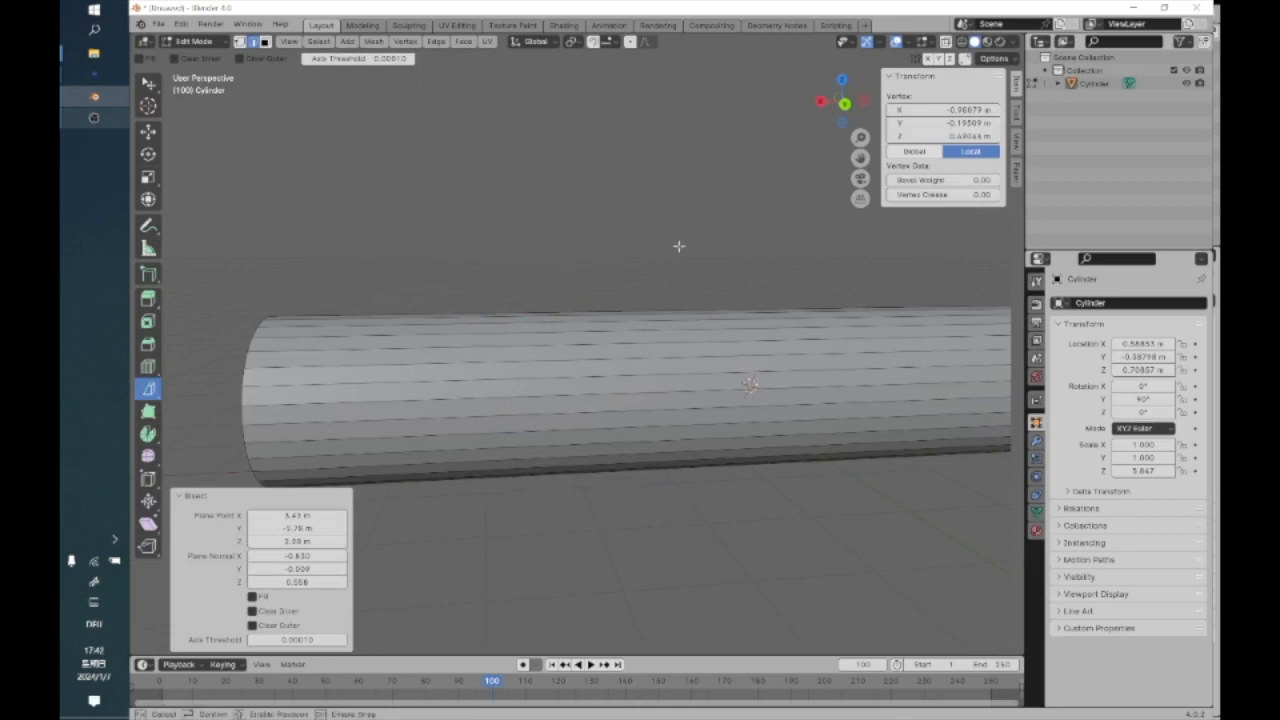
left_click_drag(589, 544, 539, 497)
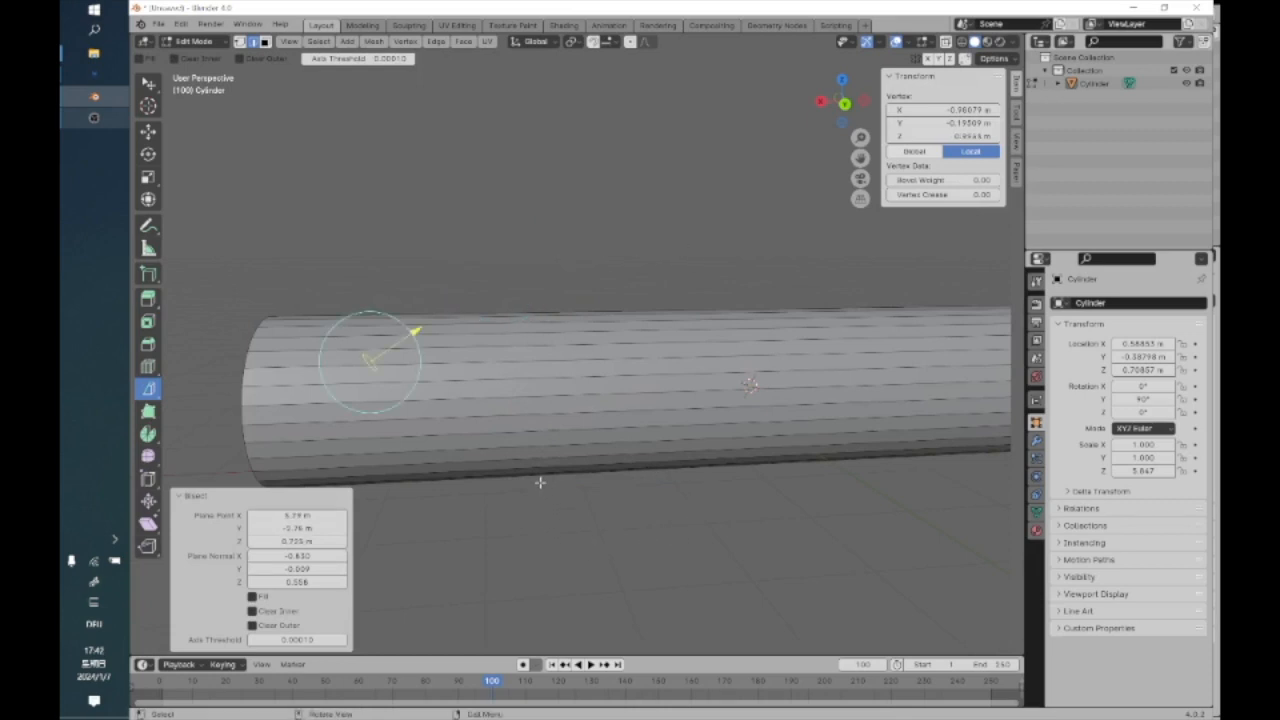
key("ctrl")
Select the entire cylinder mesh and bisect it with a slanted cut line drawn across it near one end
left_click(318, 41)
left_click(328, 57)
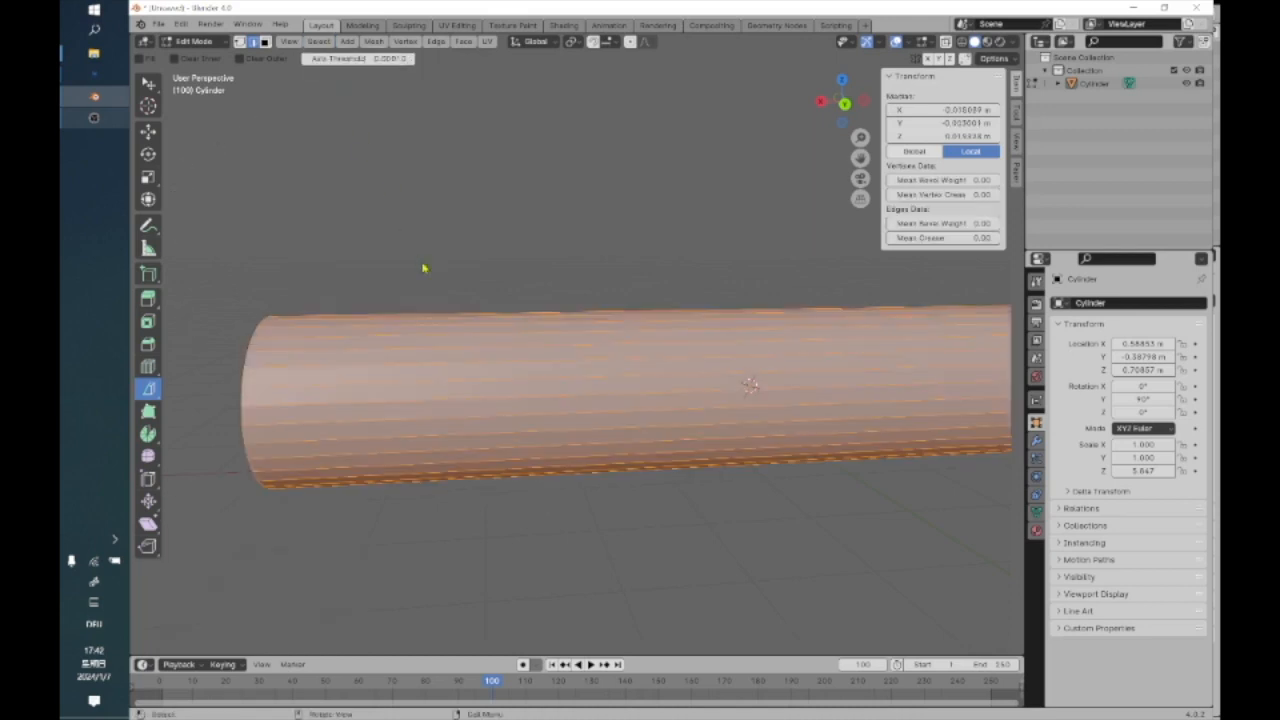
left_click_drag(428, 270, 467, 393)
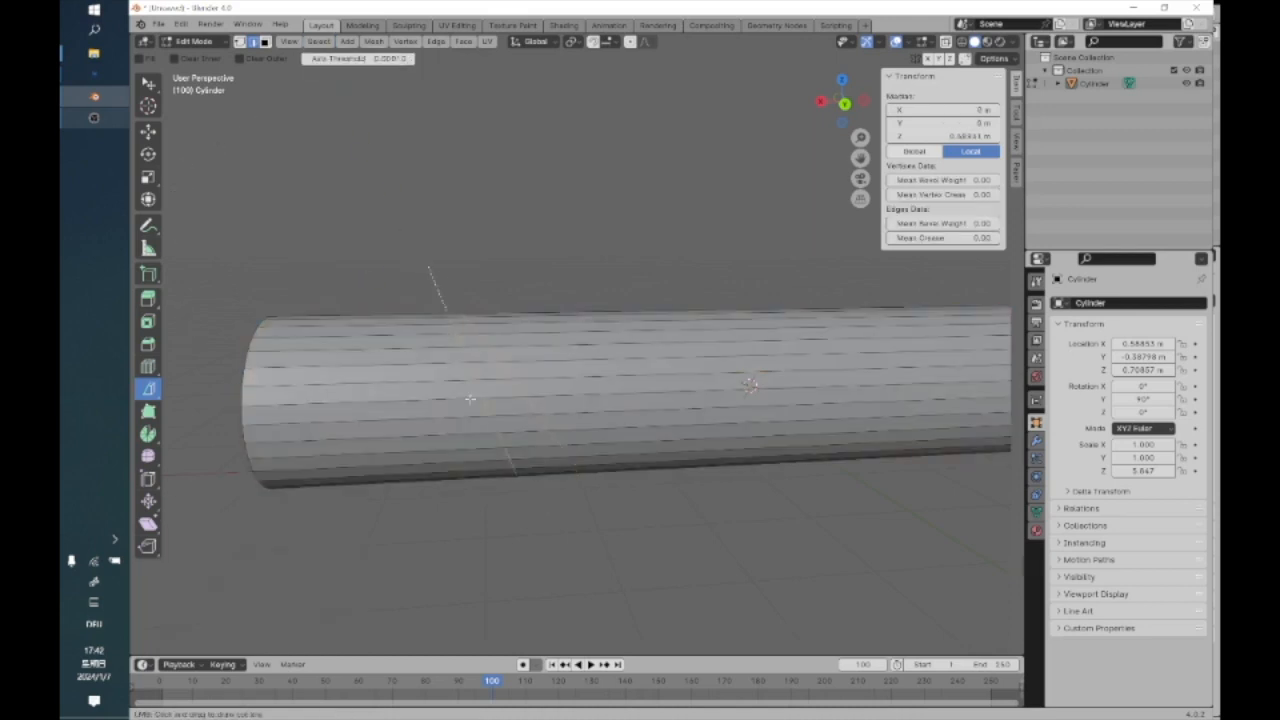
left_click_drag(509, 518, 519, 533)
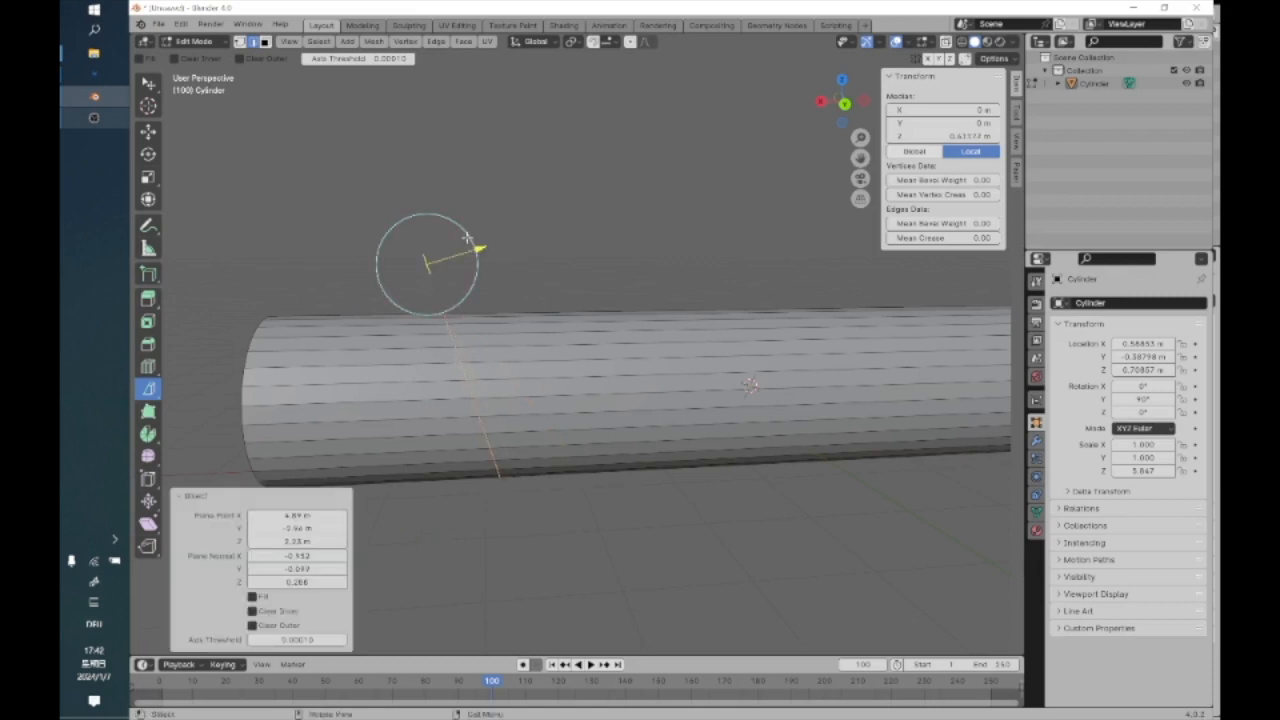
Rotate and shift the bisect plane to slant the cut the other way, with a normal of about -0.934, 0, -0.357
left_click_drag(466, 234, 475, 243)
left_click_drag(465, 230, 532, 259)
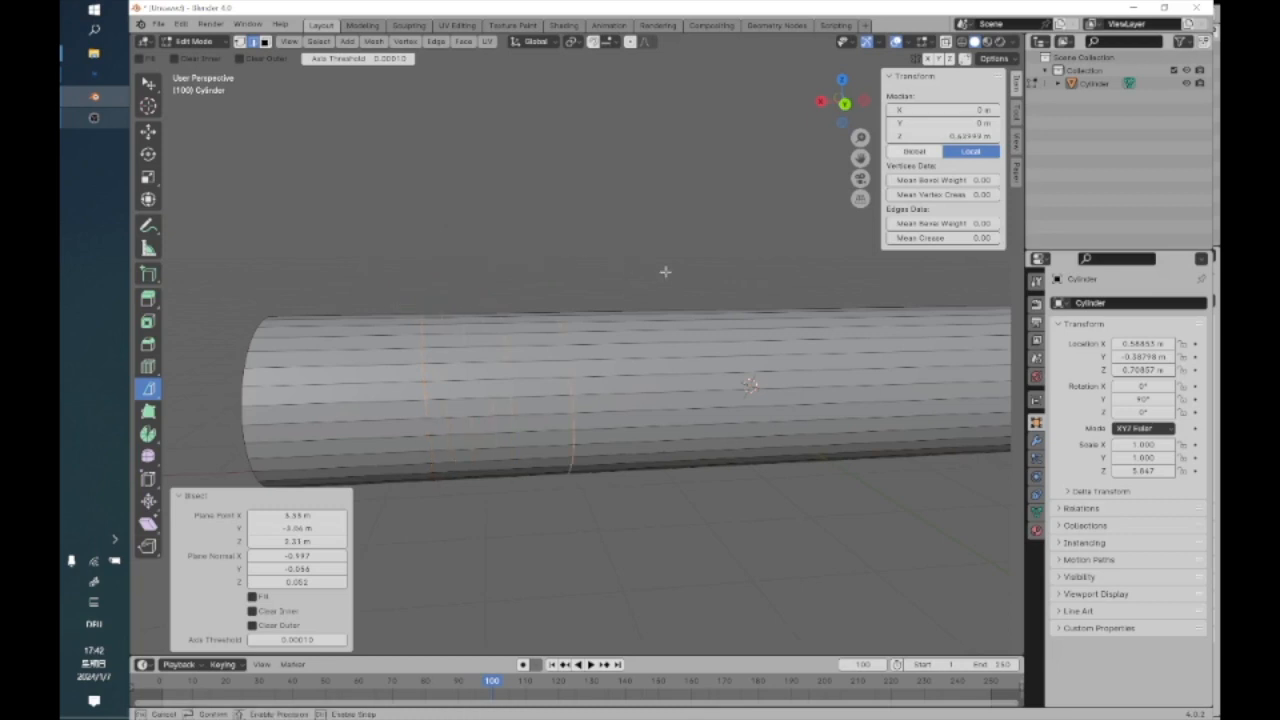
left_click_drag(773, 284, 768, 297)
left_click_drag(777, 245, 579, 230)
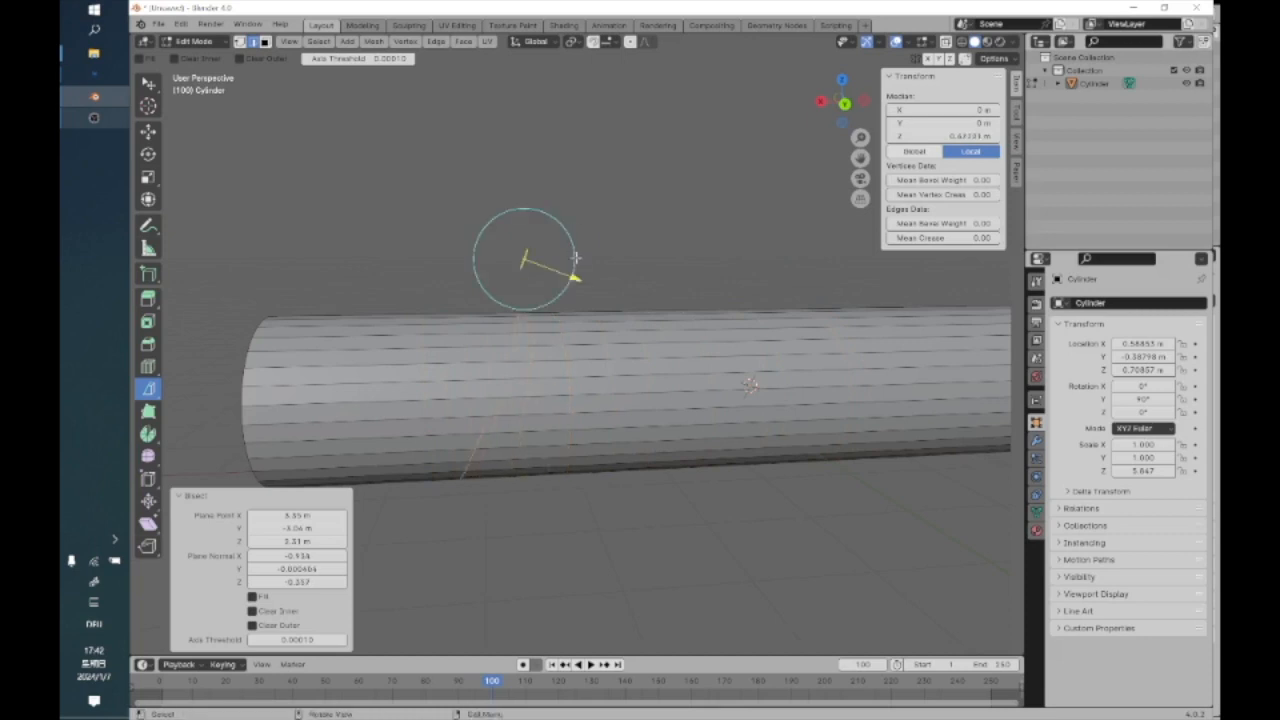
middle_click_drag(579, 230, 690, 311)
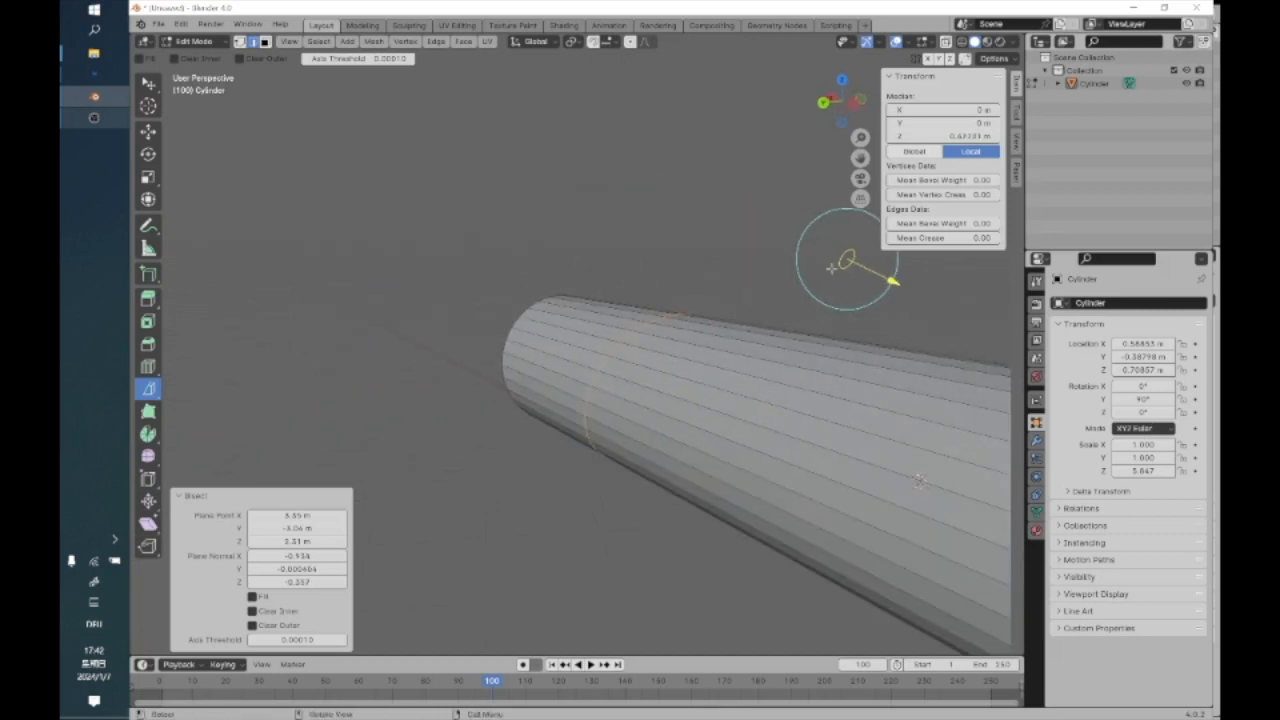
left_click_drag(845, 260, 853, 265)
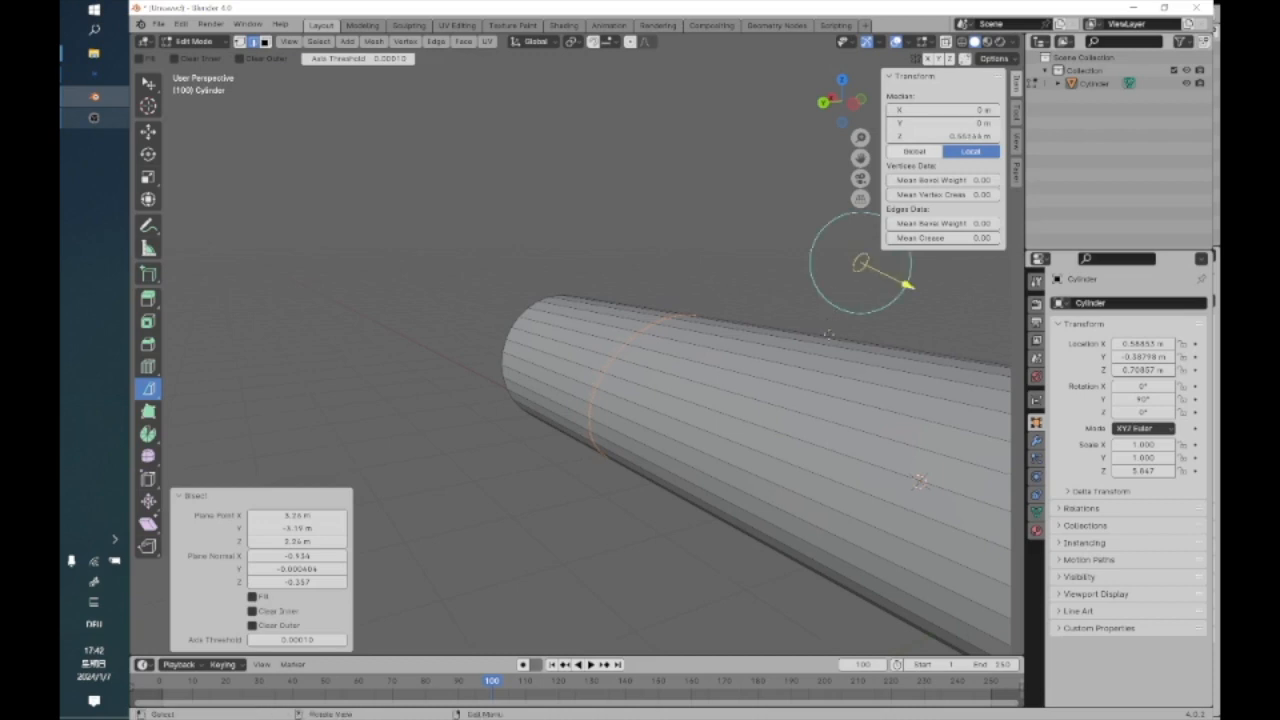
middle_click_drag(775, 428, 775, 380)
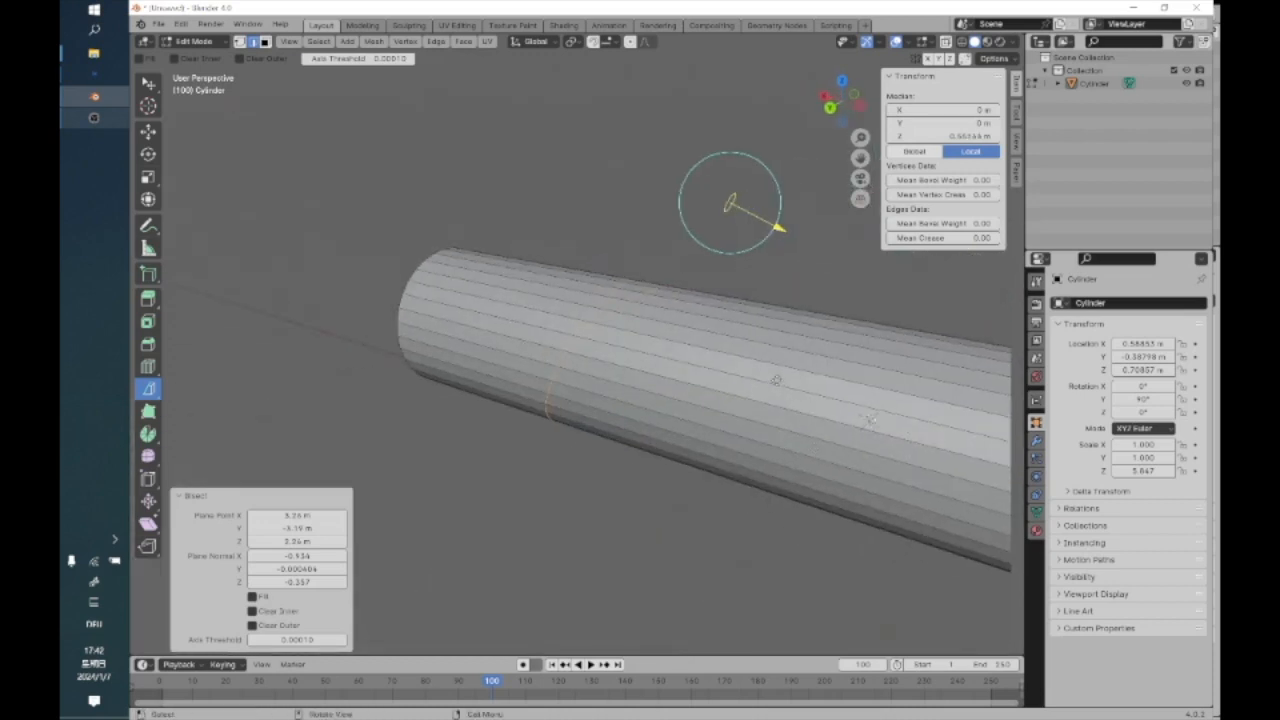
left_click(581, 236)
Activate Circle Select in face selection mode and clear the current mesh selection
middle_click_drag(581, 236, 499, 360)
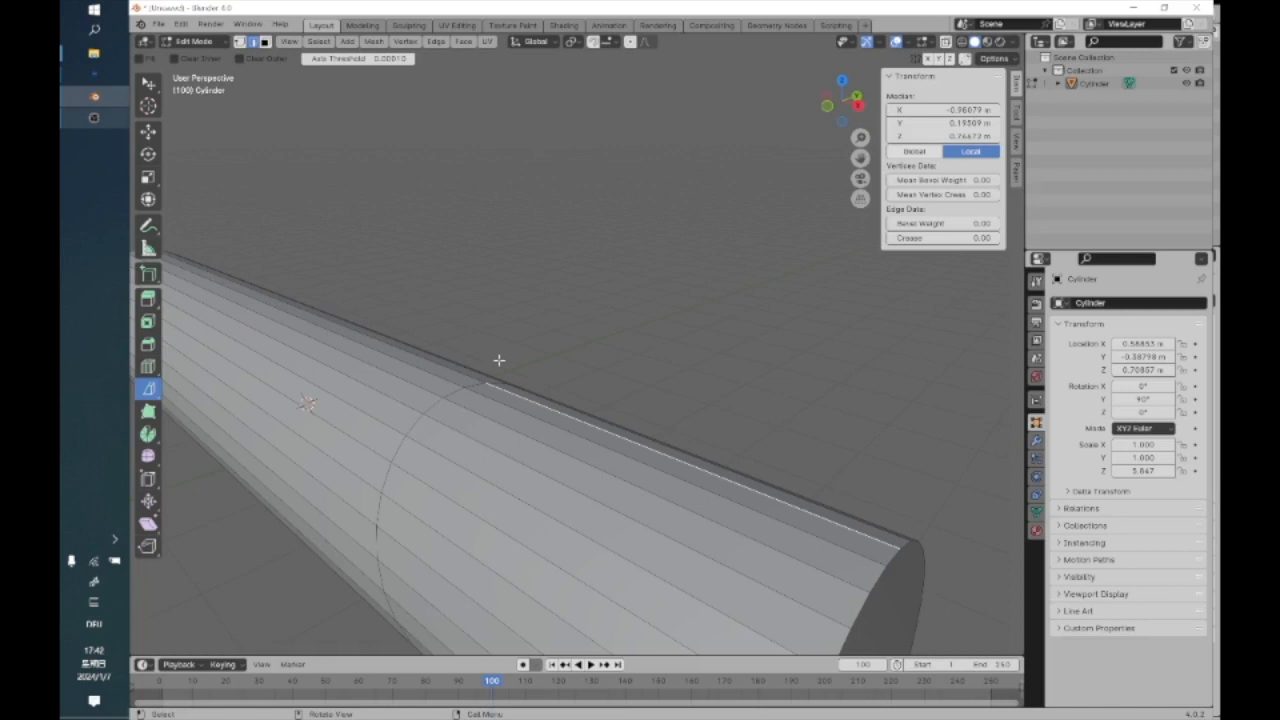
middle_click_drag(513, 348, 485, 342)
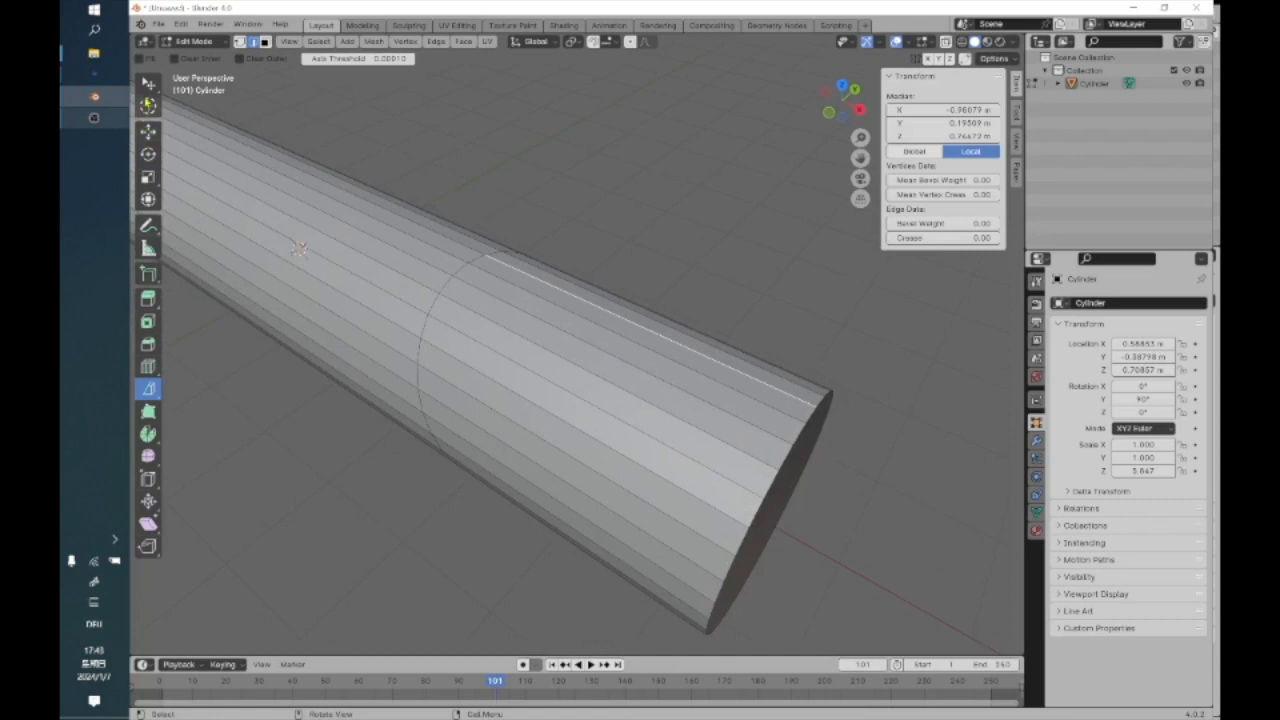
left_click(148, 106)
left_click(148, 84)
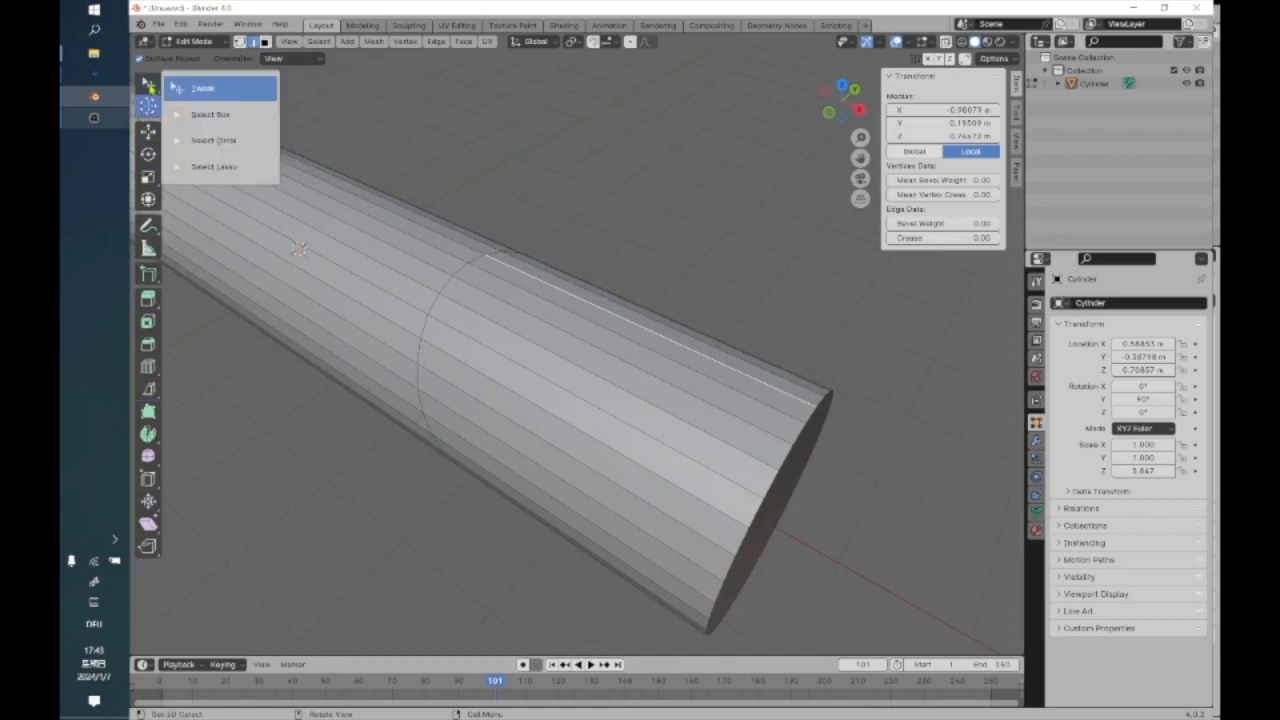
left_click(205, 140)
key("alt+a")
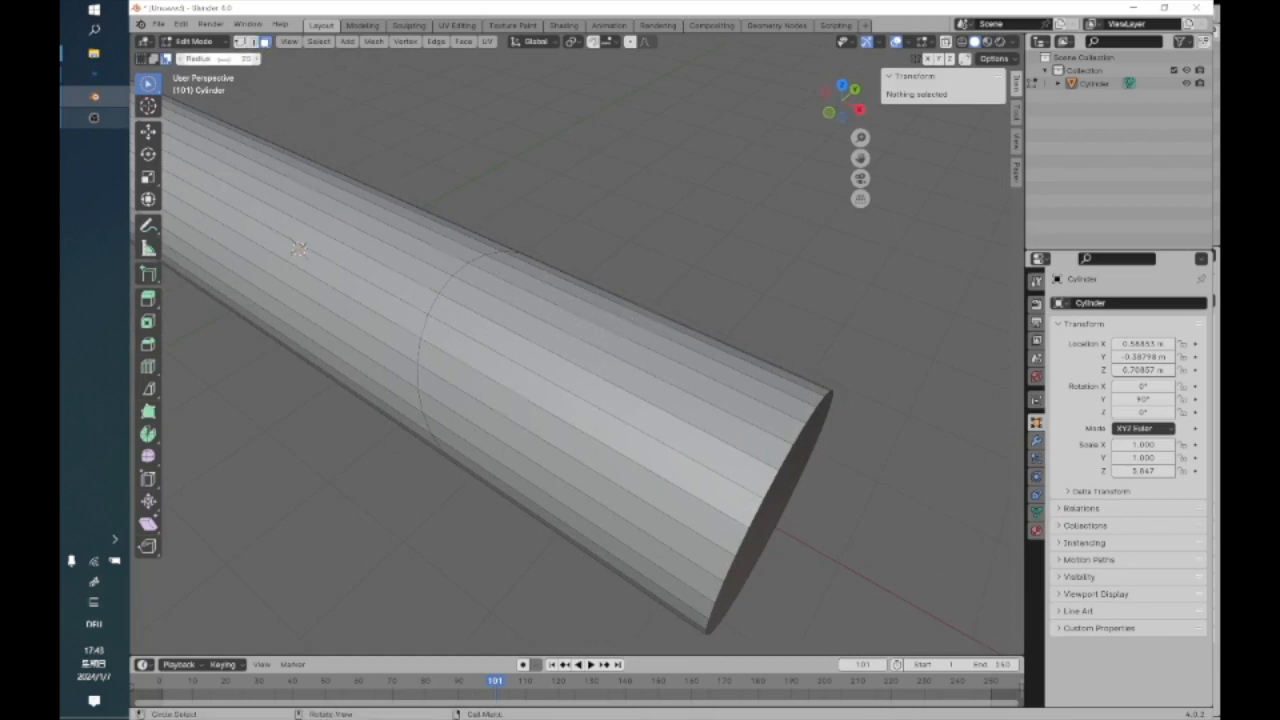
mouse_move(423, 286)
middle_mouse_down()
mouse_move(386, 286)
mouse_move(359, 256)
mouse_move(371, 277)
mouse_move(400, 277)
middle_mouse_up()
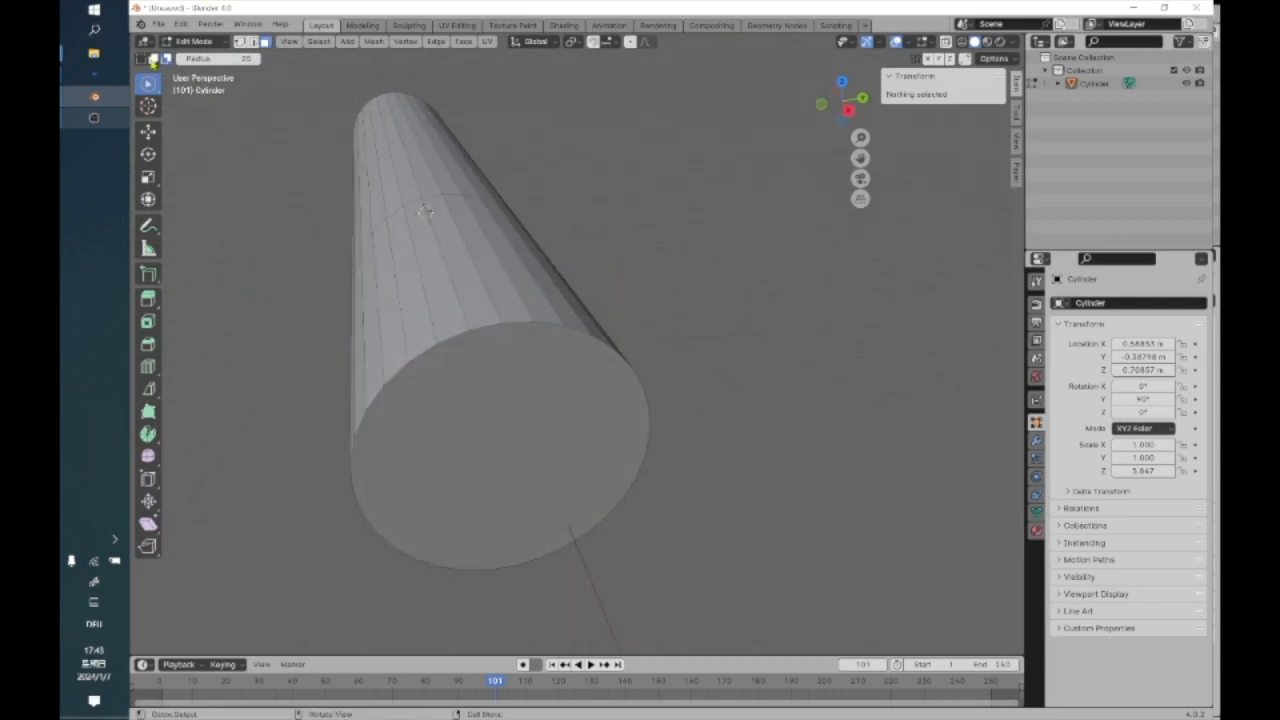
Select all side and cap faces of the end section beyond the bisect cut and delete them
mouse_move(371, 309)
left_mouse_down()
mouse_move(420, 275)
mouse_move(608, 320)
mouse_move(601, 432)
left_mouse_up()
left_click_drag(410, 428, 414, 393)
middle_click_drag(400, 383, 494, 340)
mouse_move(580, 208)
left_mouse_down()
mouse_move(646, 314)
mouse_move(634, 169)
mouse_move(669, 354)
mouse_move(769, 400)
left_mouse_up()
mouse_move(723, 391)
middle_mouse_down()
mouse_move(569, 337)
mouse_move(580, 346)
middle_mouse_up()
mouse_move(440, 182)
left_mouse_down()
mouse_move(371, 288)
mouse_move(298, 315)
mouse_move(402, 175)
left_mouse_up()
middle_click_drag(402, 175, 443, 306)
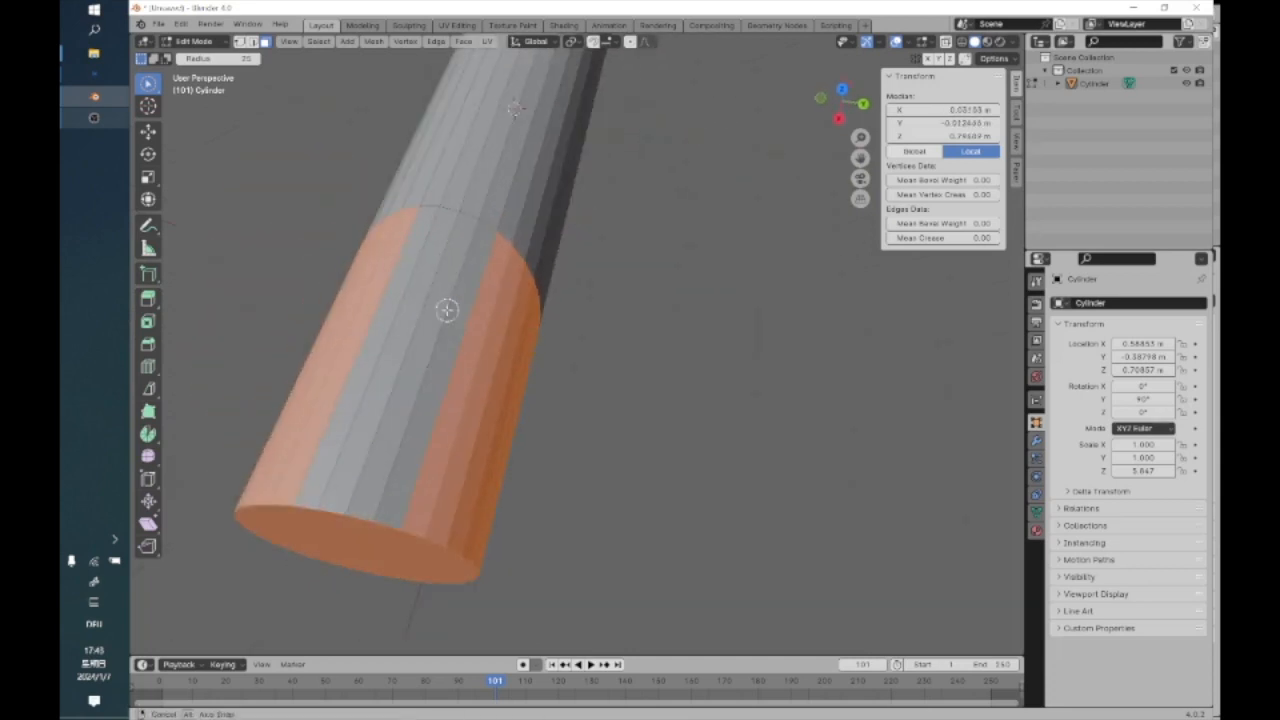
middle_click_drag(477, 380, 491, 343)
right_click(571, 346)
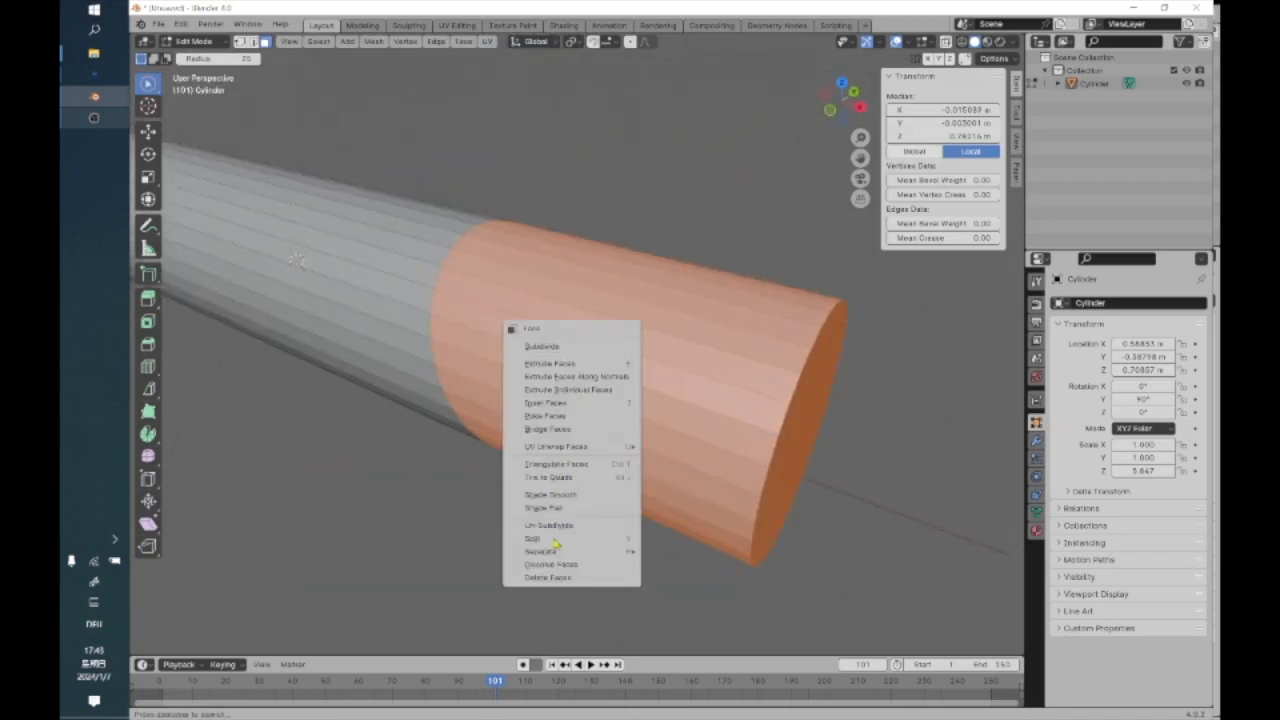
left_click(557, 577)
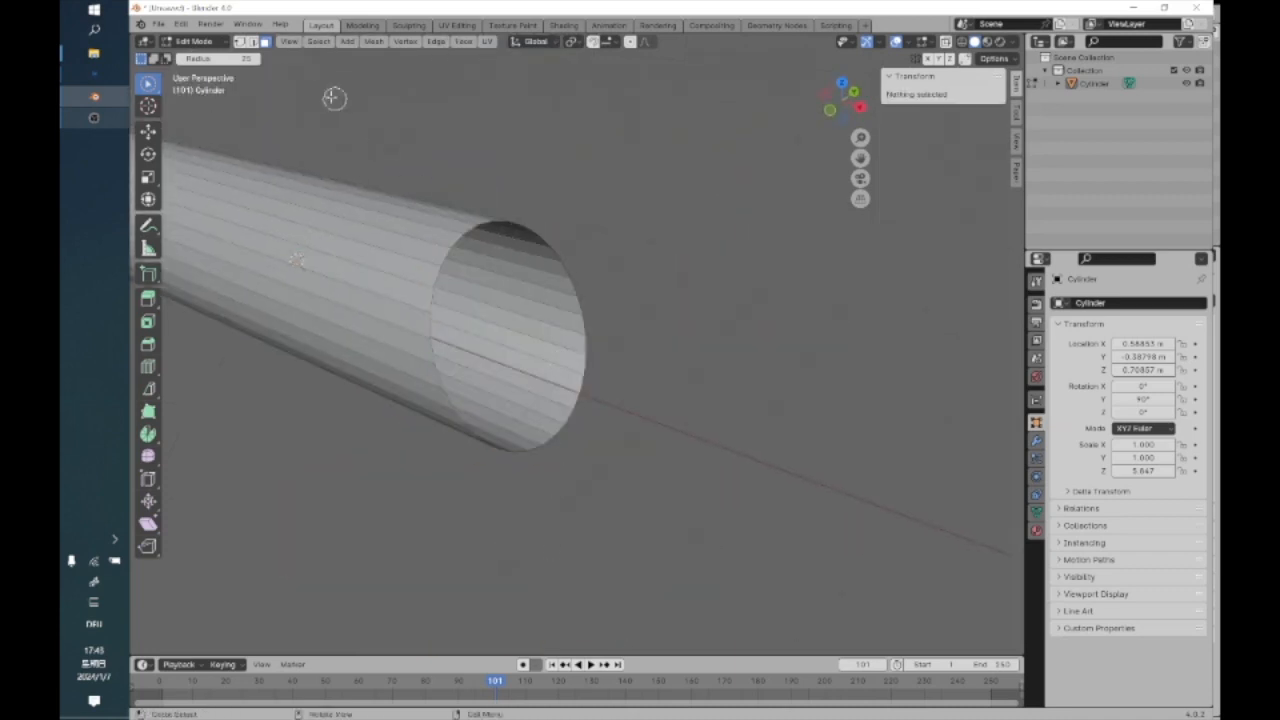
In edge selection mode, select the edge loop around the cylinder's open slanted rim and fill it with a new face
left_click(318, 41)
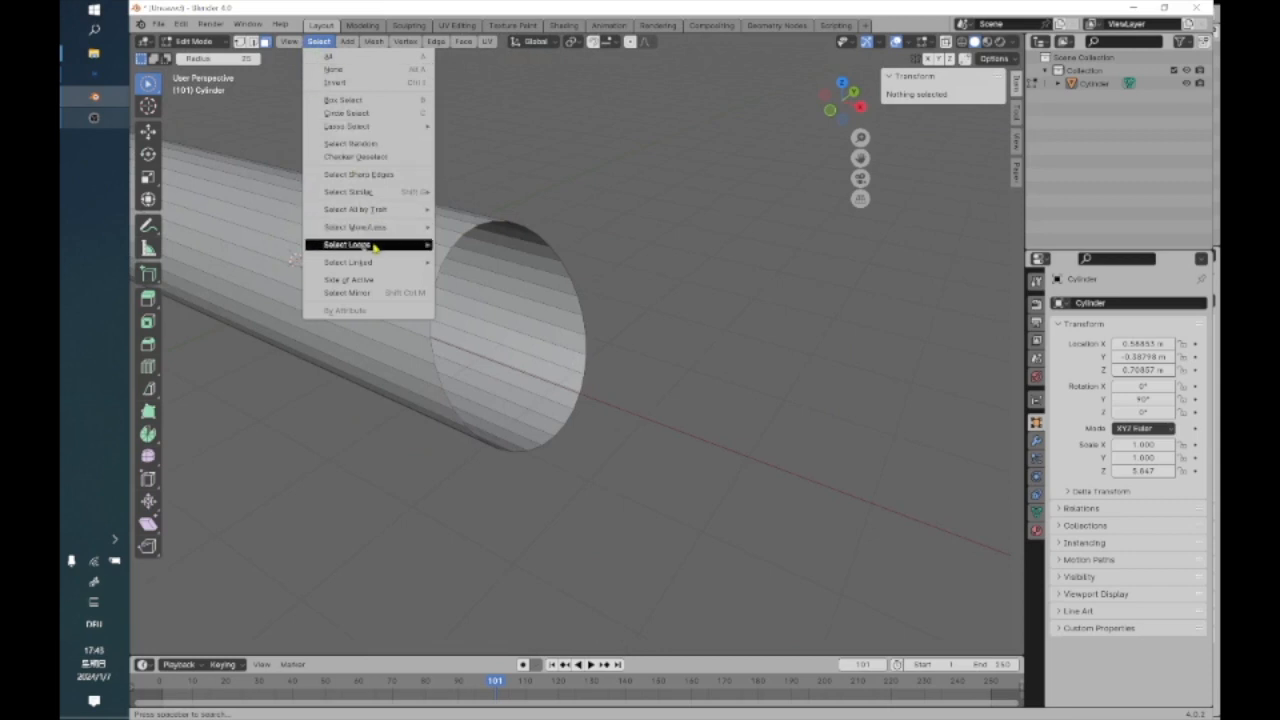
mouse_move(372, 245)
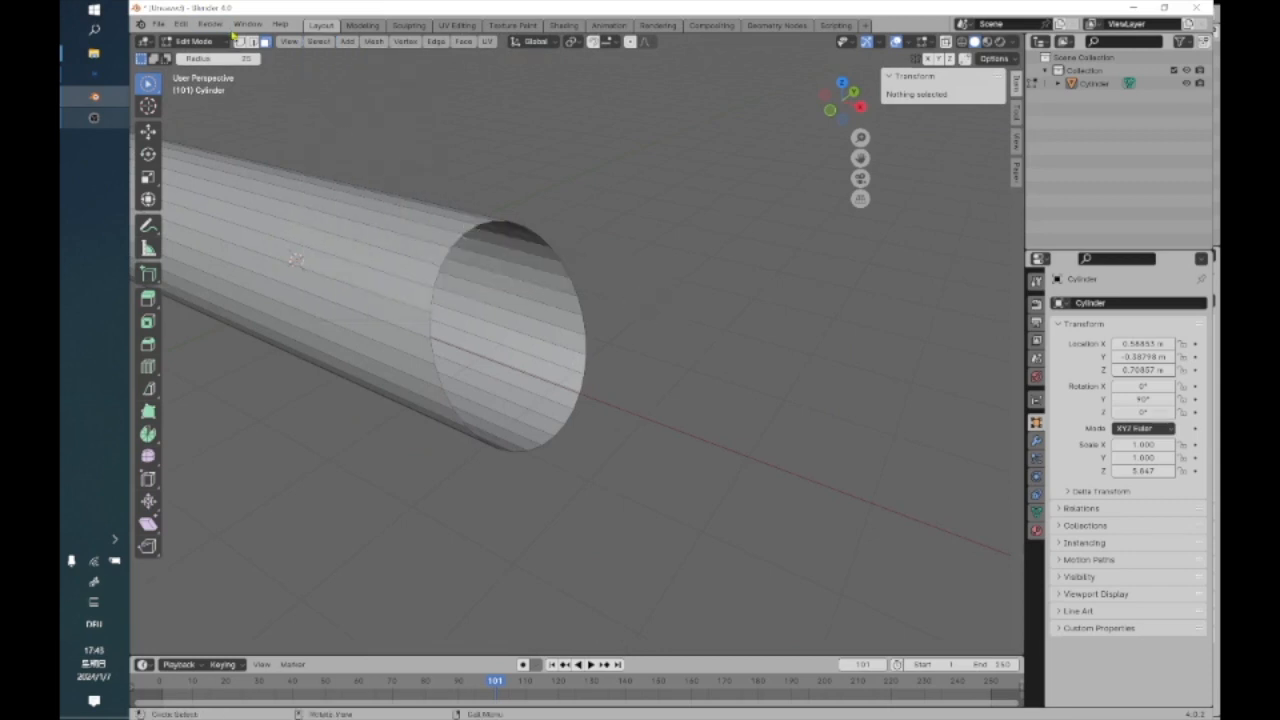
left_click(465, 228)
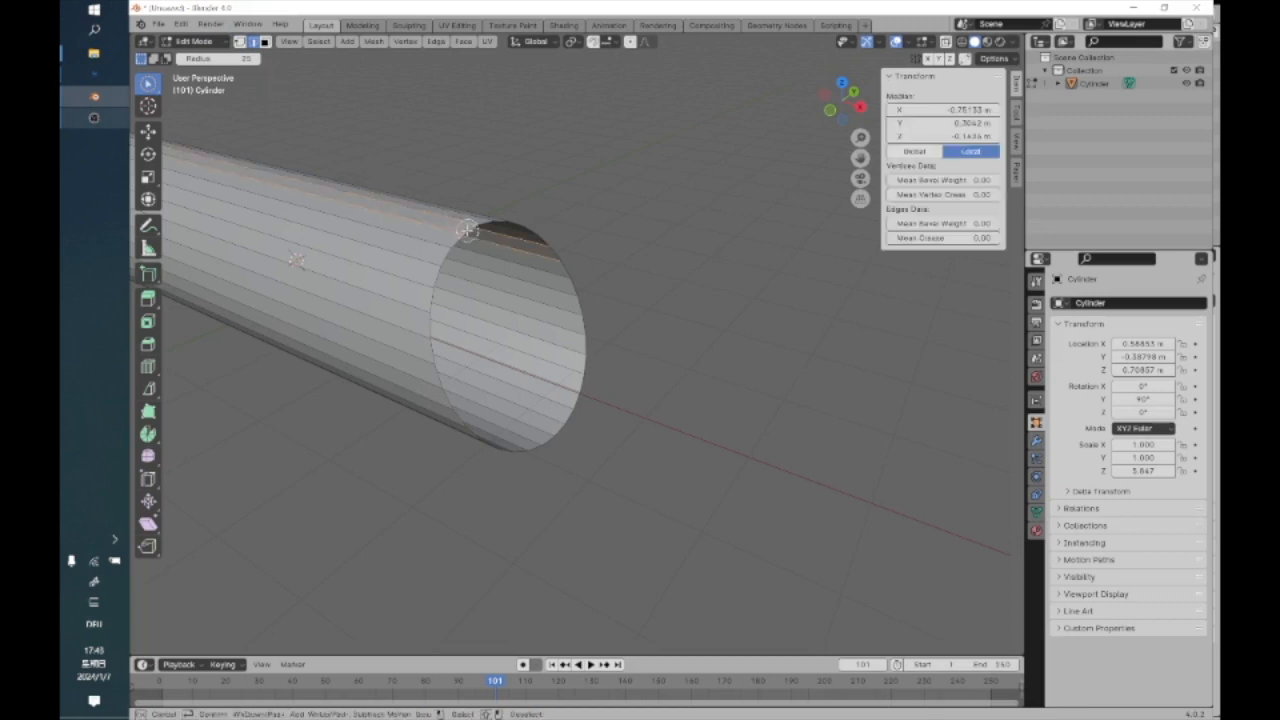
left_click(628, 305)
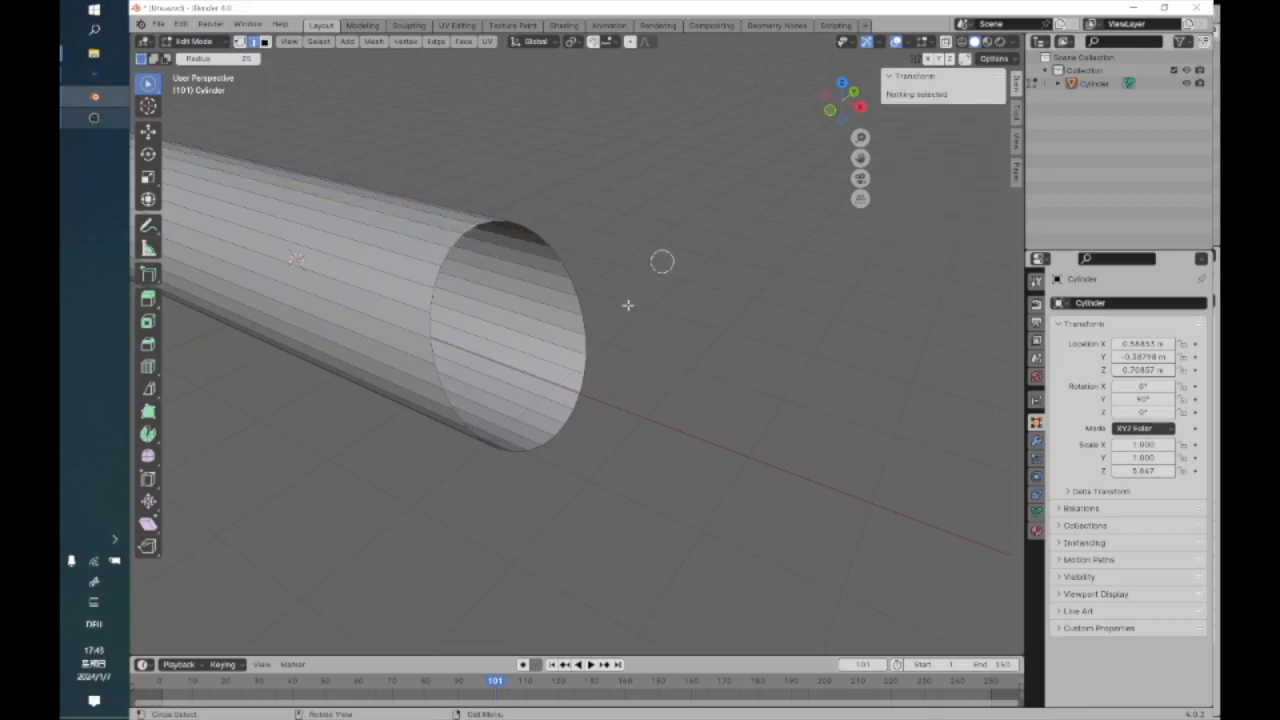
left_click(594, 343)
left_click(318, 43)
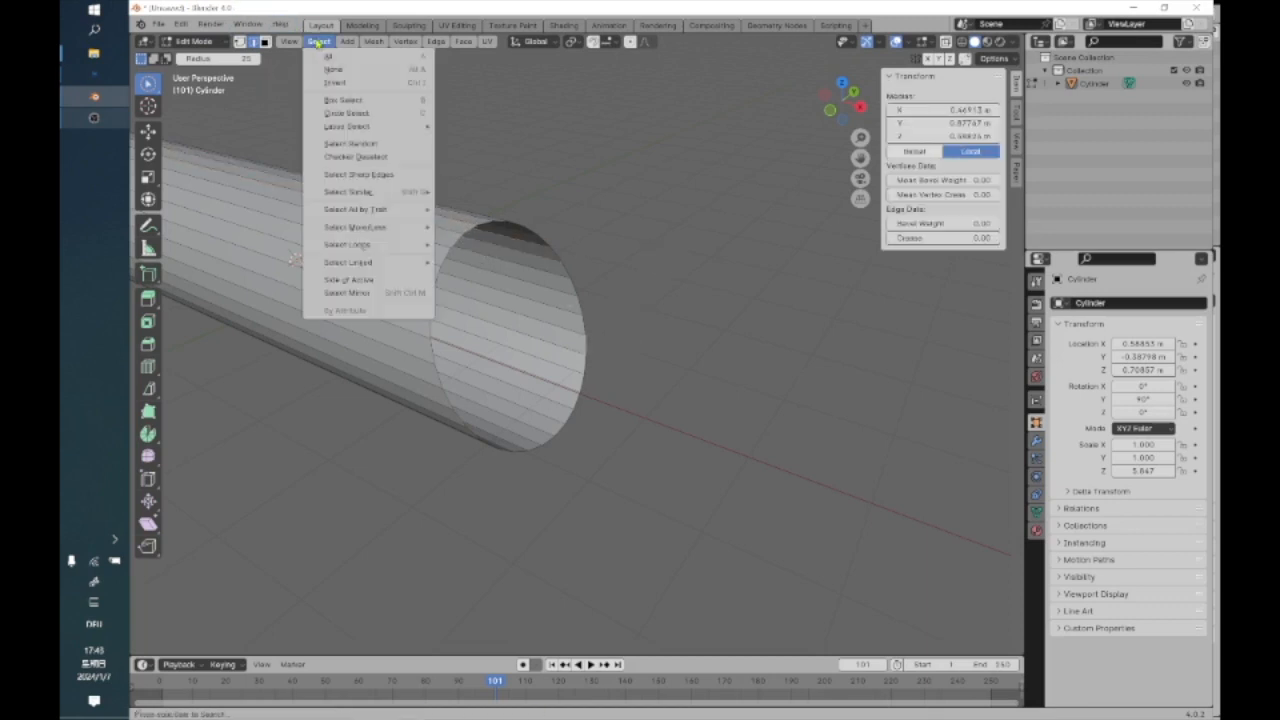
mouse_move(414, 244)
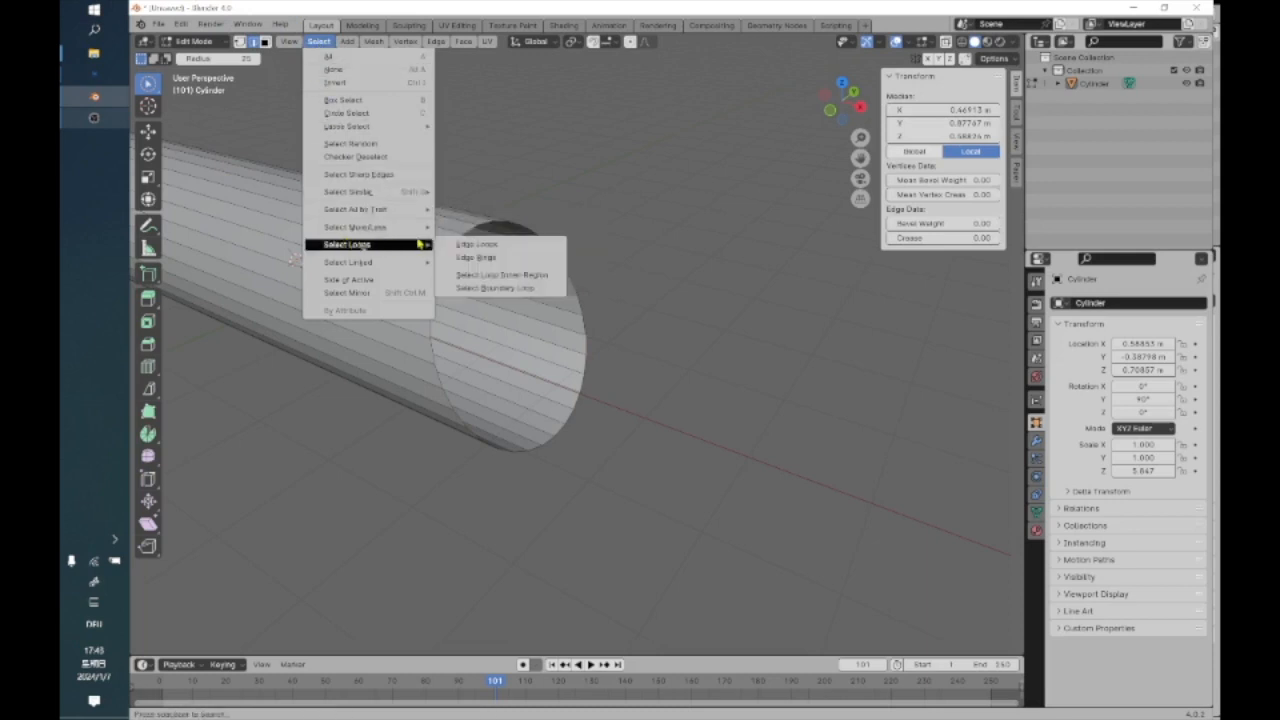
left_click(487, 248)
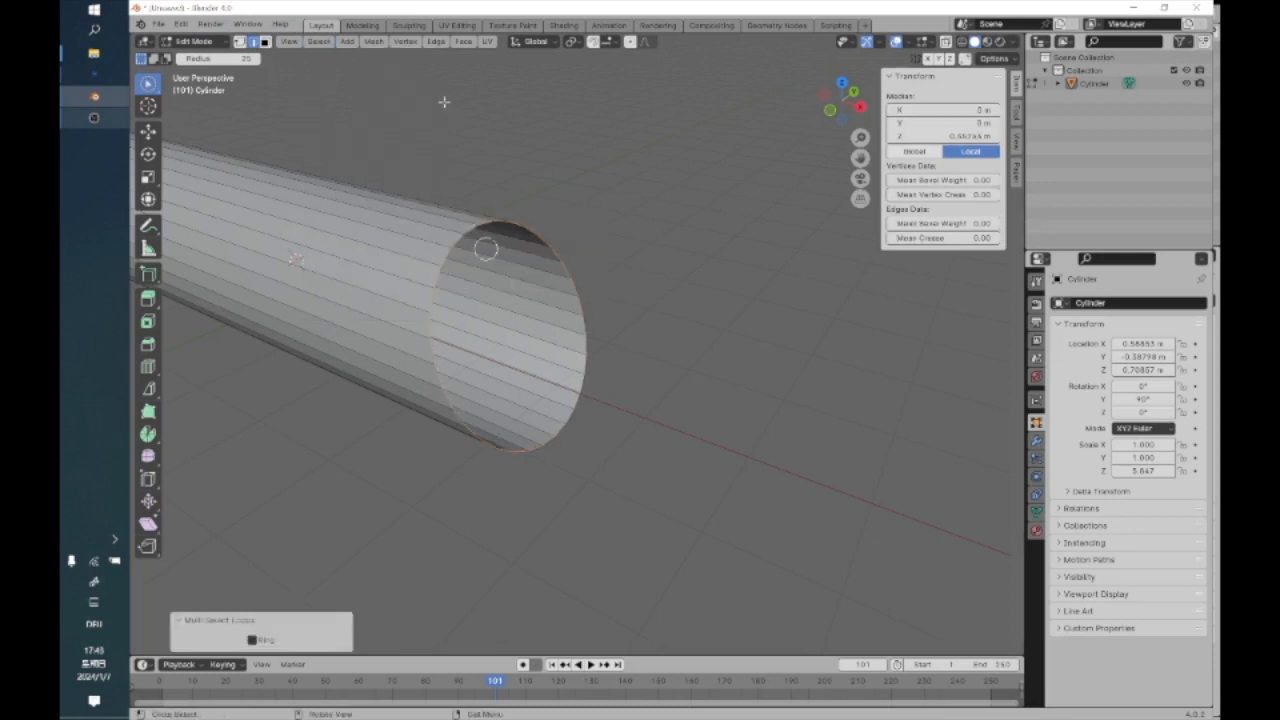
left_click(405, 41)
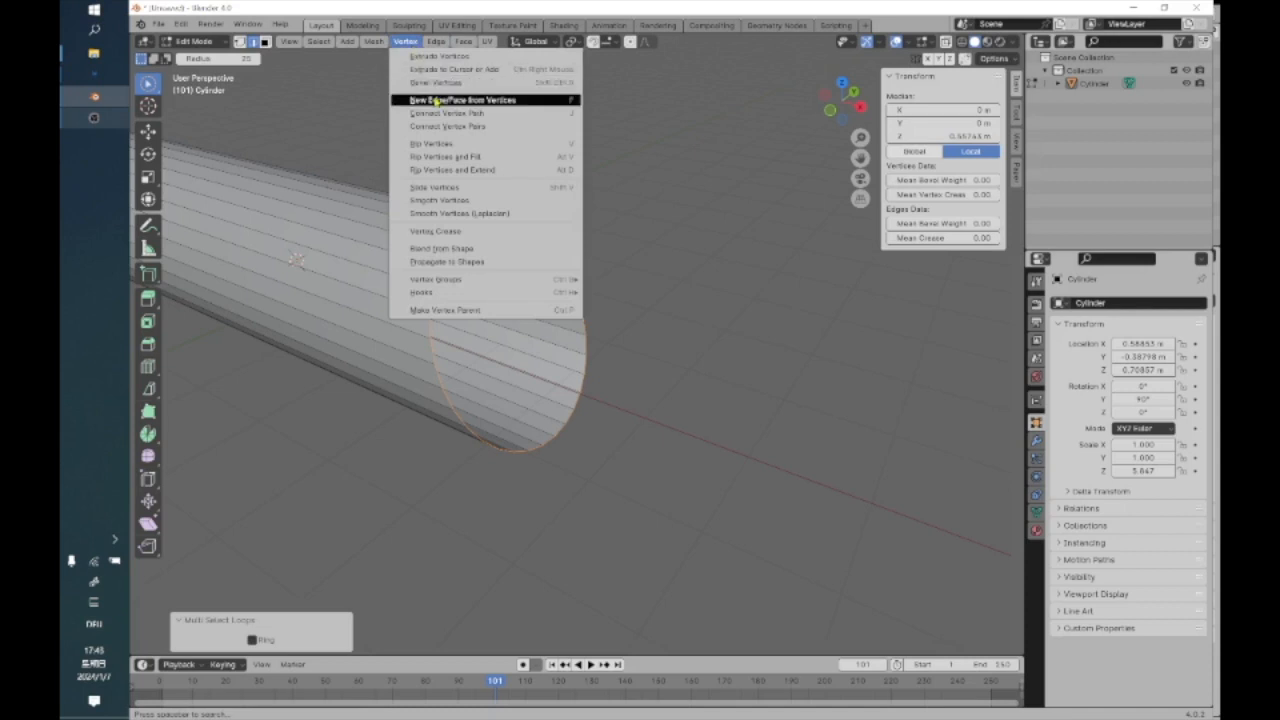
left_click(438, 100)
mouse_move(606, 318)
middle_mouse_down()
mouse_move(674, 294)
mouse_move(626, 304)
middle_mouse_up()
scroll(565, 290, "up", 1)
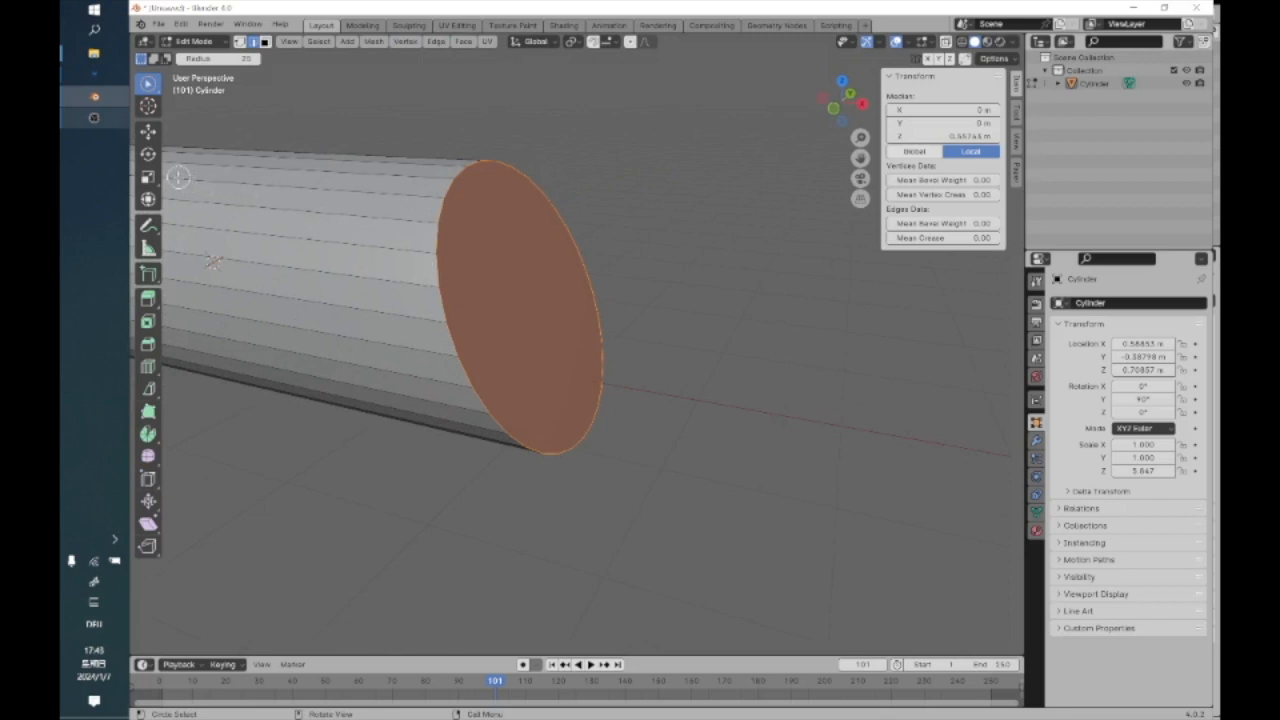
In vertex selection mode, select one vertex on the cap's near rim and move it along its normal X axis to notch the cylinder's end
left_click(240, 42)
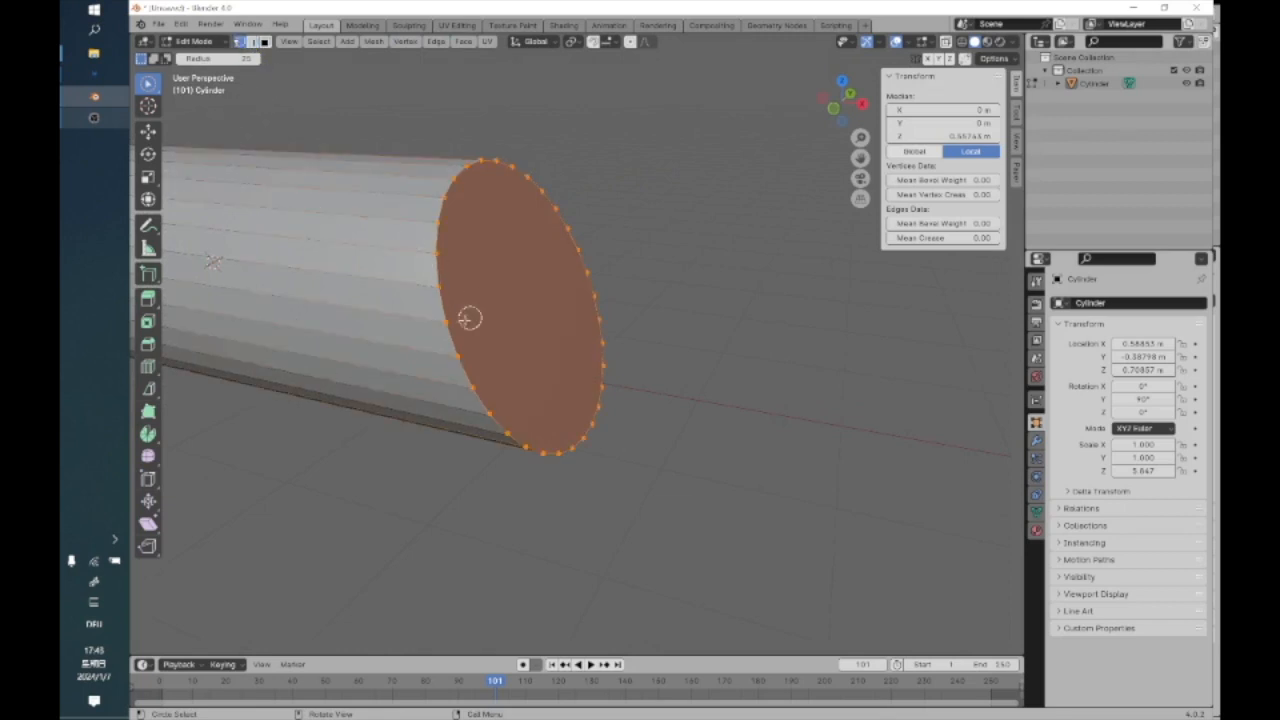
left_click(447, 322)
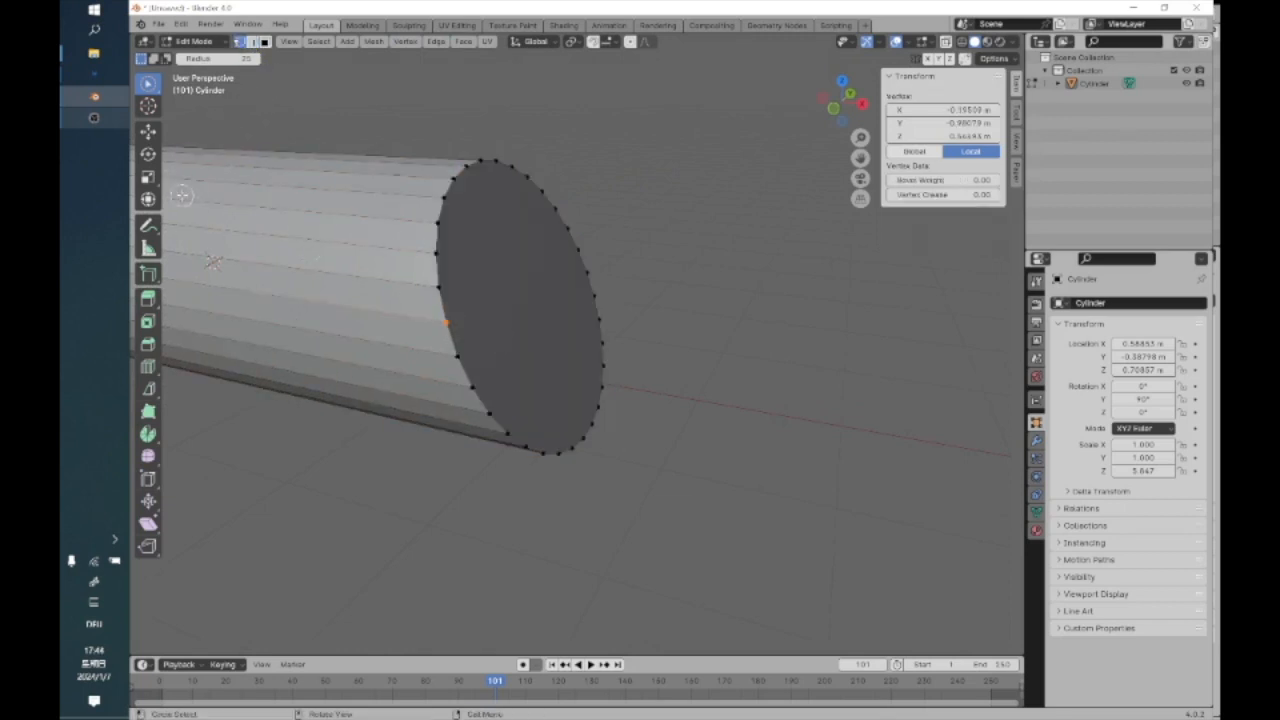
left_click(153, 134)
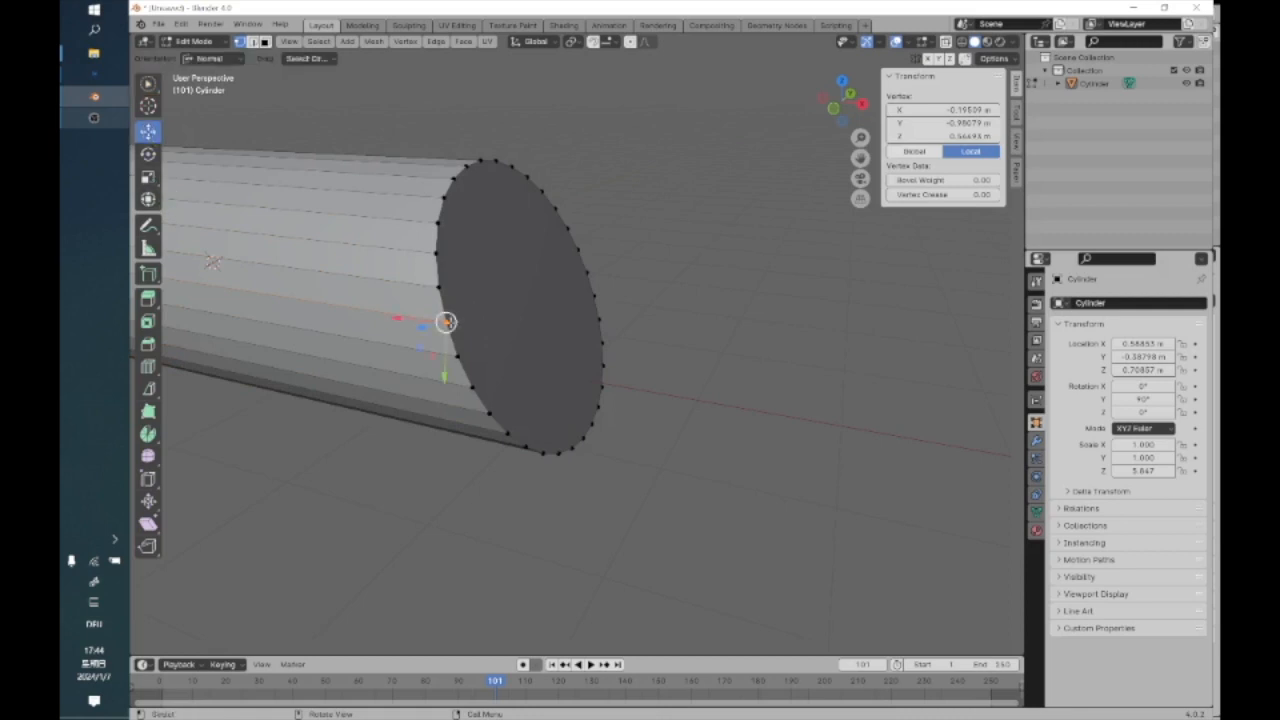
left_click_drag(396, 313, 589, 356)
Select only the single rim vertex on the opposite side of the slanted cap from the notched vertex
left_click(596, 298)
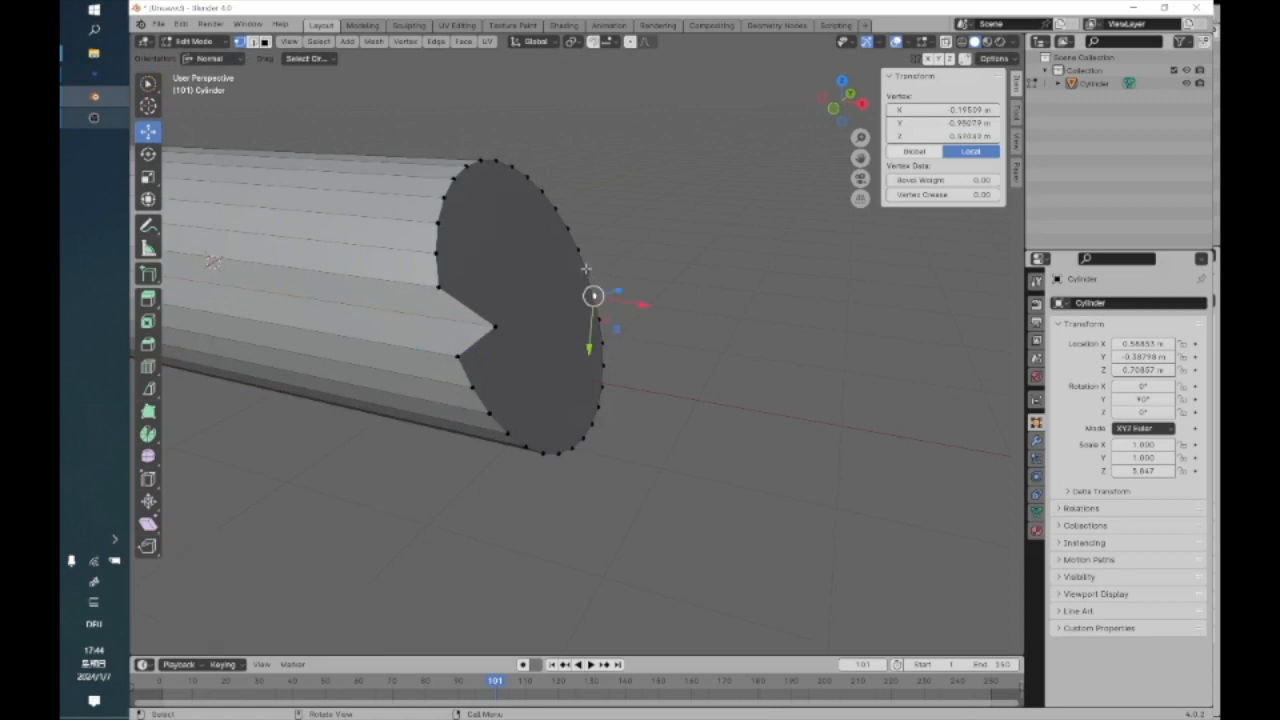
left_click(587, 272, "shift")
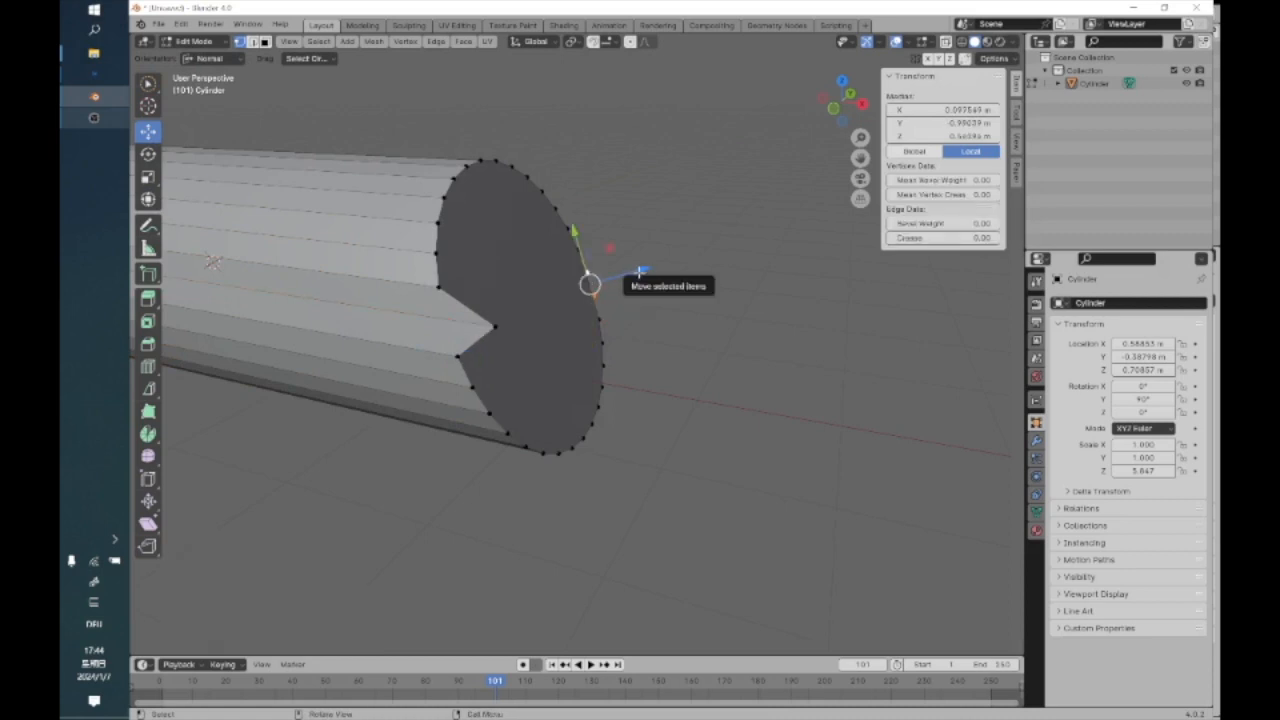
left_click(624, 292)
left_click(596, 294)
Try to move the selected rim vertex by about 0.43 m in Y and 0.46 m in Z in normal orientation
middle_click_drag(617, 334, 586, 337)
left_click_drag(588, 335, 642, 372)
middle_click_drag(636, 374, 401, 356)
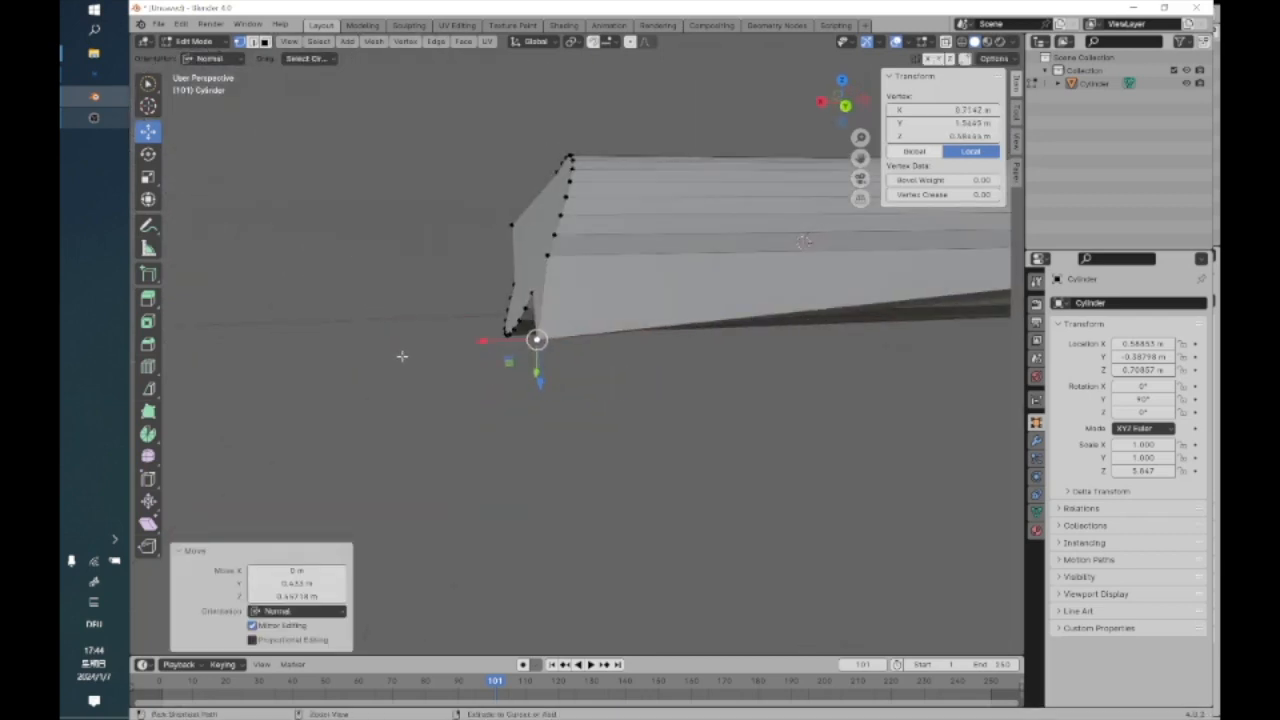
Undo the last move of the rim vertex
key("u")
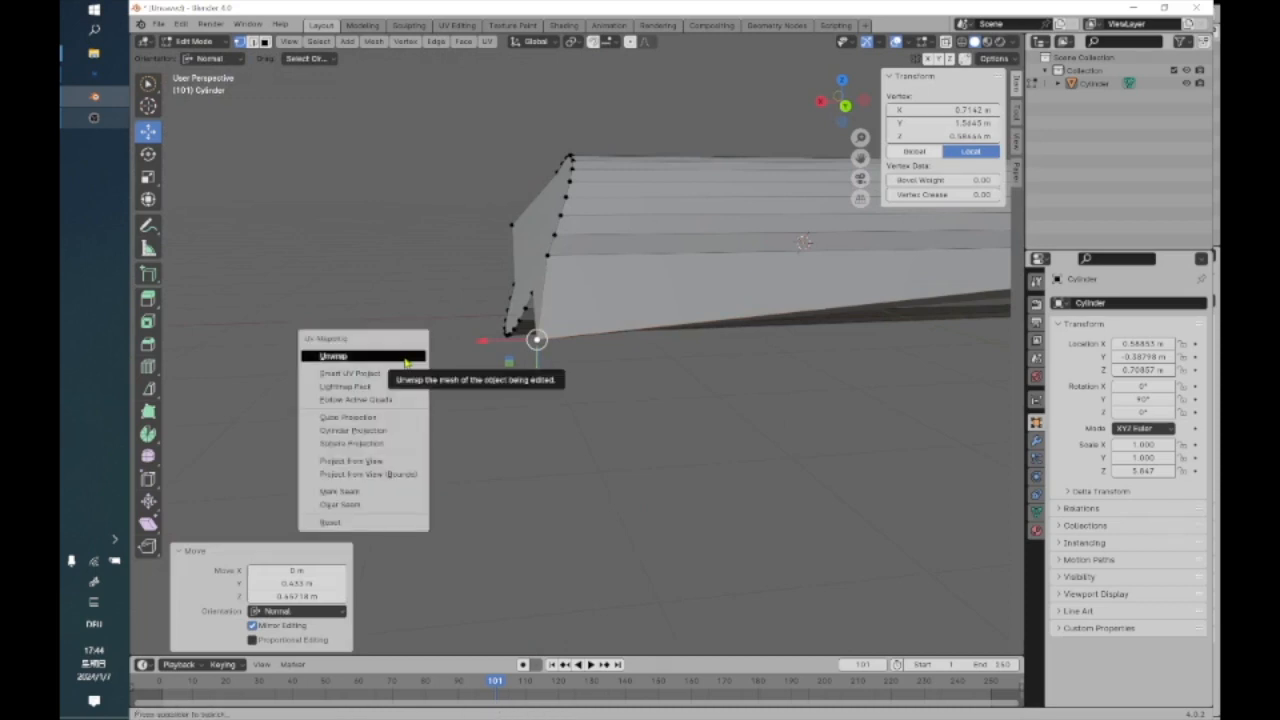
left_click(411, 362)
left_click(563, 429)
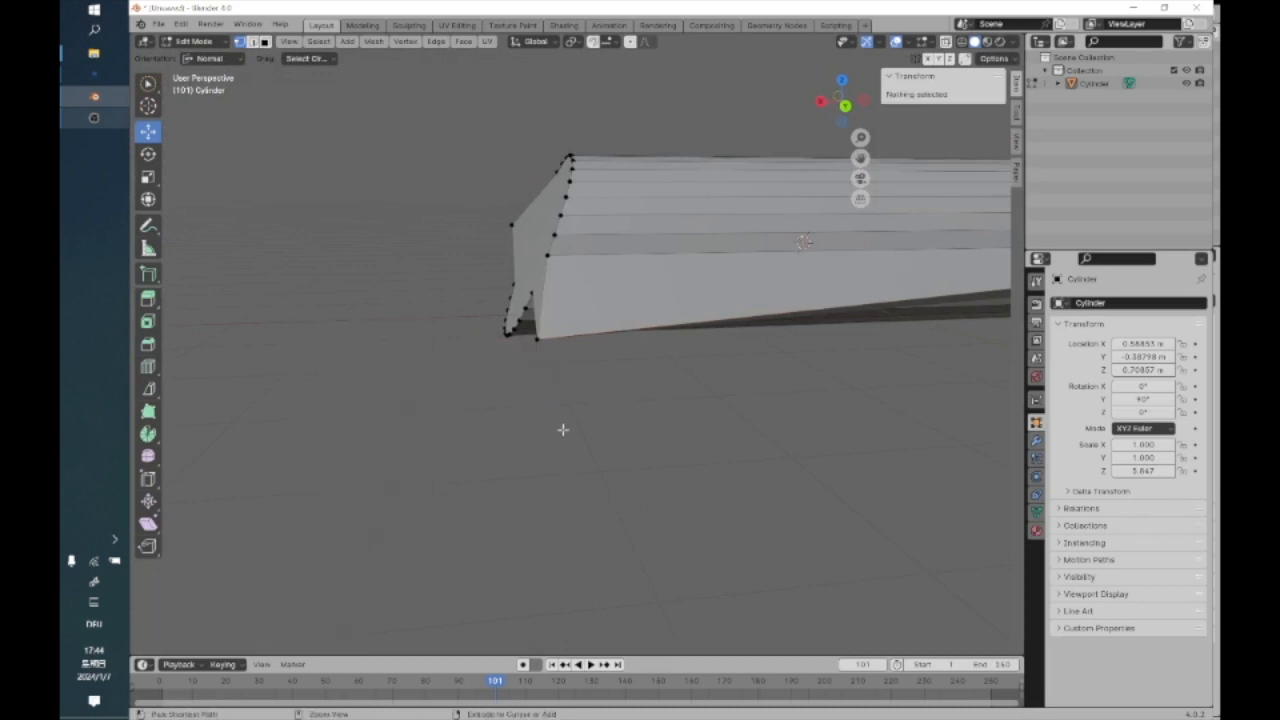
key("ctrl+z")
key("ctrl+z")
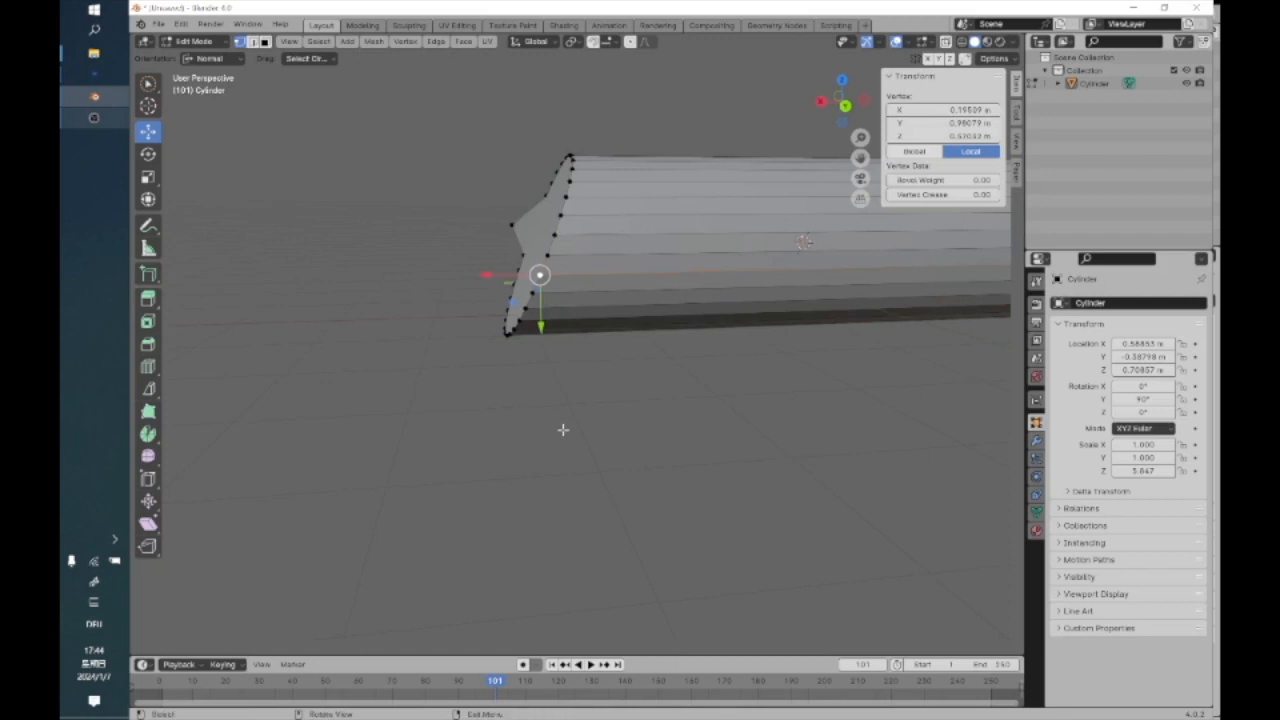
Pull the selected rim vertex outward about 0.76 m along its normal X axis
left_click_drag(483, 272, 403, 264)
middle_click_drag(444, 396, 458, 323)
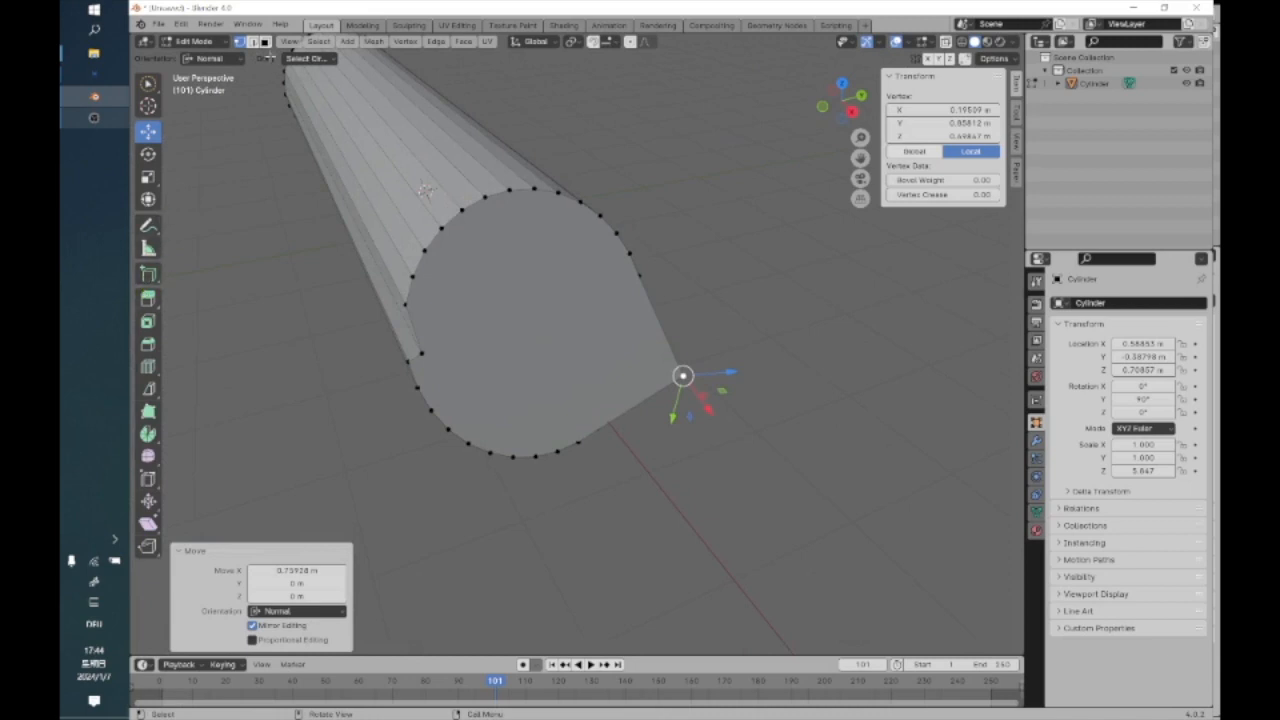
In face selection mode, triangulate the distorted end cap with the Beauty method and clear the selection
left_click(265, 42)
left_click(550, 356)
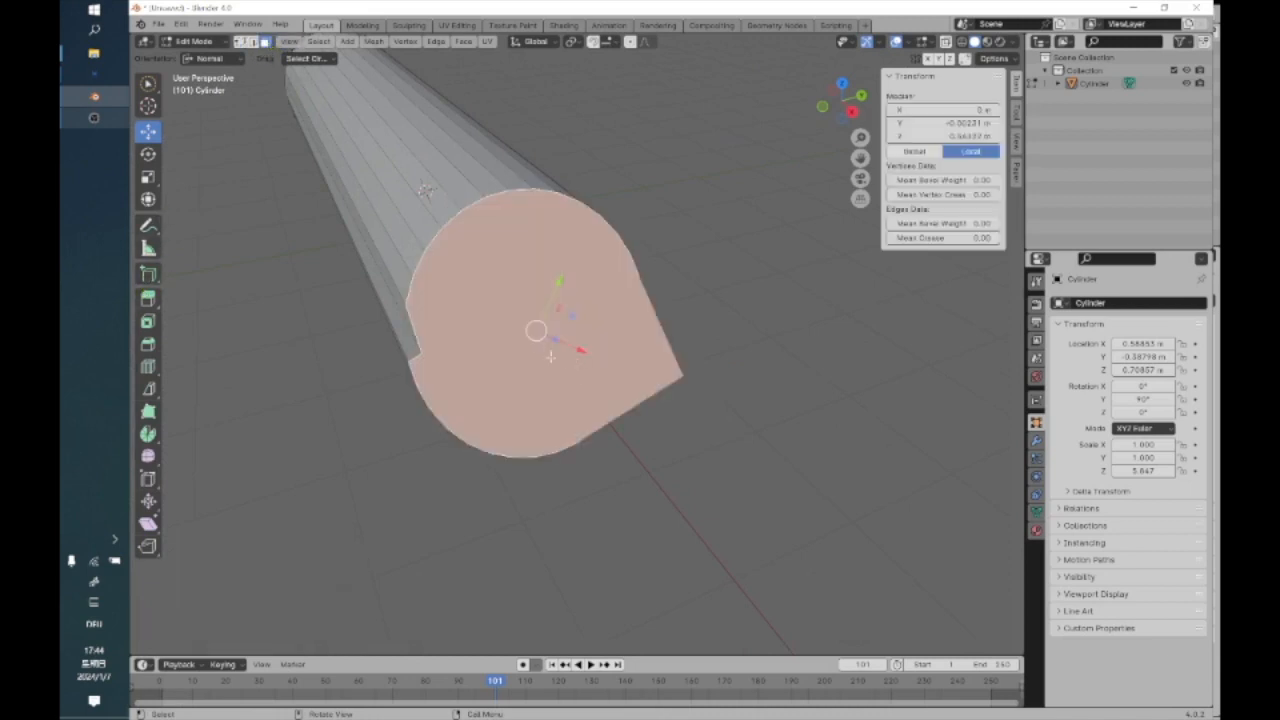
left_click(439, 43)
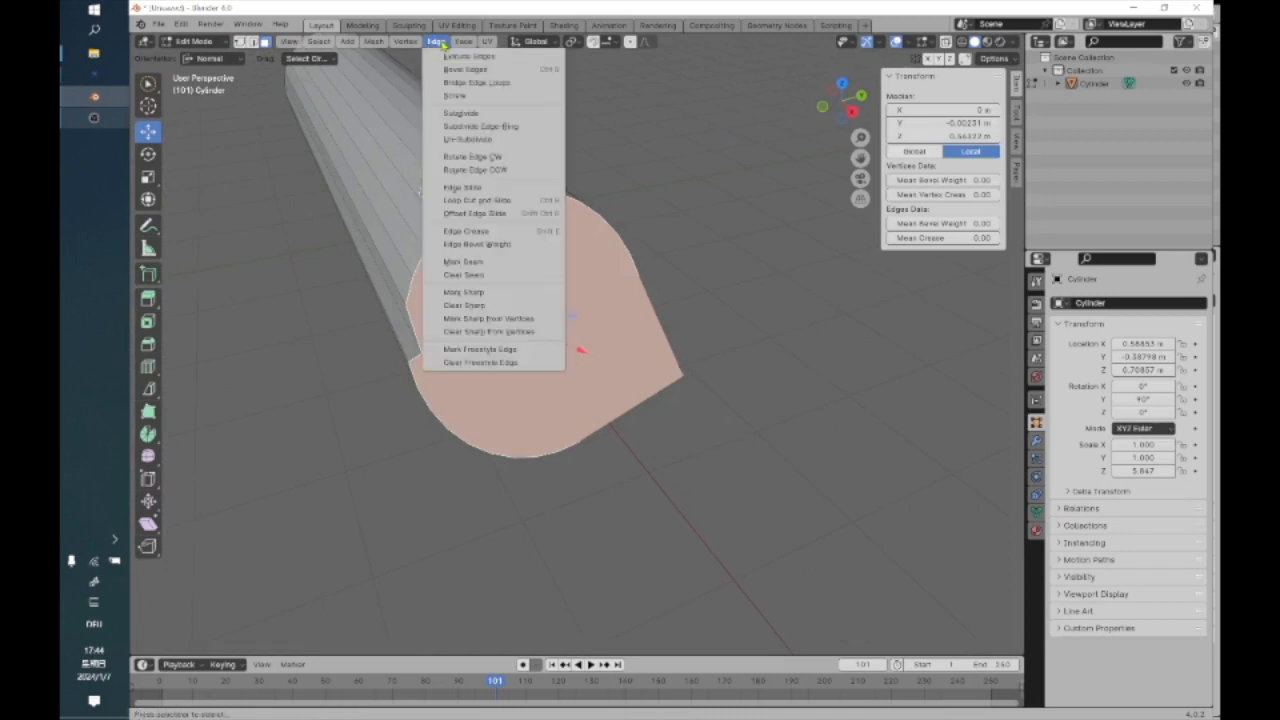
mouse_move(465, 43)
left_click(493, 125)
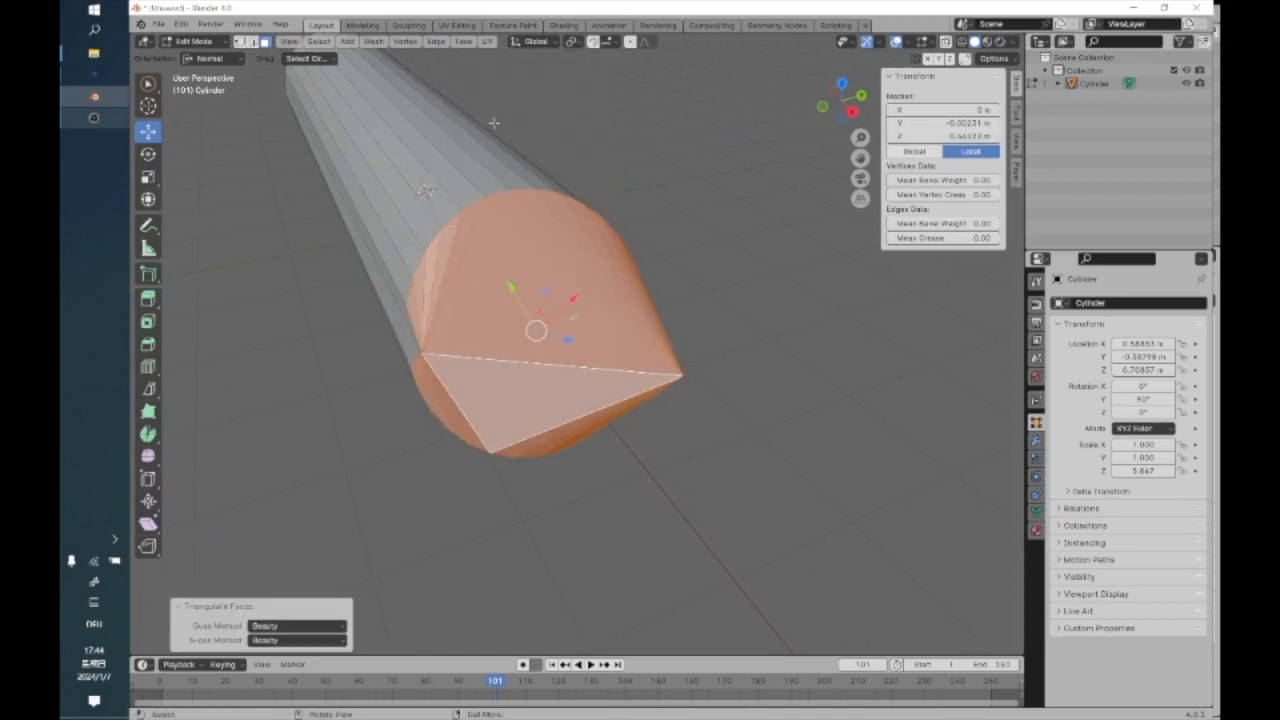
middle_click_drag(543, 227, 629, 329)
left_click(731, 230)
Activate the Bisect tool for the cylinder mesh and clear the face selection
left_click(318, 42)
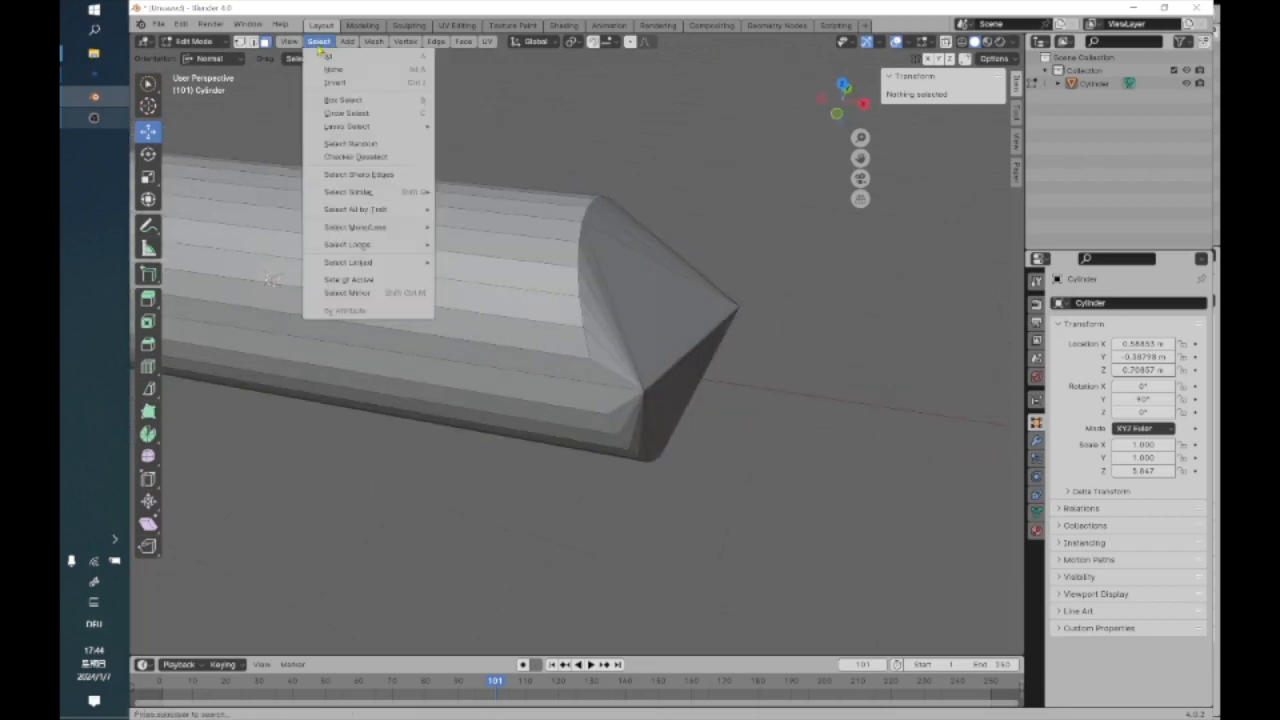
left_click(326, 57)
key("g")
middle_click_drag(422, 220, 430, 222)
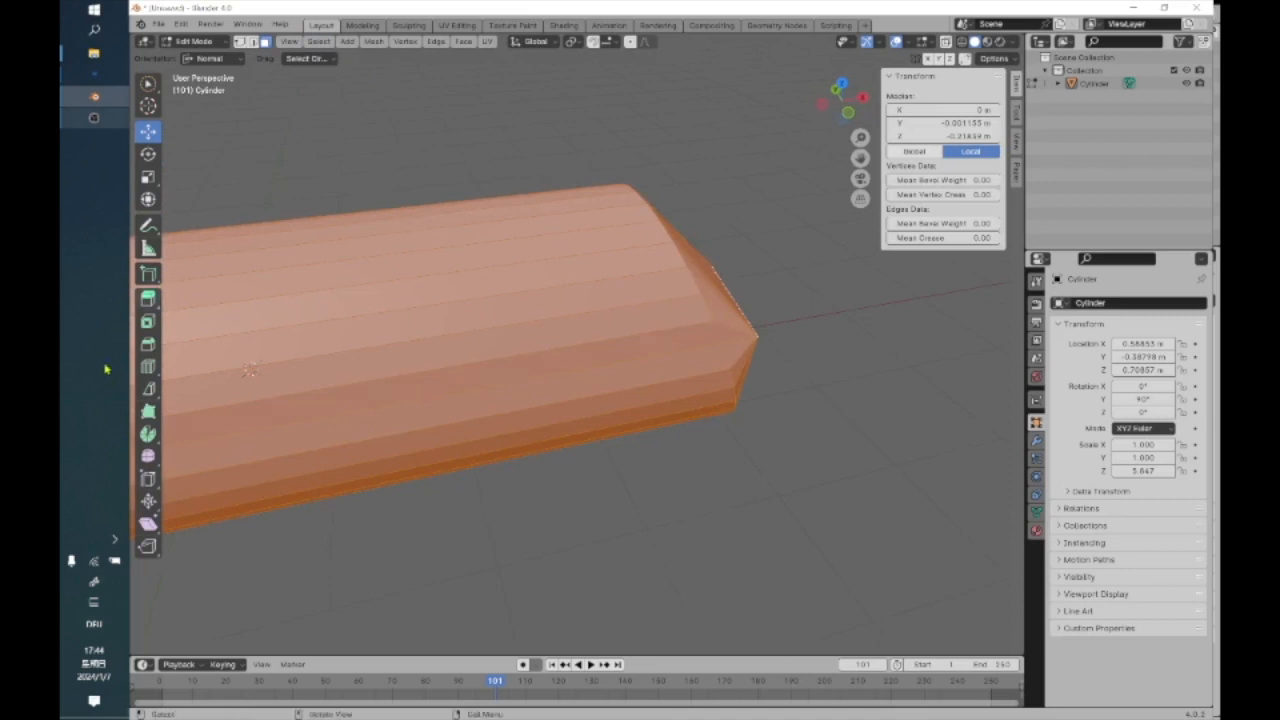
left_click(148, 388)
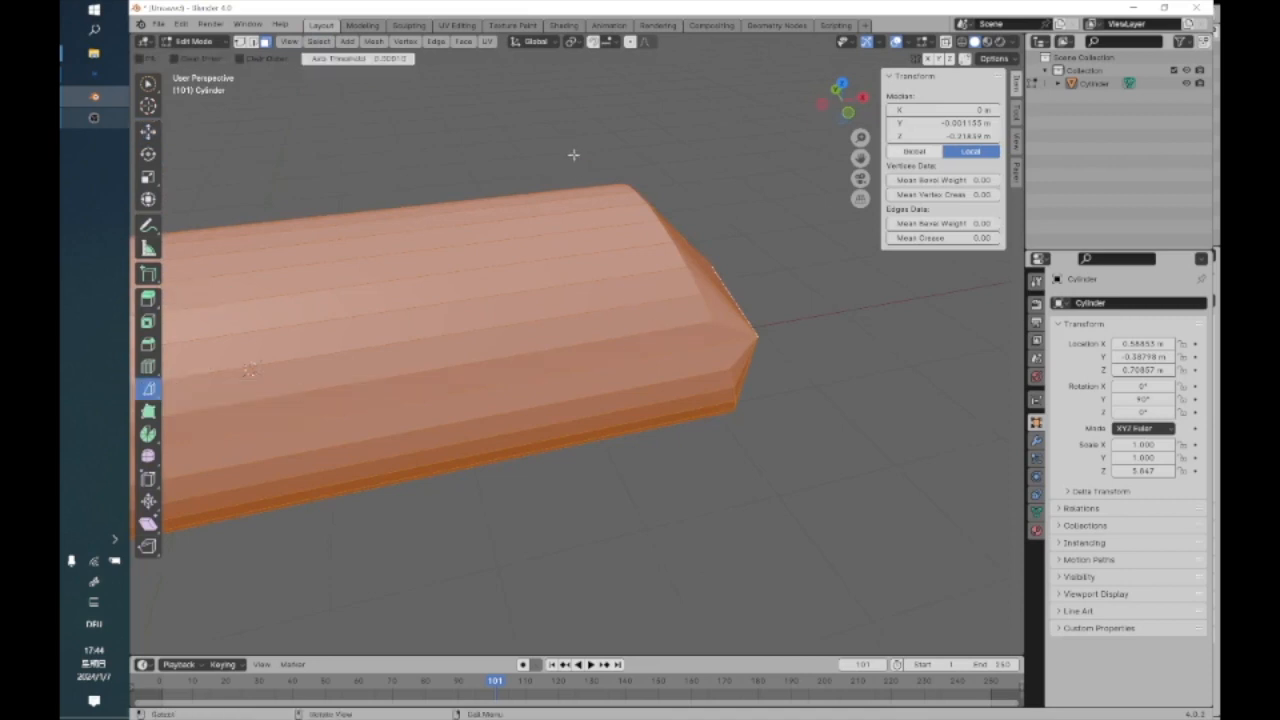
key("alt+a")
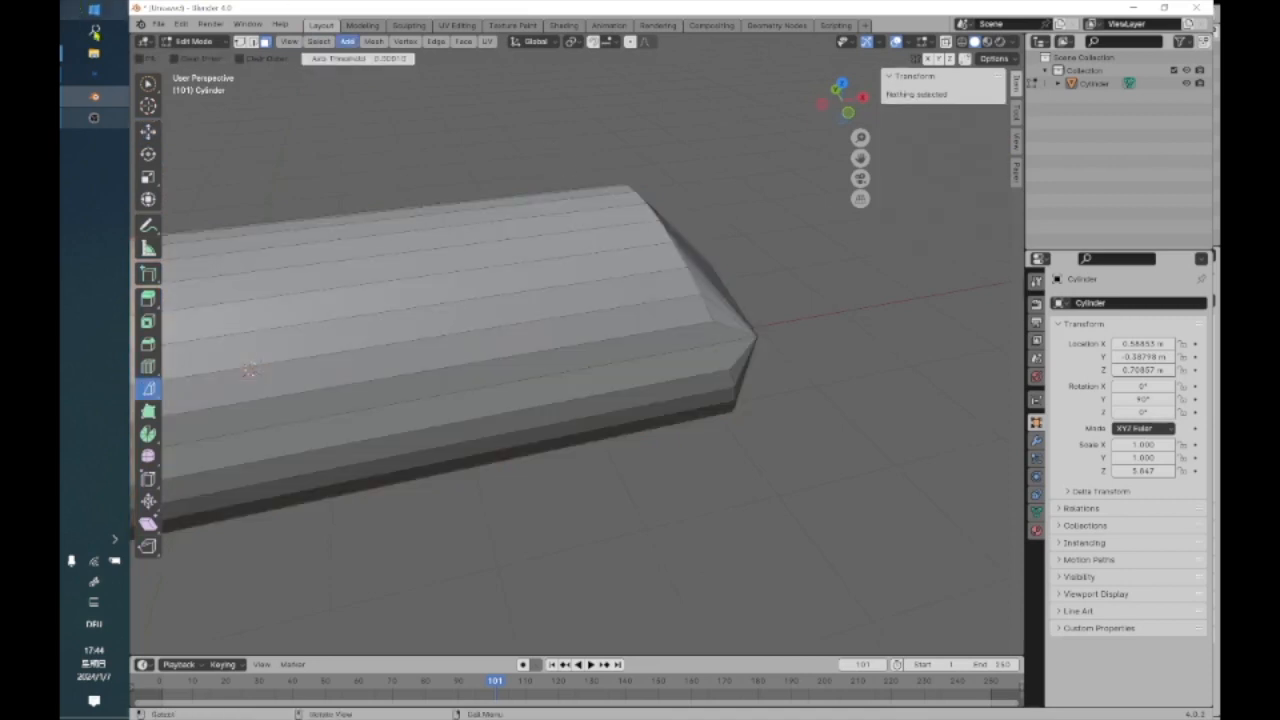
Select the whole mesh and bisect it obliquely near the pointed end with a plane normal of about 0.903, -0.074, 0.424
left_click(318, 42)
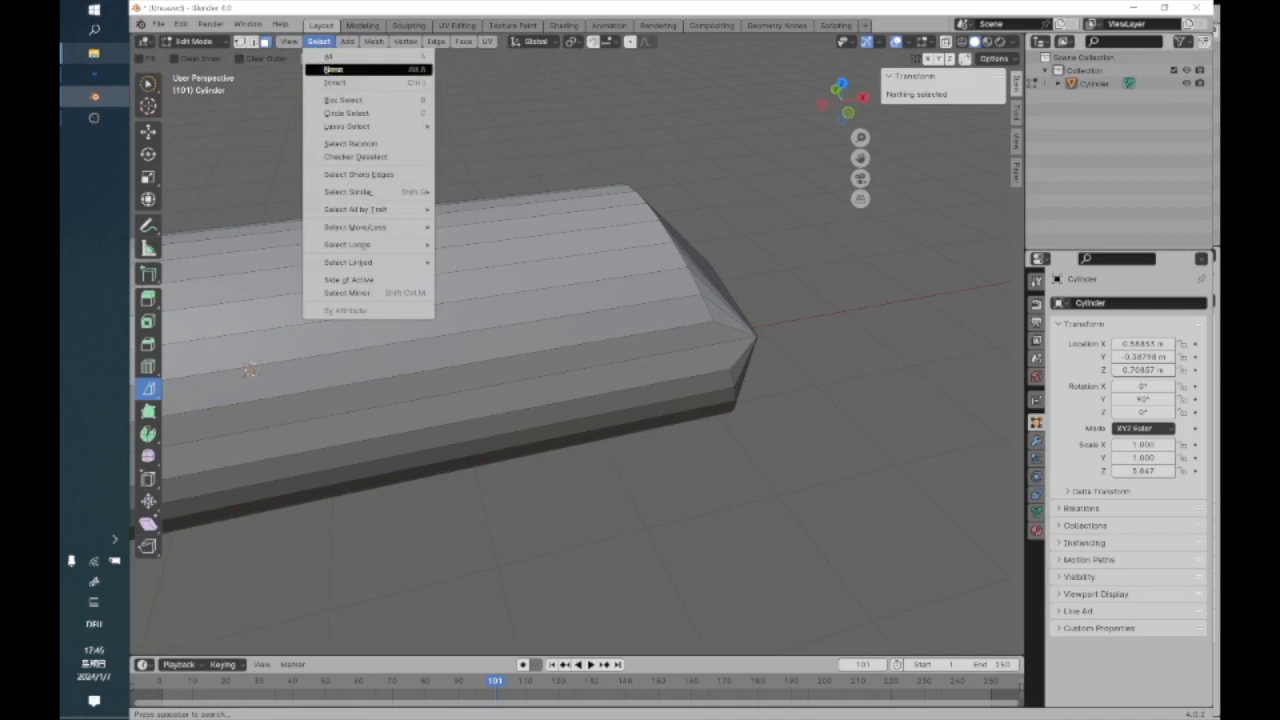
left_click(333, 69)
left_click(324, 44)
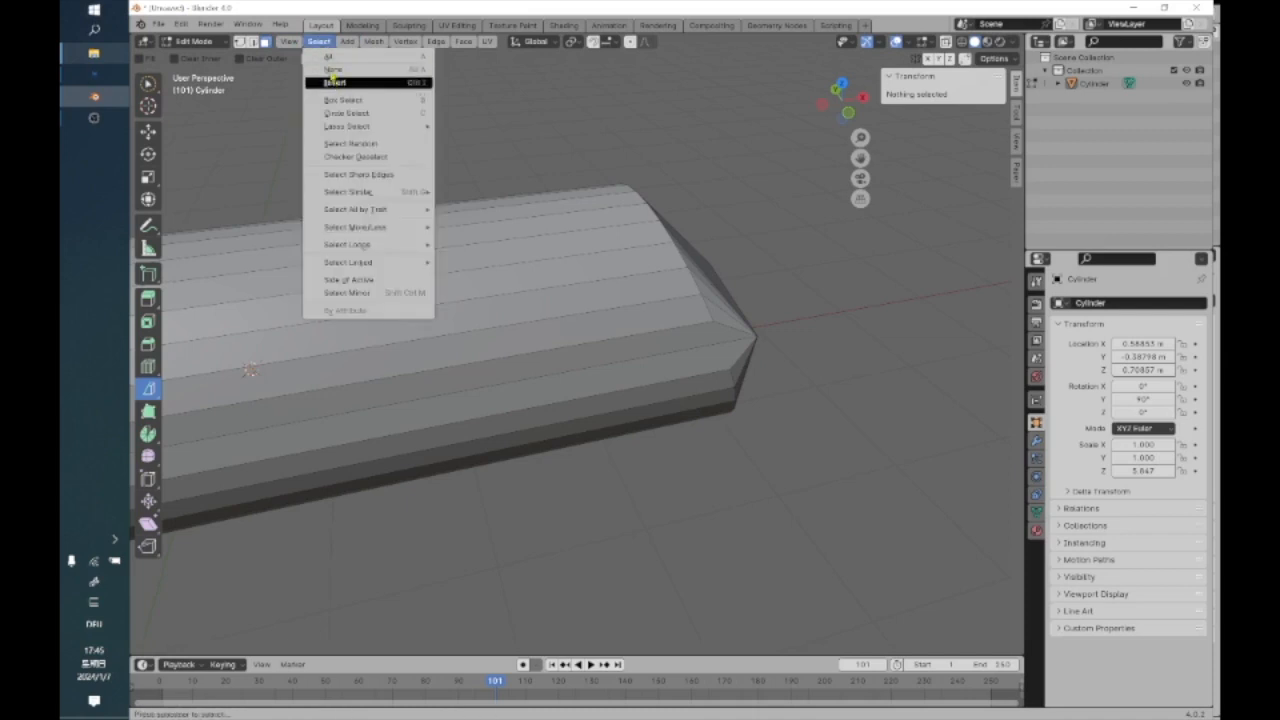
left_click(330, 57)
left_click_drag(527, 141, 700, 486)
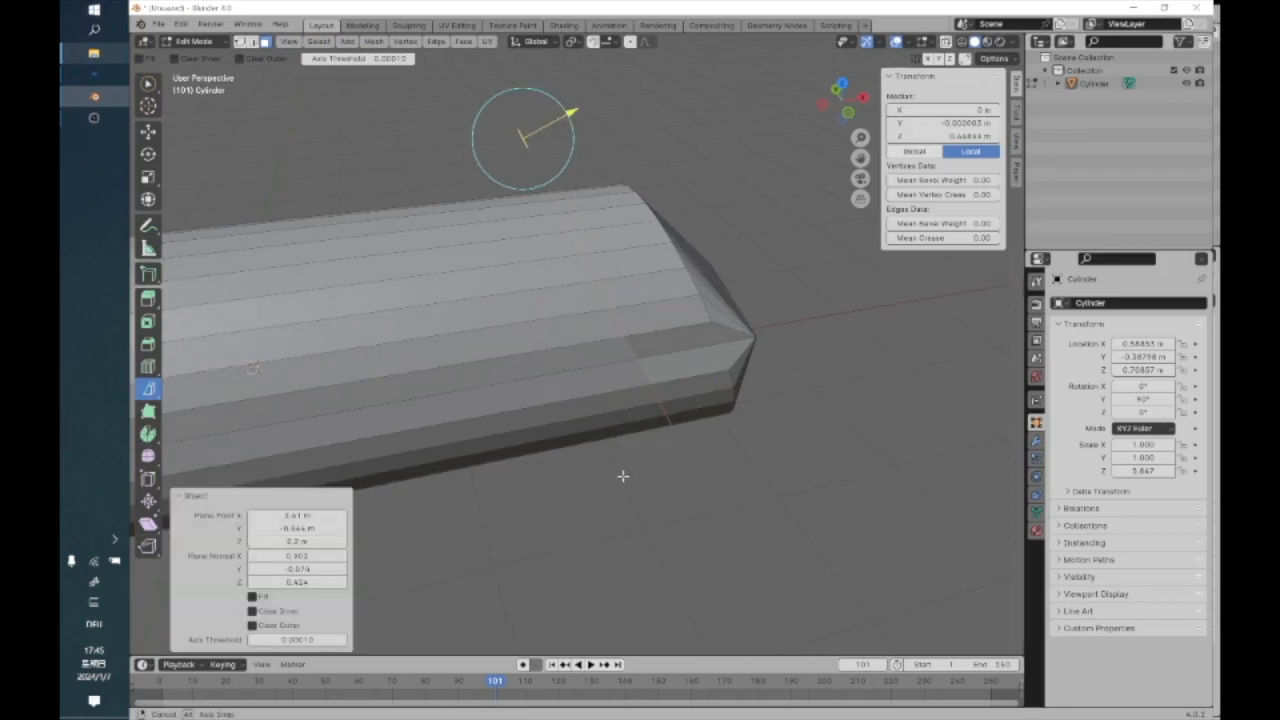
middle_click_drag(623, 480, 560, 437)
middle_click_drag(527, 192, 427, 233)
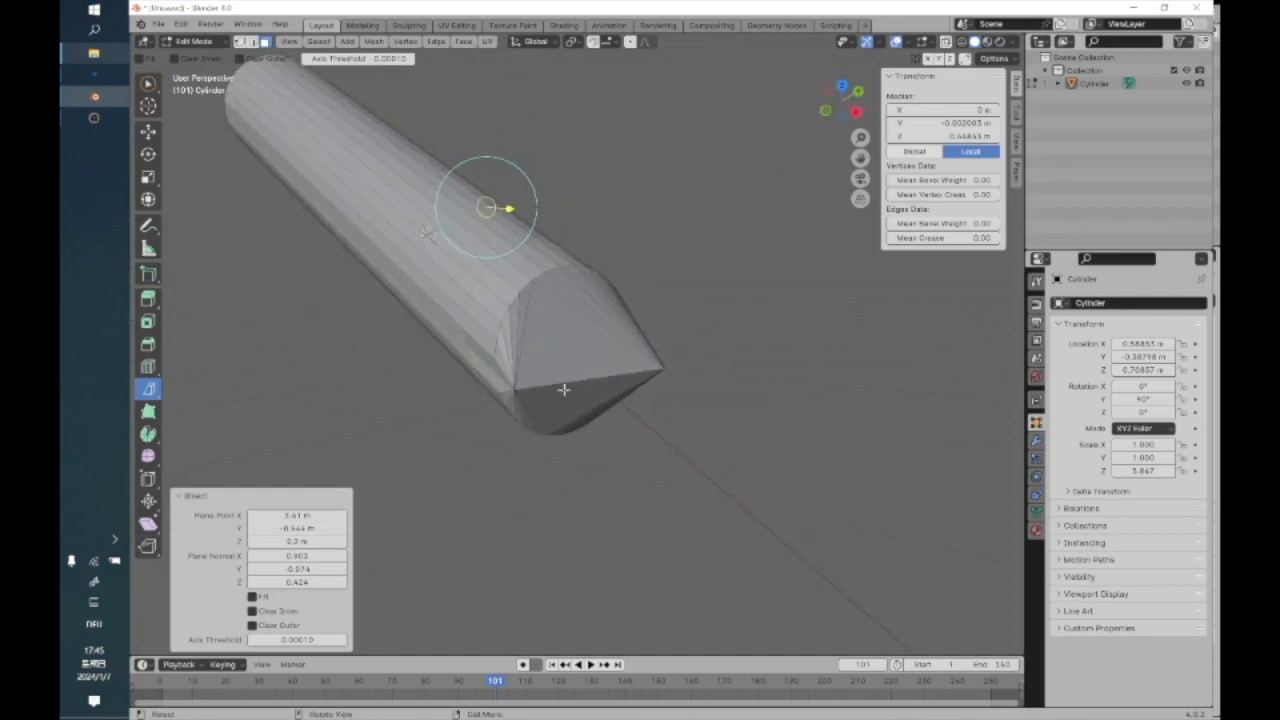
With Circle Select, select the triangulated cap faces and the adjoining side faces beyond the bisect cut
left_click(148, 83)
mouse_move(485, 355)
left_mouse_down()
mouse_move(515, 298)
mouse_move(600, 310)
mouse_move(640, 350)
mouse_move(580, 410)
mouse_move(500, 390)
left_mouse_up()
middle_click_drag(500, 390, 541, 354)
middle_click_drag(553, 373, 538, 328)
mouse_move(540, 335)
left_mouse_down()
mouse_move(551, 348)
mouse_move(520, 280)
mouse_move(560, 225)
mouse_move(591, 276)
left_mouse_up()
left_click_drag(592, 321, 604, 364)
middle_click_drag(604, 364, 500, 365)
mouse_move(475, 326)
left_mouse_down()
mouse_move(478, 314)
mouse_move(580, 298)
mouse_move(605, 270)
left_mouse_up()
Extend the Circle Select selection around the remaining sides of the cylinder's pointed end section
middle_click_drag(605, 270, 463, 282)
mouse_move(513, 262)
left_mouse_down()
mouse_move(540, 294)
mouse_move(562, 242)
left_mouse_up()
middle_click_drag(562, 242, 596, 325)
middle_click_drag(424, 265, 470, 272)
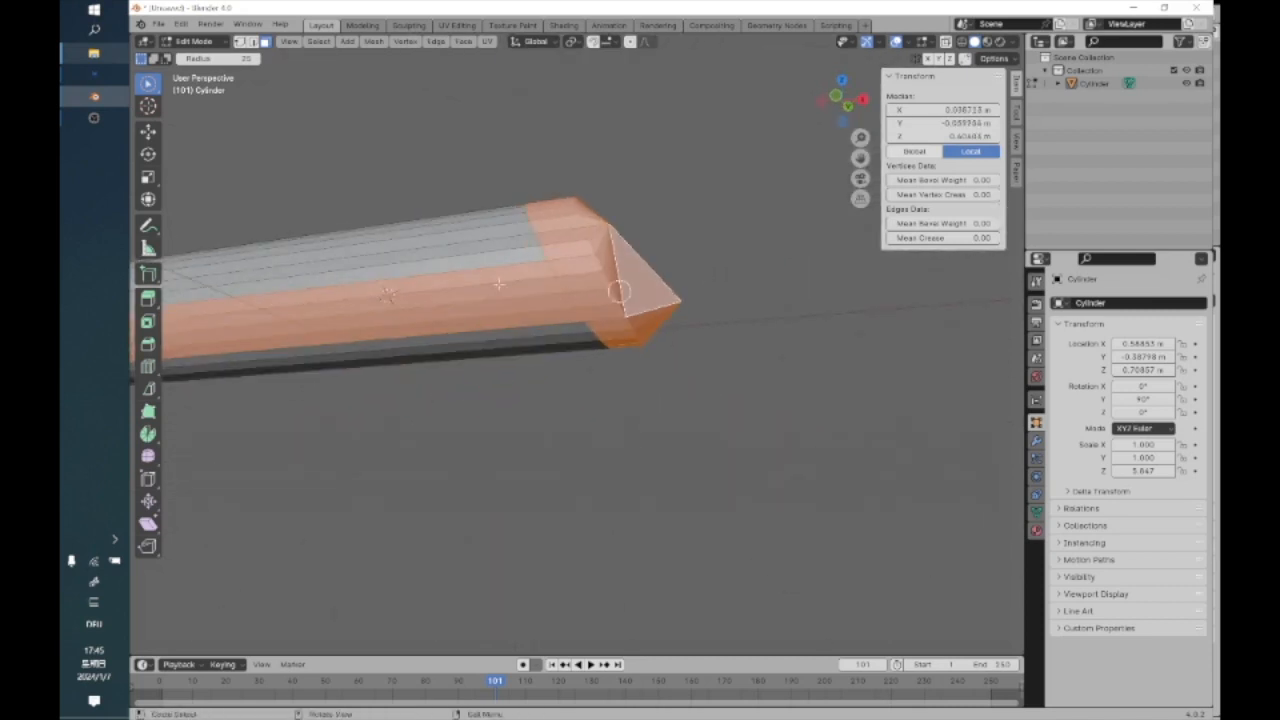
mouse_move(470, 272)
left_mouse_down()
mouse_move(508, 334)
mouse_move(388, 294)
left_mouse_up()
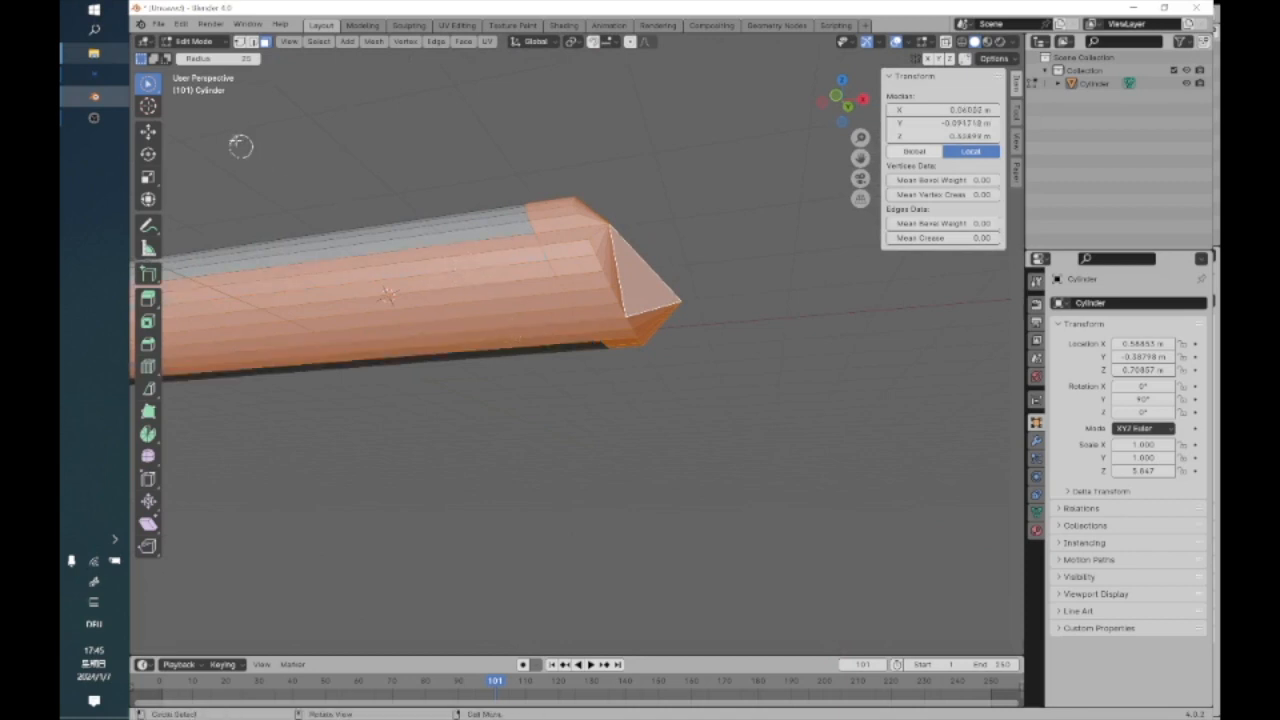
middle_click_drag(461, 323, 515, 252)
Limit the selection to the end section beyond the bisect cut and dissolve its faces
right_click(572, 208)
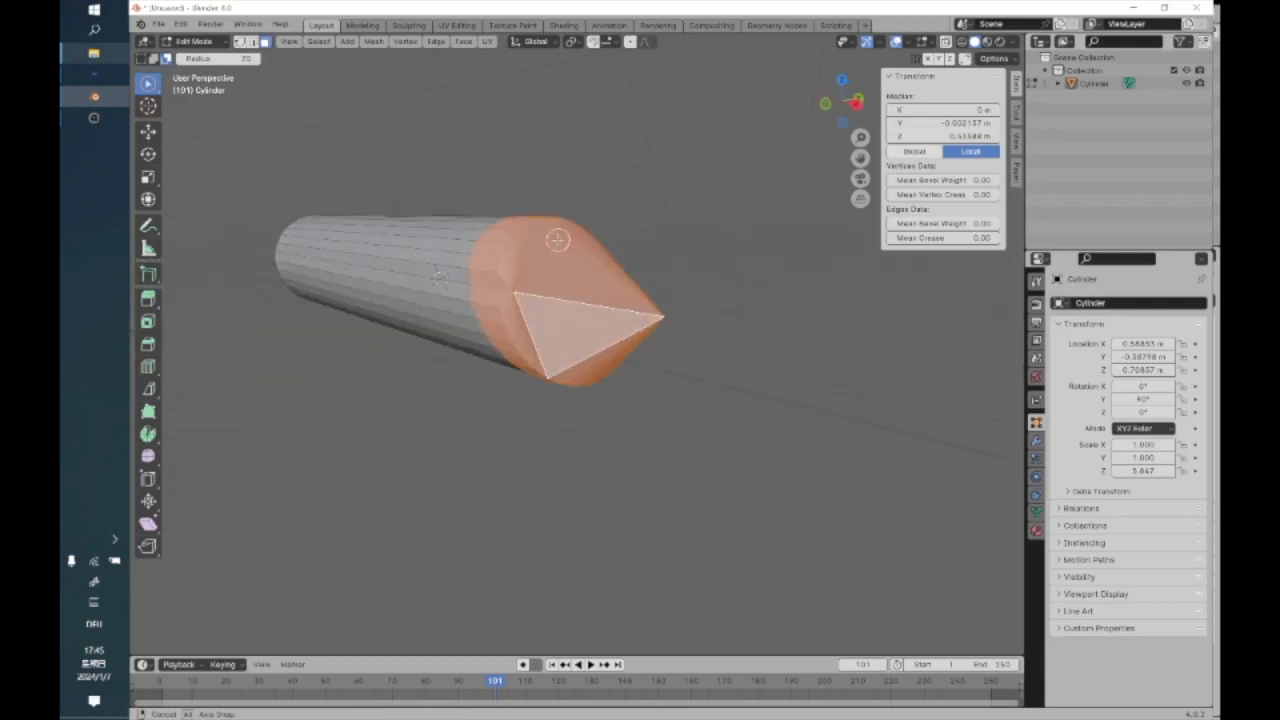
right_click(512, 252)
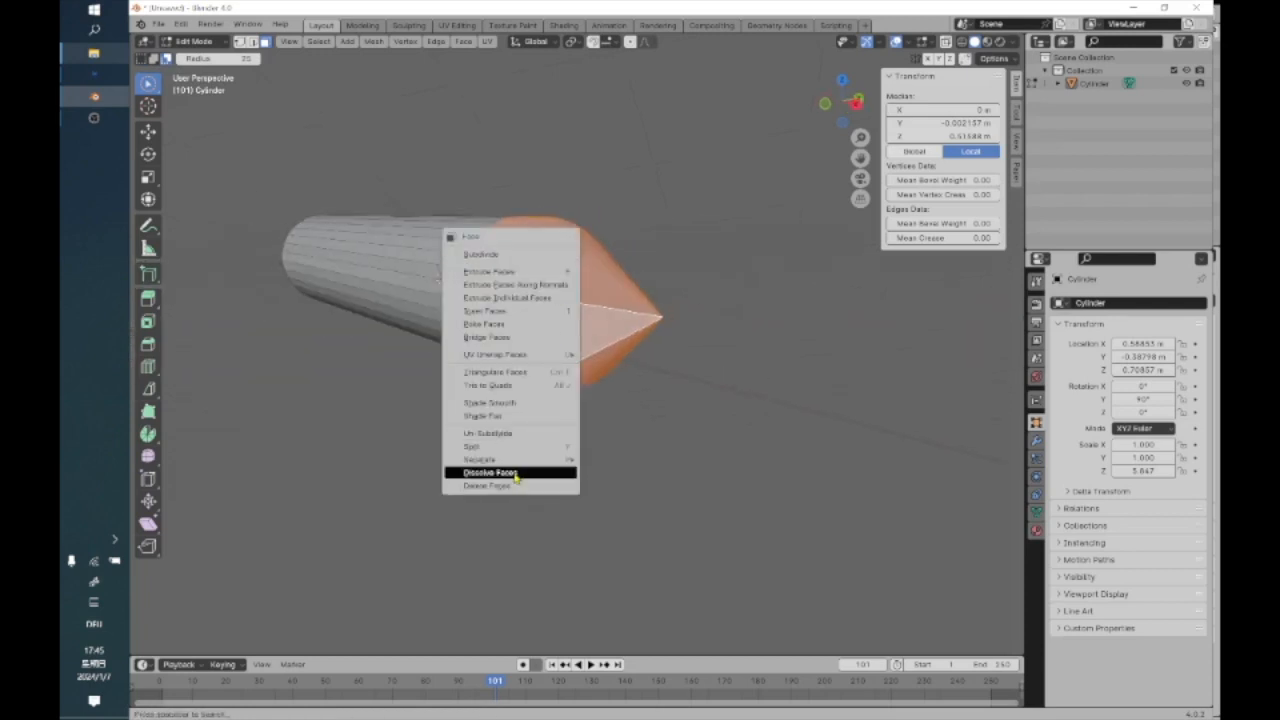
left_click(500, 472)
middle_click_drag(506, 471, 423, 420)
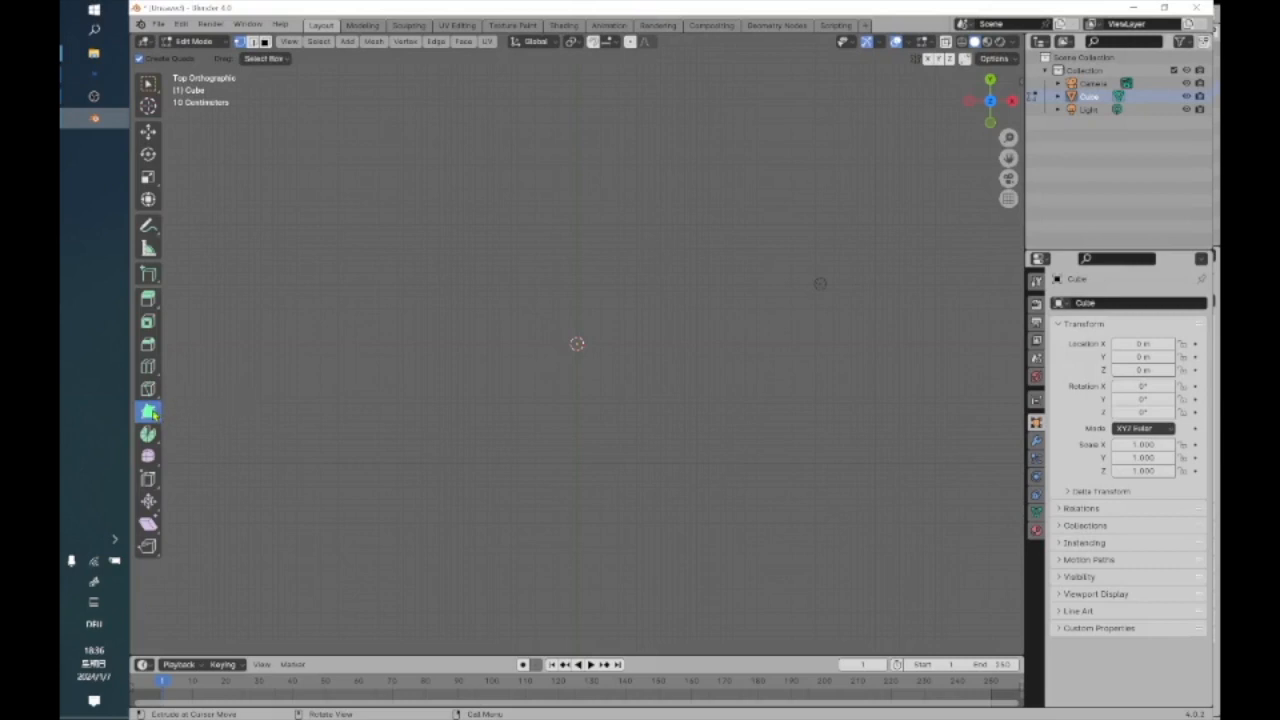
In the new file's empty Cube mesh, place a seven-vertex Poly Build outline beside the origin and fill it with a face
left_click(368, 344)
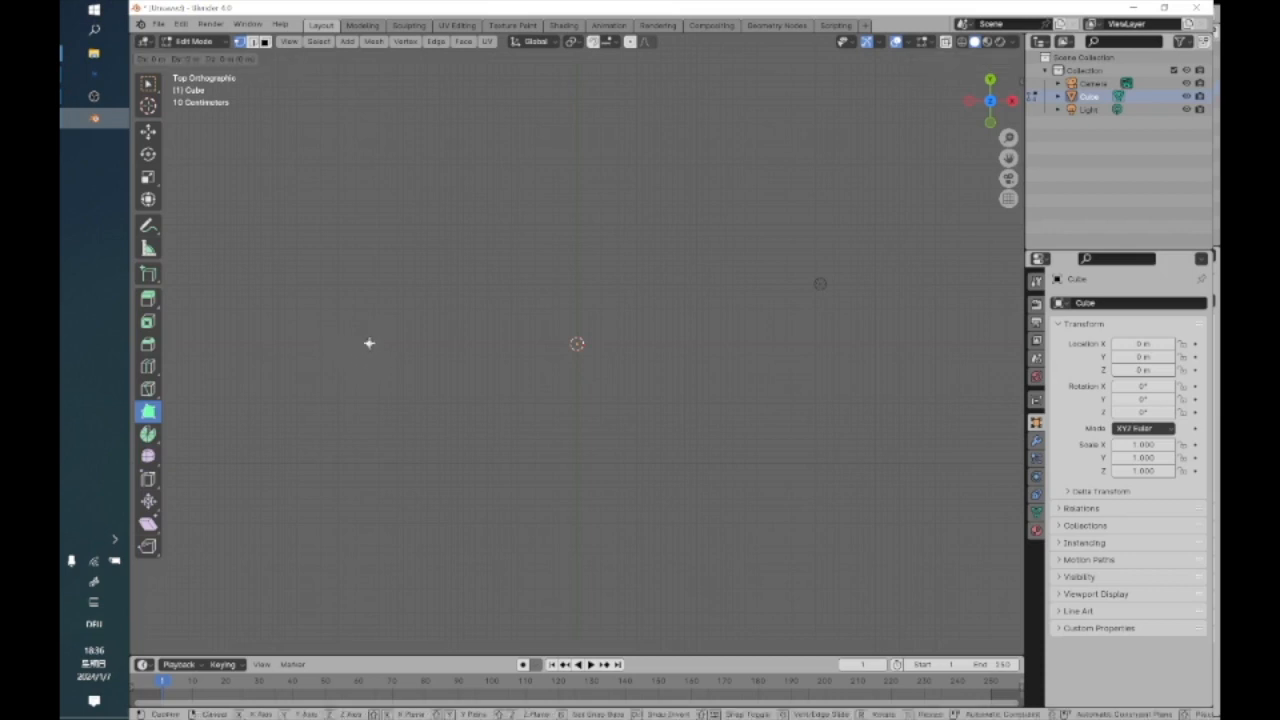
left_click(533, 398)
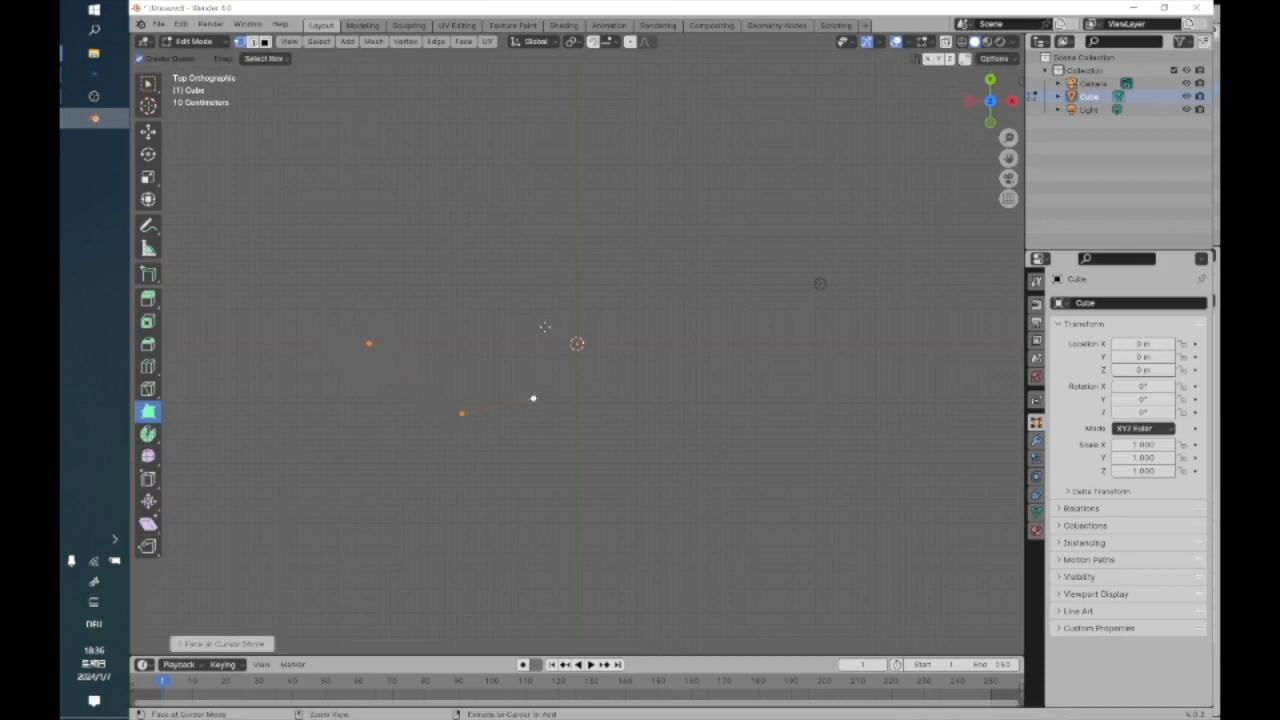
left_click(393, 291, "ctrl")
left_click(405, 41)
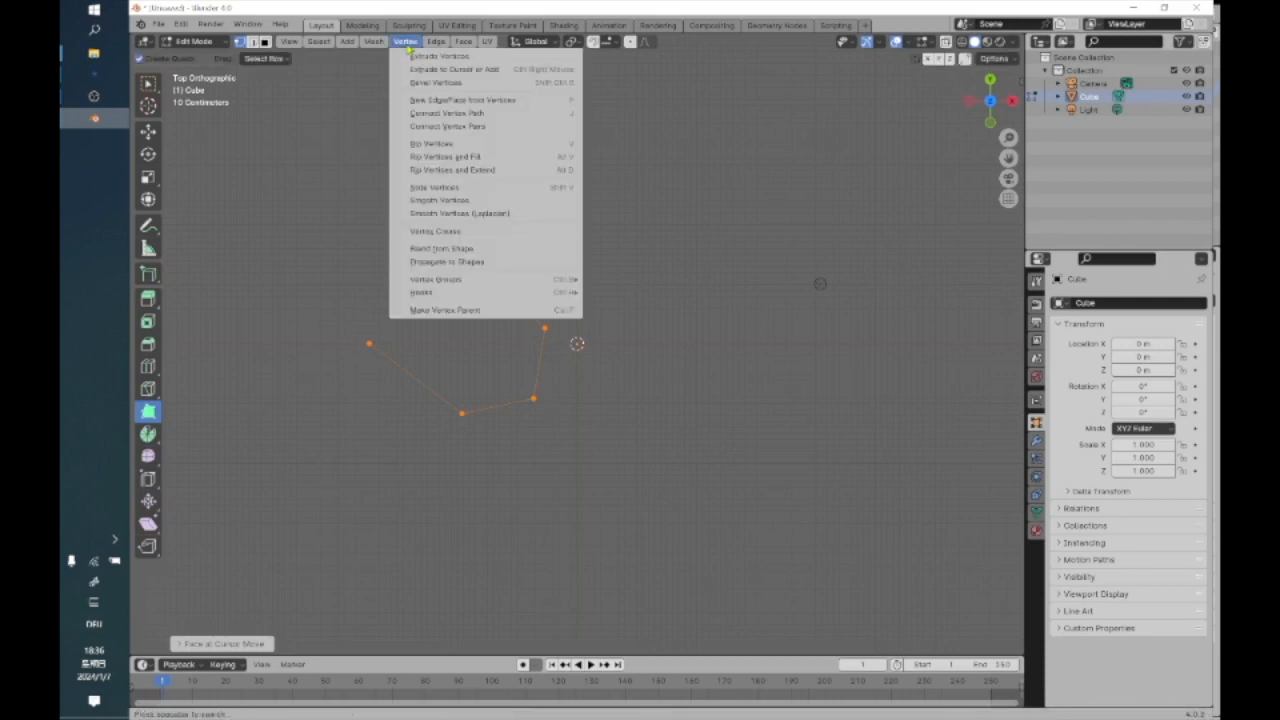
left_click(424, 102)
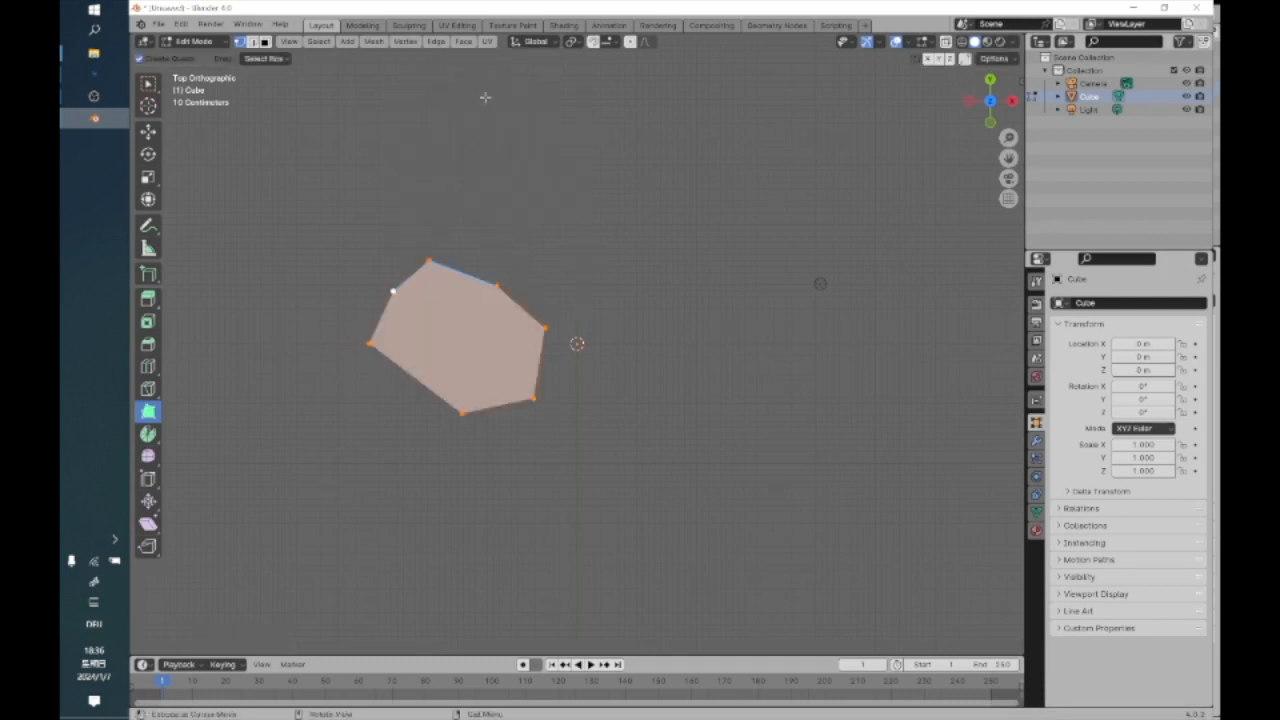
Triangulate the new seven-sided face
left_click(464, 42)
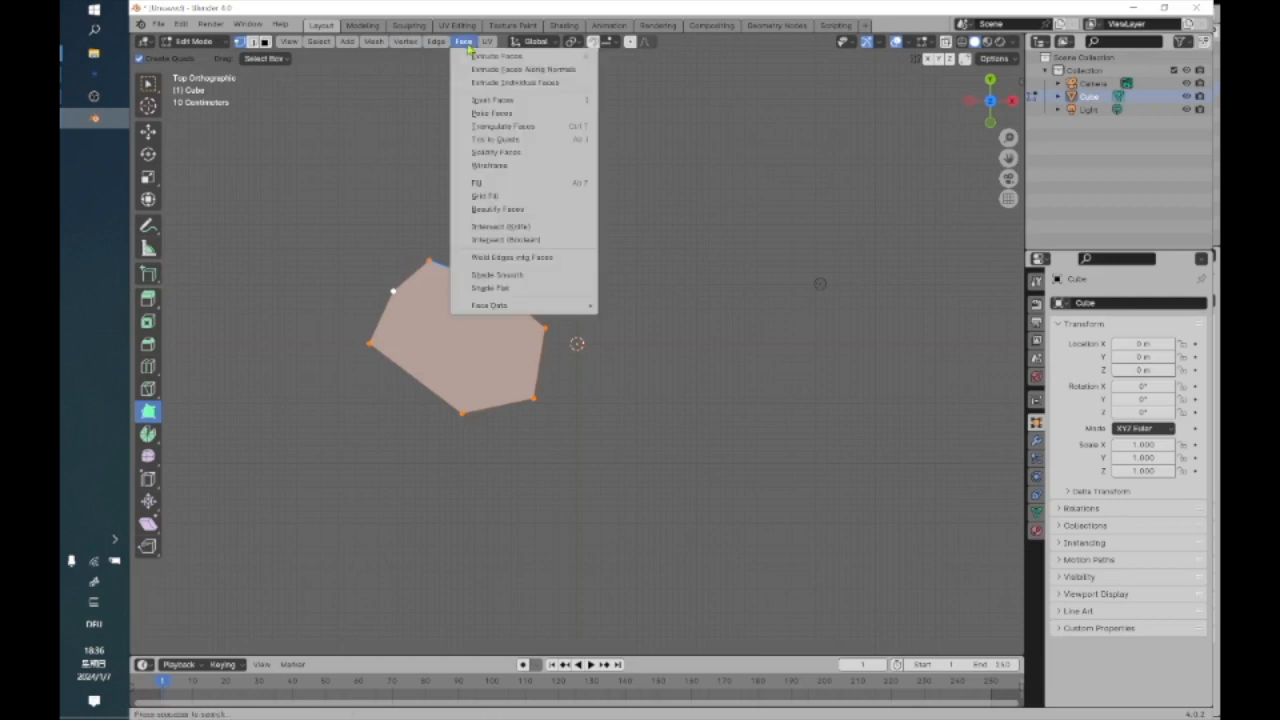
left_click(490, 124)
middle_click_drag(490, 137, 497, 277)
right_click(497, 277)
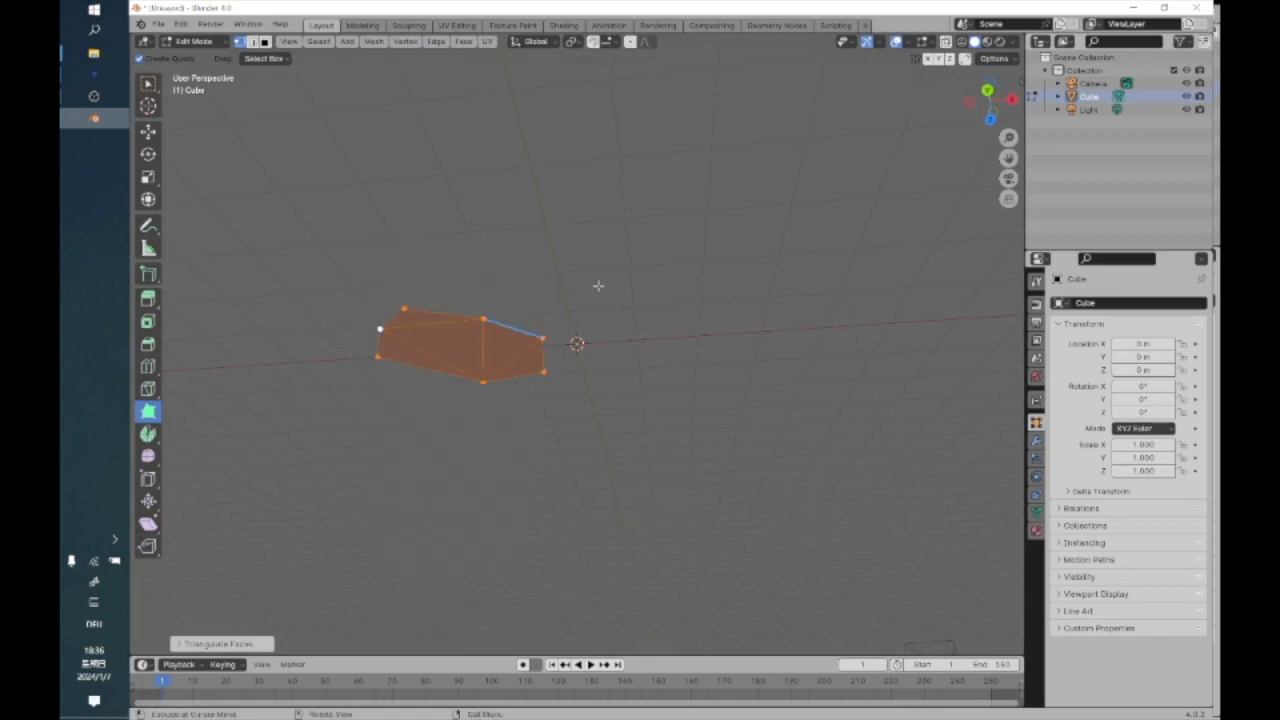
middle_click_drag(493, 234, 474, 400)
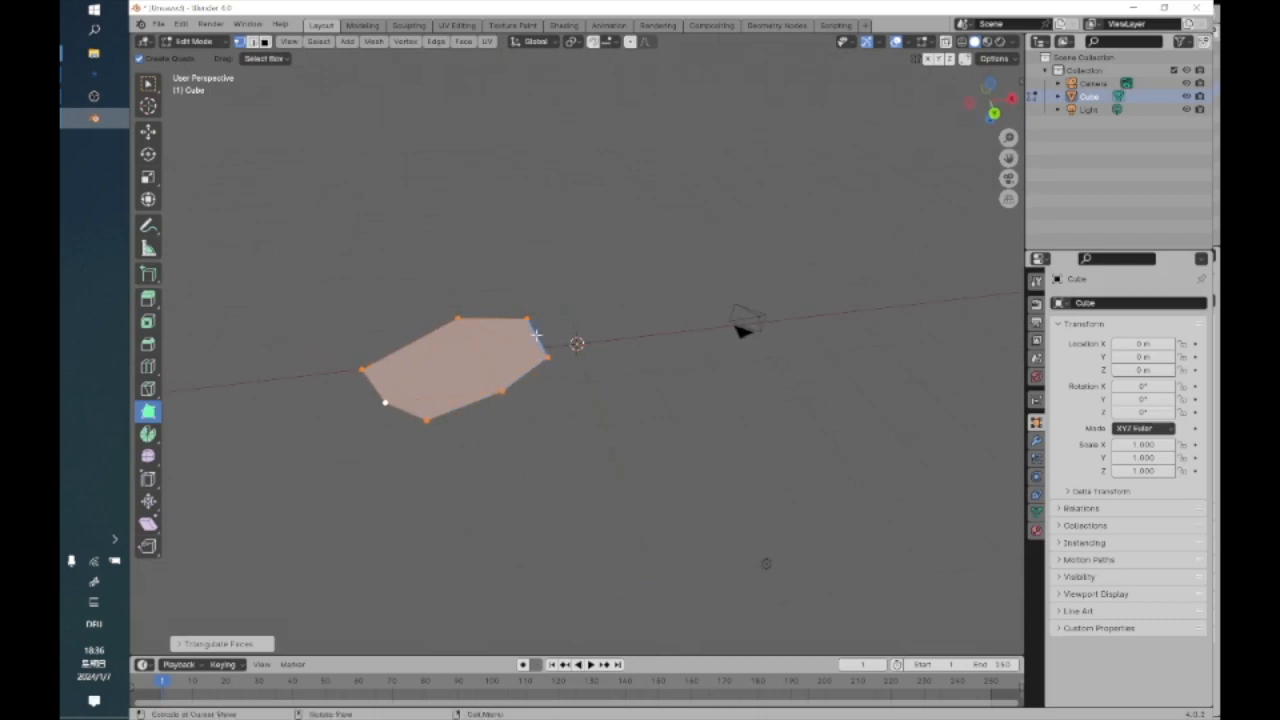
Extrude outer edges of the triangulated mesh with Poly Build into new quads, ending in a narrow diagonal strip
left_click_drag(535, 330, 694, 406, "ctrl")
middle_click_drag(691, 326, 600, 357)
left_click_drag(705, 319, 823, 193, "ctrl")
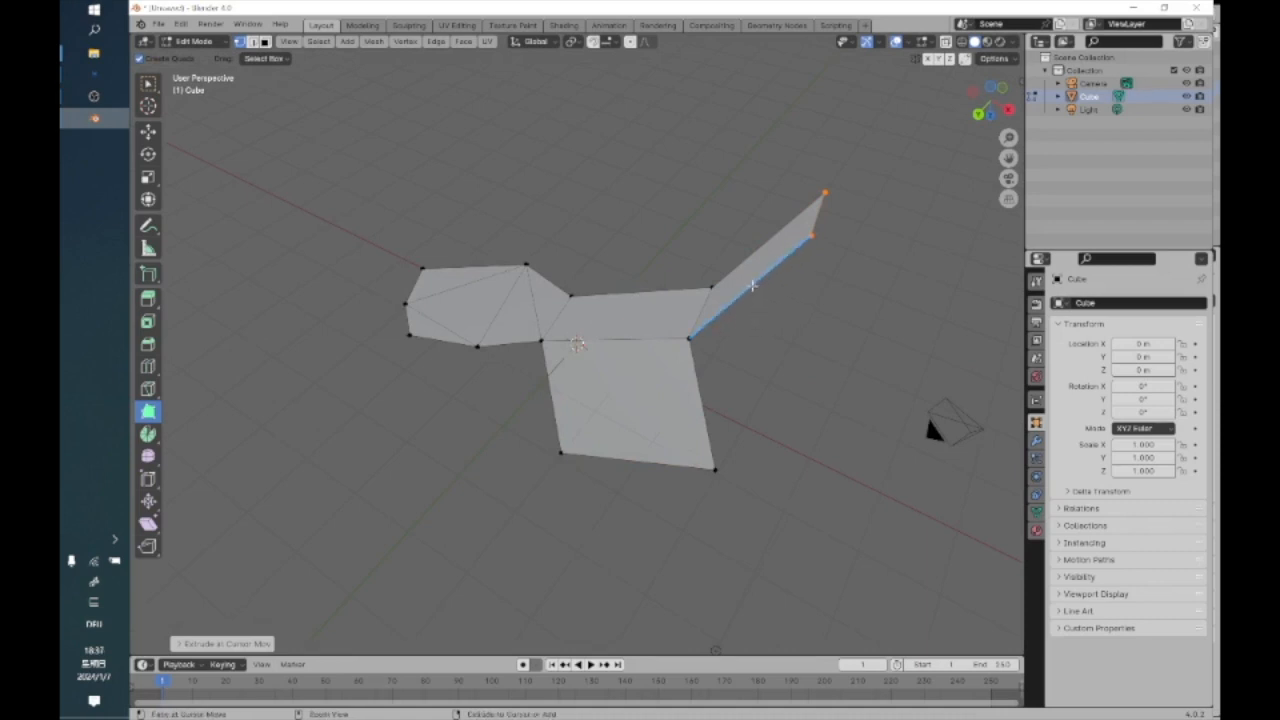
left_click_drag(752, 287, 768, 330, "ctrl")
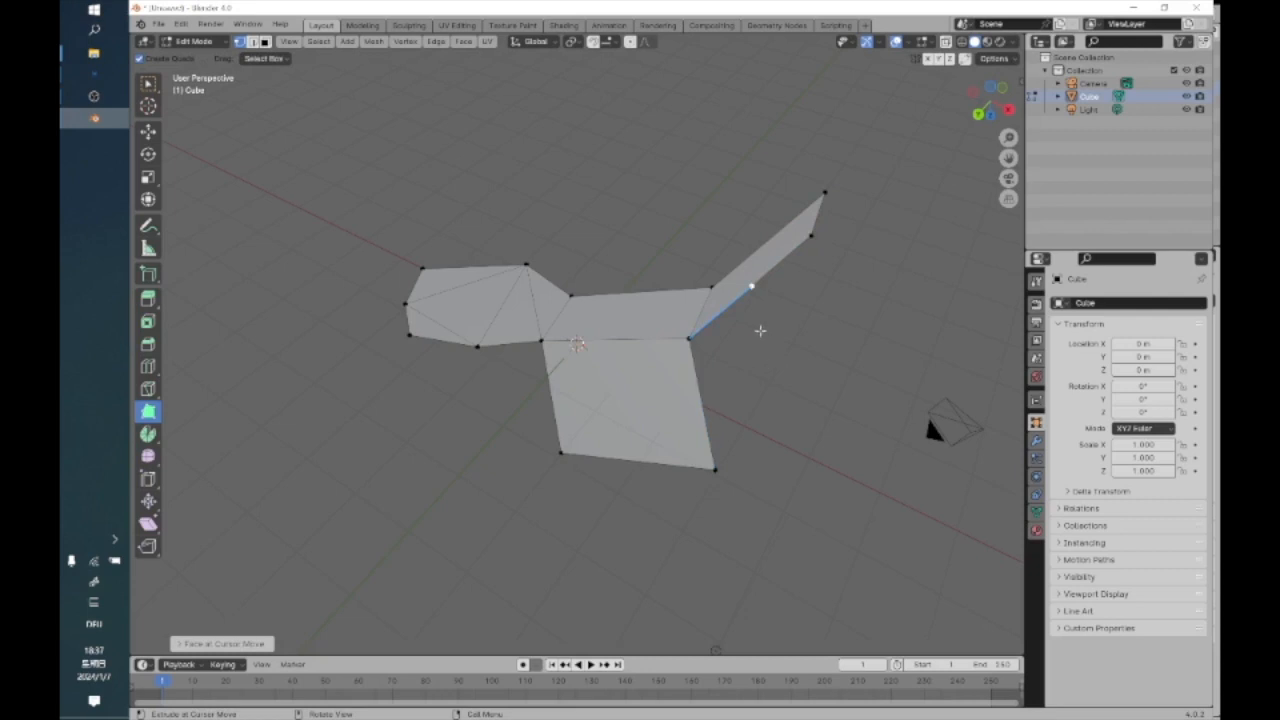
key("ctrl+z")
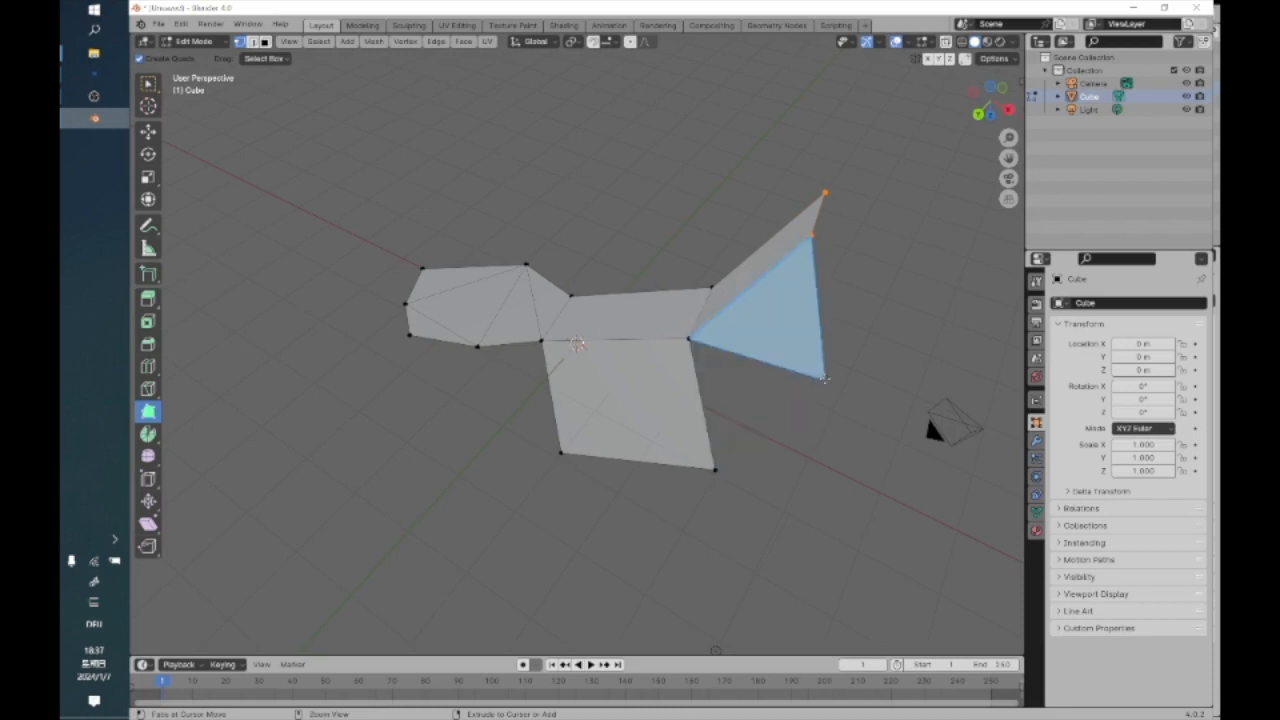
Add three adjoining triangles with Poly Build beside the diagonal strip, ending in a pointed tip
left_click(824, 378)
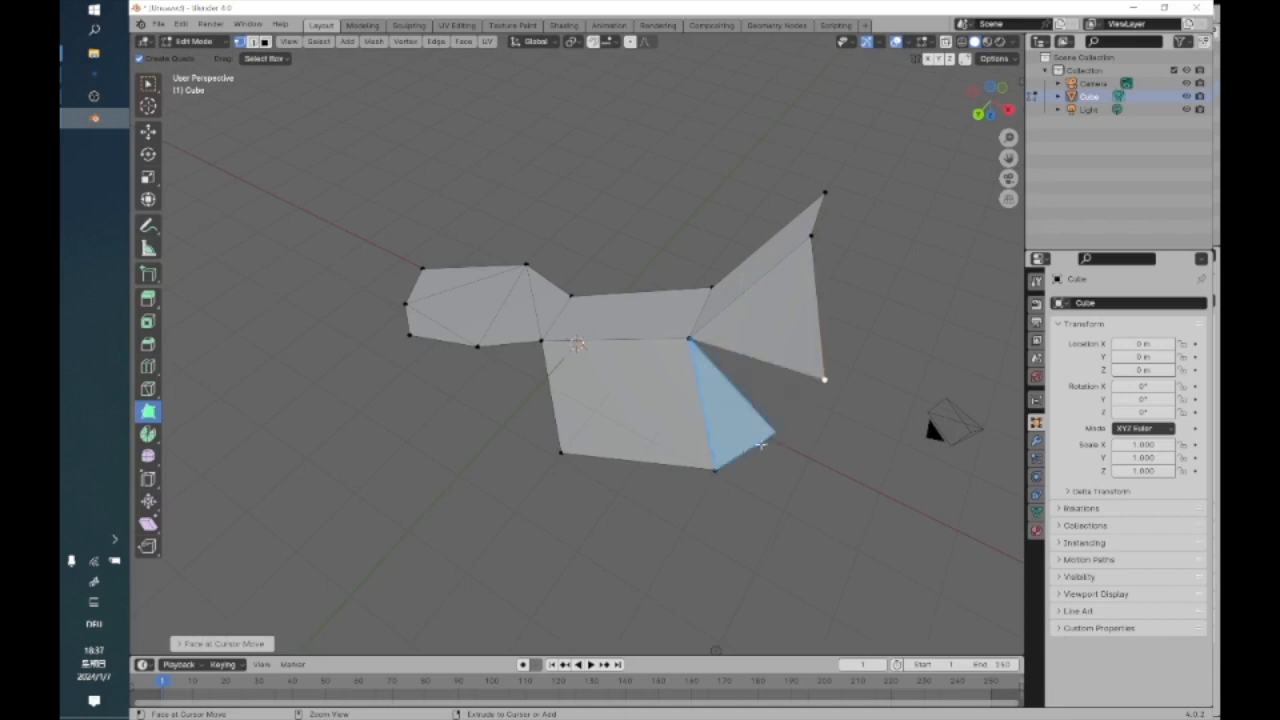
left_click(783, 435)
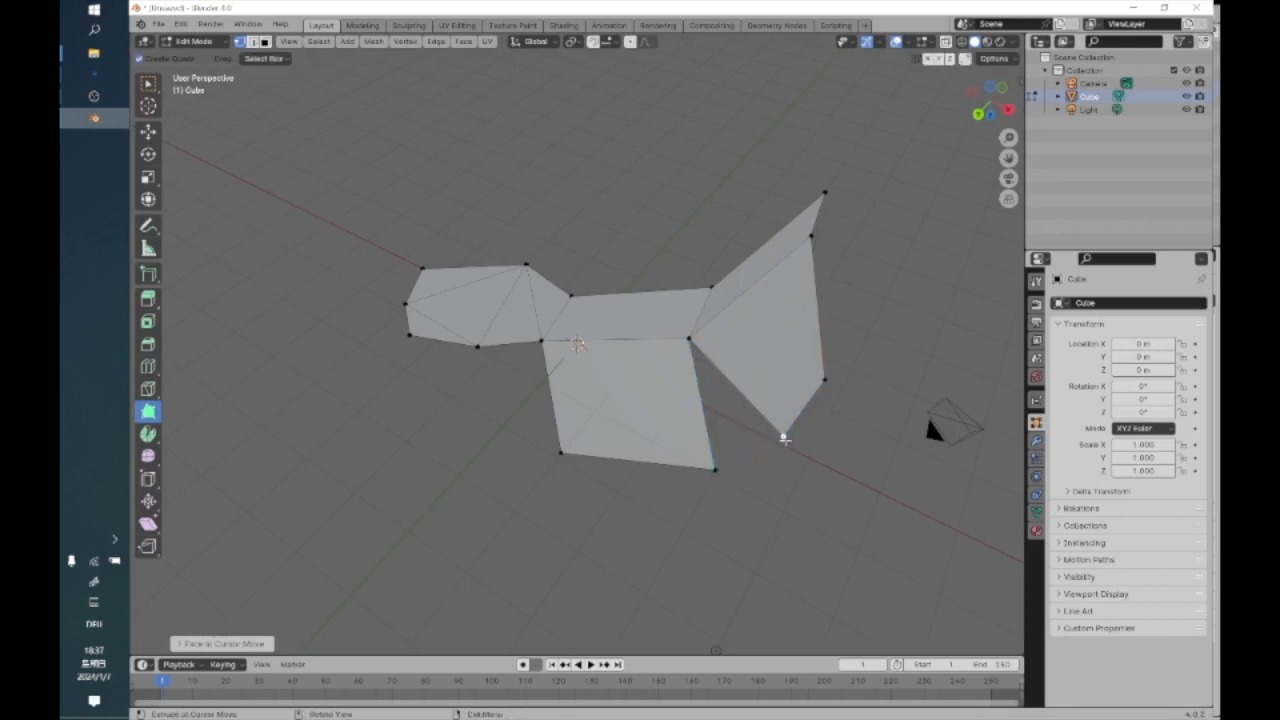
left_click(829, 481)
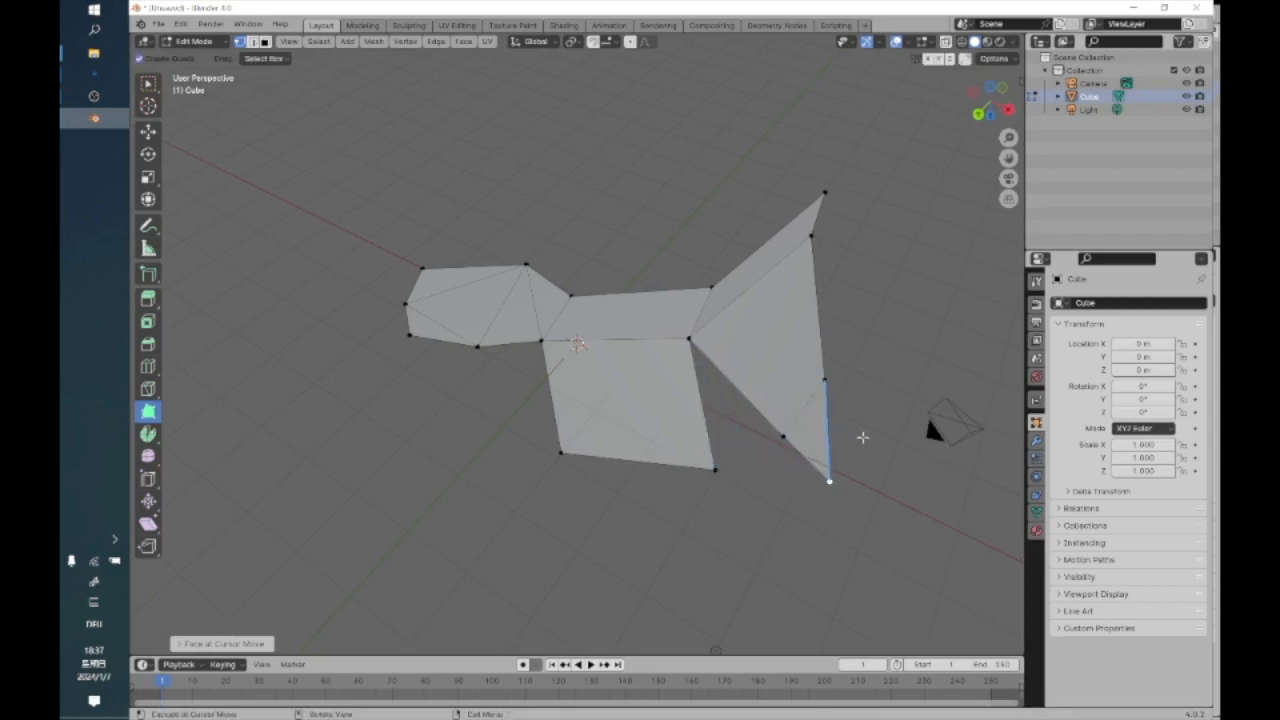
Delete the corner triangle, connecting quad, diagonal strip and adjoining large triangles with Poly Build, and add one triangle to the original piece
left_click(320, 42)
left_click(330, 57)
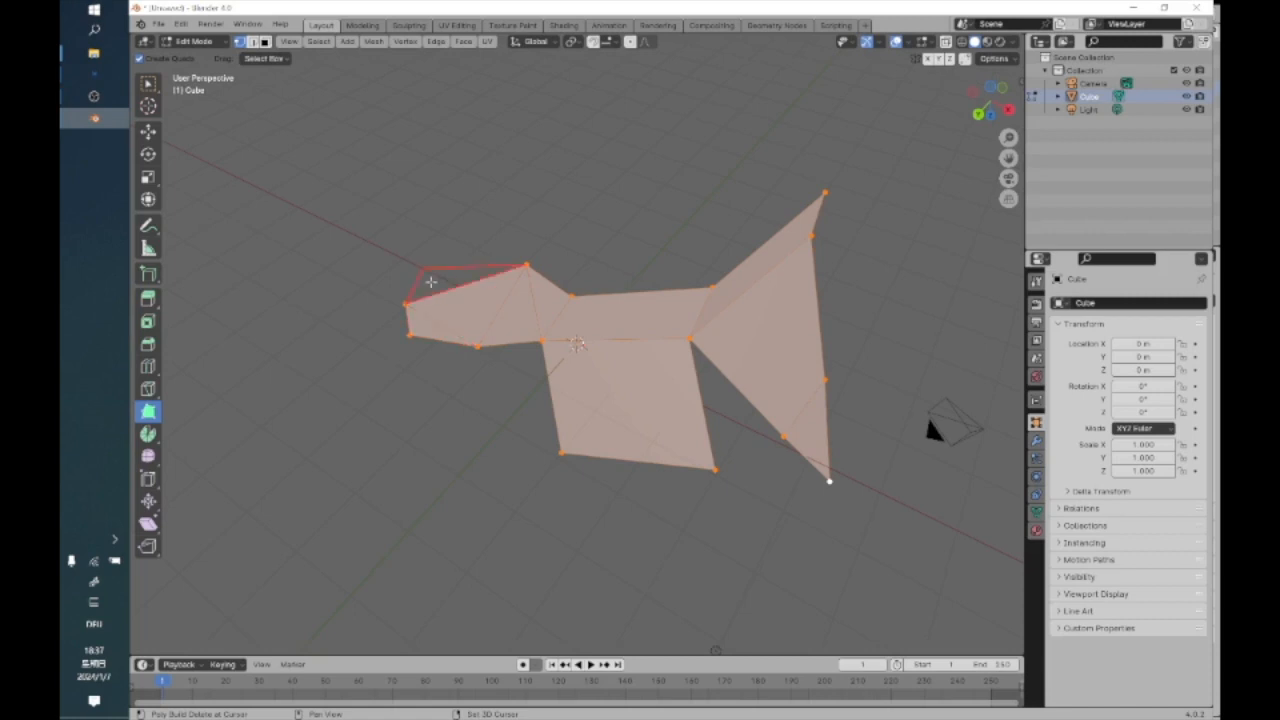
left_click(686, 298, "shift")
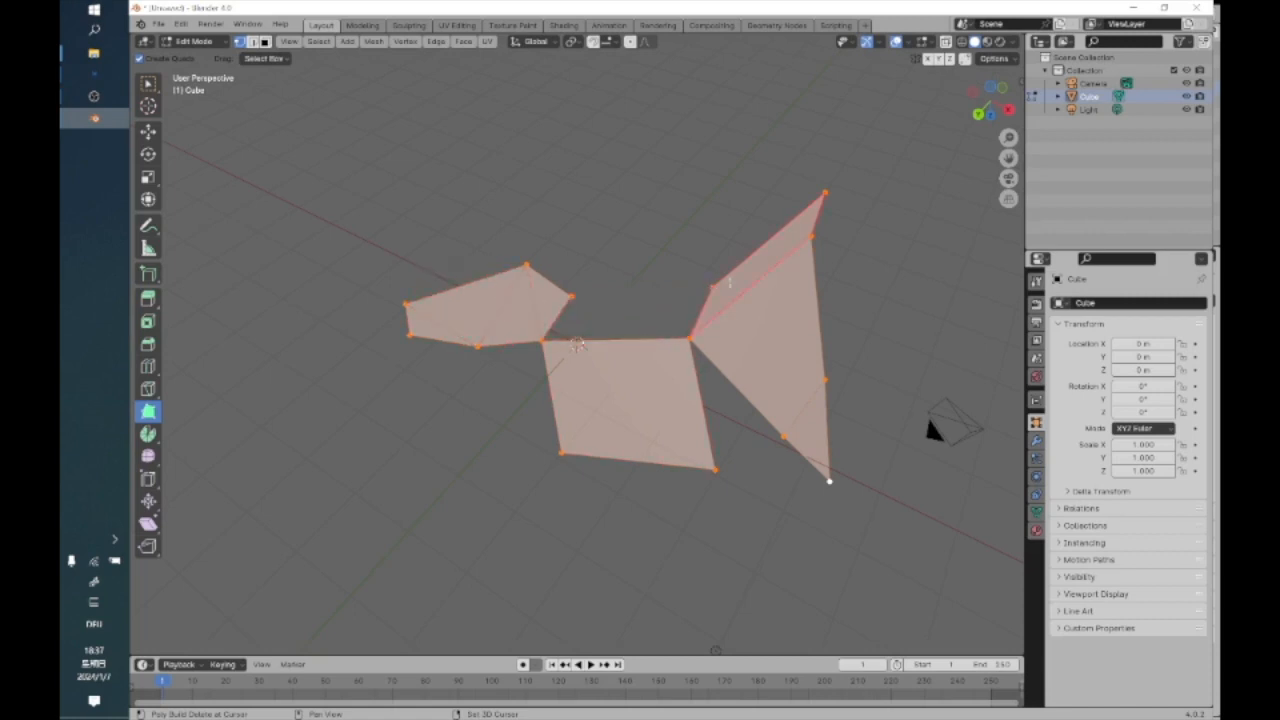
left_click(730, 284, "shift")
left_click(746, 314, "shift")
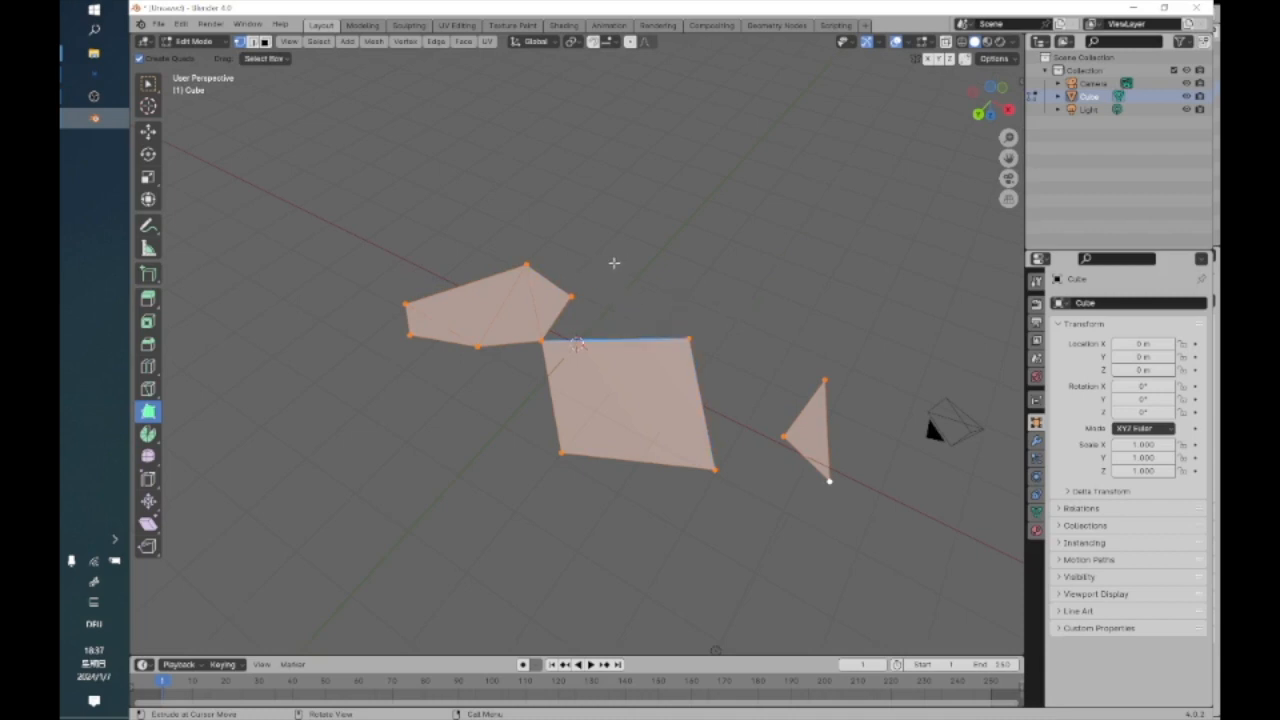
left_click_drag(583, 272, 620, 242, "ctrl")
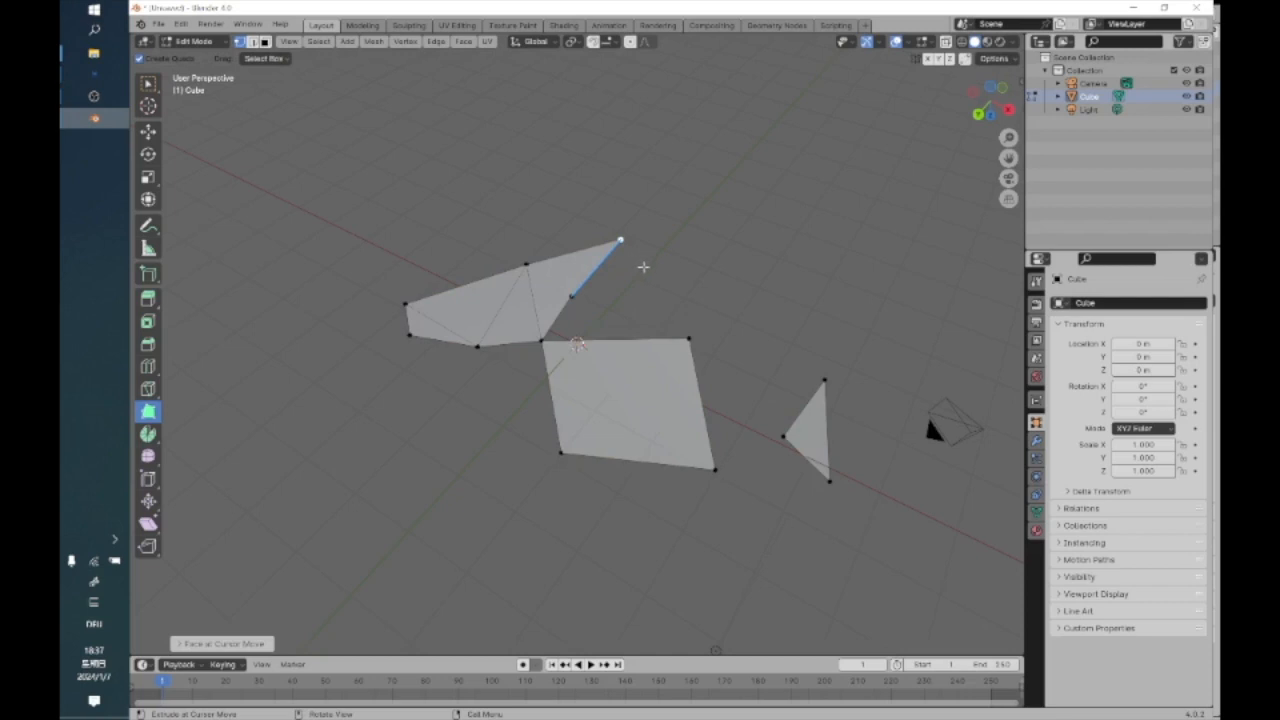
middle_click_drag(623, 300, 590, 280)
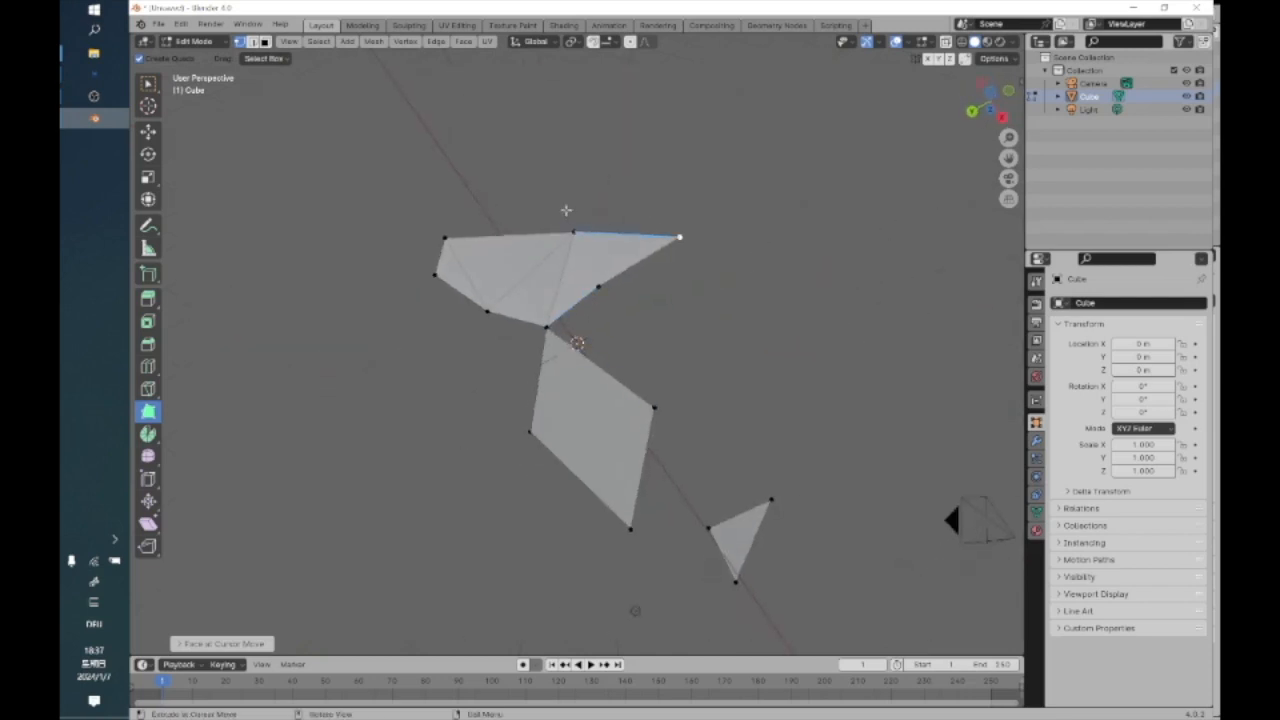
Select the entire mesh and delete all its vertices
left_click(318, 41)
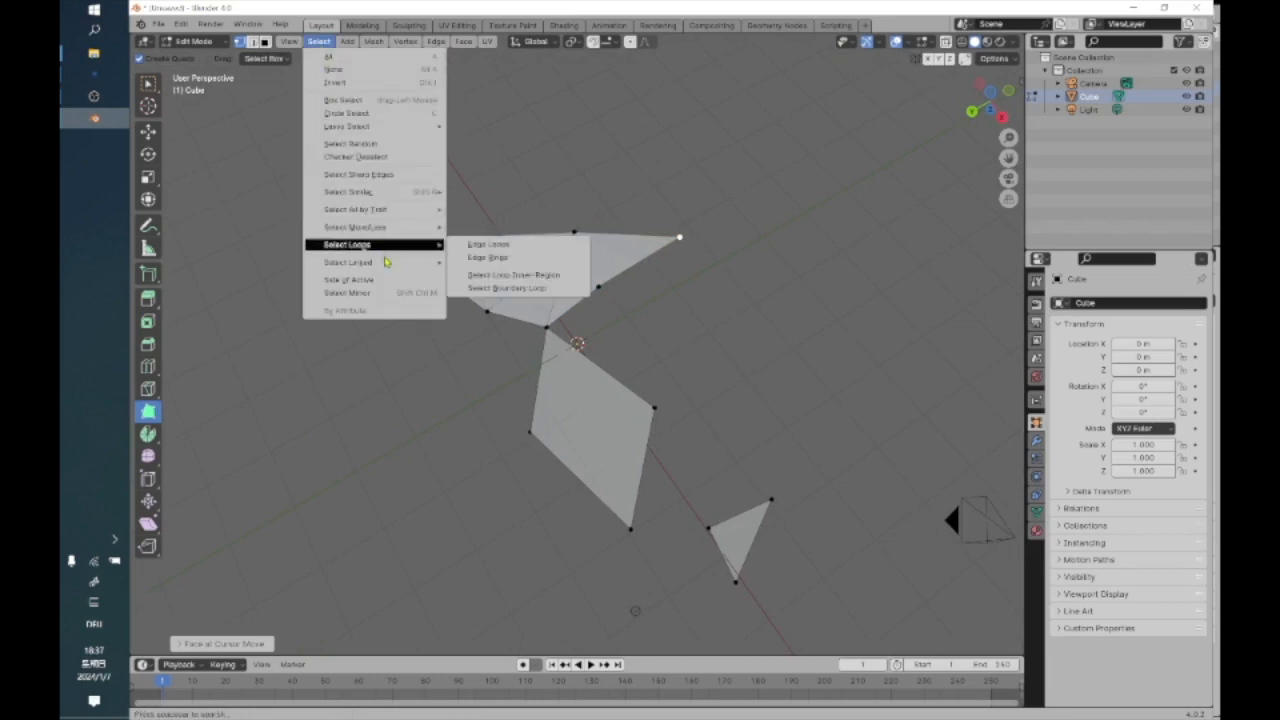
mouse_move(391, 263)
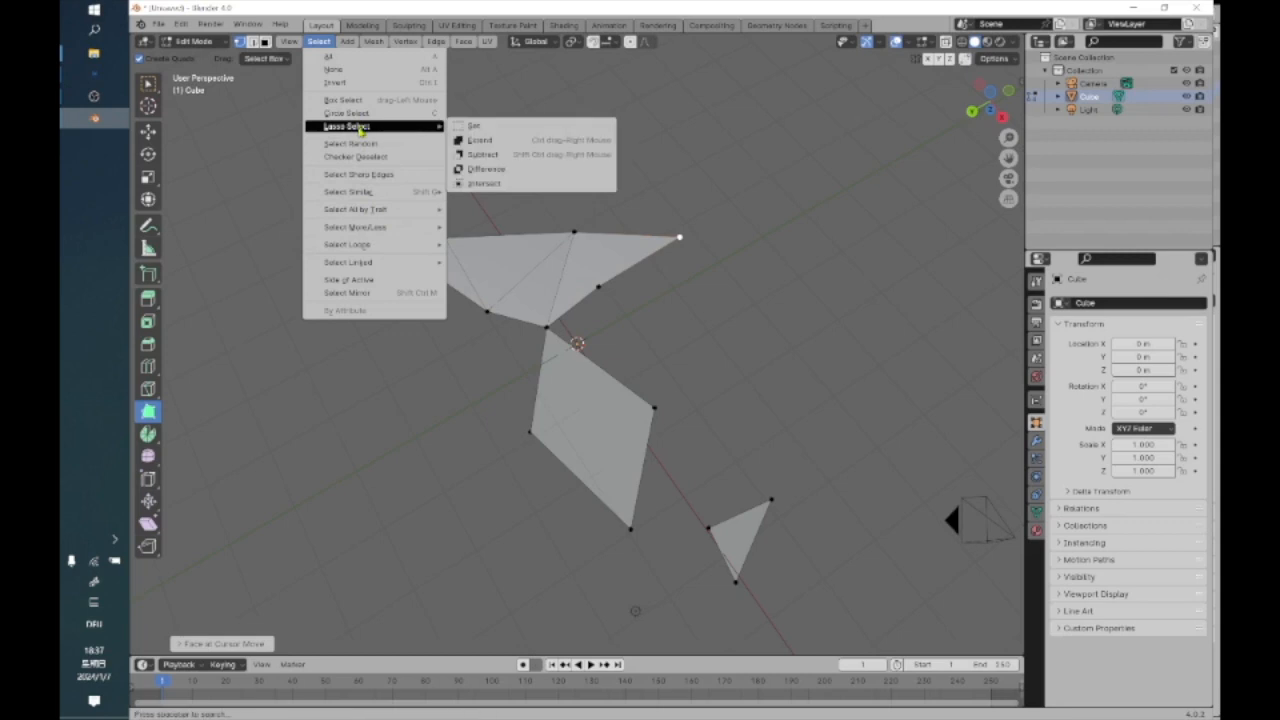
left_click(327, 57)
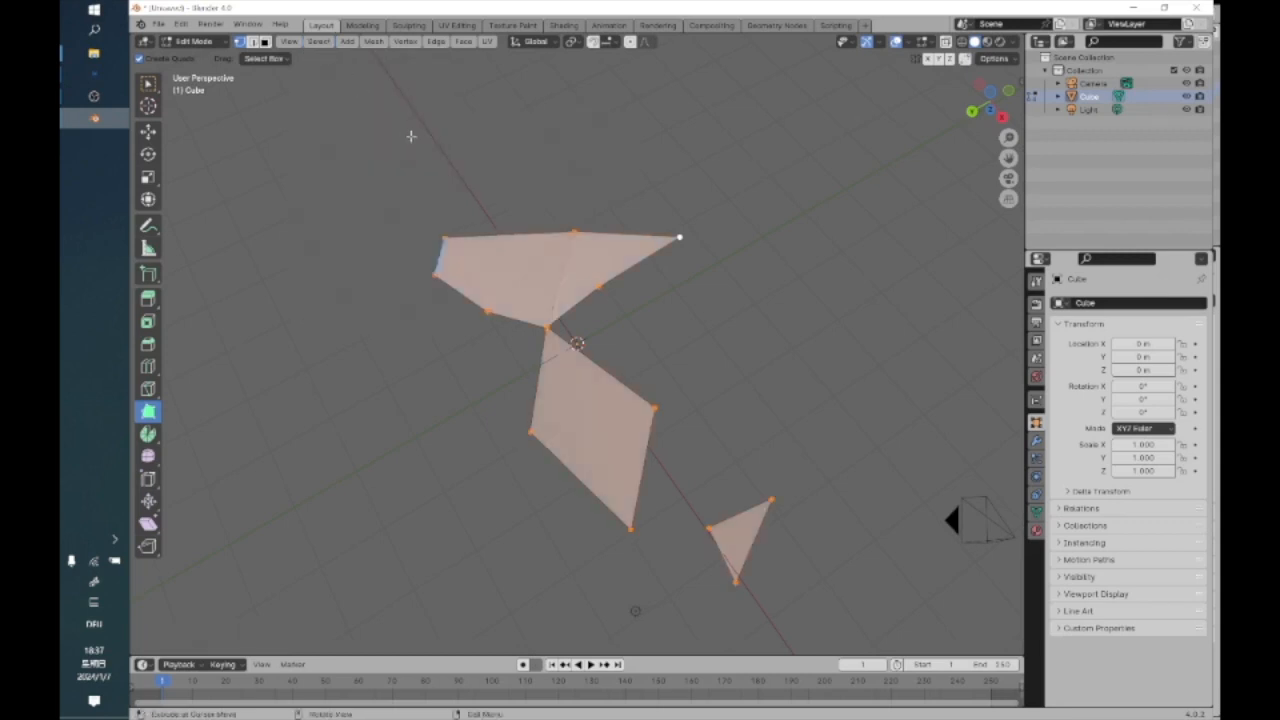
right_click(466, 188)
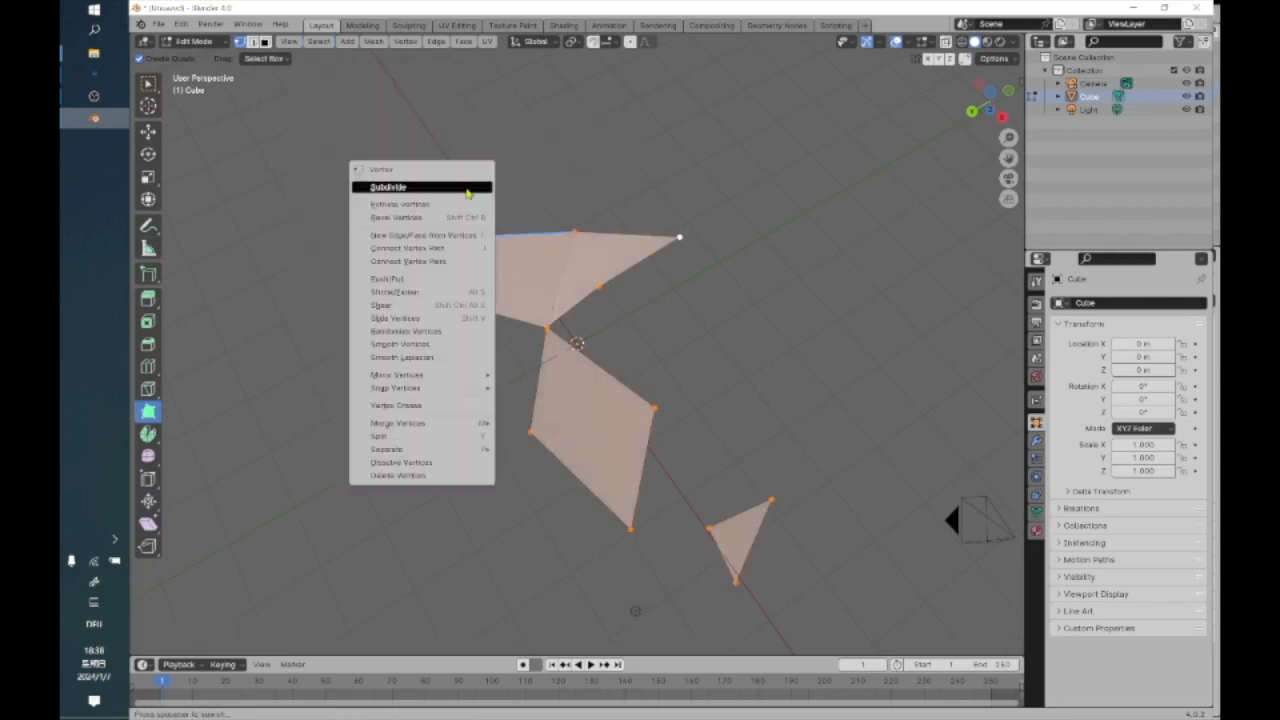
left_click(440, 475)
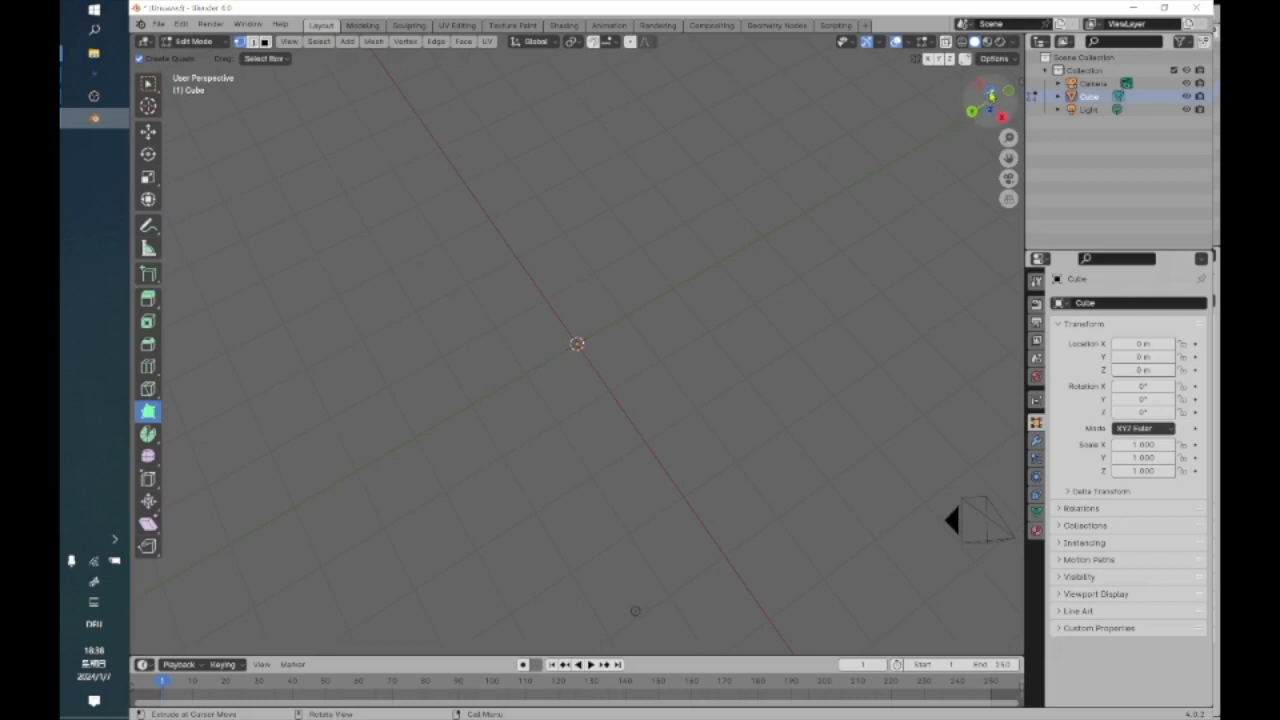
In the bottom orthographic view, build an open zigzag chain of eight connected Poly Build vertices spanning both sides of the origin
left_click(988, 102)
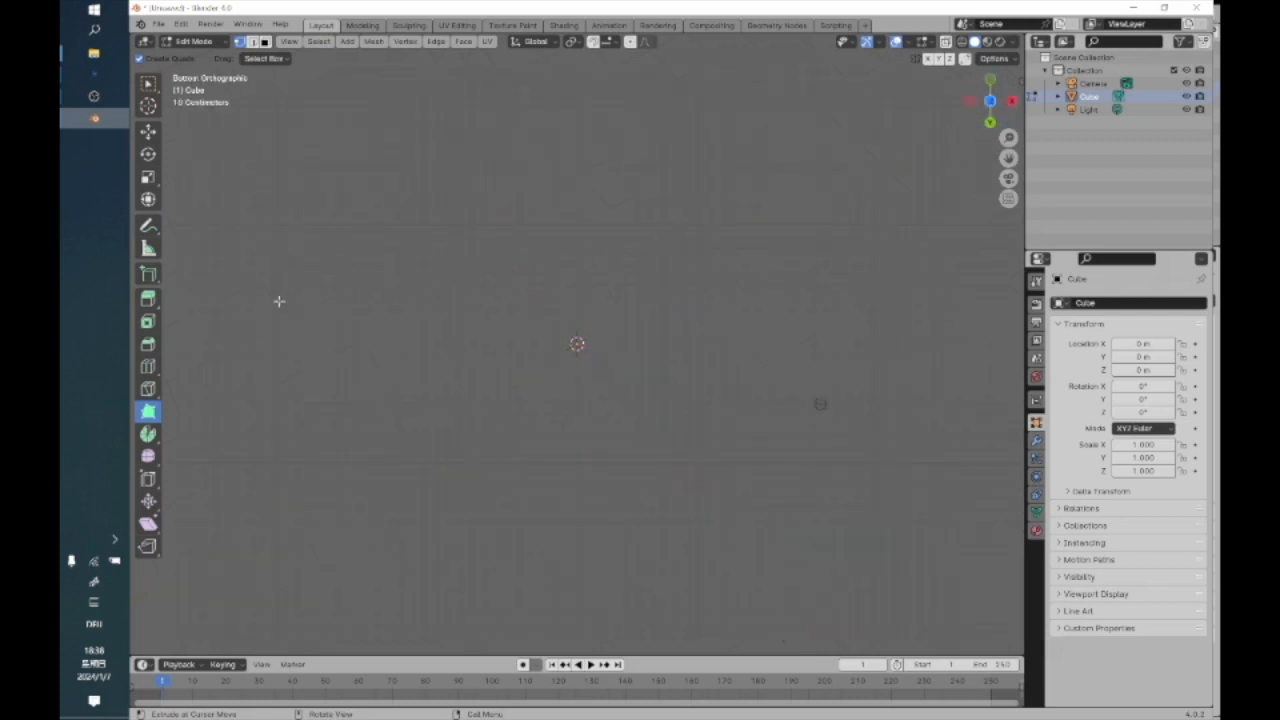
right_click(270, 344, "ctrl")
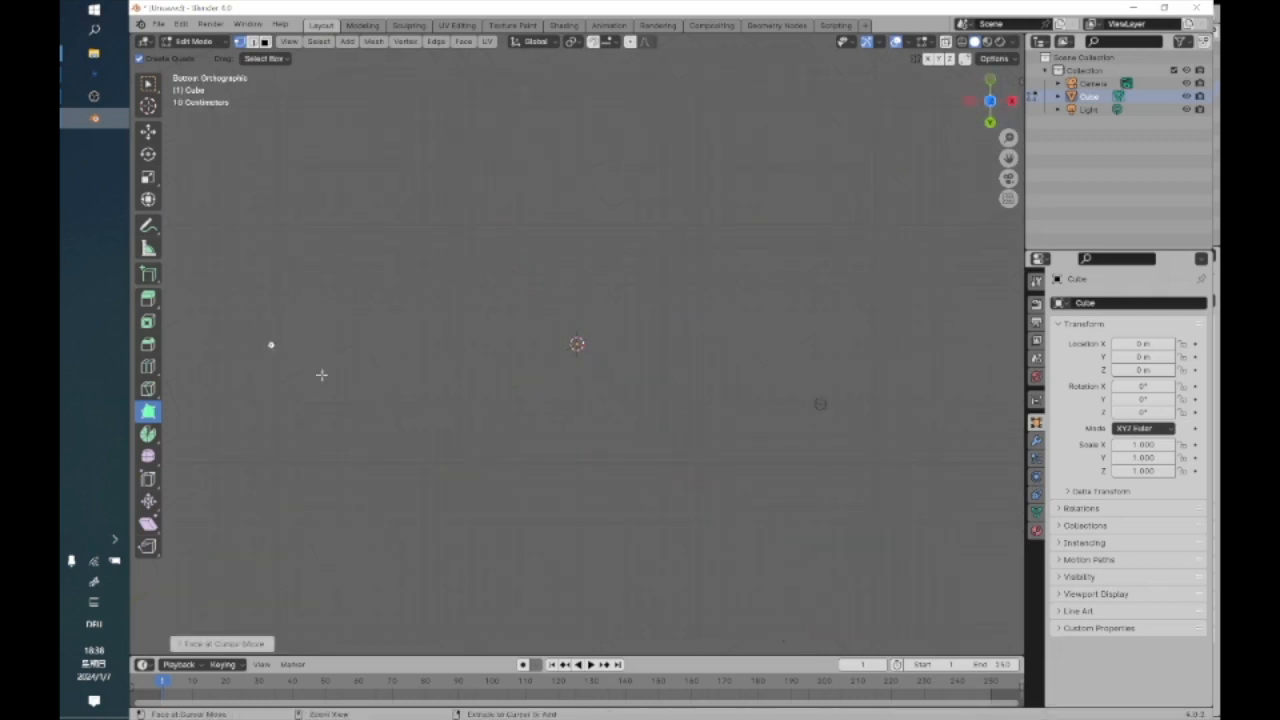
right_click(491, 440, "ctrl")
right_click(600, 436, "ctrl")
left_click(755, 387, "ctrl")
left_click(826, 376, "ctrl")
left_click(376, 419)
Select the whole vertex chain and activate the Spin tool for it
left_click(318, 41)
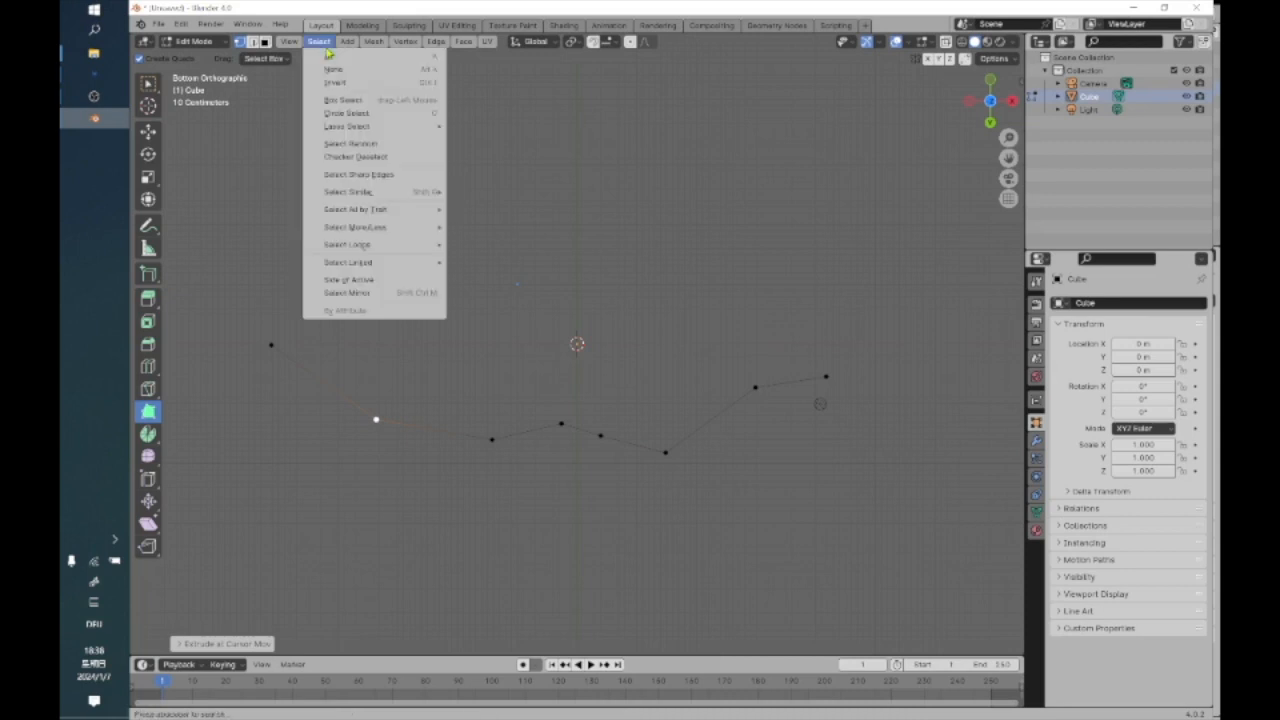
left_click(325, 58)
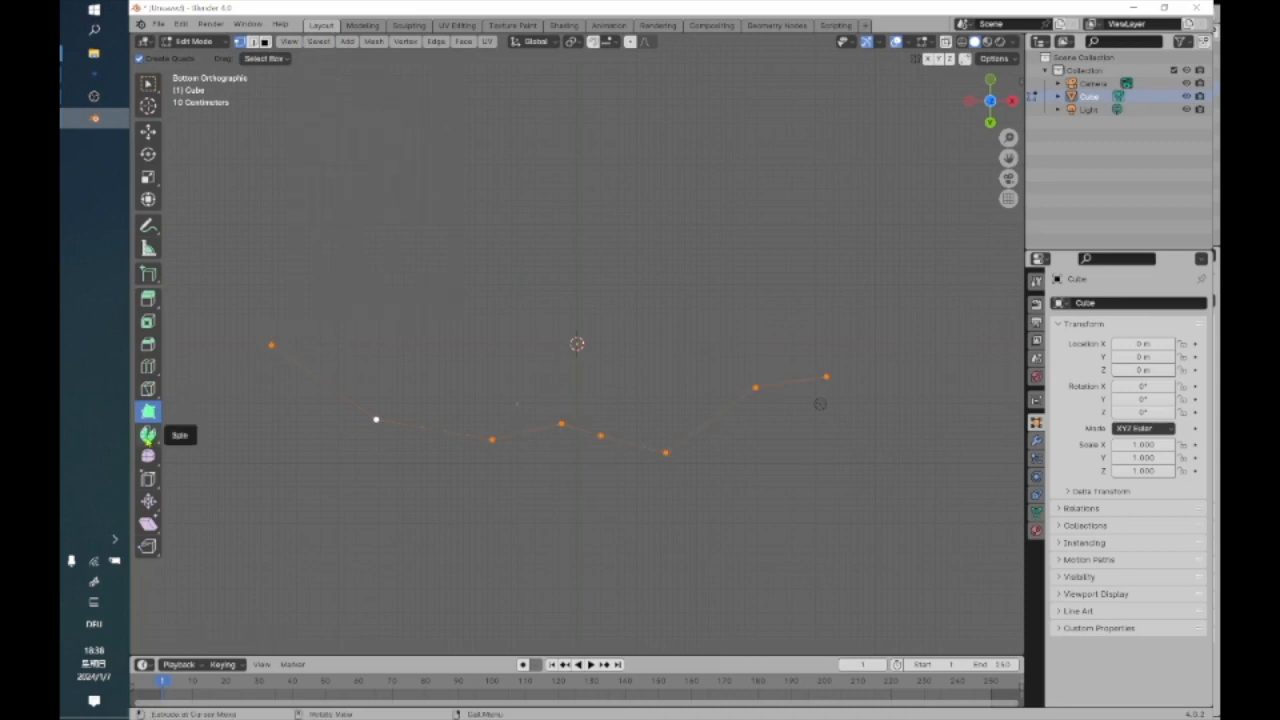
left_click(149, 436)
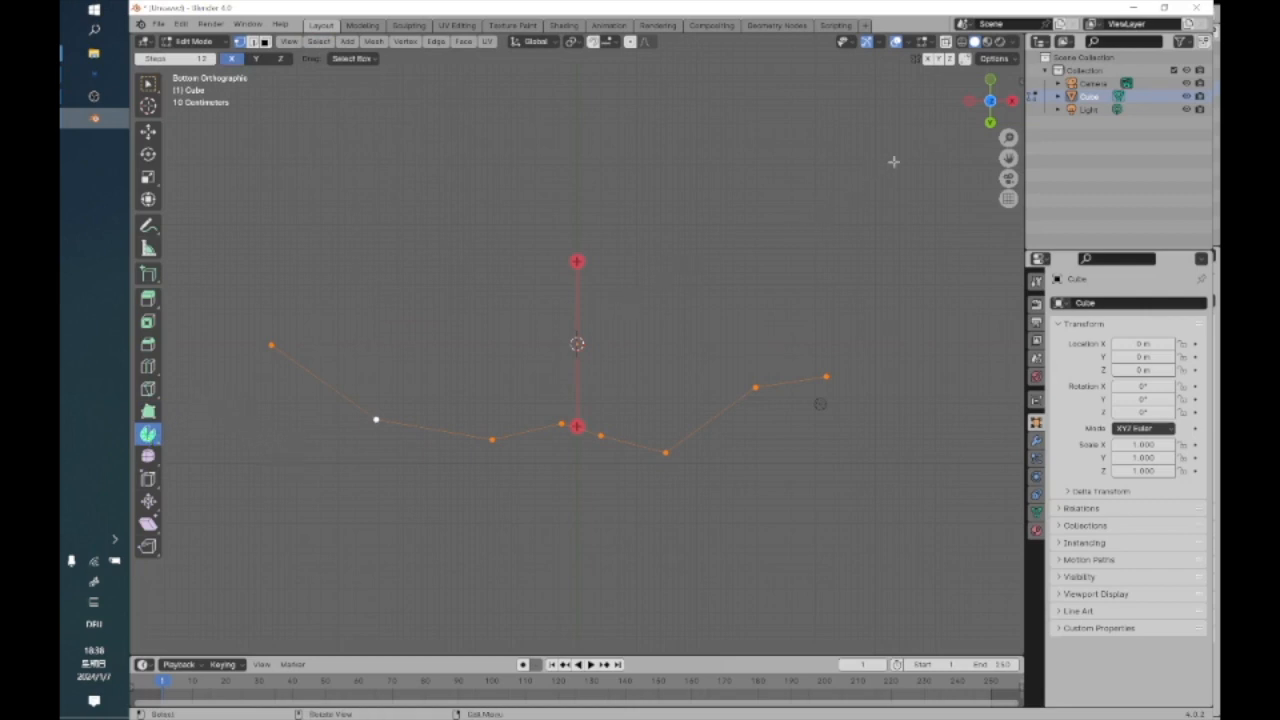
In the left orthographic view, spin the profile outline a full 360° around the X axis
left_click(970, 101)
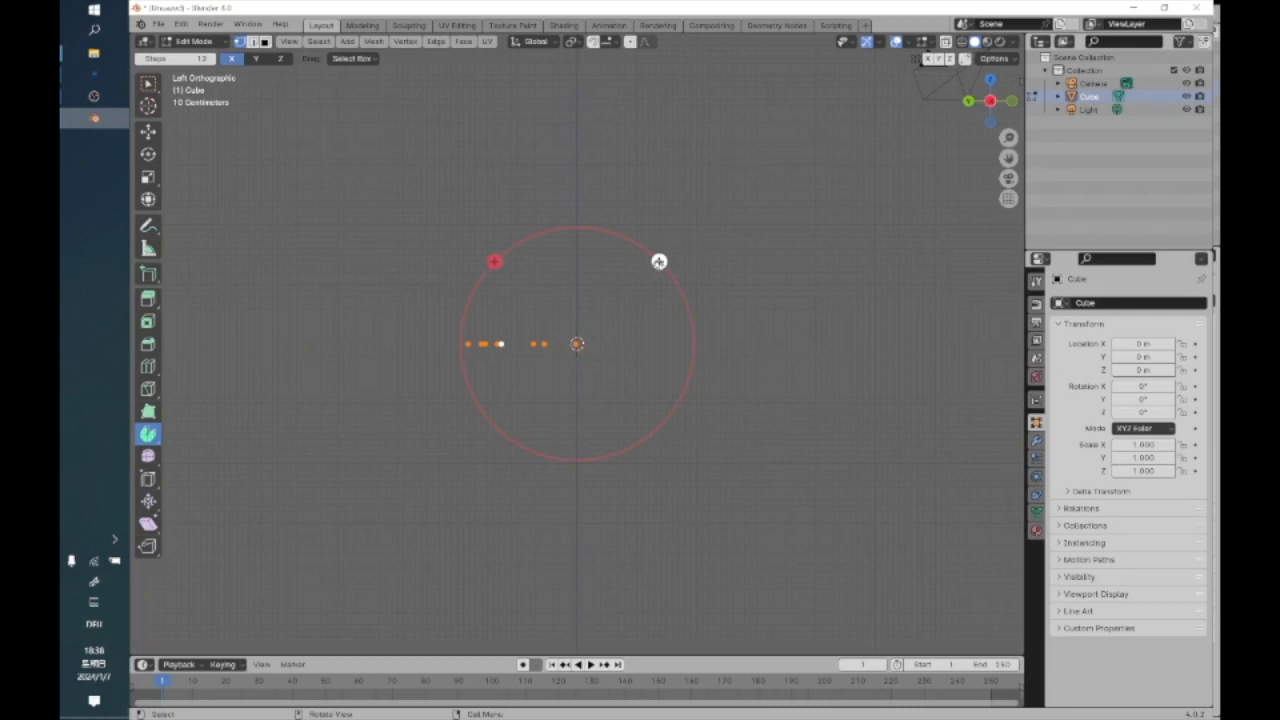
mouse_move(659, 261)
left_mouse_down()
mouse_move(680, 343)
mouse_move(613, 443)
mouse_move(540, 449)
mouse_move(470, 400)
mouse_move(414, 246)
mouse_move(537, 156)
mouse_move(657, 194)
mouse_move(680, 240)
mouse_move(594, 209)
mouse_move(630, 230)
mouse_move(652, 268)
left_mouse_up()
middle_click_drag(723, 282, 635, 334)
middle_click_drag(663, 281, 340, 476)
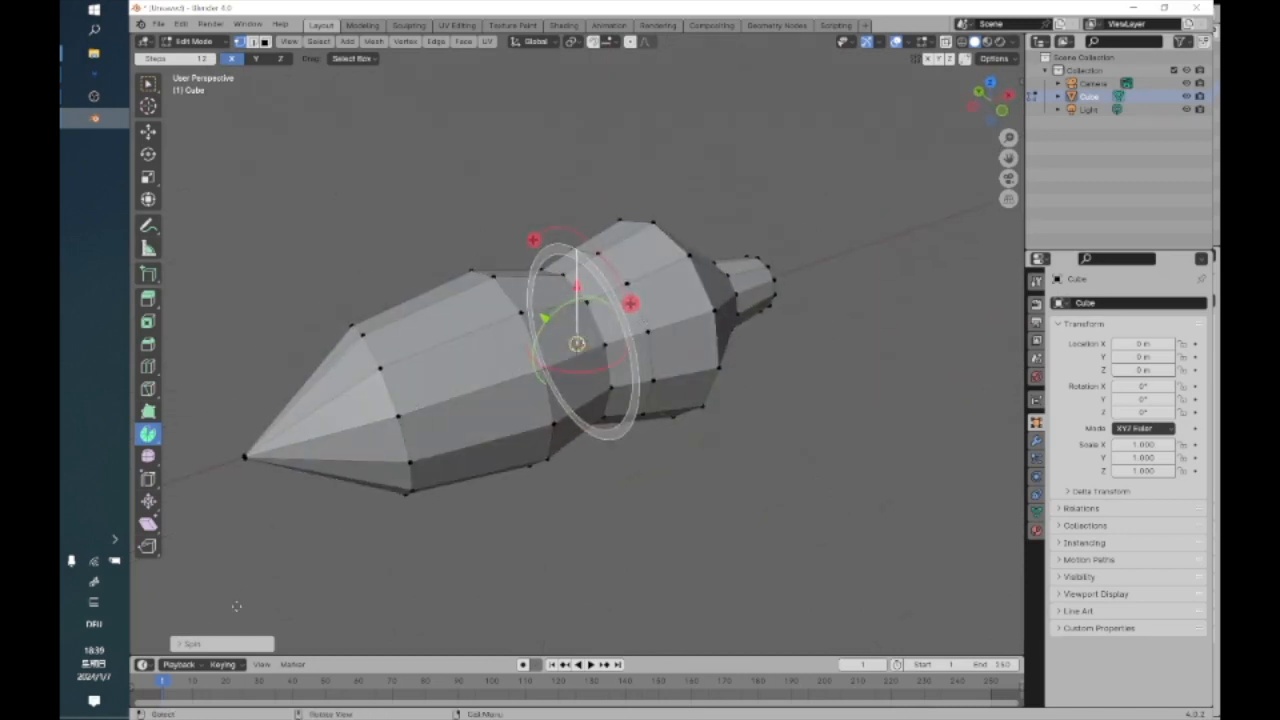
Set the number of steps for the spin operation to 90
left_click(182, 645)
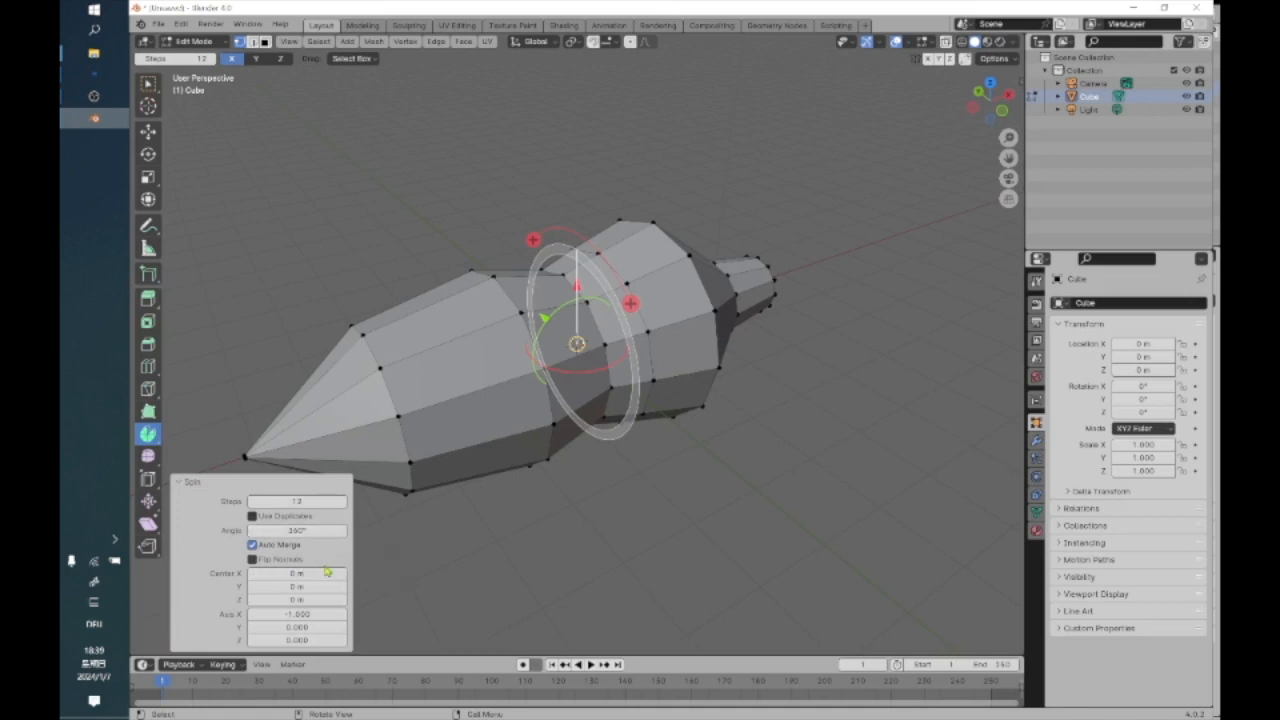
left_click(330, 501)
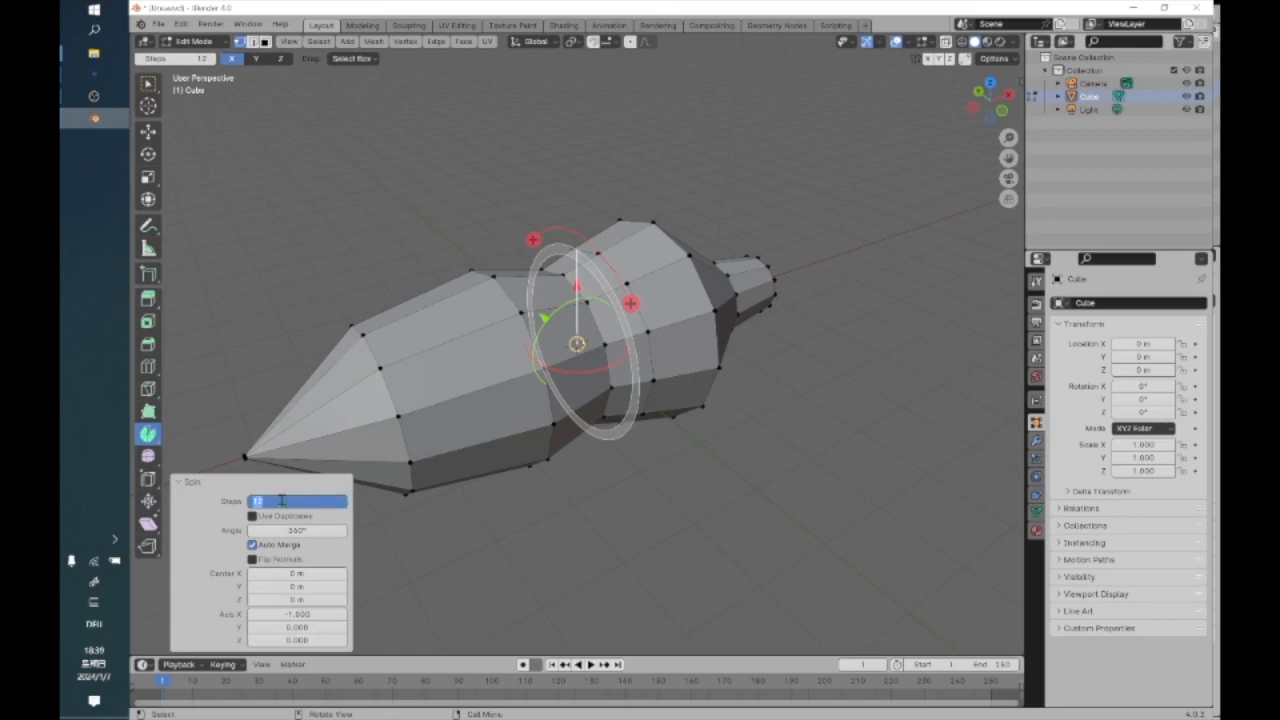
key("Return")
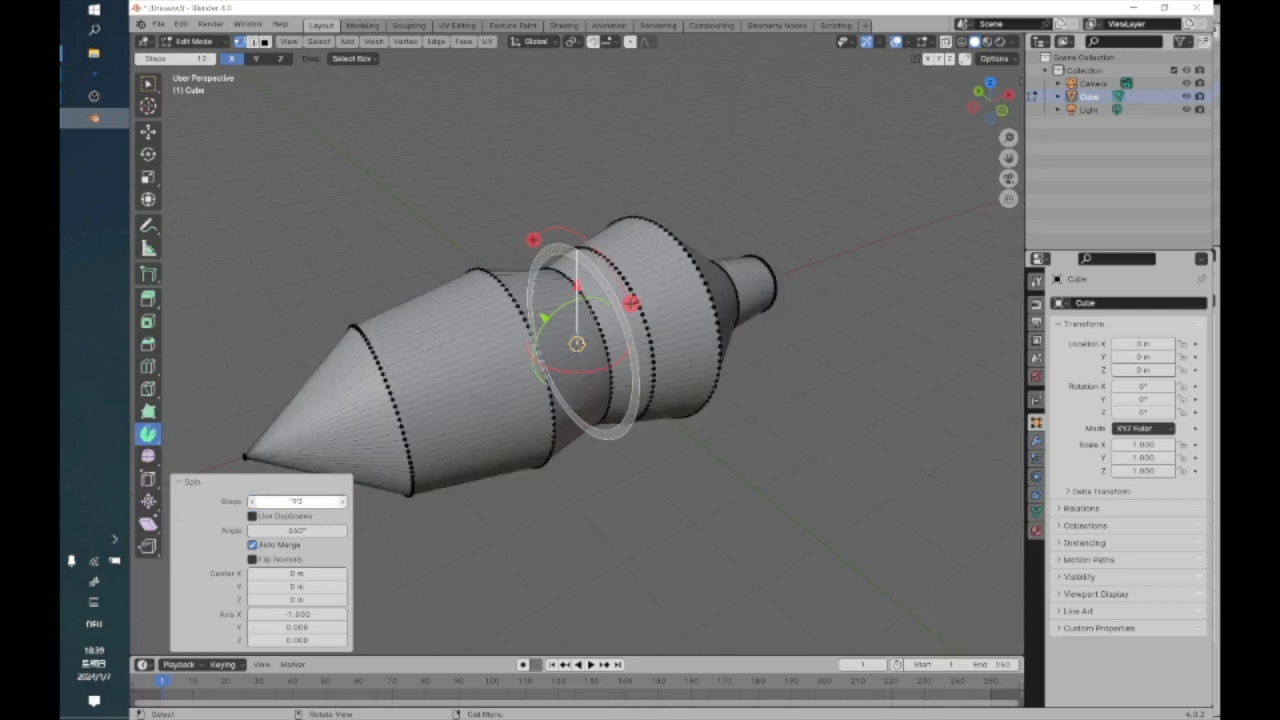
middle_click_drag(389, 514, 408, 461)
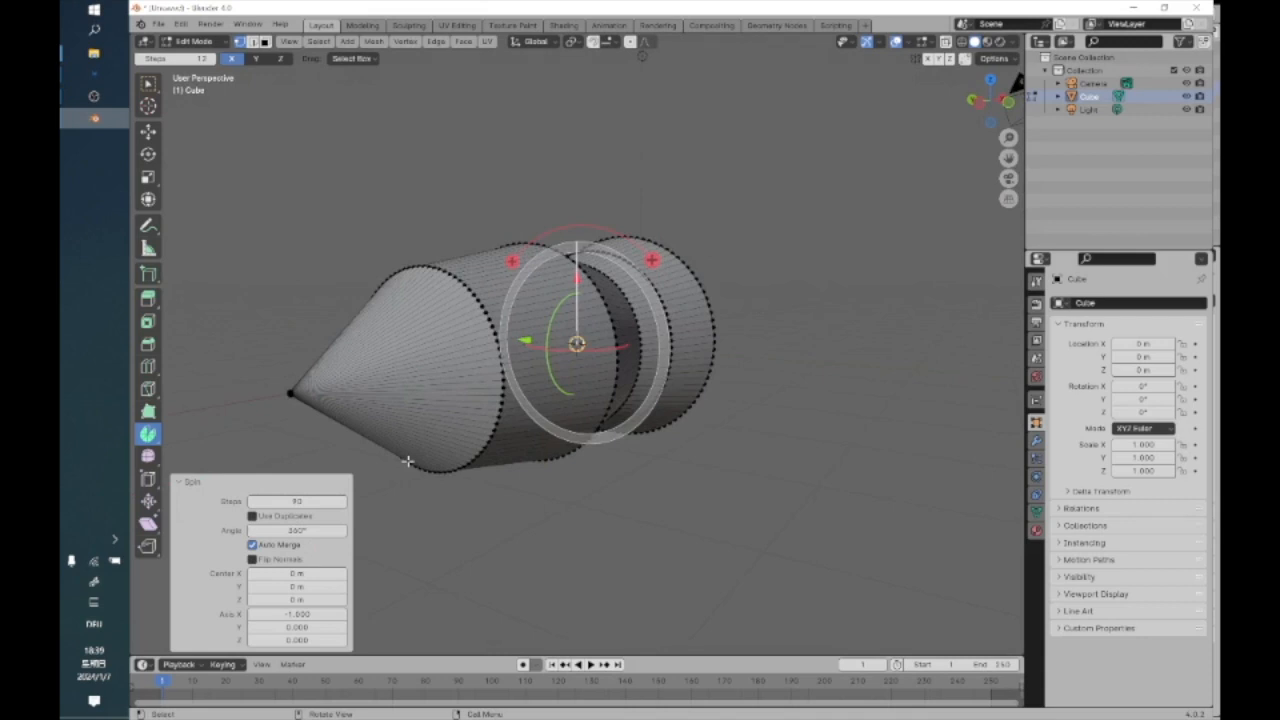
middle_click_drag(318, 332, 245, 281)
Switch back to the box selection tool and return the revolved mesh to Object Mode
left_click(148, 83)
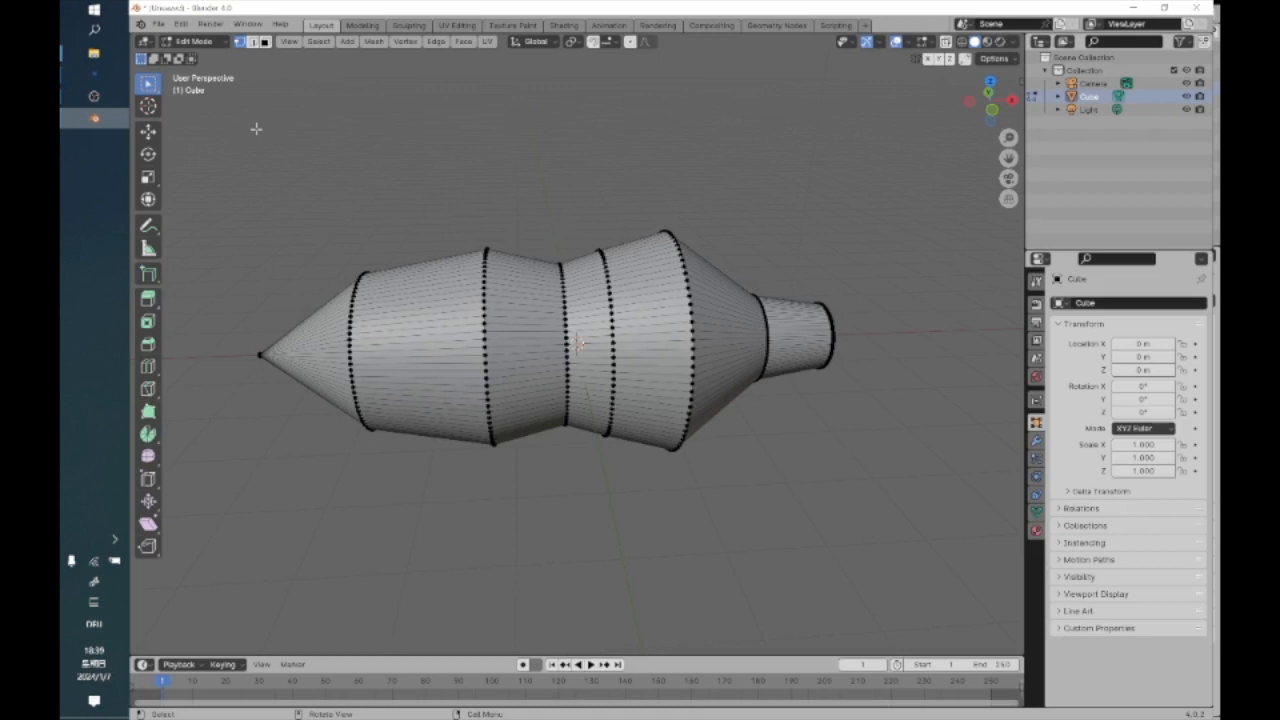
middle_click_drag(668, 191, 538, 143)
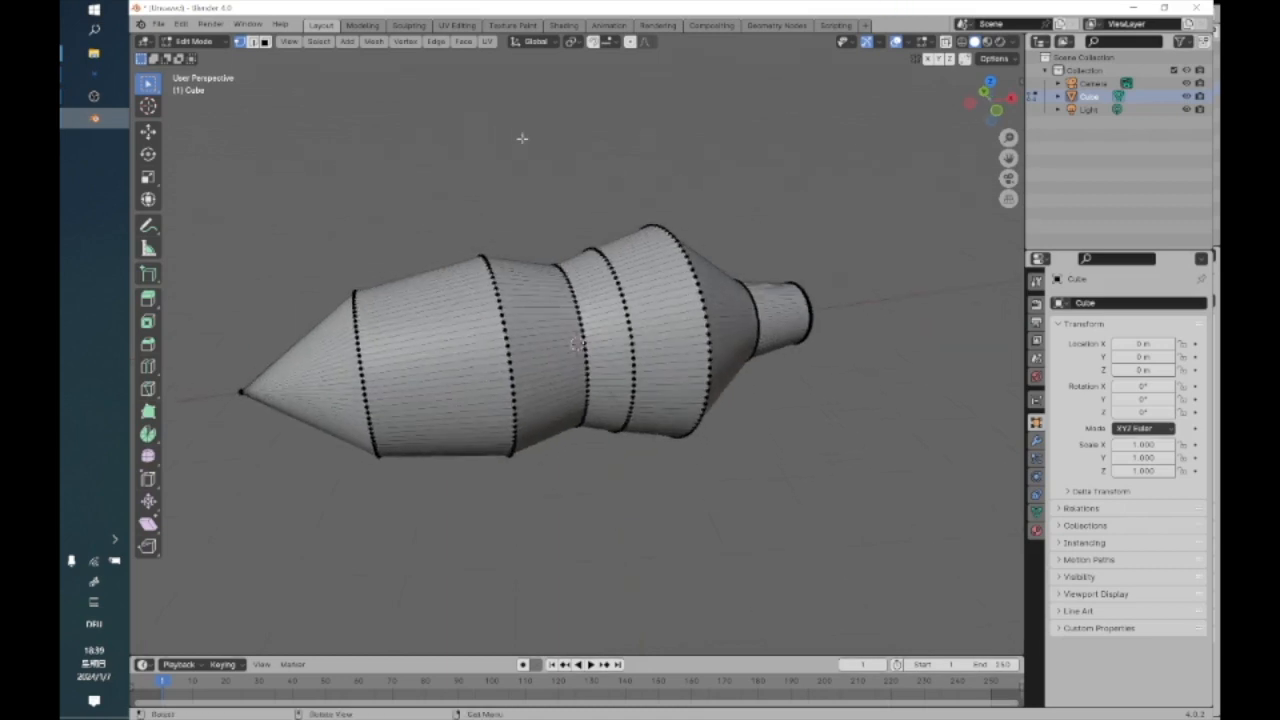
left_click(215, 44)
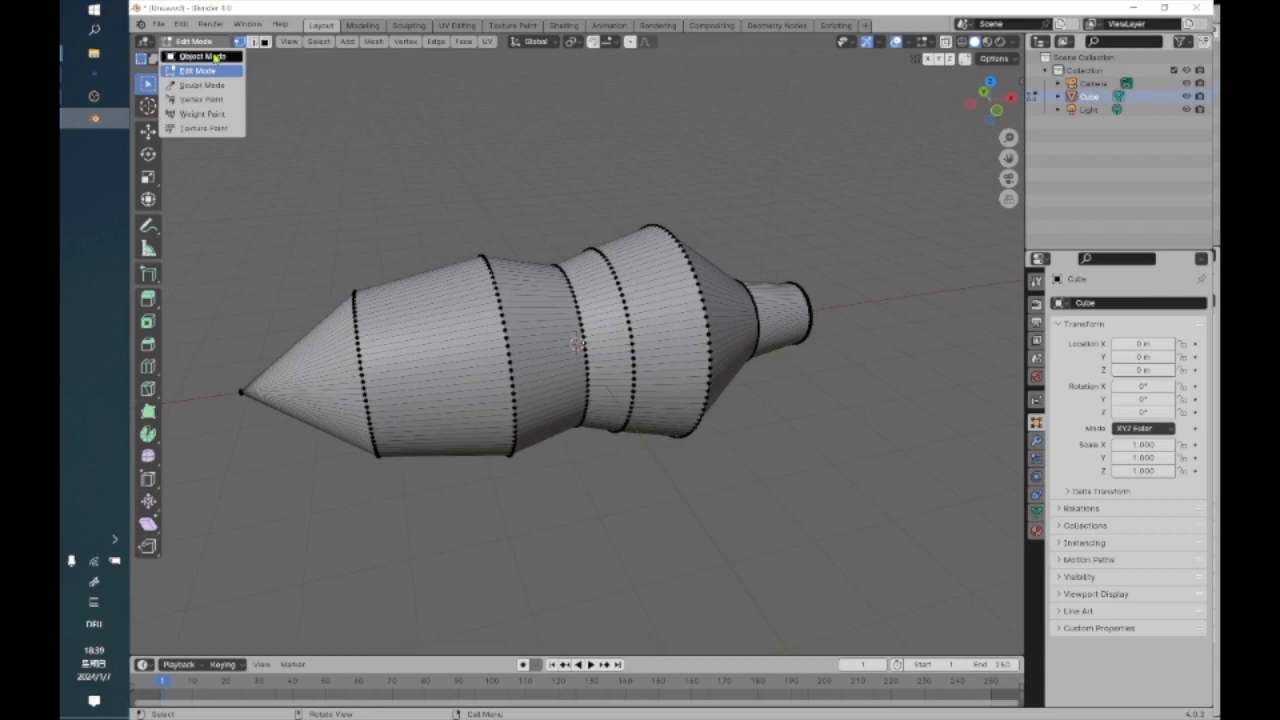
left_click(215, 58)
scroll(334, 149, "down", 6)
mouse_move(400, 240)
middle_mouse_down()
mouse_move(445, 248)
mouse_move(420, 225)
middle_mouse_up()
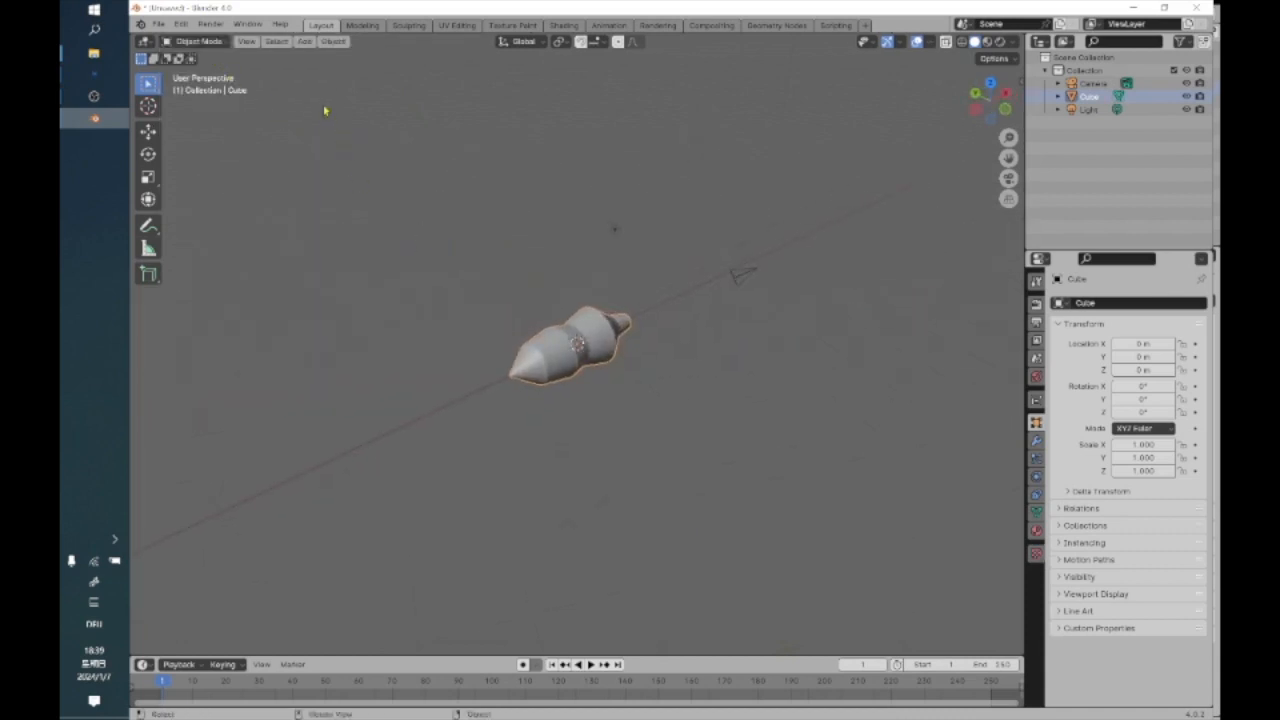
Add a cube mesh and move it about -12.77 m along the Y axis, clear of the revolved body
left_click(304, 41)
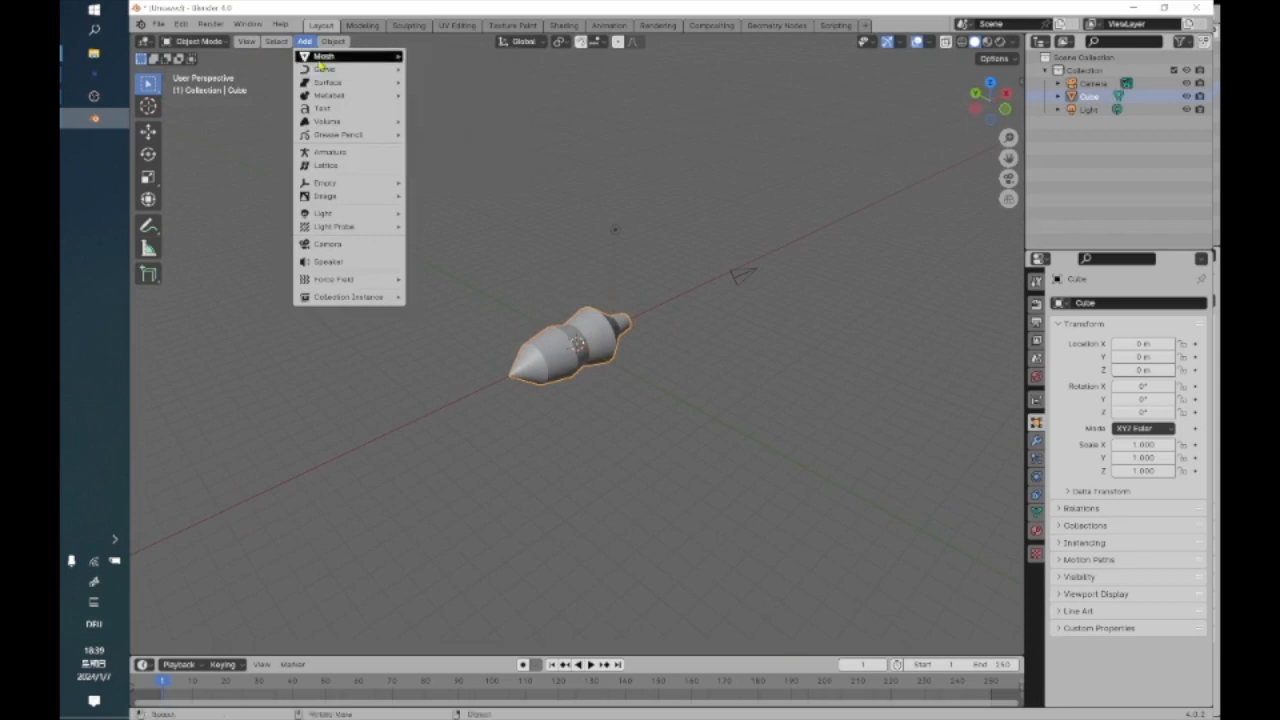
left_click(437, 69)
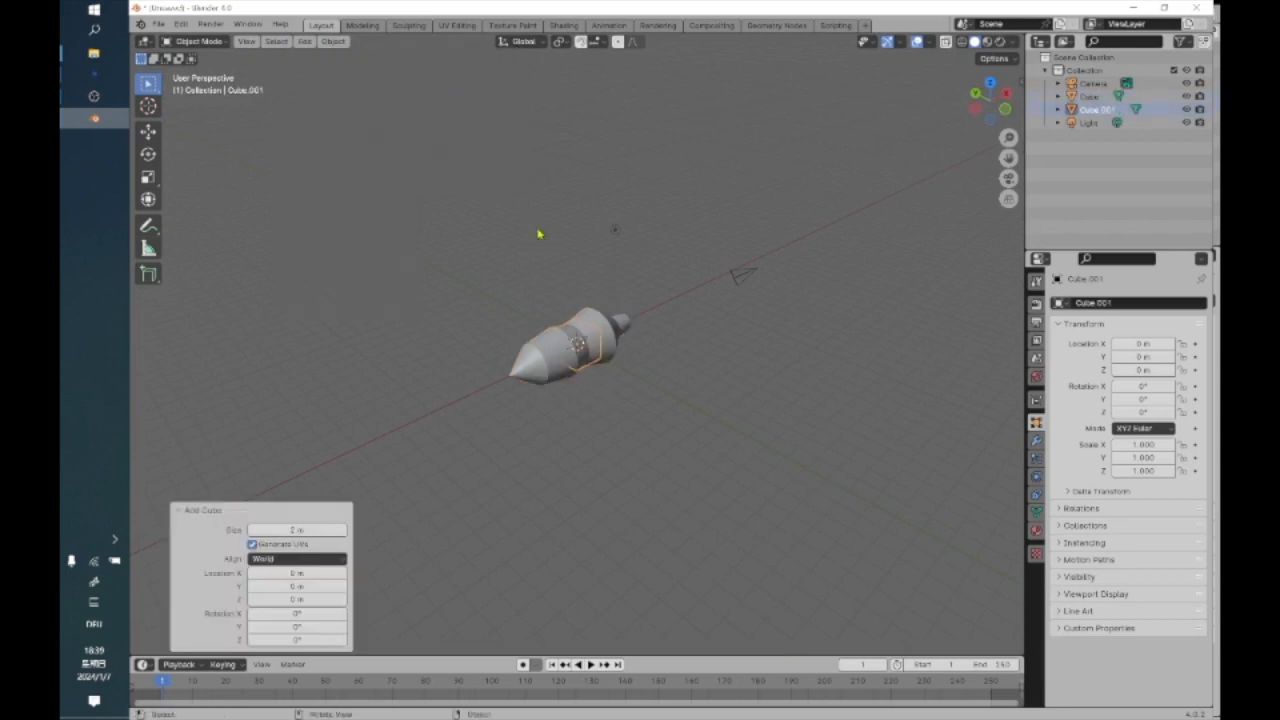
left_click(148, 131)
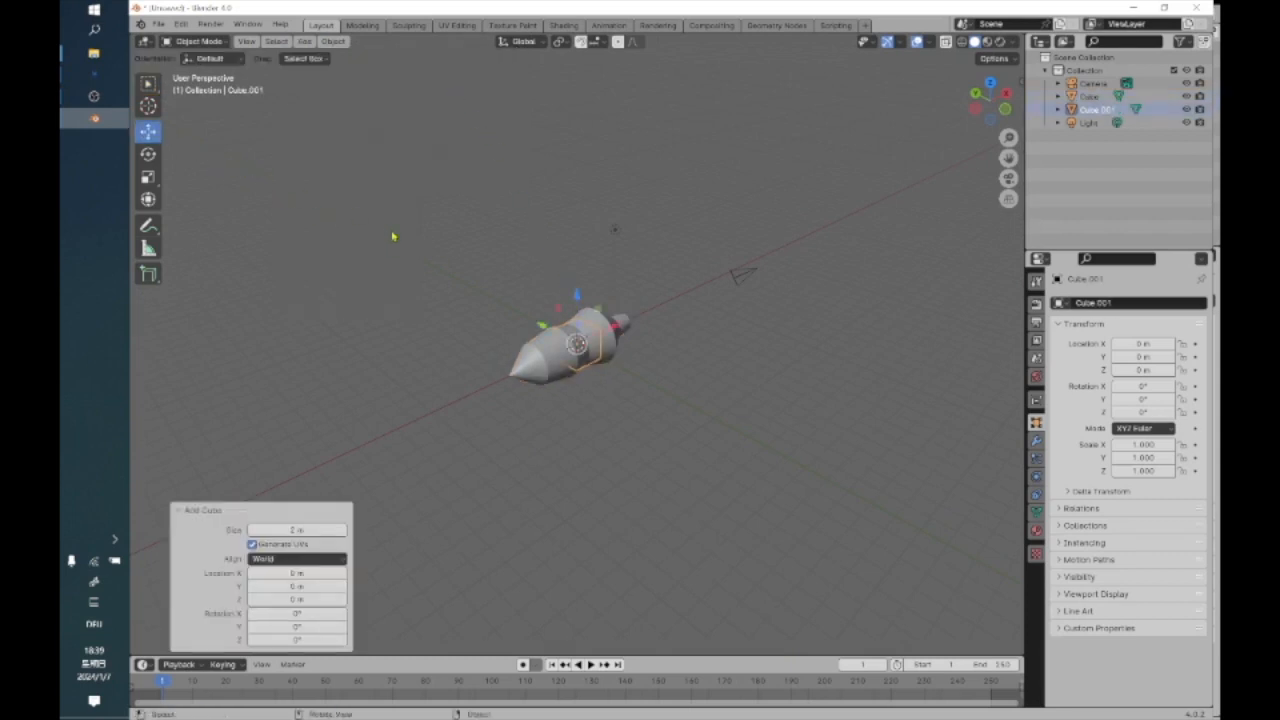
left_click_drag(542, 327, 770, 405)
right_click(771, 418)
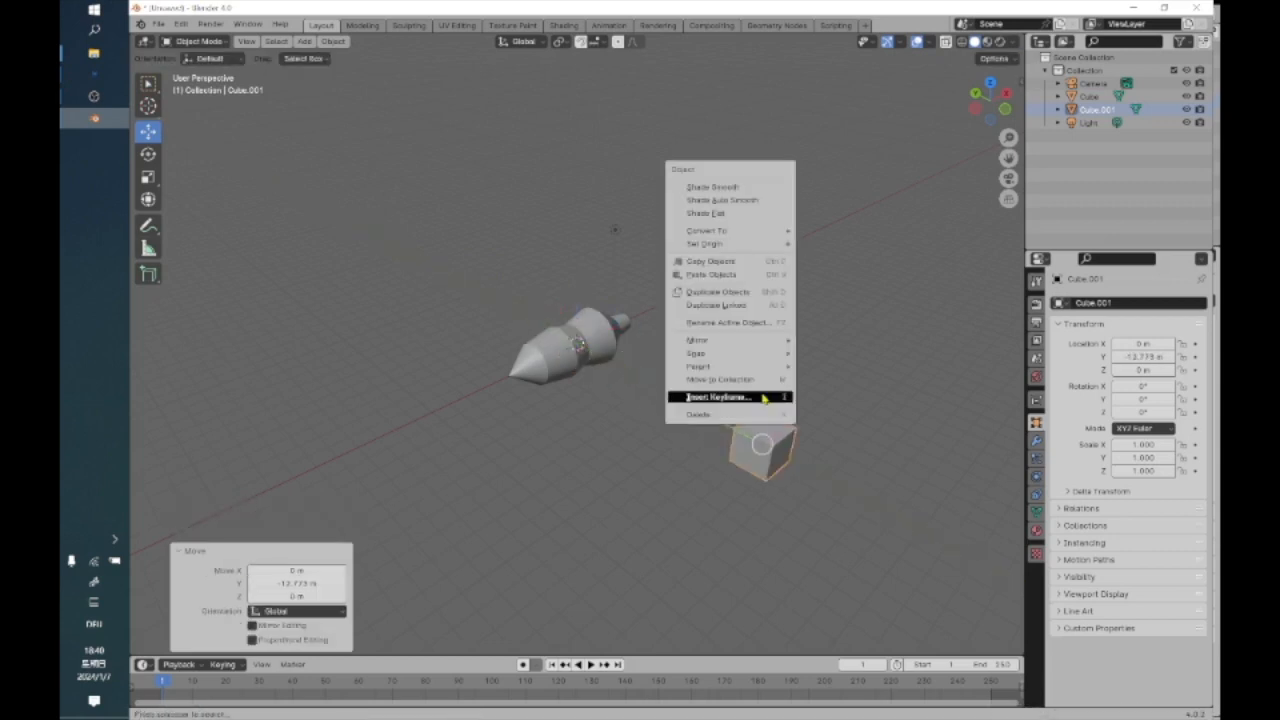
Enter Edit Mode on the new cube, clear its selection and switch to face selection
left_click(304, 41)
left_click(219, 43)
left_click(216, 43)
left_click(199, 71)
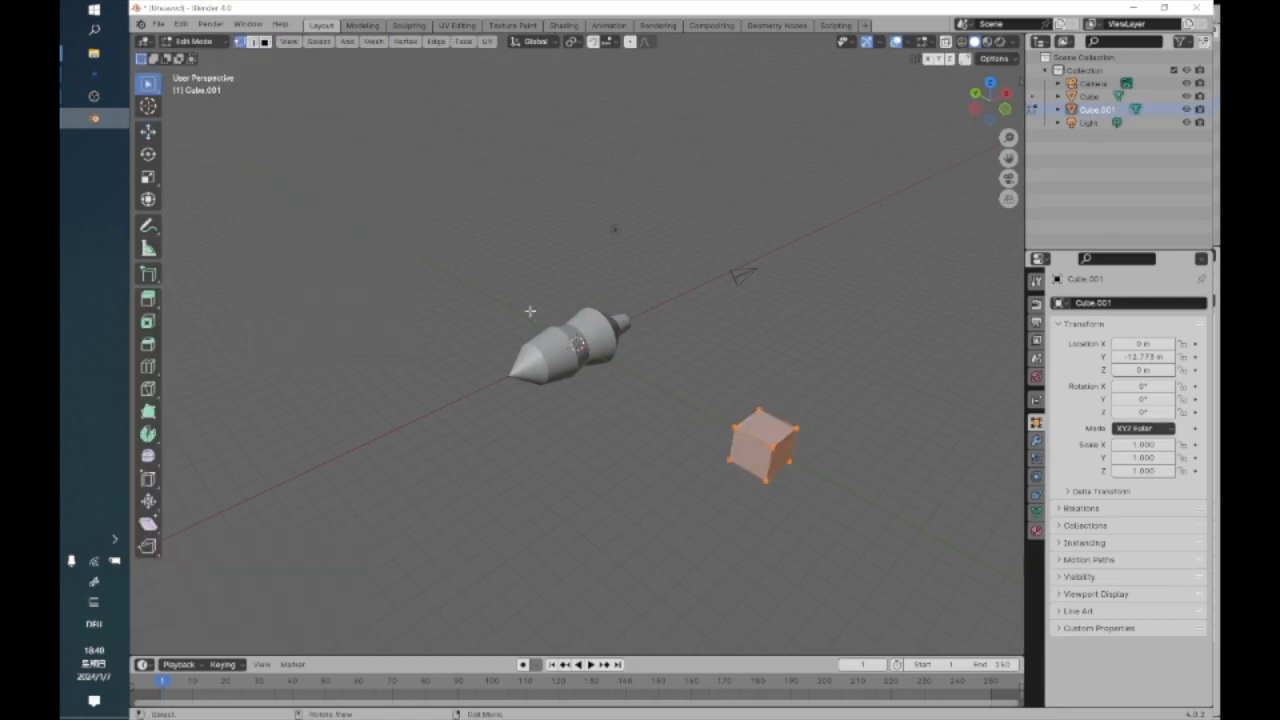
scroll(737, 437, "up", 8)
middle_click_drag(414, 266, 484, 279)
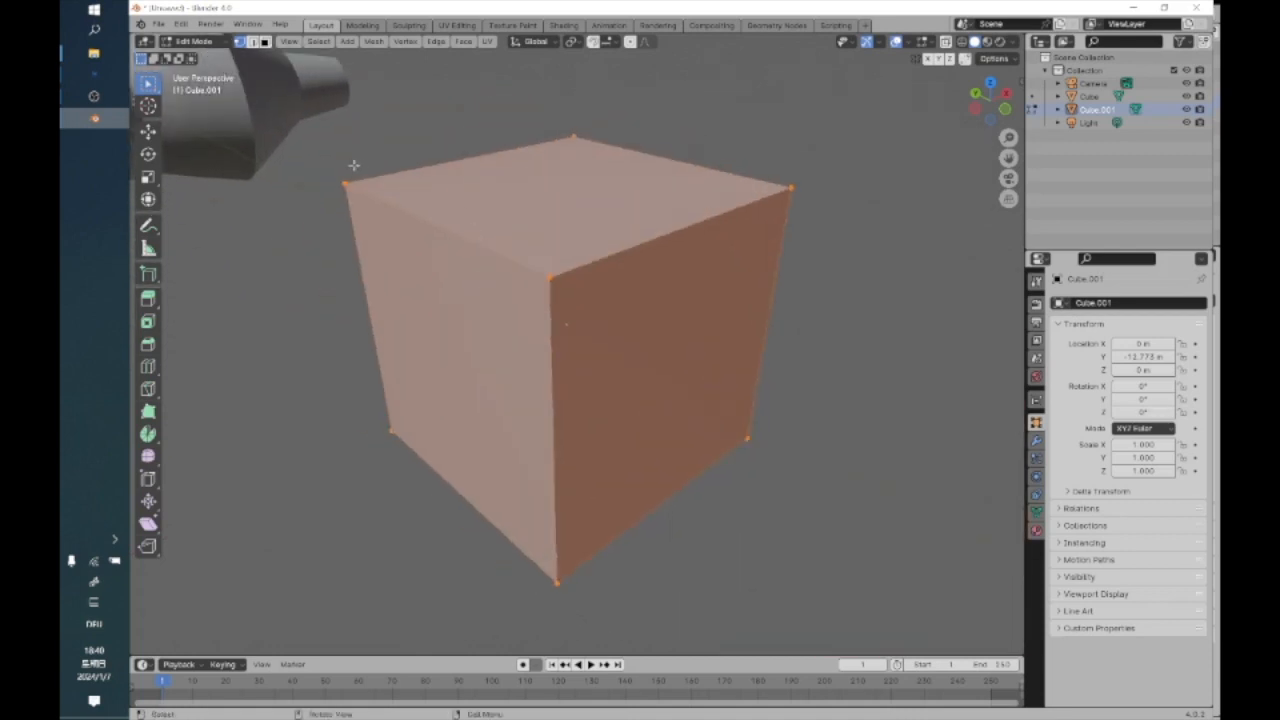
left_click(309, 114)
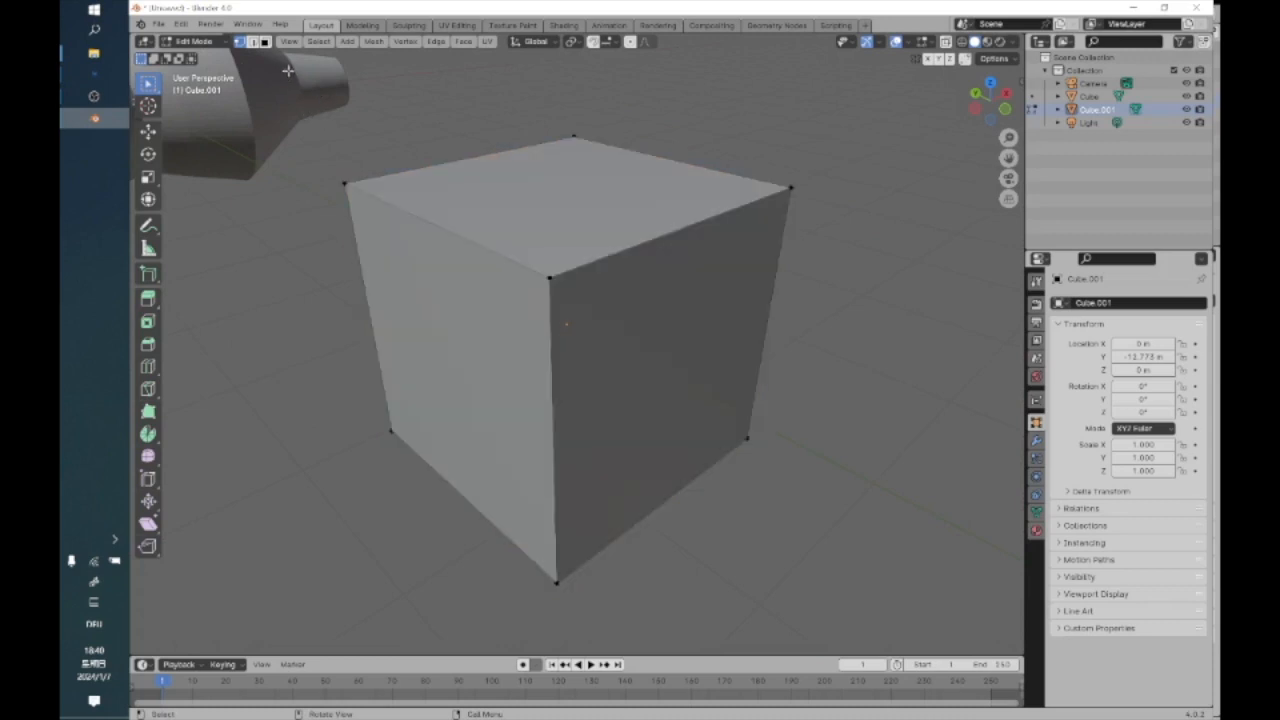
left_click(264, 42)
Delete the cube's top face
left_click(457, 175)
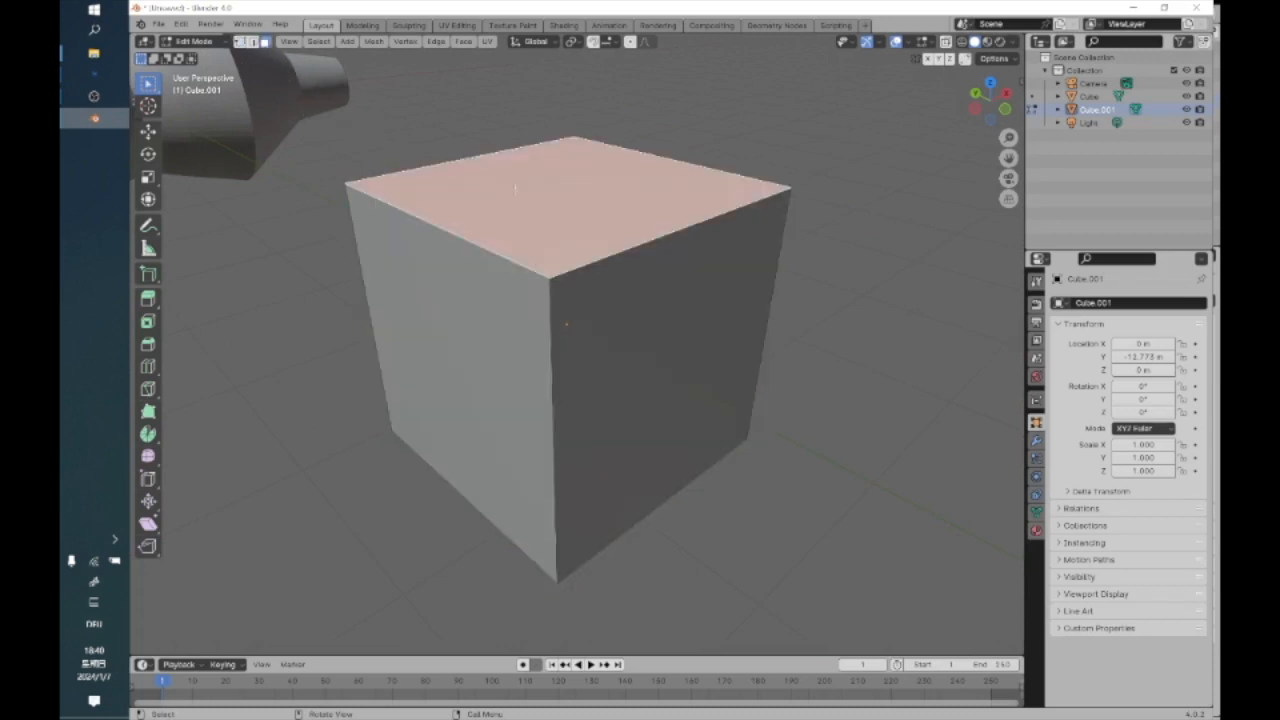
right_click(455, 182)
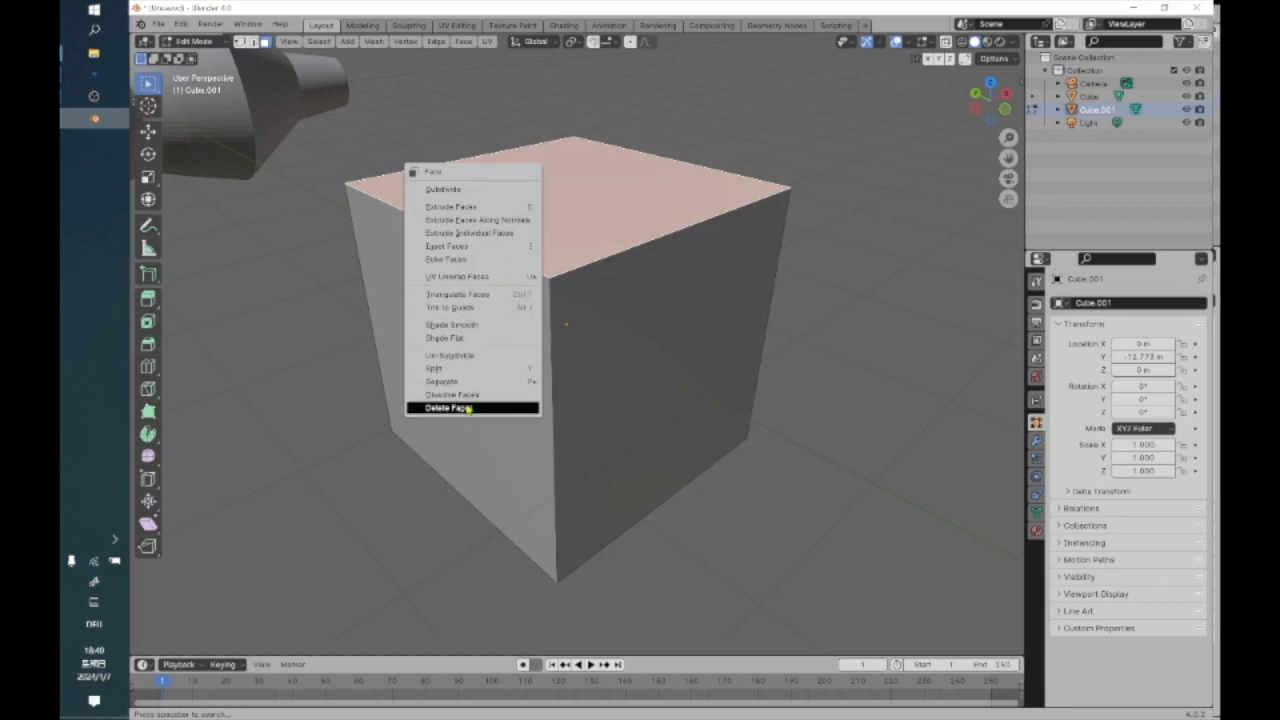
left_click(469, 408)
Delete the cube's four side faces, keeping only the bottom face
left_click(482, 344)
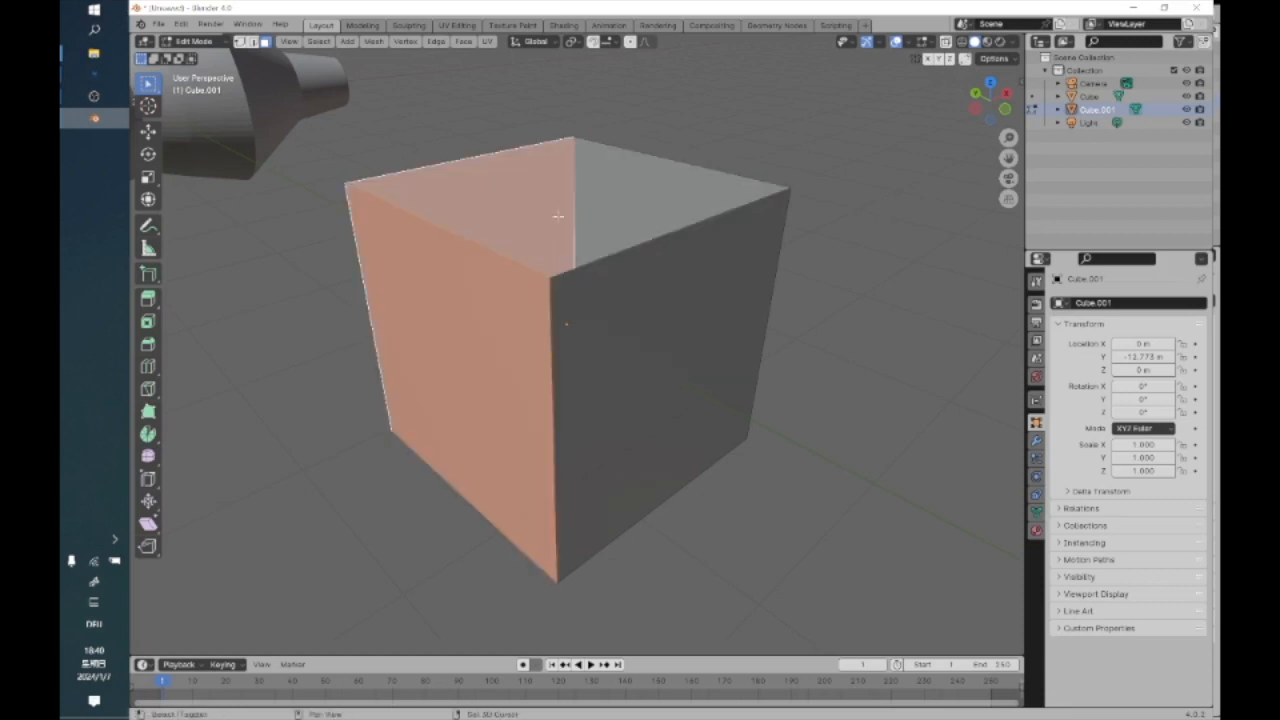
left_click(613, 217, "shift")
left_click(630, 288, "shift")
right_click(625, 308)
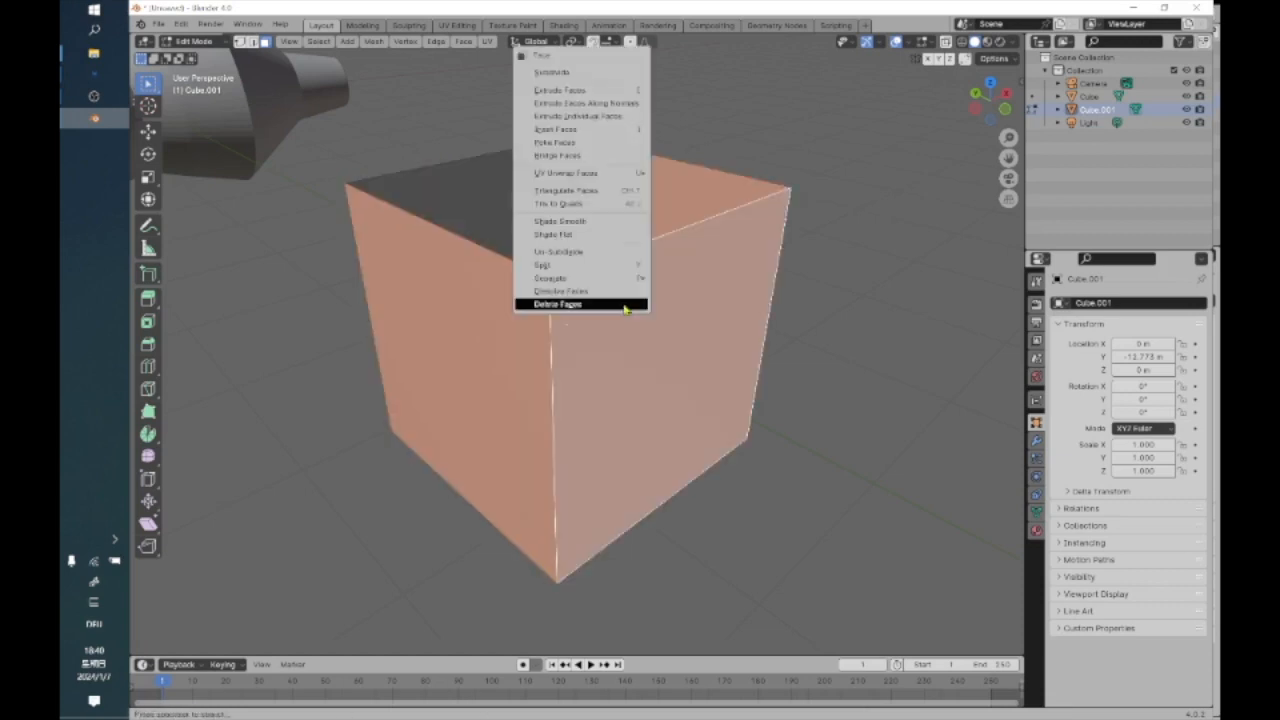
left_click(603, 305)
left_click(491, 273)
right_click(493, 278)
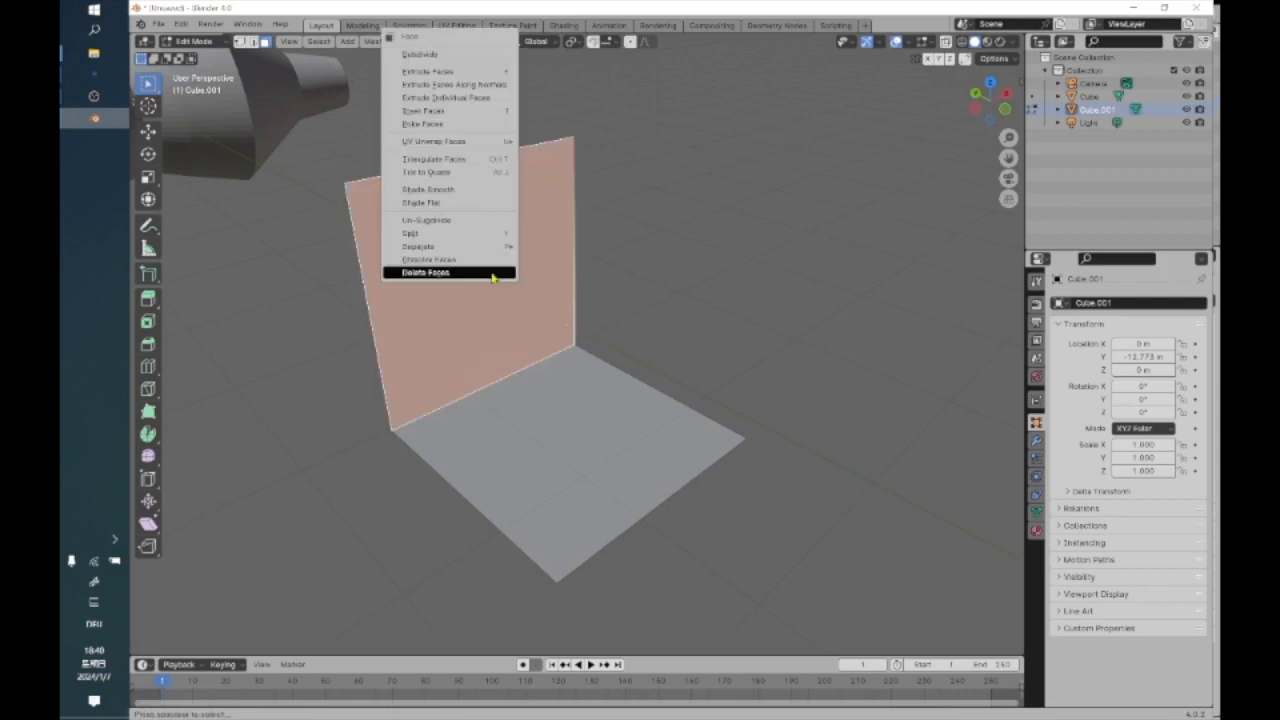
left_click(430, 272)
Select the remaining bottom face and, in the left orthographic view, place the 3D cursor on its edge nearest the revolved body
left_click(506, 377)
middle_click_drag(506, 377, 295, 482)
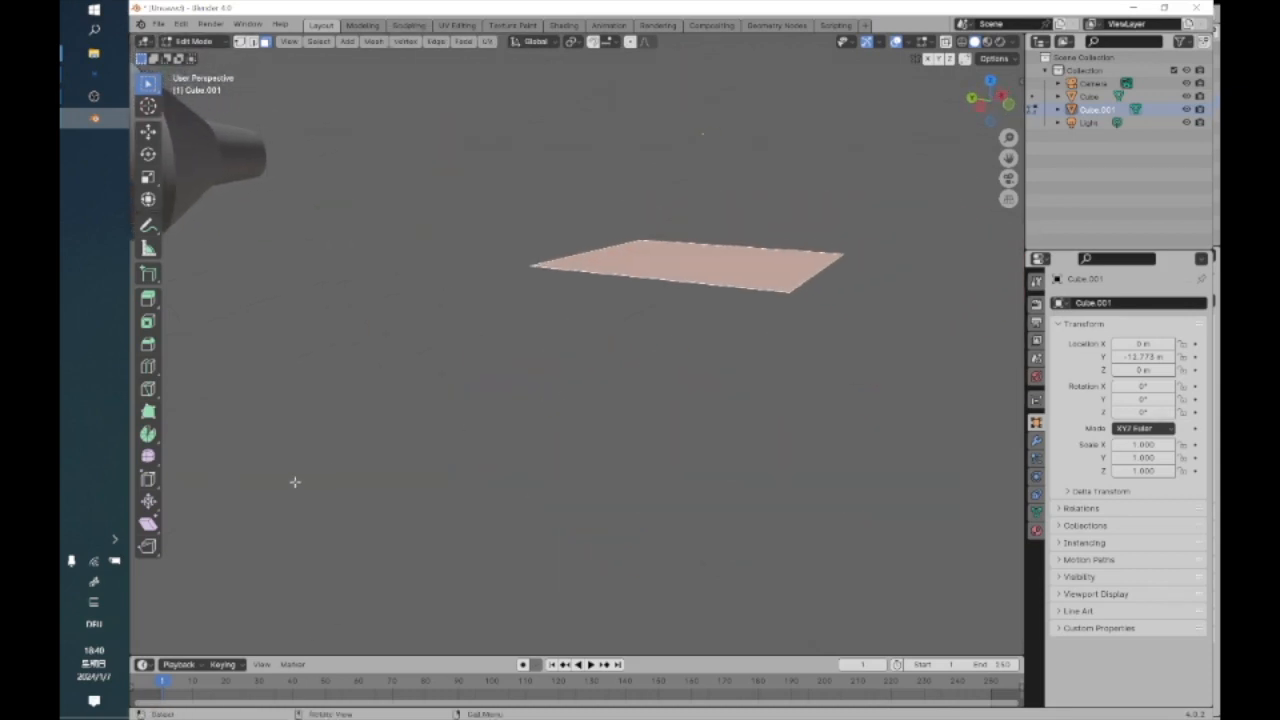
middle_click_drag(415, 426, 598, 317)
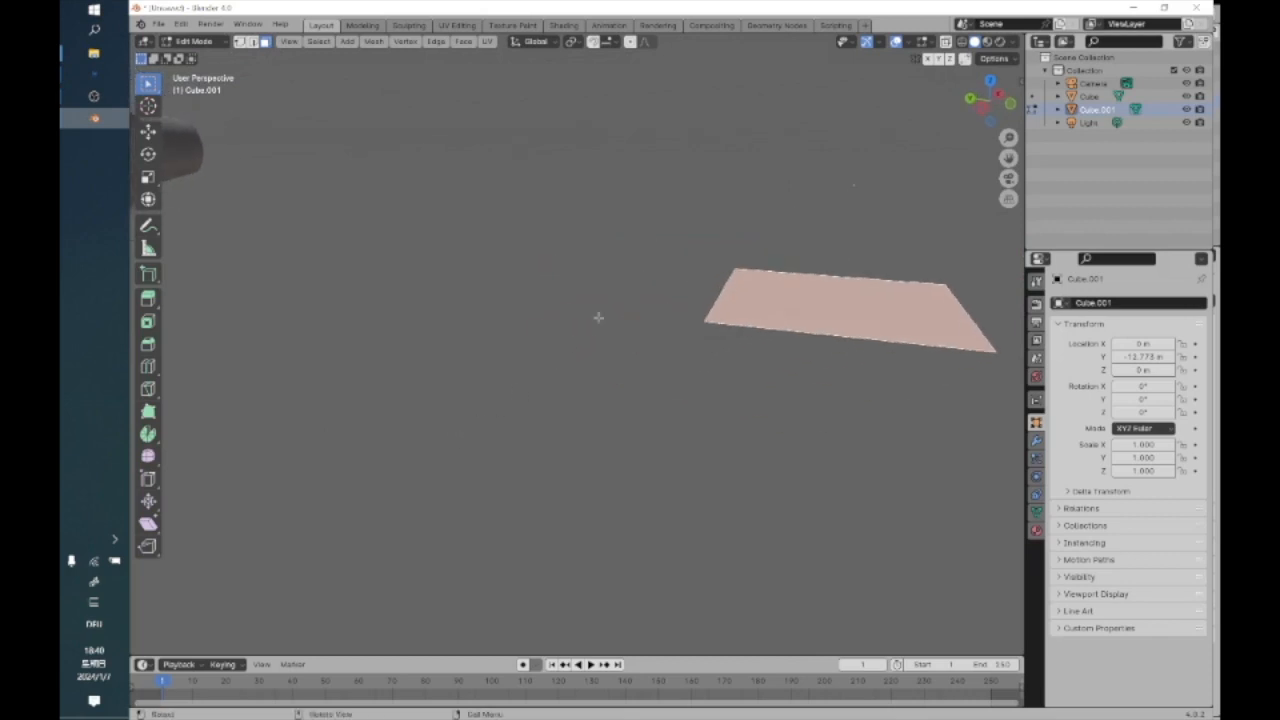
left_click(983, 110)
left_click_drag(896, 161, 803, 261)
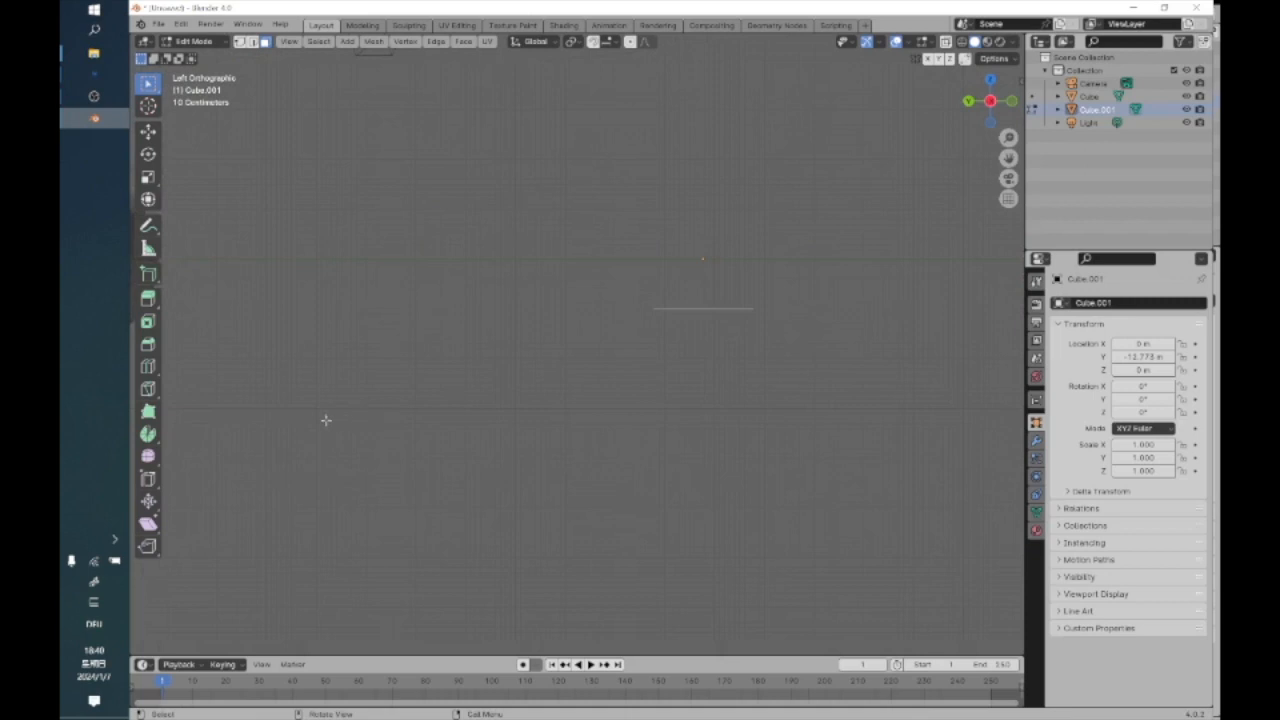
left_click(150, 434)
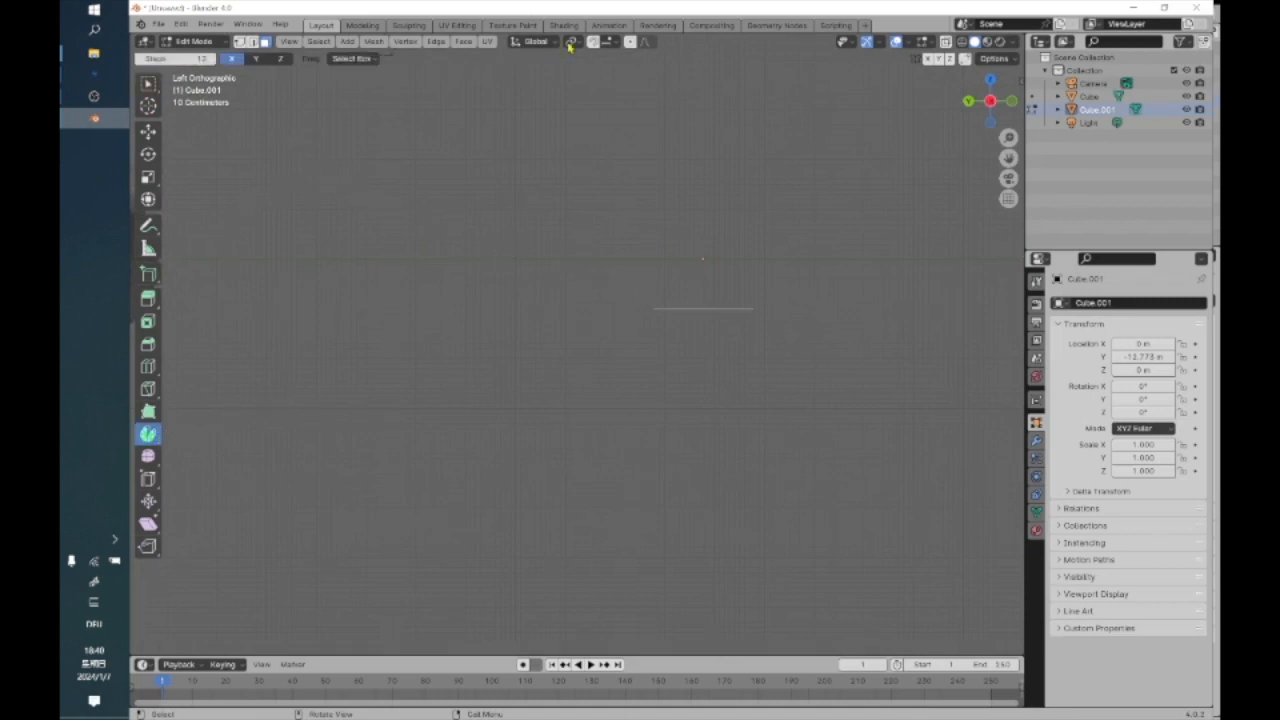
left_click(148, 106)
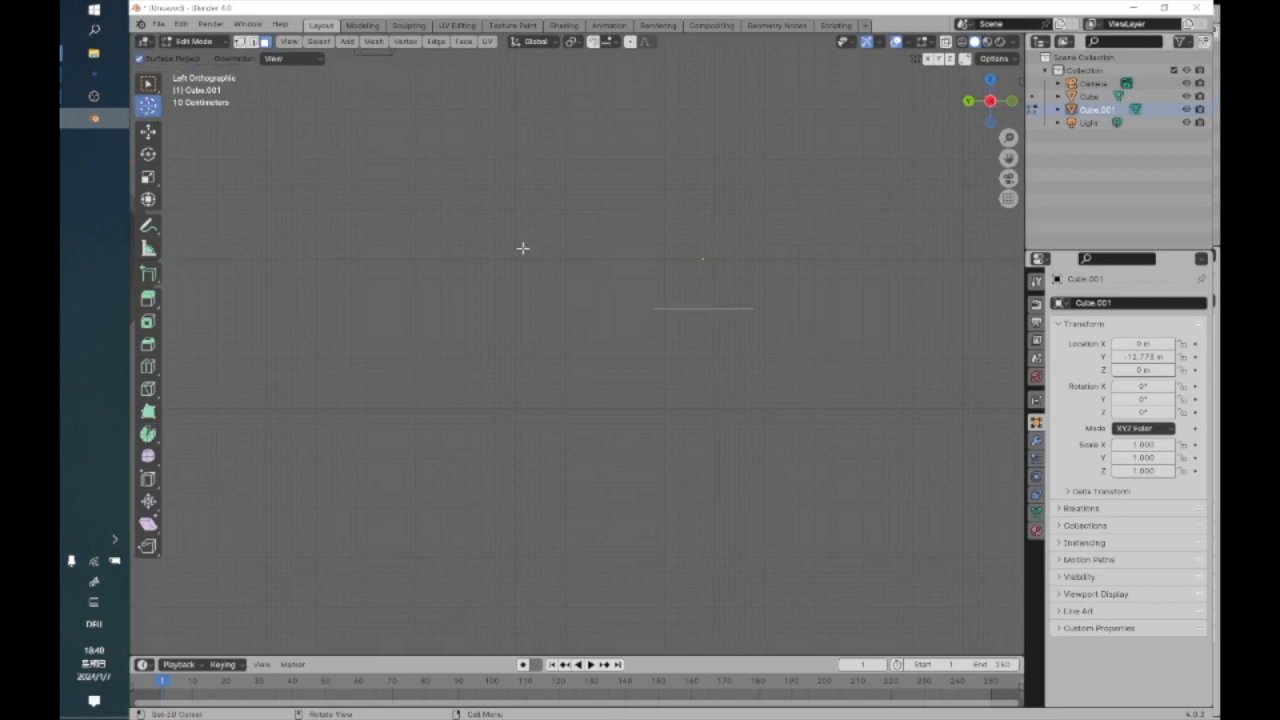
left_click(652, 310)
Set the pivot point to 3D Cursor and spin the face about 172° around it on the X axis
left_click(571, 43)
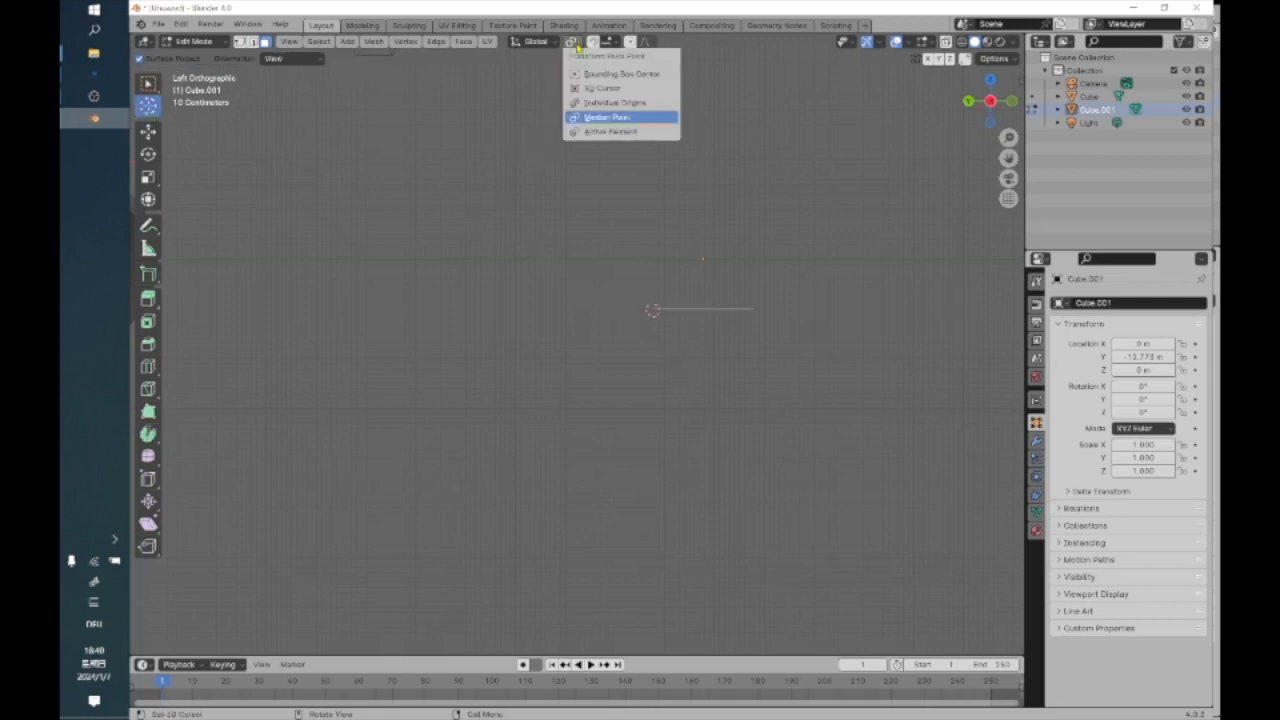
left_click(583, 88)
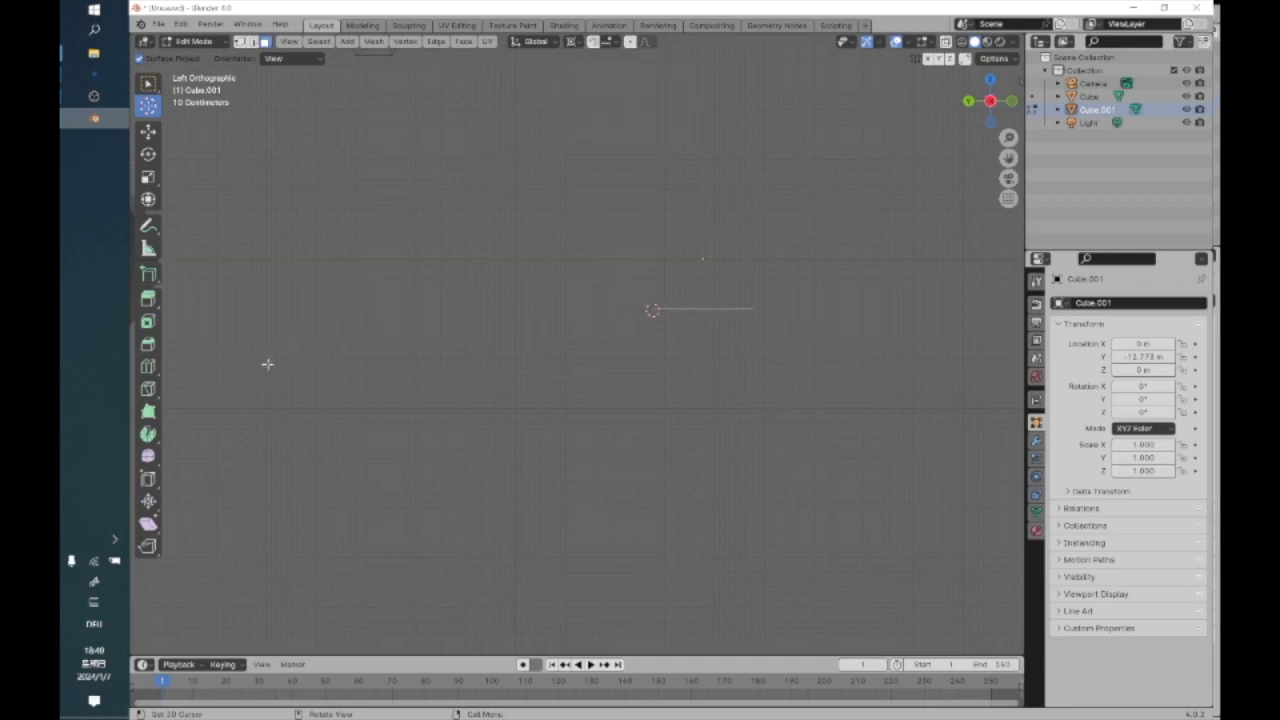
left_click(169, 434)
left_click_drag(570, 228, 746, 426)
middle_click_drag(746, 426, 760, 250)
middle_click_drag(890, 95, 817, 149)
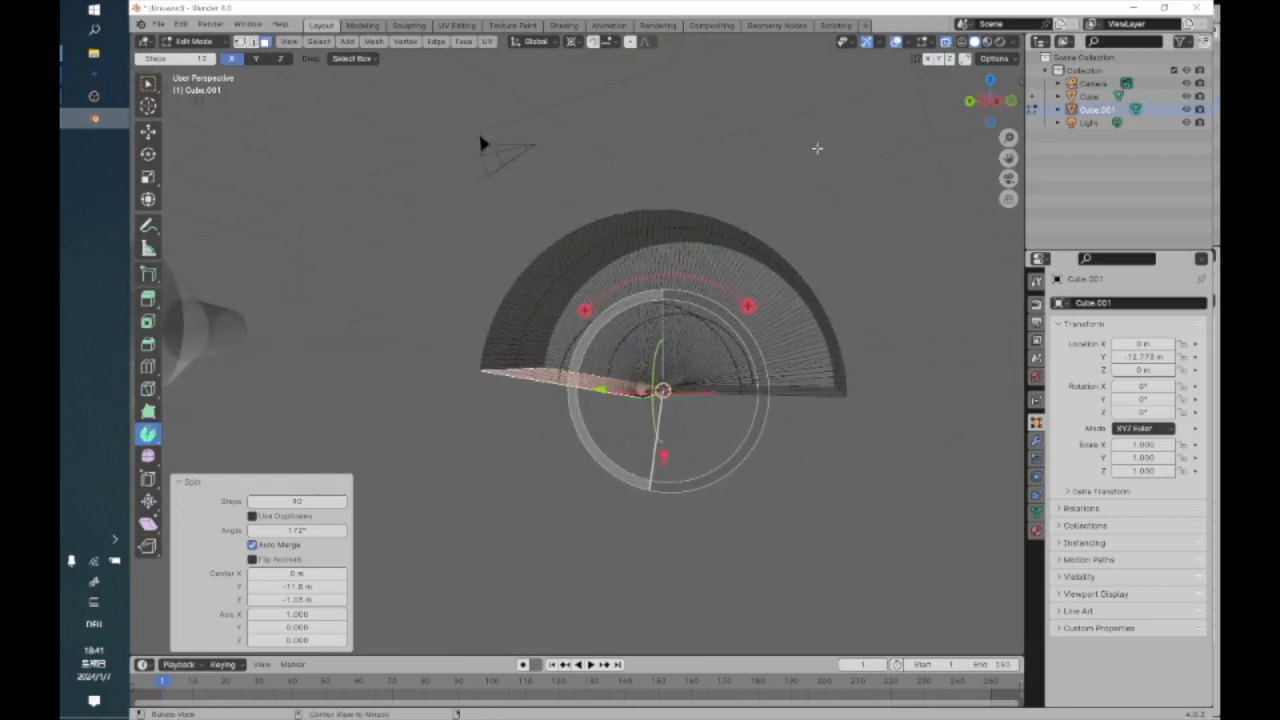
Turn off the X-ray display of the spun mesh
scroll(780, 188, "up", 7)
middle_click_drag(774, 235, 791, 237)
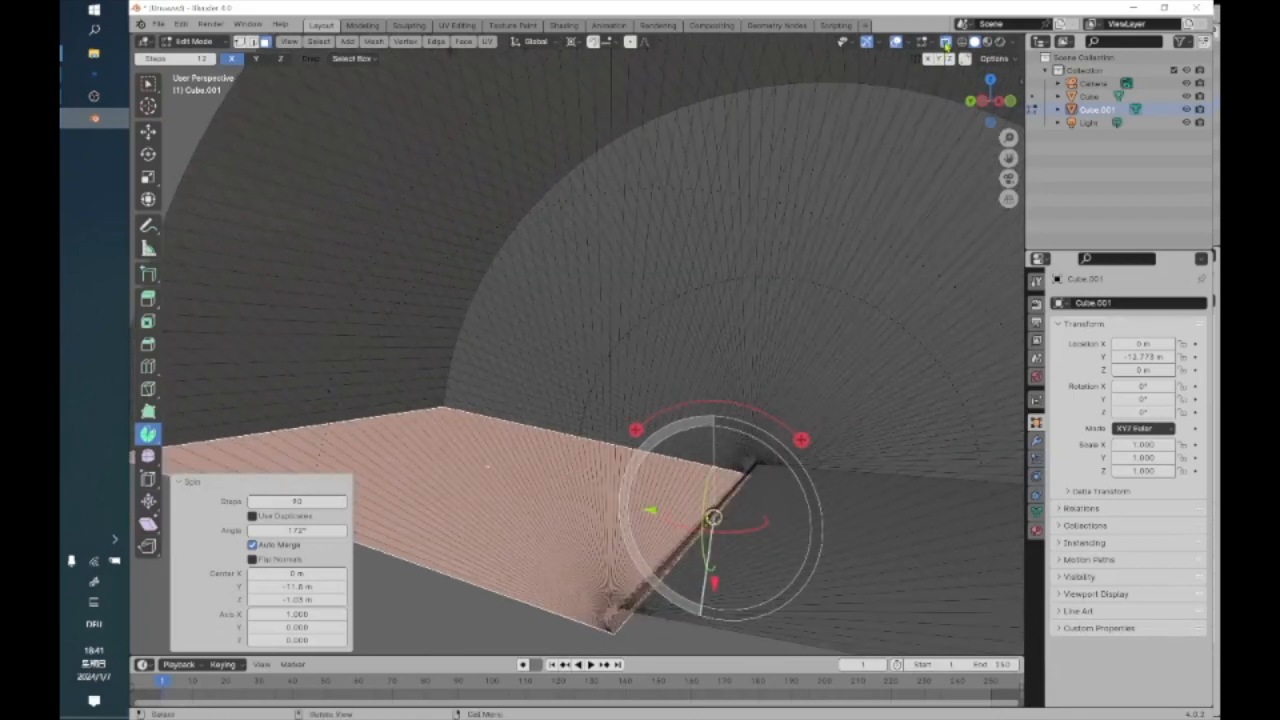
left_click(946, 44)
Examine the spun half-cylinder up close, especially where its segments meet at the rotation axis
middle_click_drag(930, 90, 644, 185)
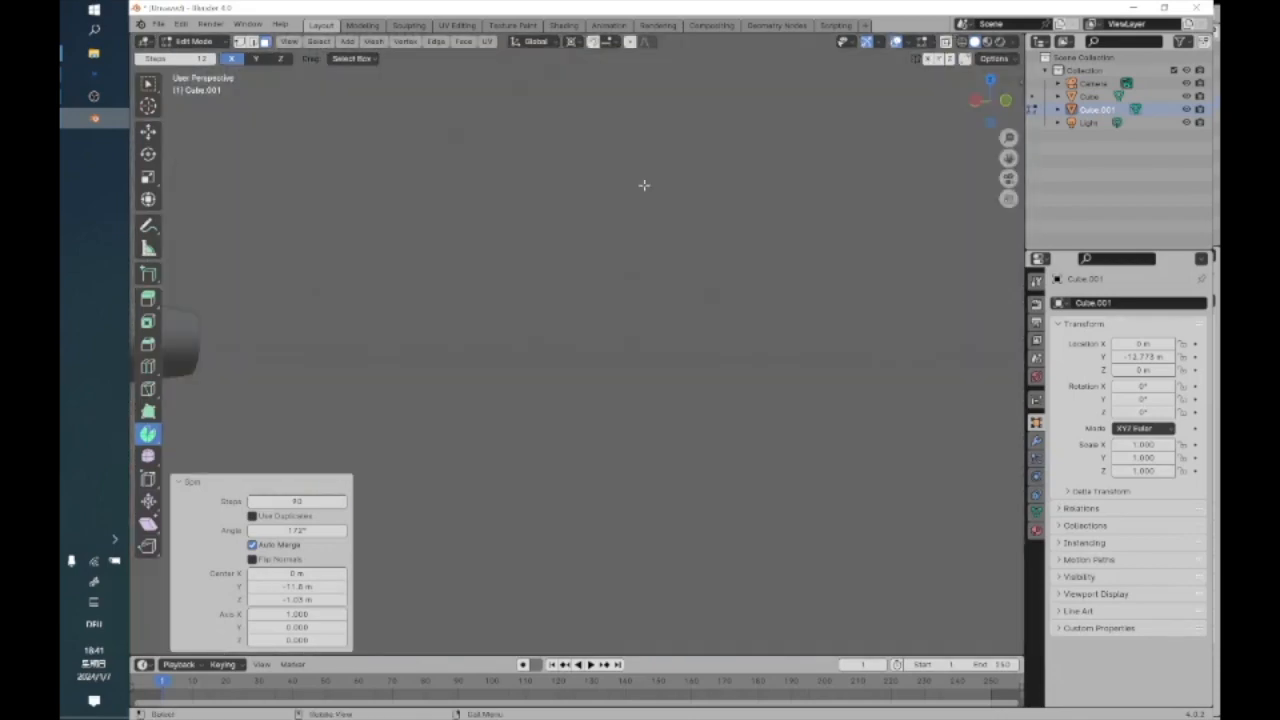
scroll(644, 185, "up", 3)
scroll(641, 184, "down", 6)
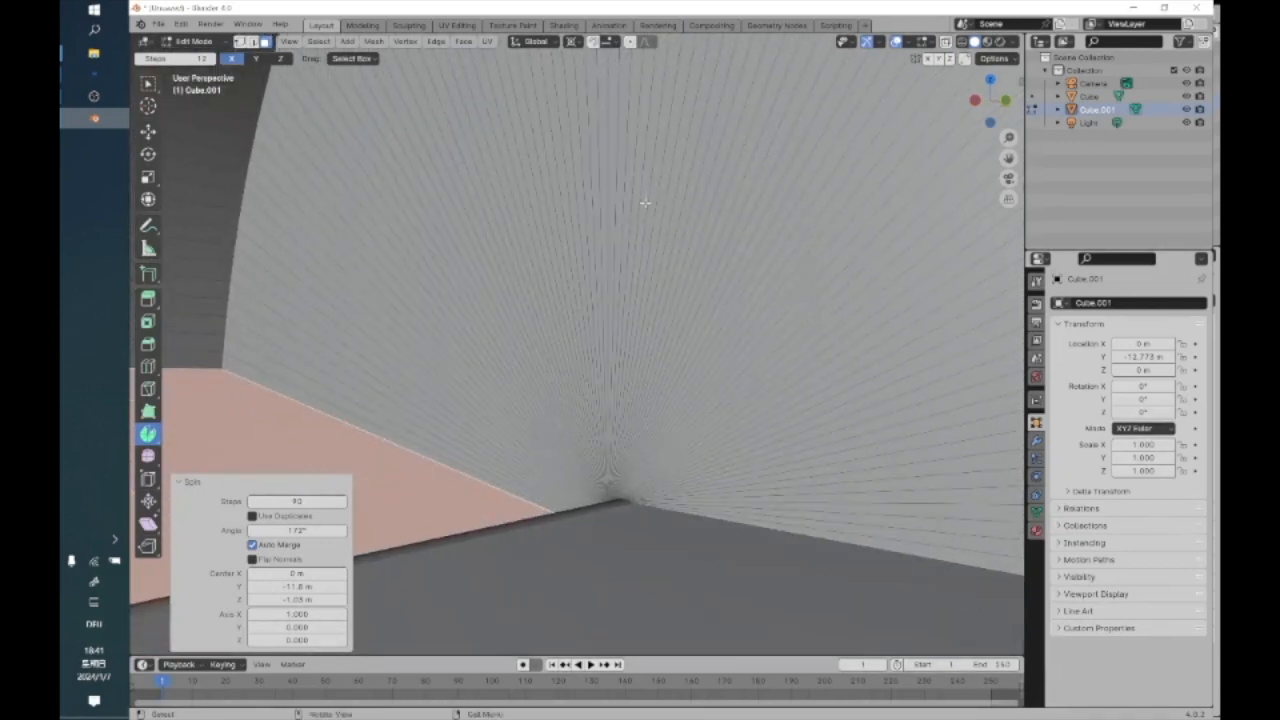
scroll(600, 214, "up", 6)
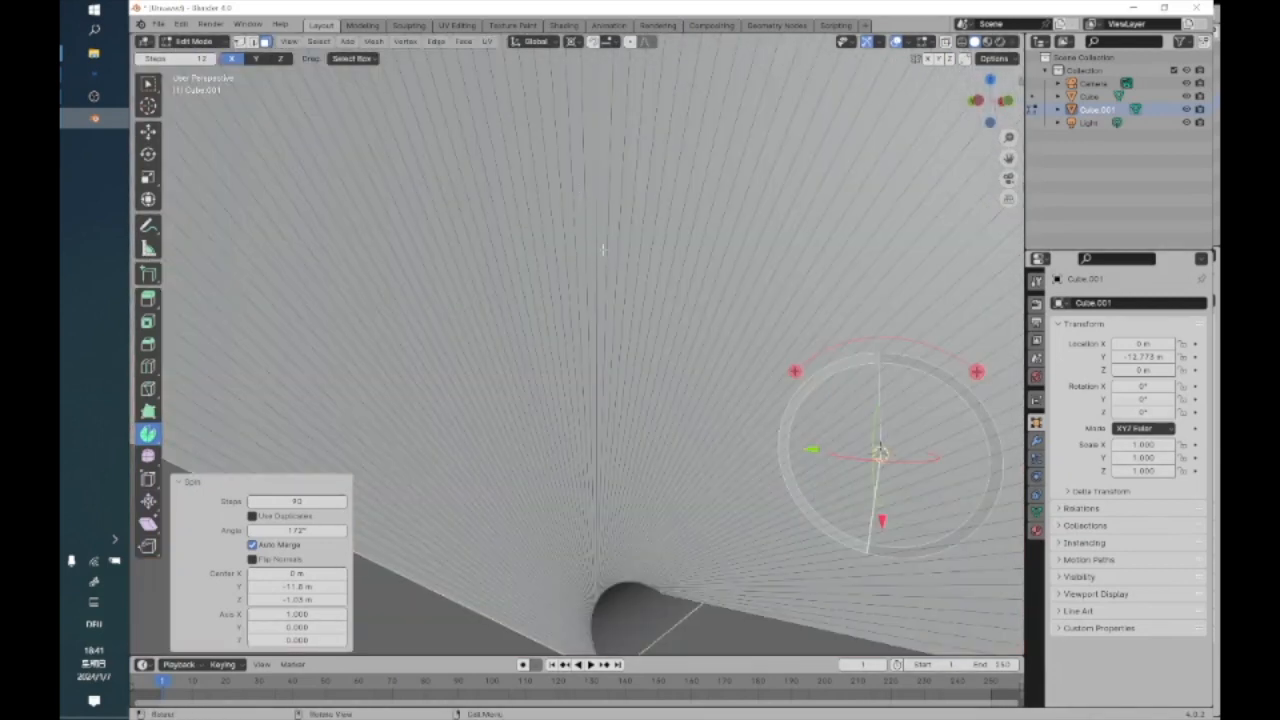
scroll(591, 247, "up", 3)
middle_click_drag(590, 250, 618, 240)
scroll(618, 240, "down", 8)
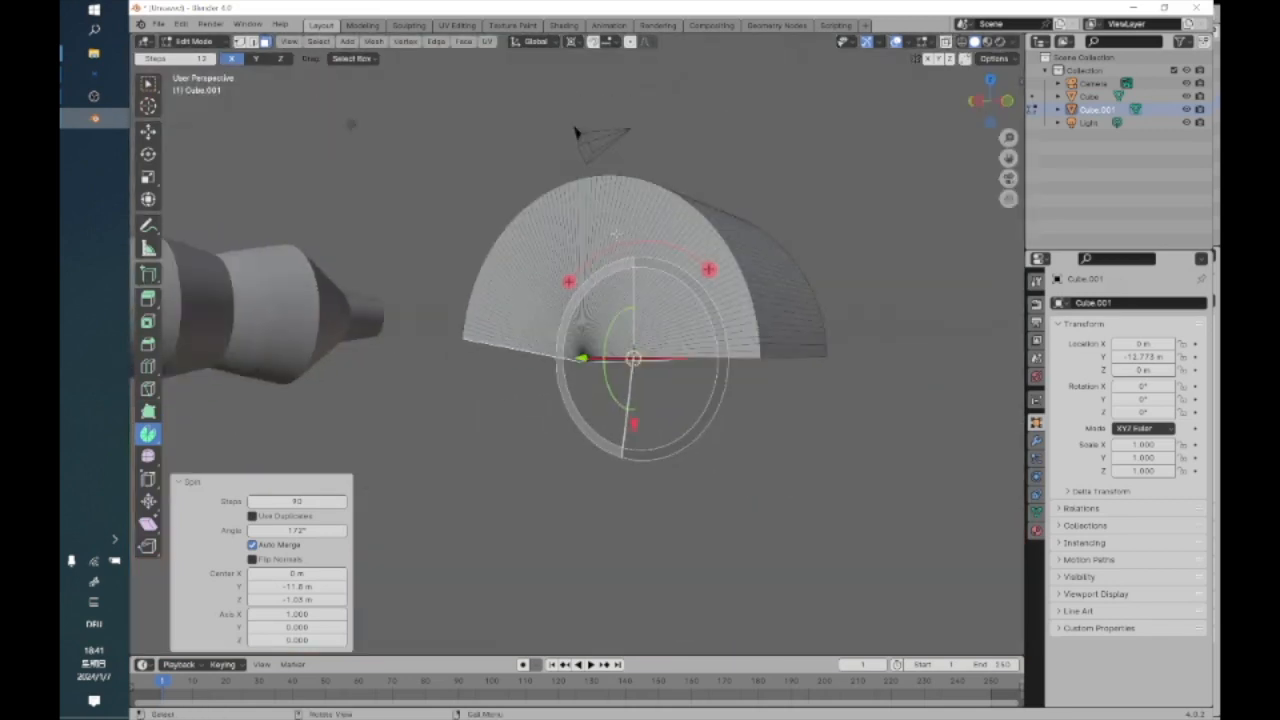
Undo the spin of the flat face and switch to the Poly Build tool
middle_click_drag(349, 126, 547, 110)
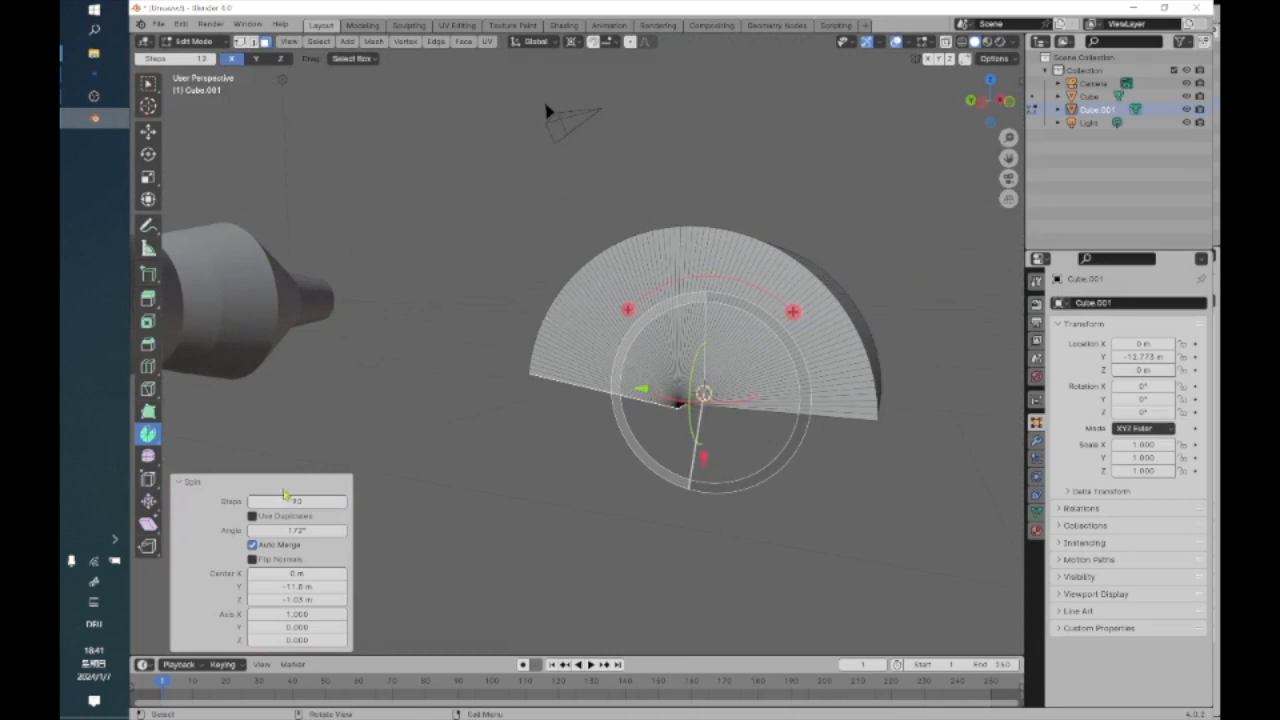
middle_click_drag(565, 241, 512, 248)
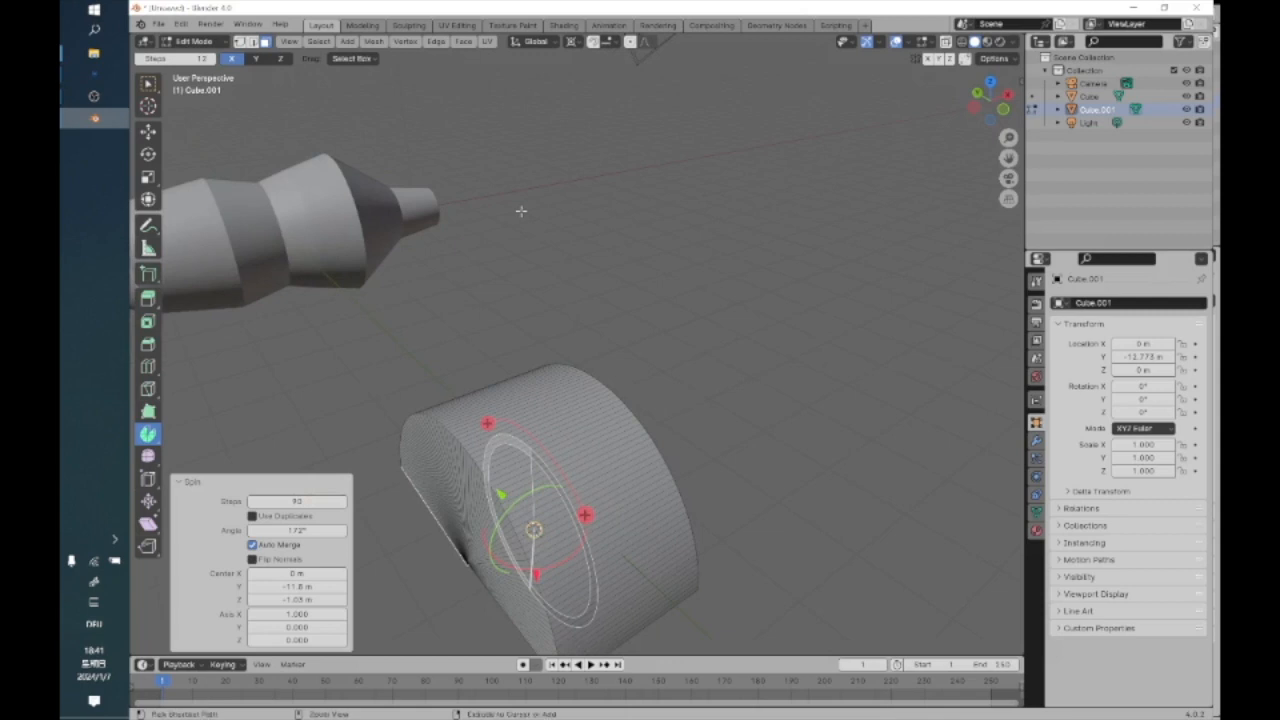
key("ctrl+z")
middle_click_drag(563, 457, 623, 374, "shift")
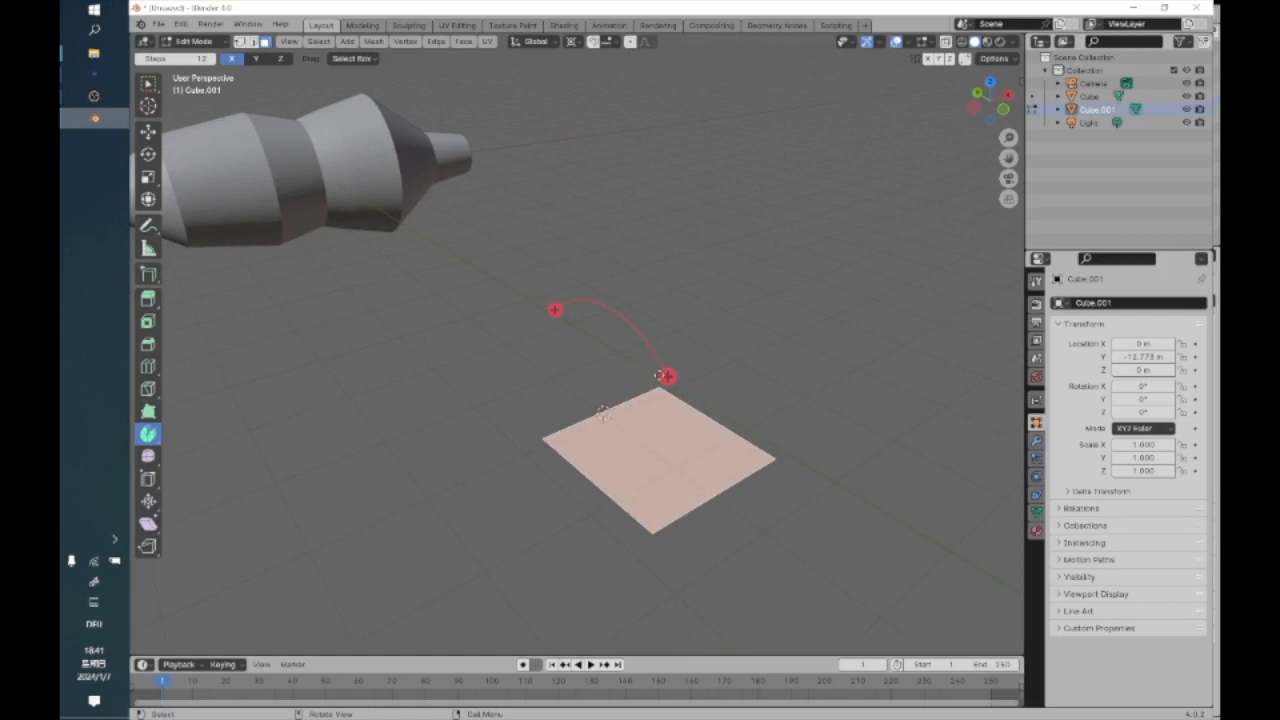
left_click(148, 411)
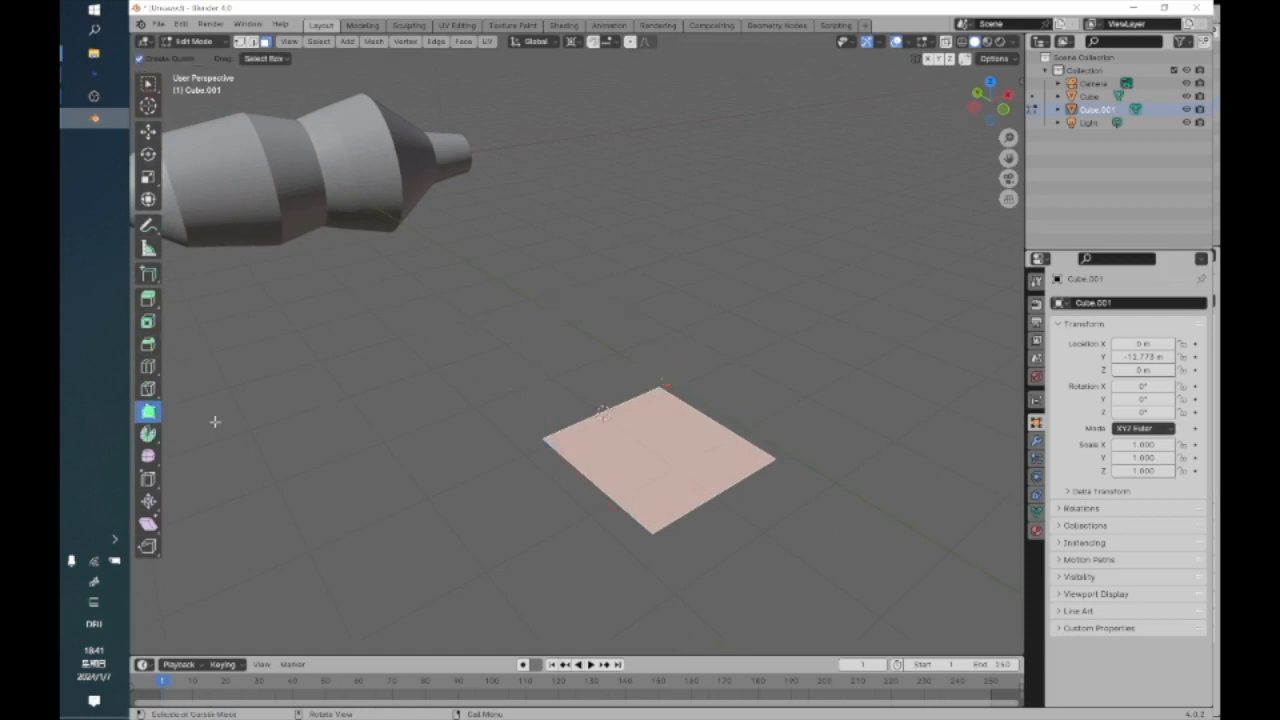
Reshape the flat face by pulling three of its corner vertices outward with Poly Build
left_click_drag(660, 384, 860, 342)
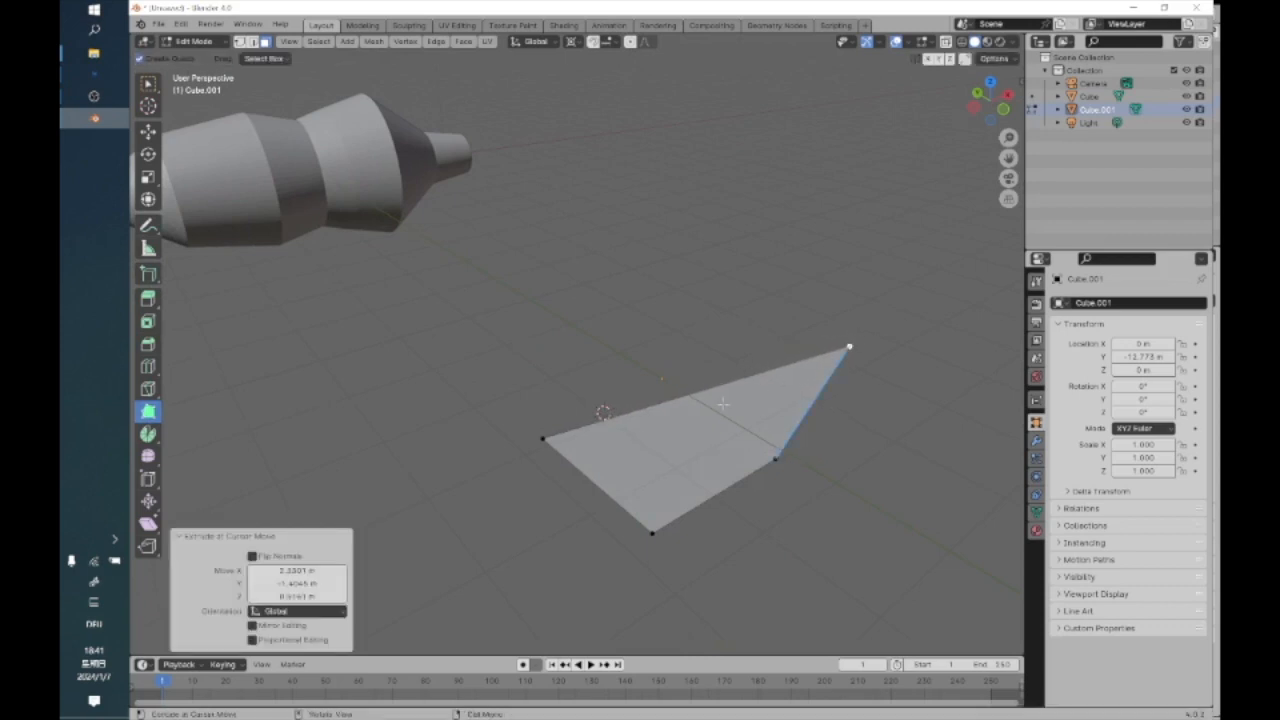
left_click_drag(545, 438, 550, 320)
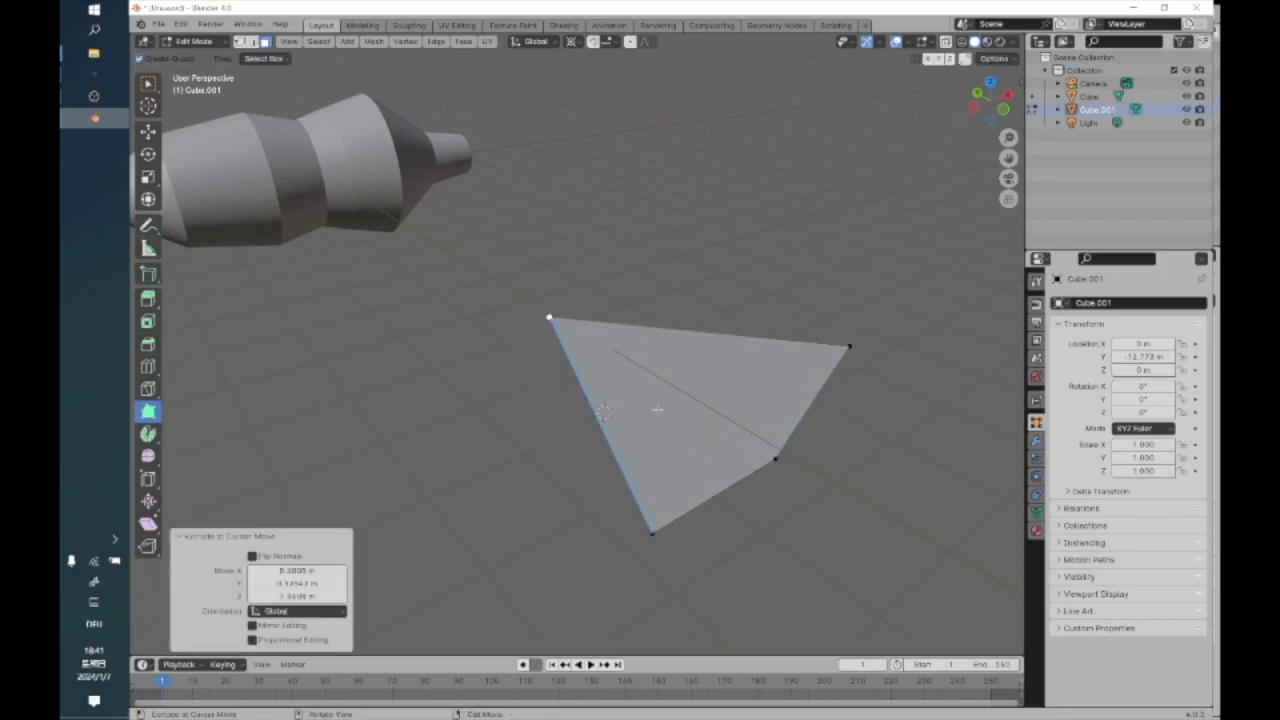
left_click_drag(775, 458, 818, 578)
middle_click_drag(780, 550, 640, 480)
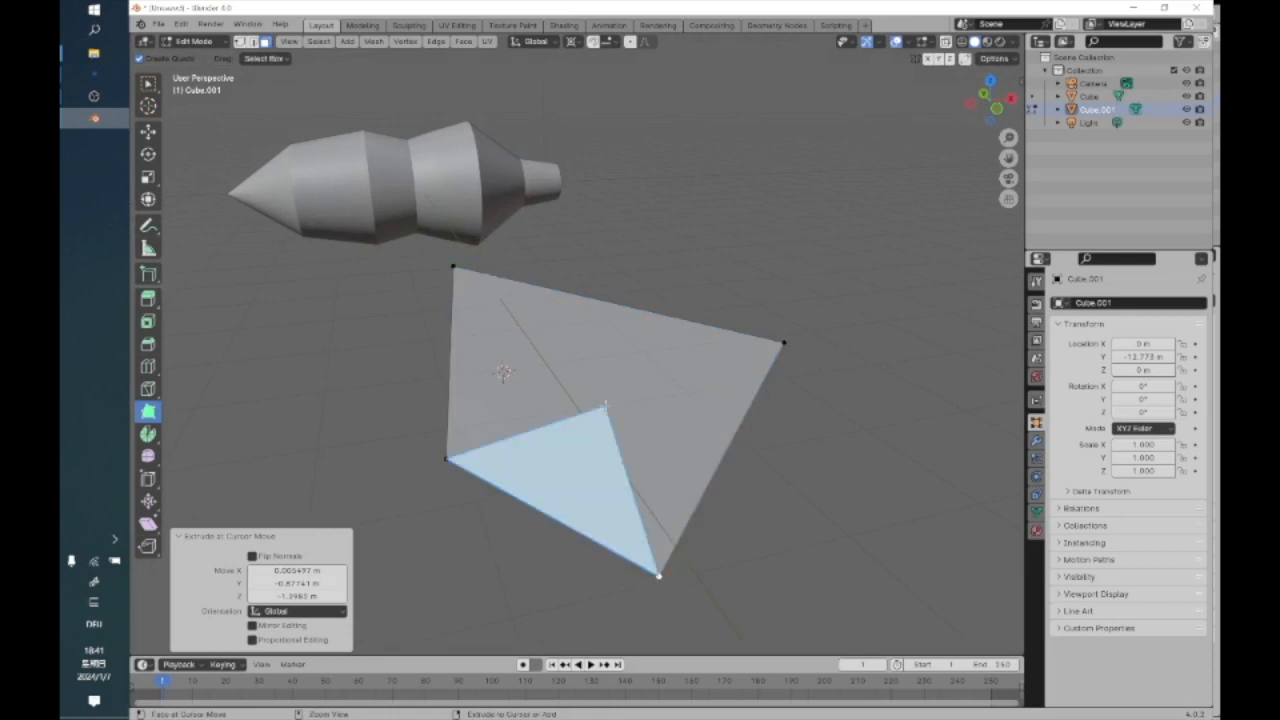
right_click(574, 349)
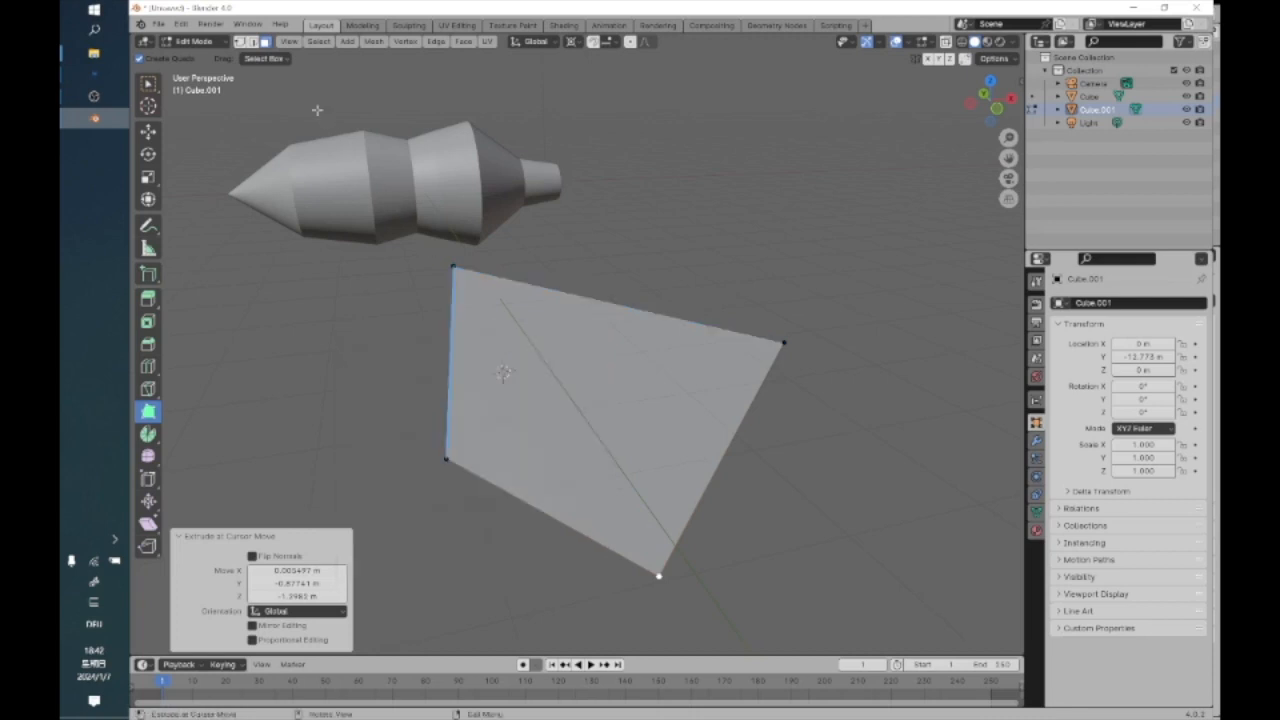
Select the whole reshaped mesh and delete its faces
left_click(319, 42)
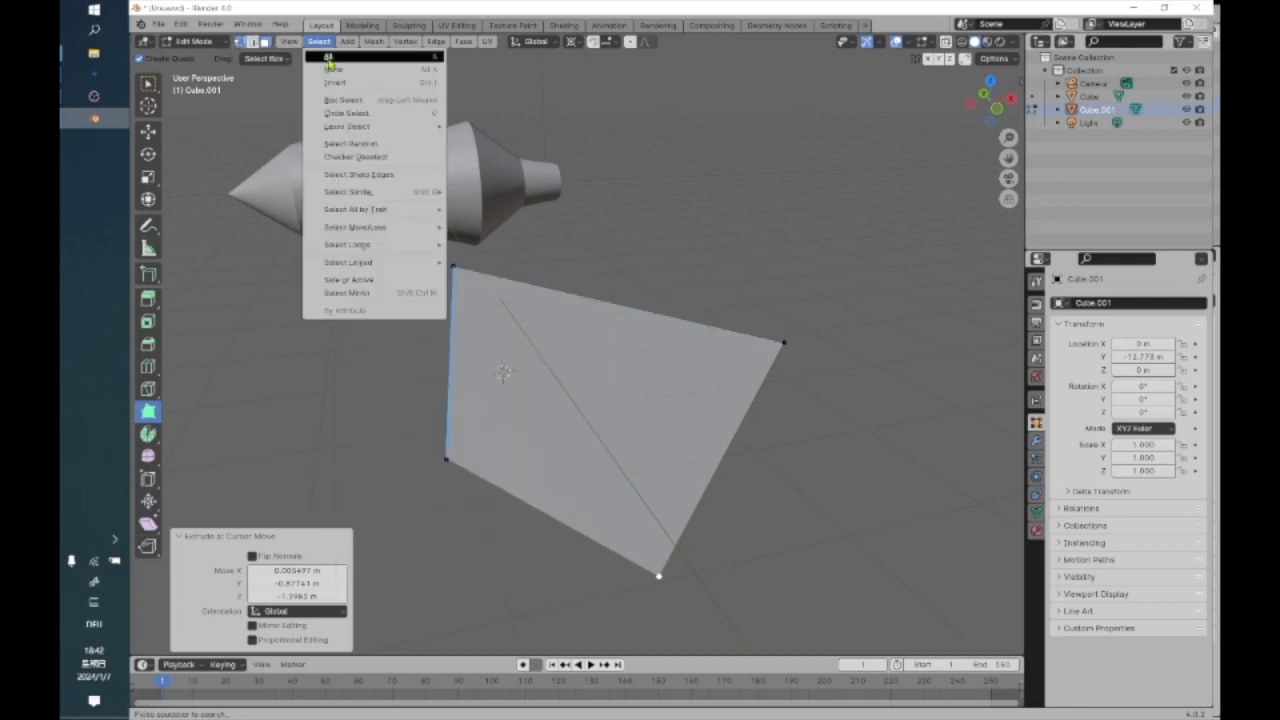
left_click(325, 57)
right_click(592, 366)
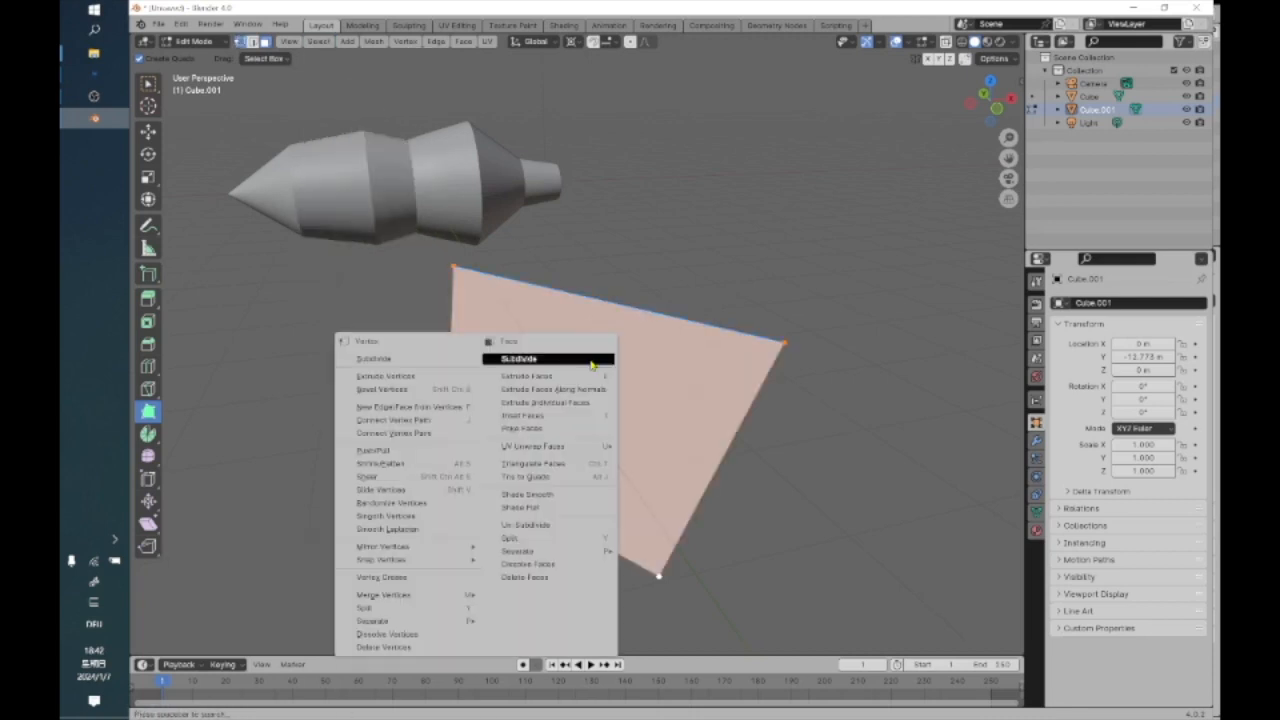
left_click(550, 576)
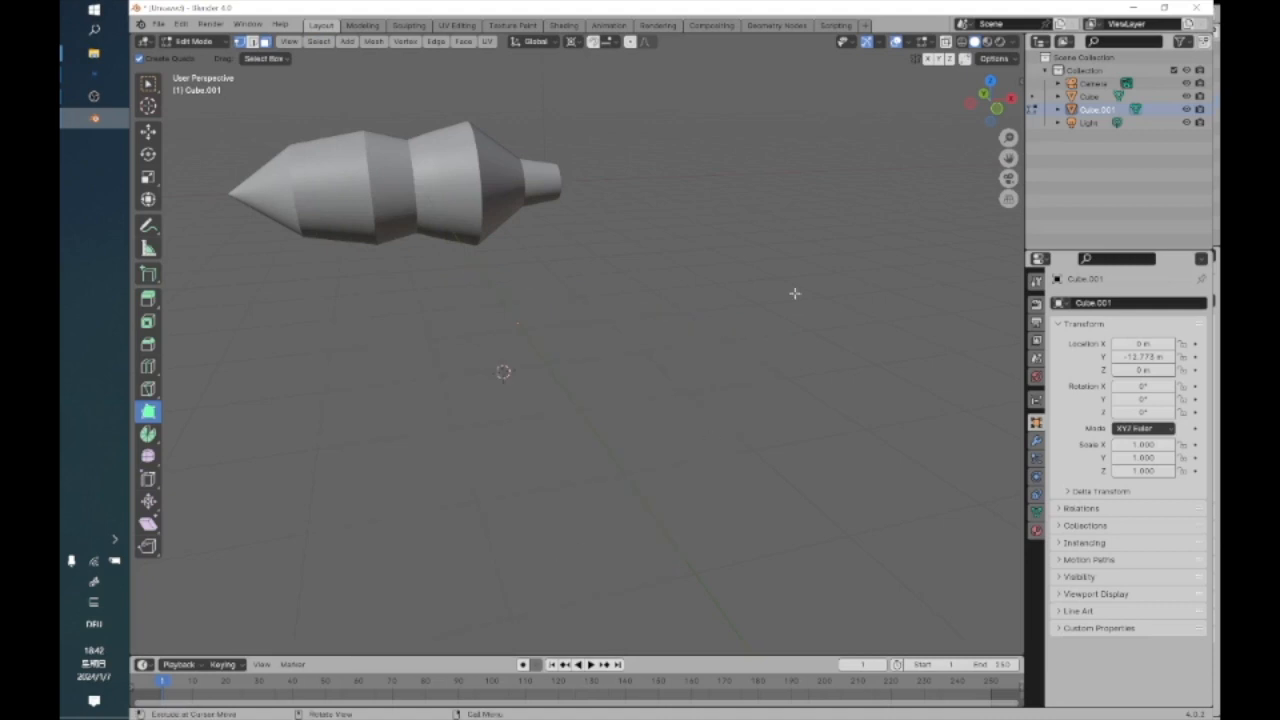
In the top orthographic view, draw a long wavy chain of vertices with Poly Build, adding faces along its second half
left_click(990, 81)
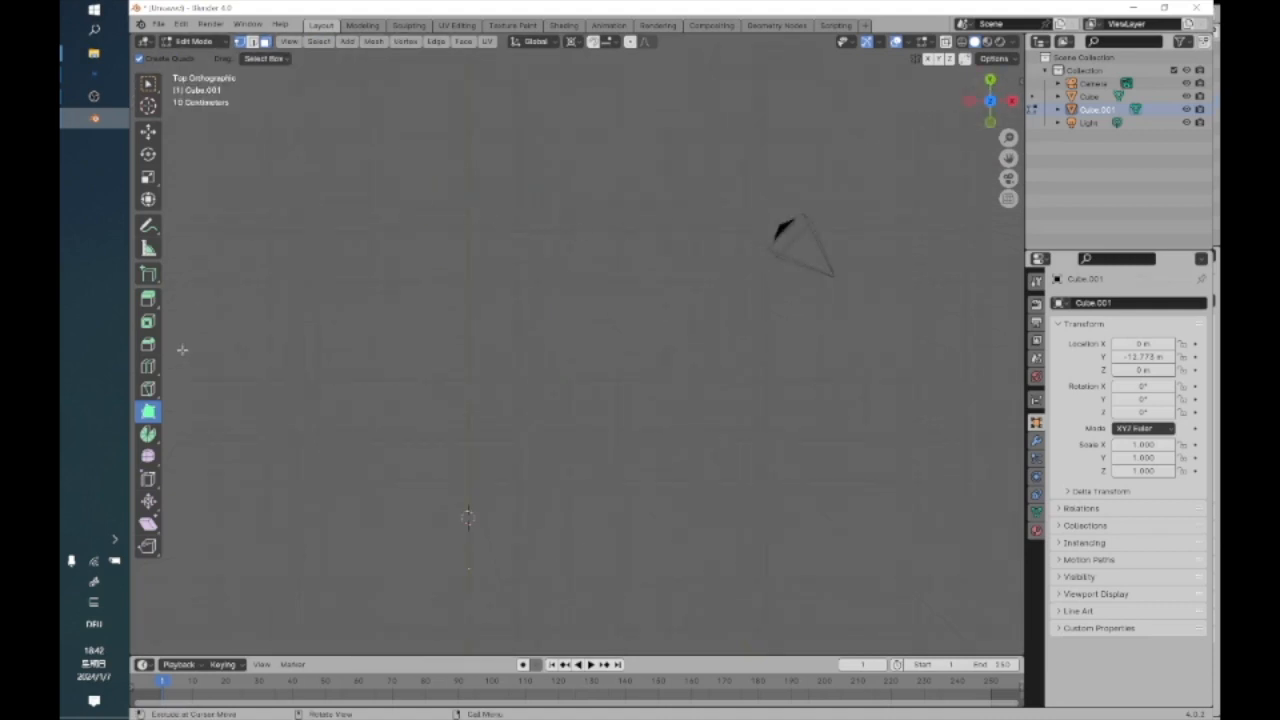
left_click(280, 282)
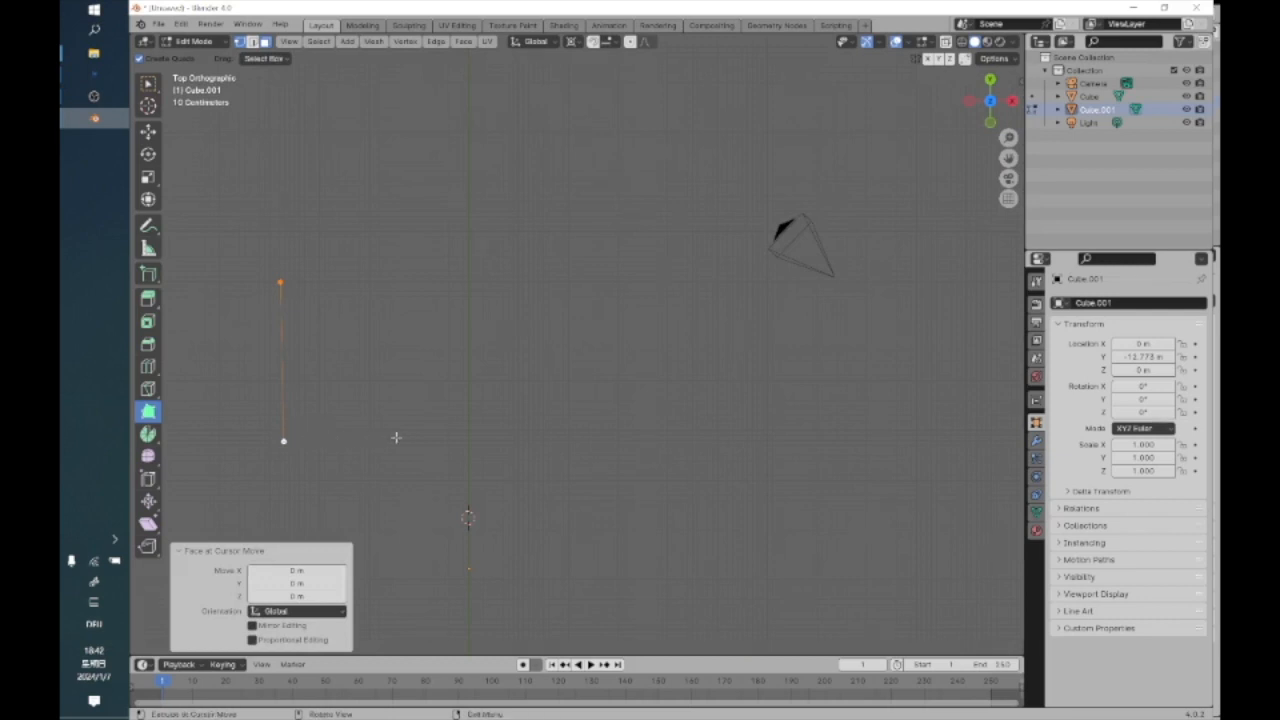
left_click(372, 439)
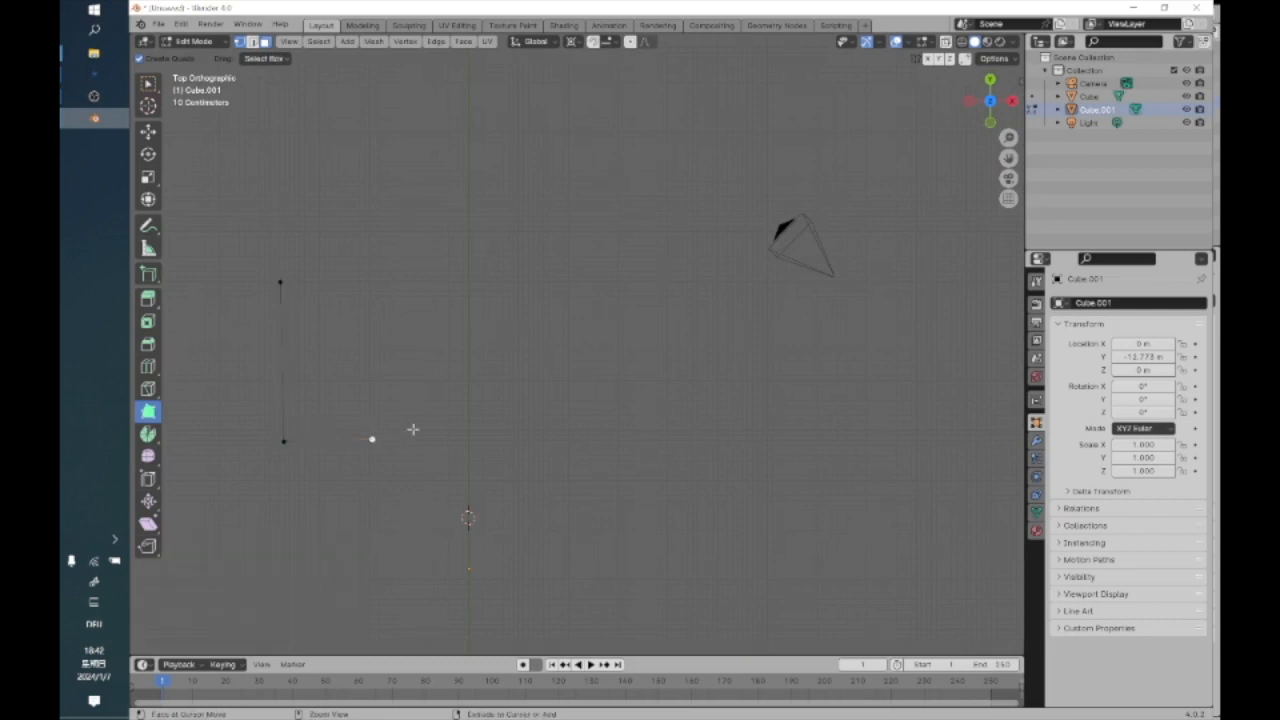
left_click(412, 429)
left_click(456, 411)
left_click(525, 353, "ctrl")
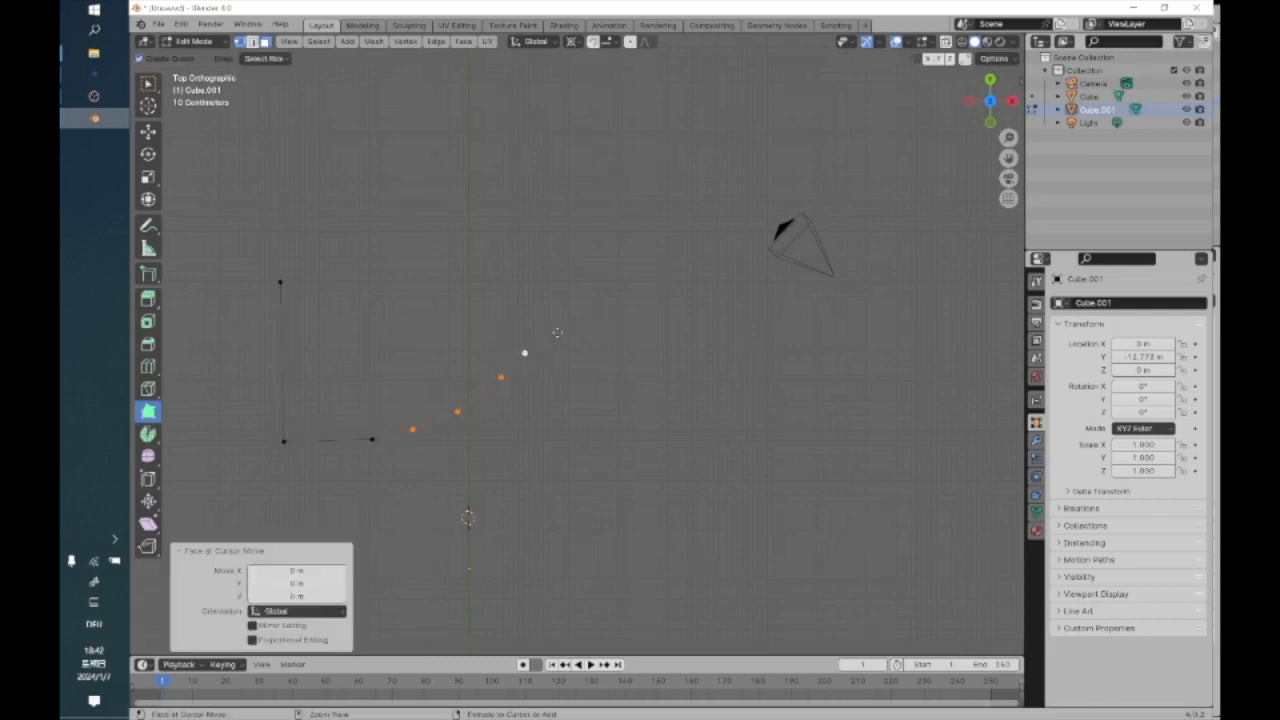
left_click(557, 333, "ctrl")
left_click(604, 342, "ctrl")
left_click(645, 380, "ctrl")
left_click(675, 427, "ctrl")
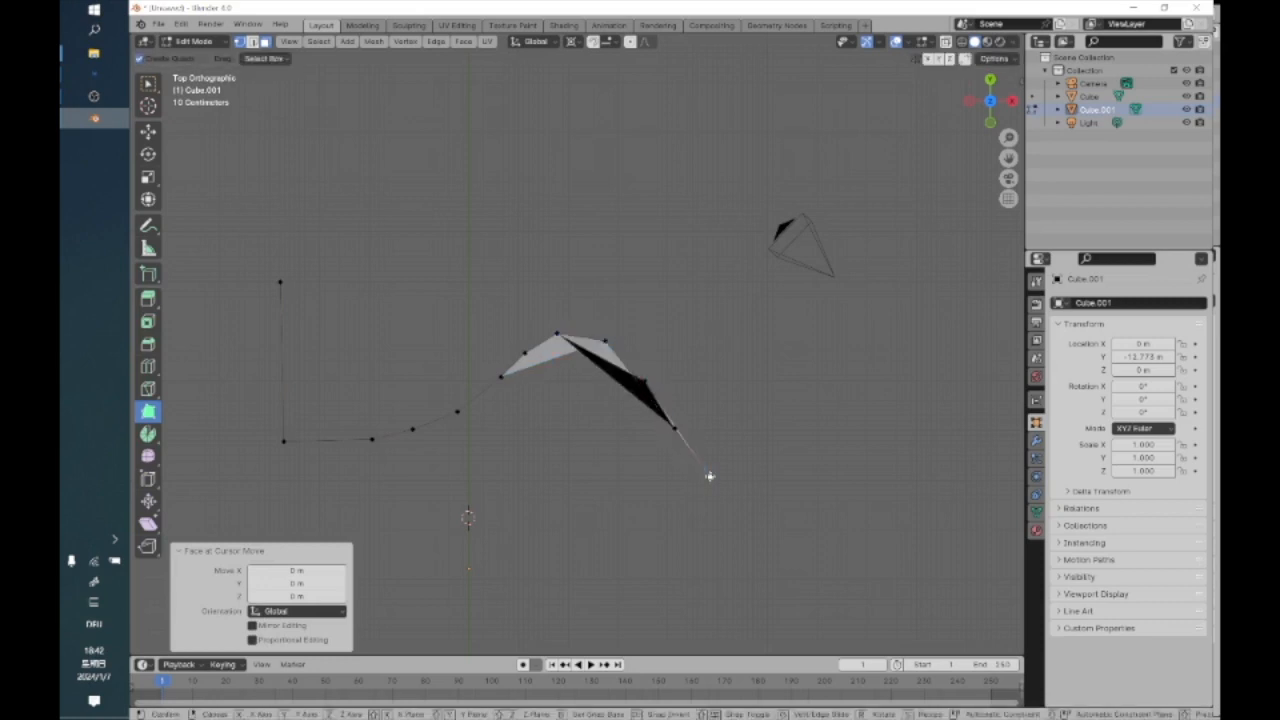
left_click(730, 479, "ctrl")
left_click(740, 288, "ctrl")
middle_click_drag(740, 288, 454, 371)
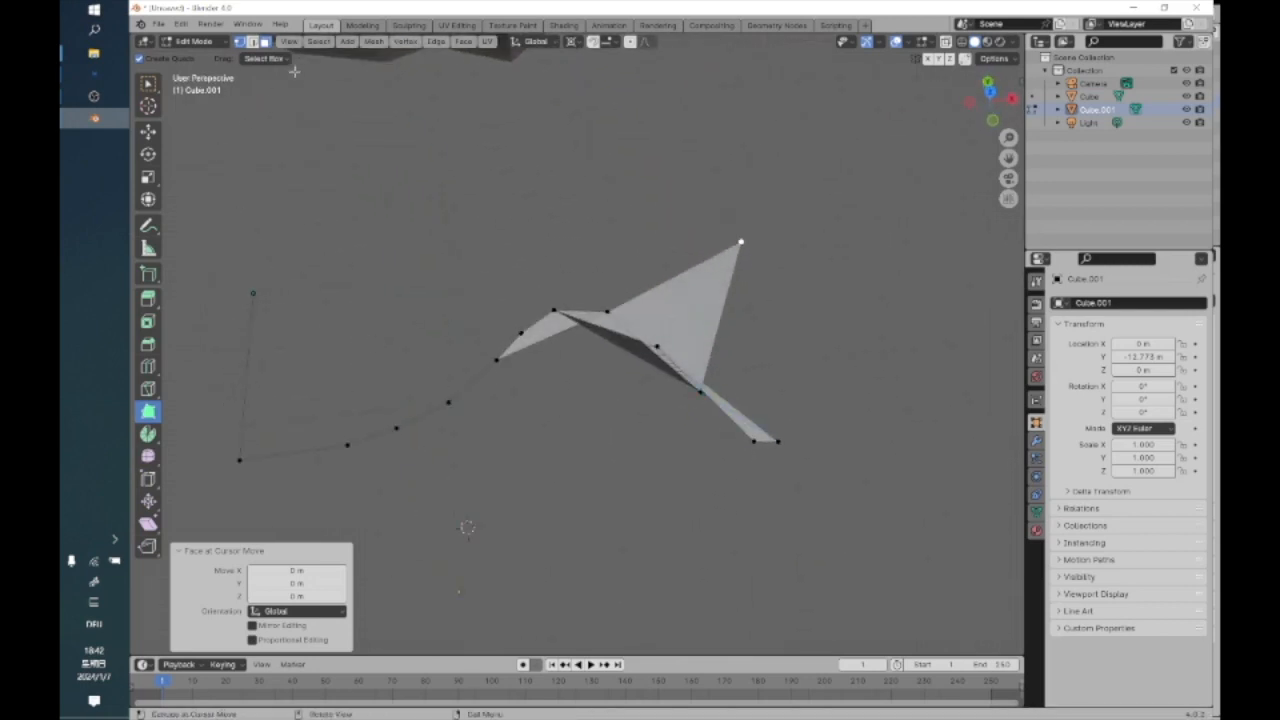
Try to clear the drawn chain by selecting everything and deleting the faces
left_click(319, 41)
left_click(322, 60)
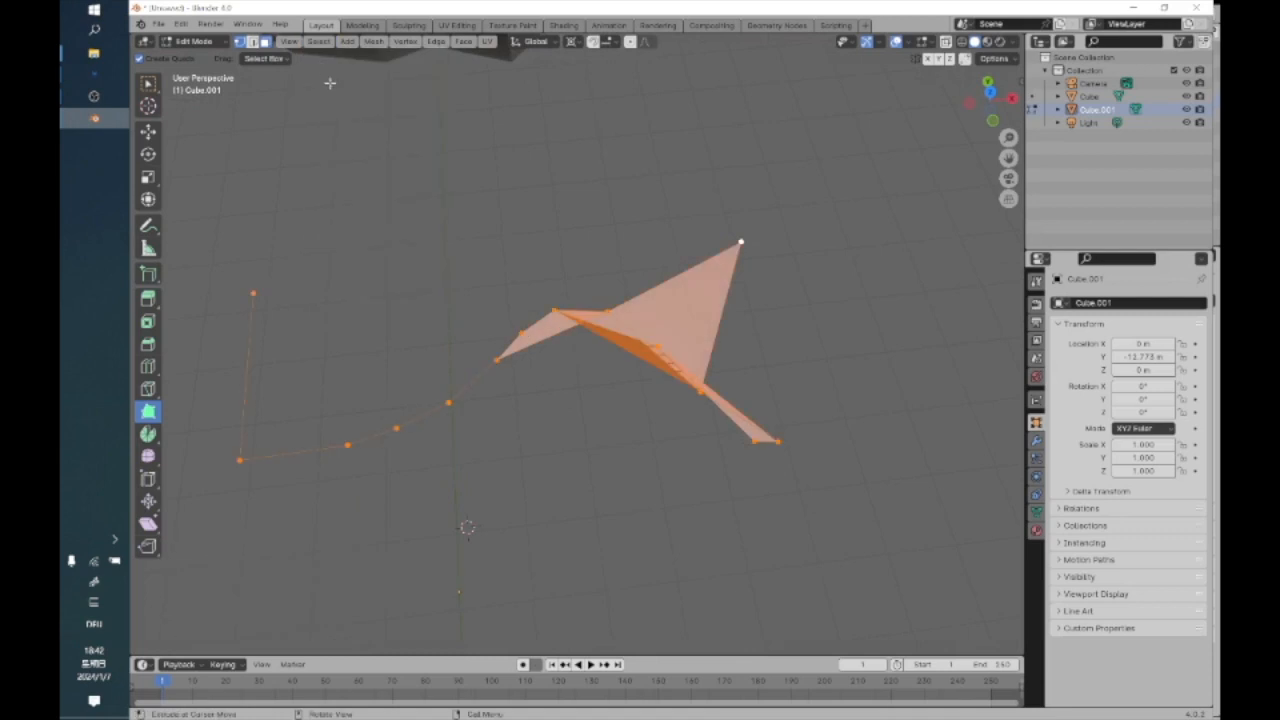
right_click(479, 280)
left_click(445, 513)
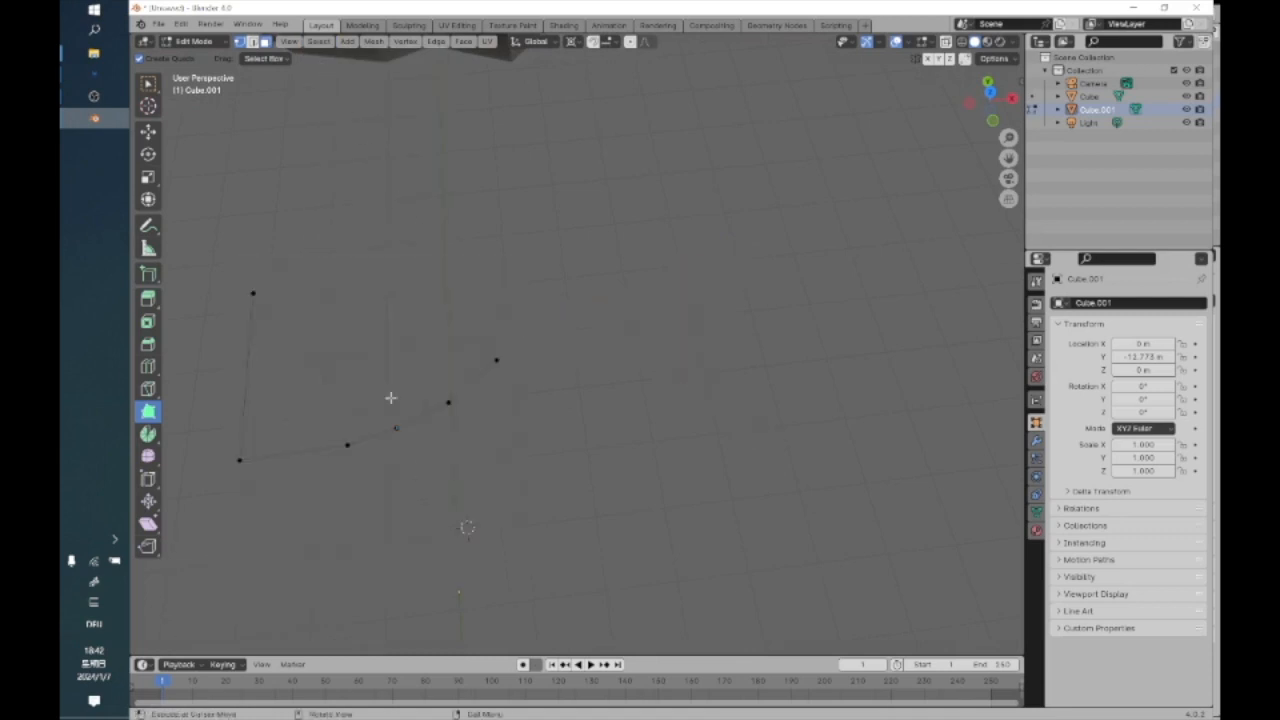
Undo the accidental vertex moves together with the preceding face deletion
right_click(471, 474, "ctrl")
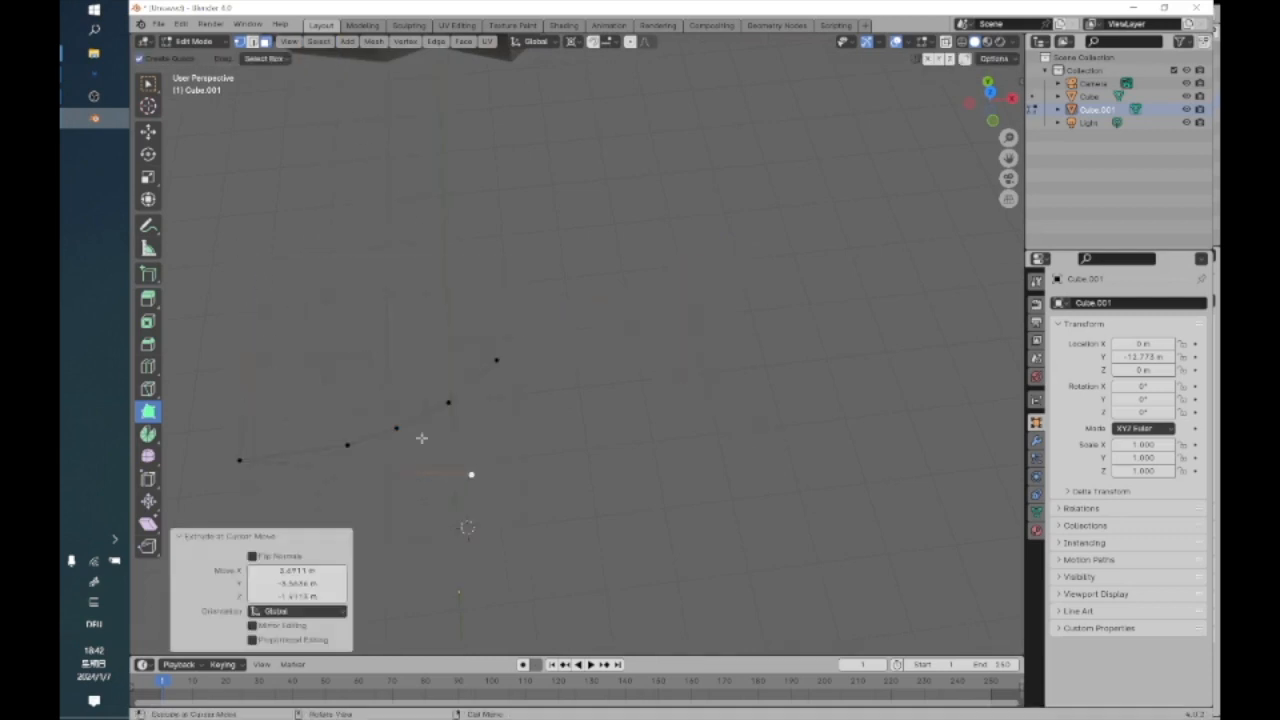
left_click(316, 388)
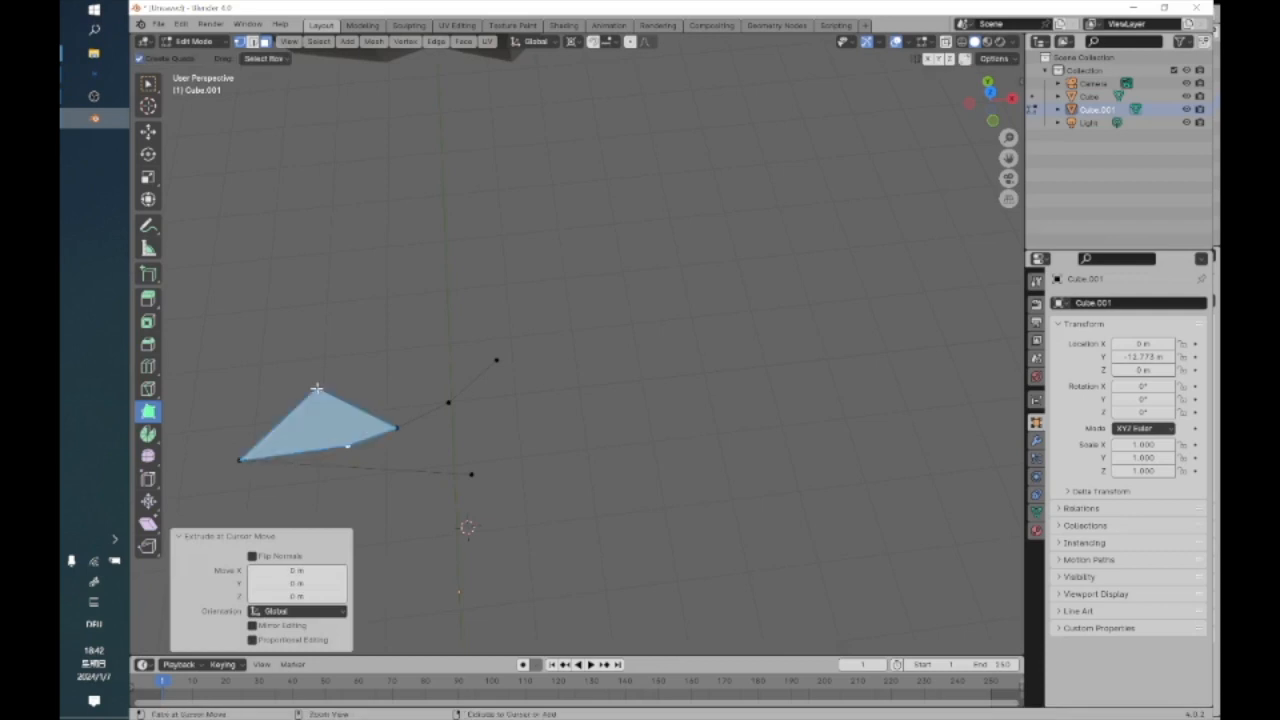
key("ctrl+z")
key("ctrl+z")
key("ctrl+z")
key("ctrl+z")
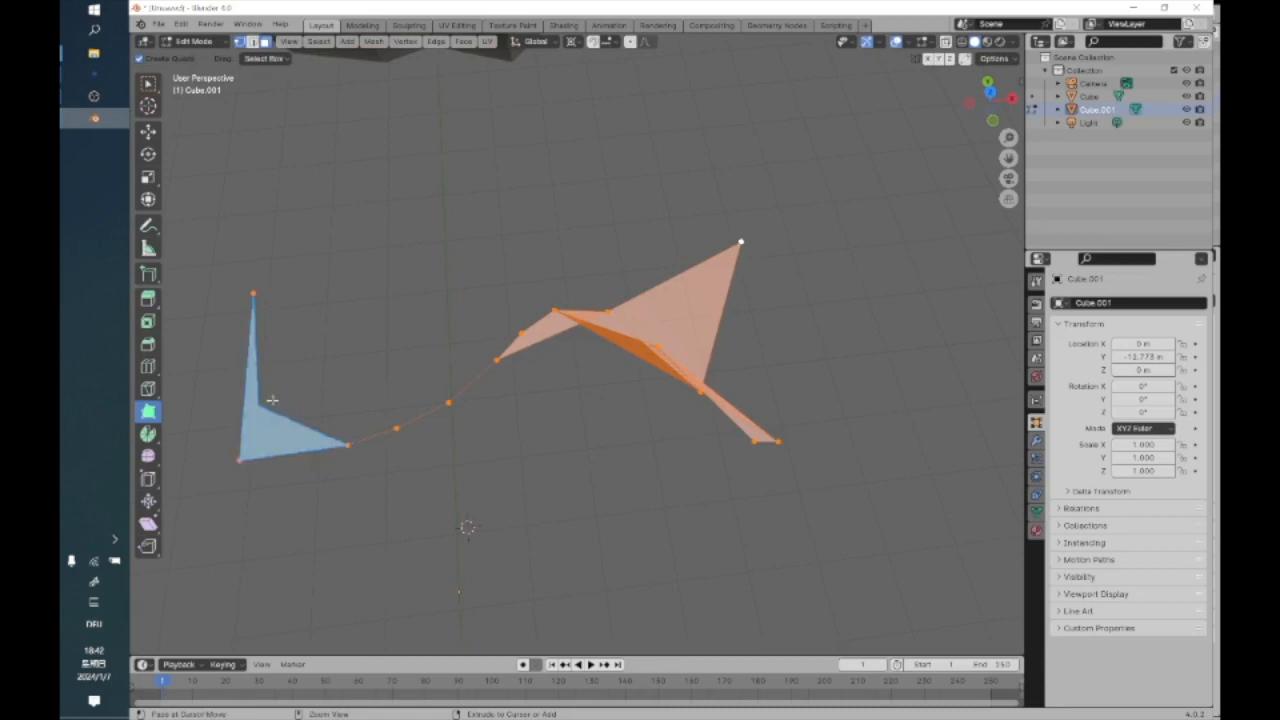
Move the chain's starting vertex inward, and delete all faces of the drawn mesh
left_click(299, 351, "ctrl")
left_click(469, 455, "ctrl")
left_click(318, 41)
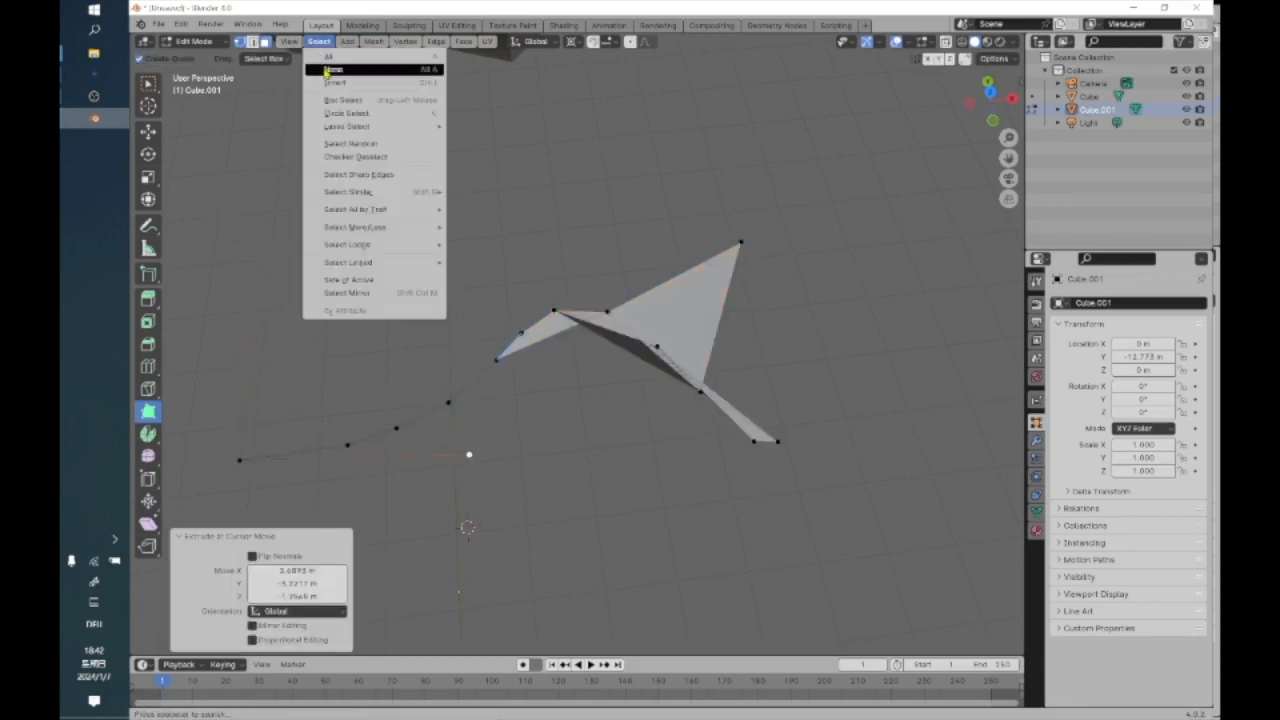
left_click(324, 60)
right_click(494, 168)
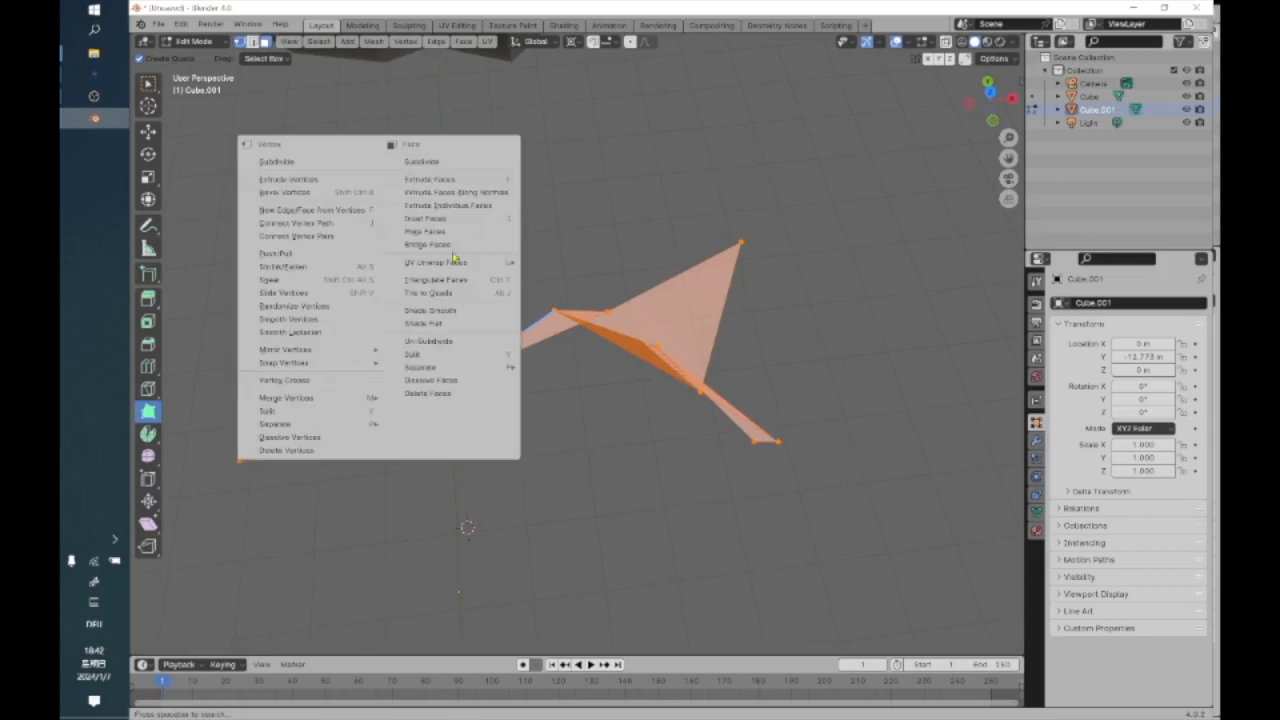
left_click(434, 395)
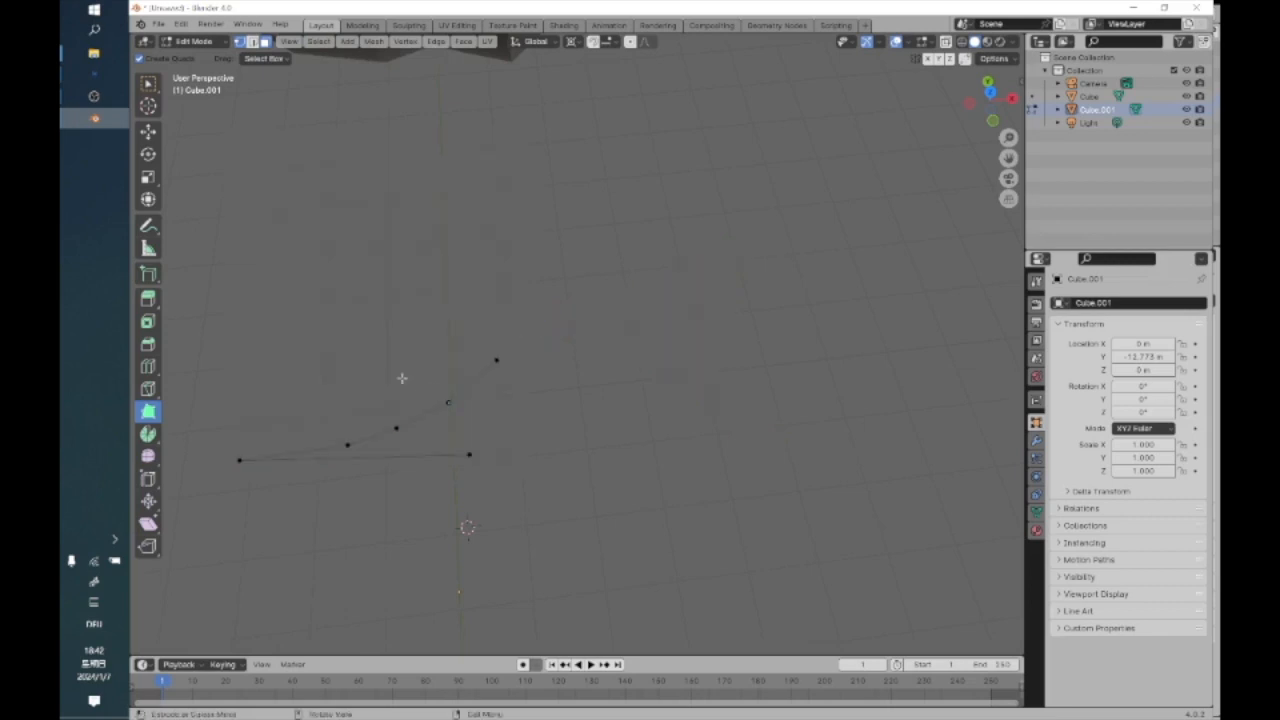
Select all leftover vertices and show them in the top orthographic view
left_click(318, 41)
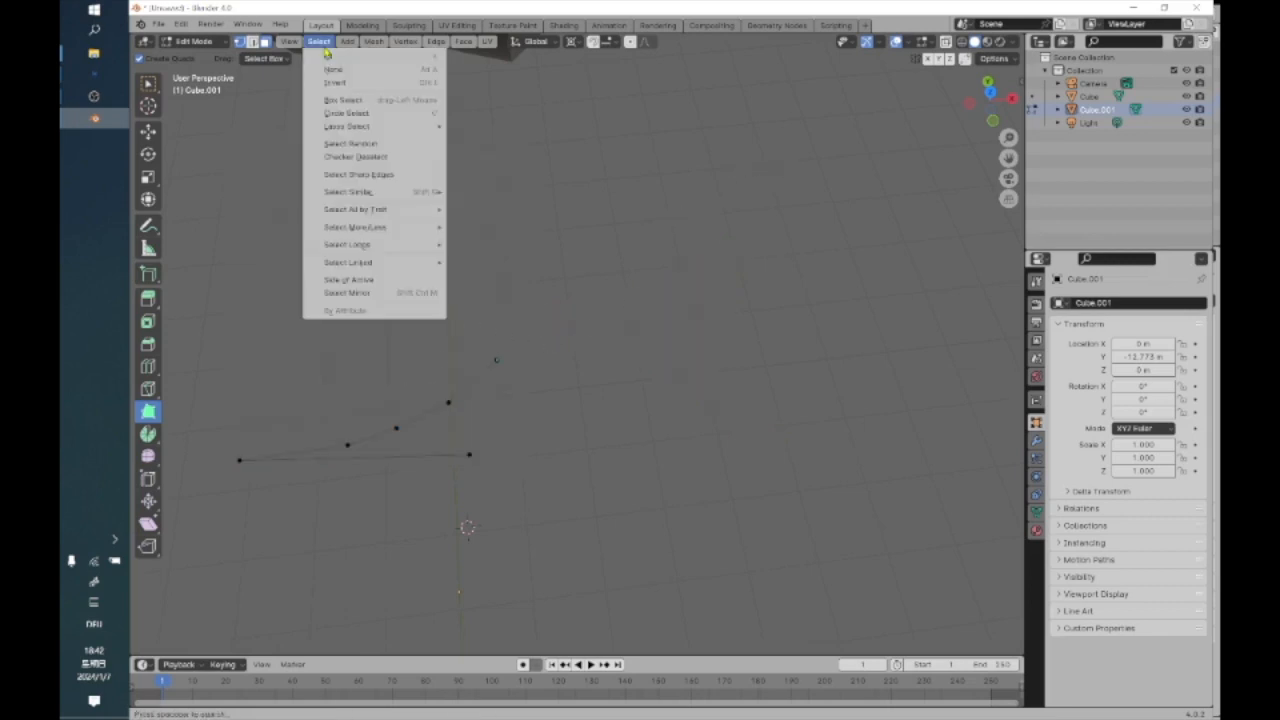
left_click(324, 62)
right_click(558, 334)
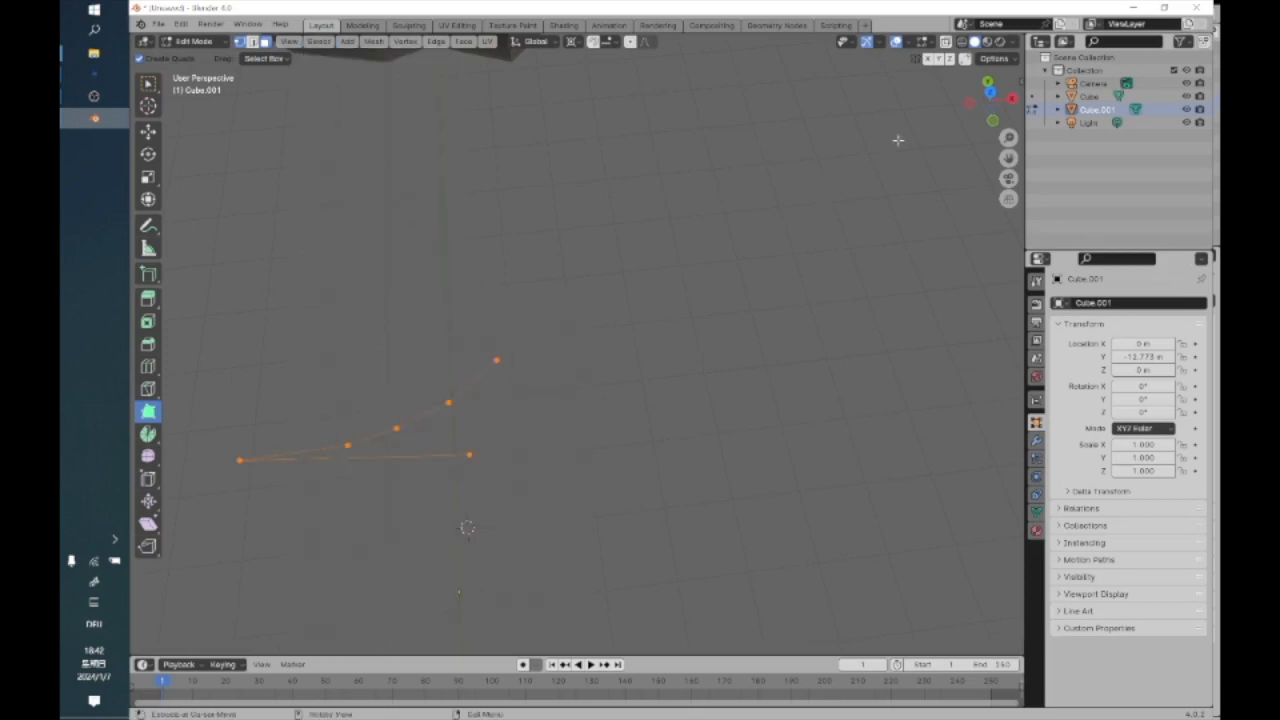
left_click(991, 93)
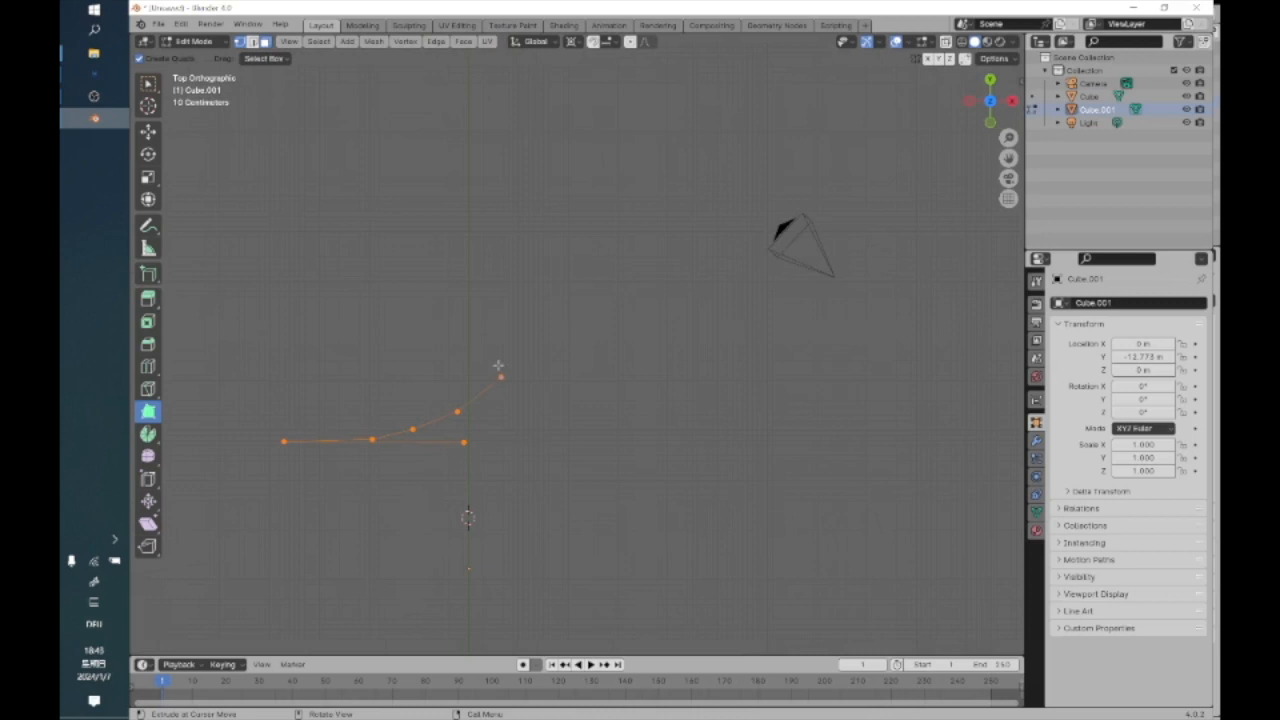
Try to box-select the leftover vertices while Poly Build is active
right_click(491, 364)
left_click(513, 372)
left_click_drag(237, 334, 534, 498)
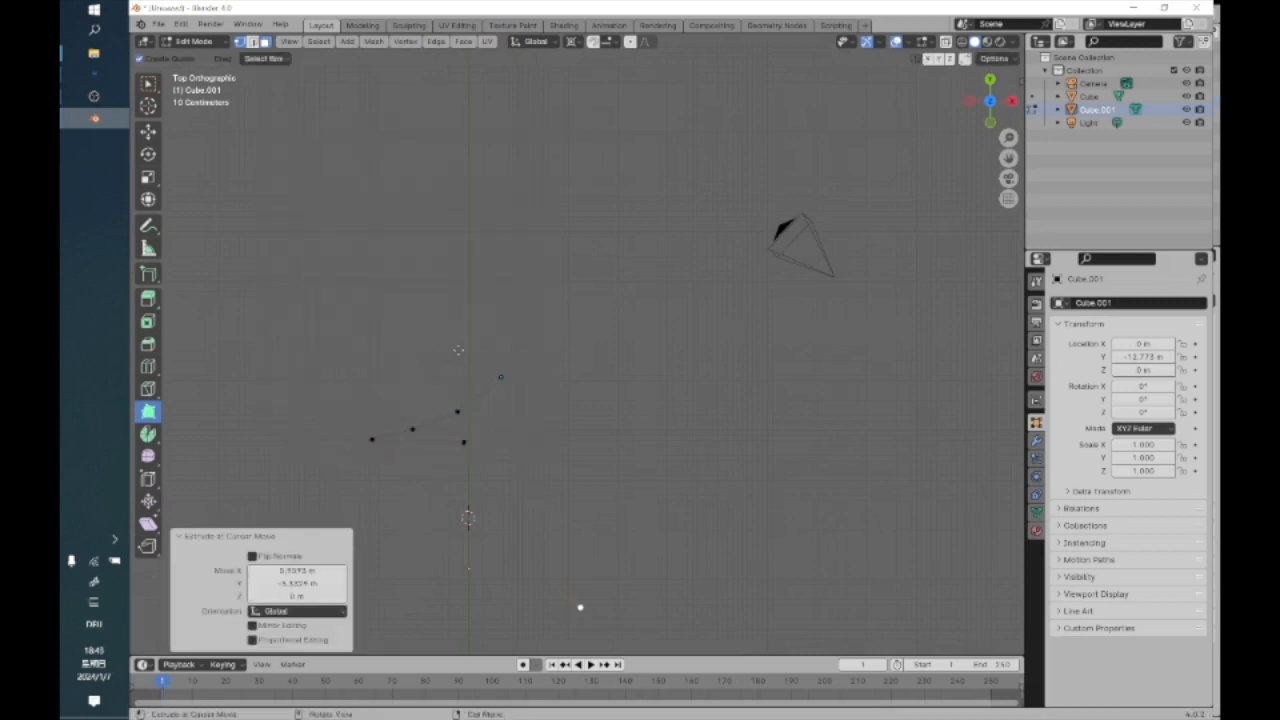
Select everything in vertex select mode only and delete all remaining vertices
left_click(319, 41)
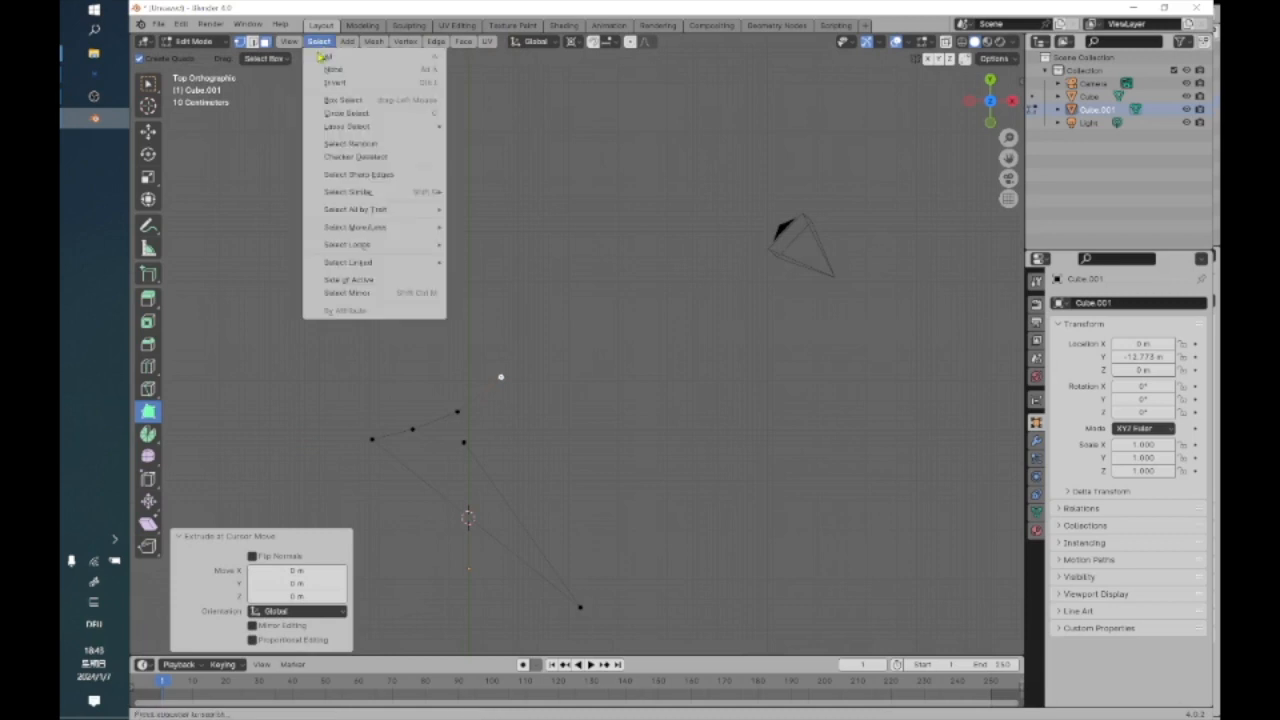
left_click(320, 74)
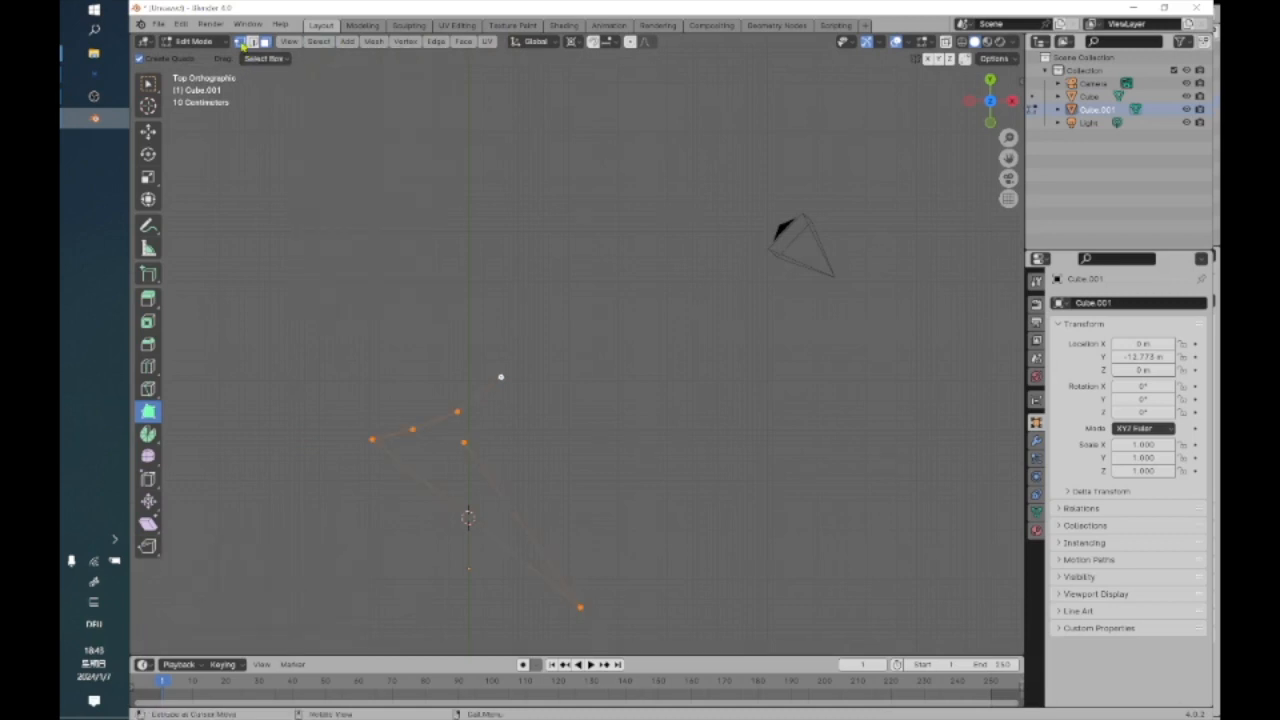
right_click(718, 197)
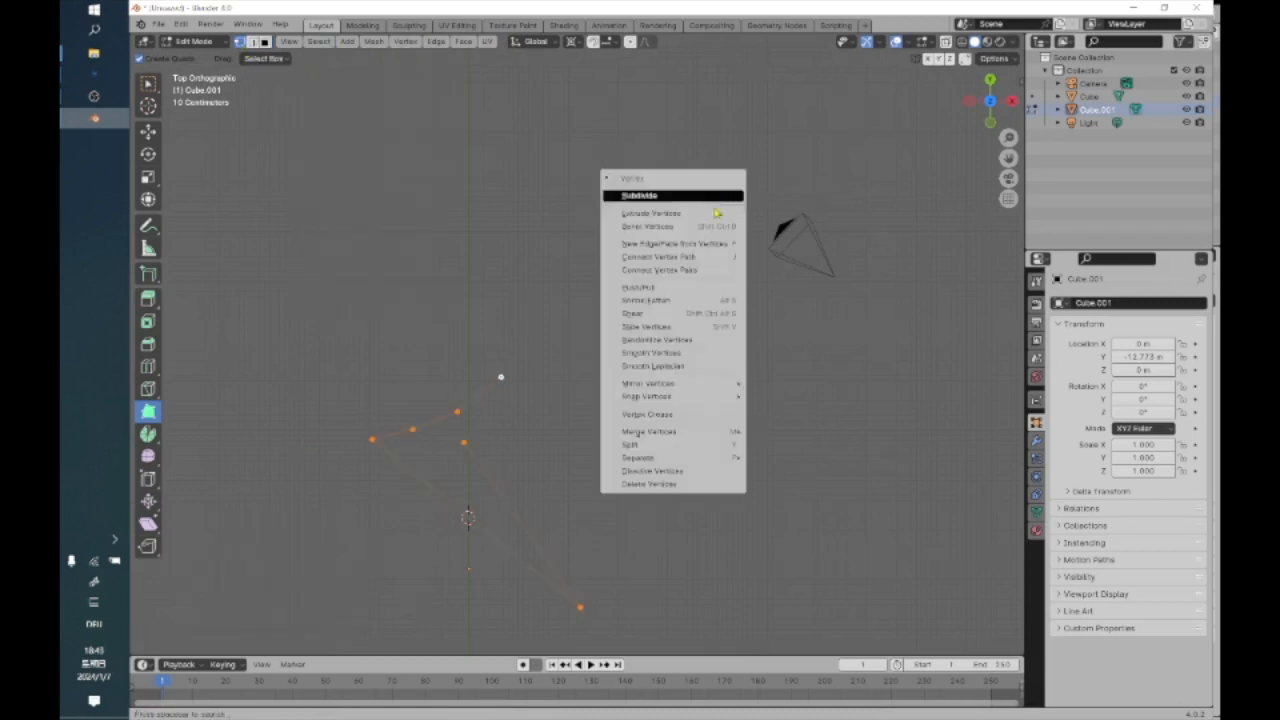
left_click(696, 485)
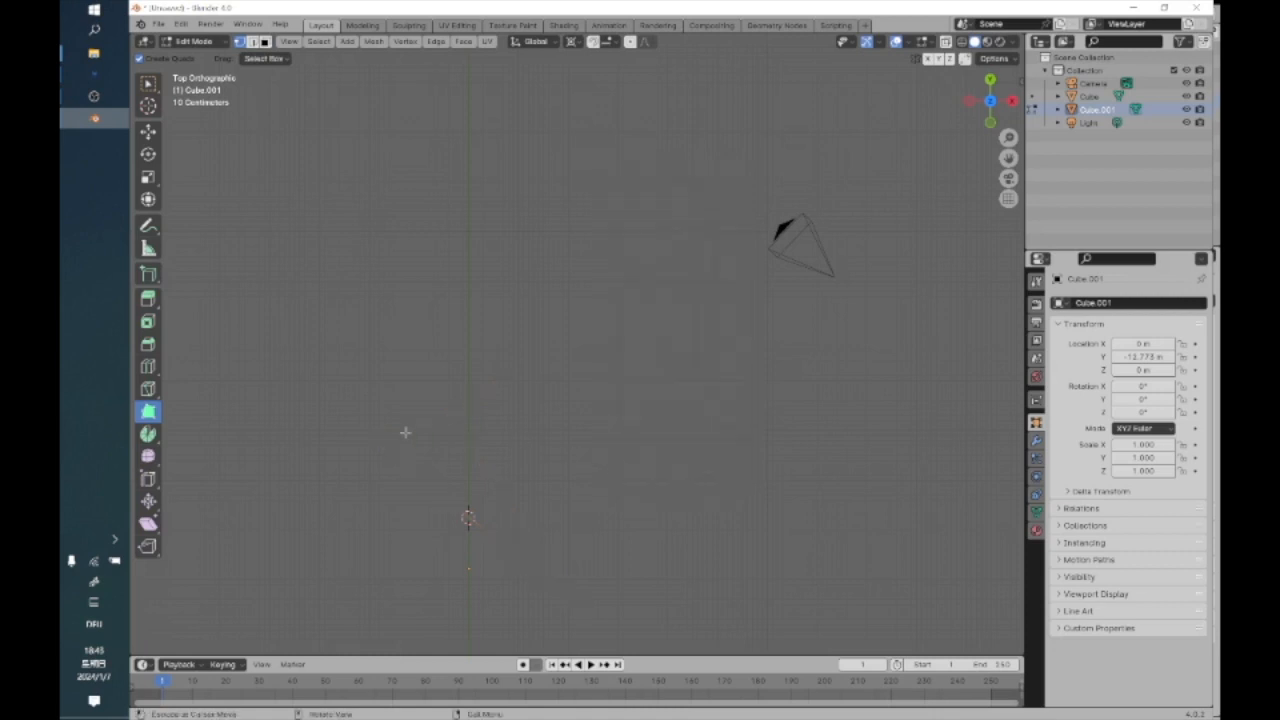
Draw a new open chain of seven vertices with Poly Build, arching across the view and dipping before its last peak
left_click(299, 432)
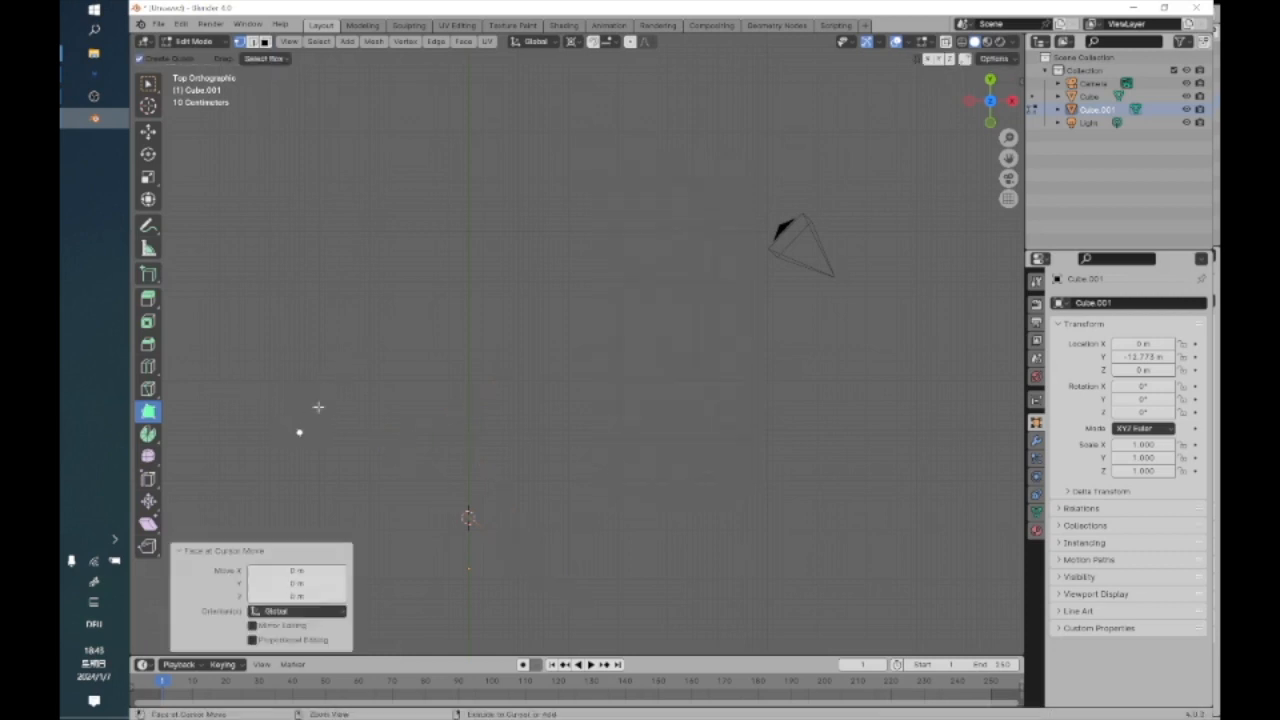
left_click(430, 325, "ctrl")
left_click(529, 303, "ctrl")
left_click(605, 375, "ctrl")
left_click(722, 430, "ctrl")
key("ctrl+z")
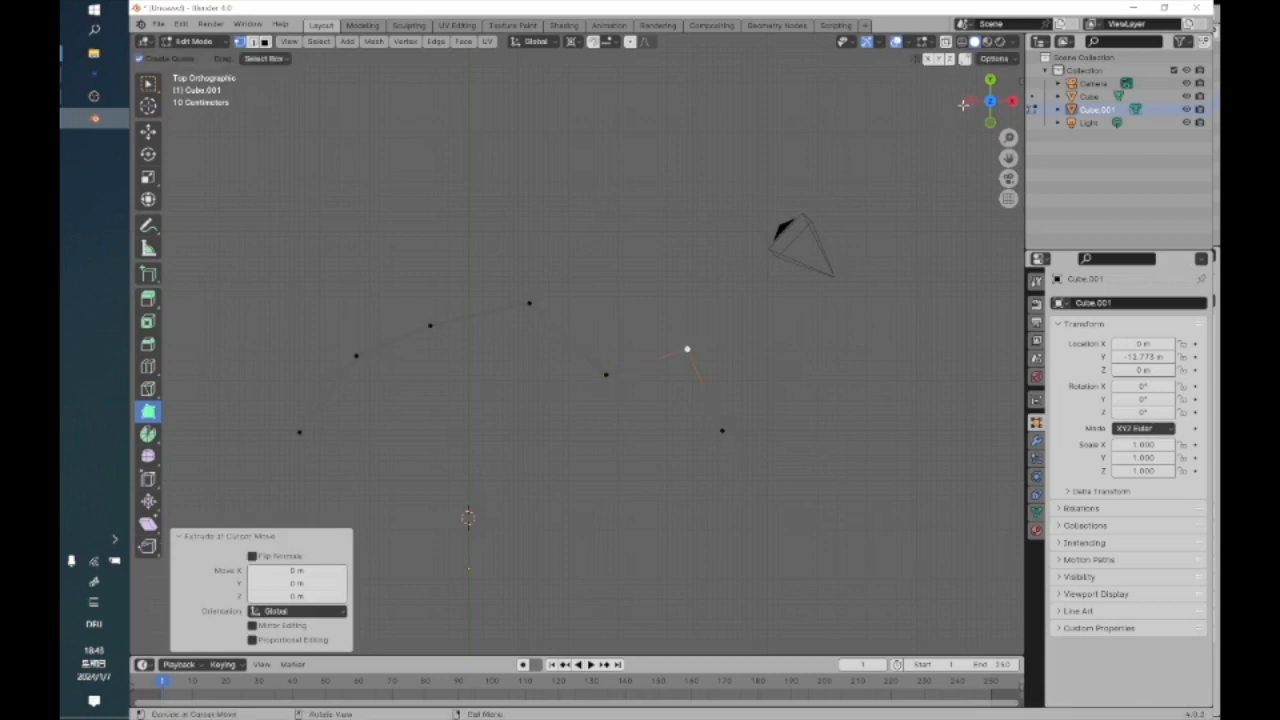
Try spinning the chain's single selected vertex about the X axis in the left orthographic view, and undo it
left_click(967, 102)
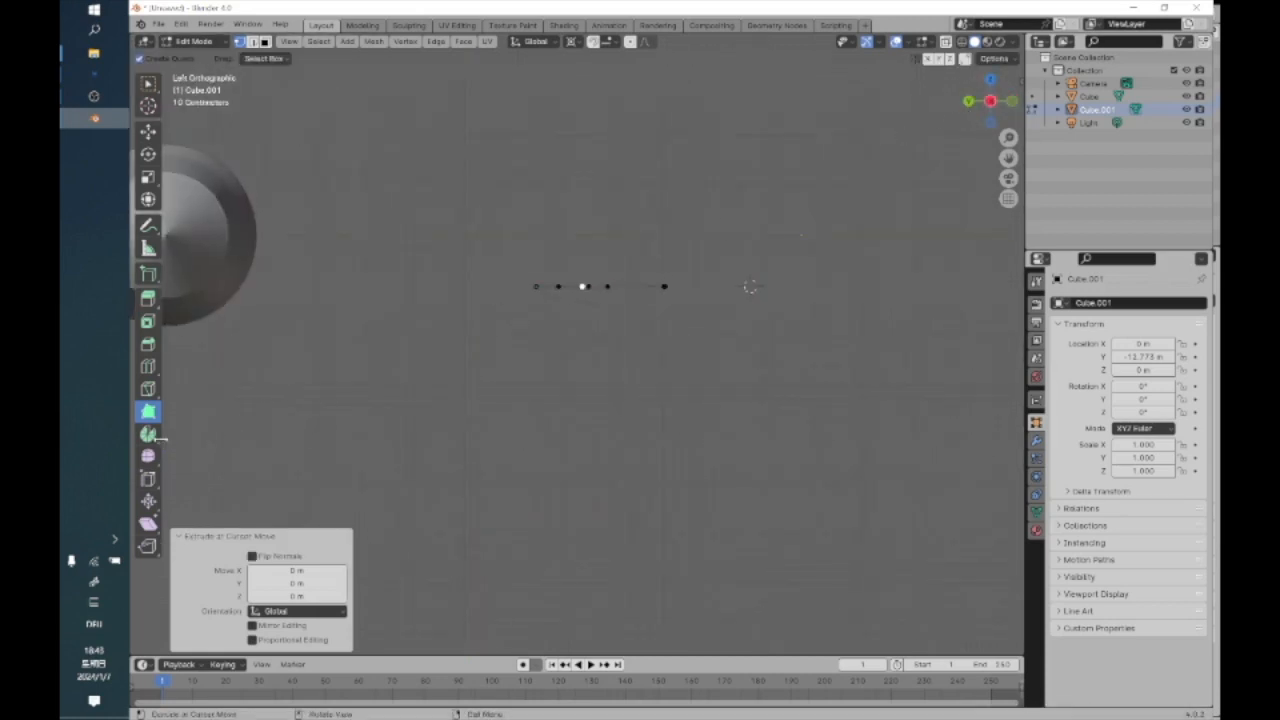
left_click(148, 433)
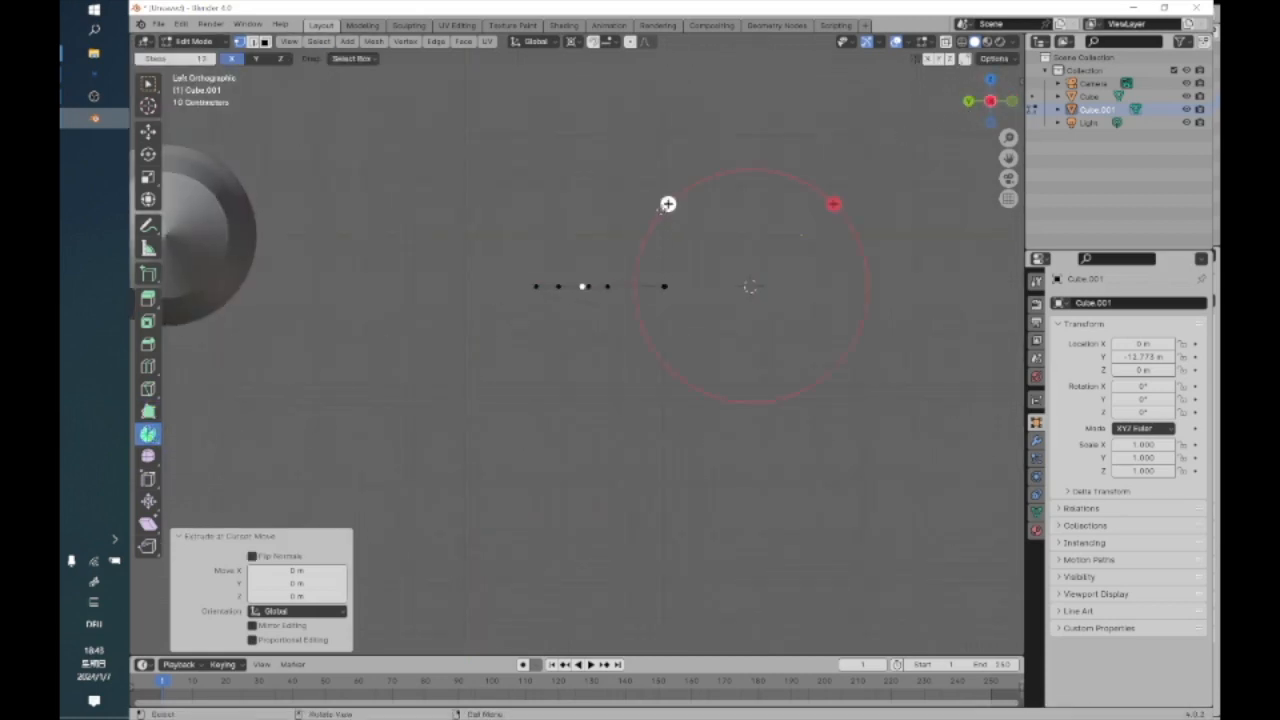
left_click_drag(668, 204, 728, 183)
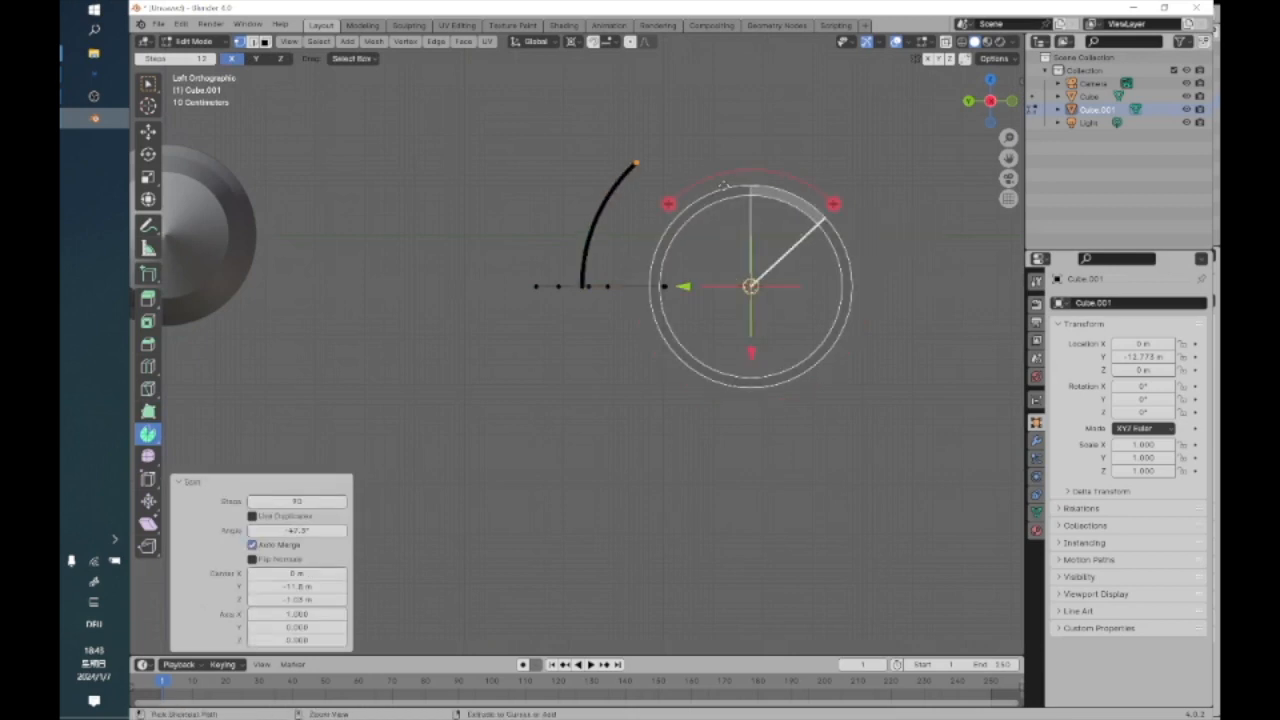
key("ctrl+z")
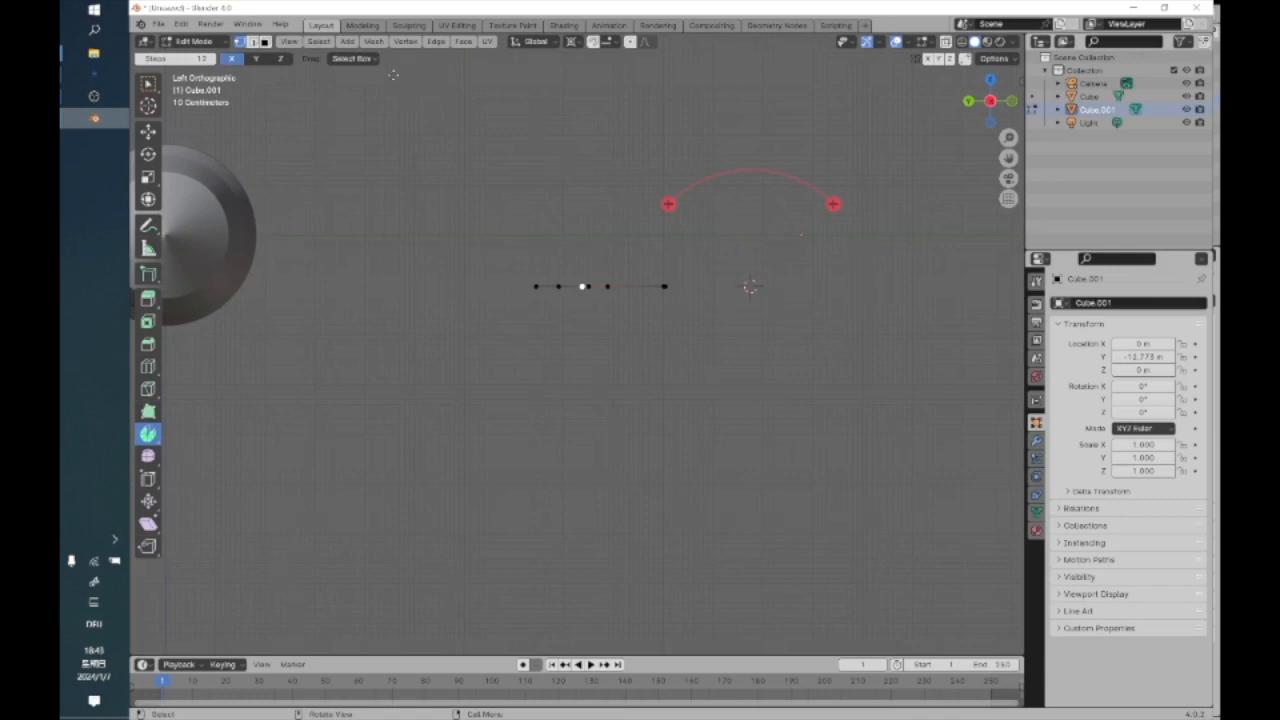
Select the whole vertex chain, spin it about 207° around the X axis as a trial, and undo the spin
left_click(329, 45)
left_click(355, 57)
left_click_drag(833, 204, 570, 370)
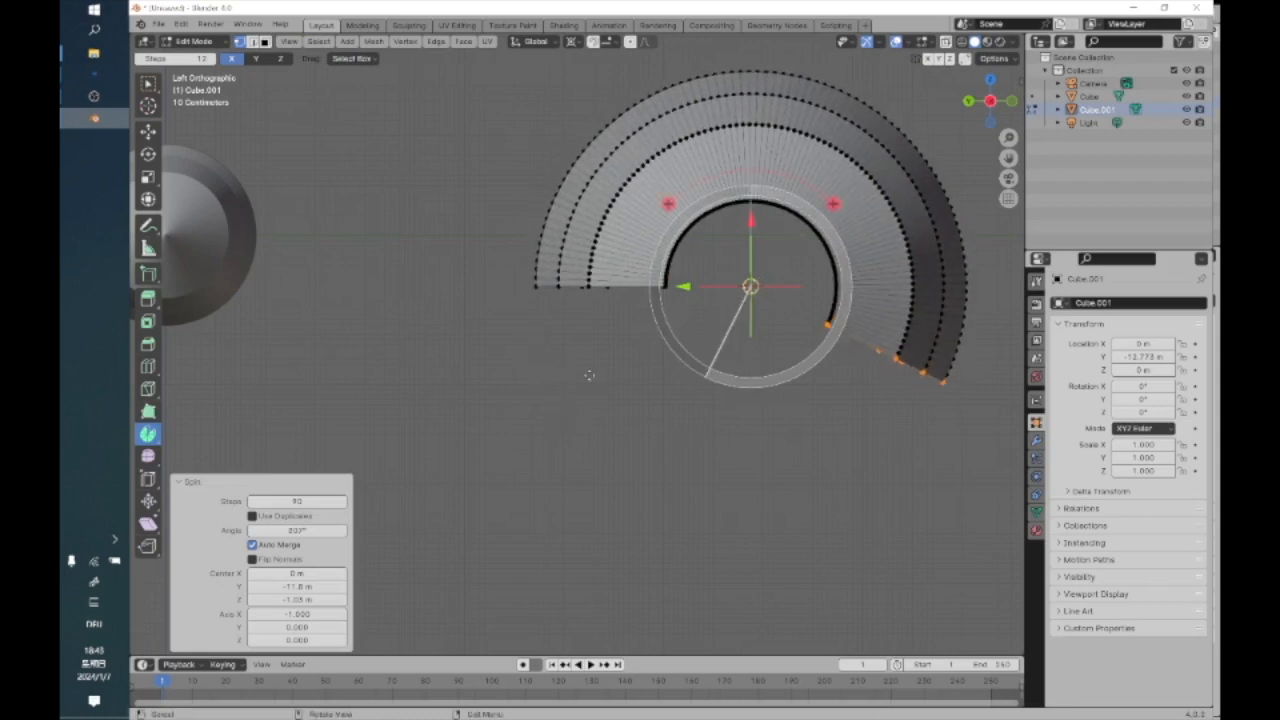
middle_click_drag(585, 374, 717, 378)
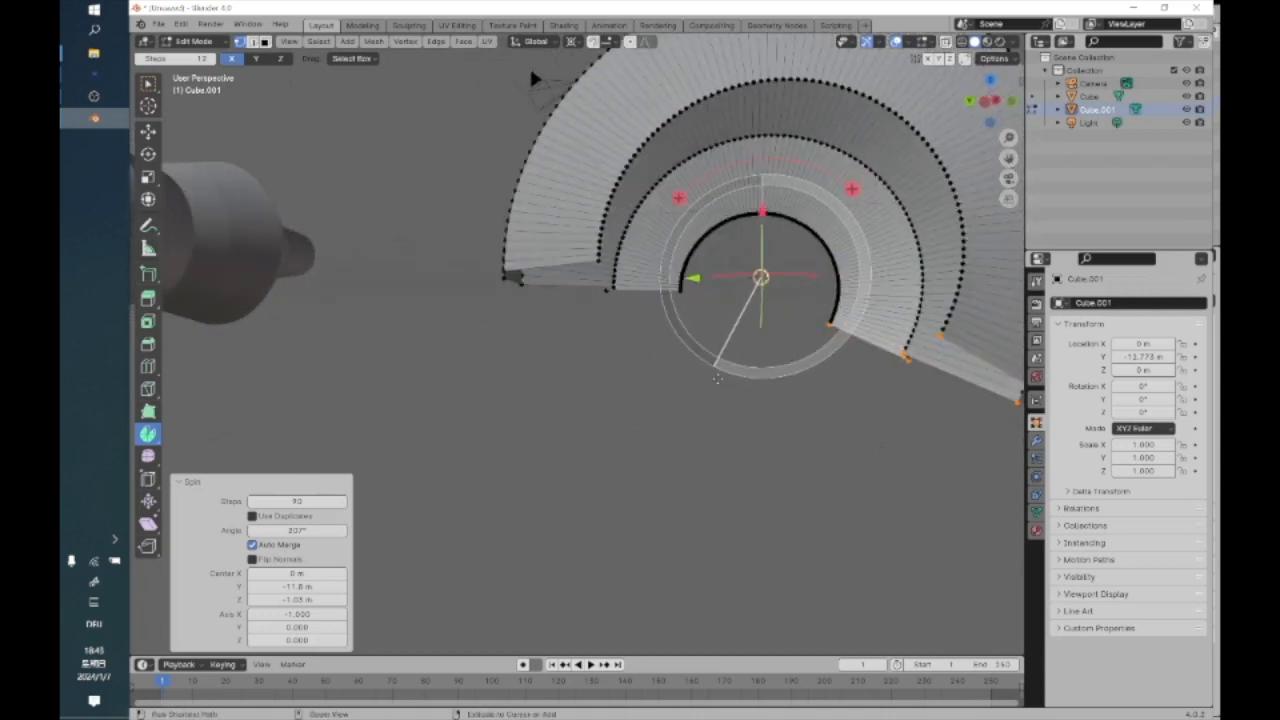
key("ctrl+z")
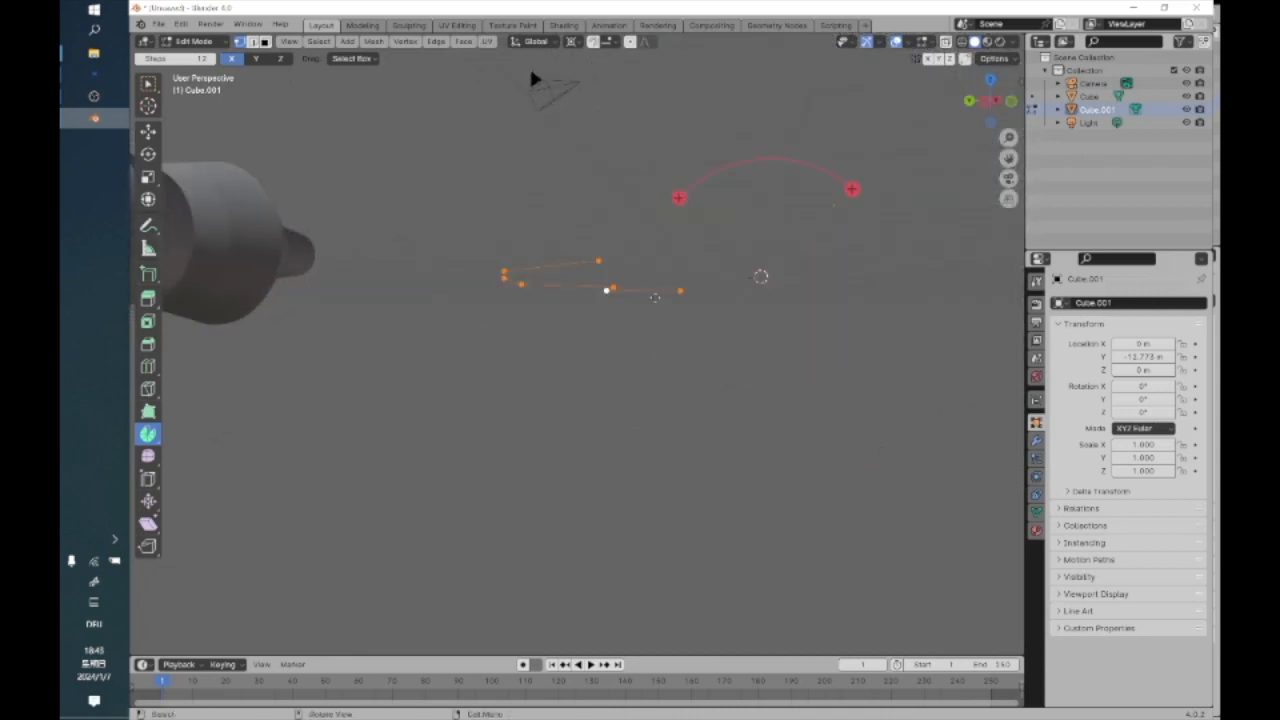
Place the 3D cursor close beside the end of the vertex chain in the left orthographic view
left_click(988, 112)
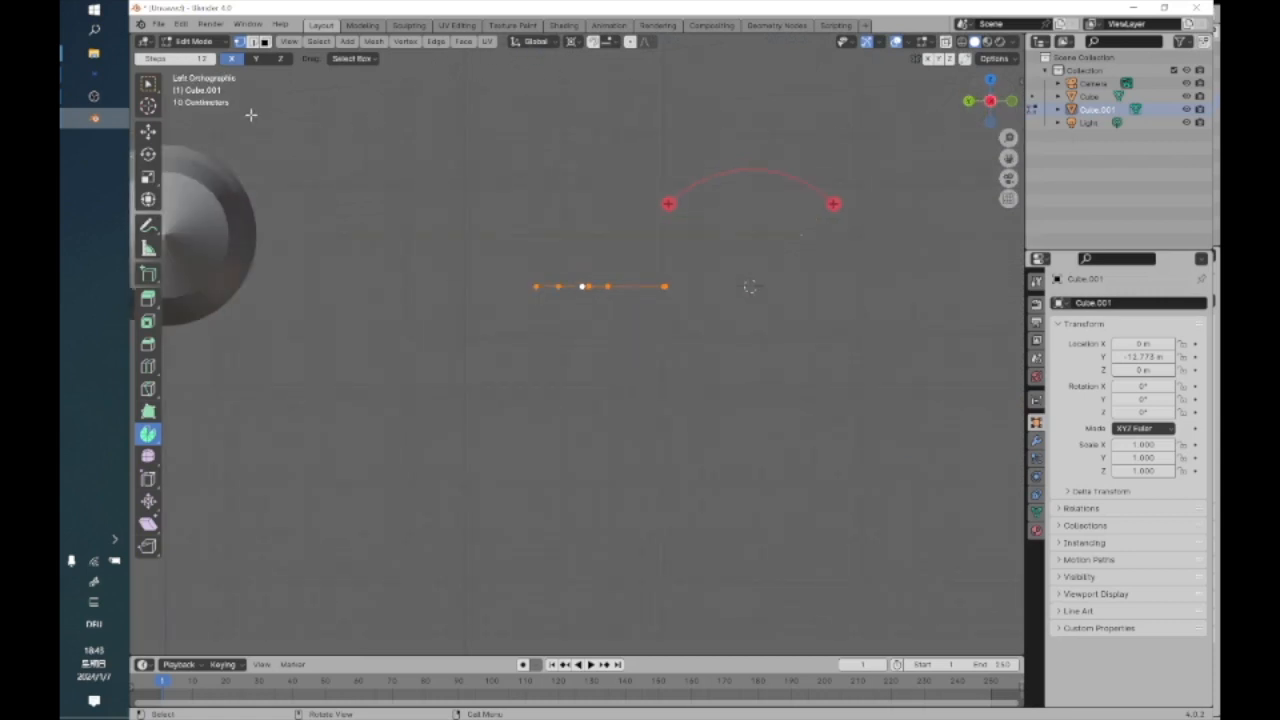
left_click(150, 106)
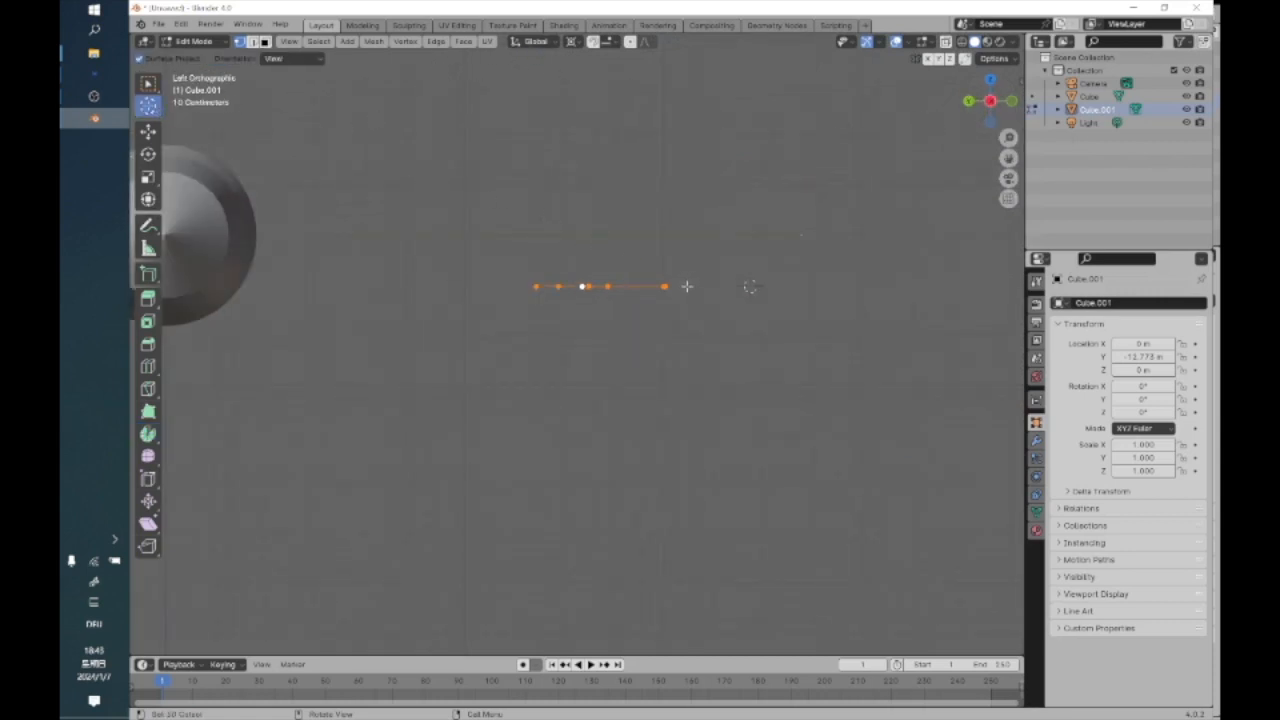
Try spinning the selected chain about the X axis around the repositioned 3D cursor, and undo it
left_click(150, 433)
left_click_drag(755, 204, 469, 237)
middle_click_drag(450, 250, 488, 311)
key("ctrl+z")
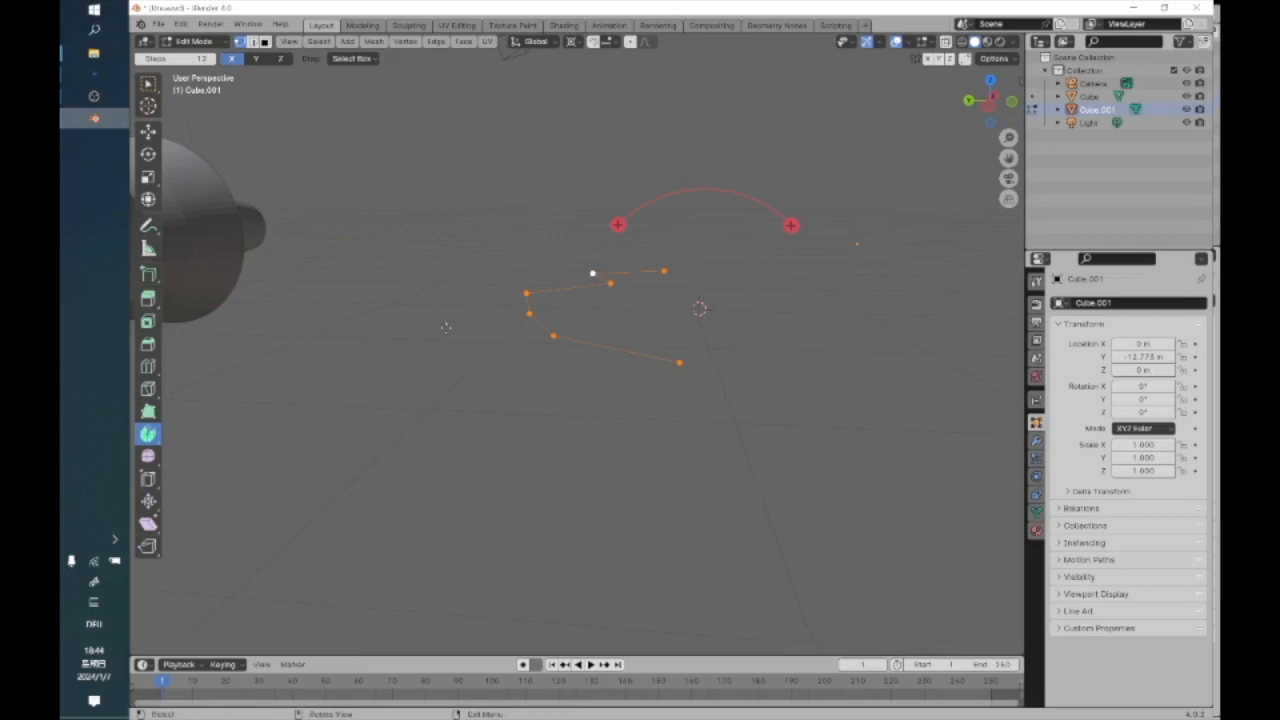
middle_click_drag(488, 311, 472, 329)
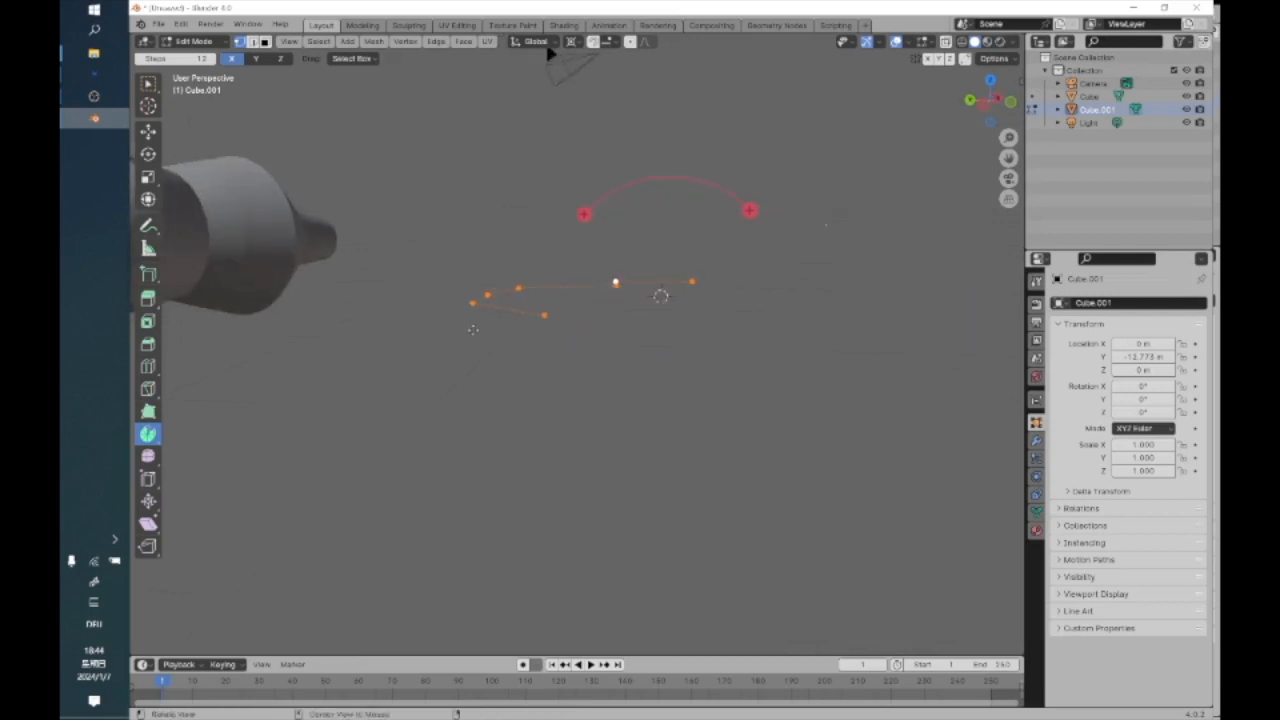
Switch the spin axis to Y, try spinning the selected chain around the 3D cursor, and undo the spin
left_click(258, 59)
middle_click_drag(448, 227, 516, 284)
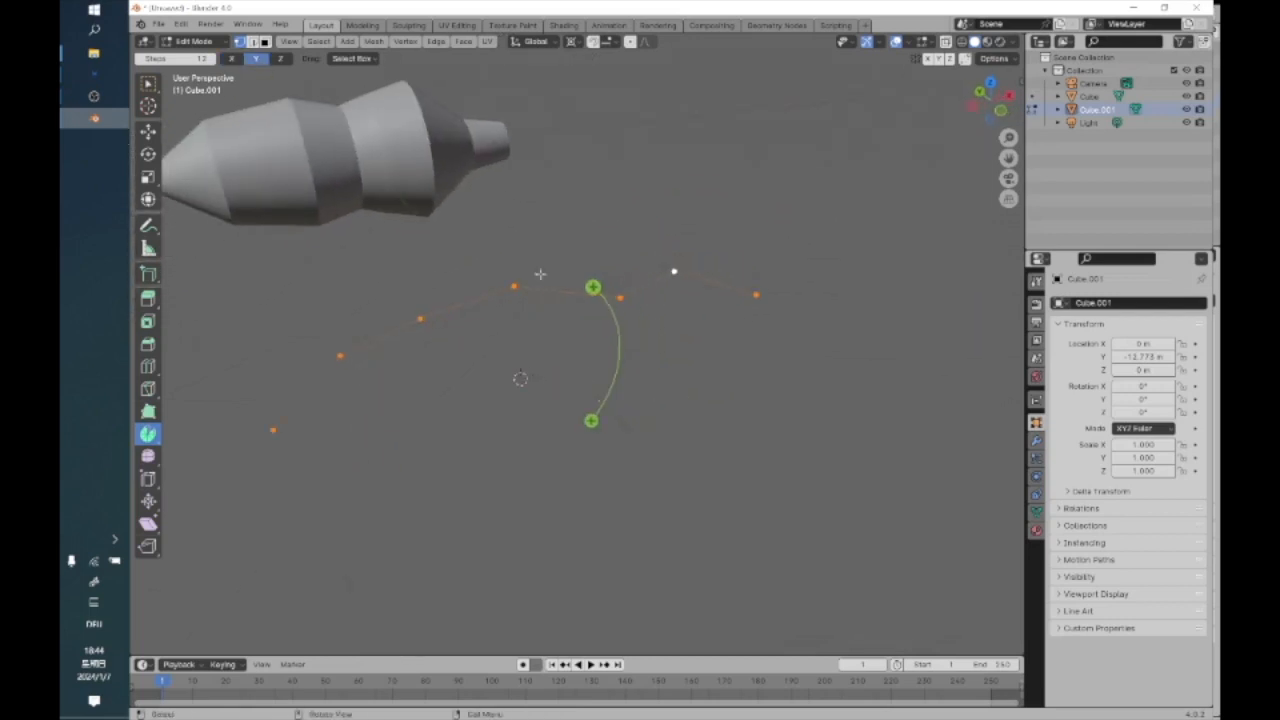
left_click_drag(576, 279, 476, 455)
middle_click_drag(476, 455, 454, 430)
key("ctrl+z")
mouse_move(454, 430)
left_mouse_down("alt")
mouse_move(389, 440)
mouse_move(437, 425)
left_mouse_up("alt")
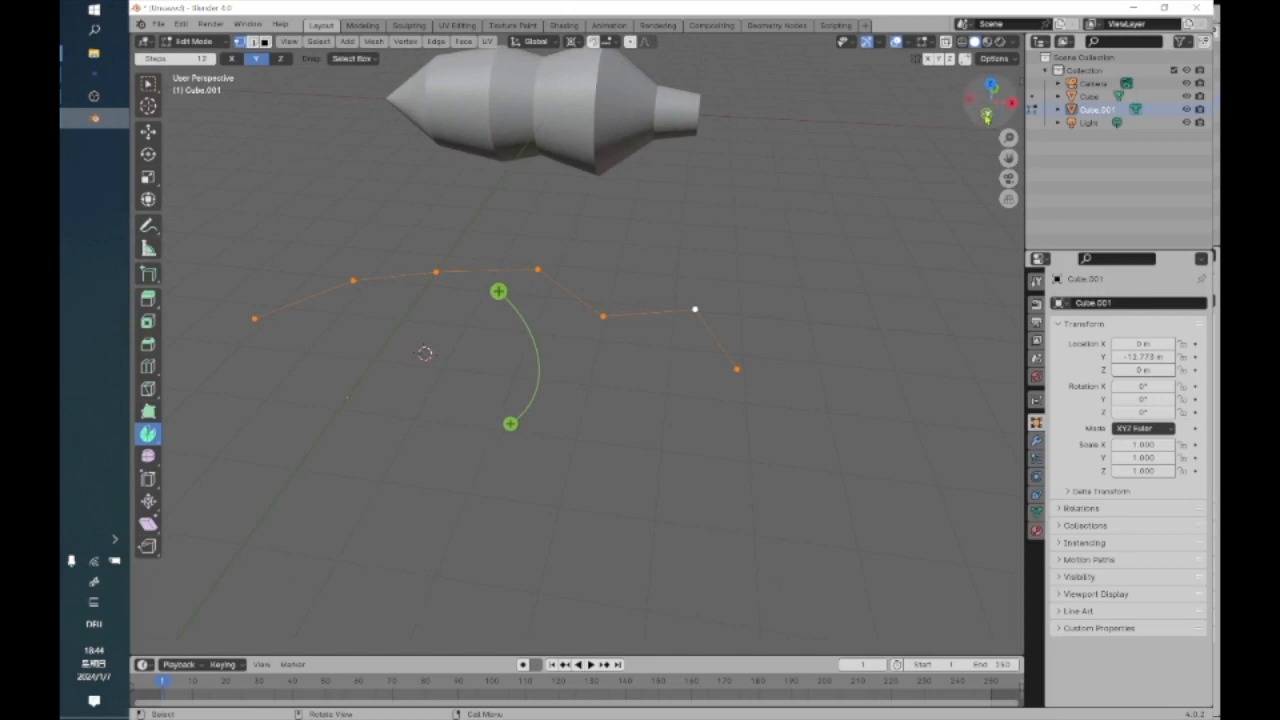
Place the 3D cursor just beyond the chain's last vertex on the positive X side, using the front orthographic view
left_click(987, 113)
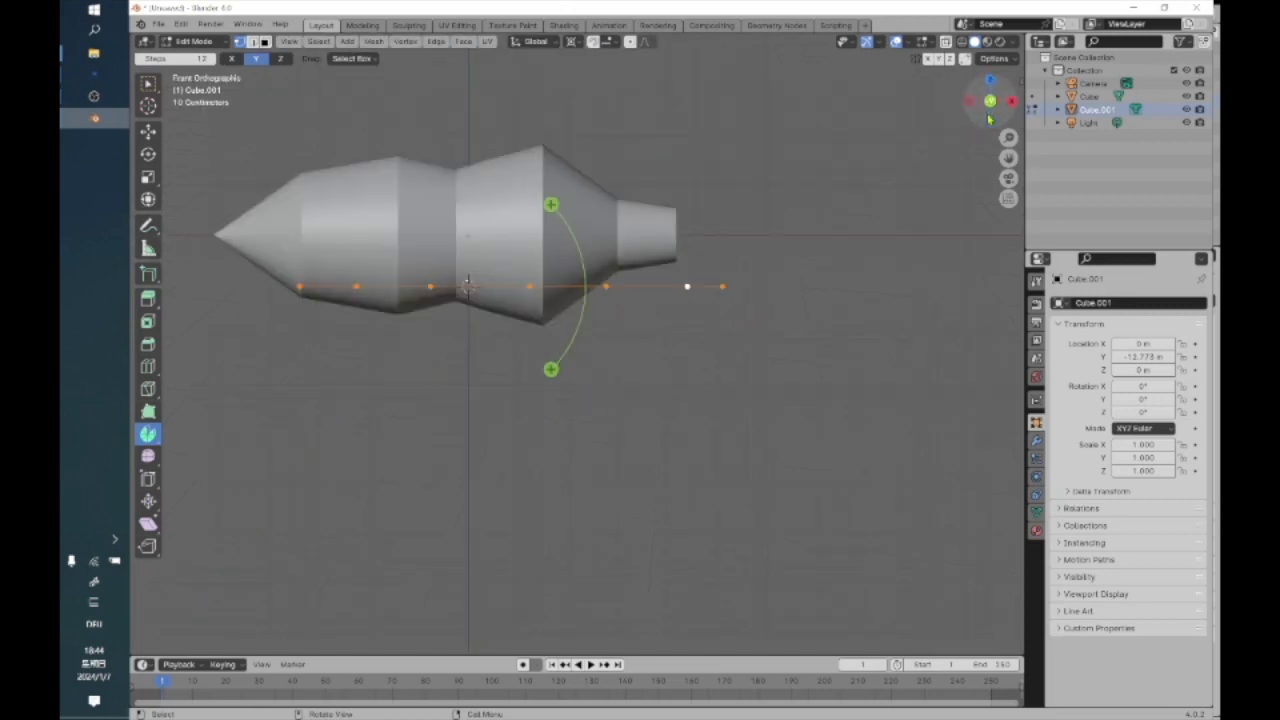
left_click(150, 108)
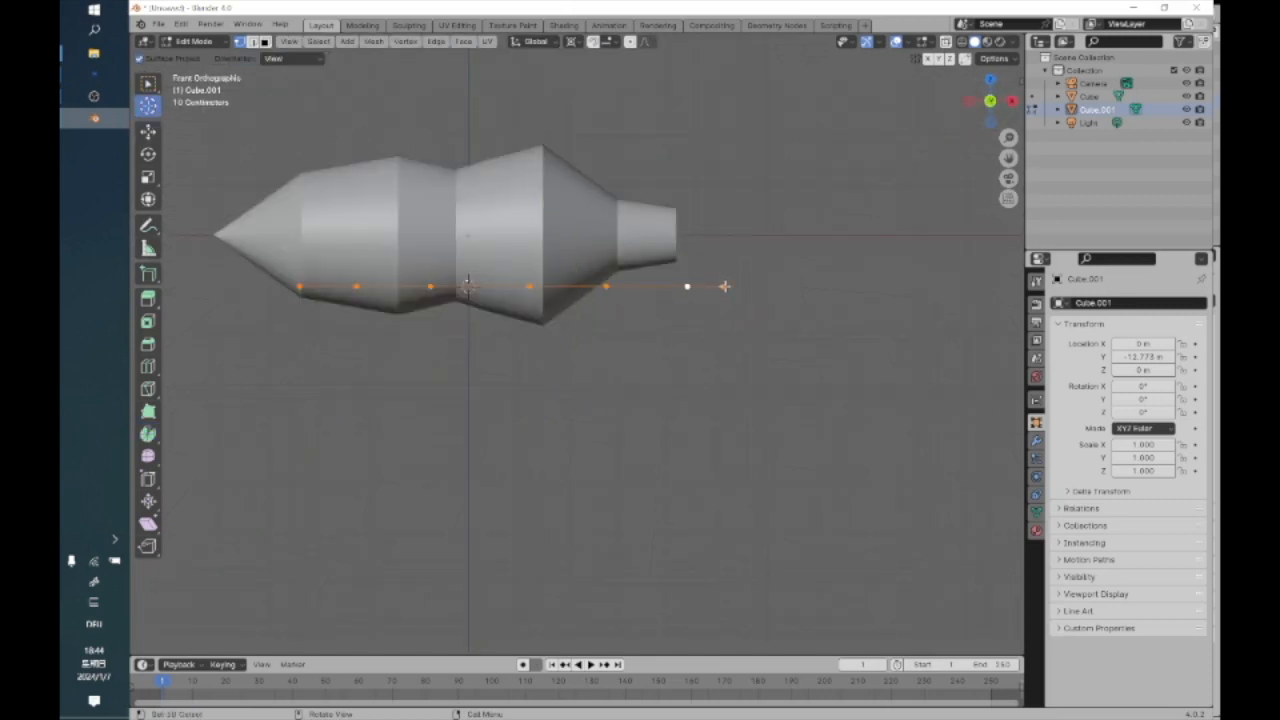
left_click_drag(543, 340, 543, 357, "alt")
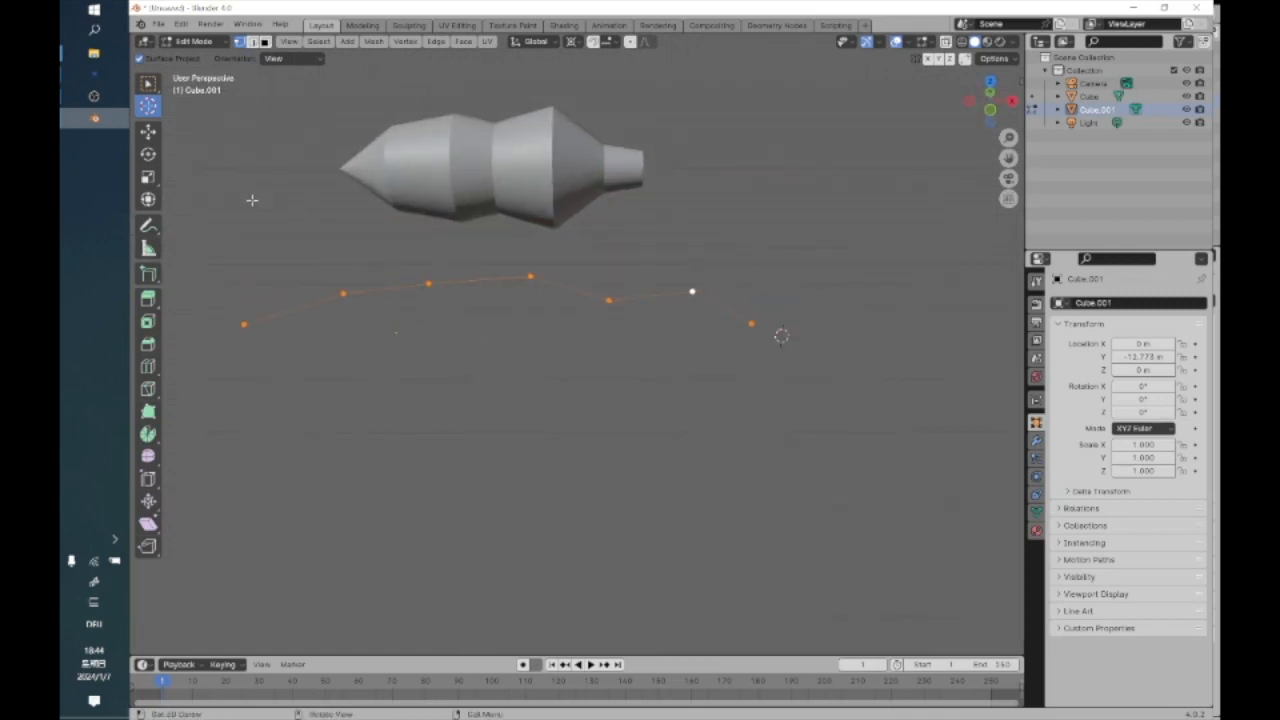
Spin the chain a full 360° about the Y axis around the 3D cursor, inspect the ring, and undo it
left_click(148, 433)
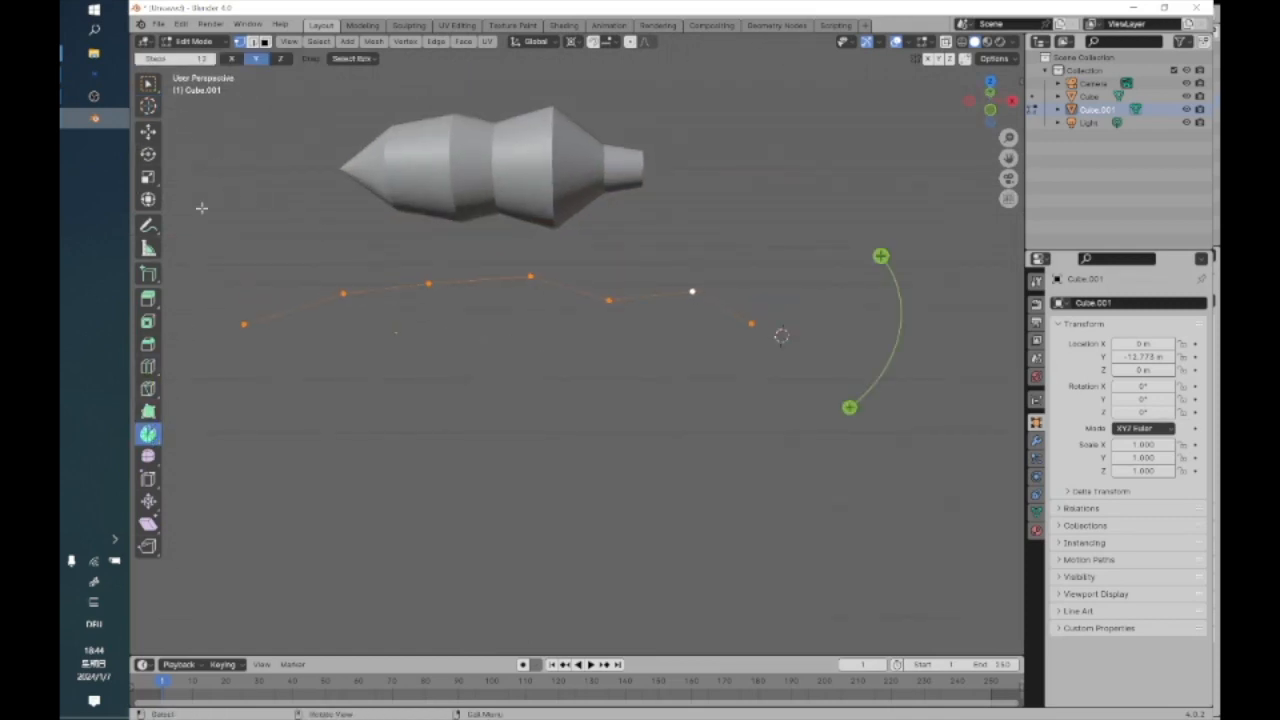
left_click_drag(880, 255, 845, 288)
scroll(845, 288, "down", 6)
middle_click_drag(845, 288, 790, 240)
middle_click_drag(546, 382, 584, 470)
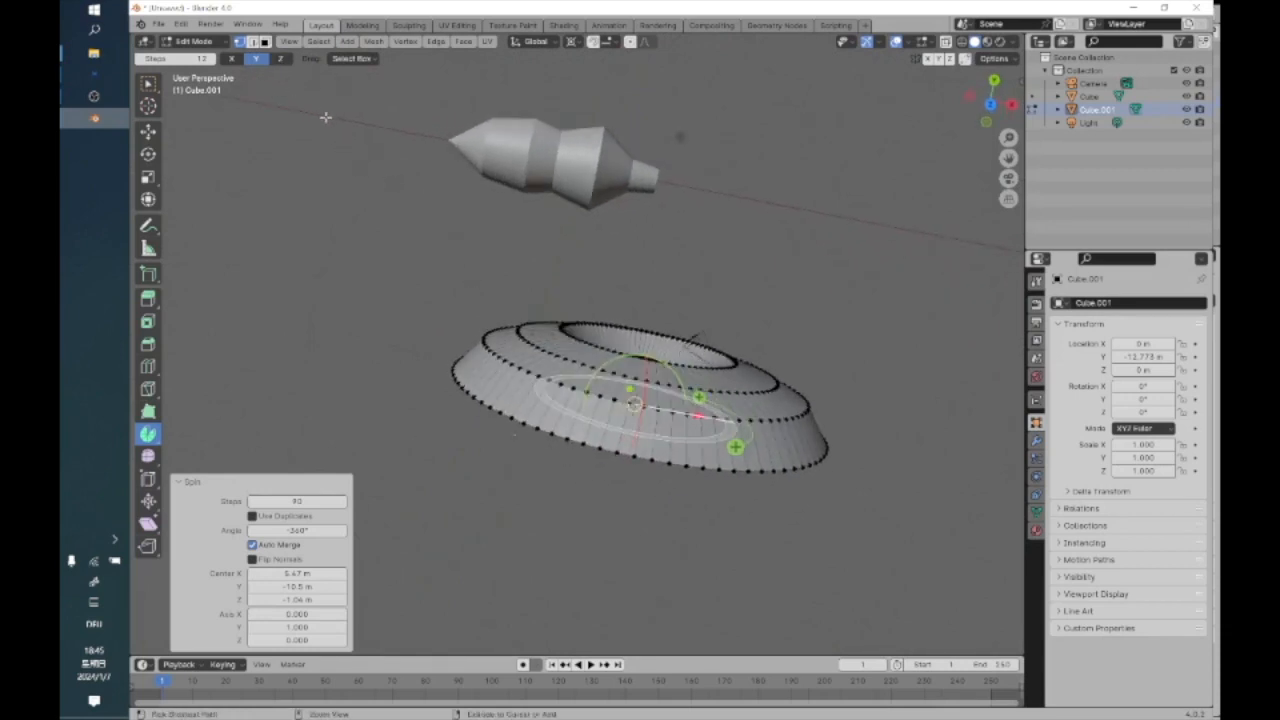
key("ctrl+z")
Switch the spin axis to Z, try spinning the chain around the 3D cursor, and undo the spin
middle_click_drag(266, 120, 300, 250)
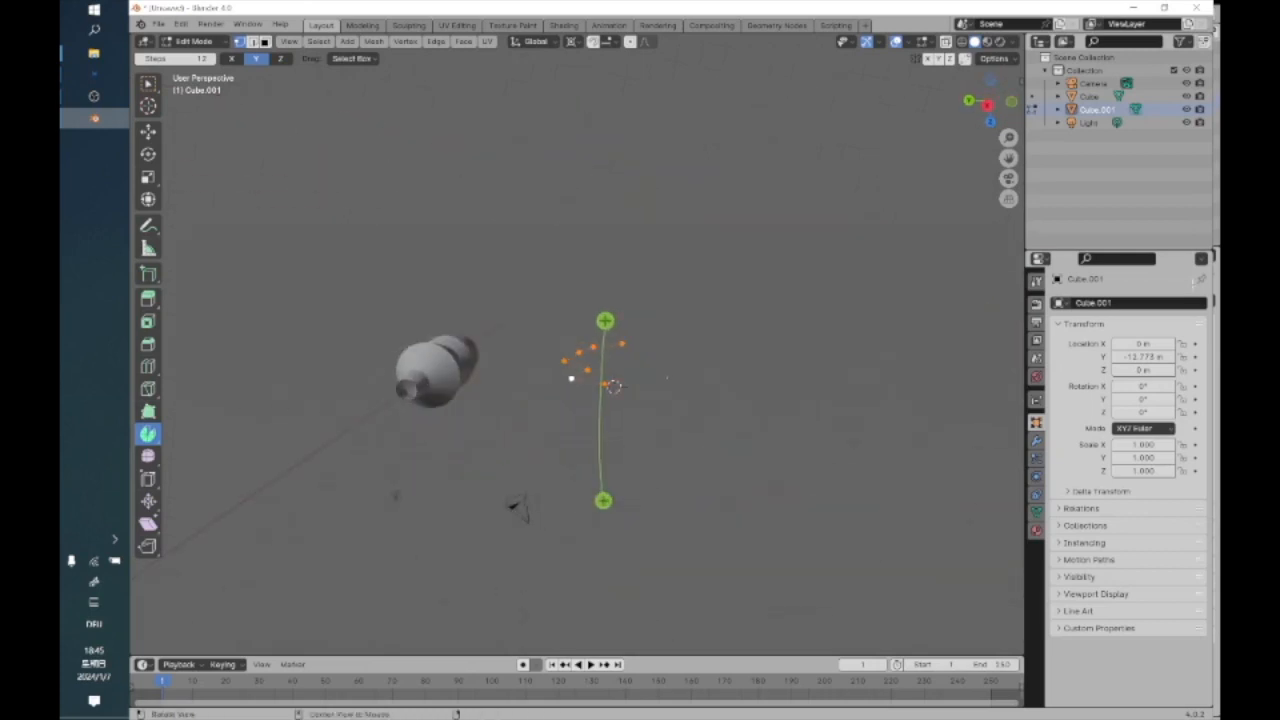
left_click(281, 58)
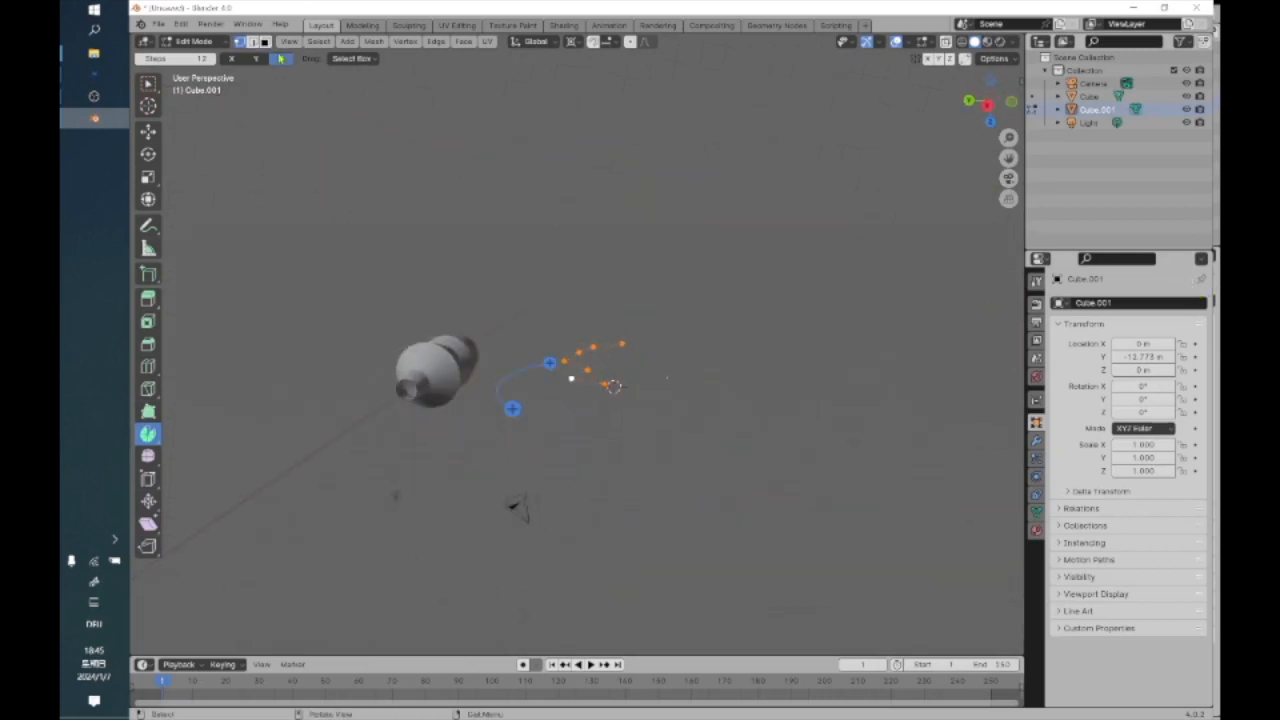
middle_click_drag(514, 157, 463, 192)
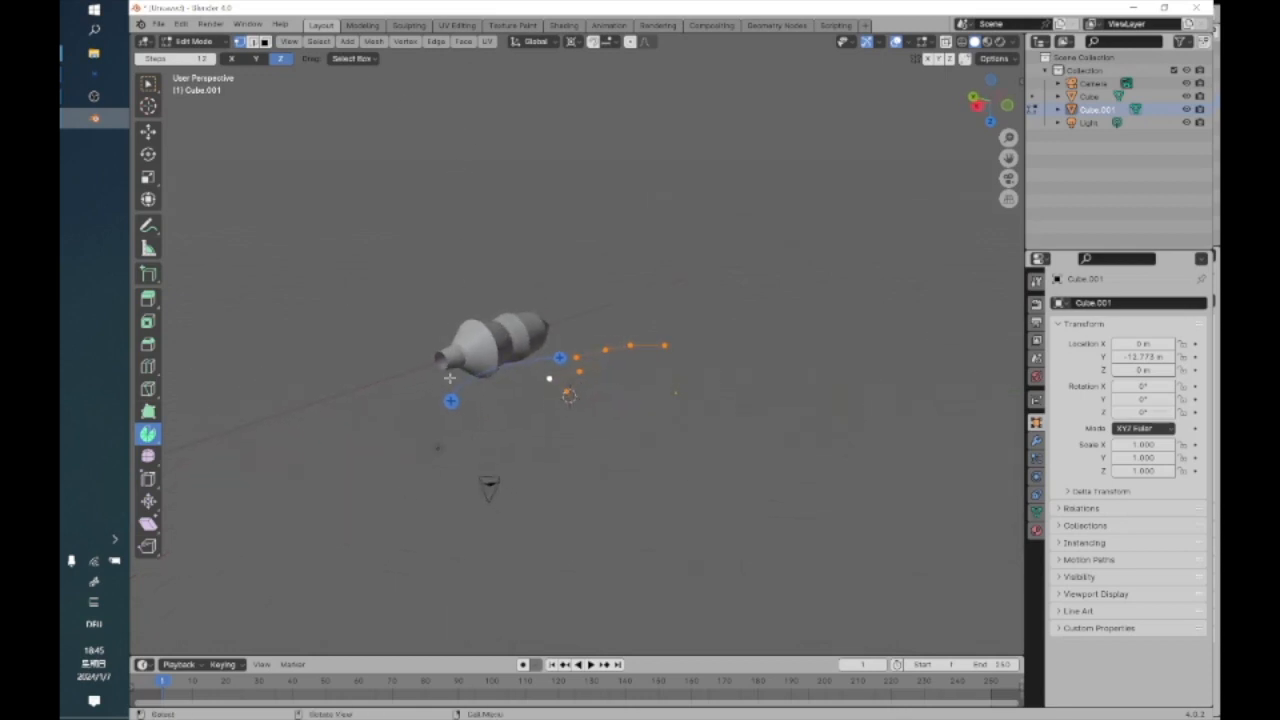
left_click_drag(450, 401, 734, 422)
middle_click_drag(674, 456, 623, 438)
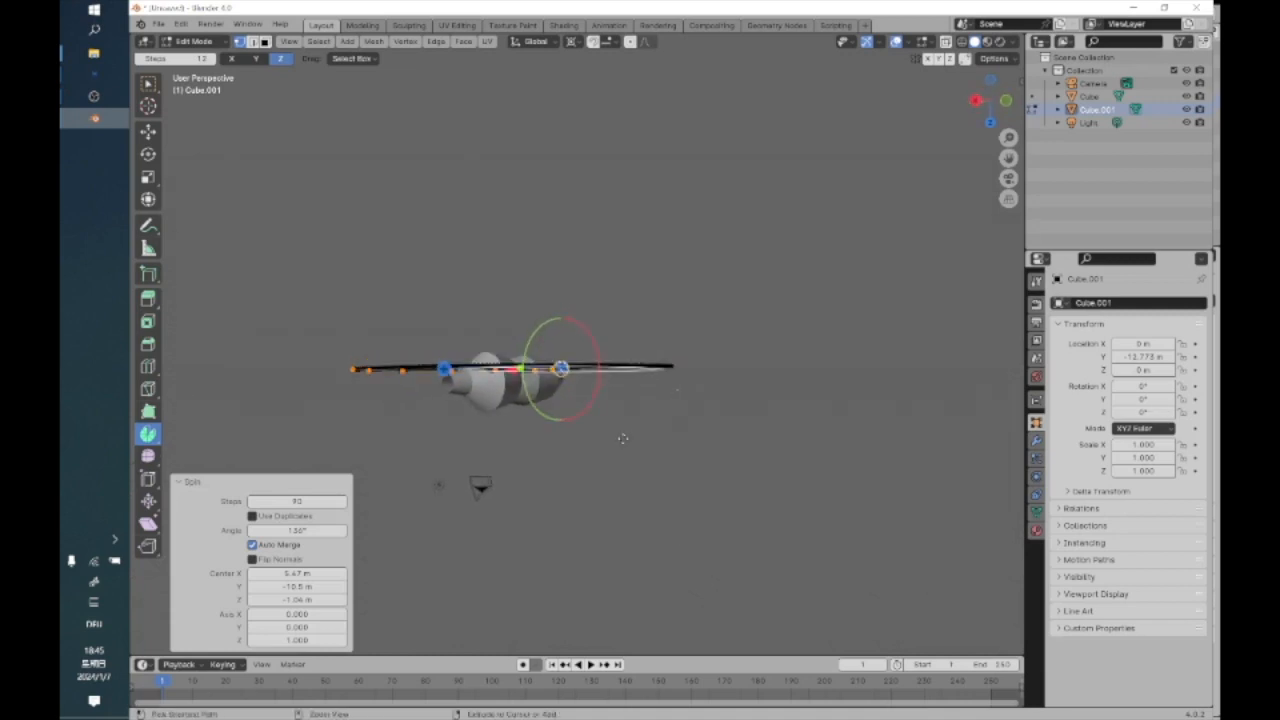
key("ctrl+z")
left_click_drag(623, 438, 614, 474, "alt")
middle_click_drag(602, 444, 563, 482, "shift")
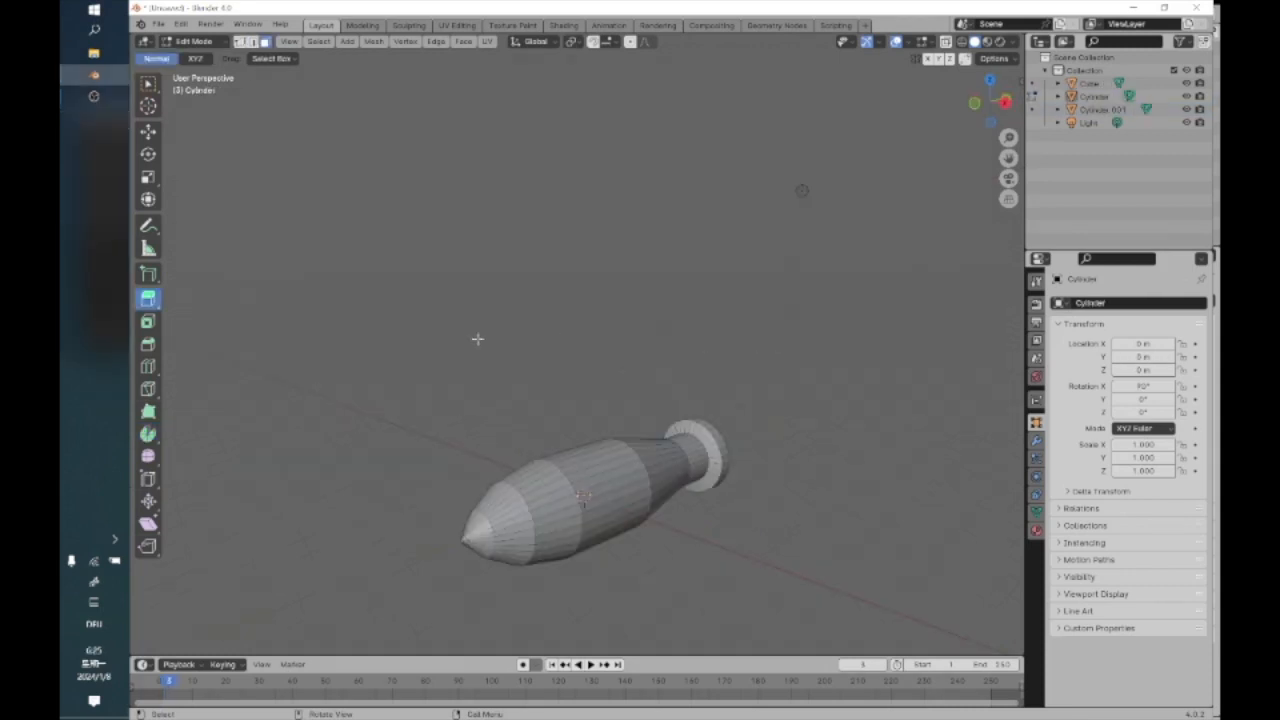
Activate the Spin Duplicates tool and select all faces of the bottle-shaped cylinder
left_click(145, 440)
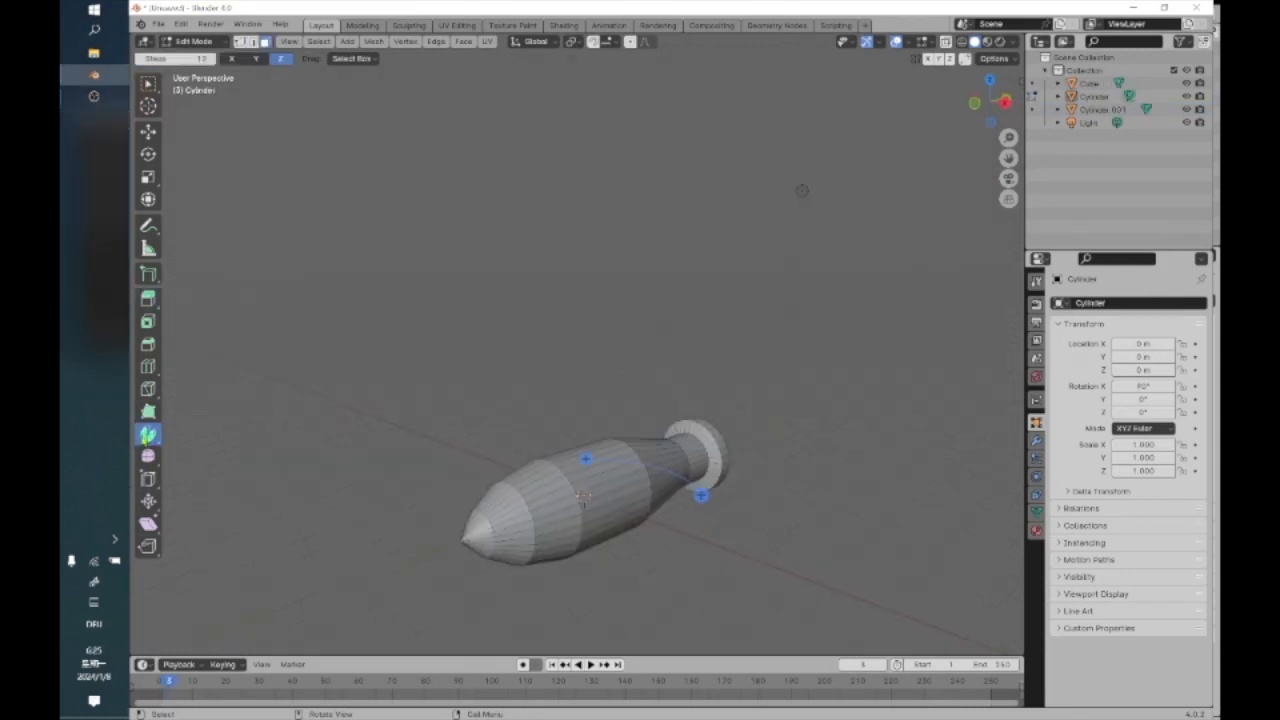
left_click(147, 437)
left_click(221, 463)
scroll(485, 364, "down", 2)
scroll(484, 368, "up", 2)
middle_click_drag(463, 399, 463, 439)
middle_click_drag(475, 436, 420, 426, "shift")
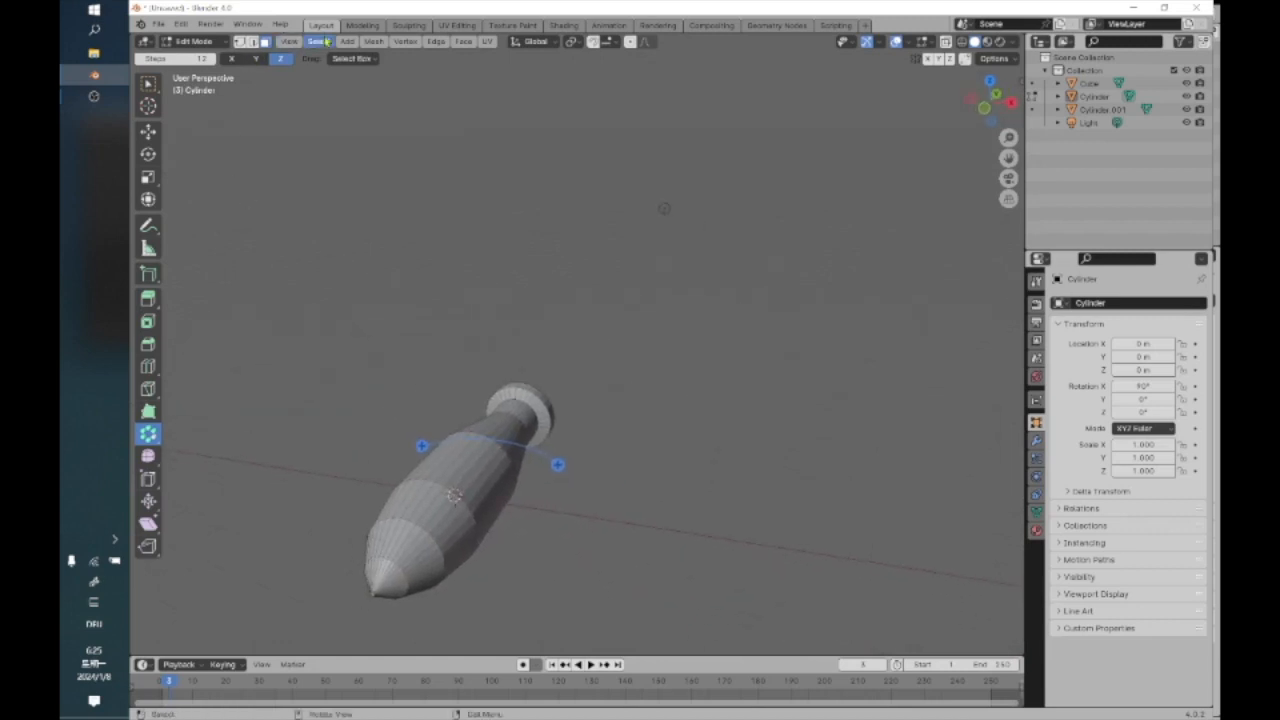
left_click(318, 41)
left_click(322, 59)
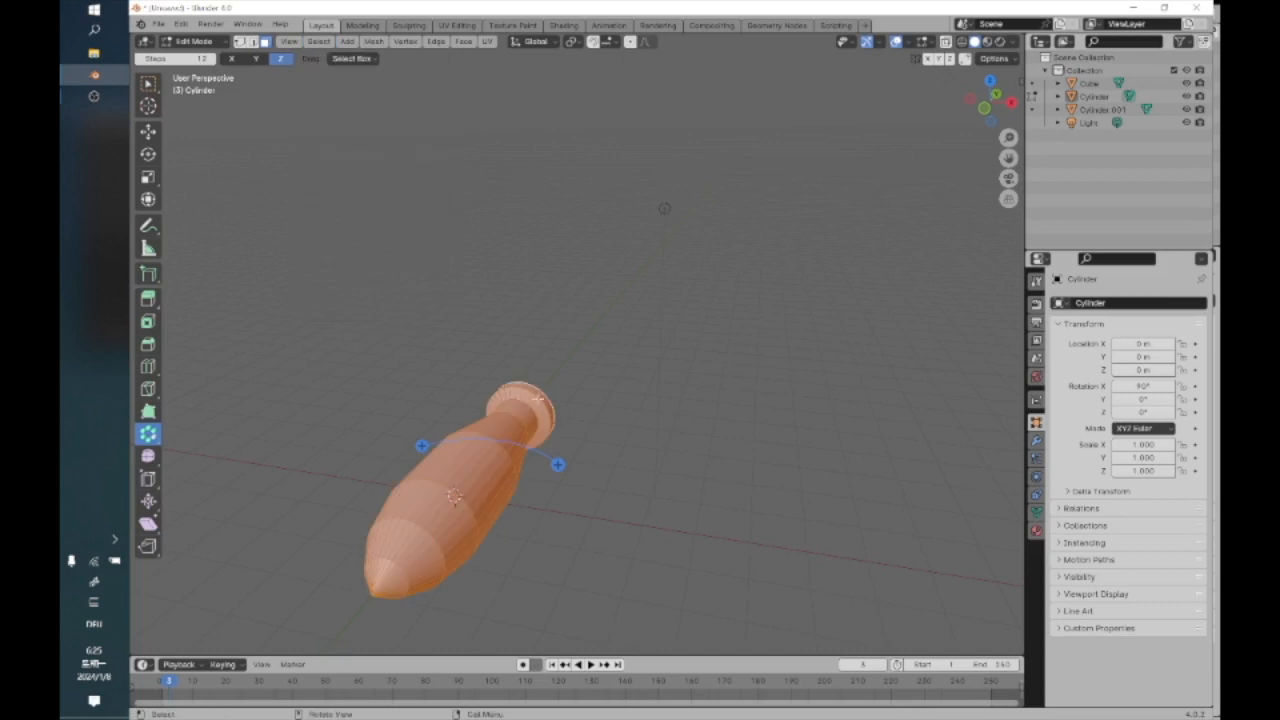
Place the 3D cursor on the X axis line a short distance beside the body, using the front orthographic view
mouse_move(533, 453)
middle_mouse_down()
mouse_move(550, 438)
mouse_move(568, 305)
mouse_move(557, 329)
mouse_move(577, 315)
mouse_move(556, 324)
middle_mouse_up()
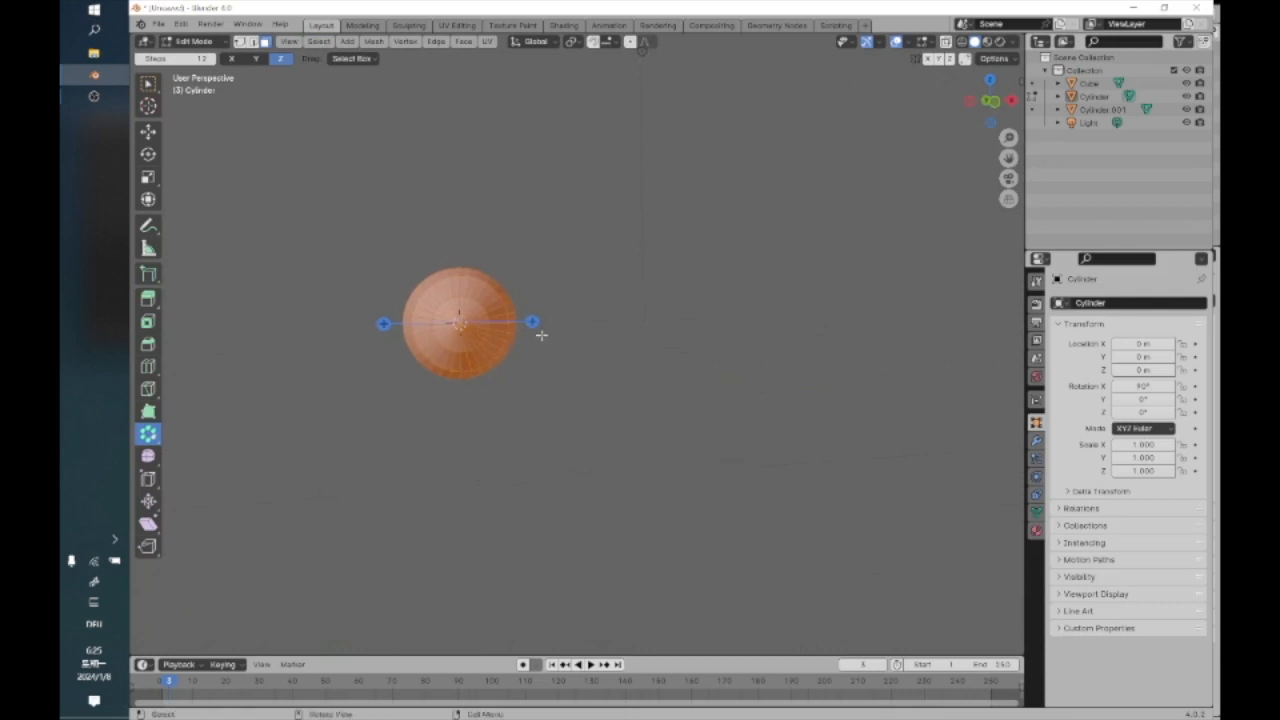
middle_click_drag(471, 338, 480, 340)
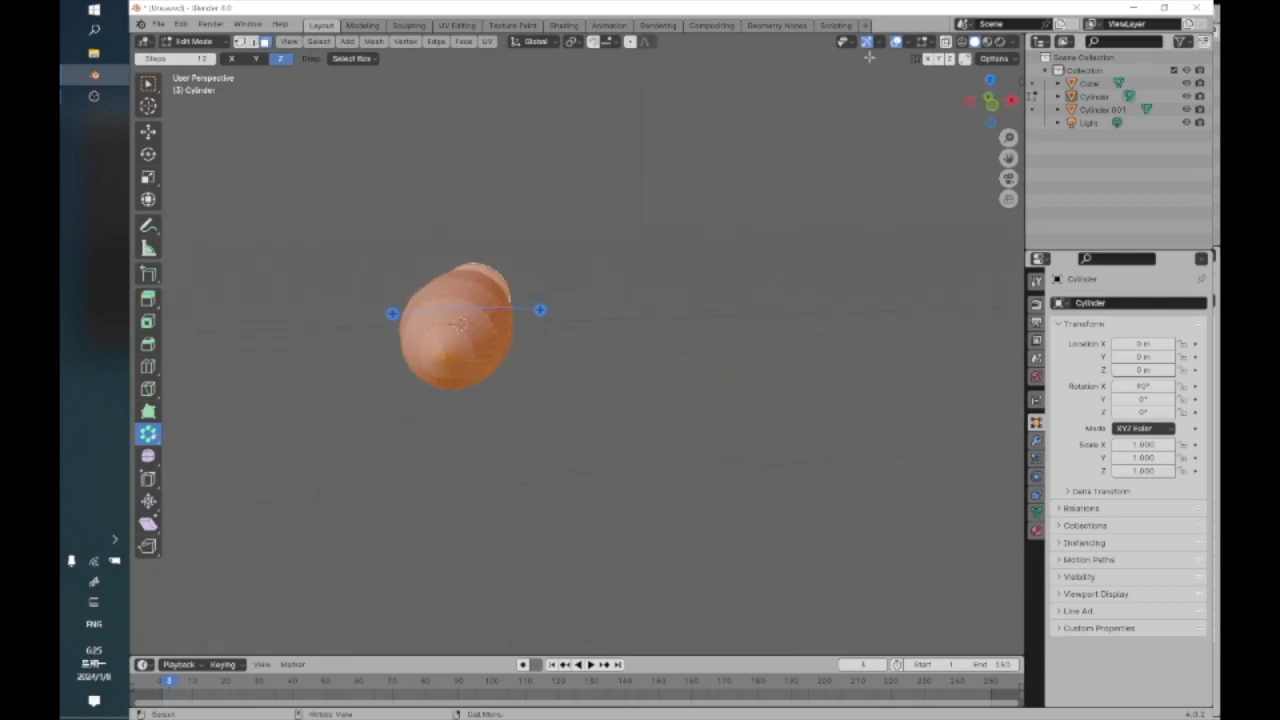
left_click(991, 105)
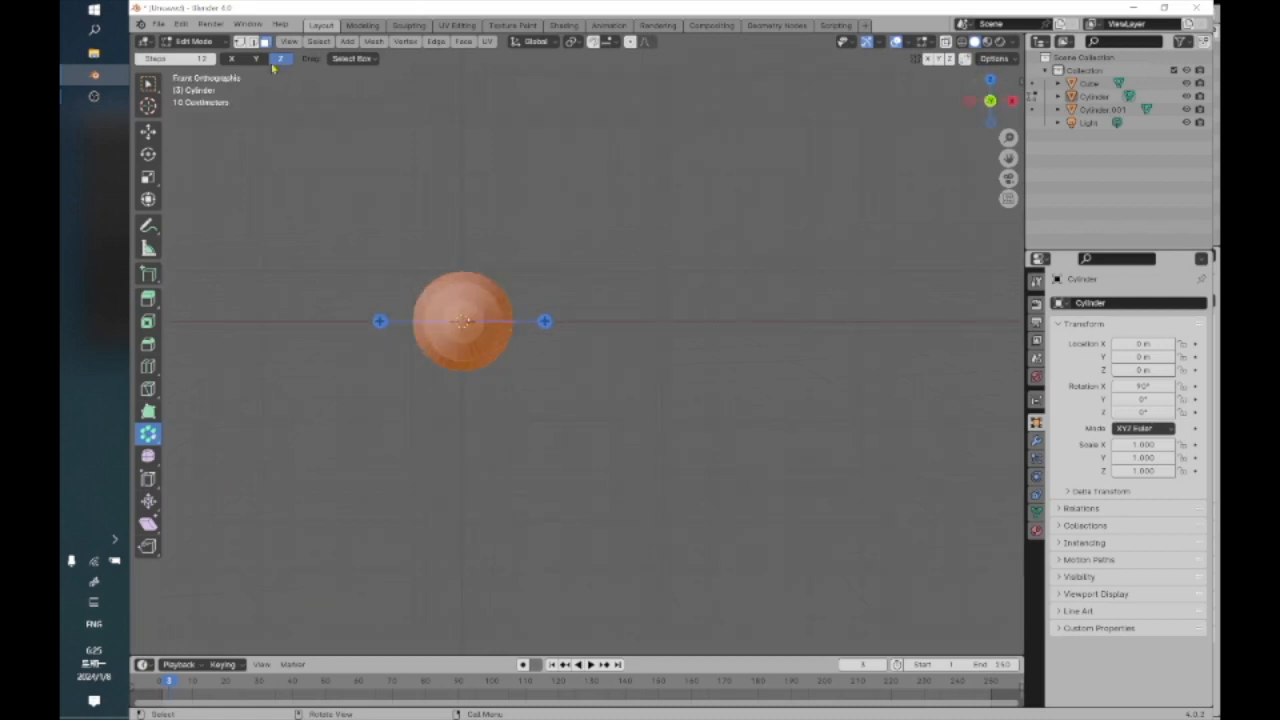
left_click(150, 106)
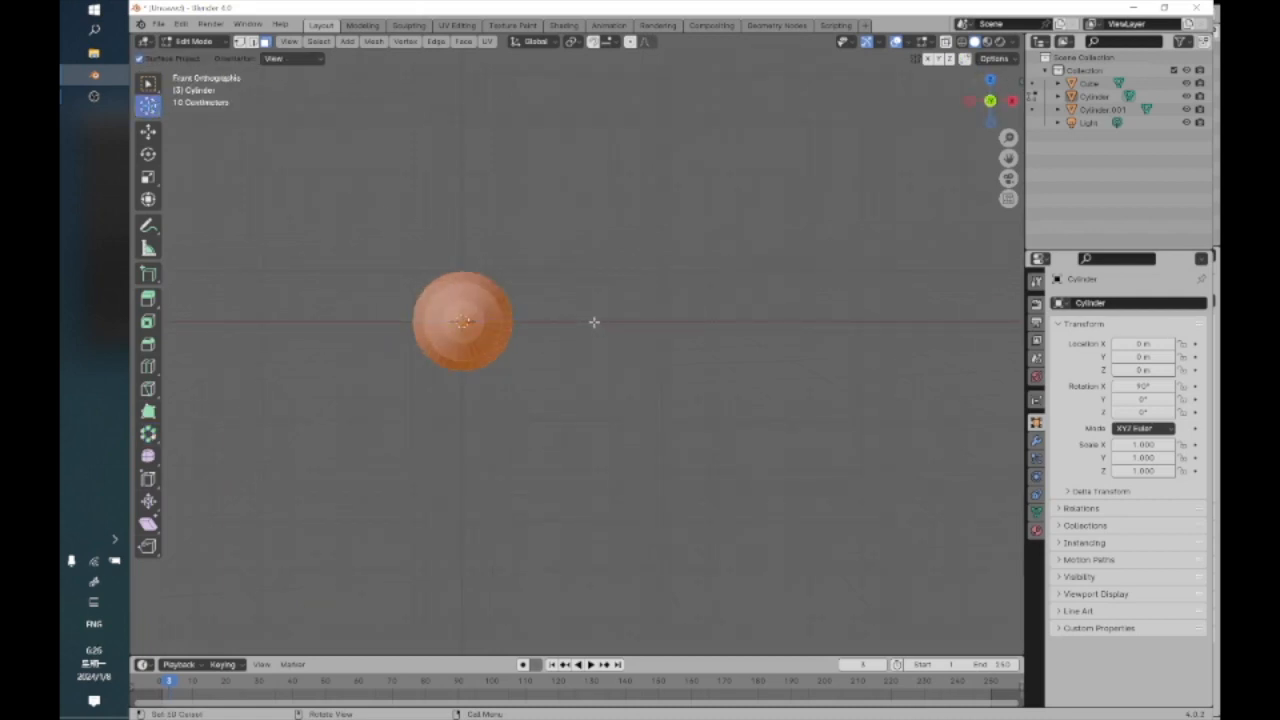
middle_click_drag(490, 328, 430, 360)
Try spinning the selected body about the Z axis around the 3D cursor in 12 steps, and undo it
left_click(148, 434)
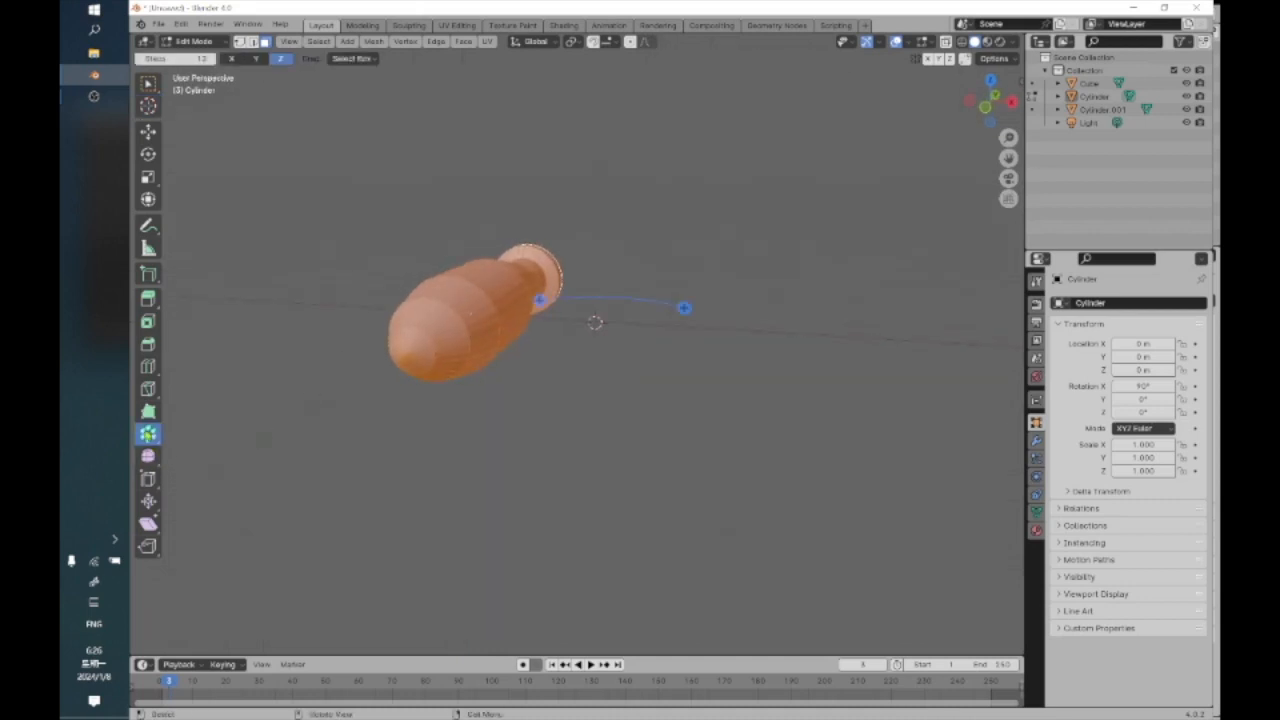
left_click_drag(683, 307, 613, 467)
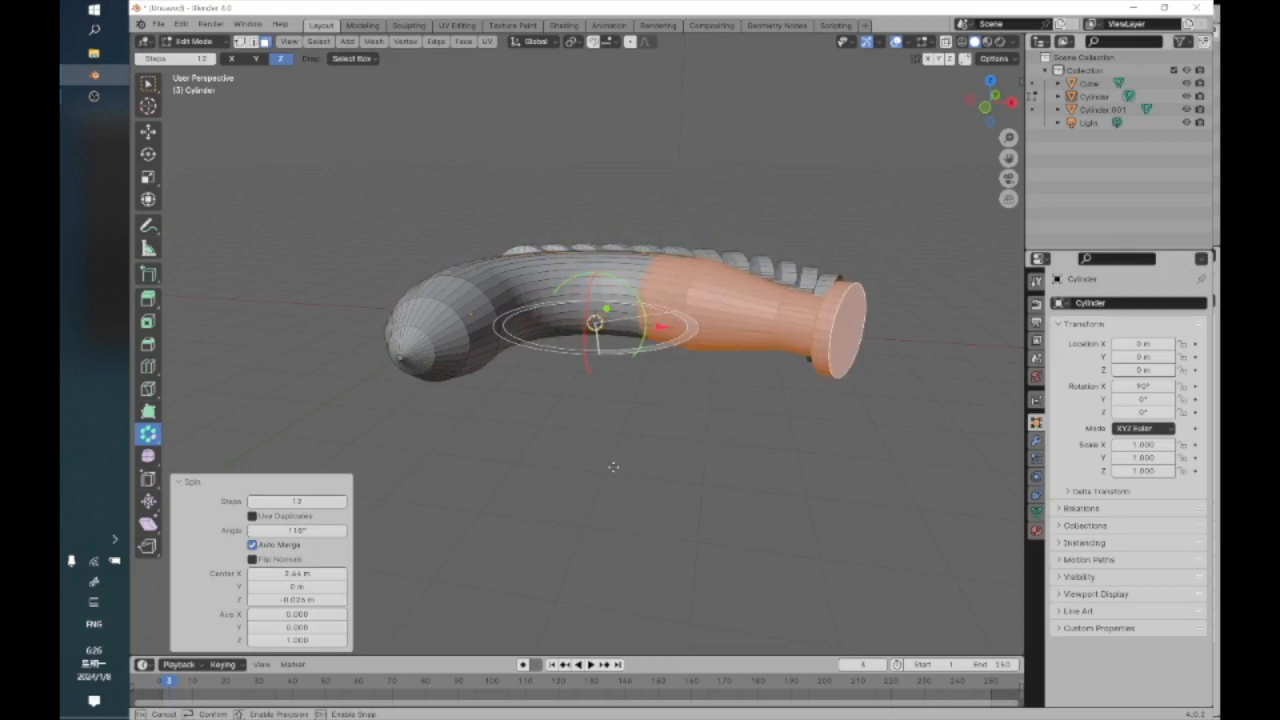
left_click_drag(559, 500, 770, 314)
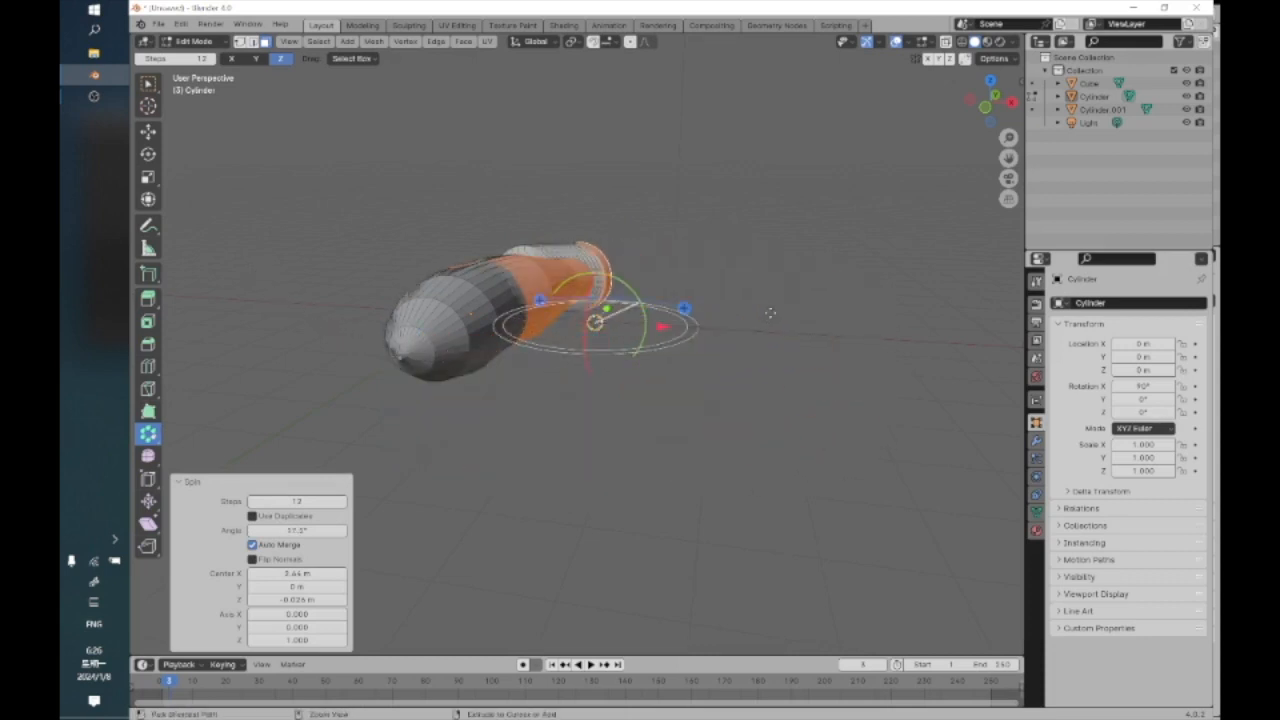
key("a")
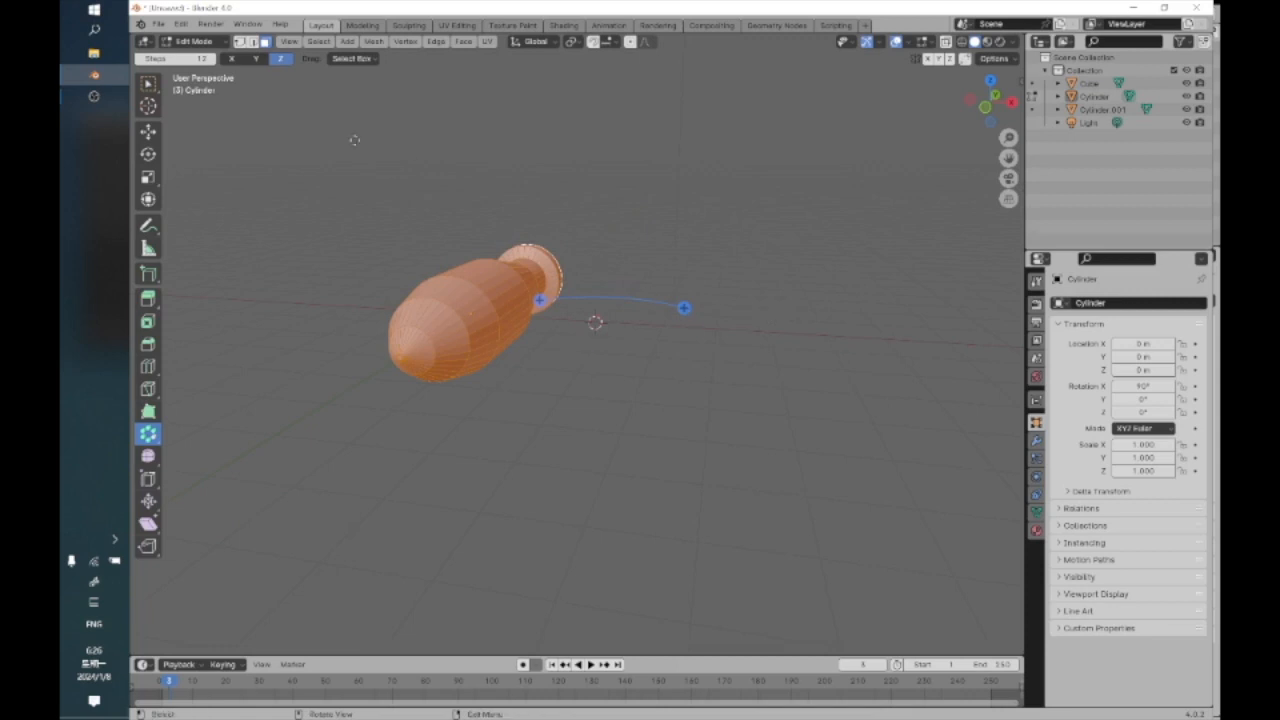
Spin the bottle-shaped body about the Y axis around the 3D cursor by about -312° and reduce the steps to 5
left_click(256, 59)
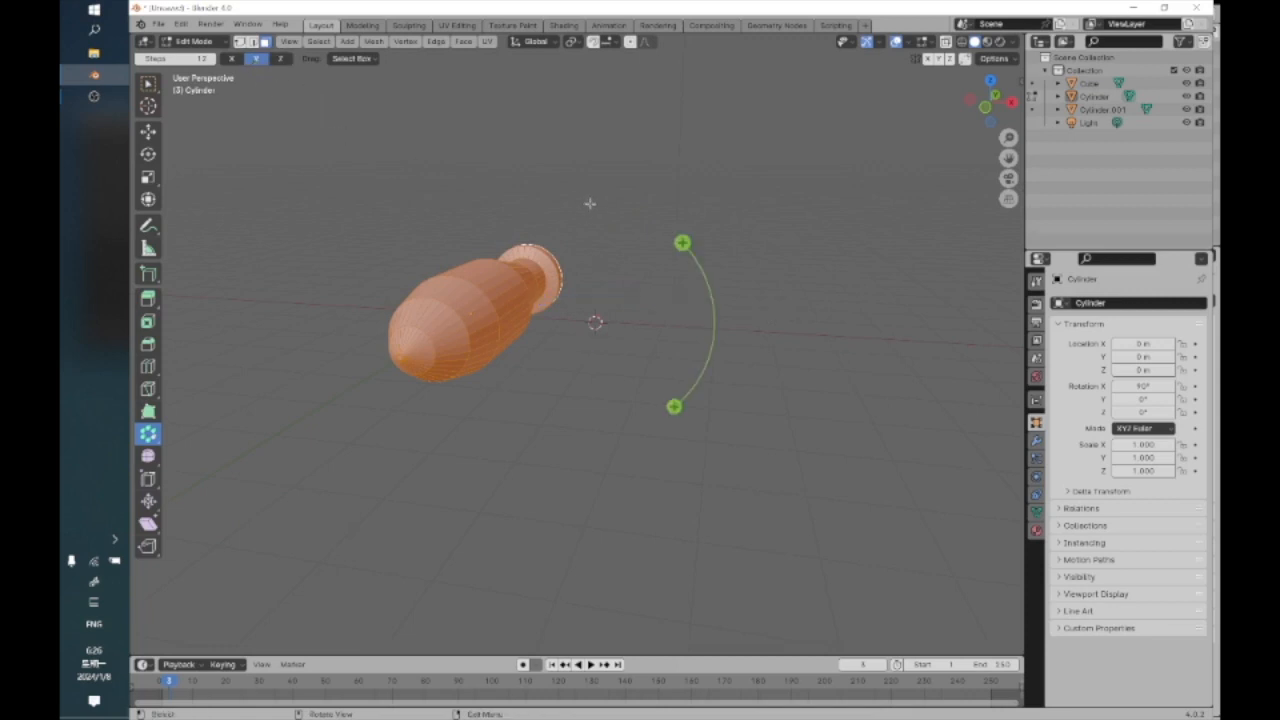
left_click_drag(683, 241, 588, 152)
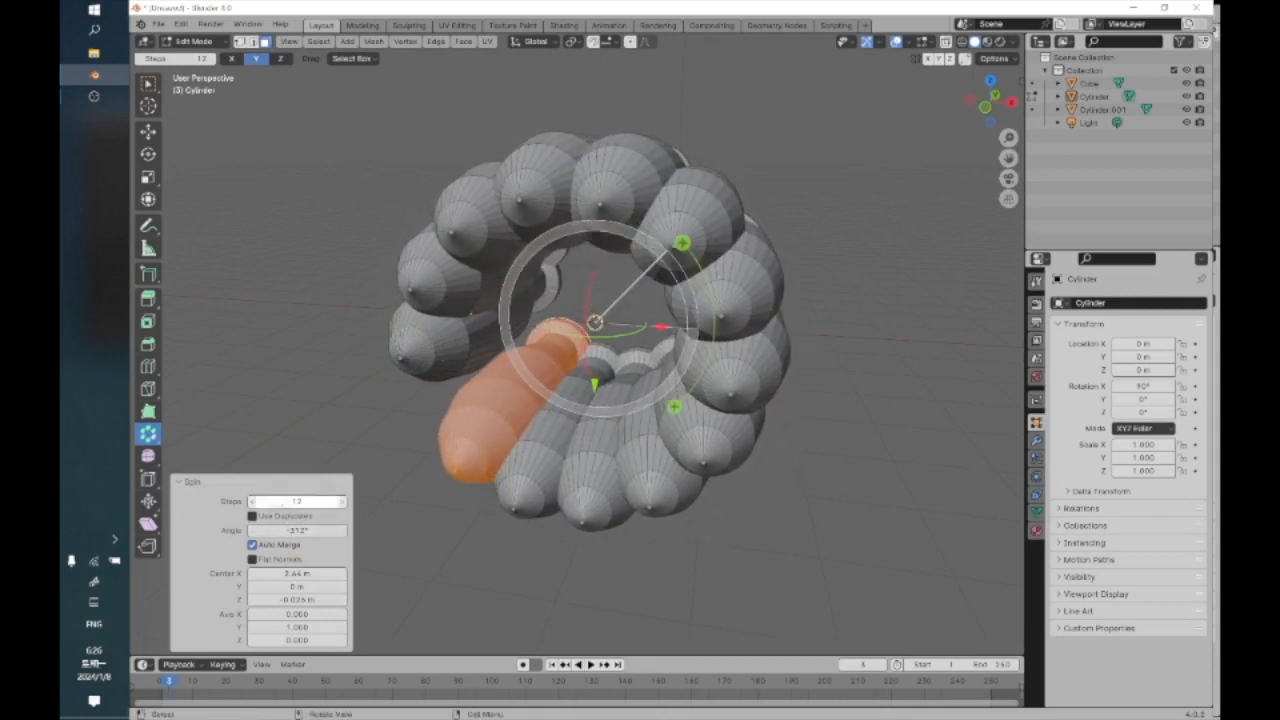
left_click_drag(255, 508, 255, 508)
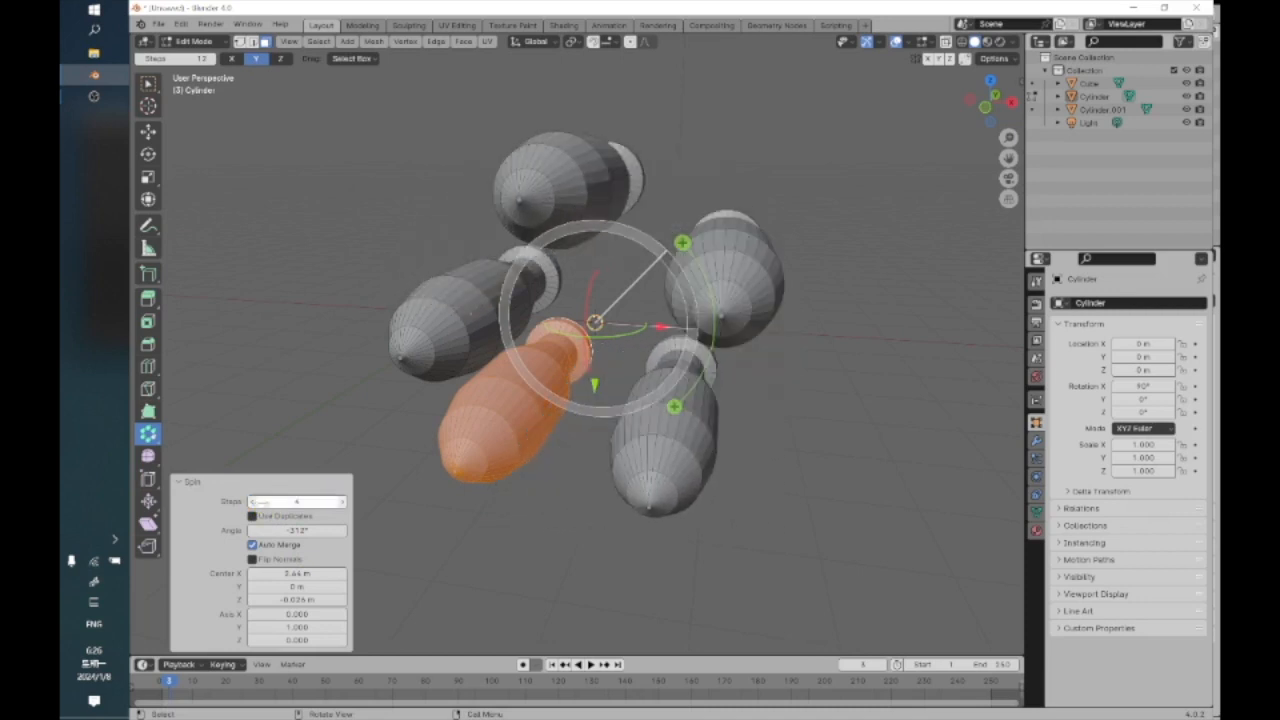
left_click(341, 504)
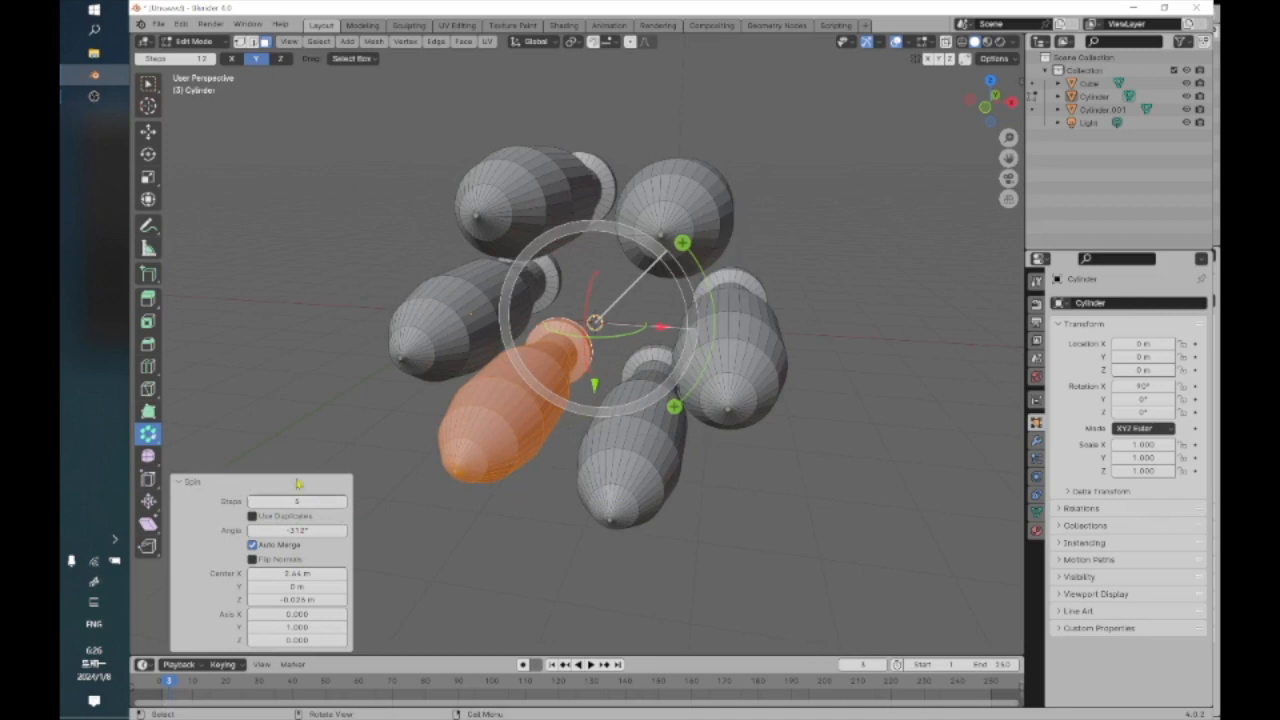
middle_click_drag(308, 428, 250, 400)
scroll(653, 414, "down", 2)
middle_click_drag(685, 436, 631, 447, "shift")
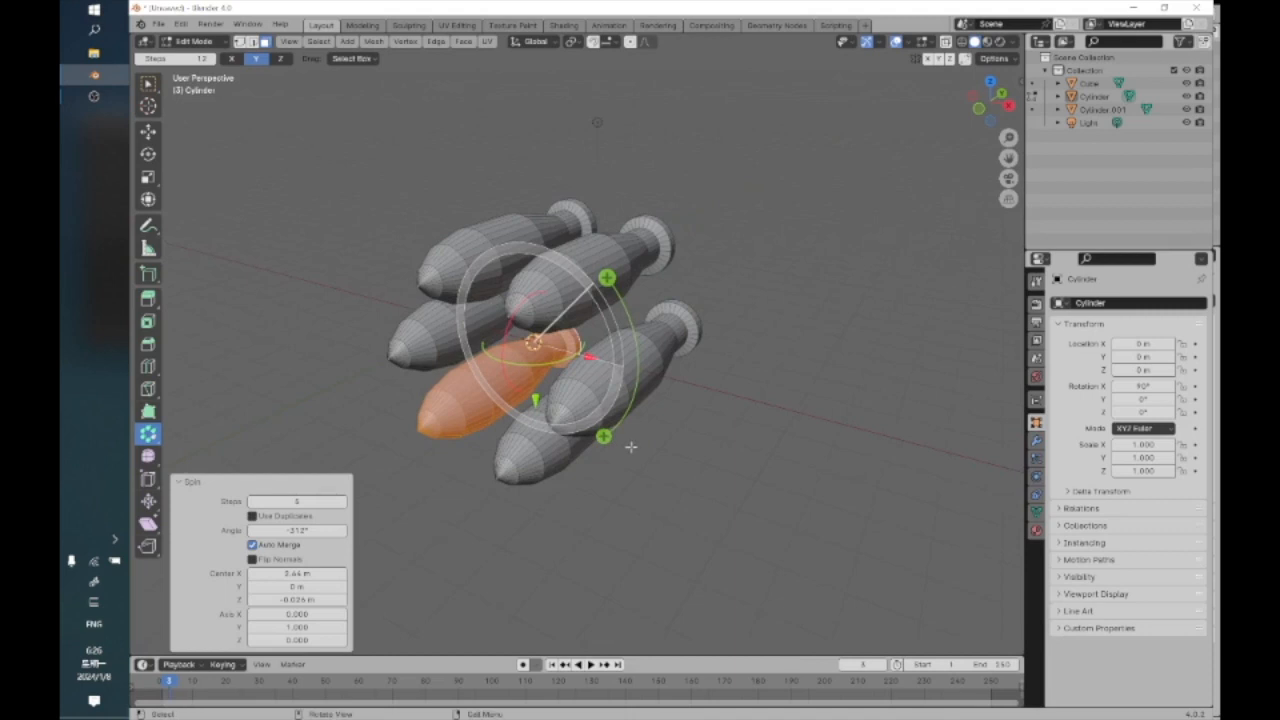
Leave the bottle-shaped body, enter Edit Mode on the hollow tube and select all its faces
left_click(196, 41)
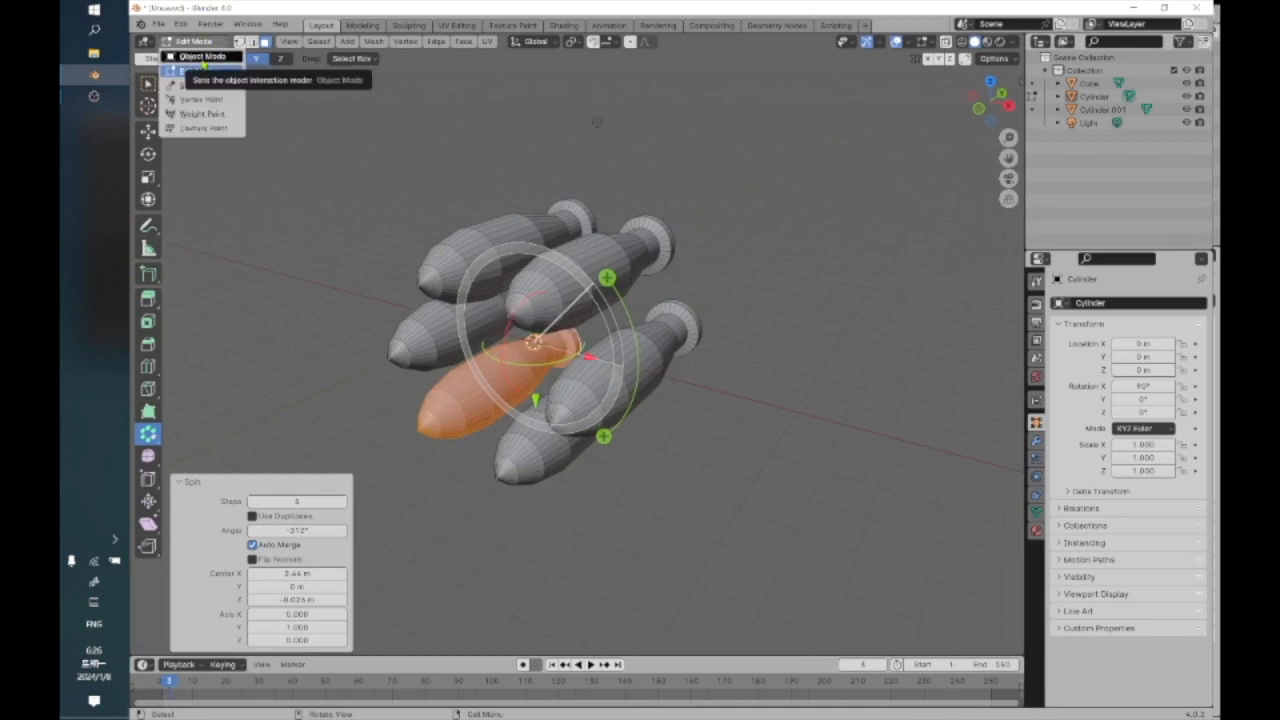
left_click(203, 63)
middle_click_drag(809, 463, 1215, 462, "shift")
middle_click_drag(757, 397, 646, 286, "shift")
left_click(630, 245)
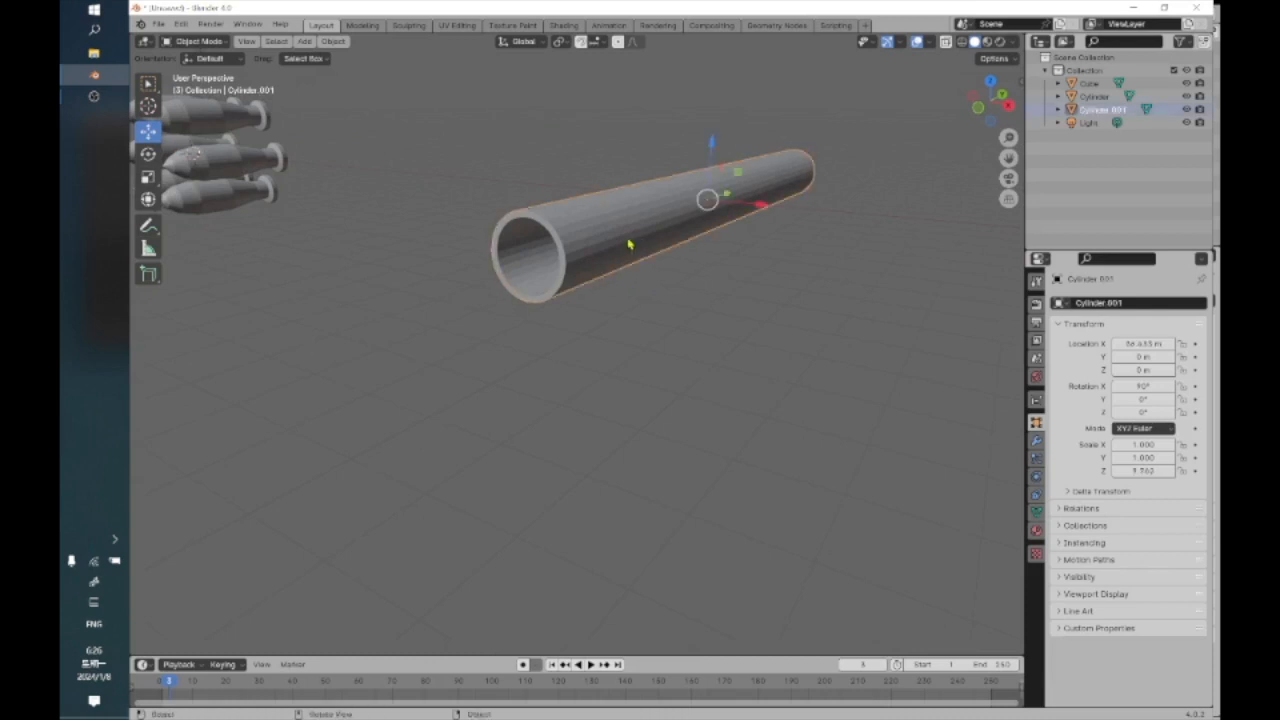
left_click(198, 41)
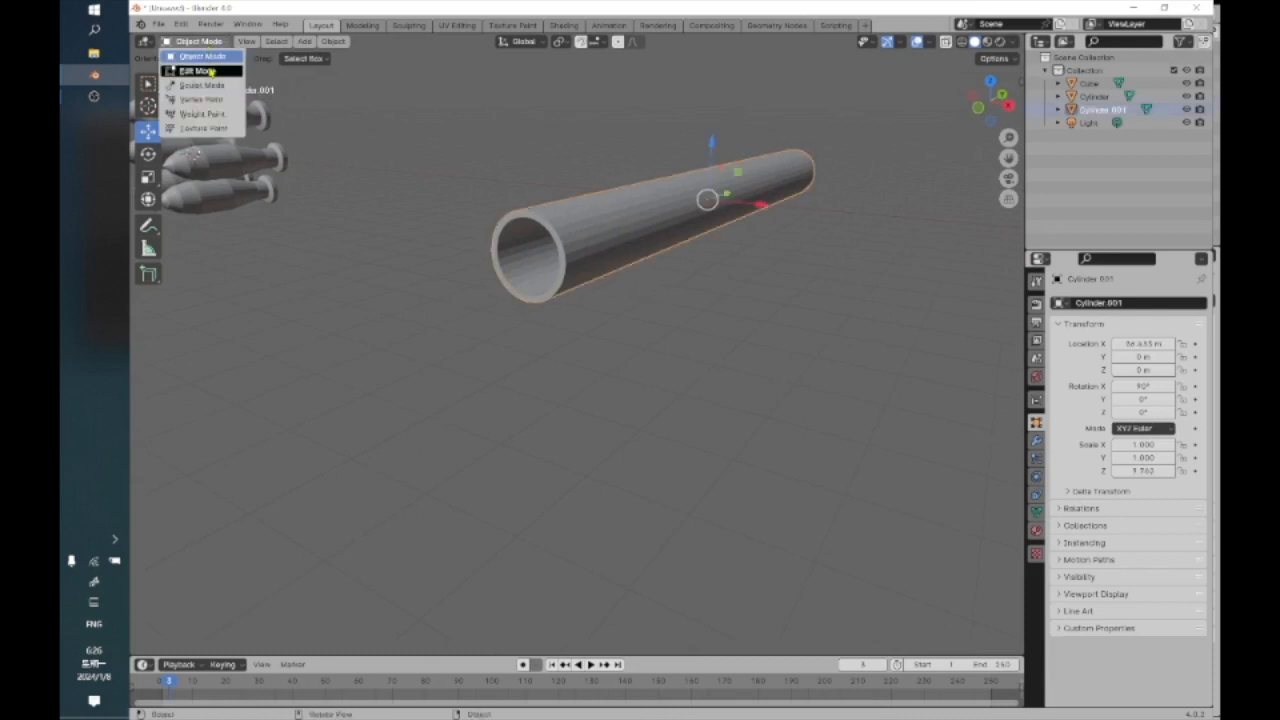
left_click(195, 68)
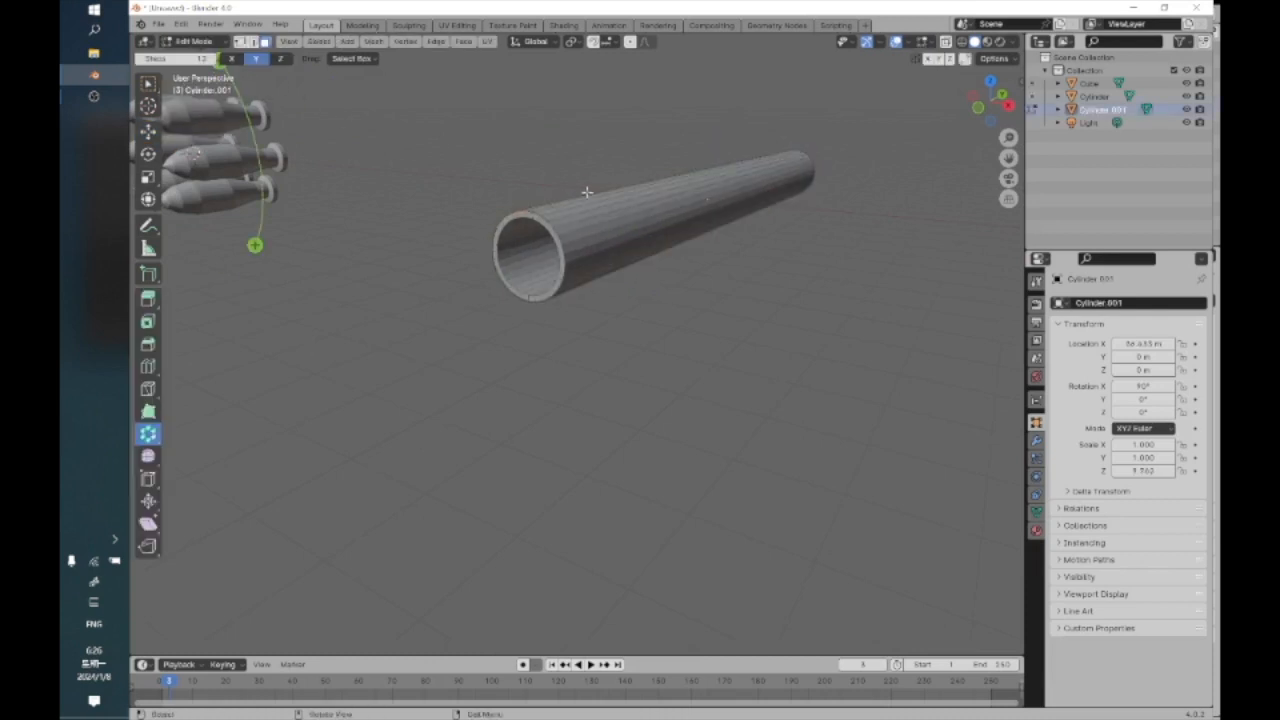
left_click(319, 41)
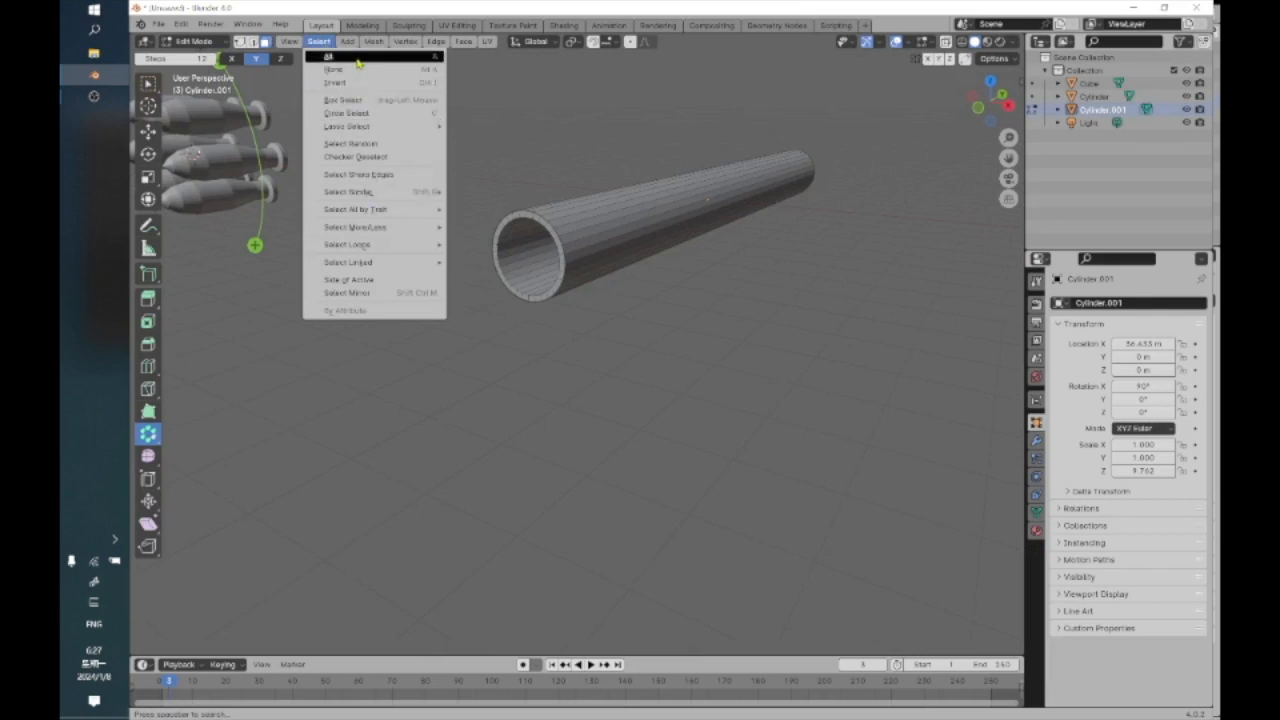
left_click(345, 57)
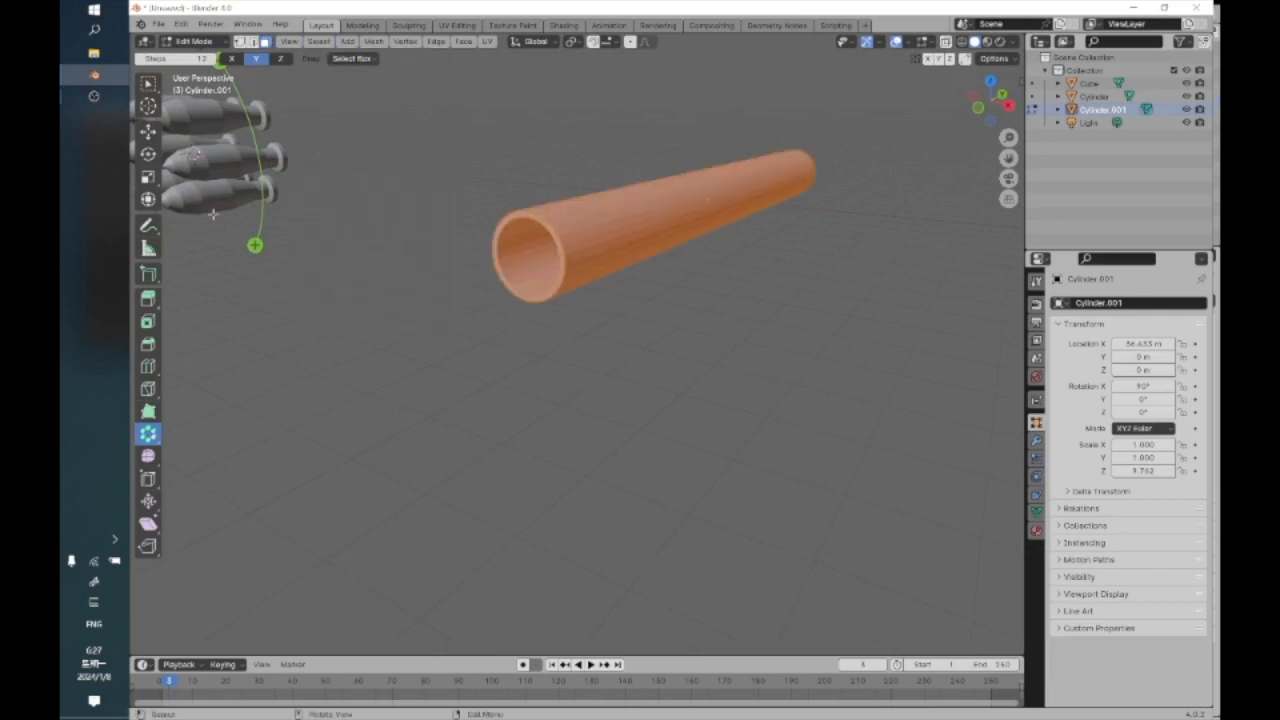
Try spinning the tube about the Y axis in 5 steps around a 3D cursor placed close beside it, and undo it
left_click(980, 108)
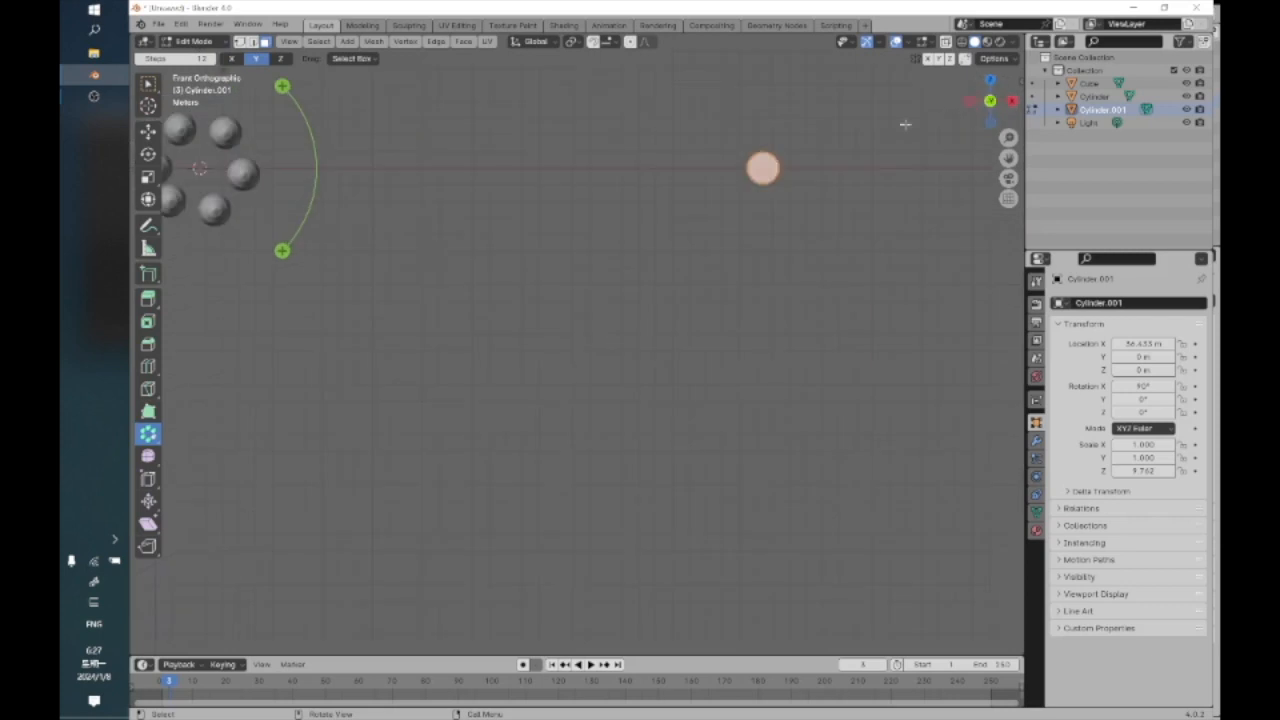
left_click(147, 105)
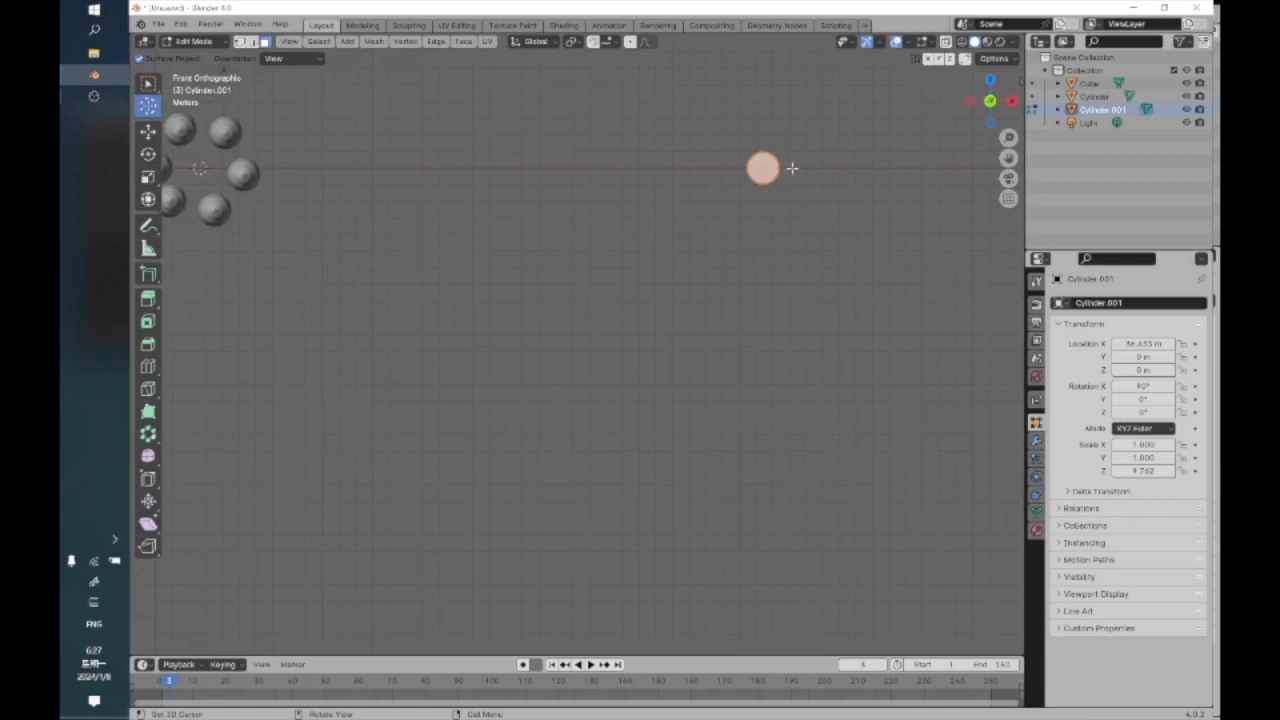
middle_click_drag(737, 228, 576, 365, "shift")
left_click(148, 433)
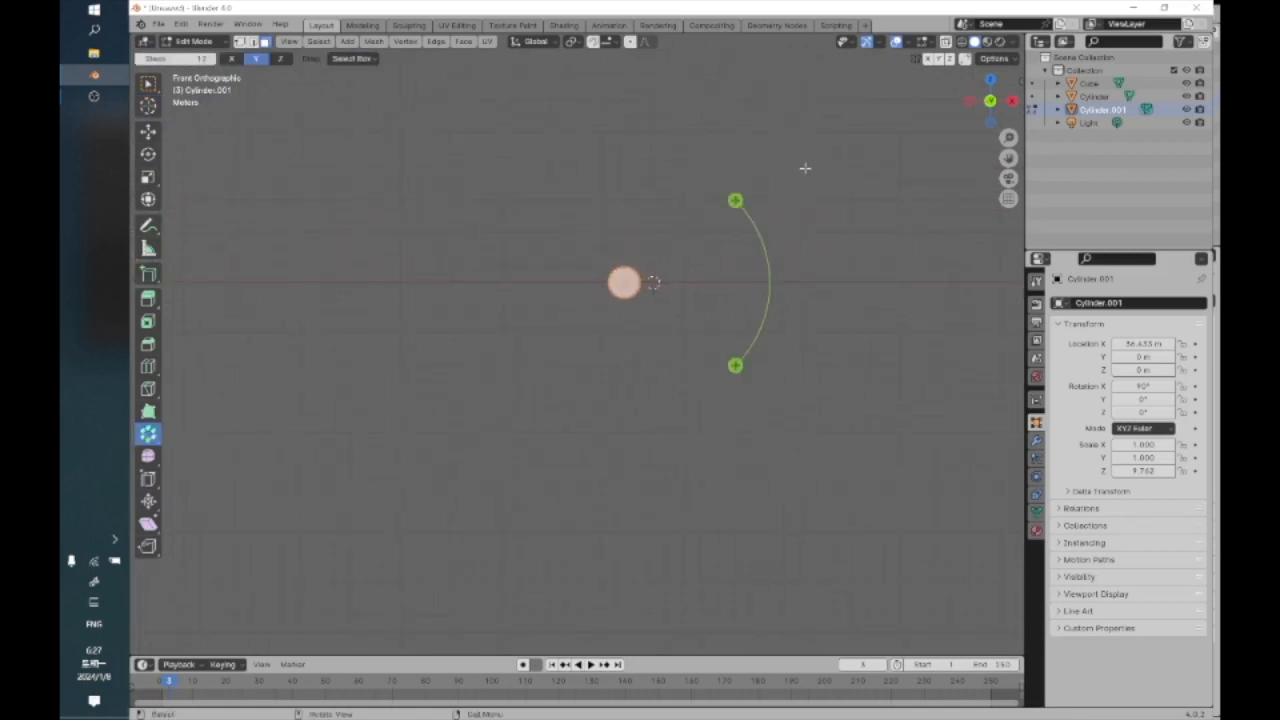
left_click_drag(746, 198, 564, 7)
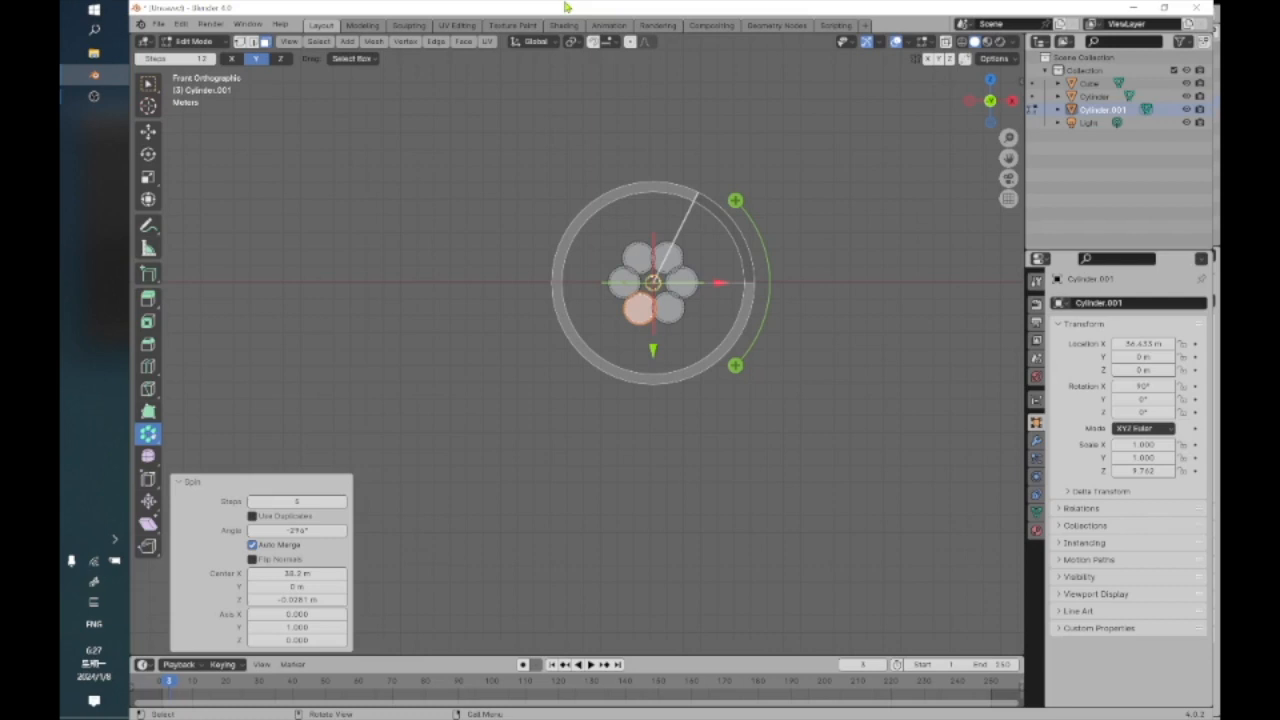
key("ctrl+z")
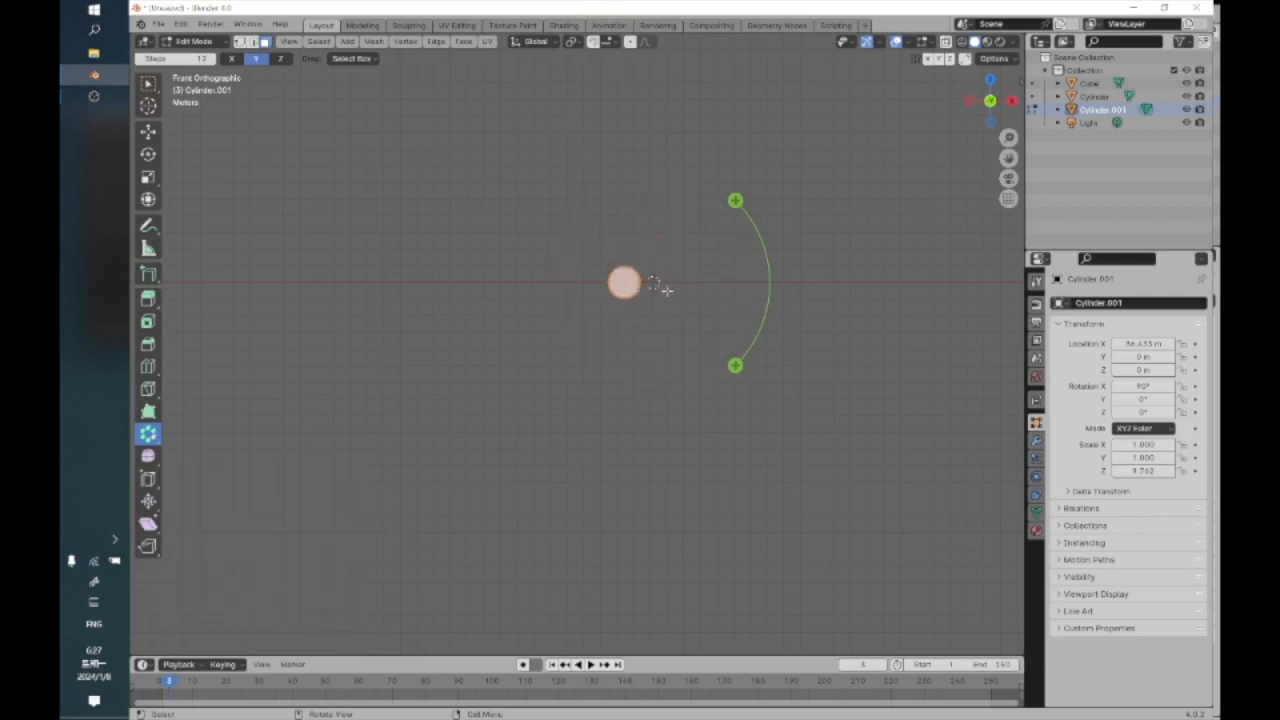
Place the 3D cursor slightly farther from the tube on the X axis line and spin-duplicate the tube about Y into a ring of six
left_click(148, 105)
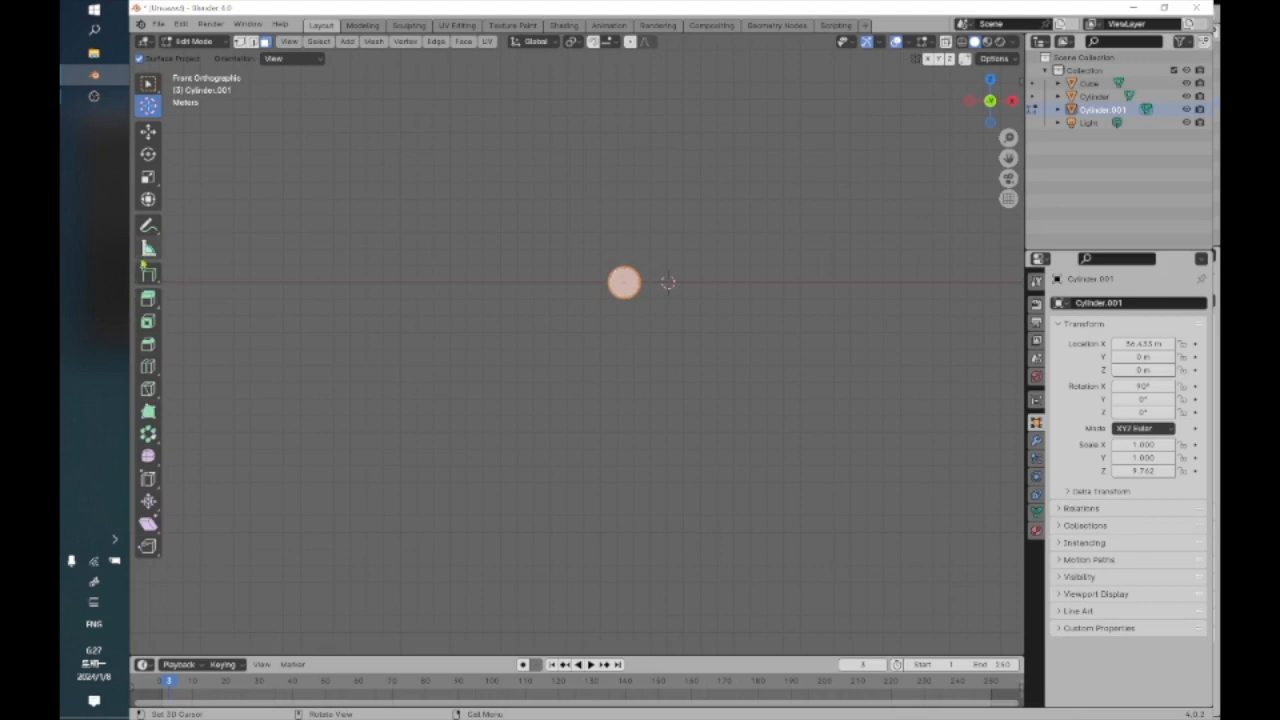
left_click(148, 433)
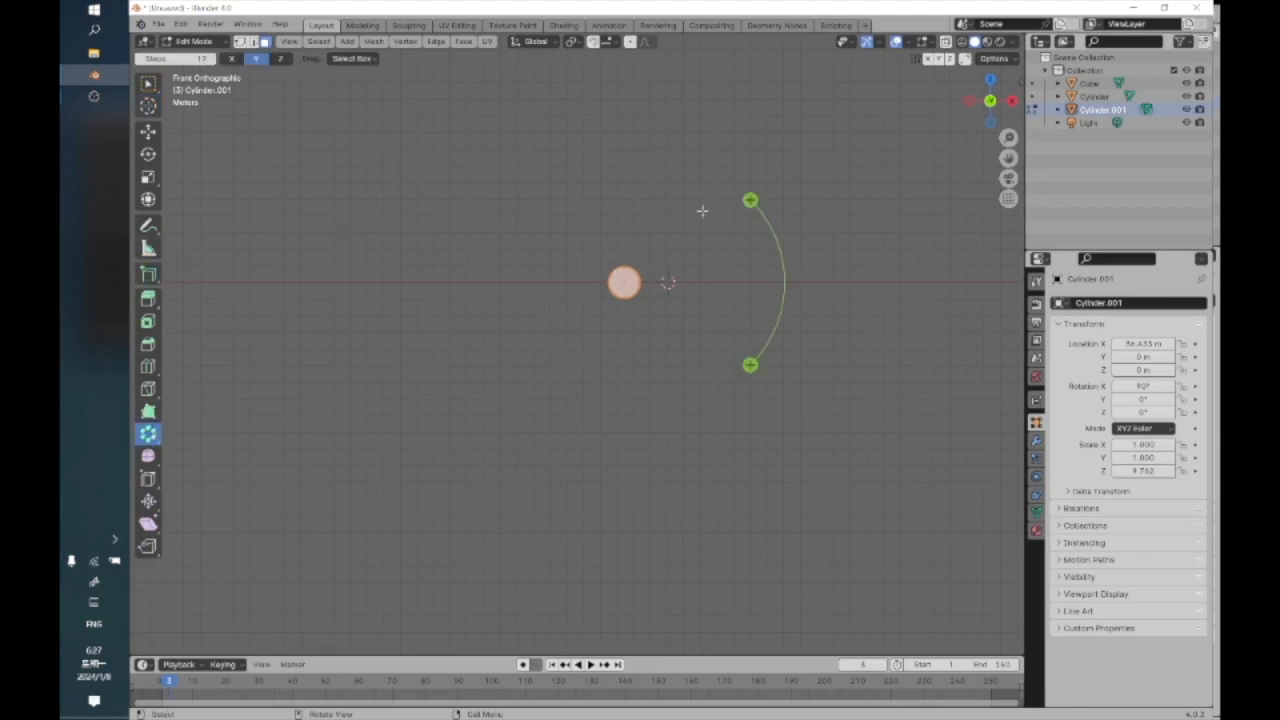
left_click_drag(748, 200, 621, 108)
key("ctrl+z")
middle_click_drag(691, 449, 646, 440)
key("super+space")
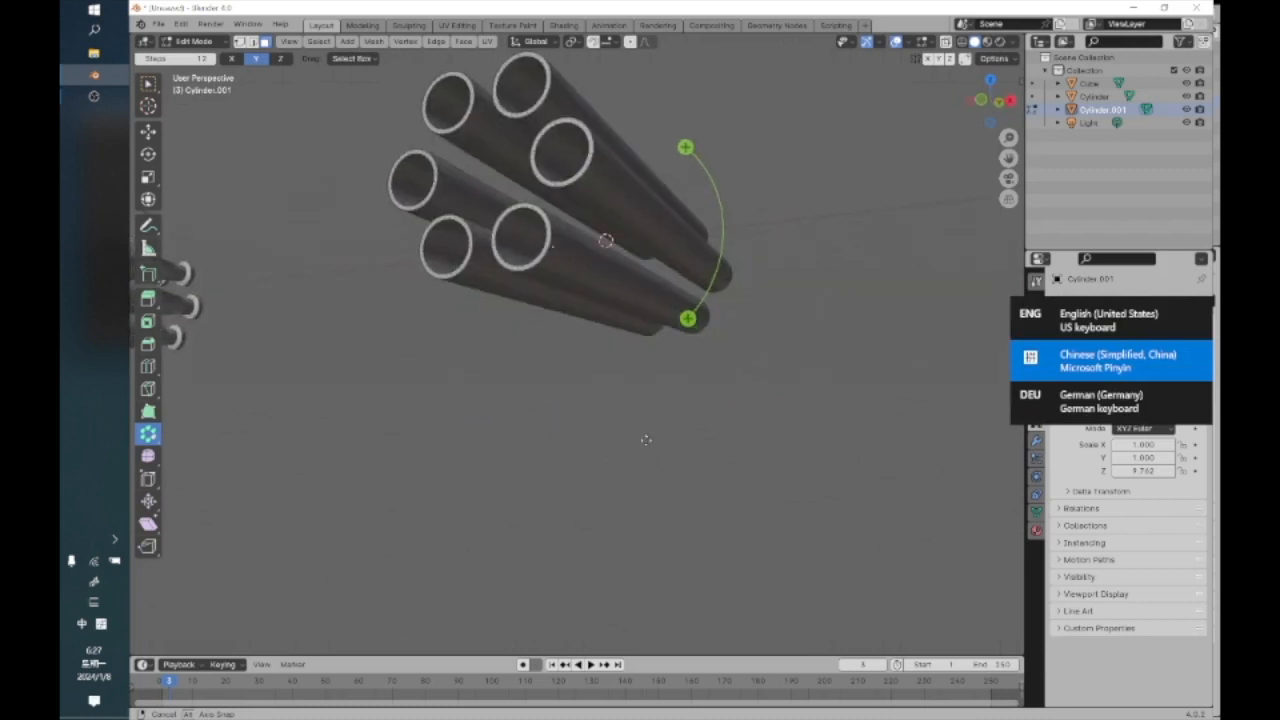
middle_click_drag(646, 440, 630, 446)
scroll(610, 465, "up", 5)
scroll(600, 468, "down", 5)
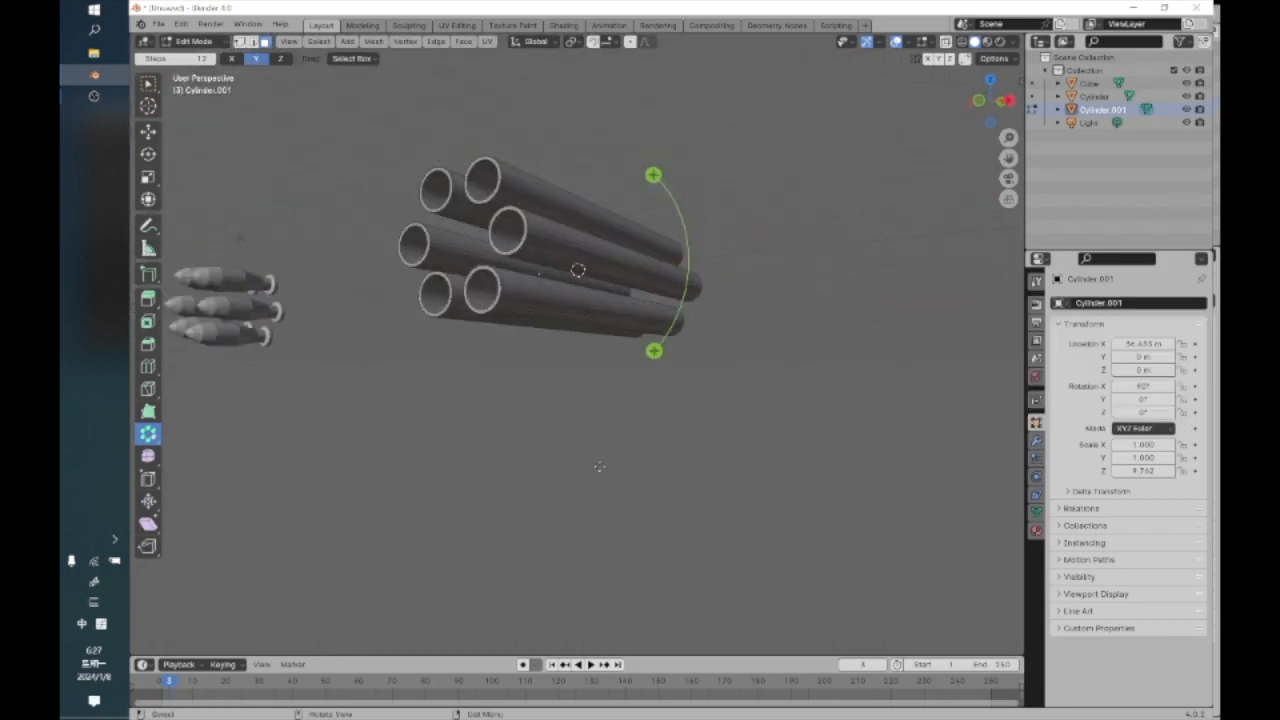
scroll(391, 389, "down", 2)
middle_click_drag(391, 389, 315, 440)
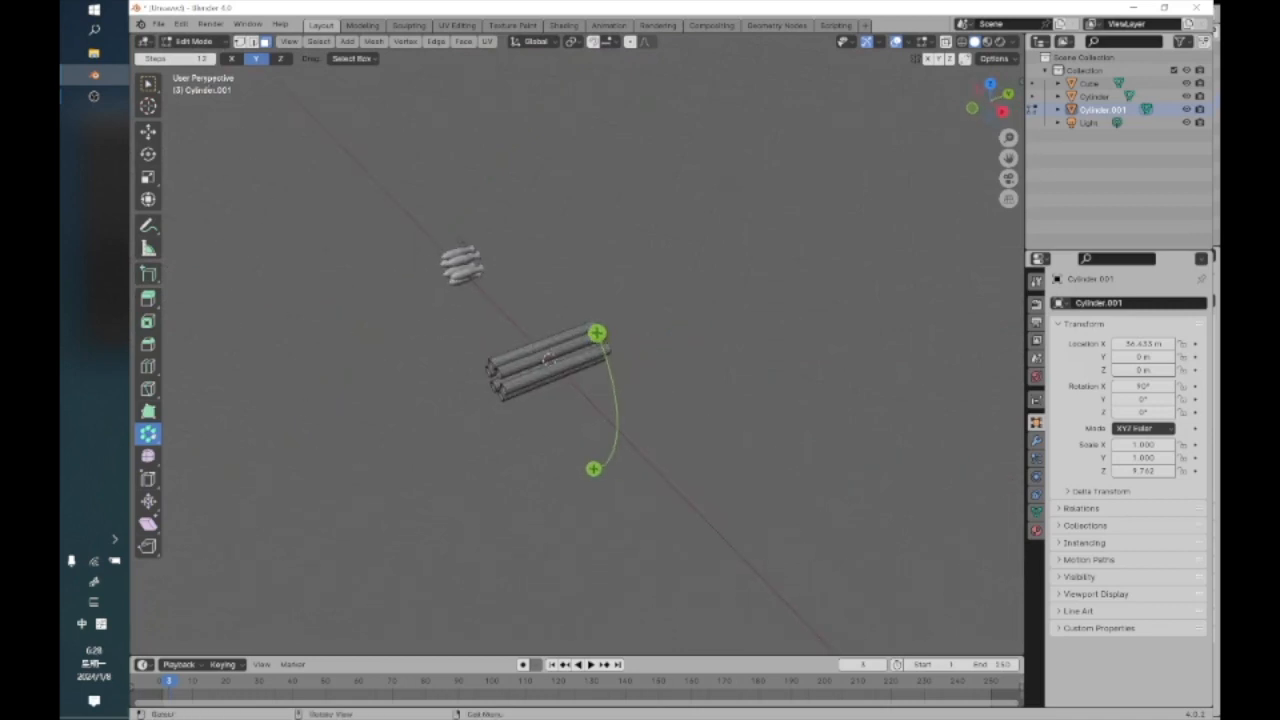
Return to Object Mode and delete the bottle-shaped bodies, the tubes and the light together
left_click(192, 42)
left_click(198, 70)
left_click(194, 42)
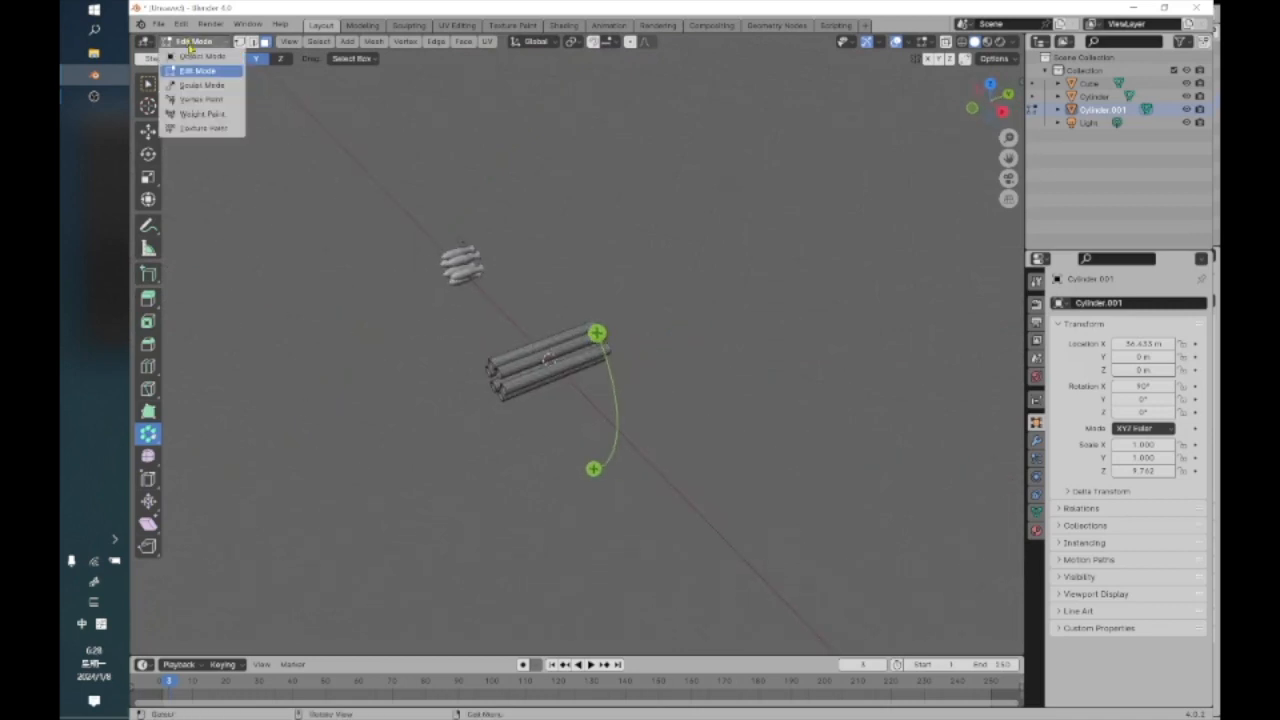
left_click(200, 55)
left_click_drag(333, 182, 826, 582)
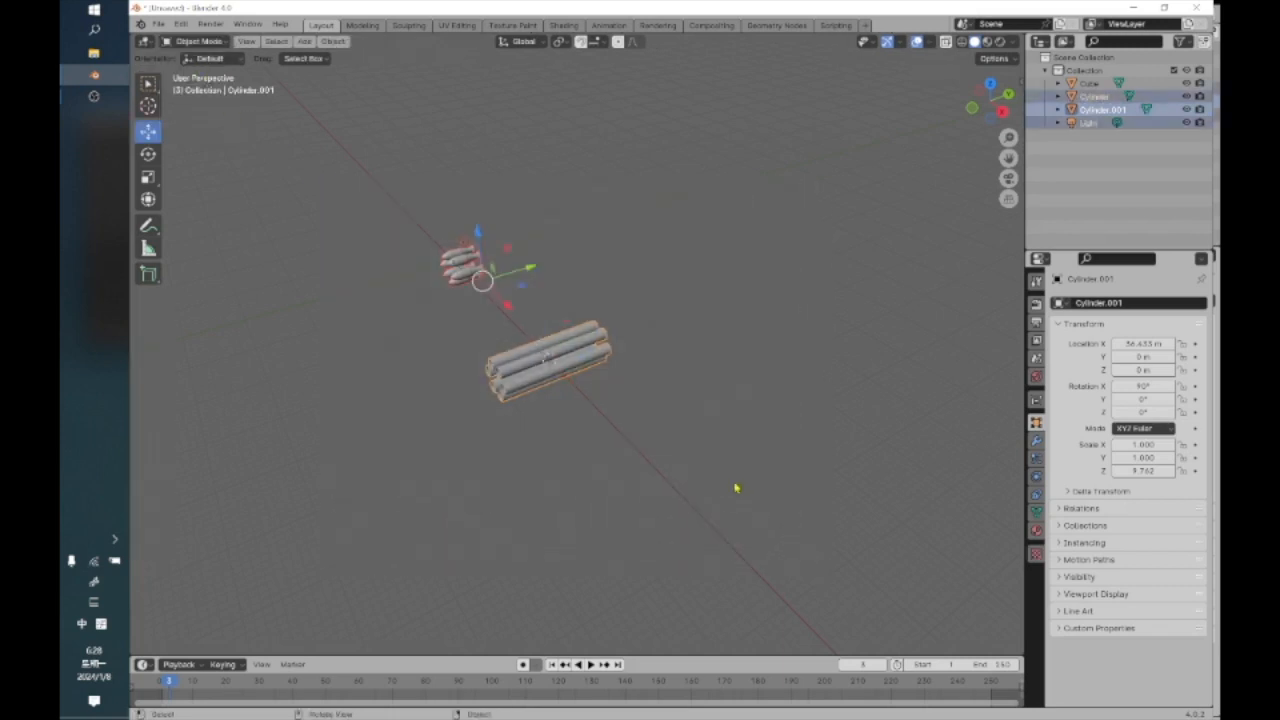
right_click(737, 486)
left_click(724, 484)
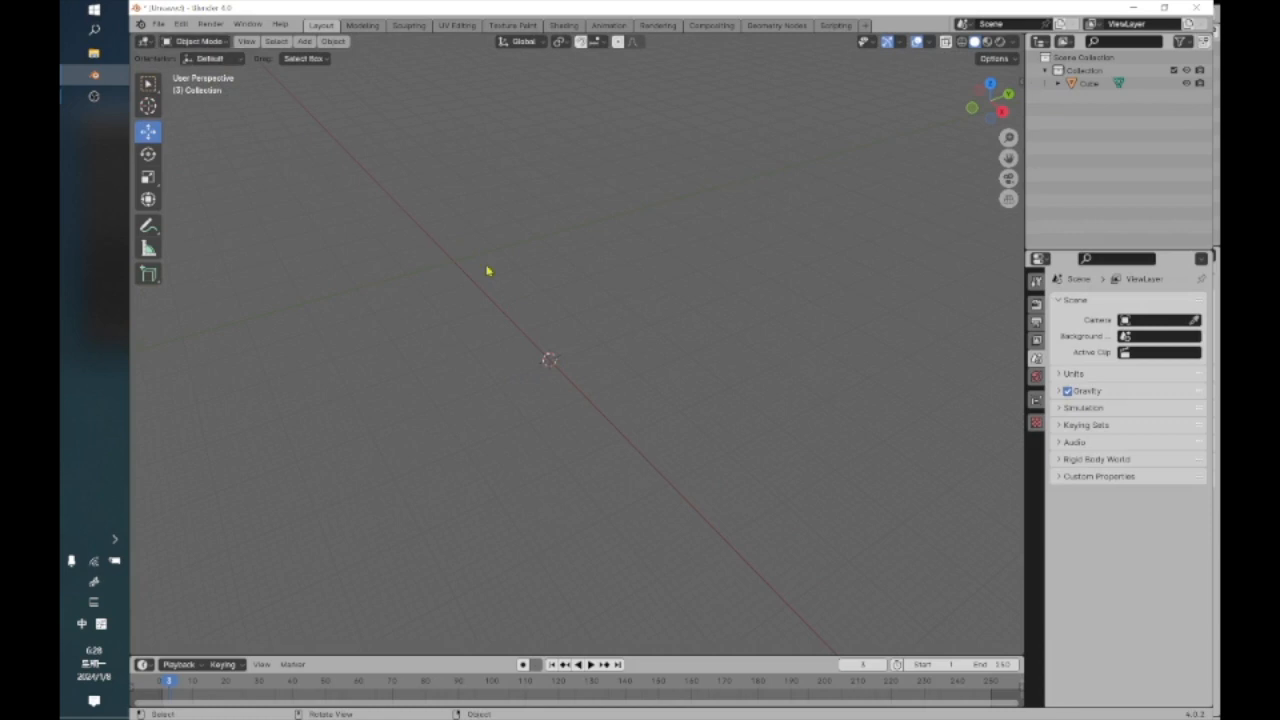
Add a 2 m cube at the 3D cursor and enter Edit Mode on it
left_click(304, 41)
mouse_move(315, 58)
left_click(436, 70)
scroll(520, 370, "up", 6)
middle_click_drag(428, 500, 655, 440, "shift")
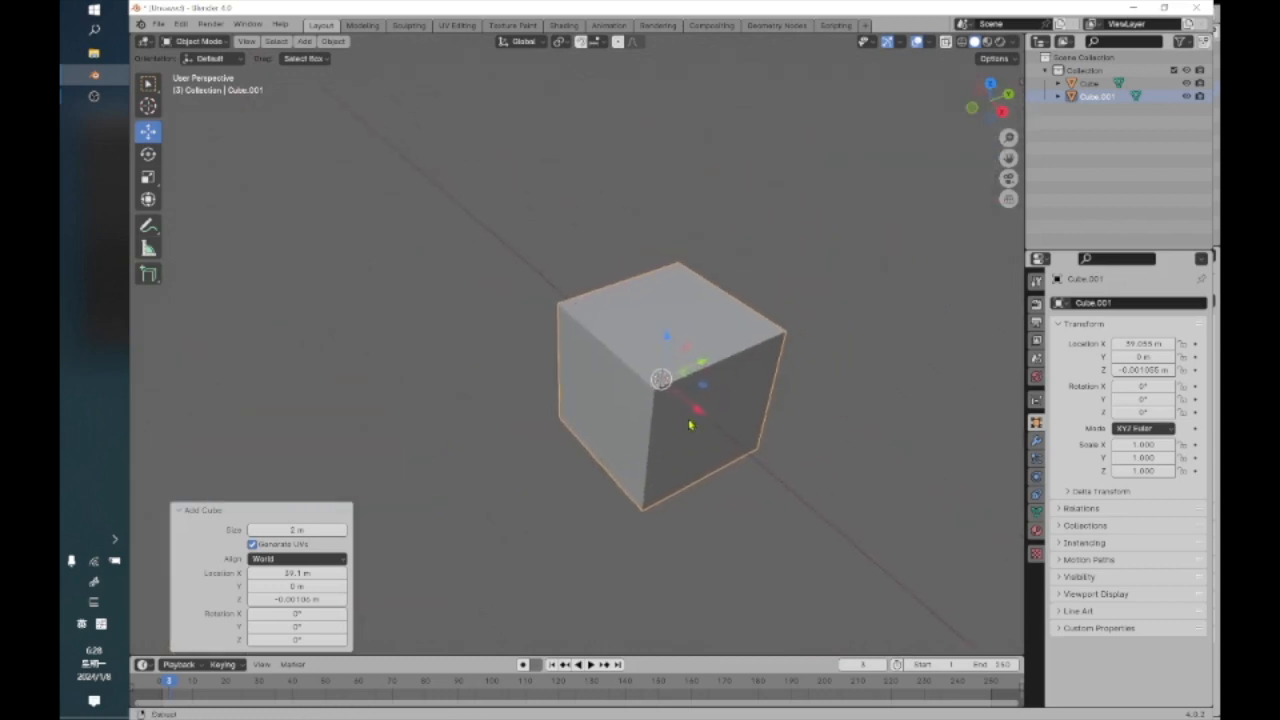
scroll(541, 417, "up", 2)
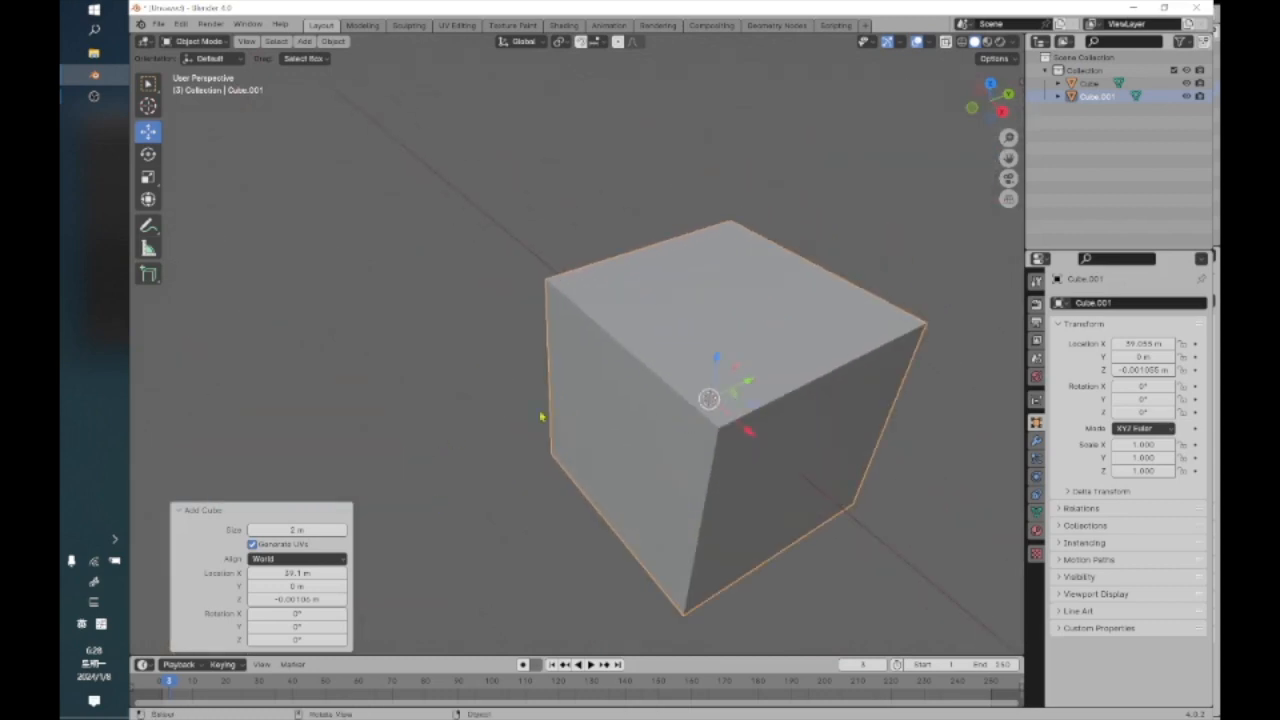
left_click(192, 41)
left_click(198, 70)
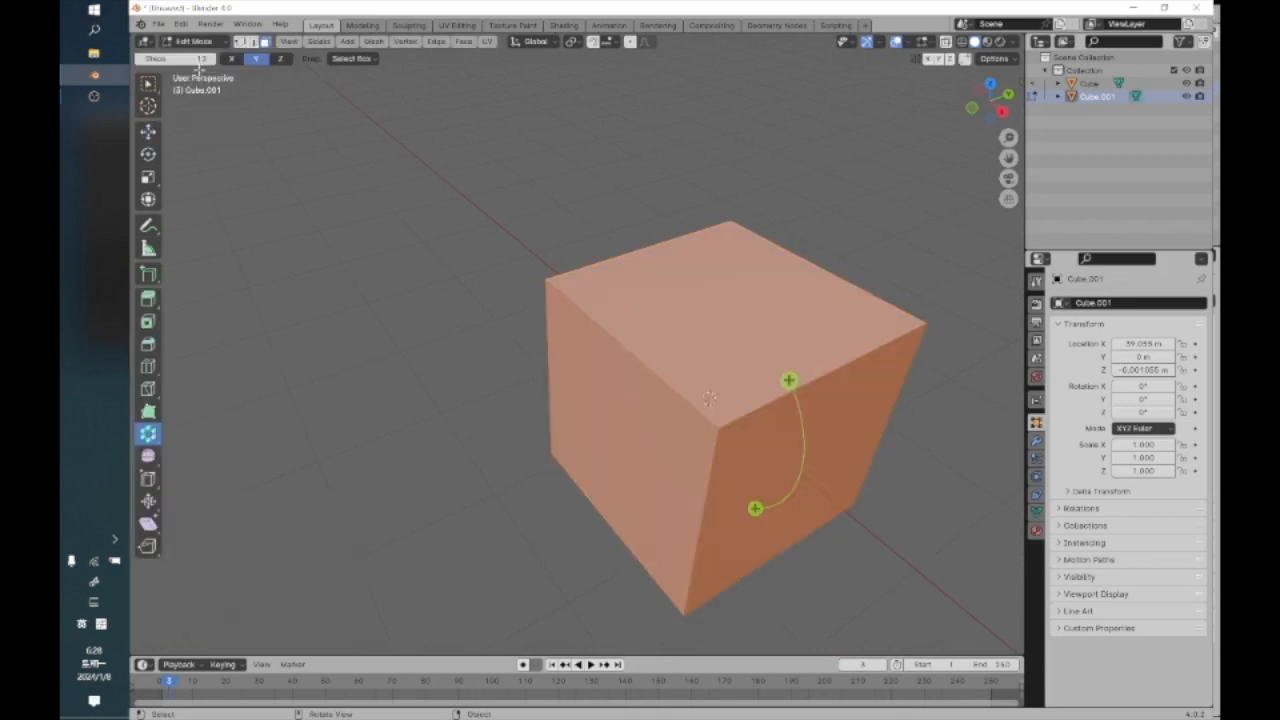
Apply the Smooth tool to the whole cube with a negative smoothing amount, and deselect all faces
left_click(155, 459)
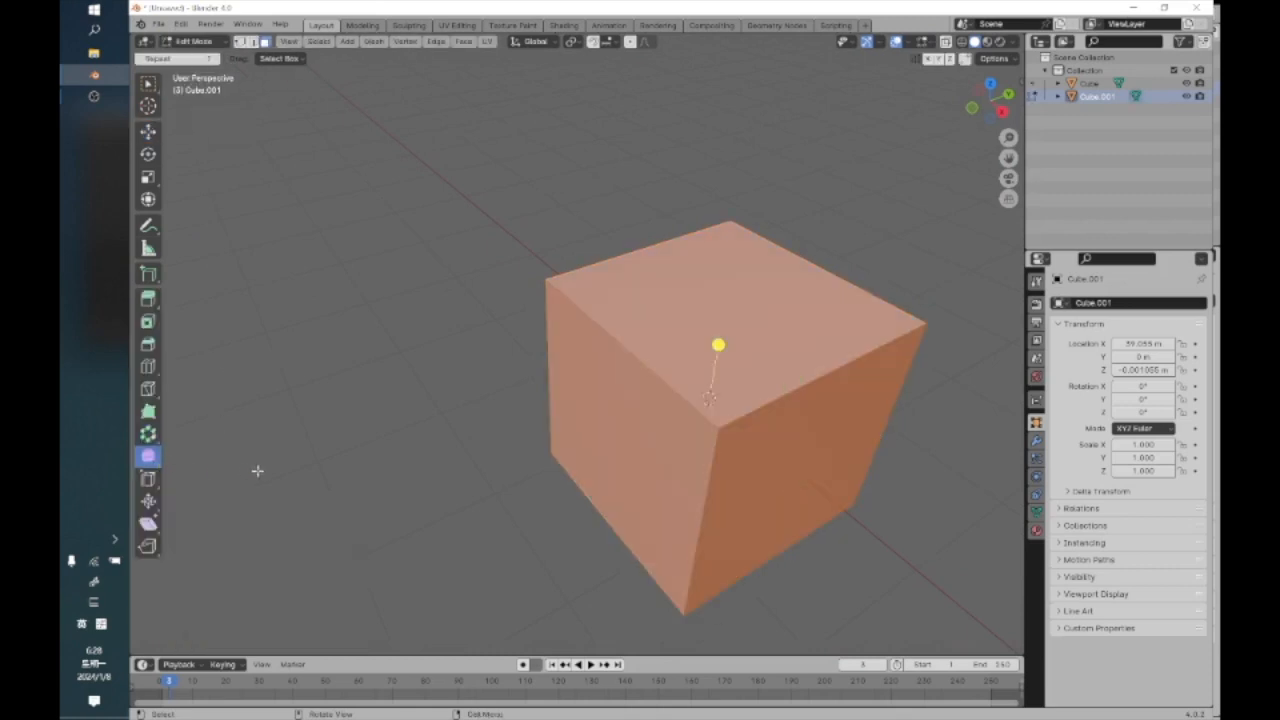
left_click_drag(718, 344, 728, 307)
left_click_drag(718, 543, 691, 441)
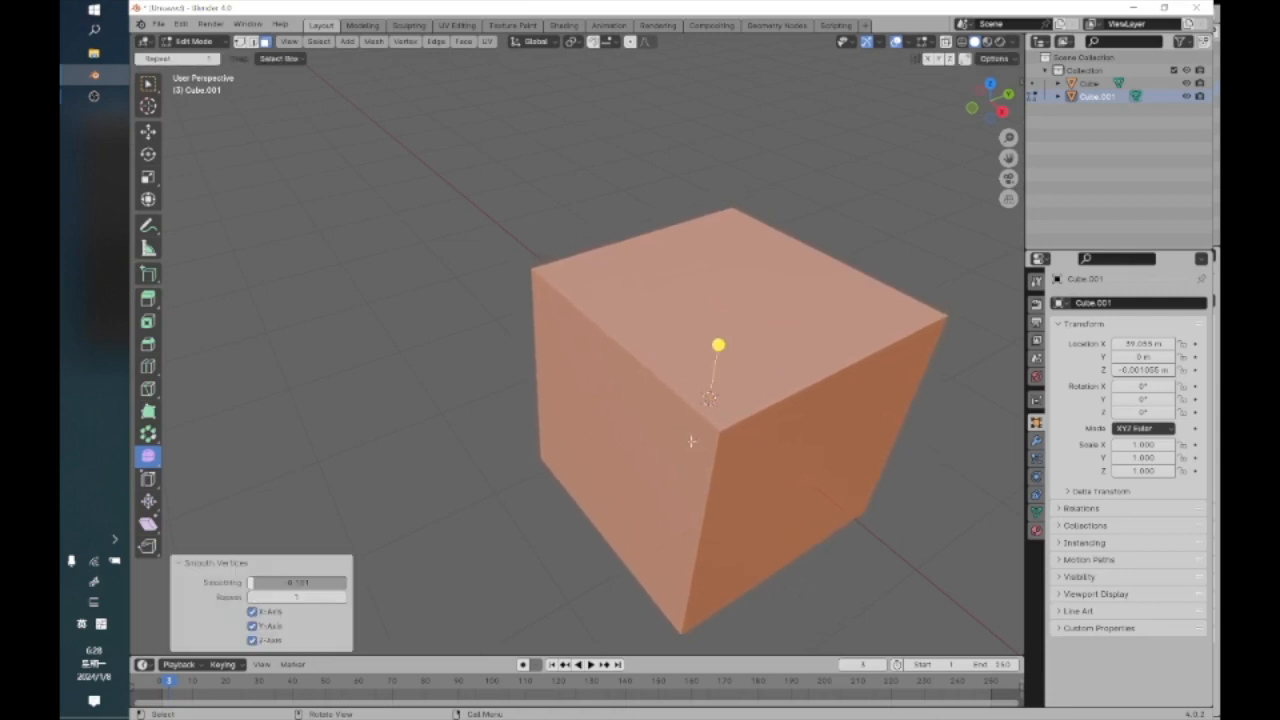
left_click(379, 295)
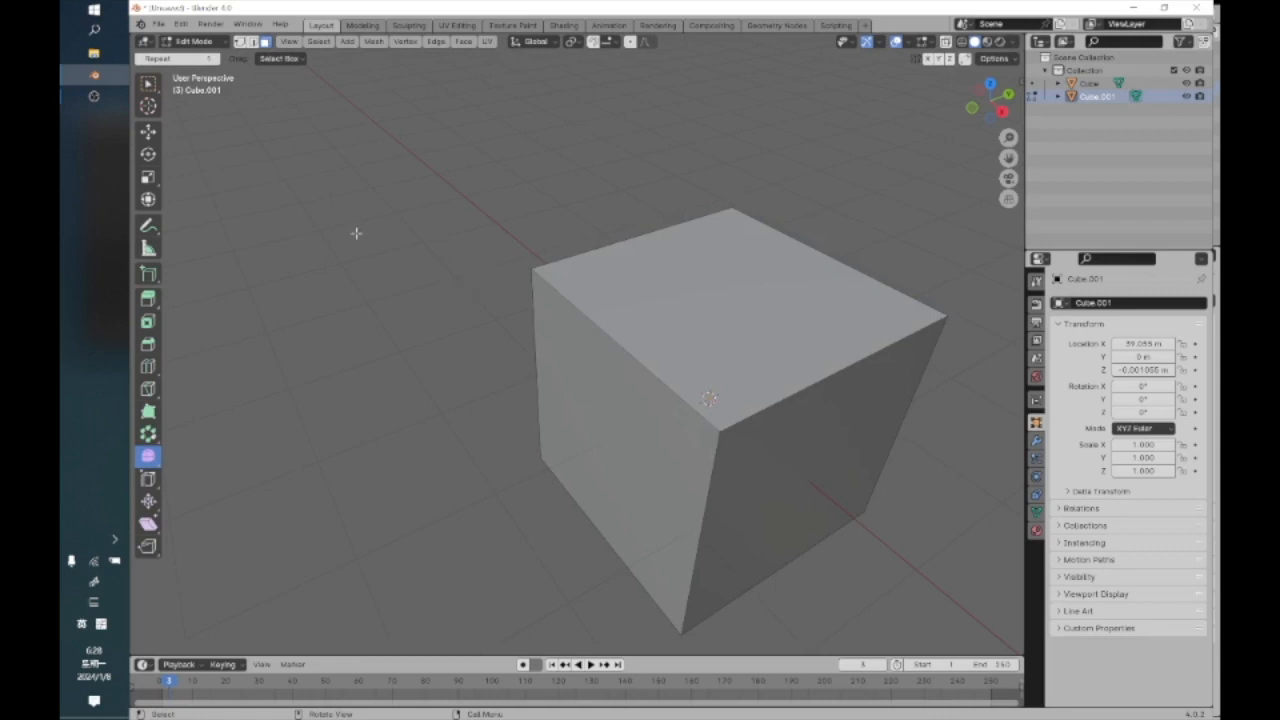
Switch to vertex selection and shift the cube's nearest top corner vertex with the Smooth tool
left_click(253, 41)
left_click(240, 41)
left_click(721, 433)
middle_click_drag(604, 426, 556, 344)
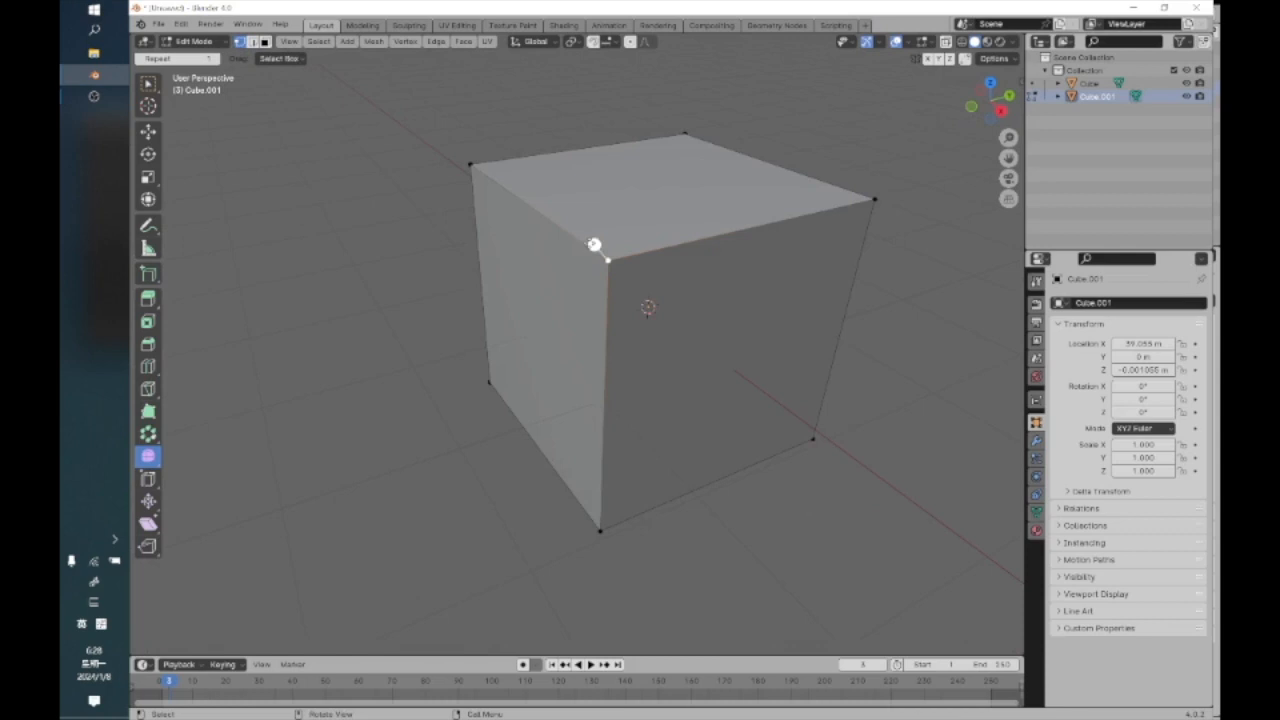
key("g")
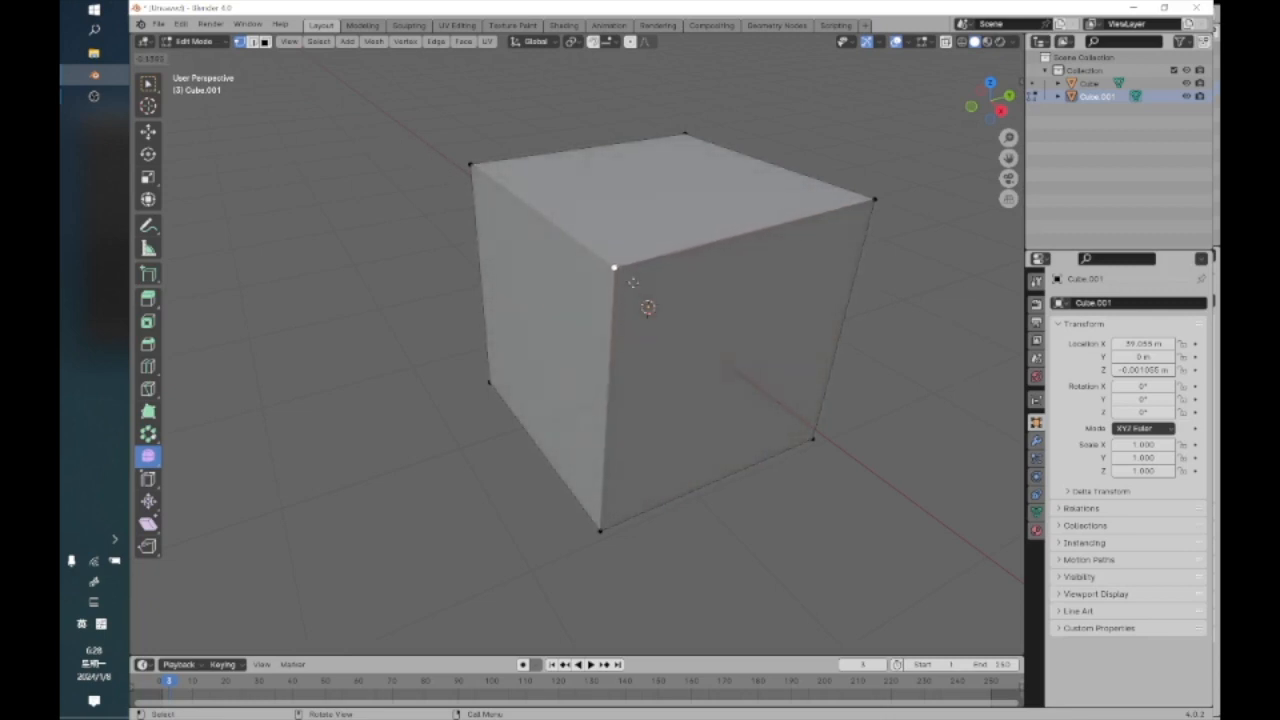
left_click_drag(831, 496, 850, 525)
middle_click_drag(747, 475, 483, 256)
left_click_drag(483, 256, 380, 227)
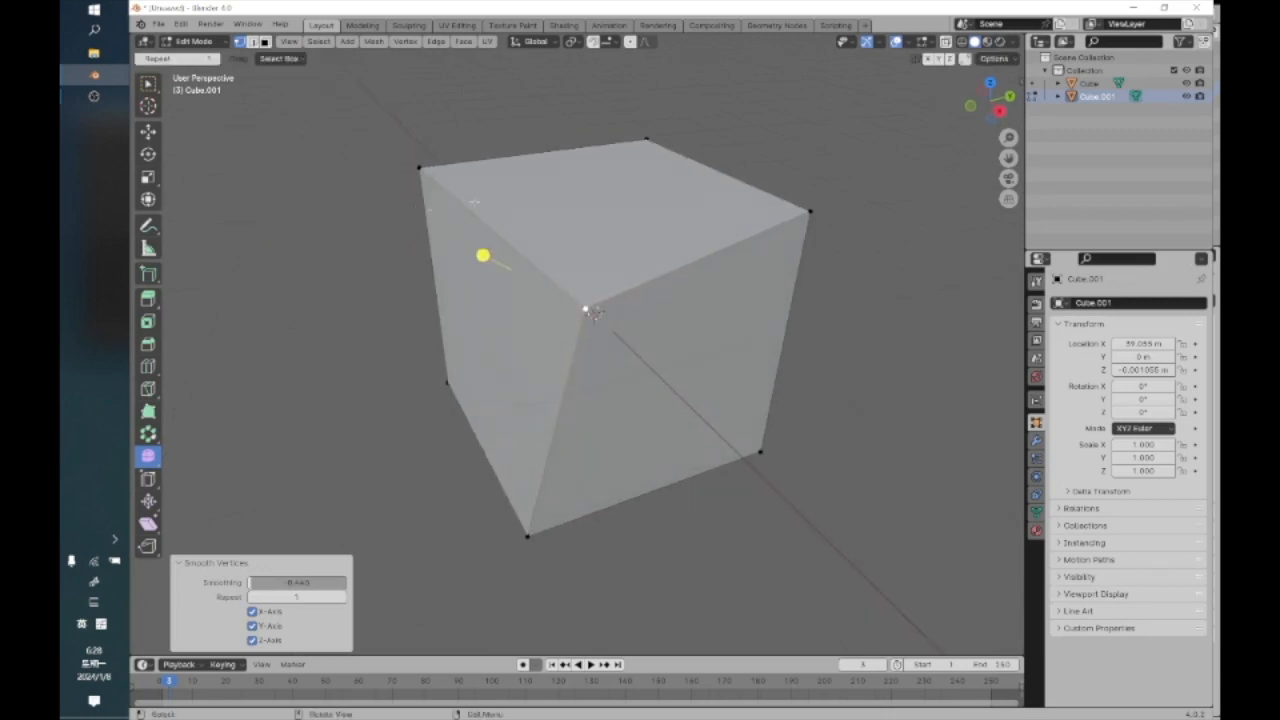
Switch to edge selection and smooth the cube's top rear edge
left_click(483, 256)
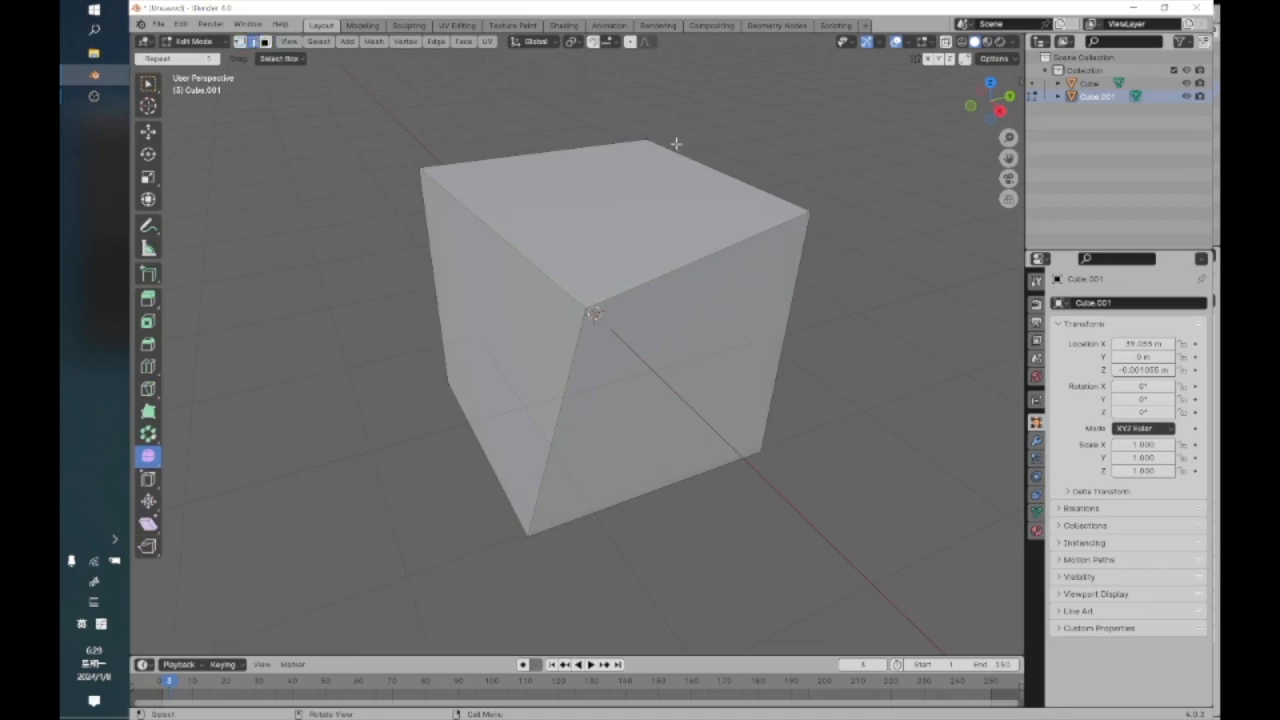
left_click_drag(755, 108, 702, 170)
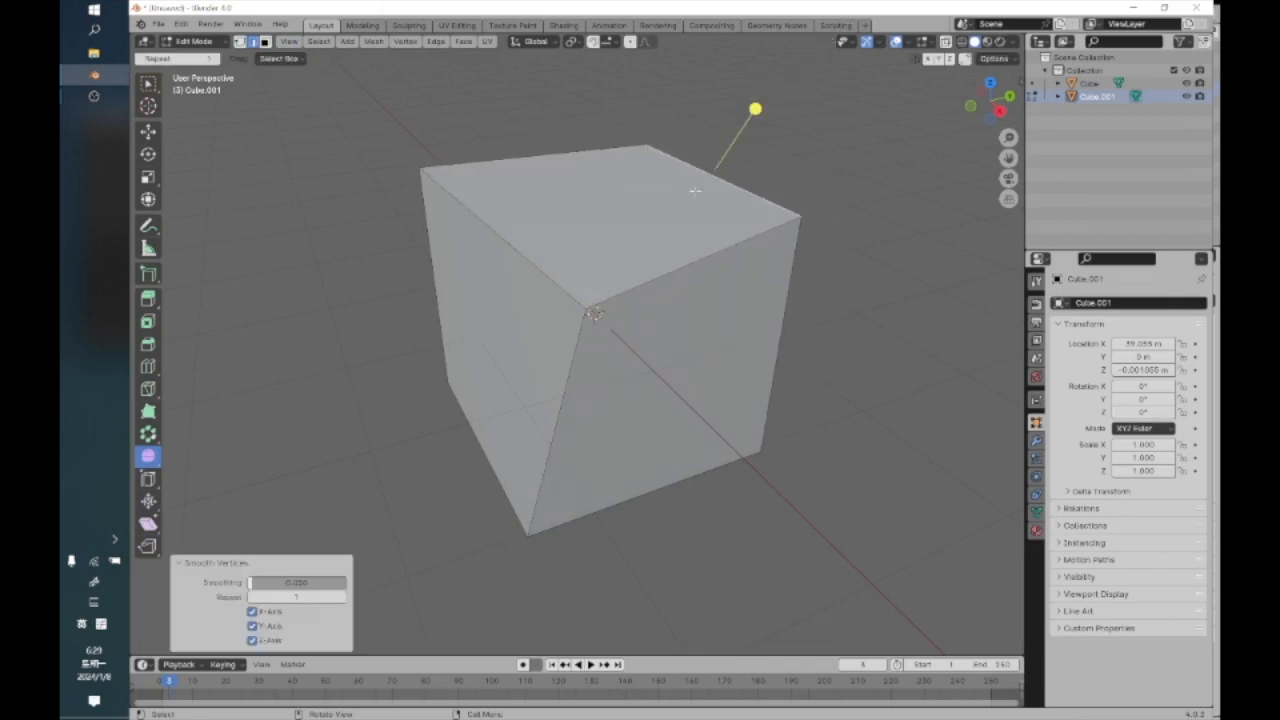
Undo the Smooth edits on the cube's edge and vertex until its original shape is restored
left_click_drag(691, 208, 573, 281, "alt")
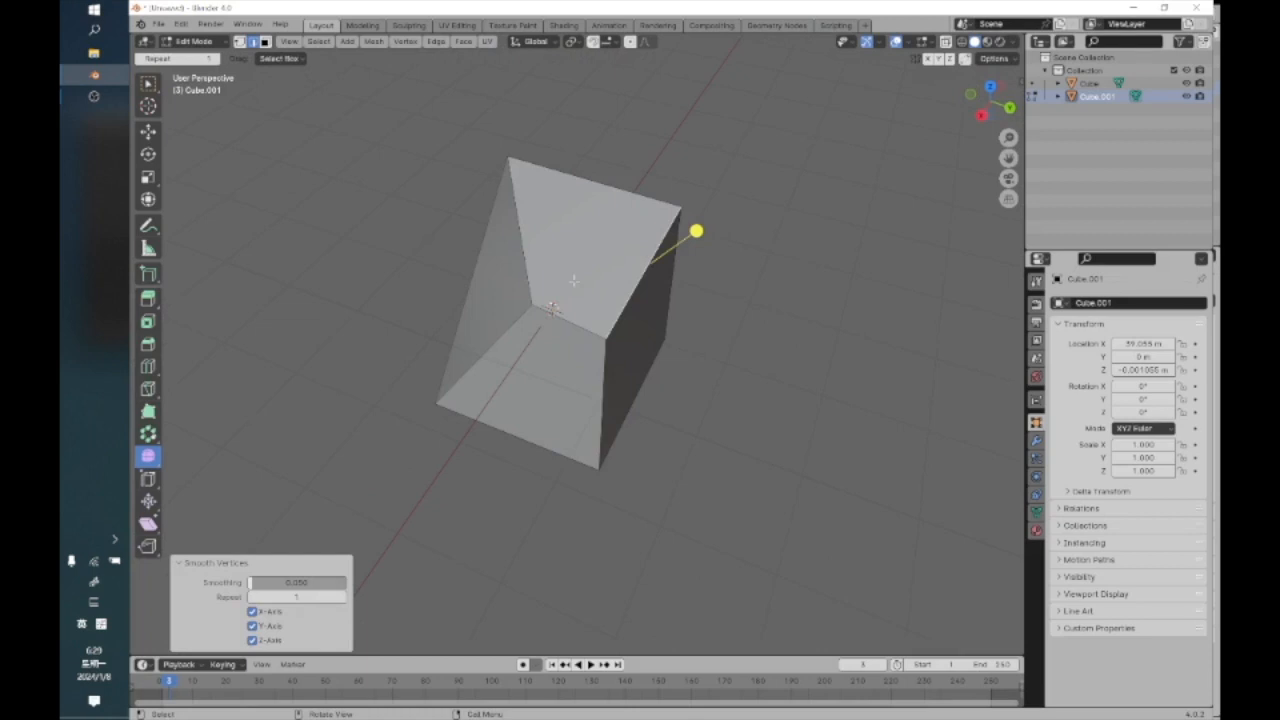
key("ctrl+z")
key("ctrl+z")
key("ctrl+z")
key("ctrl+z")
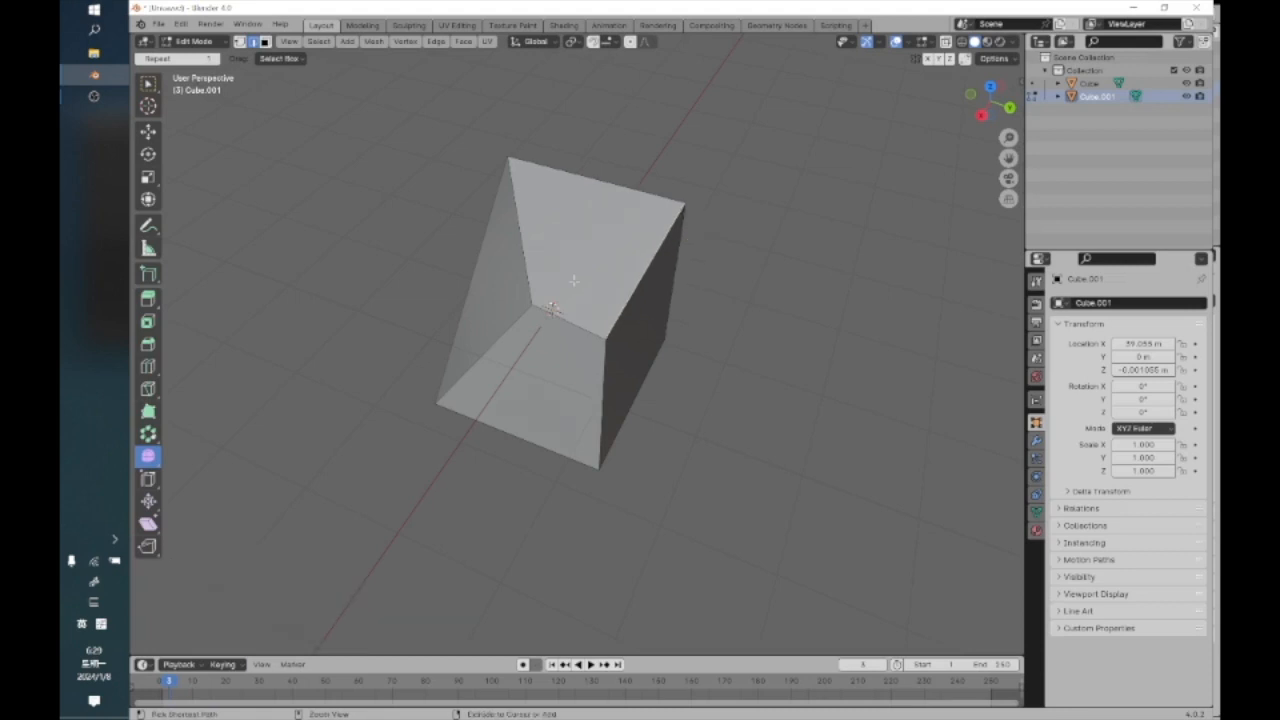
key("ctrl+z")
middle_click_drag(552, 308, 377, 397)
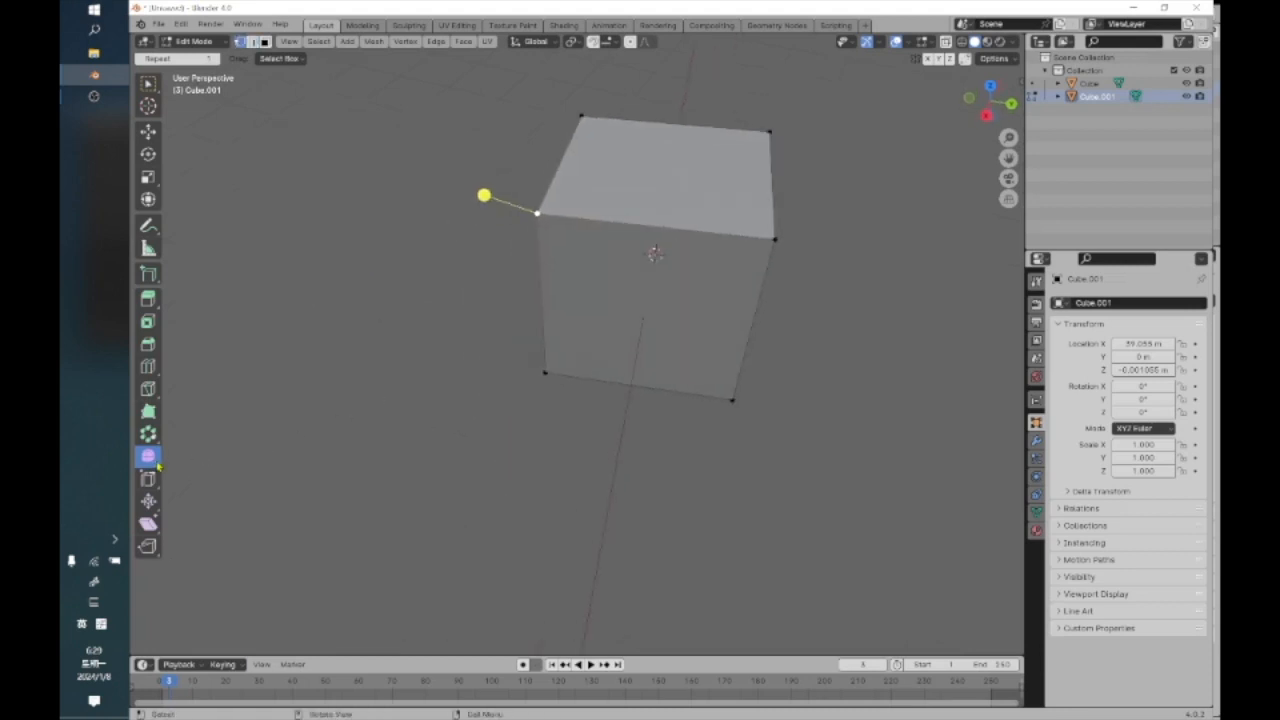
Switch to the Randomize tool, select the cube's four top vertices and randomize them slightly
left_click_drag(153, 459, 197, 478)
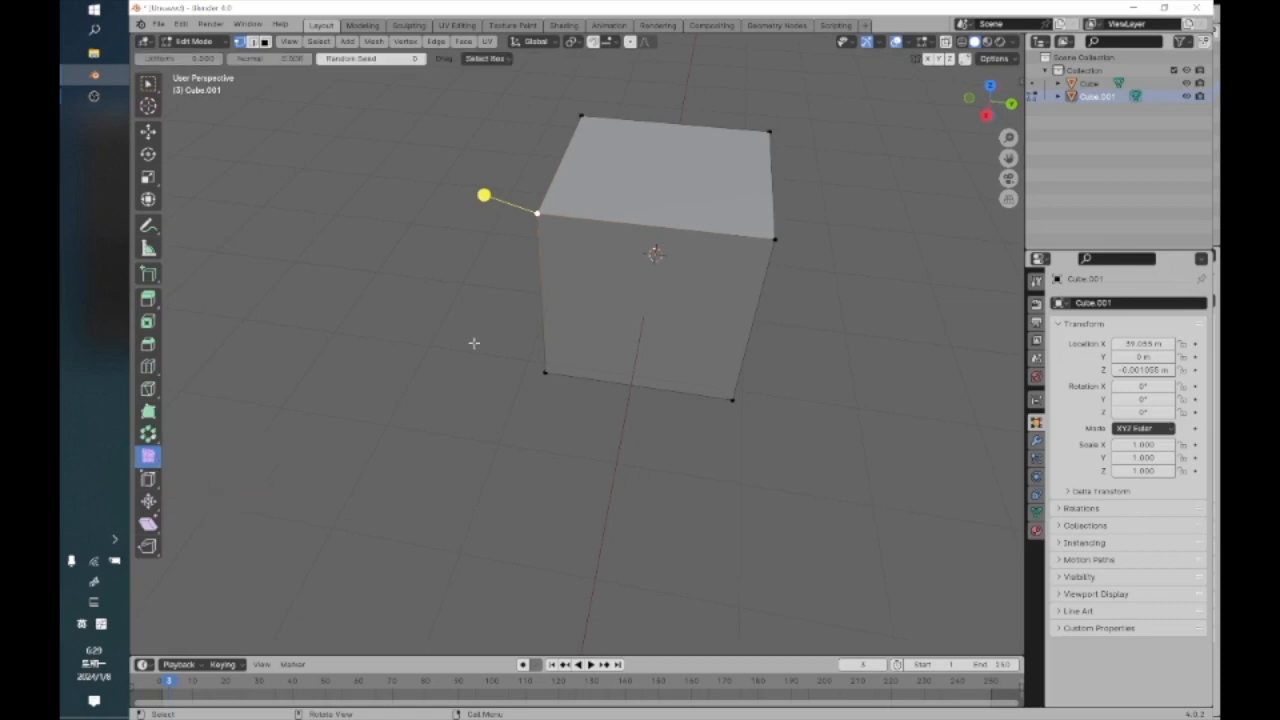
left_click(776, 240, "shift")
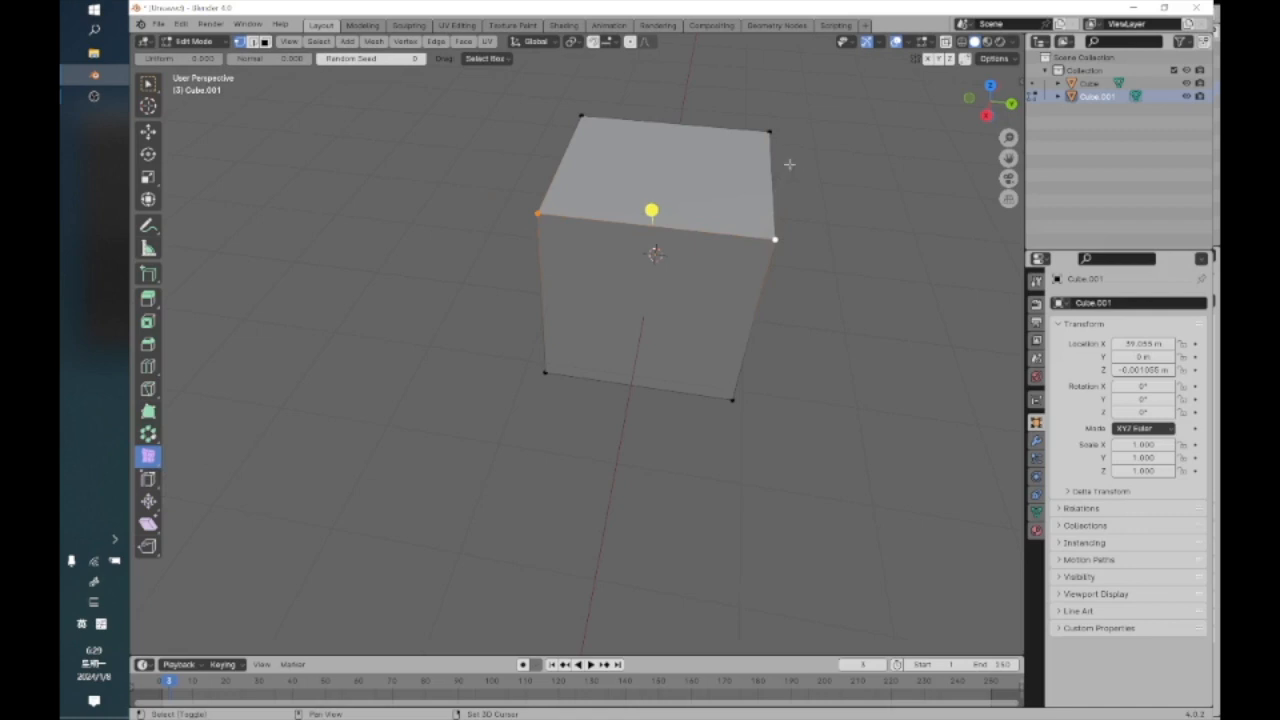
left_click(770, 131, "shift")
left_click(585, 117, "shift")
mouse_move(585, 117)
middle_mouse_down()
mouse_move(592, 300)
mouse_move(611, 341)
mouse_move(600, 352)
mouse_move(607, 271)
mouse_move(583, 141)
middle_mouse_up()
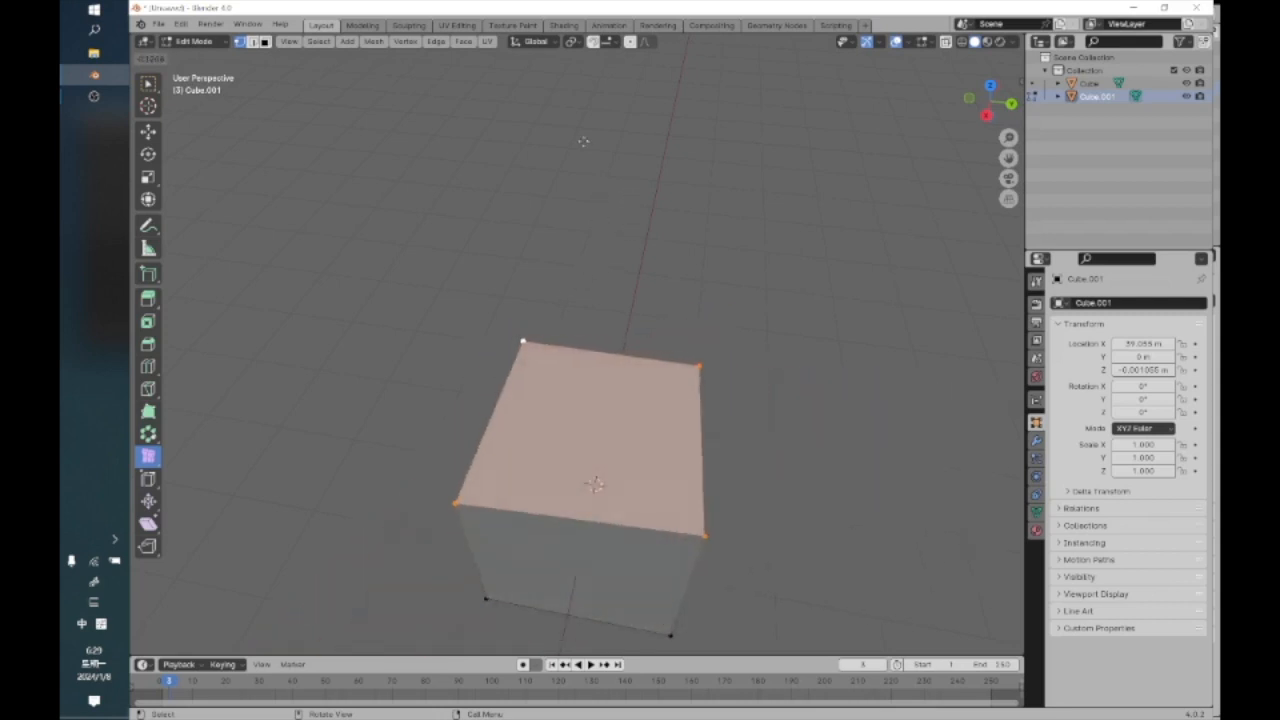
left_click_drag(583, 141, 560, 323)
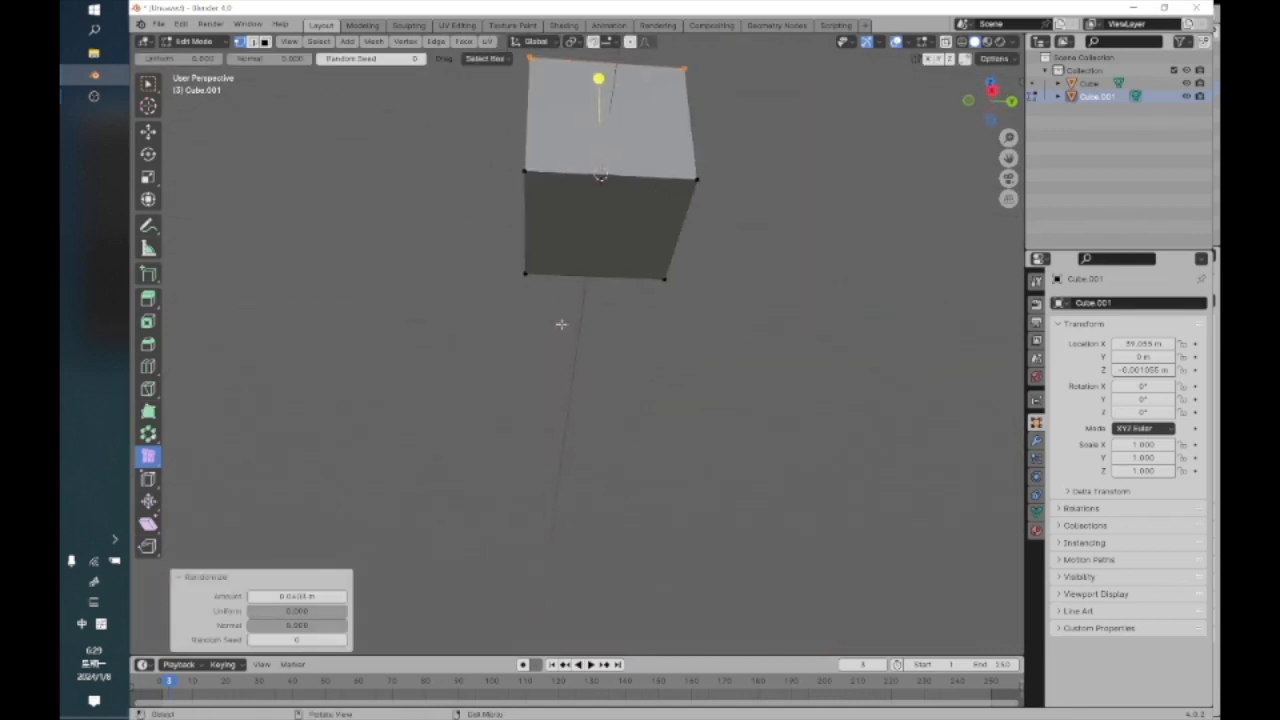
Select all eight vertices of the cube and strongly displace them with the Randomize tool
left_click(525, 272)
left_click(523, 172, "shift")
left_click(694, 179, "shift")
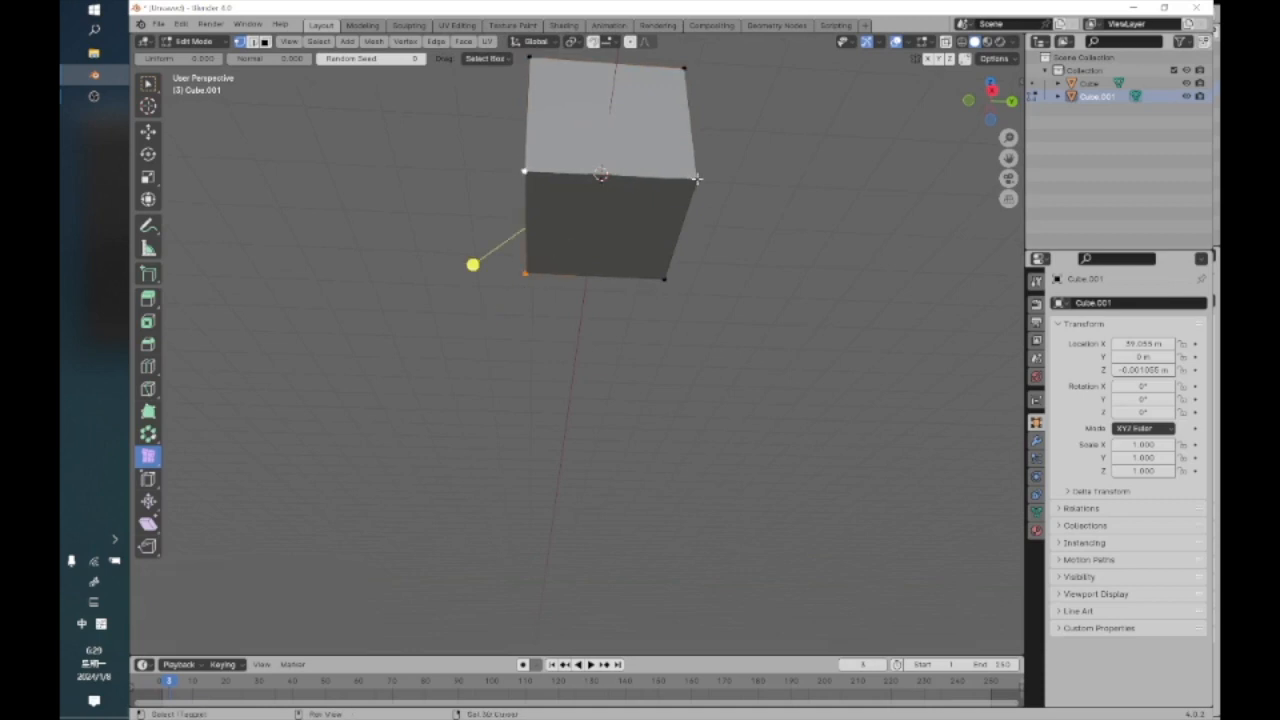
left_click(665, 279, "shift")
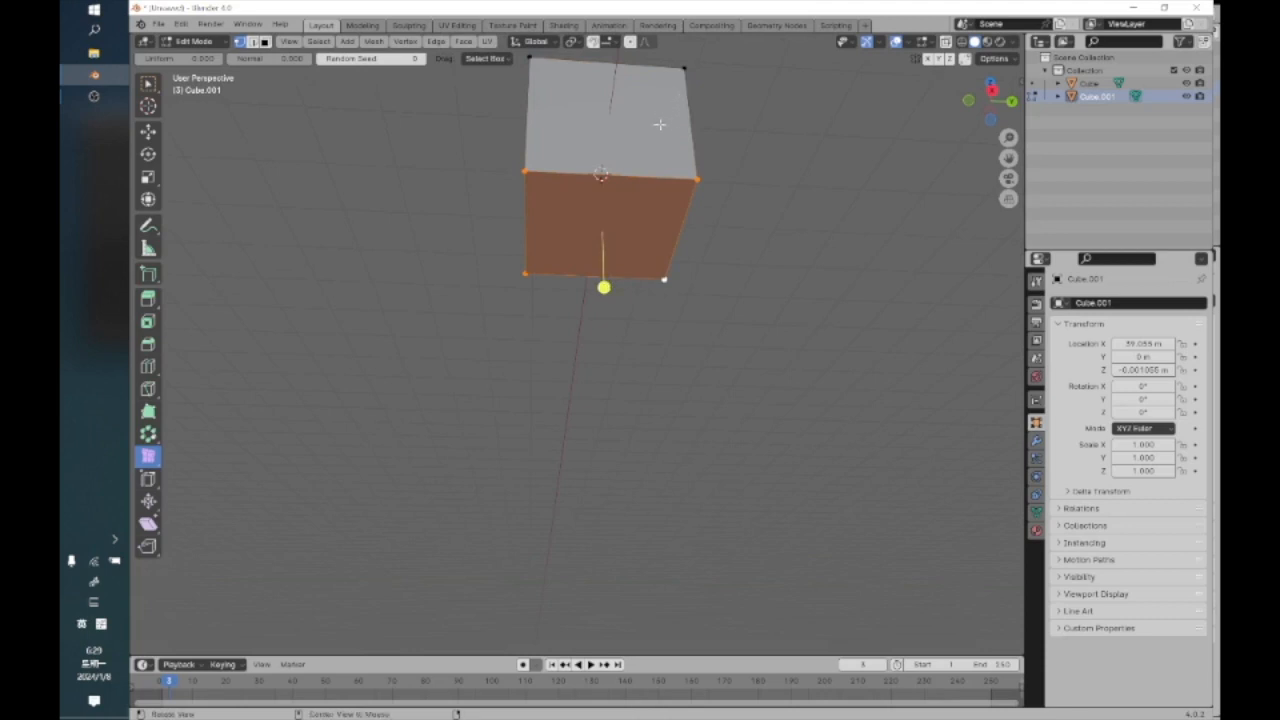
left_click_drag(658, 128, 654, 209, "alt")
middle_click_drag(654, 209, 589, 351)
left_click(453, 503, "shift")
left_click(486, 425, "shift")
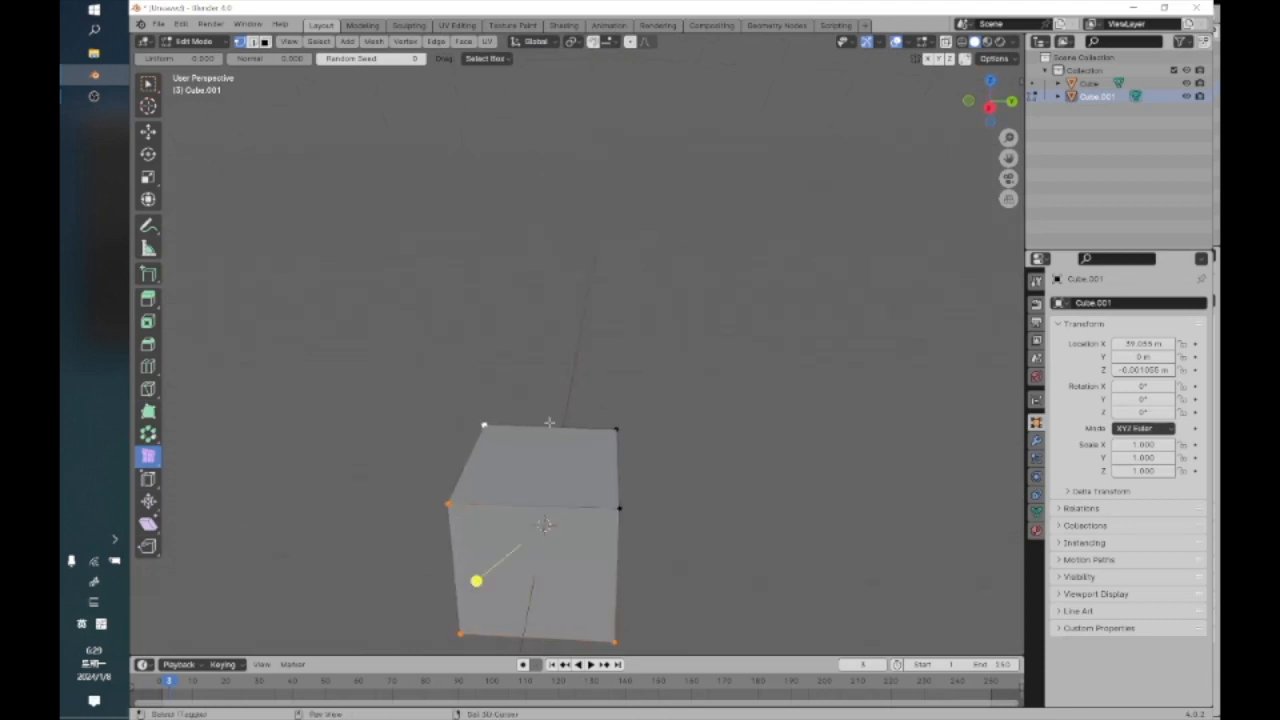
left_click(614, 429, "shift")
middle_click_drag(570, 515, 683, 408, "shift")
left_click(692, 405, "shift")
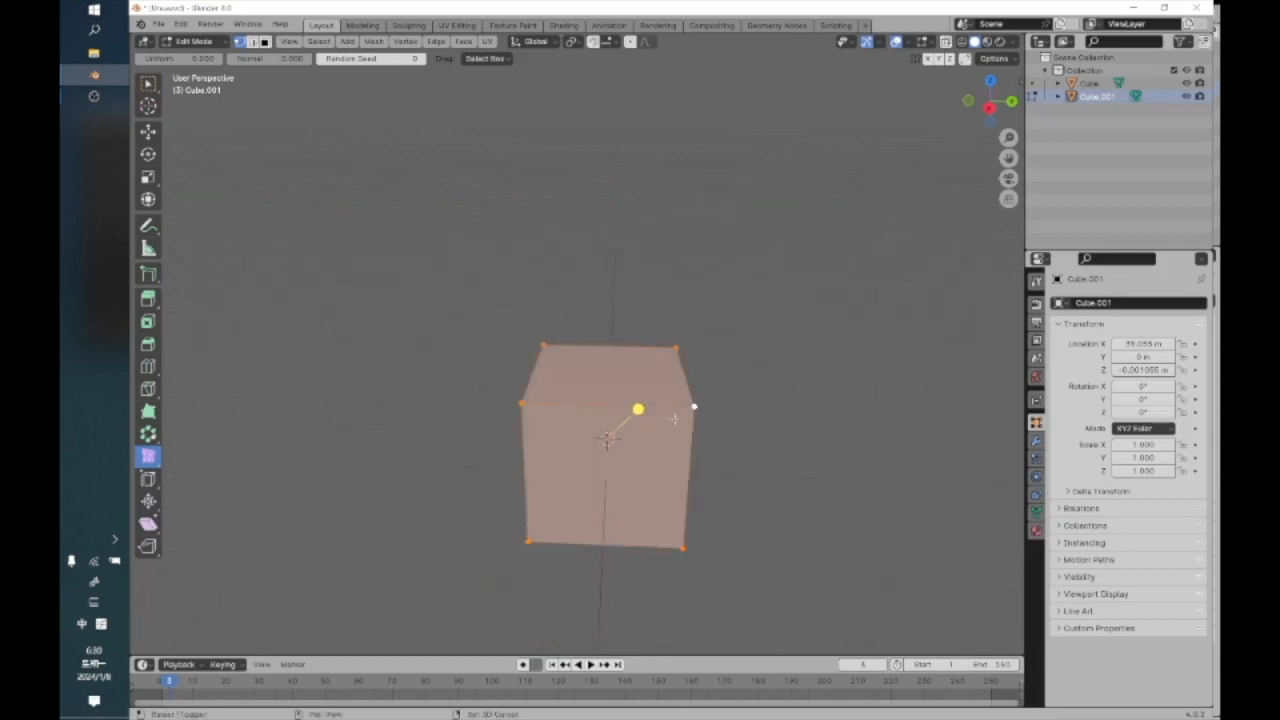
left_click_drag(638, 409, 700, 342)
middle_click_drag(700, 342, 506, 296)
scroll(580, 393, "down", 4)
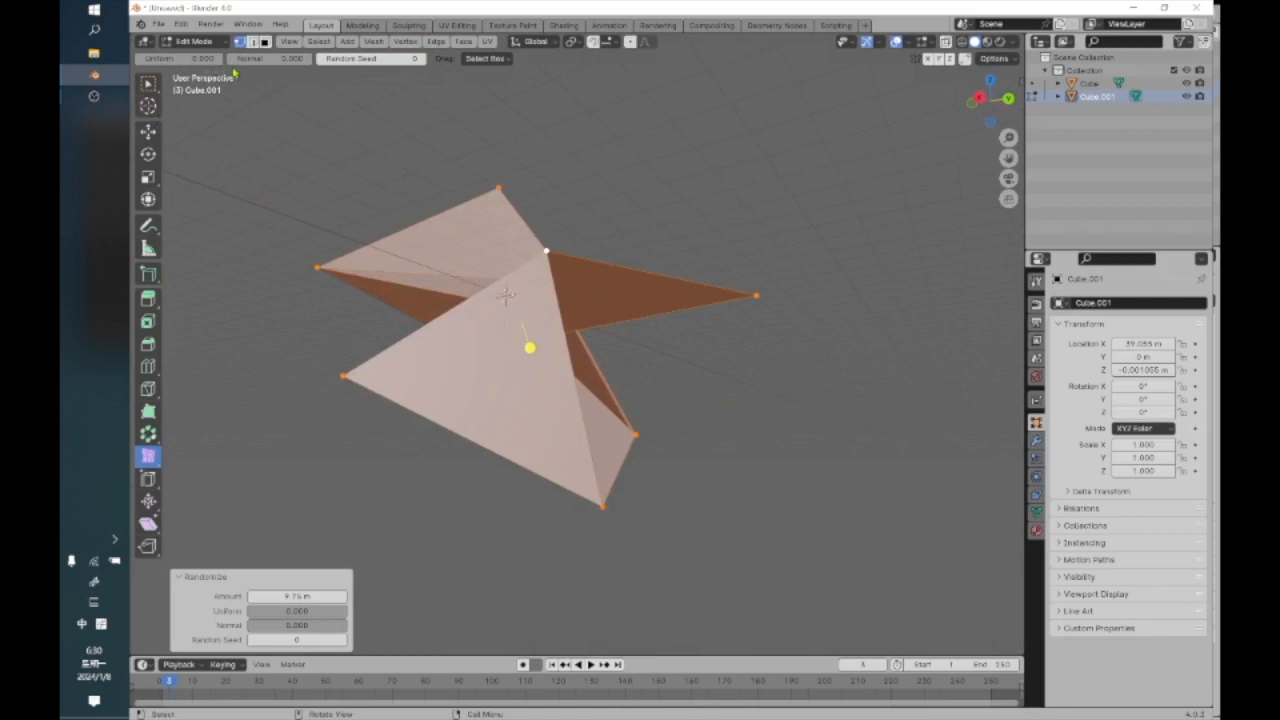
Return to Object Mode and delete the deformed cube
left_click(198, 41)
left_click(218, 55)
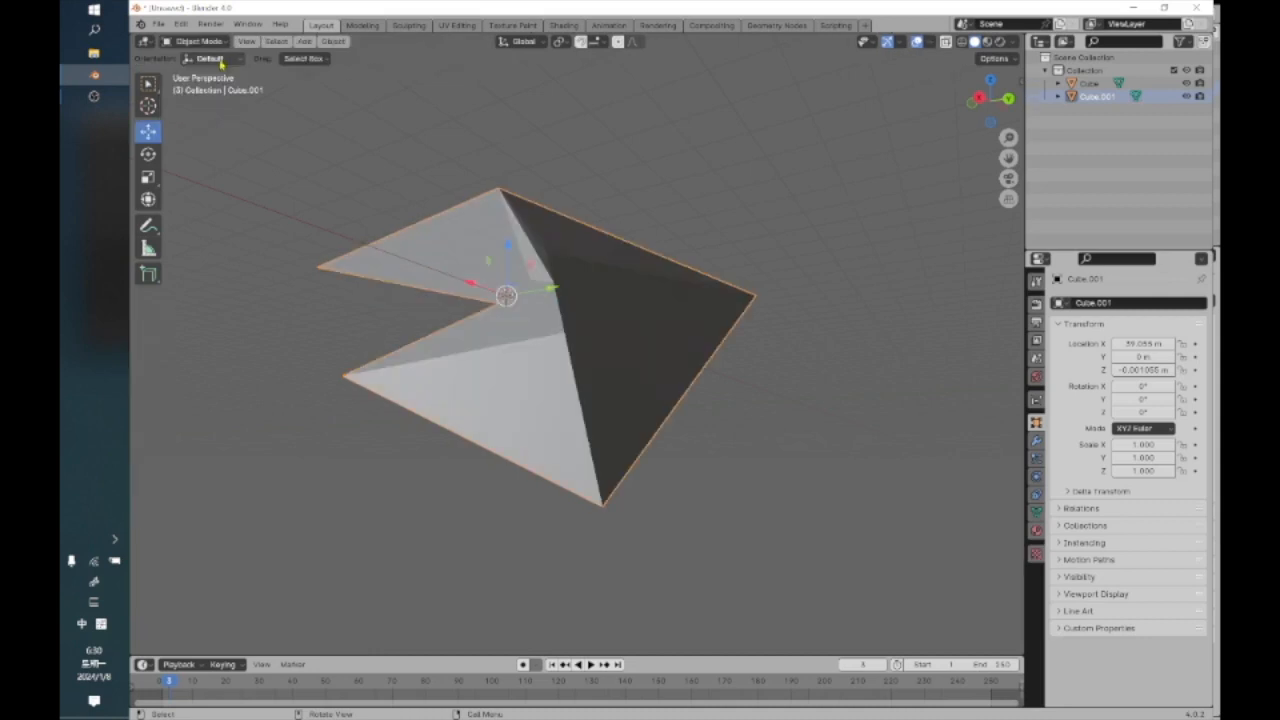
right_click(556, 338)
left_click(556, 338)
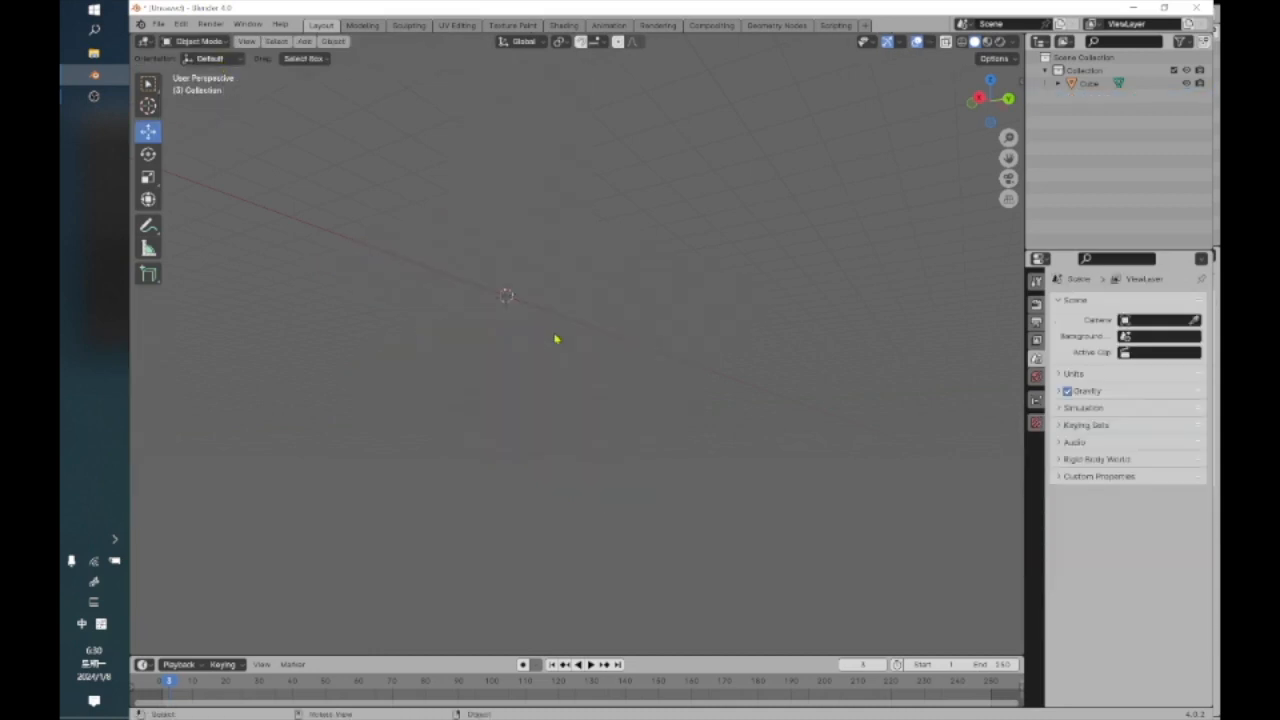
Add a mesh cylinder at the 3D cursor
middle_click_drag(505, 321, 520, 354)
middle_click_drag(475, 427, 398, 201)
left_click(304, 41)
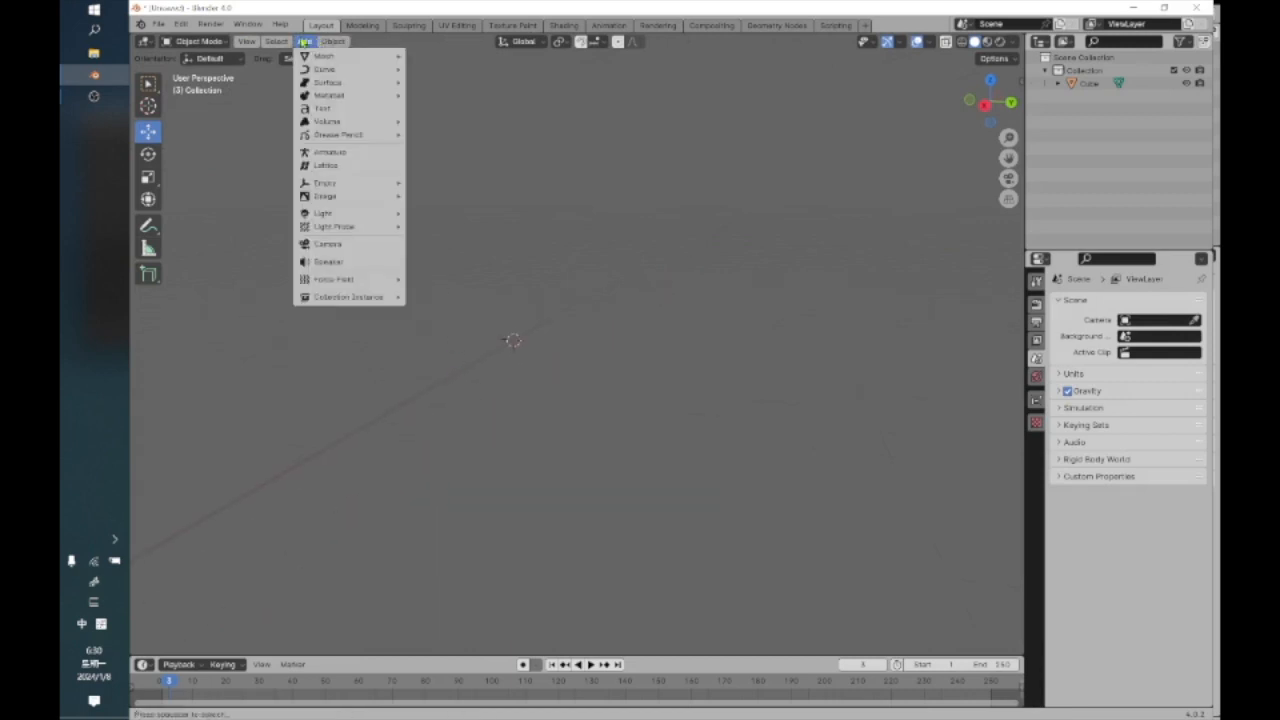
mouse_move(308, 56)
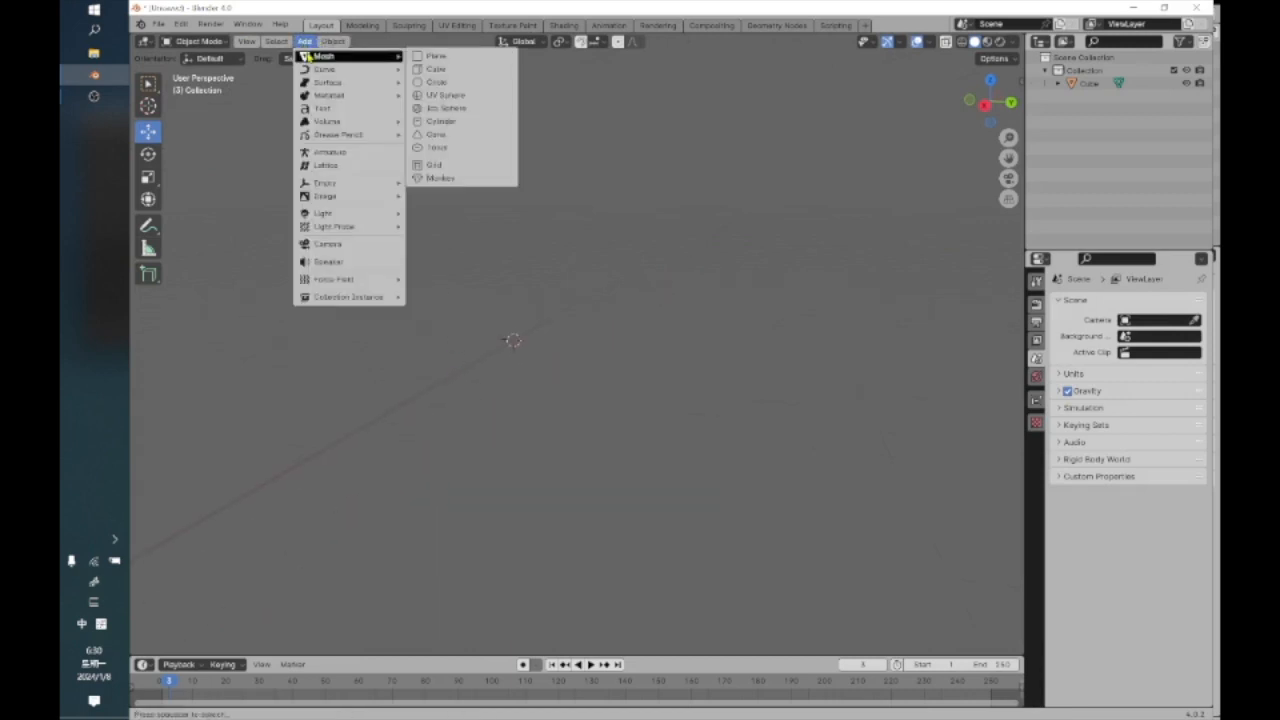
left_click(475, 122)
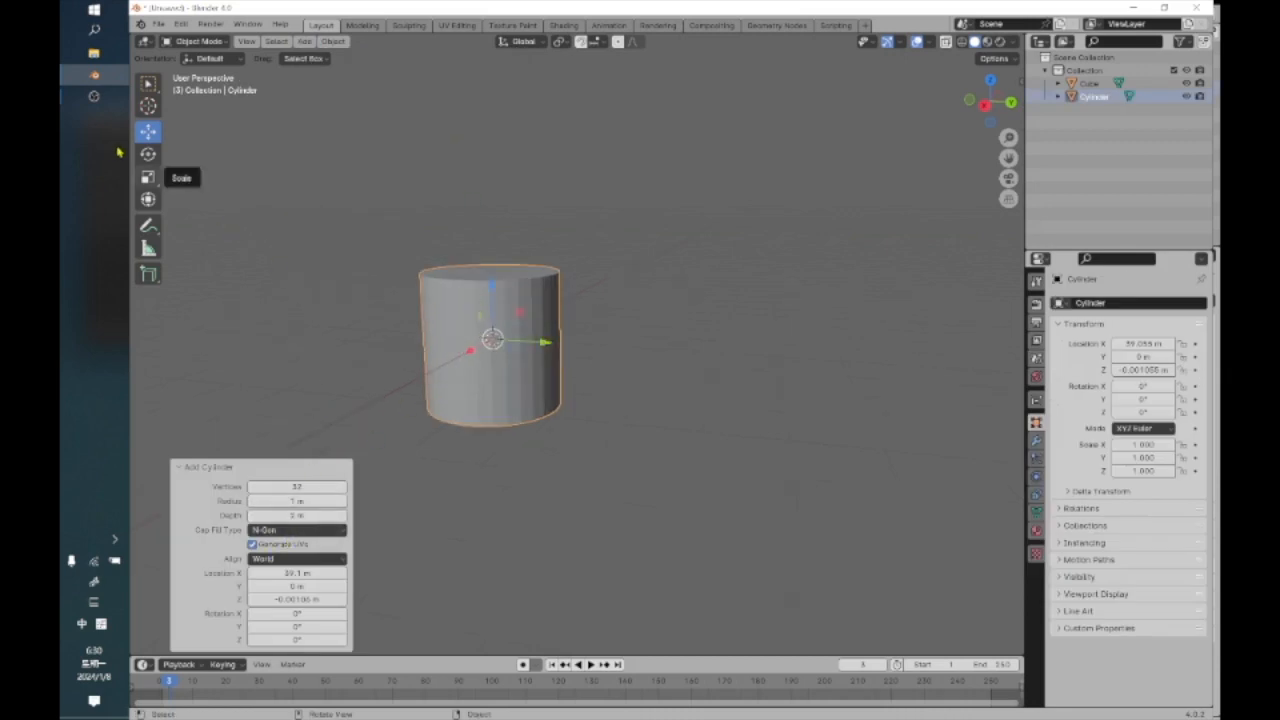
Rotate the cylinder 90° about the Y axis so it lies on its side
left_click(150, 154)
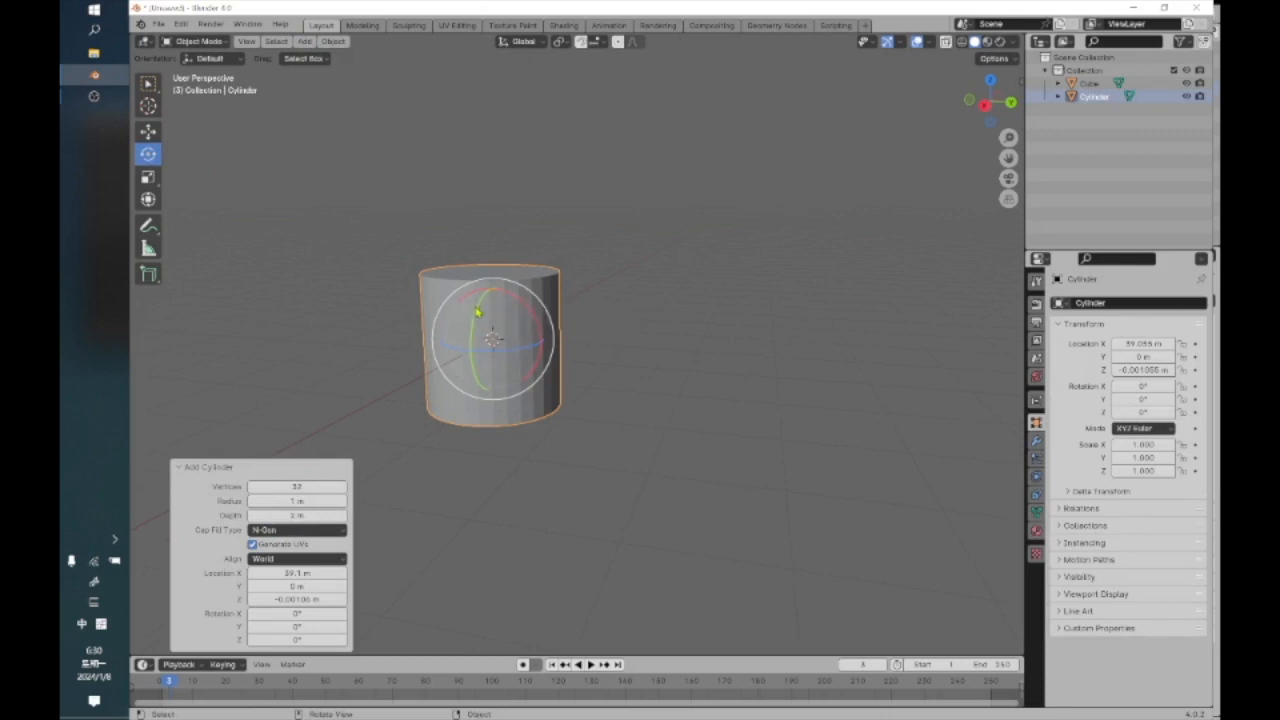
left_click_drag(480, 313, 422, 387)
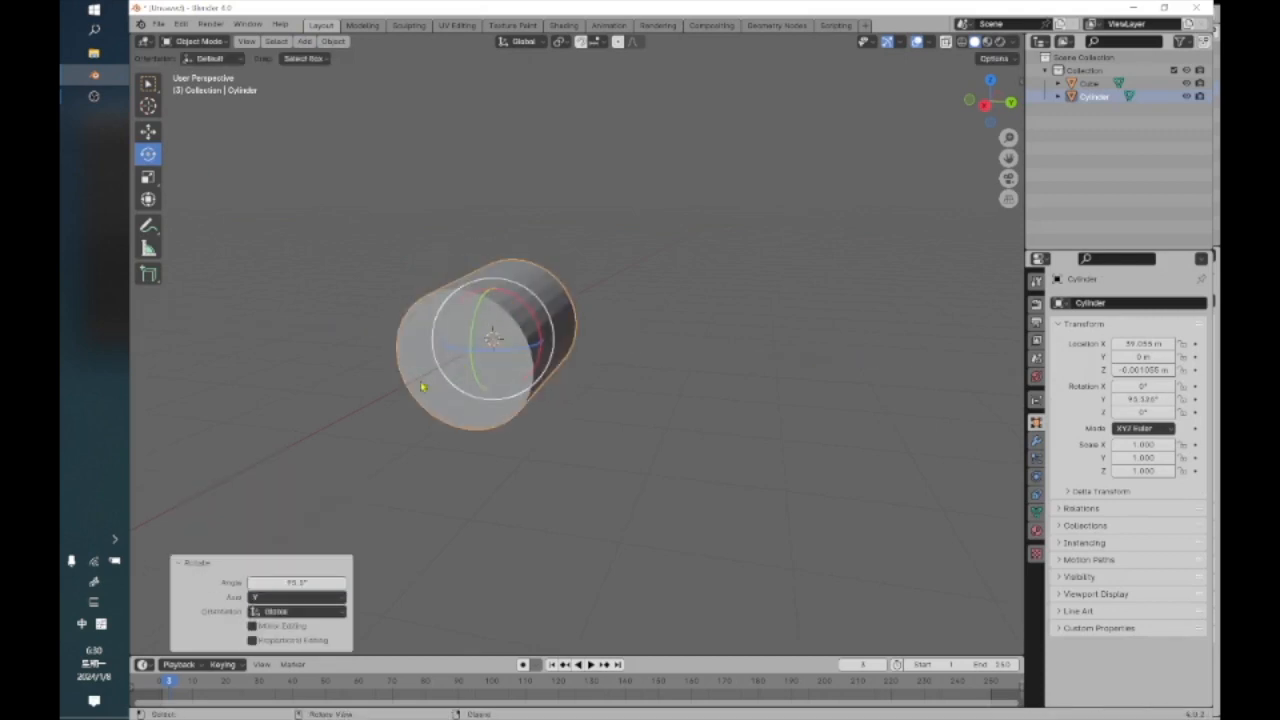
left_click(298, 580)
type("90")
key("Return")
middle_click_drag(467, 412, 578, 358)
scroll(578, 358, "up", 5)
scroll(578, 358, "down", 2)
scroll(330, 278, "down", 3)
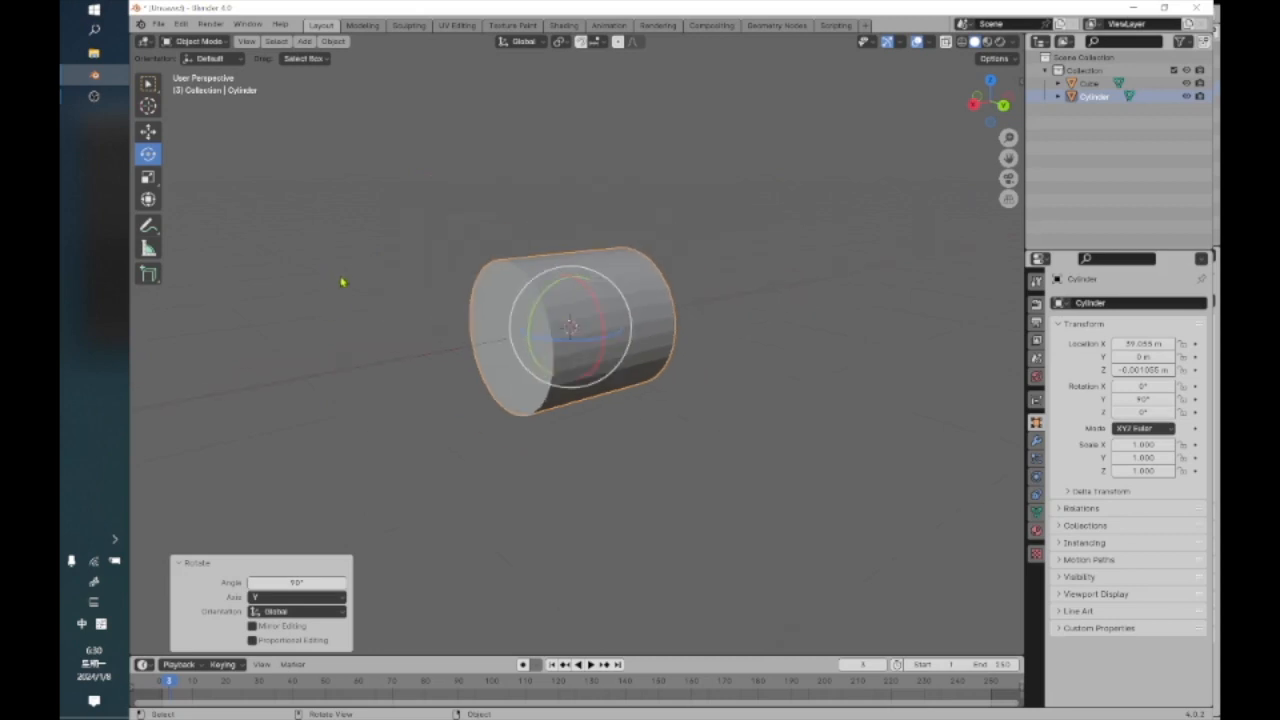
Enter Edit Mode on the cylinder, switch to face selection and select its near end face
left_click(333, 280)
left_click(491, 320)
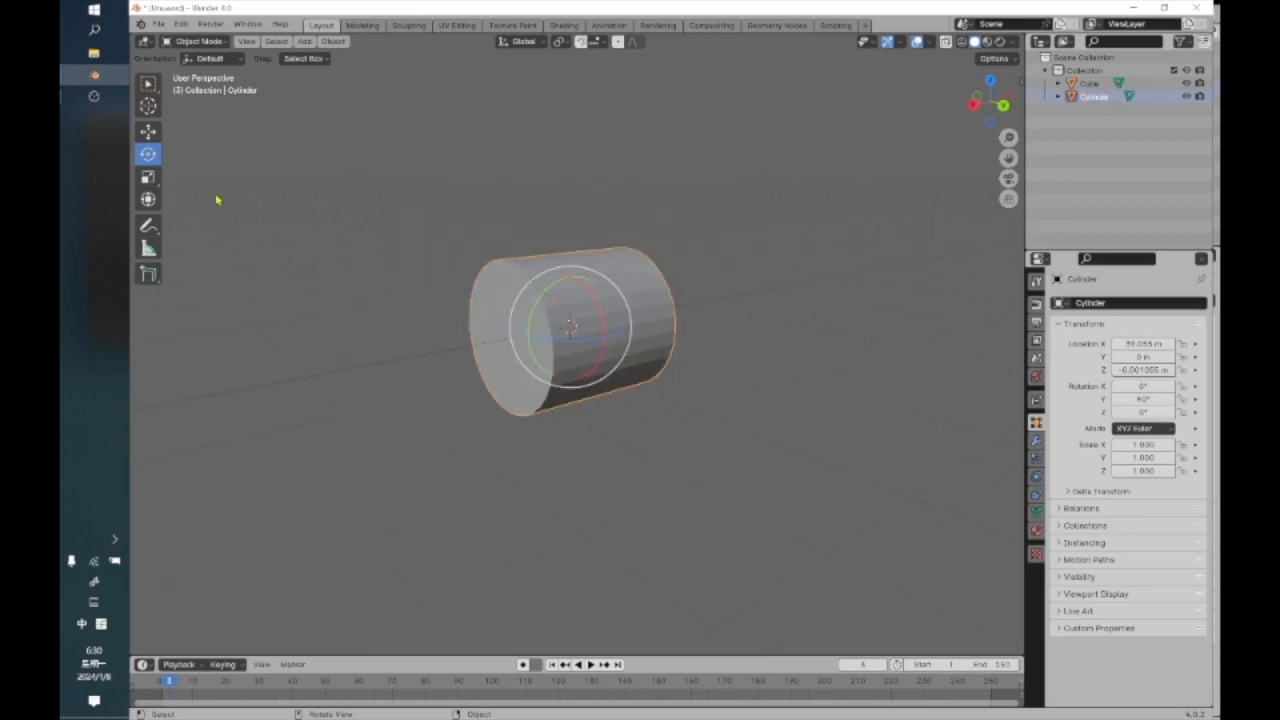
left_click(189, 44)
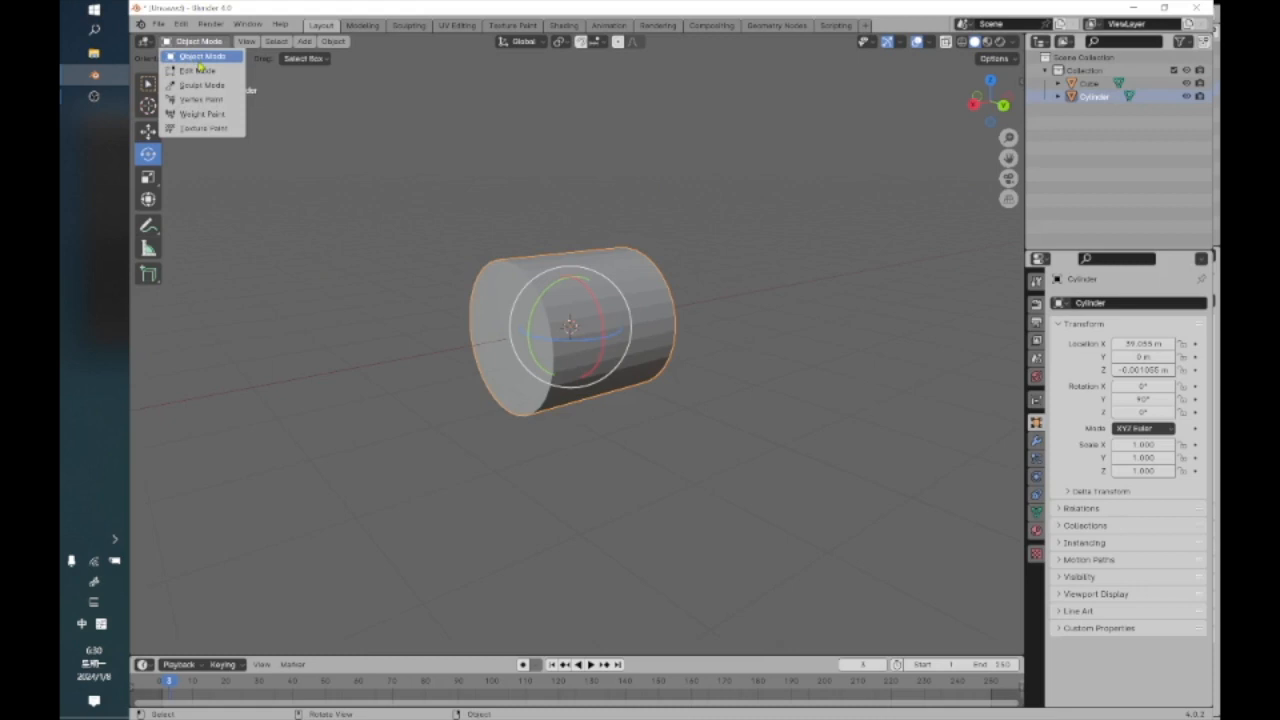
left_click(198, 70)
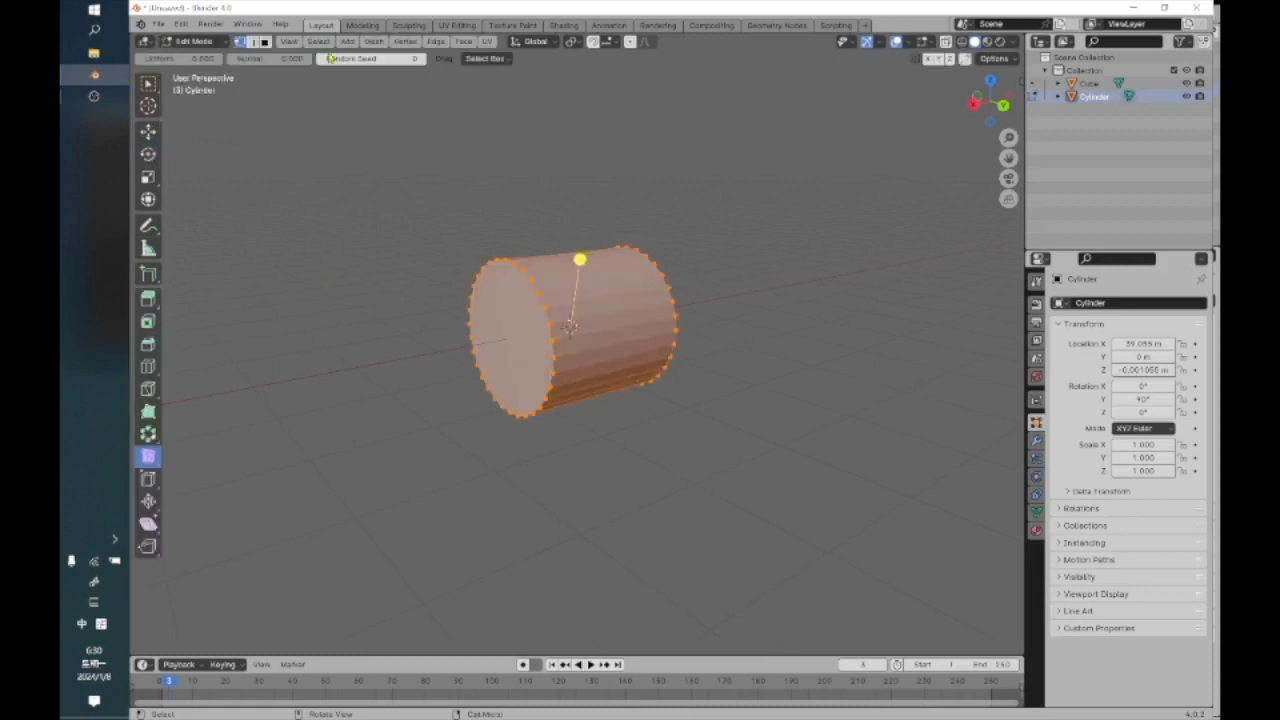
left_click(265, 41)
left_click(491, 314)
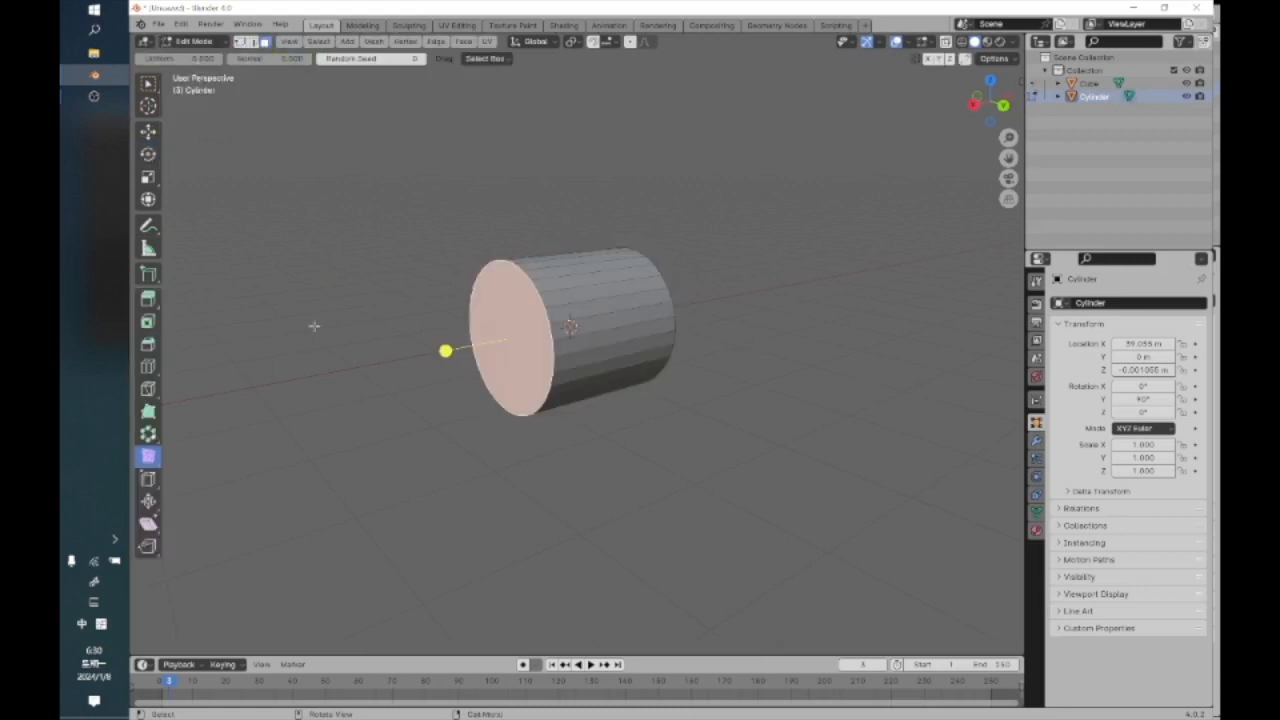
Extrude the cylinder's selected end face outward by about 2.38 m
left_click_drag(445, 350, 302, 367)
key("ctrl+z")
left_click(148, 298)
left_click_drag(461, 347, 257, 386)
Scale the extruded end face down uniformly to taper the new section into a narrow tip, and deselect it
left_click(148, 176)
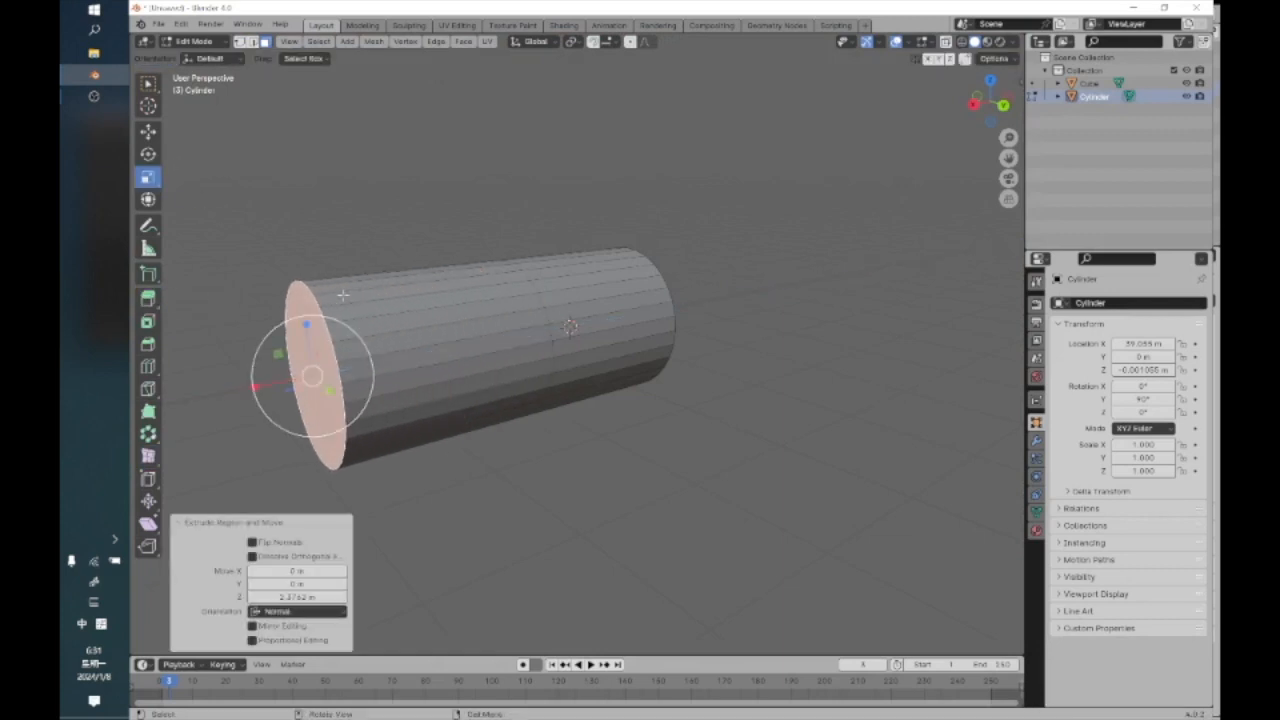
left_click_drag(346, 328, 334, 375)
left_click(337, 234)
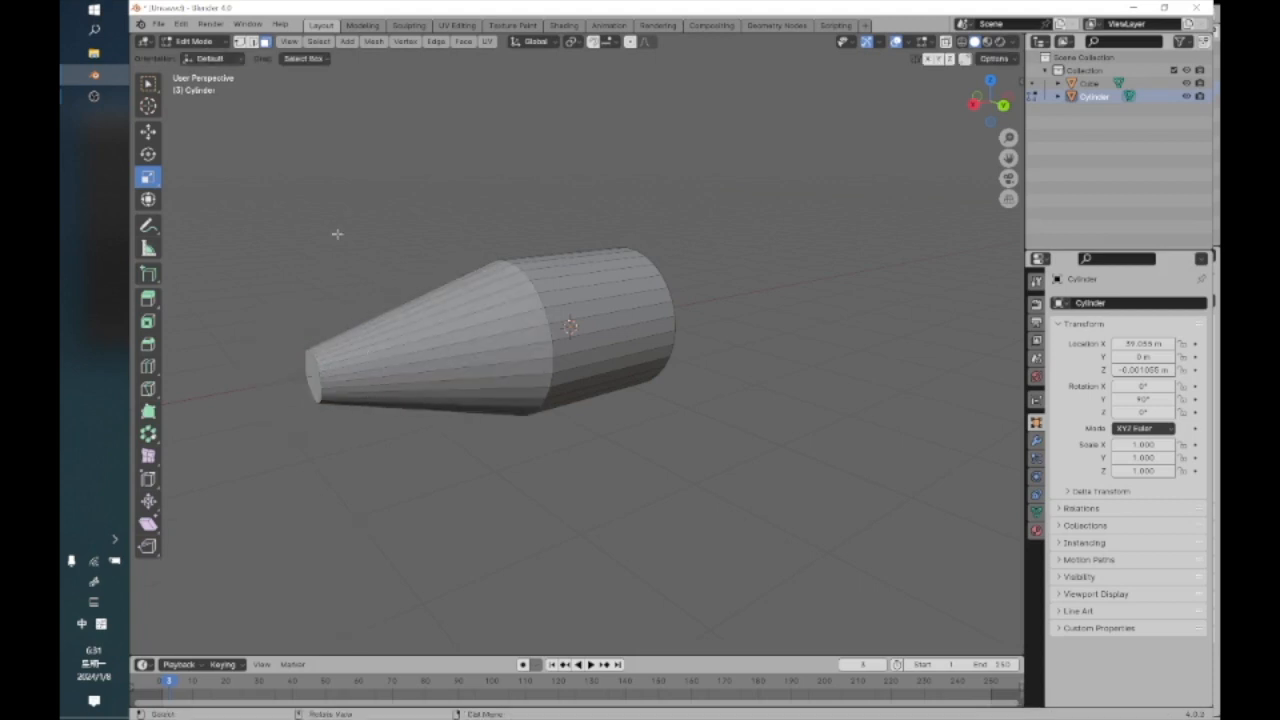
middle_click_drag(341, 240, 502, 319)
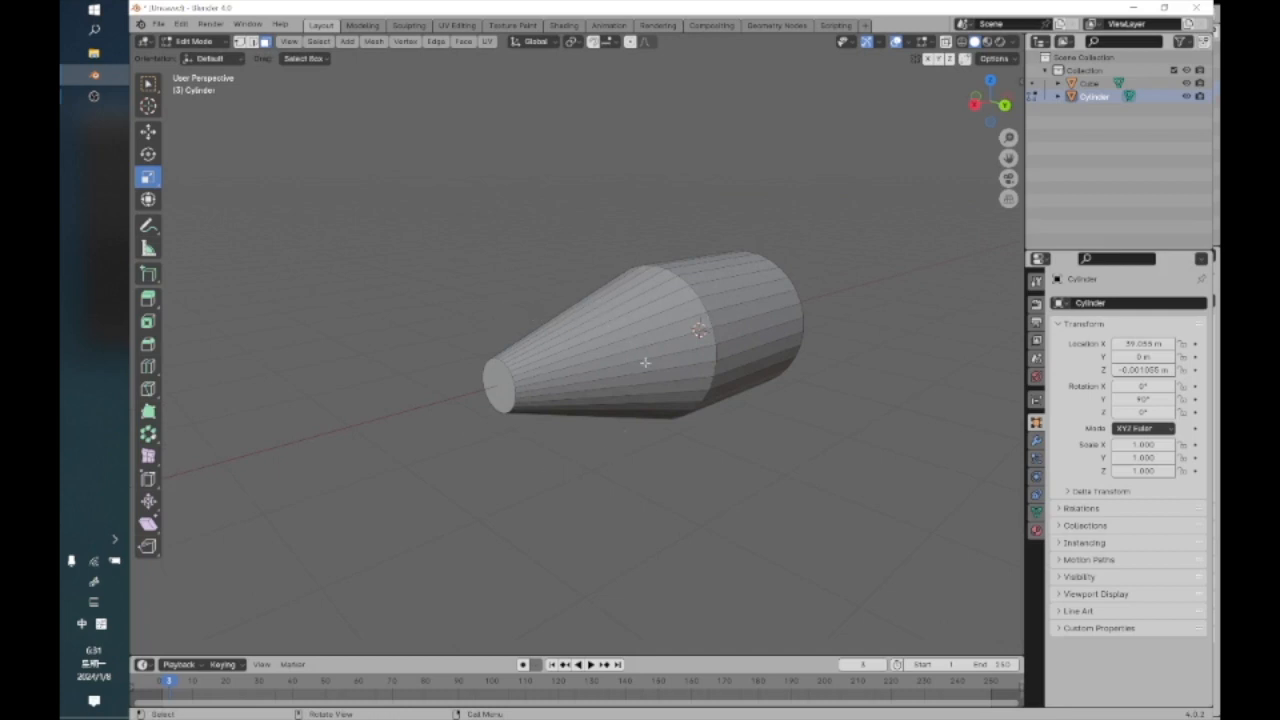
mouse_move(592, 364)
middle_mouse_down()
mouse_move(591, 380)
mouse_move(560, 386)
mouse_move(589, 350)
middle_mouse_up()
scroll(572, 366, "up", 3)
scroll(572, 366, "down", 3)
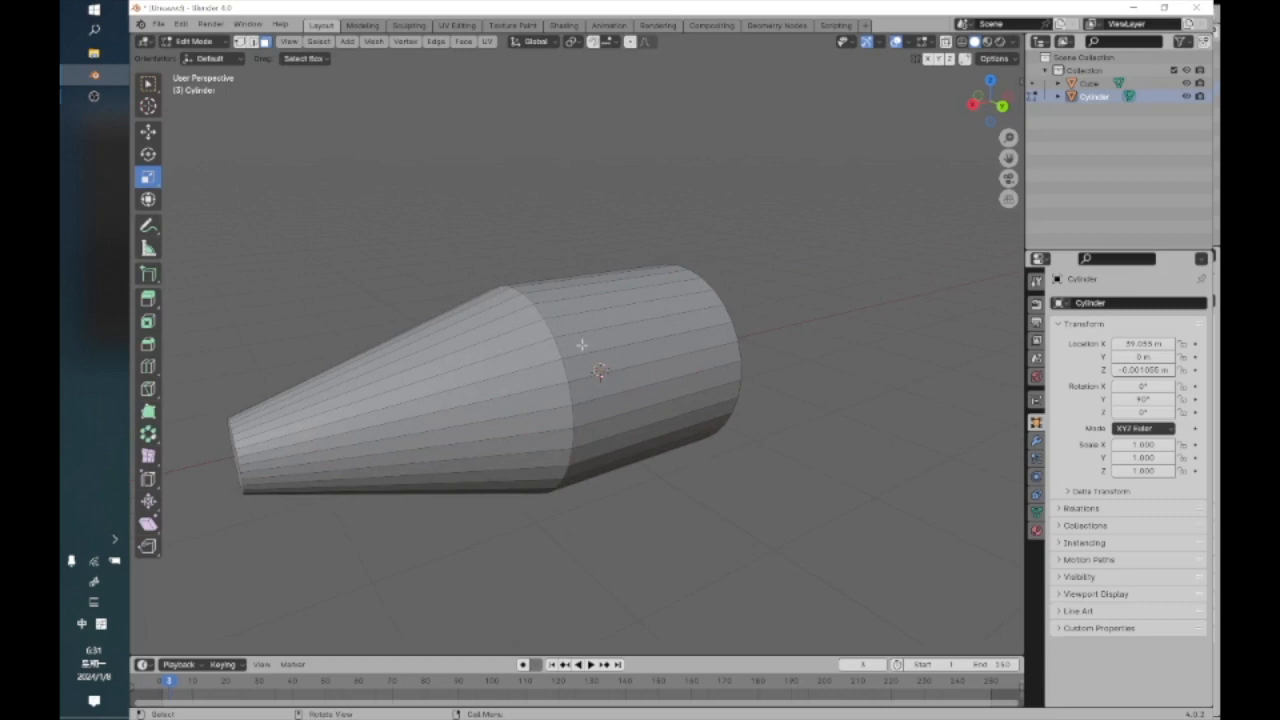
left_click(561, 351)
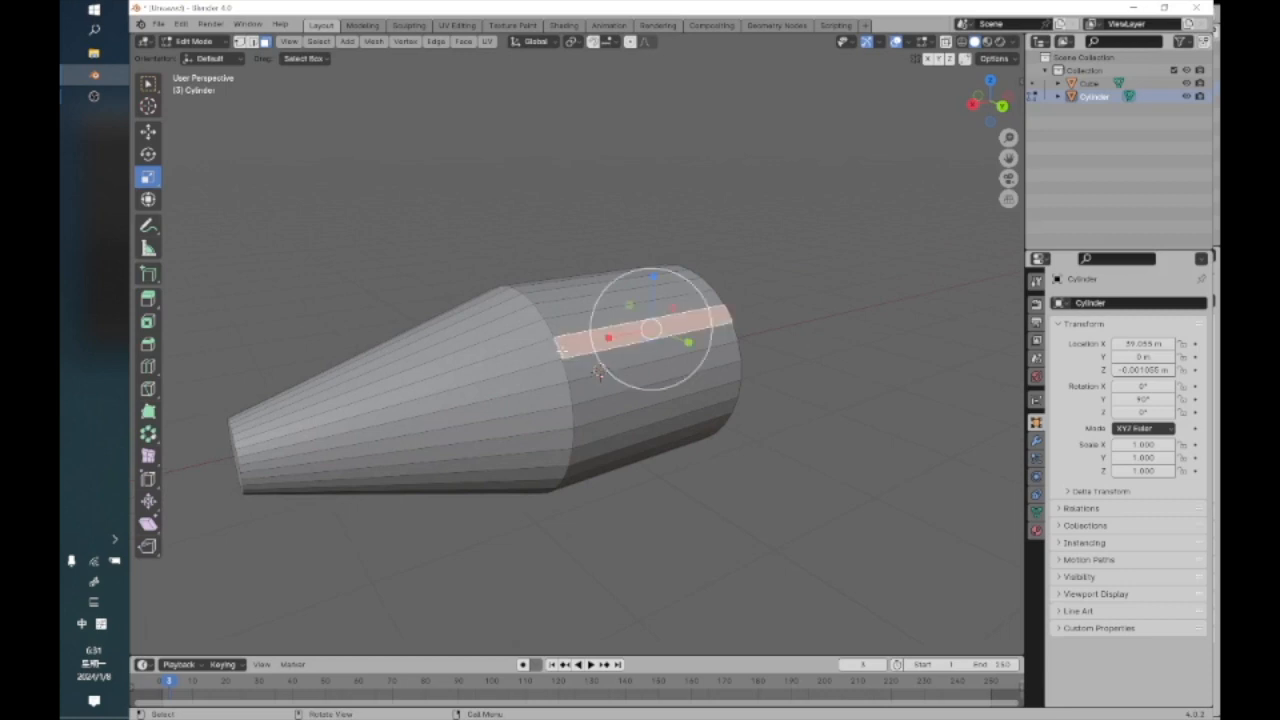
left_click(646, 545)
left_click(318, 41)
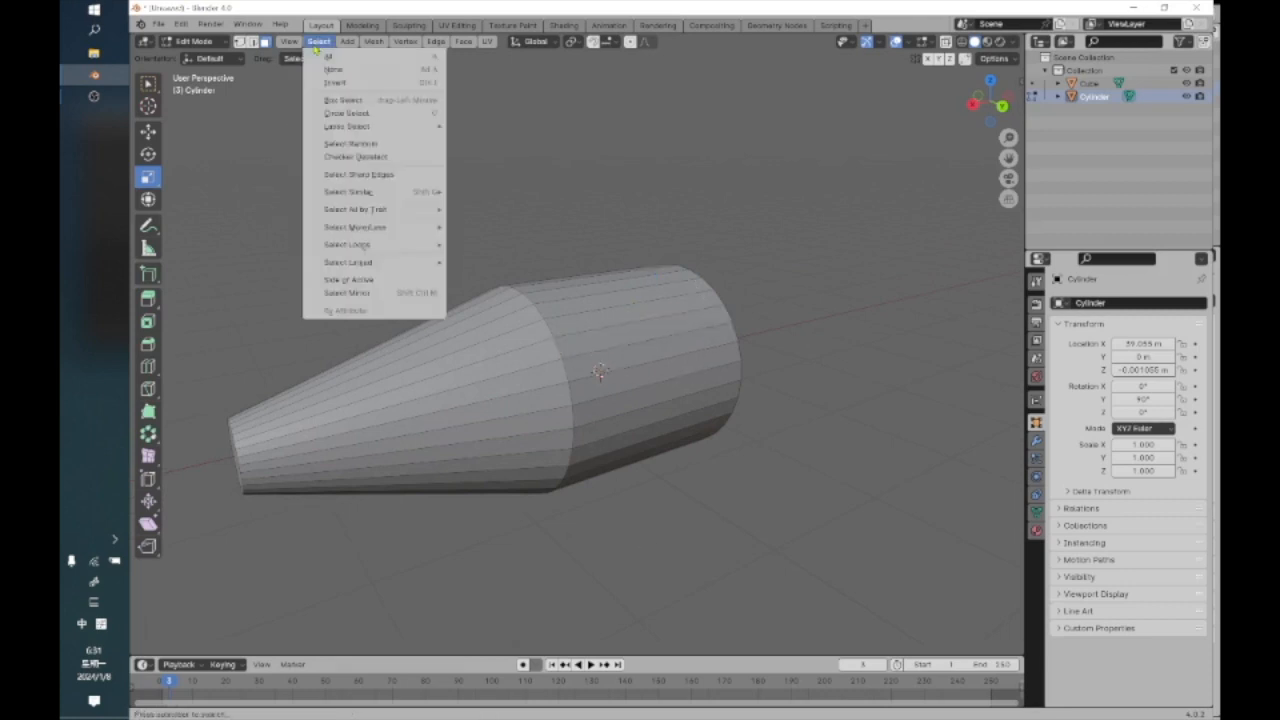
In edge selection, select the edge loop between the cylinder and the taper and move it about 1.4 m along X toward the tip
left_click(253, 41)
left_click(557, 333)
left_click(318, 41)
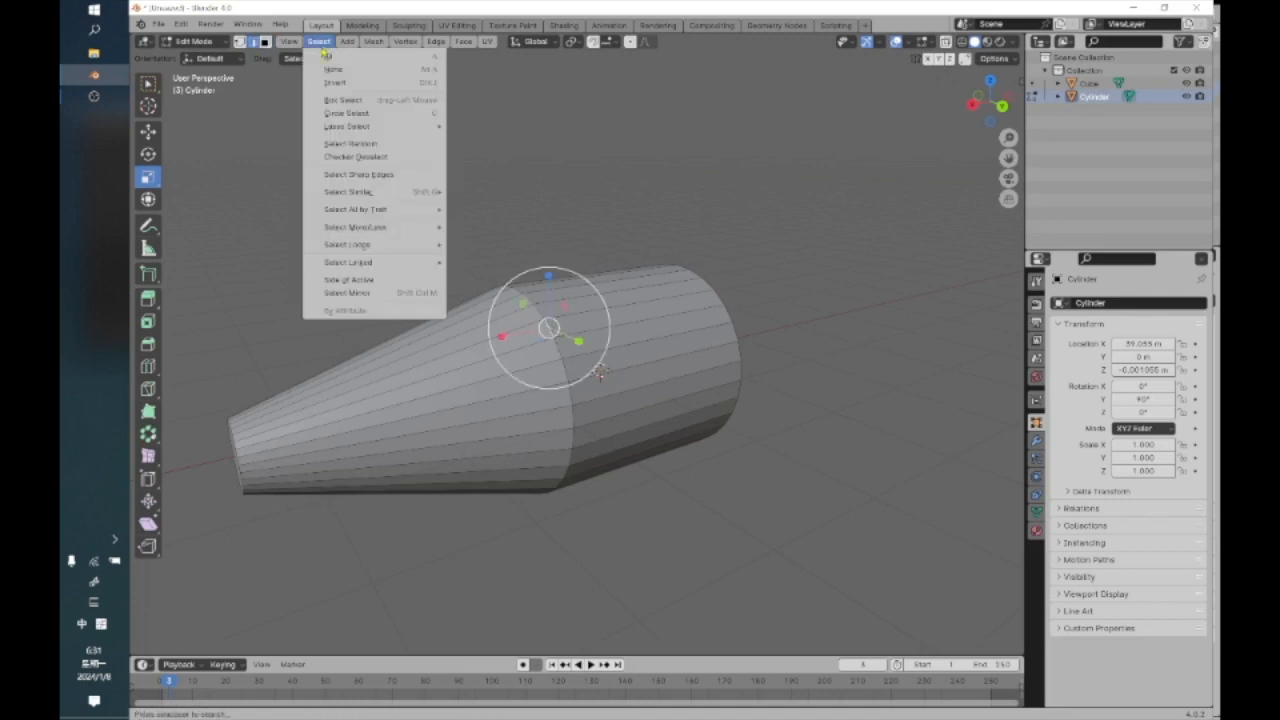
mouse_move(340, 210)
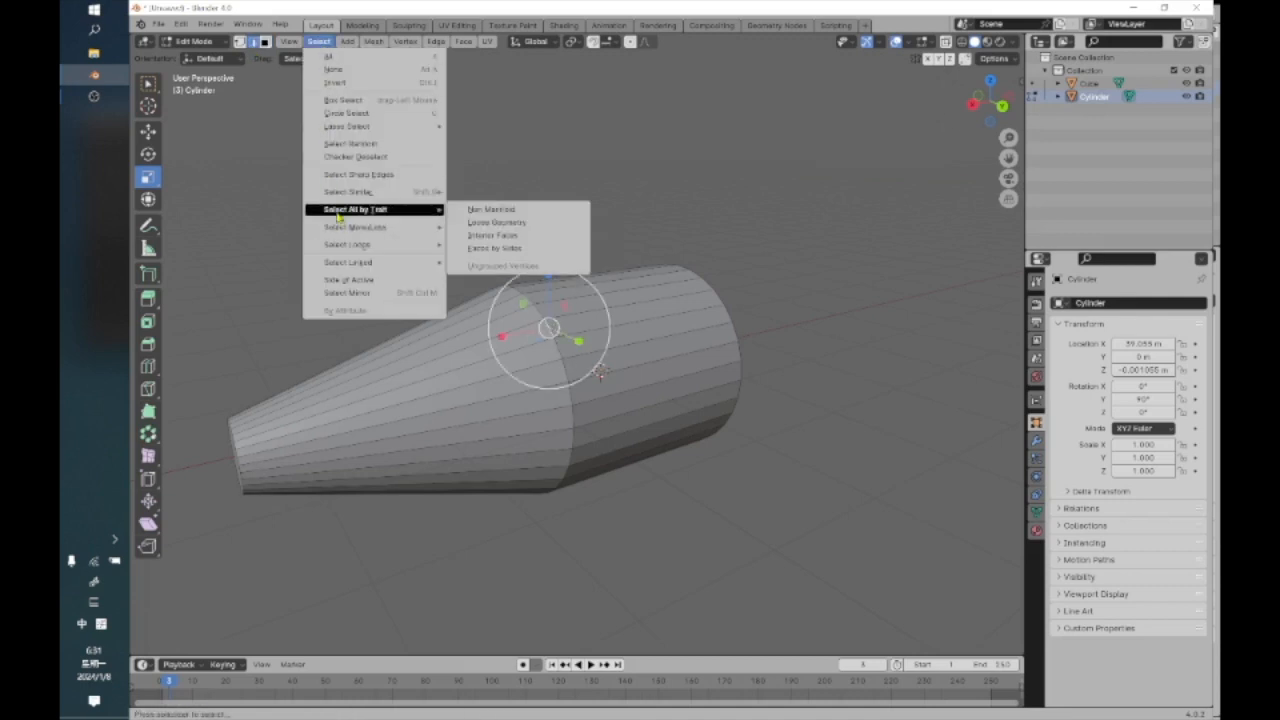
mouse_move(350, 245)
left_click(510, 243)
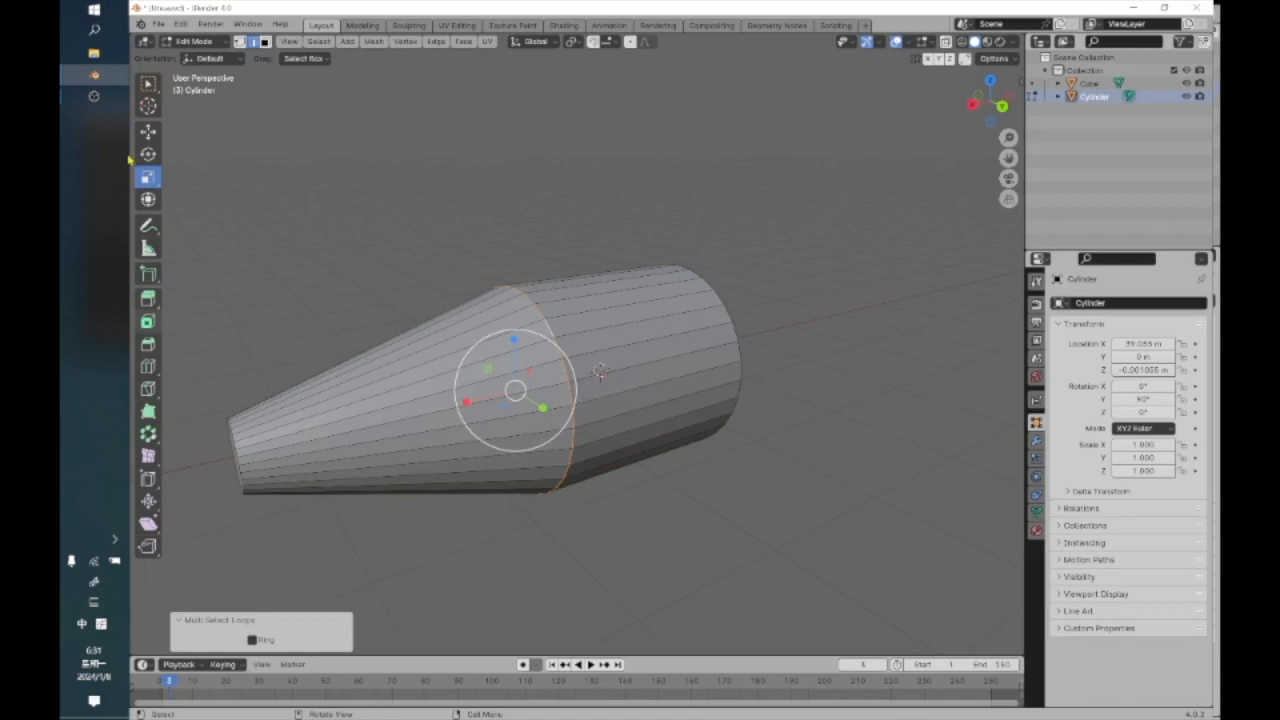
left_click(148, 131)
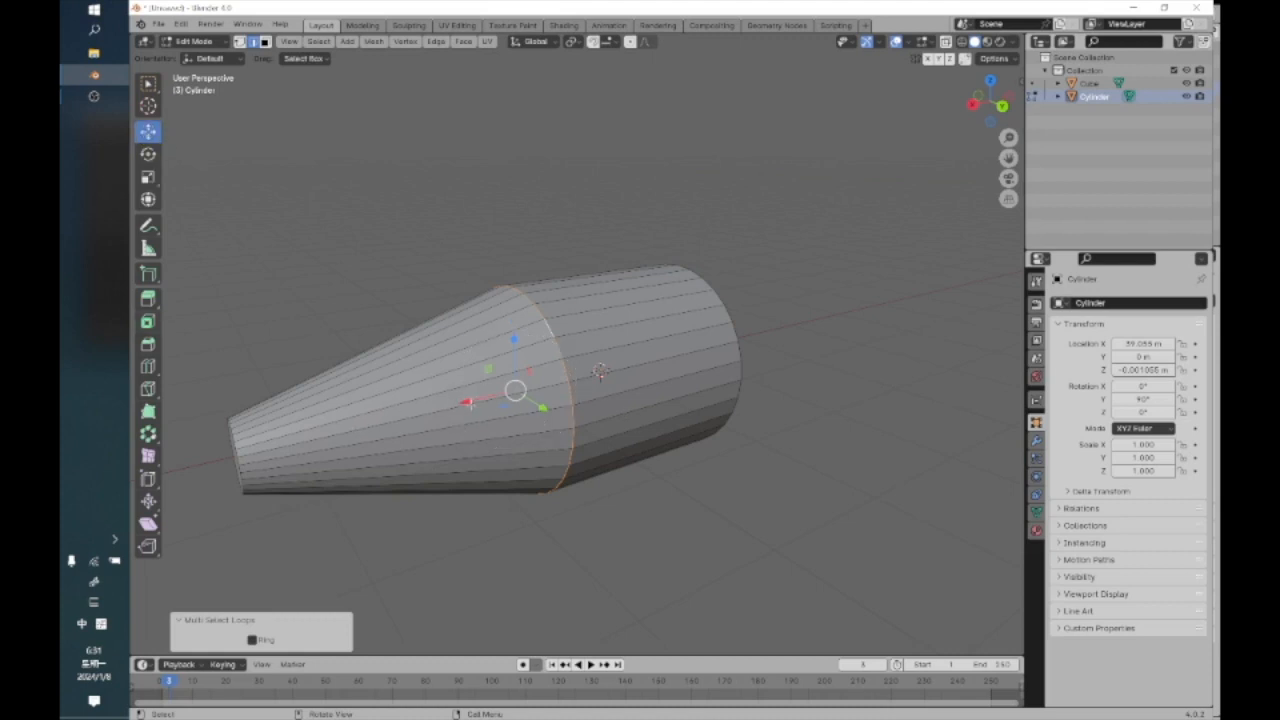
left_click_drag(468, 402, 303, 406)
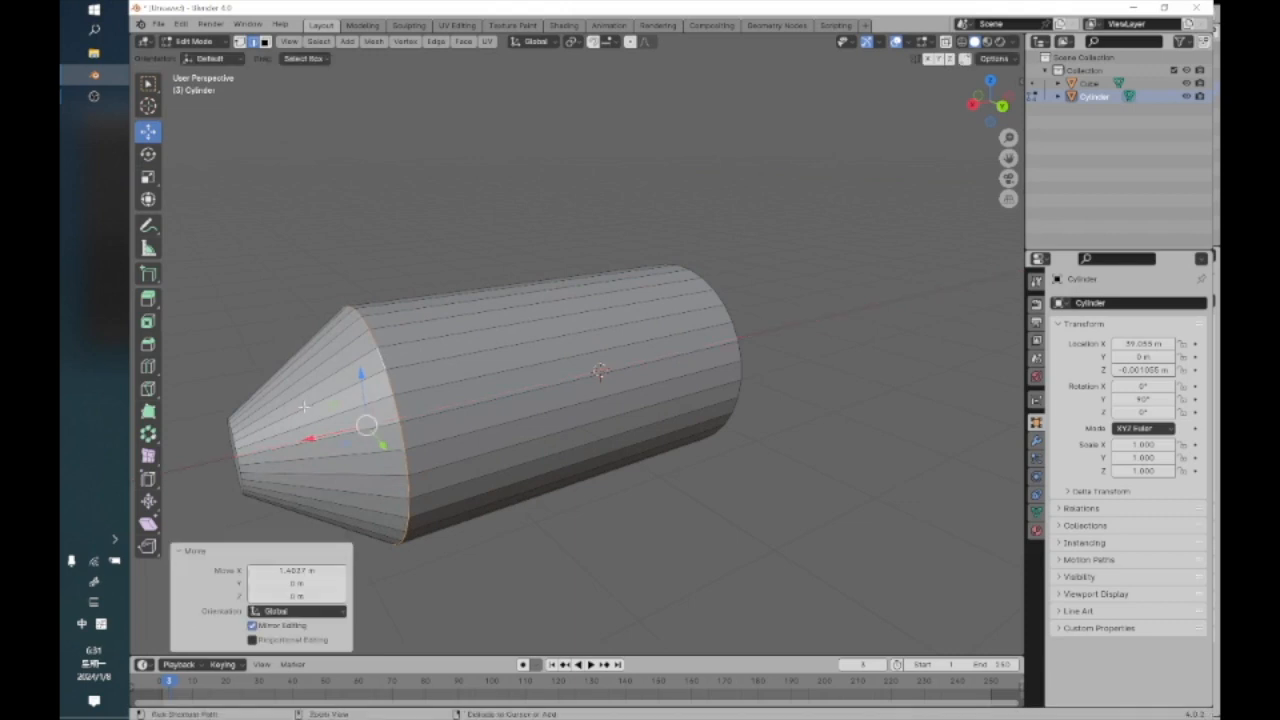
Undo the edge loop's move toward the tip, and select the whole edge loop between the cylinder body and the taper again
key("ctrl+z")
key("ctrl+z")
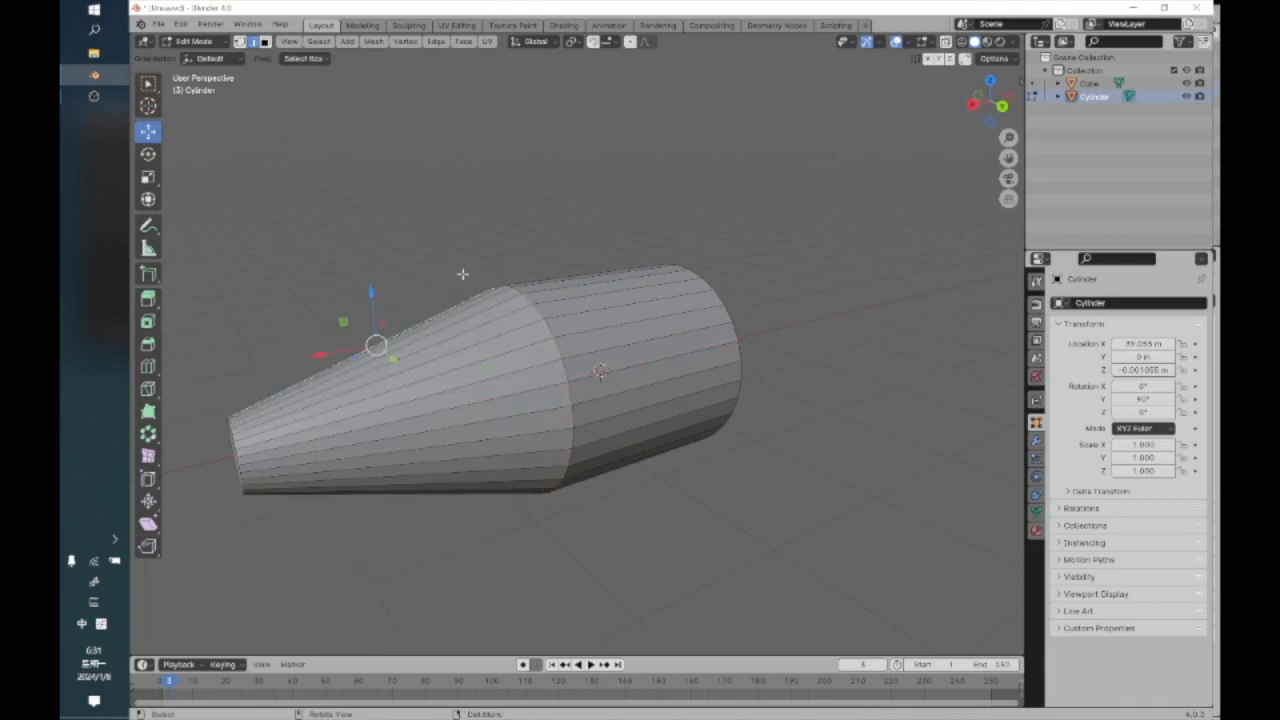
left_click(550, 327)
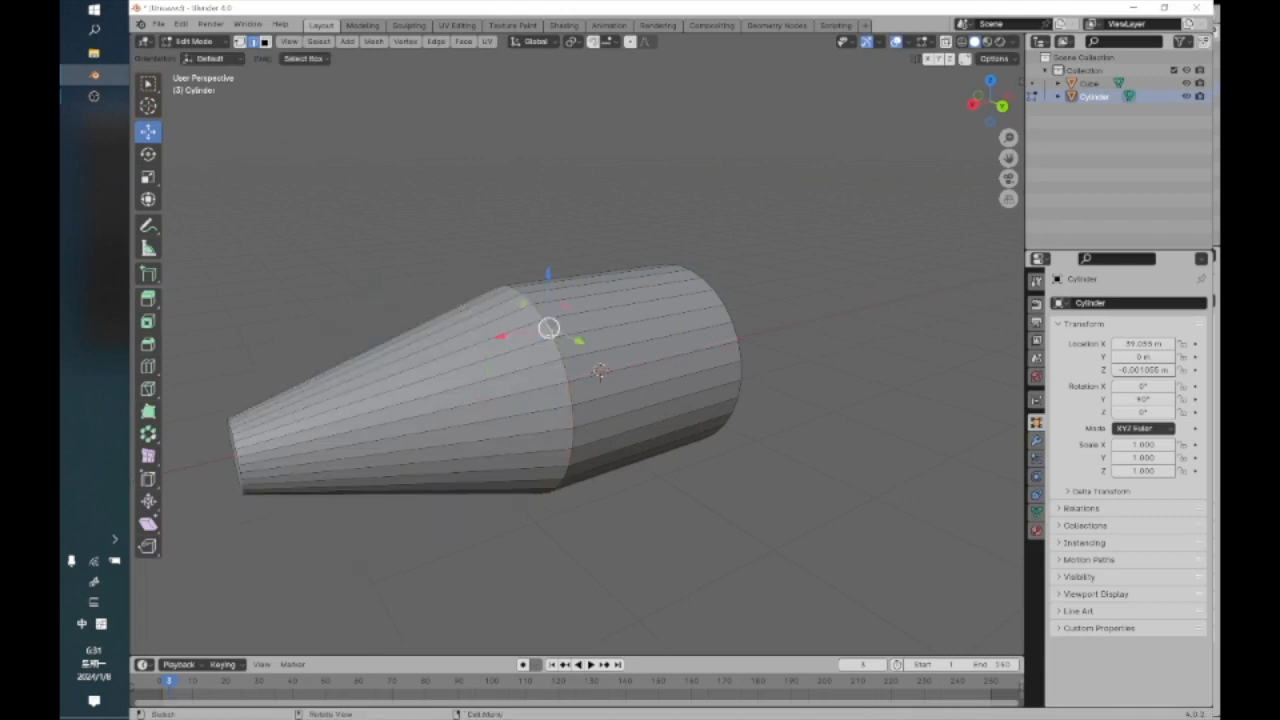
left_click(319, 42)
mouse_move(356, 248)
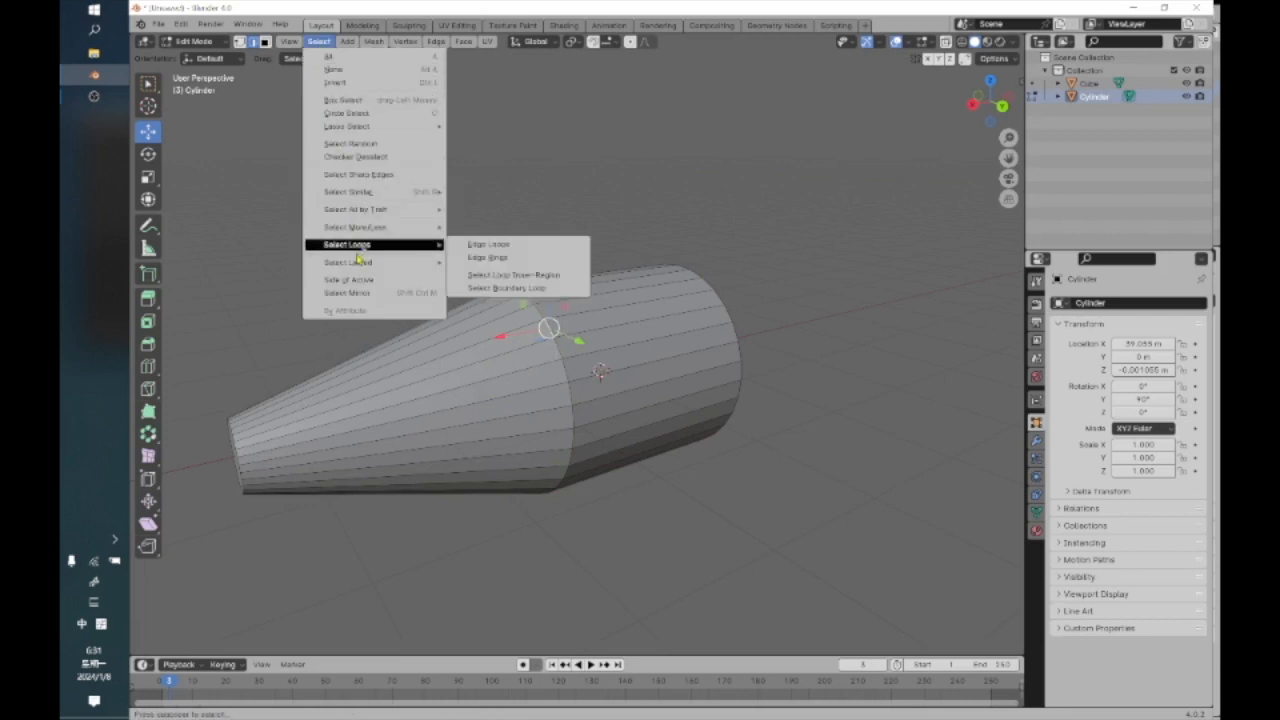
left_click(503, 246)
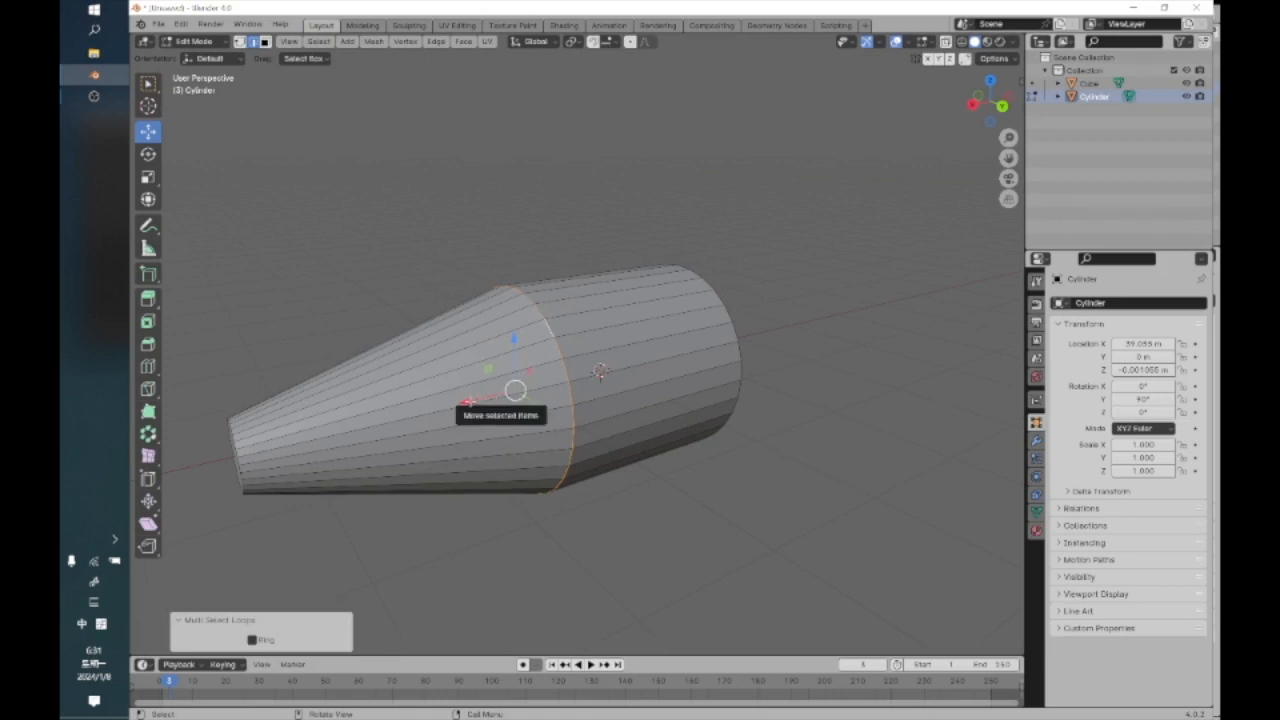
Try sliding the selected edge loop toward the tip with Edge Slide by a factor of about 0.55, undo the slide and clear the selection
left_click(148, 478)
left_click_drag(452, 404, 307, 437)
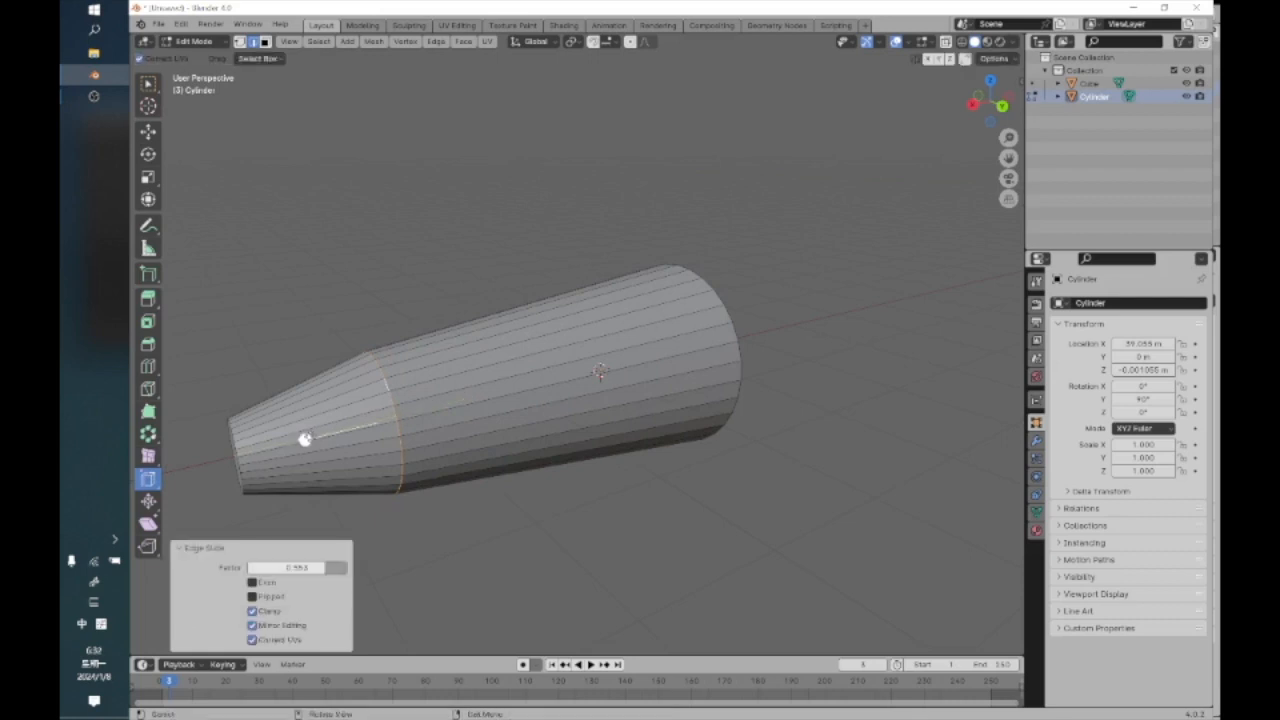
key("ctrl+z")
key("alt+a")
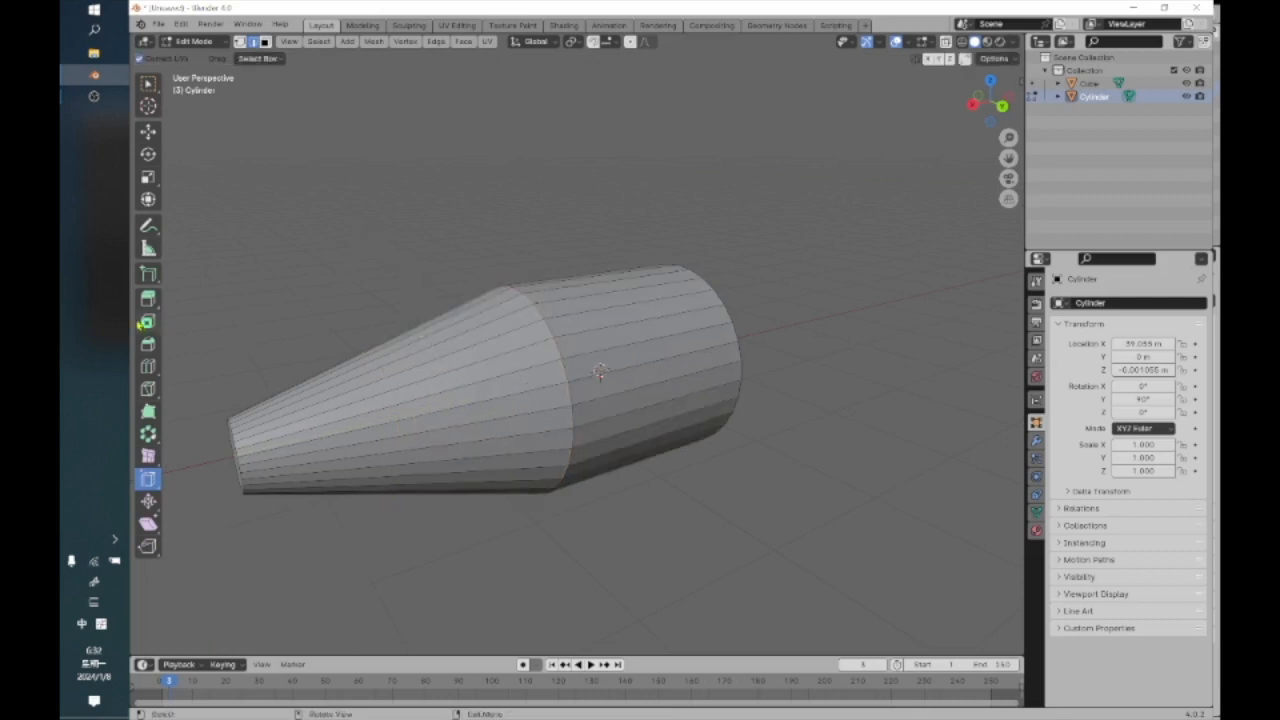
Add one loop cut around the middle of the taper and slide it along the taper close to the cylinder body with Edge Slide
left_click(150, 367)
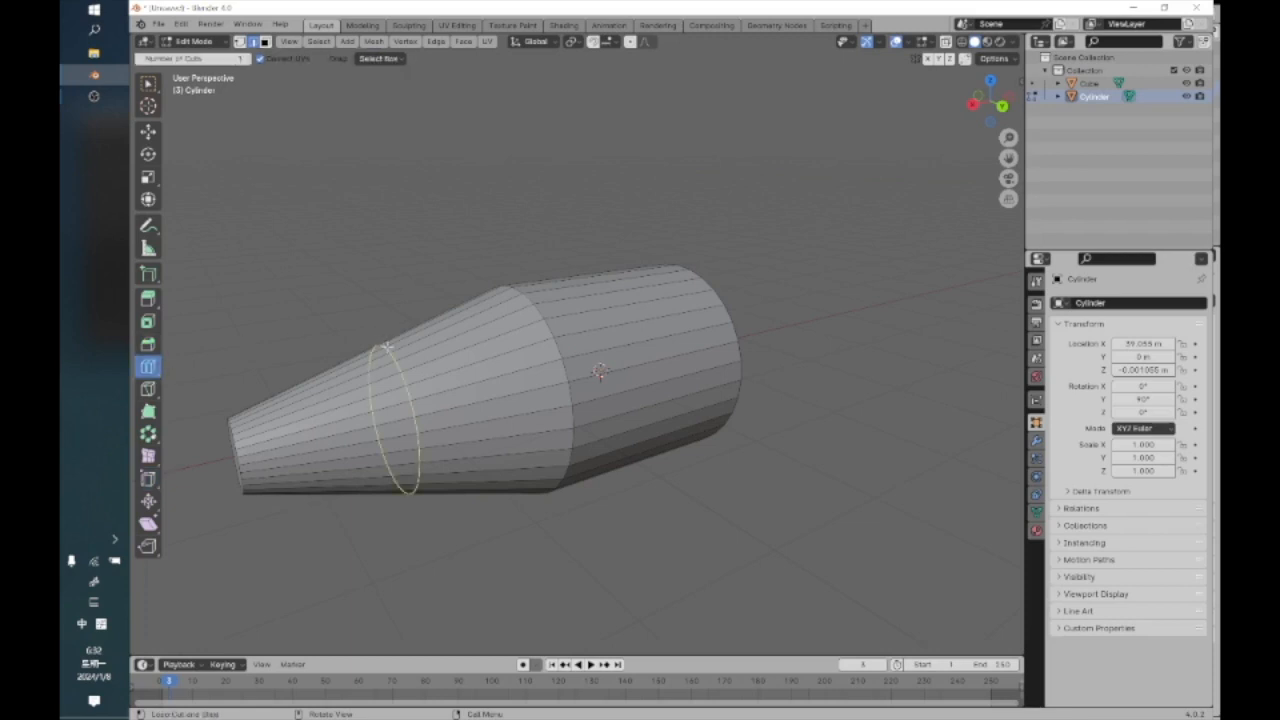
left_click(404, 360)
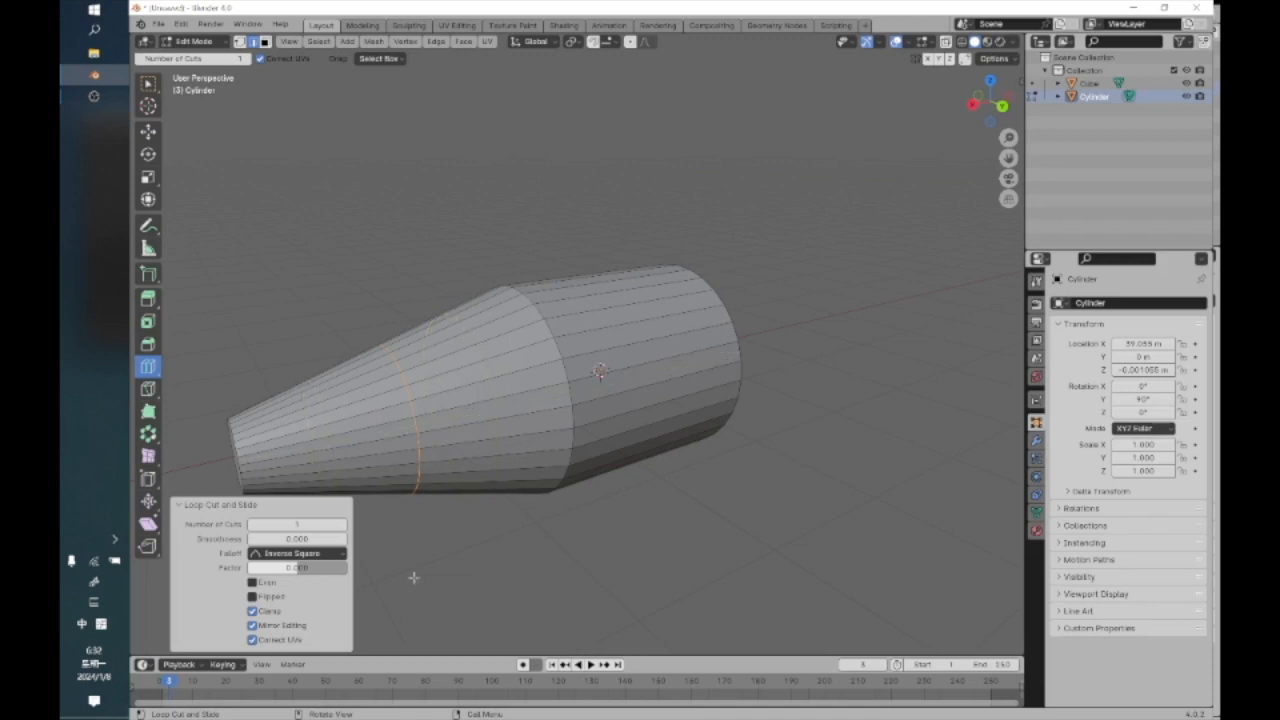
left_click(147, 480)
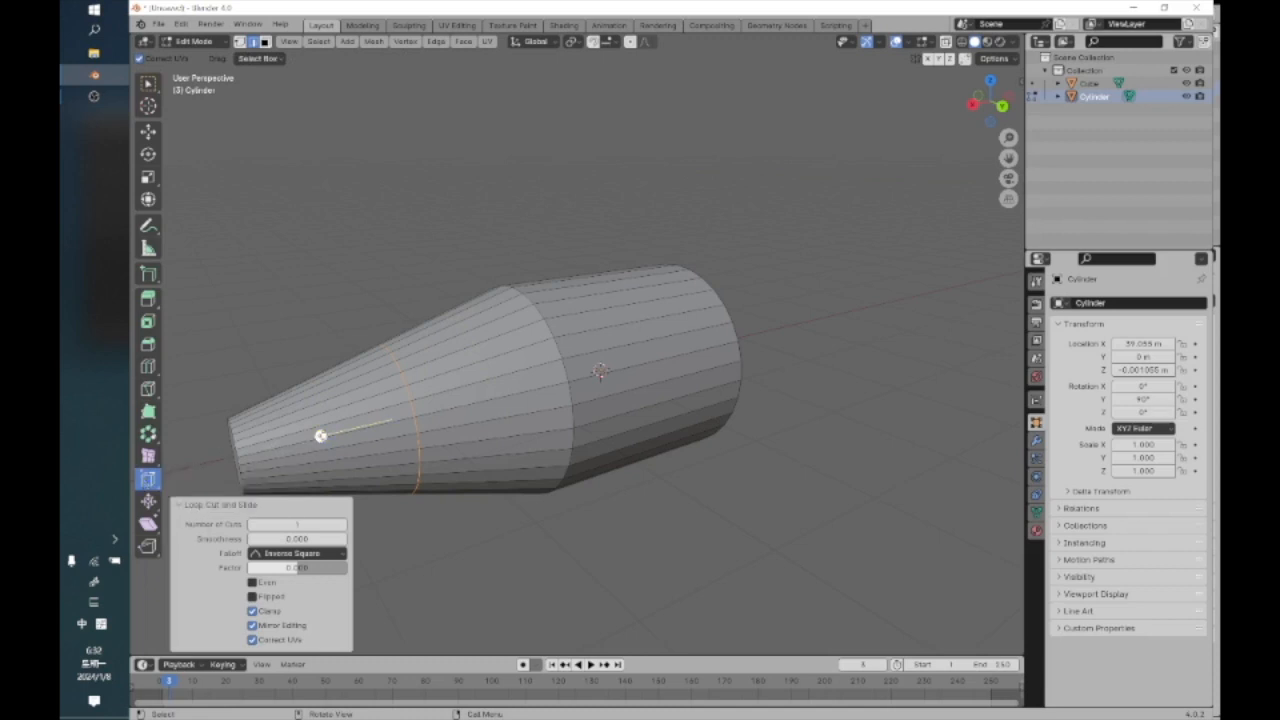
left_click_drag(321, 436, 205, 491)
mouse_move(321, 455)
left_mouse_down()
mouse_move(437, 423)
mouse_move(400, 418)
mouse_move(400, 432)
mouse_move(458, 401)
mouse_move(327, 446)
left_mouse_up()
left_click_drag(405, 419, 435, 444)
middle_click_drag(417, 517, 450, 513)
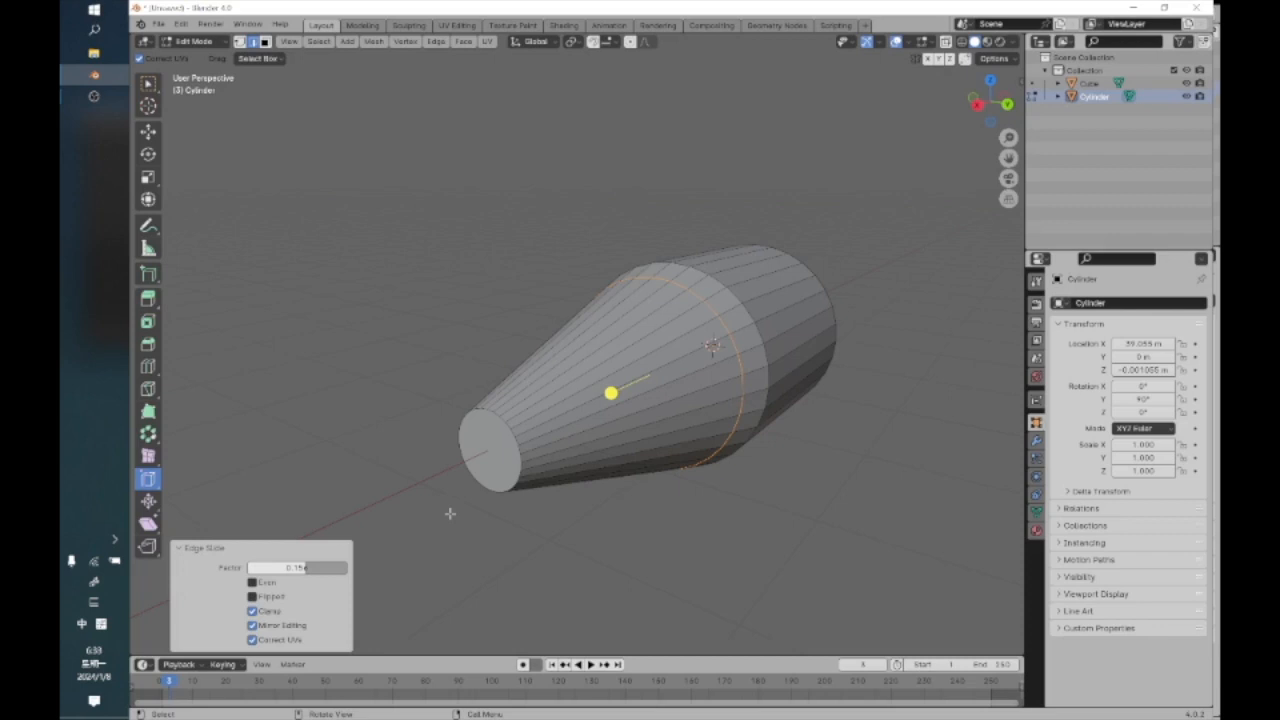
In vertex selection, select one vertex of the new loop and slide it along its taper edge toward the tip with Vertex Slide
left_click(420, 393)
middle_click_drag(586, 420, 610, 415)
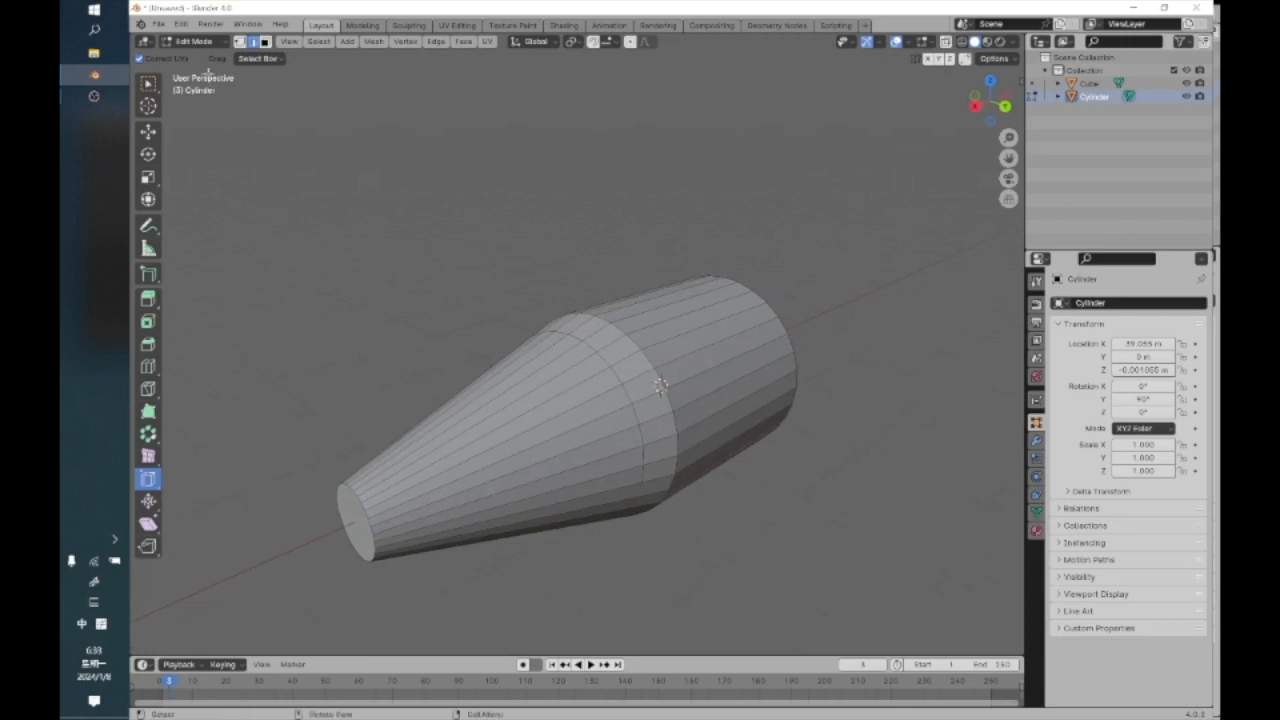
left_click(240, 41)
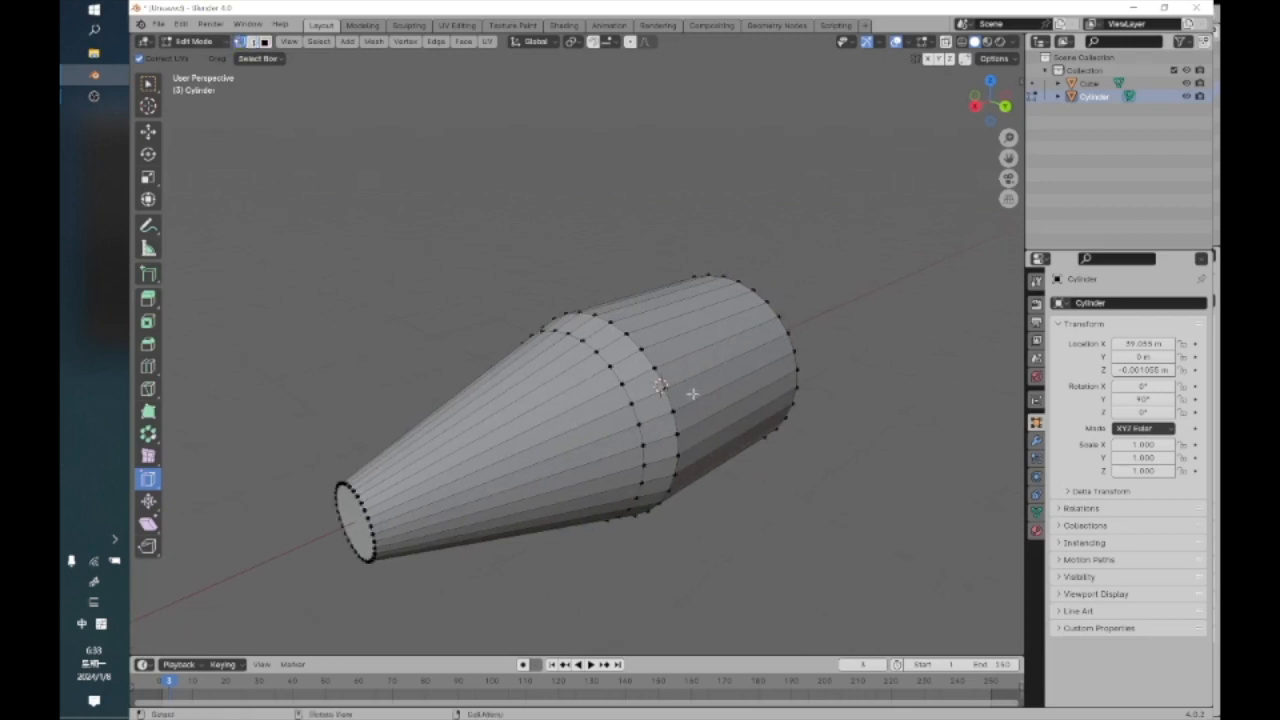
left_click(620, 384)
left_click_drag(148, 479, 200, 505)
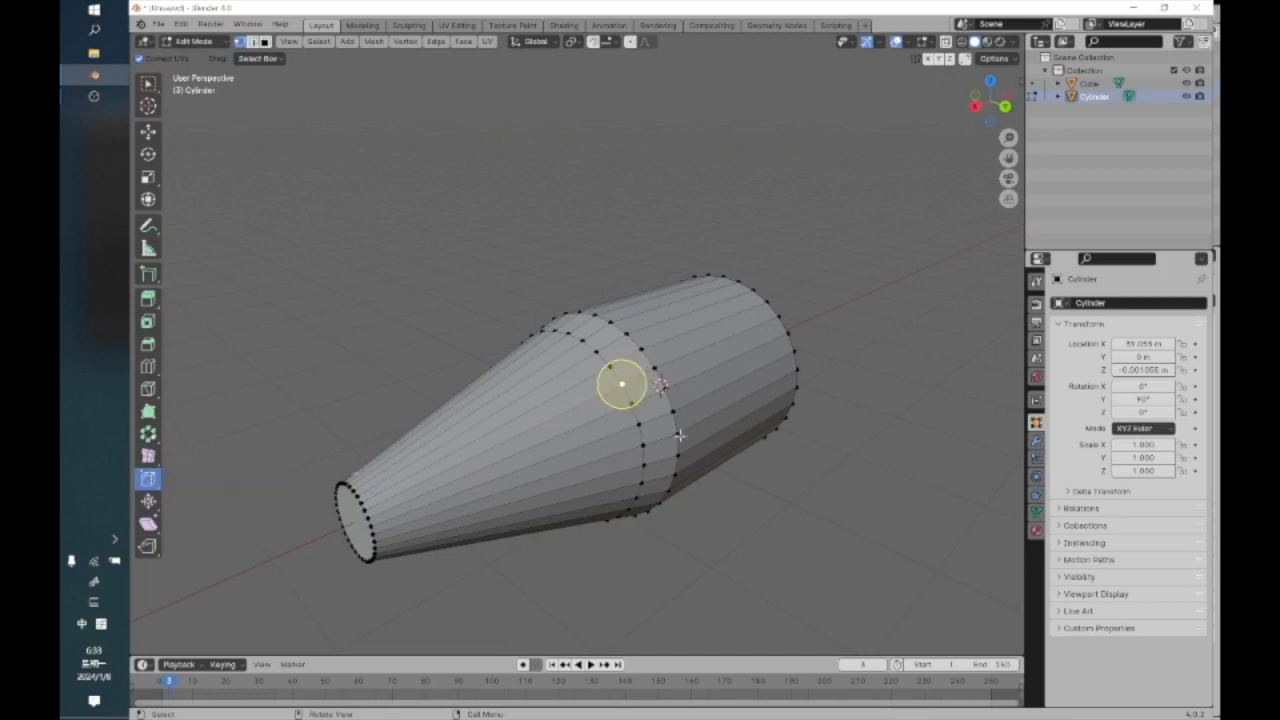
left_click_drag(621, 384, 465, 460)
middle_click_drag(465, 460, 456, 337)
scroll(456, 337, "up", 3)
left_click_drag(231, 323, 813, 385, "alt")
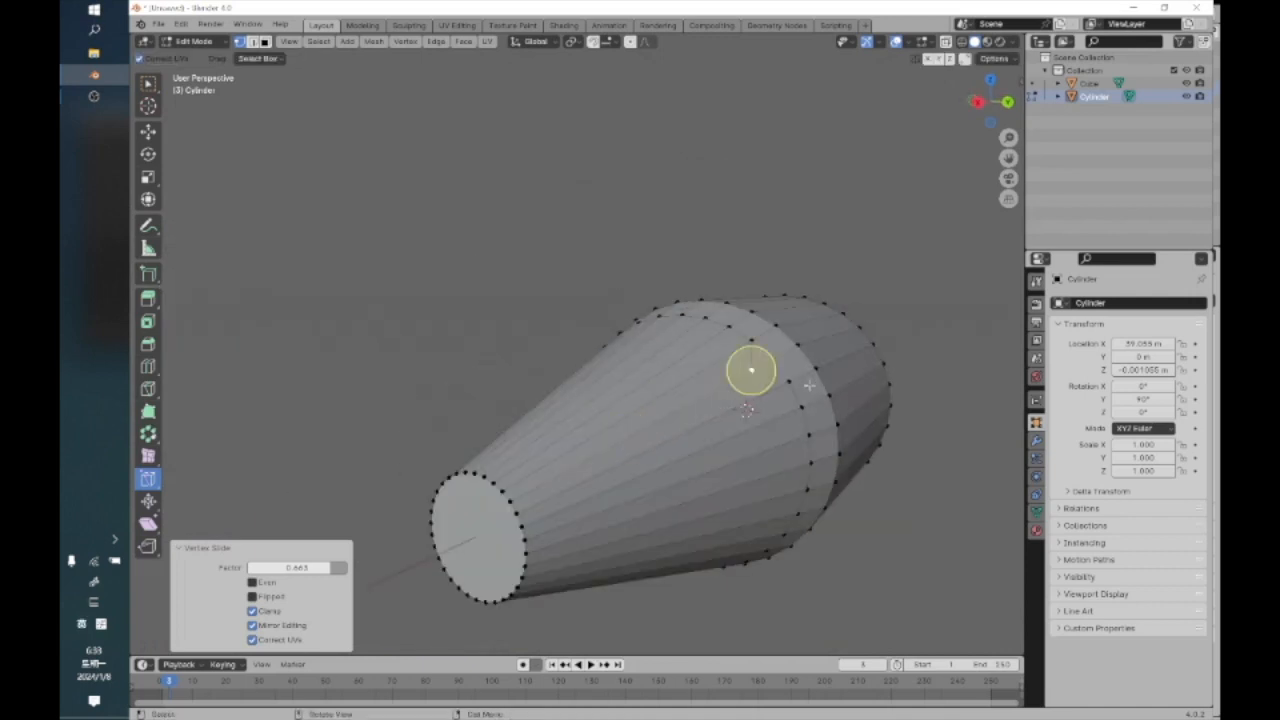
middle_click_drag(731, 494, 630, 408)
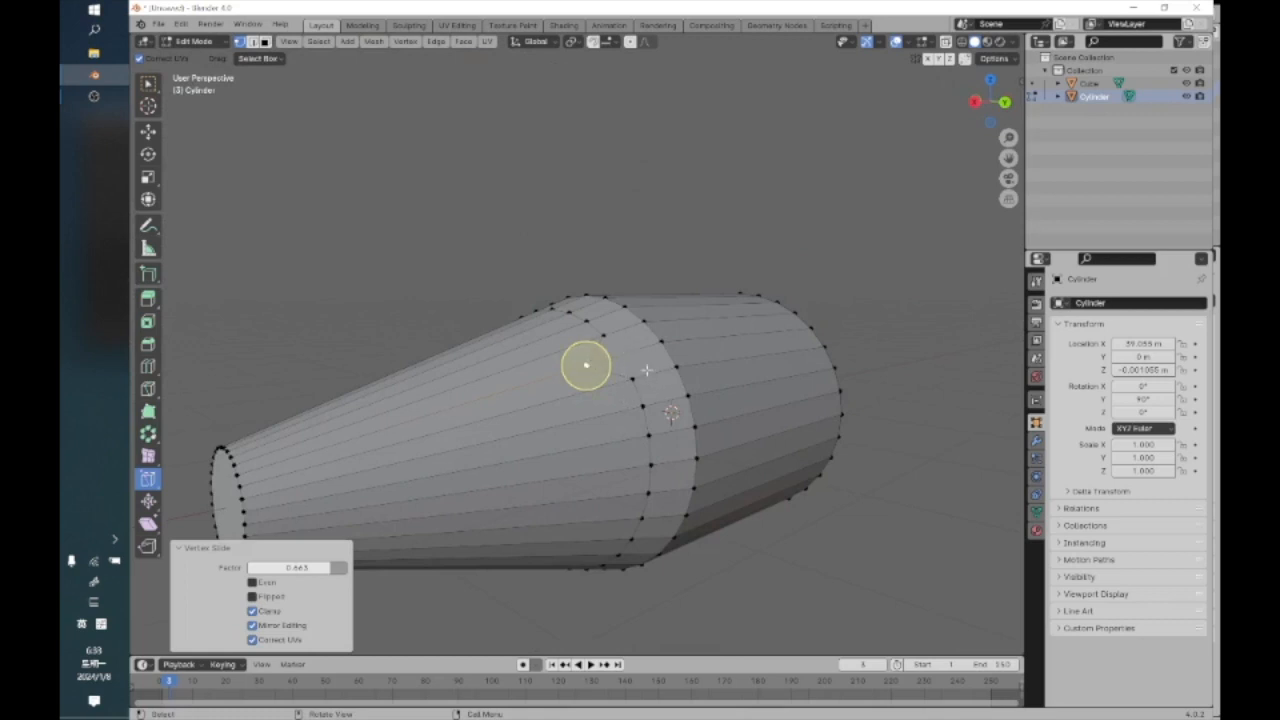
Slide the same vertex back and forth between the tip and the loop, and undo the vertex slides
left_click_drag(586, 368, 529, 397)
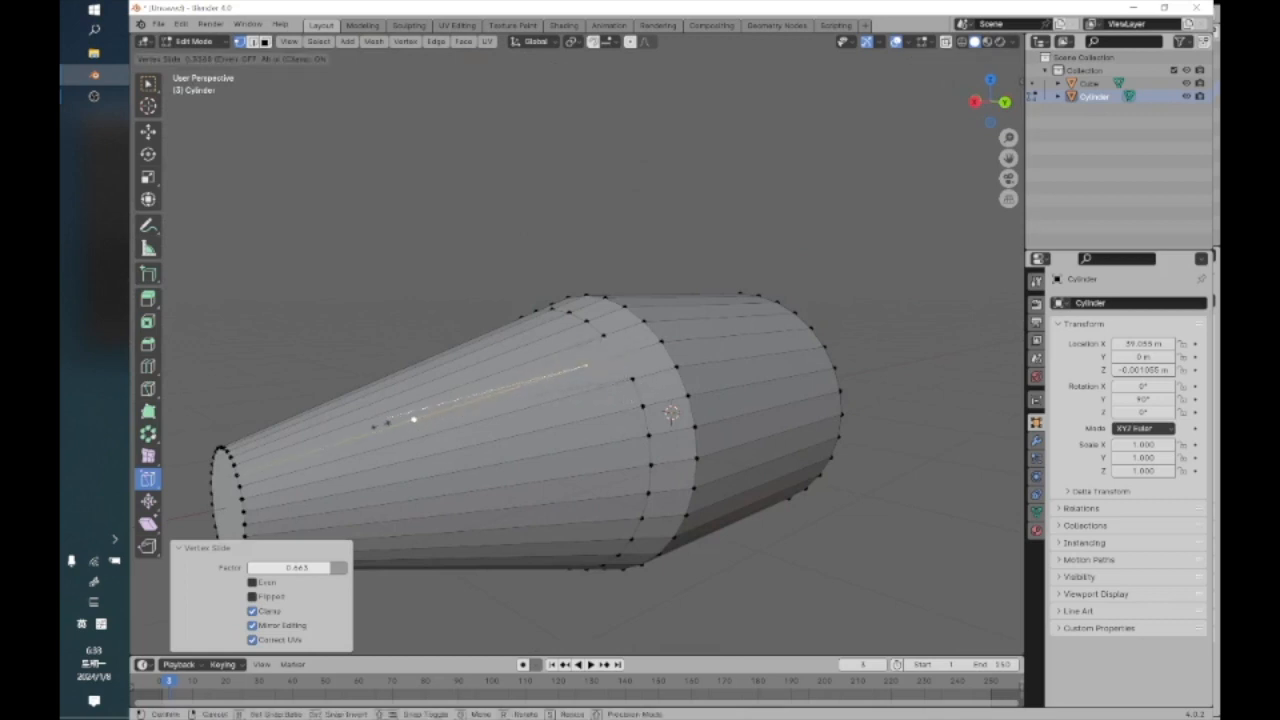
left_click_drag(299, 455, 512, 388)
left_click_drag(592, 369, 440, 385)
left_click_drag(357, 423, 603, 337)
left_click(603, 337)
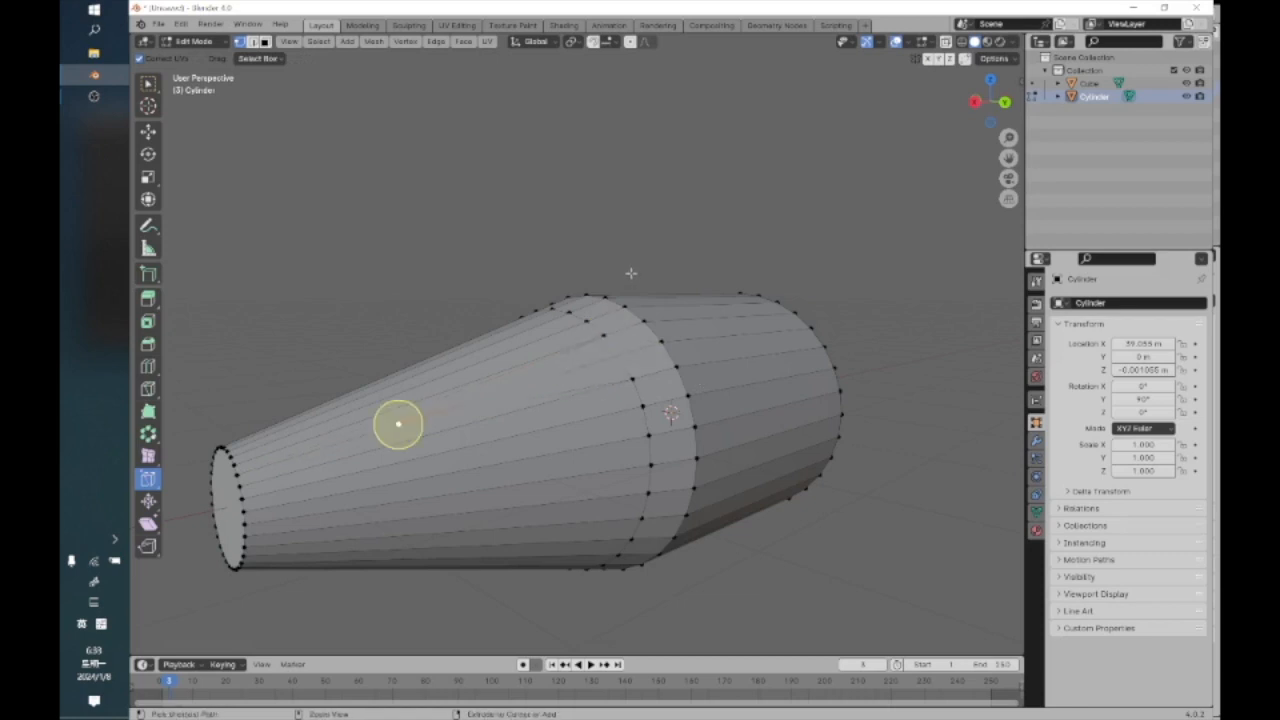
scroll(606, 351, "down", 2)
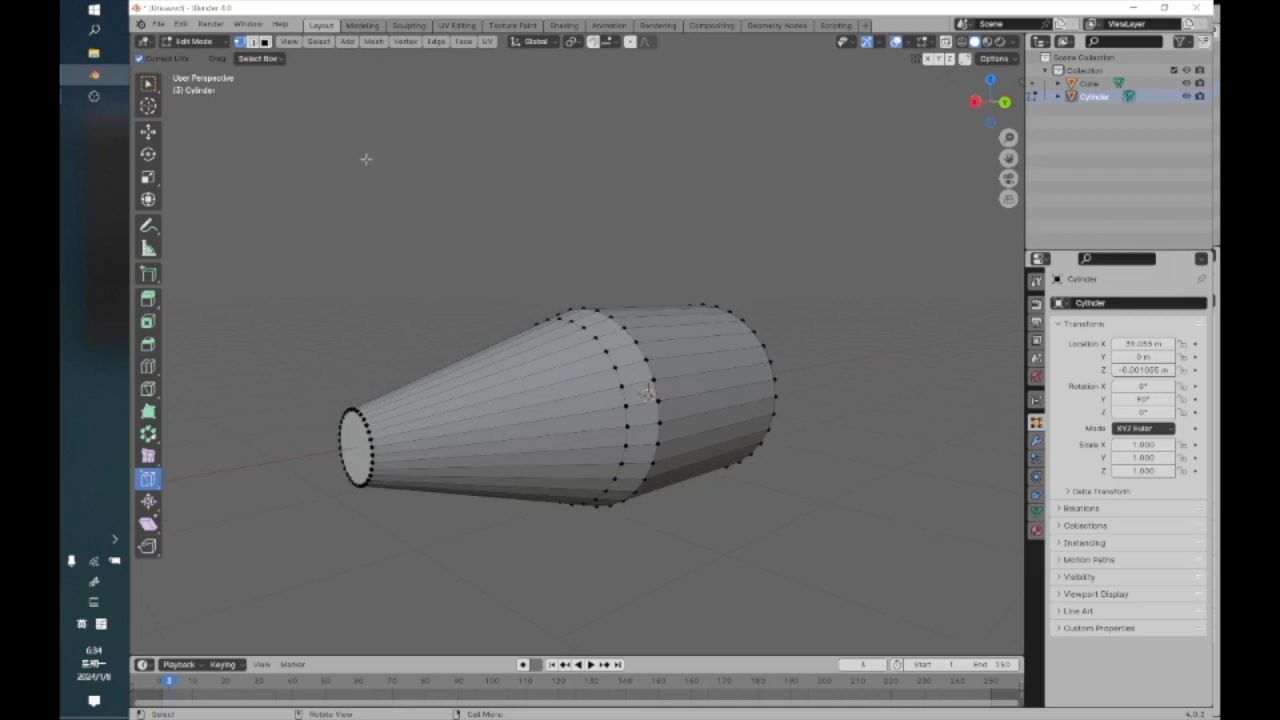
Activate Shrink/Fatten in edge selection and select the whole edge loop on the taper next to the cylinder body
key("2")
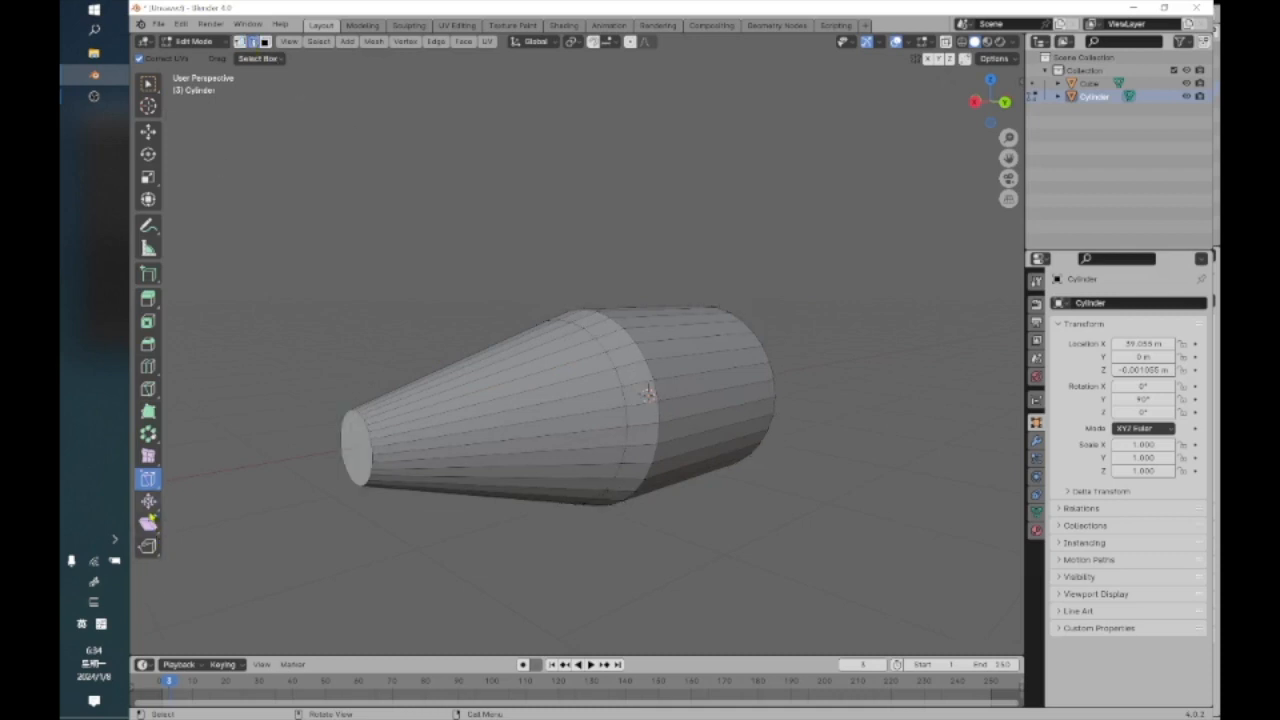
left_click(148, 501)
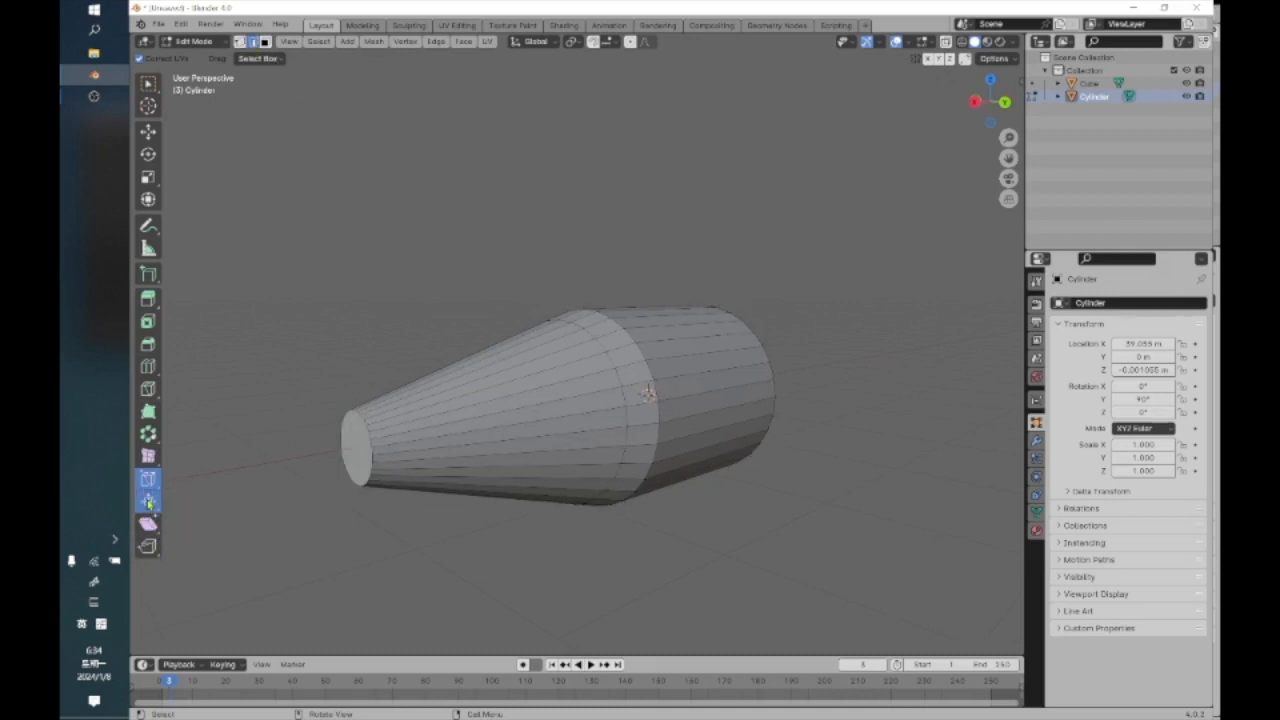
left_click(610, 356)
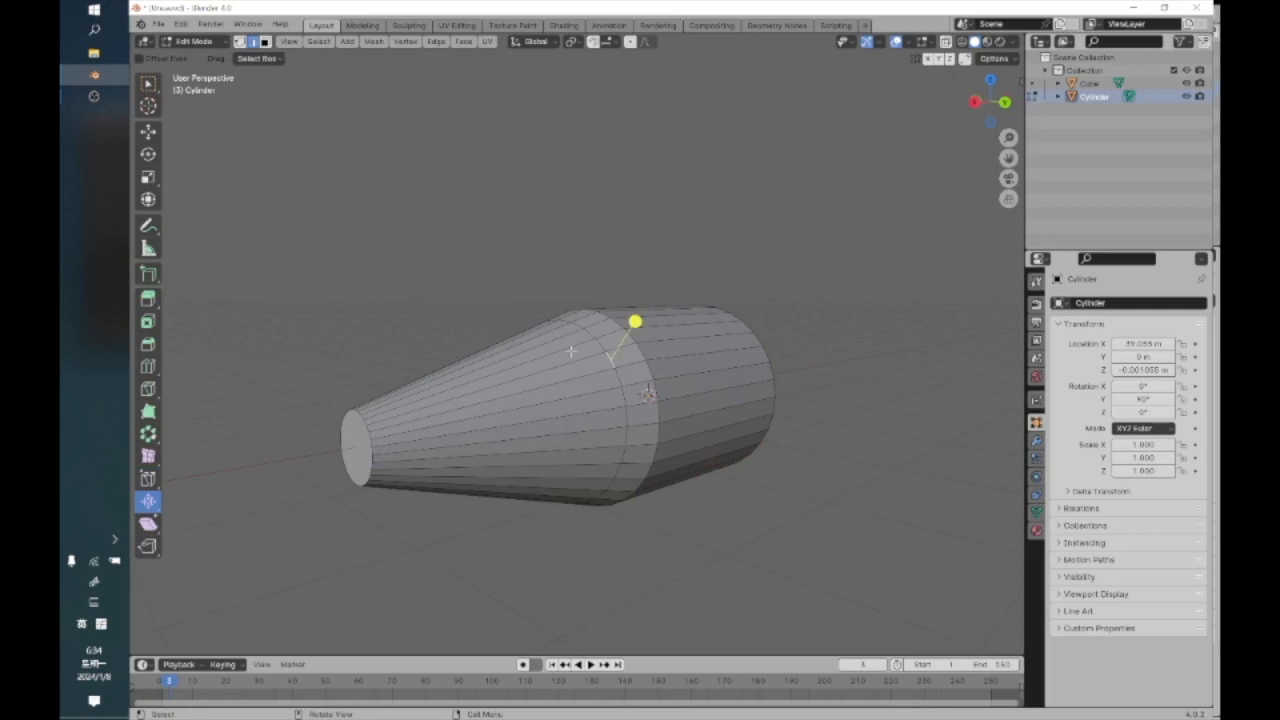
left_click(319, 41)
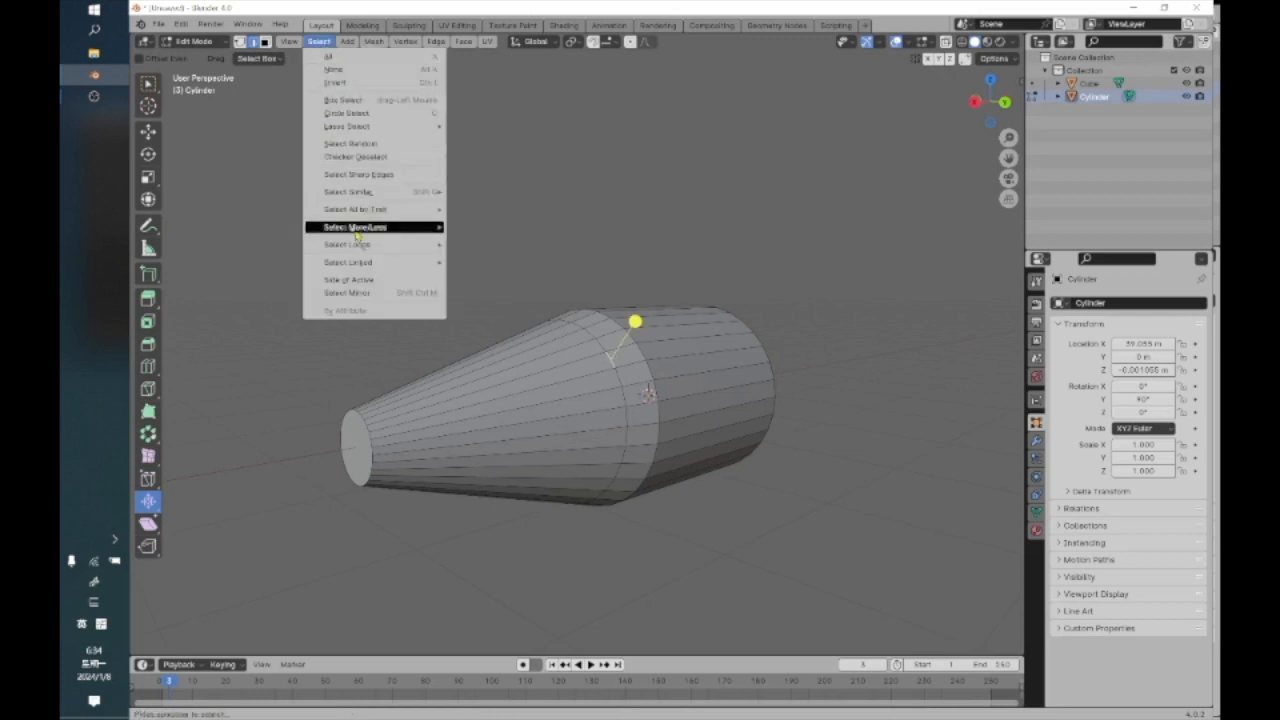
left_click(319, 41)
mouse_move(338, 244)
left_click(578, 244)
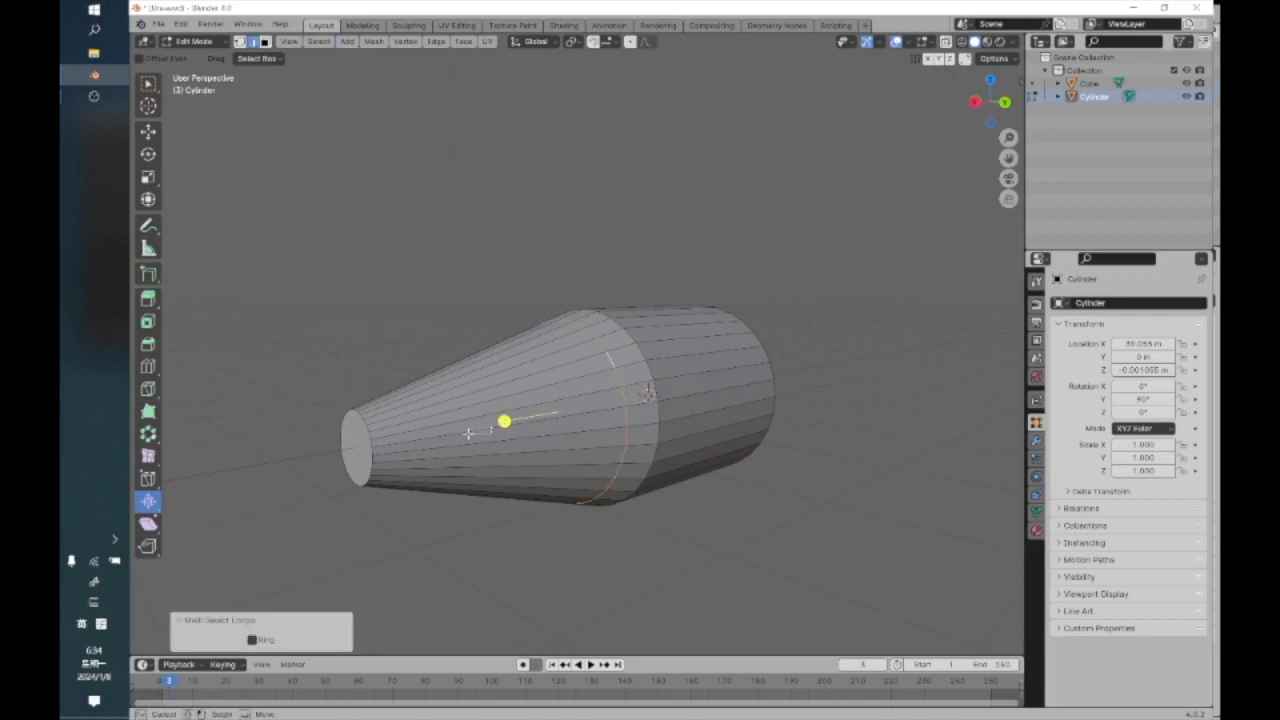
left_click(494, 425, "alt")
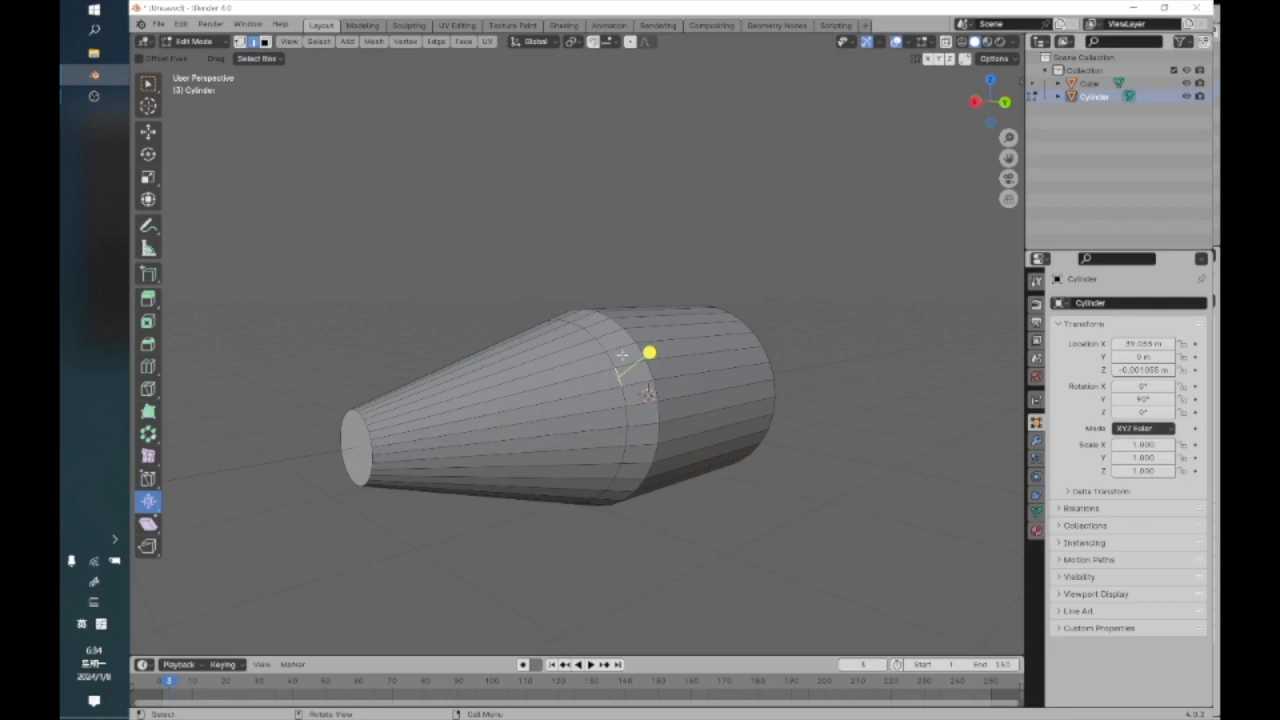
left_click(319, 41)
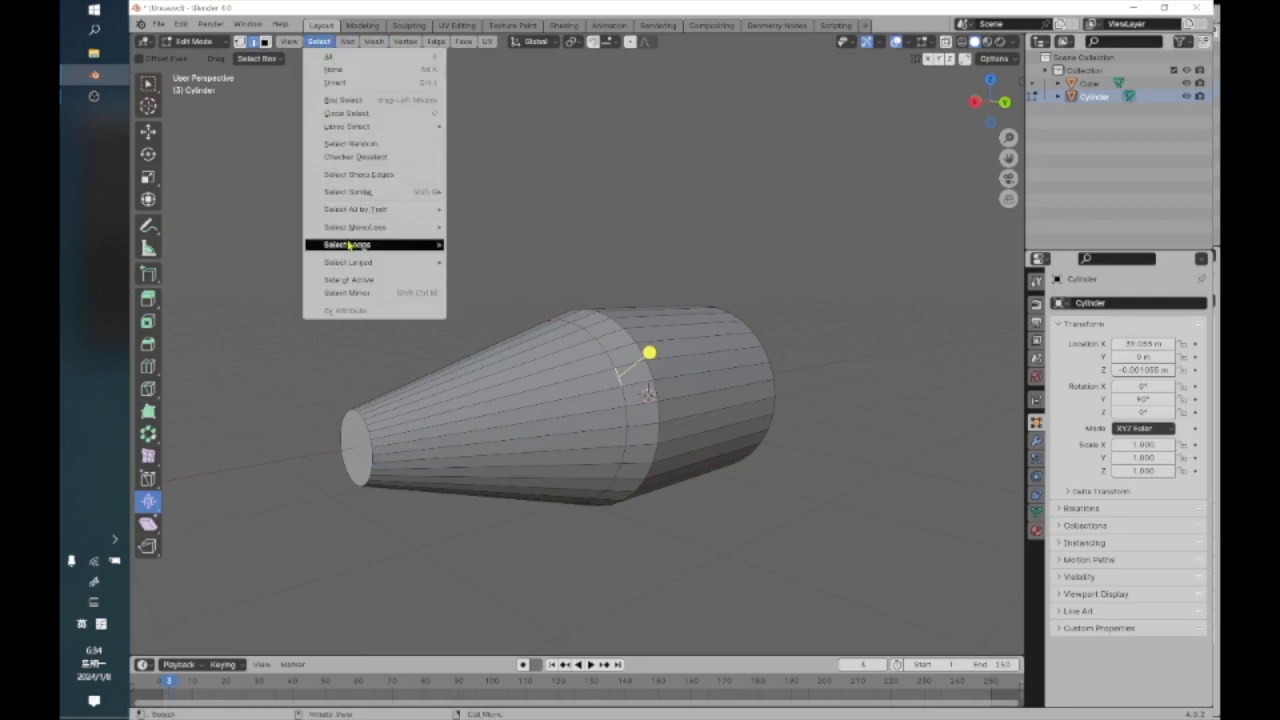
mouse_move(416, 245)
left_click(476, 246)
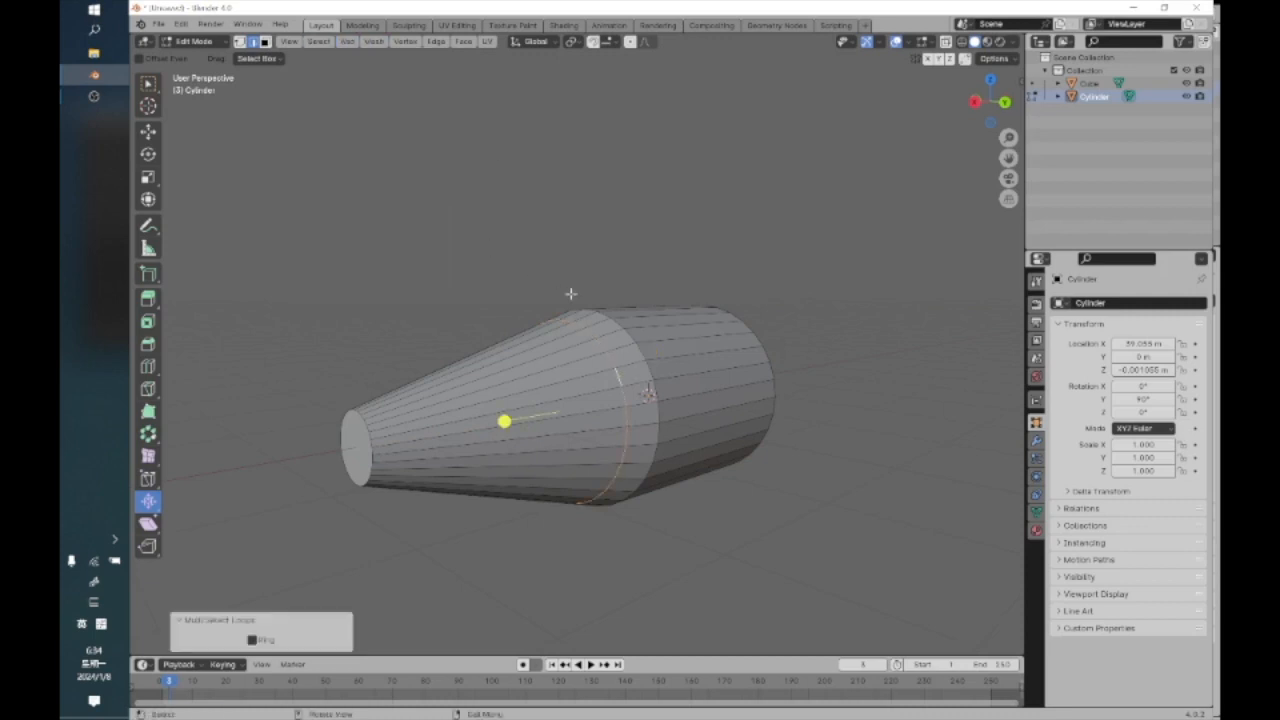
Shrink the selected edge loop inward with Shrink/Fatten, and fatten it back out to about the width of the cylinder body
key("alt+s")
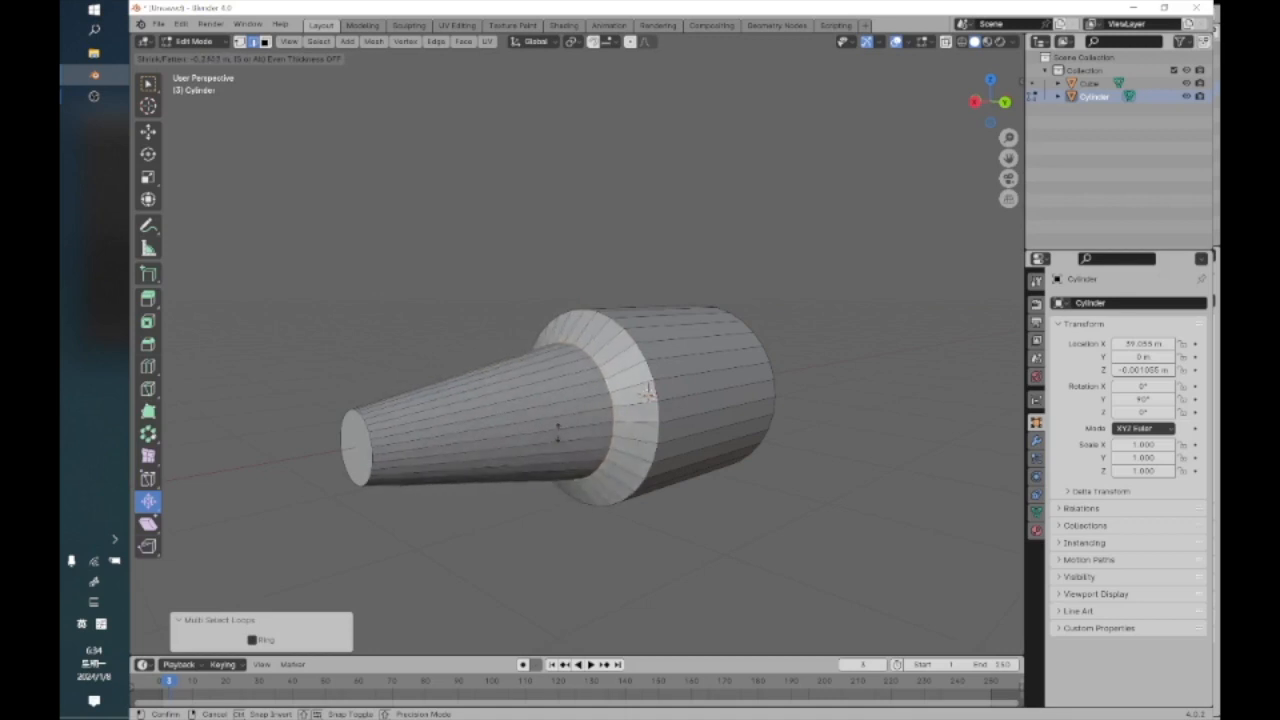
left_click(512, 420)
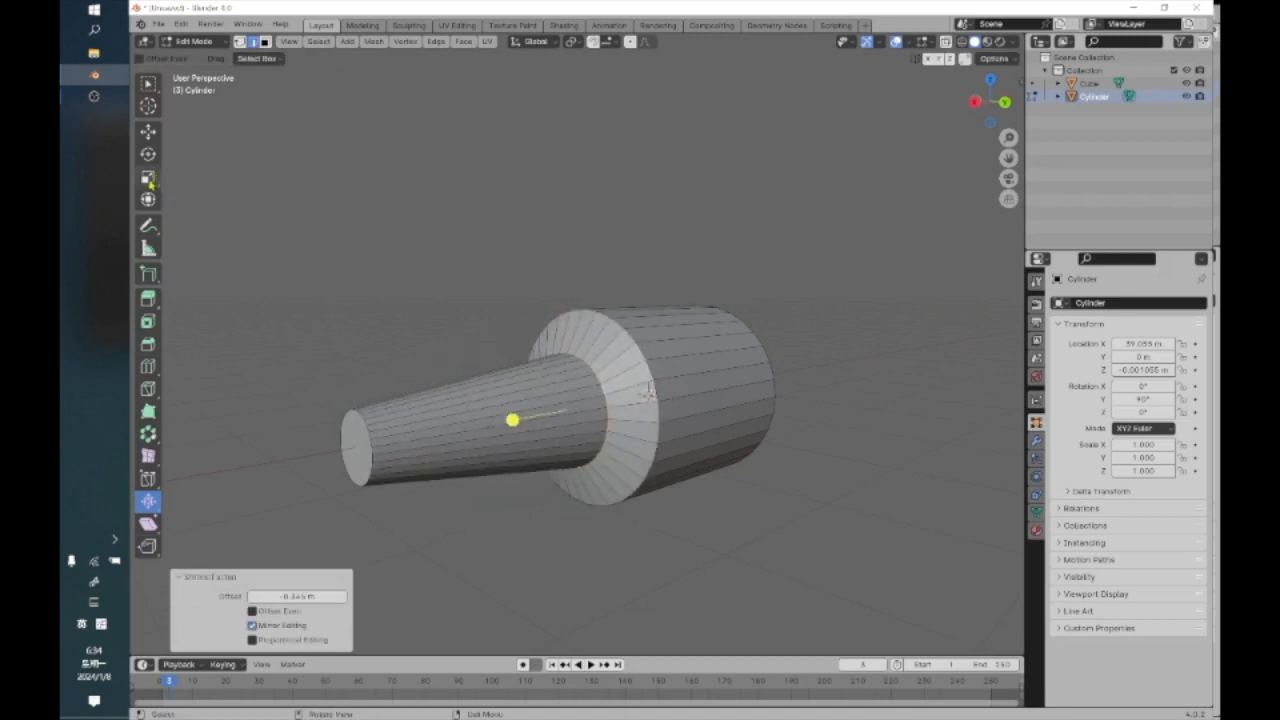
left_click_drag(512, 420, 673, 390)
Select the entire mesh and fatten it outward with Shrink/Fatten, repeating the operation to inflate it further
left_click(318, 41)
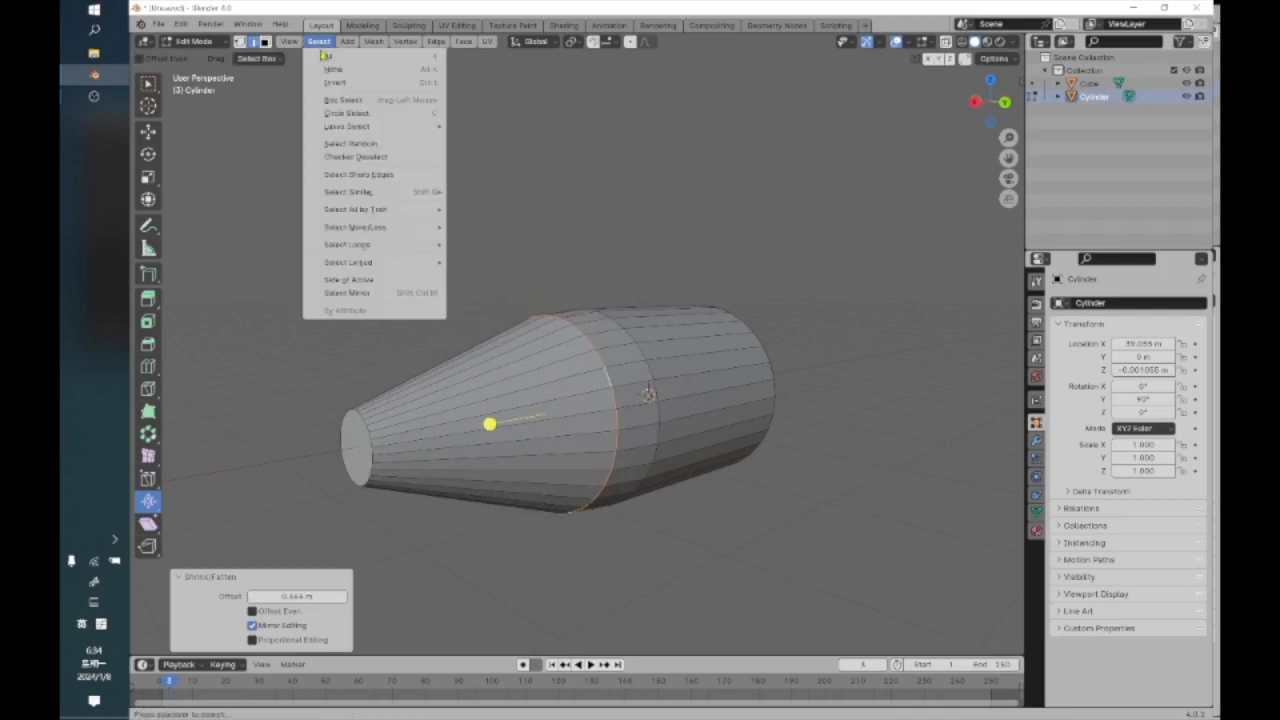
left_click(322, 55)
left_click_drag(508, 415, 608, 428)
middle_click_drag(608, 428, 436, 443)
middle_click_drag(283, 445, 508, 371, "shift")
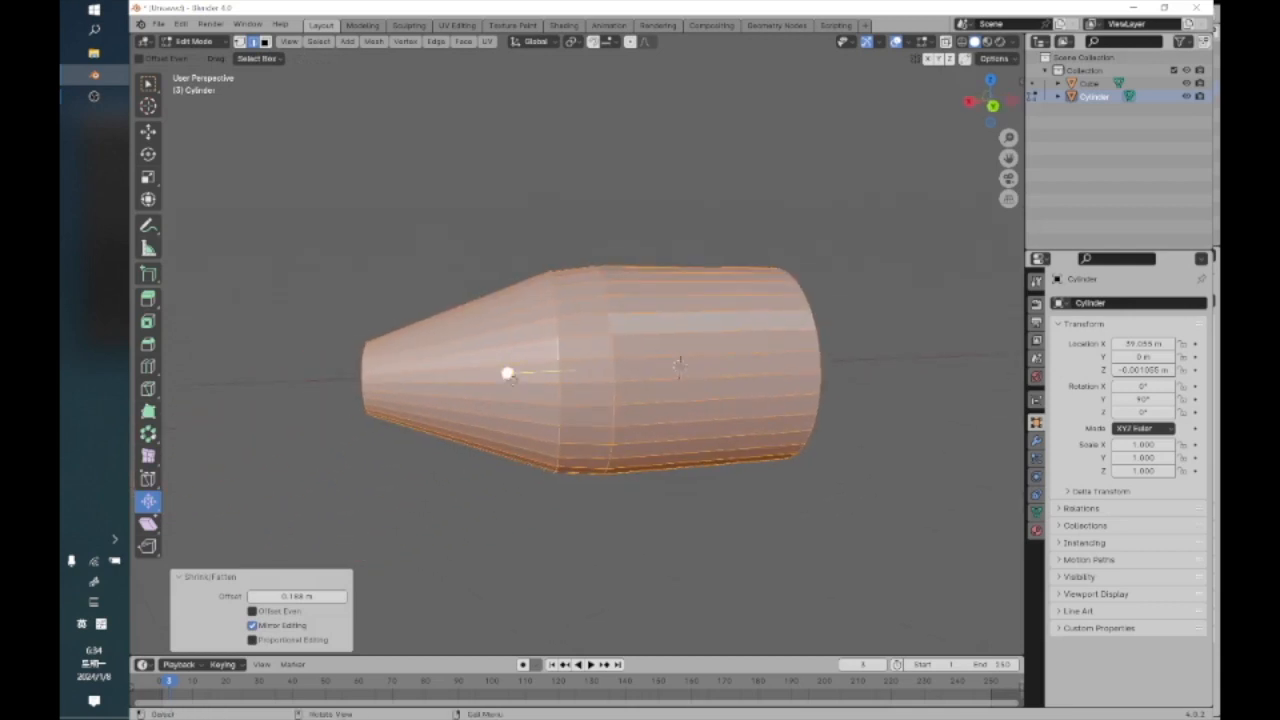
key("alt+s")
mouse_move(521, 375)
left_mouse_down()
mouse_move(505, 400)
mouse_move(563, 429)
mouse_move(530, 392)
mouse_move(543, 368)
mouse_move(506, 371)
left_mouse_up()
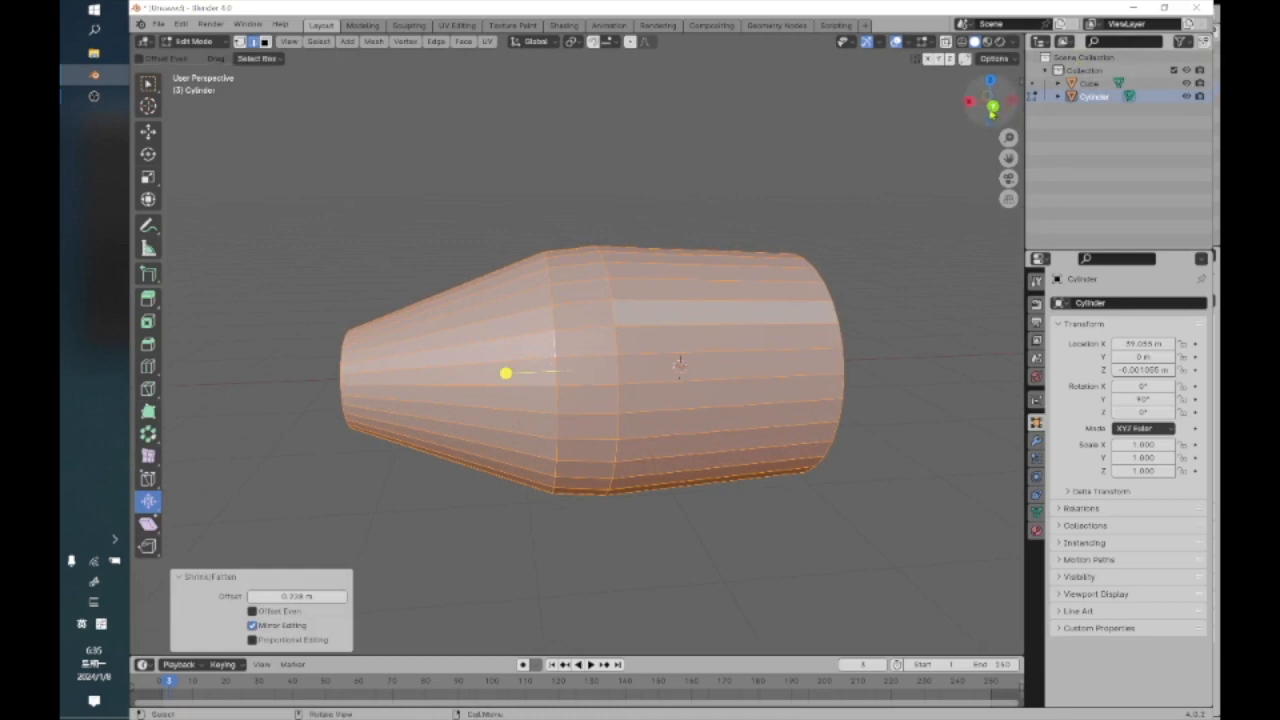
In the back orthographic view, fatten the whole mesh further and shrink it partly back inward with Shrink/Fatten
left_click(990, 106)
left_click_drag(480, 313, 172, 294)
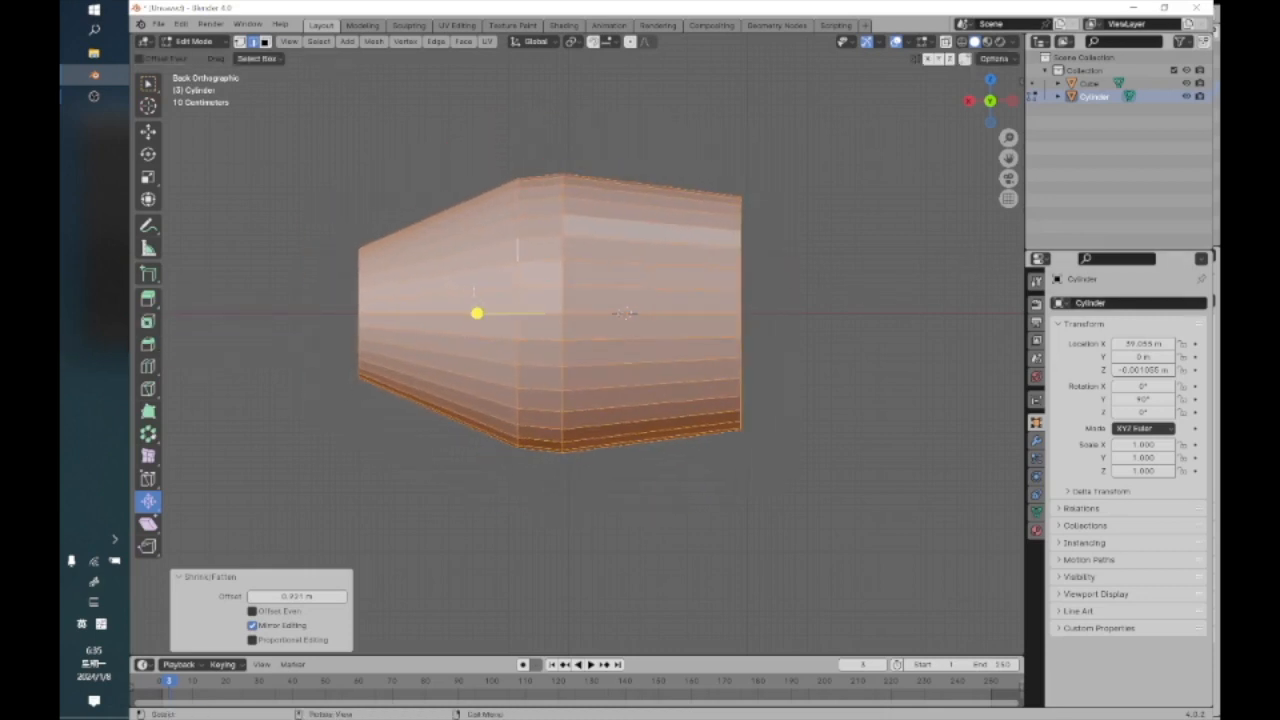
left_click_drag(476, 314, 743, 335)
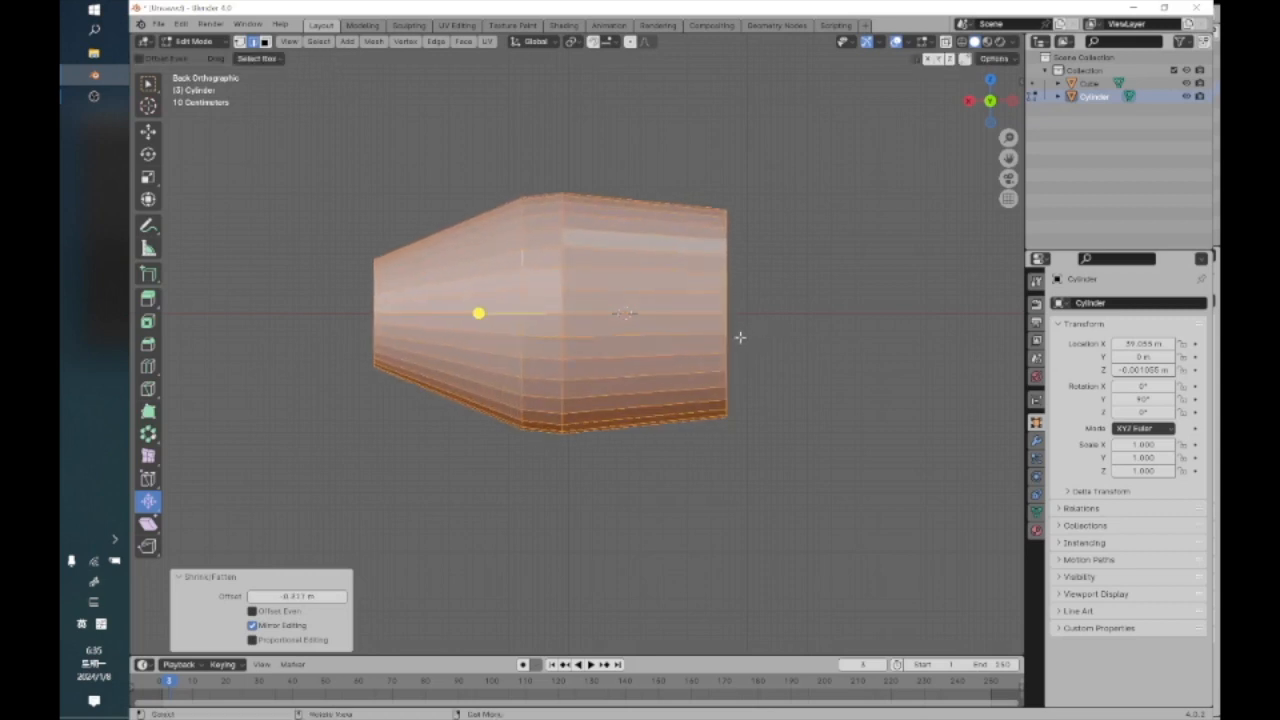
Pick individual edges on the taper and around the ring where it meets the cylinder body
middle_click_drag(494, 389, 520, 424)
left_click(610, 318)
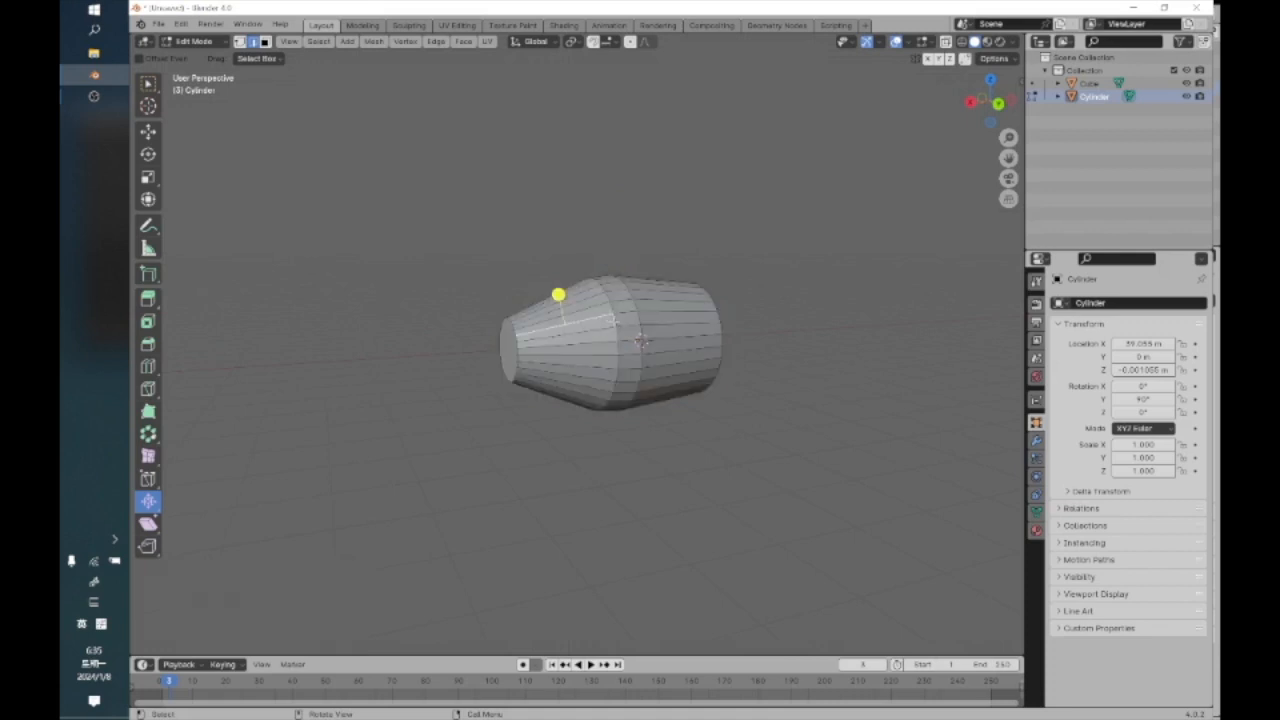
left_click(622, 325)
left_click(610, 320)
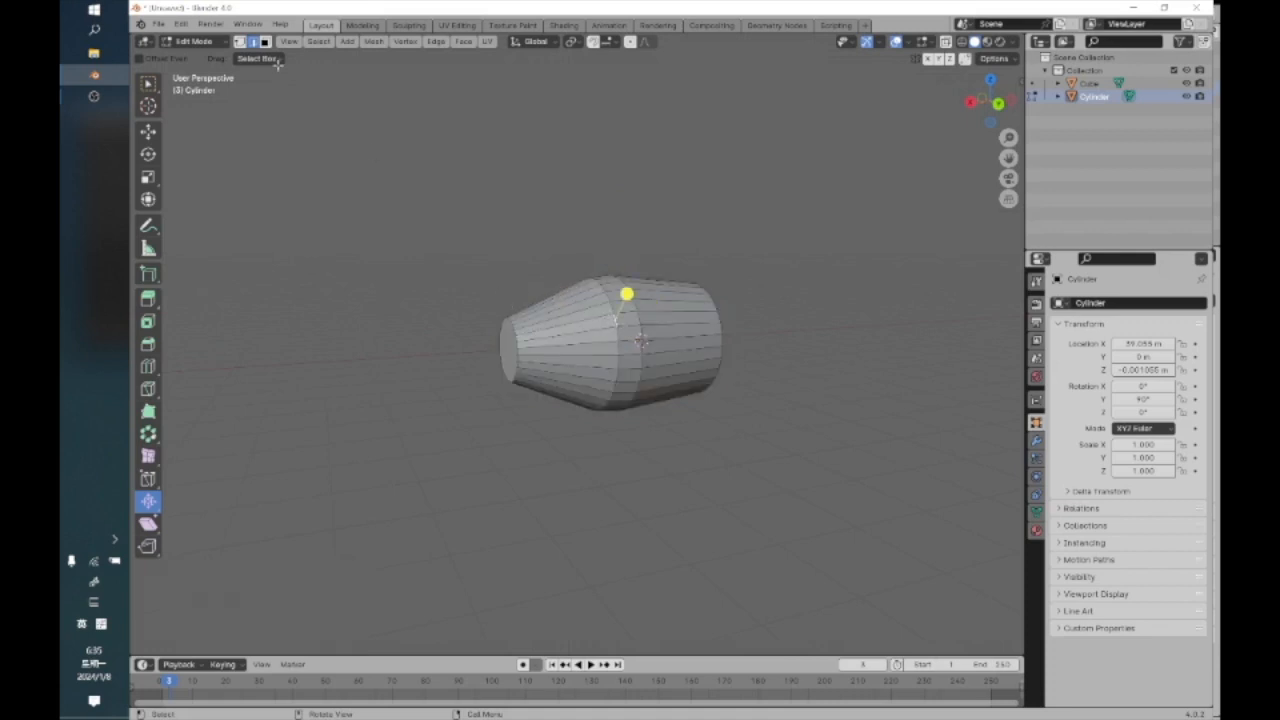
left_click(319, 41)
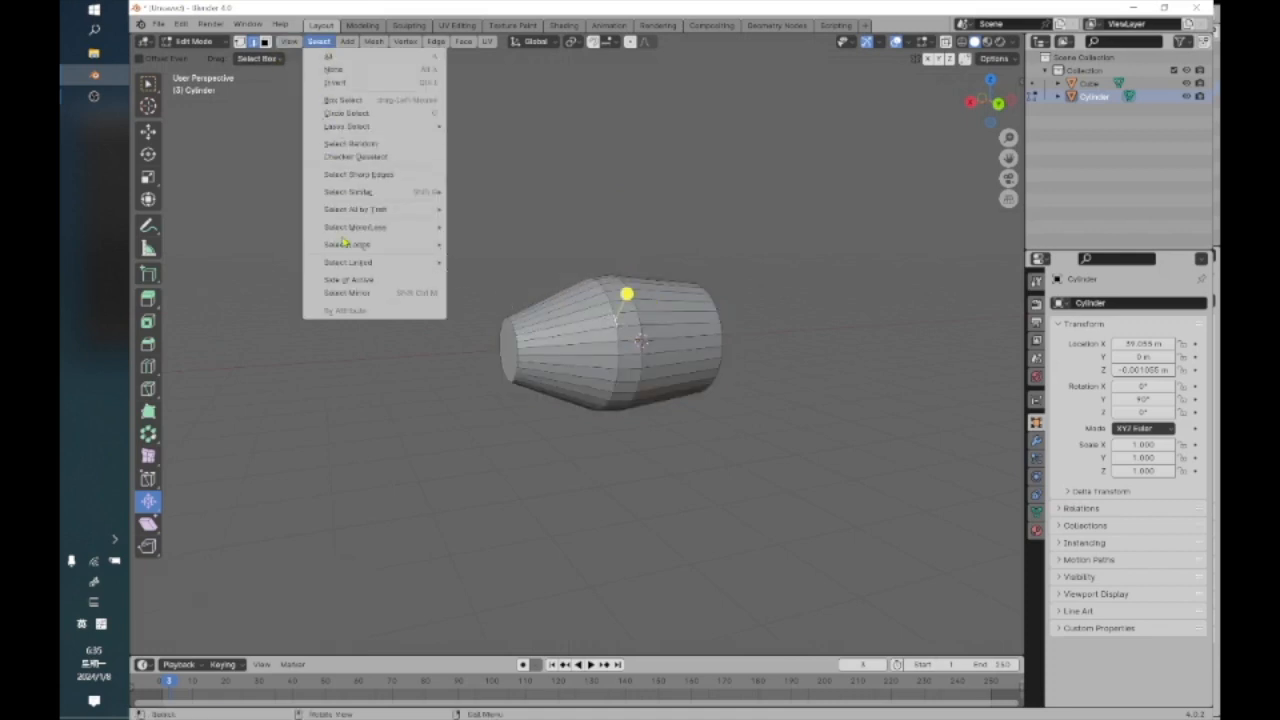
left_click(631, 319)
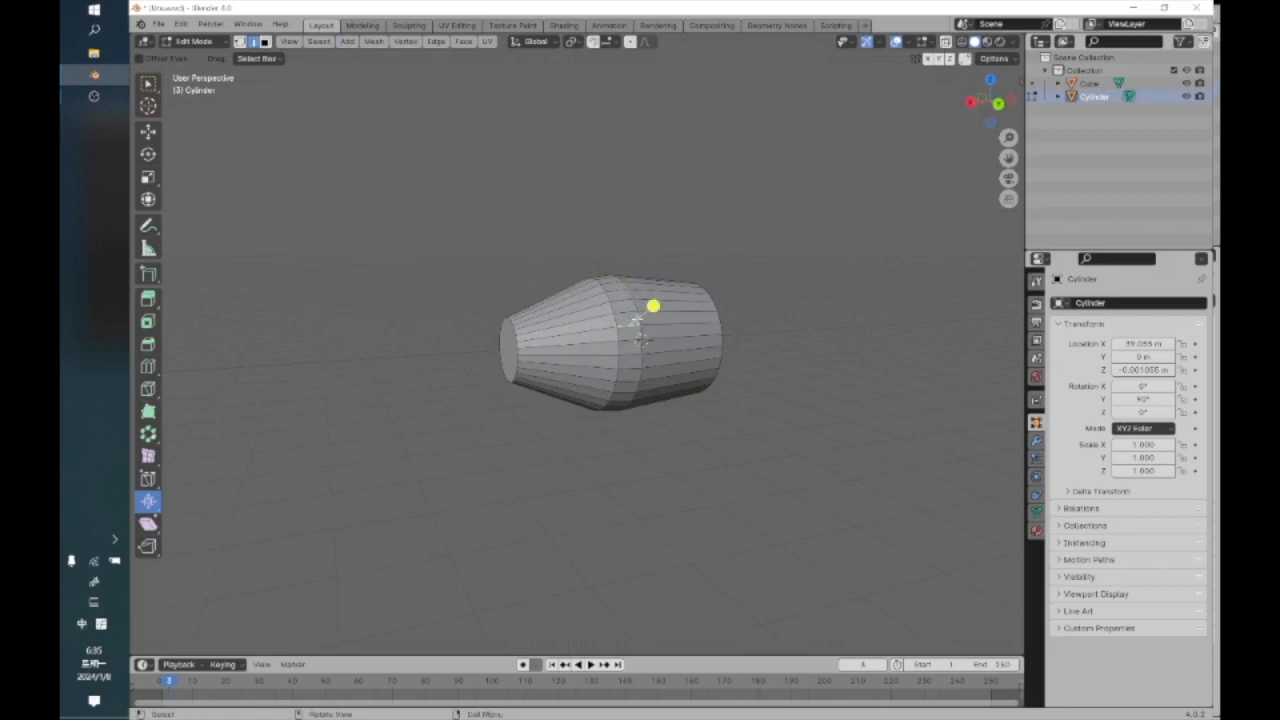
Select edges on the cylinder's rings, expand them to full edge loops, and adjust the loops together with Shrink/Fatten
left_click(641, 317)
left_click(614, 321)
left_click(721, 319)
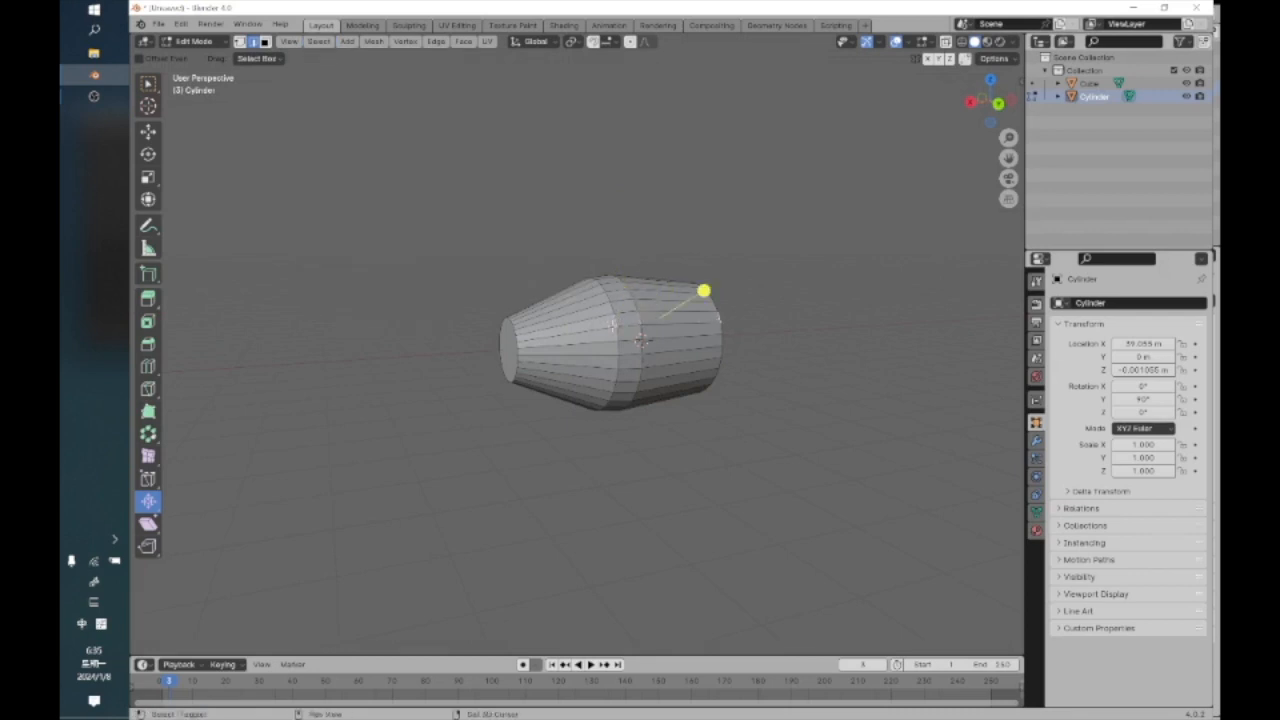
left_click(721, 319, "shift")
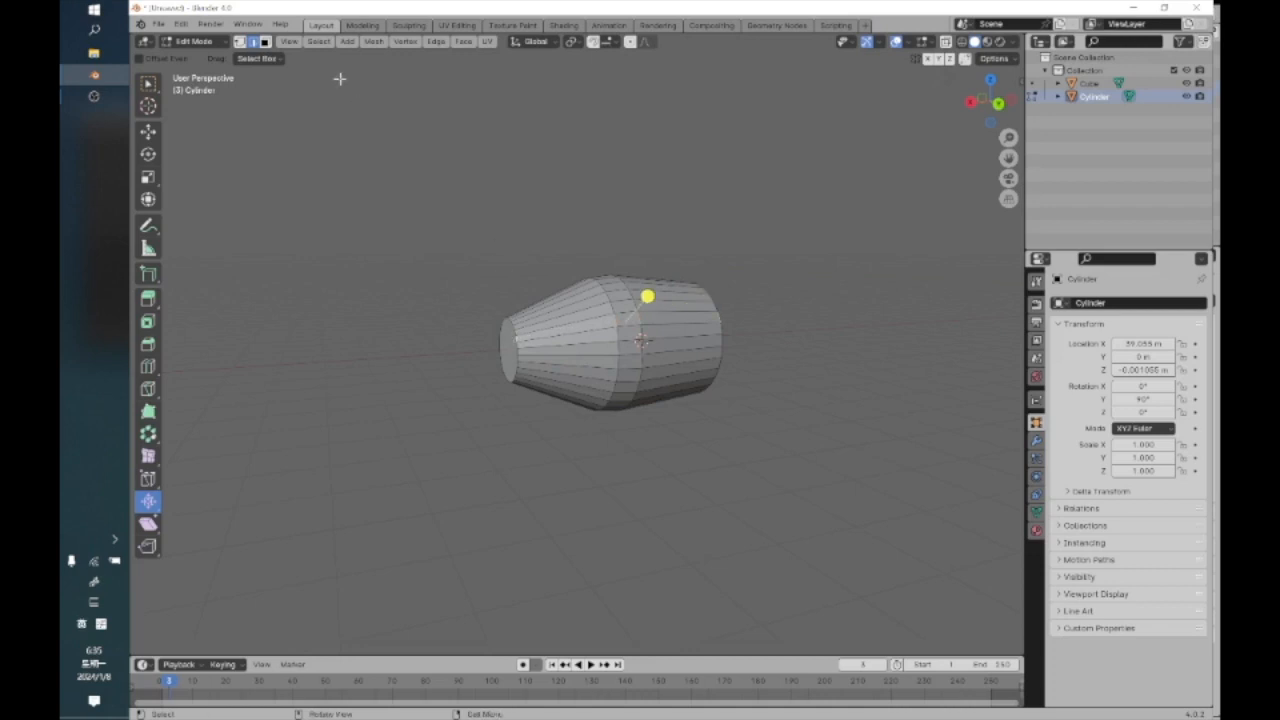
left_click(319, 42)
mouse_move(340, 250)
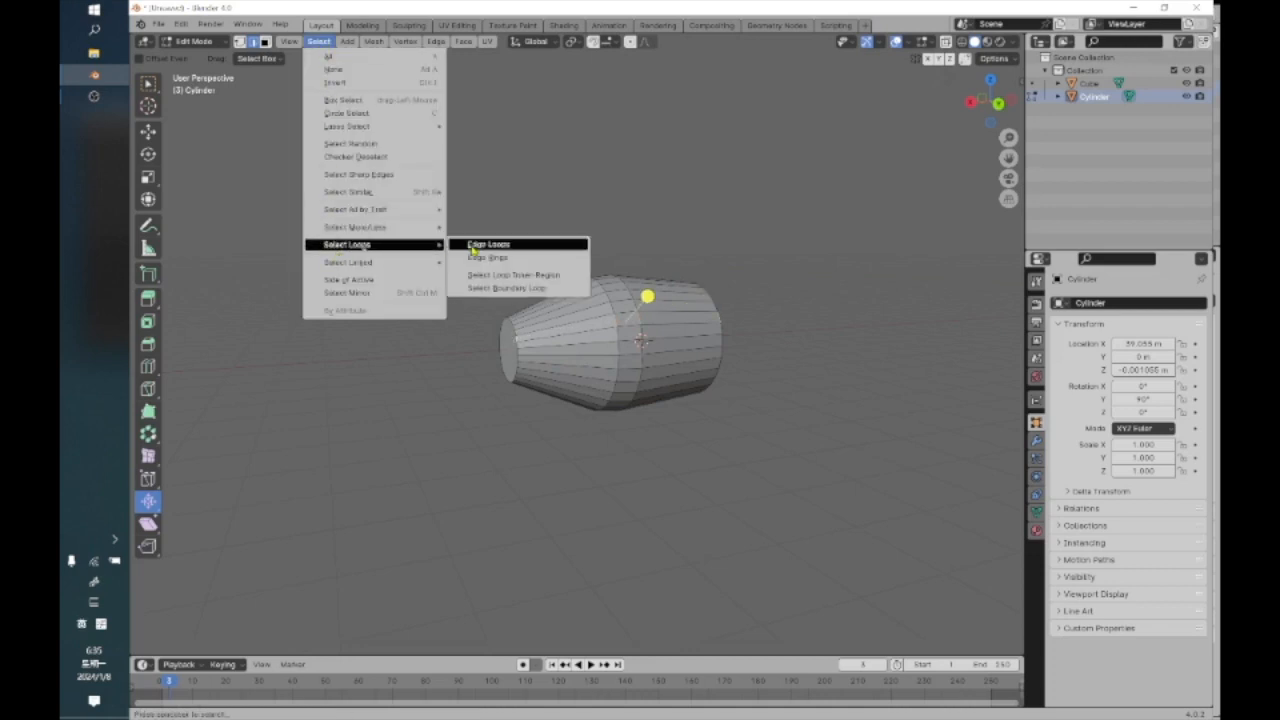
left_click(478, 244)
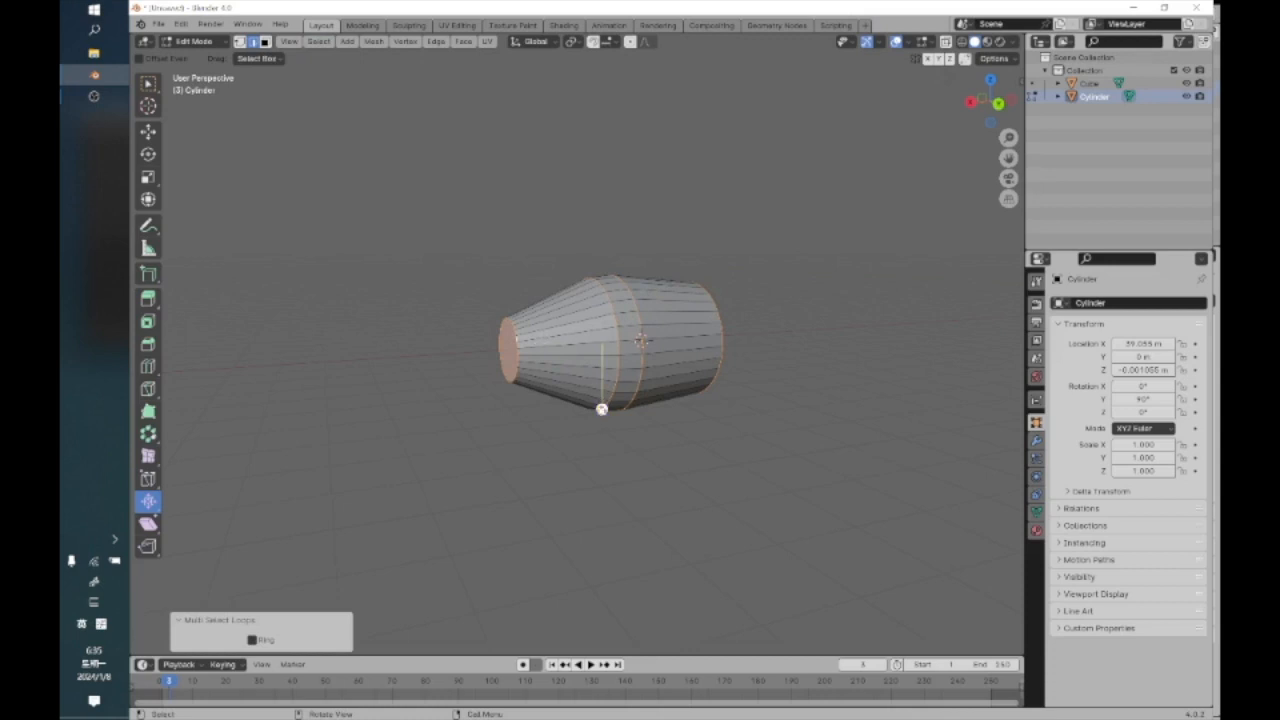
left_click_drag(601, 409, 619, 387)
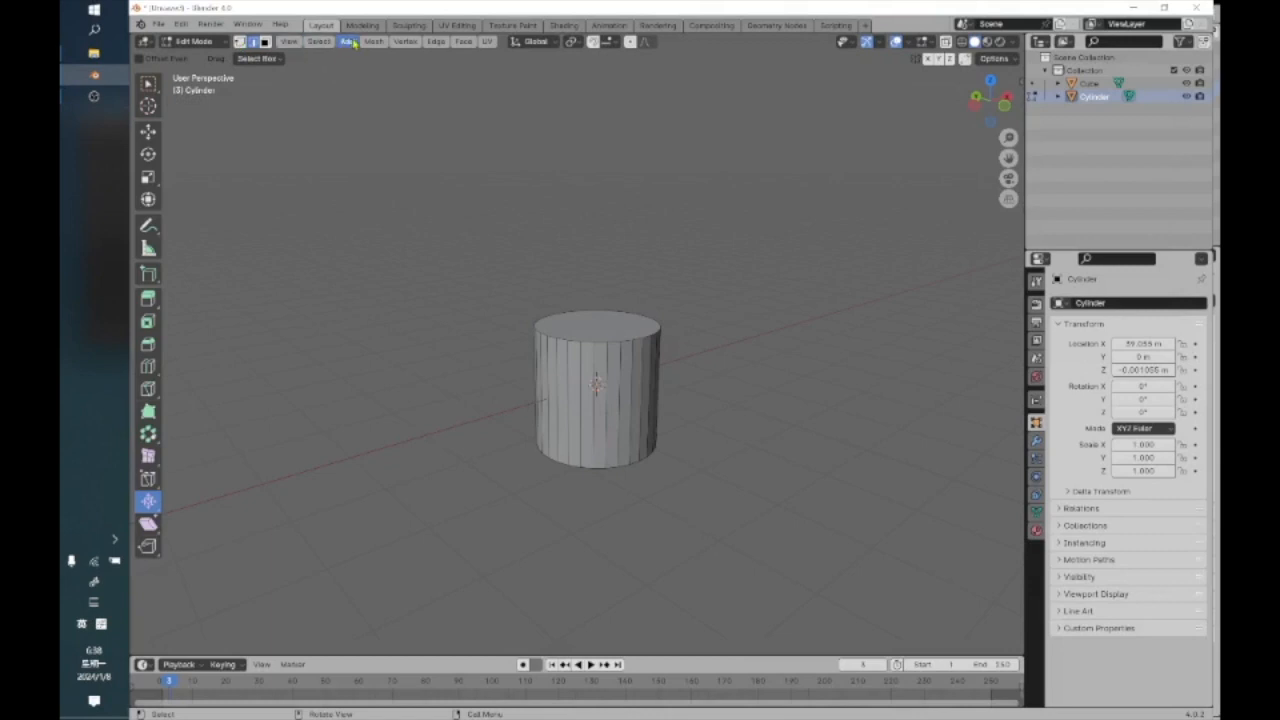
Select the entire upright cylinder mesh and activate the Shear tool
left_click(347, 41)
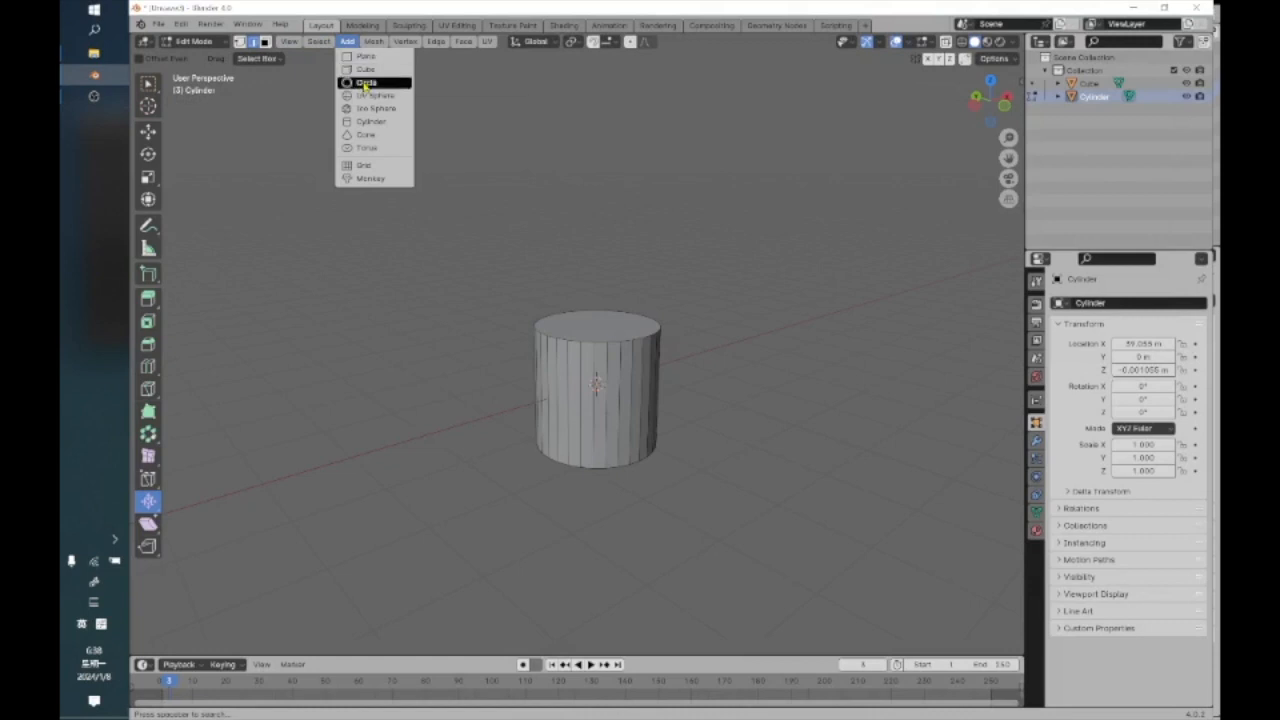
left_click(318, 41)
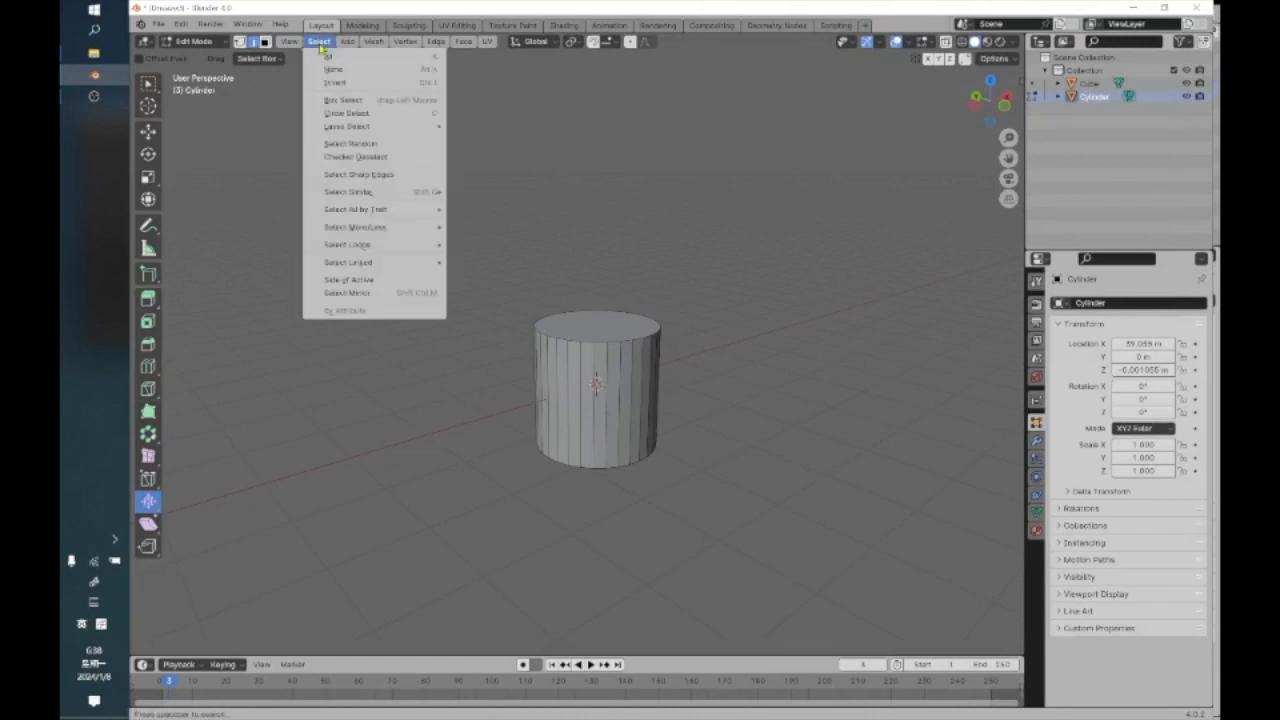
left_click(327, 57)
left_click(148, 523)
left_click_drag(451, 446, 602, 461)
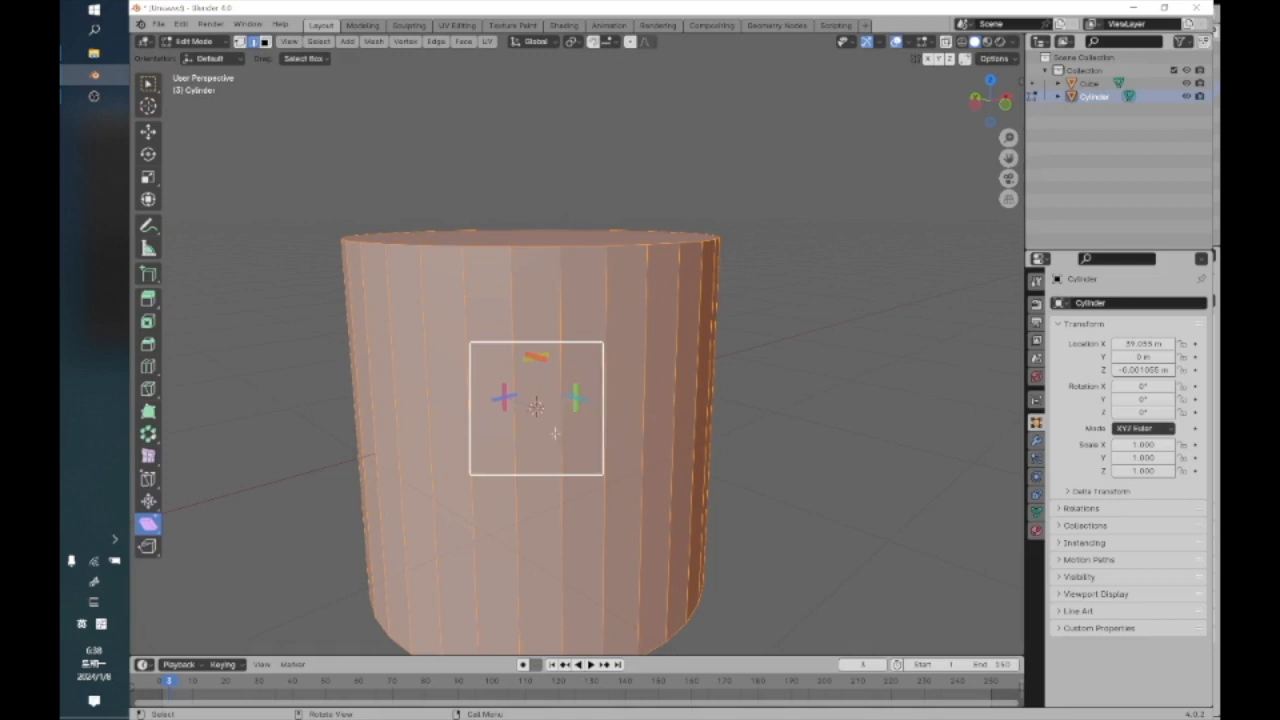
Try shearing the whole cylinder with the Shear gizmo, and undo the change
left_click_drag(536, 405, 1008, 580)
left_click_drag(536, 405, 538, 404)
middle_click_drag(674, 383, 594, 429)
key("ctrl+z")
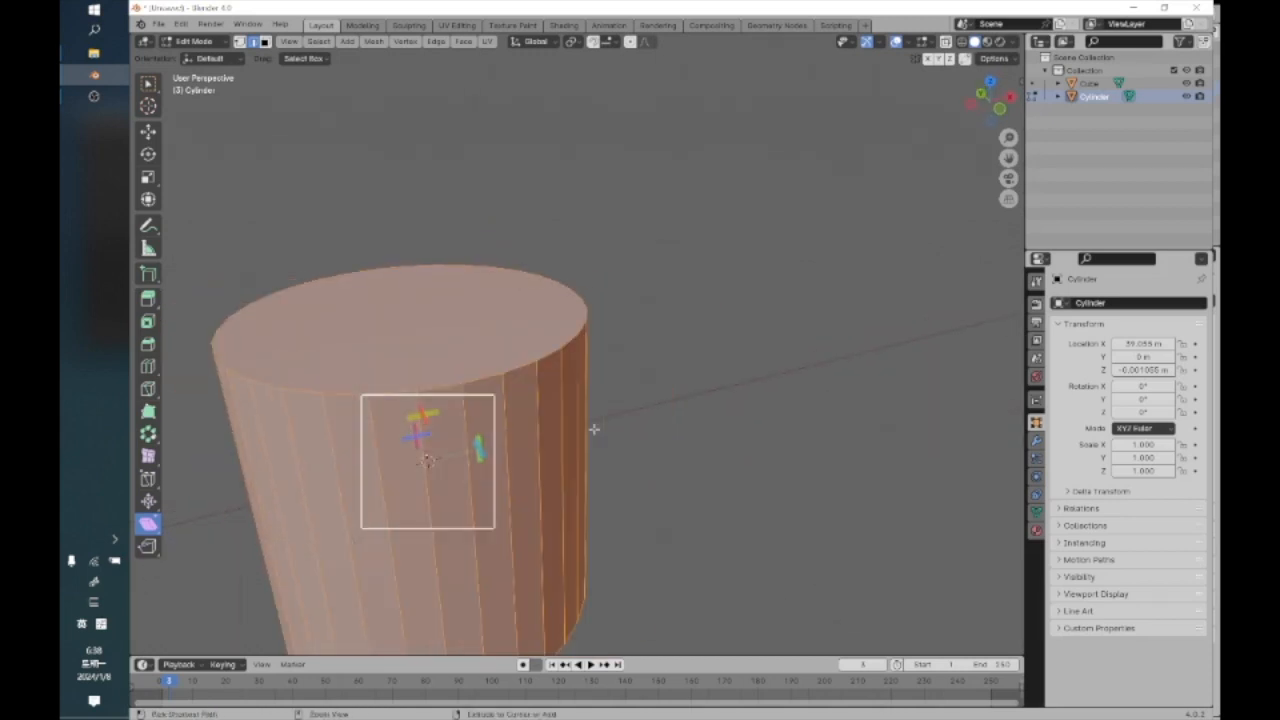
Shear the whole cylinder along X with Z as the orthogonal axis, offset about -0.62, and shear it once more
left_click_drag(415, 440, 244, 342)
middle_click_drag(244, 342, 316, 343)
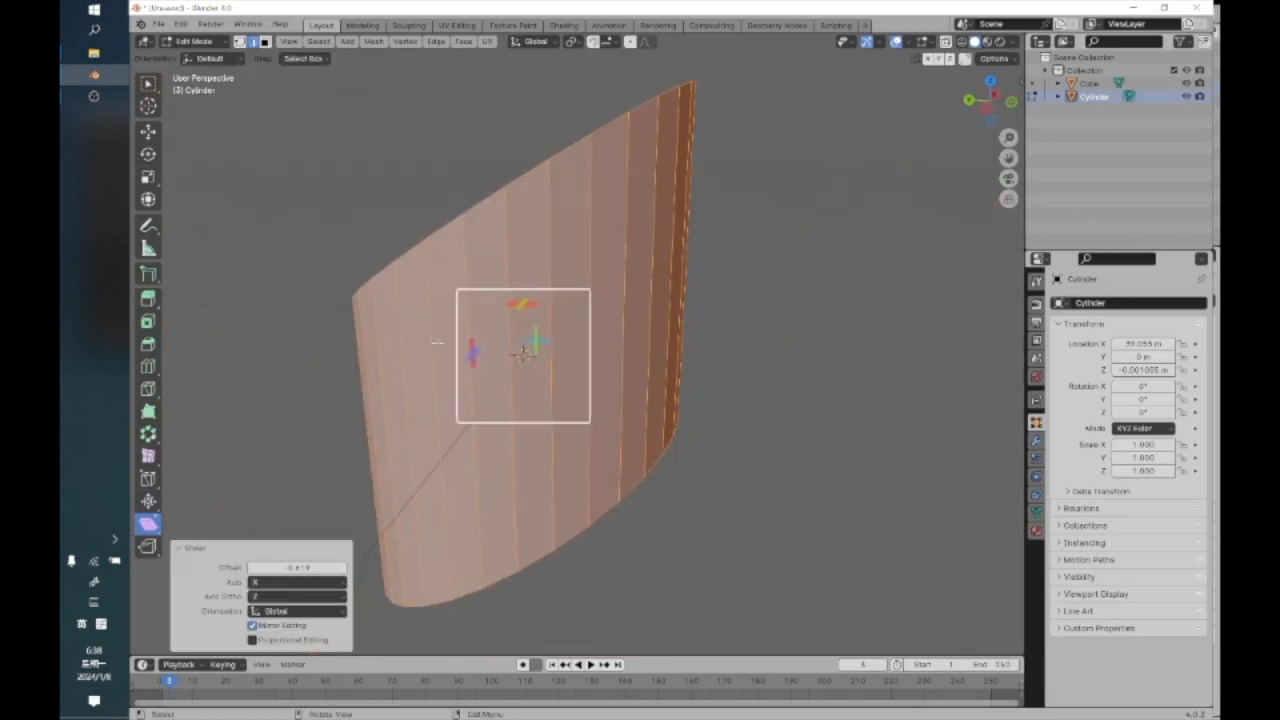
left_click_drag(472, 350, 463, 137)
middle_click_drag(455, 500, 338, 294)
Shear the cylinder repeatedly along other axes, including X with ortho Y and Z with ortho Y at an offset of about -0.16
left_click_drag(363, 285, 474, 371)
middle_click_drag(437, 322, 508, 346)
left_click_drag(360, 312, 495, 449)
left_click_drag(365, 317, 498, 383, "alt")
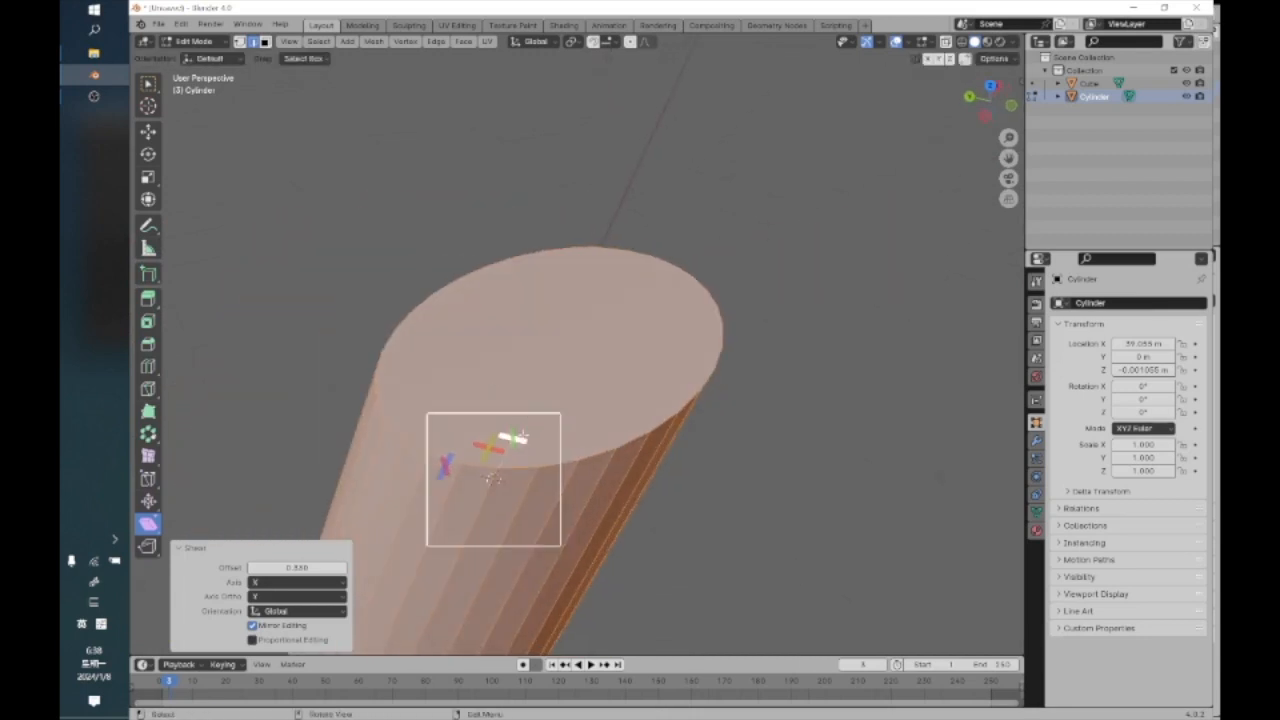
left_click_drag(506, 442, 456, 406)
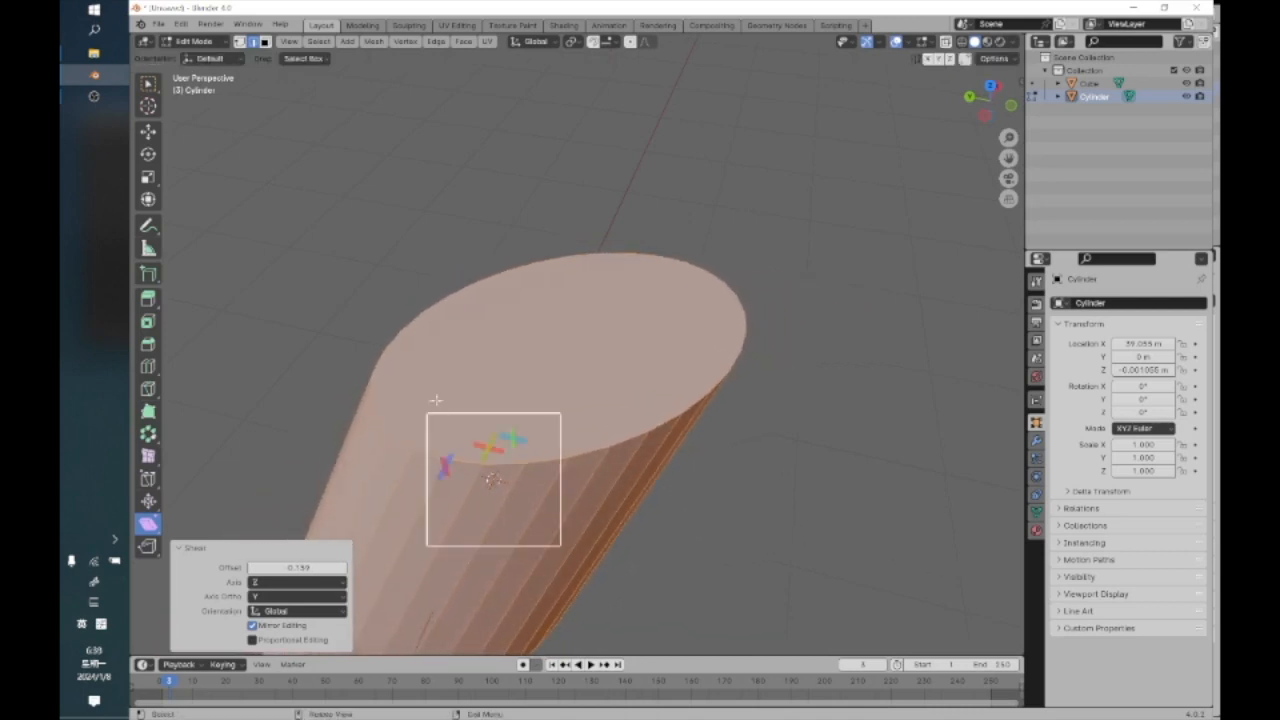
middle_click_drag(498, 432, 497, 349)
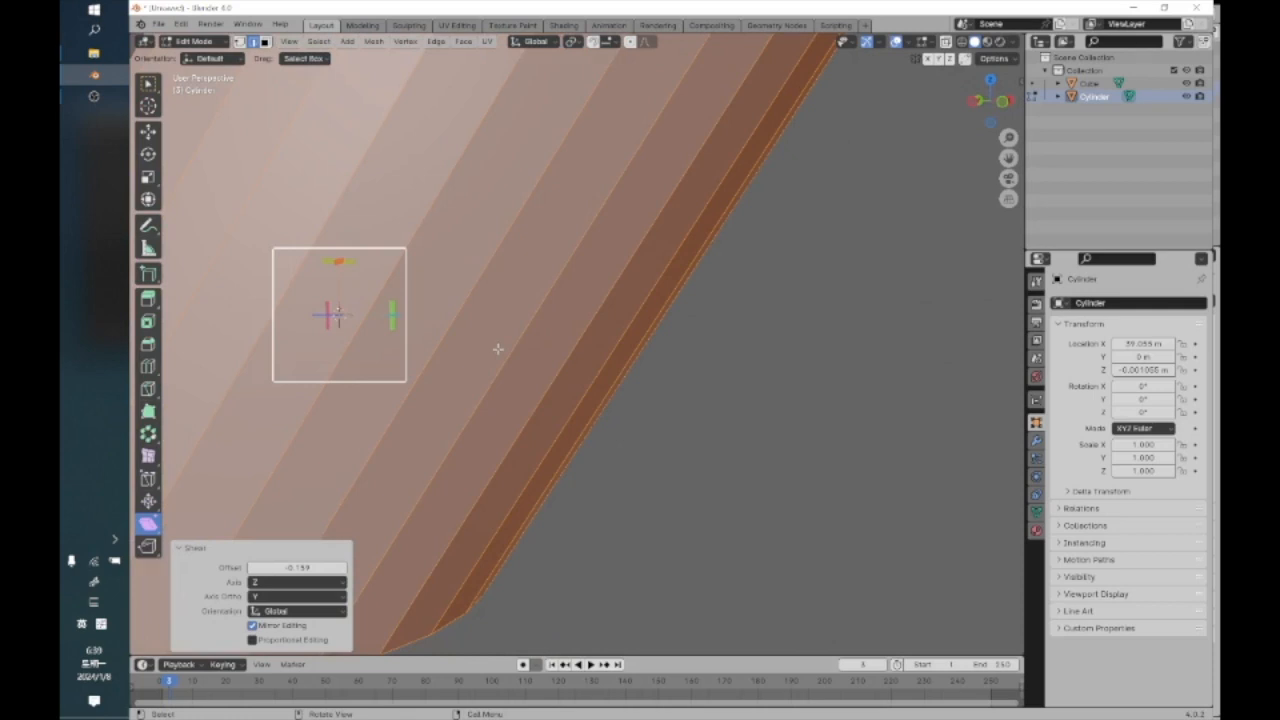
scroll(346, 246, "down", 6)
scroll(337, 257, "up", 2)
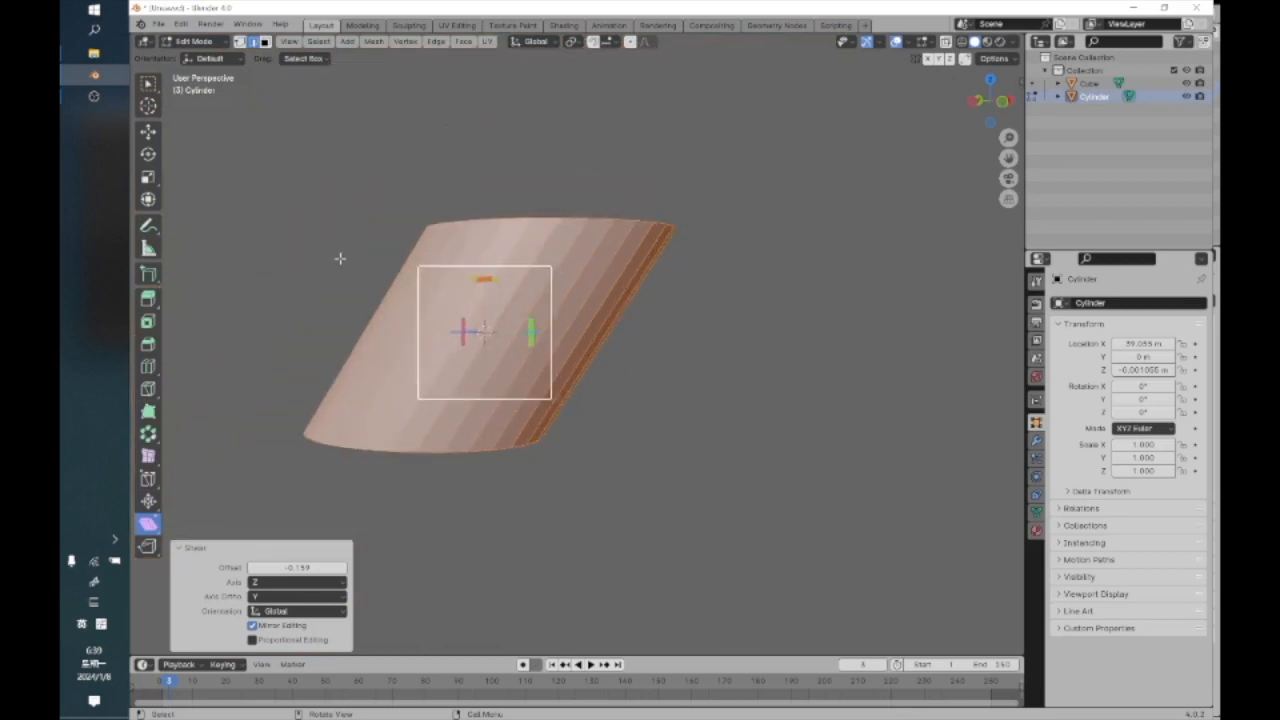
Undo the series of shears to restore the upright cylinder, redoing steps that were undone too far
key("ctrl+z")
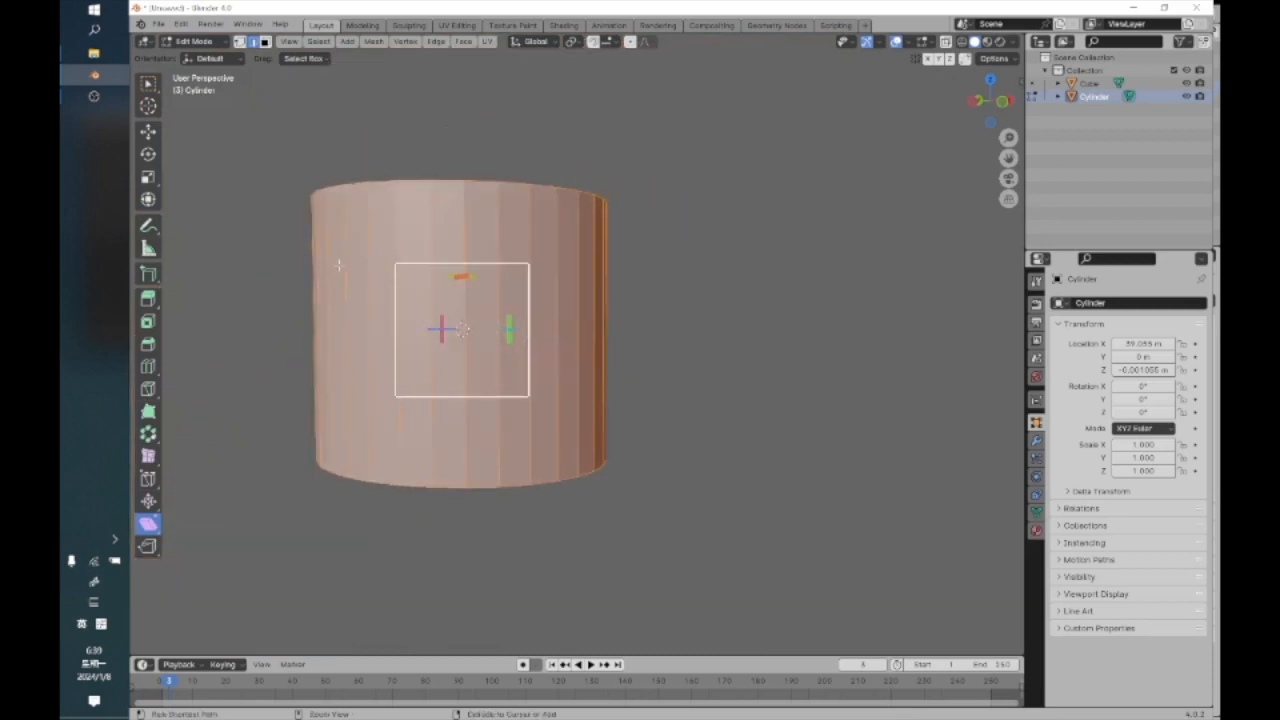
key("ctrl+z")
key("ctrl+z")
key("ctrl+z")
key("ctrl+z")
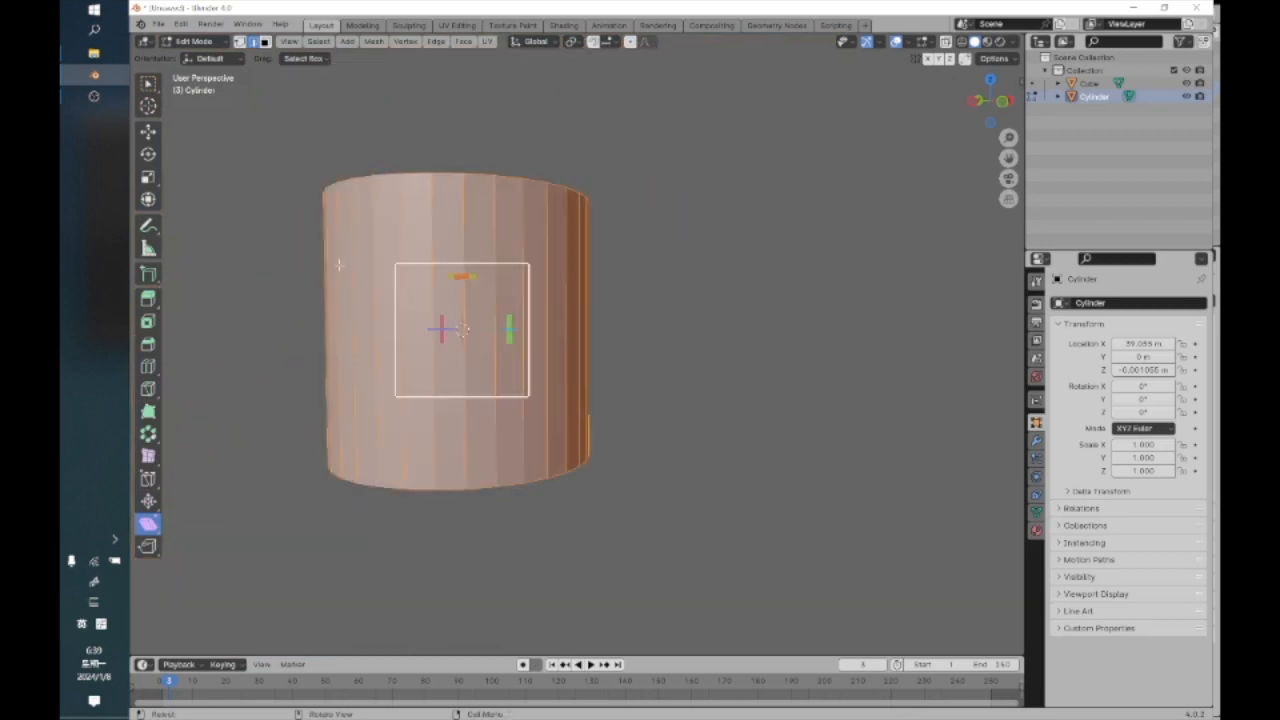
key("ctrl+shift+z")
key("ctrl+shift+z")
Select the cylinder's top face in face selection and move it up about 2.16 m along Z
left_click(298, 298)
scroll(292, 308, "down", 1)
scroll(292, 308, "down", 2, "alt")
middle_click_drag(292, 308, 309, 372)
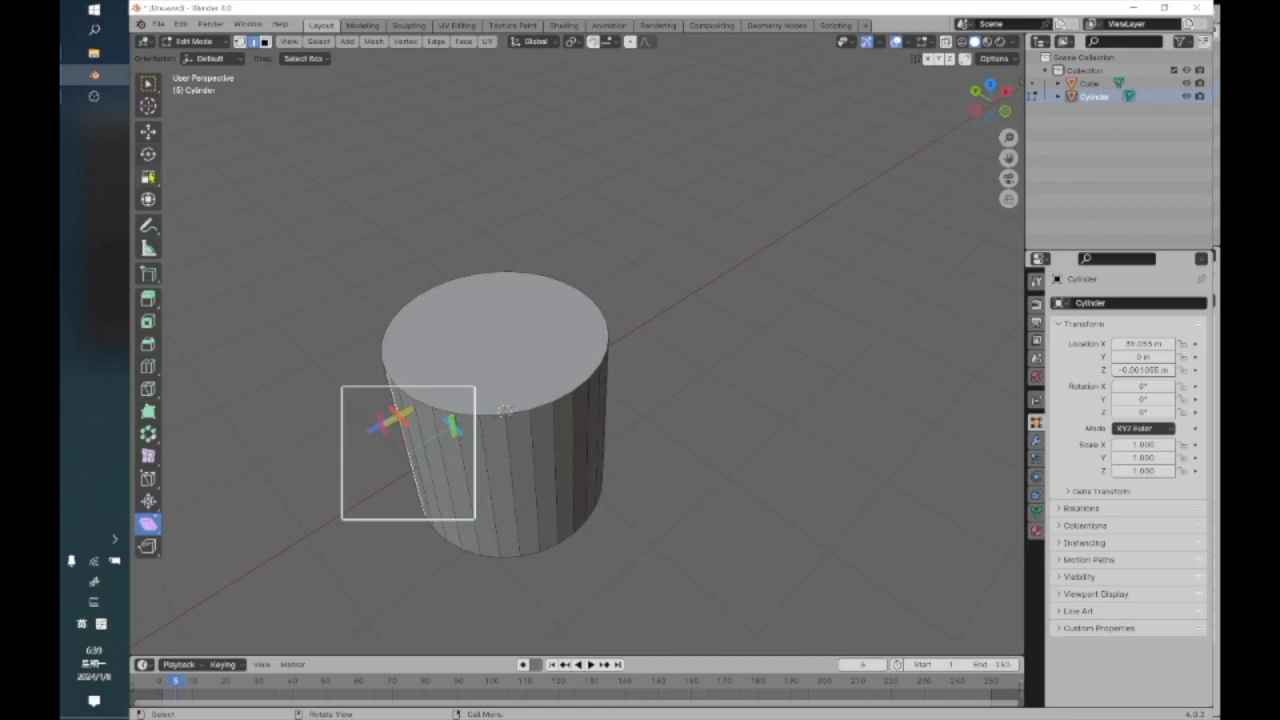
left_click(148, 131)
left_click(461, 356)
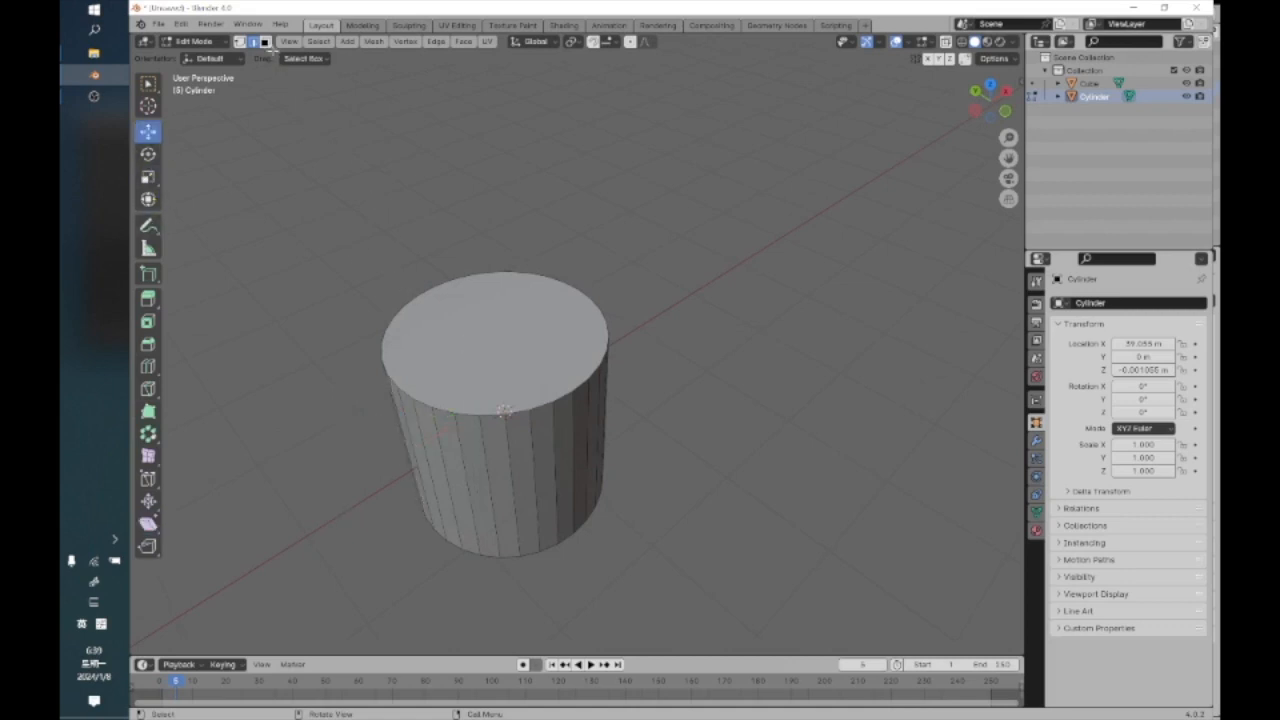
left_click(508, 320)
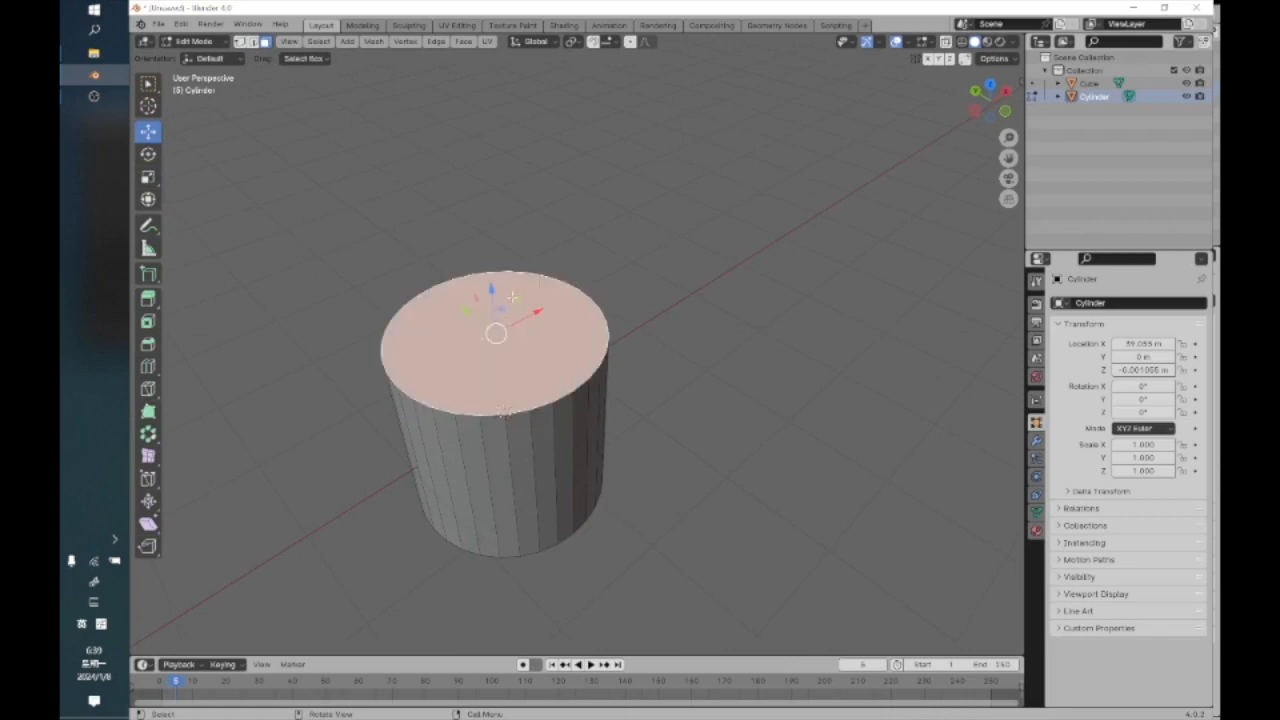
left_click_drag(492, 292, 300, 190)
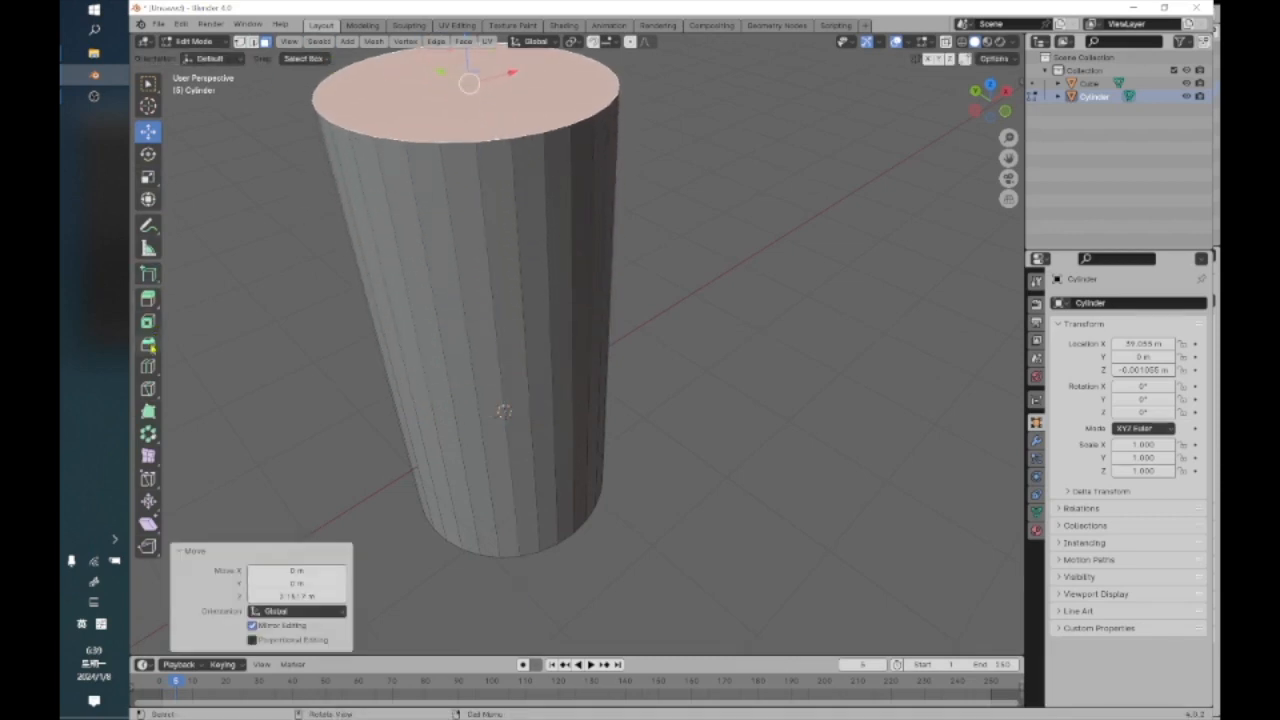
Add one loop cut around the middle of the tall cylinder and switch to the front orthographic view
left_click(148, 366)
left_click(460, 350)
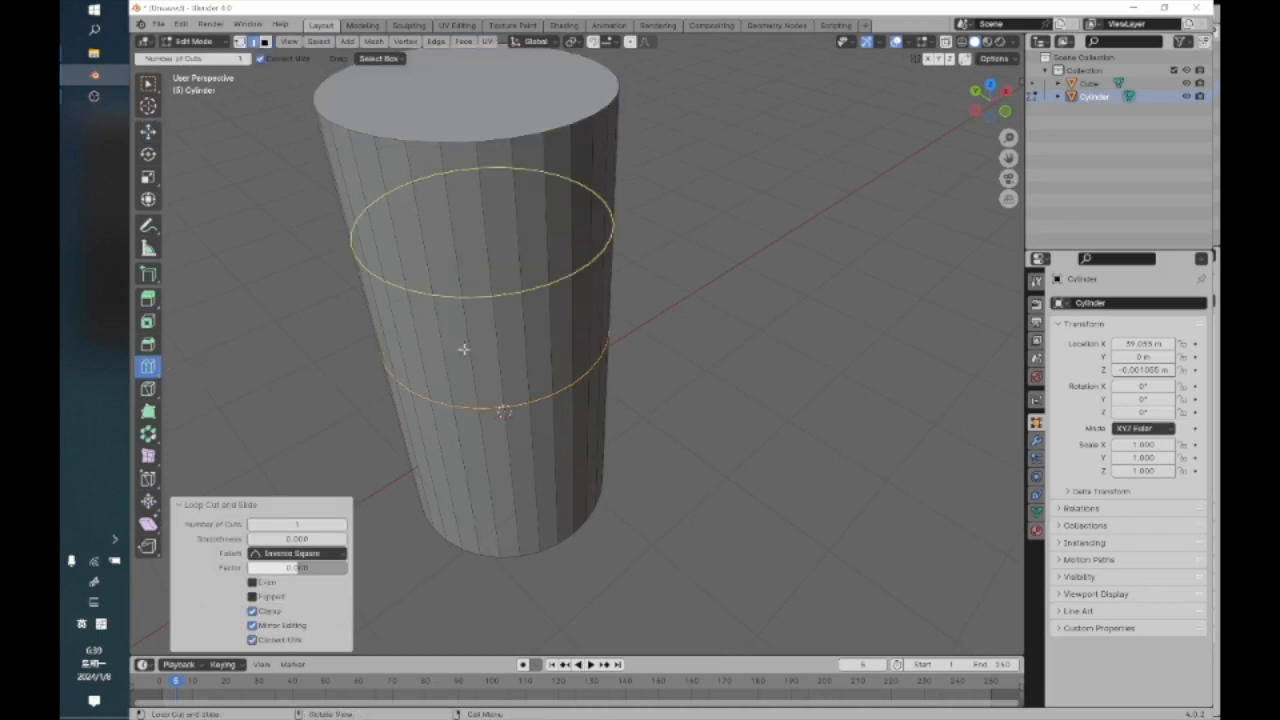
middle_click_drag(686, 557, 468, 360)
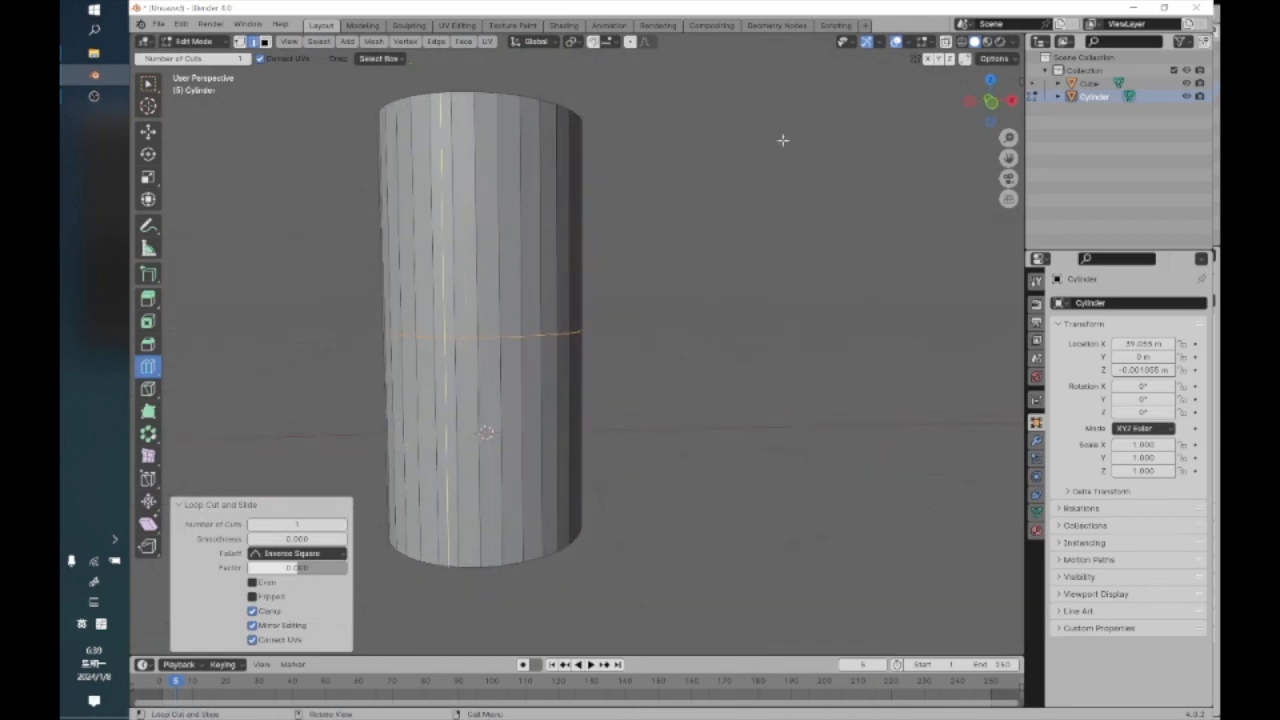
left_click(995, 102)
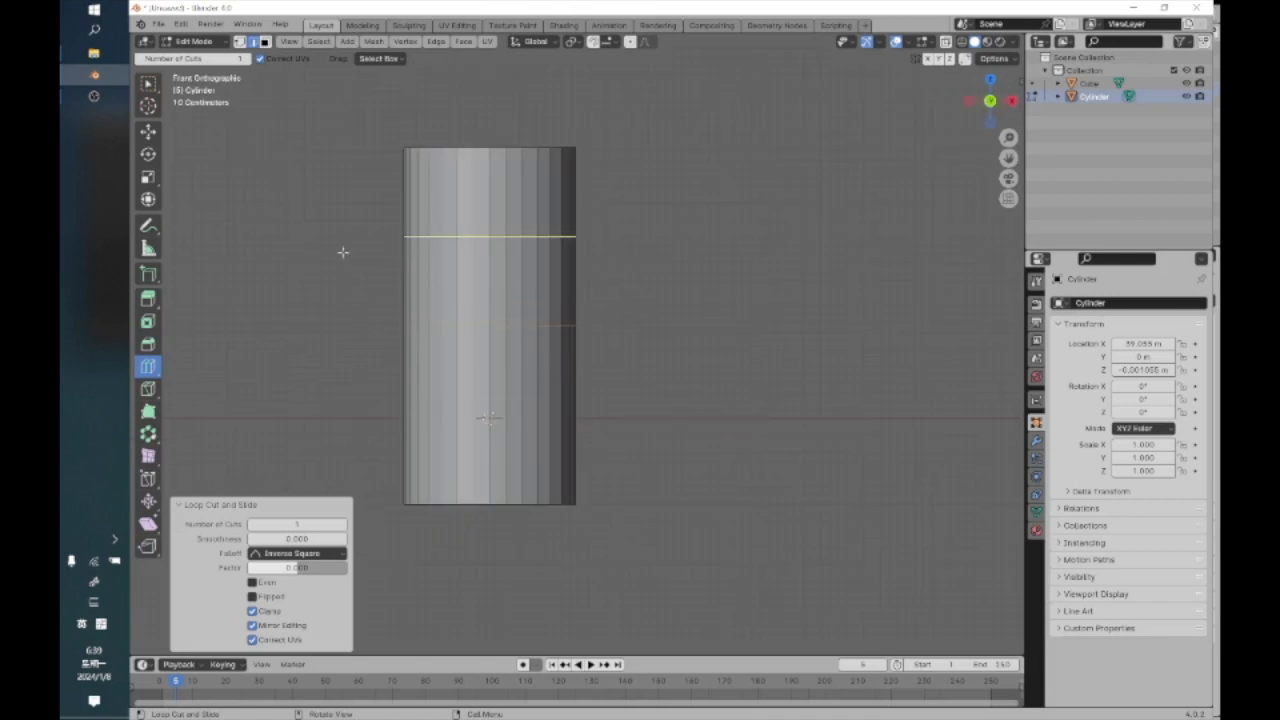
Try rotating the middle edge loop freely with the Rotate tool, and undo the rotation
left_click(148, 153)
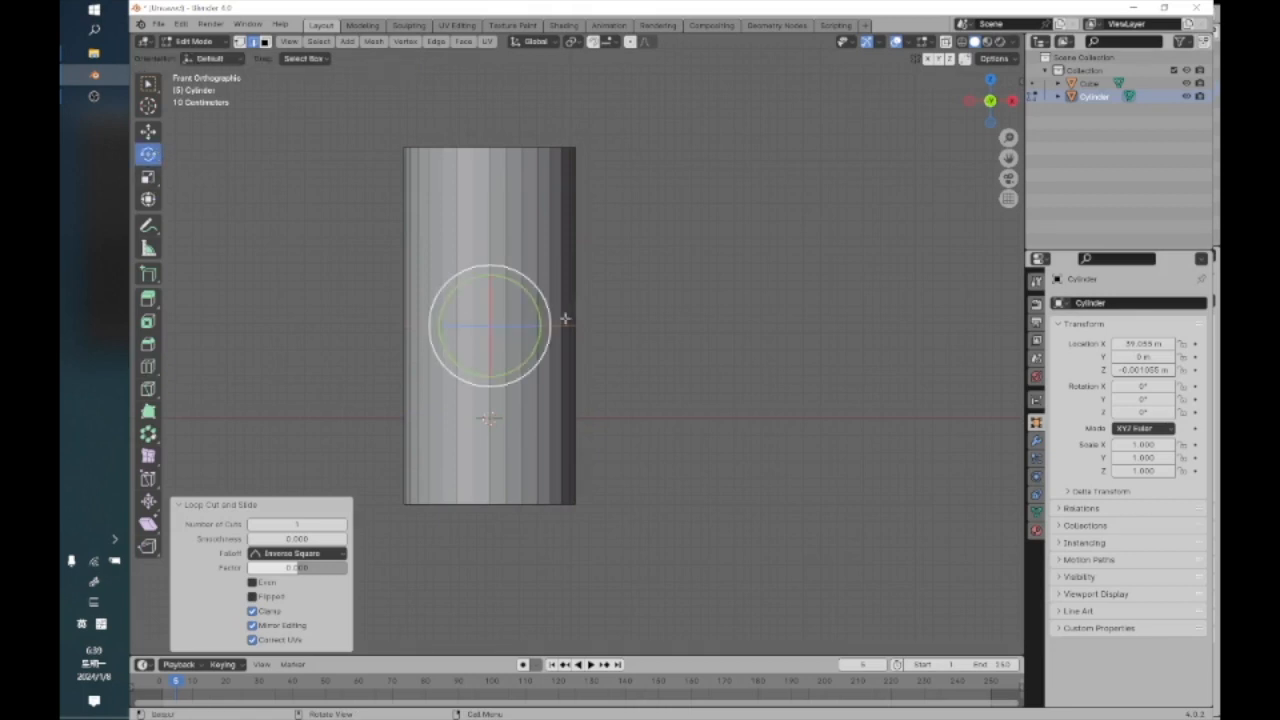
left_click_drag(529, 302, 472, 390)
middle_click_drag(488, 419, 606, 506)
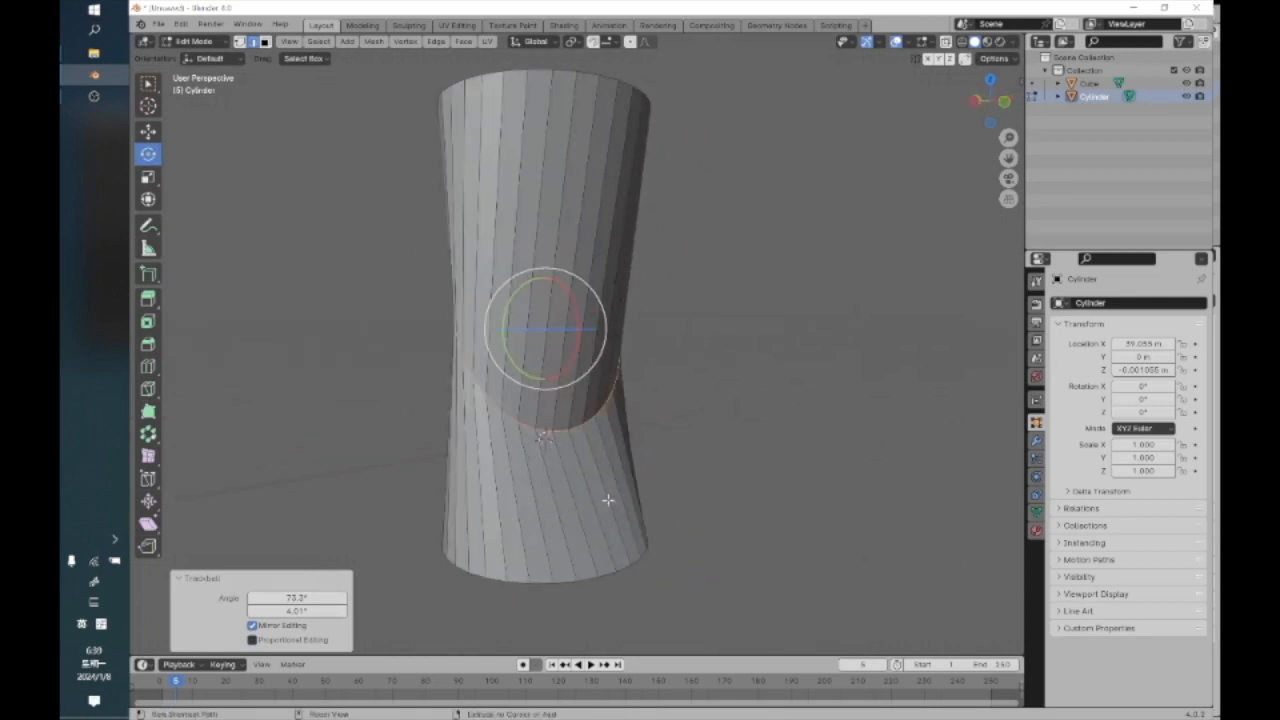
key("ctrl+z")
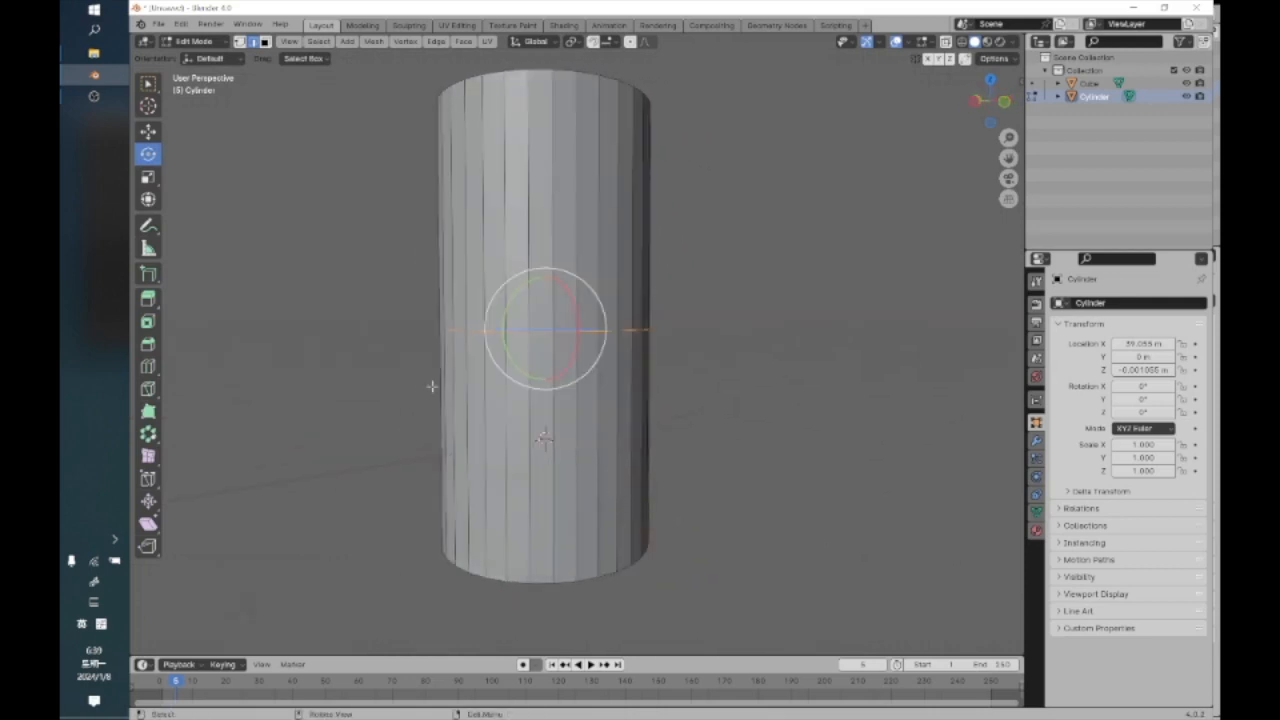
Shear the middle edge loop along X with Z as the orthogonal axis, offset about 0.65
left_click(148, 523)
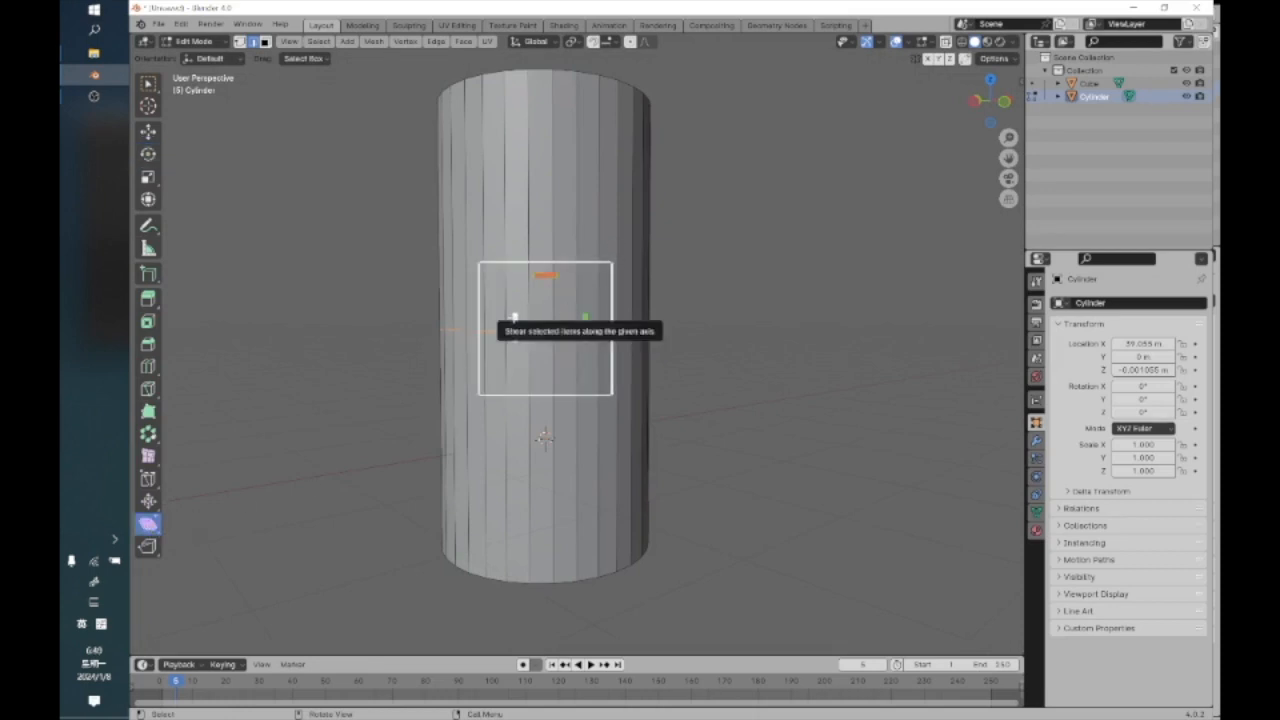
left_click_drag(514, 327, 513, 300)
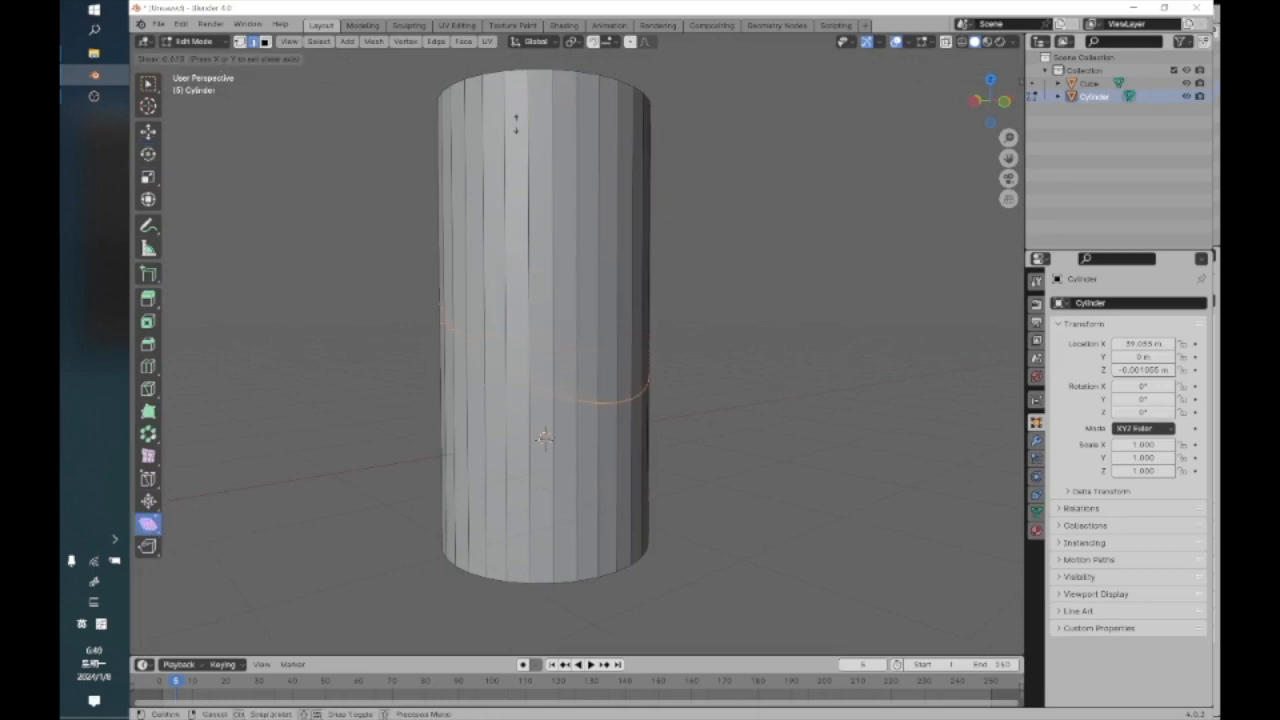
left_click_drag(516, 113, 516, 113)
middle_click_drag(600, 546, 614, 397)
middle_click_drag(474, 436, 713, 486)
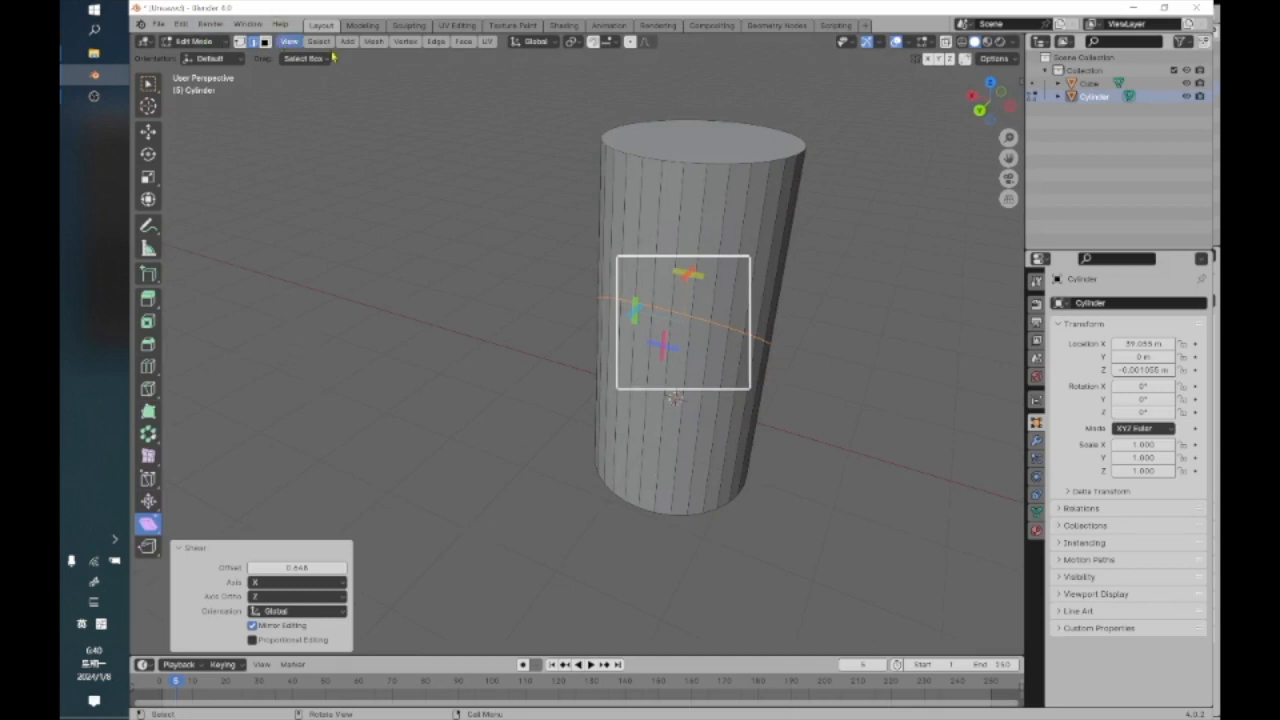
Select the entire cylinder mesh and delete all of its edges
left_click(463, 164)
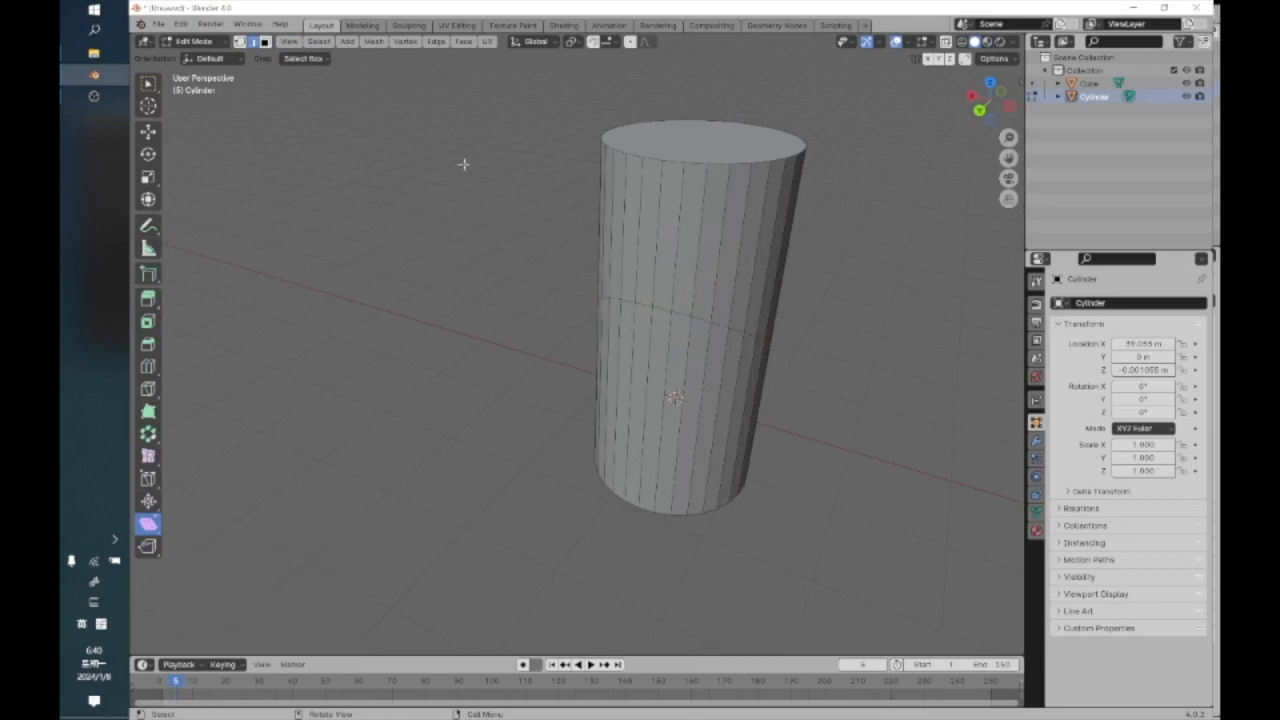
left_click(318, 41)
left_click(332, 68)
key("ctrl+e")
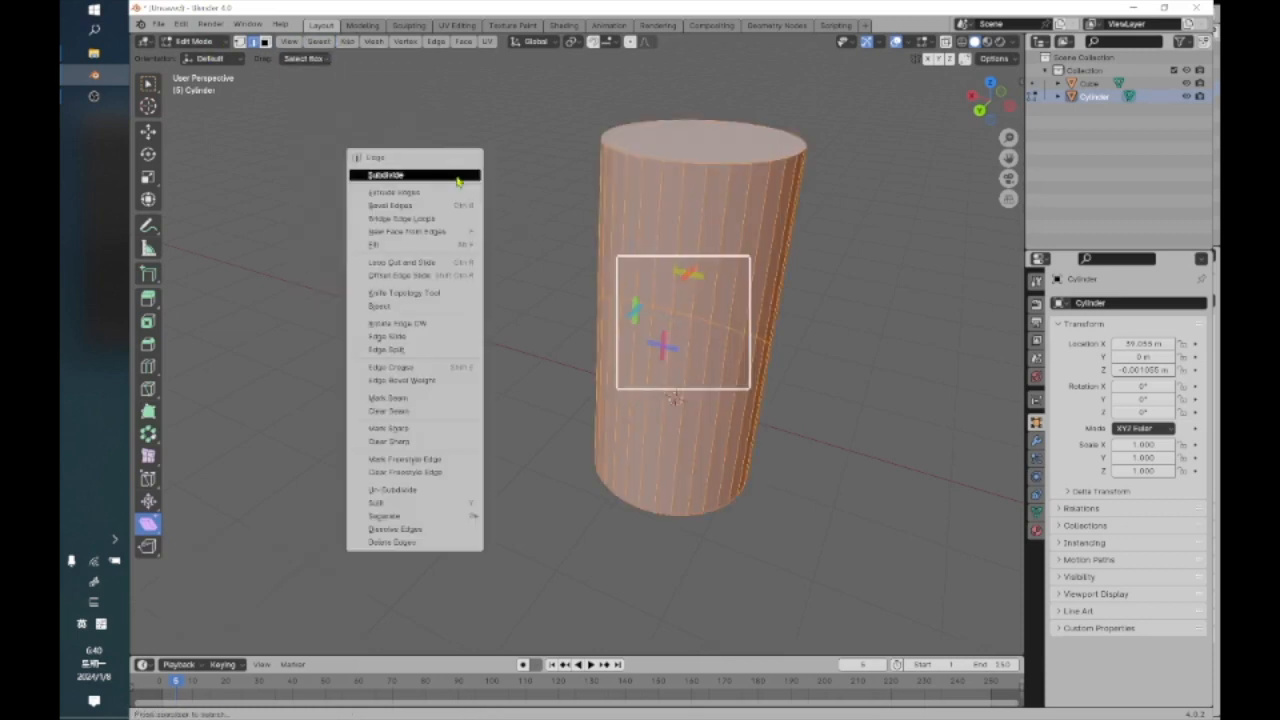
left_click(395, 541)
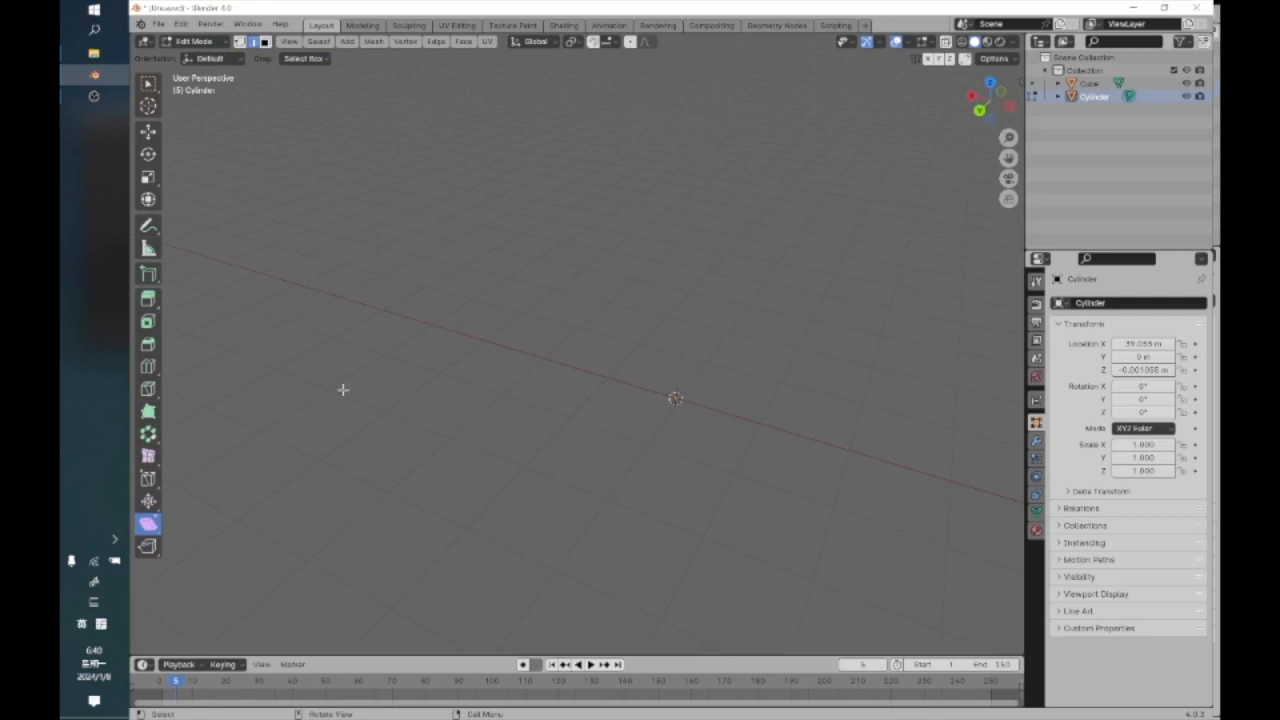
Add a new 2 m cube mesh in Object Mode and open it in Edit Mode
left_click(195, 41)
left_click(204, 56)
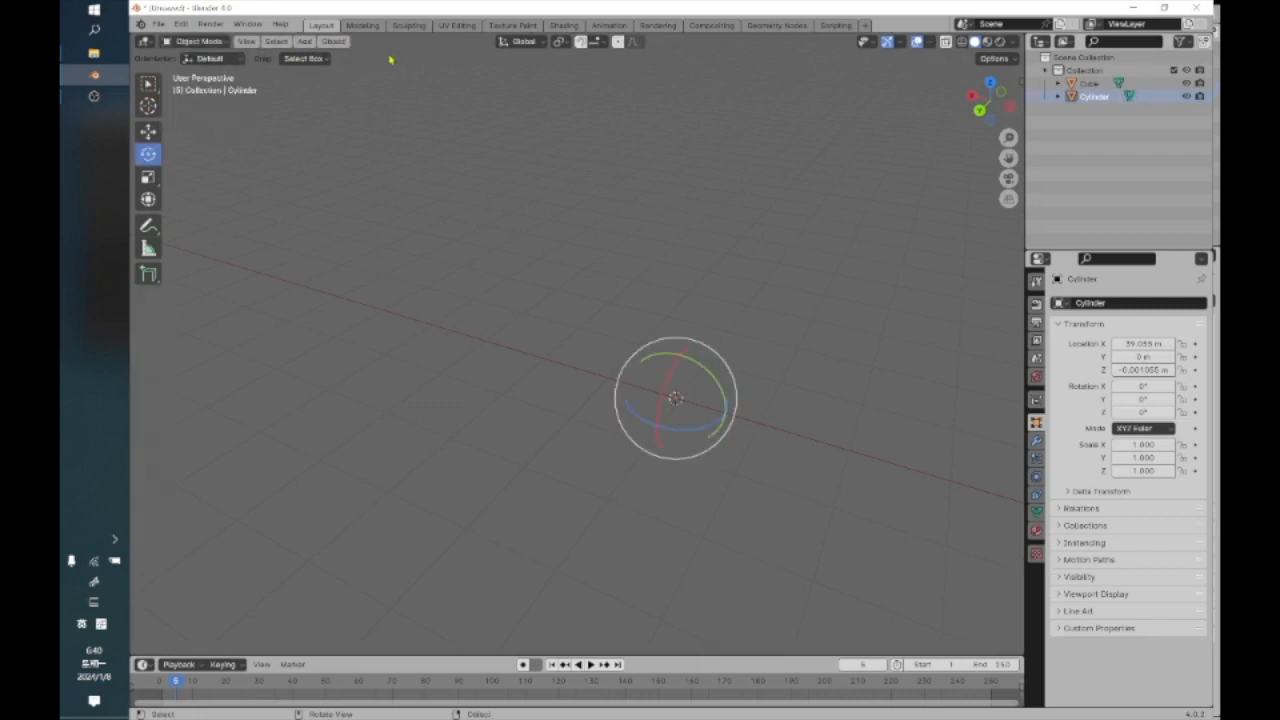
left_click(333, 41)
left_click(305, 41)
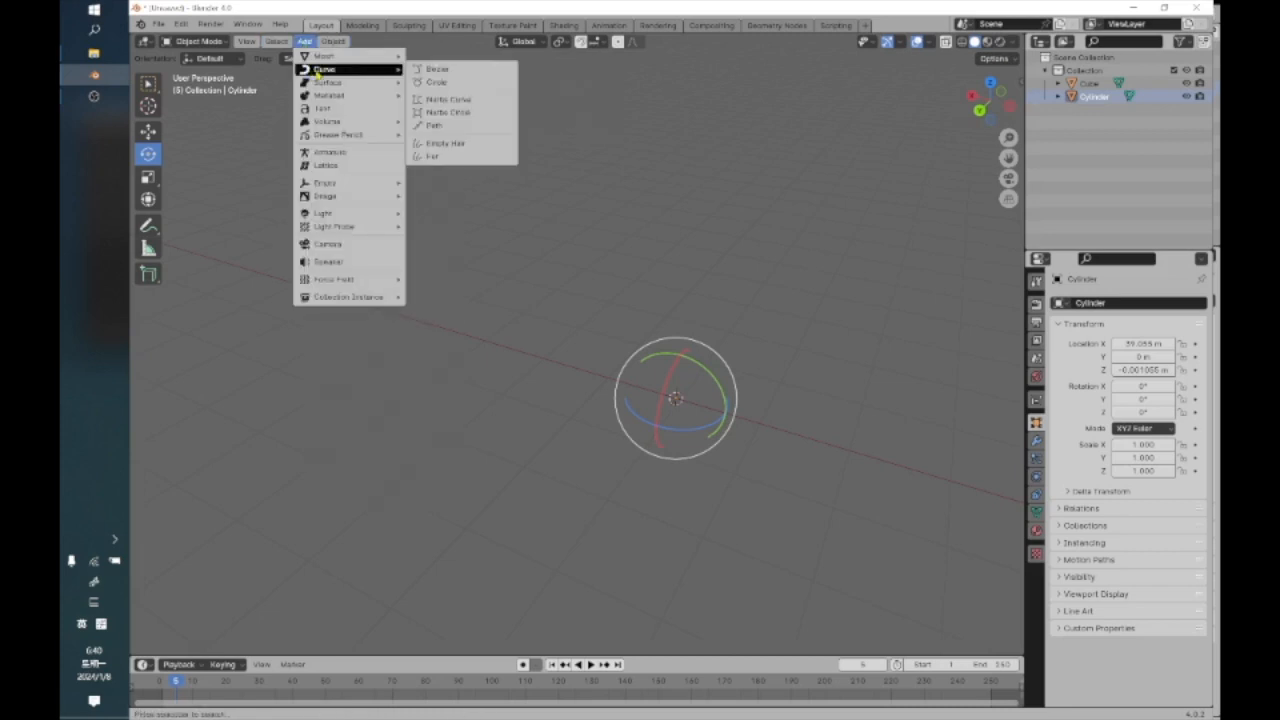
mouse_move(330, 56)
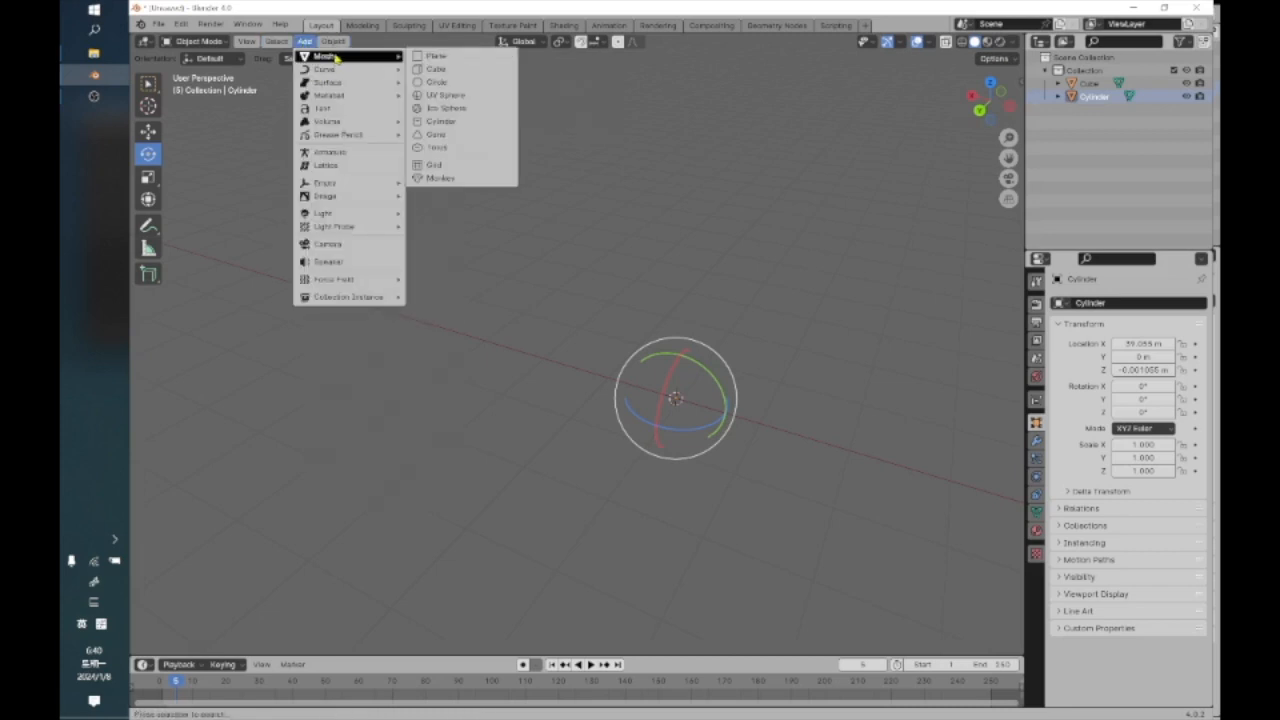
left_click(441, 70)
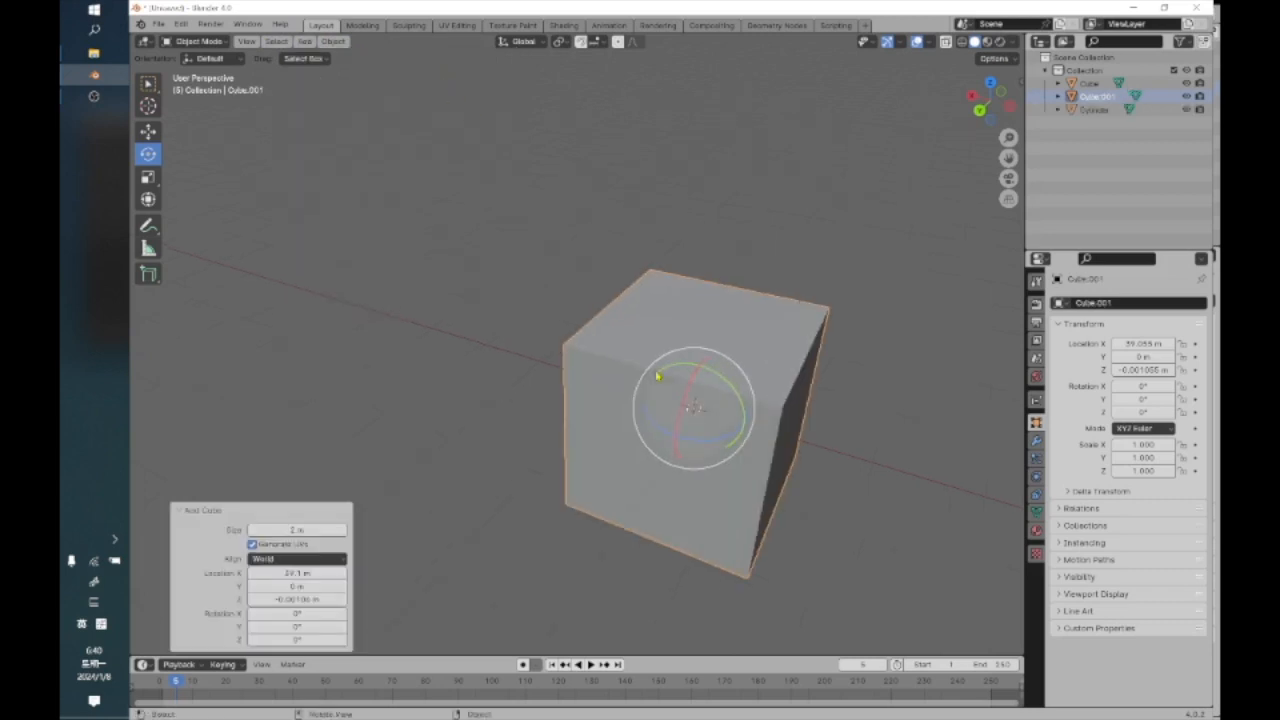
left_click(200, 41)
left_click(205, 70)
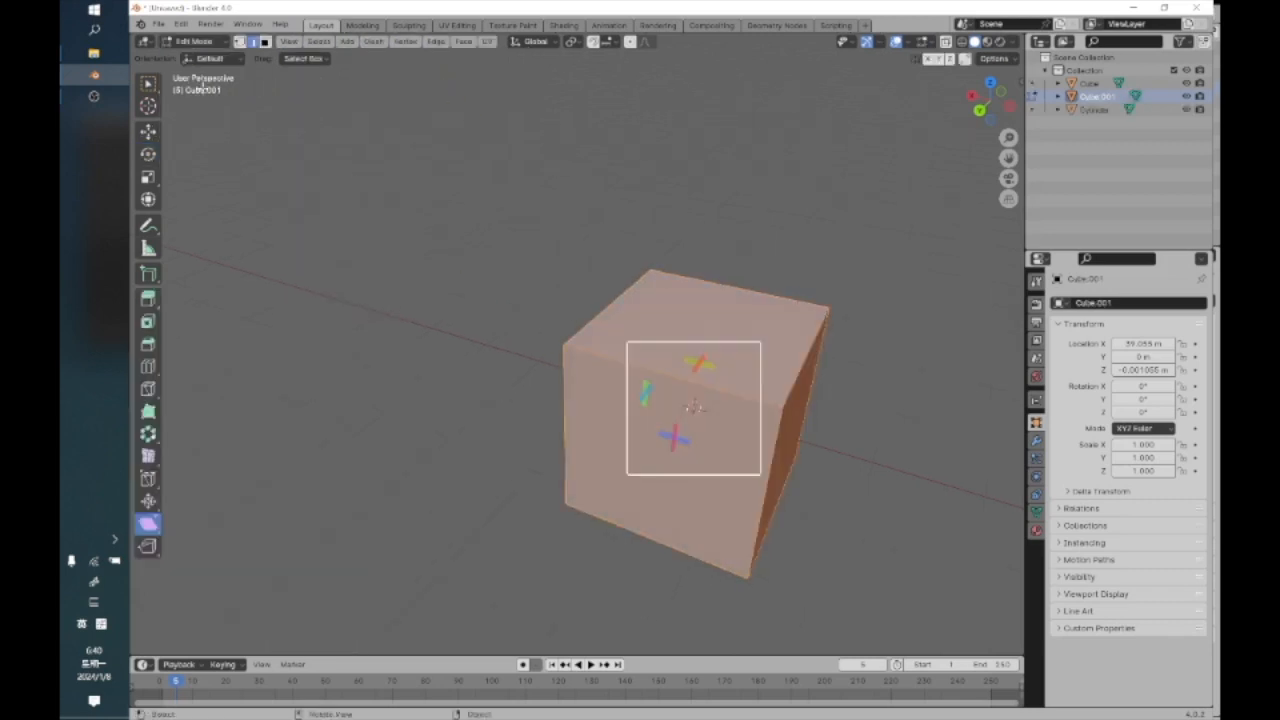
Activate the To Sphere tool and apply it to the unsubdivided cube with a factor of about 0.3
left_click_drag(148, 524, 212, 546)
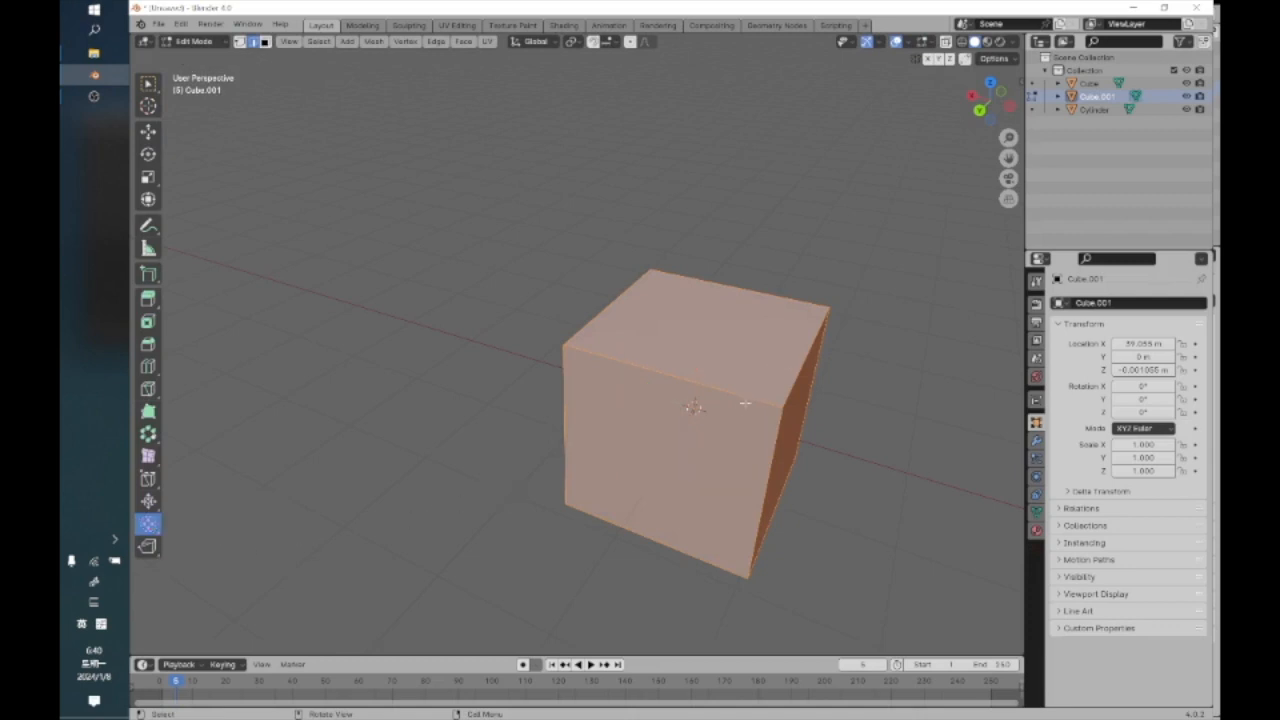
scroll(752, 394, "down", 3)
left_click_drag(651, 343, 542, 336)
scroll(570, 336, "up", 3)
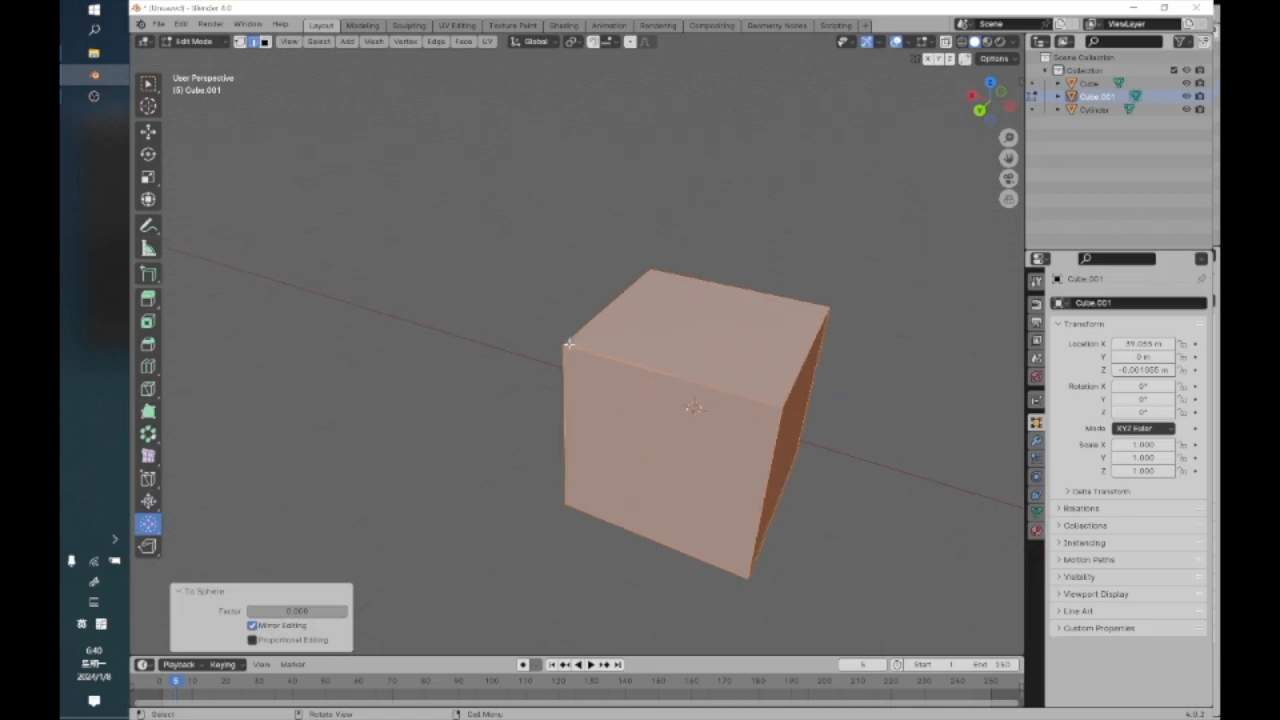
middle_click_drag(634, 409, 650, 382)
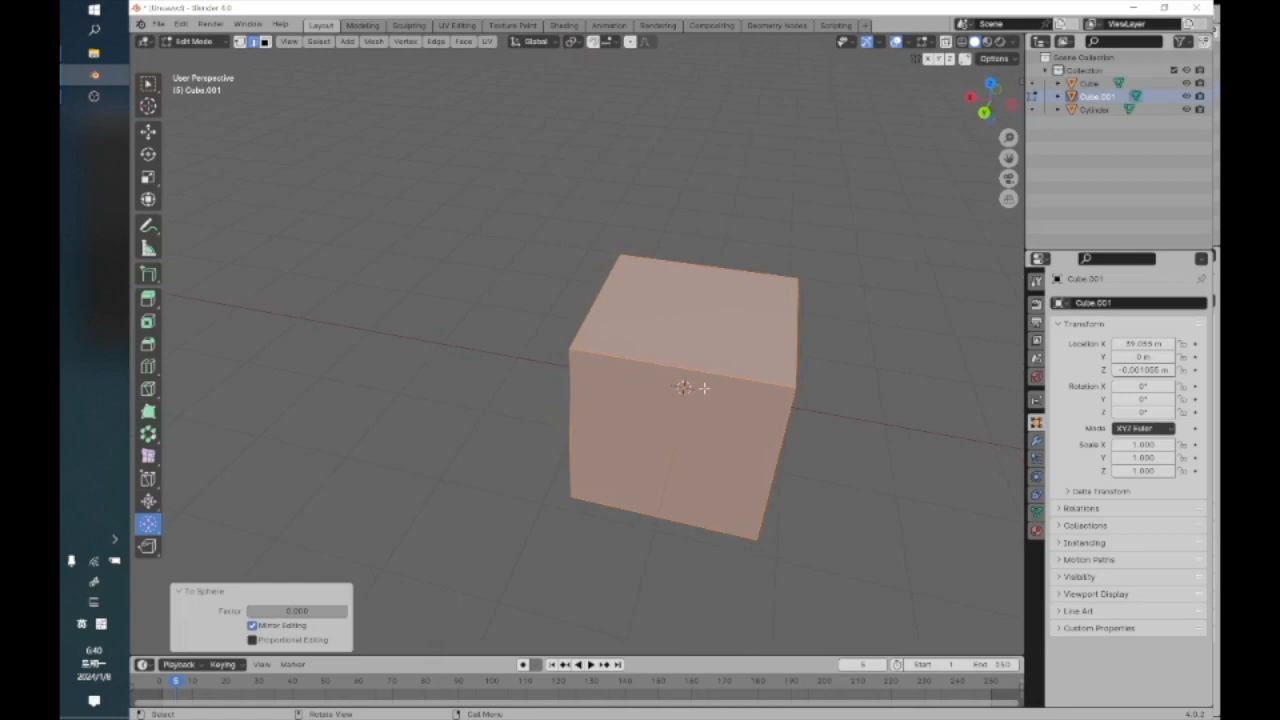
middle_click_drag(640, 352, 291, 323)
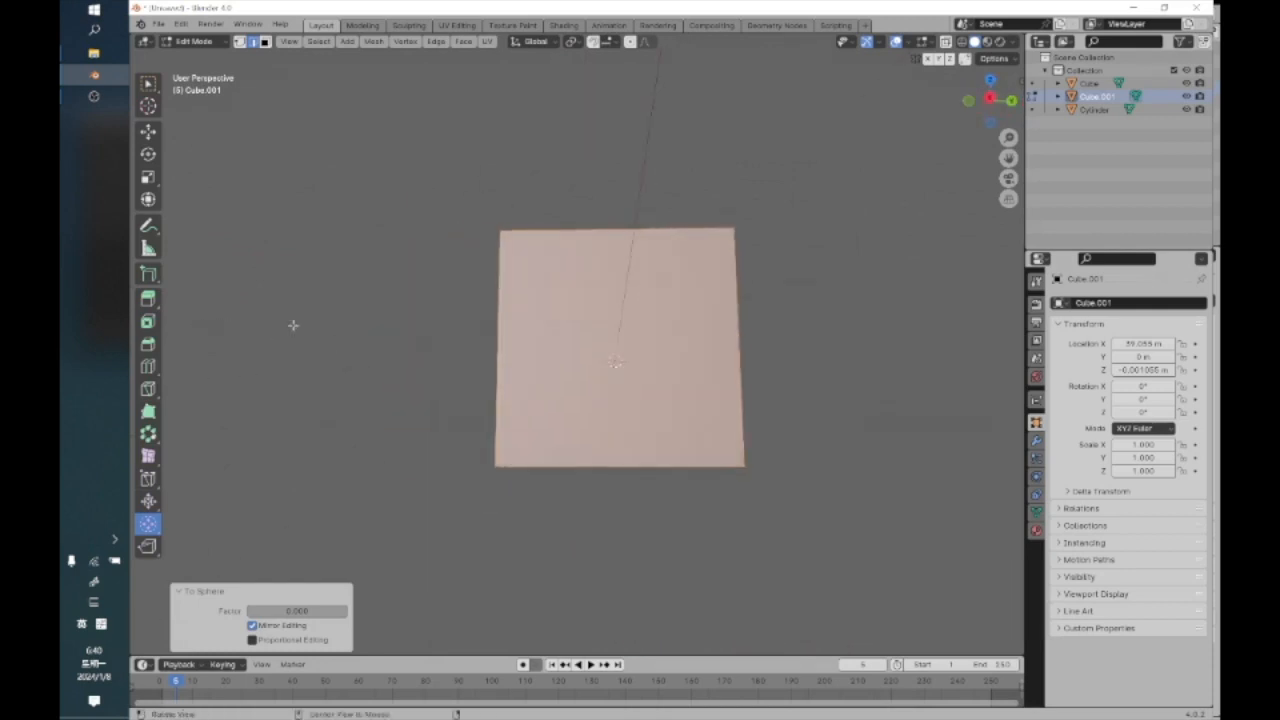
key("shift+alt+s")
left_click(795, 478)
middle_click_drag(737, 429, 613, 487)
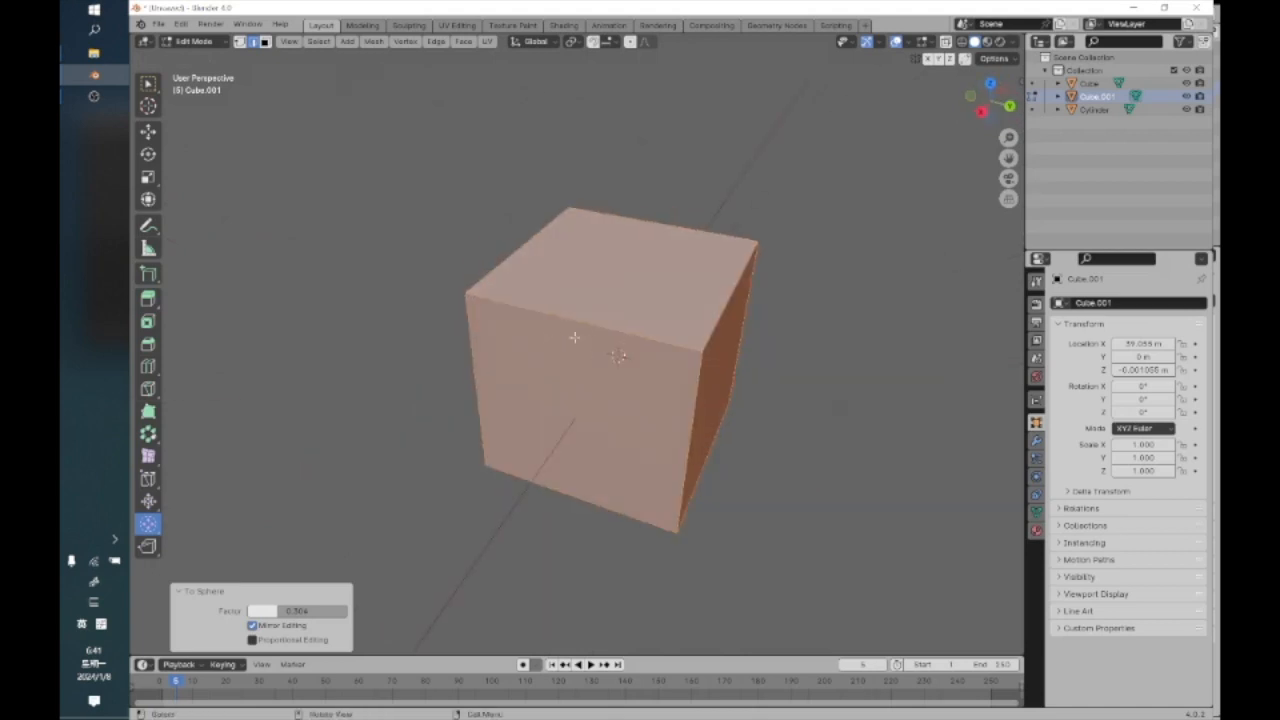
Subdivide the whole cube three times with one cut each
left_click(464, 44)
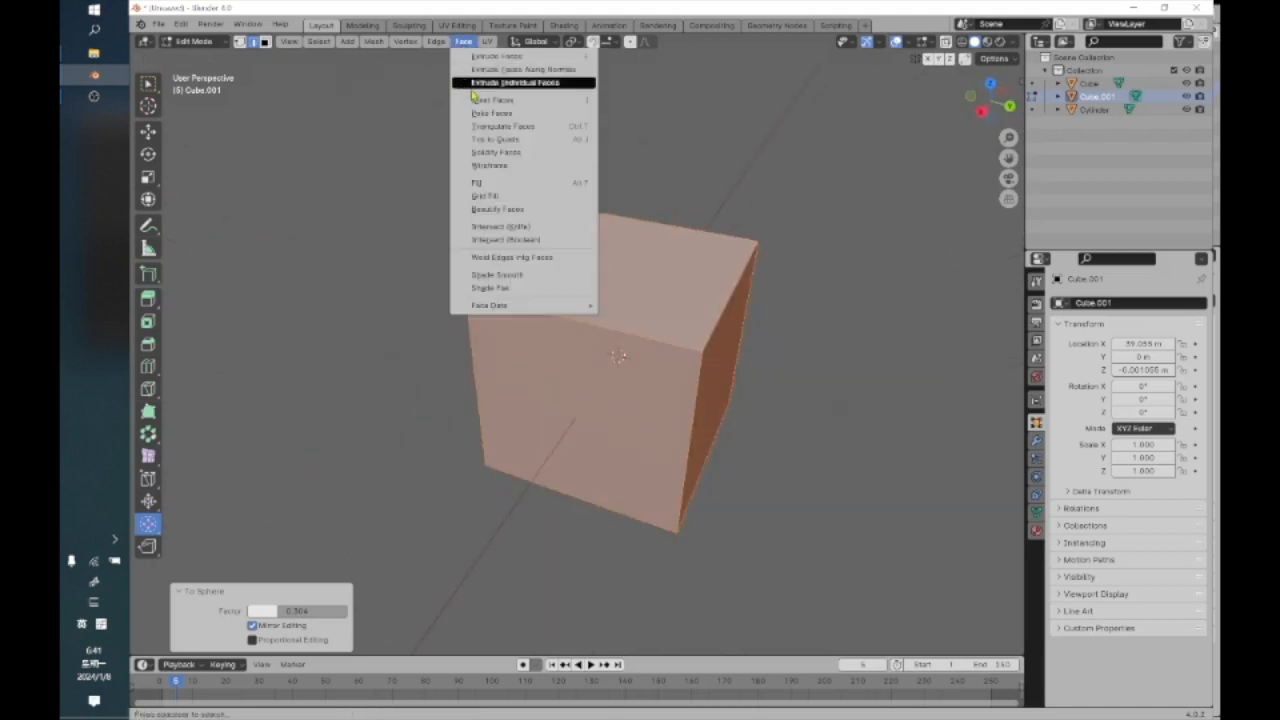
left_click(432, 46)
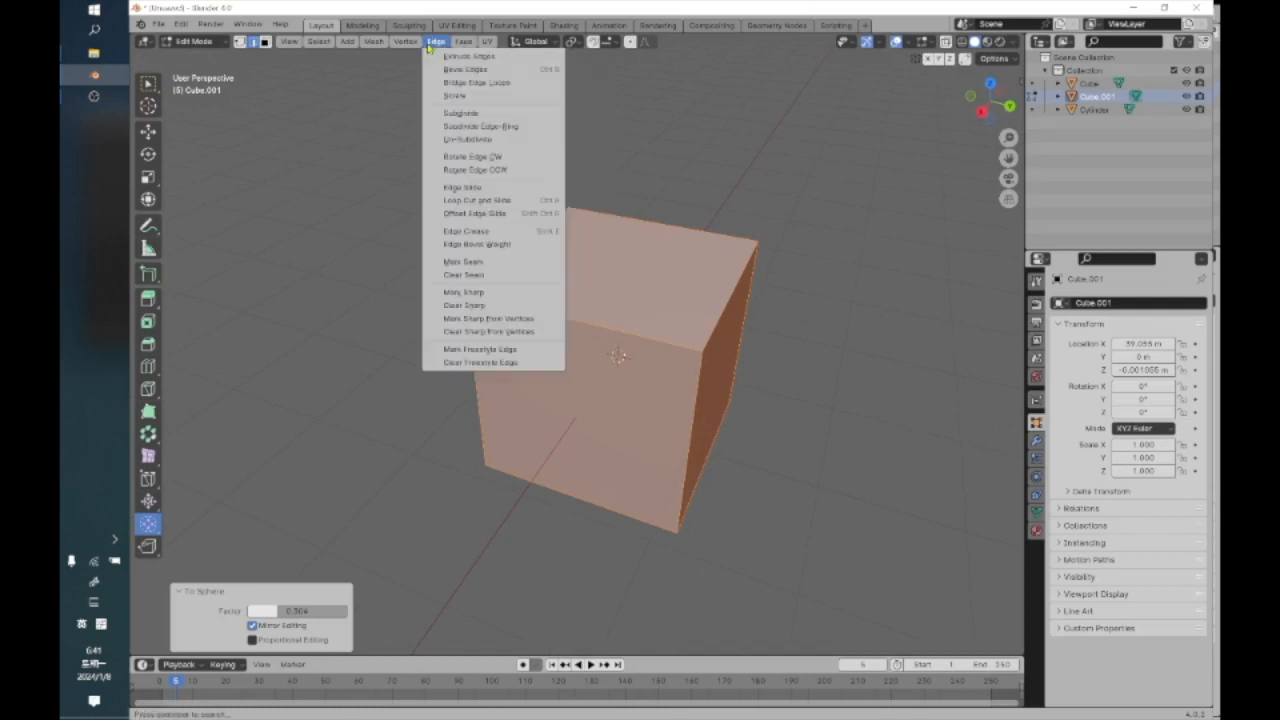
left_click(467, 110)
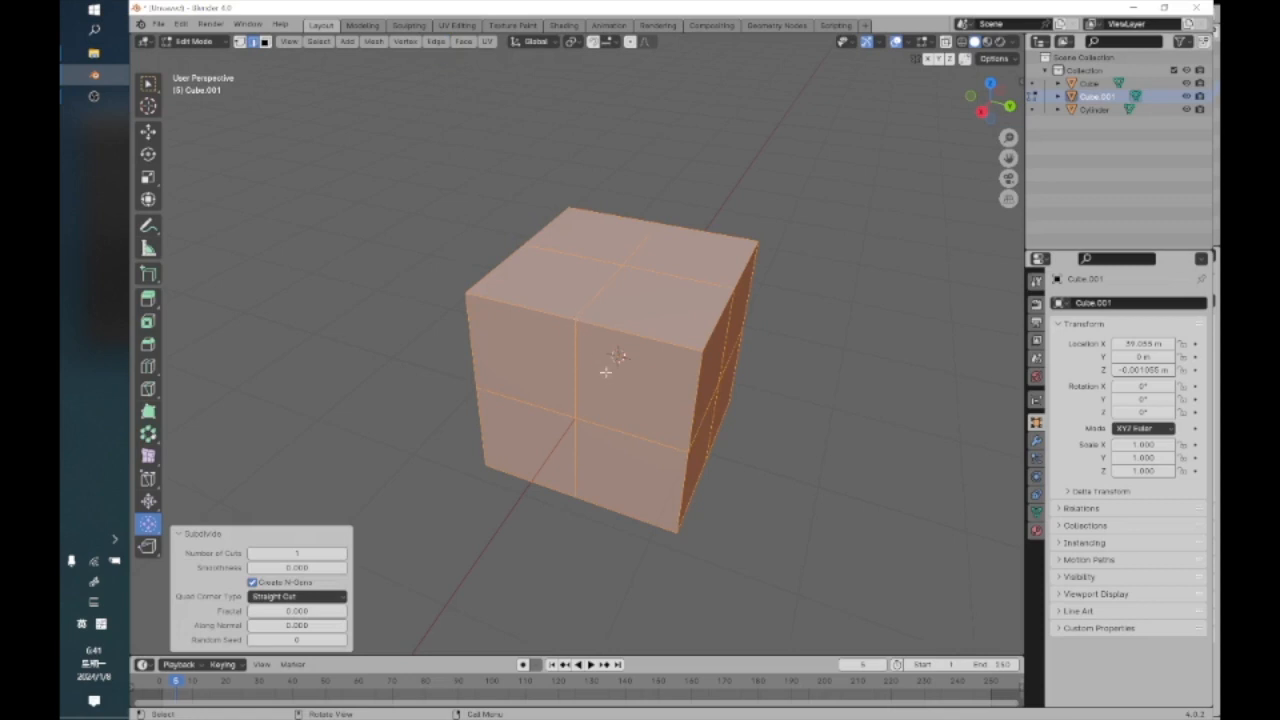
left_click(435, 41)
left_click(466, 110)
left_click(436, 41)
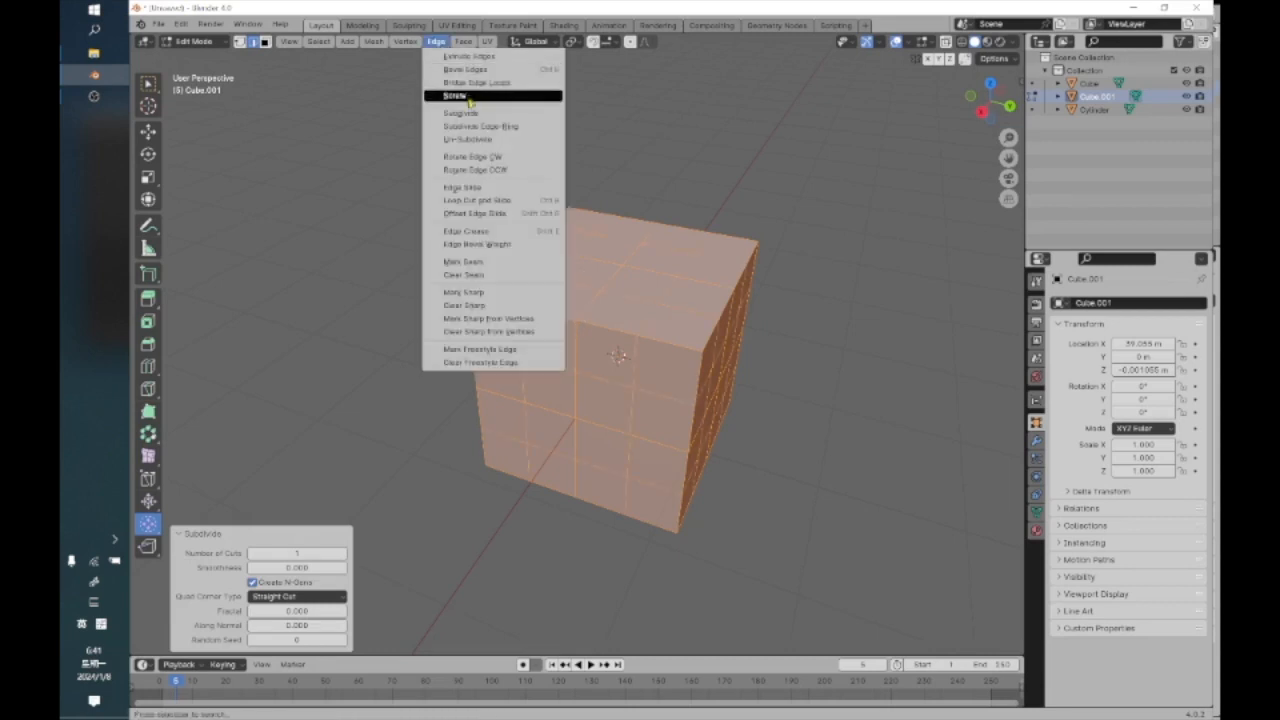
left_click(468, 112)
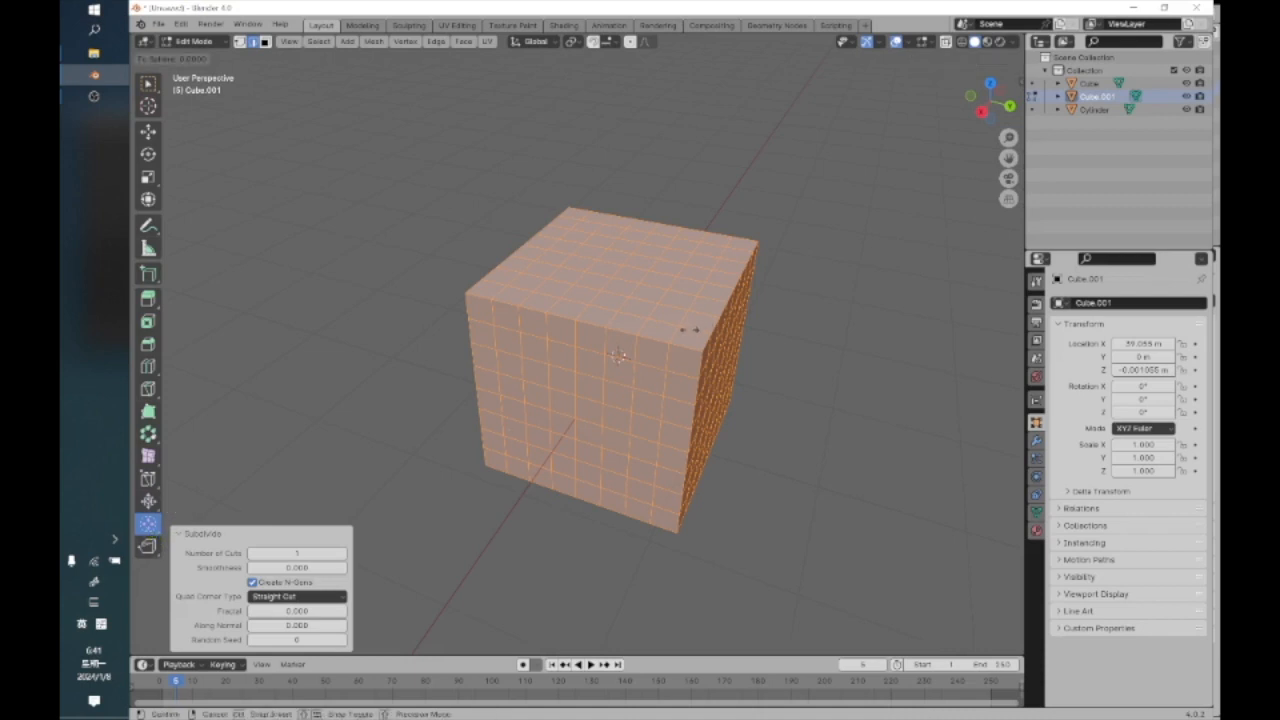
Apply To Sphere repeatedly to the subdivided cube until it is rounded into a ball
key("shift+alt+s")
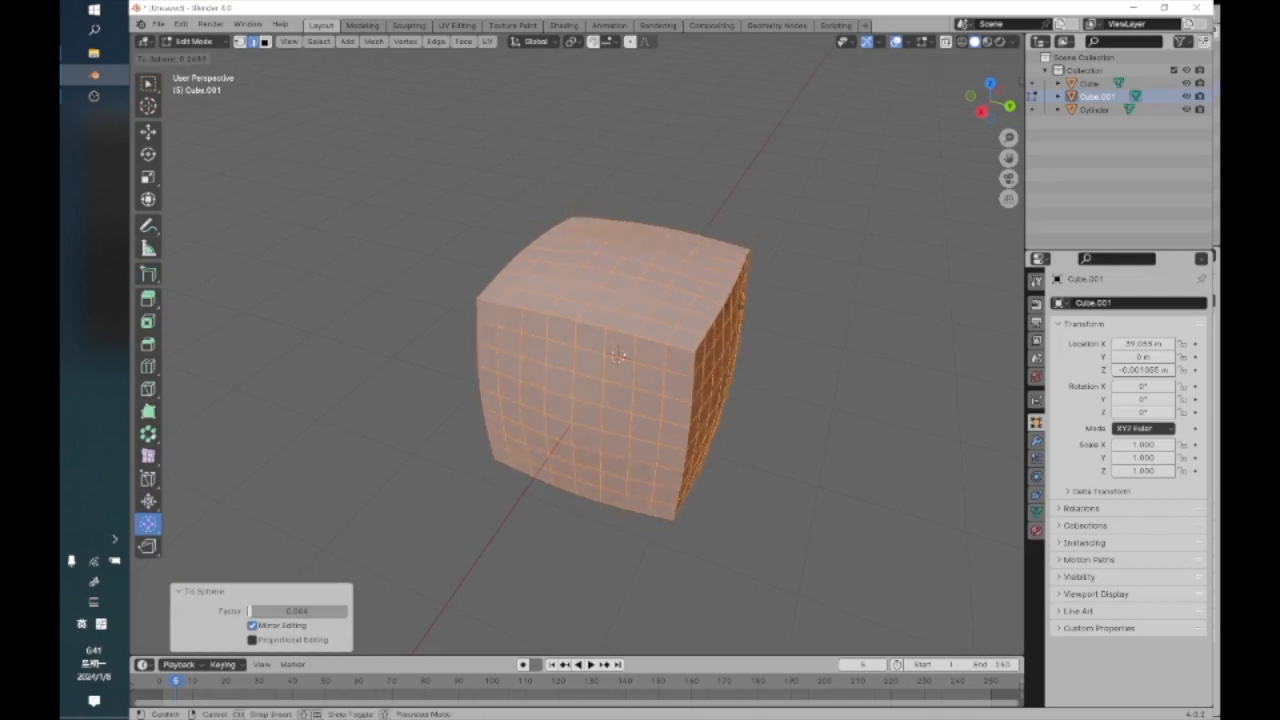
left_click(602, 307)
key("shift+alt+s")
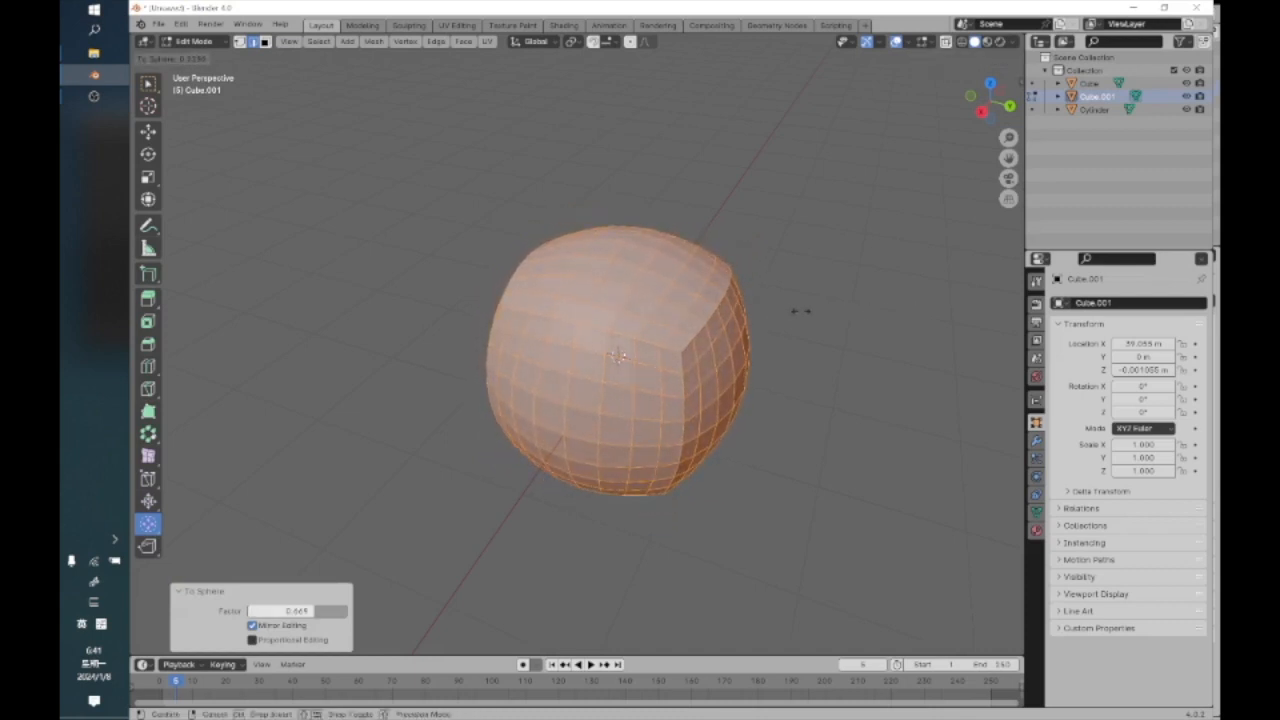
left_click(556, 300)
key("shift+alt+s")
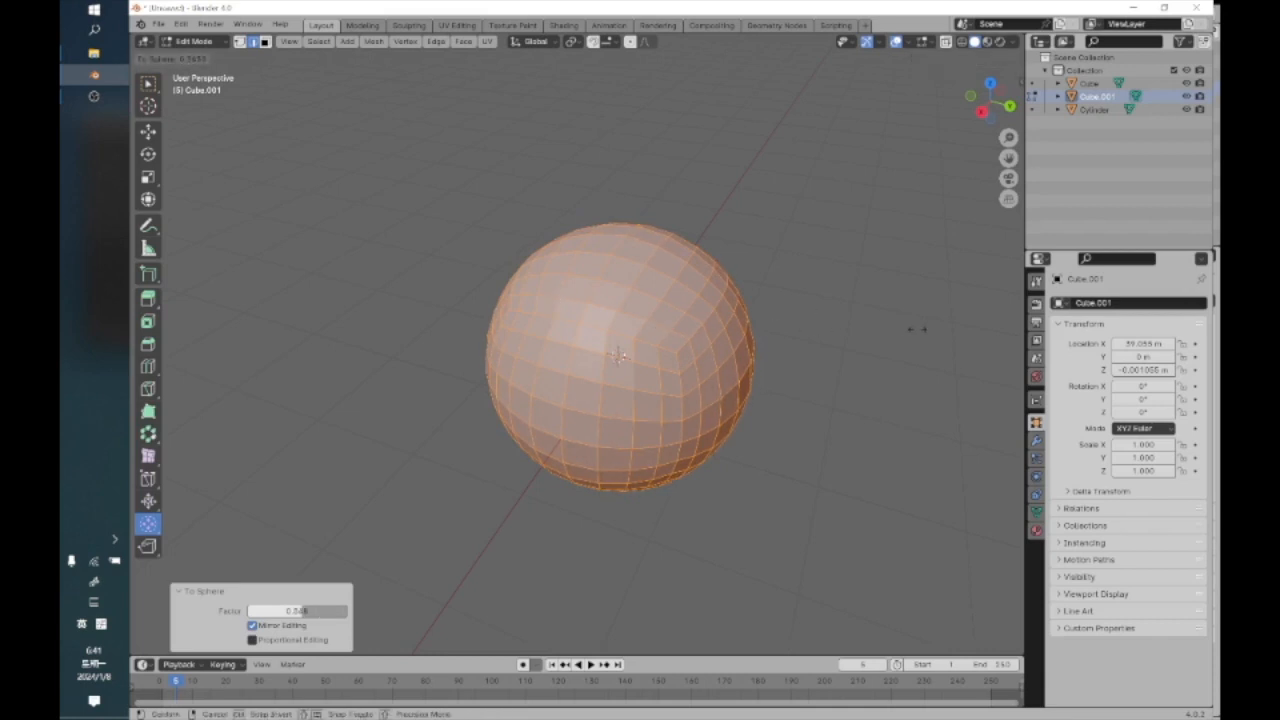
left_click(610, 378)
Run To Sphere once more on the ball, sweeping the factor up and back to nearly zero
middle_click_drag(610, 378, 670, 320)
scroll(571, 346, "up", 3)
scroll(571, 346, "down", 2)
key("shift+alt+s")
left_click_drag(478, 316, 795, 336)
left_click_drag(785, 335, 494, 327)
left_click(494, 327)
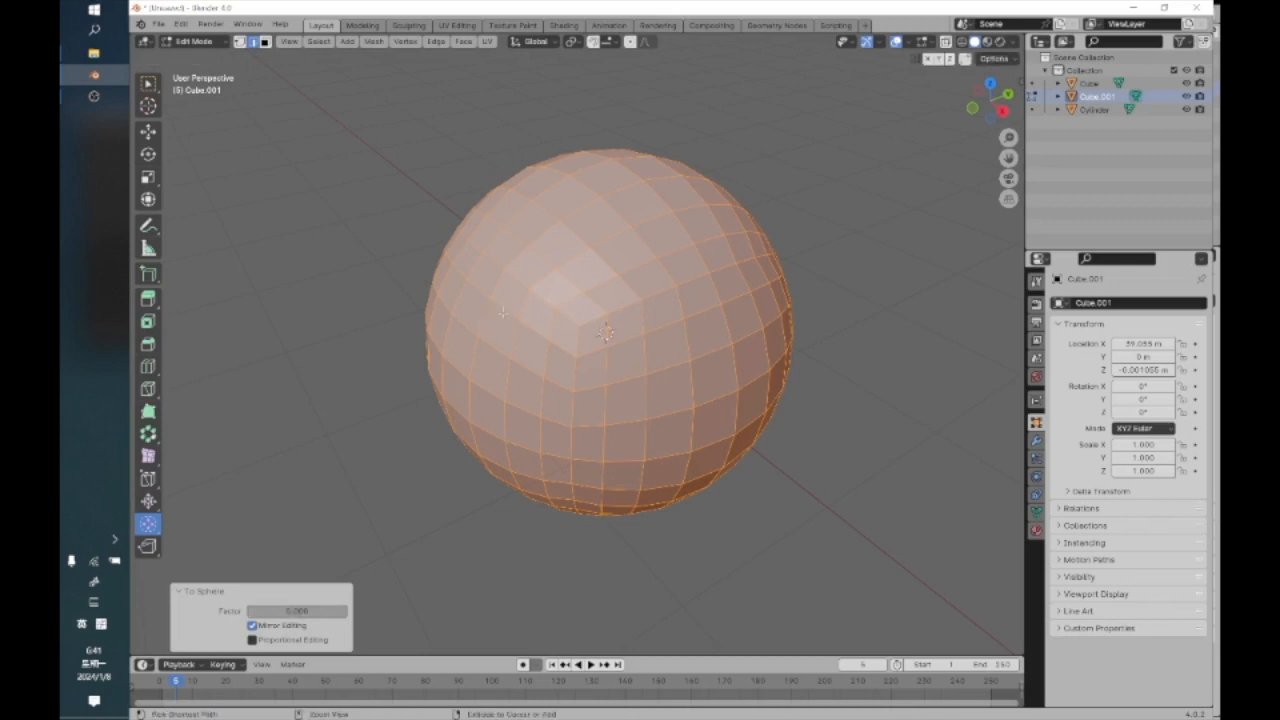
Undo the To Sphere operations back to the flat-sided subdivided cube
key("ctrl+z")
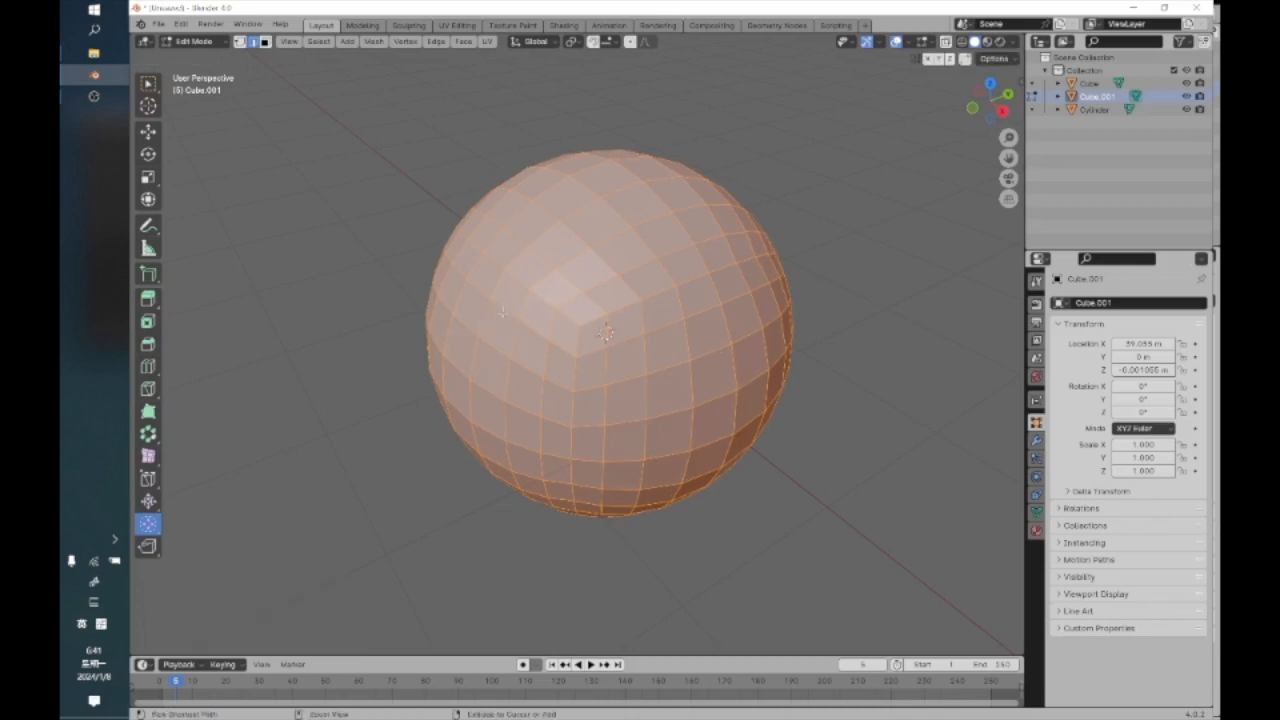
key("ctrl+z")
key("ctrl+z")
key("ctrl+z")
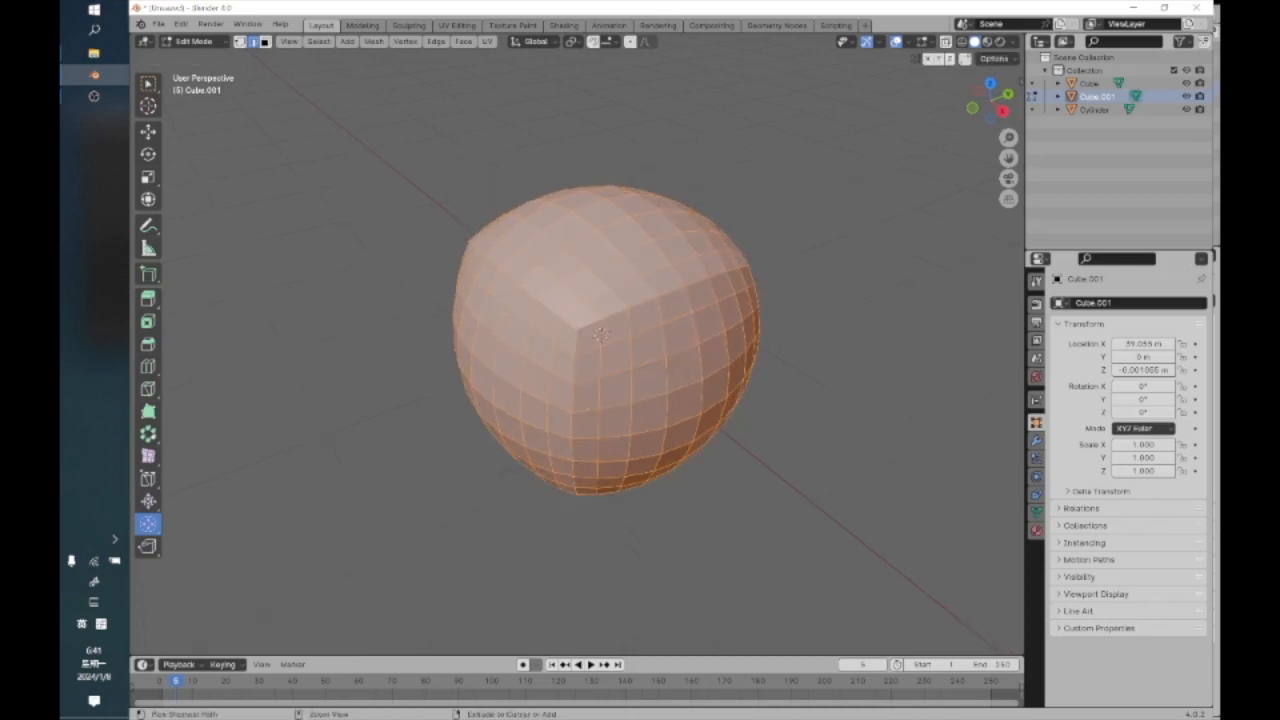
Apply To Sphere to the subdivided cube with a factor of about 0.795, and undo it along with the subdivisions
middle_click_drag(504, 356, 577, 323)
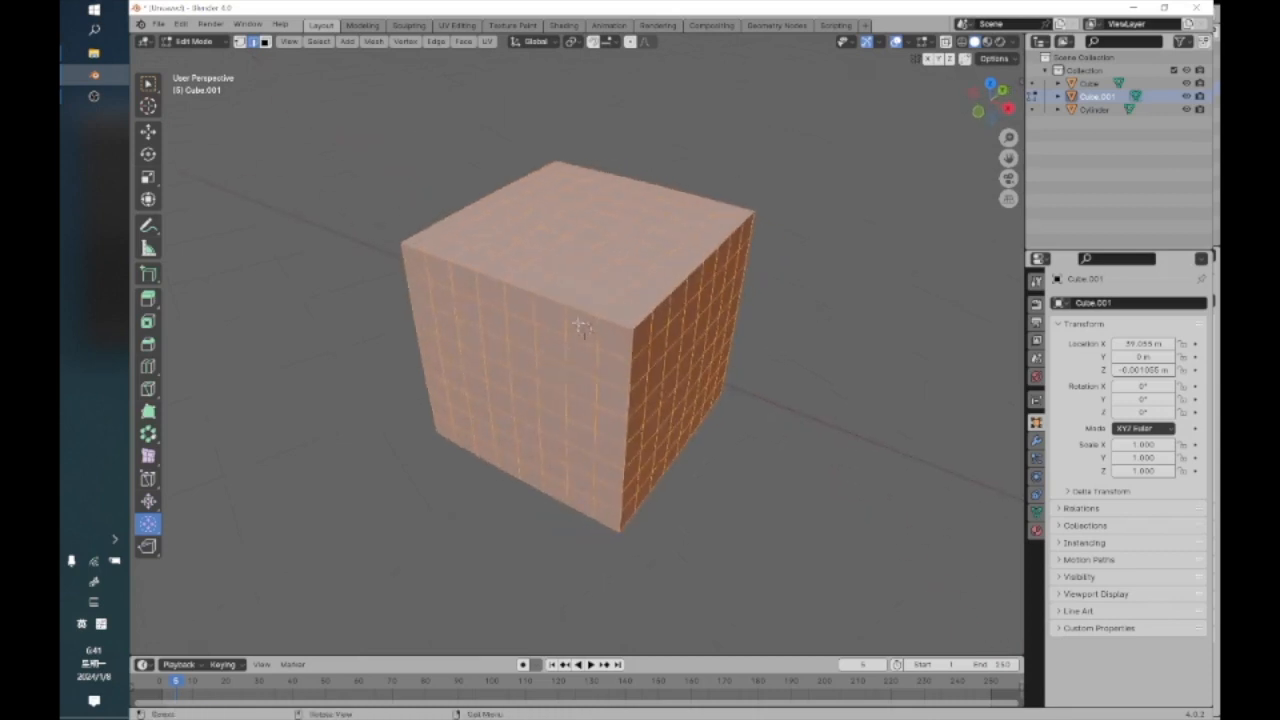
key("shift+alt+s")
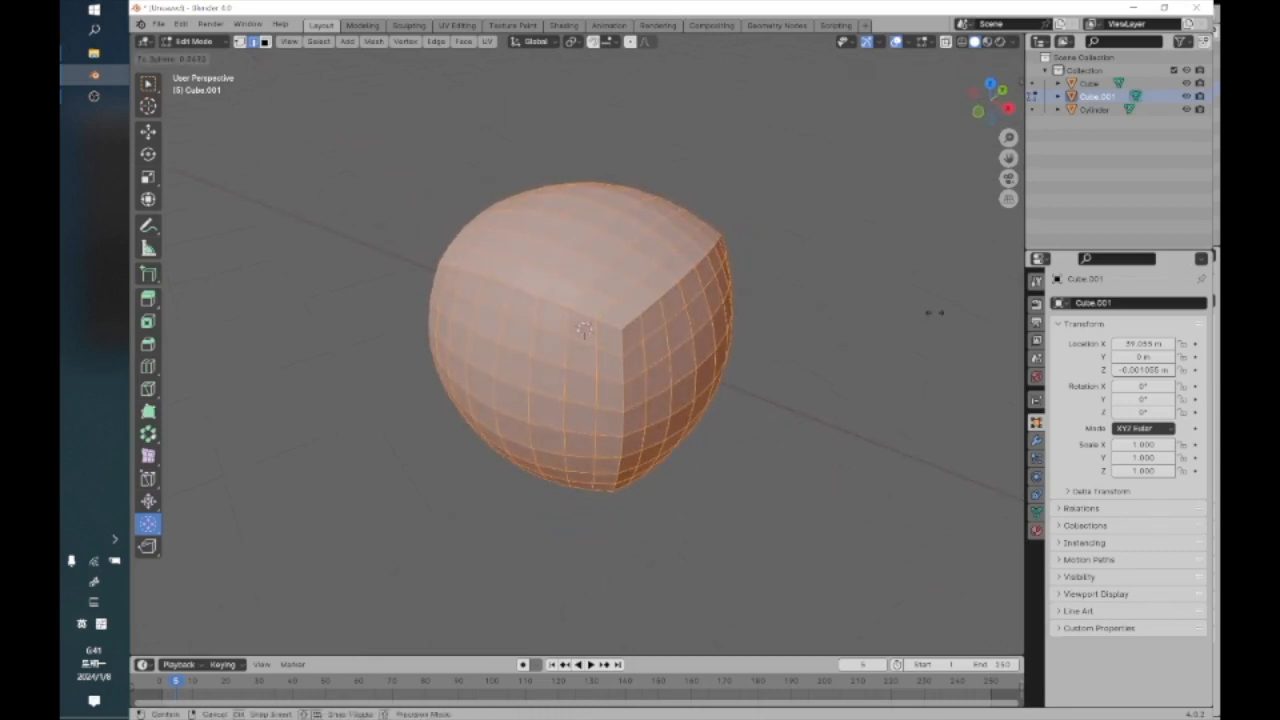
left_click(837, 314)
middle_click_drag(837, 314, 609, 345)
middle_click_drag(540, 374, 484, 378)
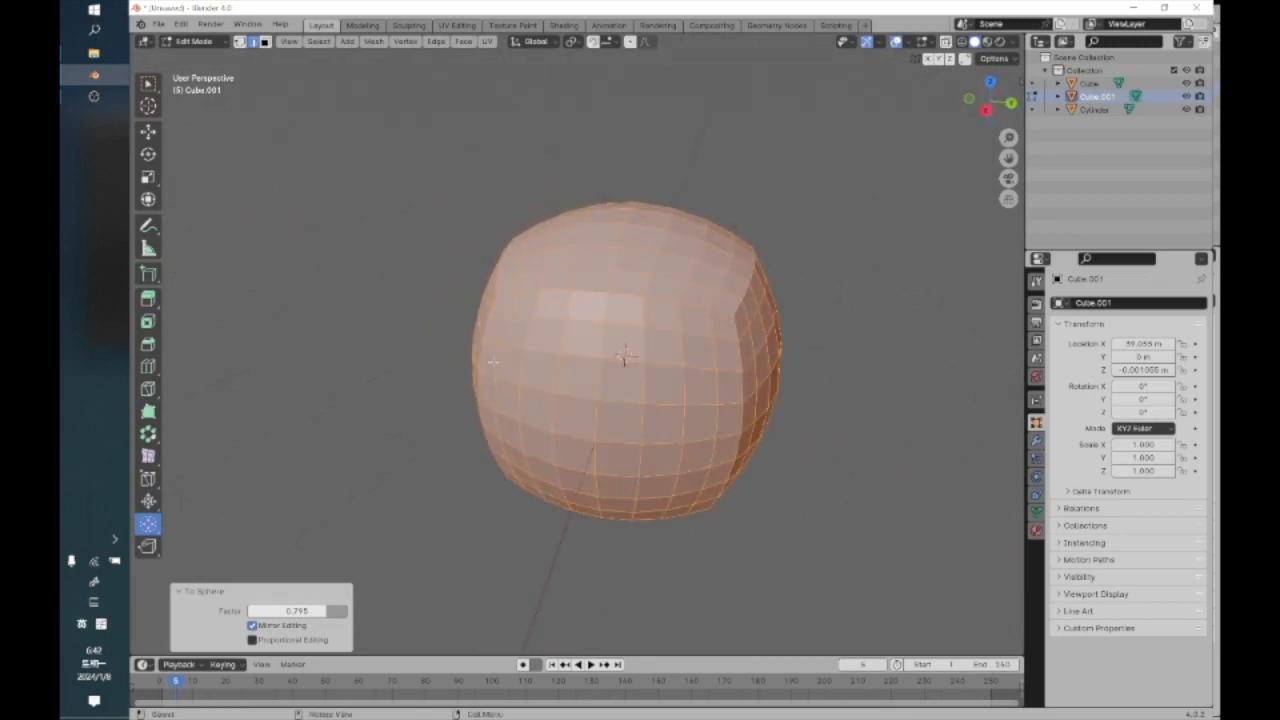
key("ctrl+z")
key("ctrl+z")
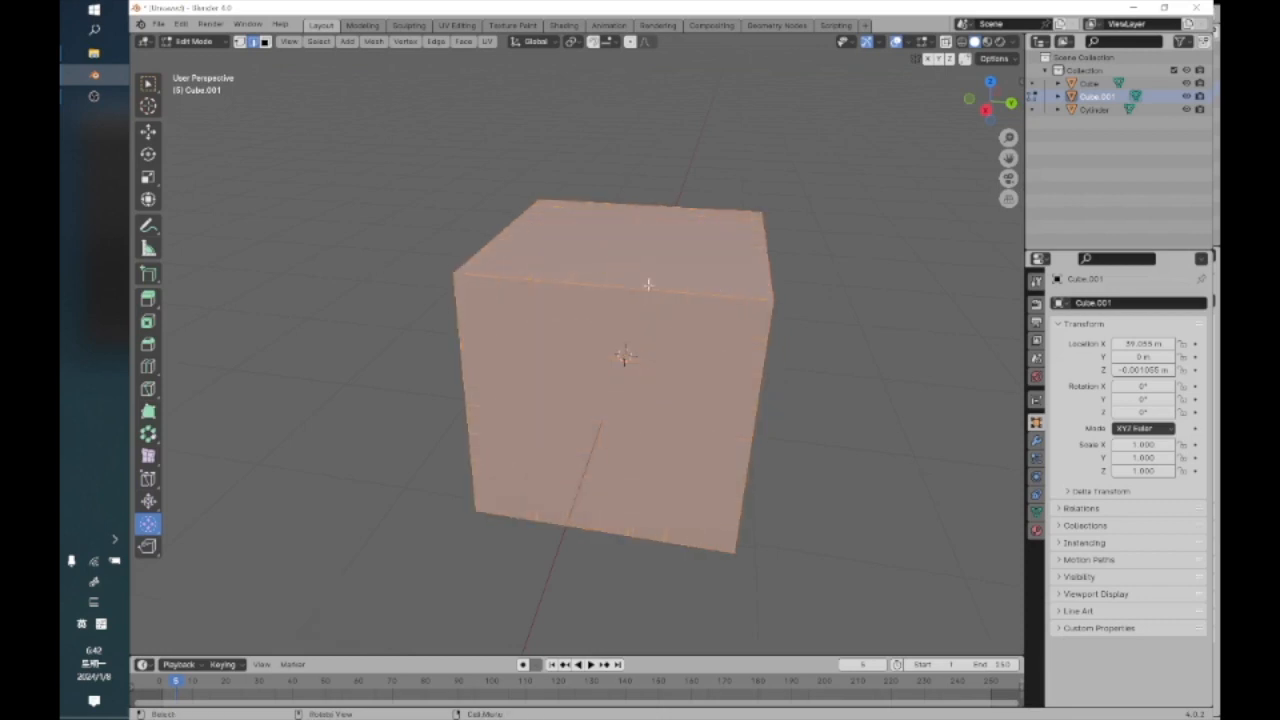
Try subdividing the whole cube with one cut, and undo the subdivision
middle_click_drag(452, 227, 372, 312)
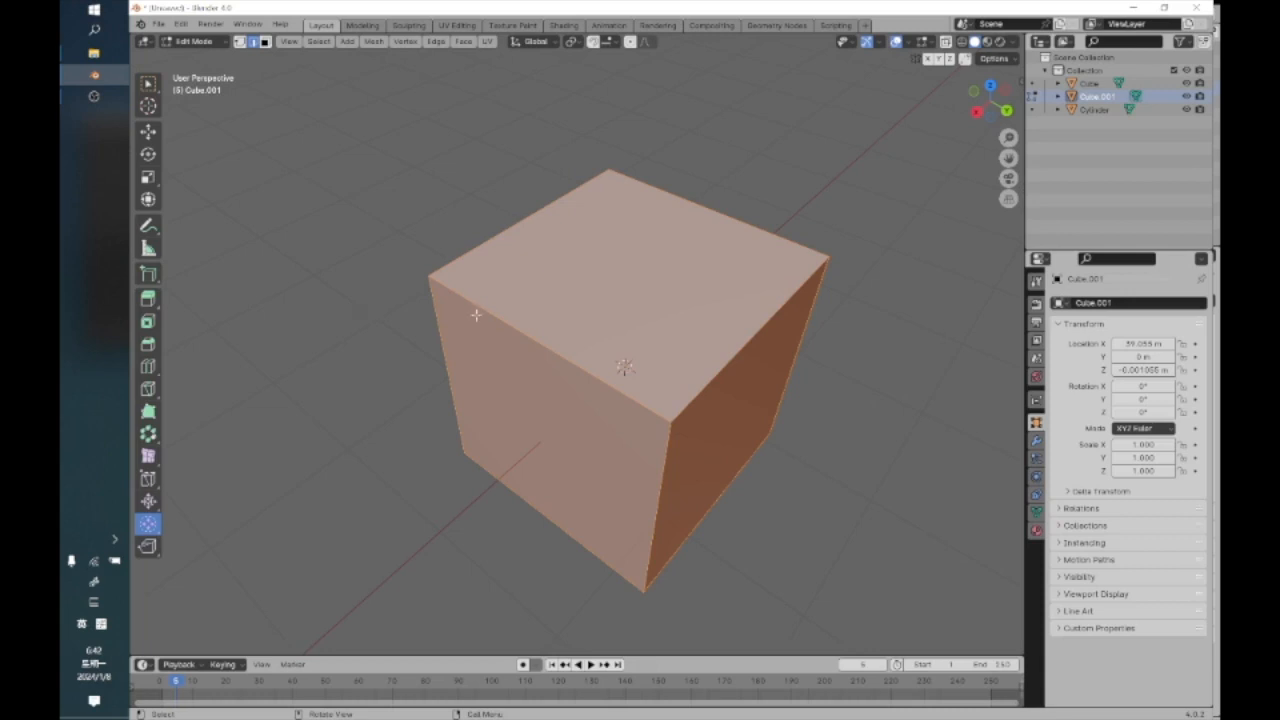
left_click(436, 42)
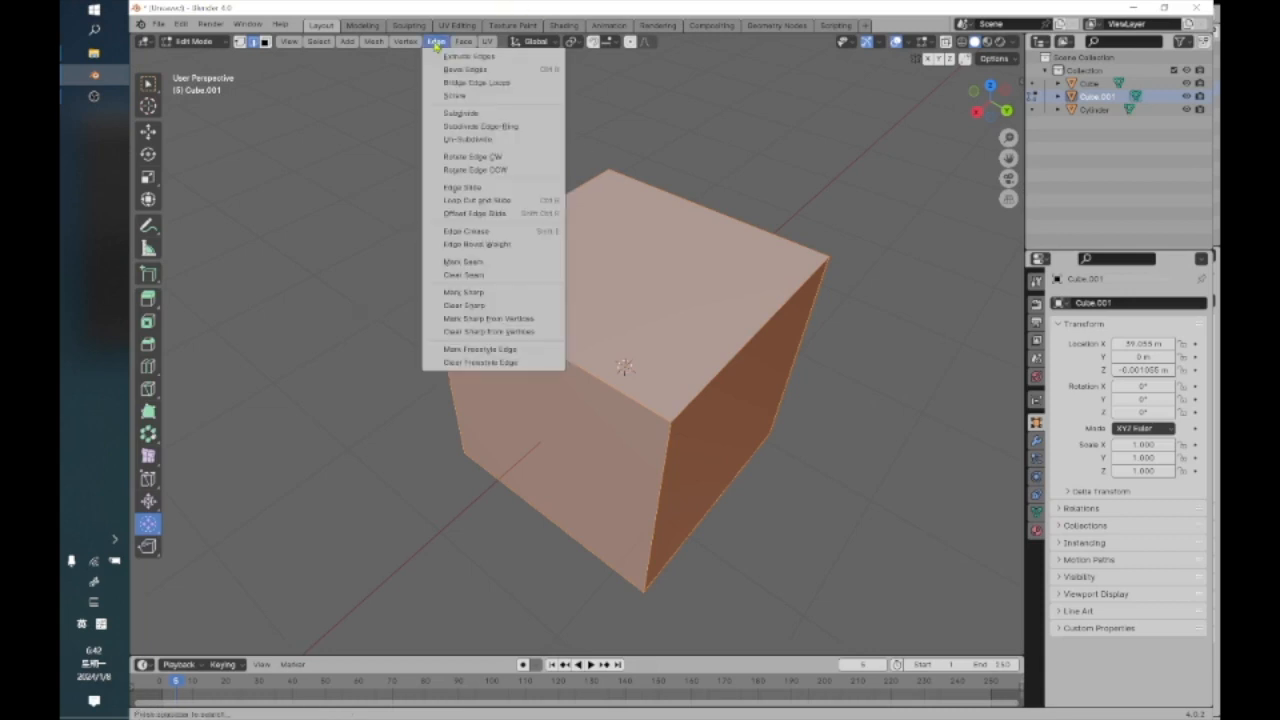
left_click(447, 109)
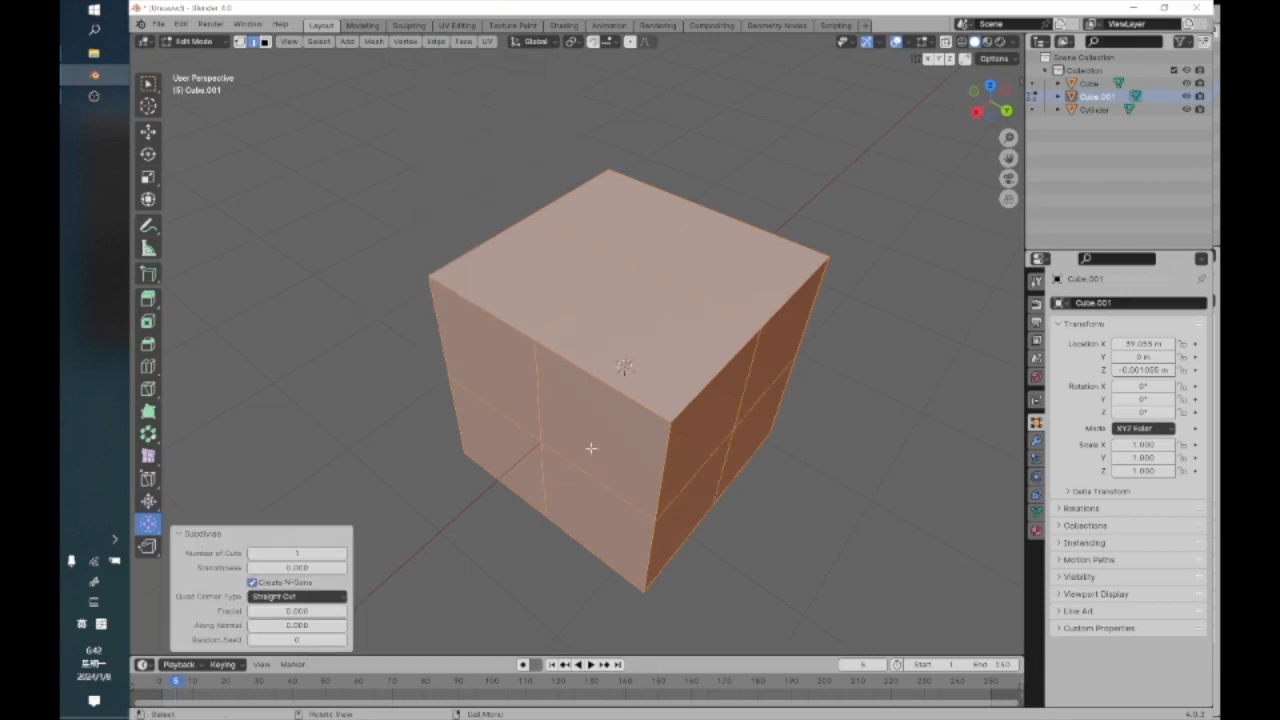
key("ctrl+z")
key("ctrl+z")
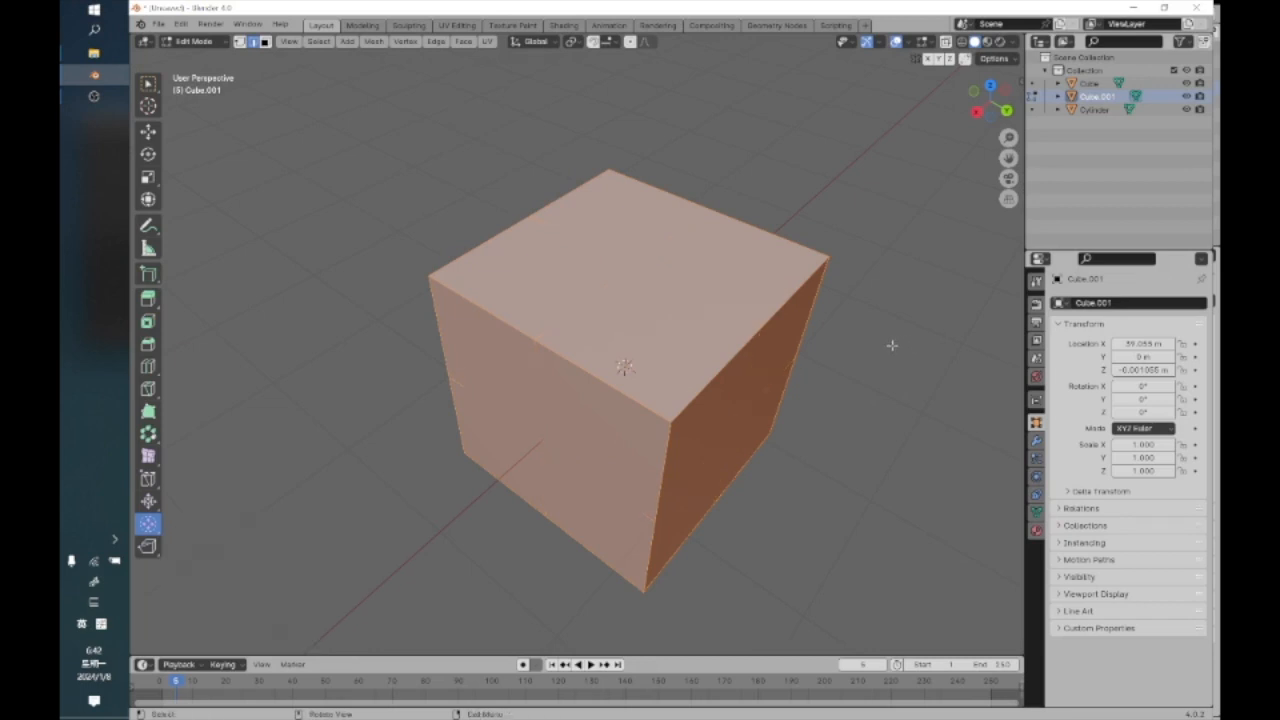
Select only the cube's top face in face selection and subdivide it with one cut
left_click(265, 42)
left_click(618, 248)
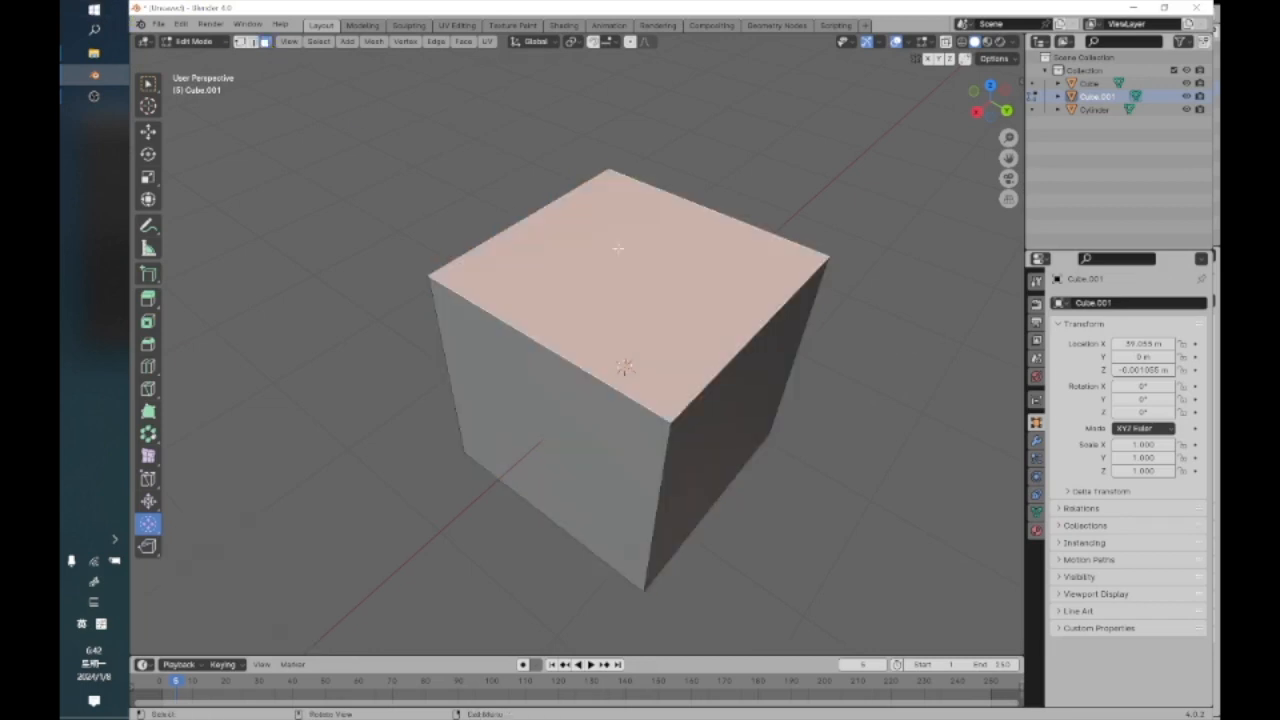
left_click(434, 43)
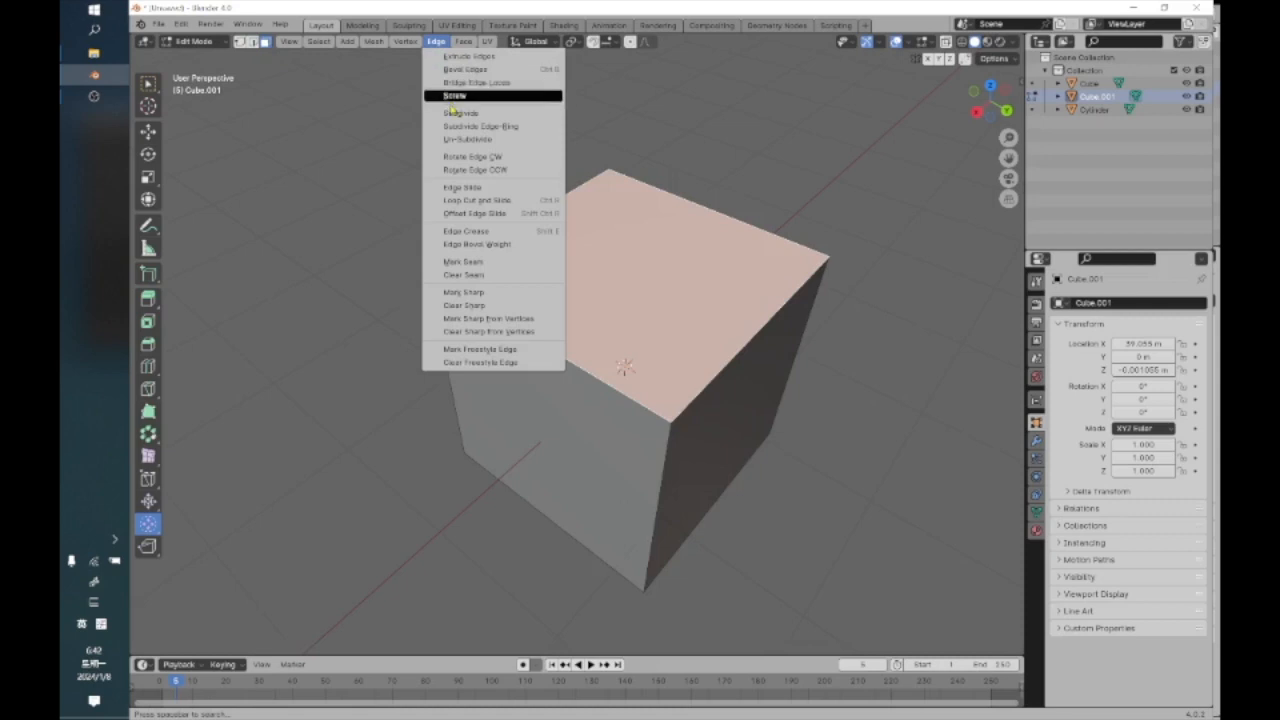
left_click(452, 112)
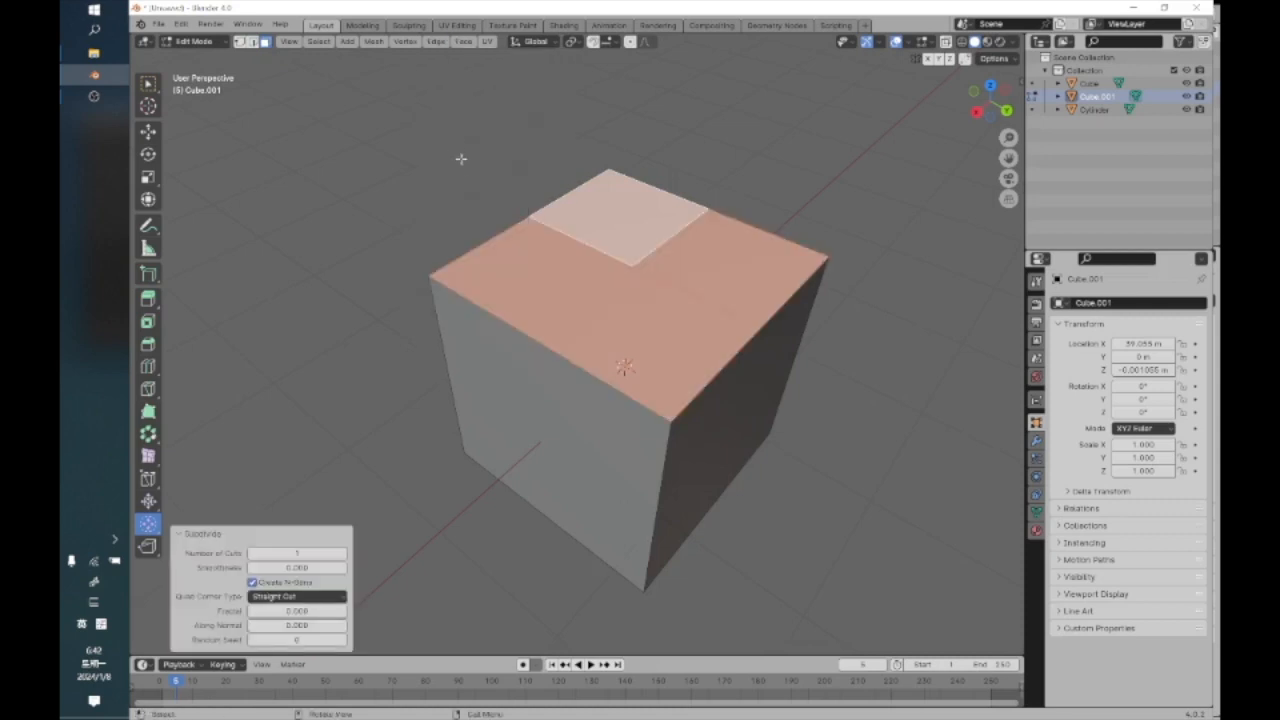
Try dissolving the two collinear middle edges across the cube's top face in edge selection, and undo the dissolve
left_click(314, 380)
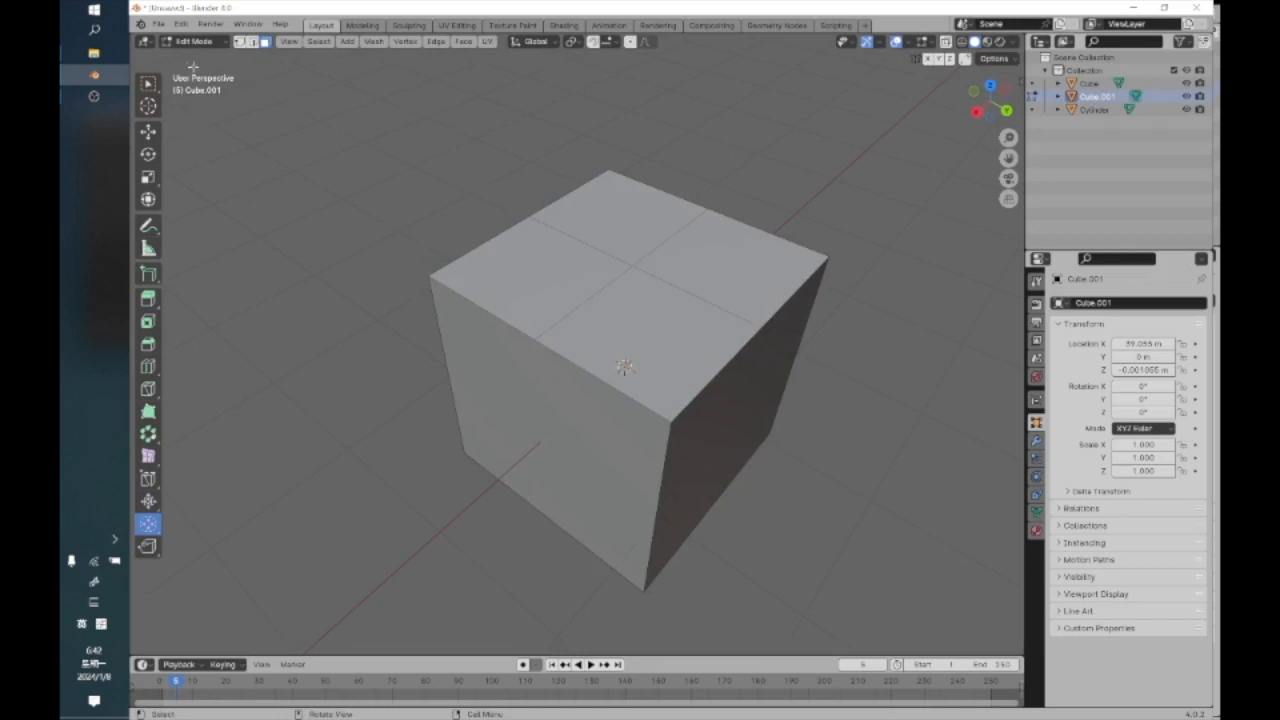
left_click(252, 42)
left_click(571, 231)
left_click(664, 280, "shift")
key("ctrl+e")
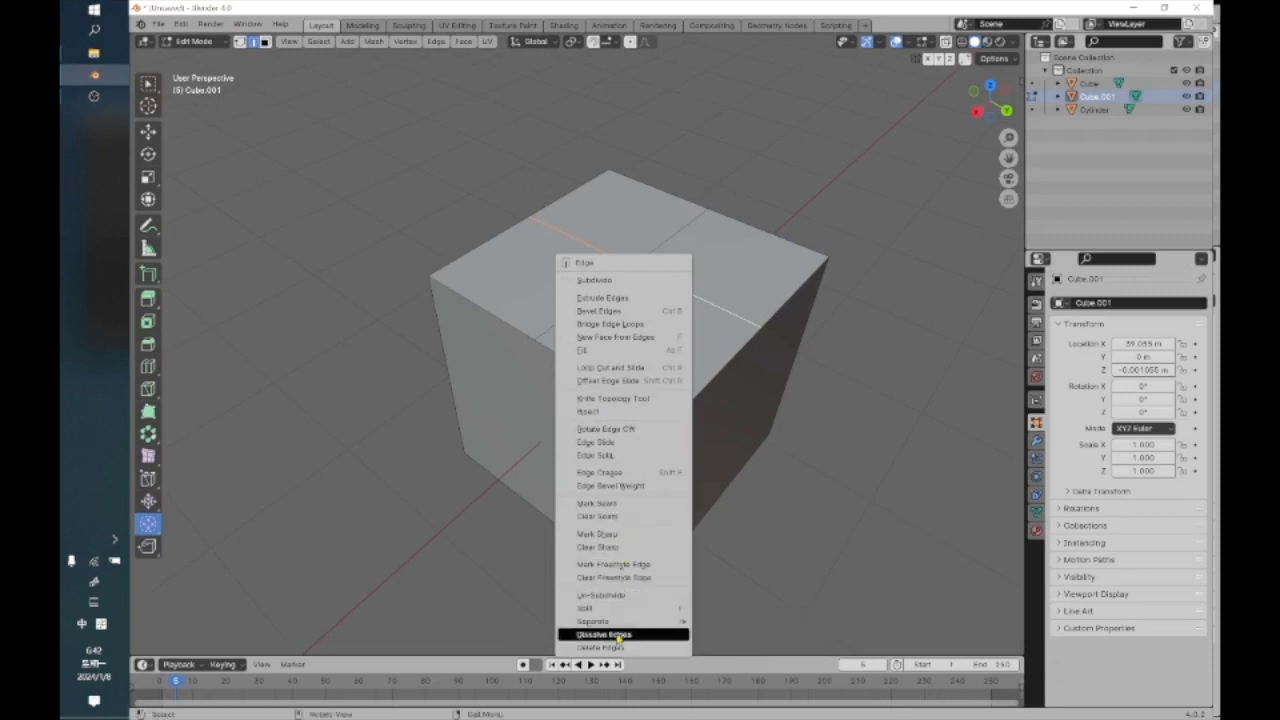
left_click(618, 635)
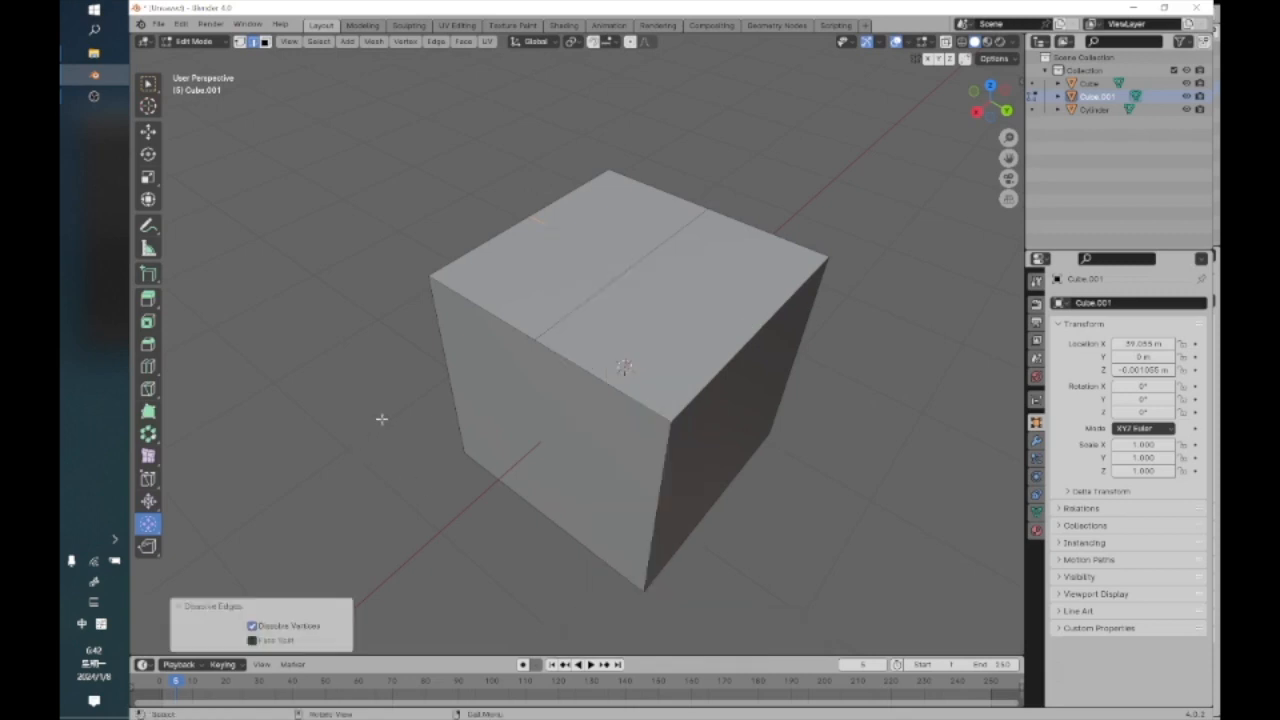
key("ctrl+z")
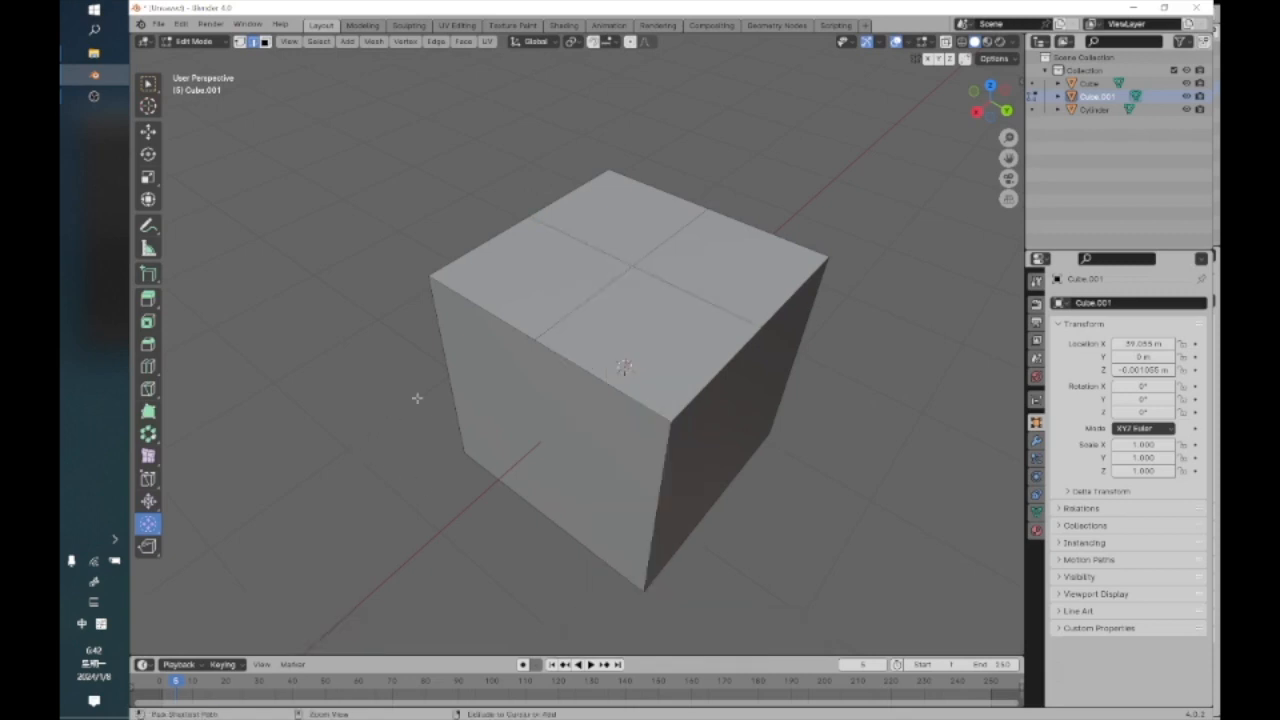
Dissolve the four quarter faces on top of the cube into a single face using face selection
key("3")
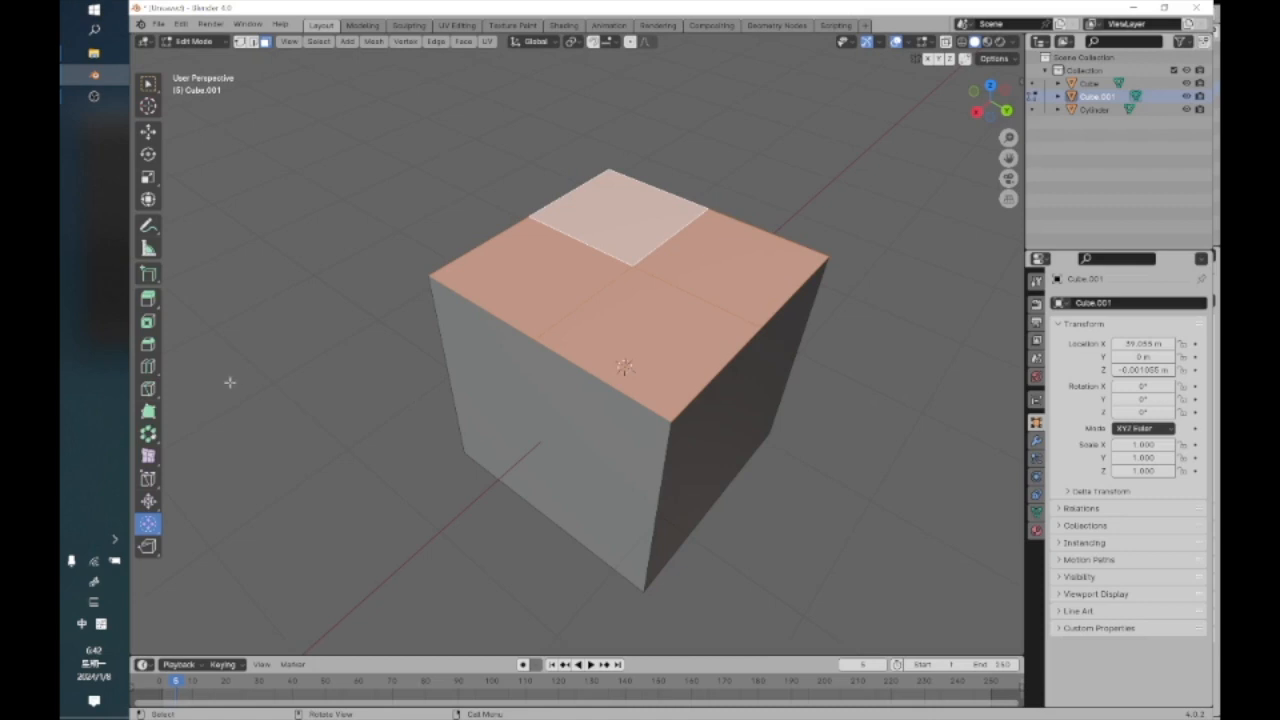
key("ctrl+x")
left_click(465, 399)
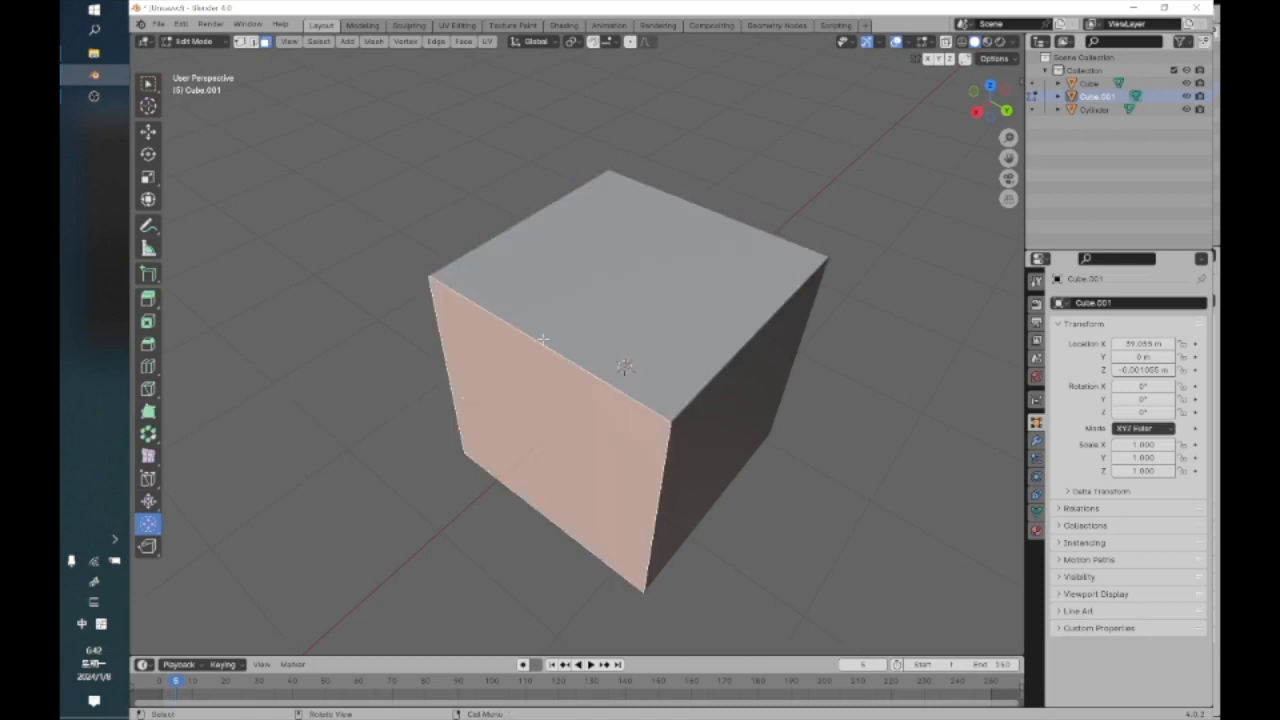
Try Subdivide Edge-Ring on the top face's front edge, and subdivide that edge with one cut
left_click(542, 338)
left_click(252, 41)
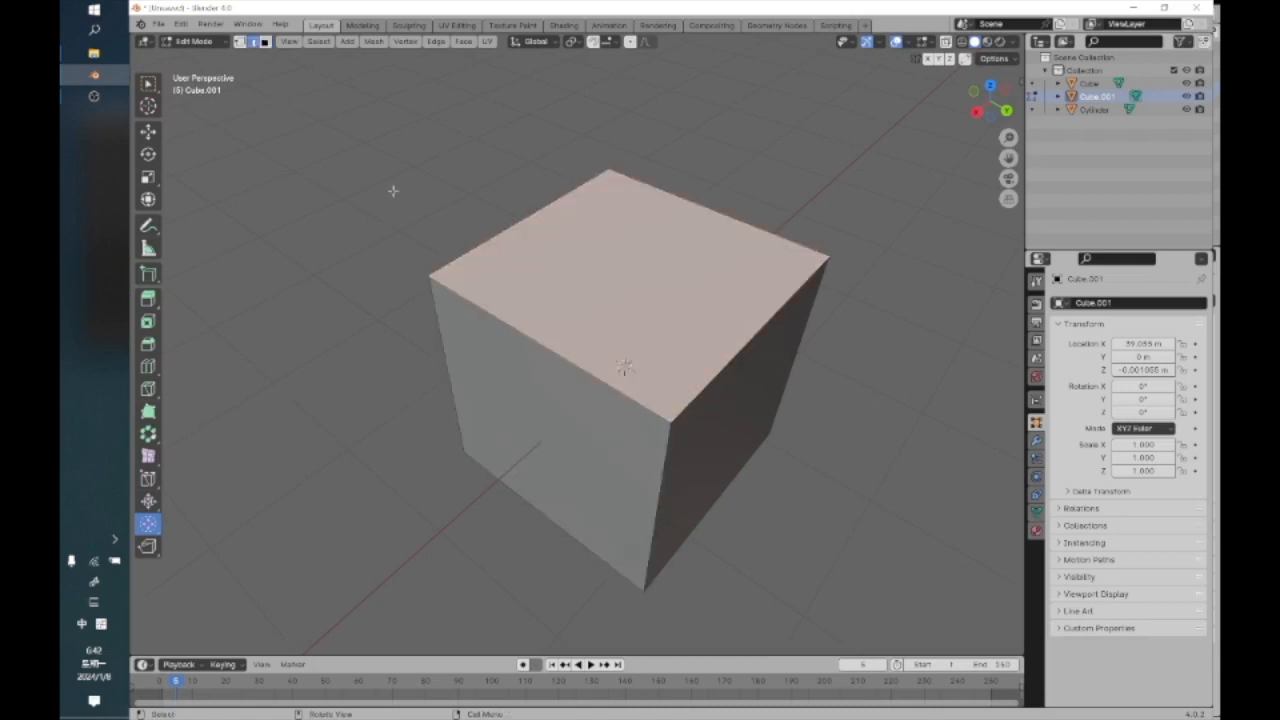
left_click(525, 332)
left_click(436, 41)
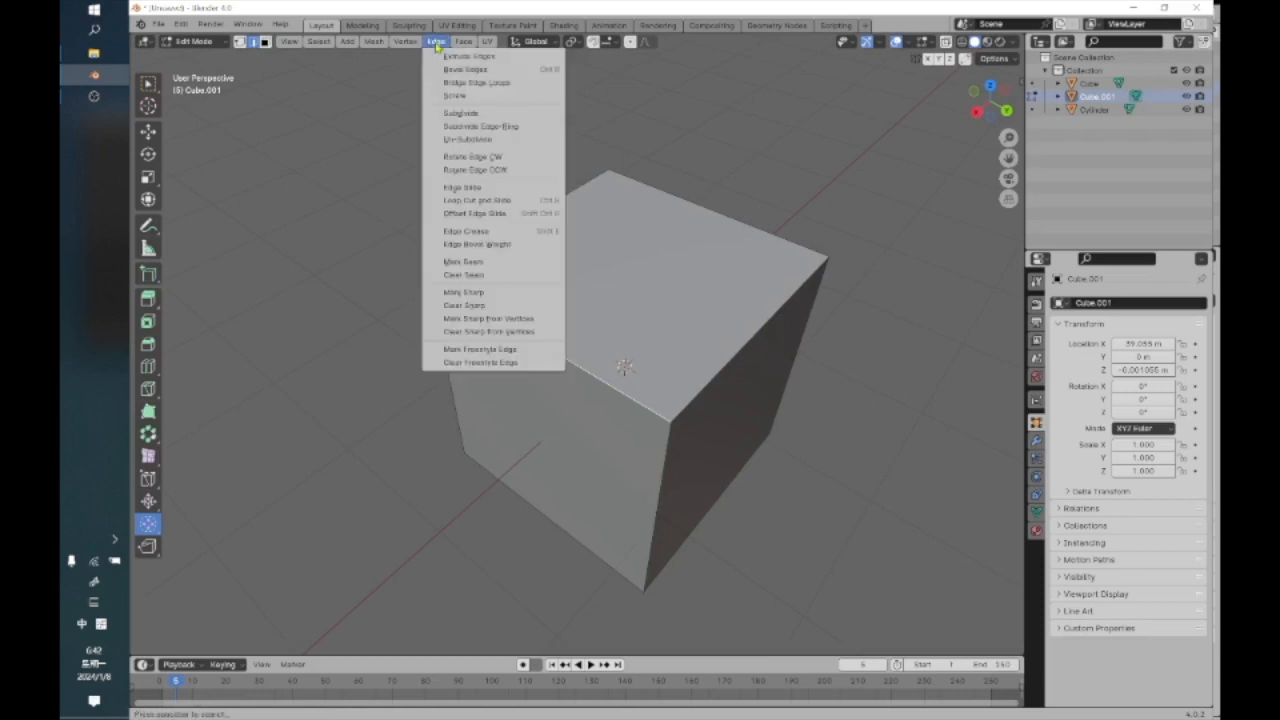
left_click(462, 126)
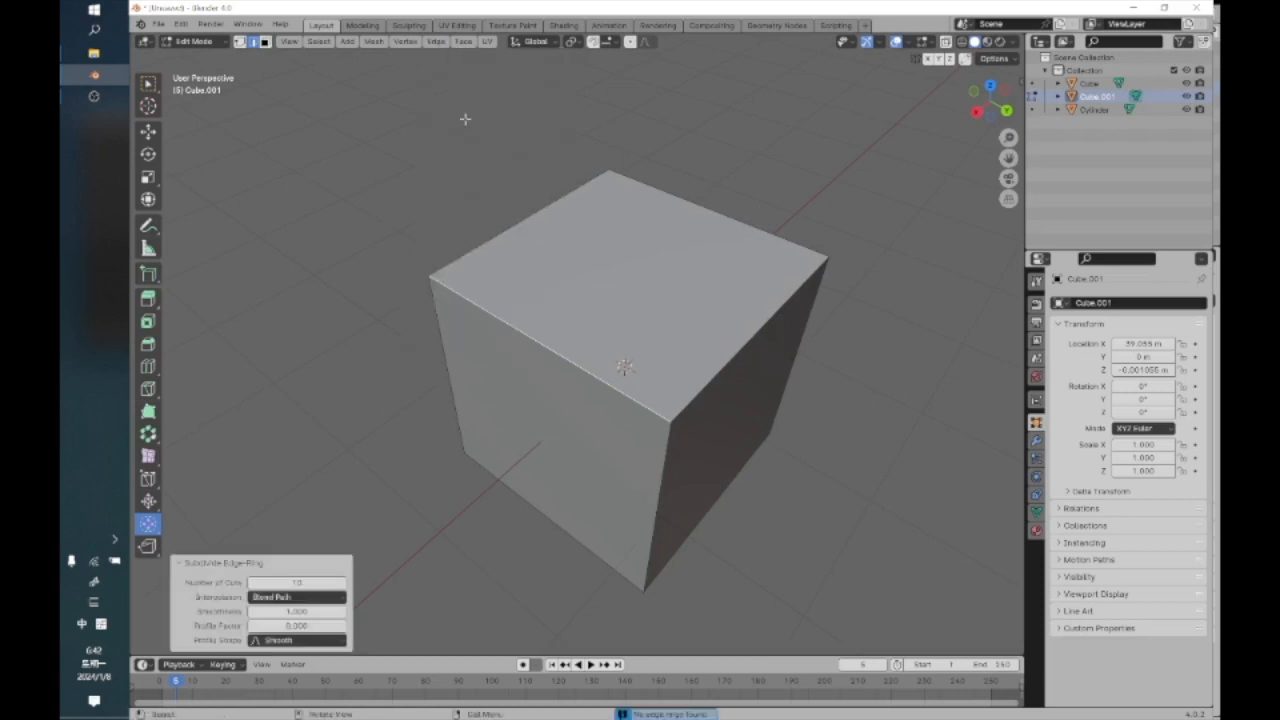
left_click(436, 41)
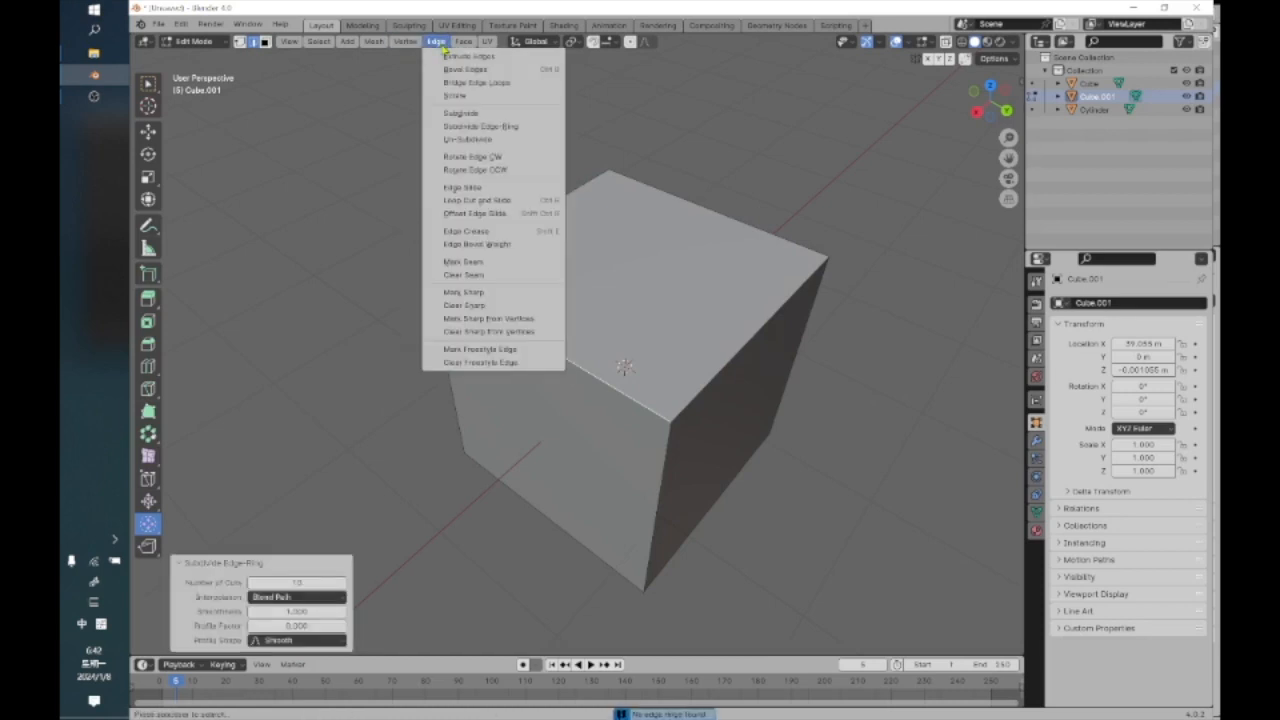
left_click(458, 115)
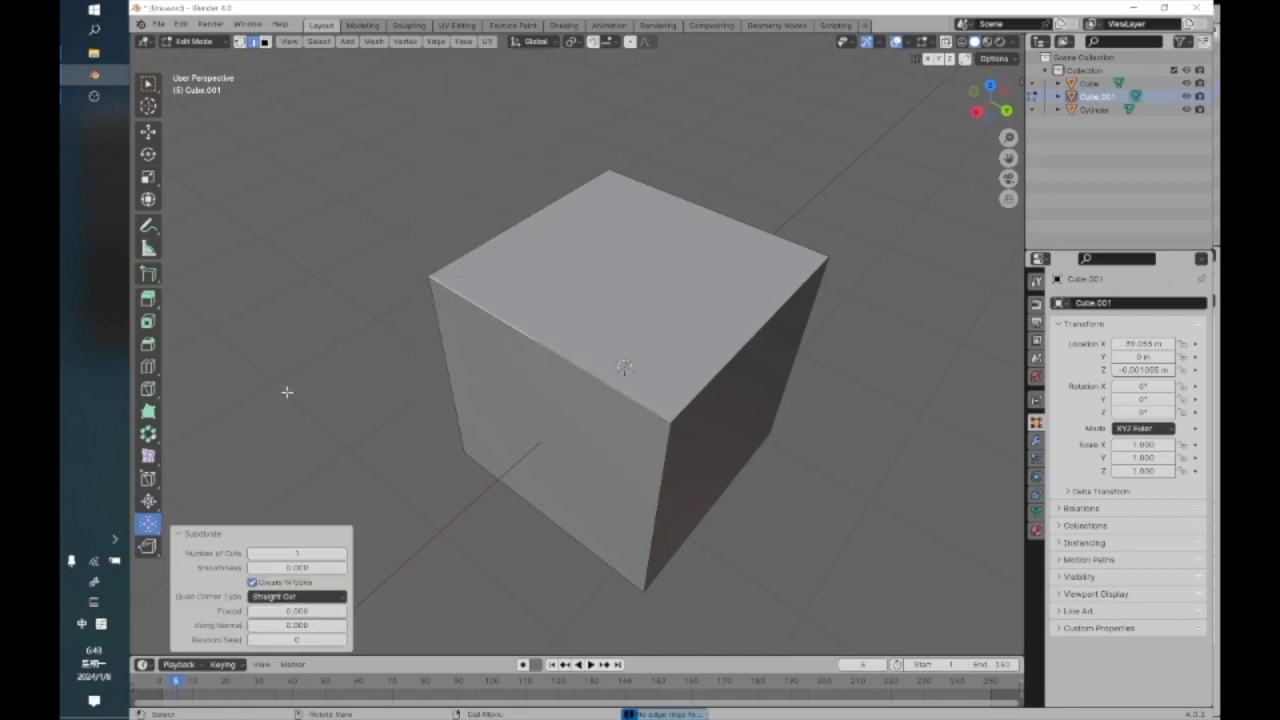
left_click(241, 42)
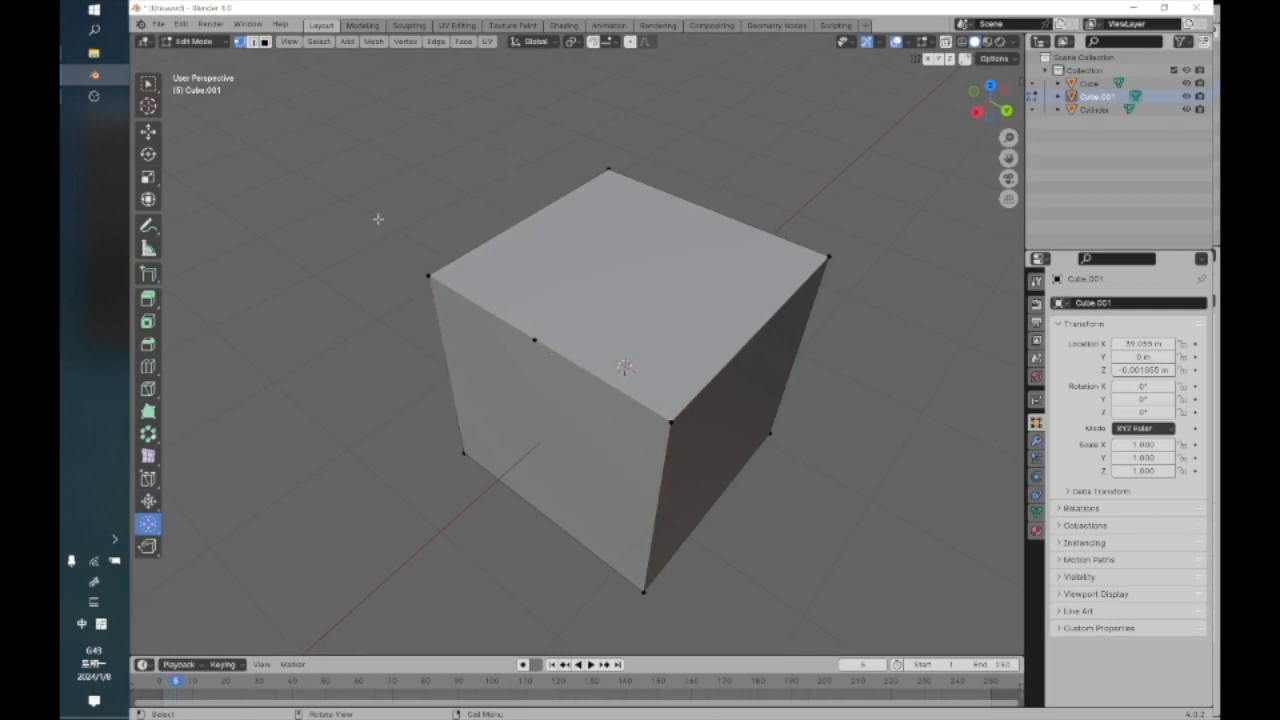
Try subdividing the halves of the top front edge again with one cut, and undo the extra subdivision
left_click(253, 42)
left_click(561, 355)
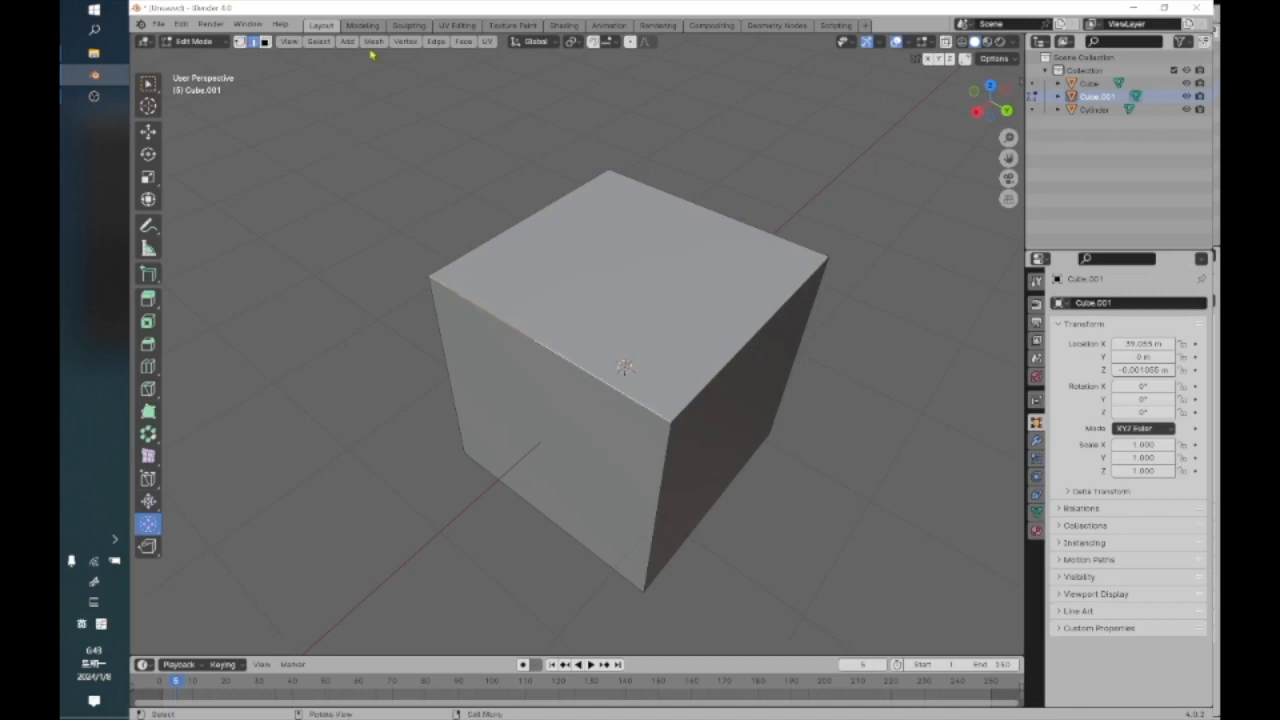
left_click(434, 43)
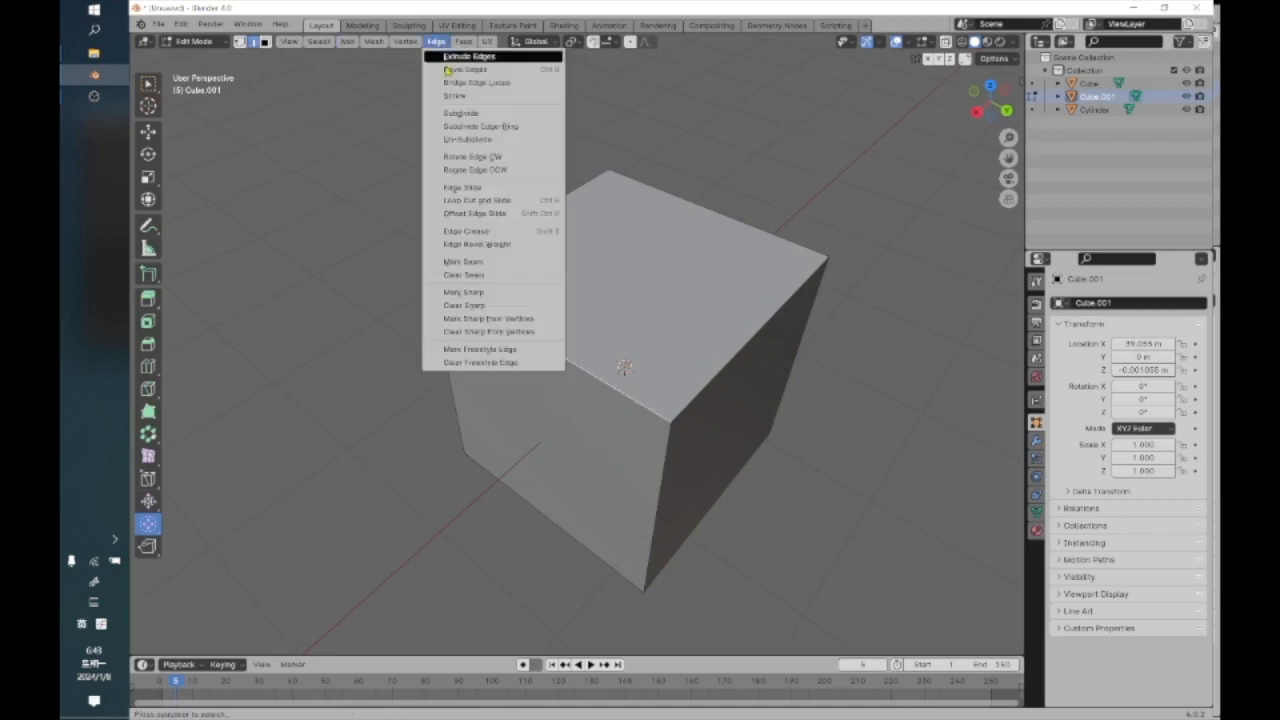
left_click(458, 109)
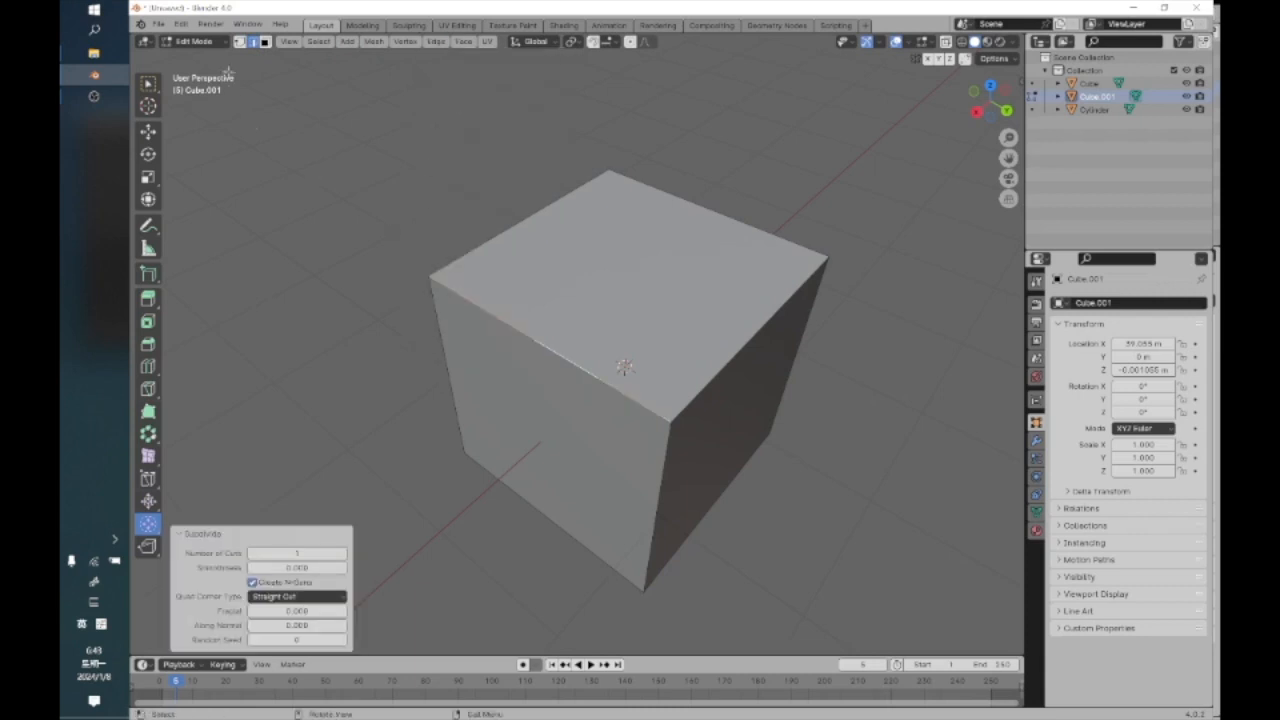
left_click(240, 41)
left_click(332, 178)
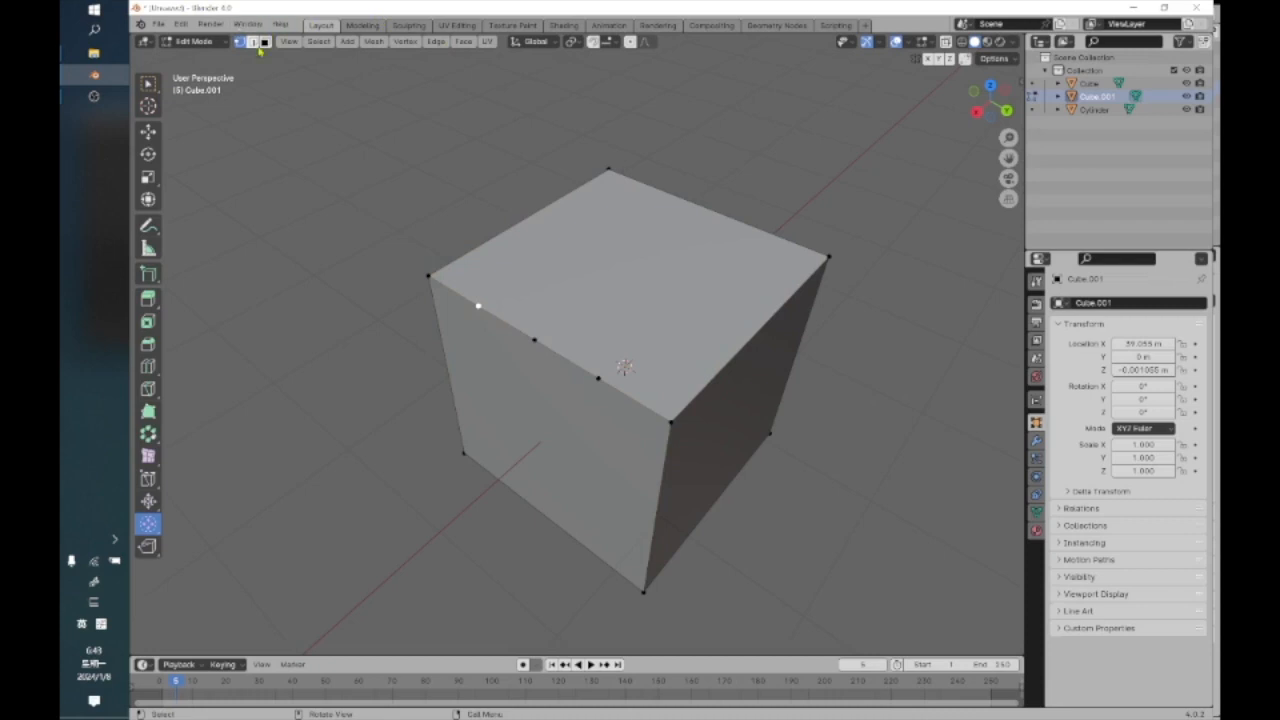
key("ctrl+z")
key("ctrl+z")
key("ctrl+z")
key("ctrl+z")
key("ctrl+z")
key("ctrl+z")
key("ctrl+z")
Dissolve the vertex in the middle of the top face's front edge
left_click(148, 546)
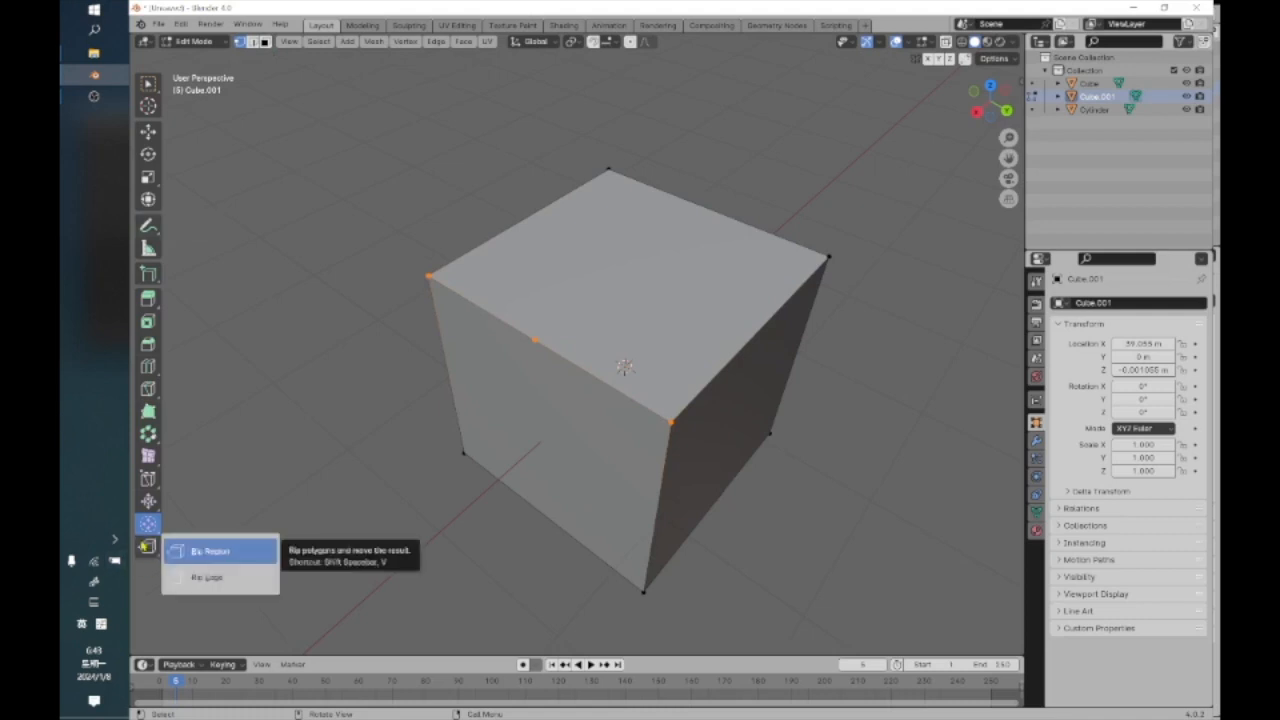
left_click(363, 423)
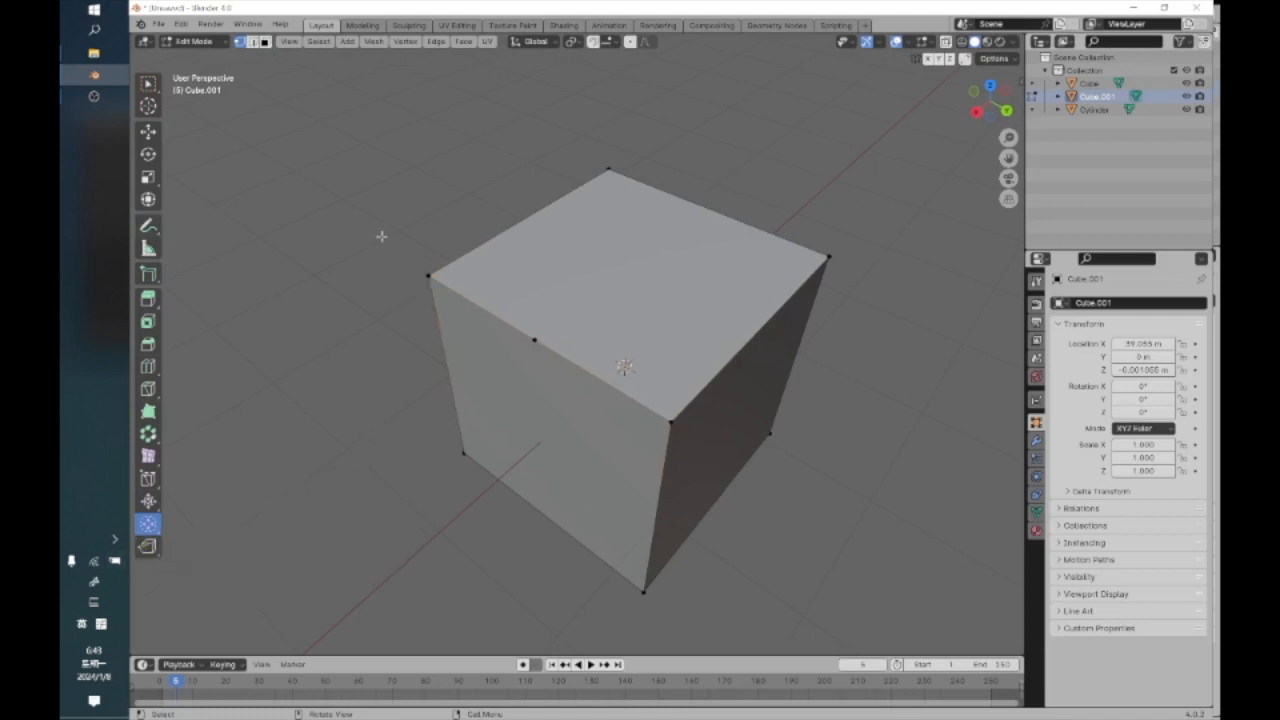
scroll(381, 236, "down", 1)
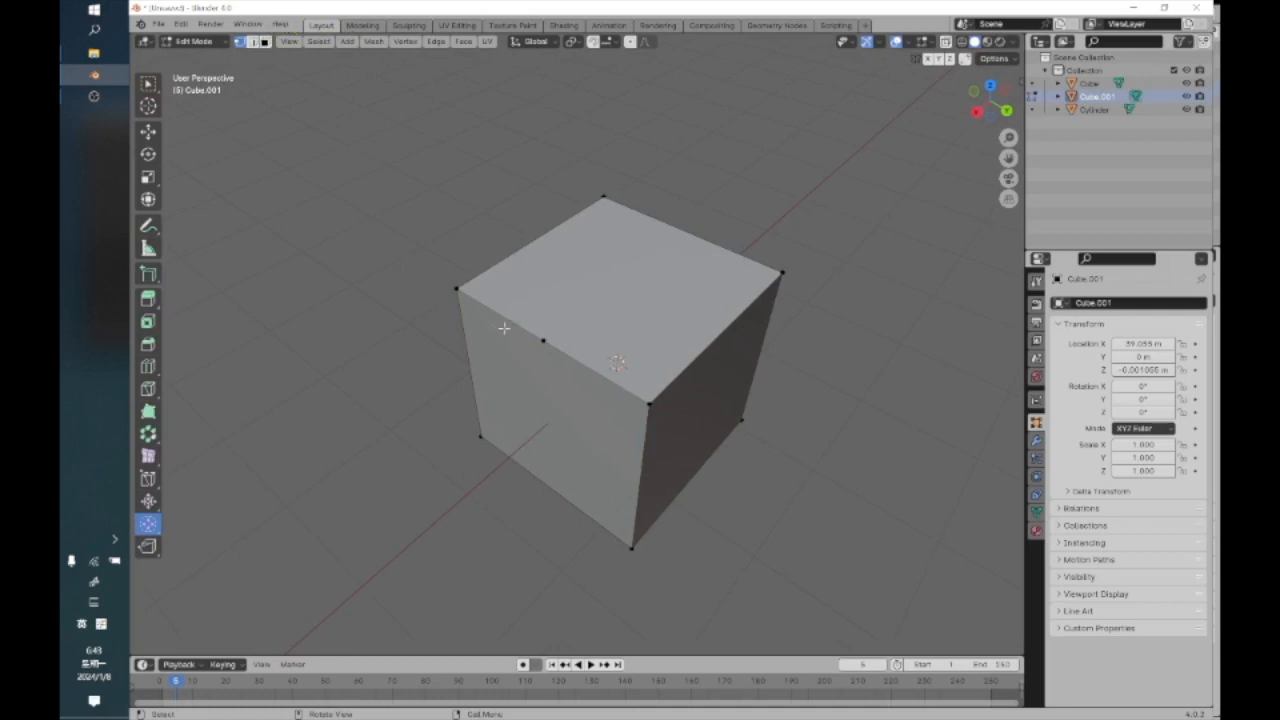
right_click(541, 340)
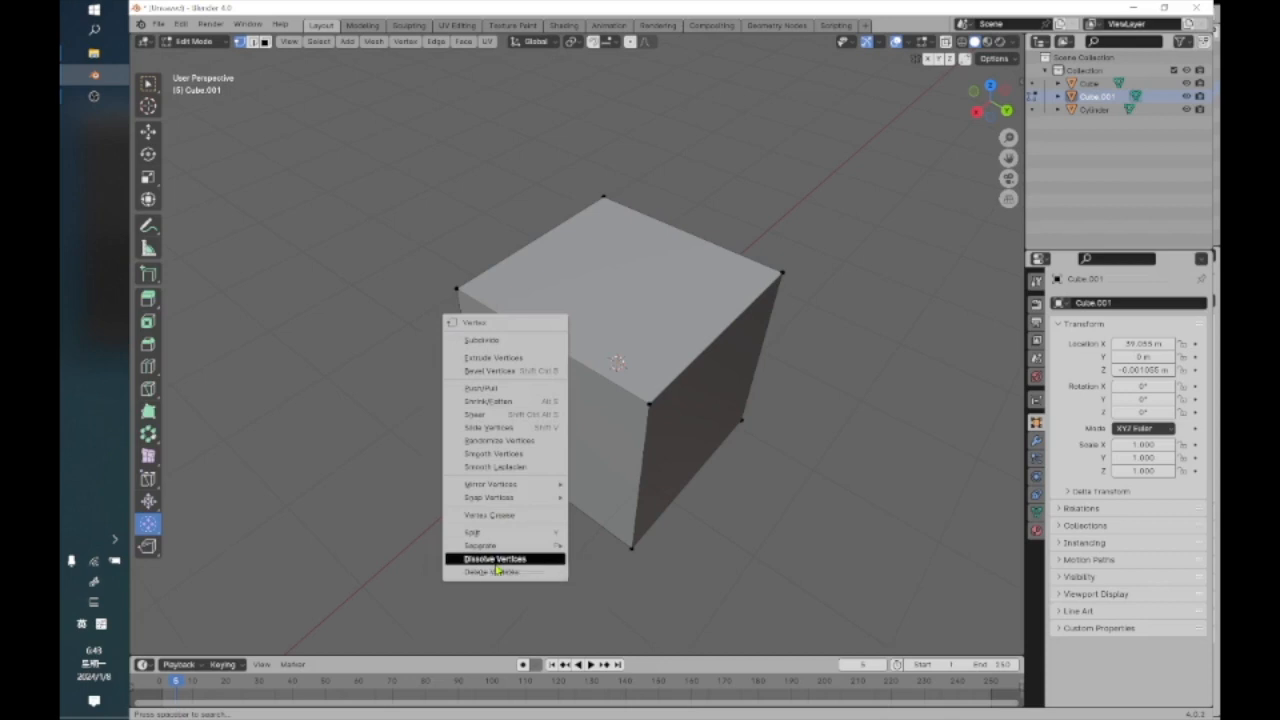
left_click(495, 560)
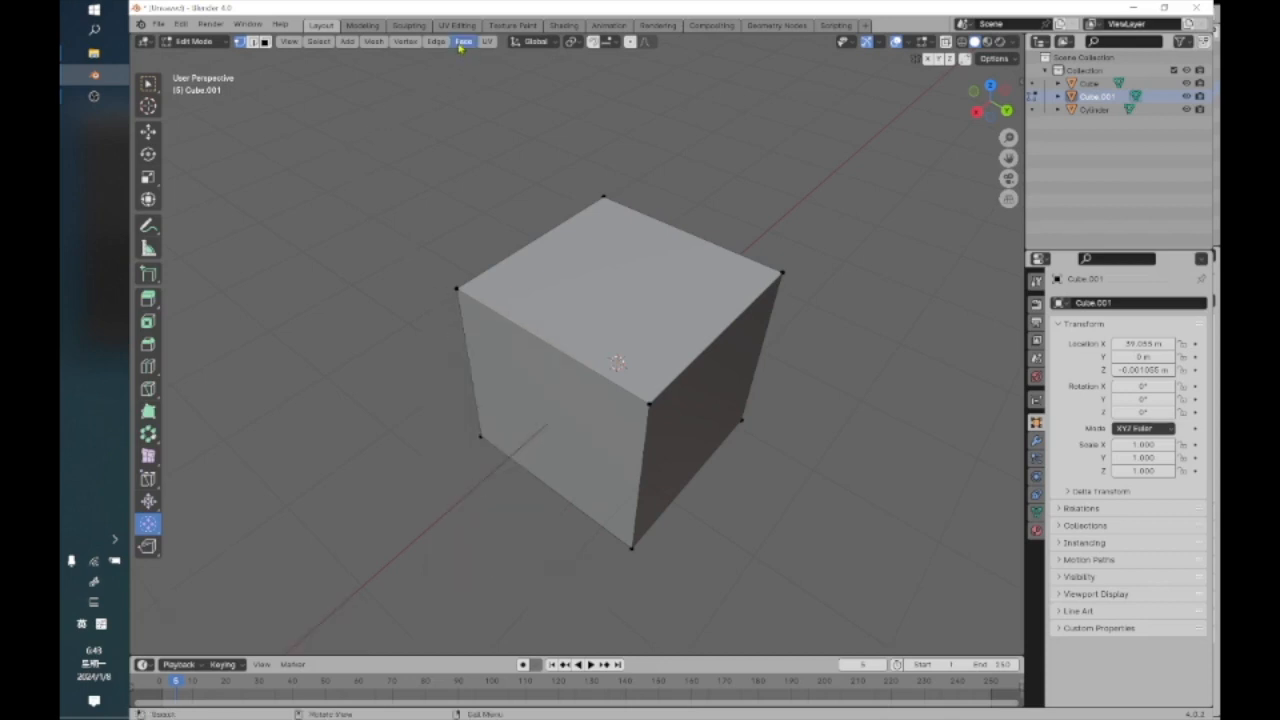
Select all faces of the cube in face selection and subdivide them twice with one cut each
left_click(462, 43)
left_click(265, 41)
left_click(609, 285)
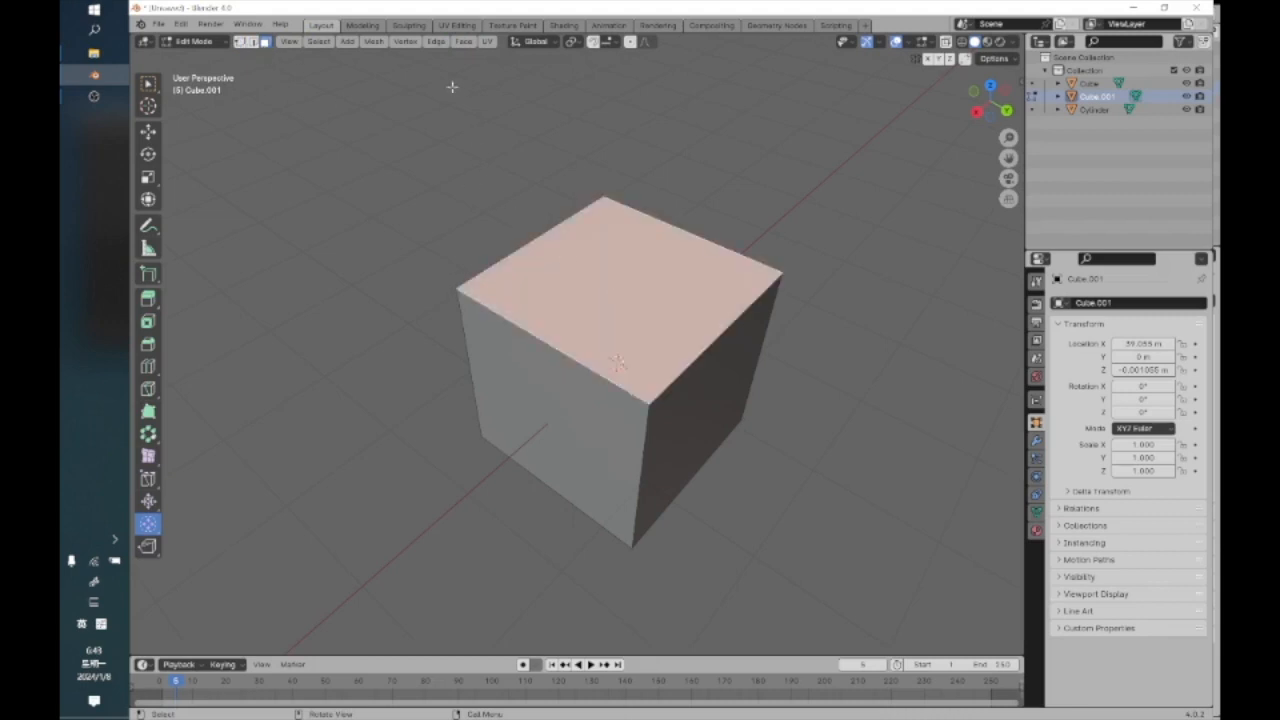
left_click(318, 41)
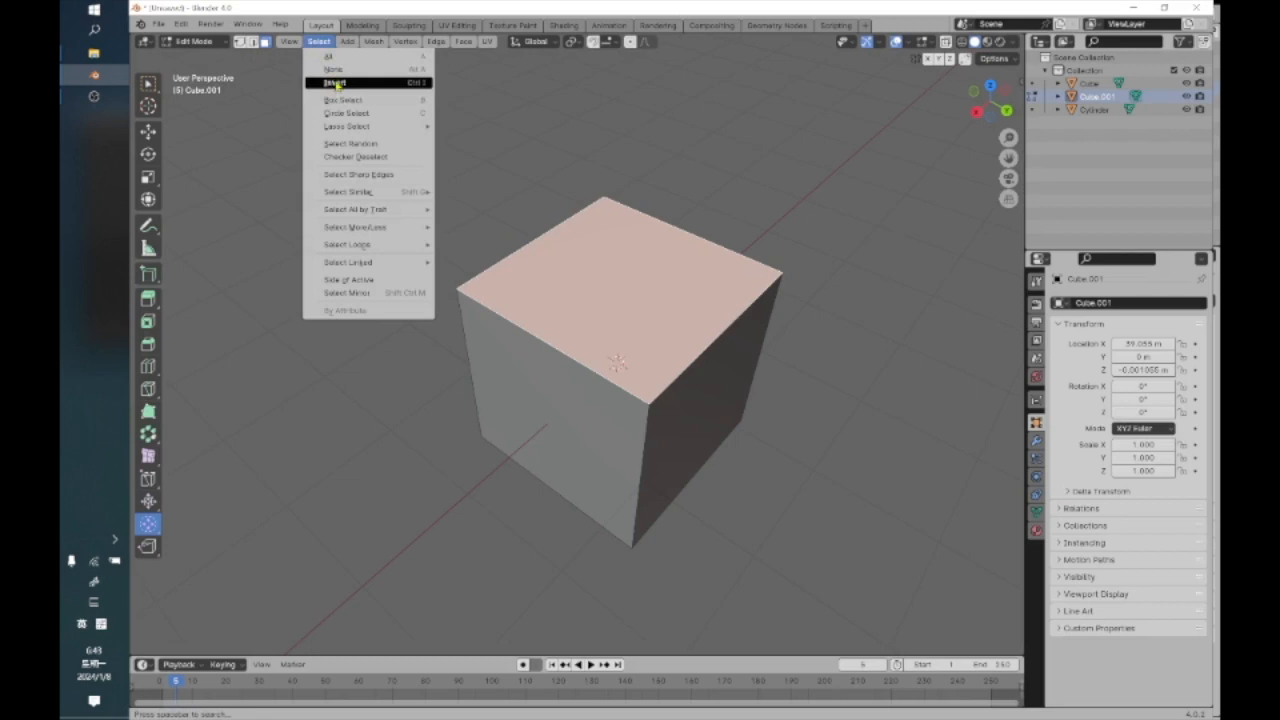
left_click(341, 56)
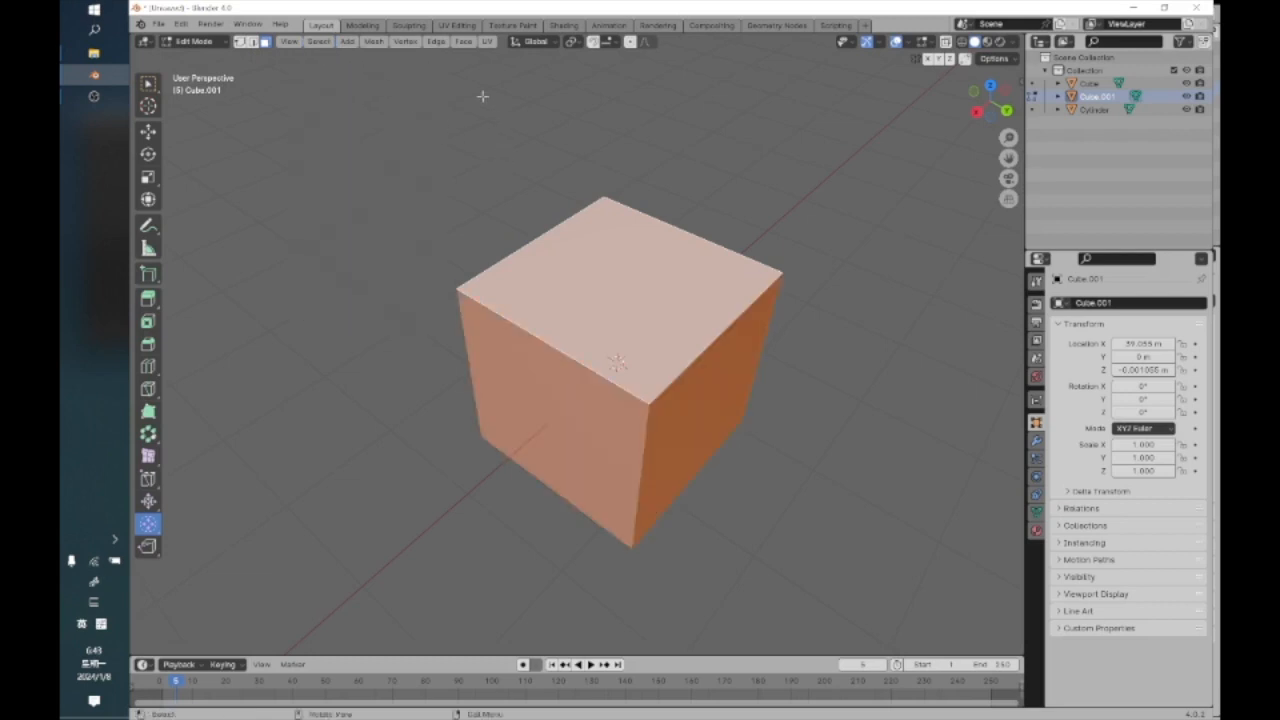
left_click(437, 42)
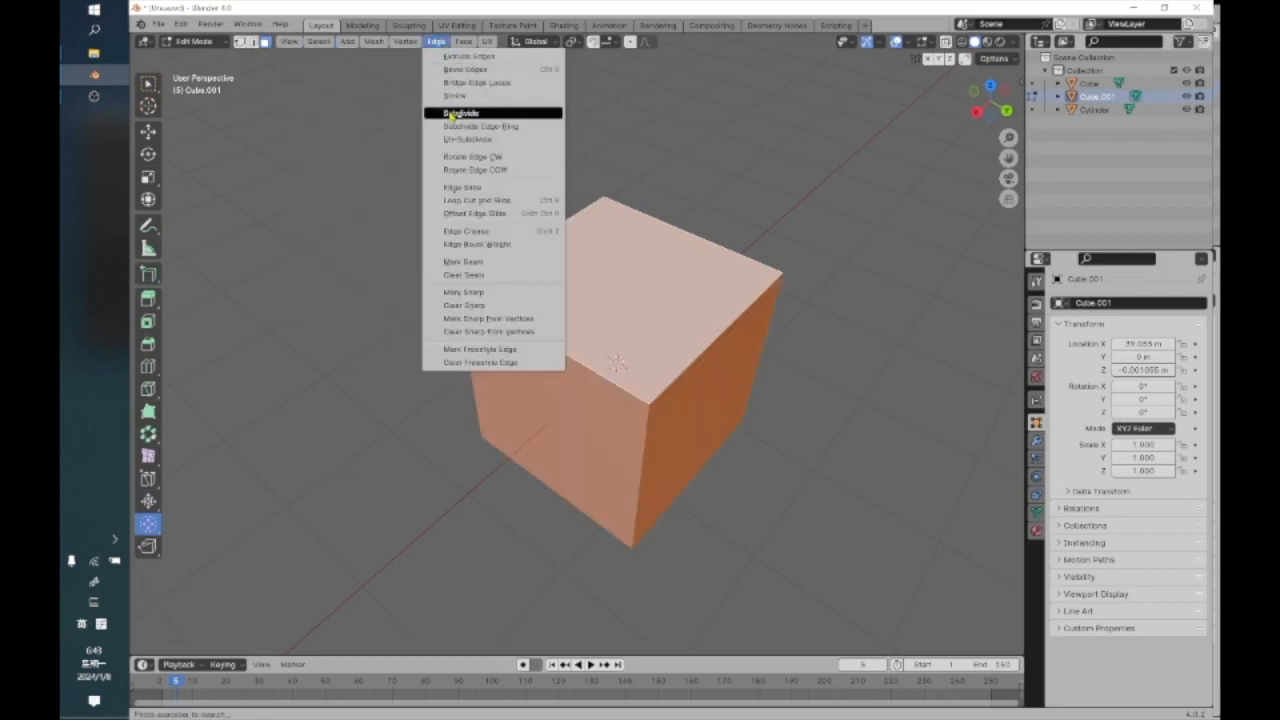
left_click(450, 113)
left_click(436, 43)
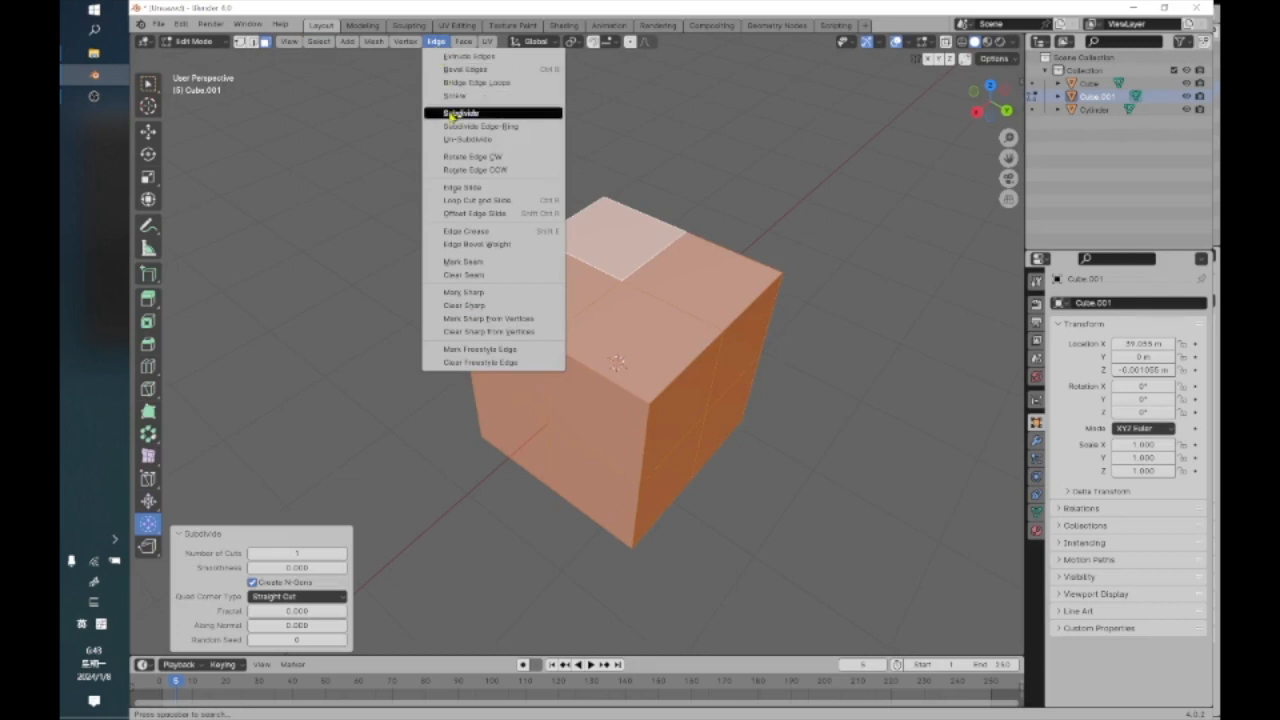
left_click(452, 113)
left_click(380, 256)
middle_click_drag(489, 371, 465, 351)
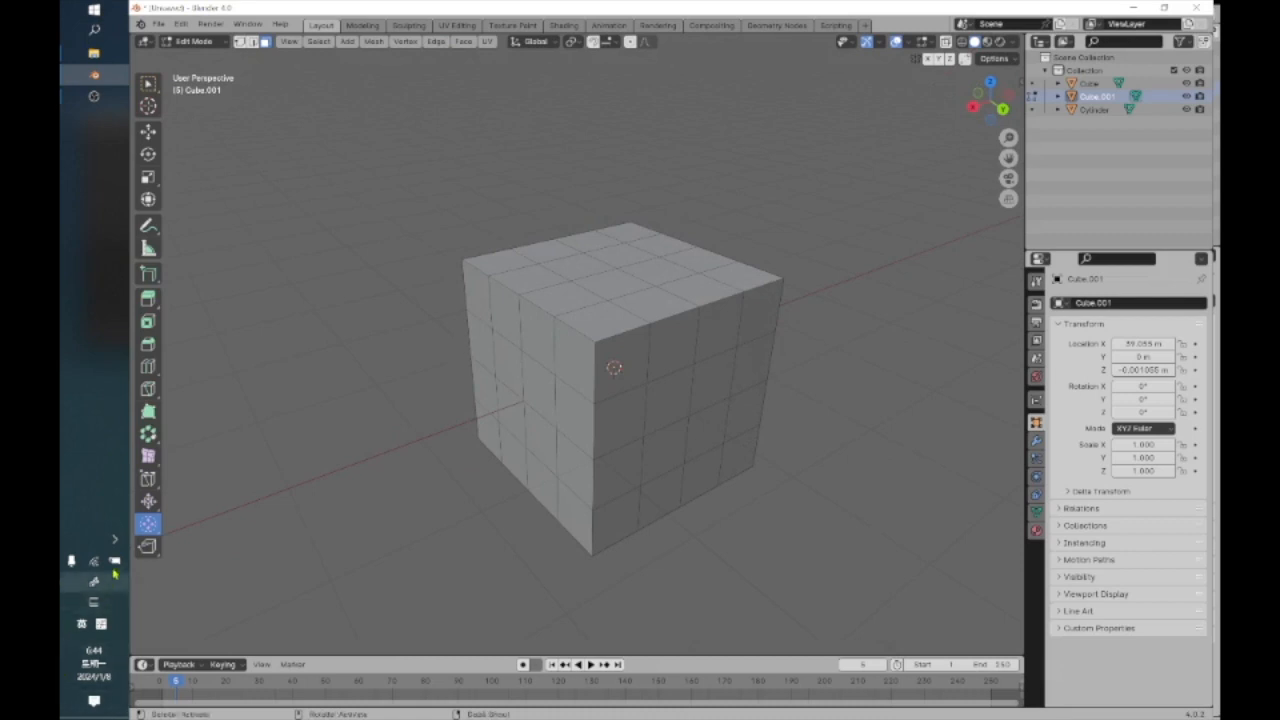
Activate the Rip Region tool and select one short inner edge on the cube's side face in edge selection
left_click(148, 546)
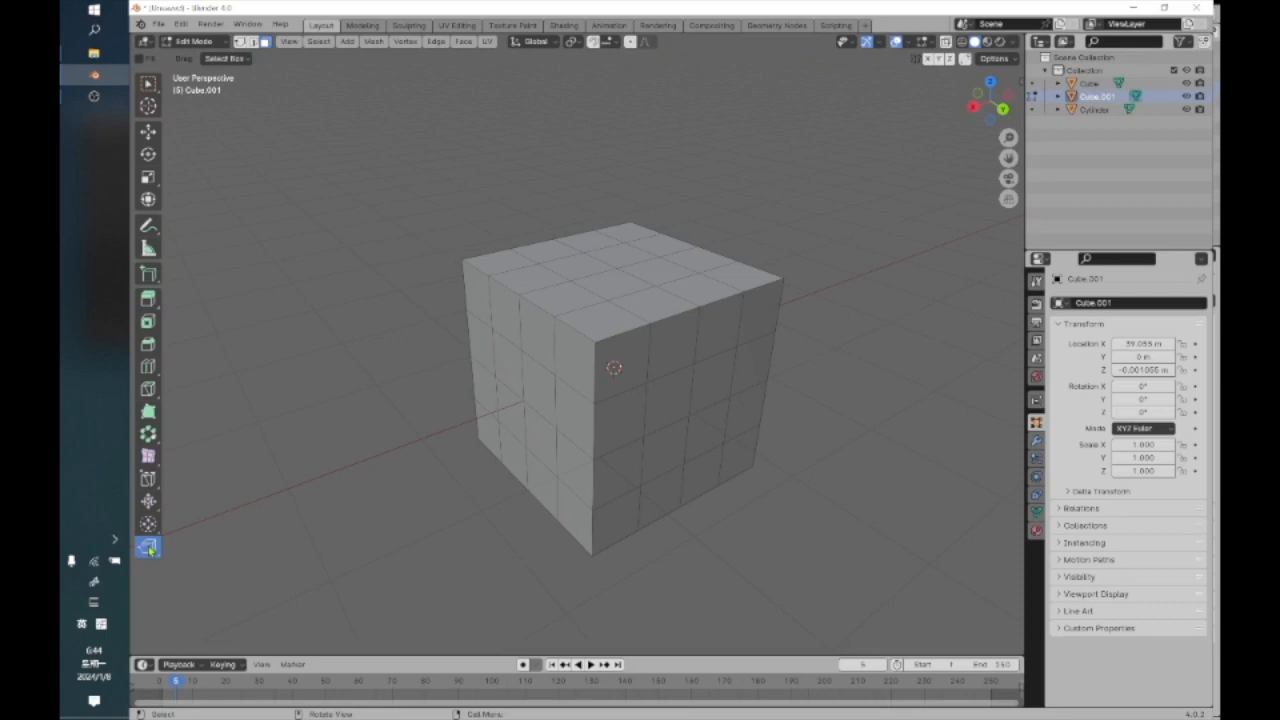
left_click(667, 316)
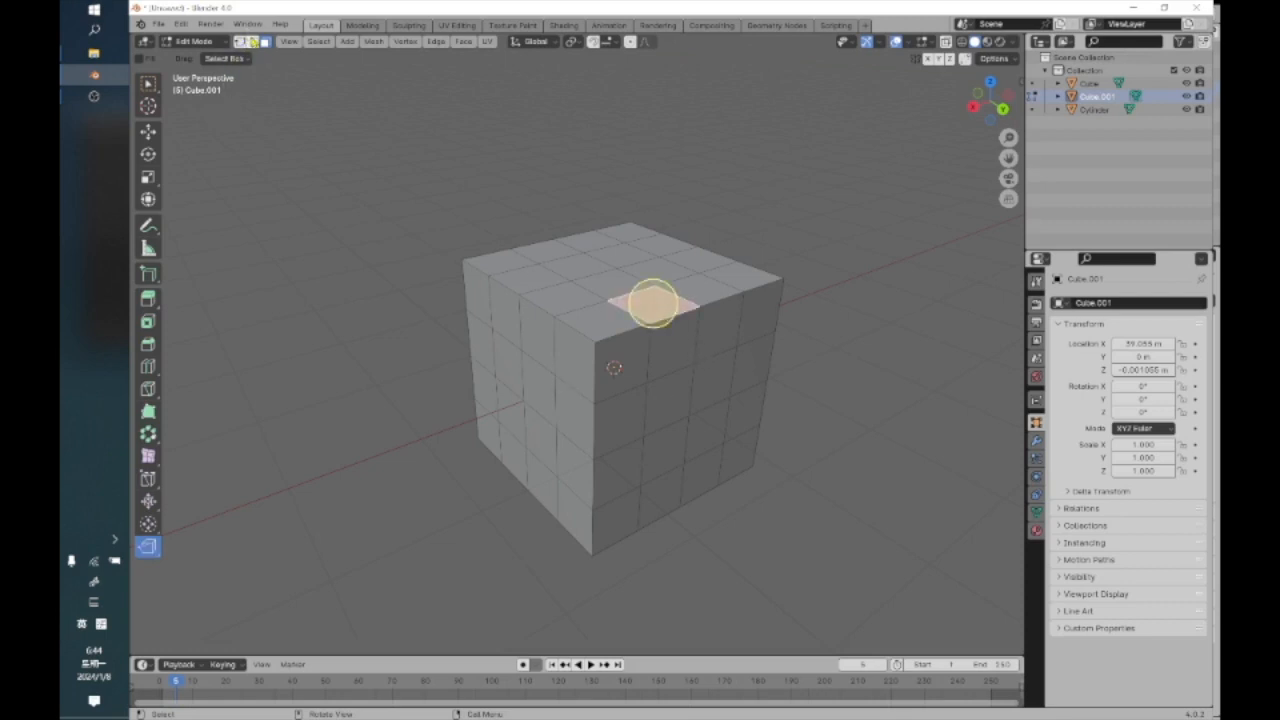
left_click(253, 42)
left_click(672, 374)
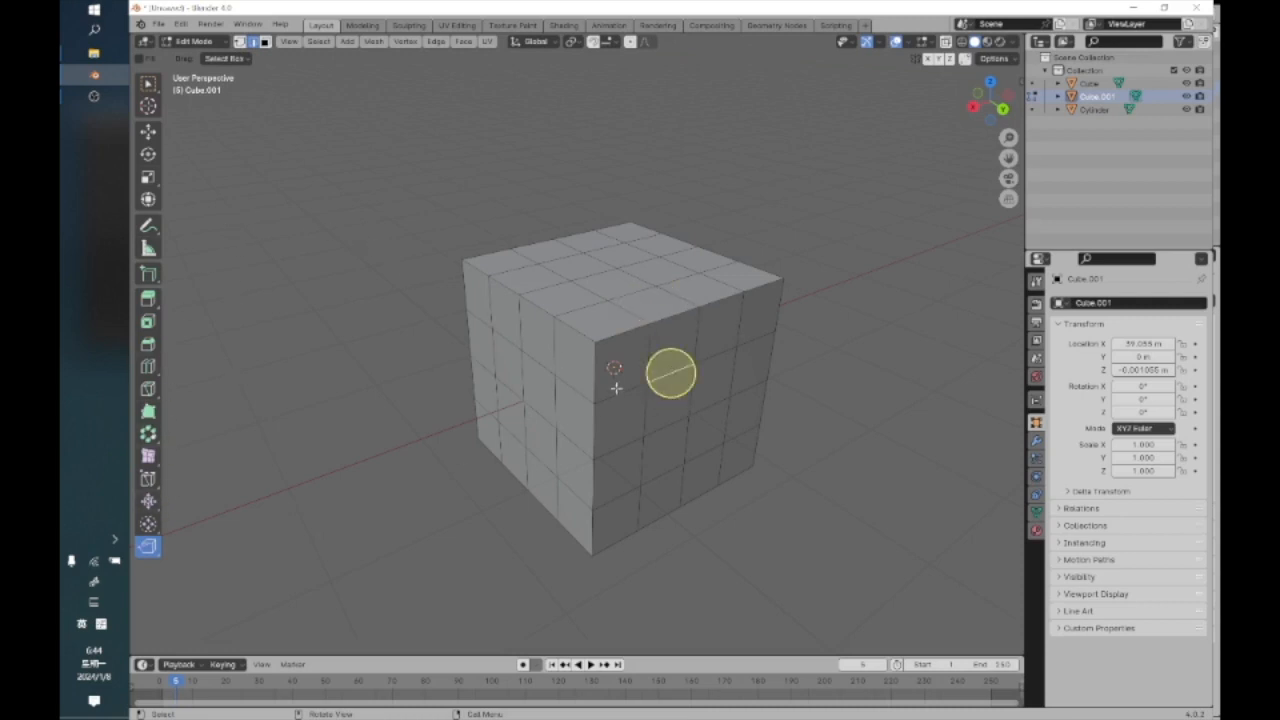
Try pulling the selected edge away from the side face with Rip Region, and undo it
left_click_drag(670, 375, 870, 545)
middle_click_drag(862, 550, 908, 446)
key("ctrl+z")
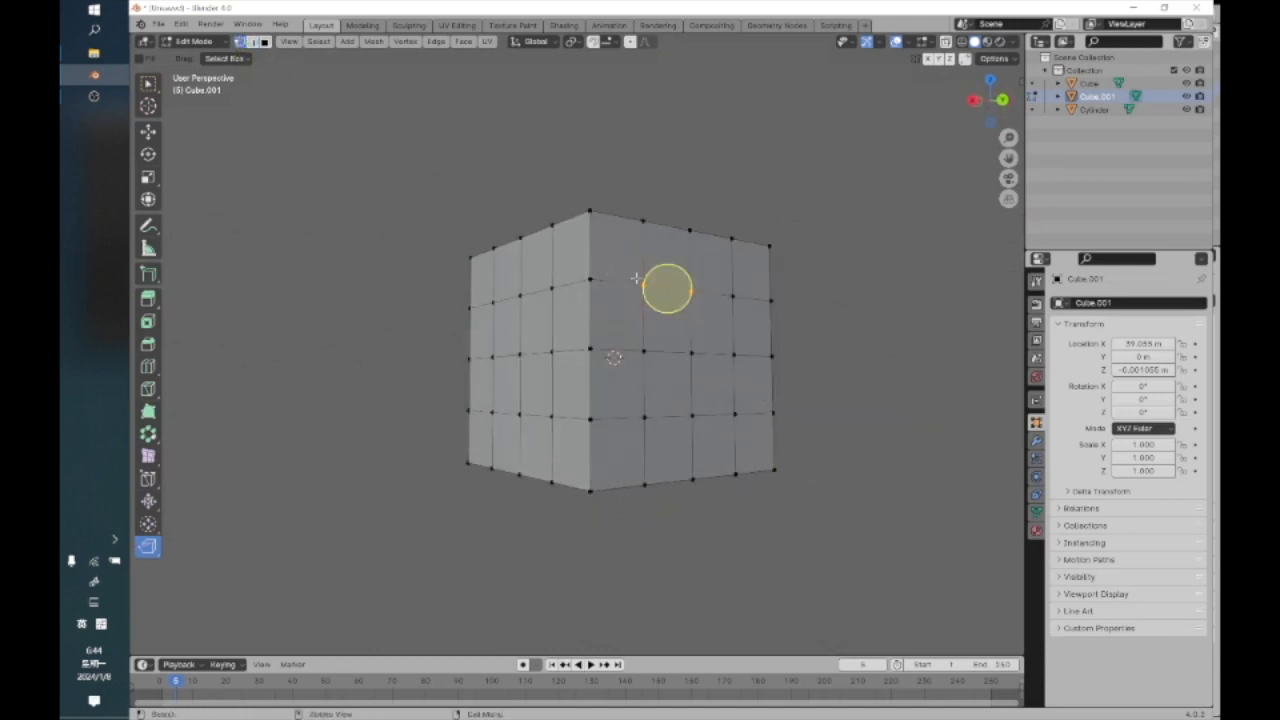
Select the upper middle vertex on the cube's side face in vertex selection and rip it outward and downward
left_click(691, 290)
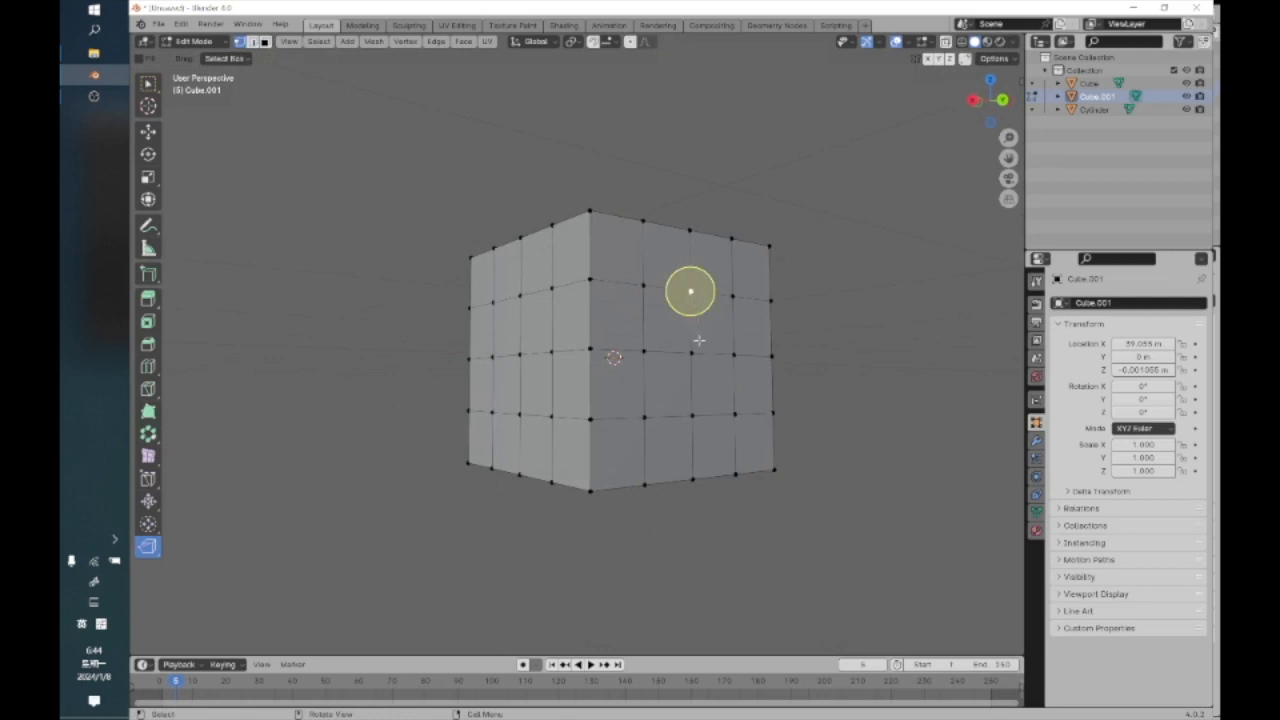
middle_click_drag(694, 394, 697, 363)
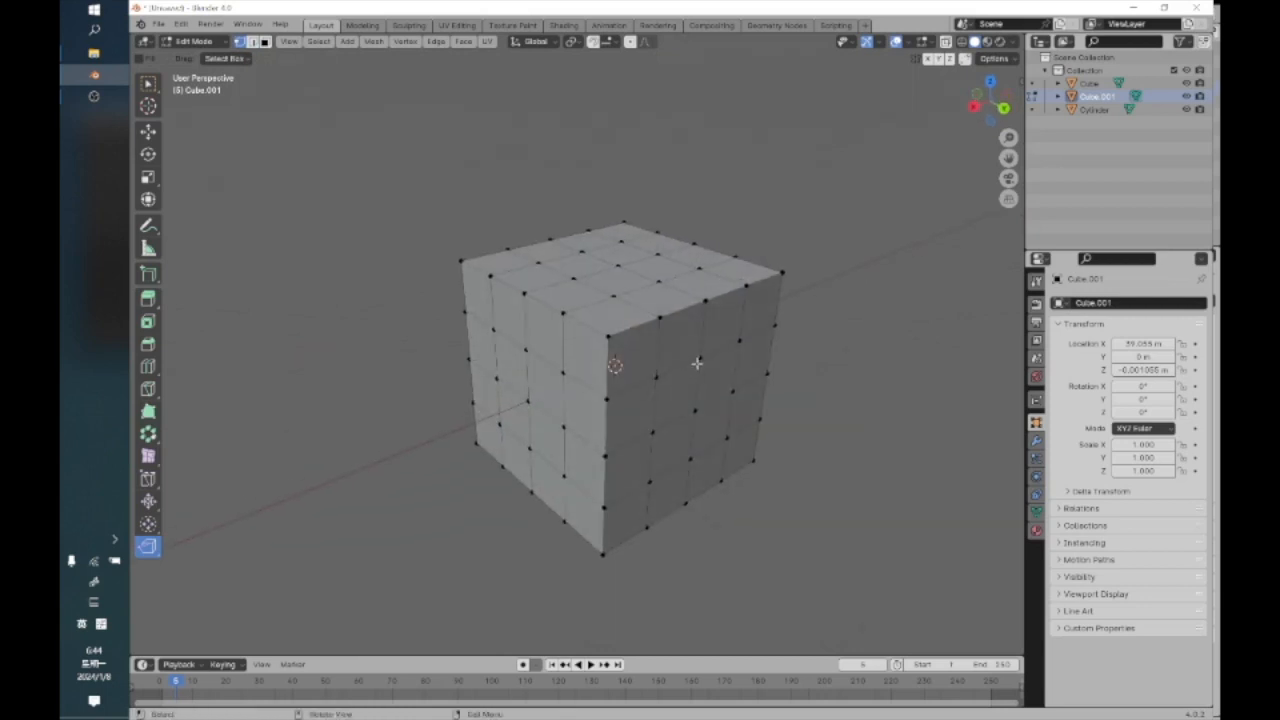
left_click(700, 358)
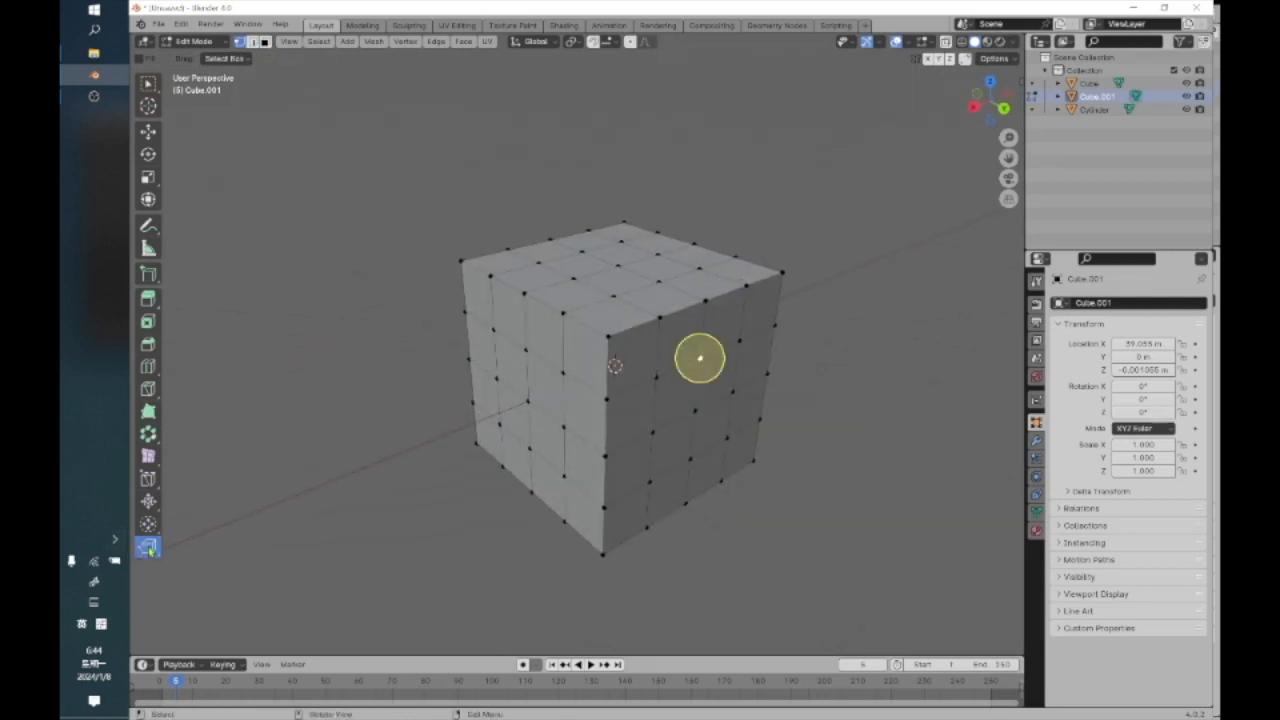
key("g")
left_click(850, 502)
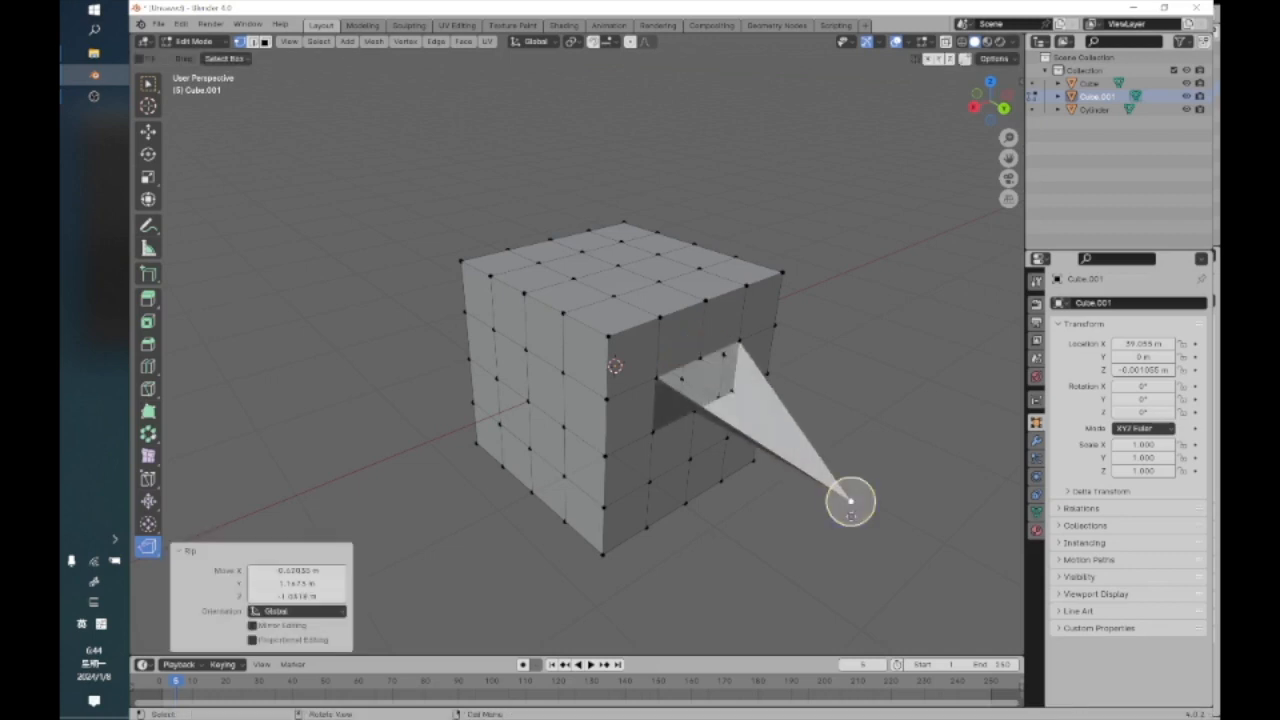
Inspect the opening around the ripped vertex from several sides and undo the rip
middle_click_drag(749, 563, 697, 534)
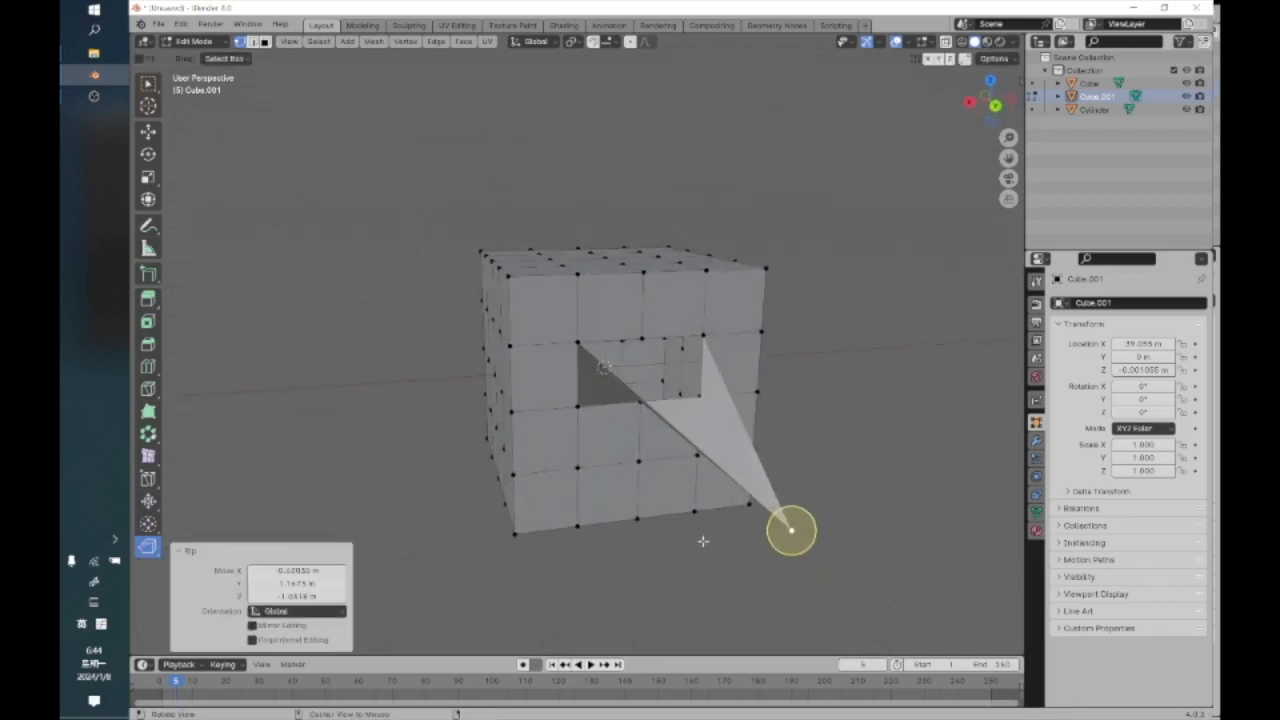
middle_click_drag(702, 578, 541, 308)
middle_click_drag(648, 302, 623, 354)
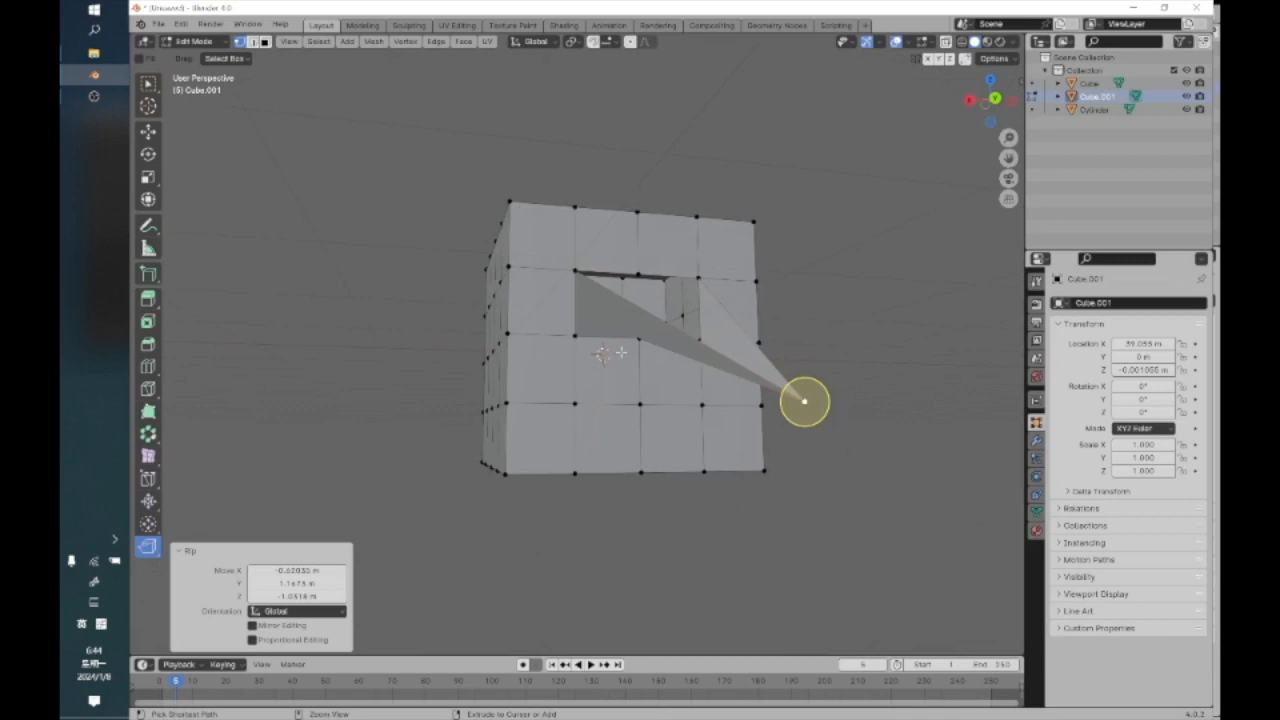
key("ctrl+z")
middle_click_drag(634, 274, 681, 345)
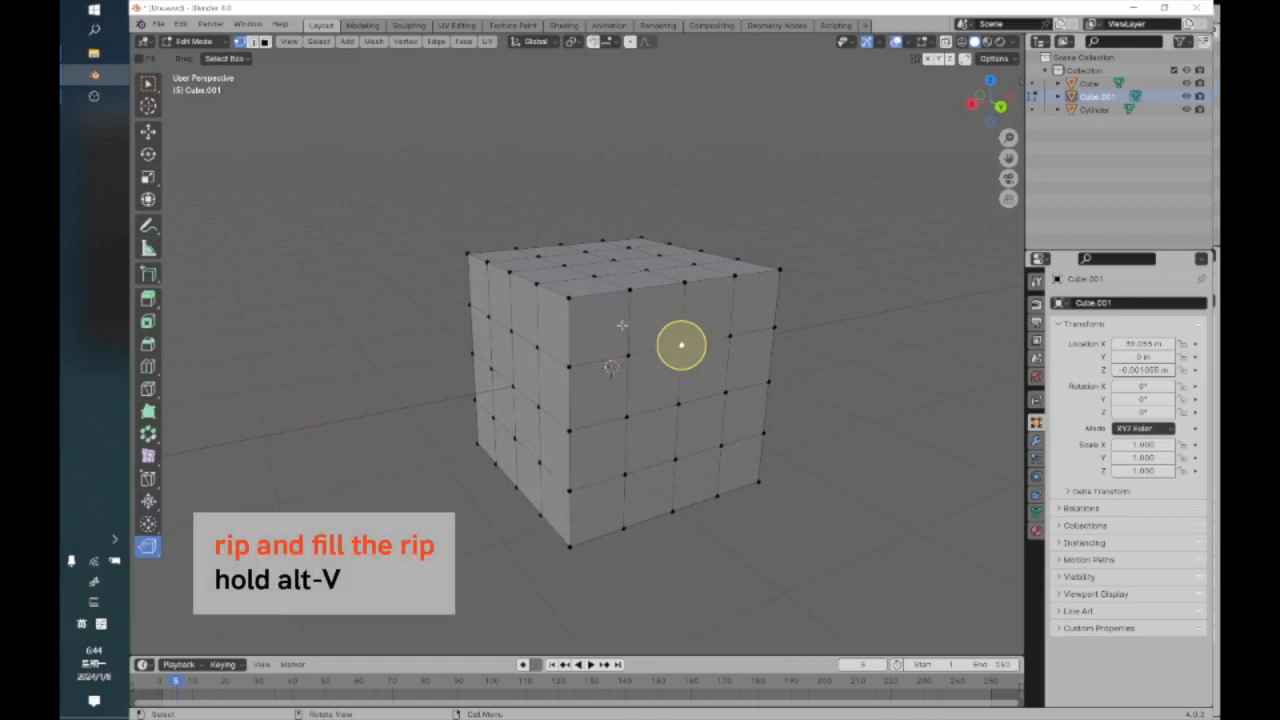
Rip the selected upper middle vertex of the side face with Rip and Fill and pull it outward from the cube
key("alt+v")
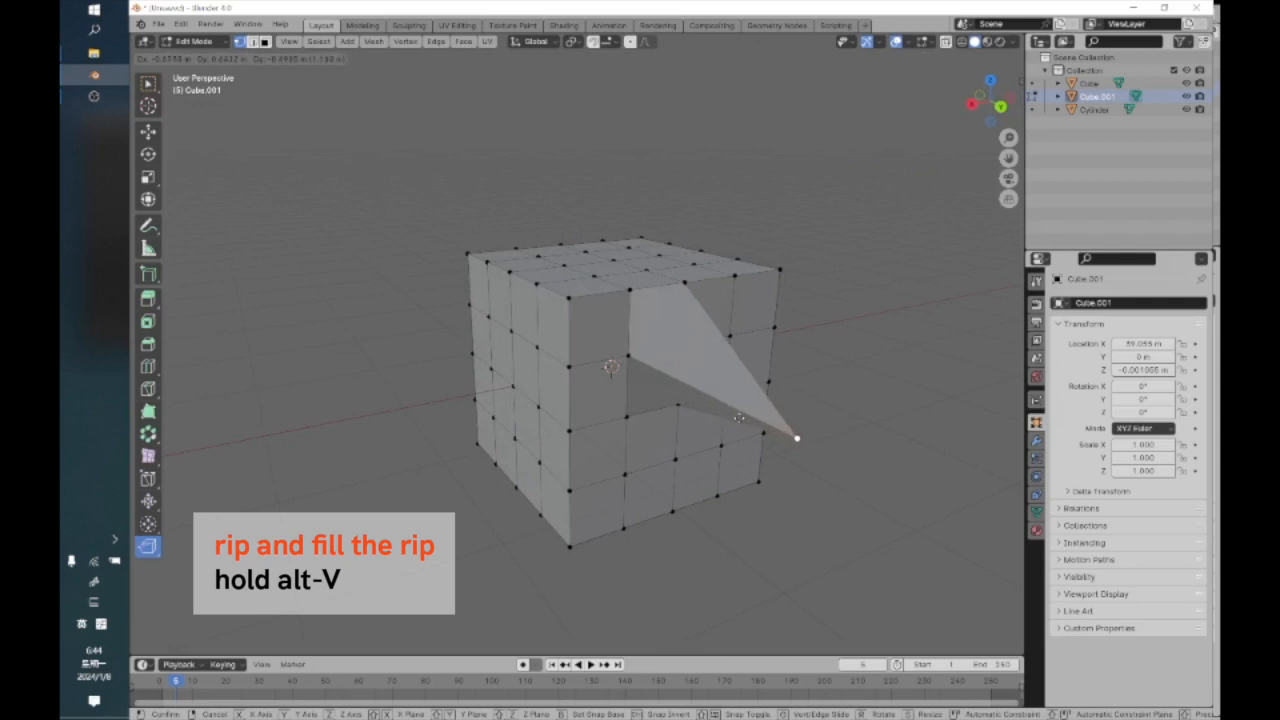
key("y")
left_click(814, 400)
left_click(624, 474)
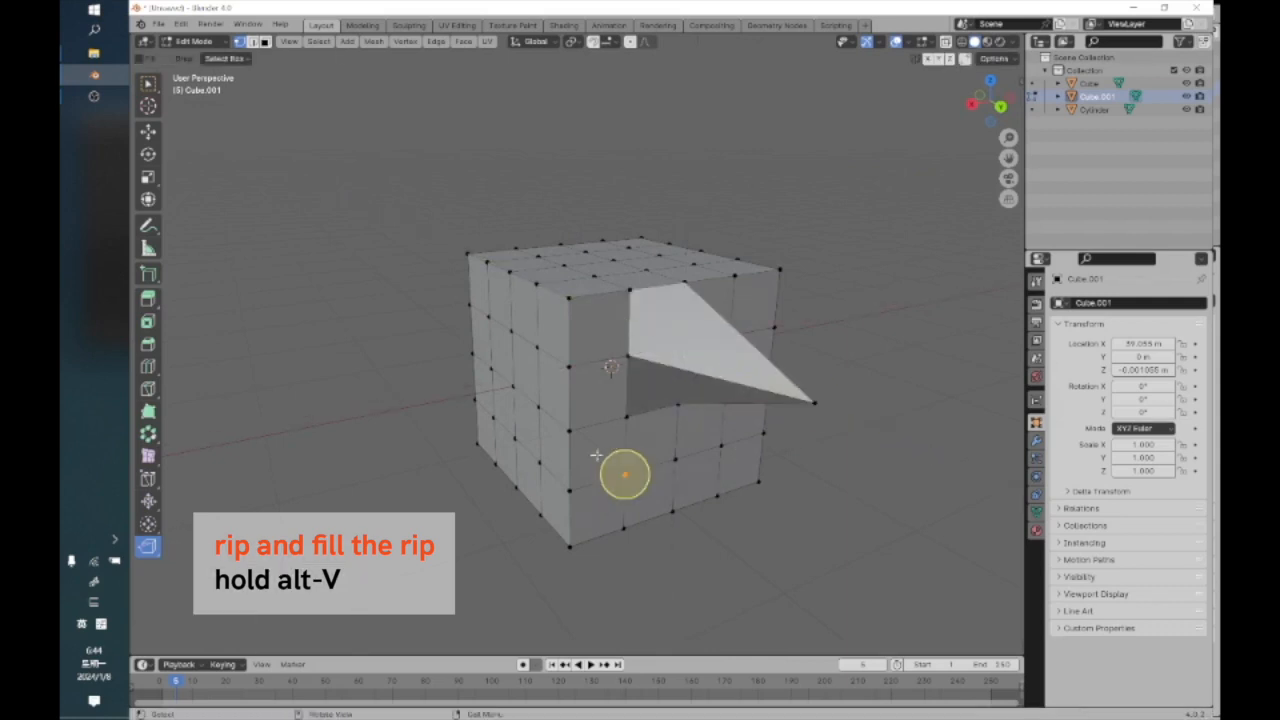
middle_click_drag(777, 480, 611, 366)
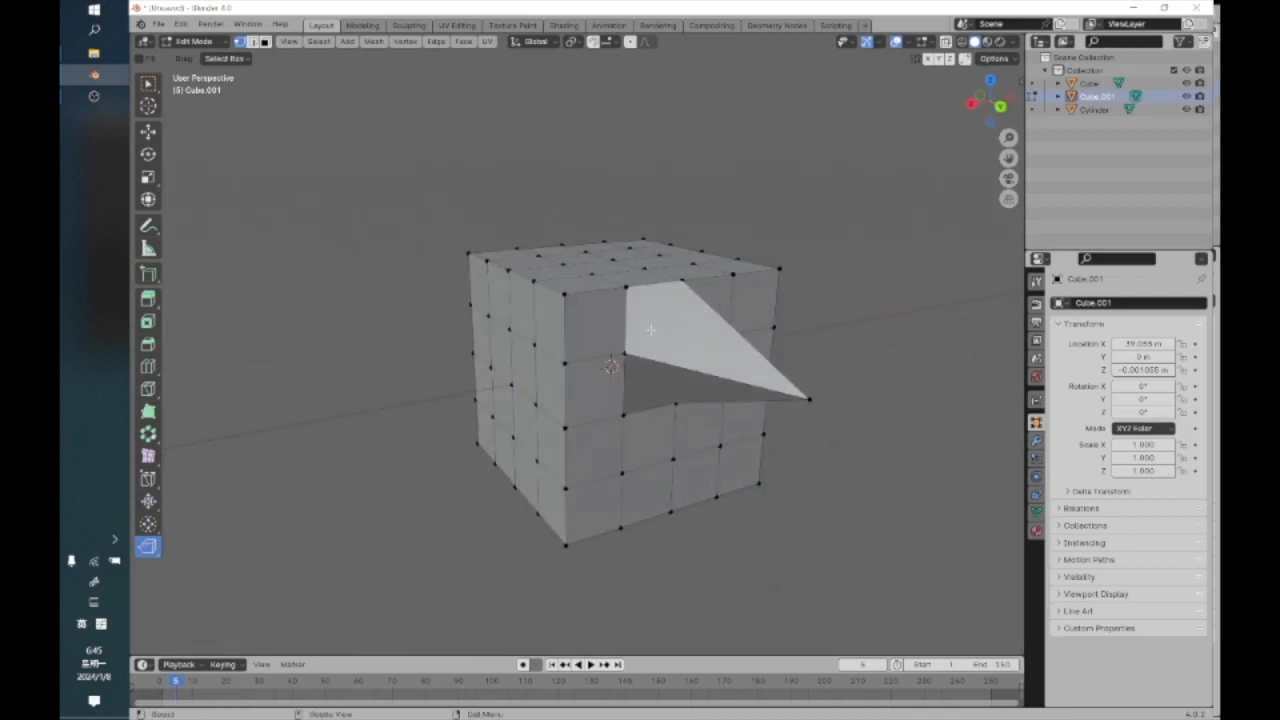
Select the two large faces around the pulled-out vertex in face selection and triangulate them
left_click(265, 41)
left_click(672, 388)
left_click(666, 355, "shift")
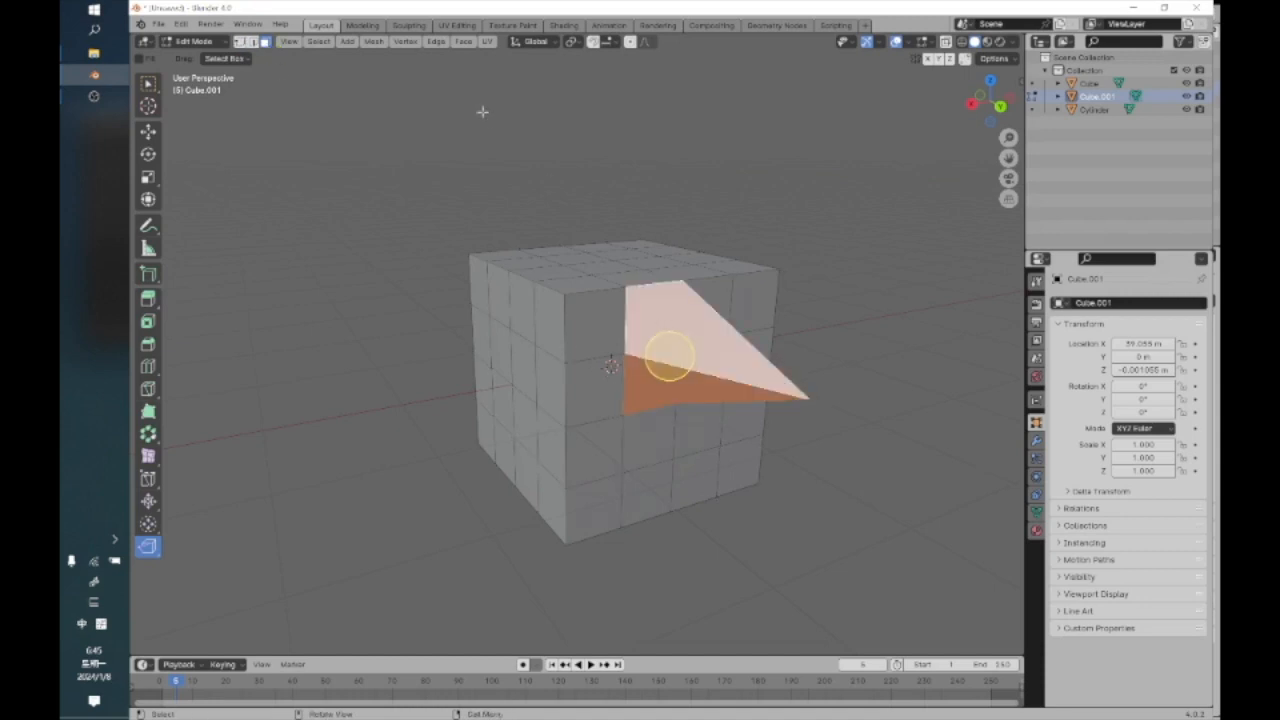
left_click(464, 42)
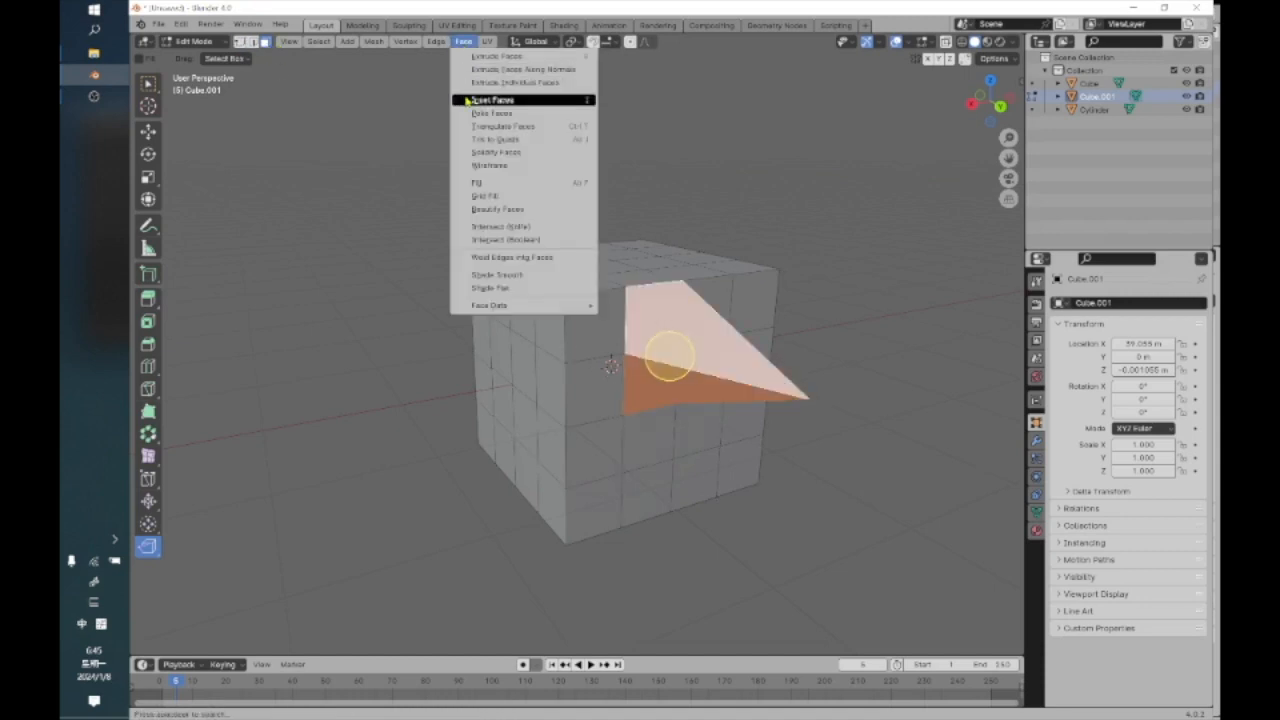
left_click(482, 127)
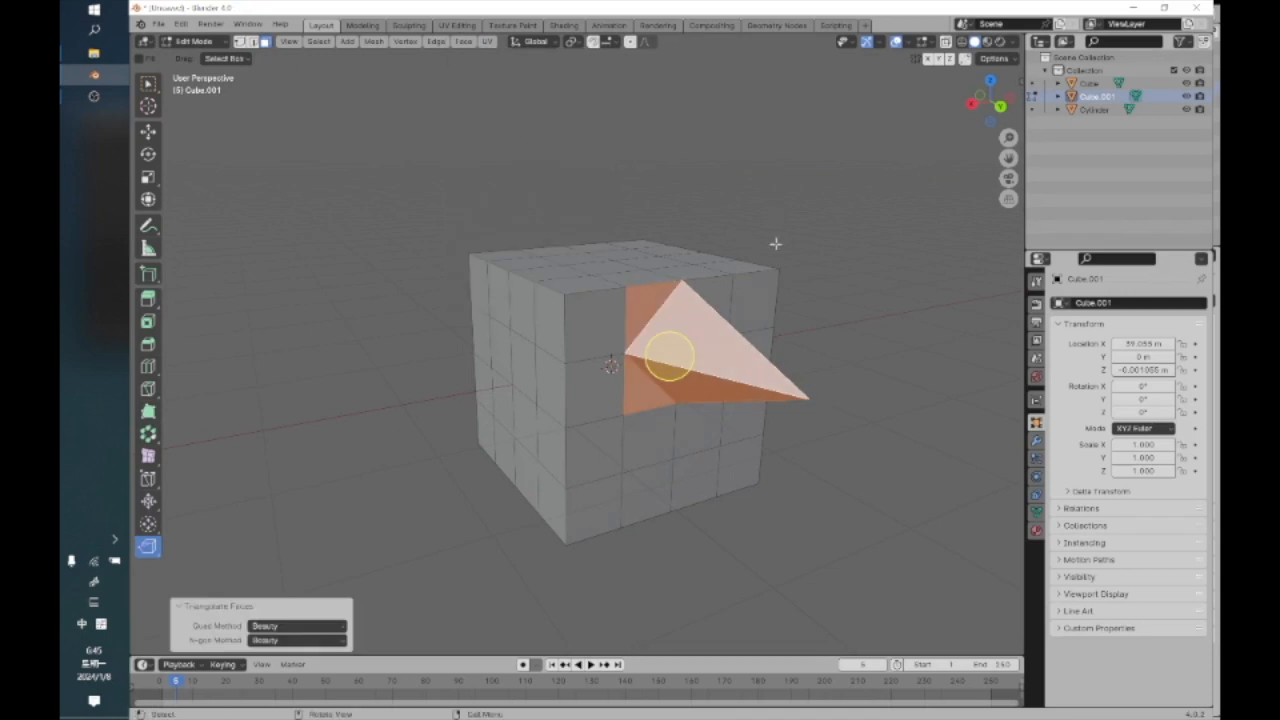
left_click(776, 244)
left_click_drag(763, 297, 708, 296, "alt")
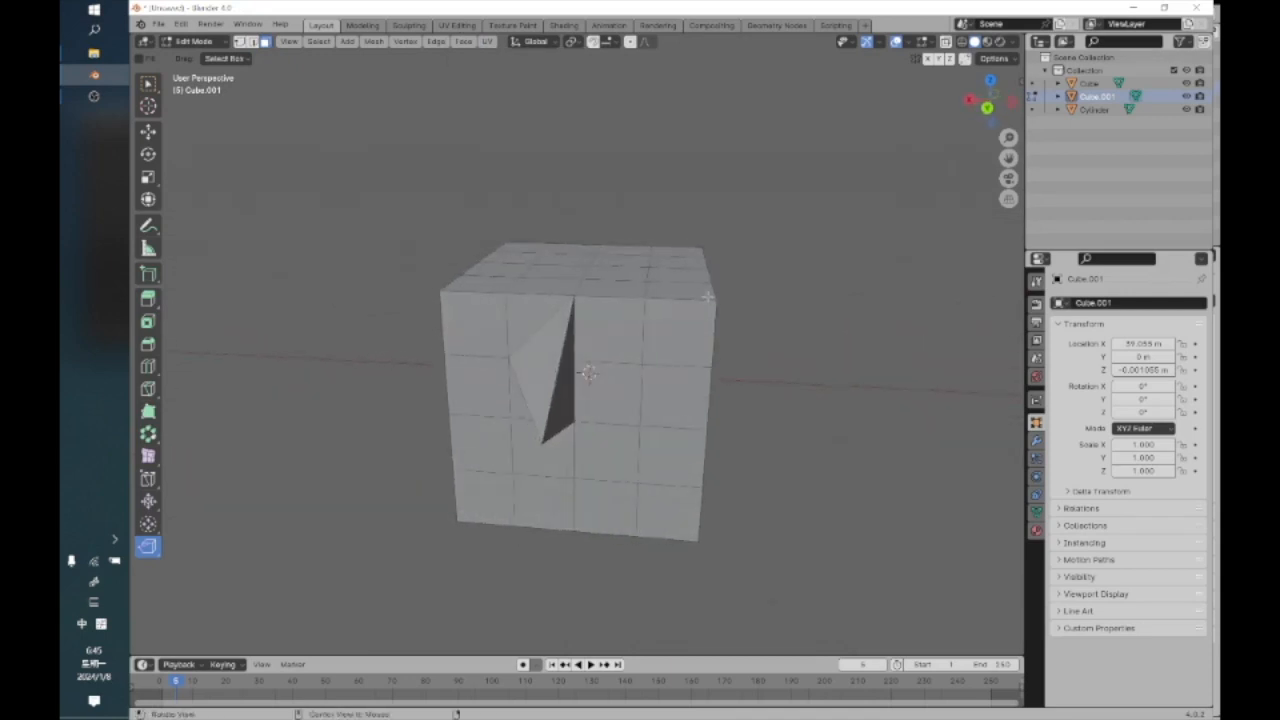
scroll(706, 281, "down", 2)
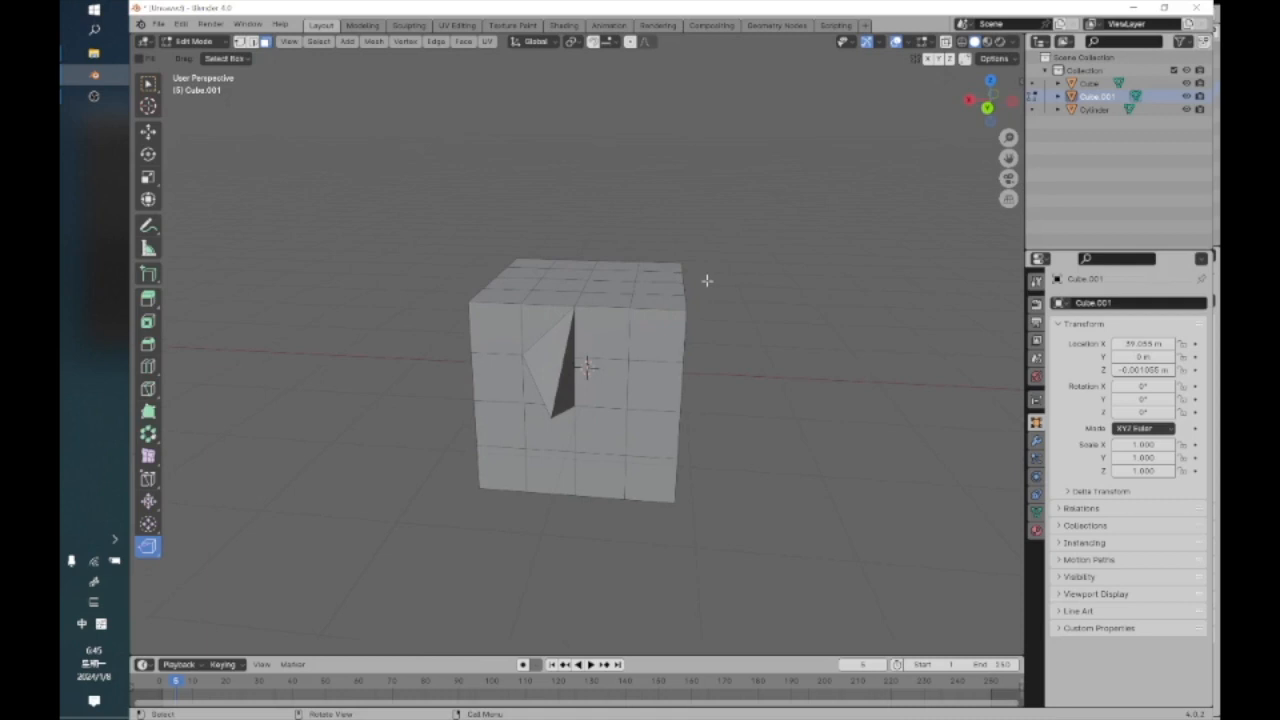
left_click_drag(620, 280, 660, 297, "alt")
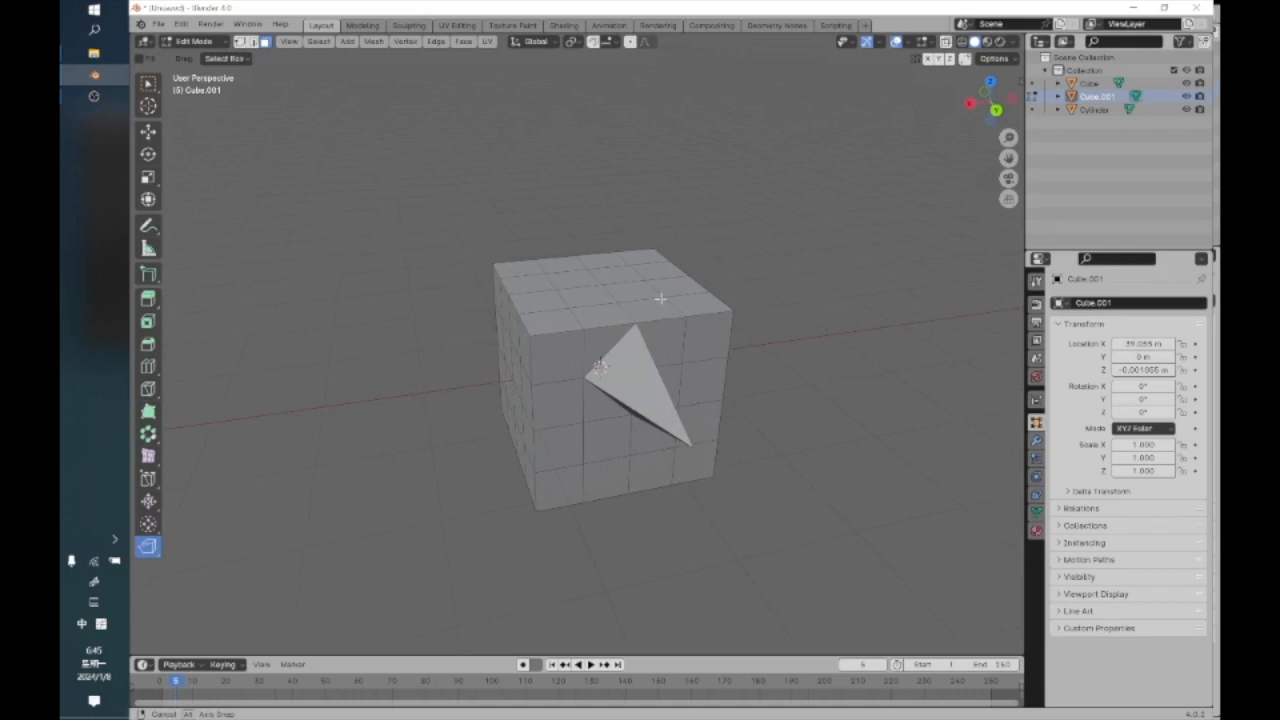
Select a short inner edge on the cube's top face in edge selection and pull it upward with Rip Region
key("c")
left_click(585, 296)
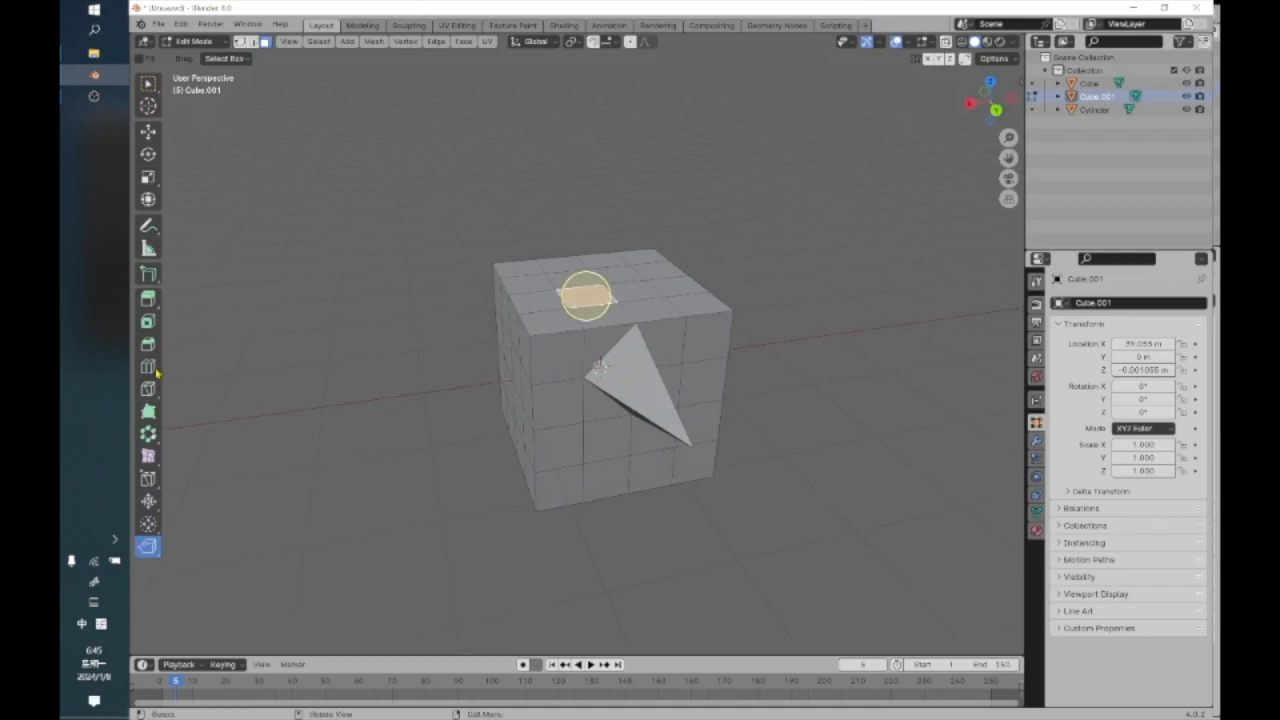
left_click(252, 41)
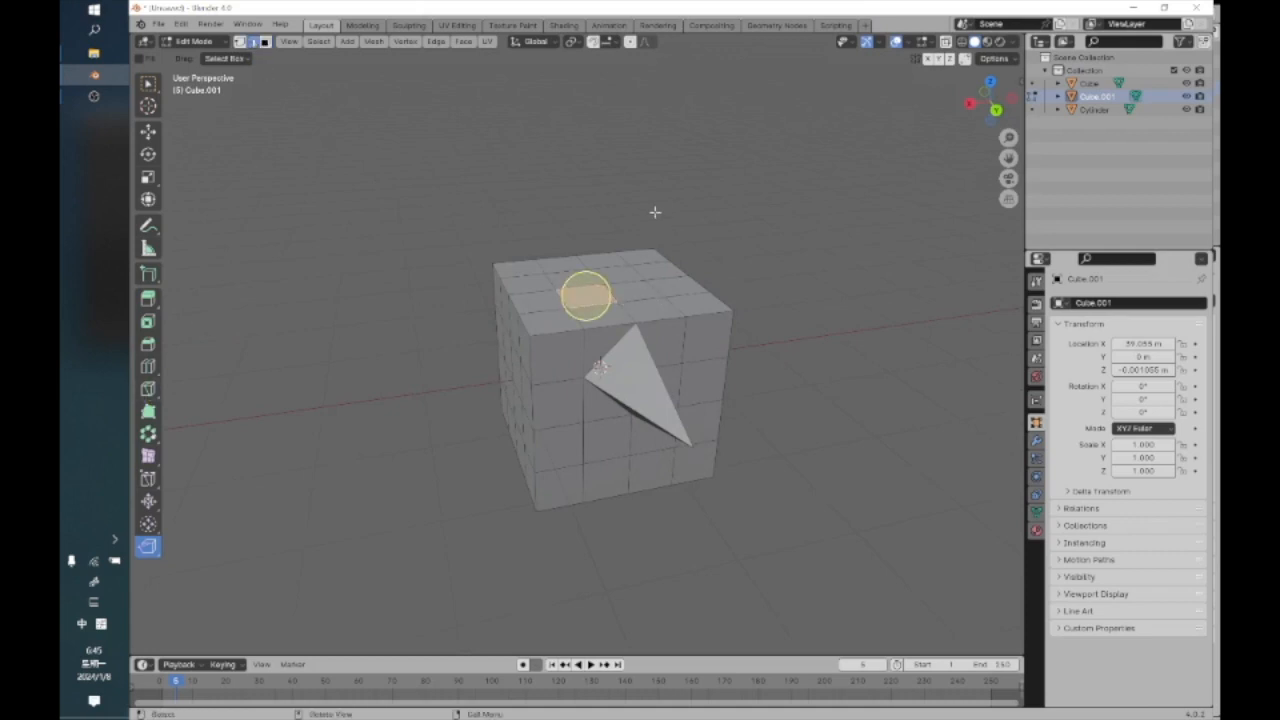
key("alt+a")
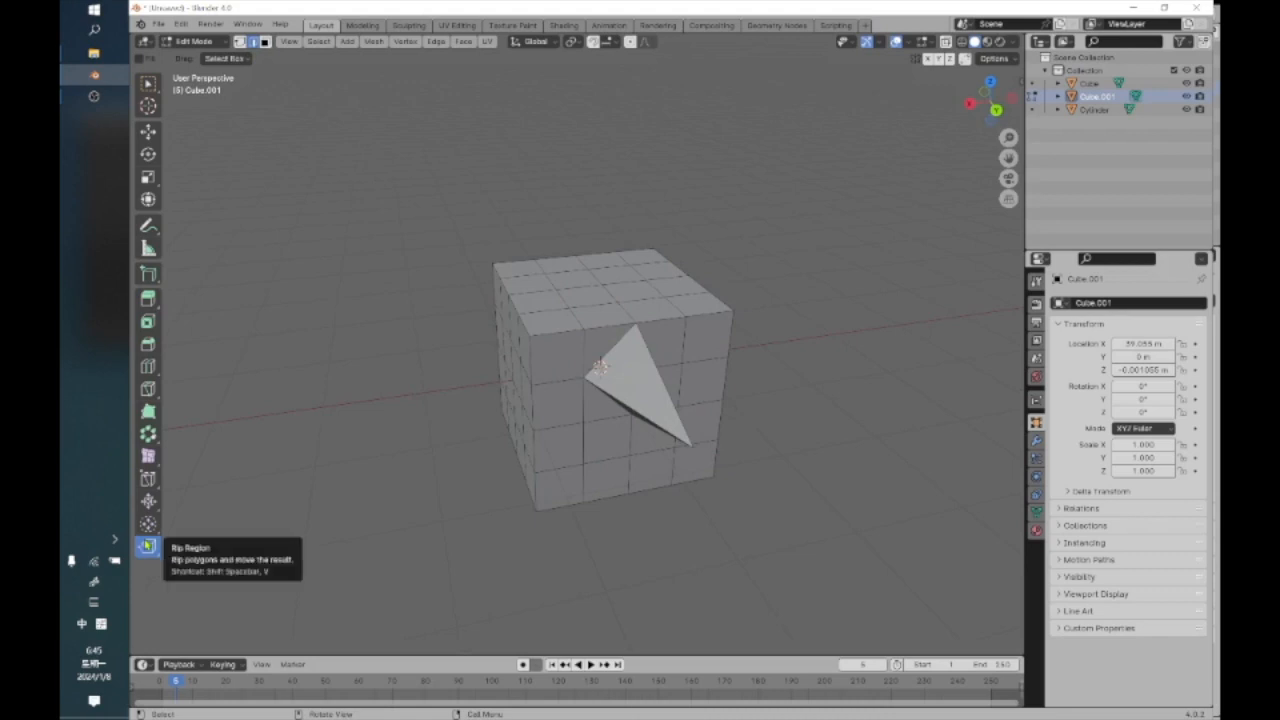
left_click(150, 546)
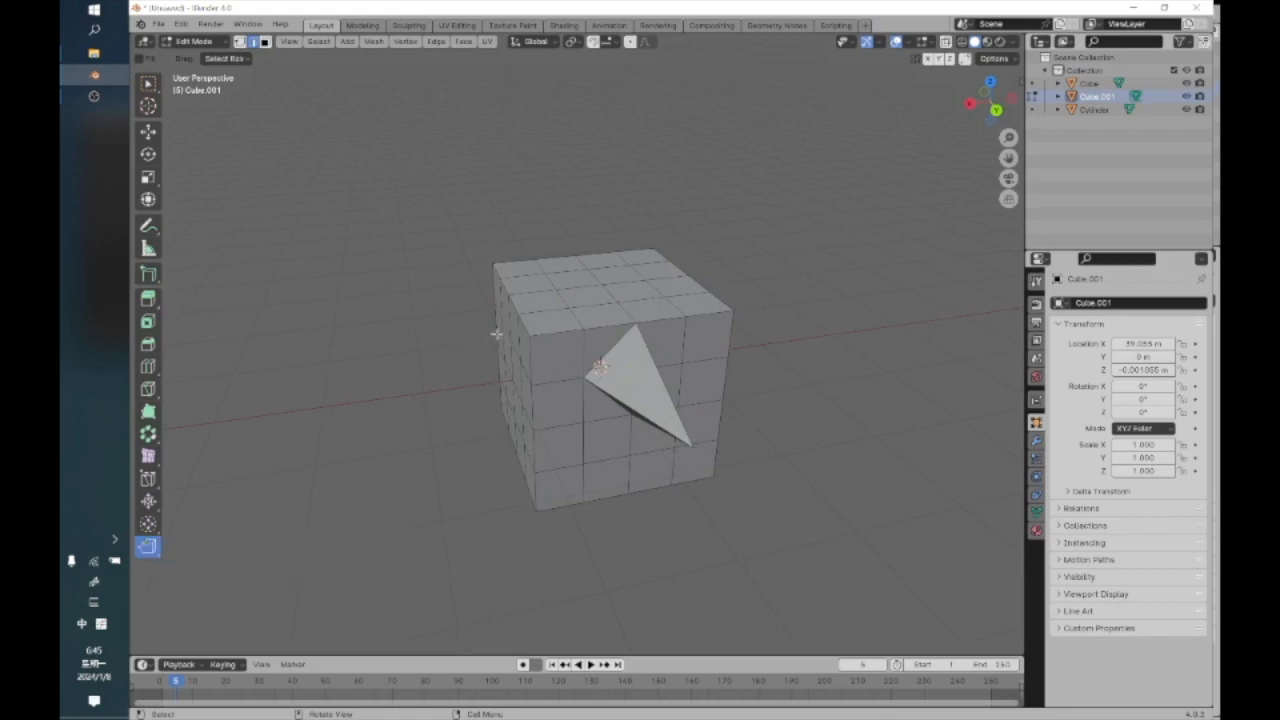
left_click(586, 282)
left_click(647, 205)
left_click(578, 283)
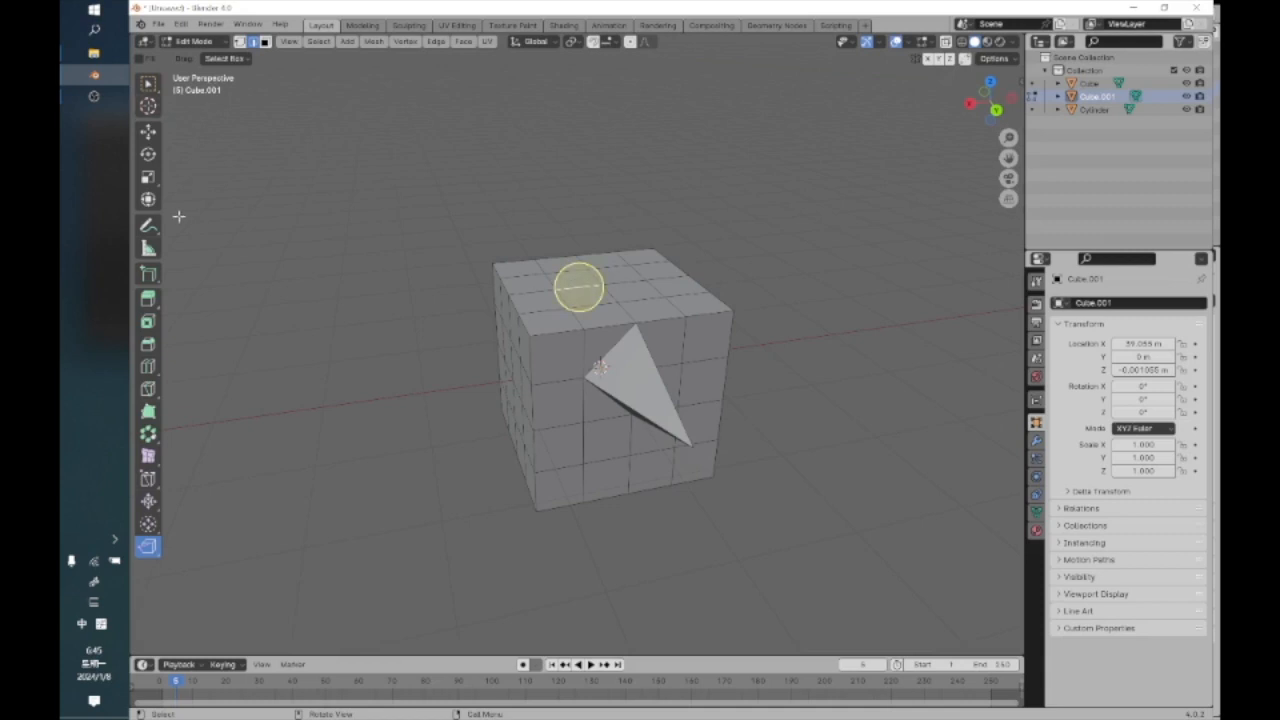
left_click_drag(579, 286, 563, 129)
middle_click_drag(563, 129, 554, 291)
Try to rip a single face on the cube's underside in face selection
key("3")
left_click(582, 364)
middle_click_drag(582, 364, 590, 445)
key("v")
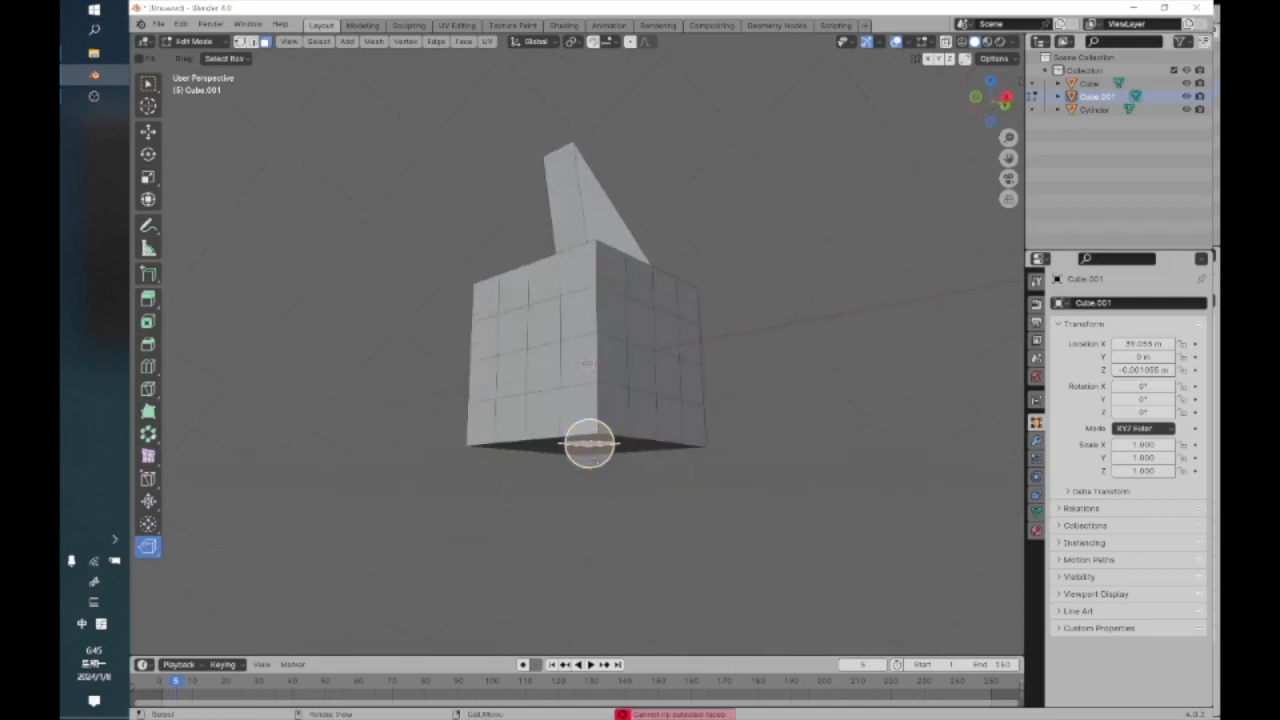
middle_click_drag(589, 443, 572, 428)
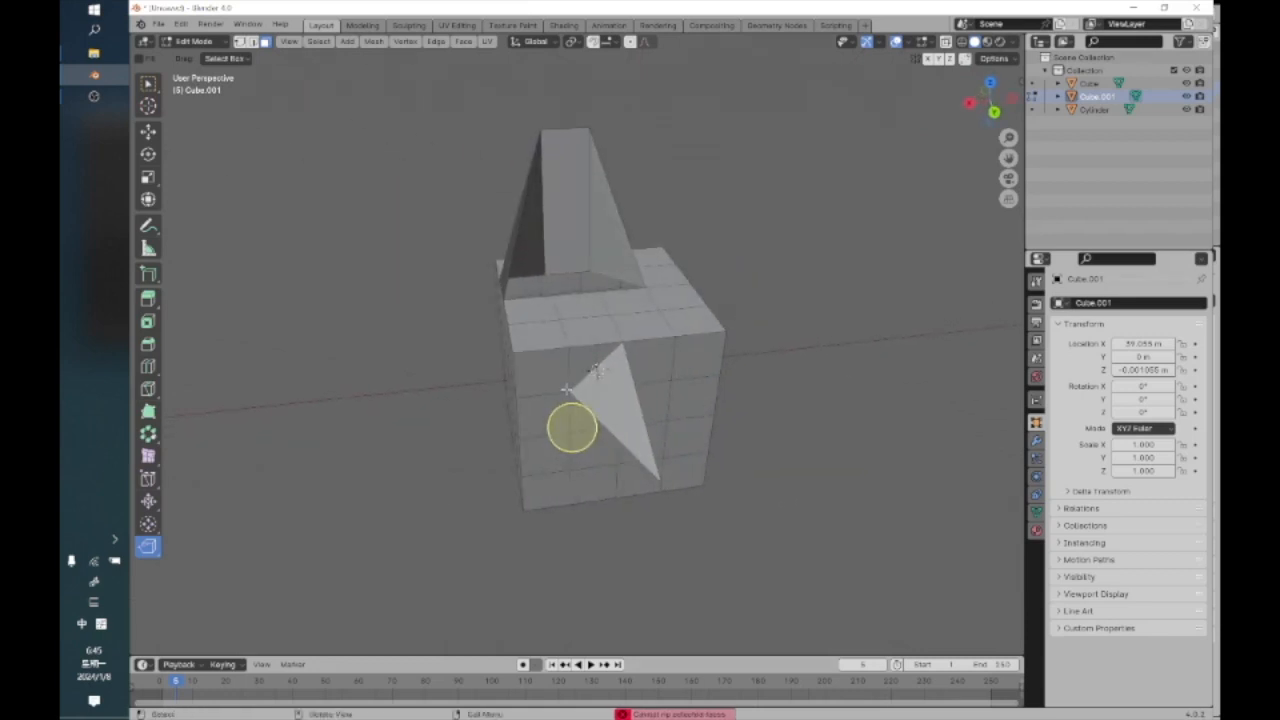
middle_click_drag(572, 428, 572, 428)
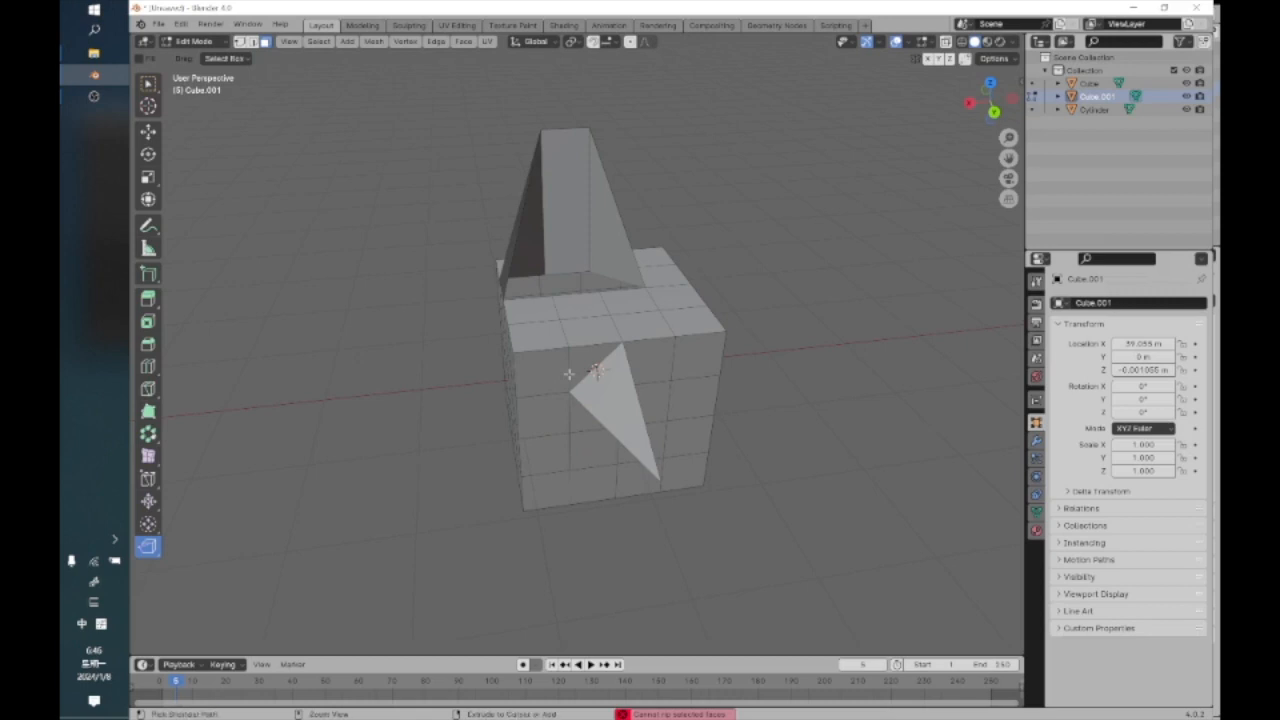
Undo the top-edge rip, the triangulation and the filled vertex rip to restore the intact subdivided cube
key("ctrl+z")
key("ctrl+z")
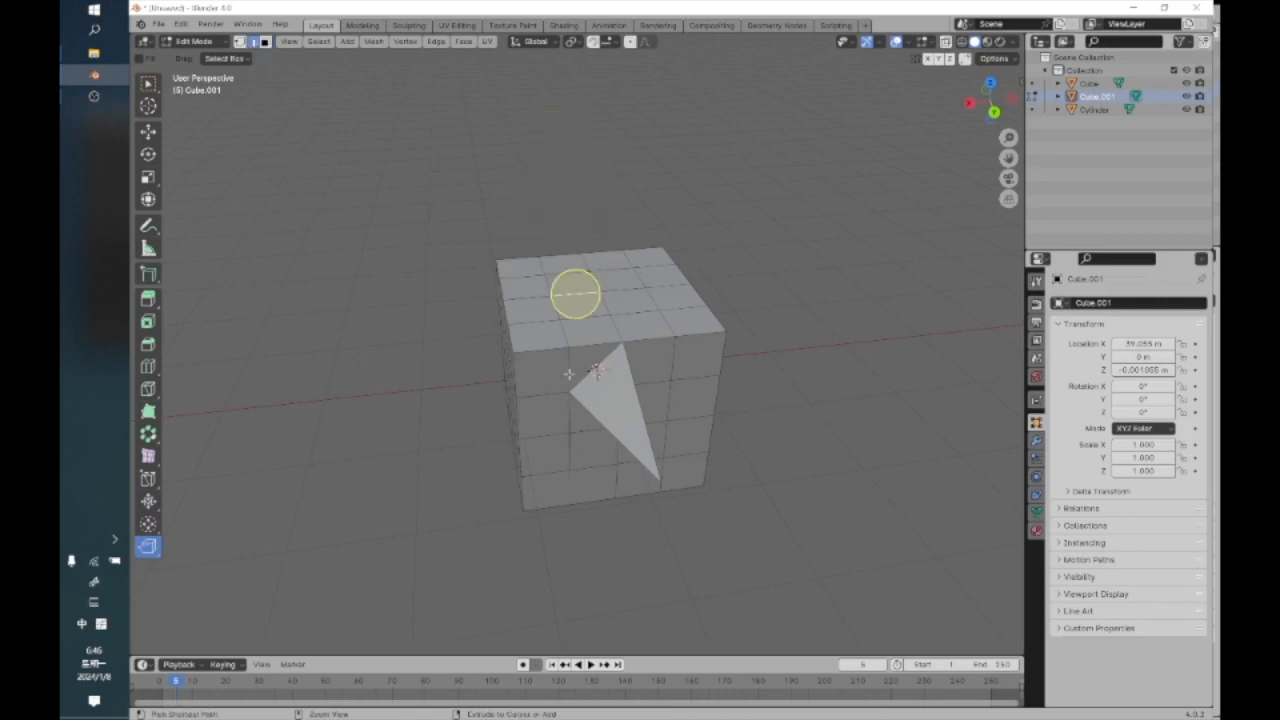
left_click(580, 300)
key("3")
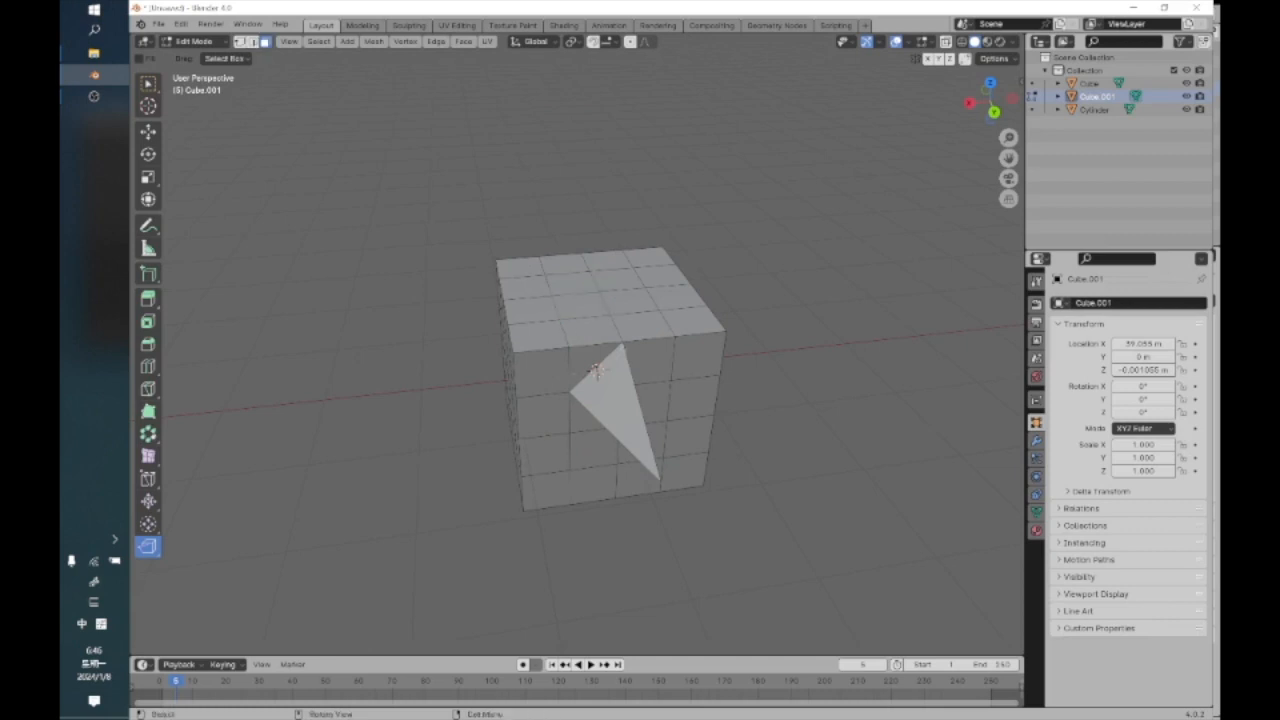
left_click(598, 402)
key("ctrl+z")
key("ctrl+z")
key("ctrl+z")
key("ctrl+z")
key("ctrl+z")
key("ctrl+z")
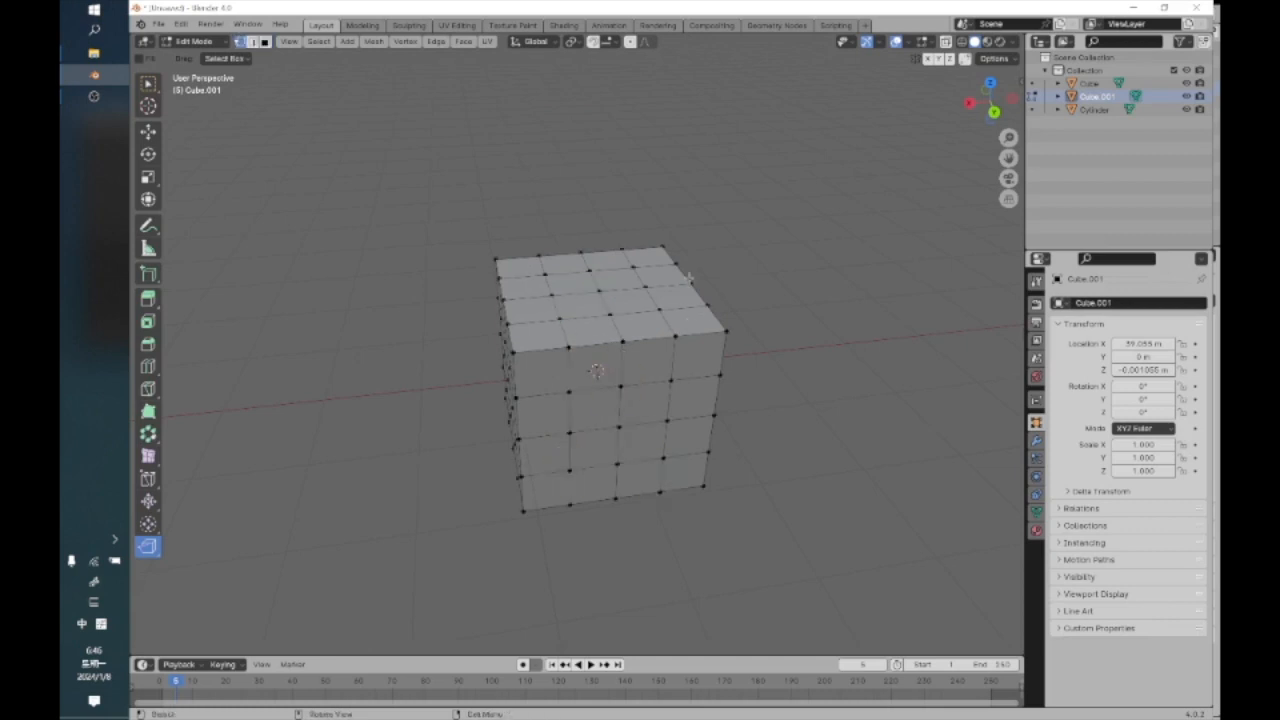
Activate the Rip Edge tool and select a short upper inner edge on the cube's side face in edge selection
left_click(158, 547)
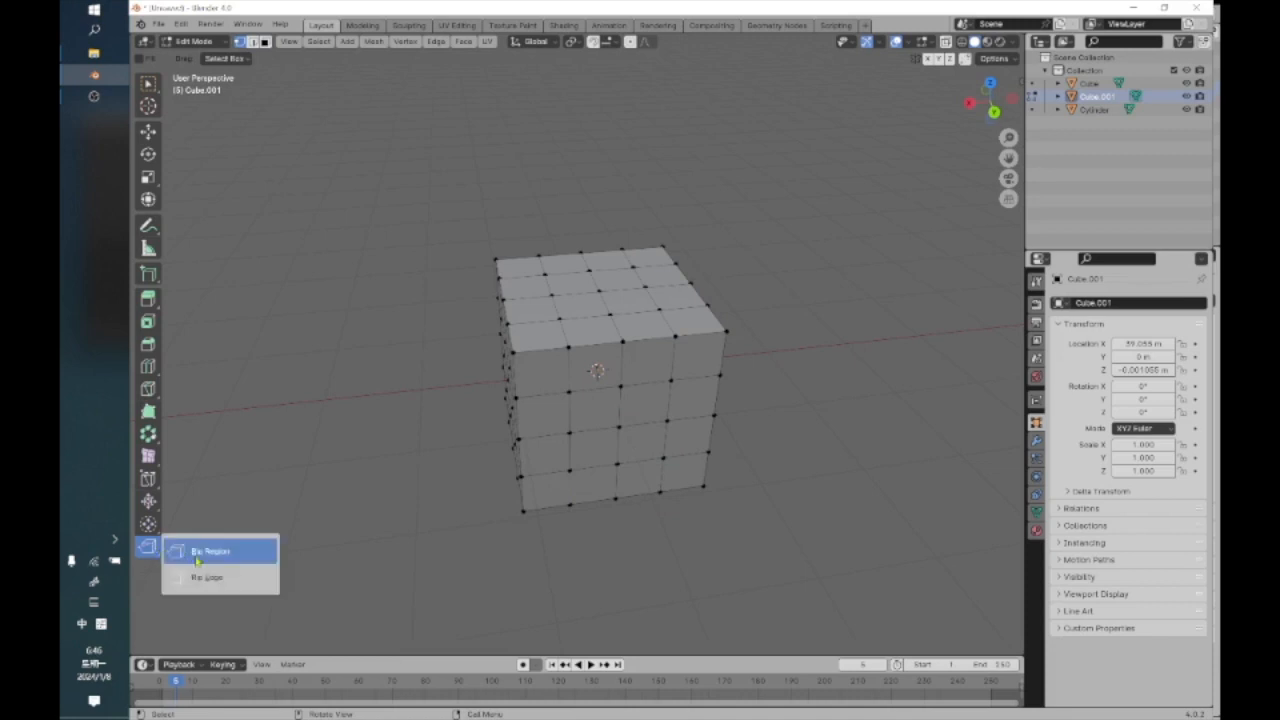
left_click(195, 552)
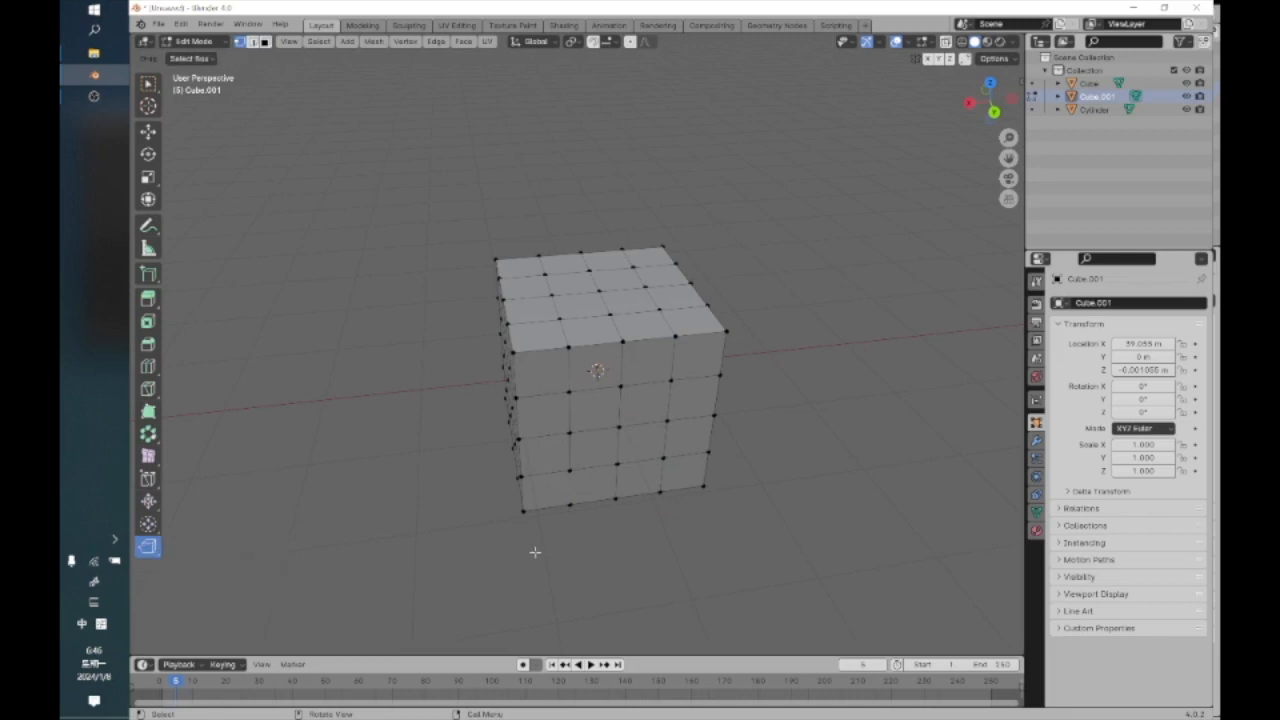
left_click(620, 386)
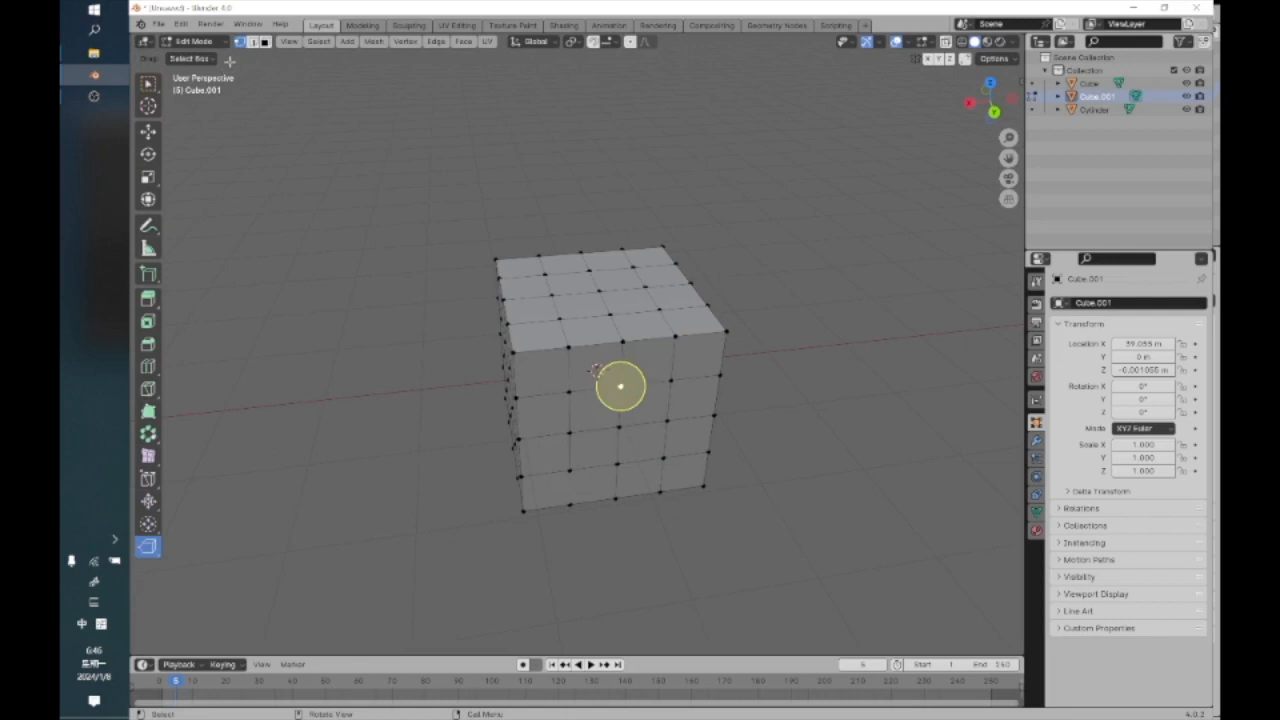
left_click(253, 41)
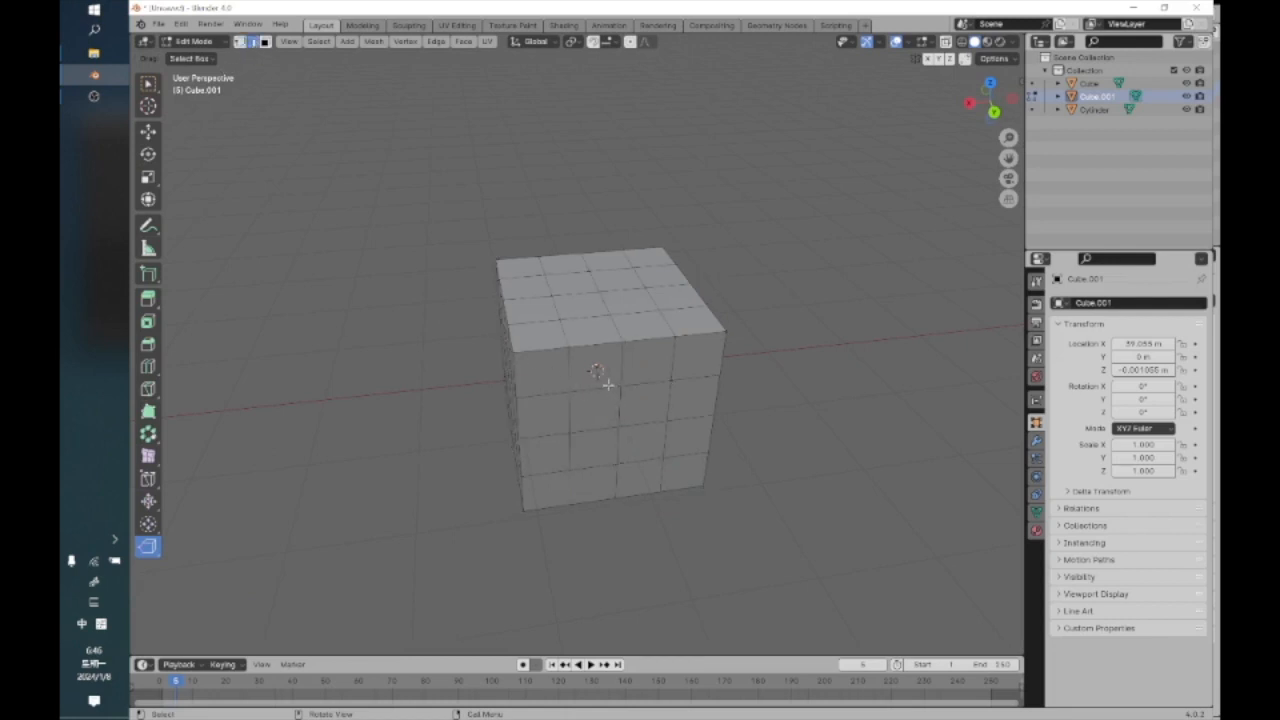
middle_click_drag(594, 389, 681, 354)
Try extending the selected edge outward from the side face with Rip Edge, and undo it
key("e")
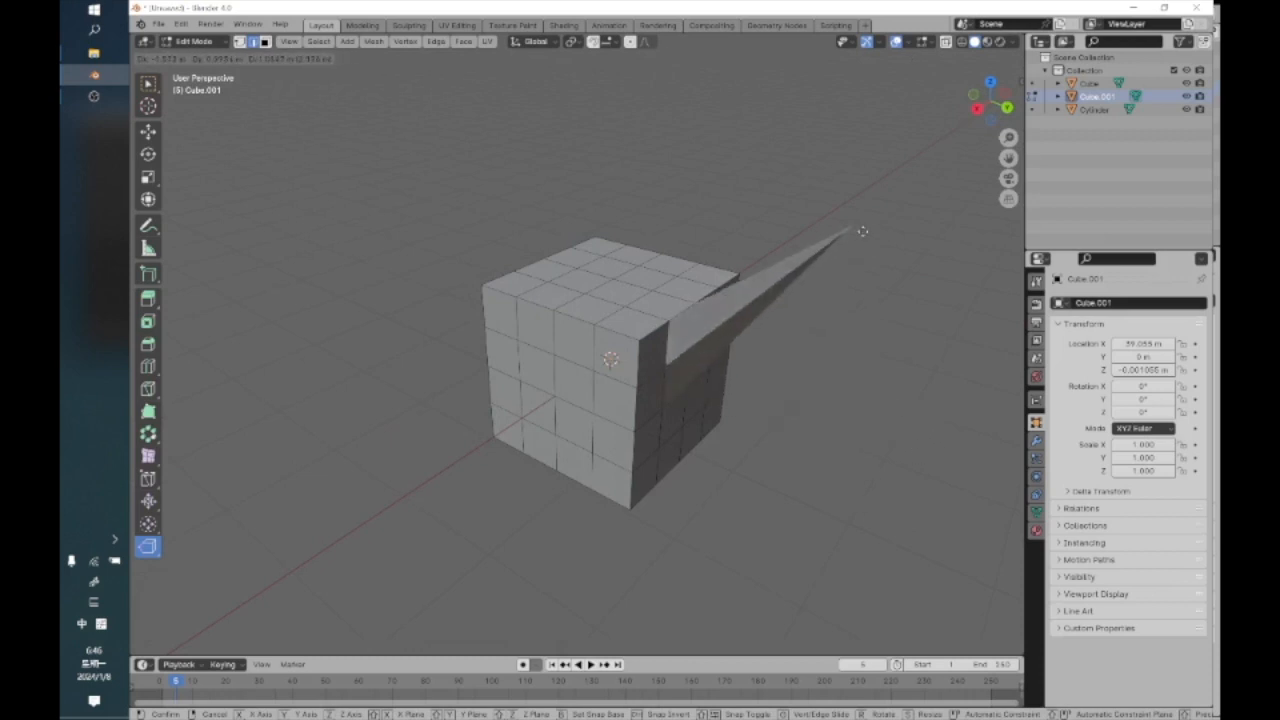
left_click(861, 357)
middle_click_drag(858, 433, 754, 453)
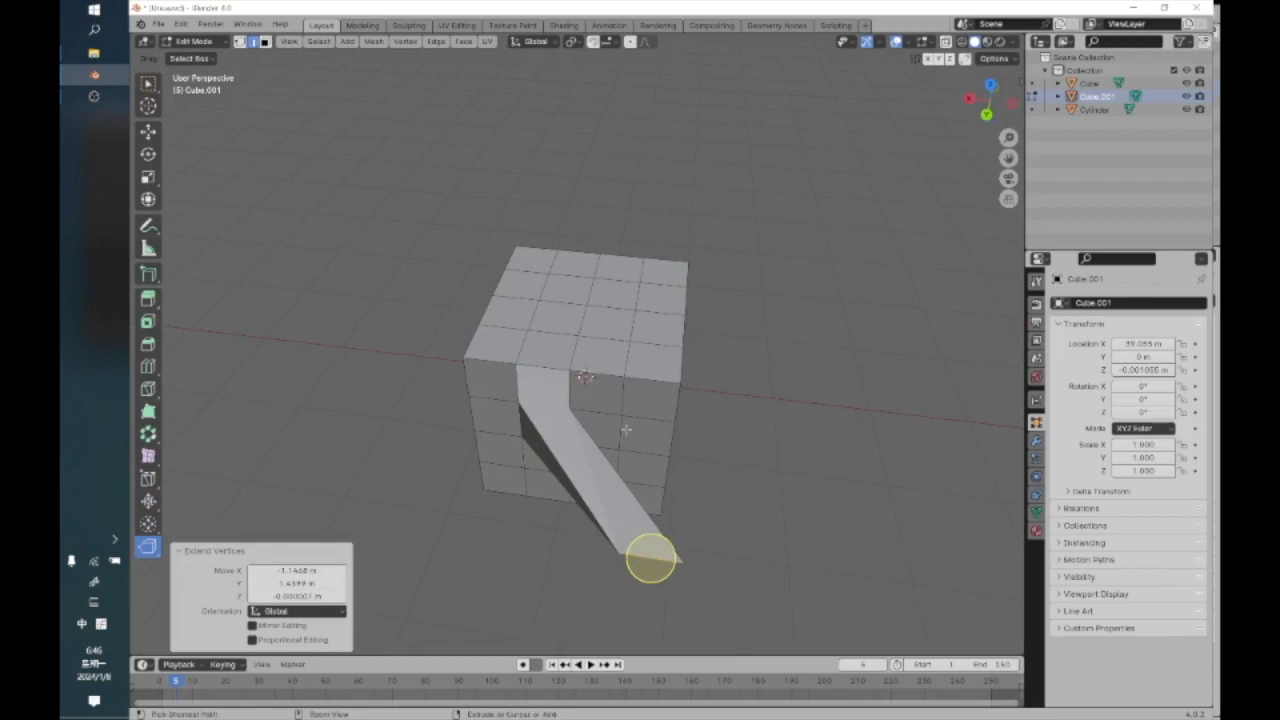
key("ctrl+z")
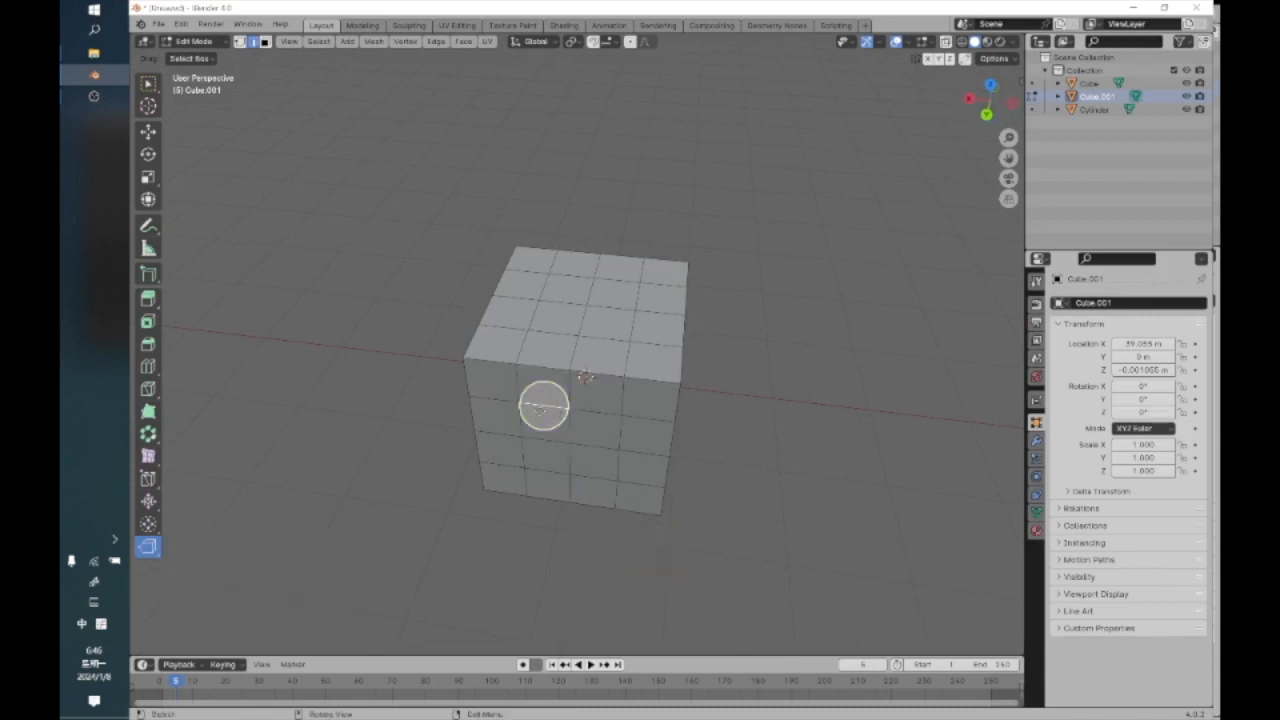
Switch back to the Rip Region tool, try pulling the same edge outward and downward, and undo the rip
left_click(148, 546)
left_click_drag(148, 546, 220, 547)
middle_click_drag(477, 517, 646, 443)
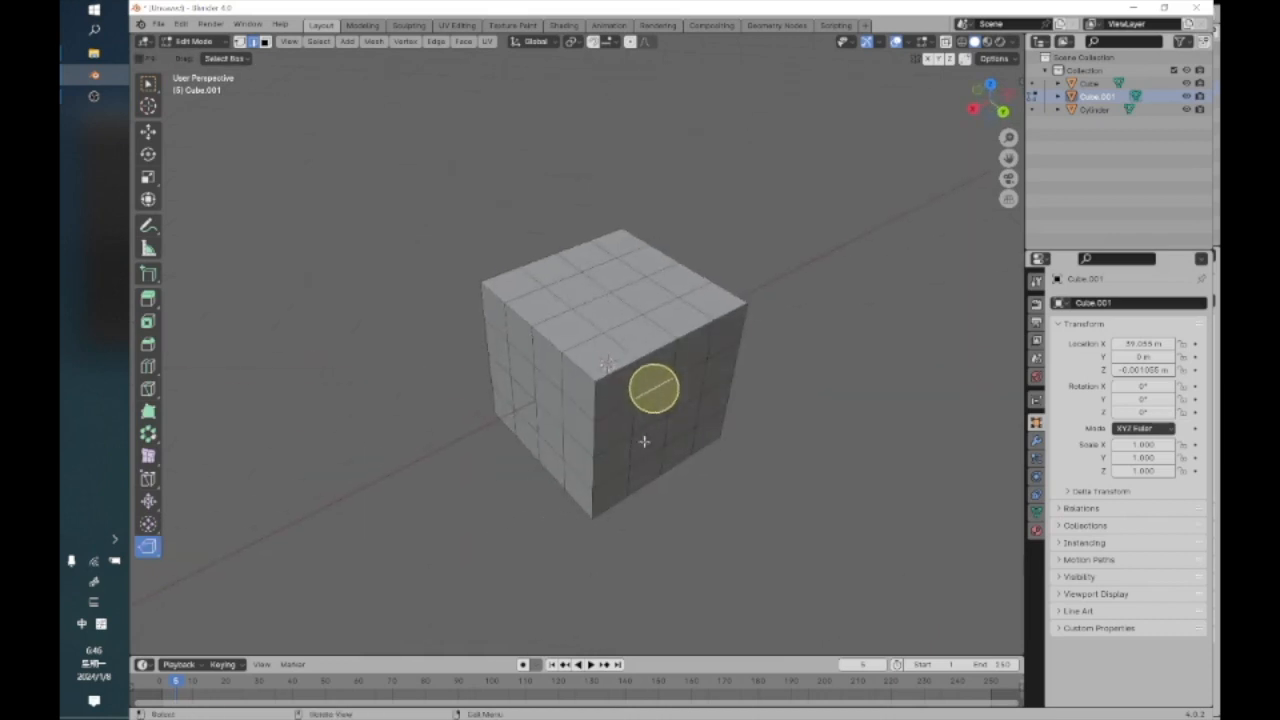
left_click_drag(648, 380, 792, 496)
middle_click_drag(743, 623, 700, 569)
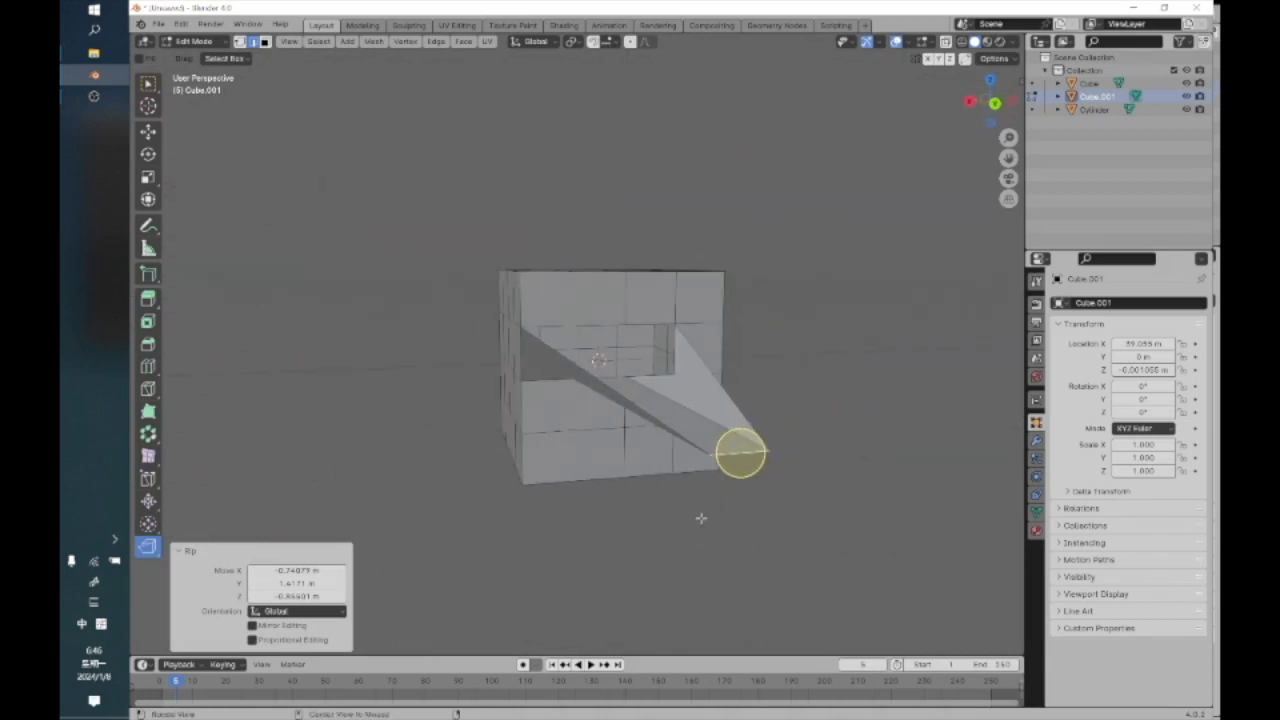
key("ctrl+z")
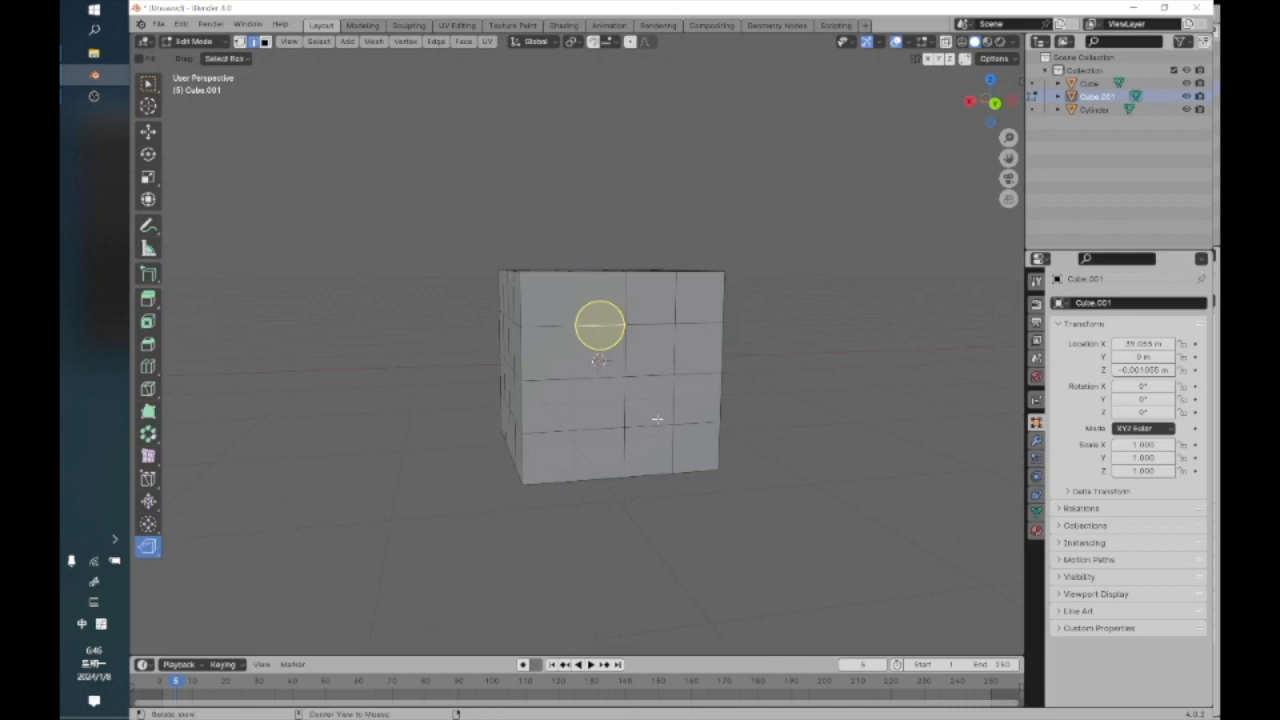
middle_click_drag(600, 325, 683, 399)
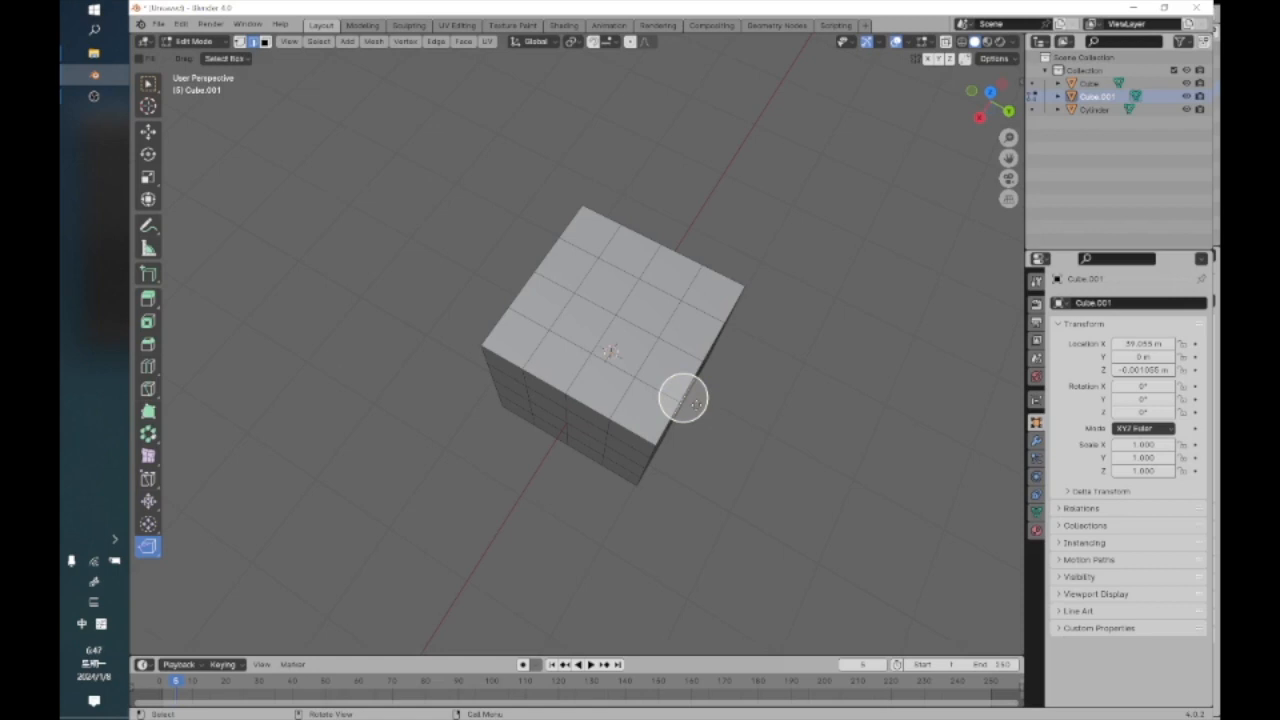
middle_click_drag(683, 400, 649, 354)
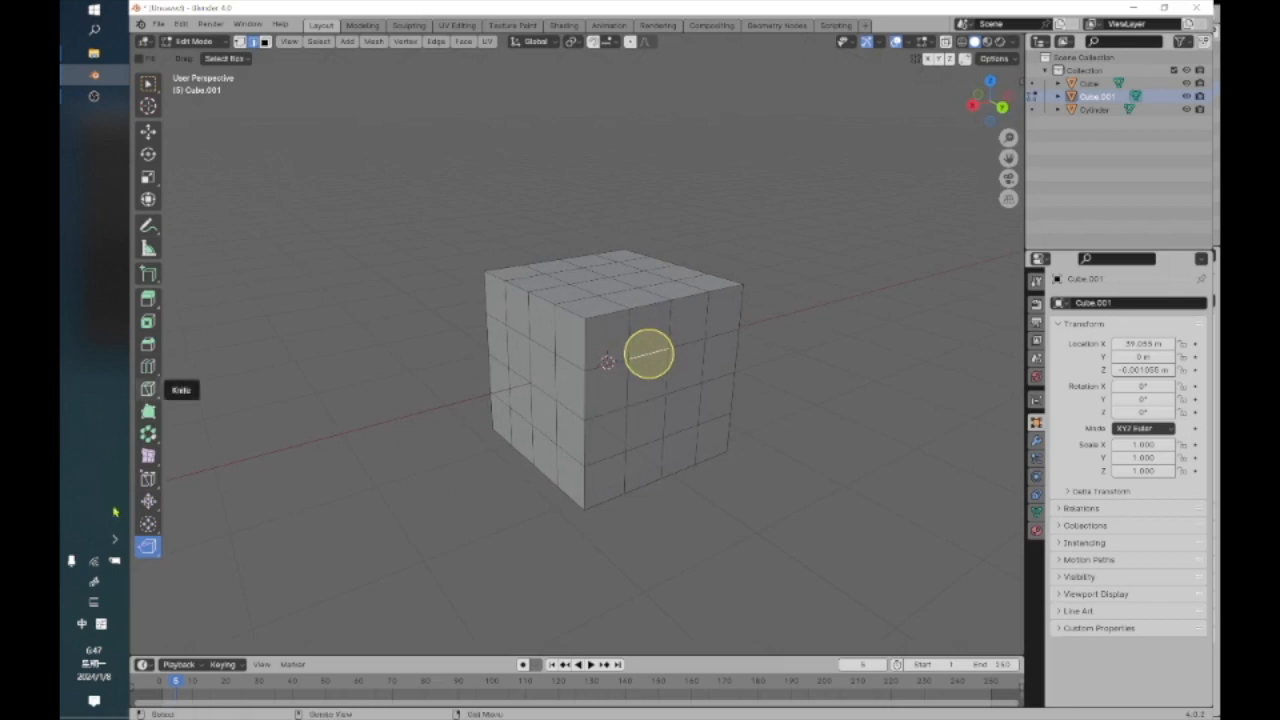
Mark the short horizontal edge in the upper part of the cube's side face as a seam
left_click(148, 547)
left_click(208, 551)
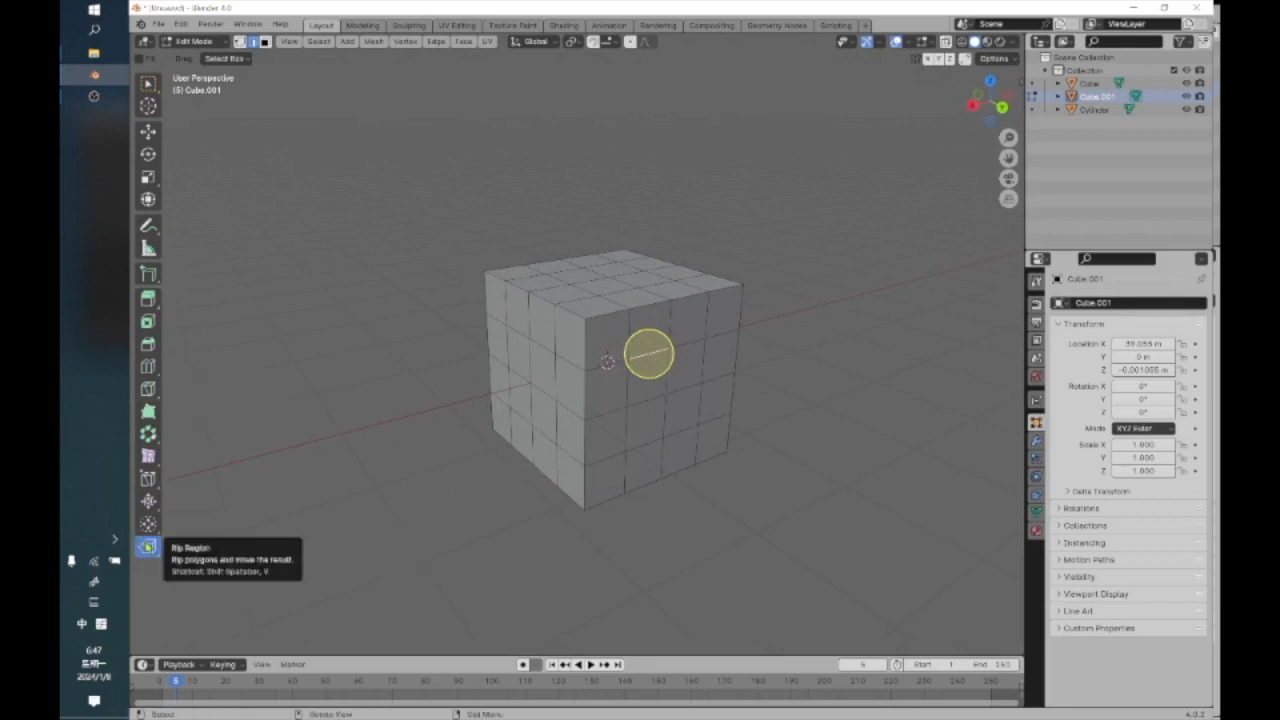
left_click_drag(397, 313, 371, 333)
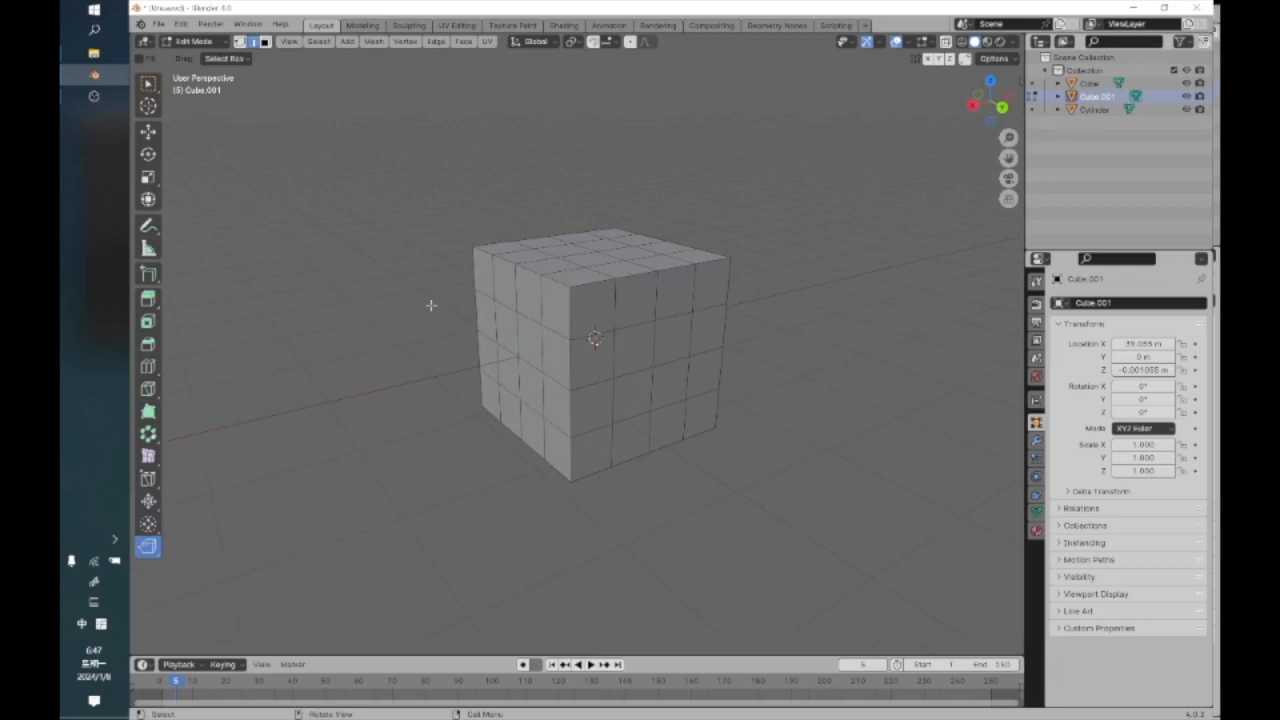
scroll(431, 305, "up", 2)
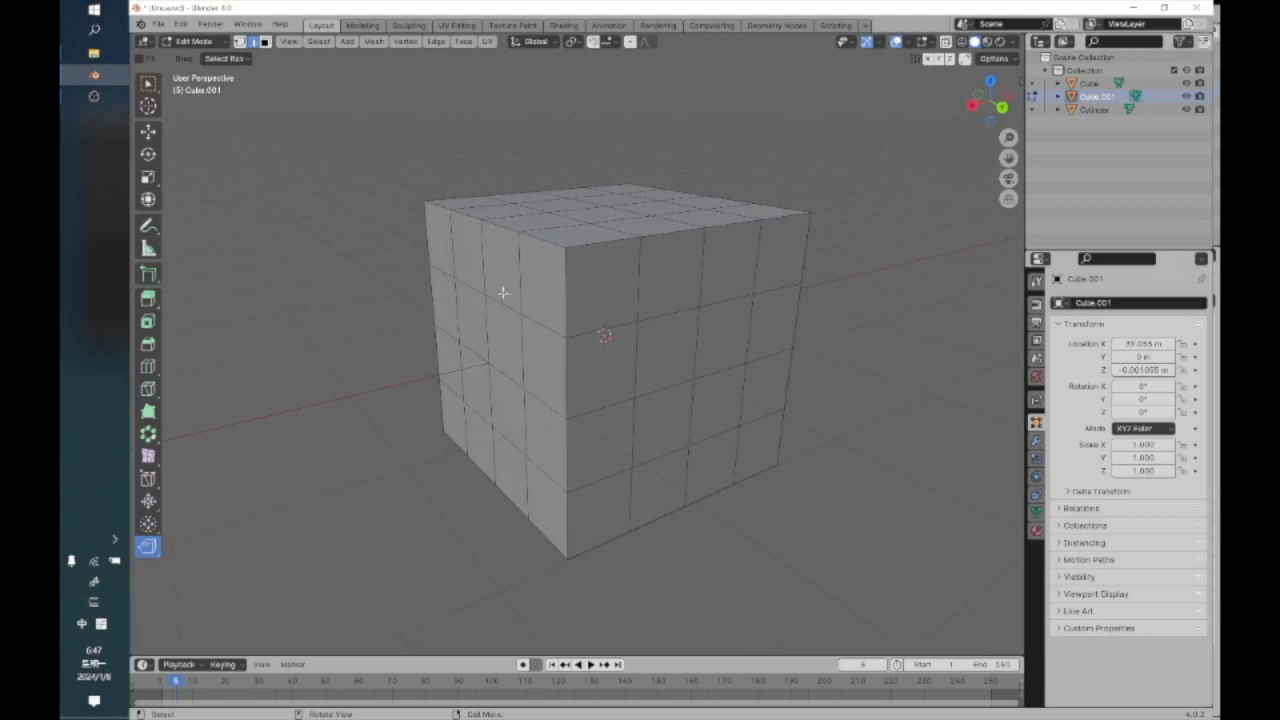
left_click(668, 314)
left_click(460, 42)
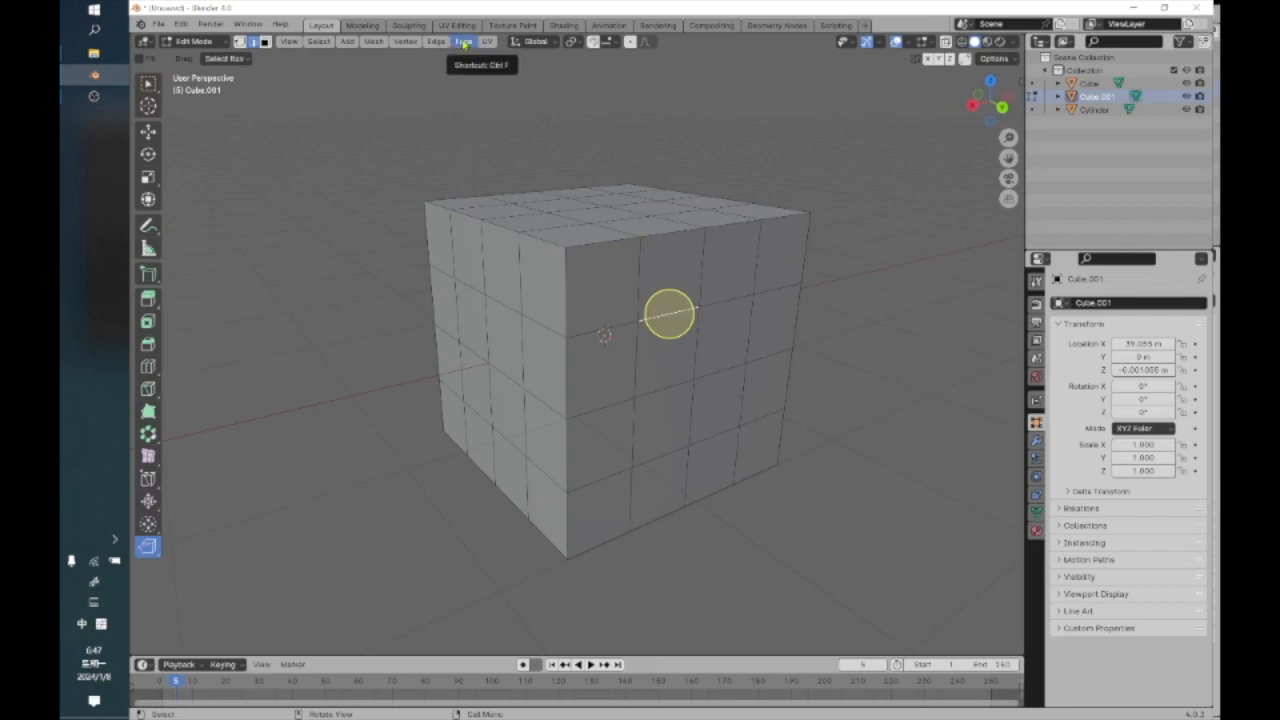
left_click(464, 44)
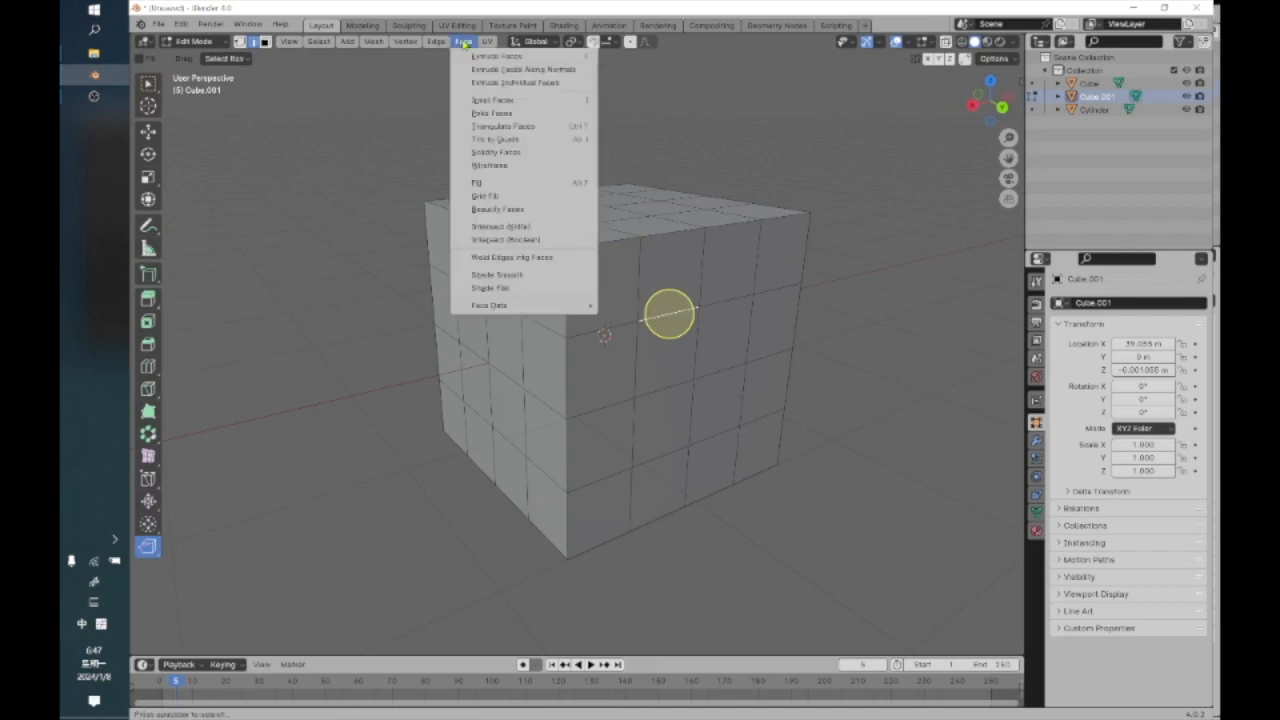
mouse_move(436, 42)
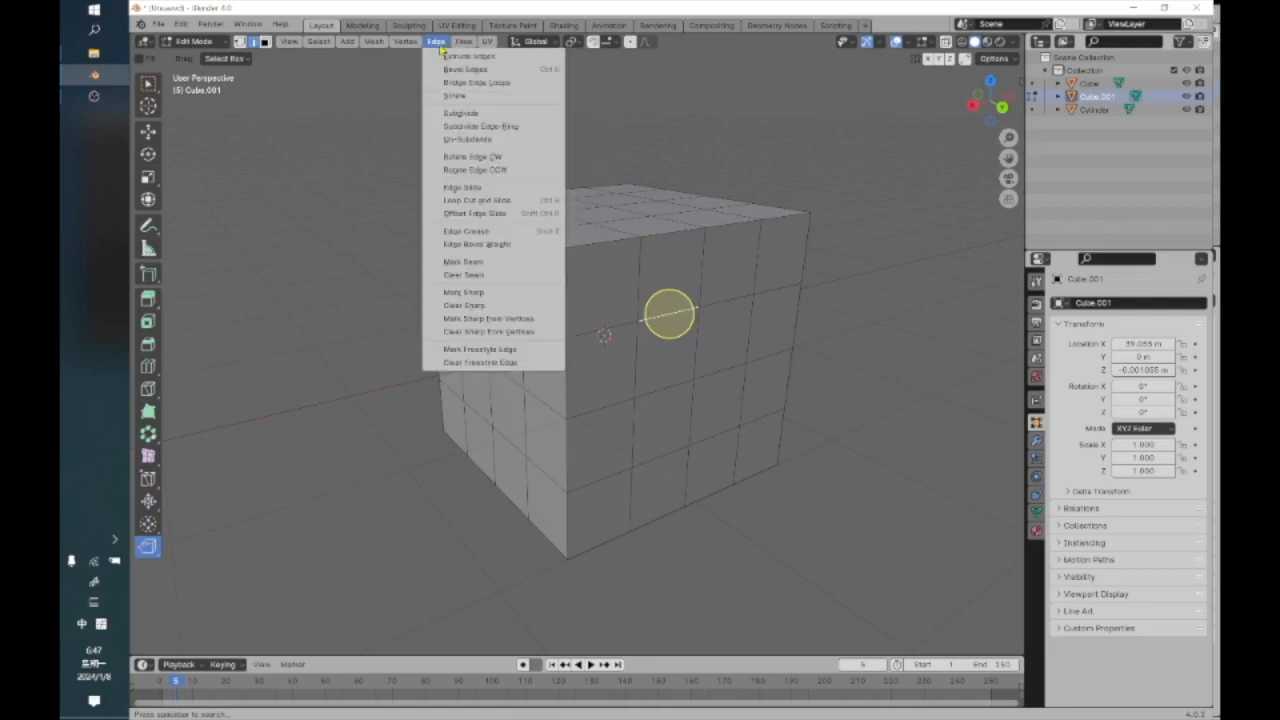
left_click(477, 262)
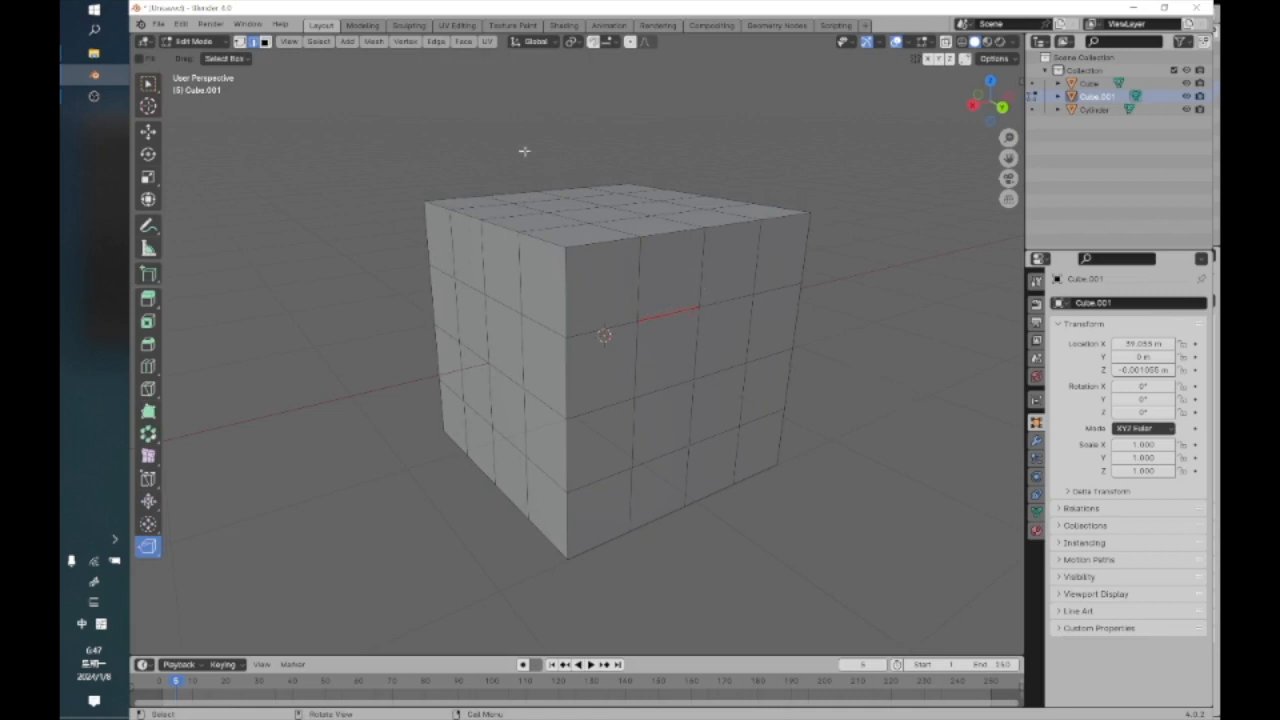
left_click(668, 316)
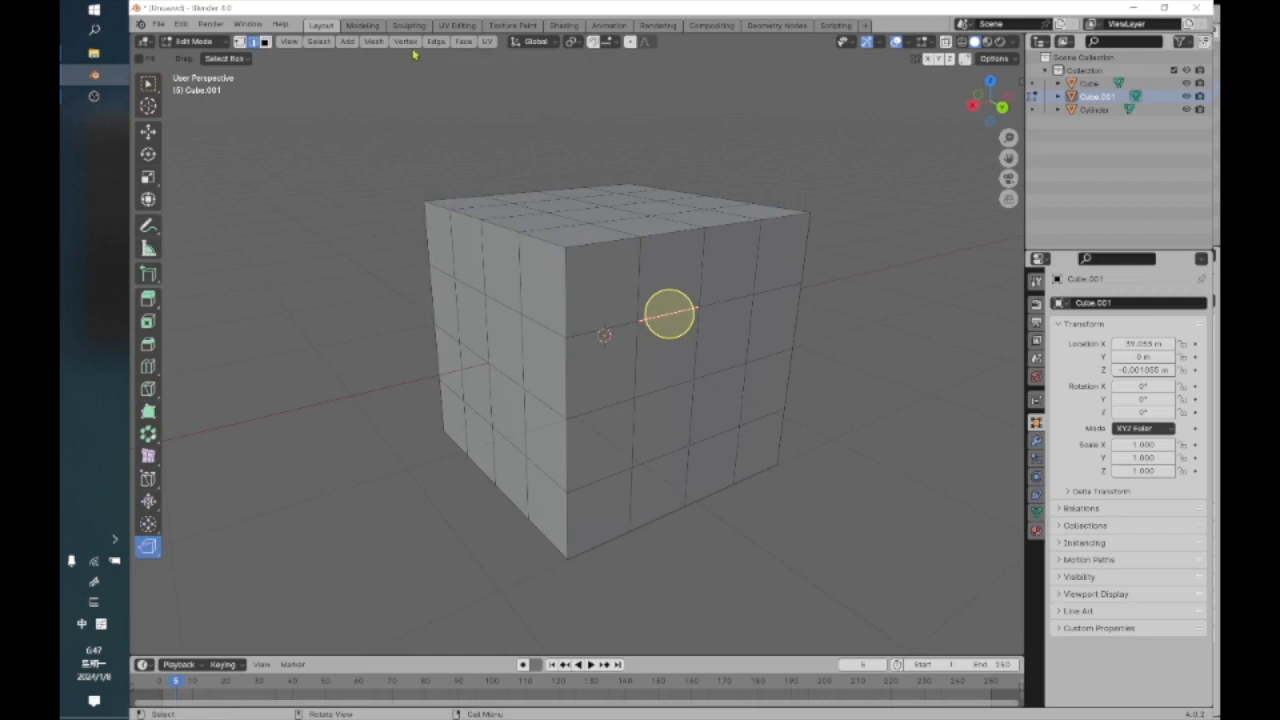
left_click(373, 41)
mouse_move(410, 360)
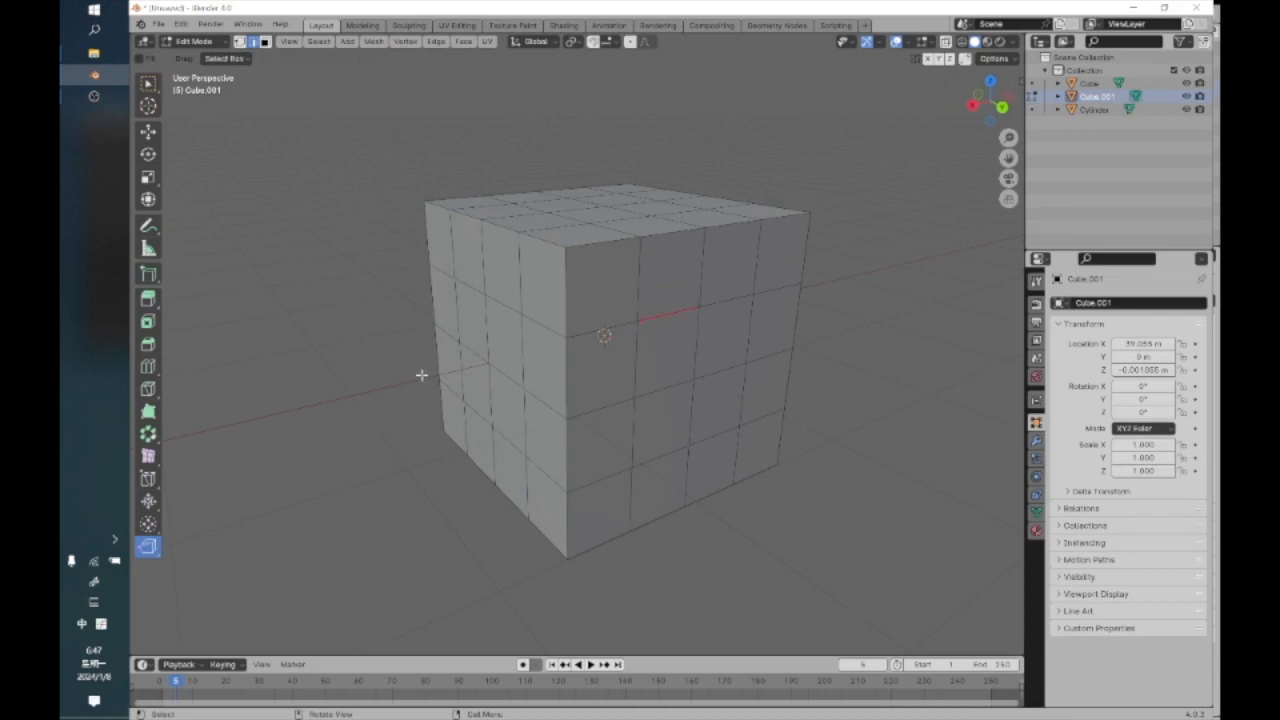
scroll(421, 375, "down", 4)
middle_click_drag(423, 371, 415, 392)
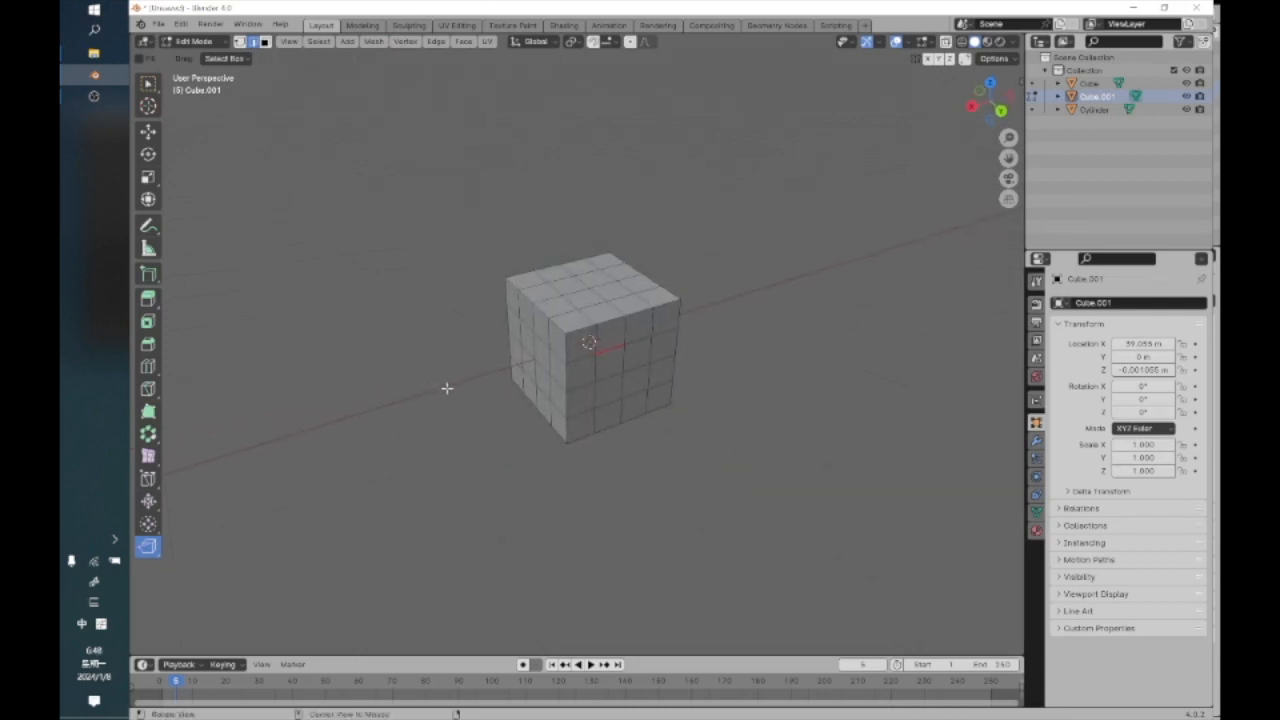
scroll(447, 388, "up", 3)
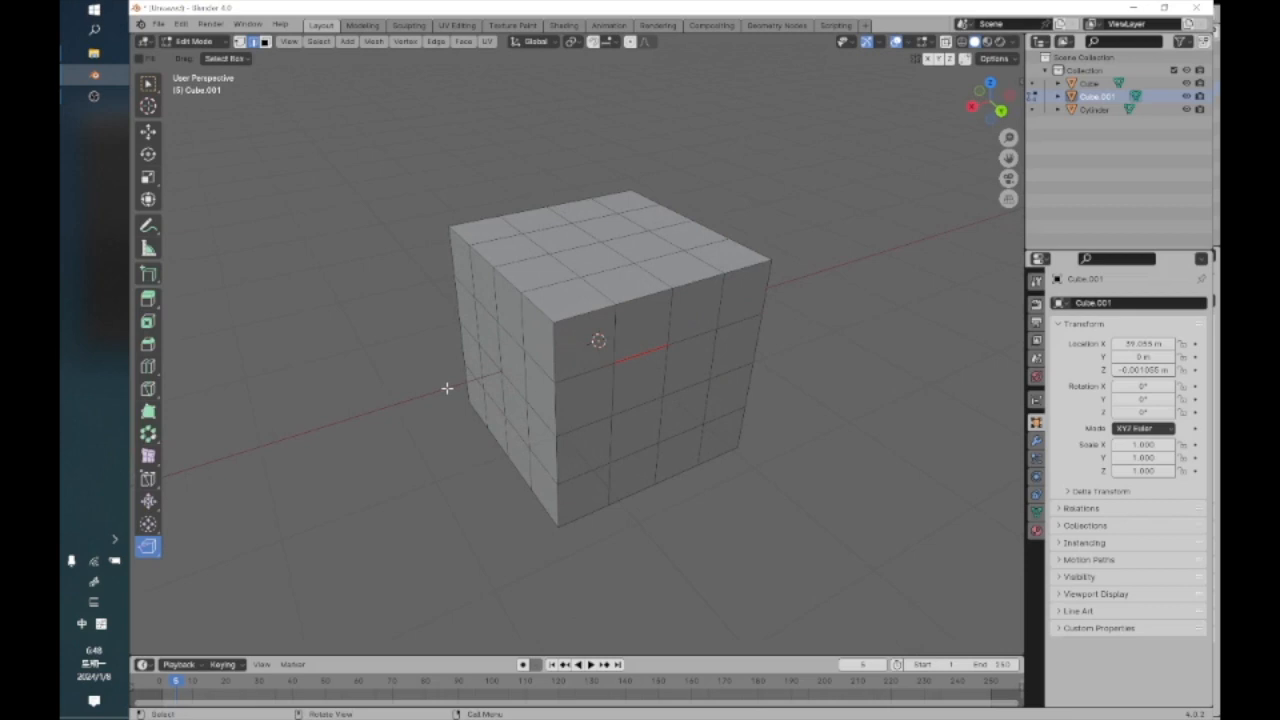
scroll(447, 388, "up", 1)
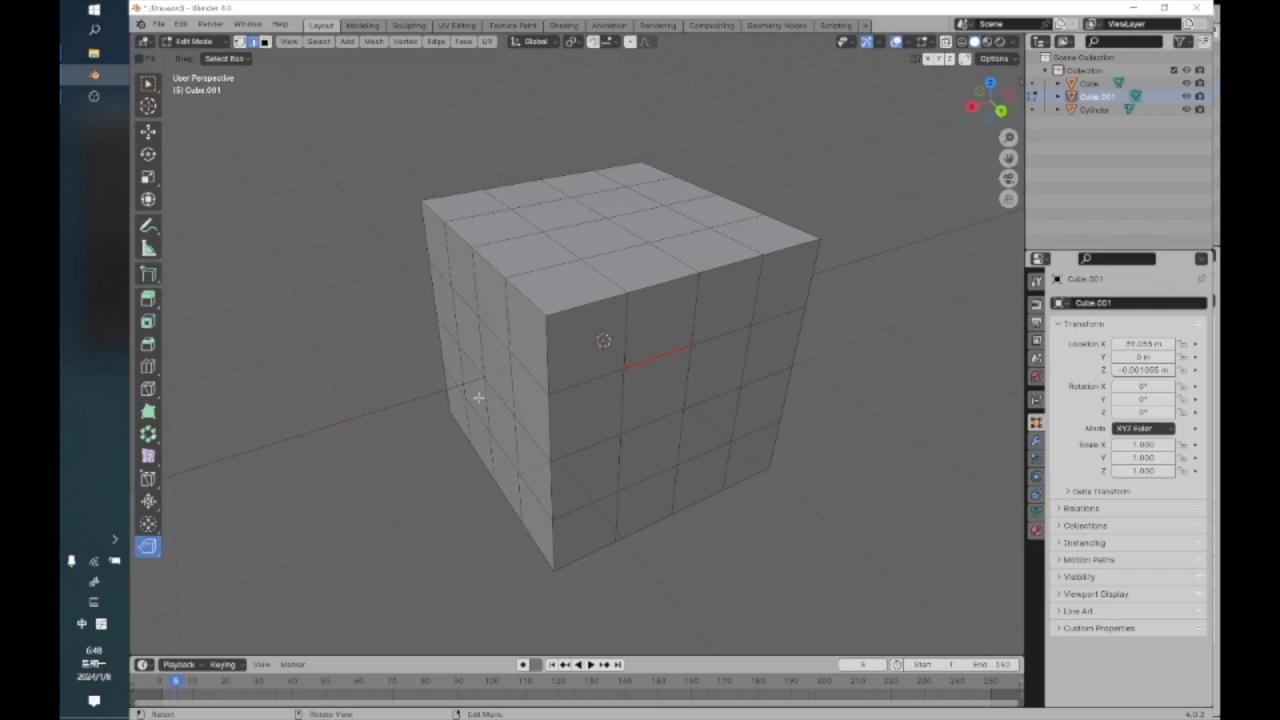
scroll(478, 397, "down", 3)
scroll(478, 397, "up", 4)
scroll(478, 397, "down", 1)
mouse_move(426, 420)
middle_mouse_down()
mouse_move(414, 423)
mouse_move(420, 409)
mouse_move(425, 420)
middle_mouse_up()
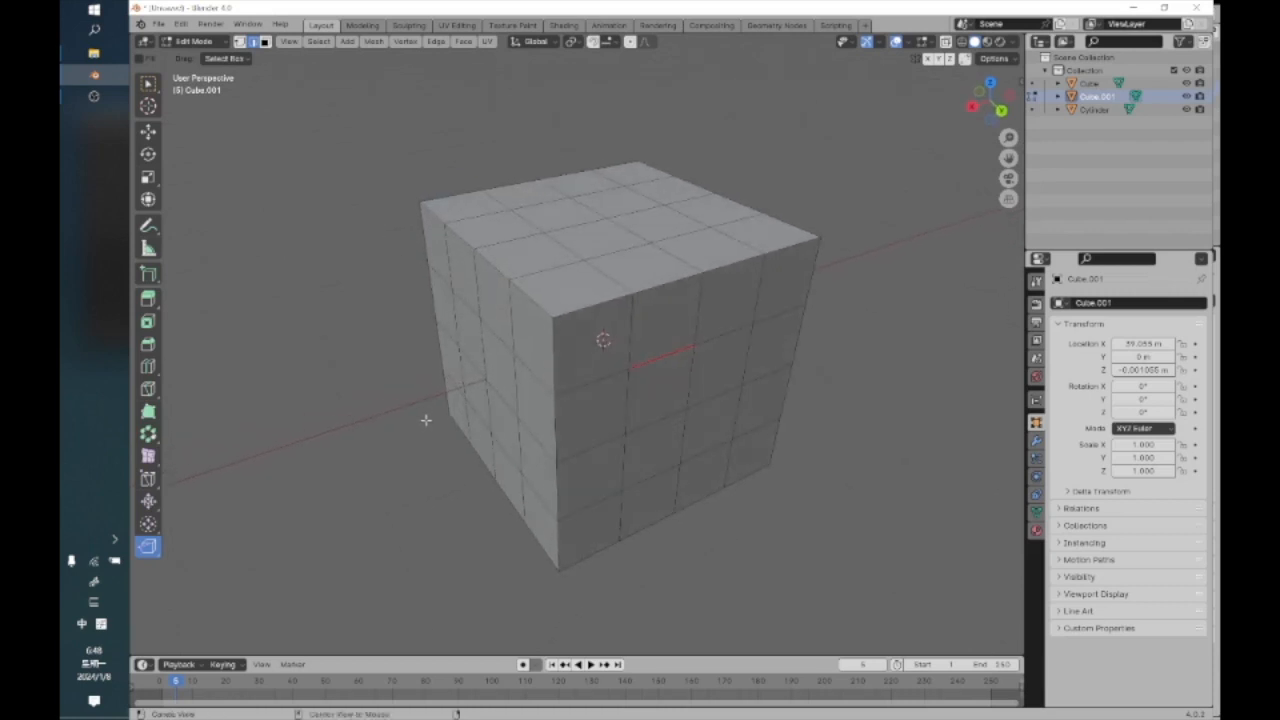